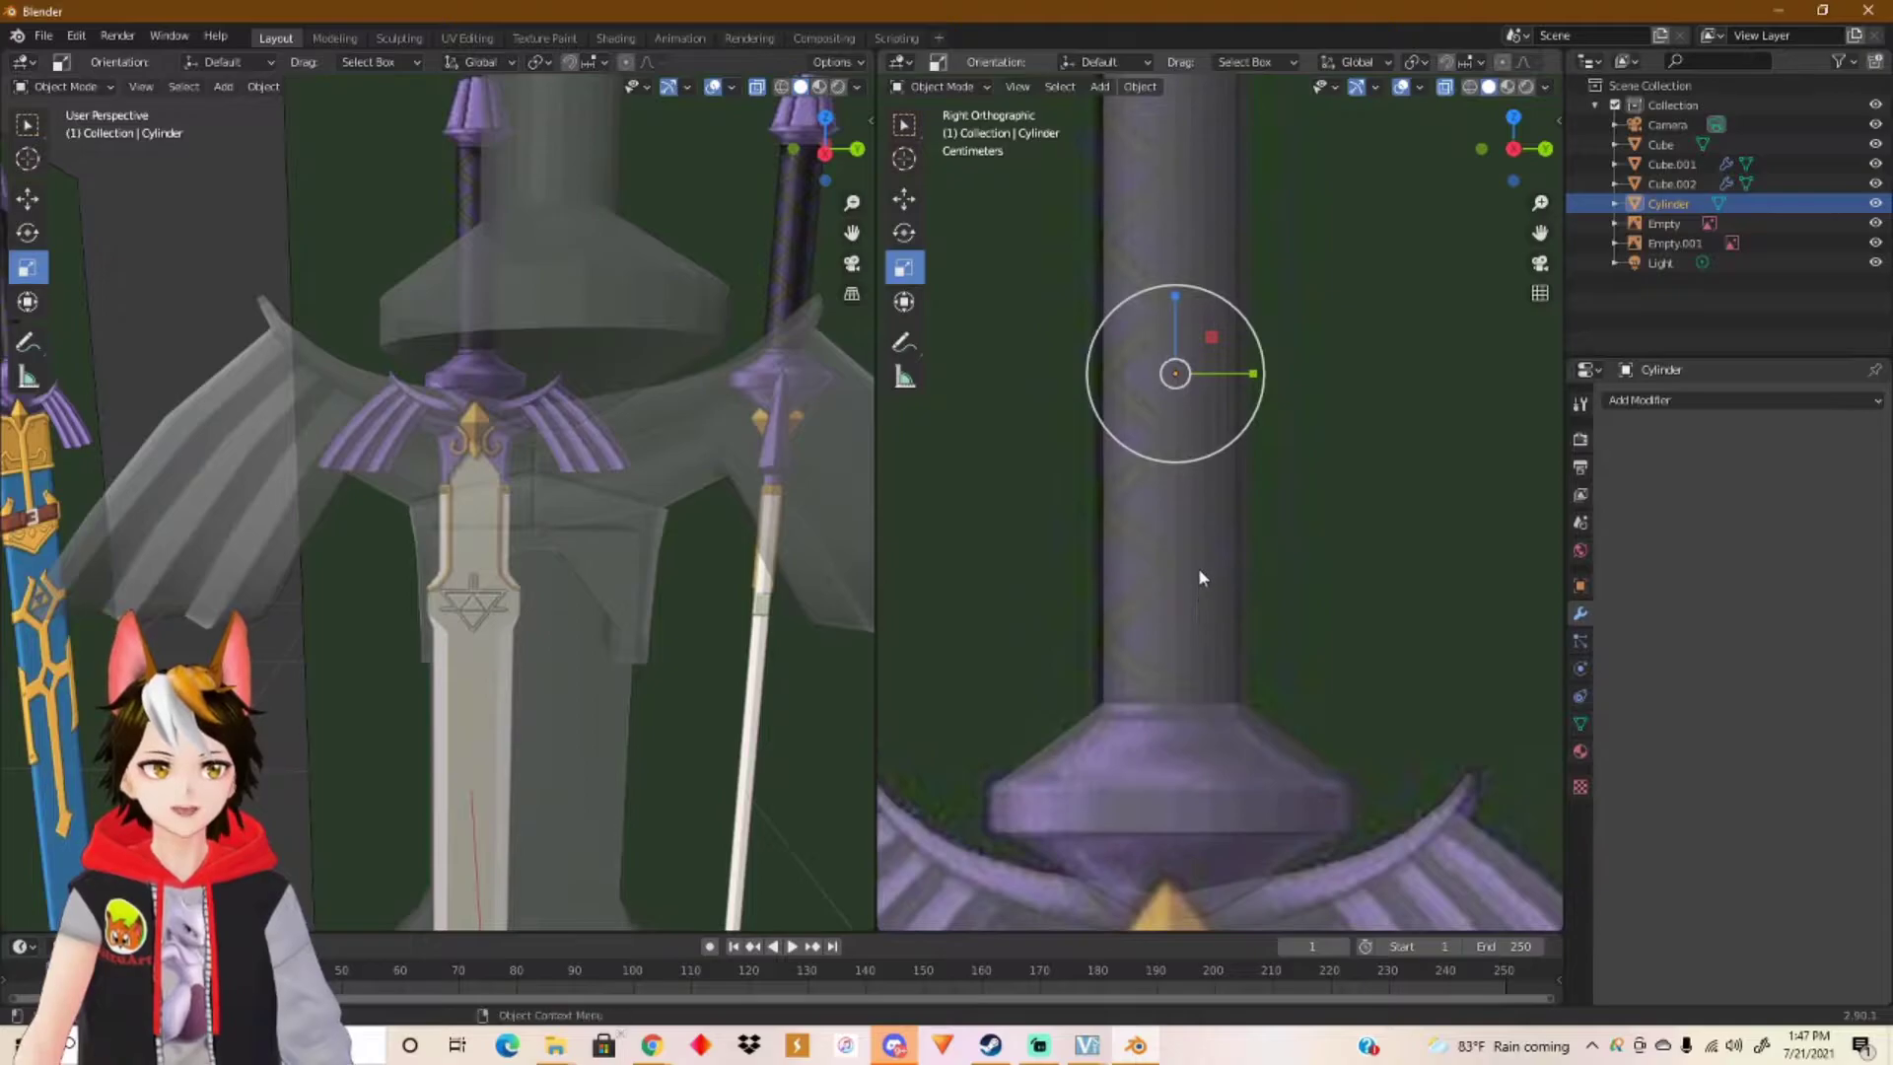
Step: Separate the grip faces between the pommel and the guard collar from the handle cylinder into their own object
{"action": "middle_click_drag", "start_coordinate": [1249, 295], "coordinate": [1244, 483], "text": "shift"}
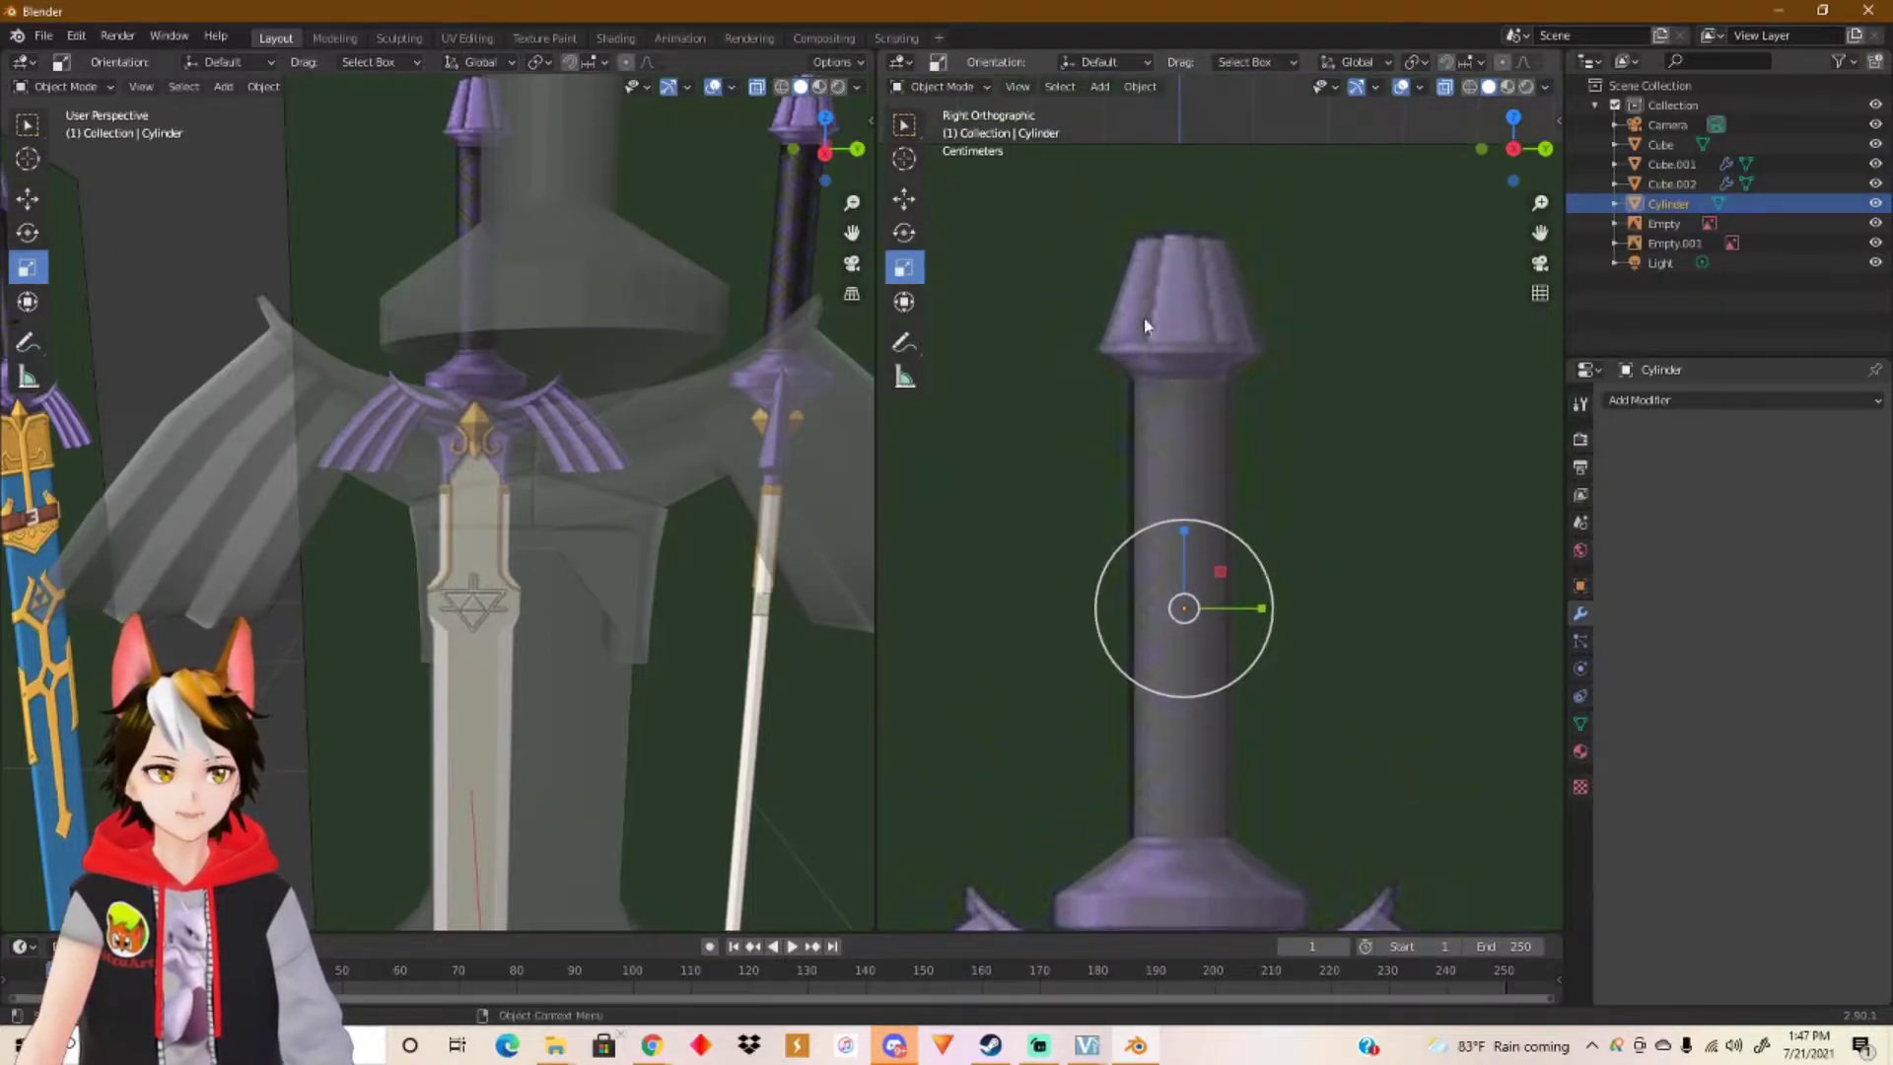
{"action": "middle_click_drag", "start_coordinate": [1272, 549], "coordinate": [1234, 329], "text": "shift"}
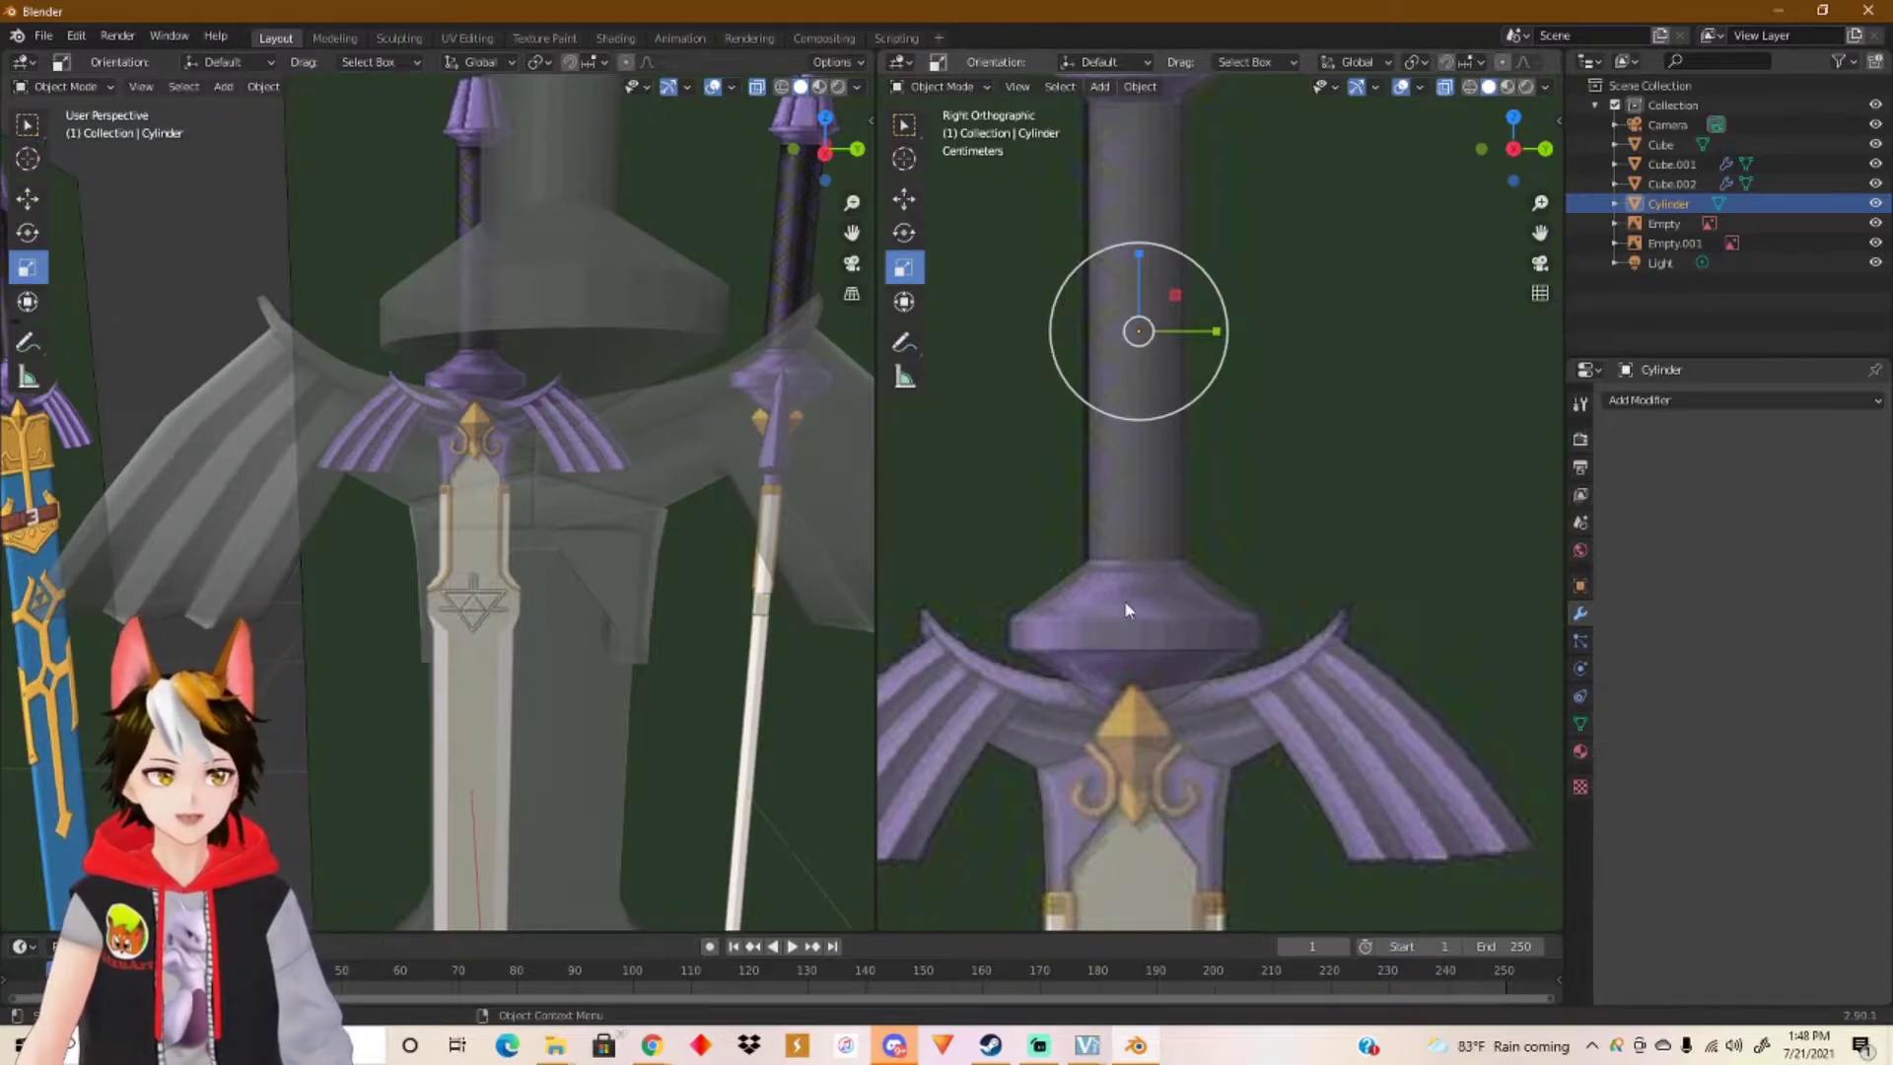
{"action": "scroll", "coordinate": [1154, 604], "scroll_direction": "up", "scroll_amount": 2}
{"action": "middle_click_drag", "start_coordinate": [1150, 609], "coordinate": [1244, 445], "text": "shift"}
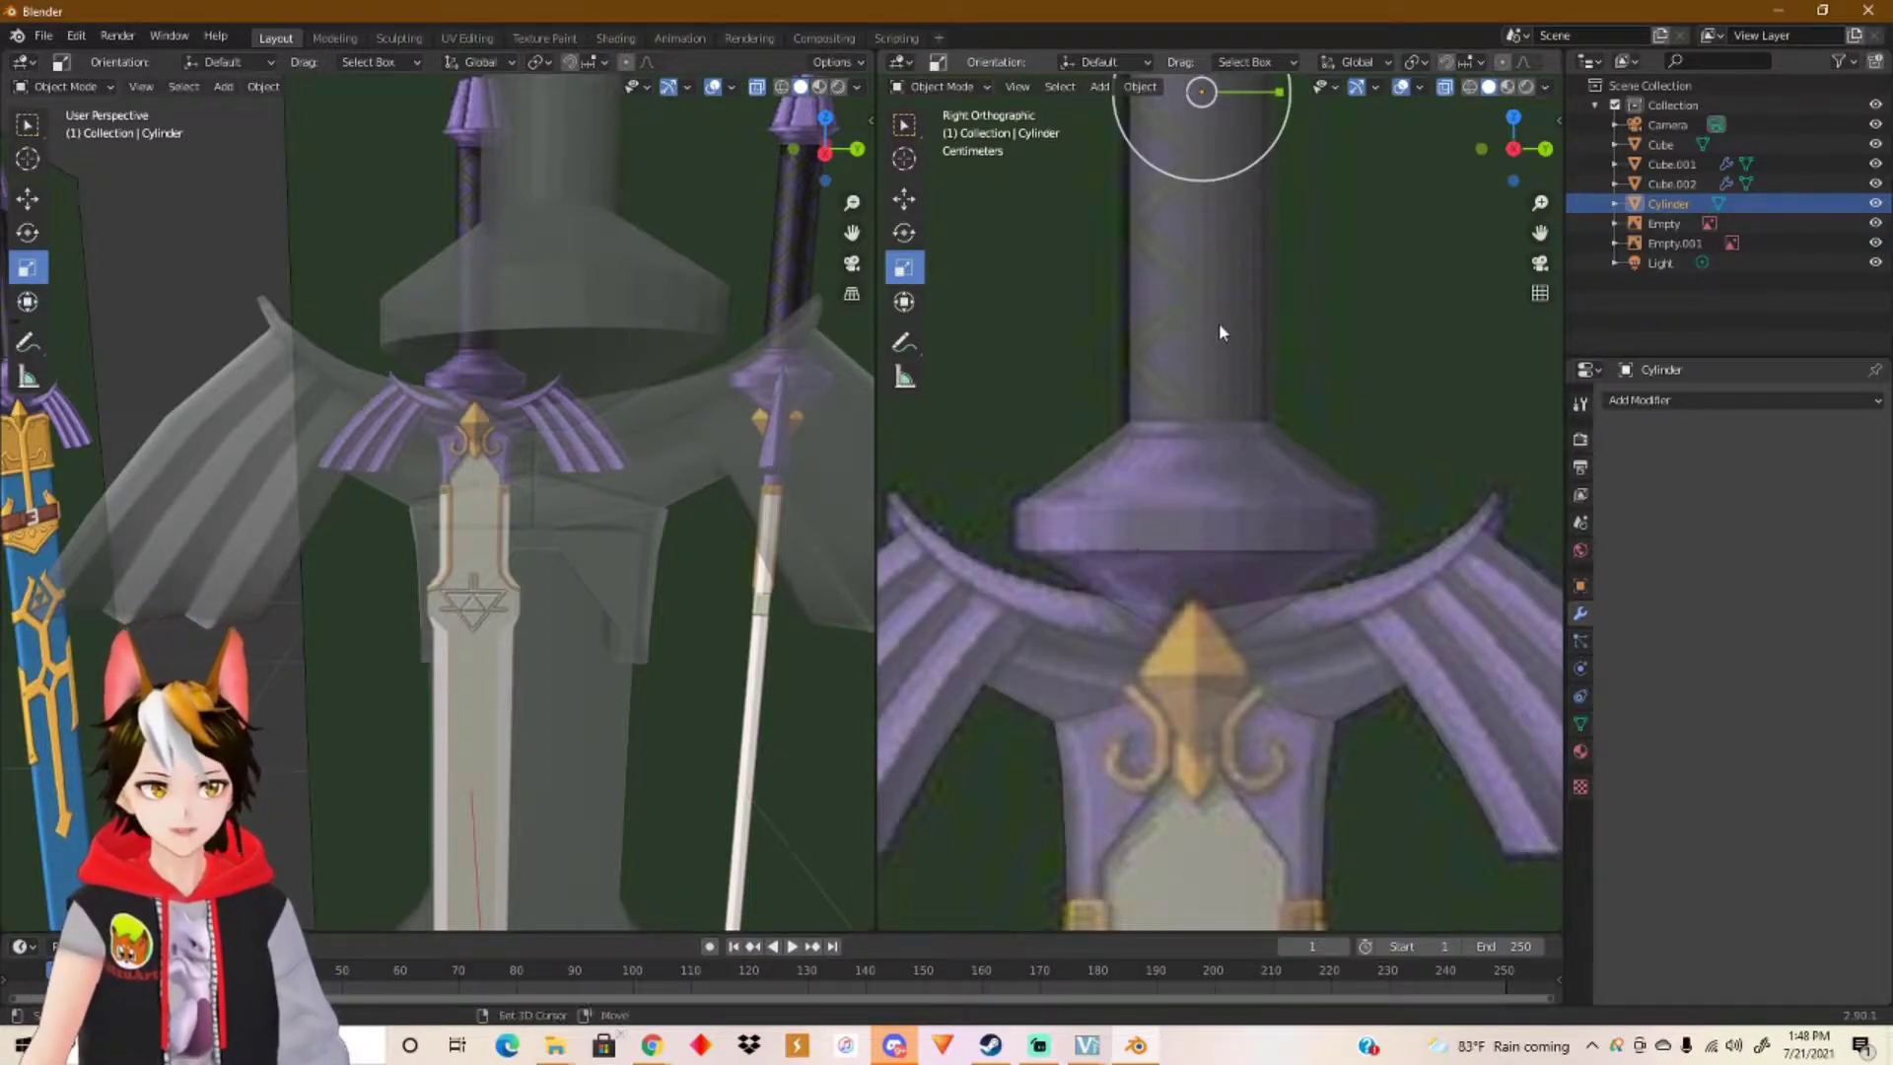
{"action": "middle_click_drag", "start_coordinate": [1220, 327], "coordinate": [1174, 625], "text": "shift"}
{"action": "scroll", "coordinate": [1175, 631], "scroll_direction": "down", "scroll_amount": 2}
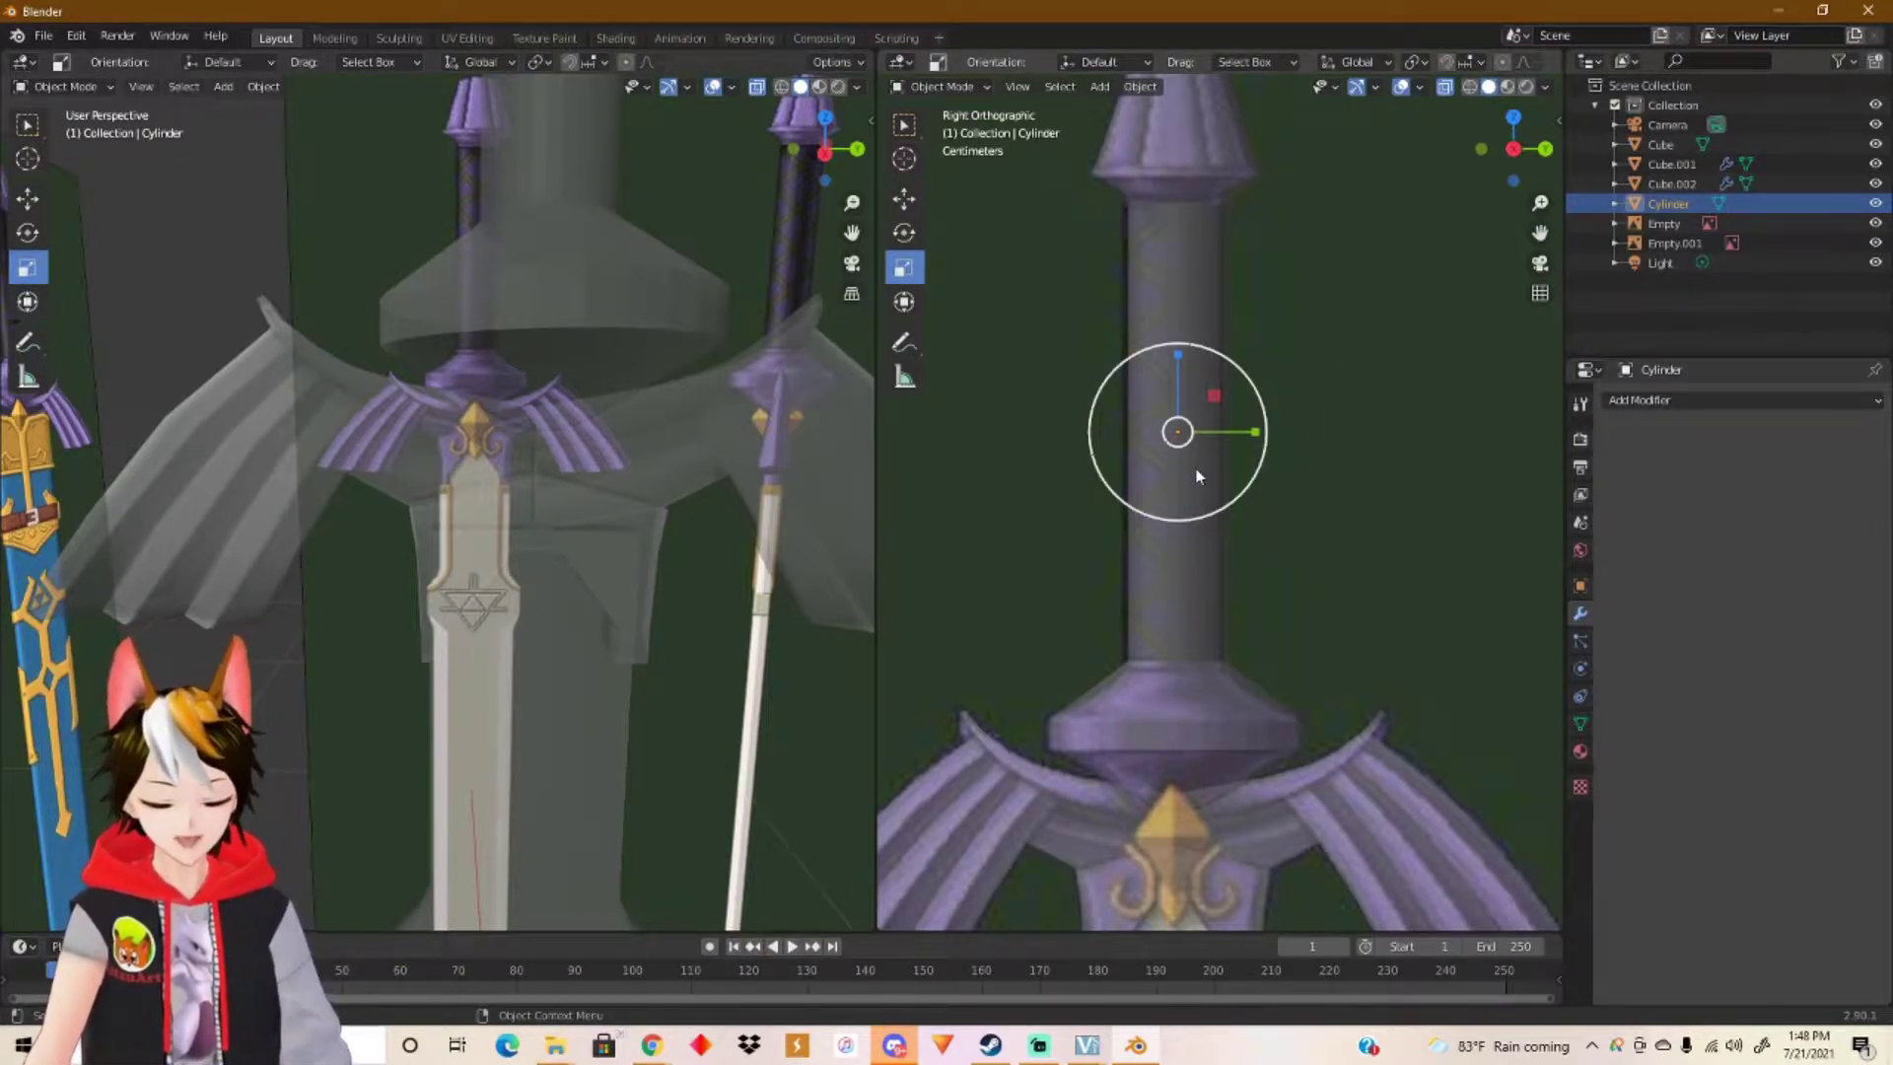
{"action": "key", "text": "Tab"}
{"action": "key", "text": "3"}
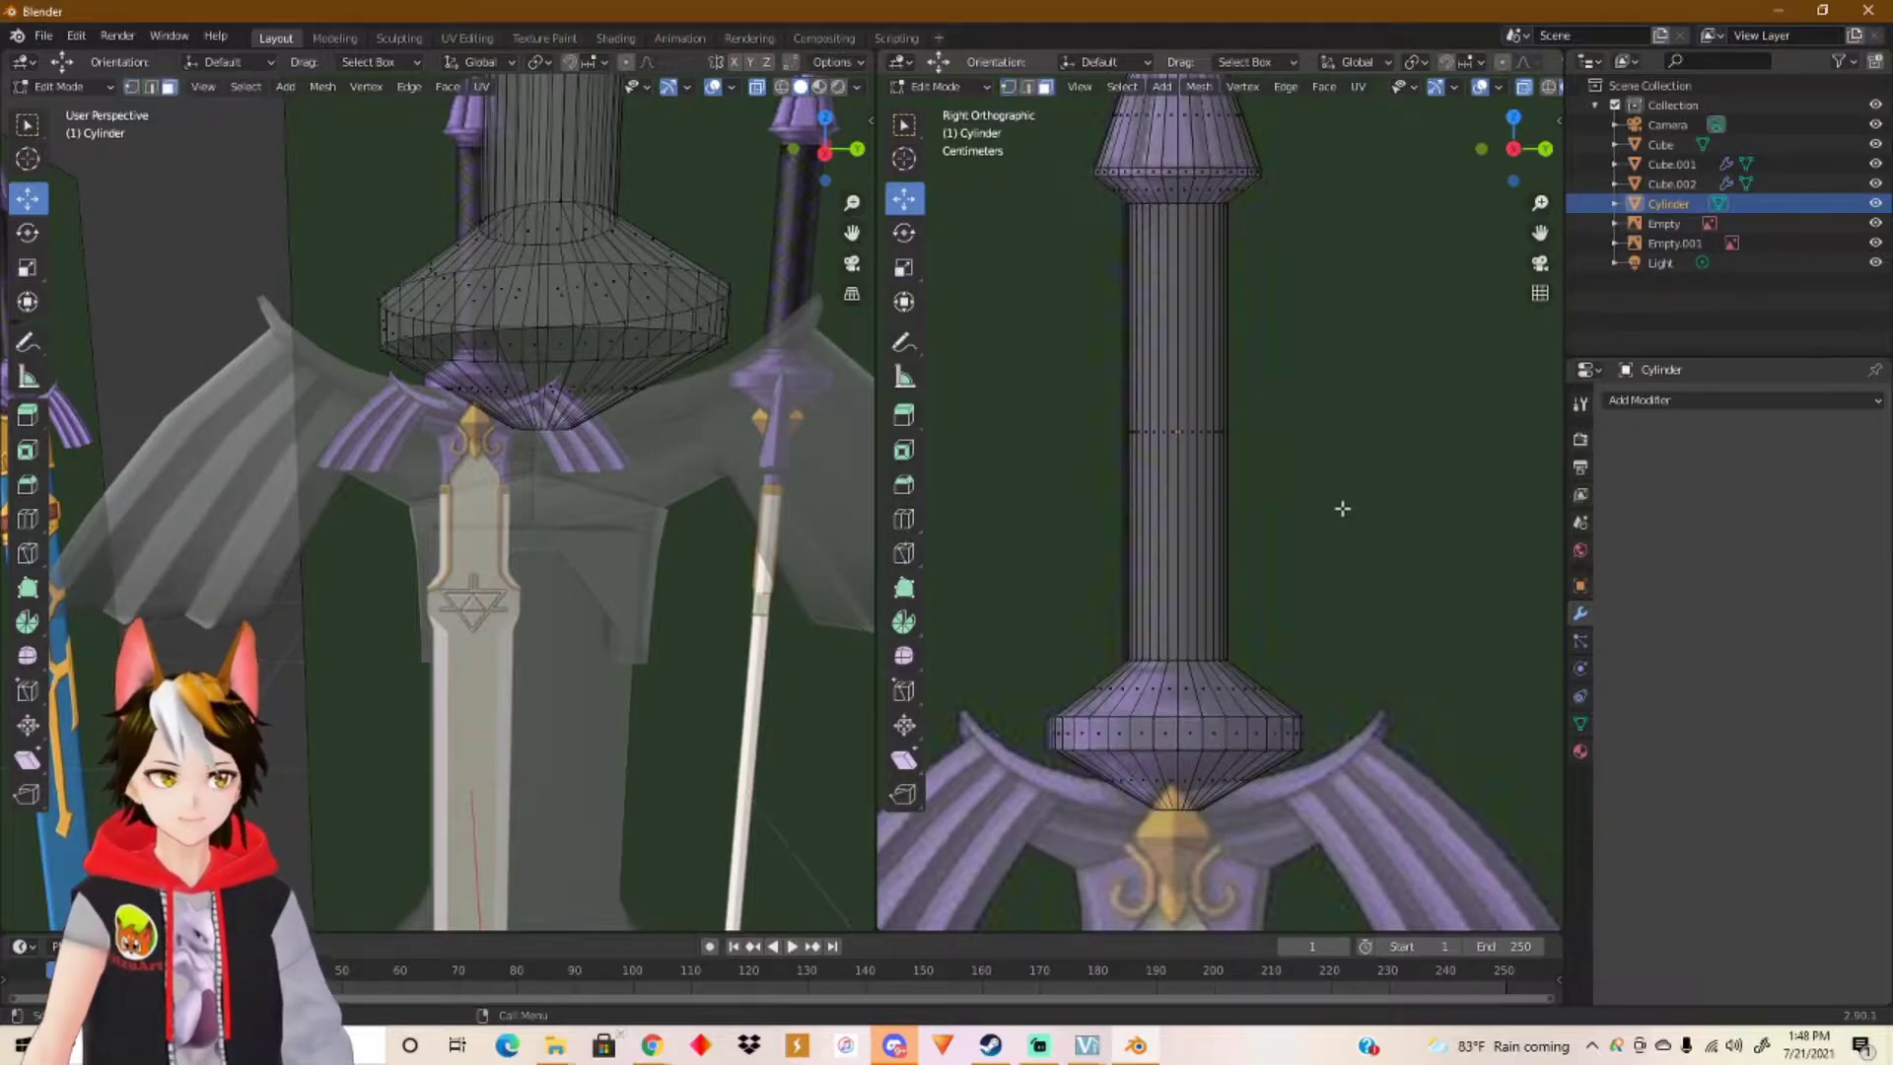
{"action": "left_click_drag", "start_coordinate": [1324, 390], "coordinate": [1075, 493]}
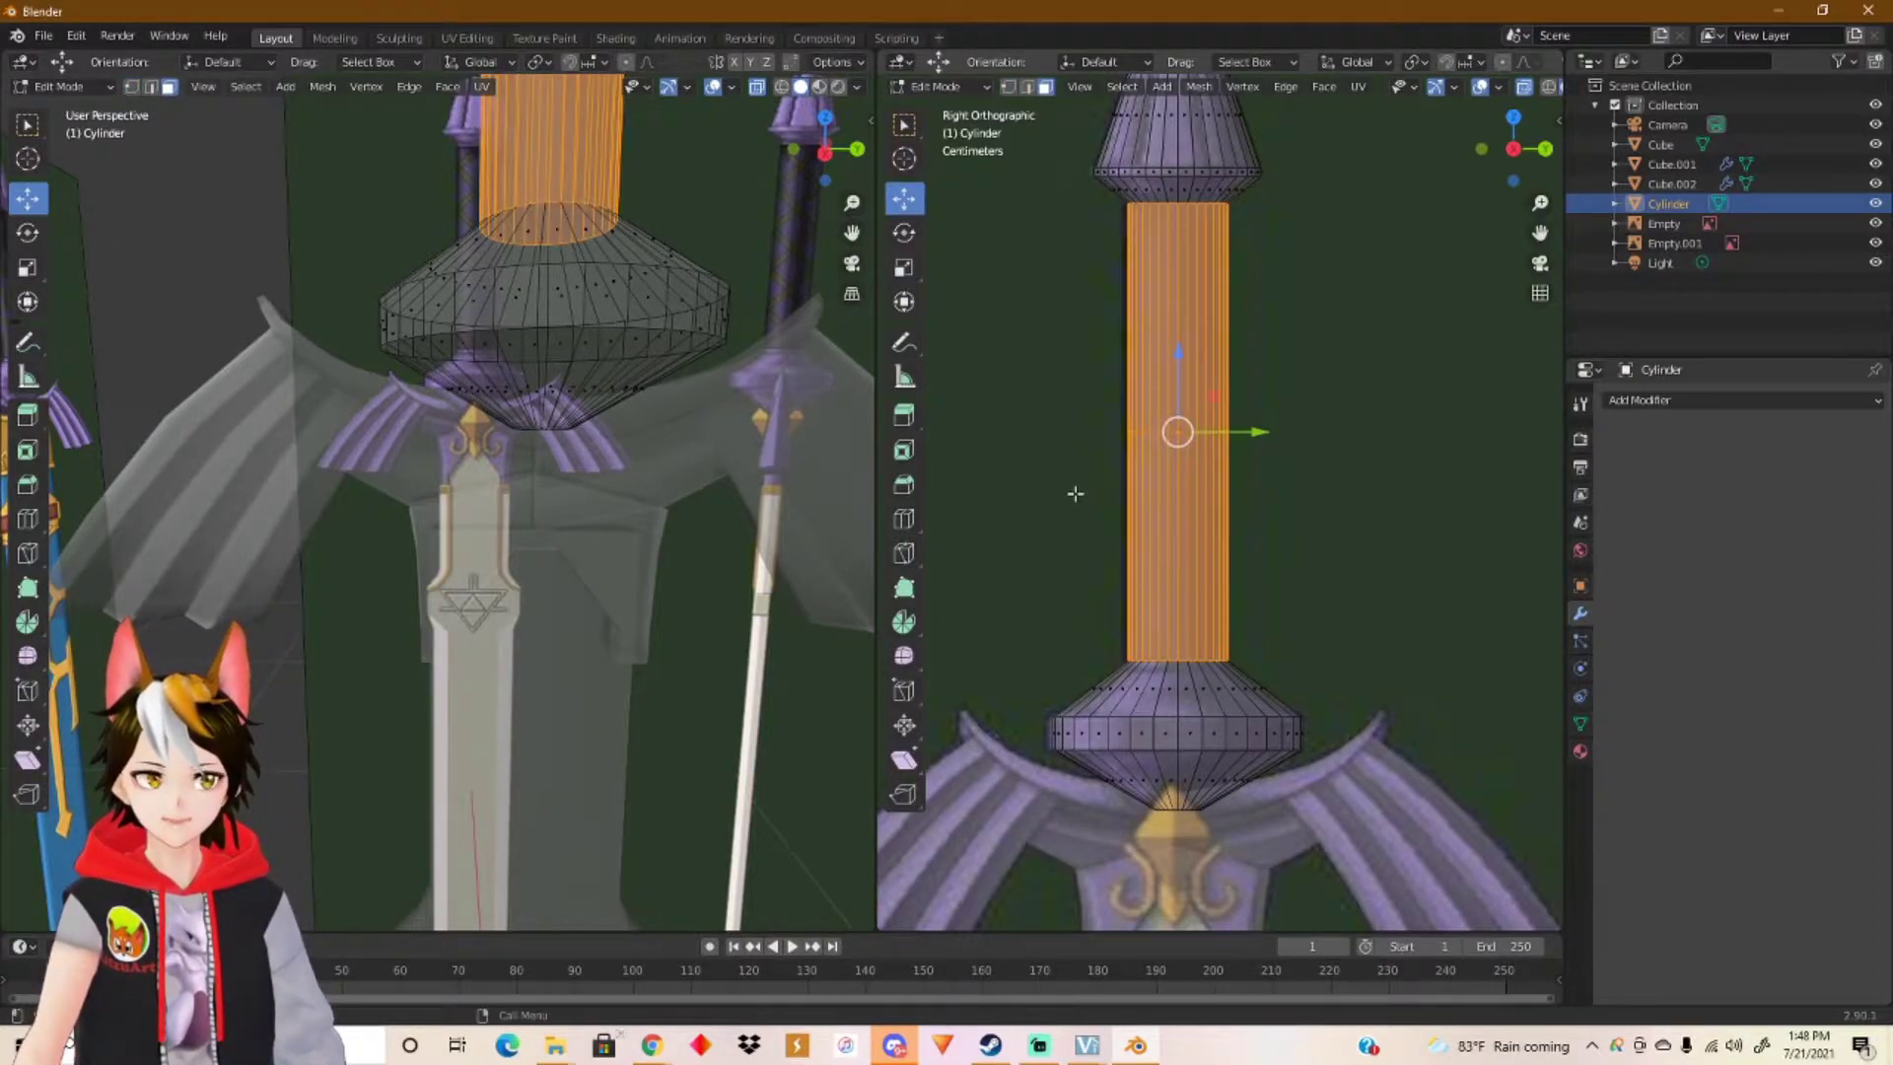
{"action": "right_click", "coordinate": [1215, 486]}
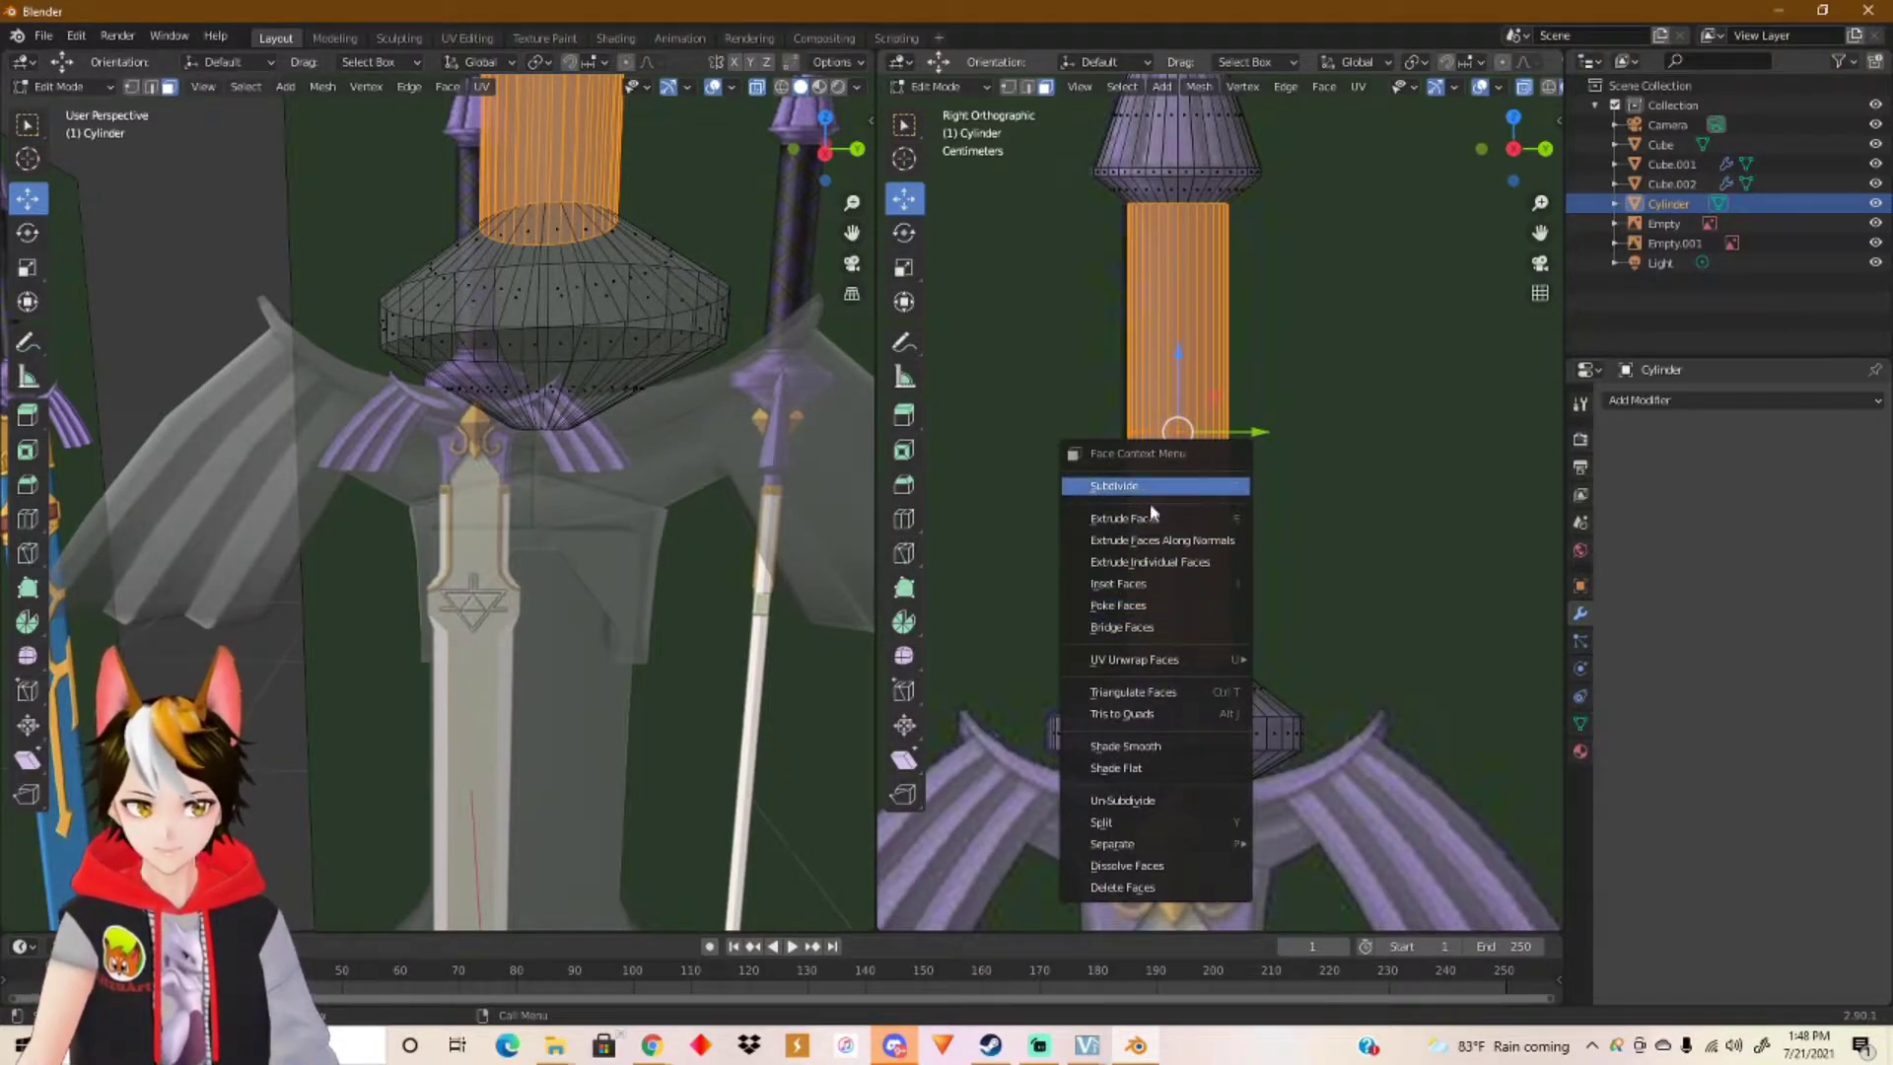
{"action": "mouse_move", "coordinate": [1149, 844]}
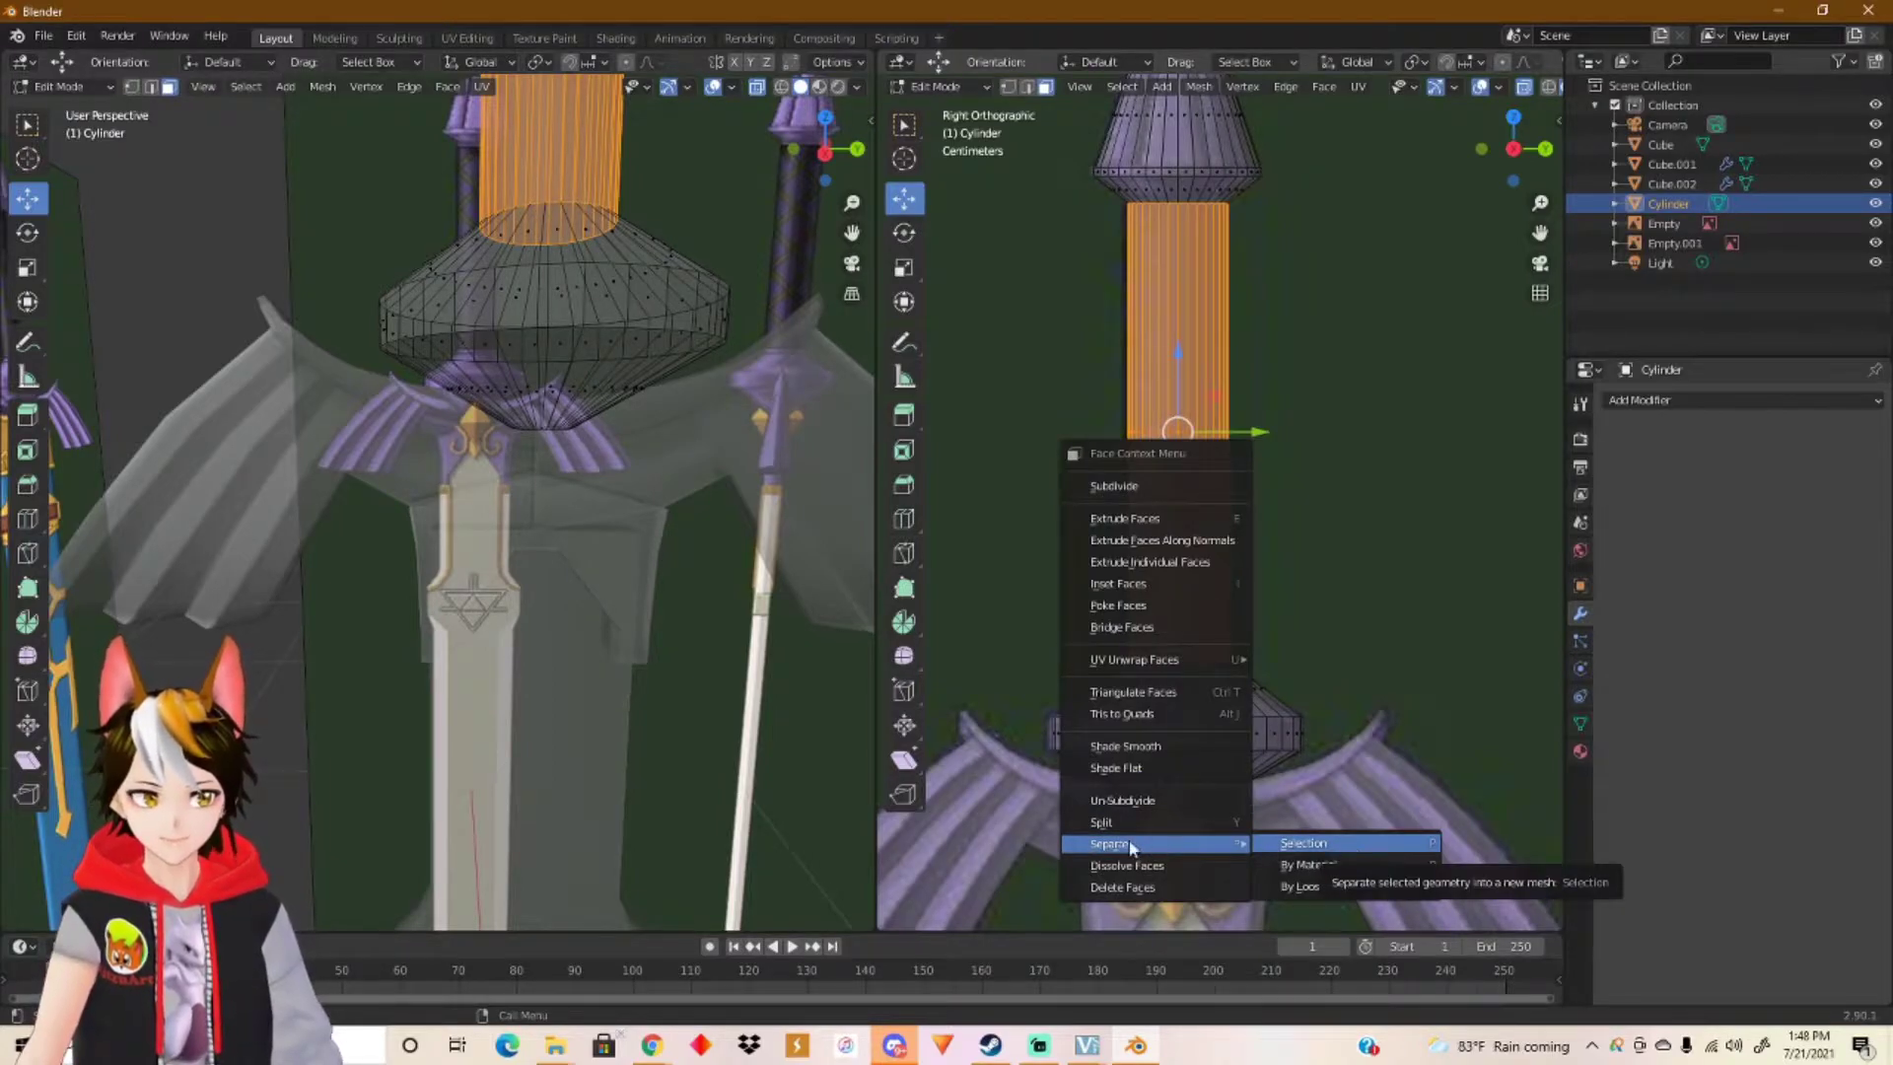
{"action": "left_click", "coordinate": [1354, 842]}
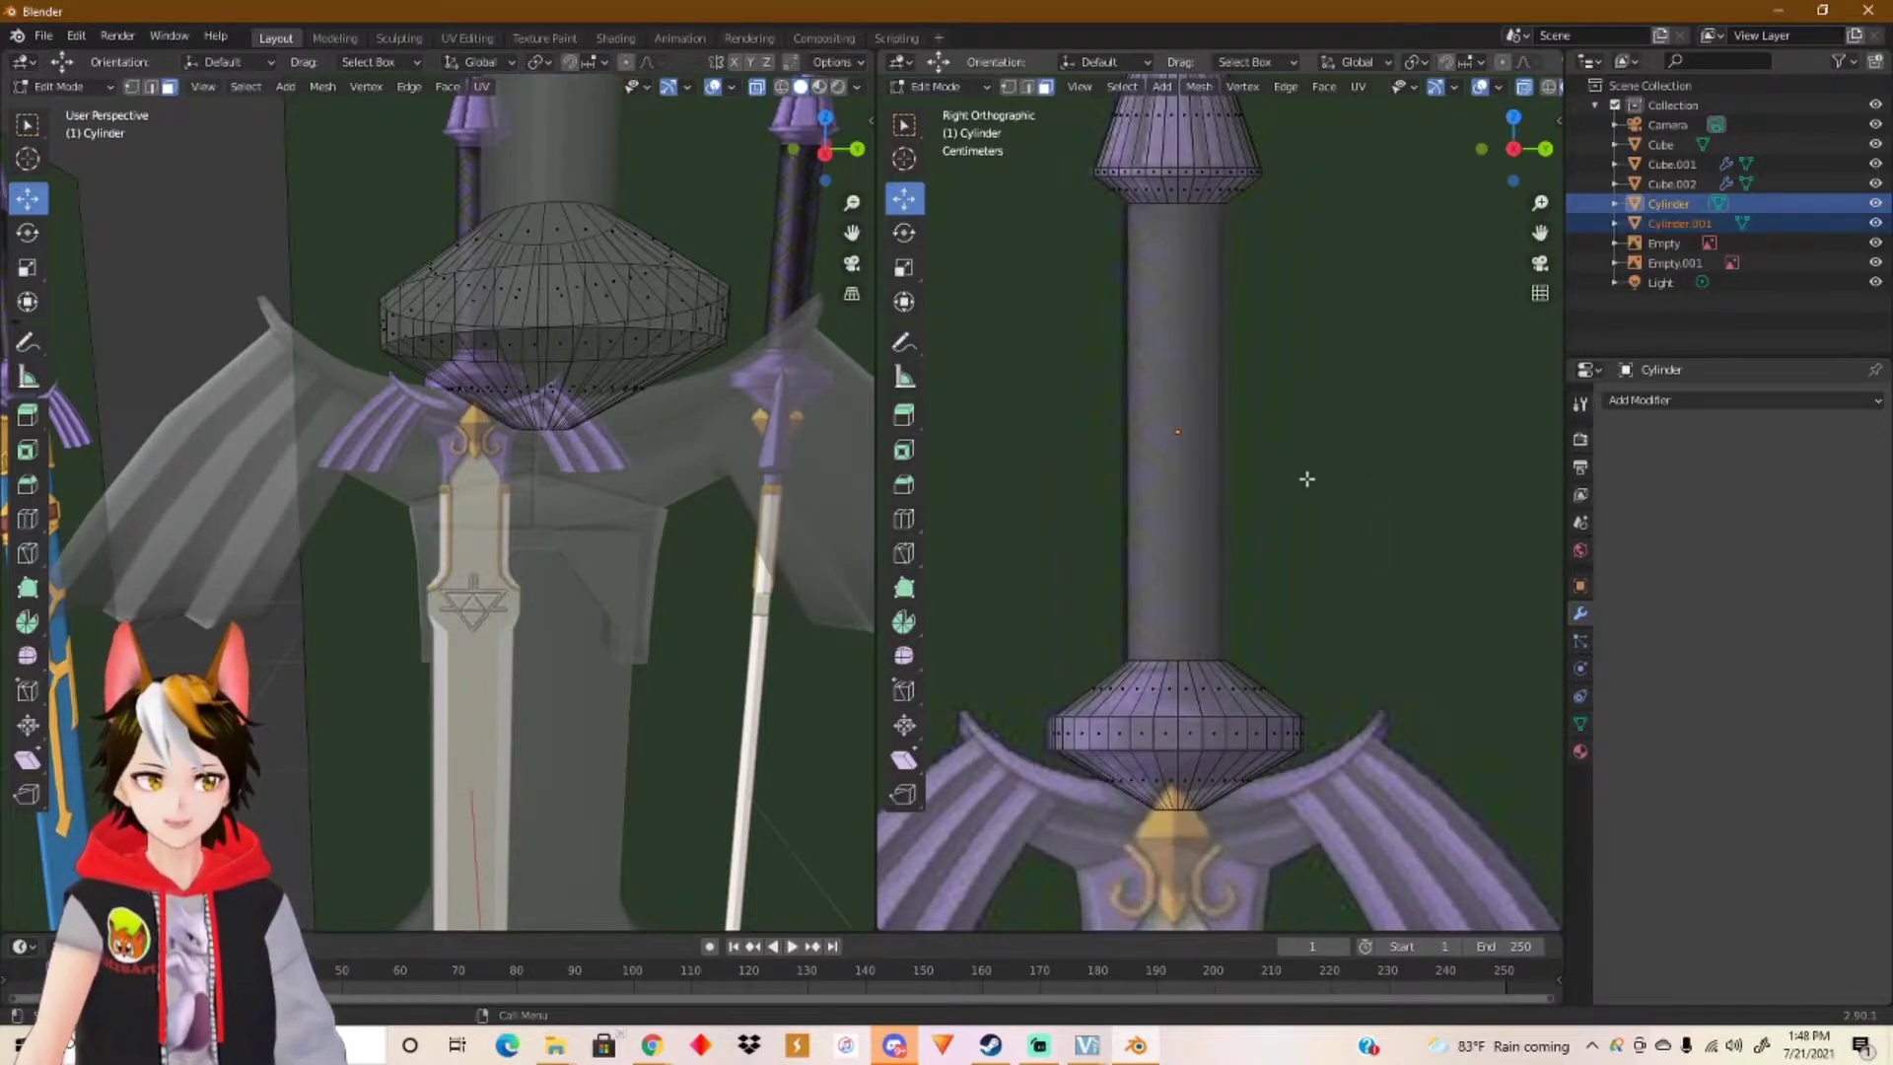
{"action": "key", "text": "Tab"}
Step: Test-move the separated grip sideways along the Y axis and undo the move
{"action": "left_click", "coordinate": [1334, 539]}
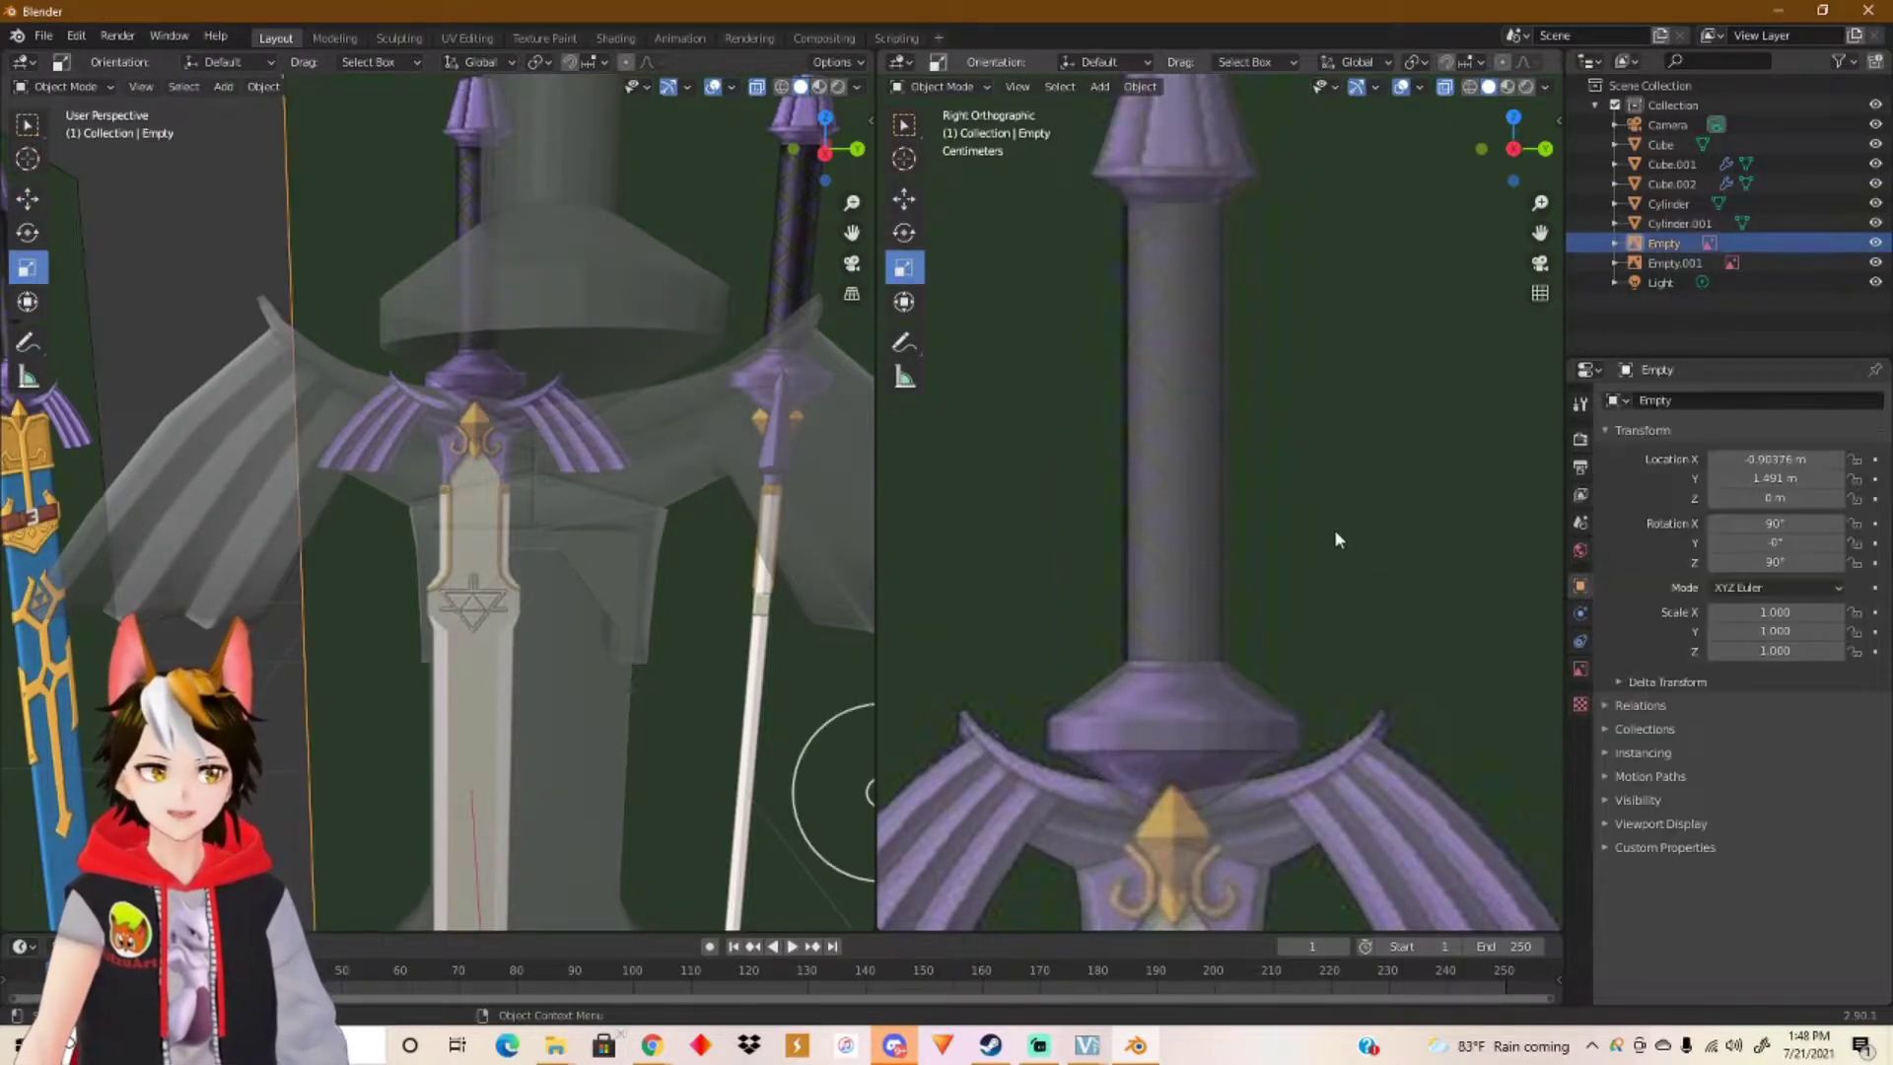
{"action": "left_click", "coordinate": [1153, 427]}
{"action": "left_click", "coordinate": [904, 198]}
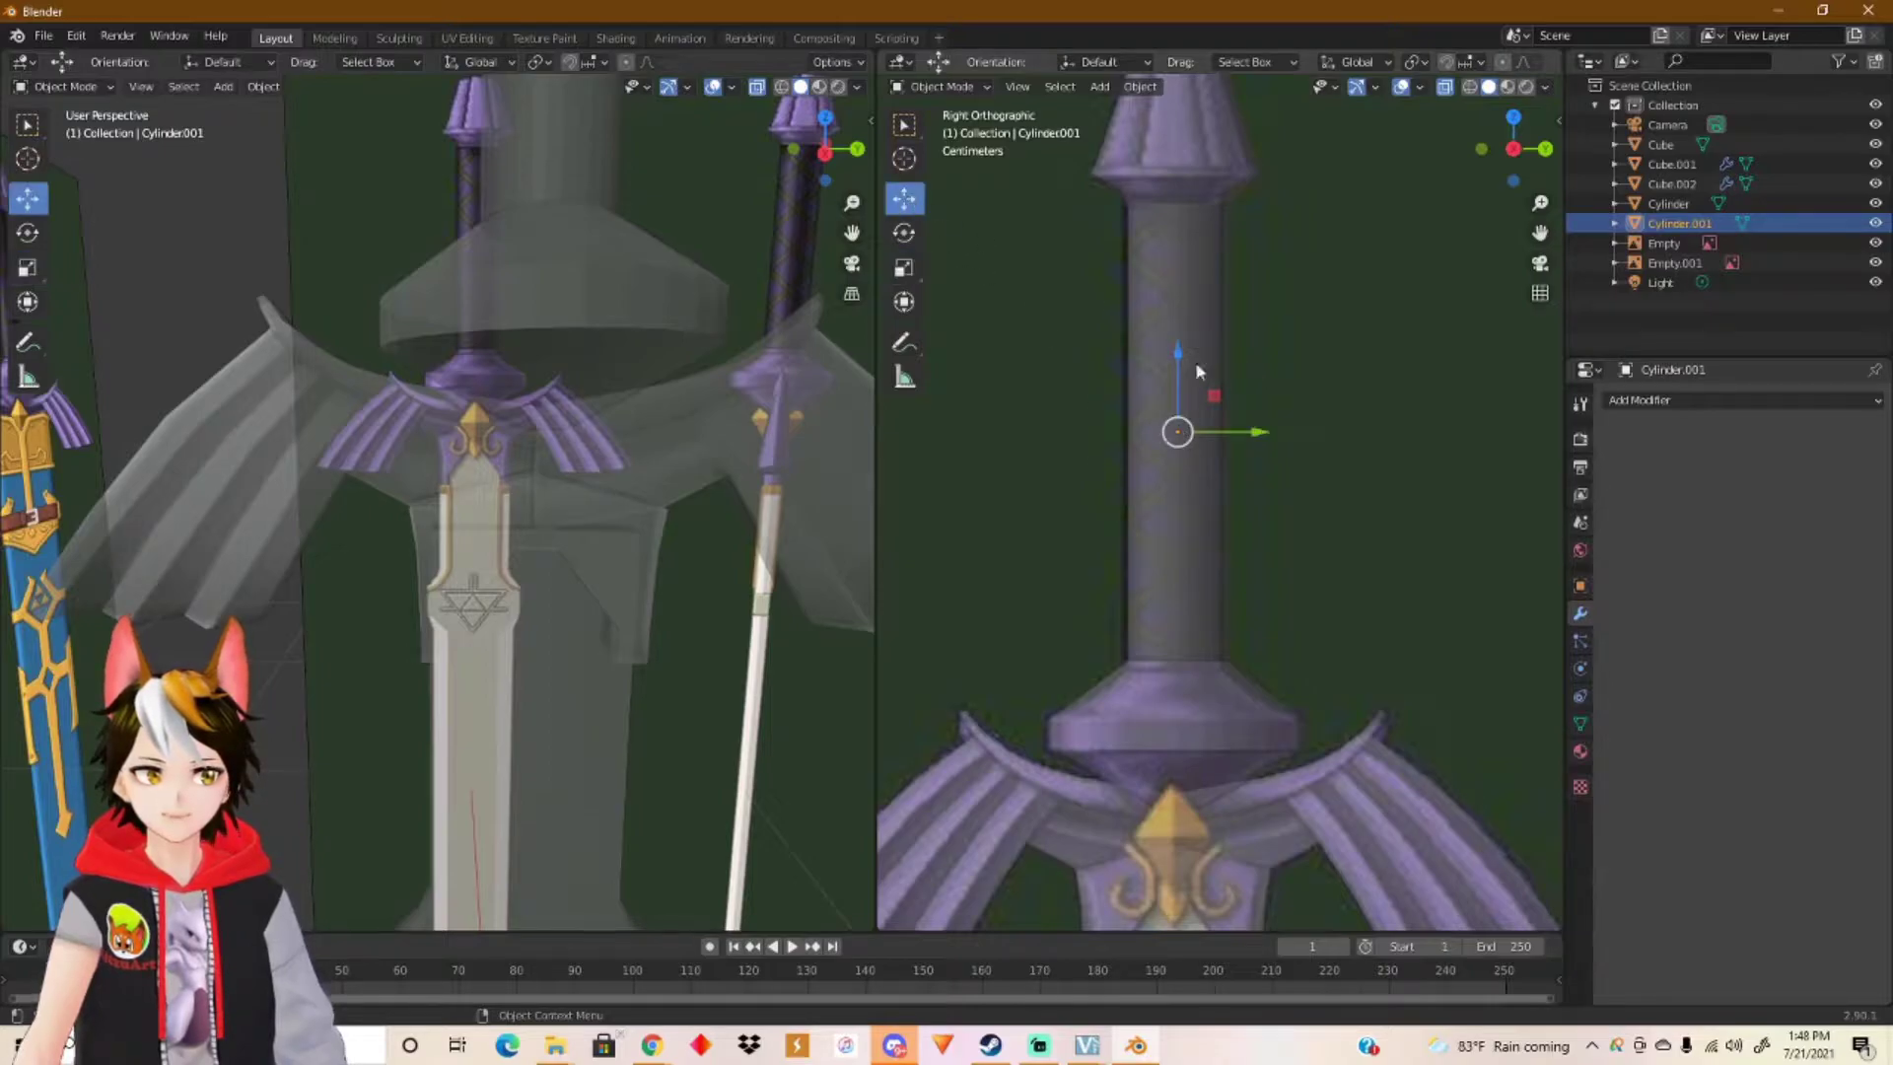
{"action": "left_click_drag", "start_coordinate": [1250, 434], "coordinate": [1187, 434]}
{"action": "key", "text": "ctrl+z"}
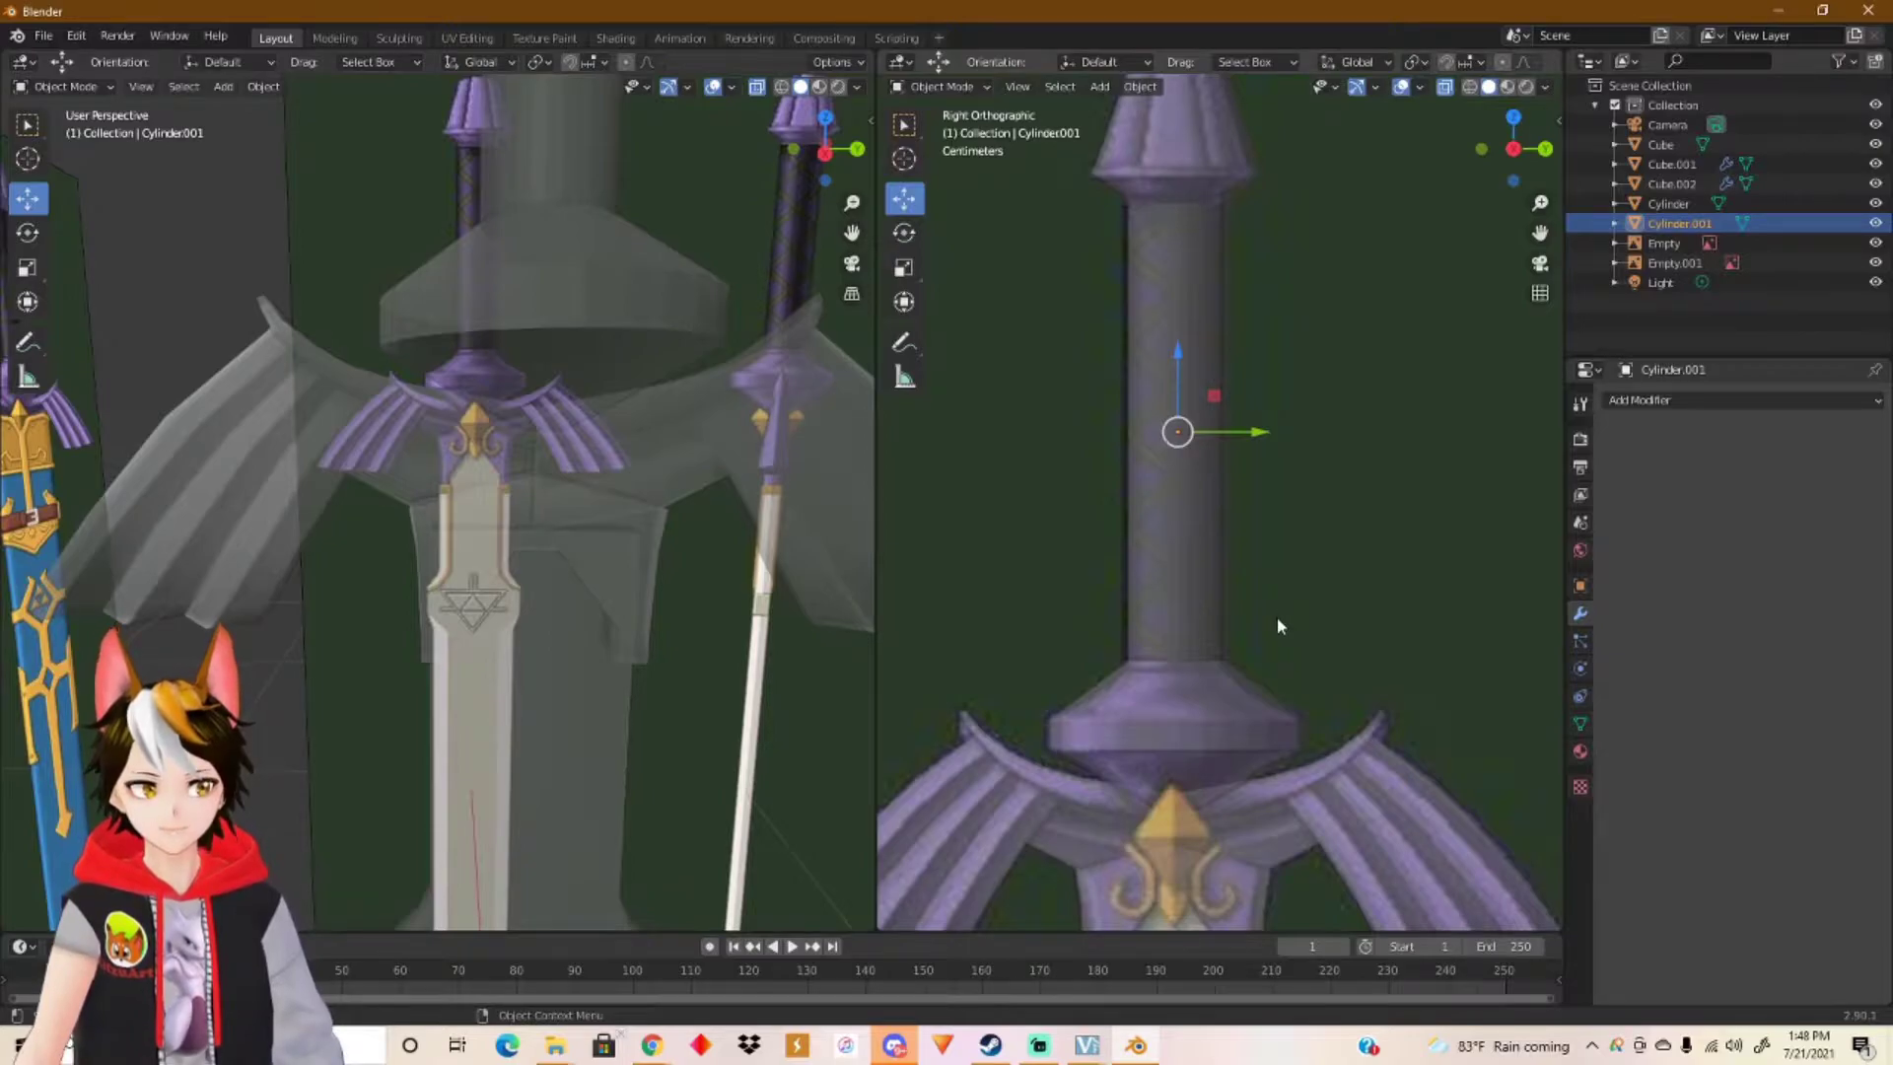
Step: Examine the remaining collar and pommel mesh against the sword reference image
{"action": "middle_click_drag", "start_coordinate": [1285, 601], "coordinate": [1297, 431], "text": "shift"}
{"action": "scroll", "coordinate": [1288, 511], "scroll_direction": "up", "scroll_amount": 3}
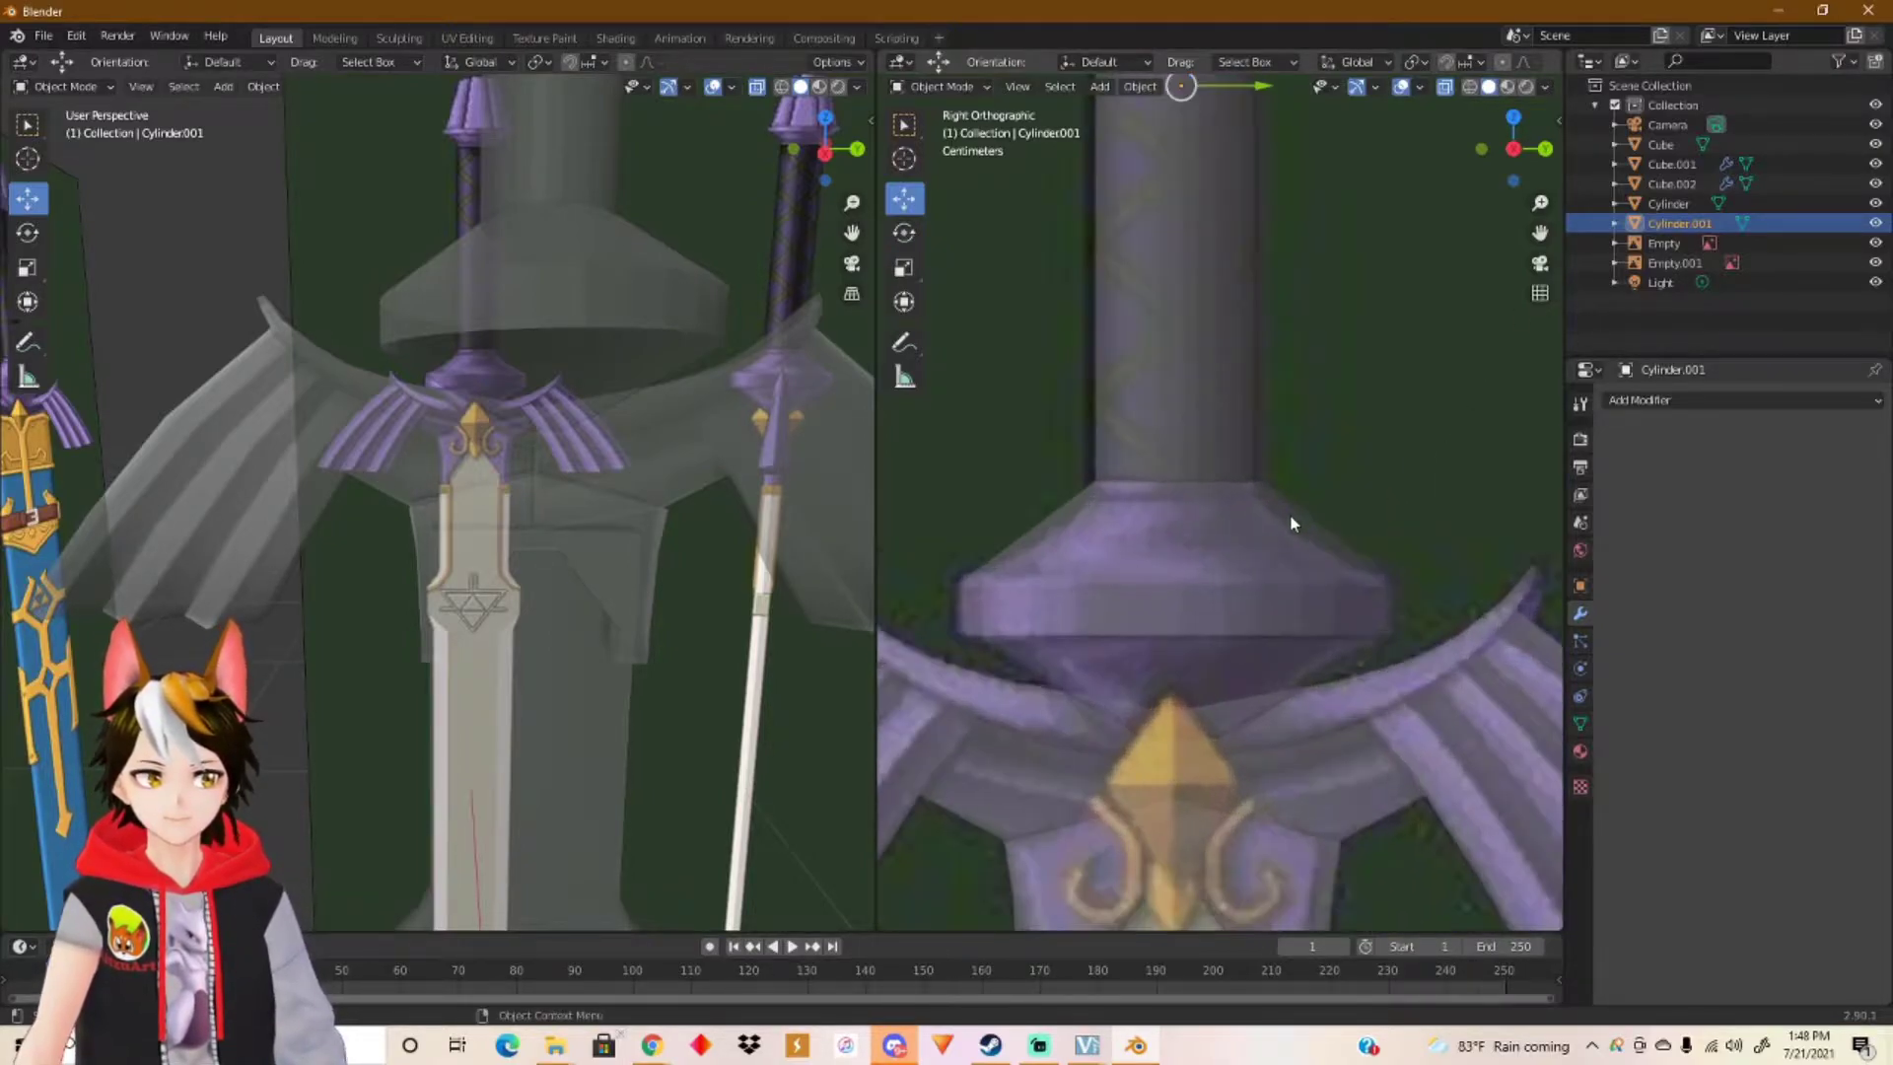
{"action": "scroll", "coordinate": [1293, 523], "scroll_direction": "up", "scroll_amount": 1}
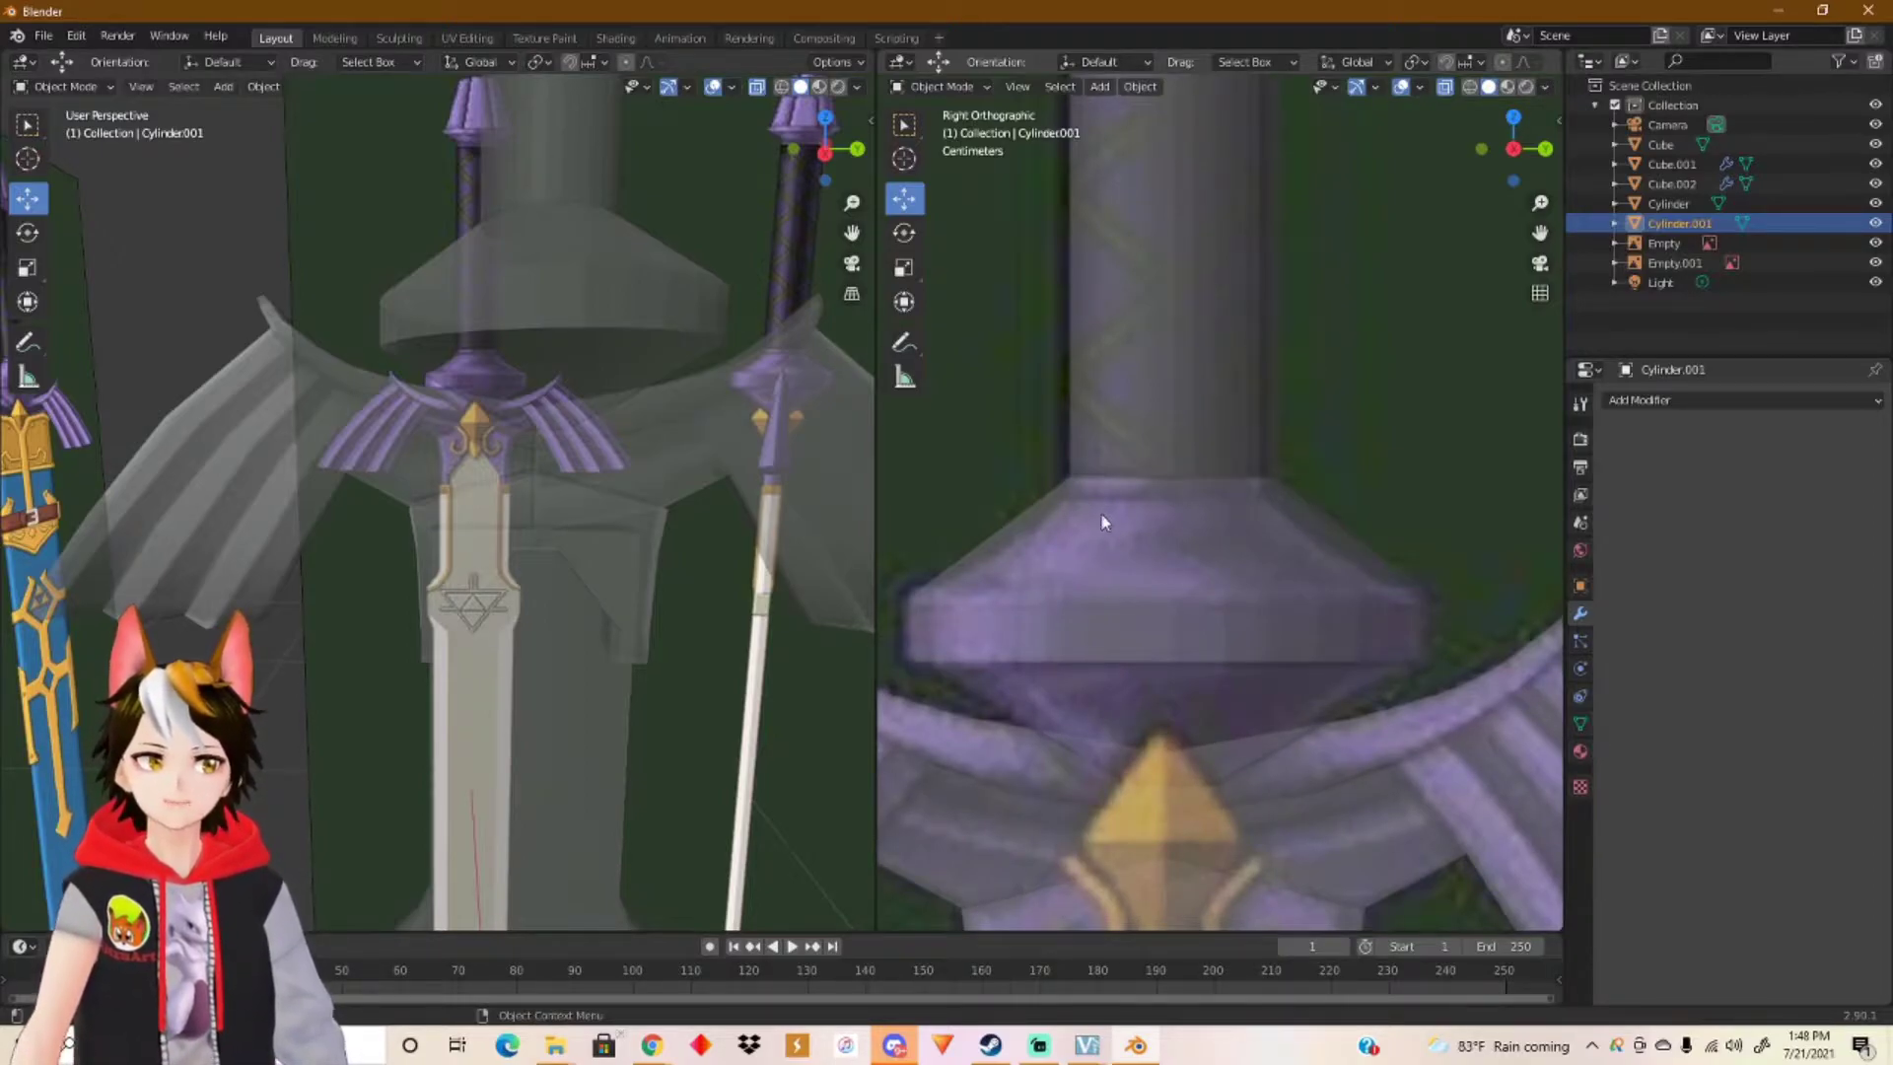
{"action": "left_click", "coordinate": [1116, 535]}
{"action": "left_click", "coordinate": [1133, 594]}
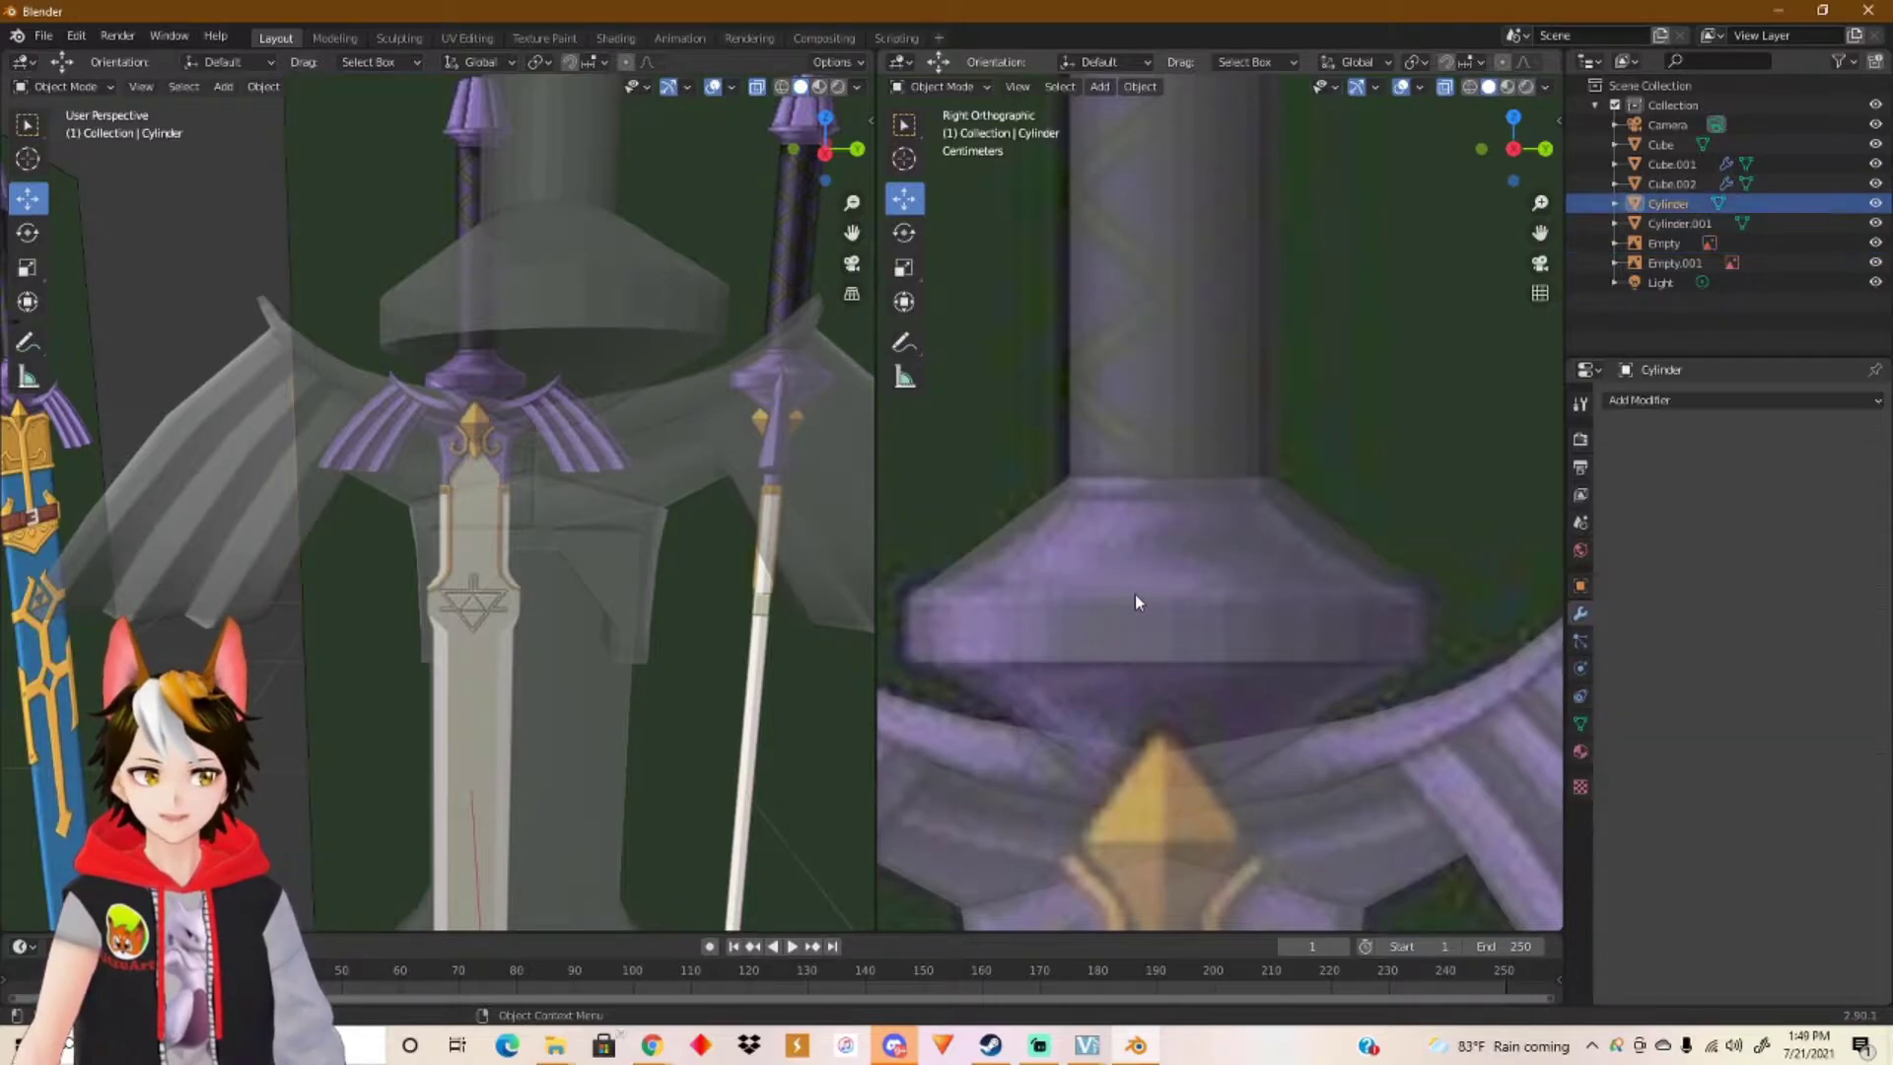
{"action": "key", "text": "Tab"}
{"action": "scroll", "coordinate": [1148, 561], "scroll_direction": "down", "scroll_amount": 3}
{"action": "scroll", "coordinate": [1148, 562], "scroll_direction": "down", "scroll_amount": 2}
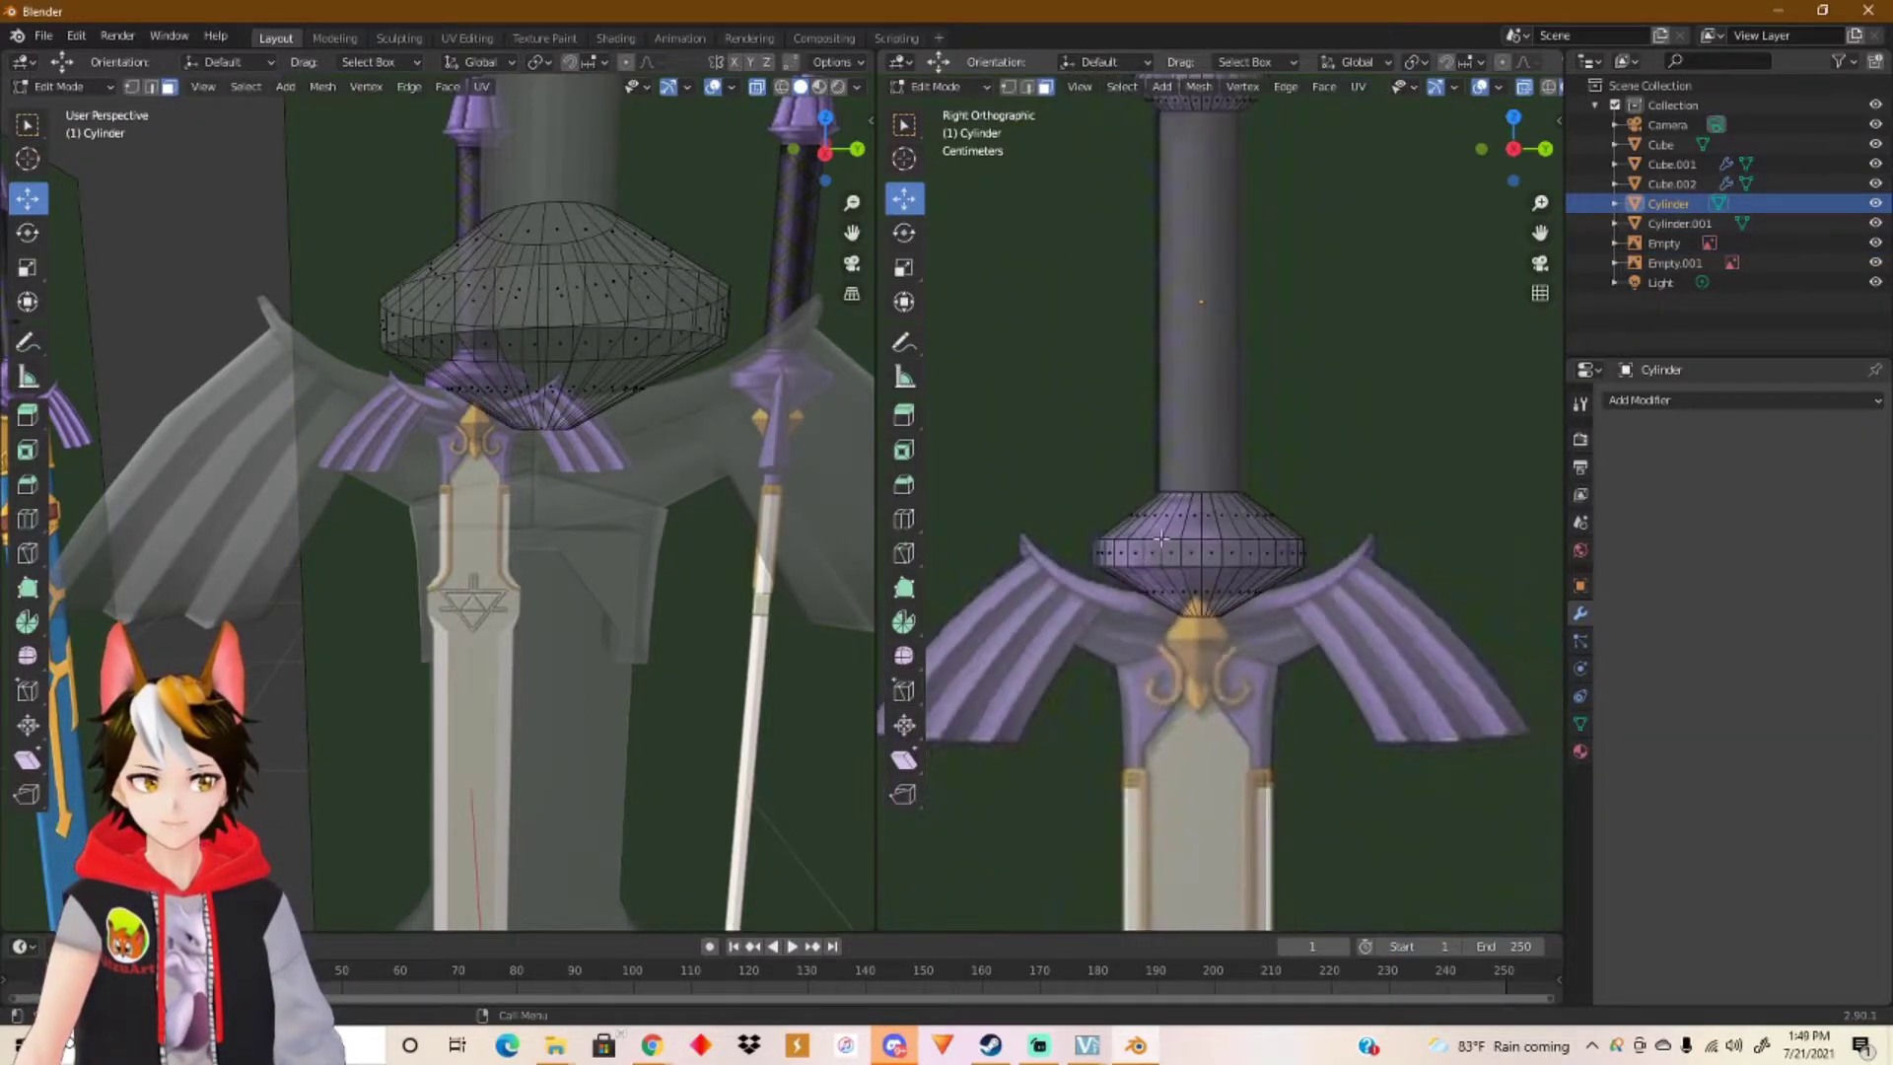
{"action": "middle_click_drag", "start_coordinate": [1348, 301], "coordinate": [1333, 548], "text": "shift"}
{"action": "scroll", "coordinate": [1274, 501], "scroll_direction": "down", "scroll_amount": 4}
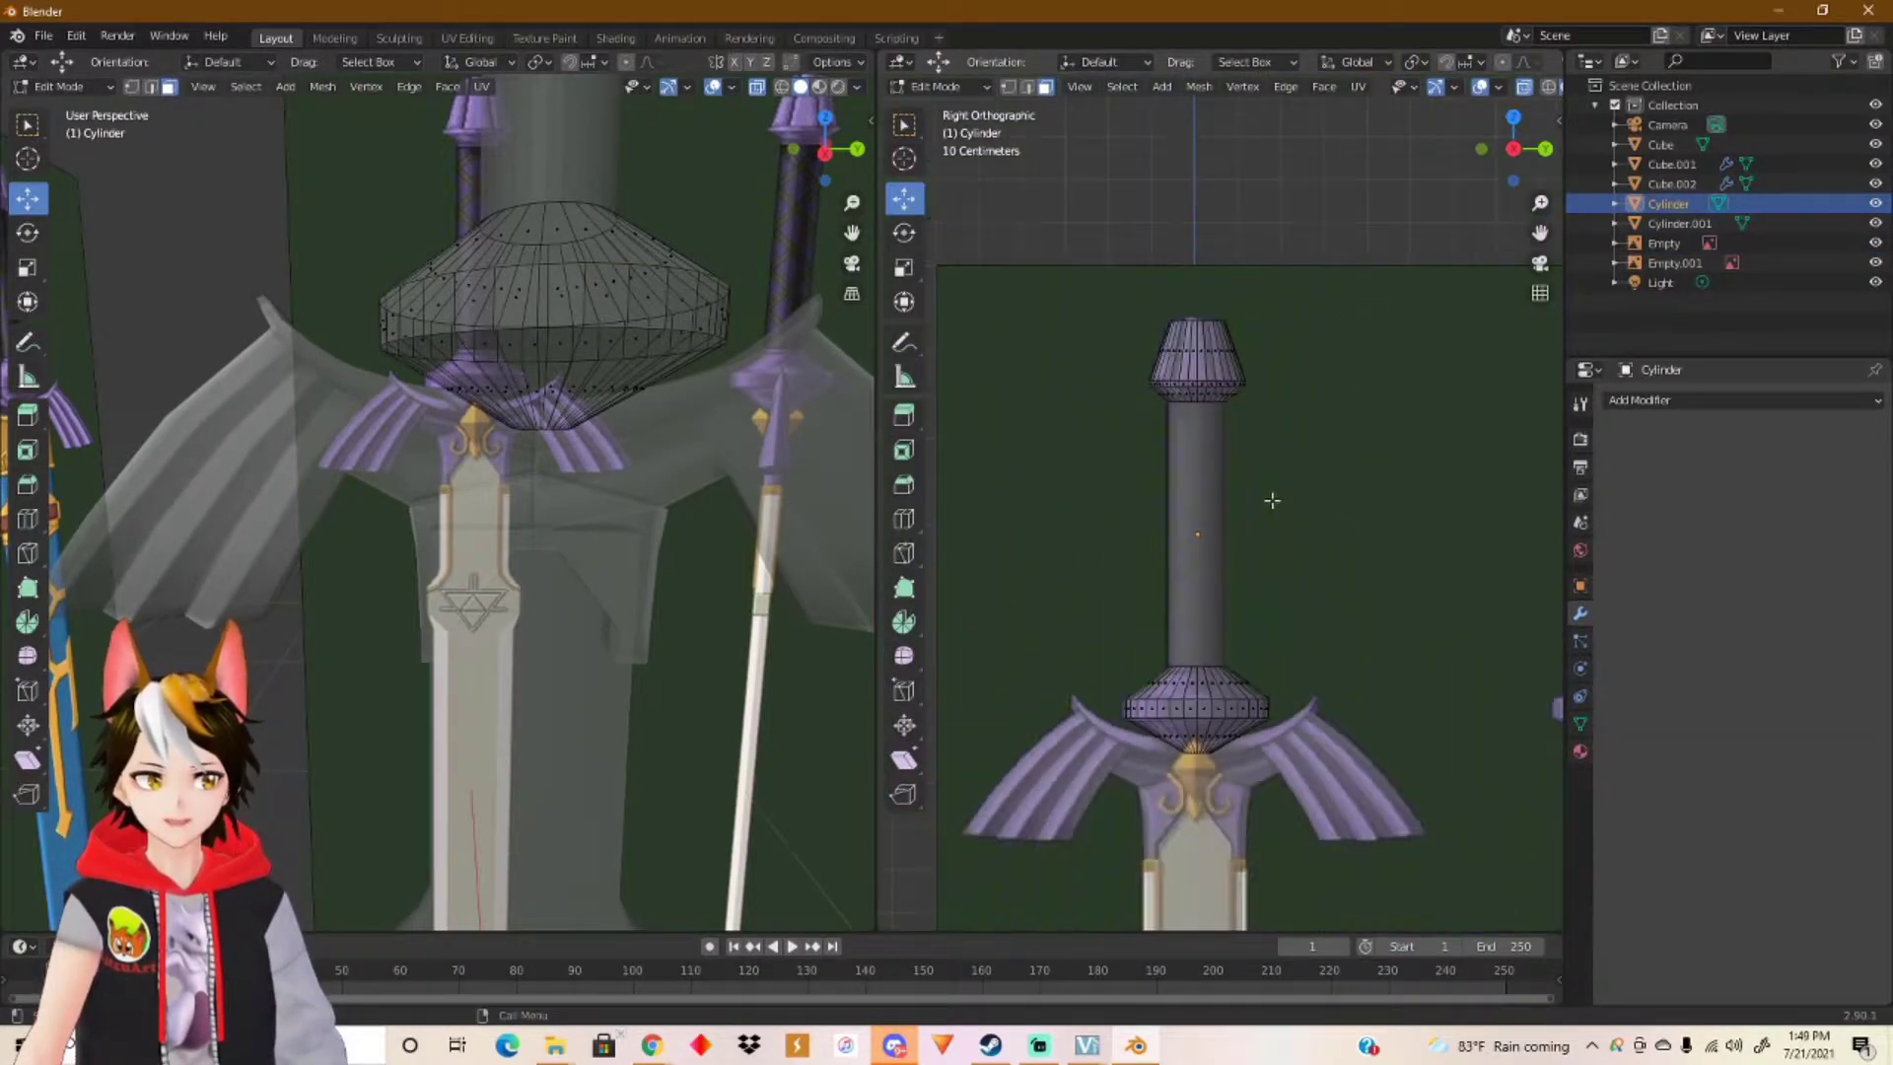
{"action": "middle_click_drag", "start_coordinate": [1282, 696], "coordinate": [1269, 302], "text": "shift"}
{"action": "scroll", "coordinate": [1281, 444], "scroll_direction": "down", "scroll_amount": 6}
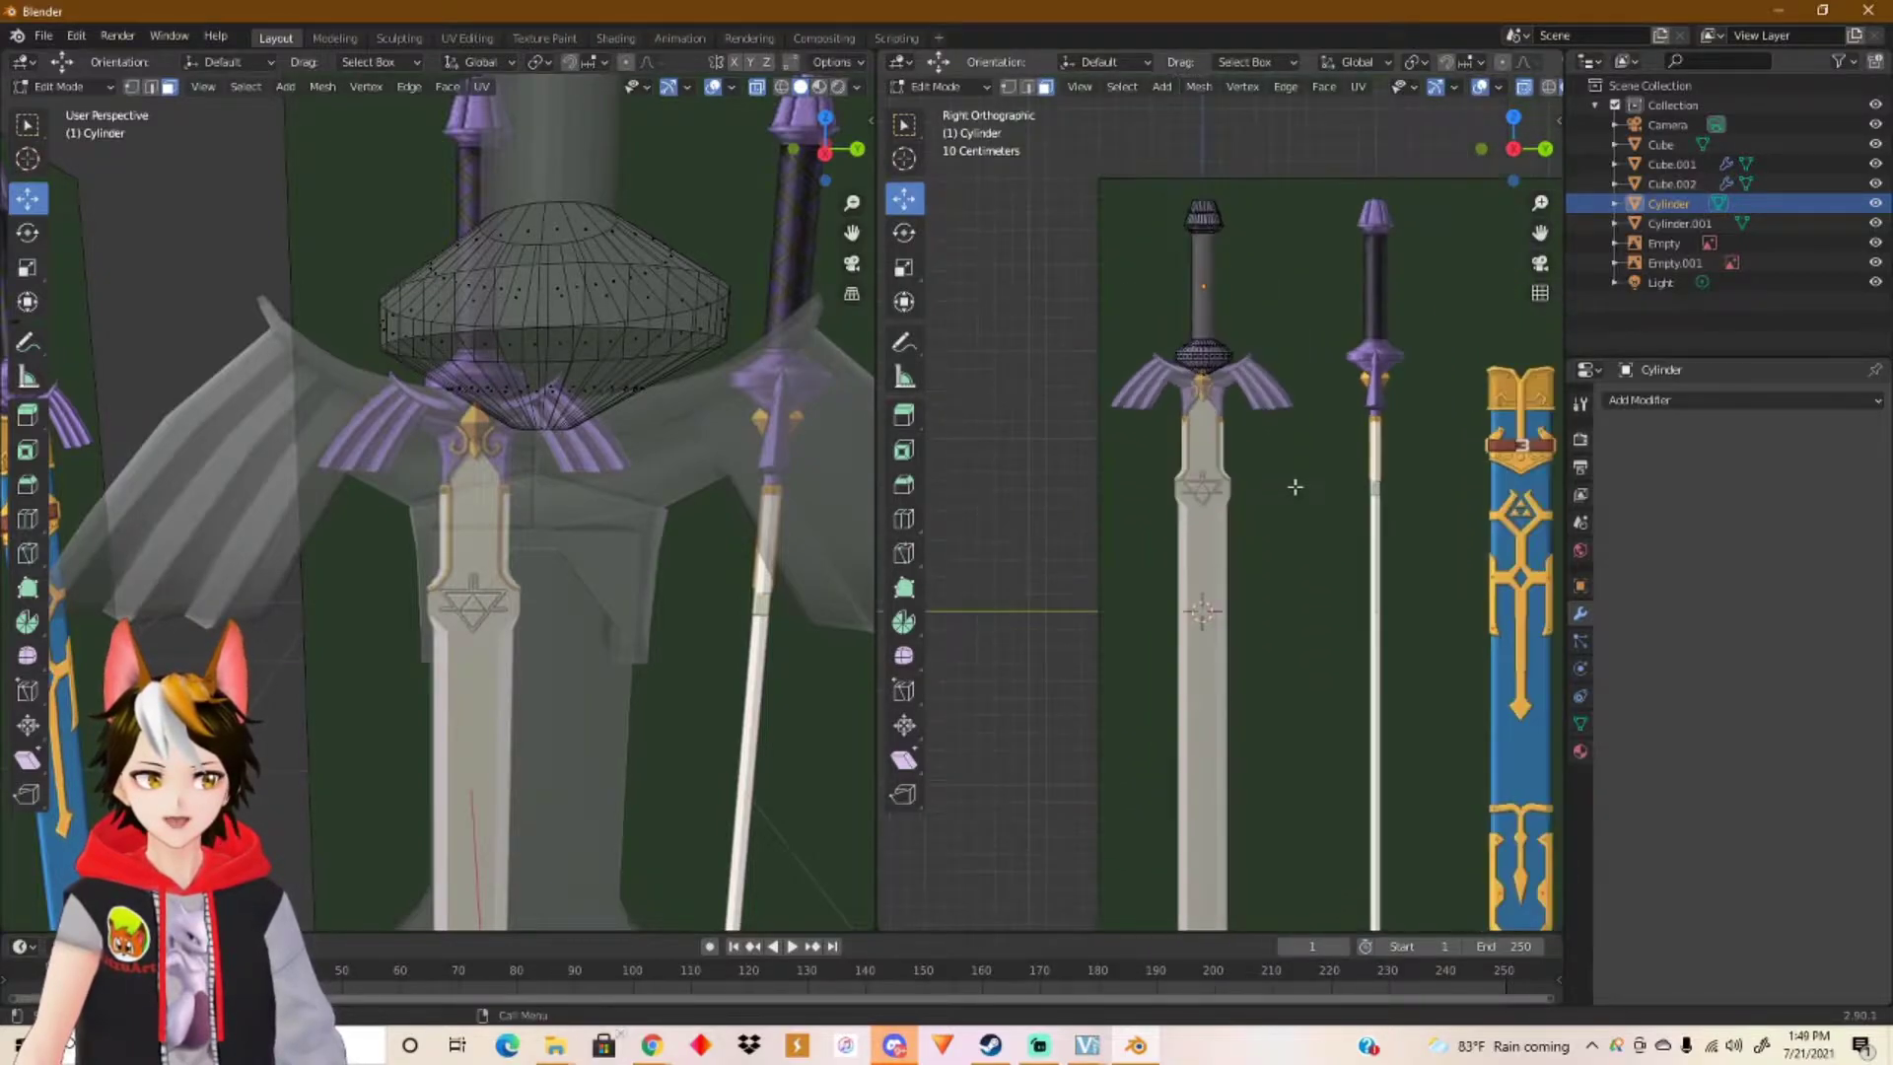
{"action": "scroll", "coordinate": [1292, 545], "scroll_direction": "up", "scroll_amount": 8}
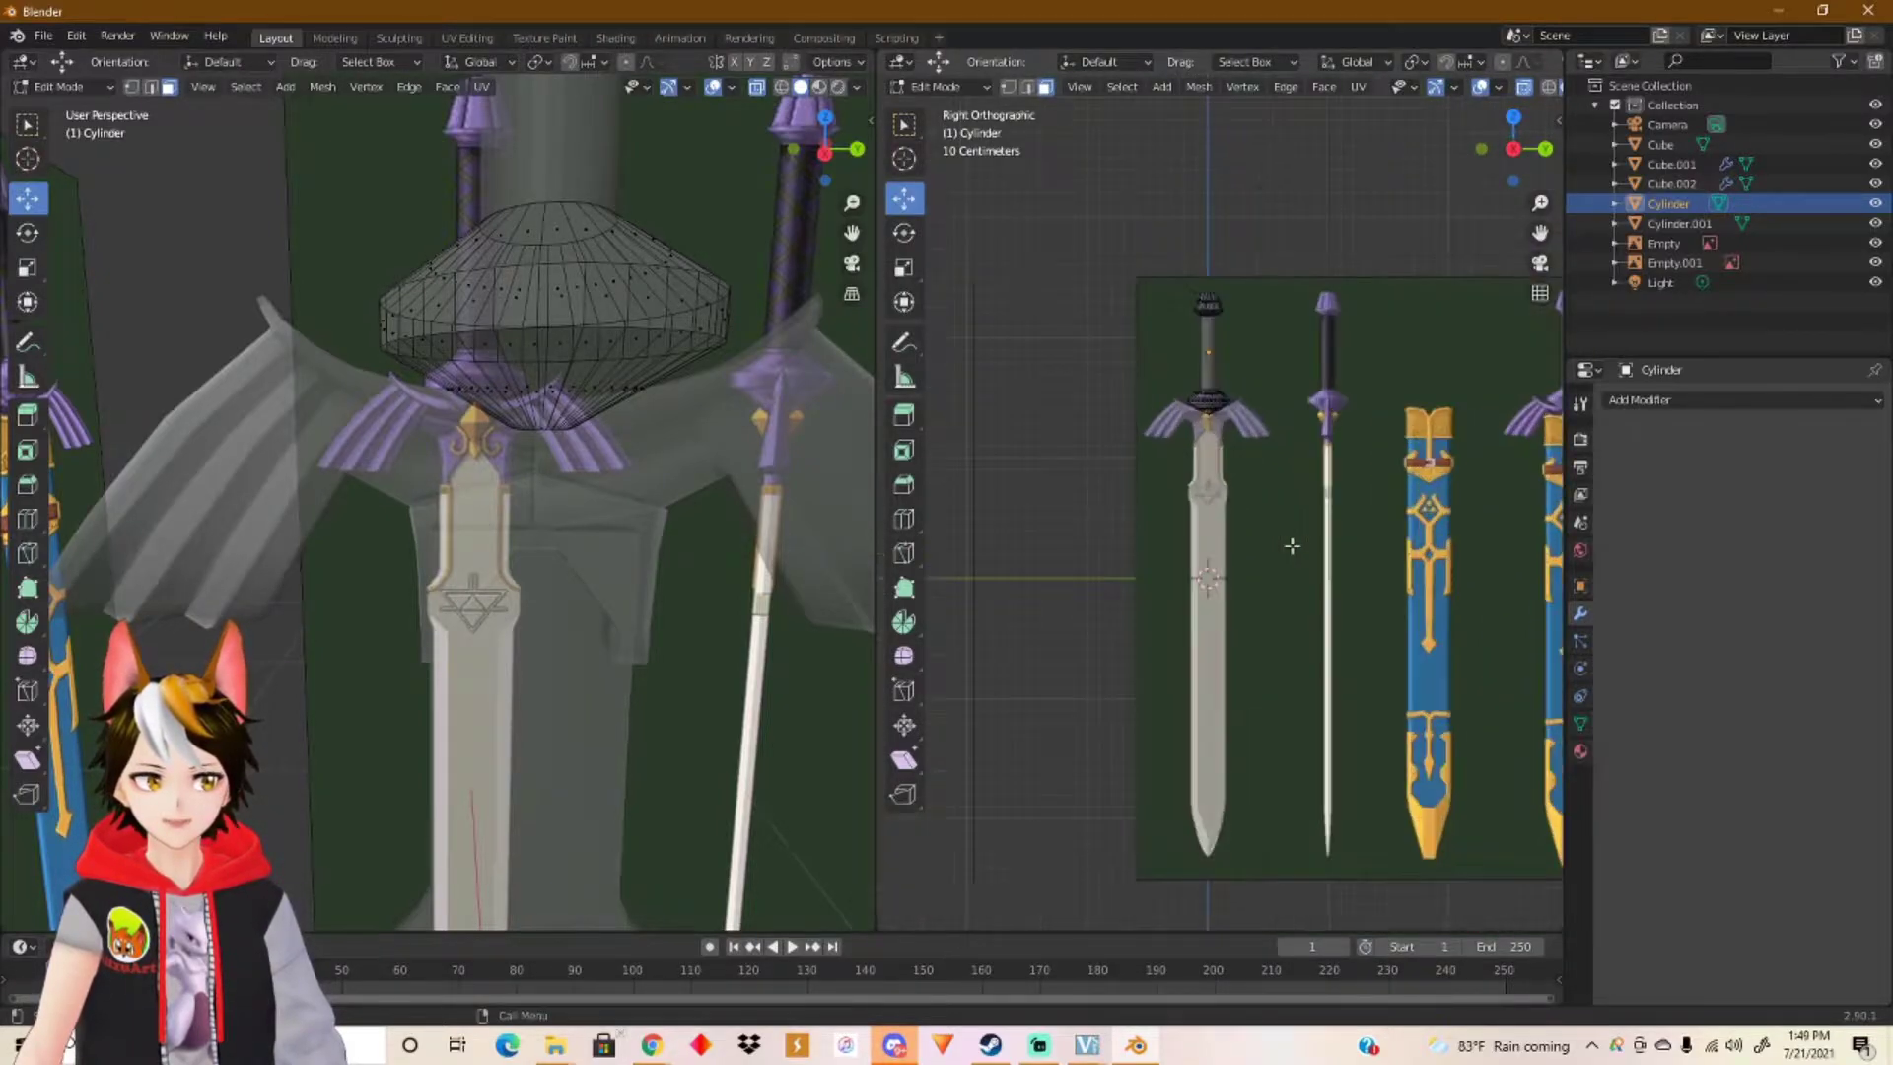
{"action": "middle_click_drag", "start_coordinate": [1216, 380], "coordinate": [1252, 598], "text": "shift"}
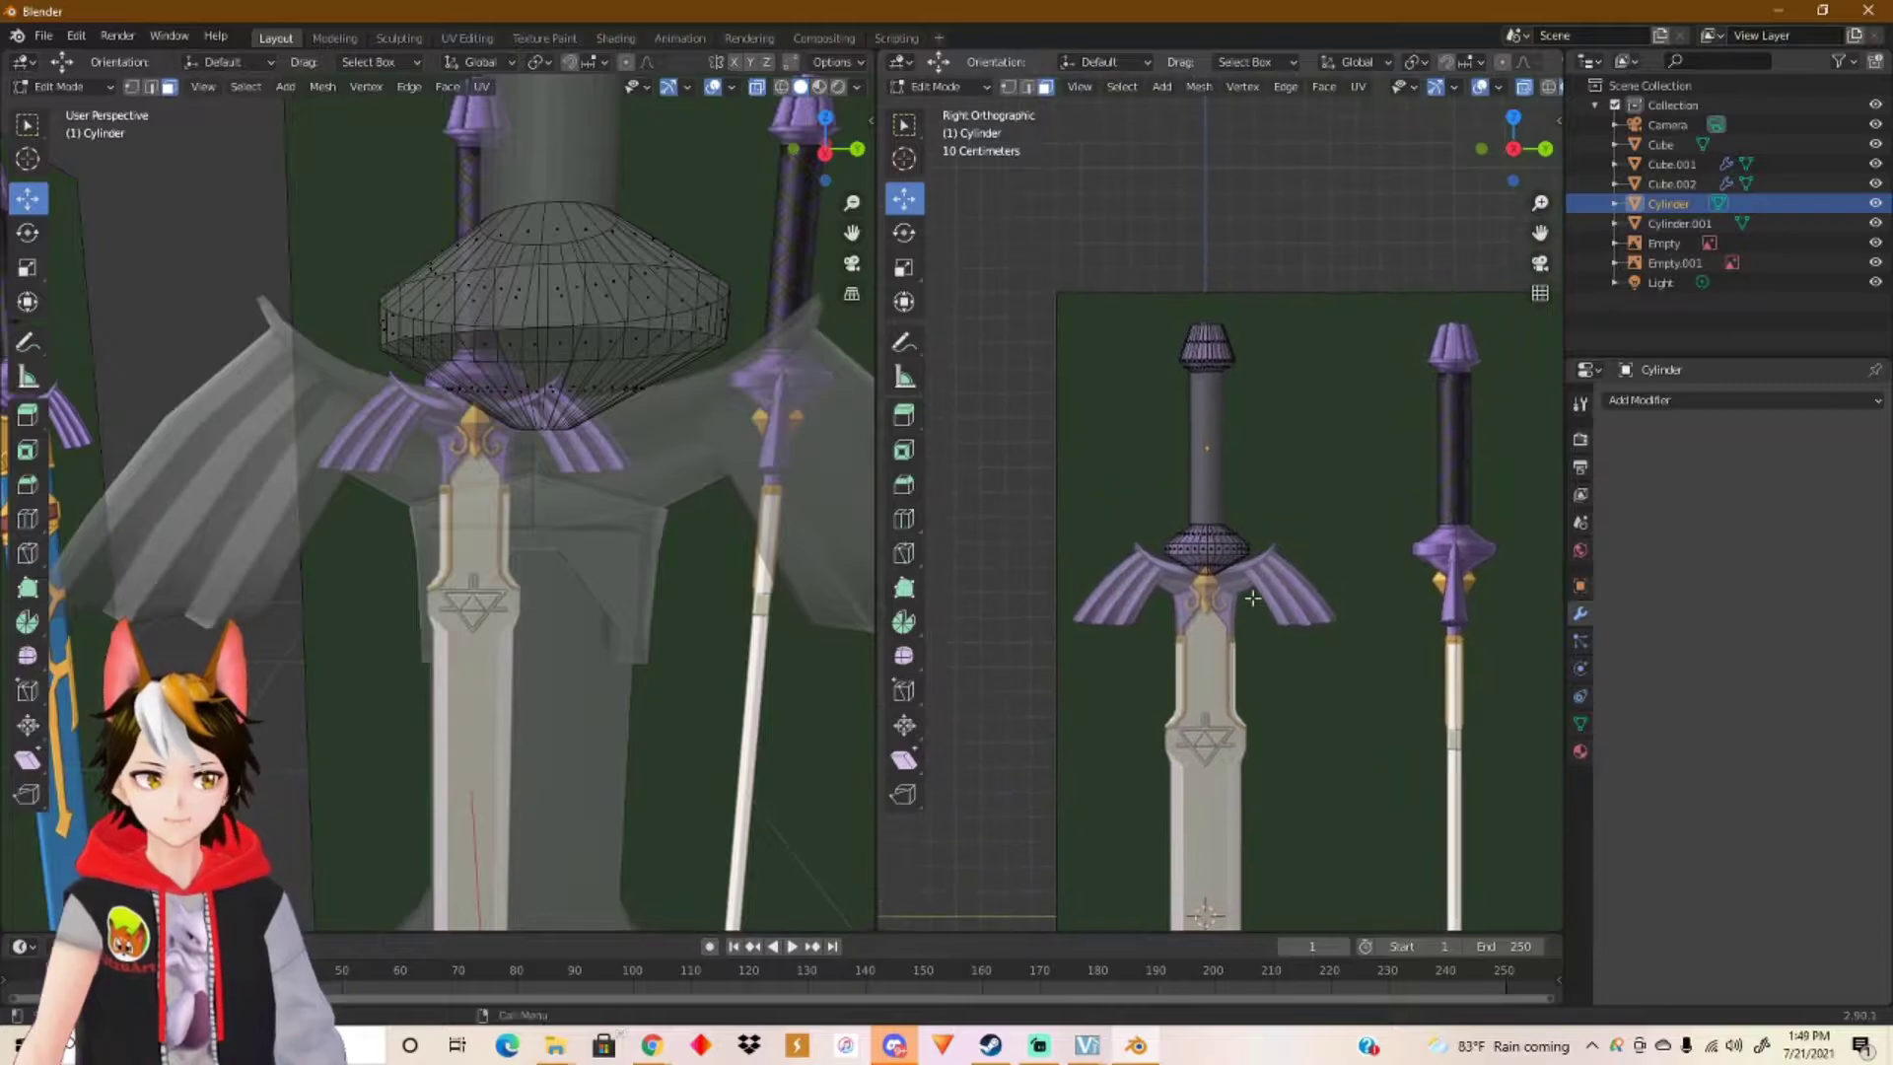
{"action": "key", "text": "Tab"}
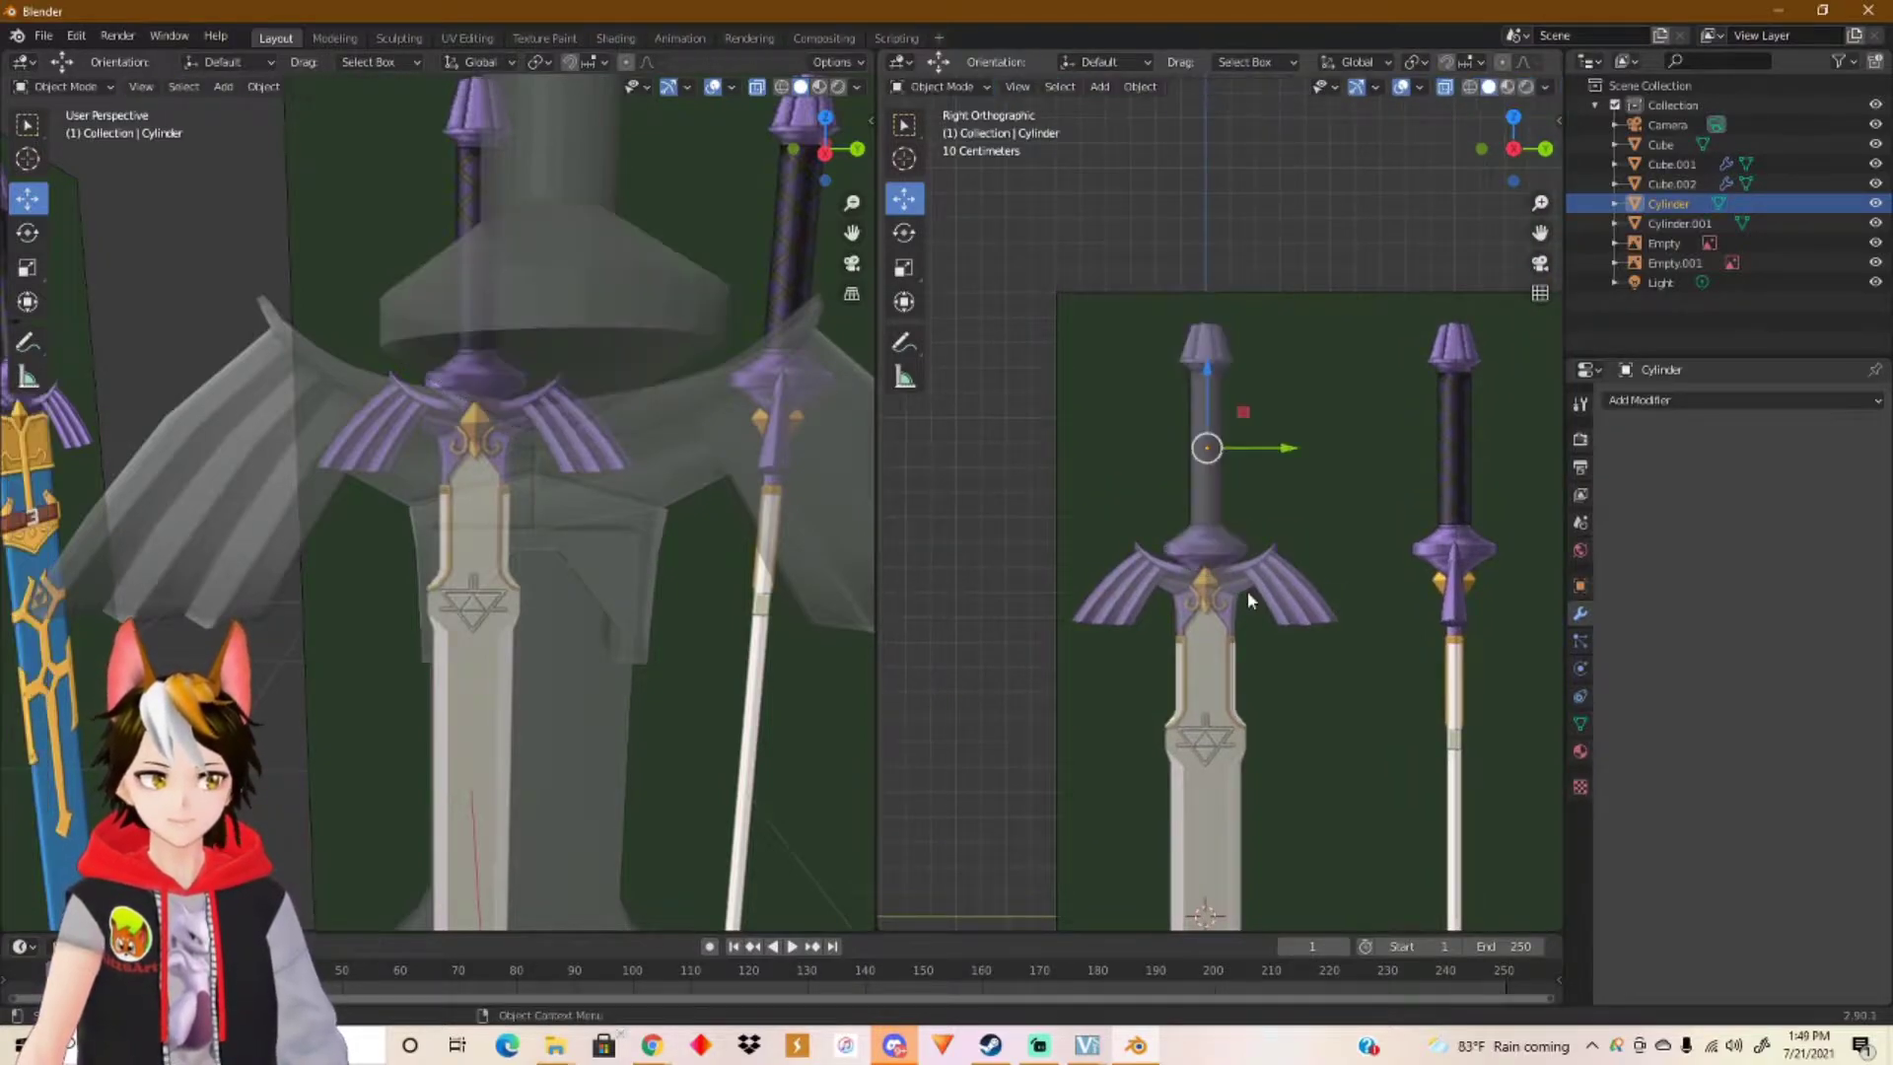
Step: Test-move the combined pommel and collar object along the Y axis and undo the move
{"action": "scroll", "coordinate": [1246, 589], "scroll_direction": "up", "scroll_amount": 3}
{"action": "key", "text": "g"}
{"action": "key", "text": "y"}
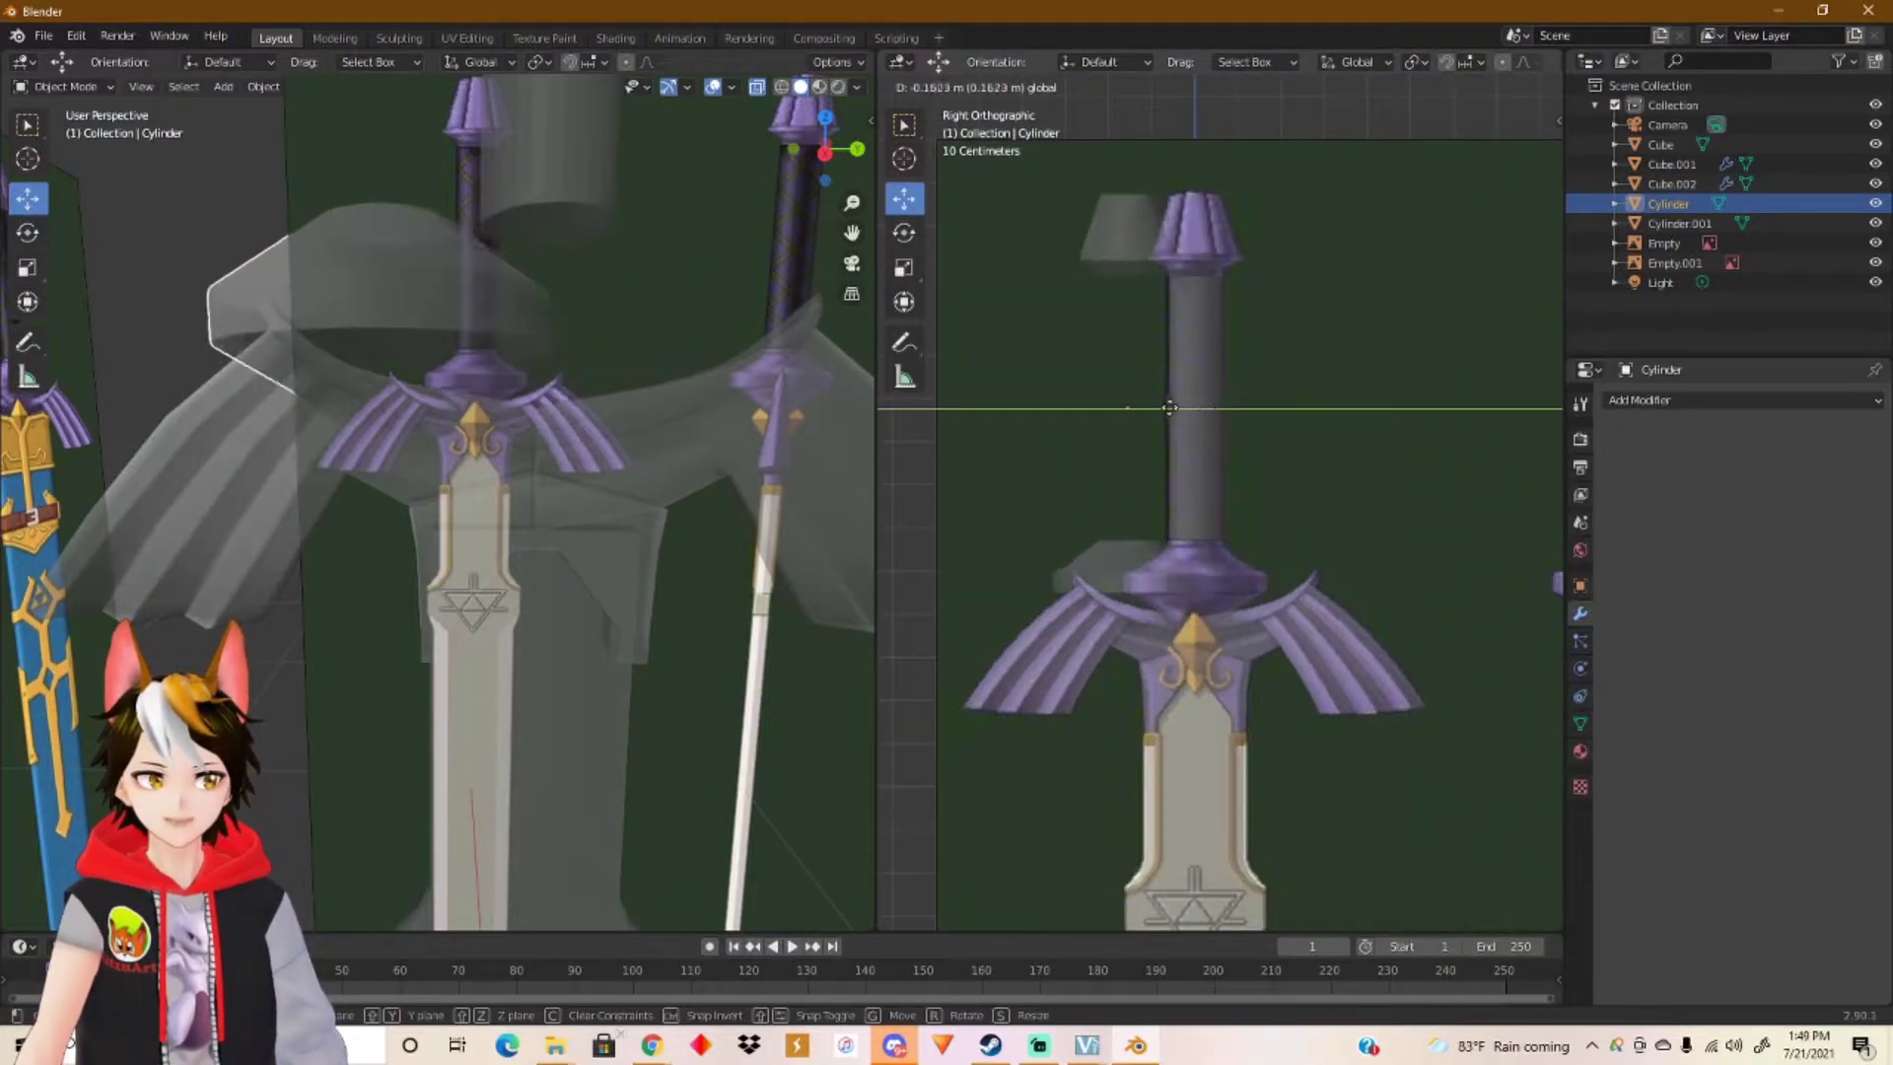
{"action": "left_click", "coordinate": [1223, 421]}
{"action": "key", "text": "ctrl+z"}
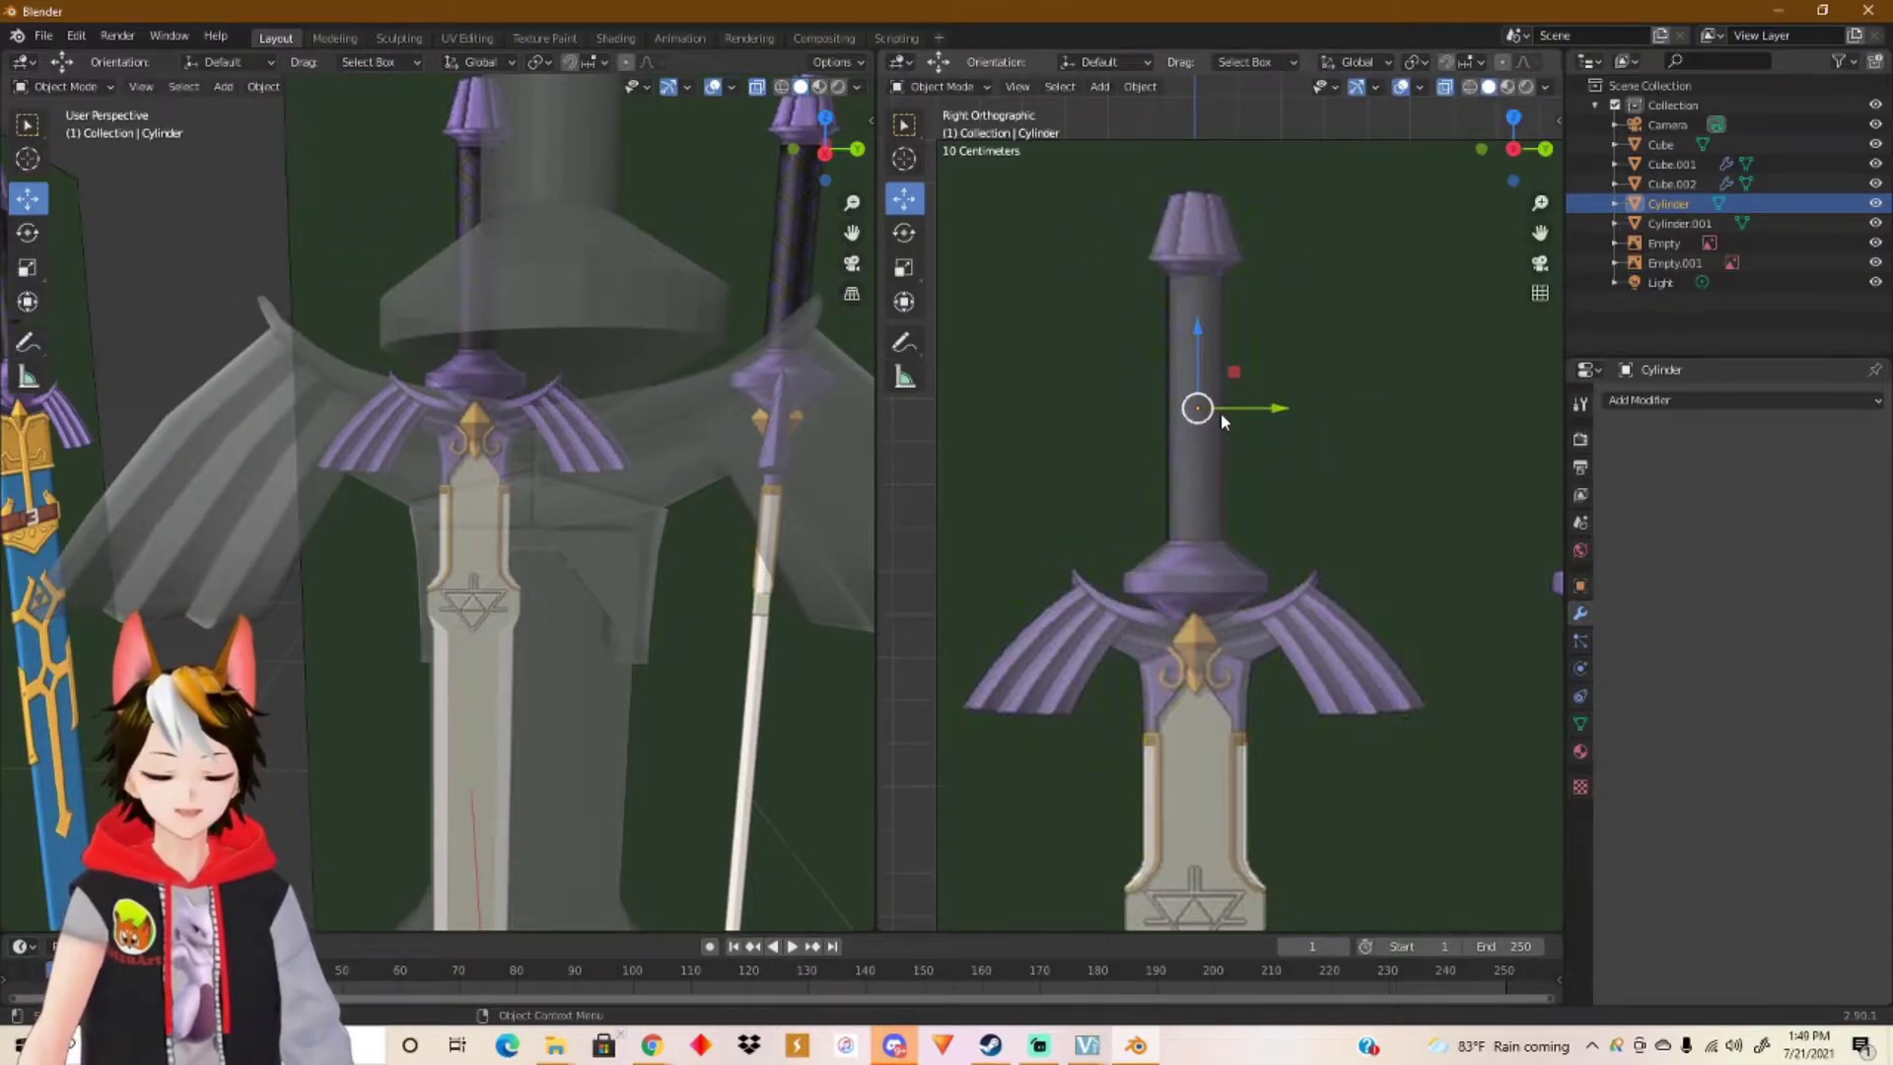
Step: Separate the pommel faces at the top of the handle from the collar into their own object
{"action": "scroll", "coordinate": [1280, 466], "scroll_direction": "up", "scroll_amount": 2, "text": "shift"}
{"action": "left_click_drag", "start_coordinate": [1111, 203], "coordinate": [1278, 335]}
{"action": "key", "text": "ctrl+z"}
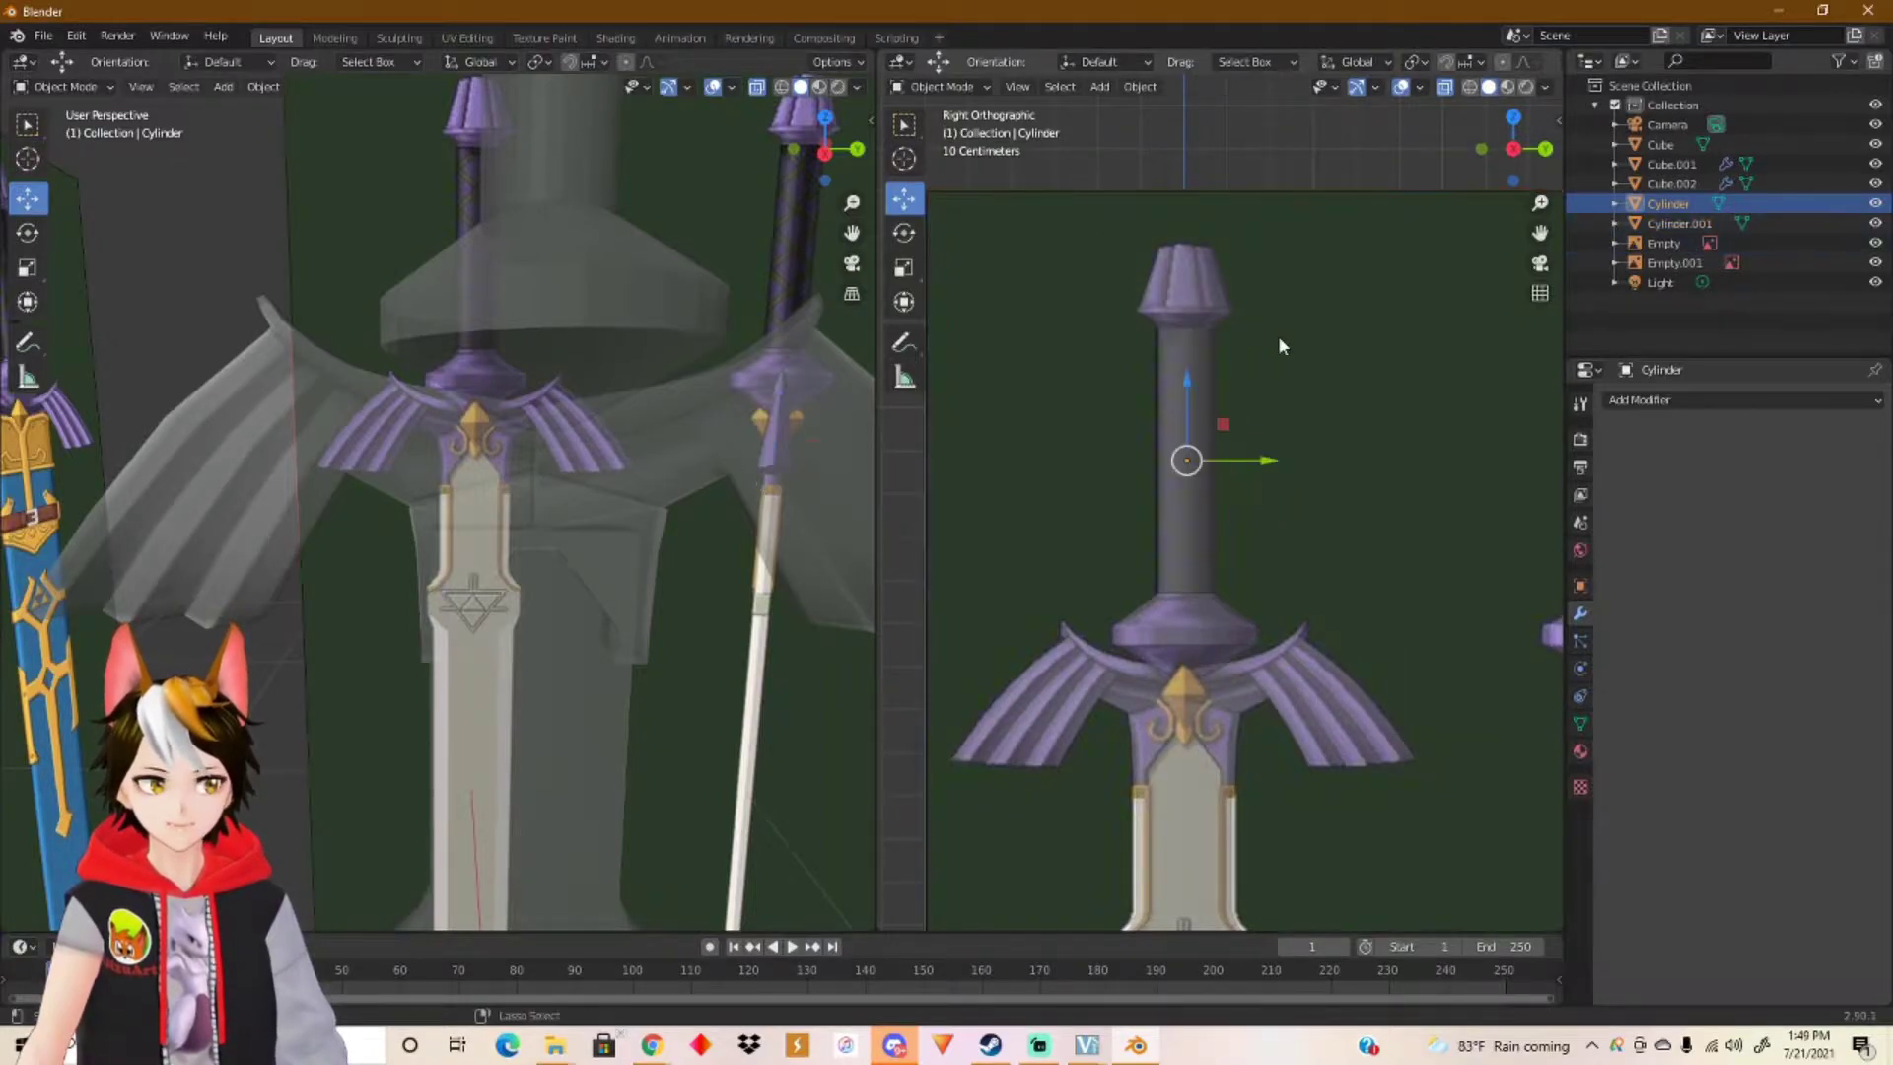
{"action": "left_click", "coordinate": [1183, 610]}
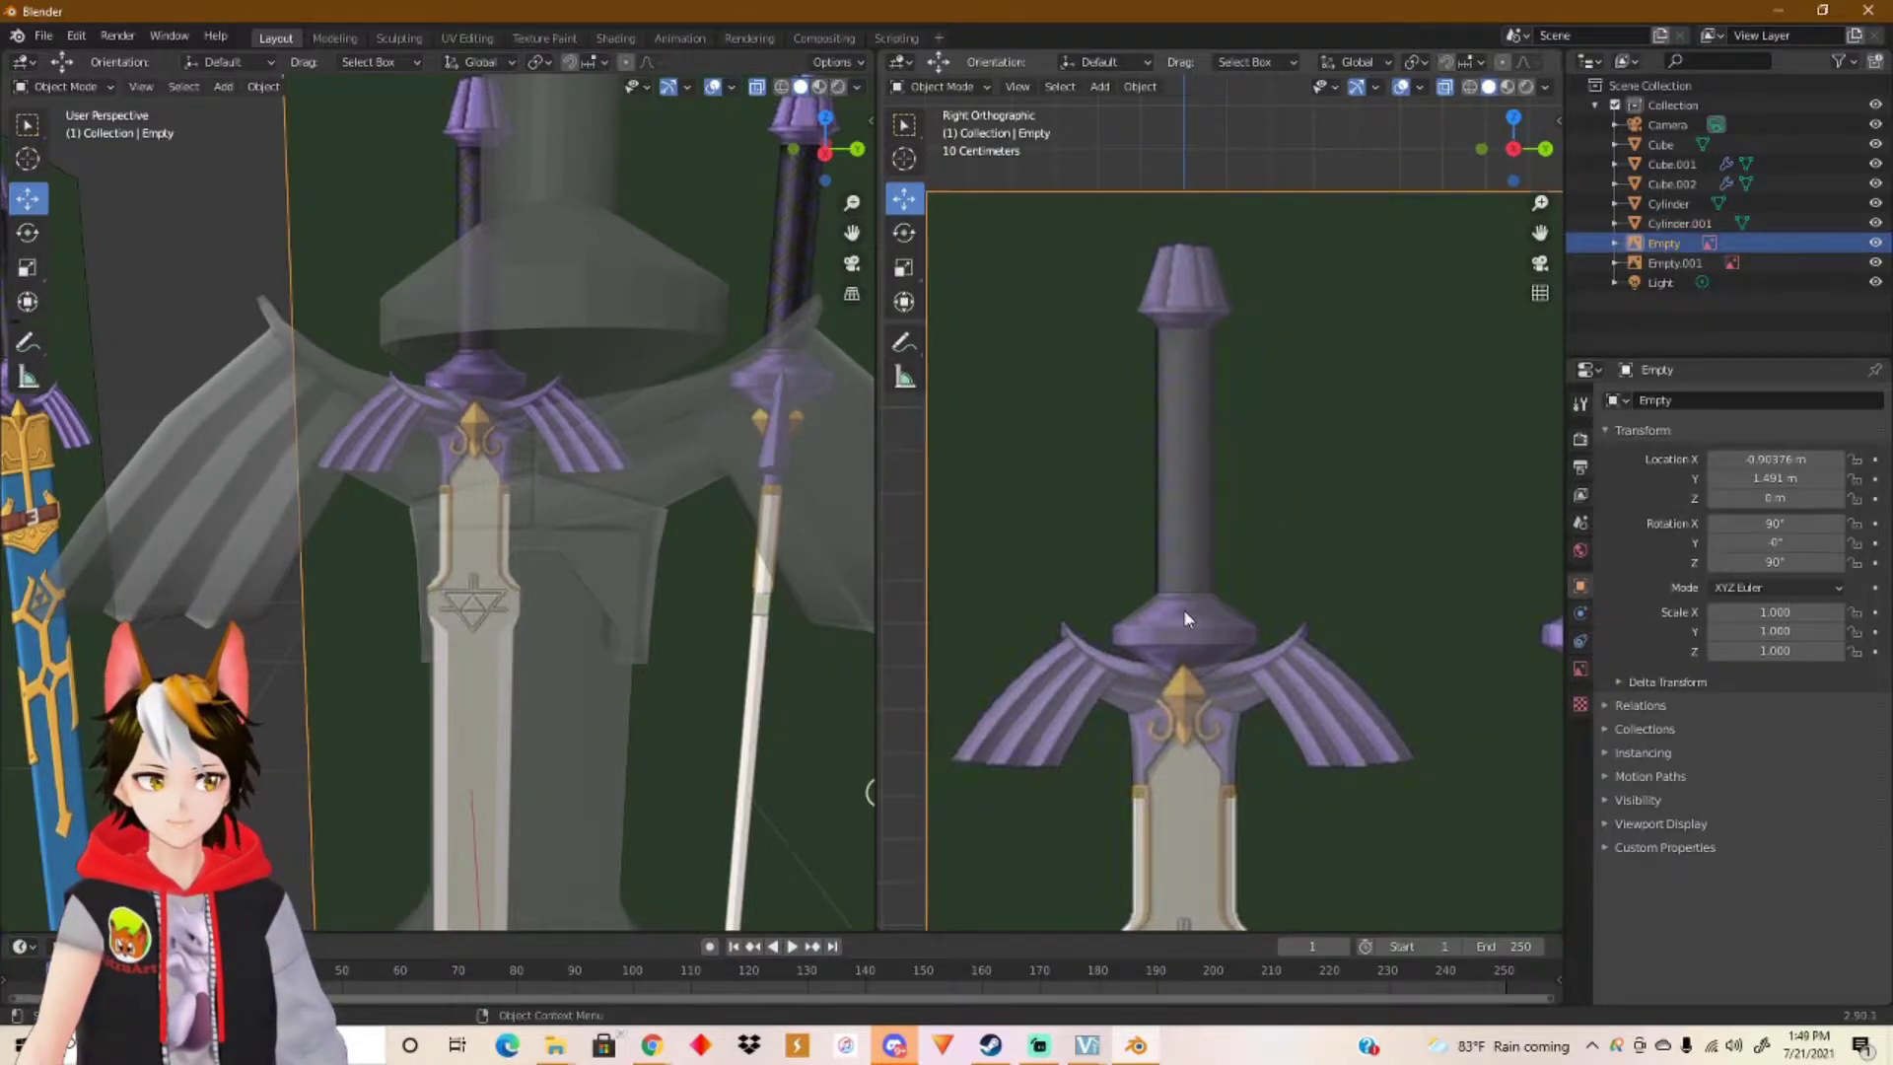
{"action": "left_click", "coordinate": [1169, 636]}
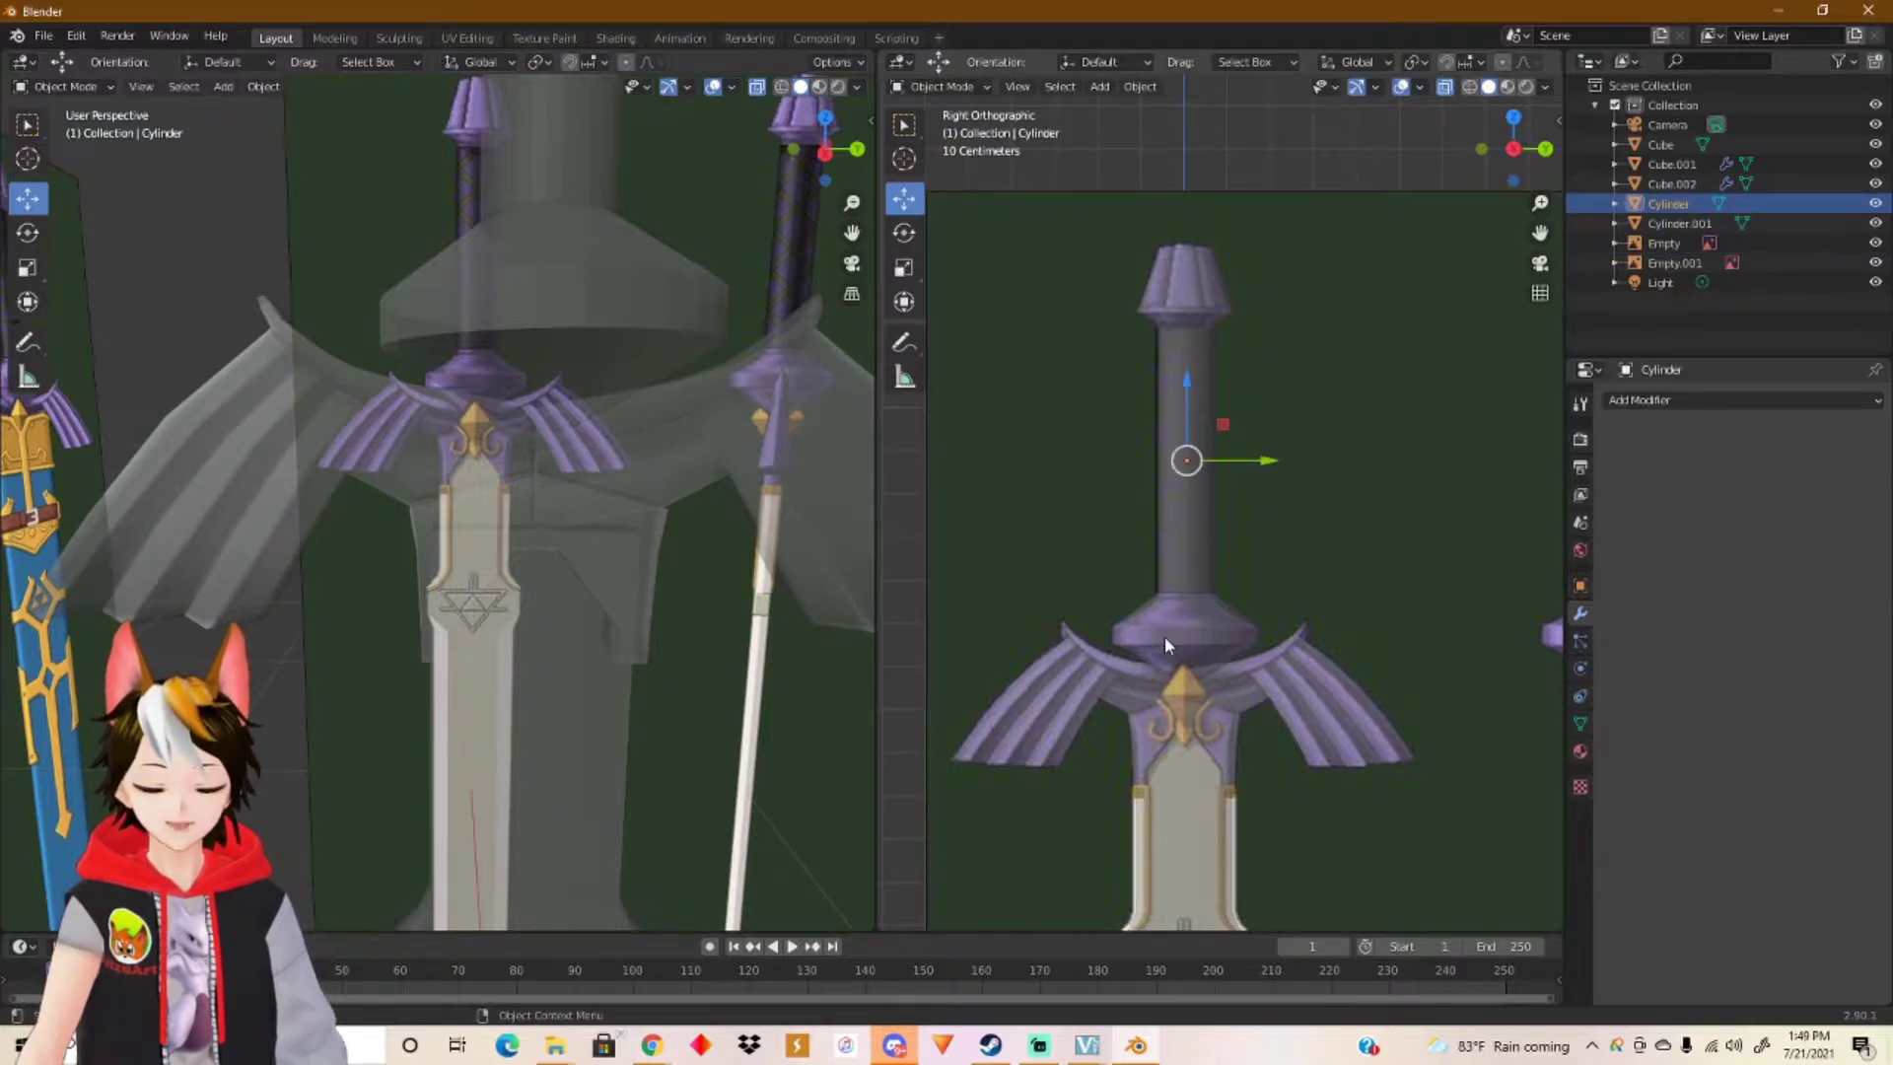
{"action": "key", "text": "Tab"}
{"action": "left_click_drag", "start_coordinate": [1091, 212], "coordinate": [1281, 371]}
{"action": "right_click", "coordinate": [1190, 291]}
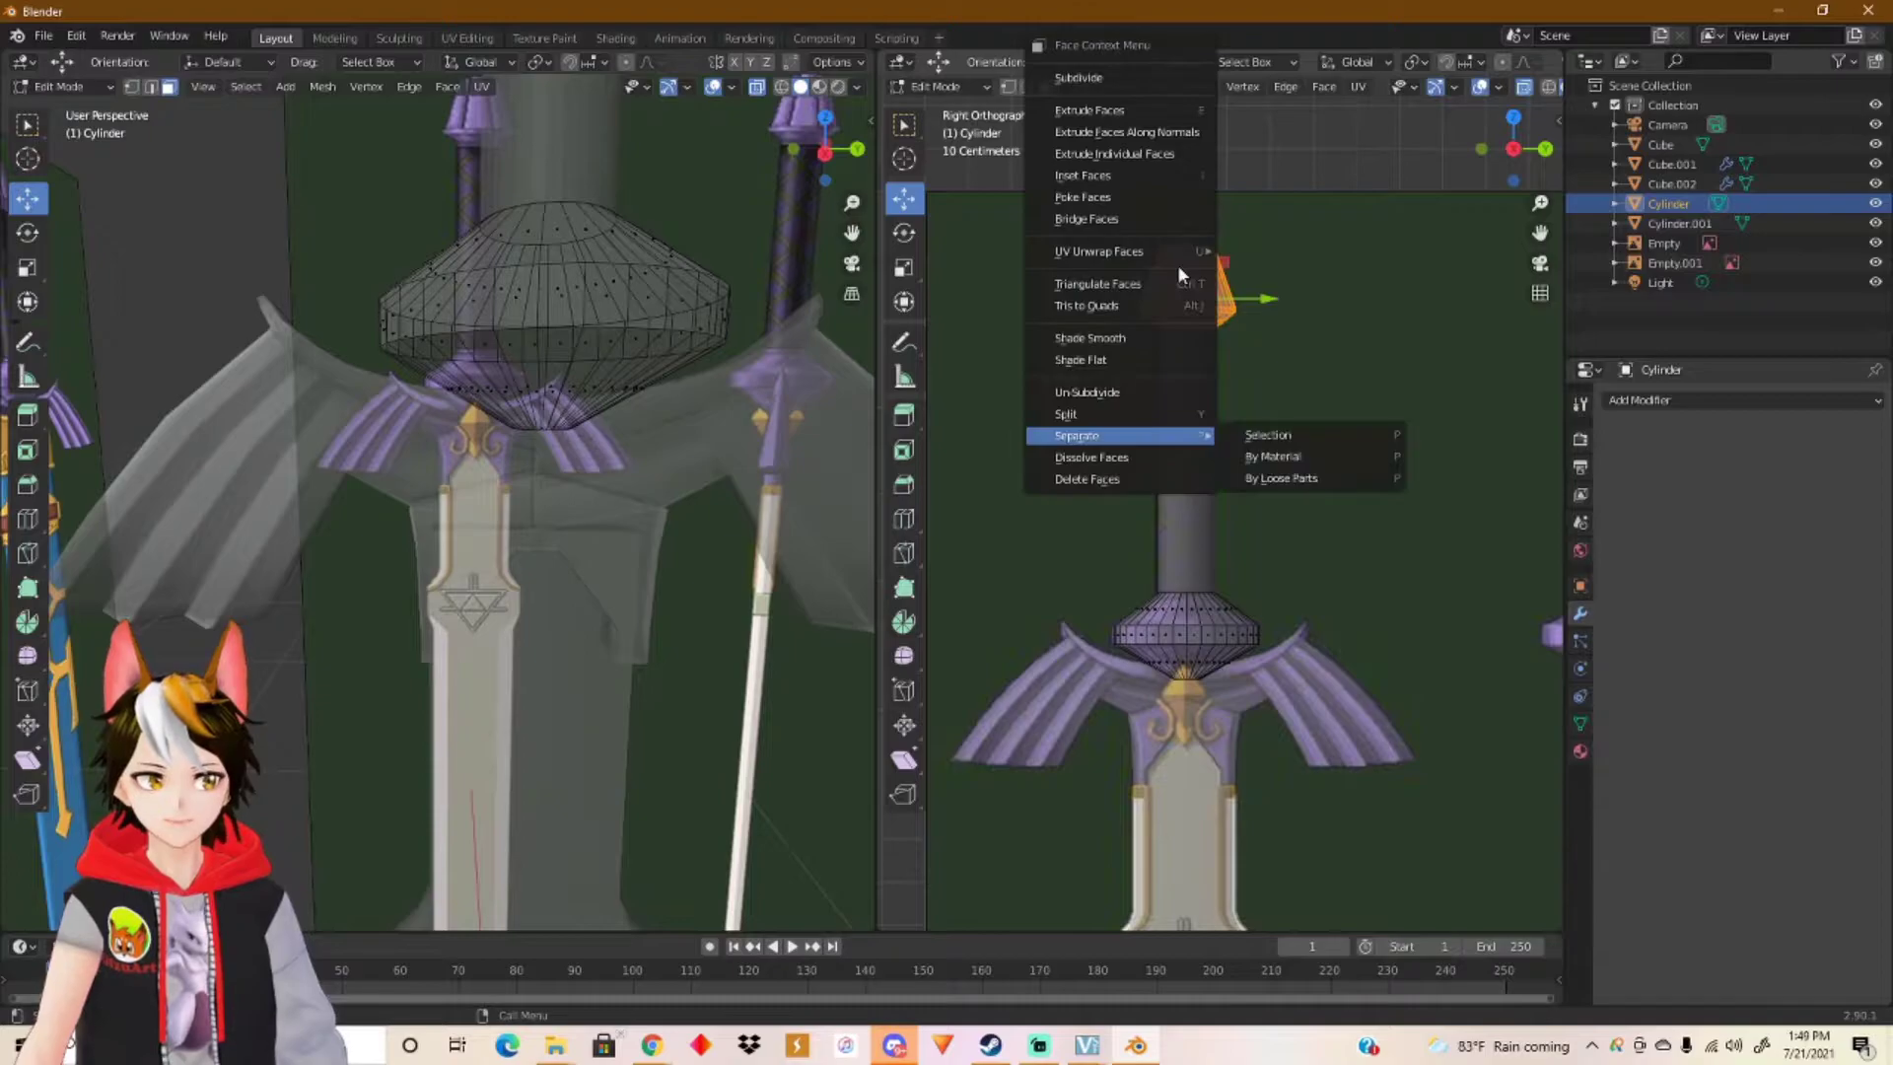
{"action": "left_click", "coordinate": [1294, 445]}
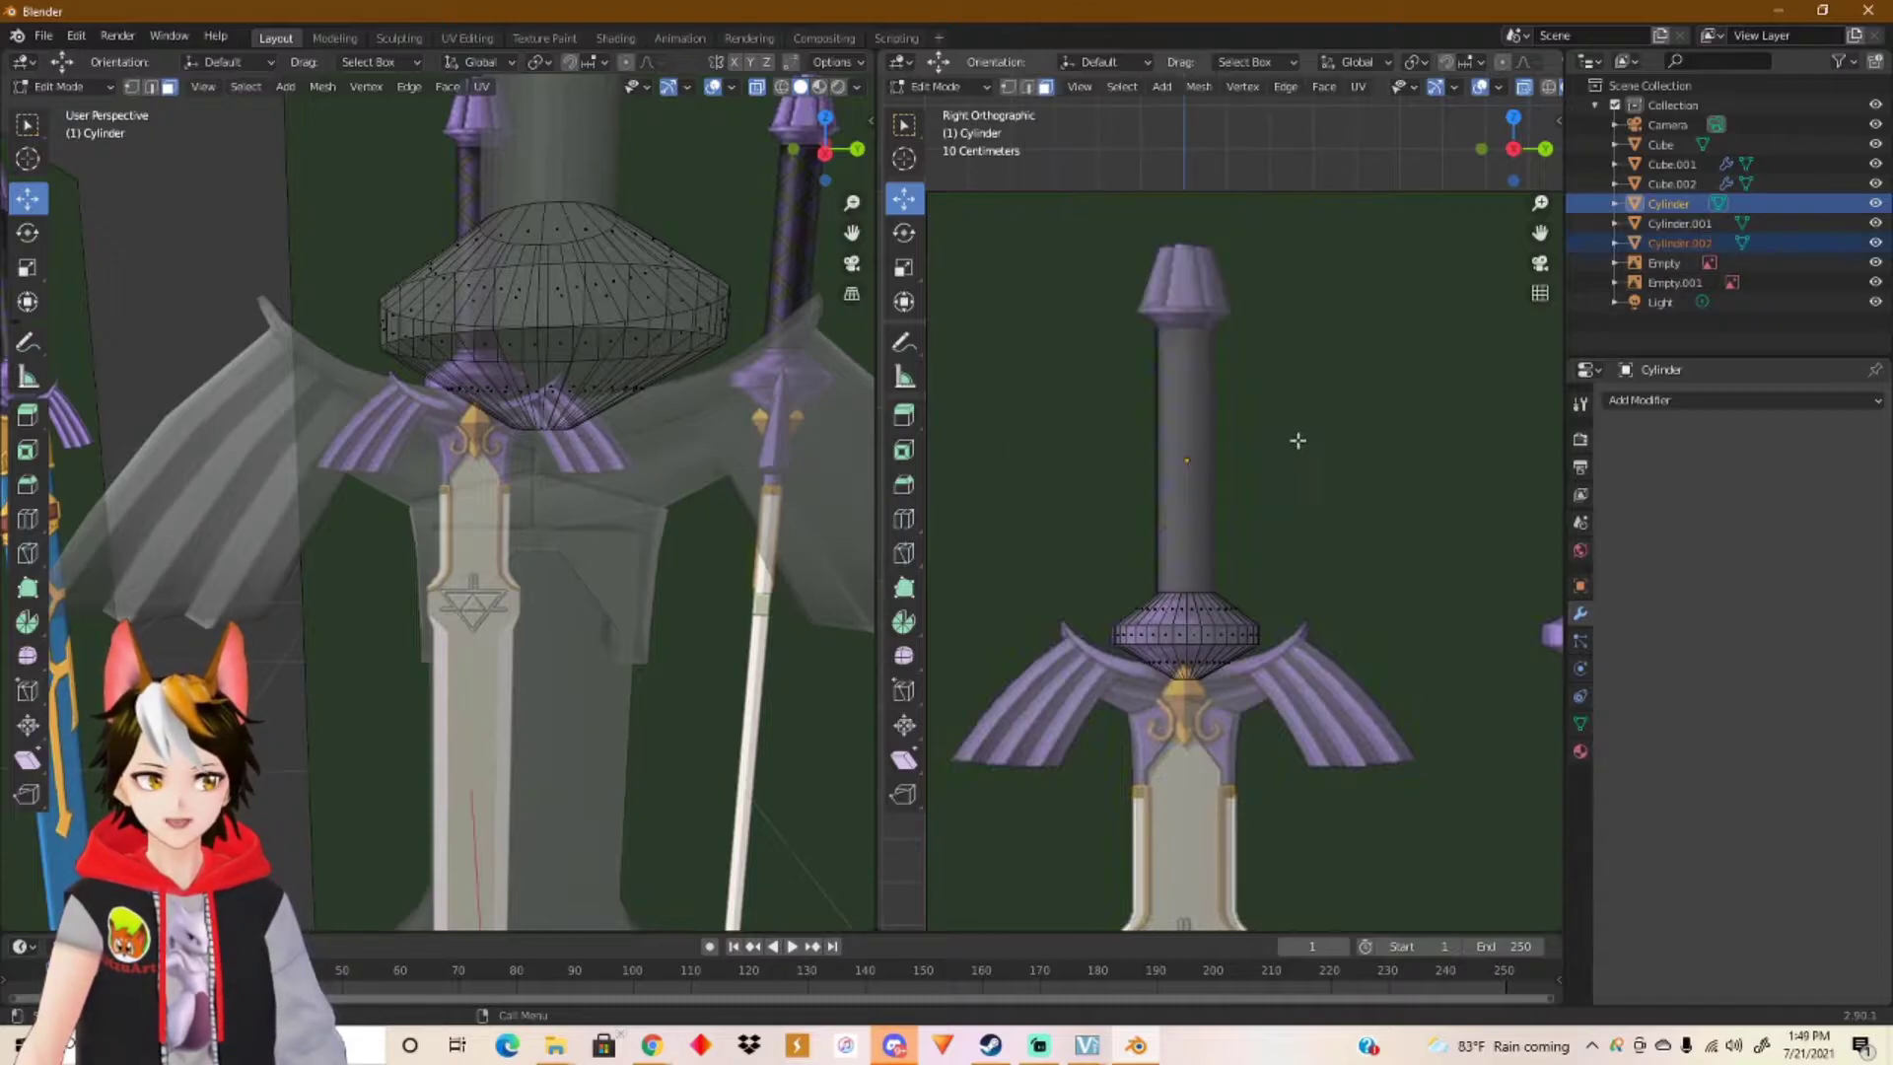
{"action": "key", "text": "Tab"}
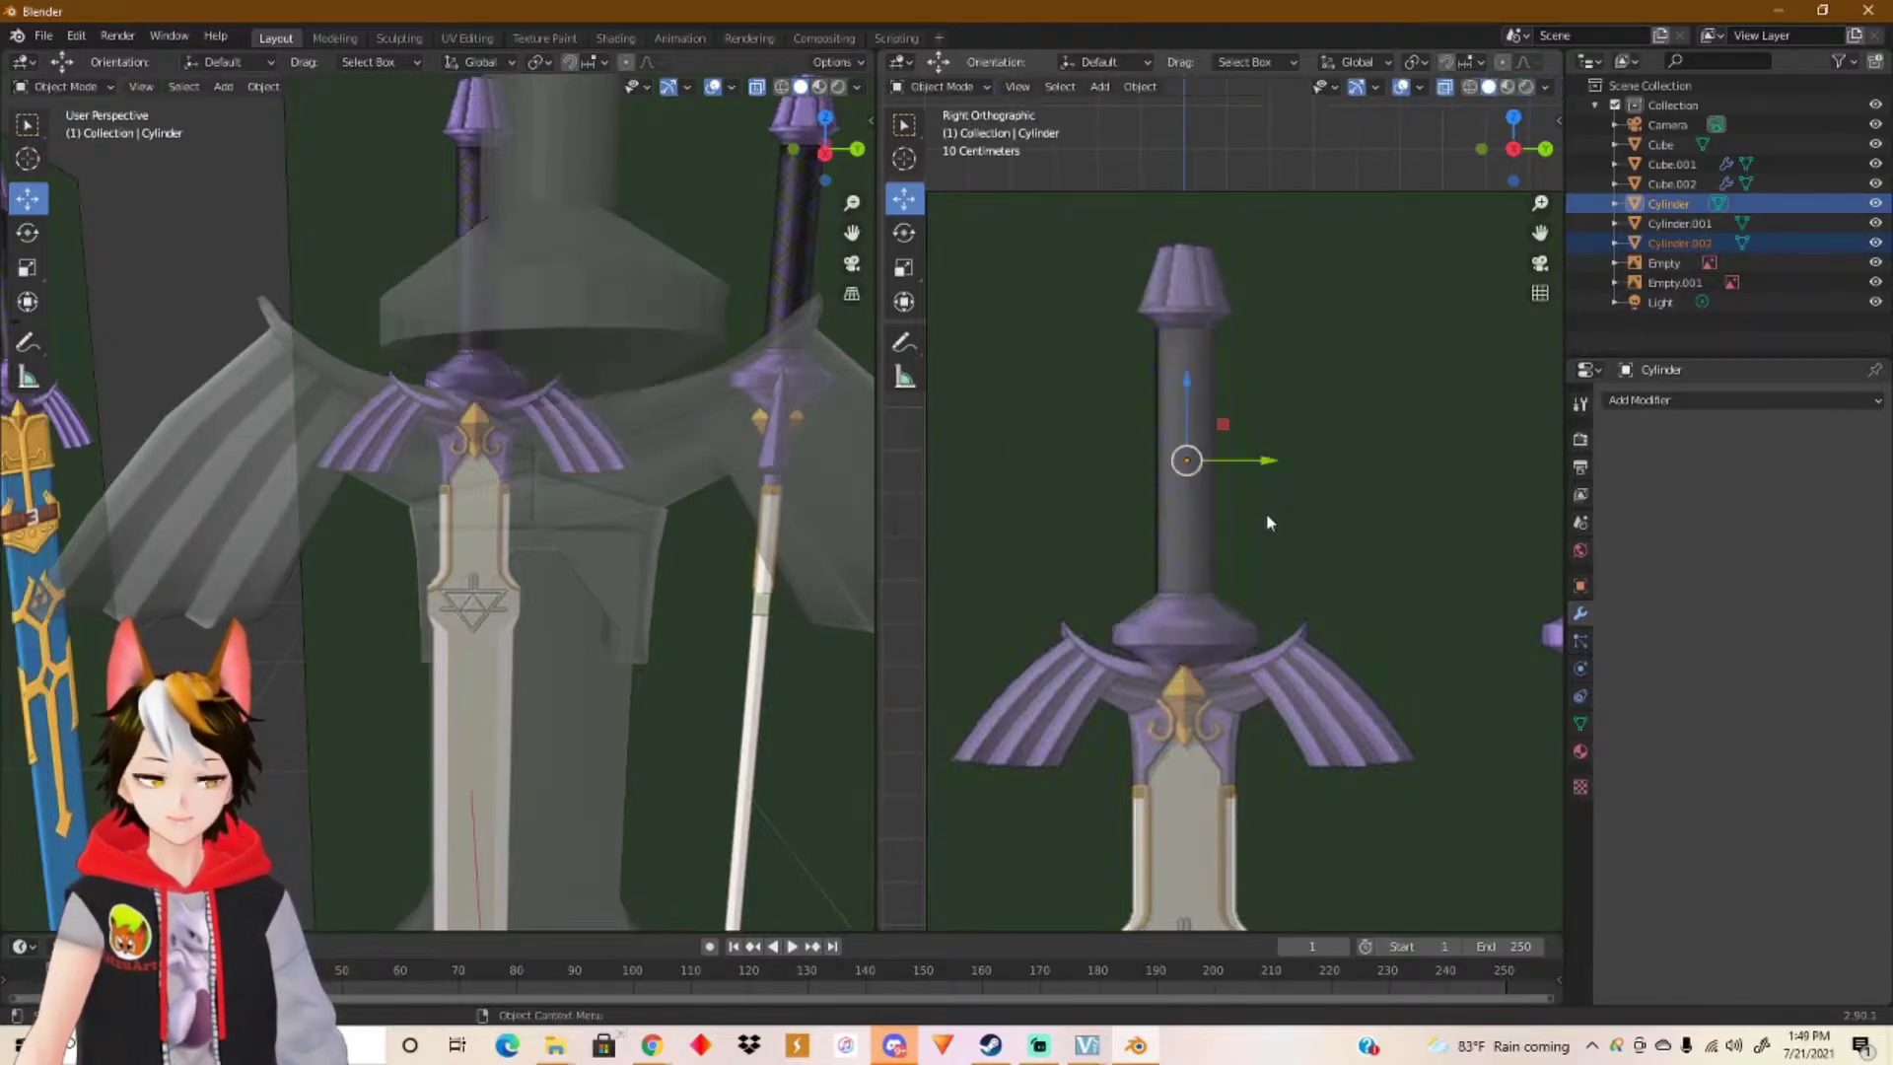
Step: Test-move the separated pommel along the Y axis and undo the move
{"action": "left_click", "coordinate": [1194, 309]}
{"action": "left_click", "coordinate": [1181, 282]}
{"action": "left_click", "coordinate": [1181, 282]}
{"action": "left_click_drag", "start_coordinate": [1231, 458], "coordinate": [1285, 455]}
{"action": "key", "text": "ctrl+z"}
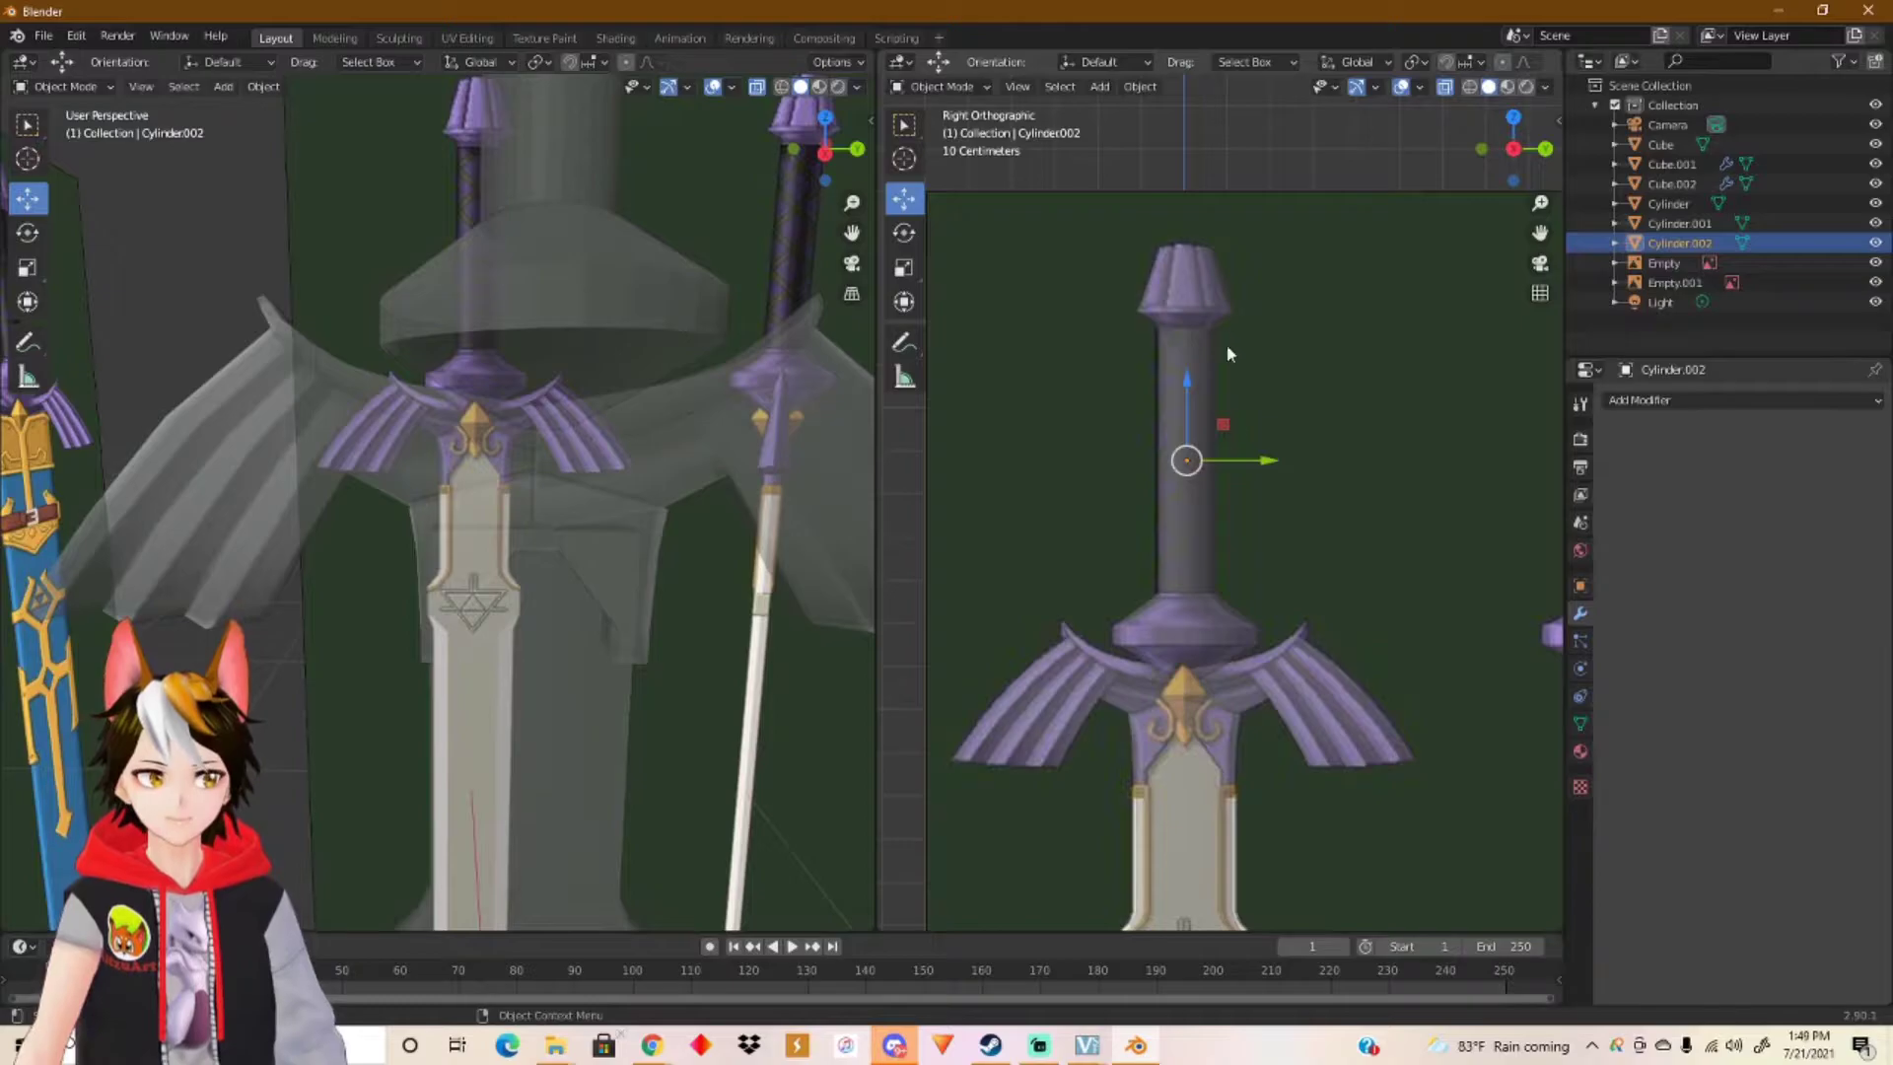
Step: Test-move the guard collar along the Y axis and undo the move
{"action": "left_click", "coordinate": [1192, 622]}
{"action": "left_click", "coordinate": [1198, 512]}
{"action": "left_click_drag", "start_coordinate": [1231, 460], "coordinate": [1205, 463]}
{"action": "key", "text": "ctrl+z"}
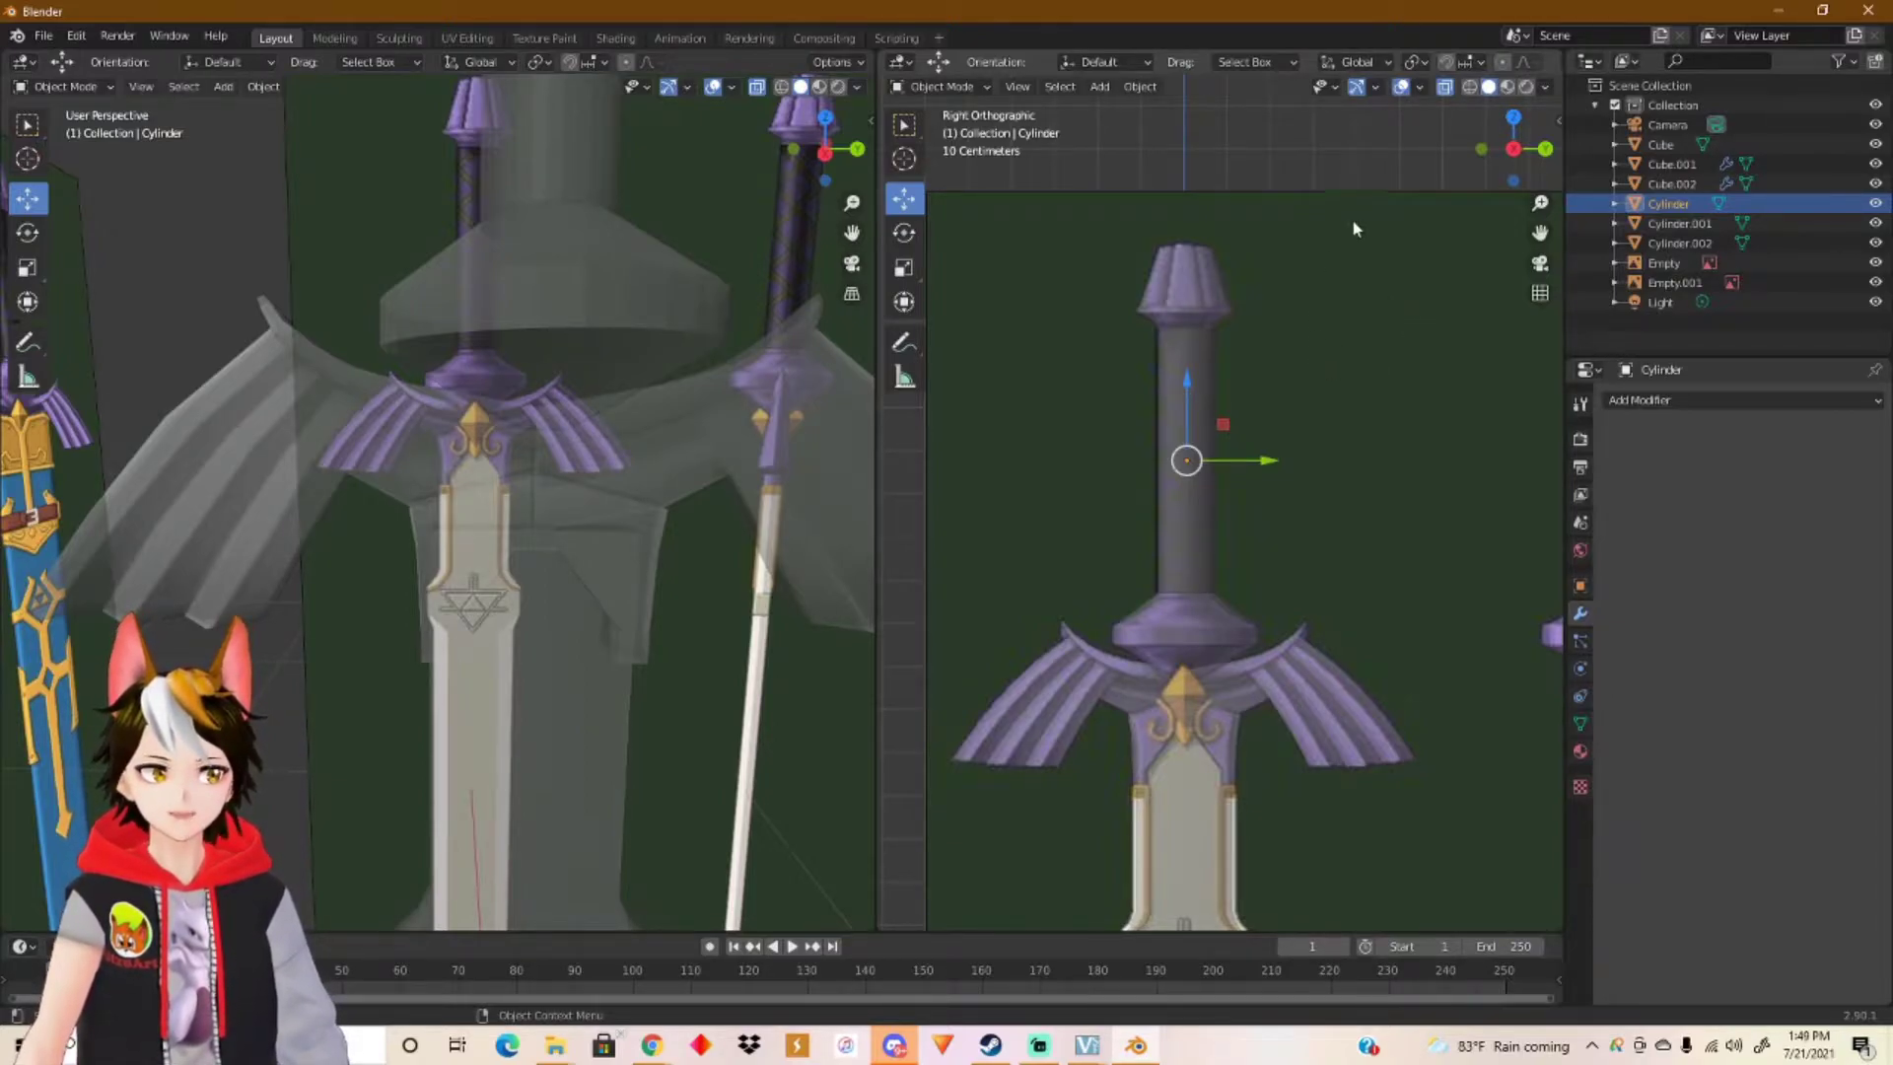
Step: Limit transforms to origins only and move the pommel's origin up along Z to the middle of the pommel
{"action": "scroll", "coordinate": [1301, 63], "scroll_direction": "down", "scroll_amount": 3}
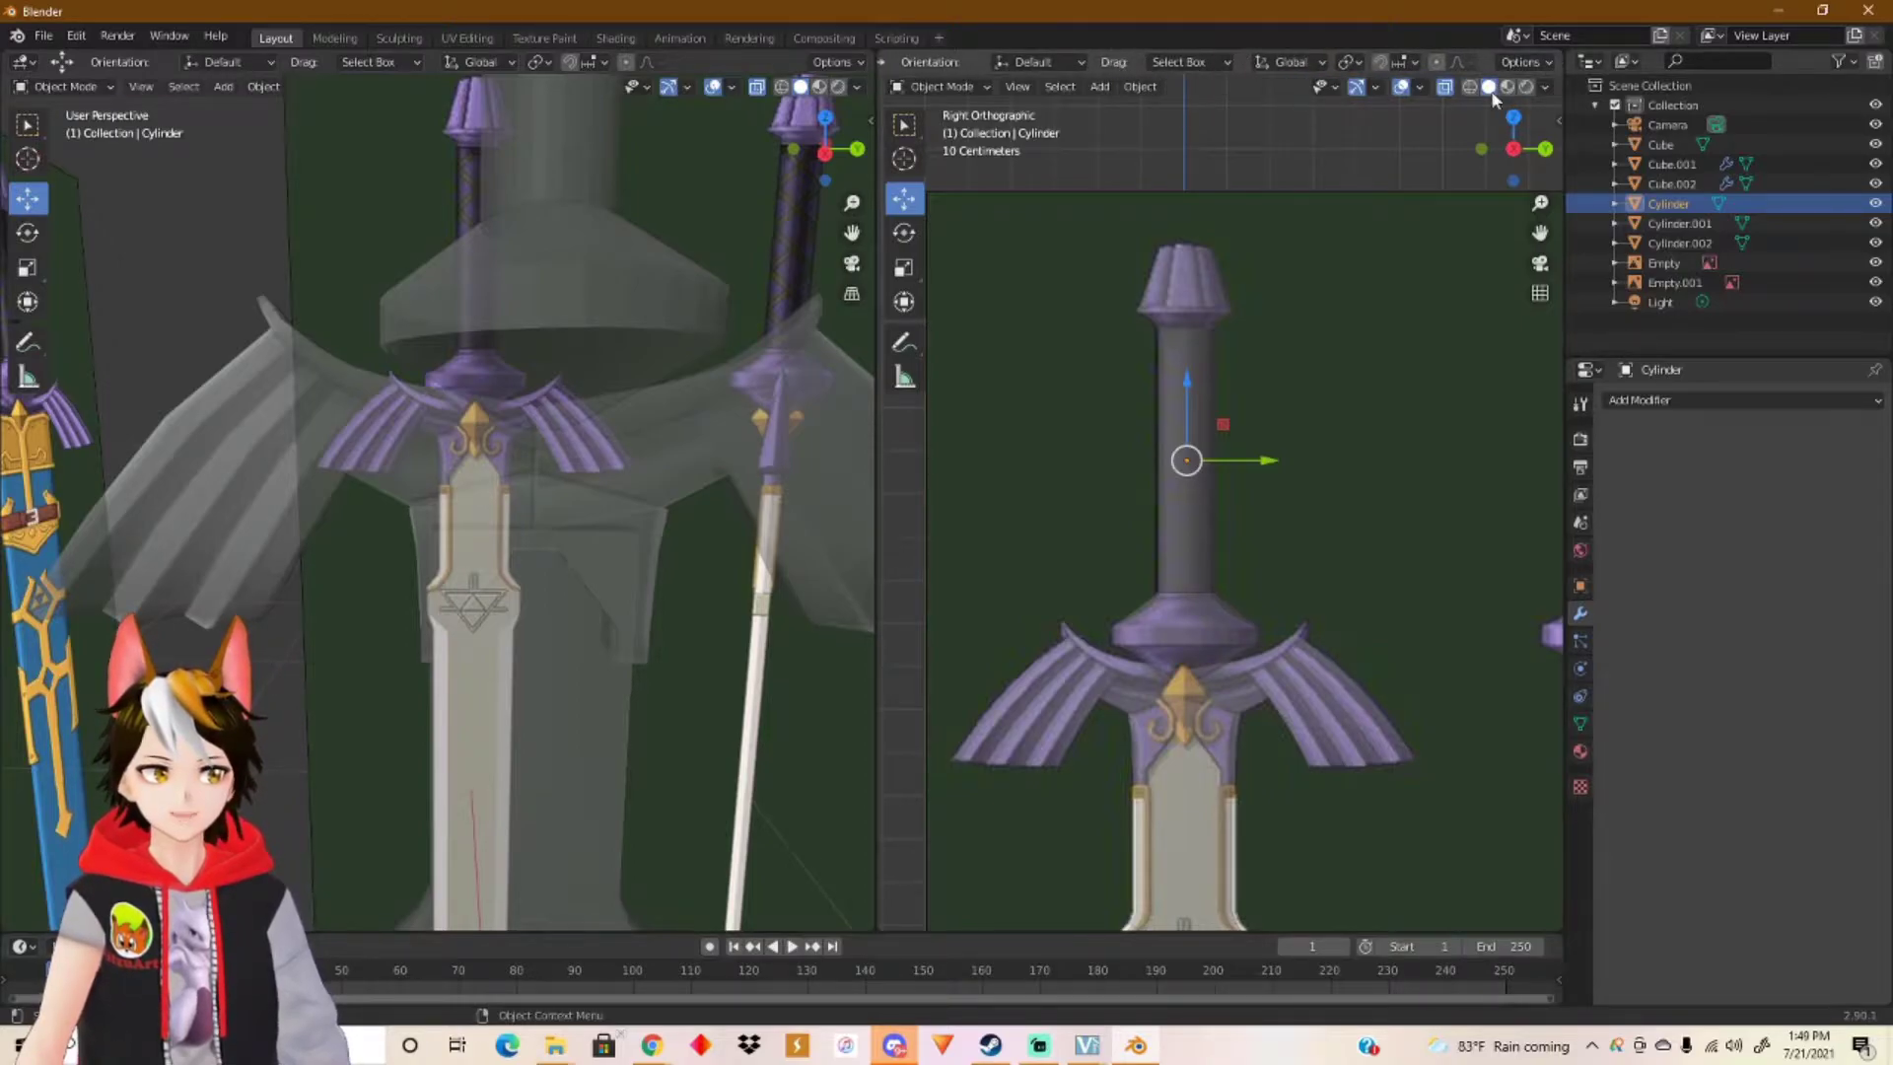
{"action": "left_click", "coordinate": [1542, 63]}
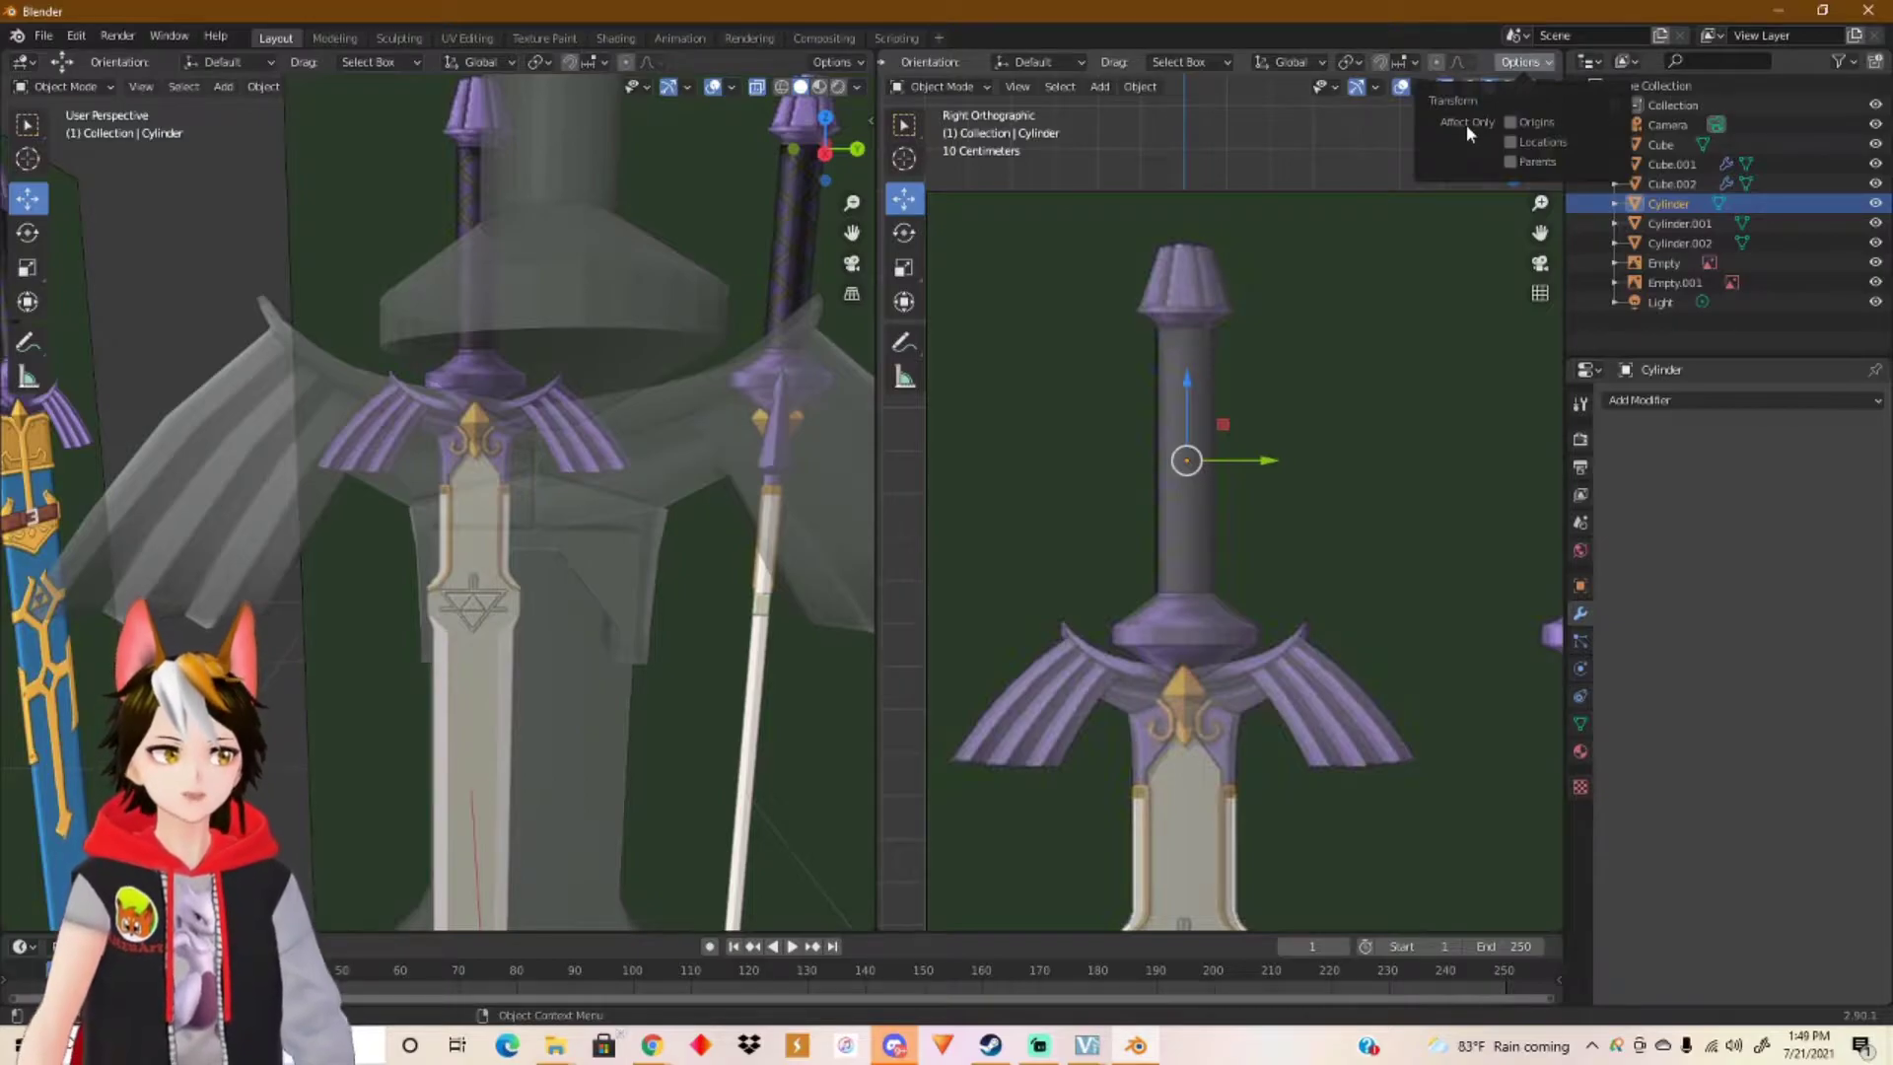
{"action": "left_click", "coordinate": [1510, 124]}
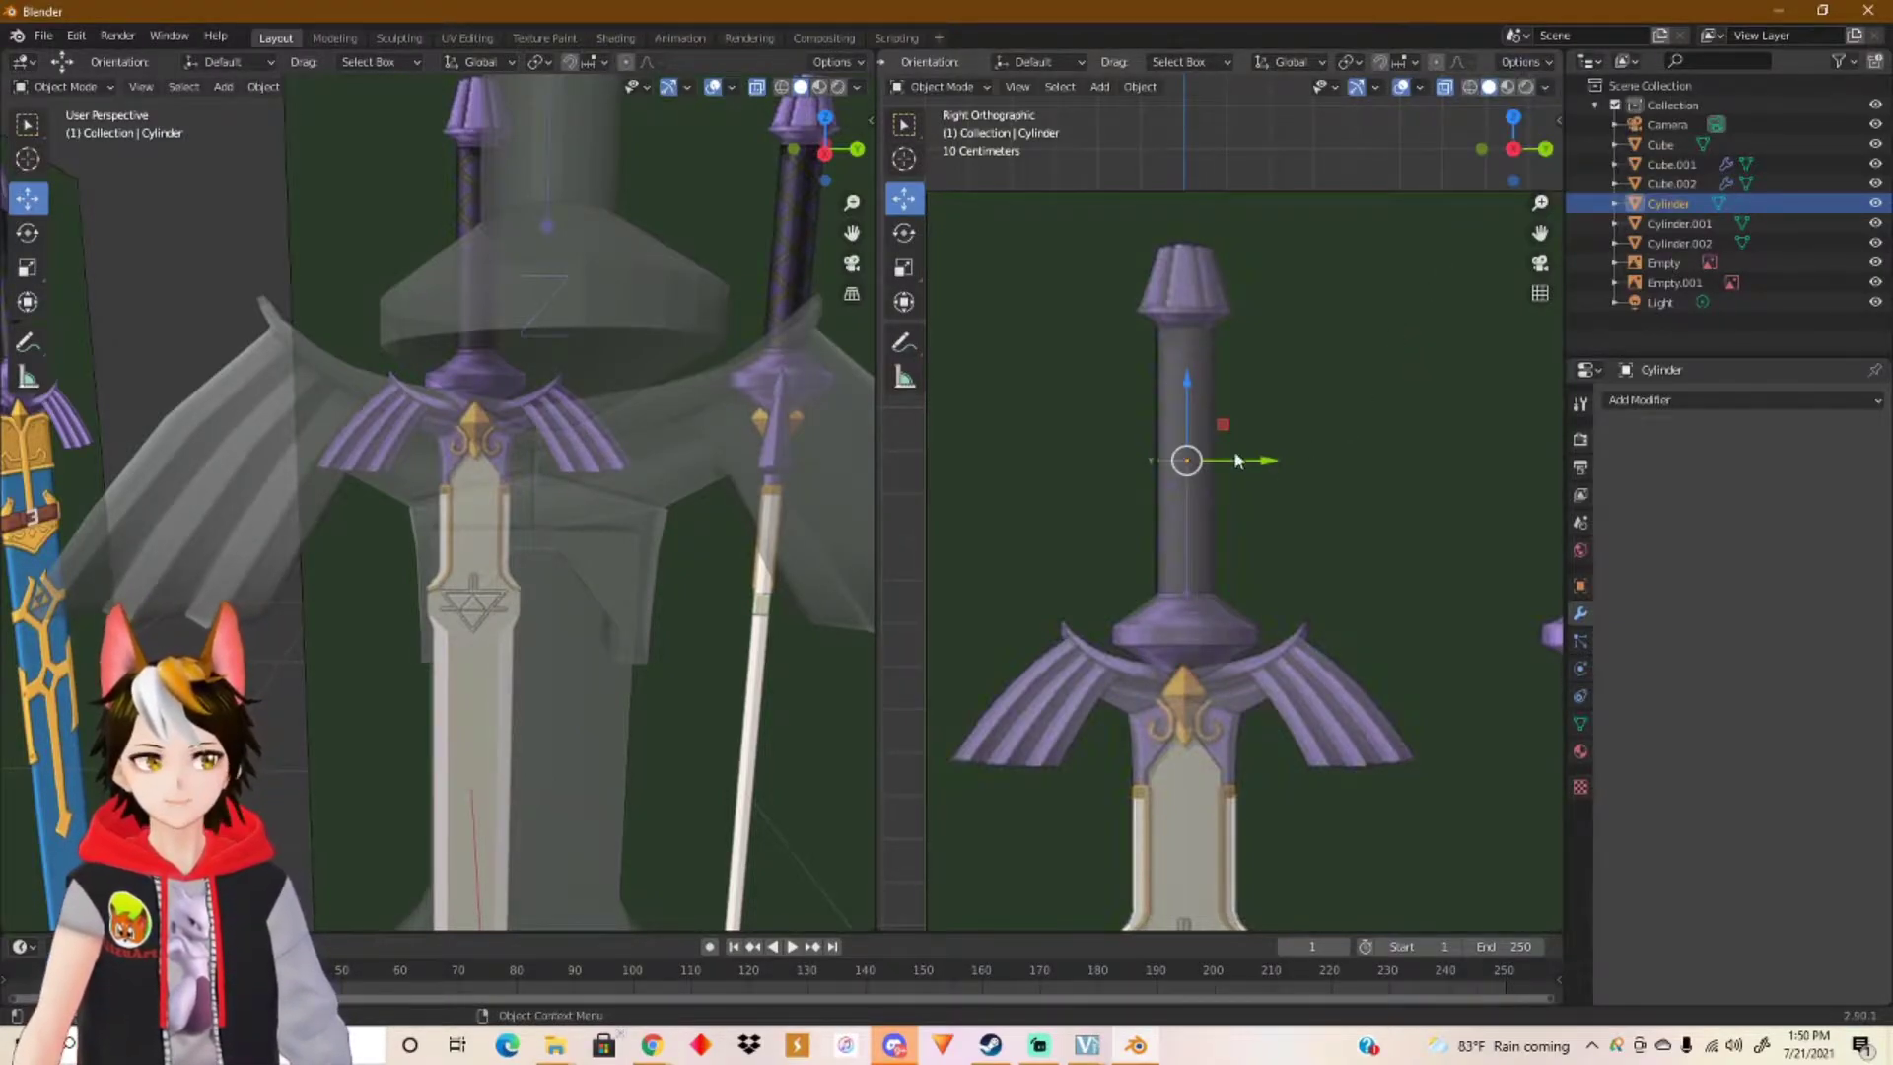
{"action": "left_click", "coordinate": [1191, 292]}
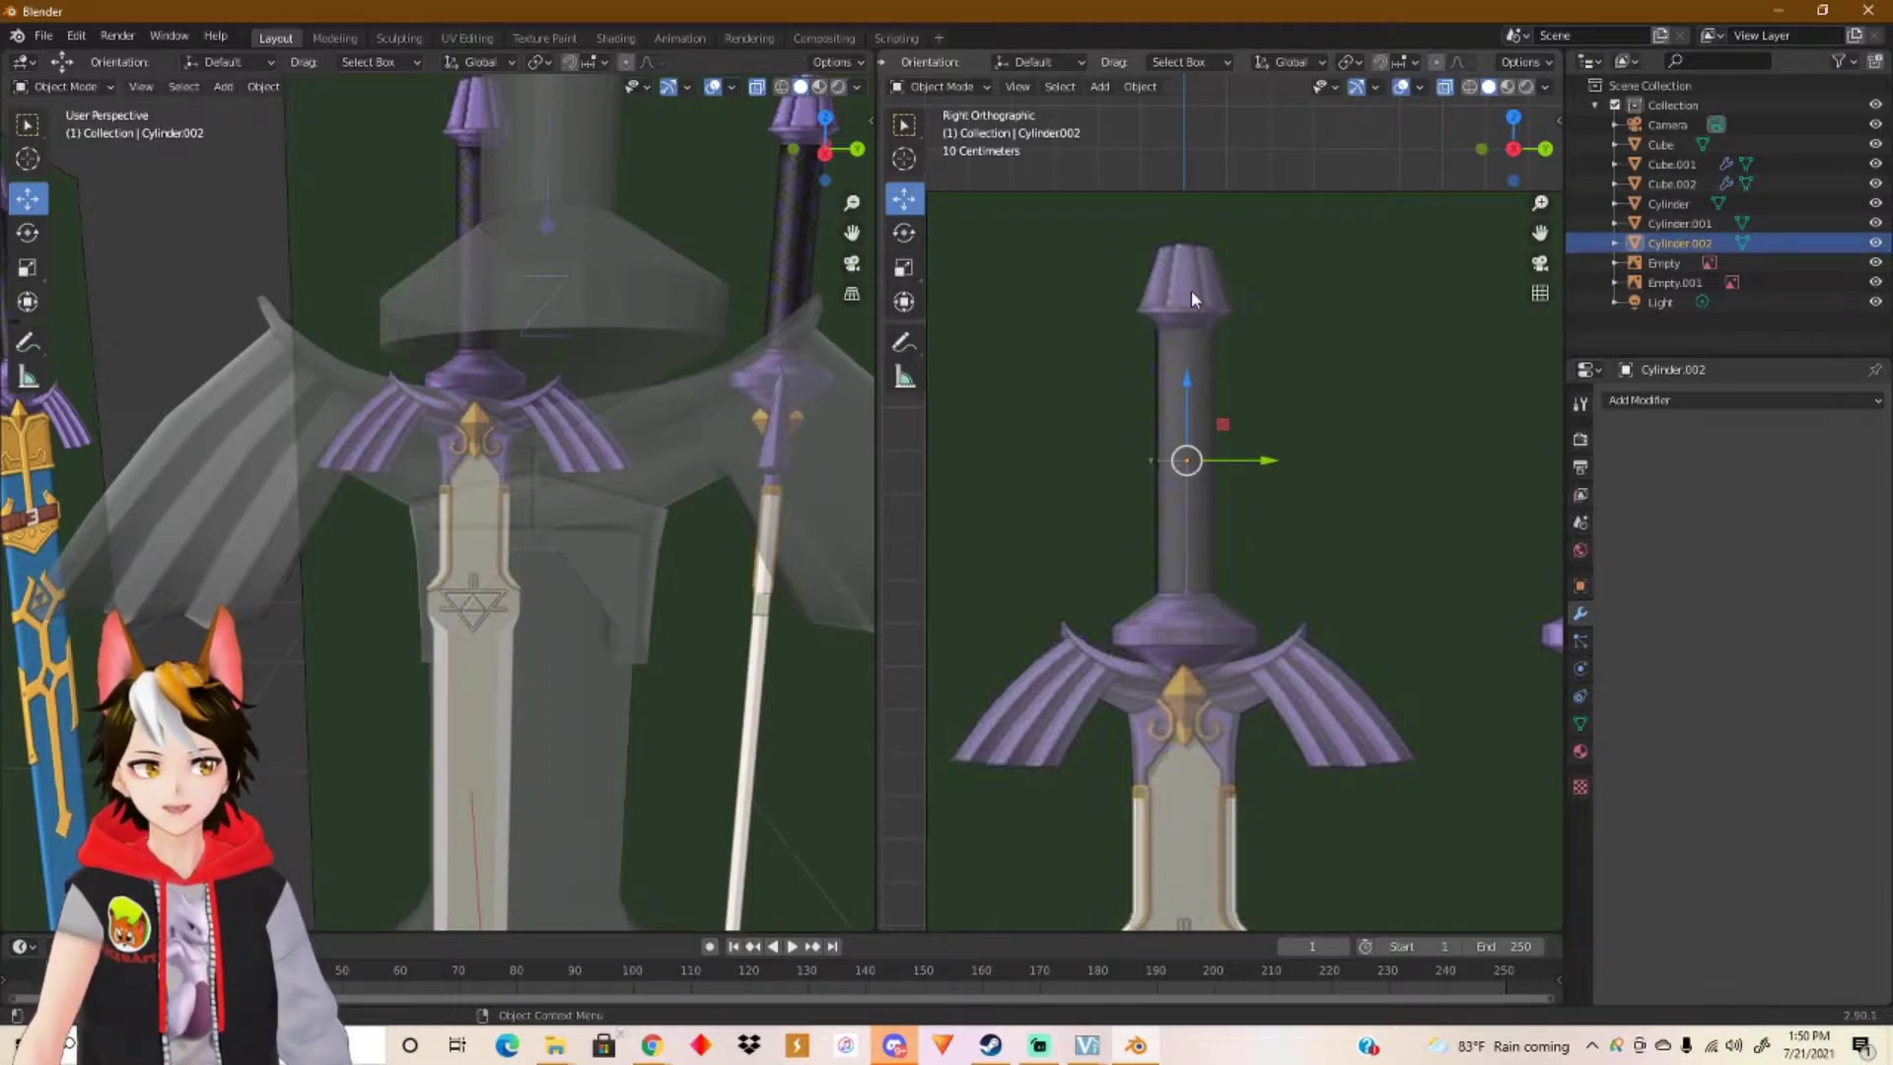
{"action": "left_click_drag", "start_coordinate": [1187, 390], "coordinate": [1197, 210]}
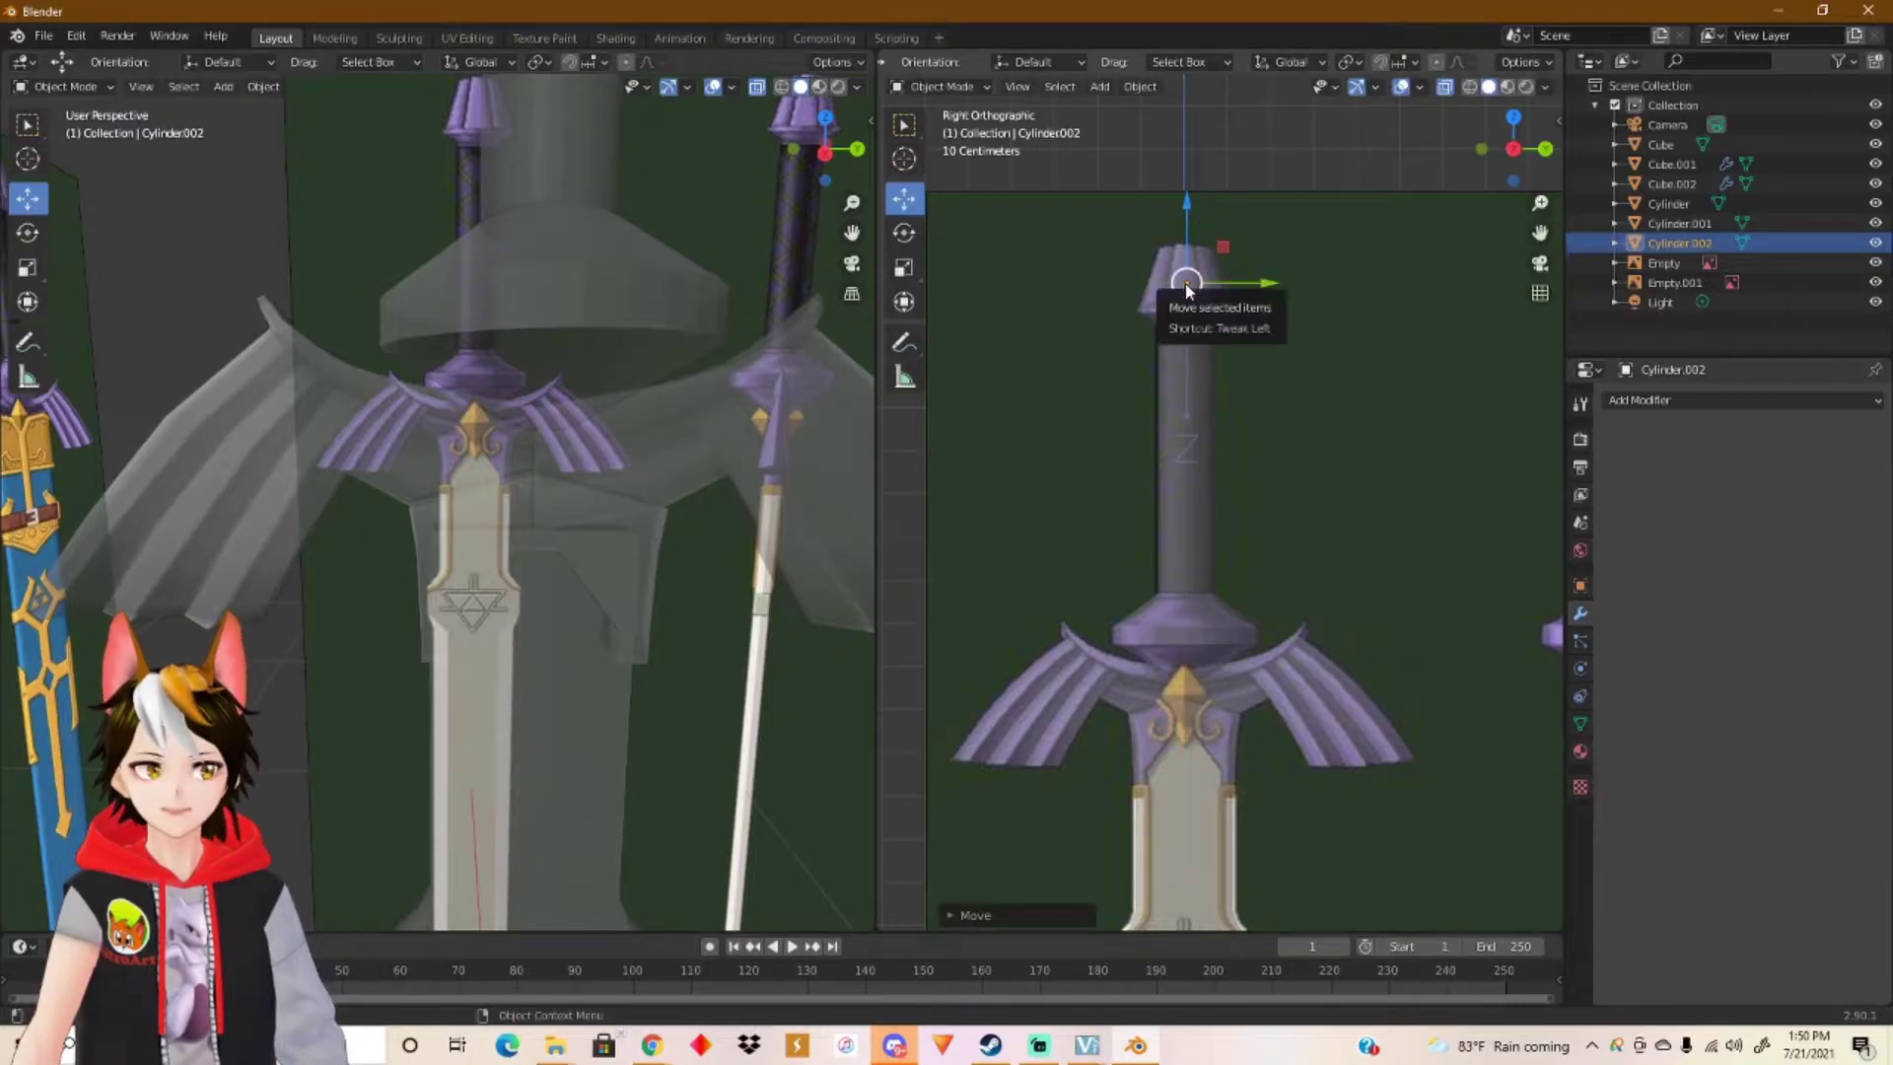
Step: Move the guard collar's origin down along Z to the collar's centre, and turn off the origins-only transform
{"action": "left_click", "coordinate": [1190, 631]}
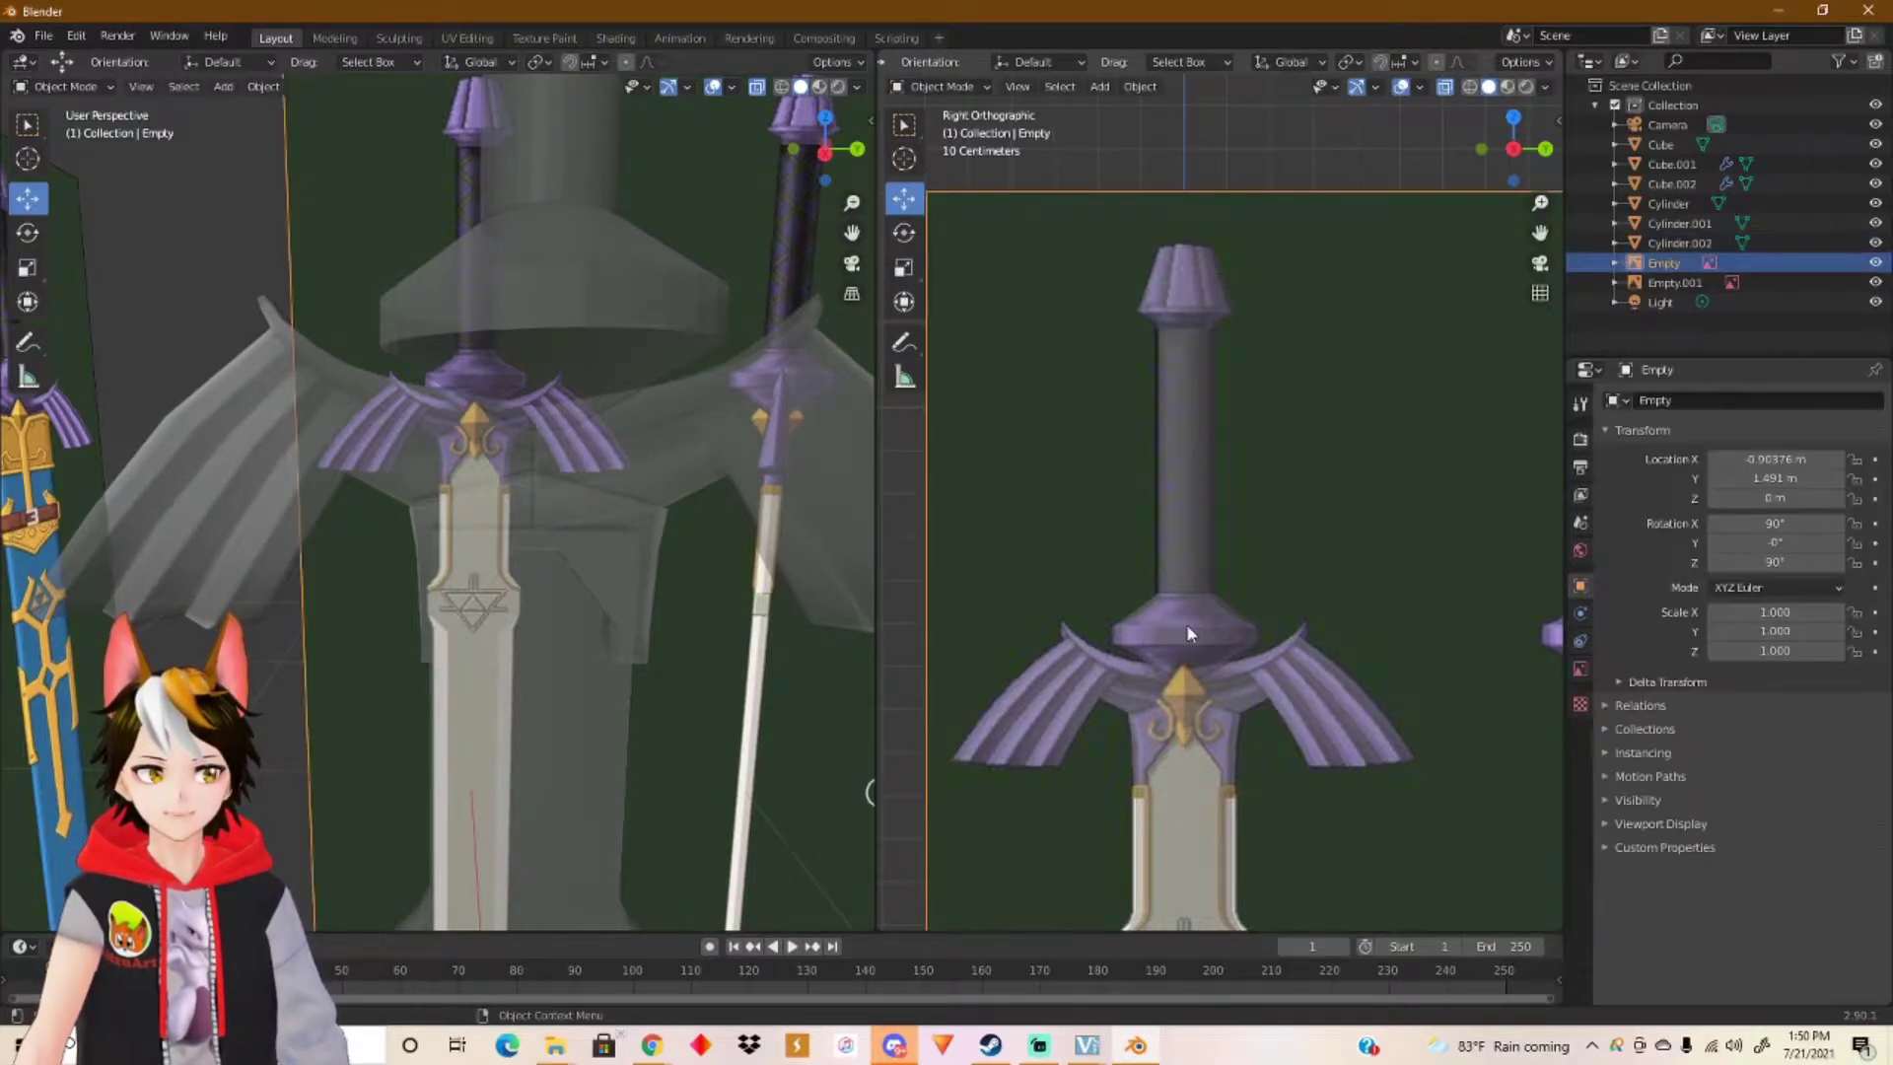
{"action": "left_click", "coordinate": [1176, 621]}
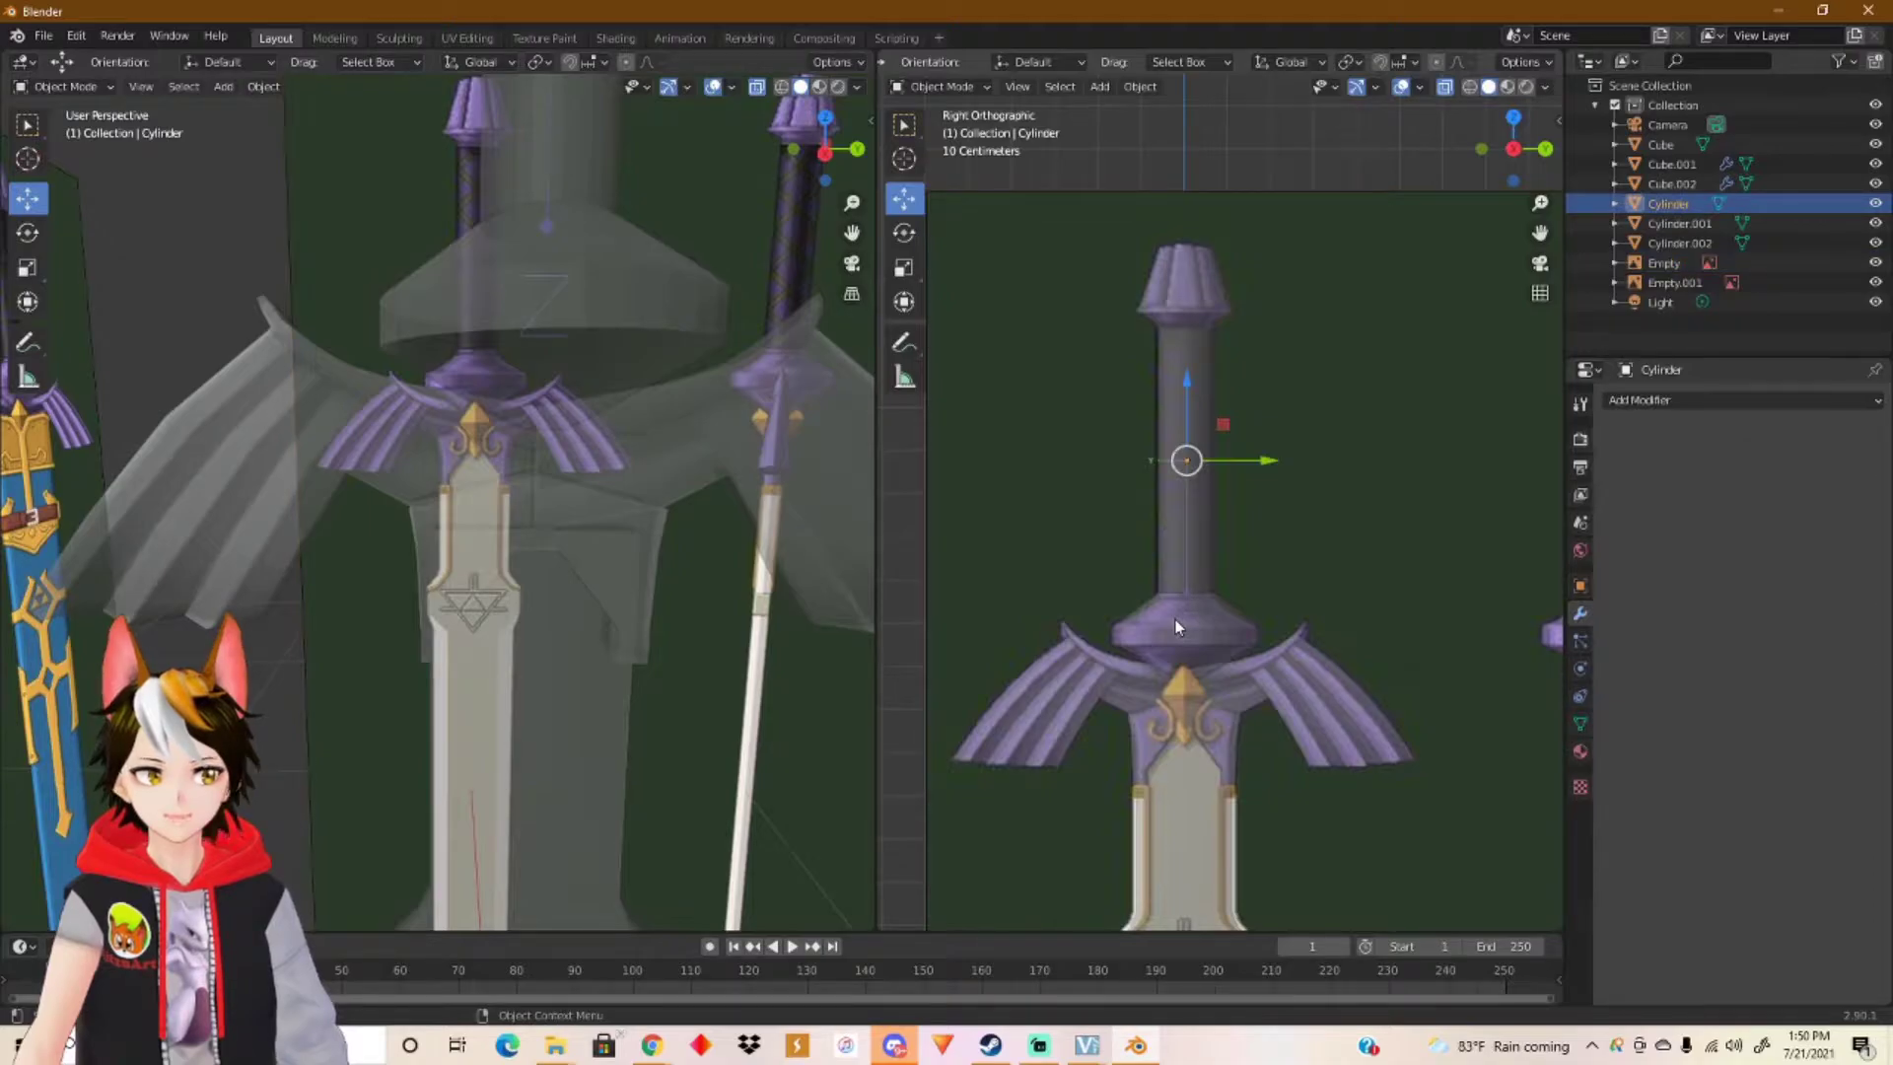
{"action": "left_click_drag", "start_coordinate": [1184, 401], "coordinate": [1166, 577]}
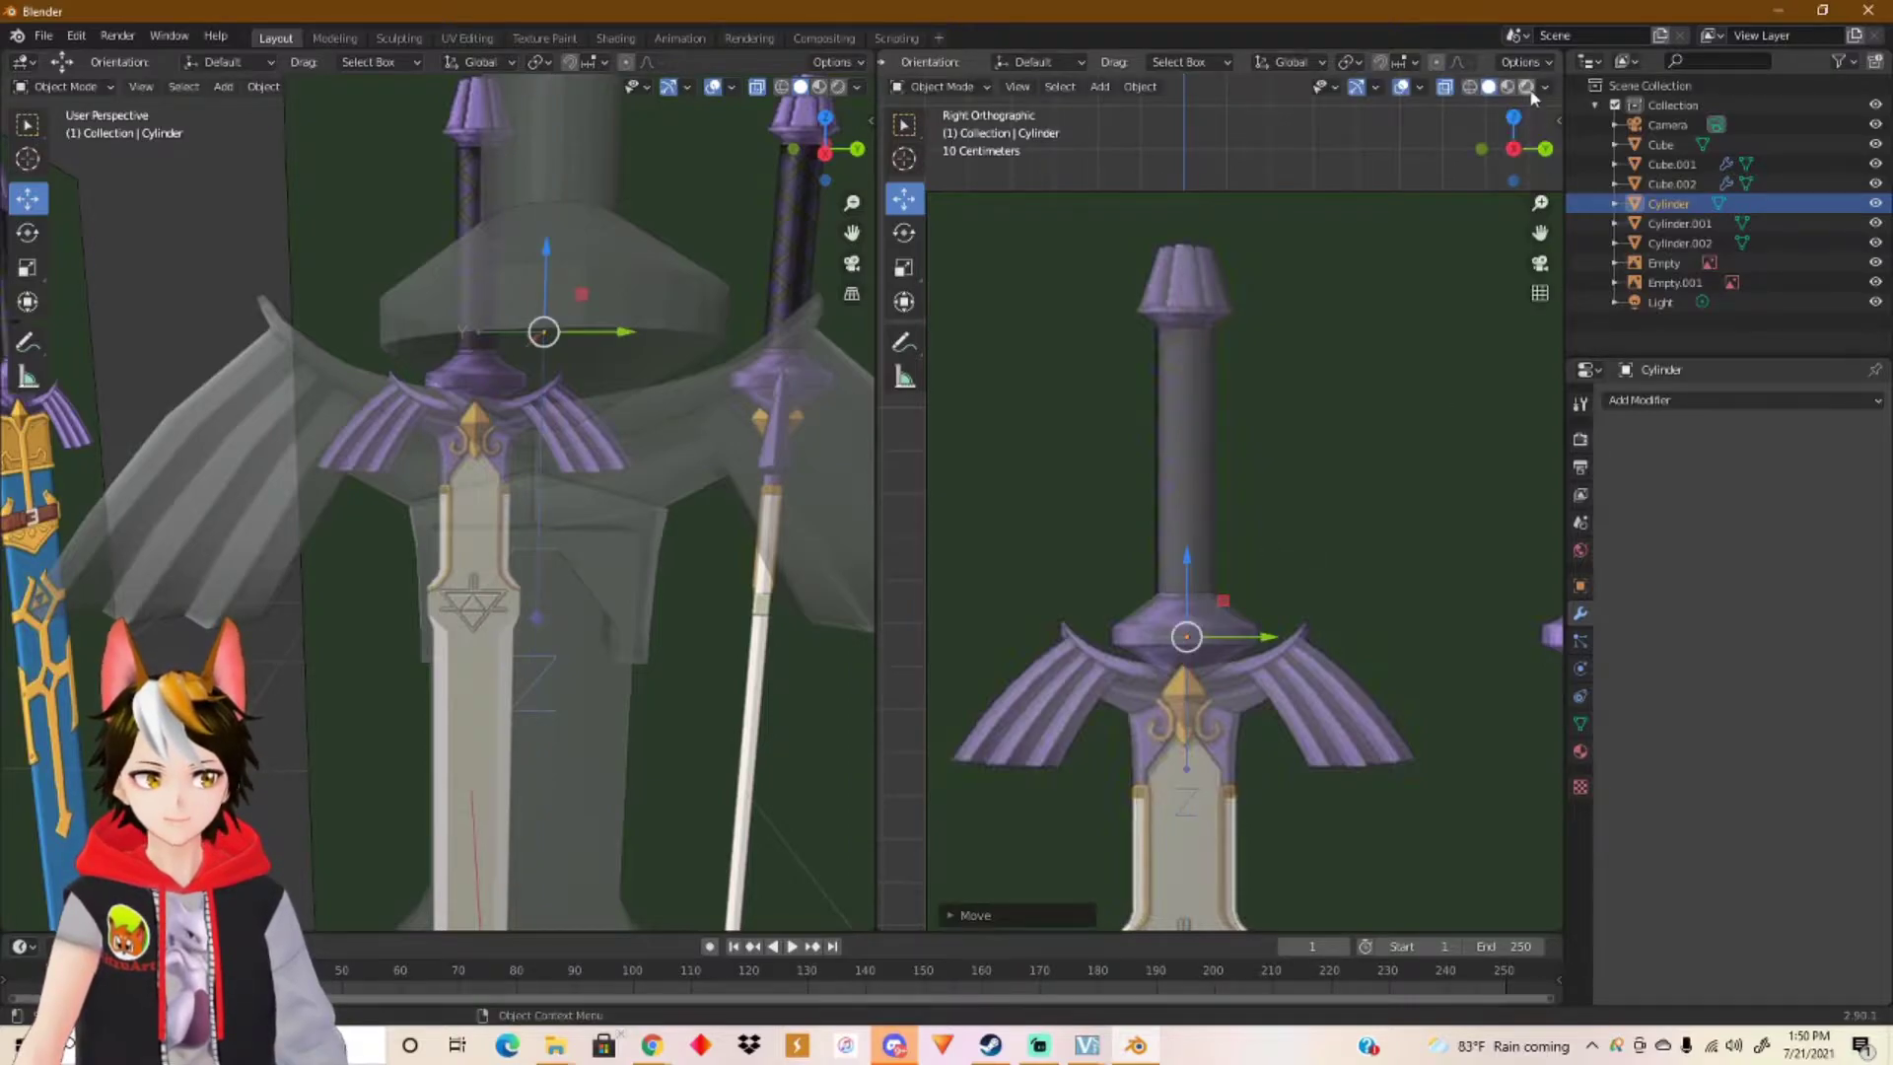
{"action": "left_click", "coordinate": [1521, 61]}
{"action": "left_click", "coordinate": [1512, 123]}
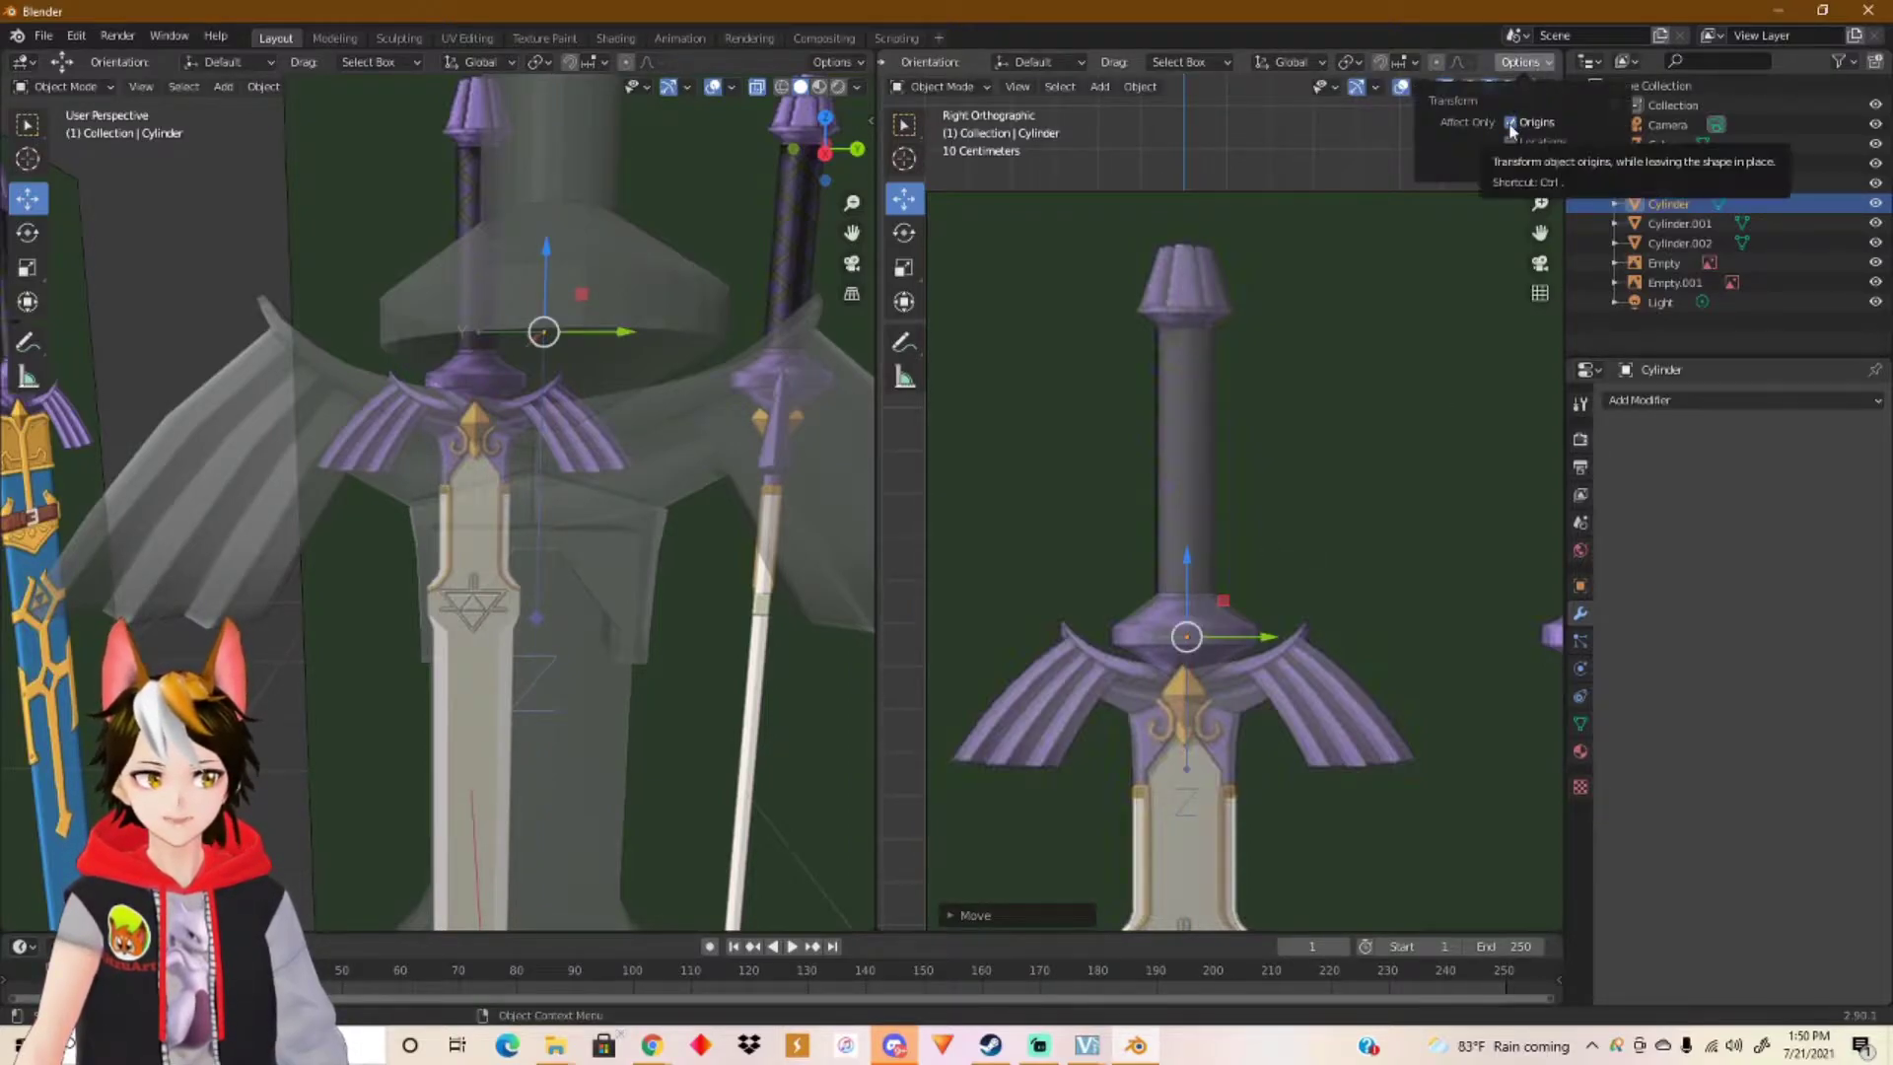
Step: Select the pommel and the collar in turn to check where their origins sit
{"action": "left_click", "coordinate": [1182, 299]}
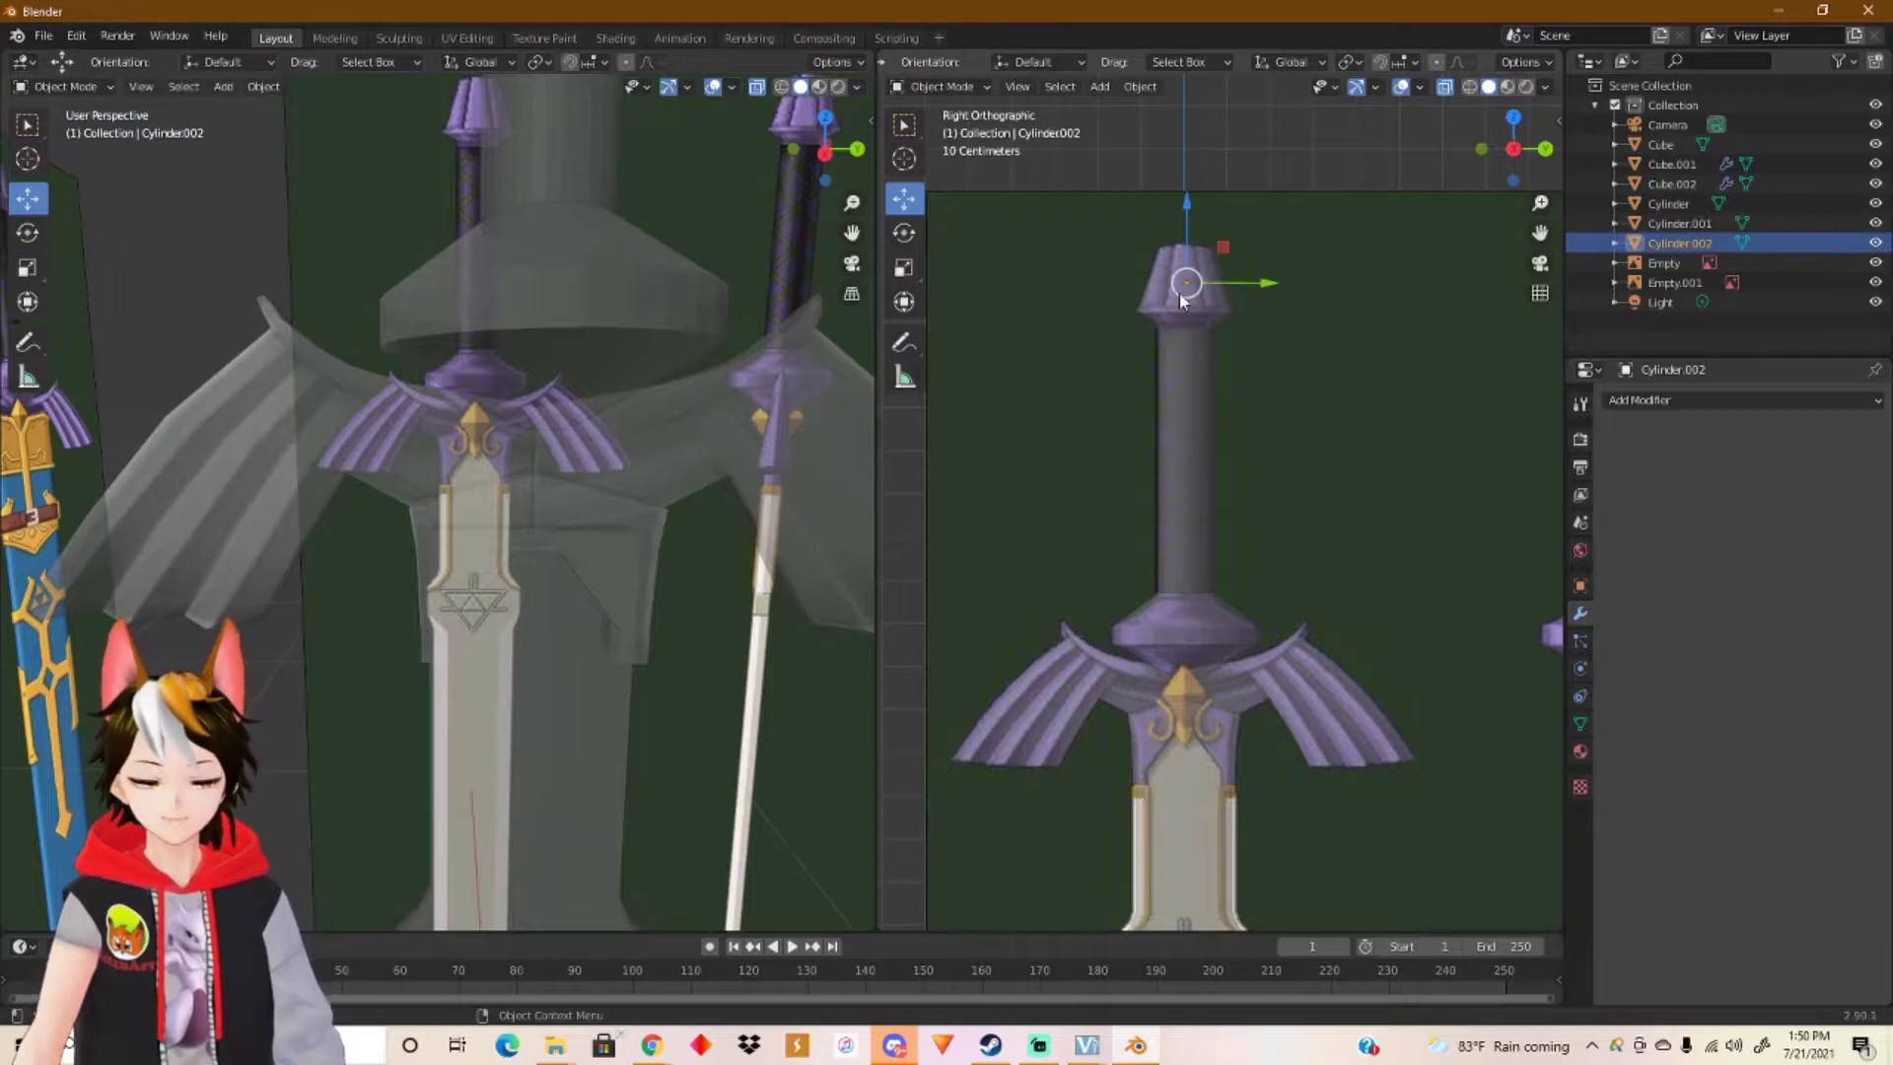
{"action": "left_click", "coordinate": [1190, 606]}
{"action": "left_click", "coordinate": [1185, 631]}
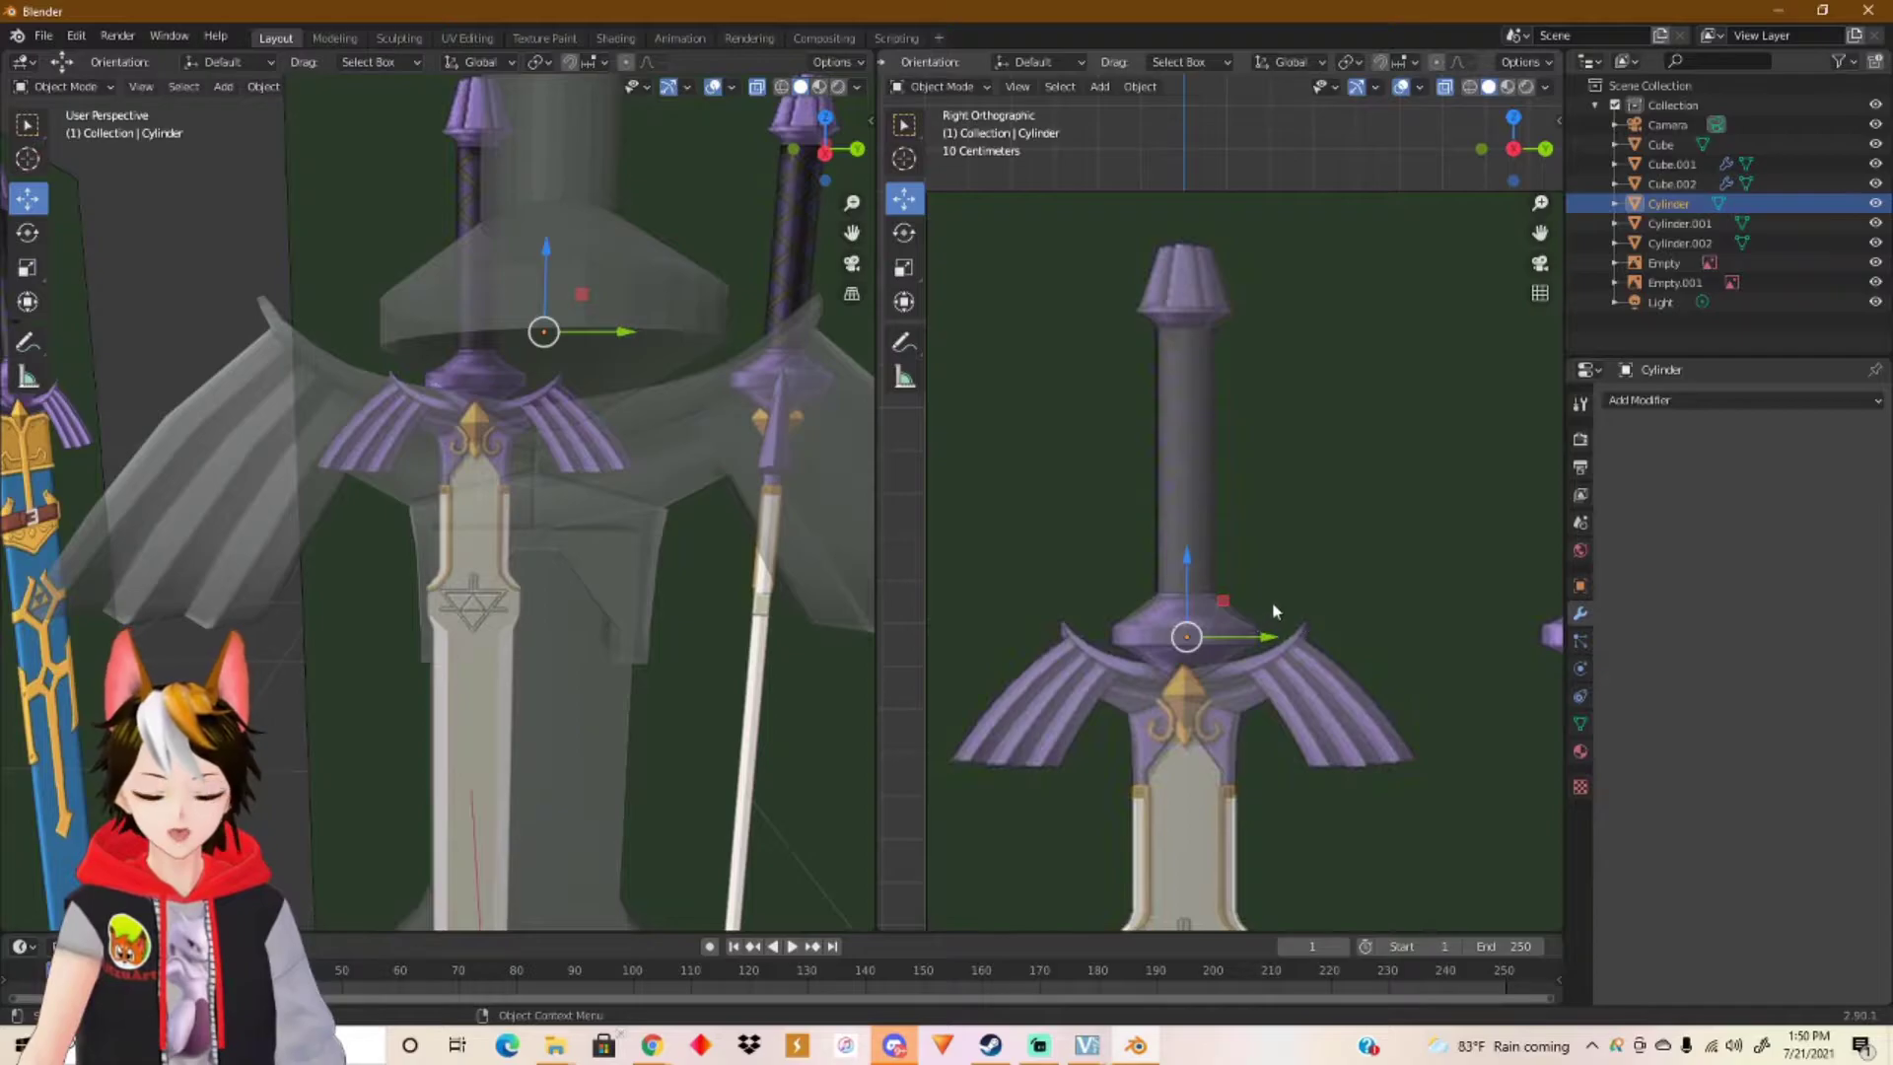
{"action": "scroll", "coordinate": [1258, 634], "scroll_direction": "up", "scroll_amount": 2}
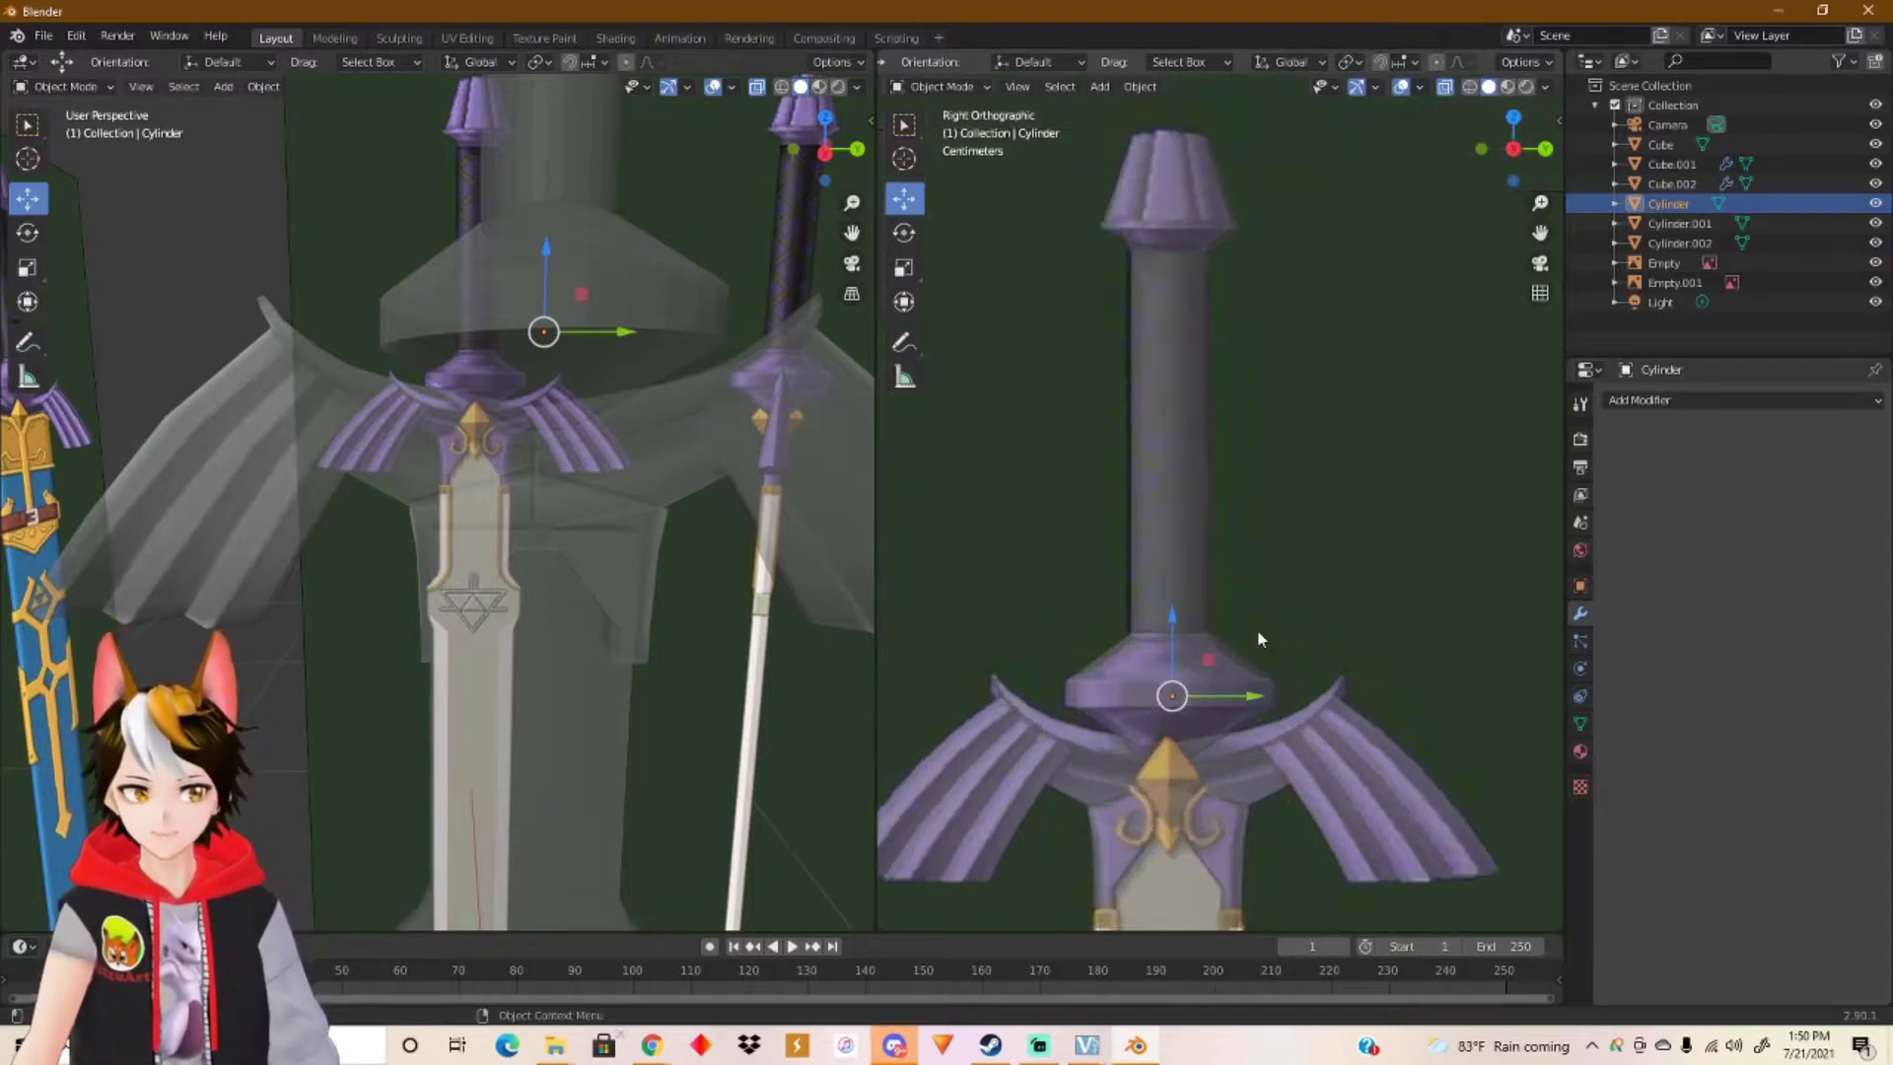
{"action": "middle_click_drag", "start_coordinate": [1240, 465], "coordinate": [1281, 302], "text": "shift"}
{"action": "middle_click_drag", "start_coordinate": [1335, 439], "coordinate": [1349, 542], "text": "shift"}
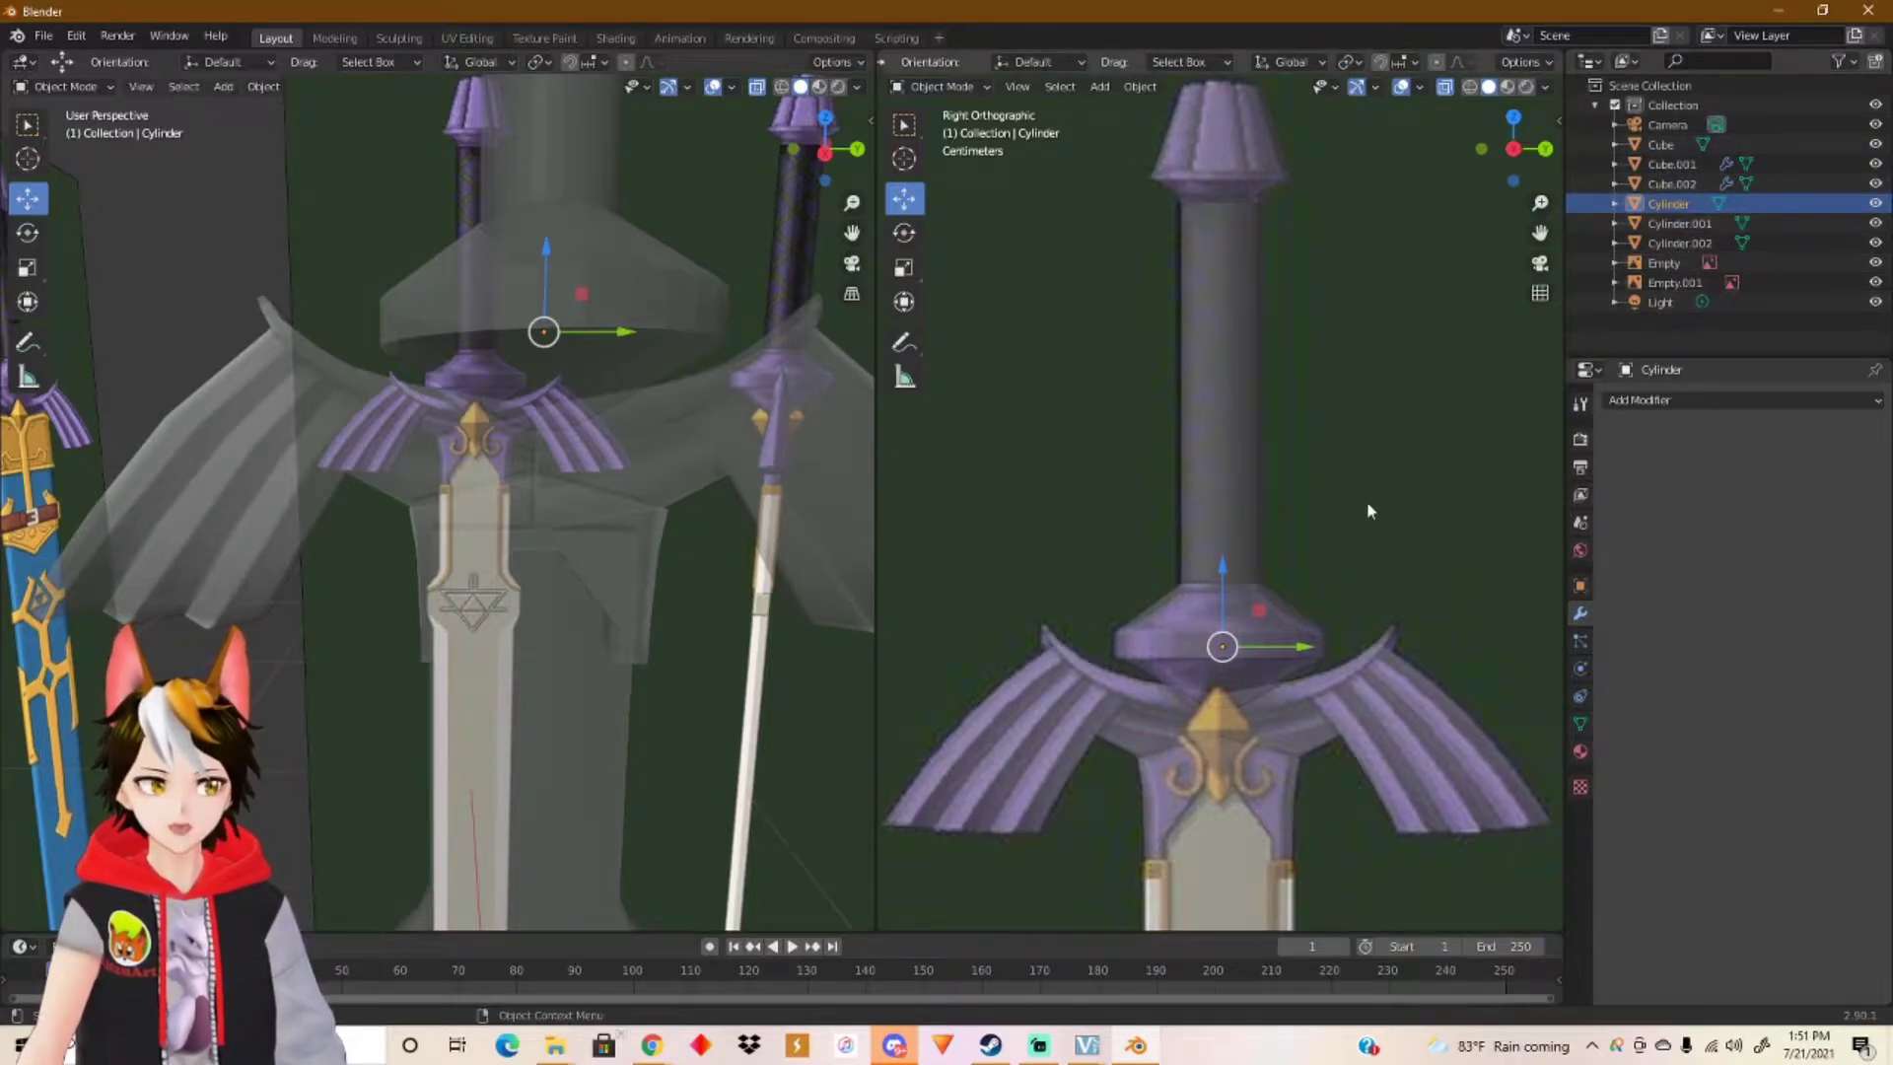
{"action": "scroll", "coordinate": [1368, 533], "scroll_direction": "down", "scroll_amount": 3}
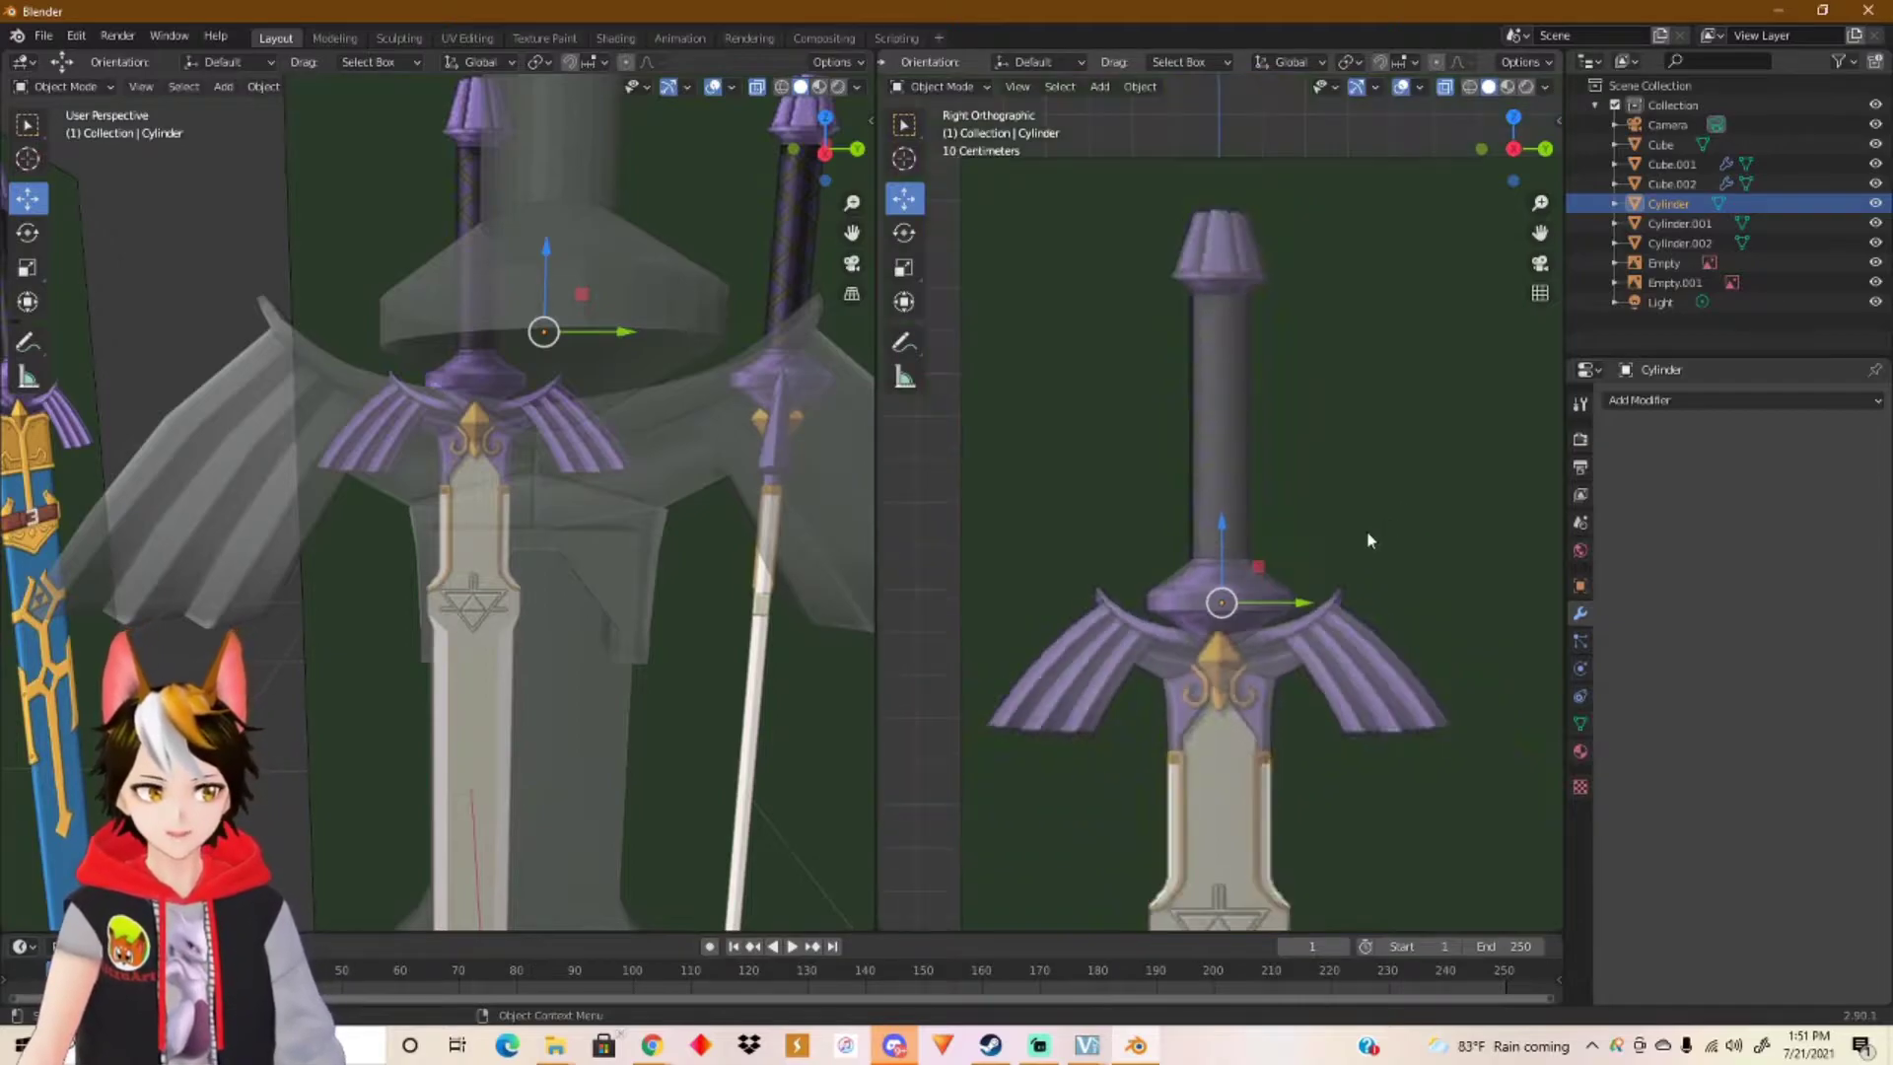
Step: Turn off X-ray display in the Right Orthographic view
{"action": "left_click", "coordinate": [1445, 87]}
{"action": "middle_click_drag", "start_coordinate": [1367, 533], "coordinate": [1359, 231], "text": "shift"}
{"action": "middle_click_drag", "start_coordinate": [1372, 496], "coordinate": [1375, 396], "text": "shift"}
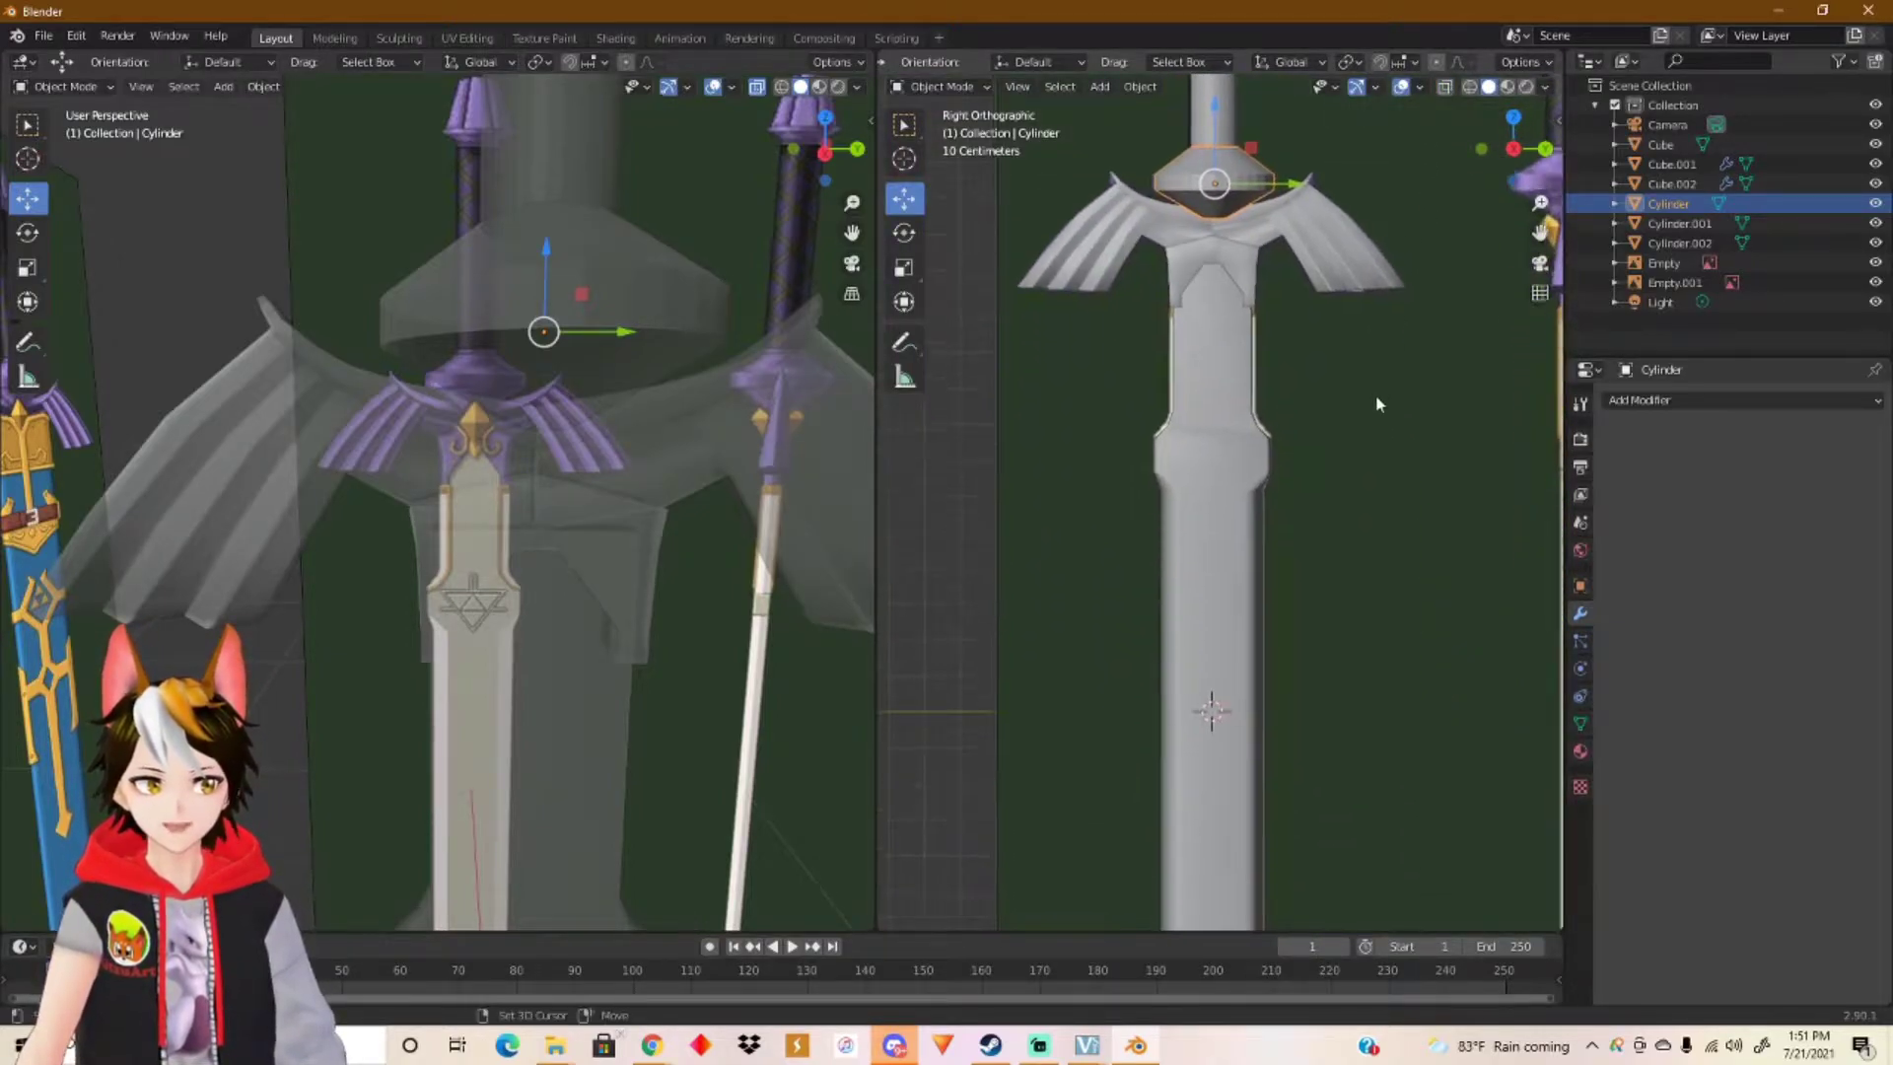
Step: Rename the sword's blade object as Blade
{"action": "scroll", "coordinate": [1373, 520], "scroll_direction": "down", "scroll_amount": 2}
{"action": "scroll", "coordinate": [1373, 522], "scroll_direction": "down", "scroll_amount": 1}
{"action": "middle_click_drag", "start_coordinate": [1371, 518], "coordinate": [1298, 456], "text": "shift"}
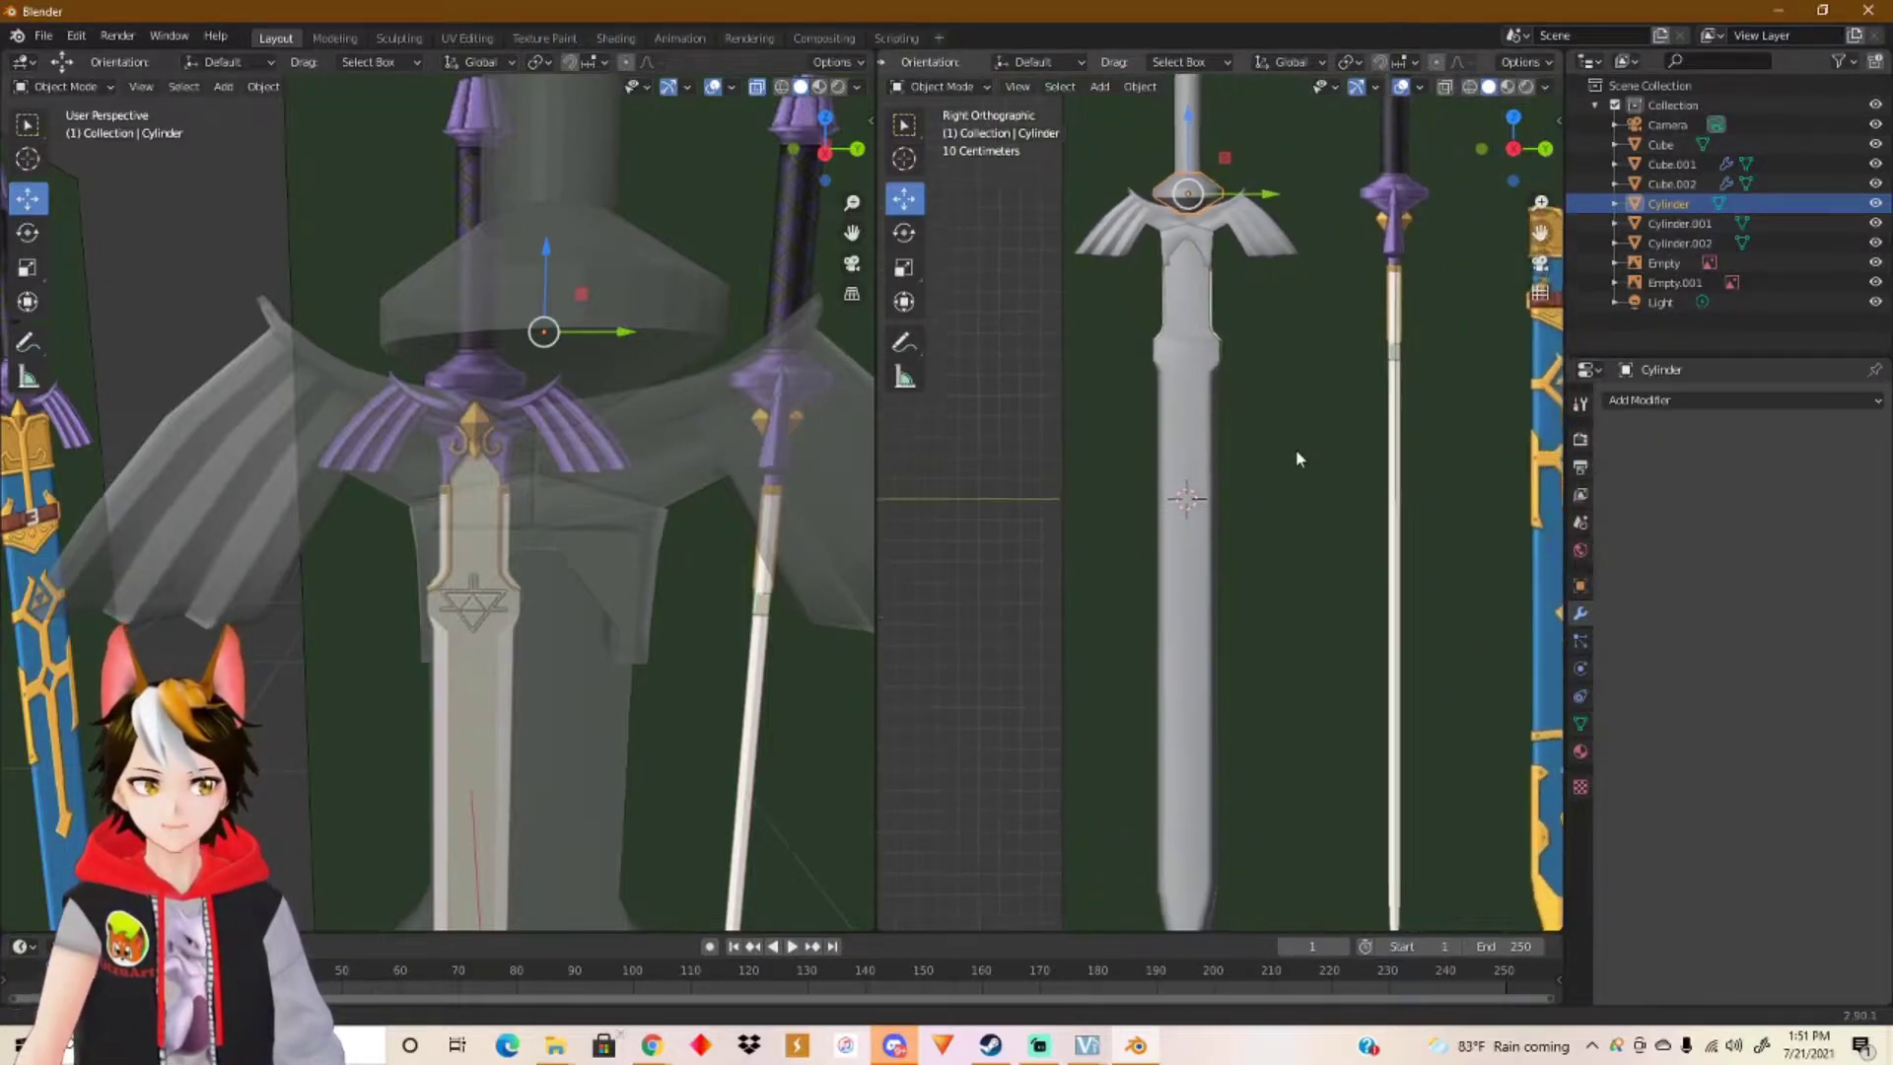
{"action": "left_click", "coordinate": [1203, 422]}
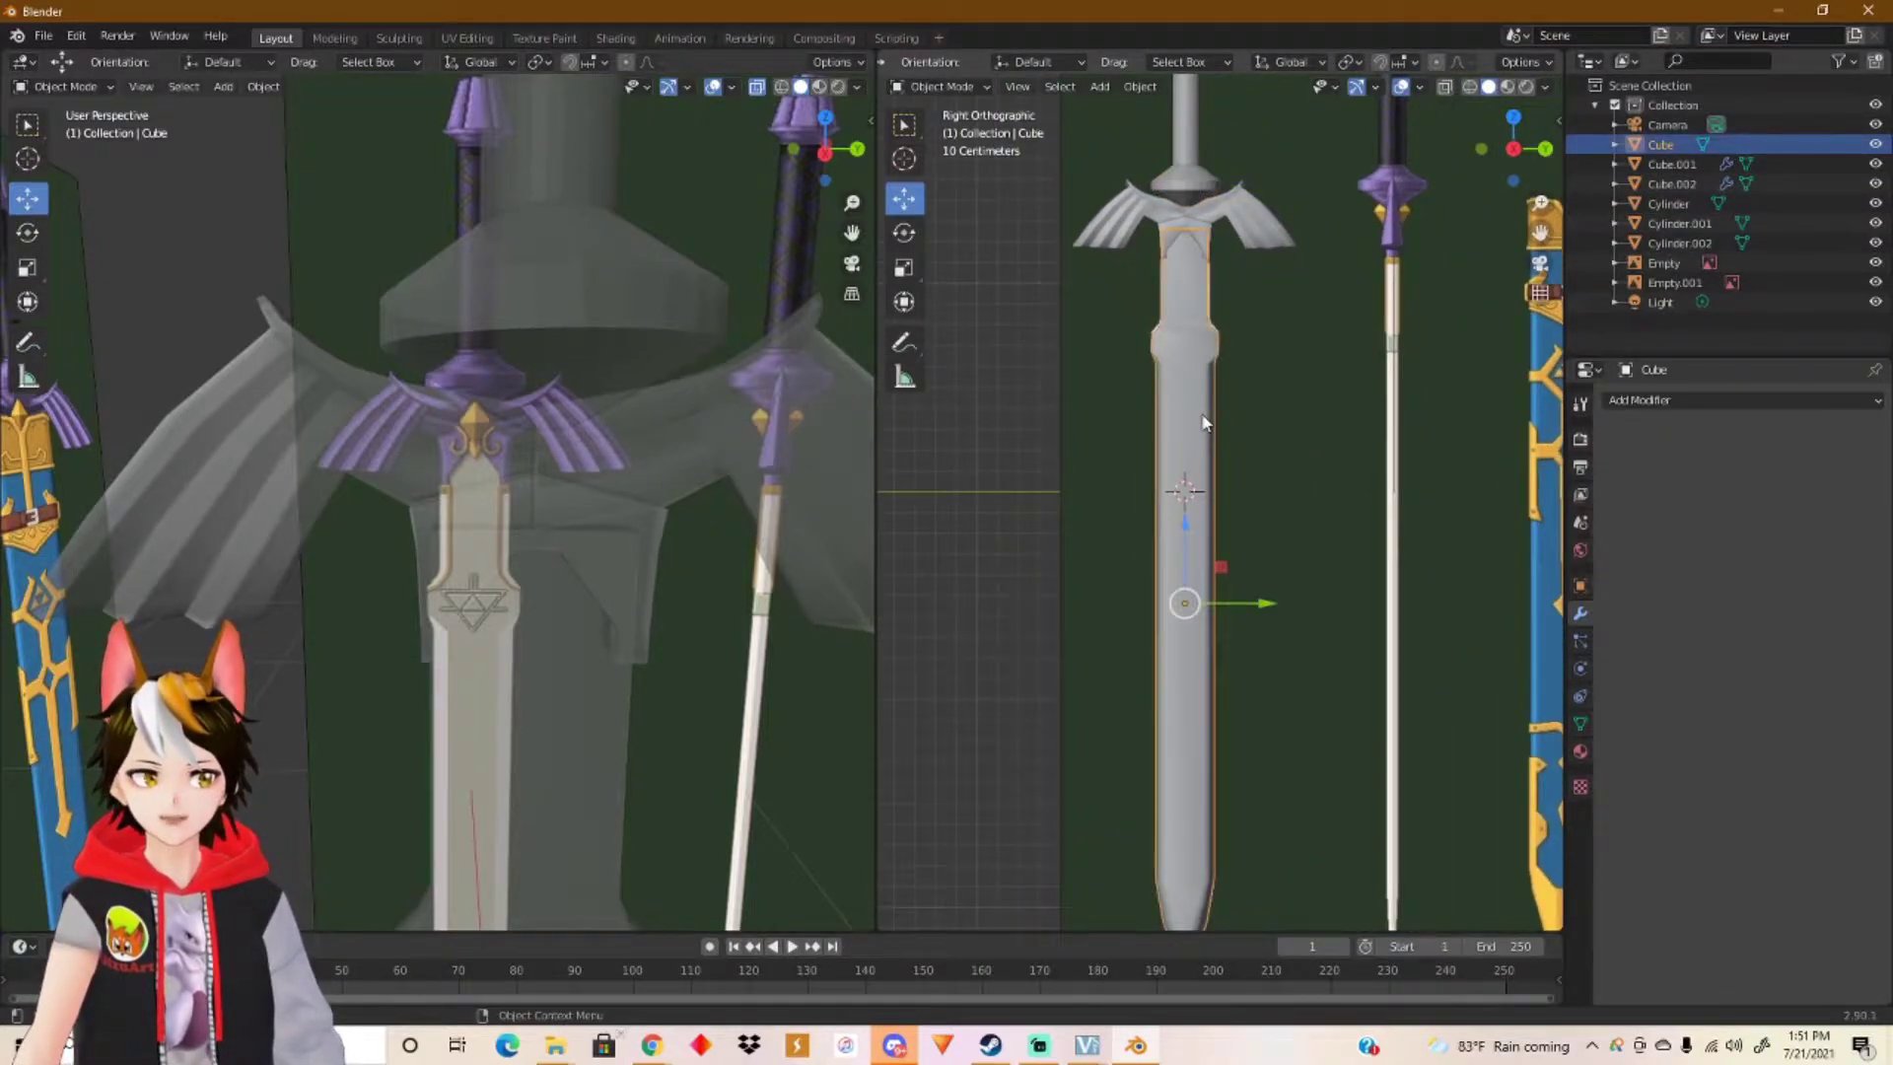
{"action": "double_click", "coordinate": [1666, 144]}
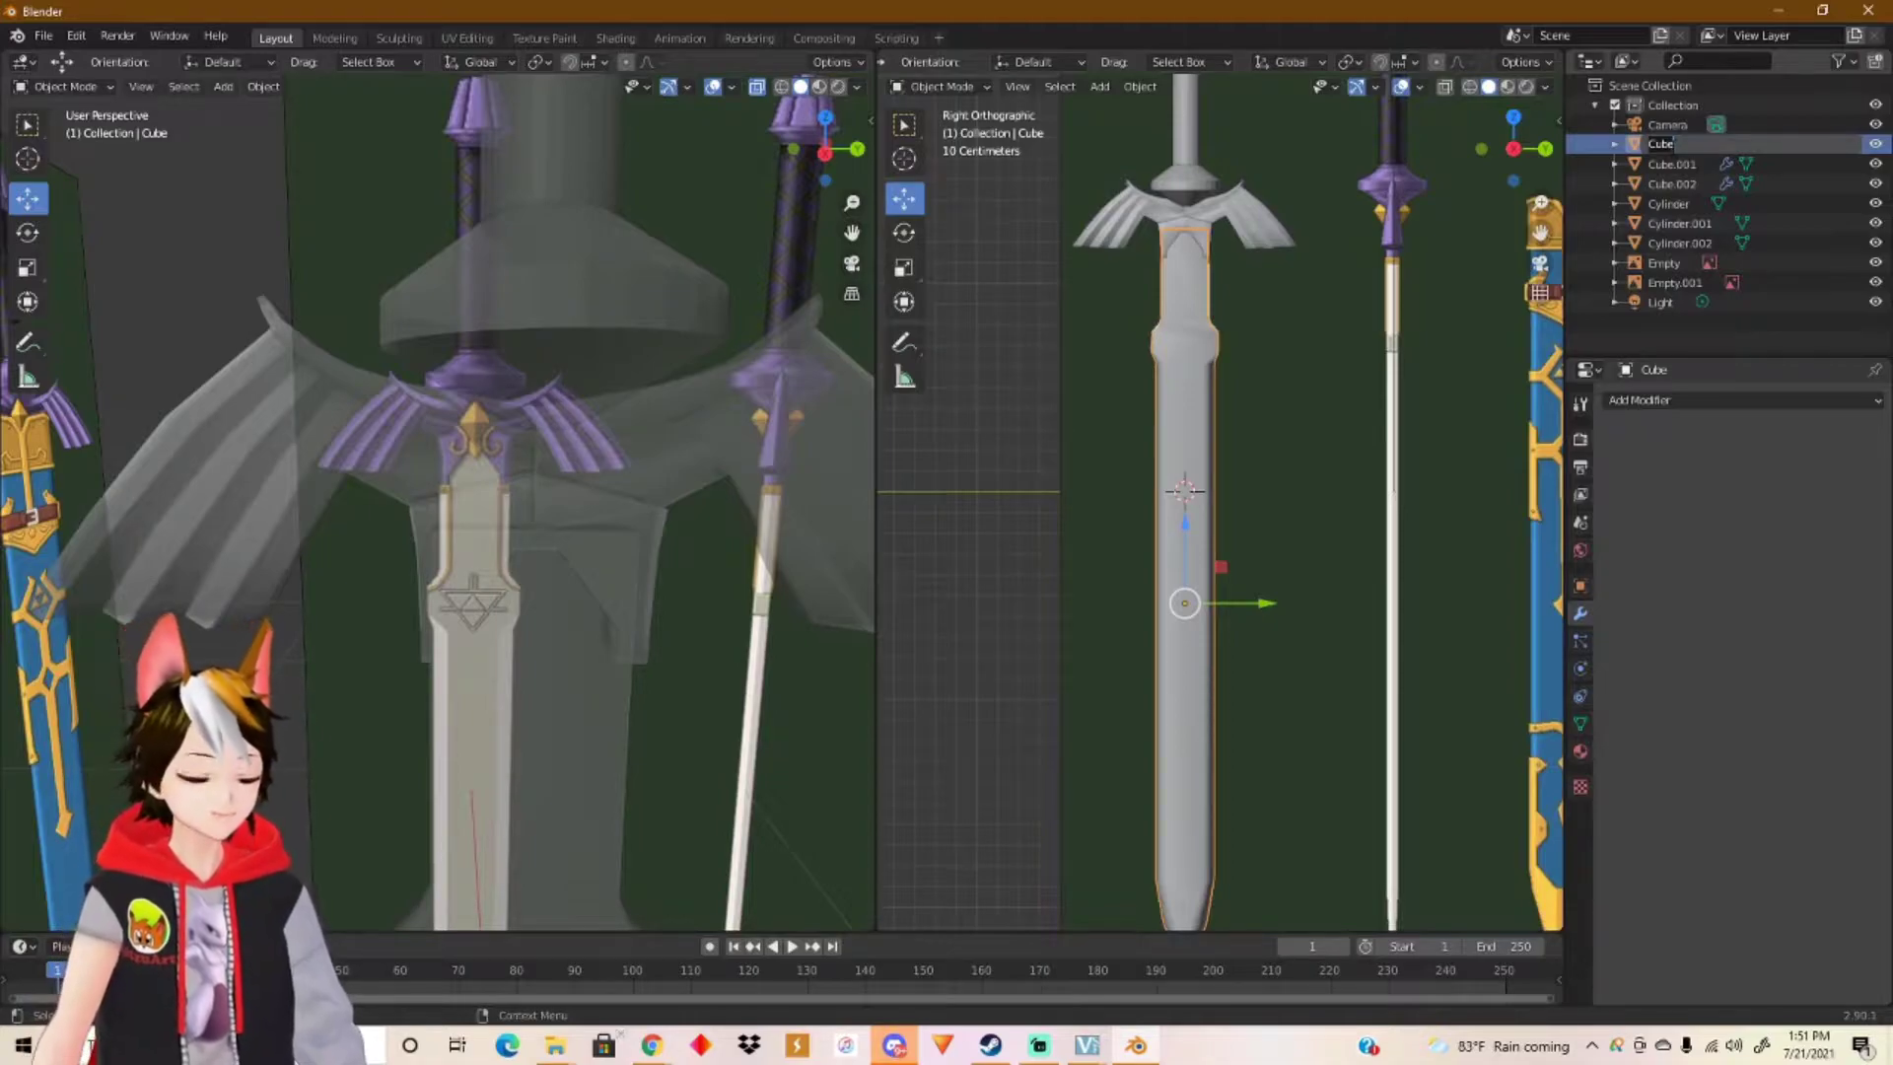
{"action": "key", "text": "BackSpace"}
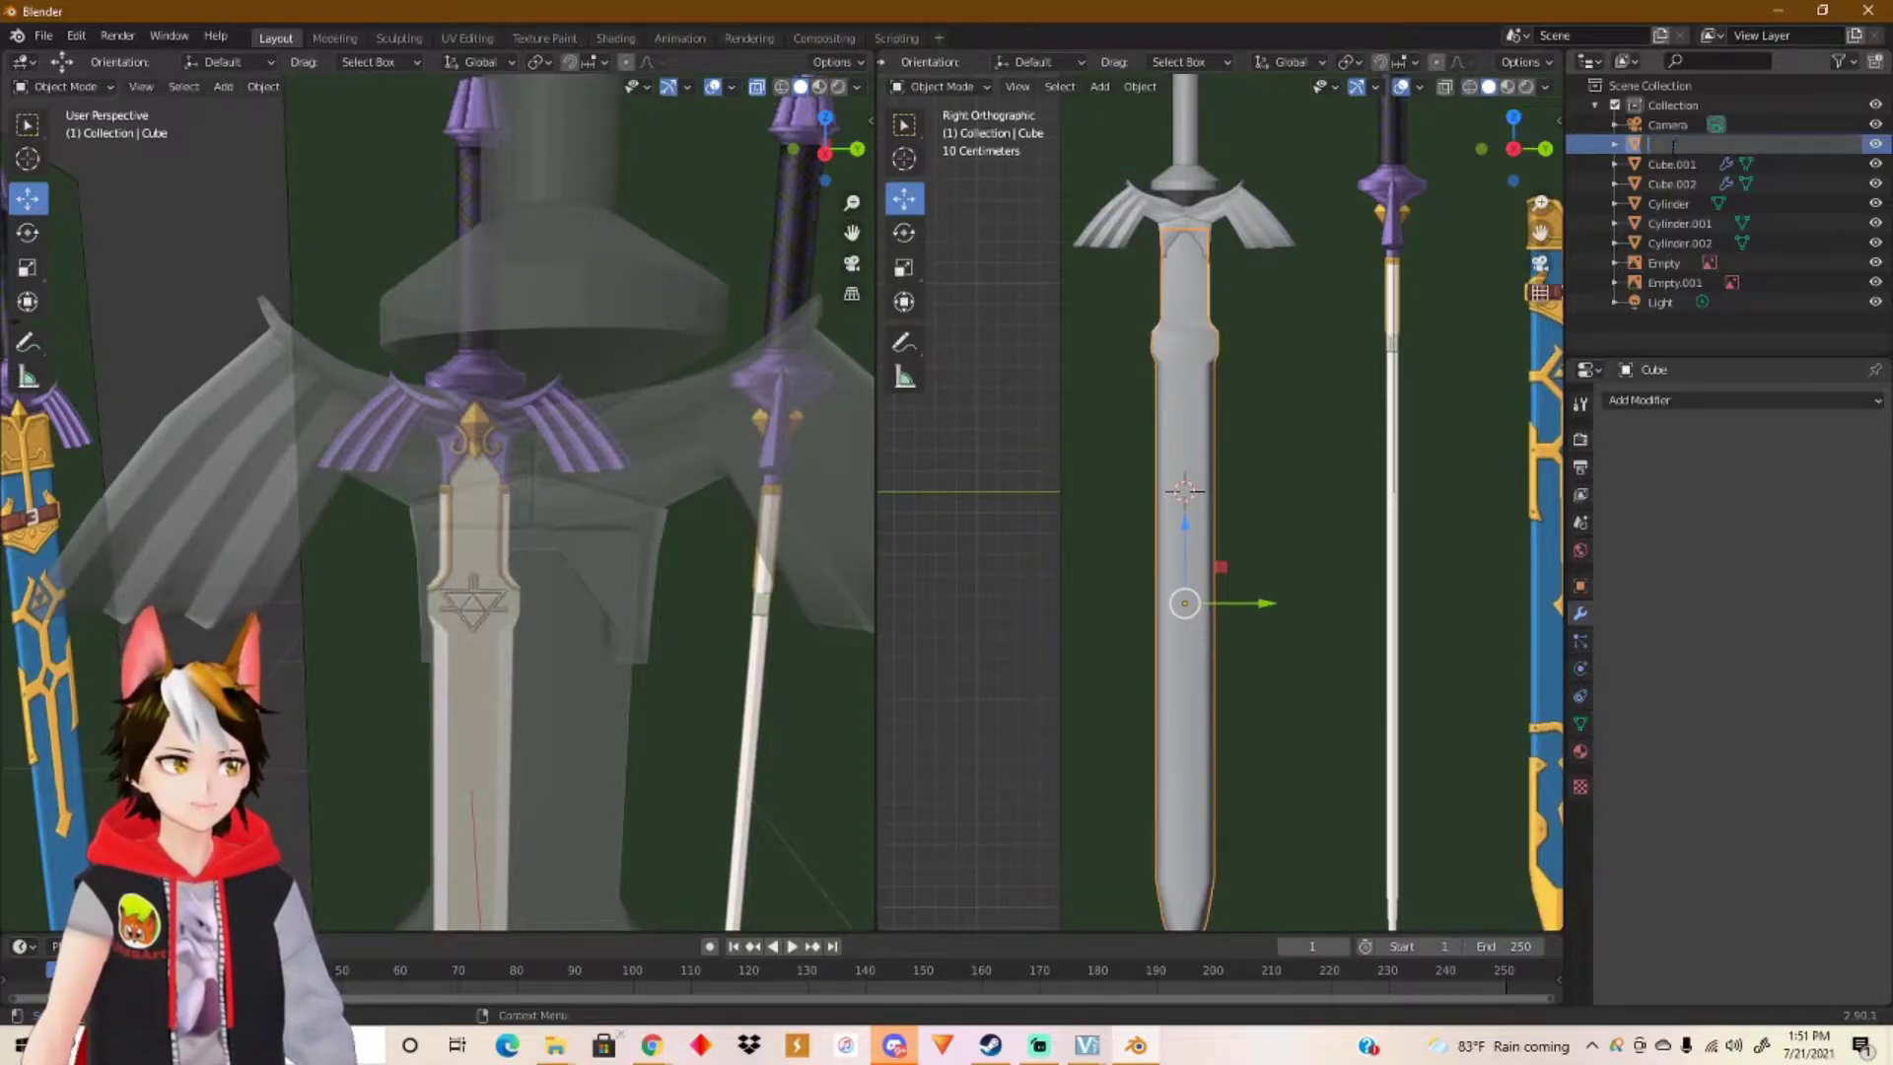
{"action": "type", "text": "Blade"}
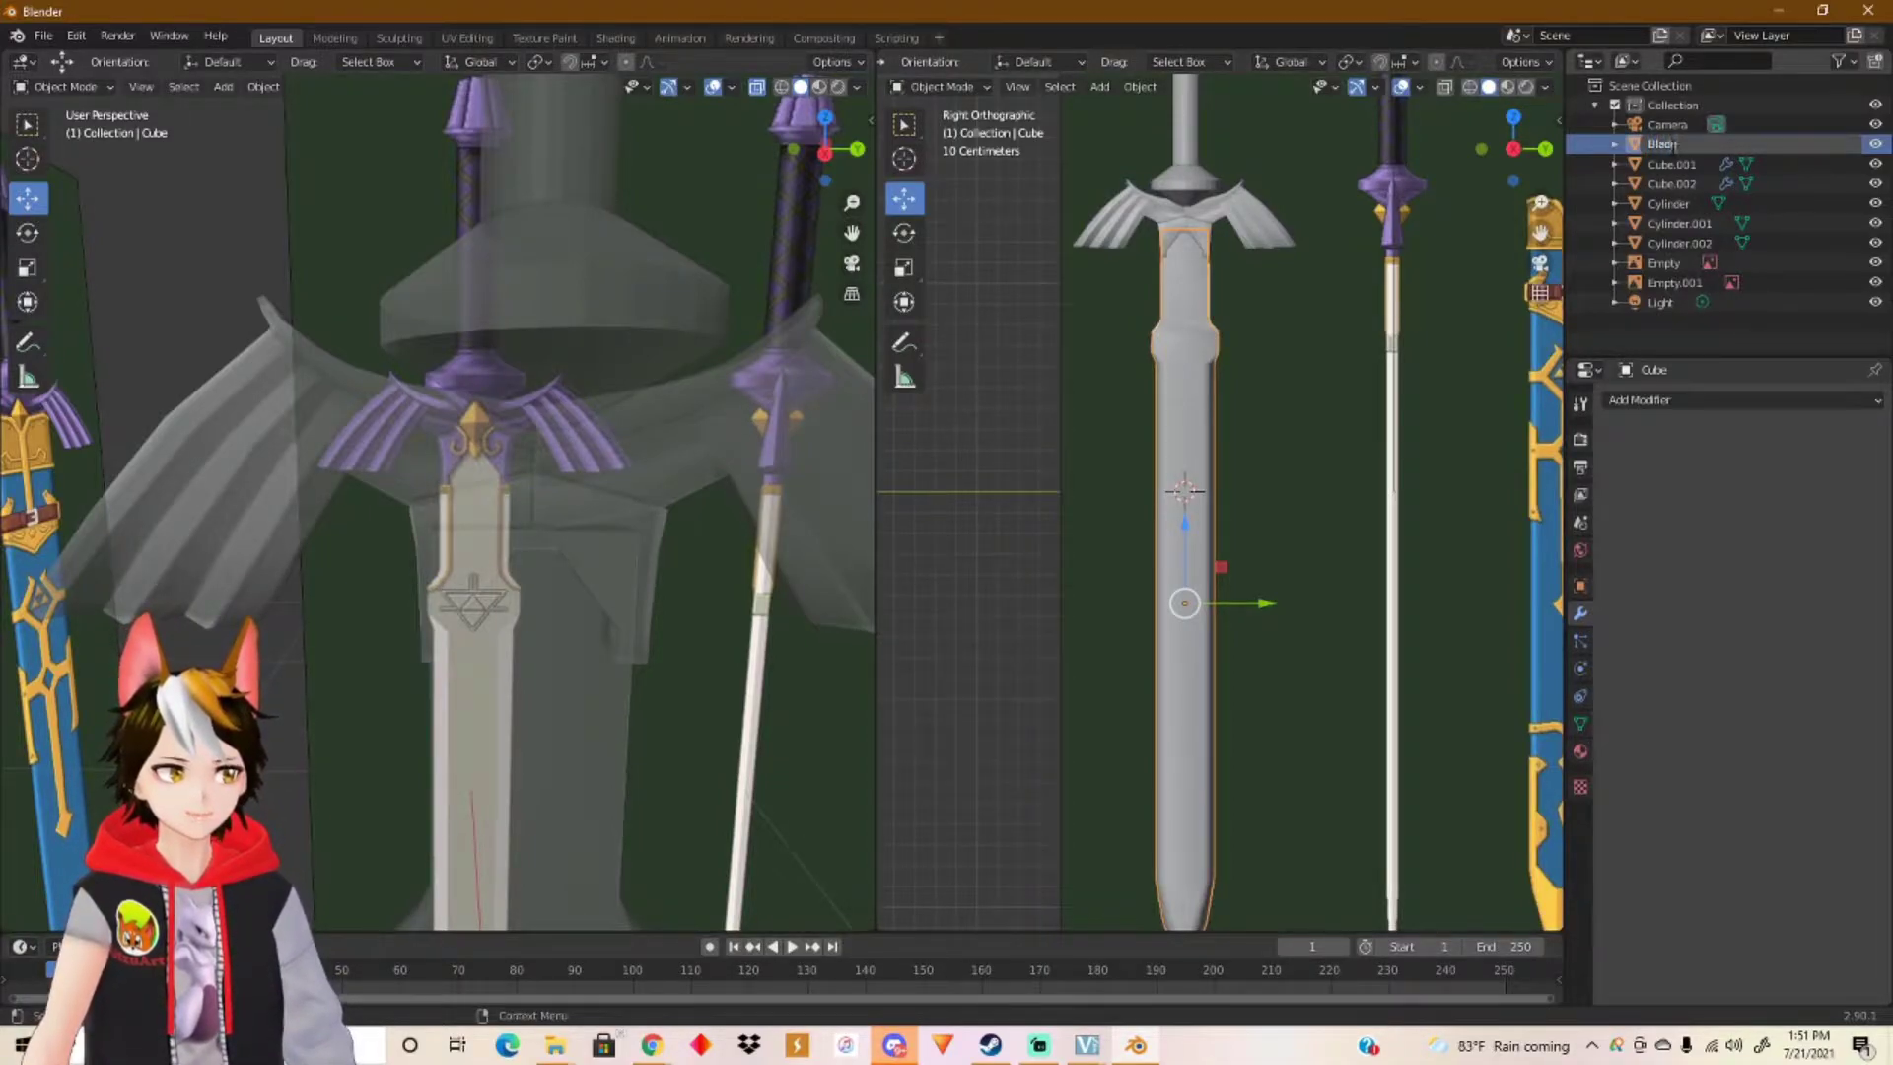
{"action": "key", "text": "Return"}
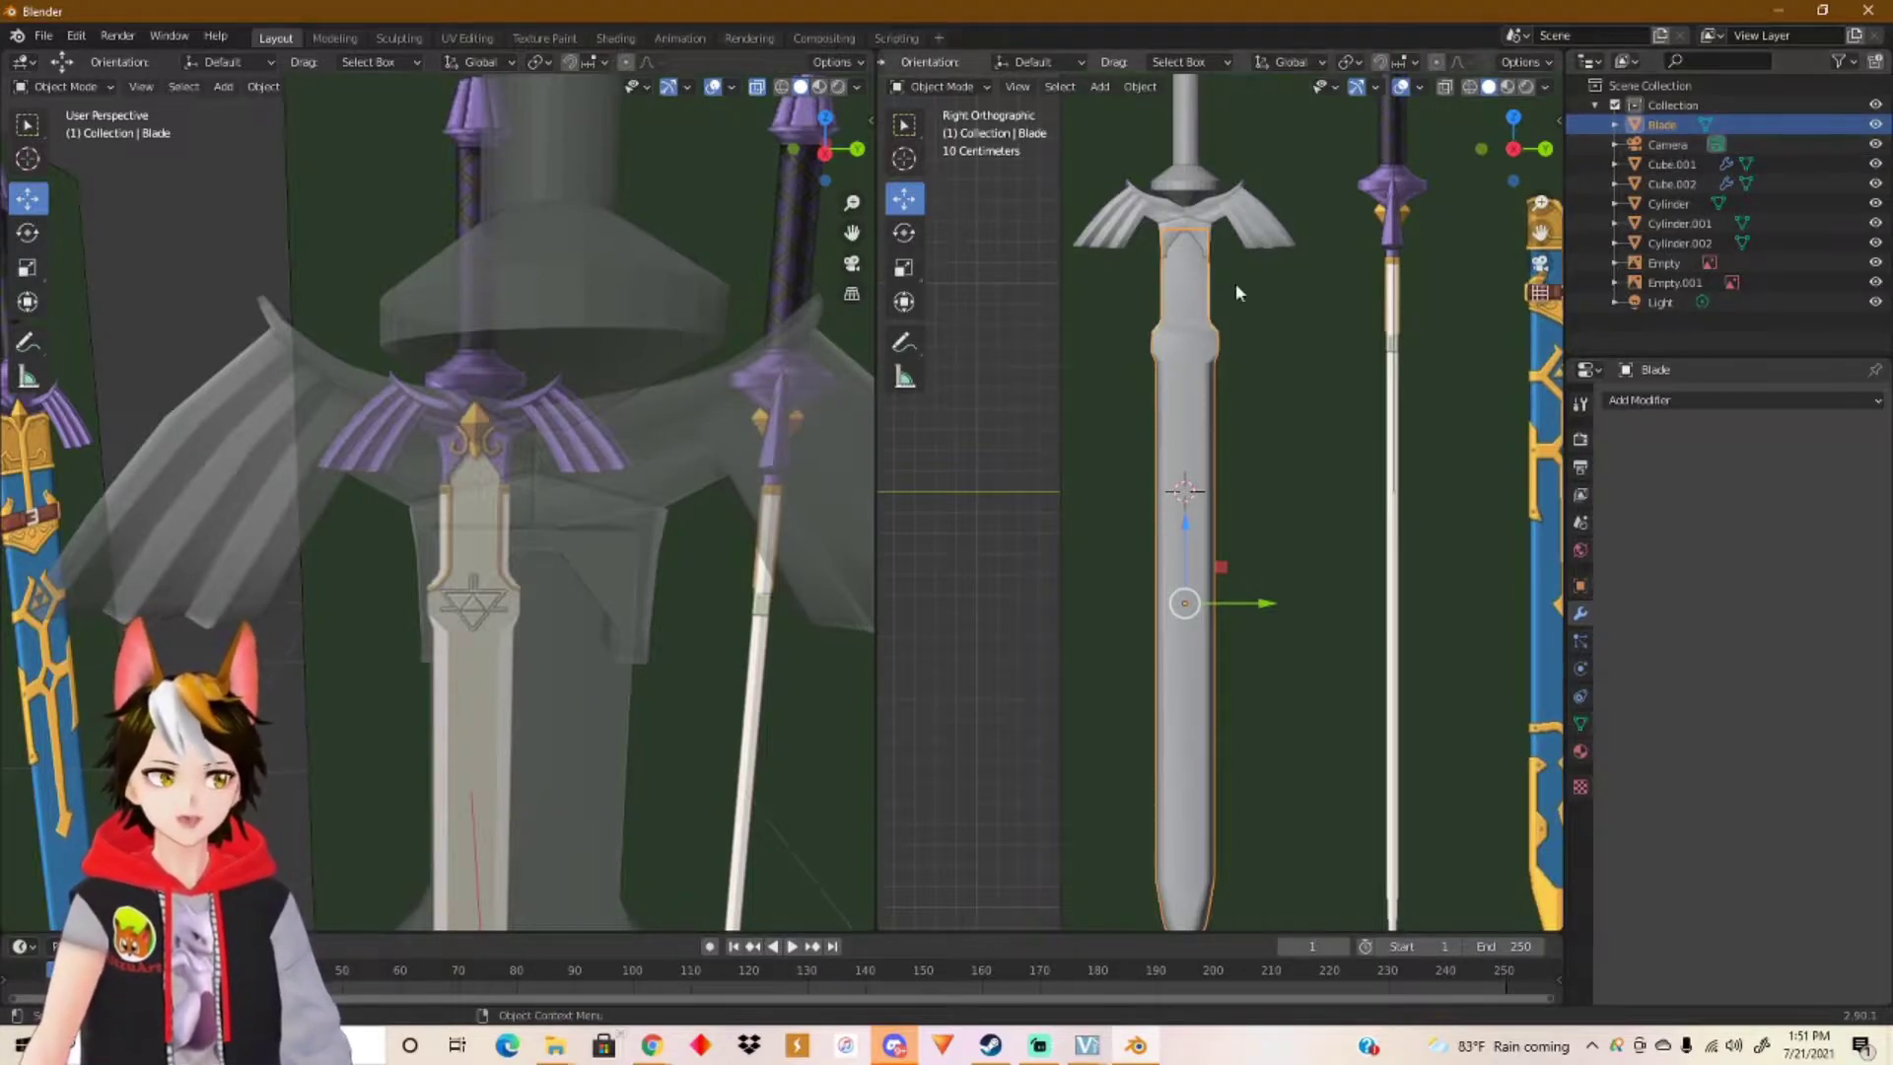
Step: Rename the mirrored wing-shaped guard object as Guards
{"action": "scroll", "coordinate": [1213, 302], "scroll_direction": "up", "scroll_amount": 4}
{"action": "middle_click_drag", "start_coordinate": [1208, 303], "coordinate": [1152, 445], "text": "shift"}
{"action": "left_click", "coordinate": [1072, 371]}
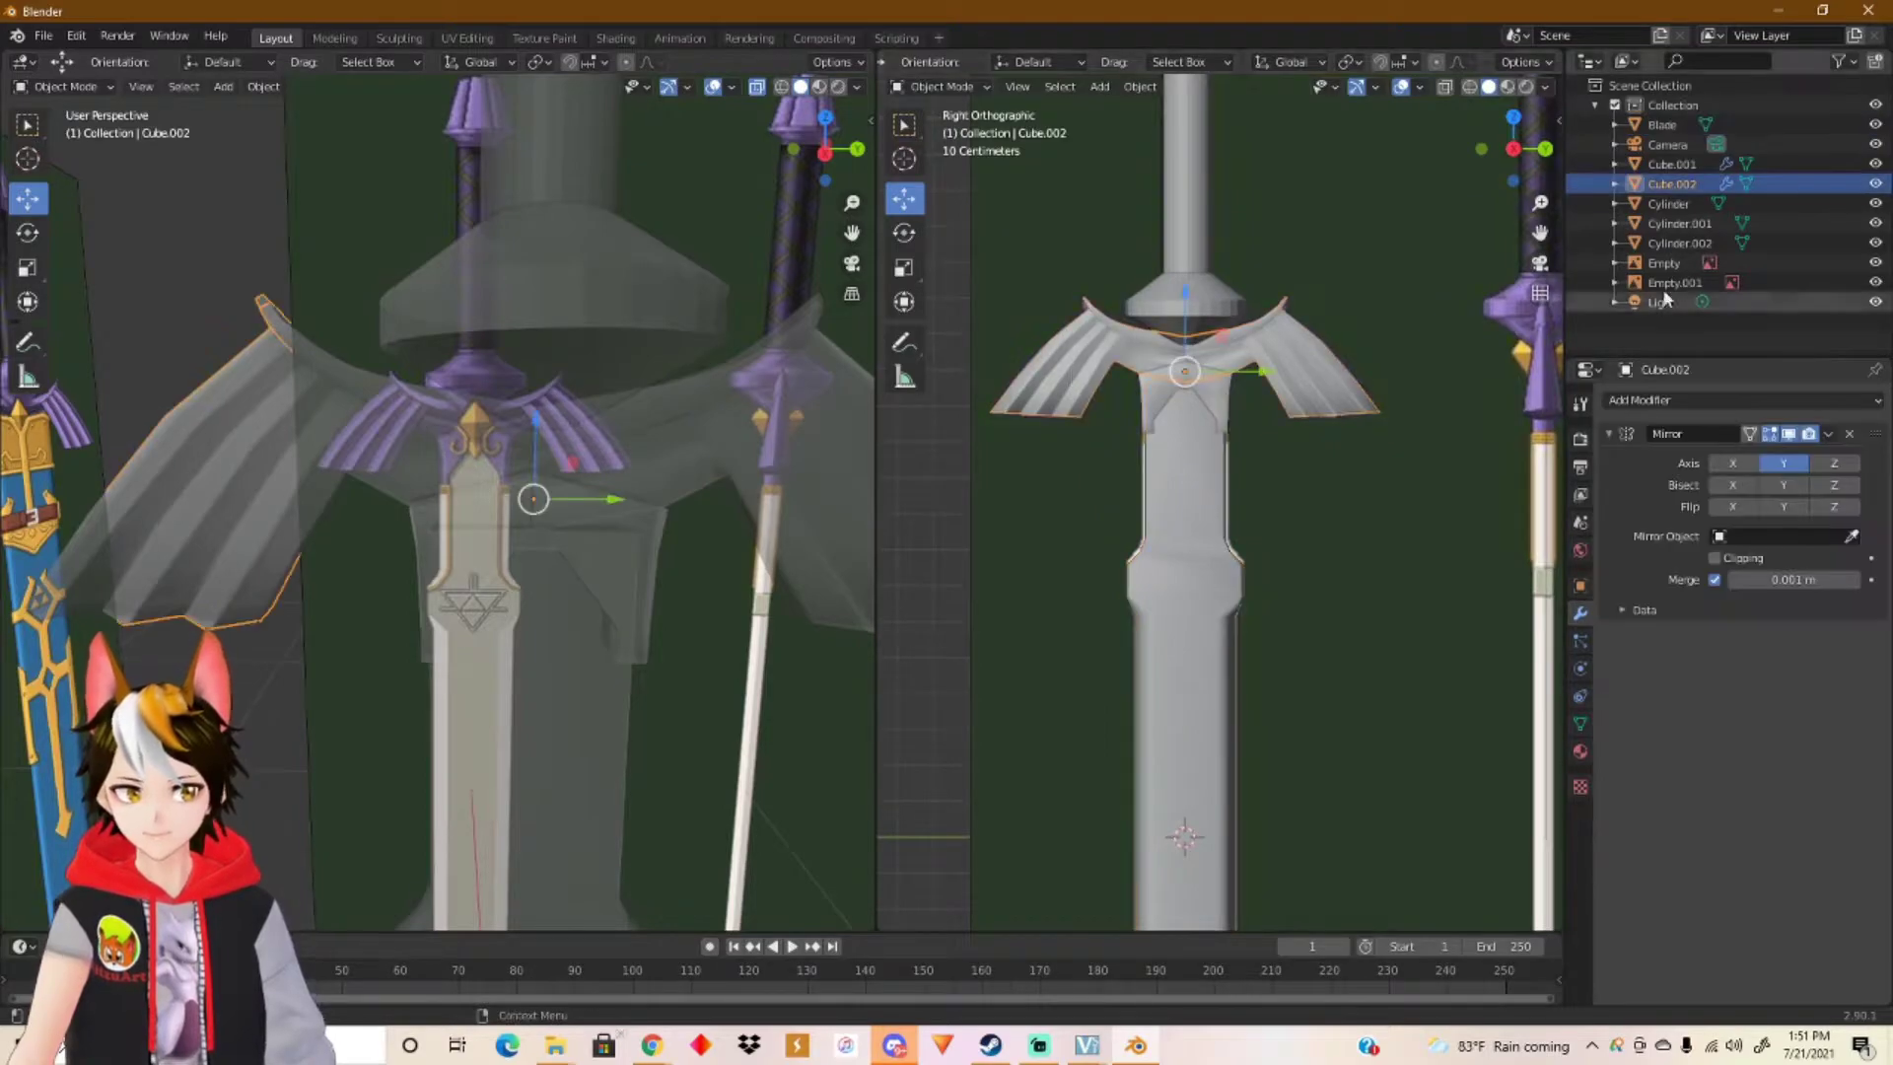
{"action": "double_click", "coordinate": [1675, 183]}
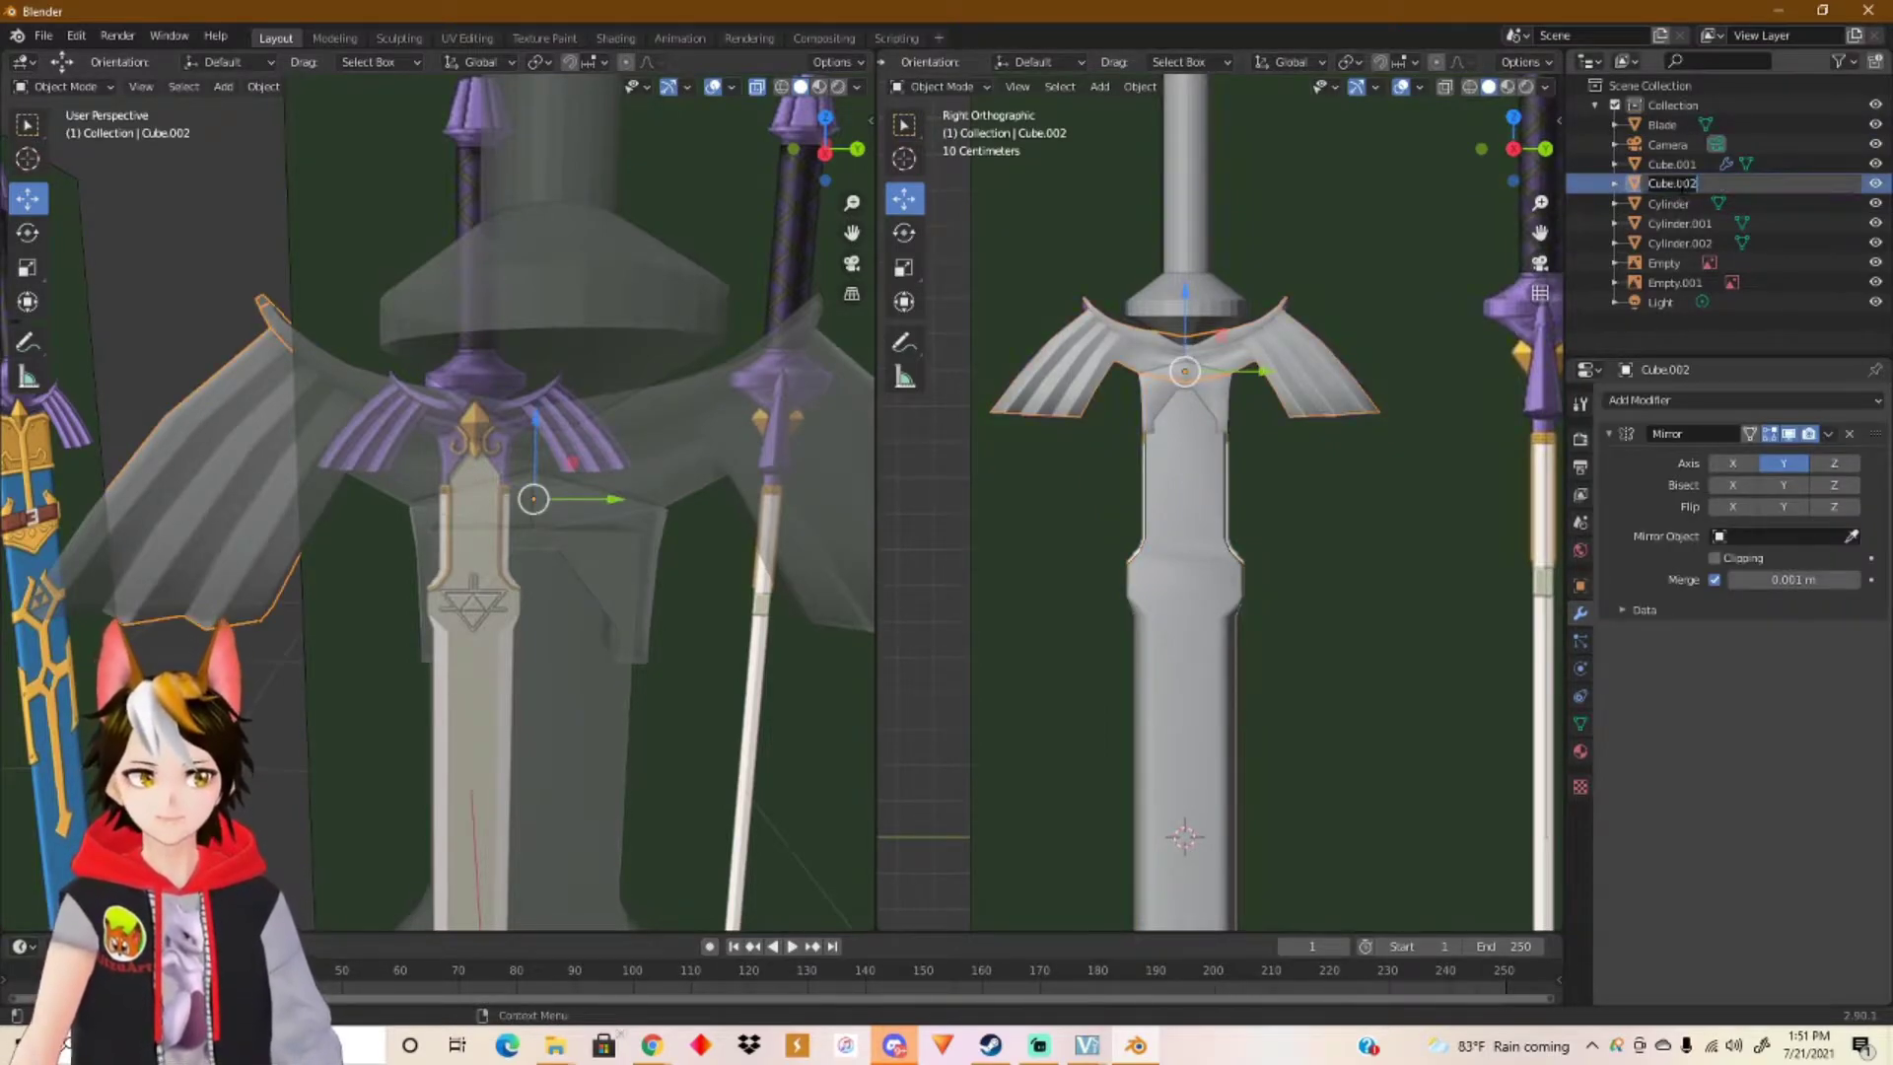
{"action": "key", "text": "BackSpace"}
{"action": "type", "text": "Guards"}
{"action": "key", "text": "Return"}
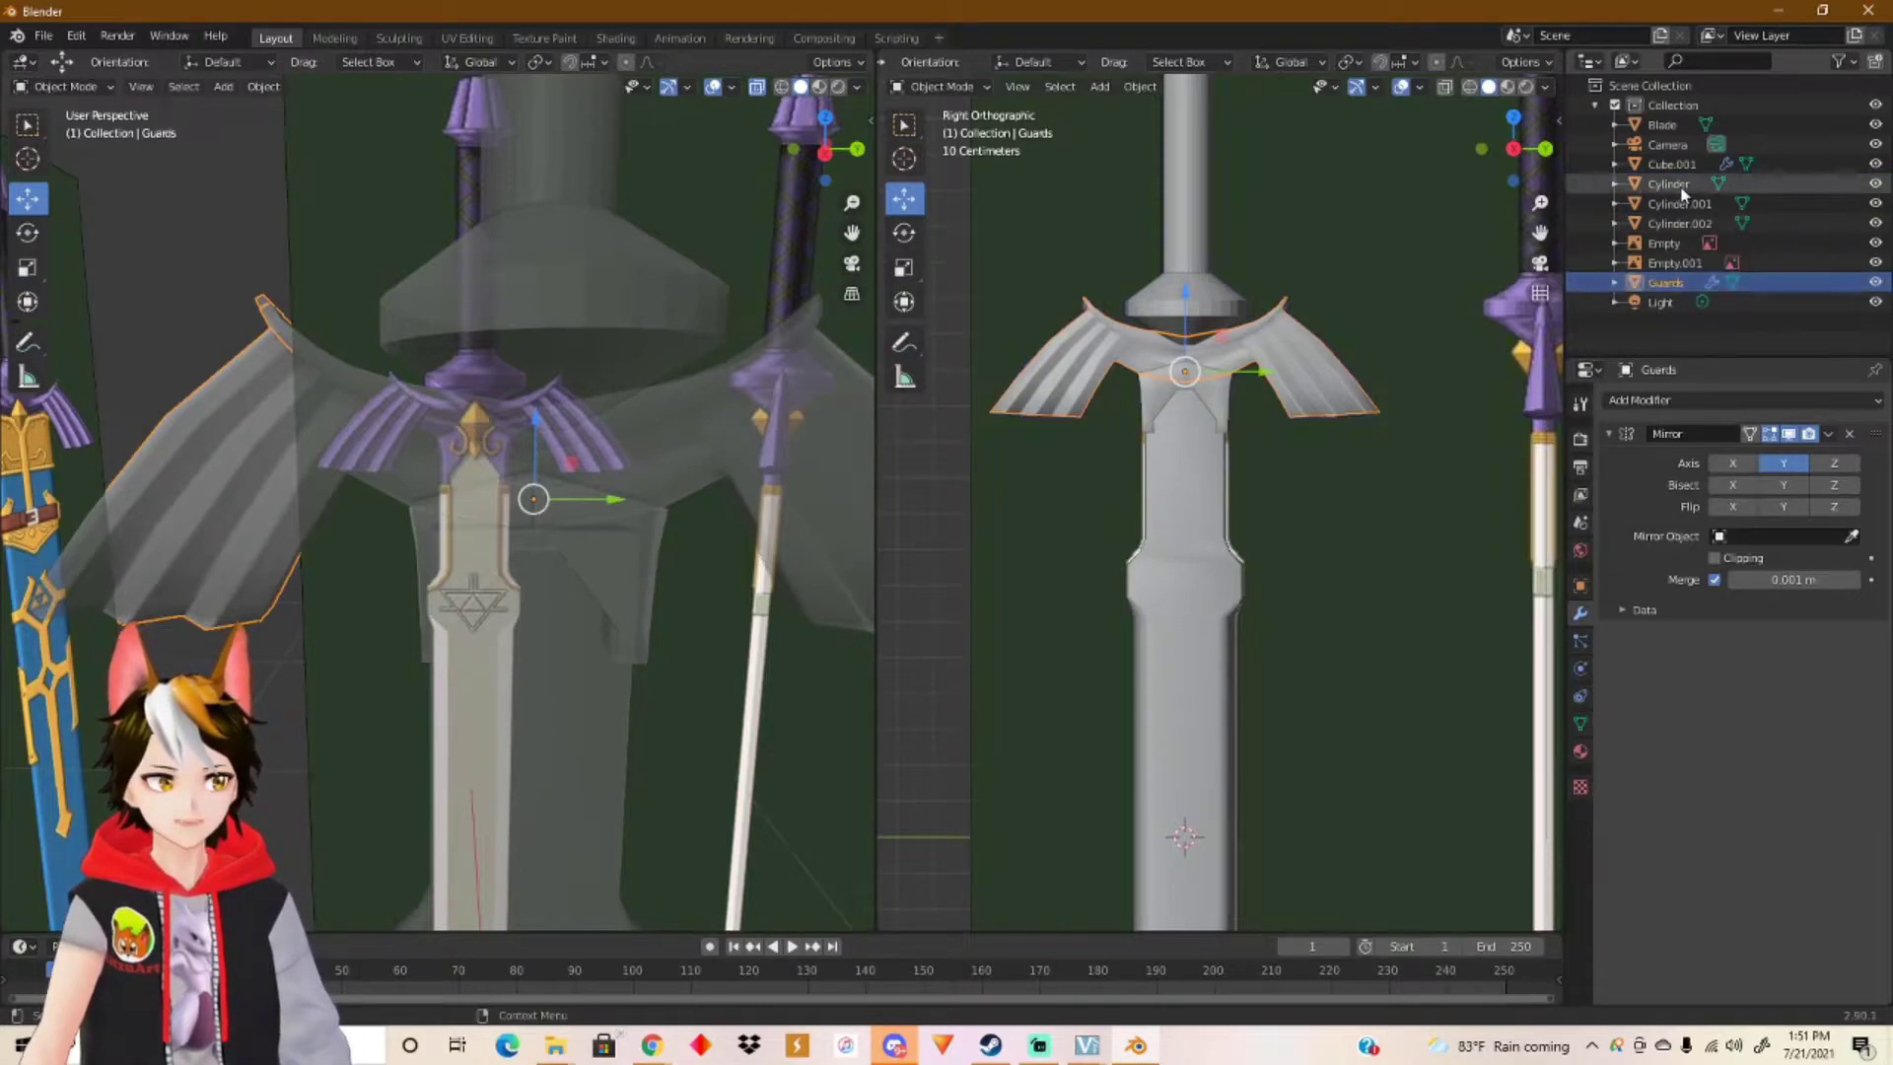
Step: Rename the mirrored piece between the wings and the blade as Bottom guard
{"action": "left_click", "coordinate": [1208, 400]}
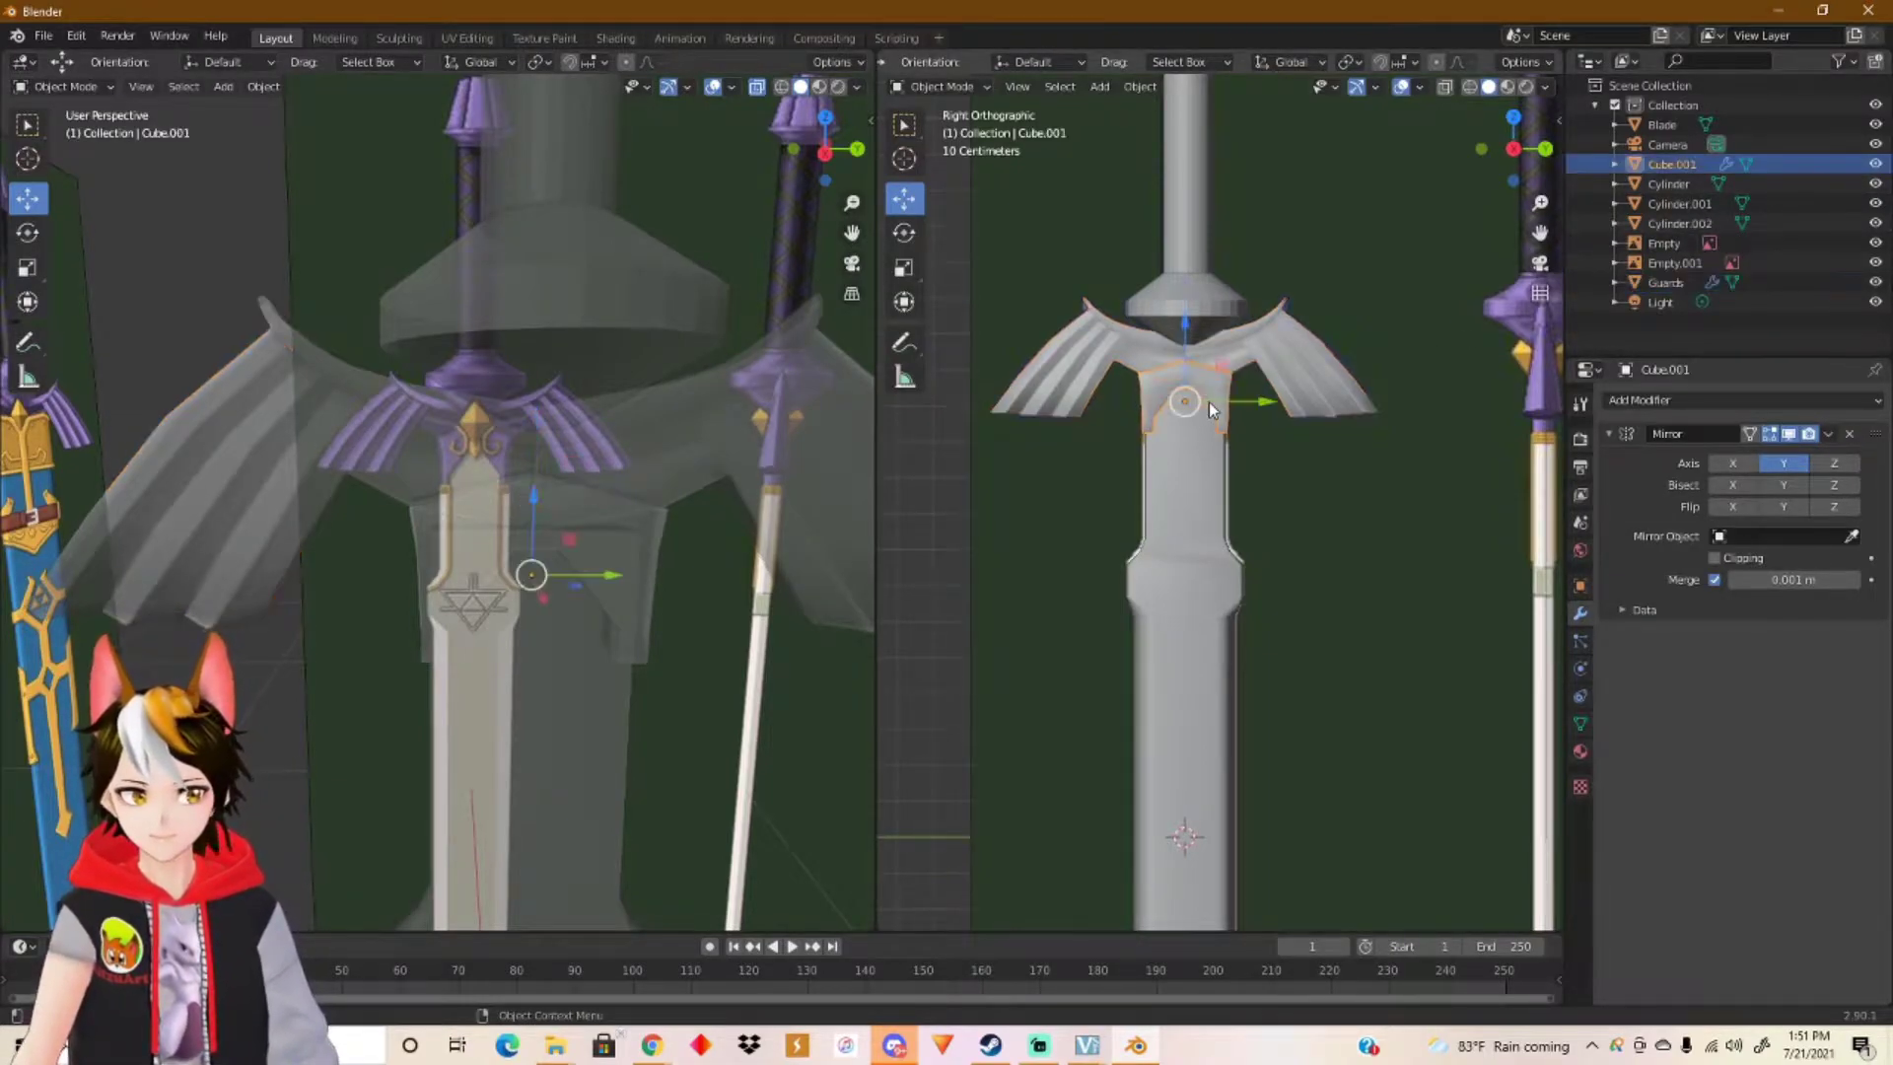
{"action": "double_click", "coordinate": [1690, 165]}
{"action": "key", "text": "BackSpace"}
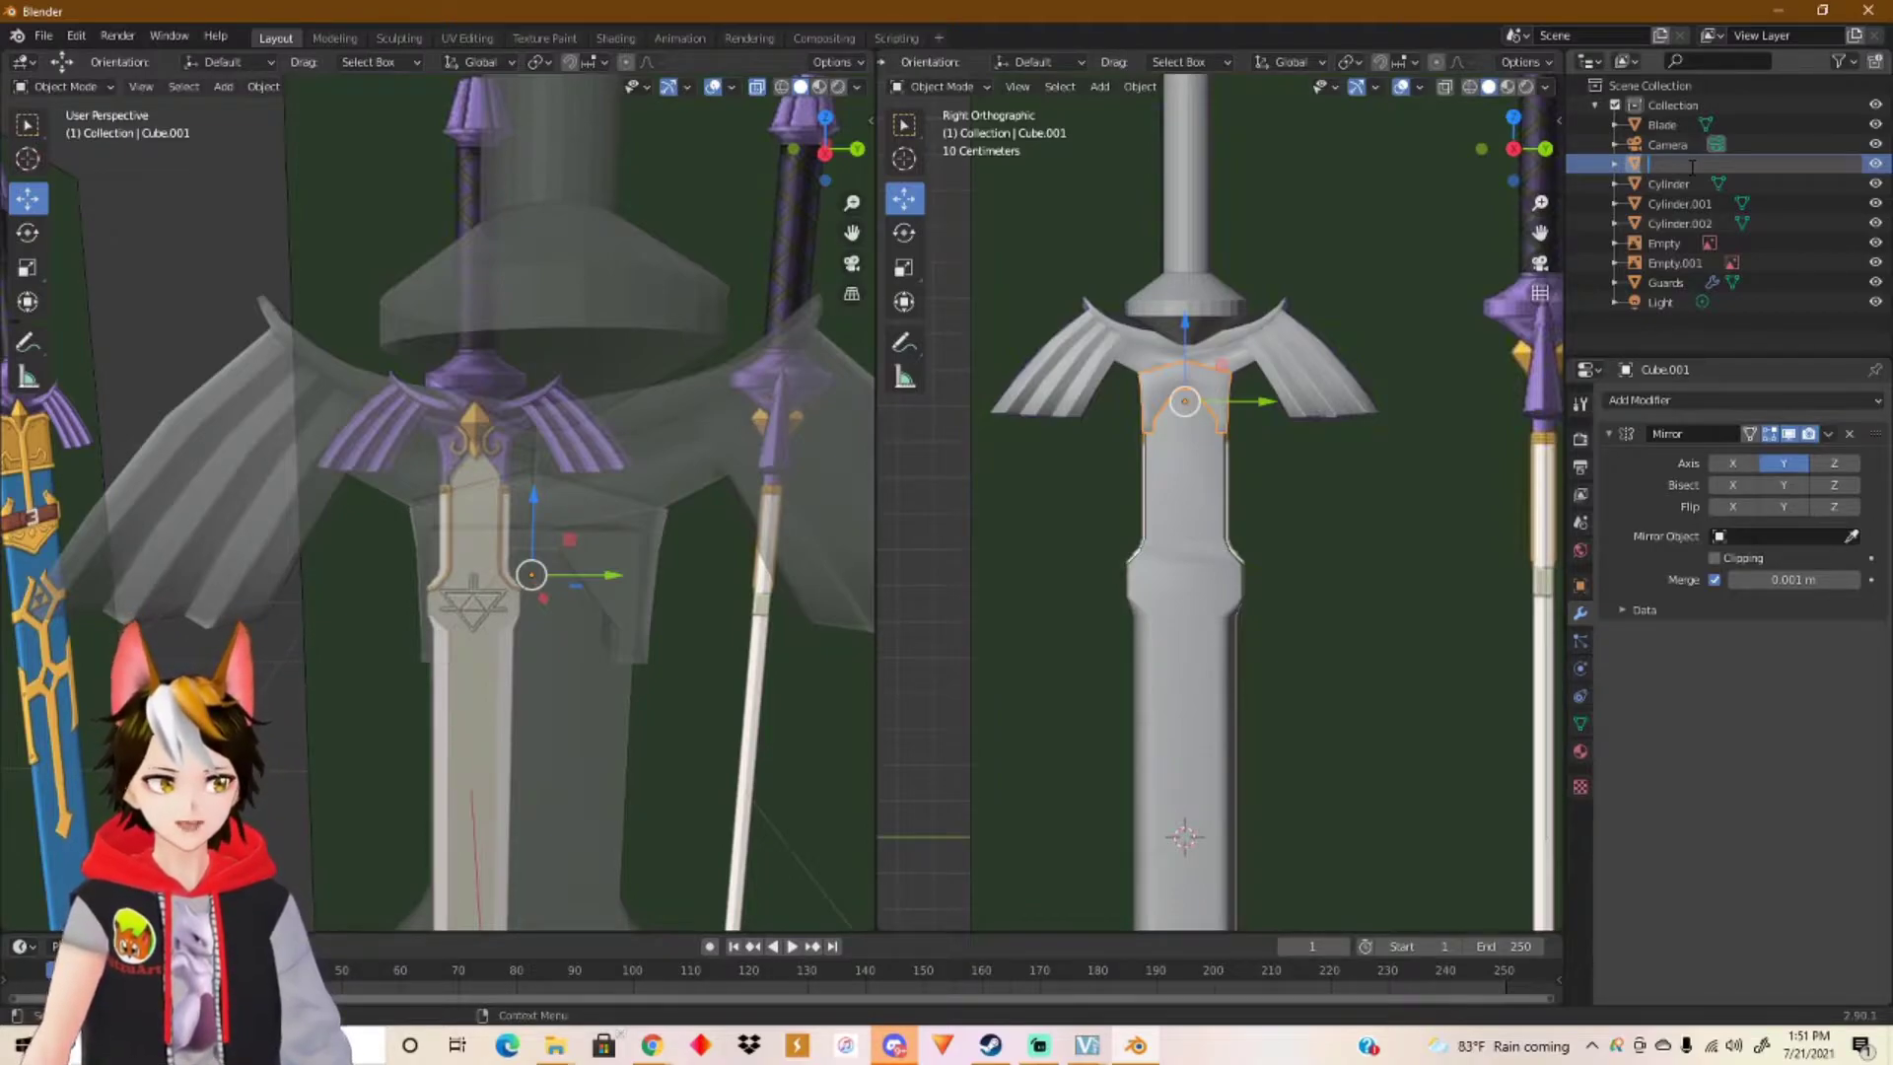
{"action": "type", "text": "Bottom guard"}
{"action": "key", "text": "Return"}
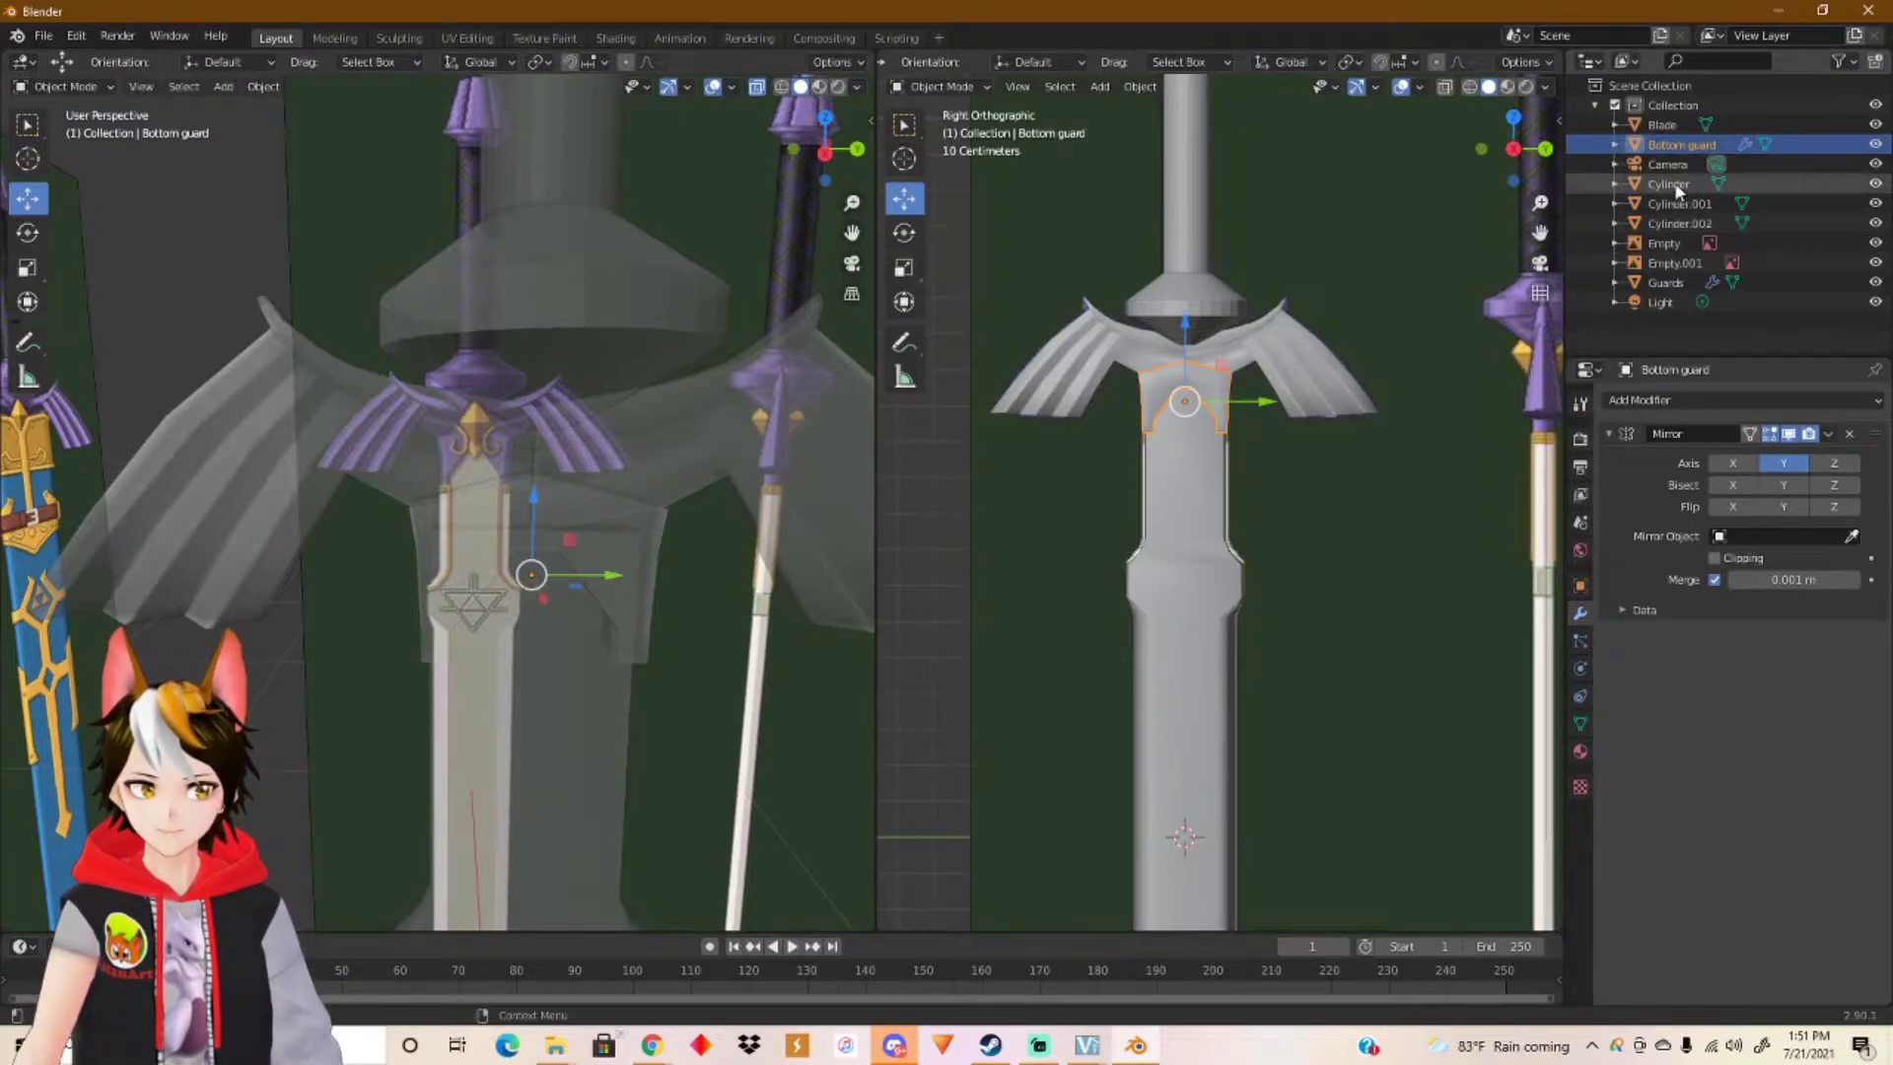
Step: Rename the Bottom guard object as Blade start
{"action": "double_click", "coordinate": [1681, 144]}
{"action": "key", "text": "BackSpace"}
{"action": "type", "text": "S"}
{"action": "key", "text": "BackSpace"}
{"action": "type", "text": "Blade"}
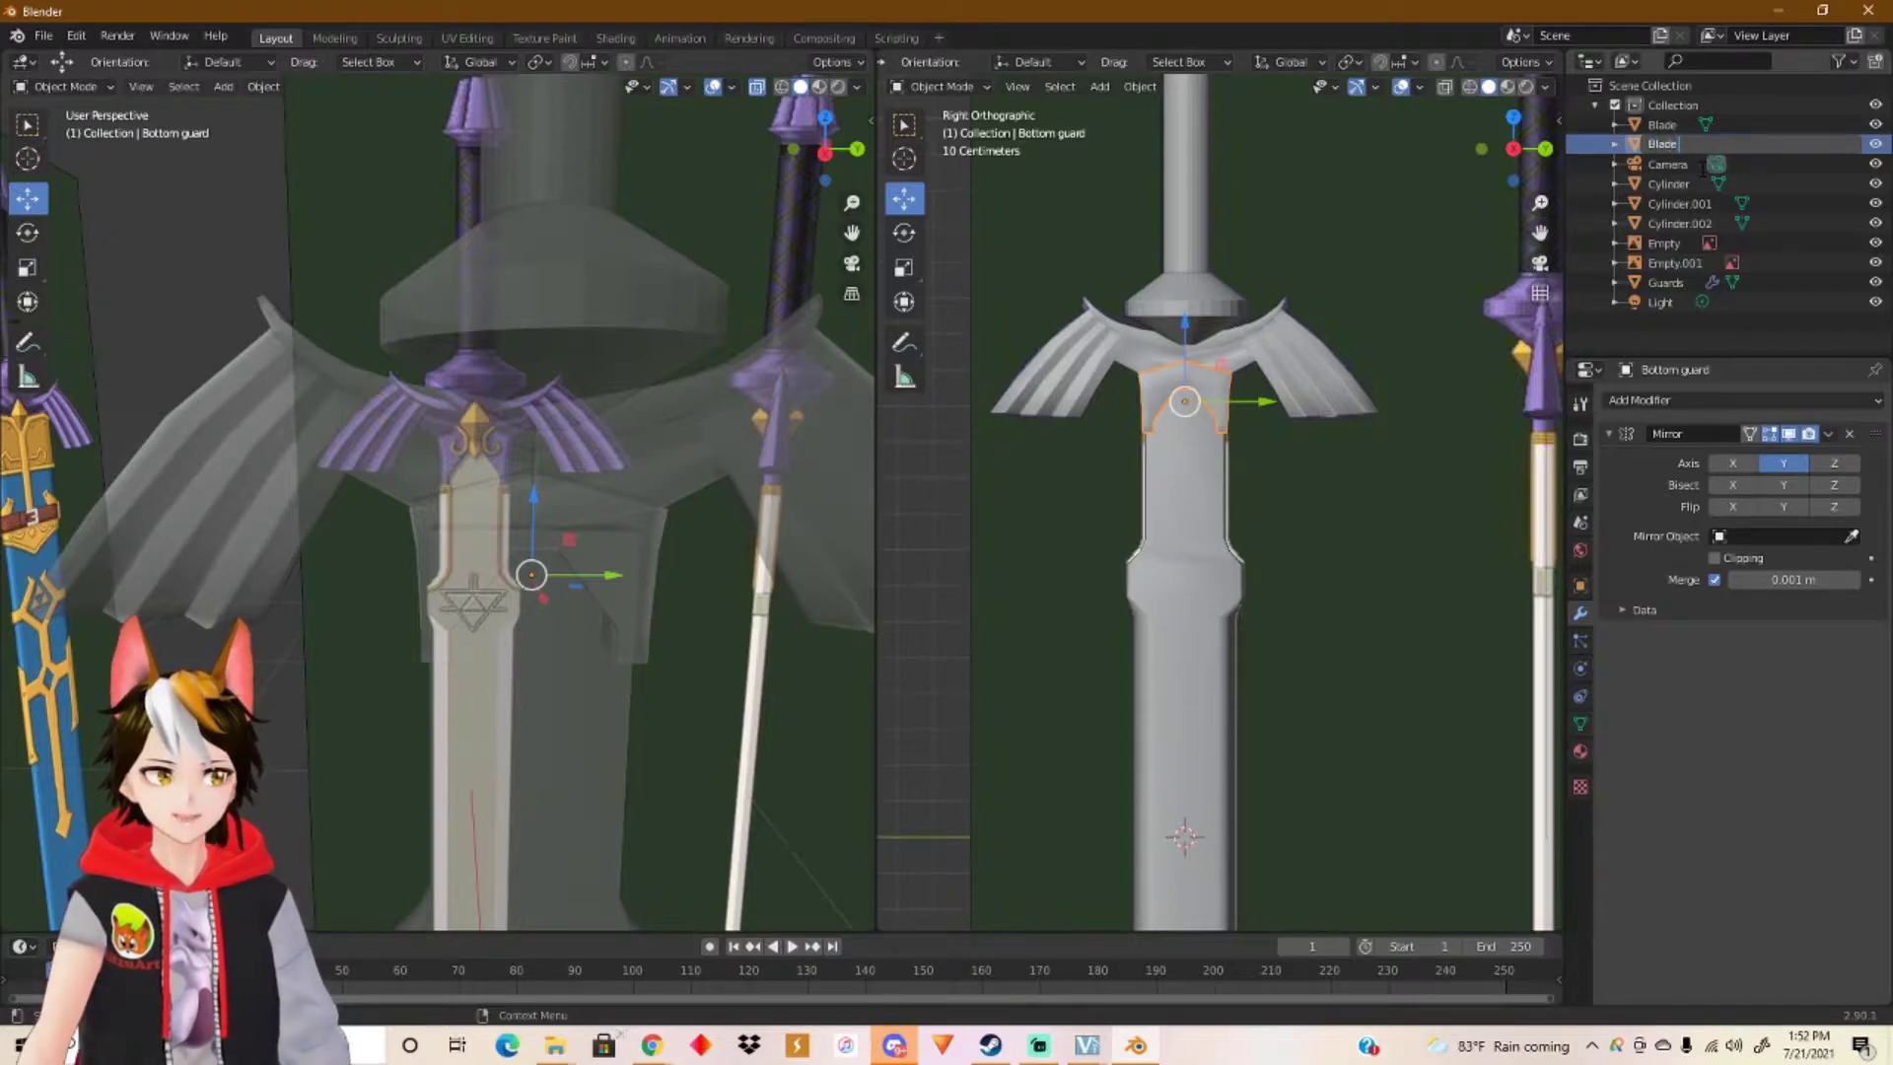
{"action": "type", "text": " start"}
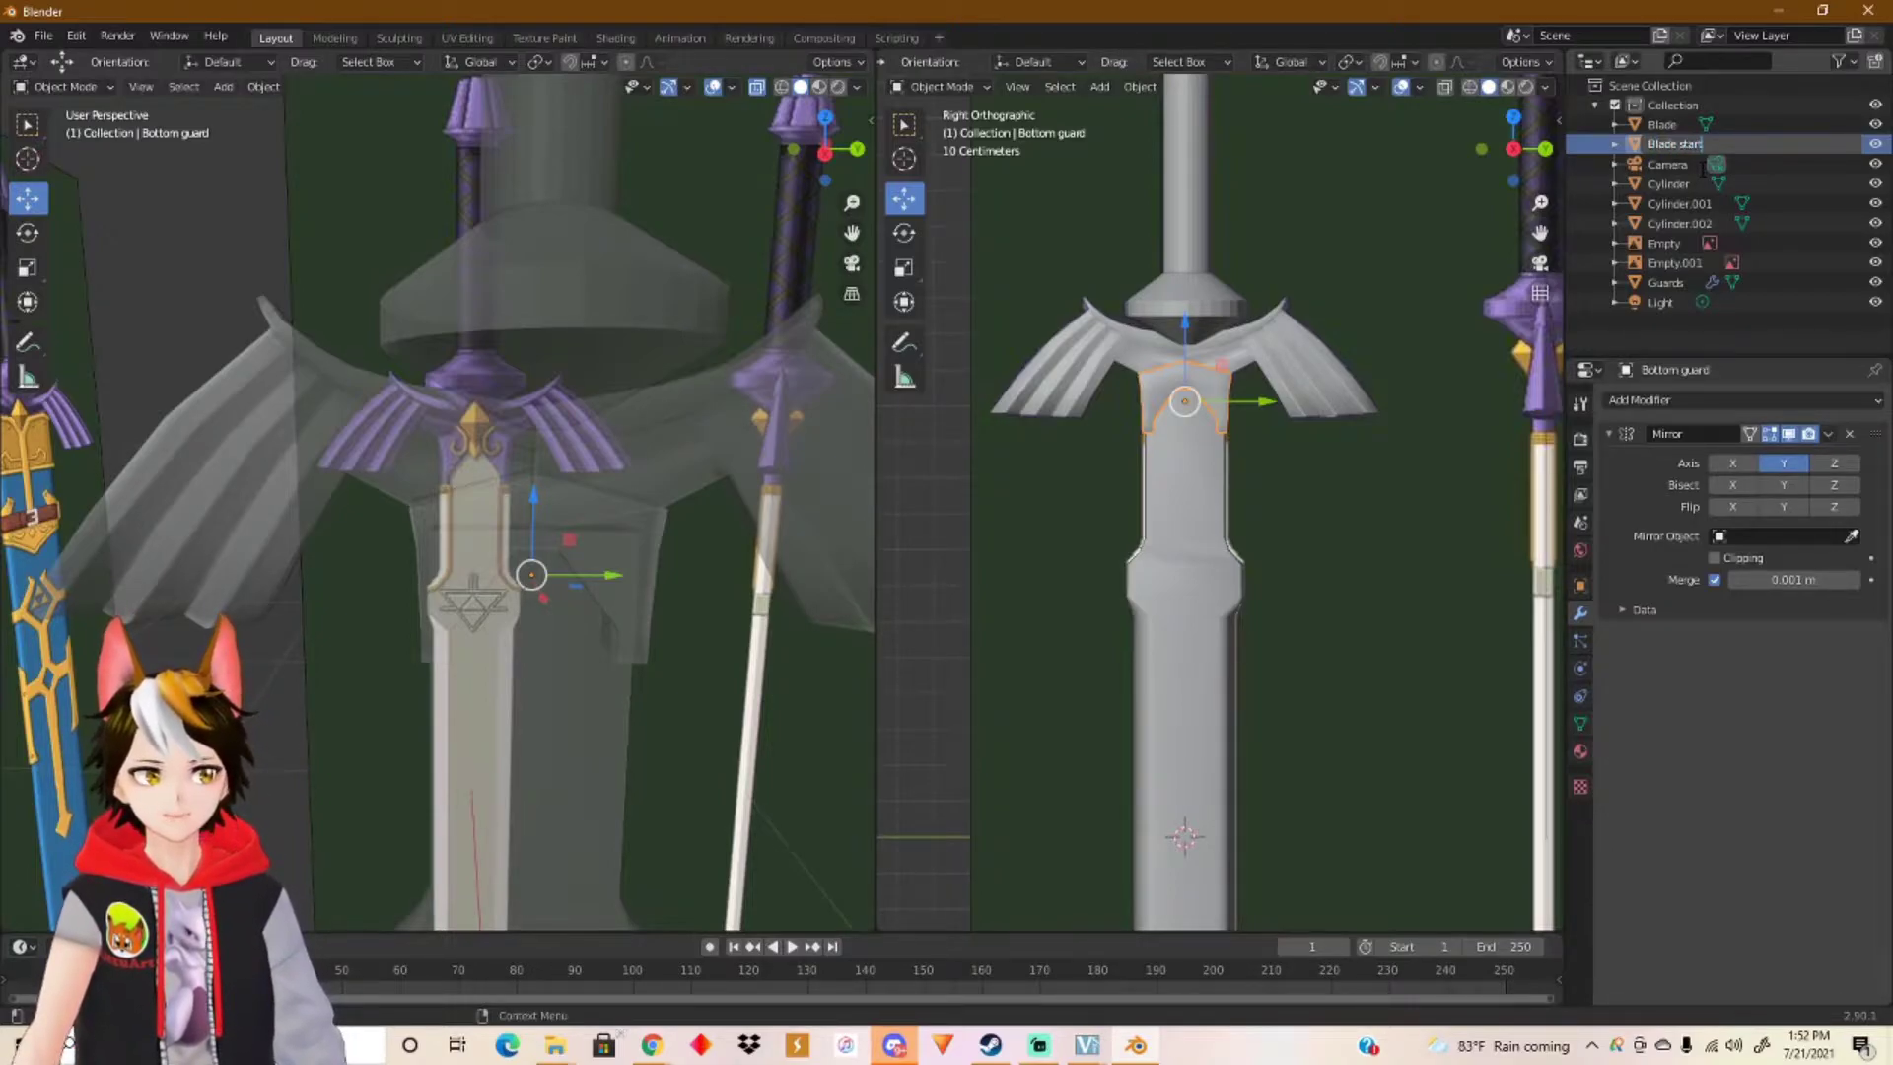
{"action": "key", "text": "Return"}
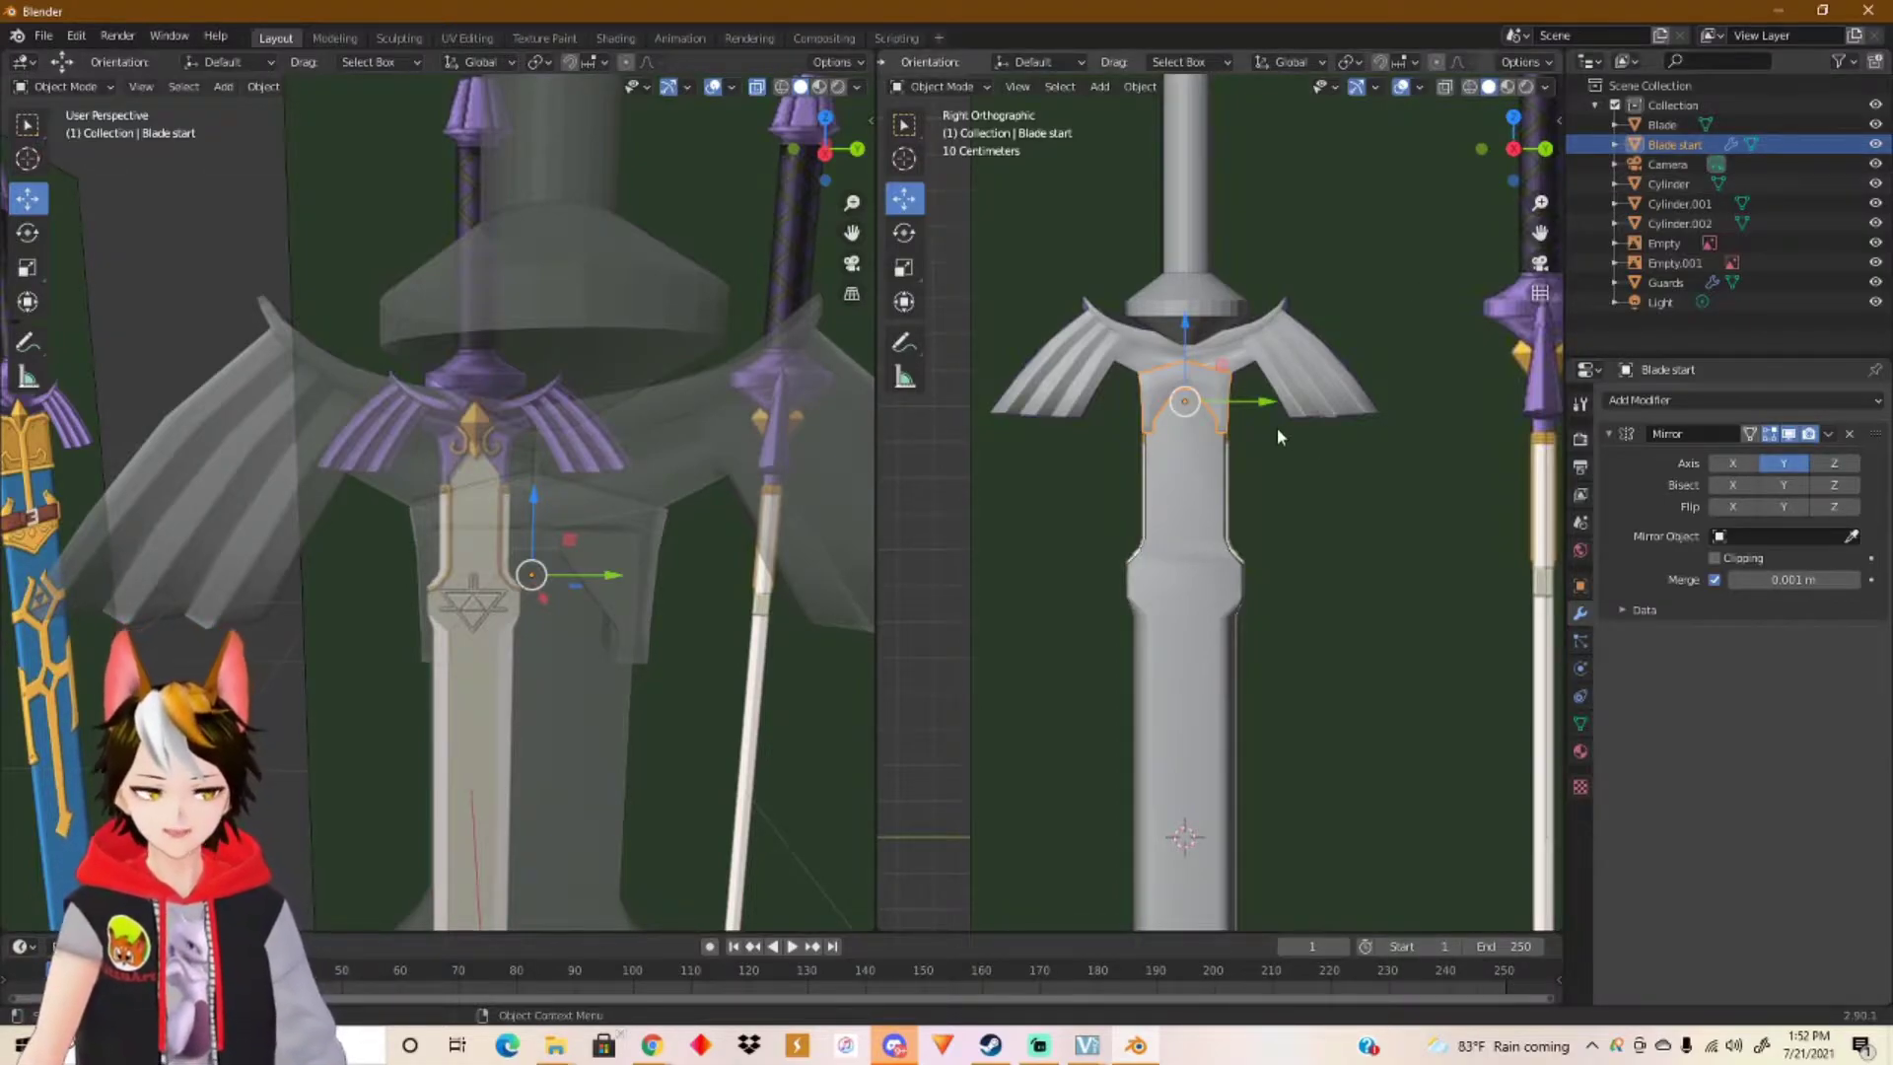
Step: Rename the collar object between the grip and the wings as Center
{"action": "left_click", "coordinate": [1226, 324]}
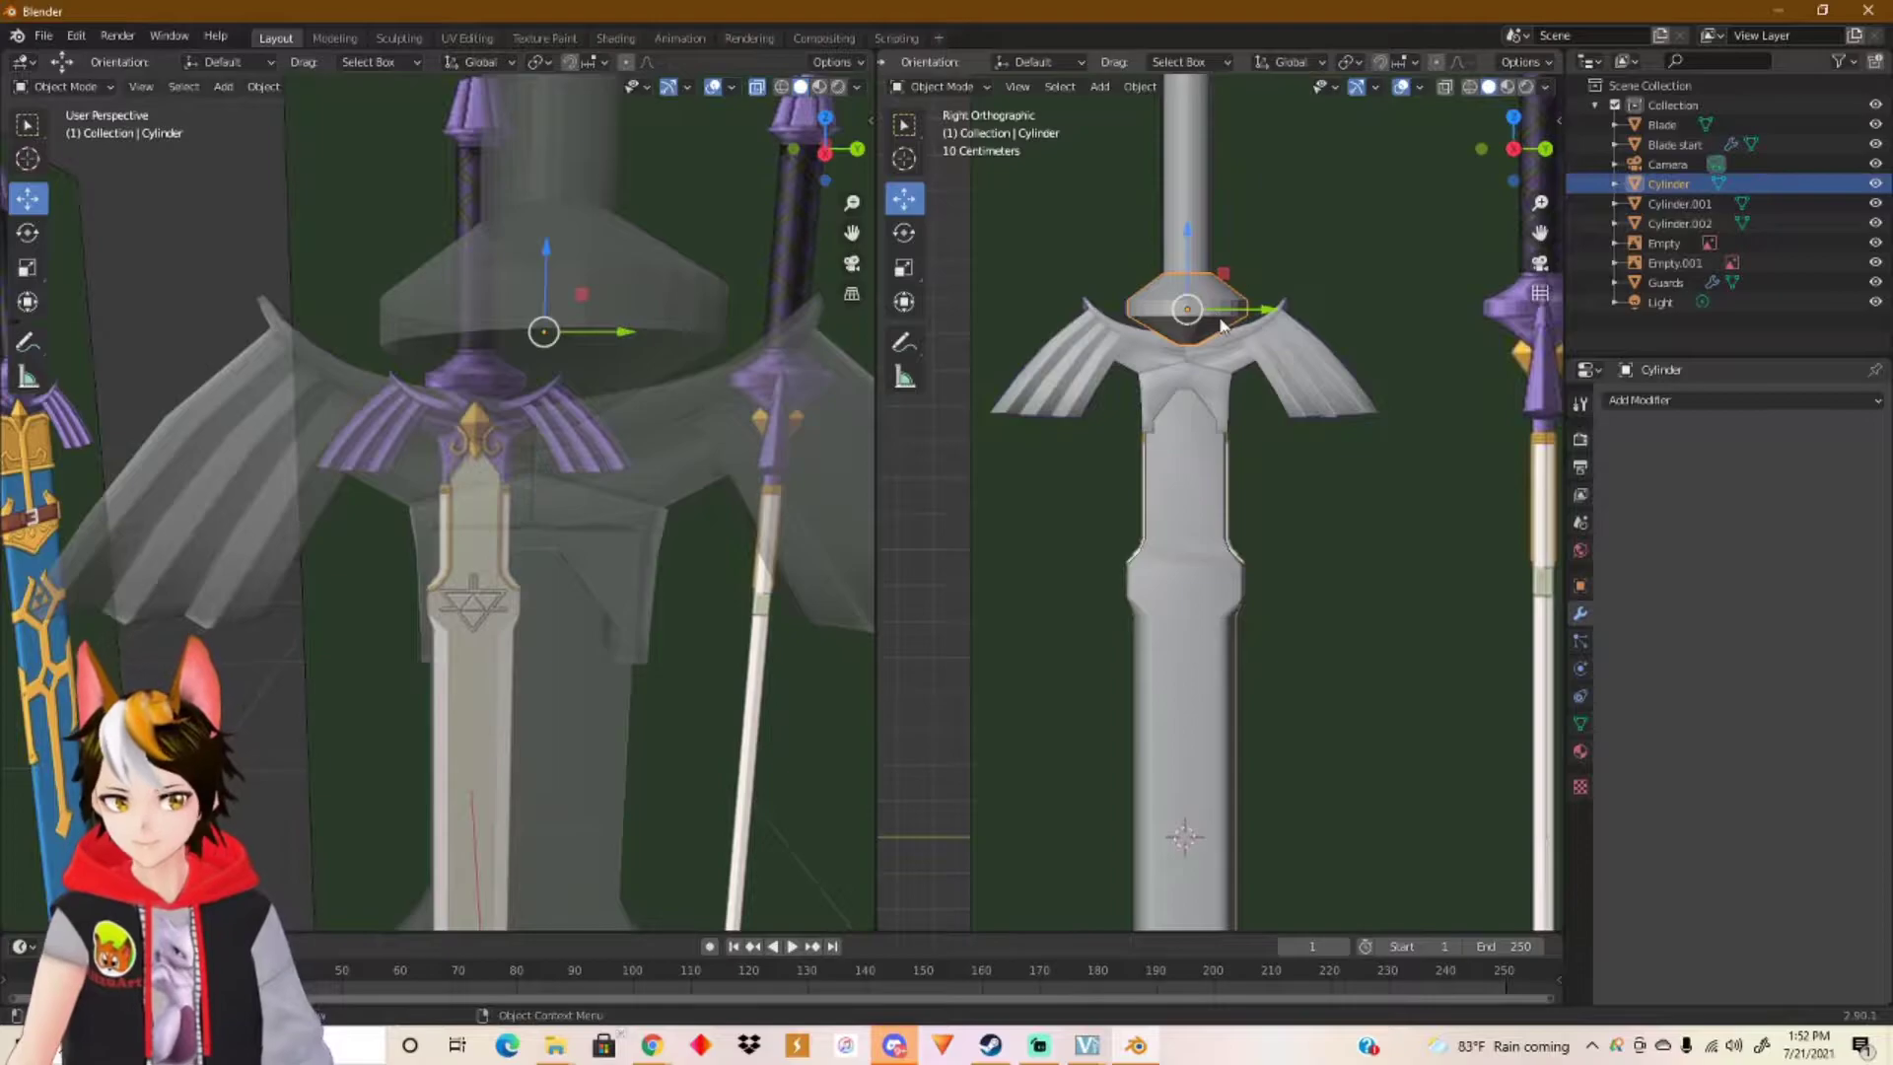
{"action": "double_click", "coordinate": [1683, 185]}
{"action": "key", "text": "BackSpace"}
{"action": "type", "text": "Center"}
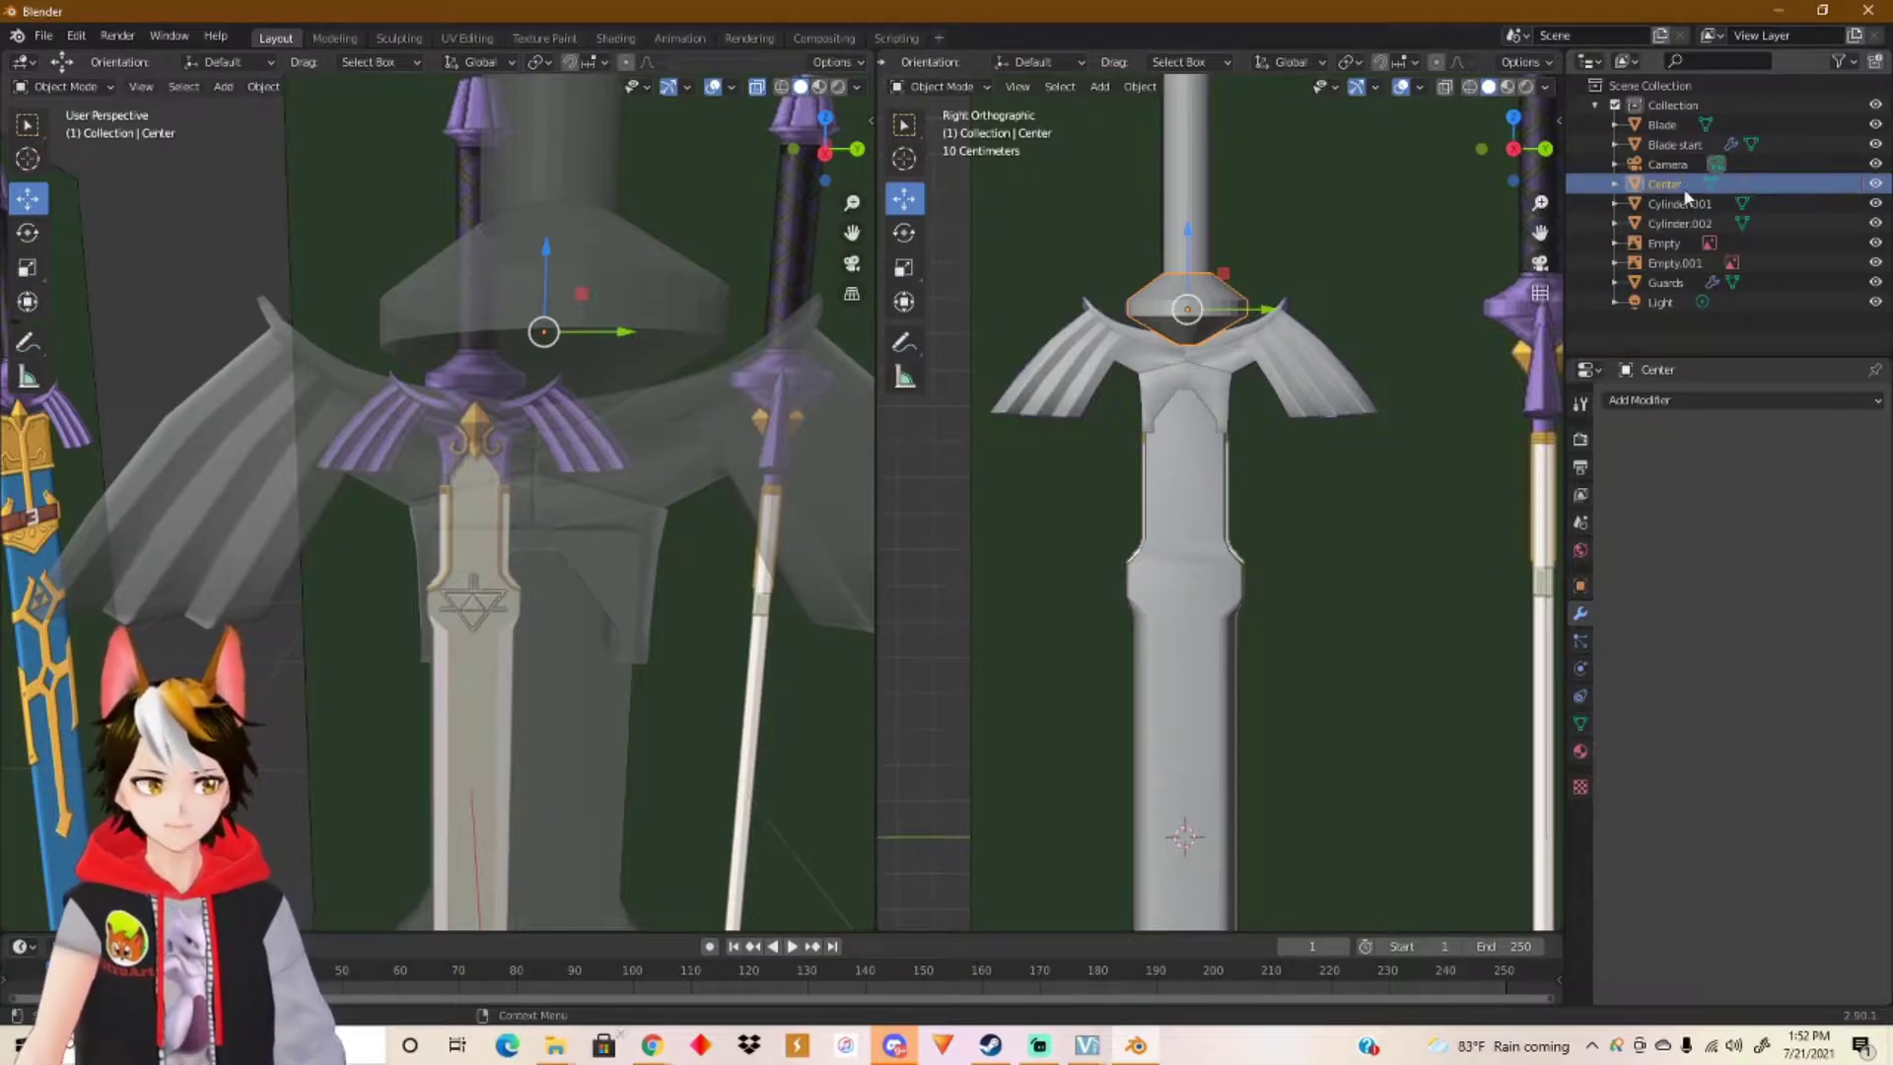
{"action": "key", "text": "Return"}
Step: Rename the cylindrical grip object as Handle
{"action": "left_click", "coordinate": [1190, 163]}
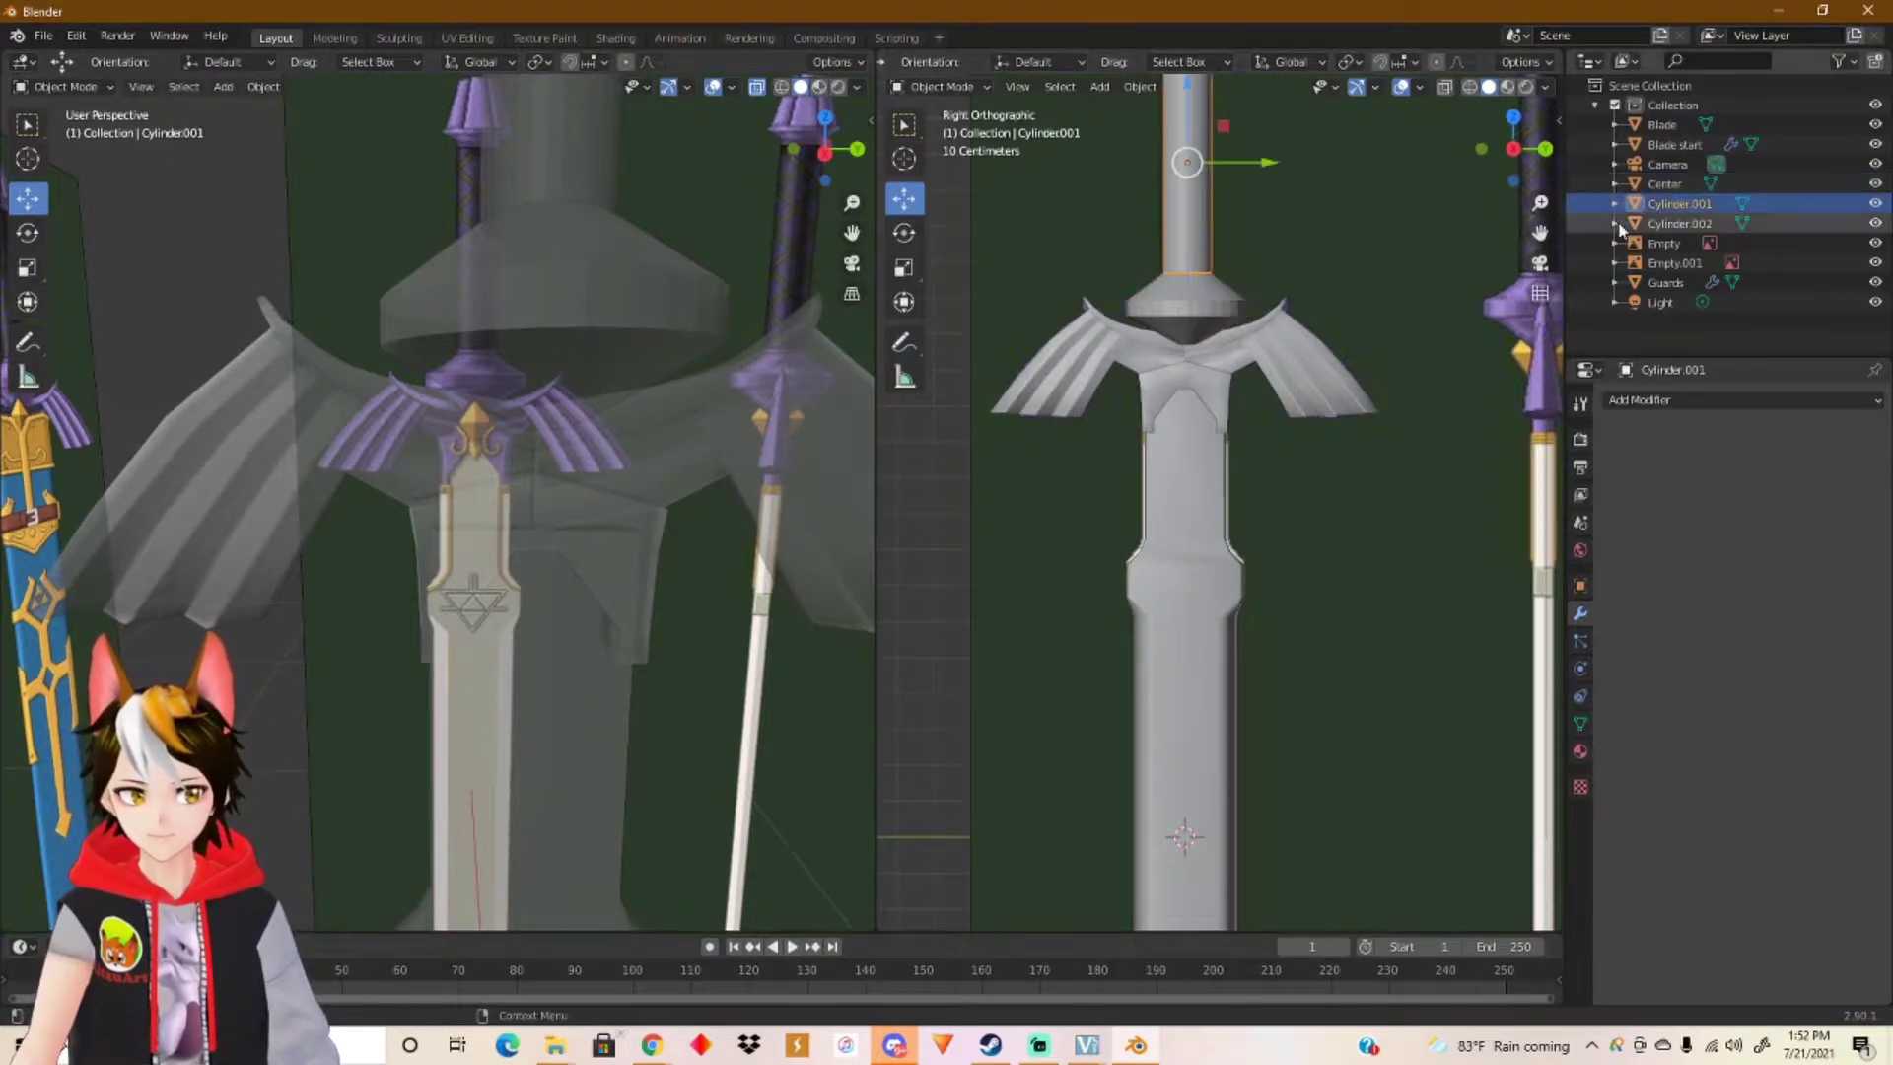
{"action": "double_click", "coordinate": [1698, 204]}
{"action": "type", "text": "Handle"}
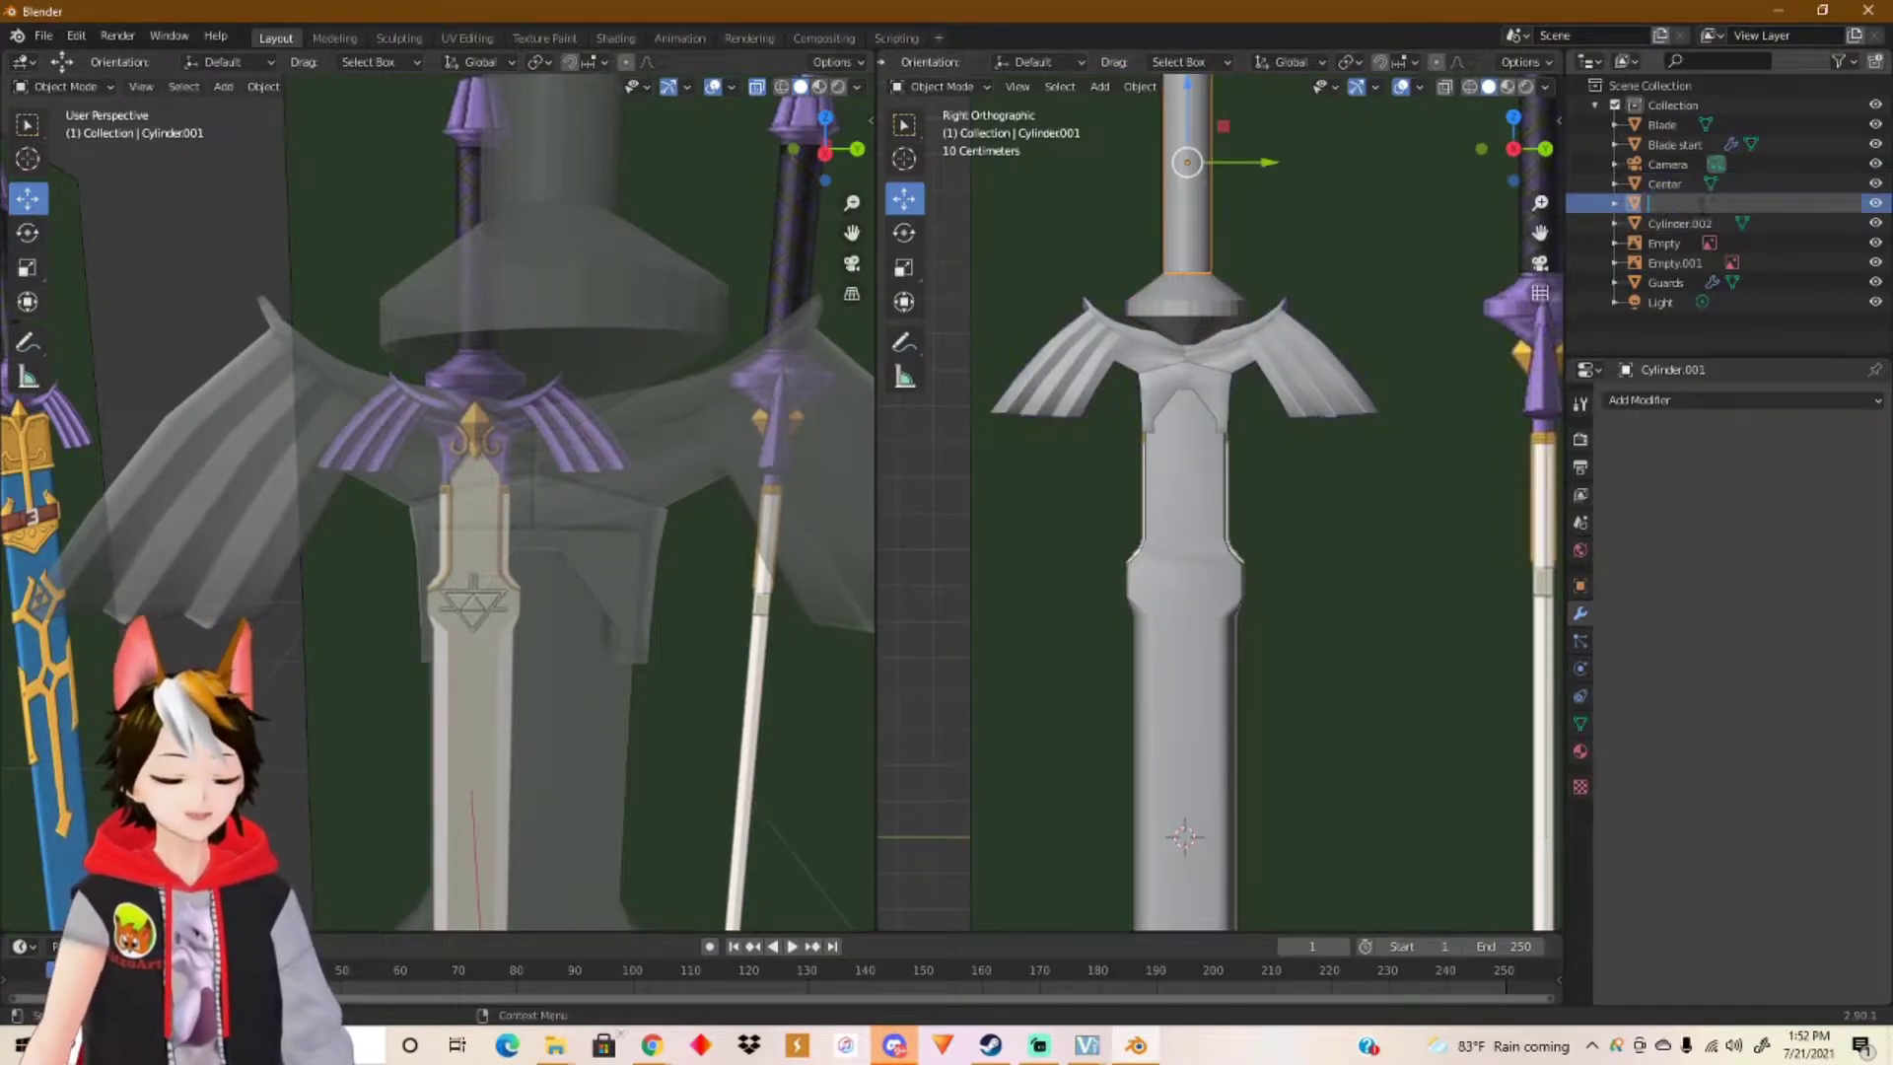
{"action": "key", "text": "Return"}
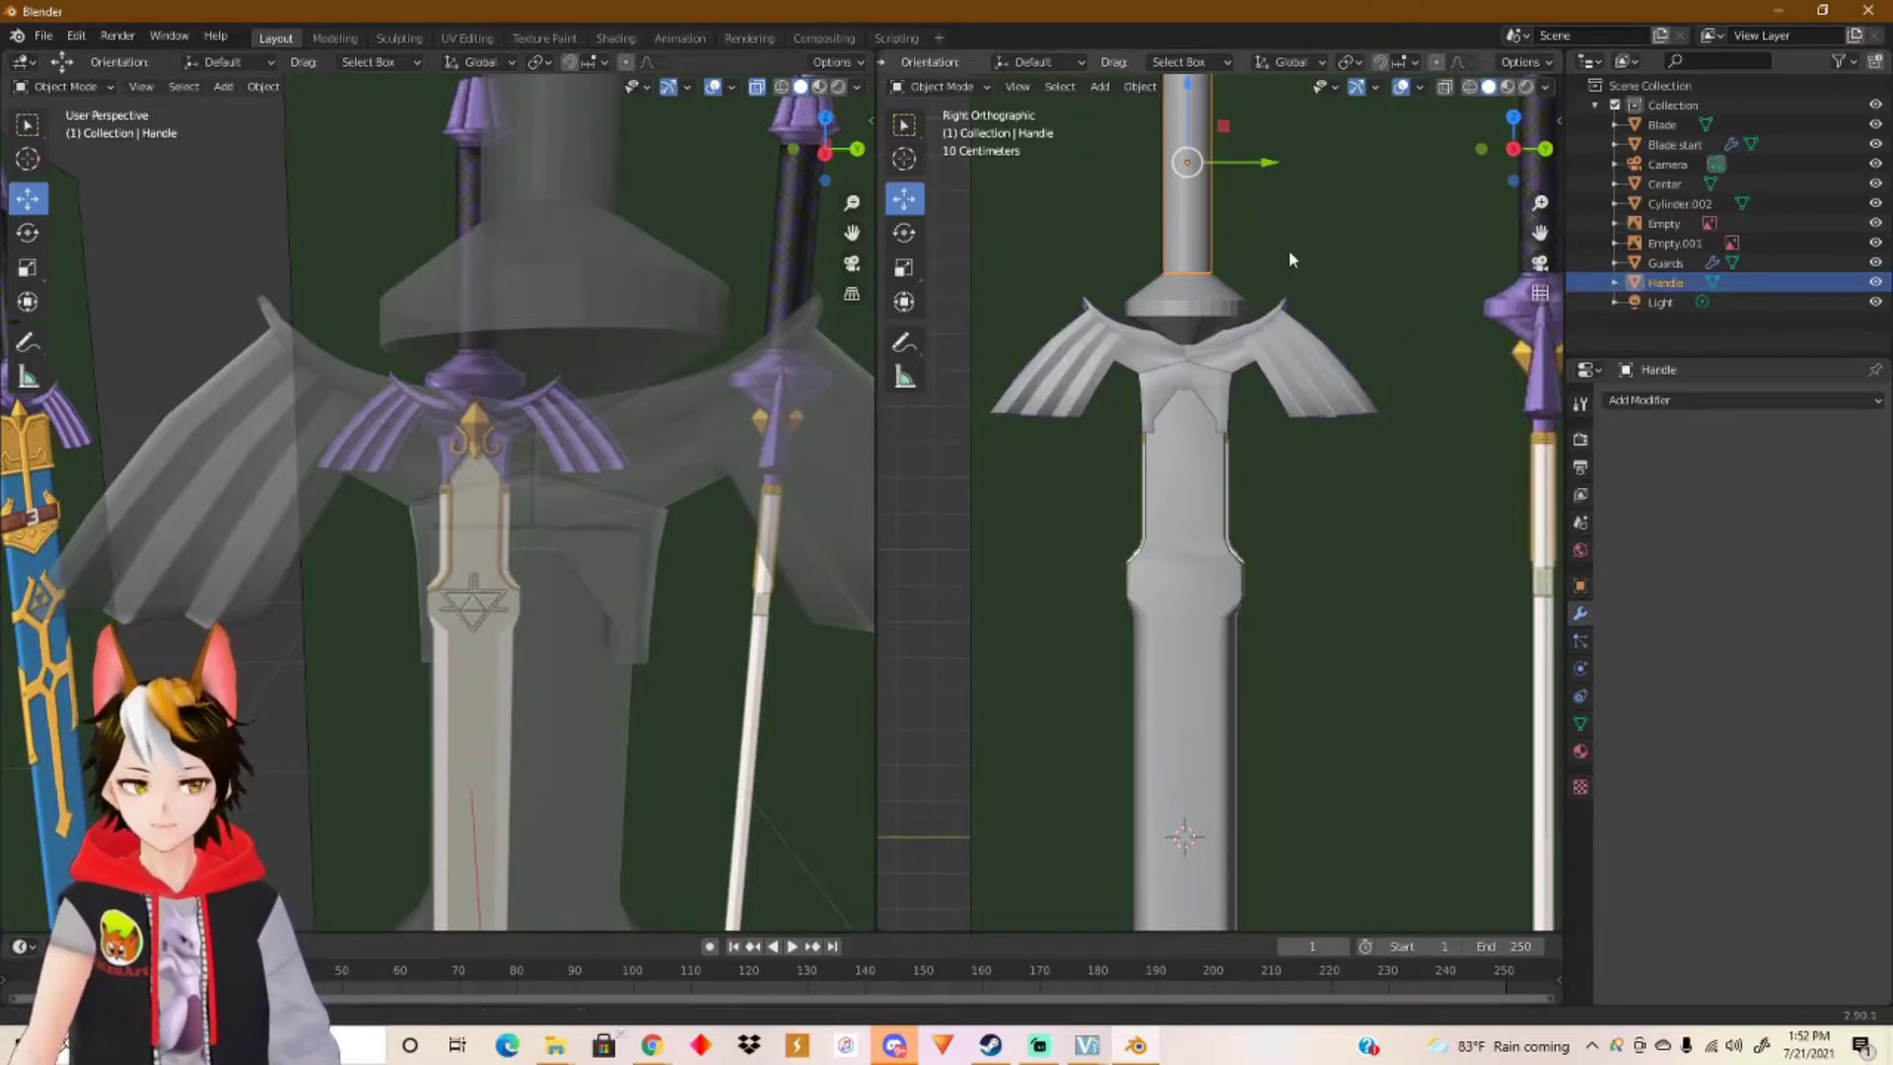
Step: Rename the pommel piece at the top end of the grip as Hilt
{"action": "middle_click_drag", "start_coordinate": [1294, 281], "coordinate": [1345, 450], "text": "shift"}
{"action": "left_click", "coordinate": [1262, 256]}
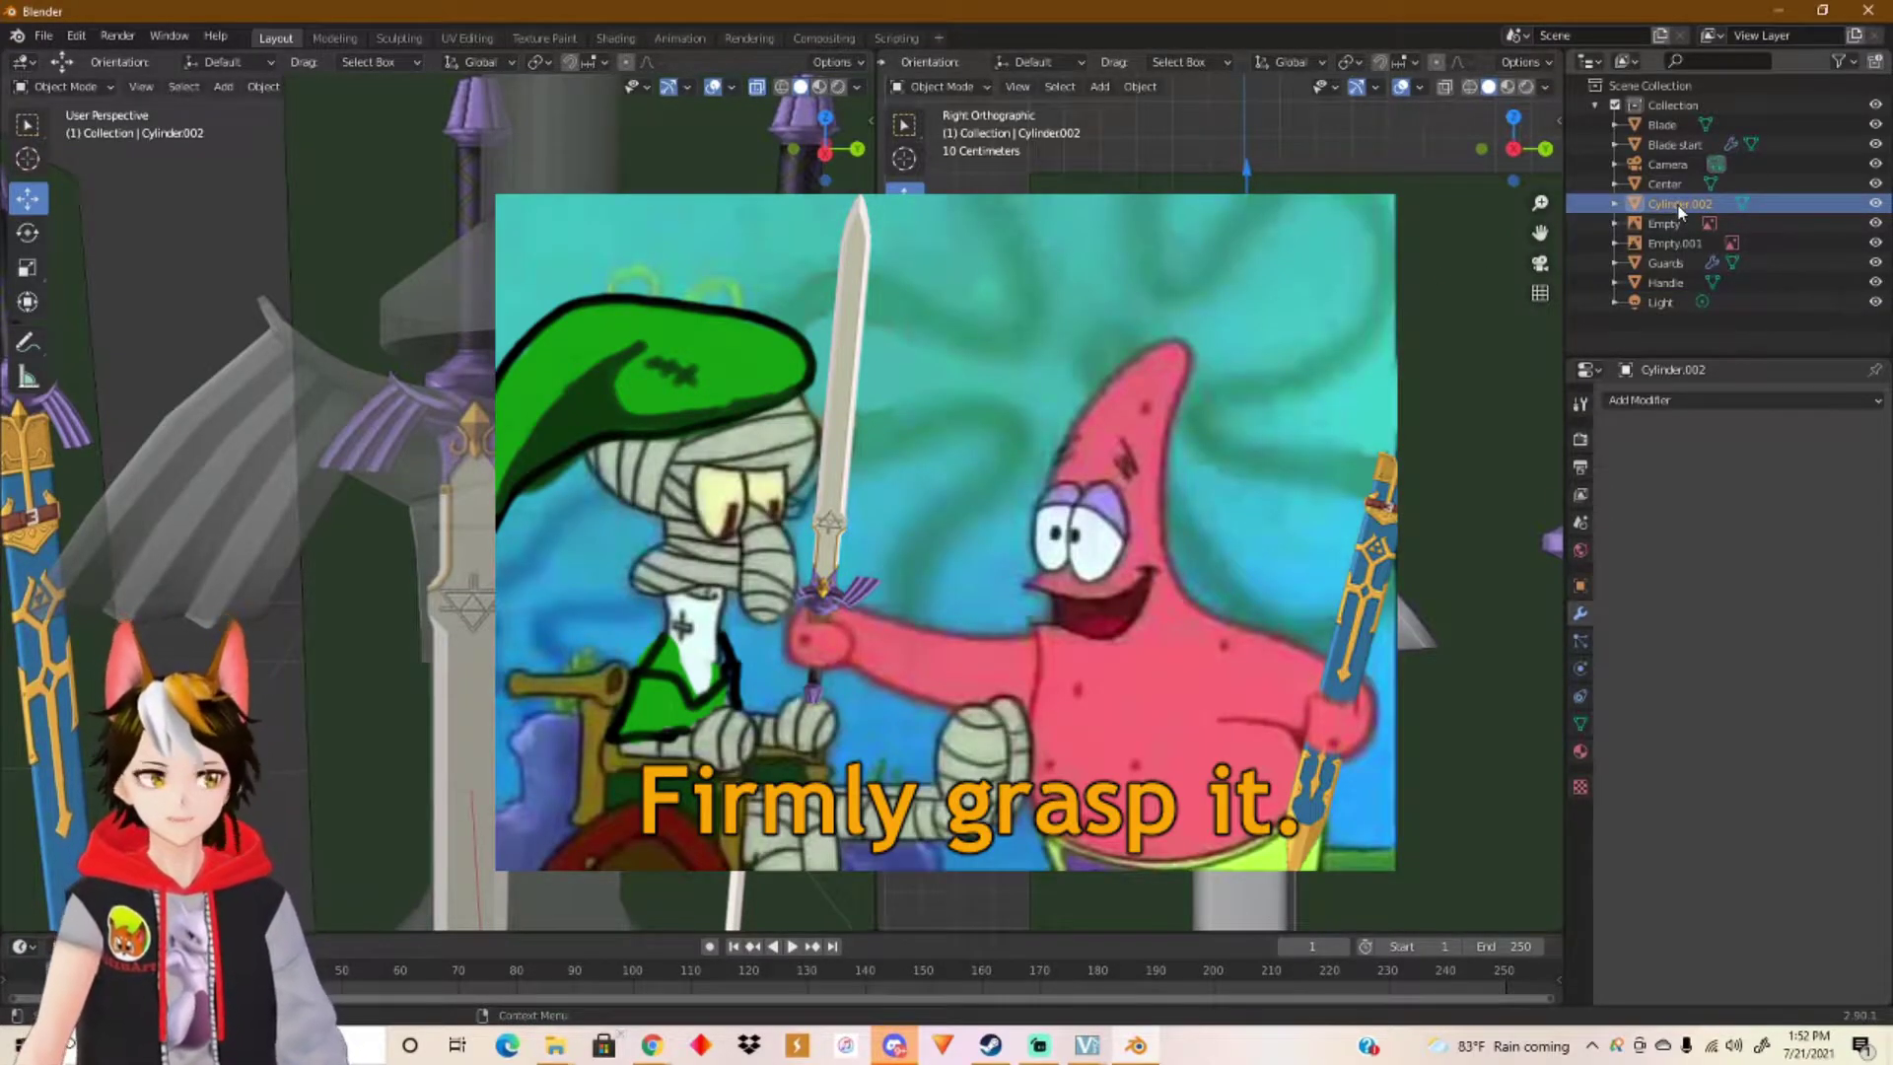
{"action": "double_click", "coordinate": [1681, 204]}
{"action": "key", "text": "BackSpace"}
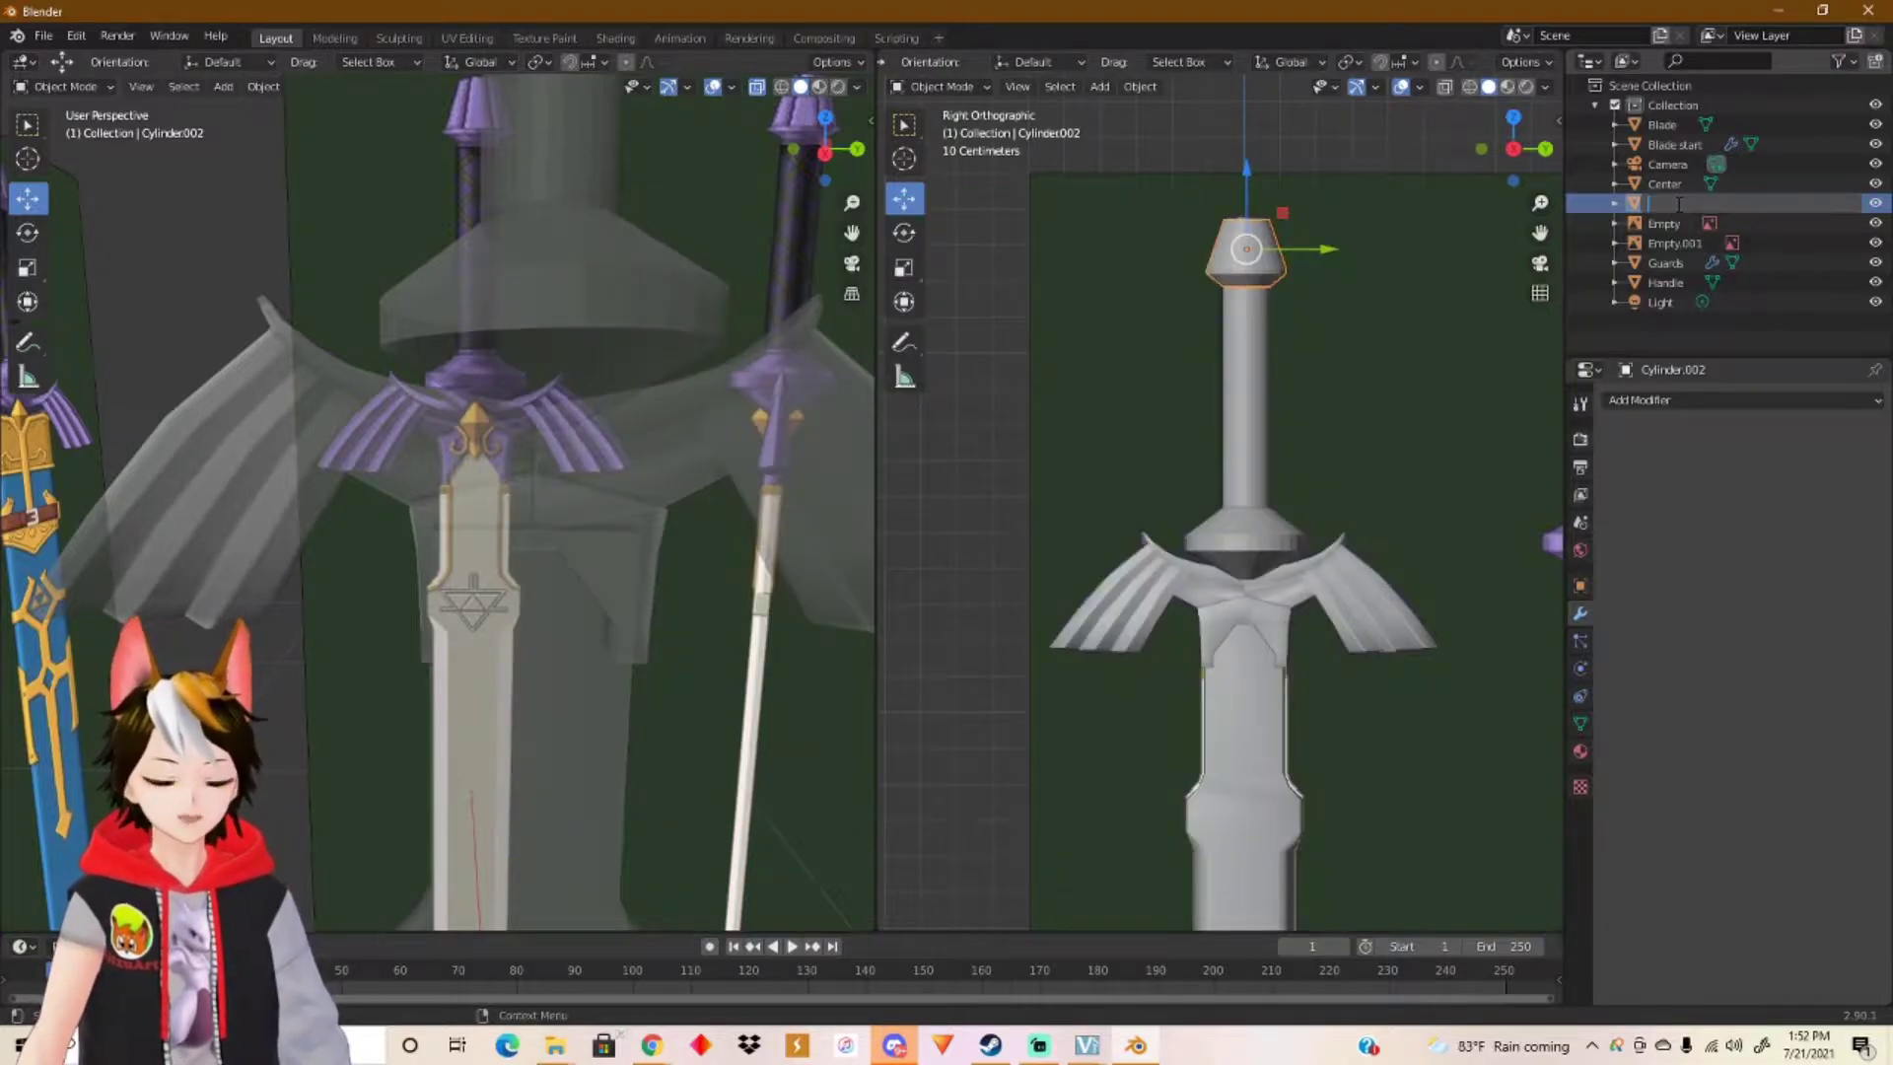
{"action": "type", "text": "Hilt"}
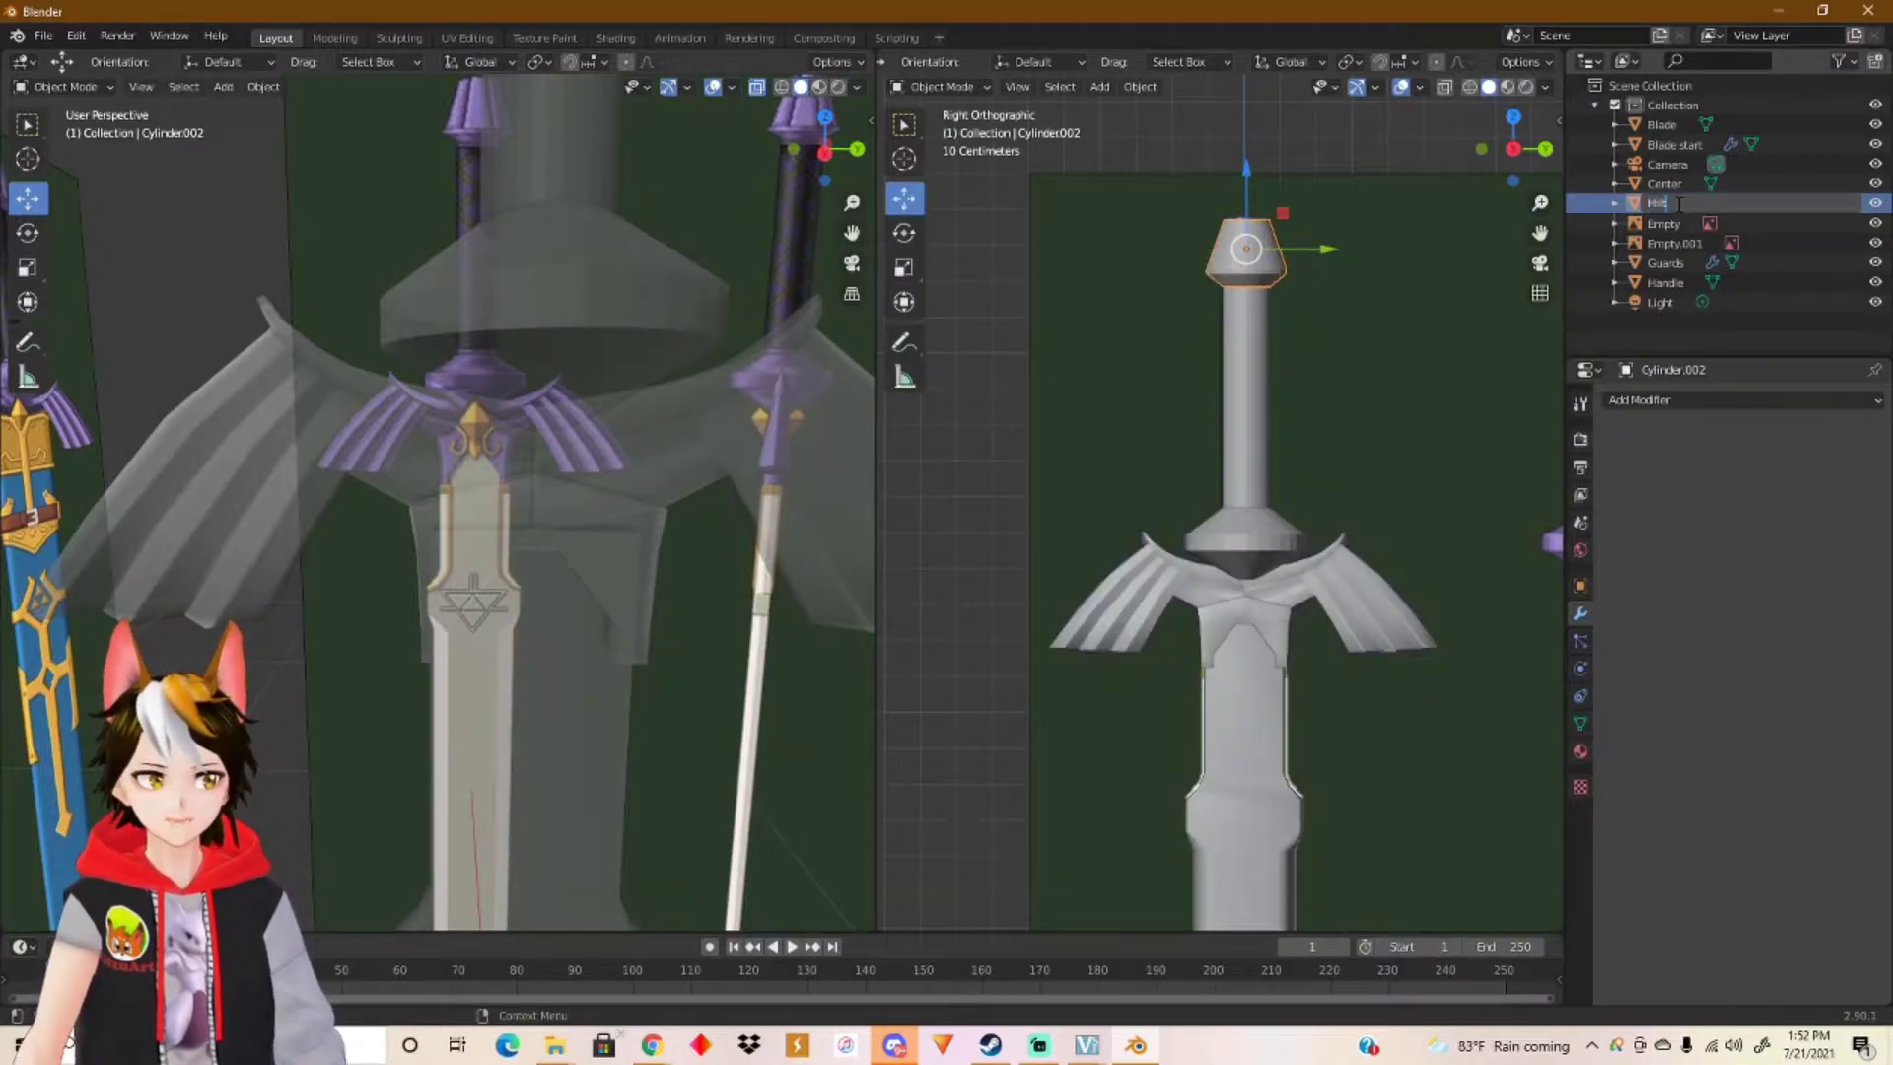
{"action": "key", "text": "Return"}
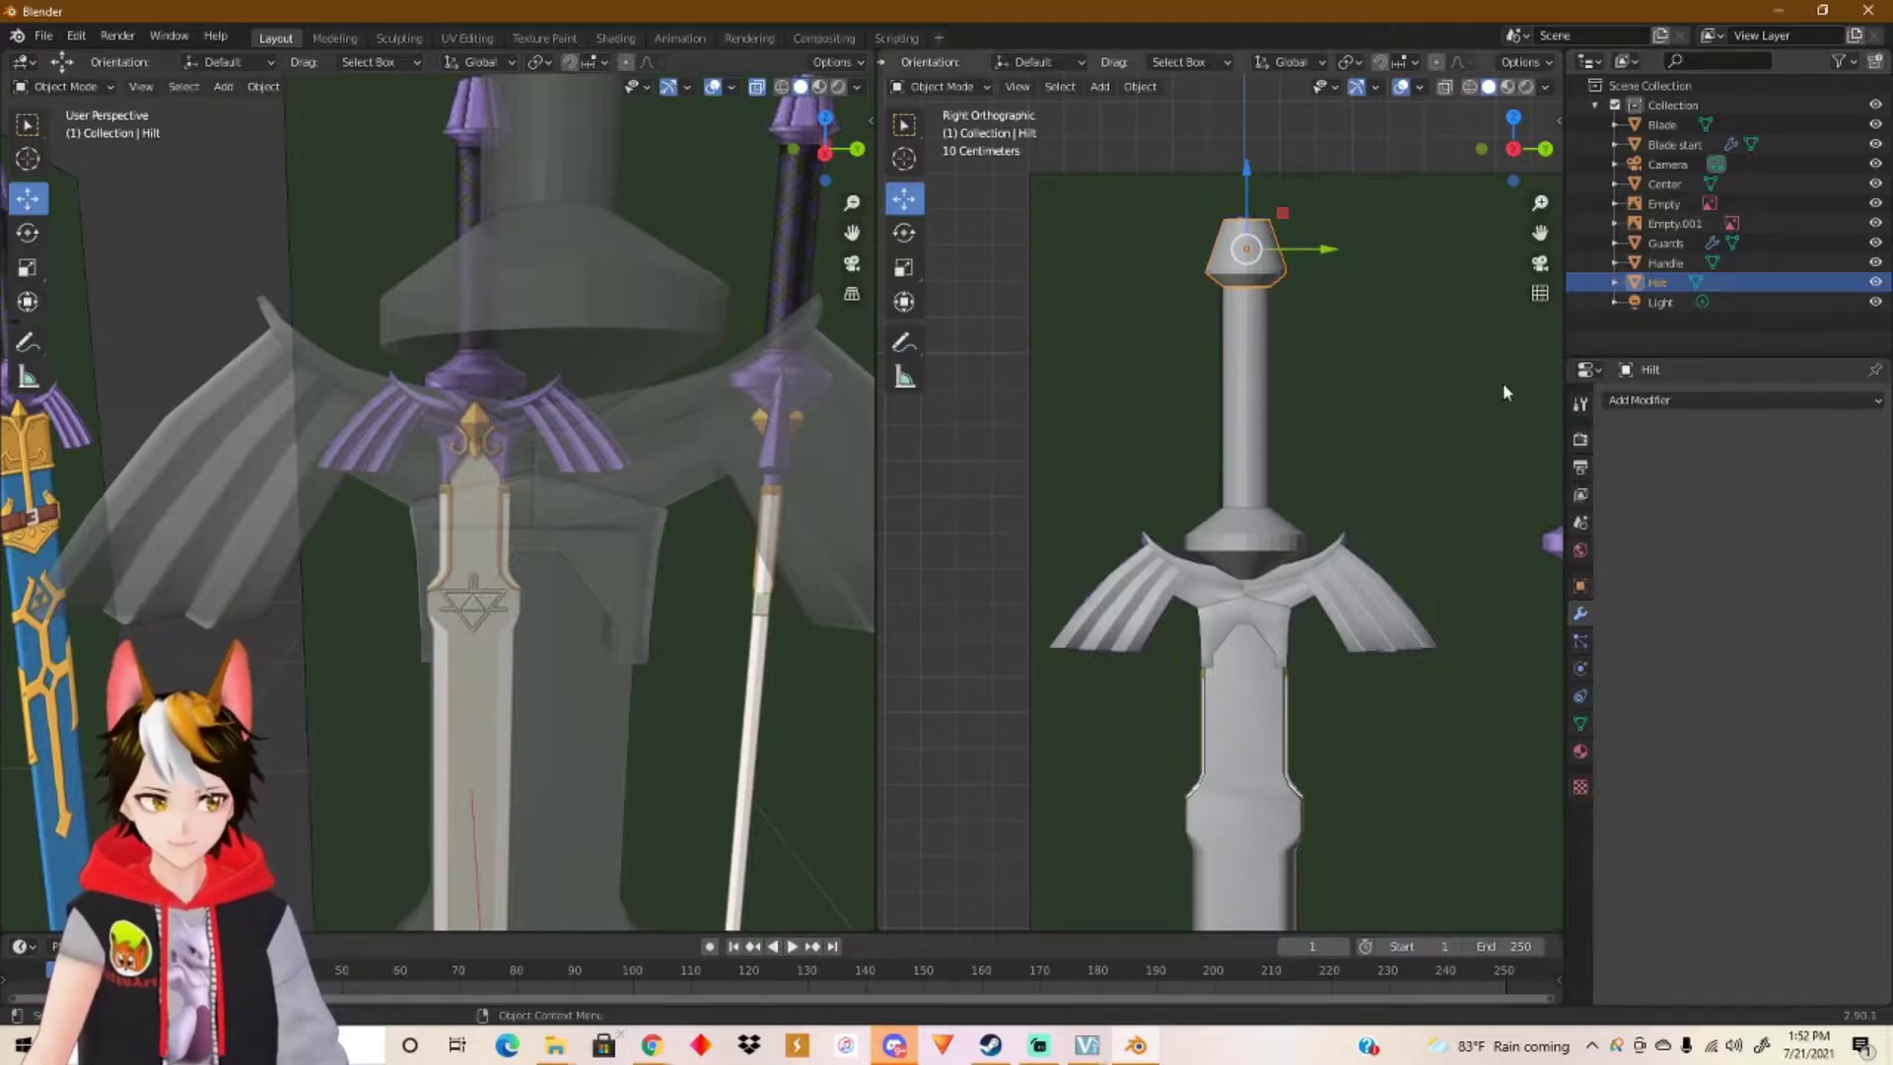
Step: Make the side view see-through against the reference image and open the Center collar's mesh for editing
{"action": "middle_click_drag", "start_coordinate": [1345, 515], "coordinate": [1294, 367], "text": "shift"}
{"action": "left_click", "coordinate": [1228, 408]}
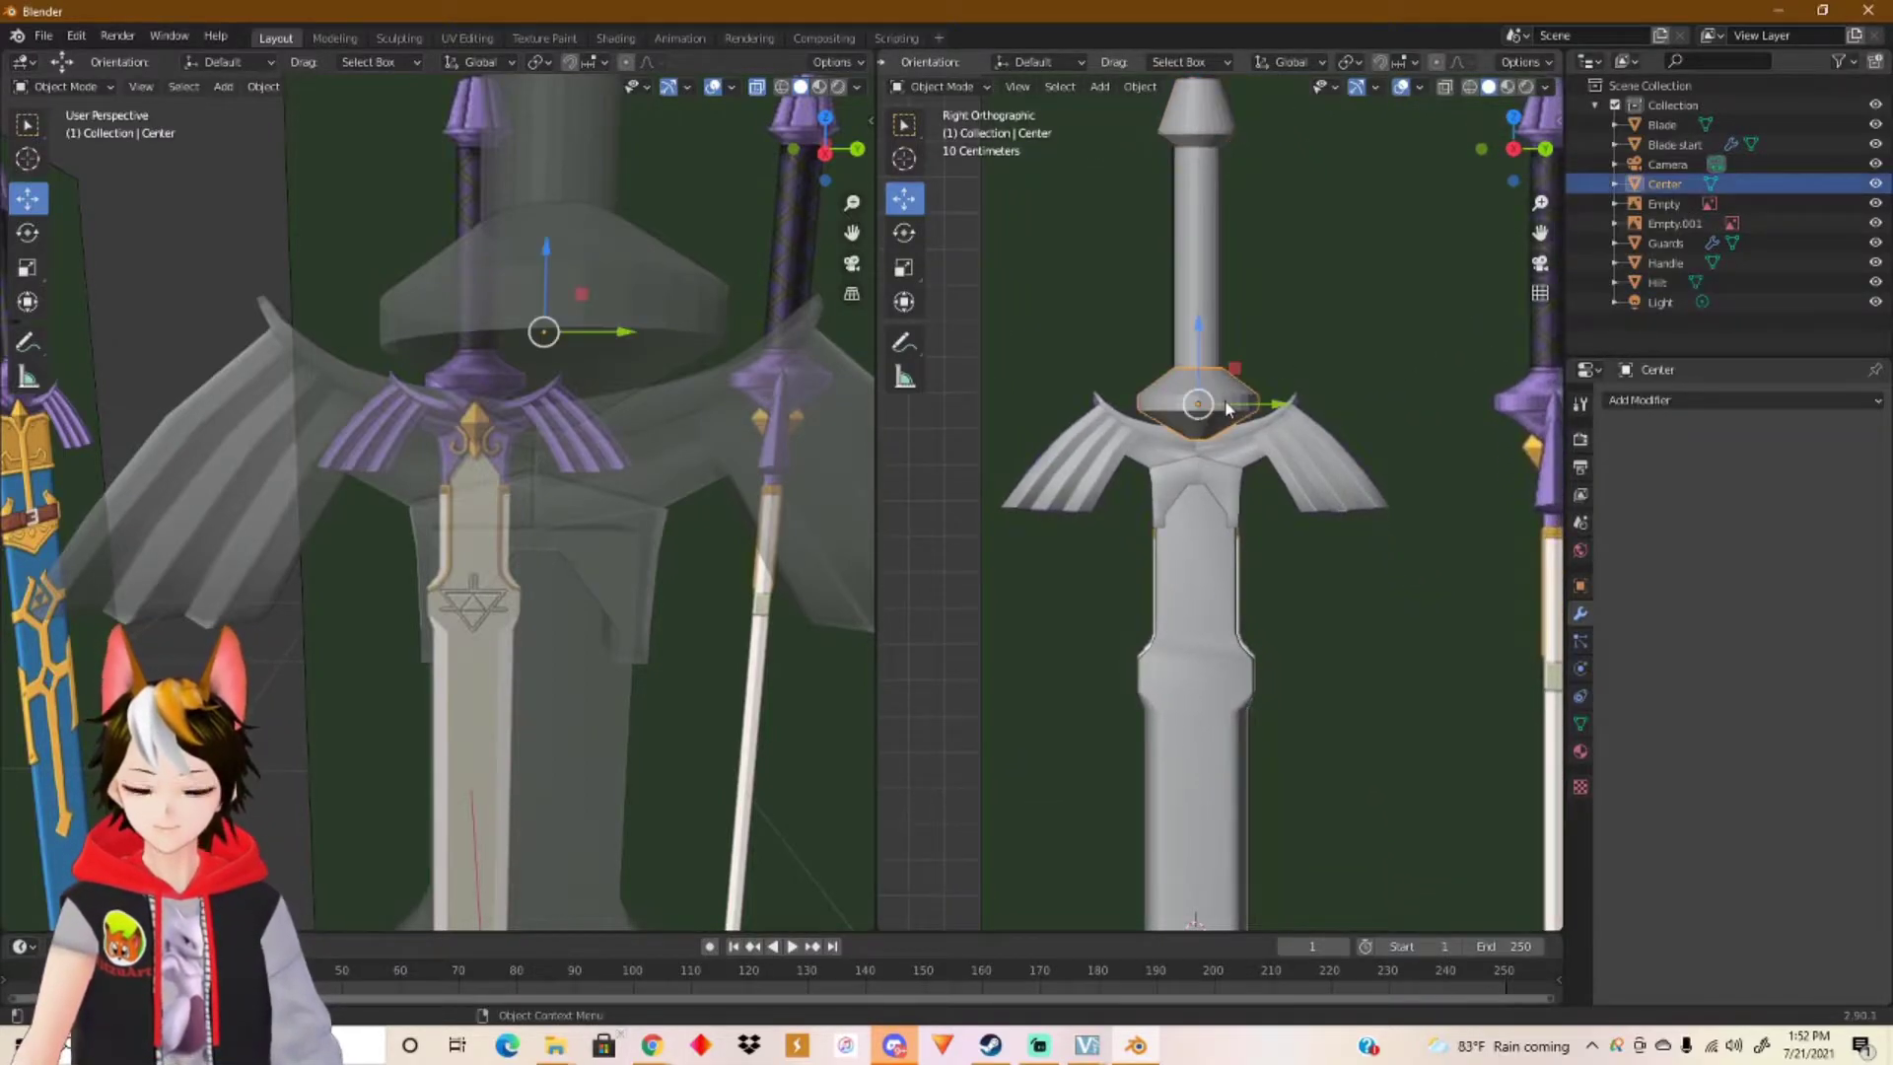
{"action": "scroll", "coordinate": [1288, 493], "scroll_direction": "up", "scroll_amount": 2}
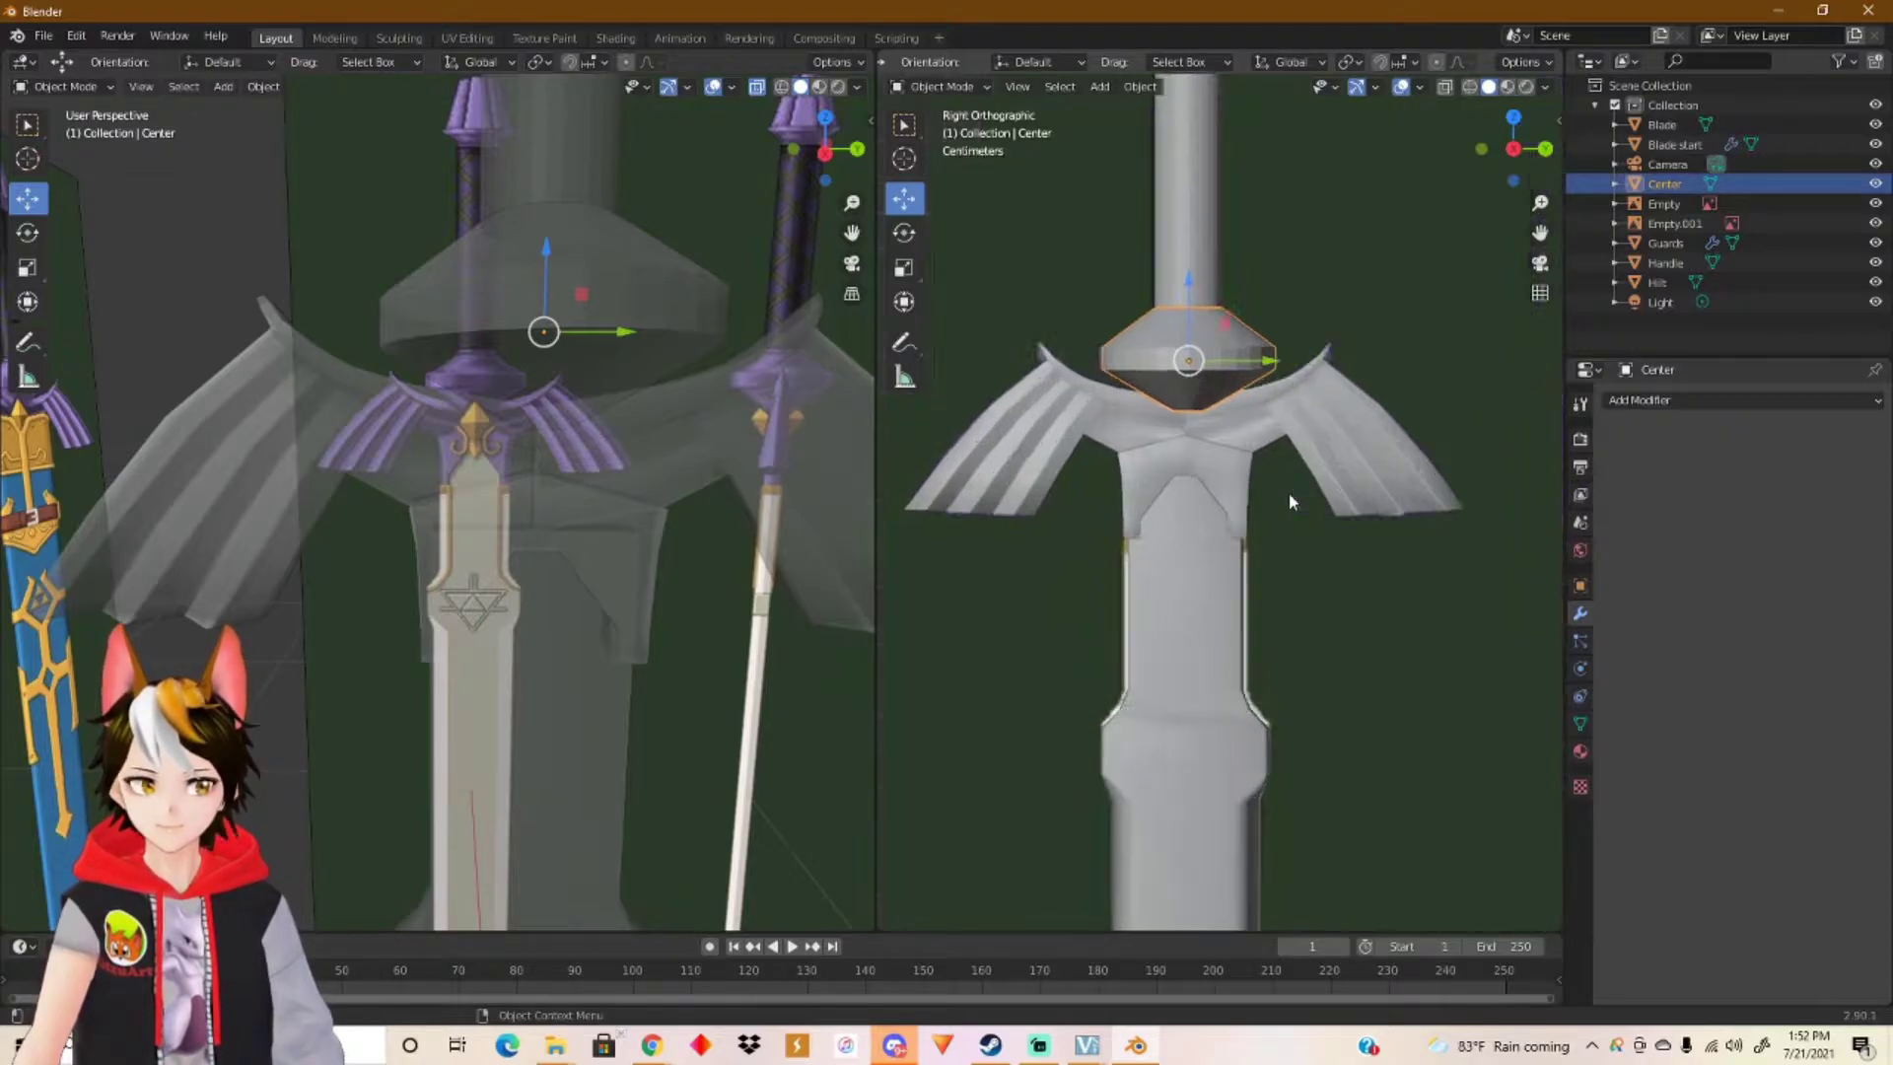
{"action": "scroll", "coordinate": [1287, 493], "scroll_direction": "up", "scroll_amount": 2}
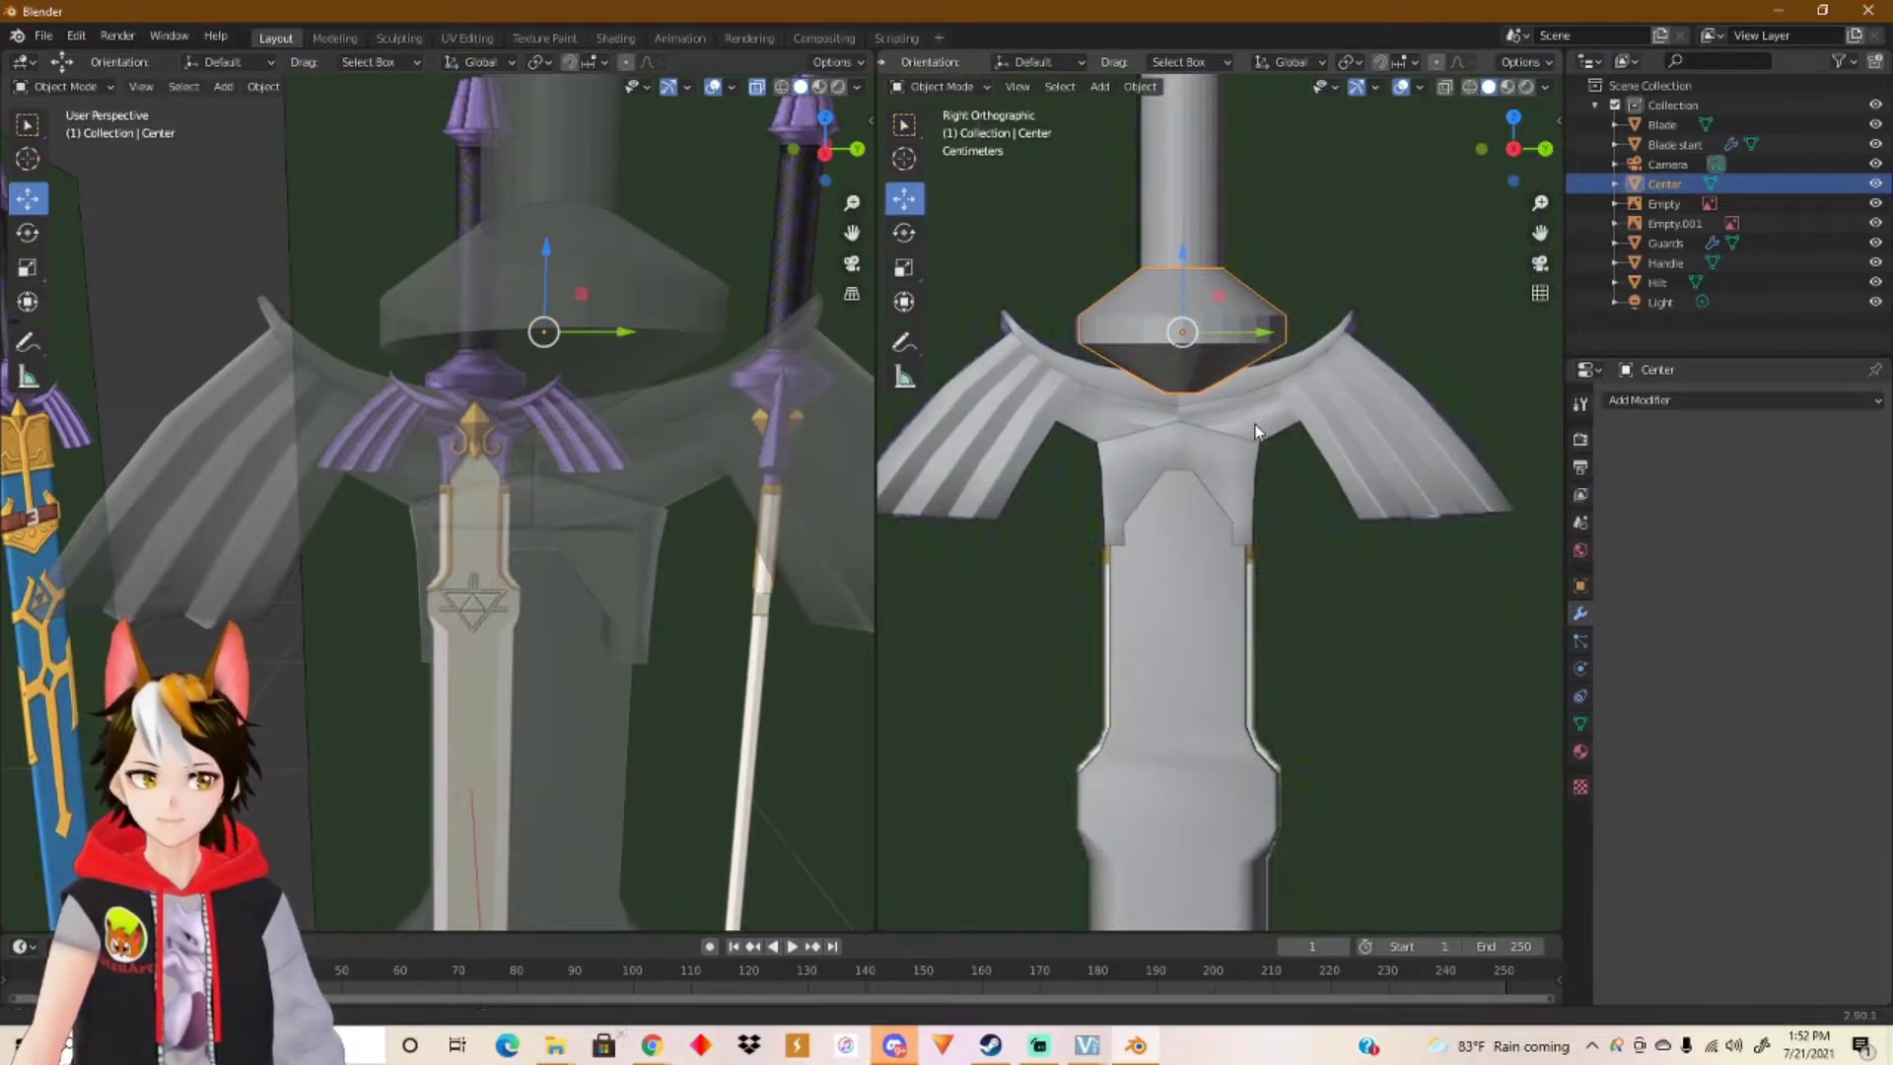
{"action": "middle_click_drag", "start_coordinate": [1257, 428], "coordinate": [1268, 583], "text": "shift"}
{"action": "scroll", "coordinate": [1268, 584], "scroll_direction": "up", "scroll_amount": 3}
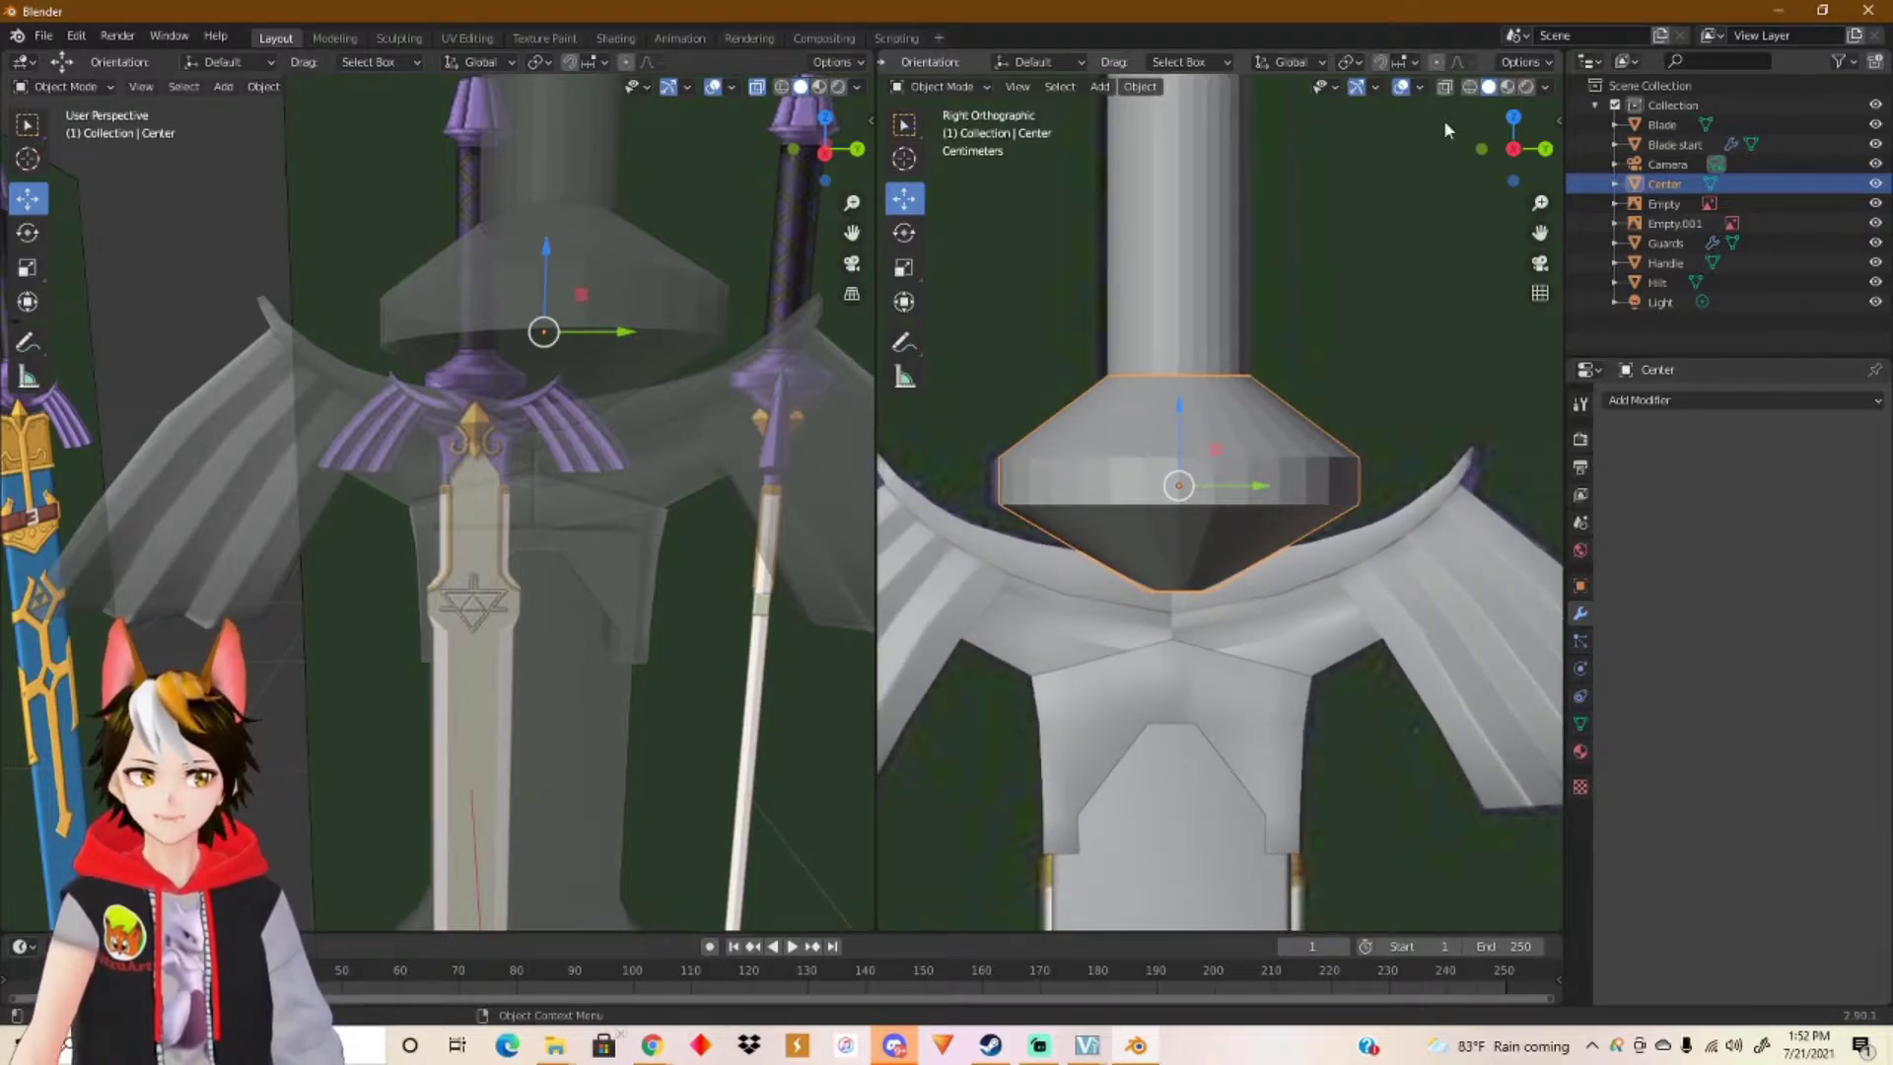
{"action": "left_click", "coordinate": [1445, 89]}
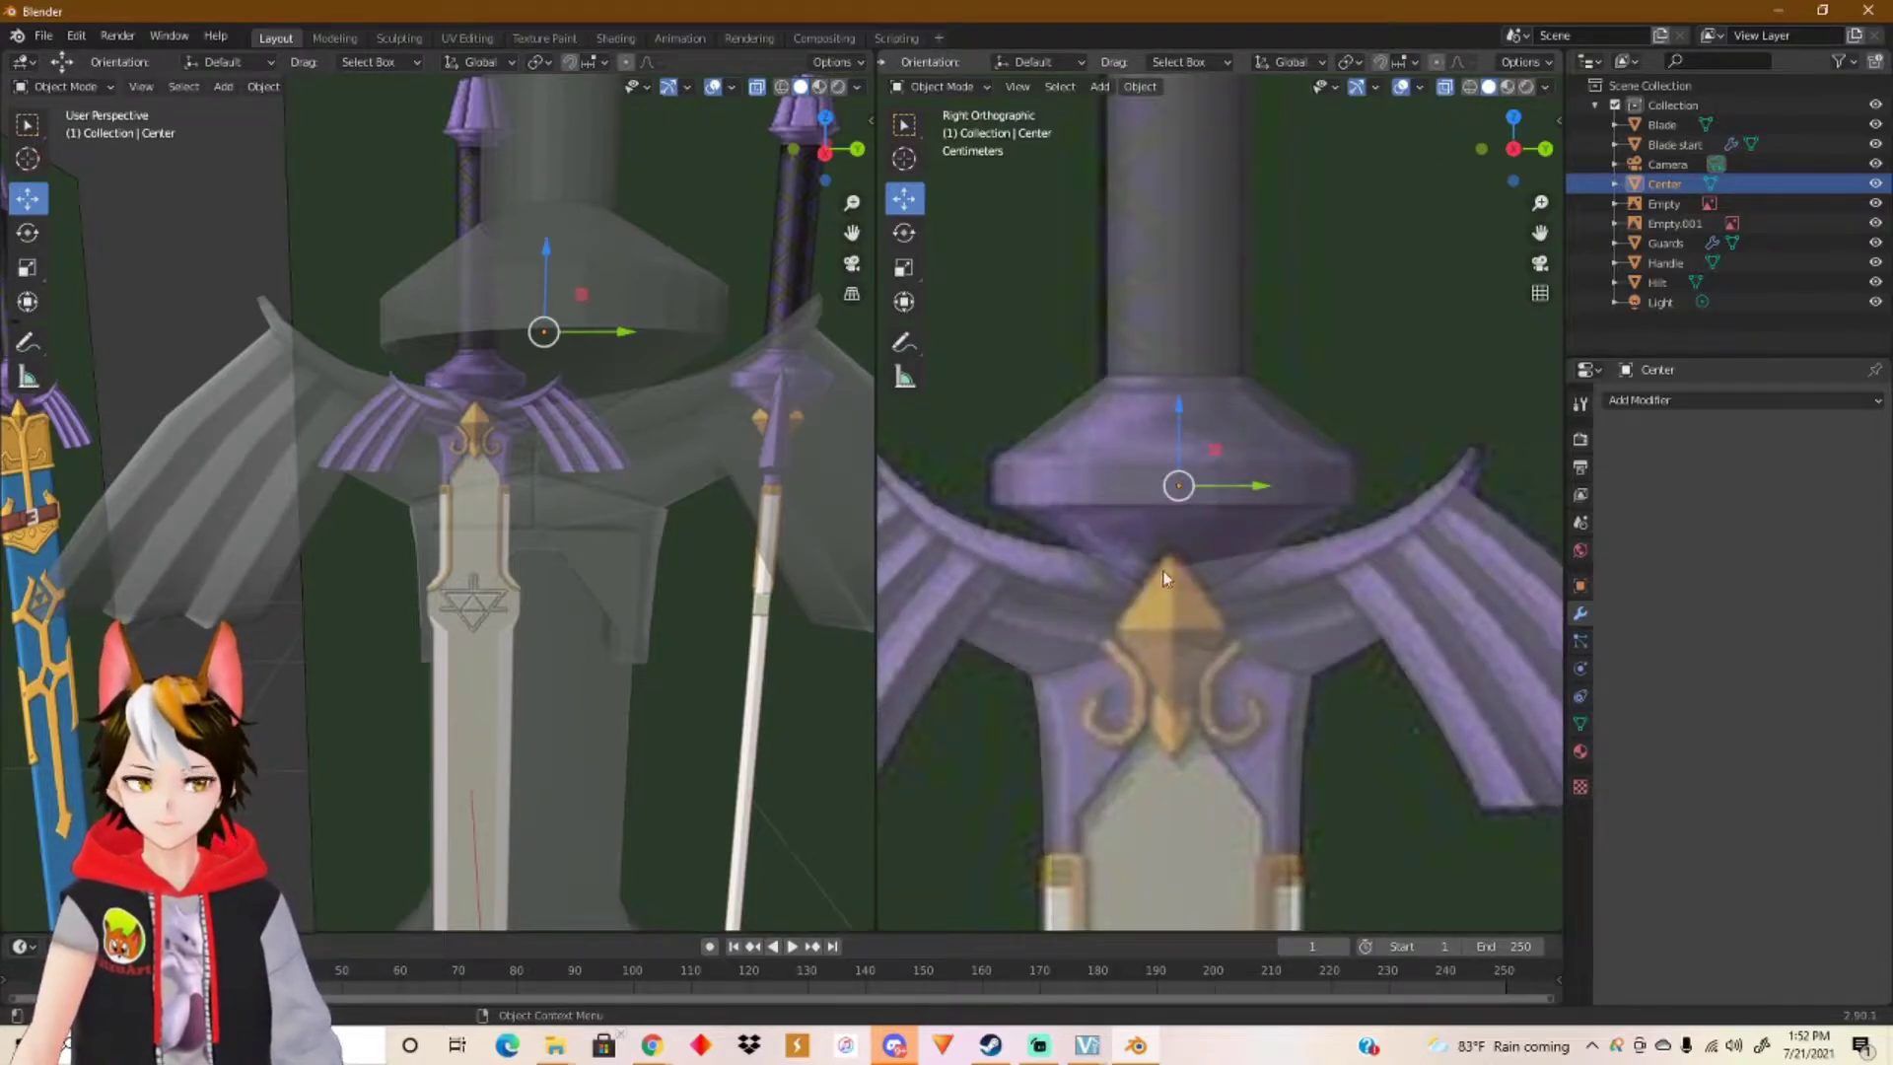
{"action": "middle_click_drag", "start_coordinate": [1166, 562], "coordinate": [1246, 575], "text": "shift"}
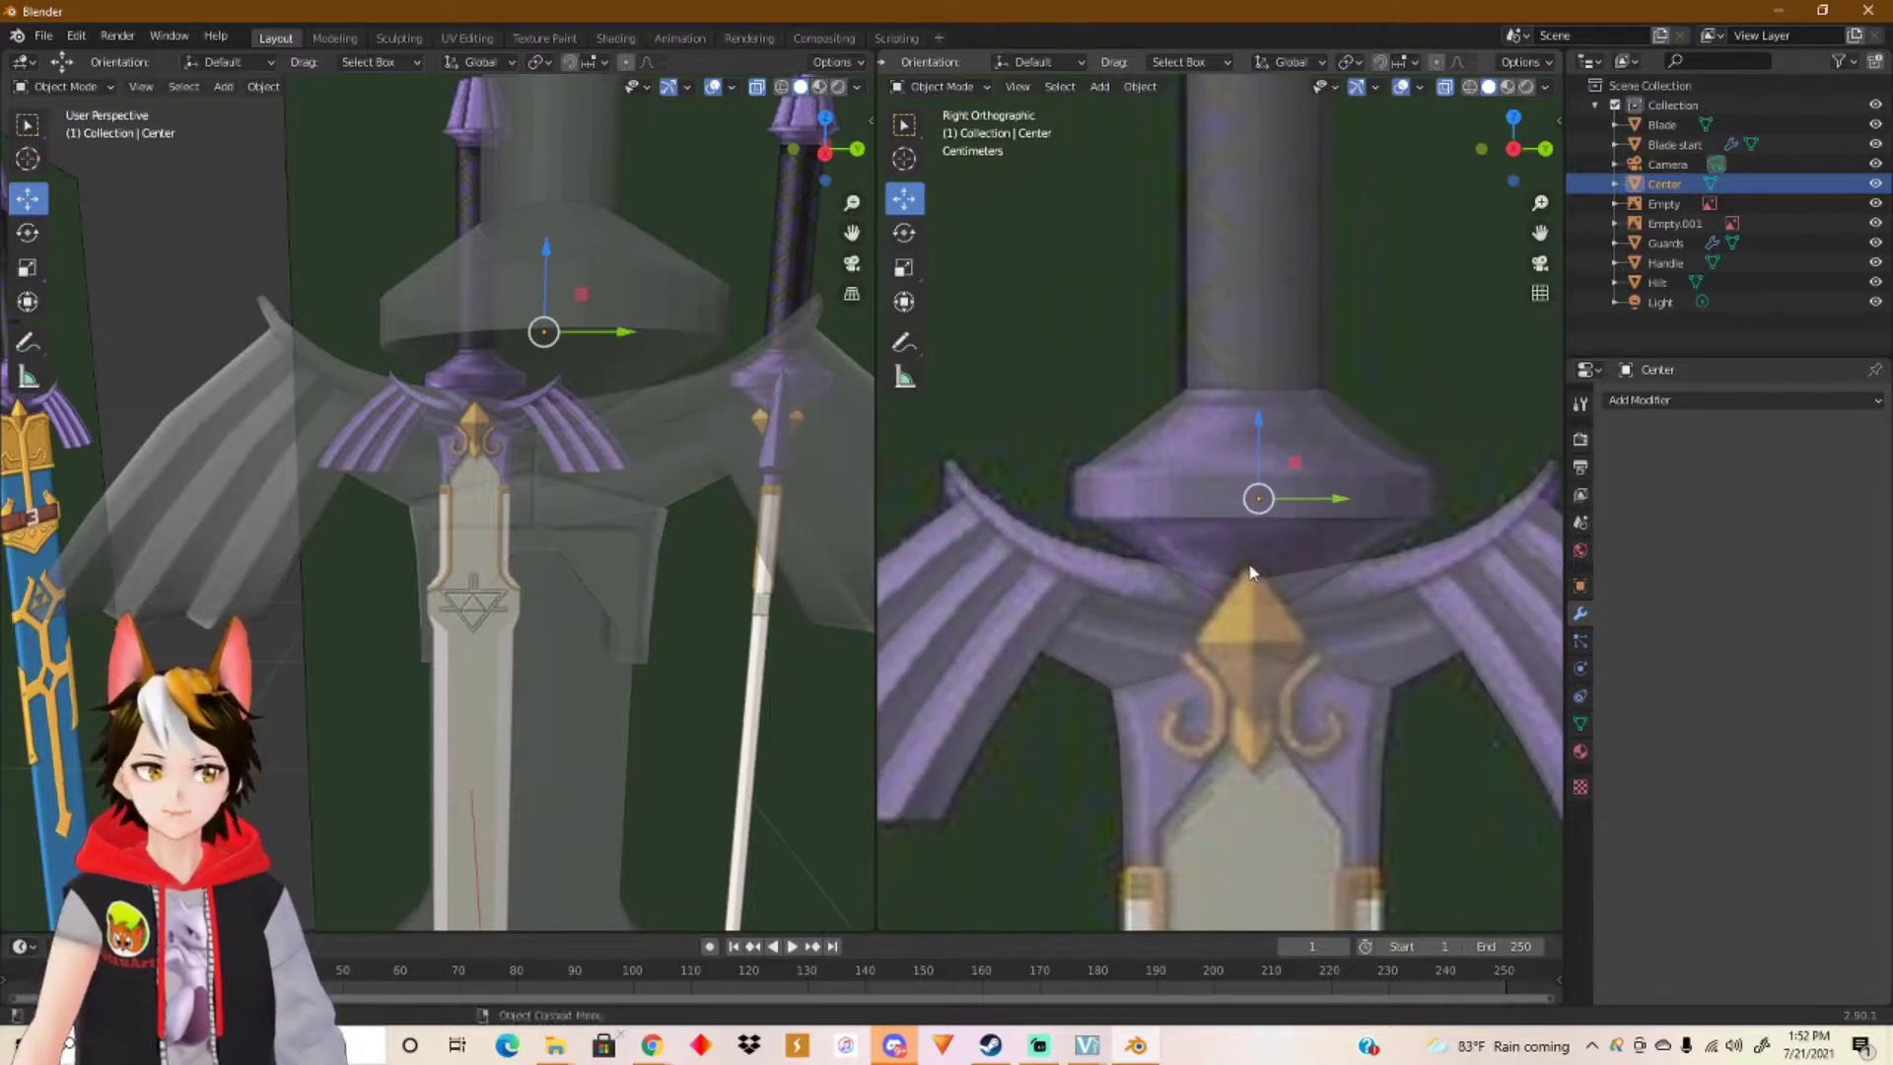
{"action": "key", "text": "Tab"}
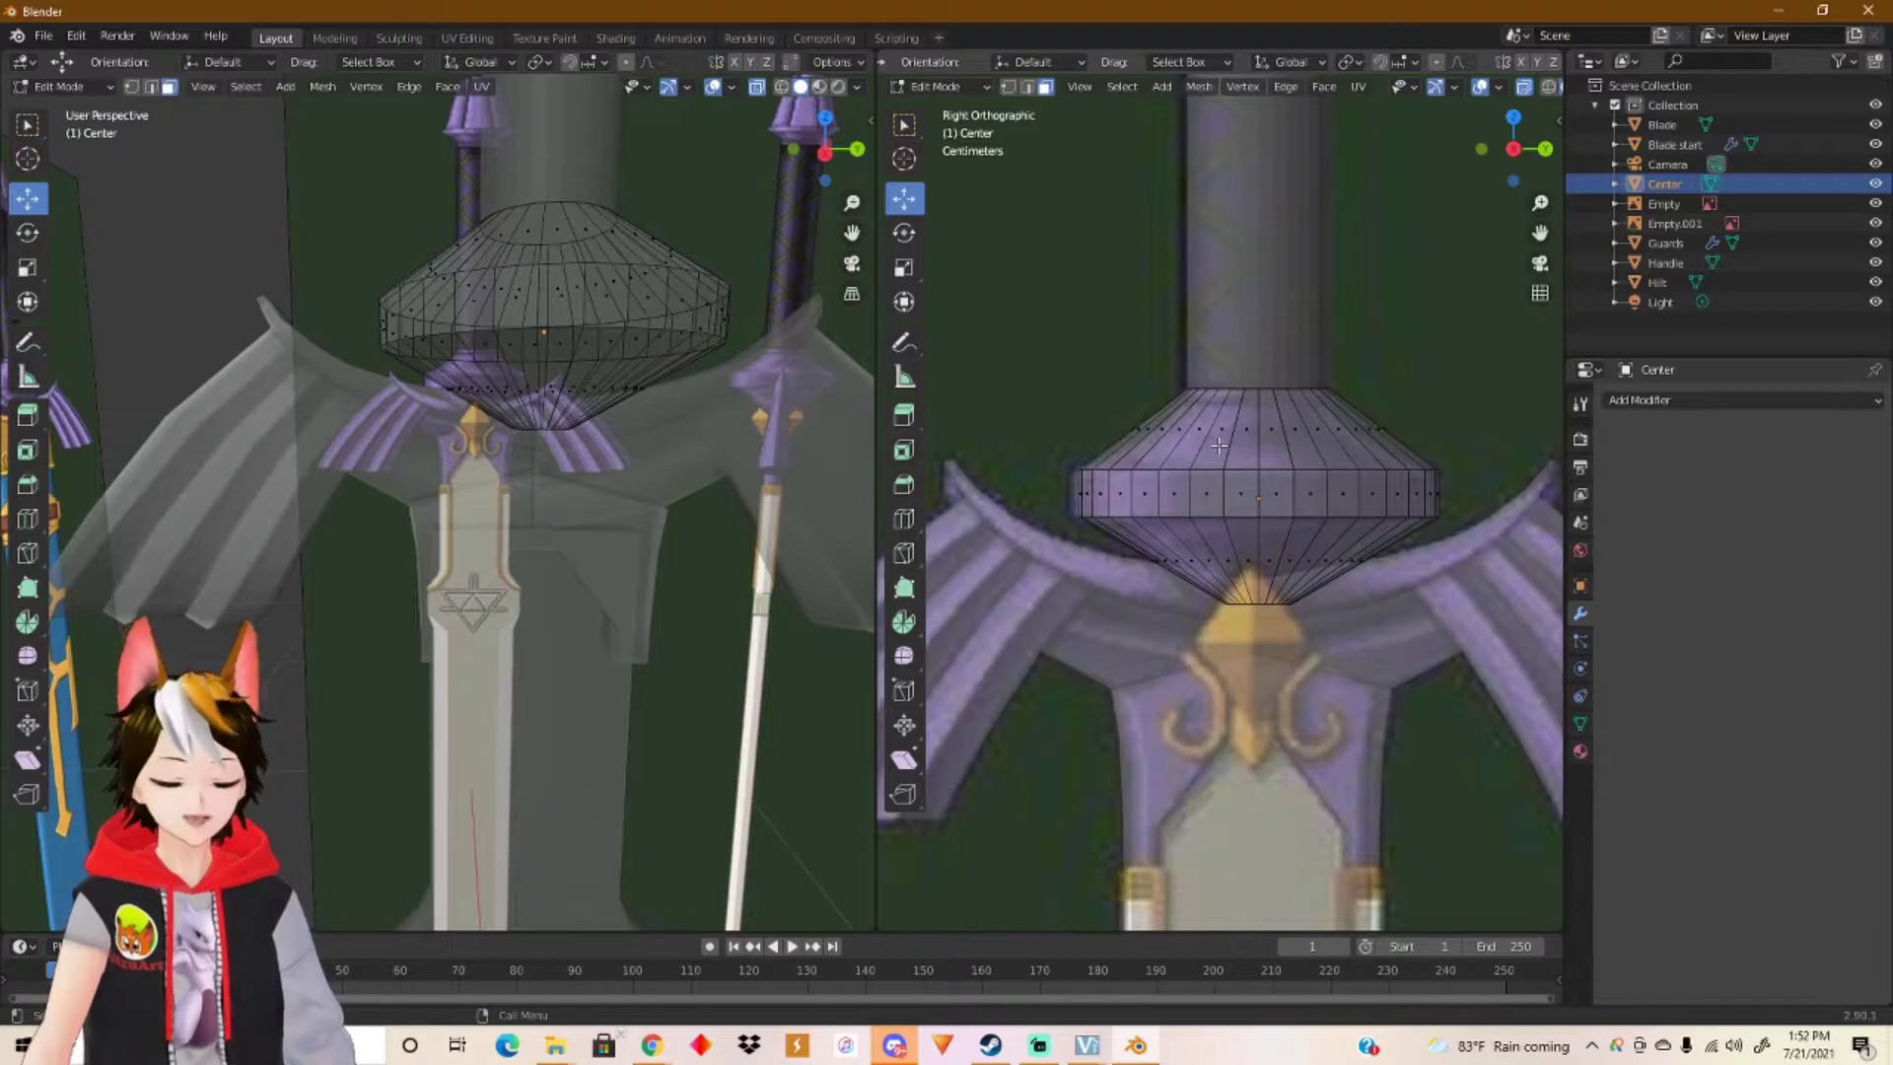
Step: Try to add an edge loop just below the upper rim of the Center collar and scale it
{"action": "key", "text": "ctrl+r"}
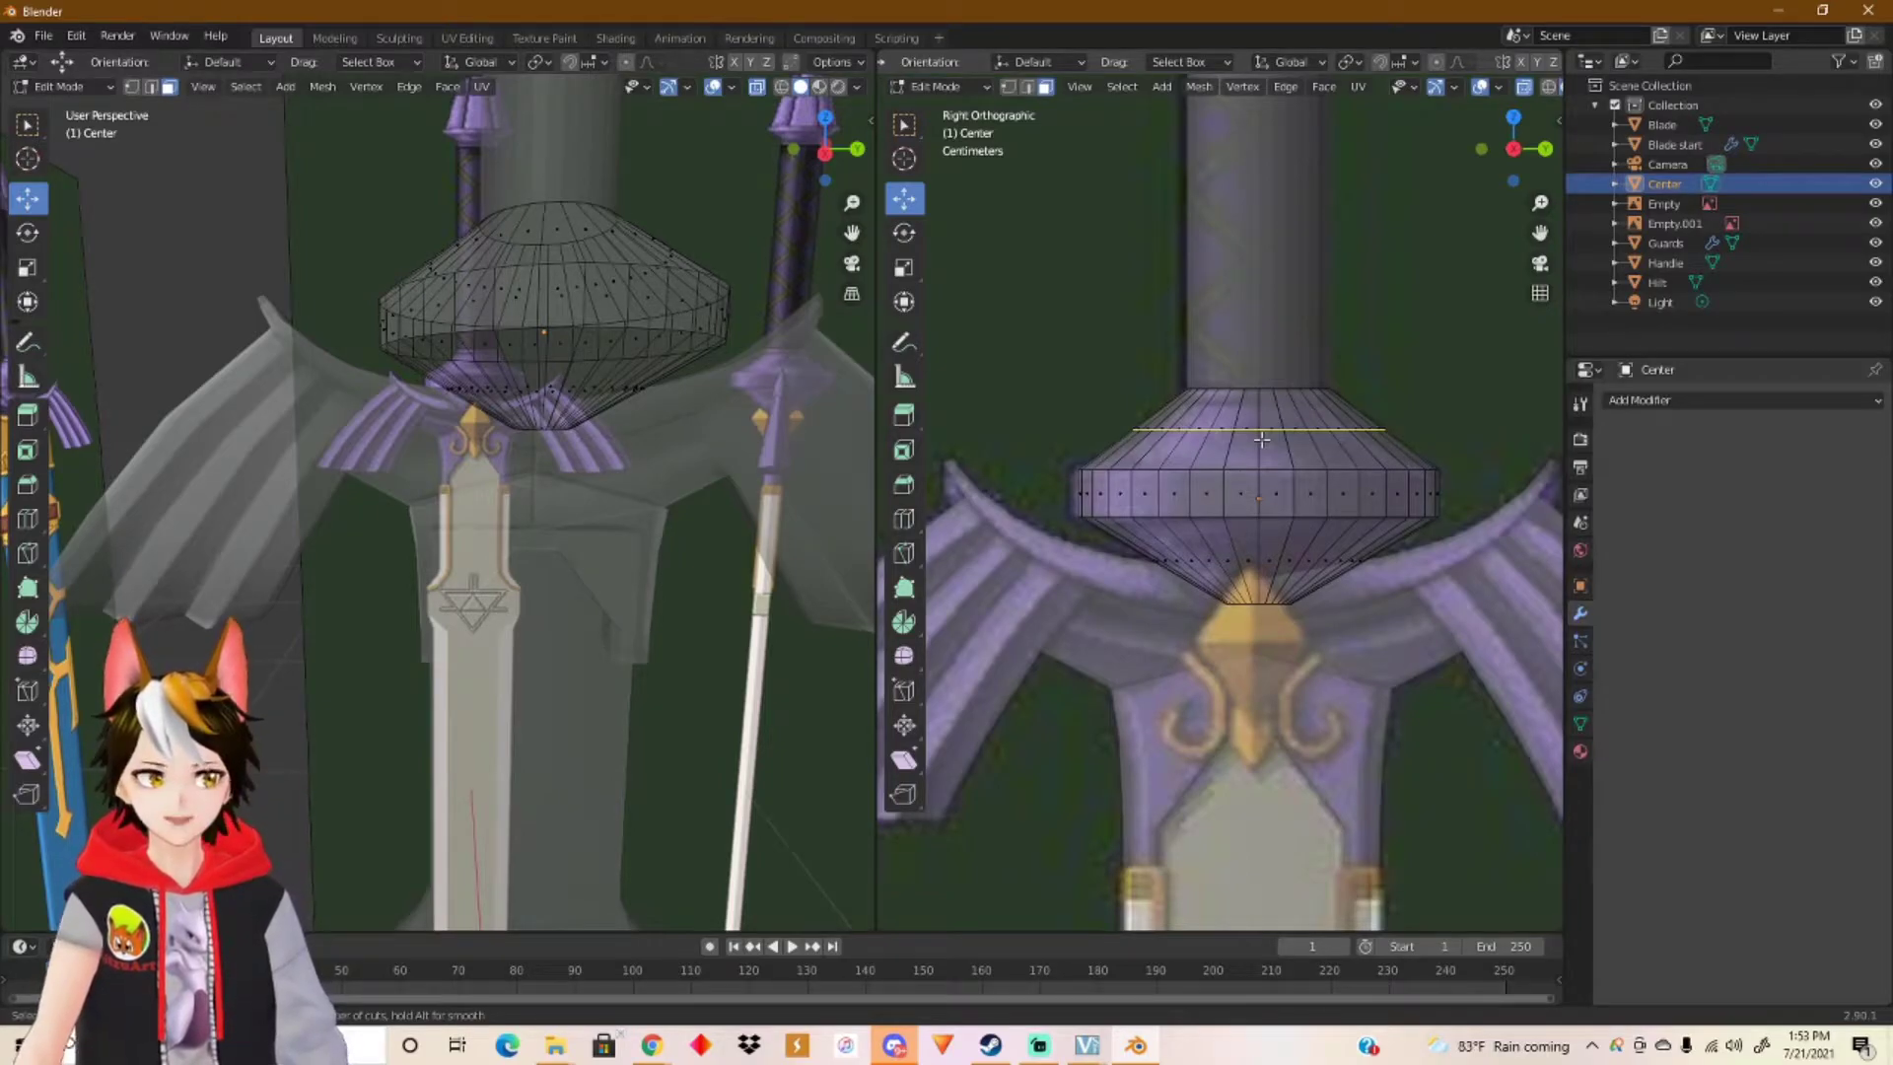
{"action": "left_click", "coordinate": [1262, 439]}
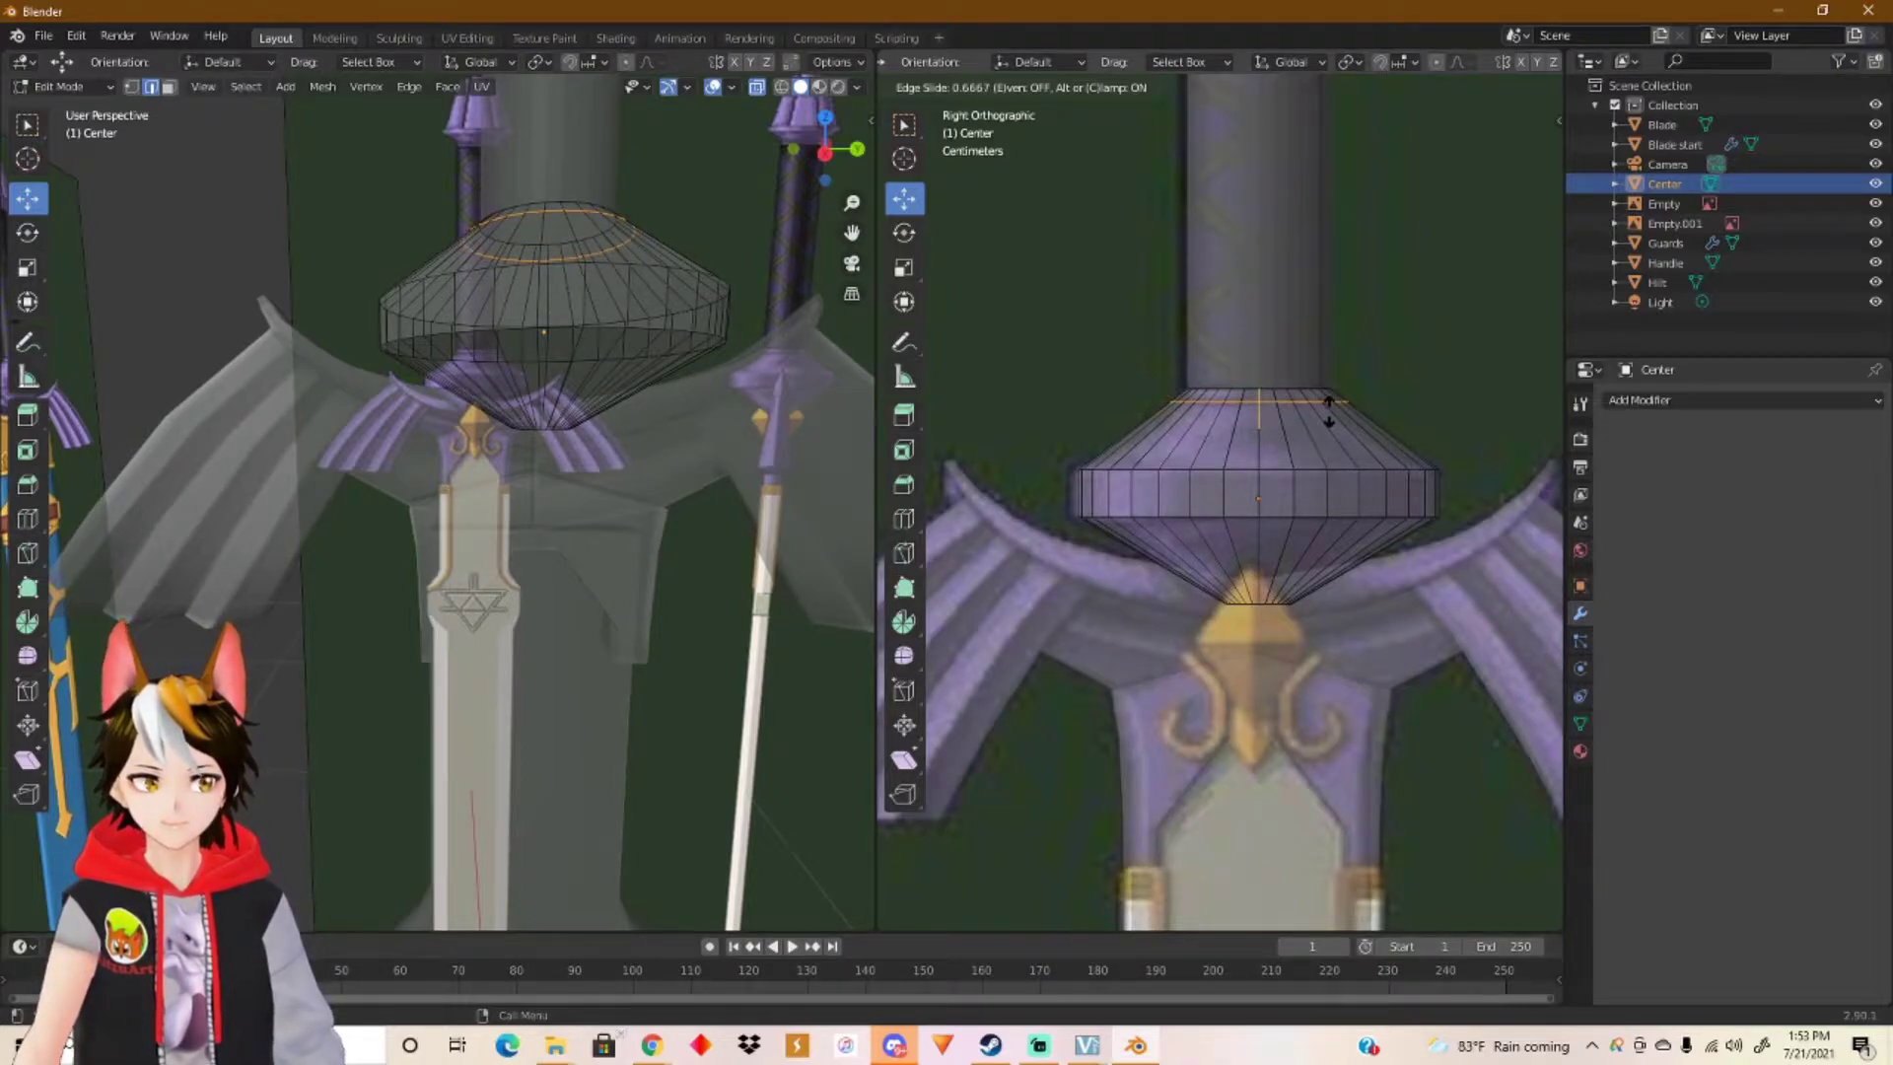
{"action": "left_click", "coordinate": [1322, 411]}
{"action": "scroll", "coordinate": [1291, 426], "scroll_direction": "up", "scroll_amount": 4}
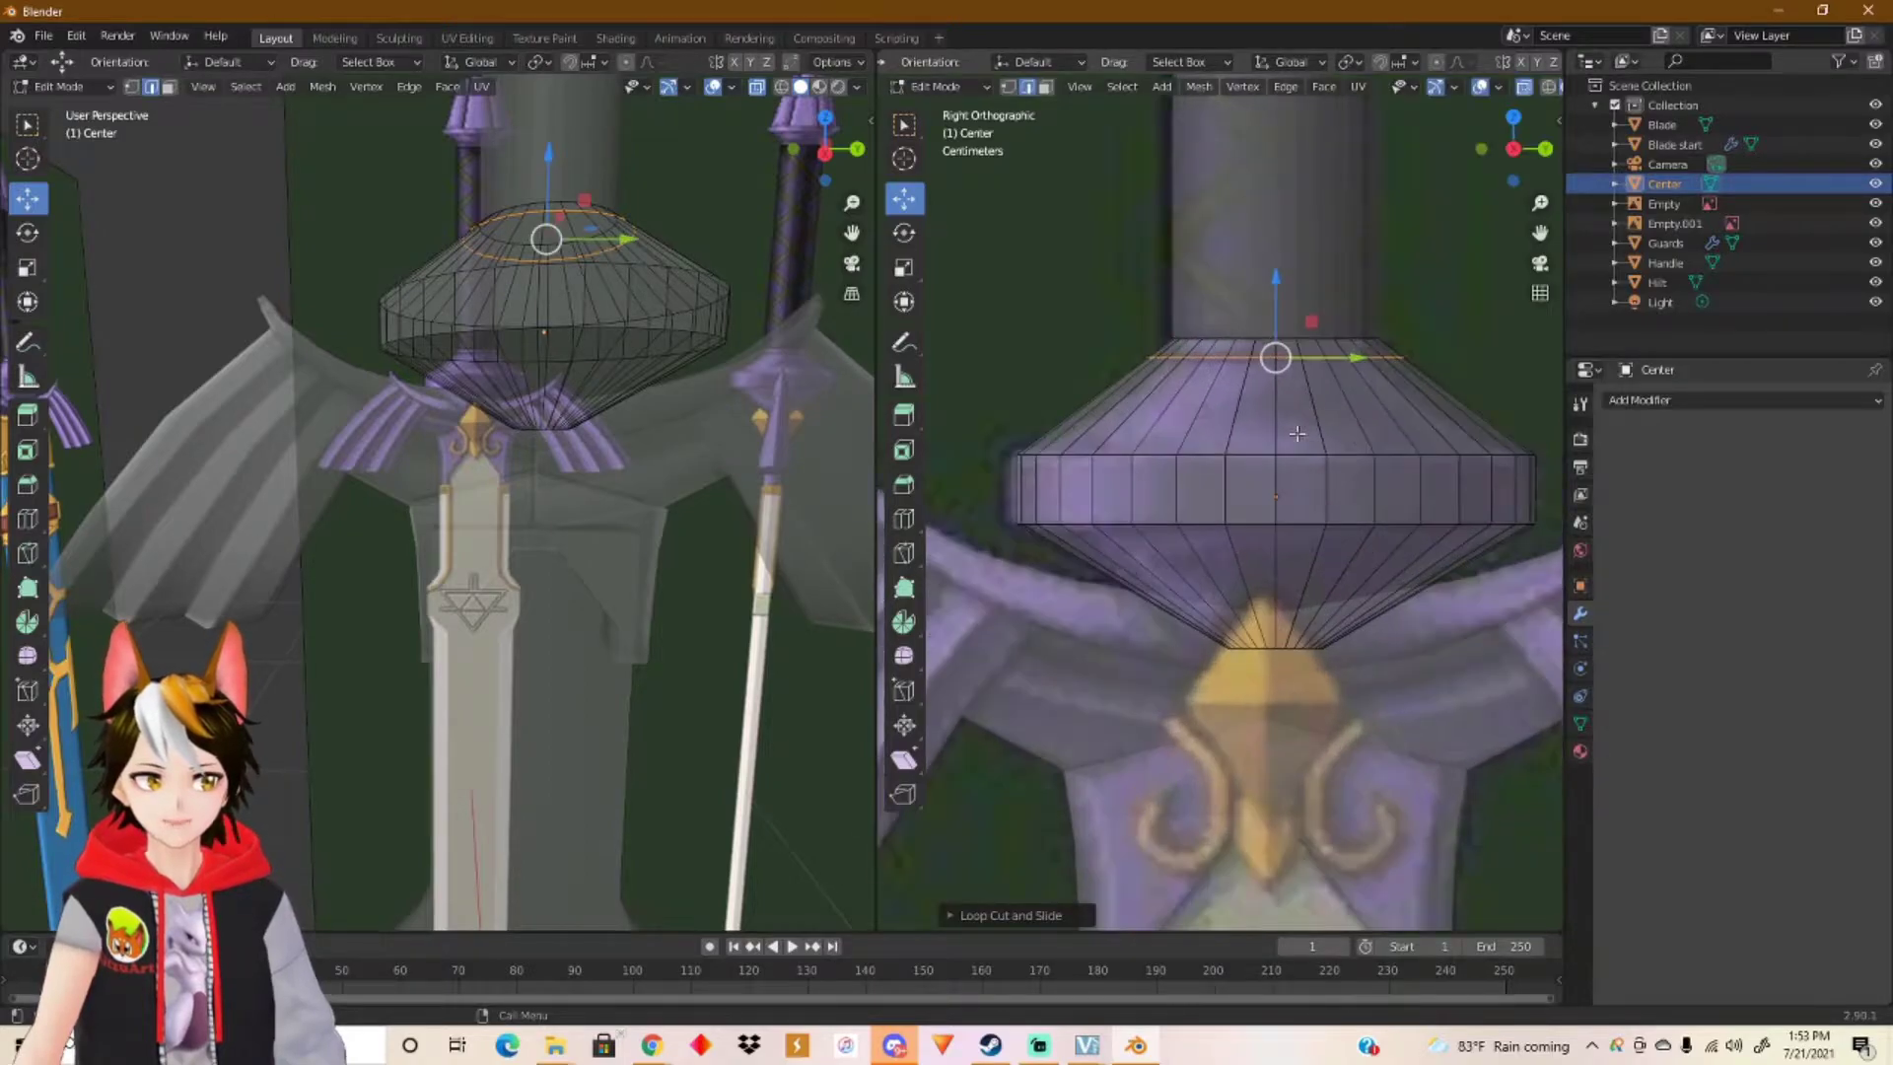
{"action": "middle_click_drag", "start_coordinate": [1284, 429], "coordinate": [1190, 553], "text": "shift"}
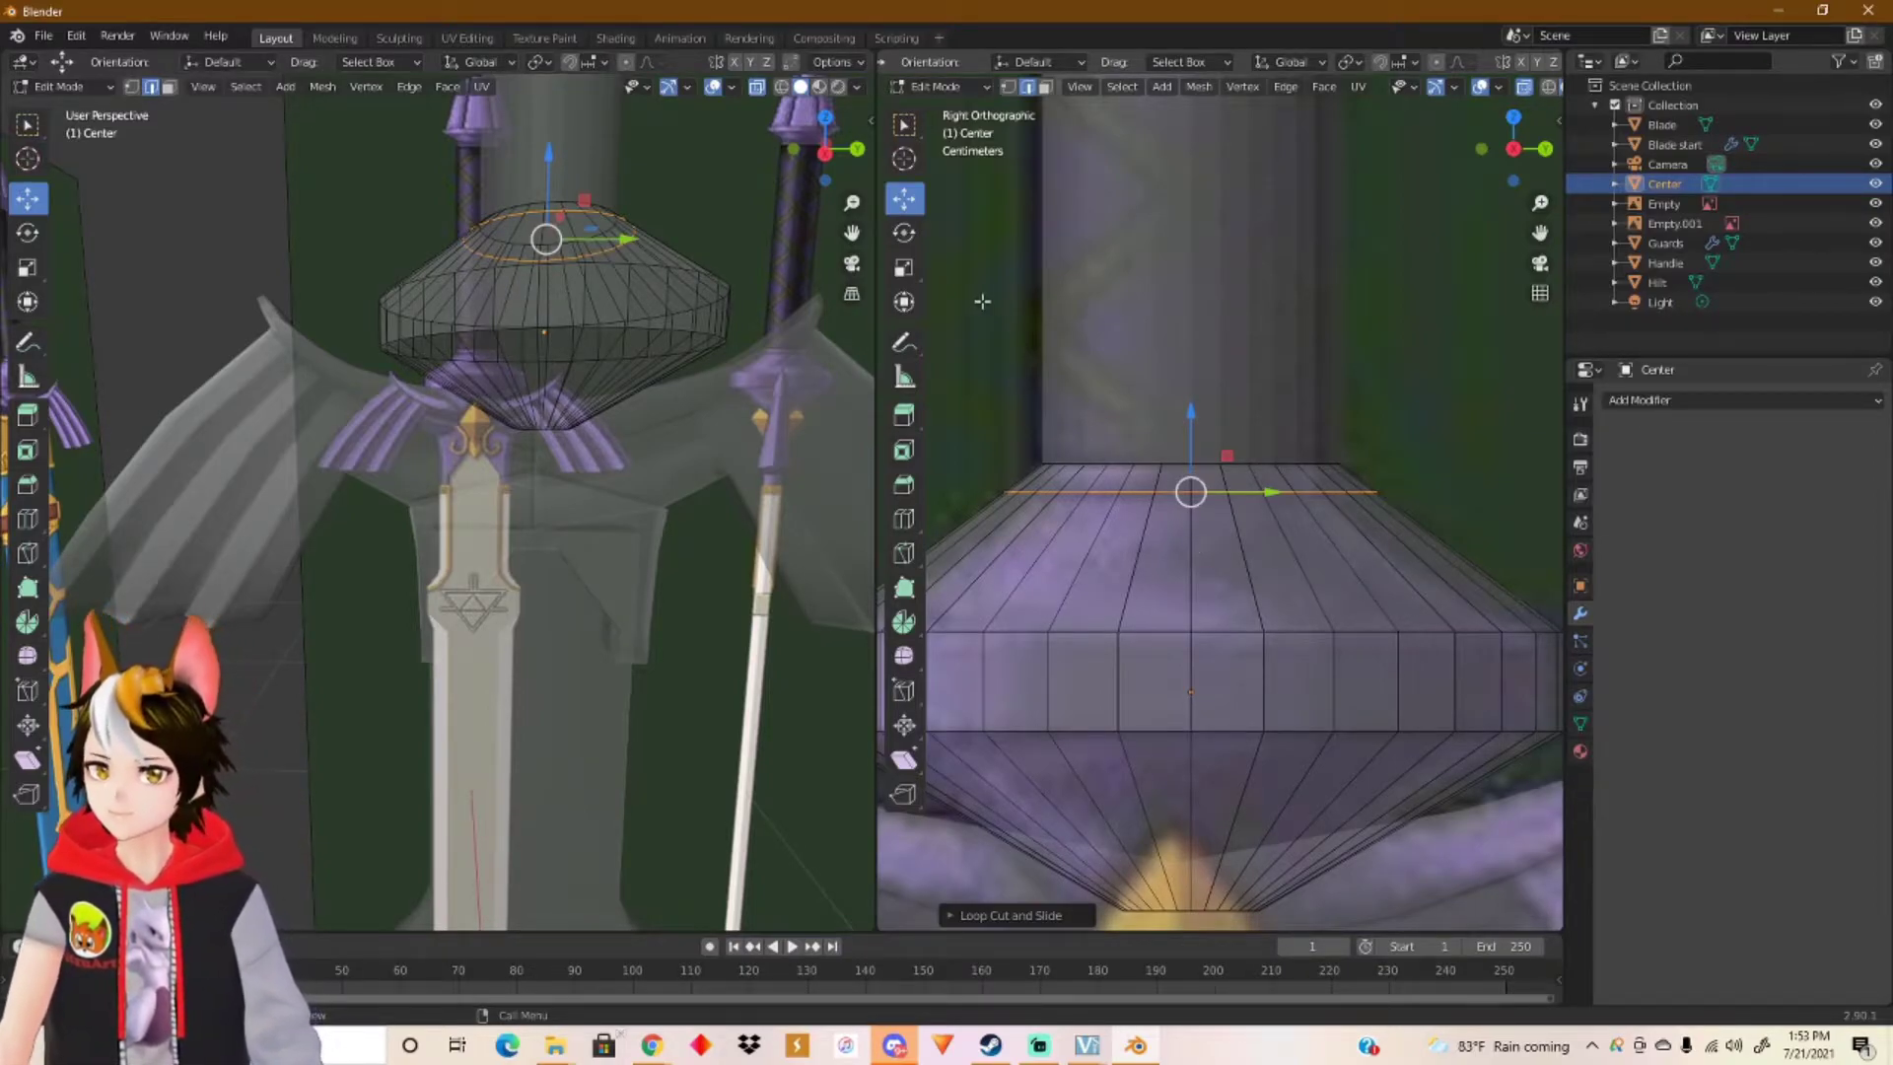
{"action": "left_click", "coordinate": [907, 272]}
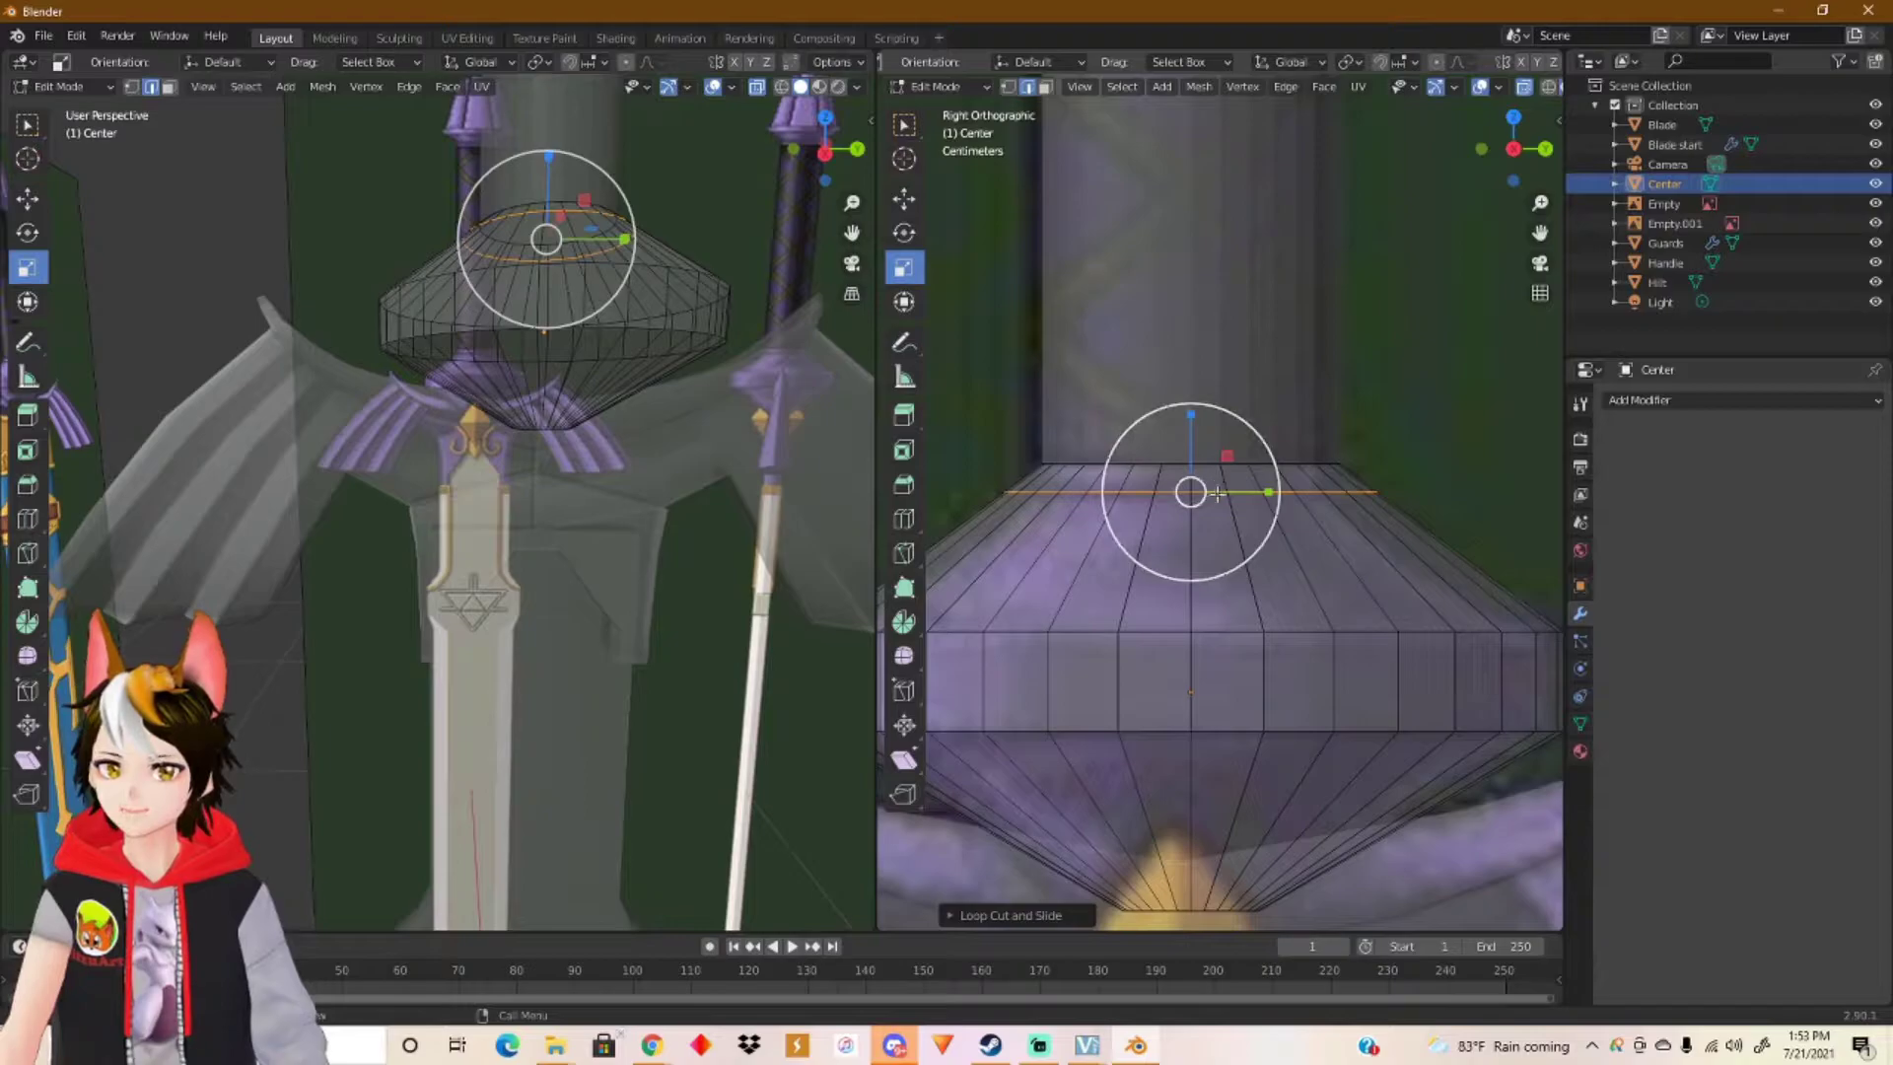
{"action": "left_click_drag", "start_coordinate": [1209, 545], "coordinate": [1196, 530]}
{"action": "key", "text": "Escape"}
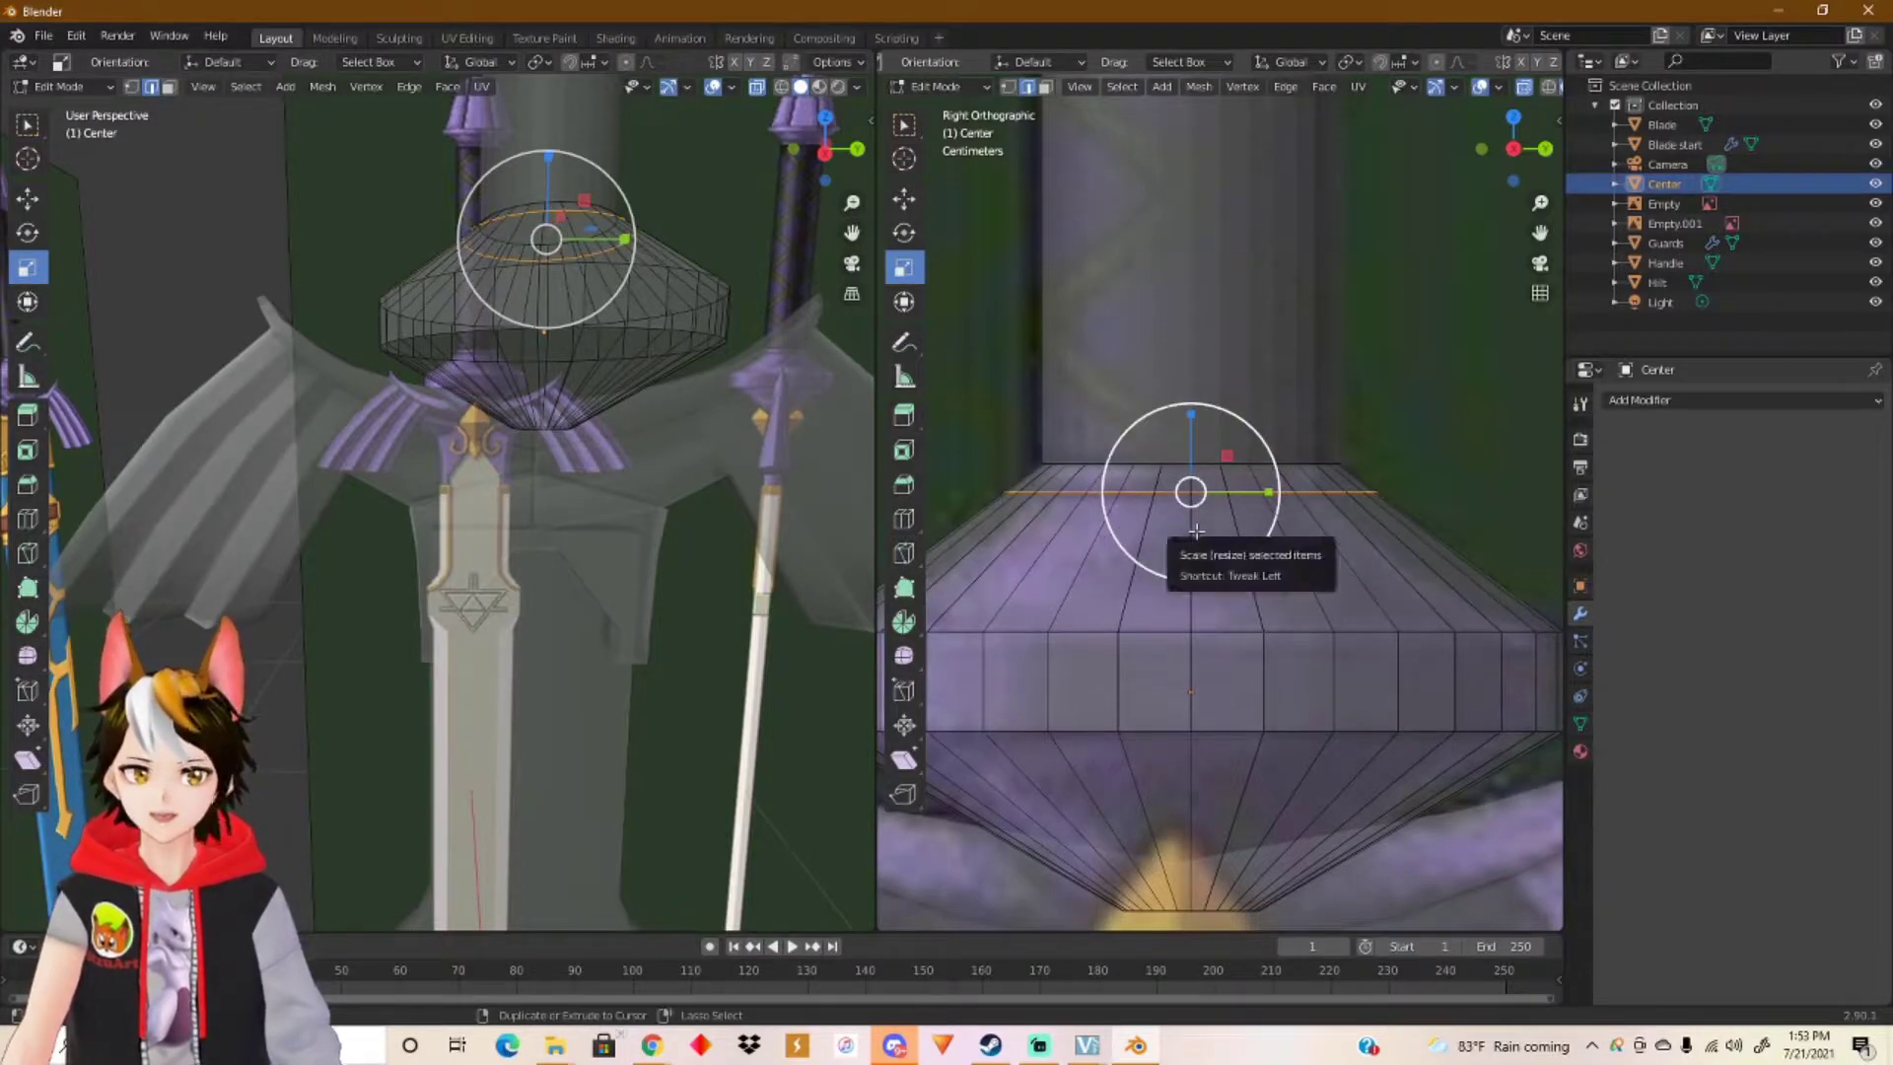
{"action": "key", "text": "alt+a"}
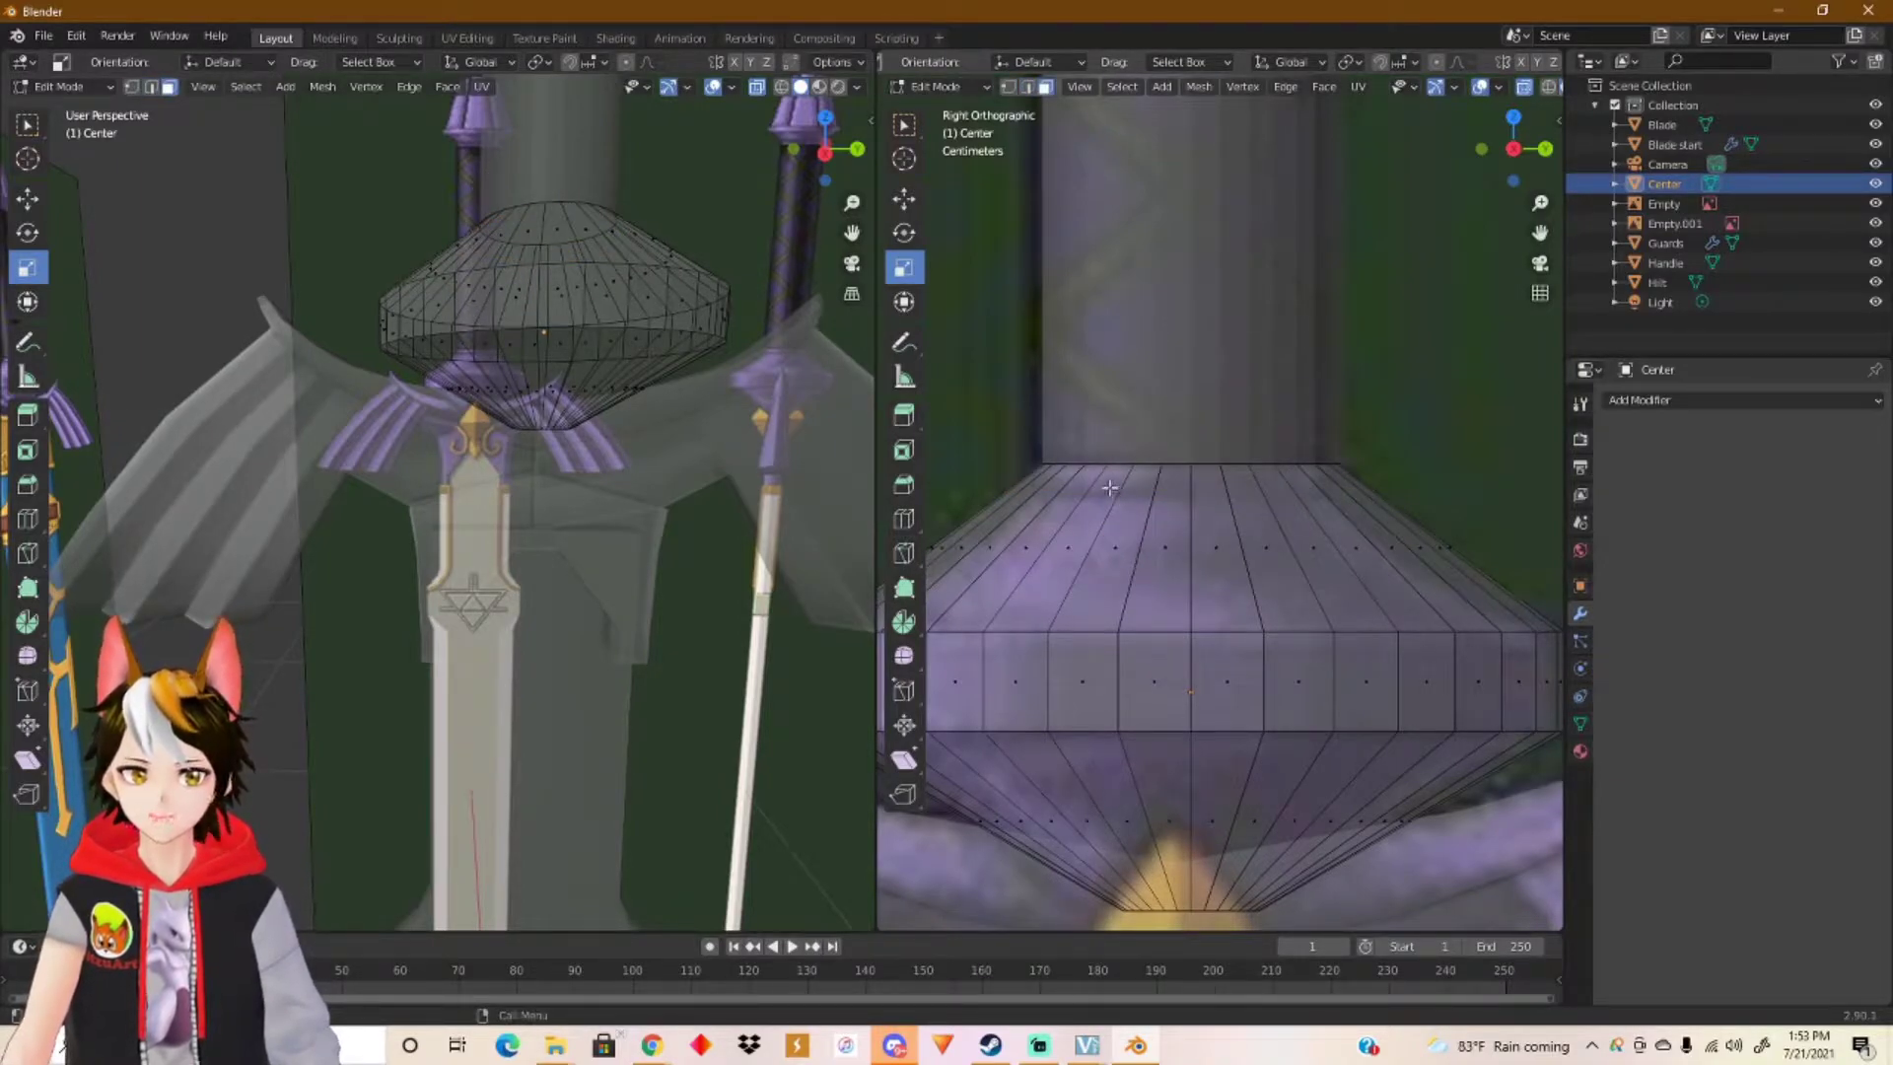
Step: Select the Center collar's upper rim vertices and lower them to where the reference's slope begins
{"action": "key", "text": "1"}
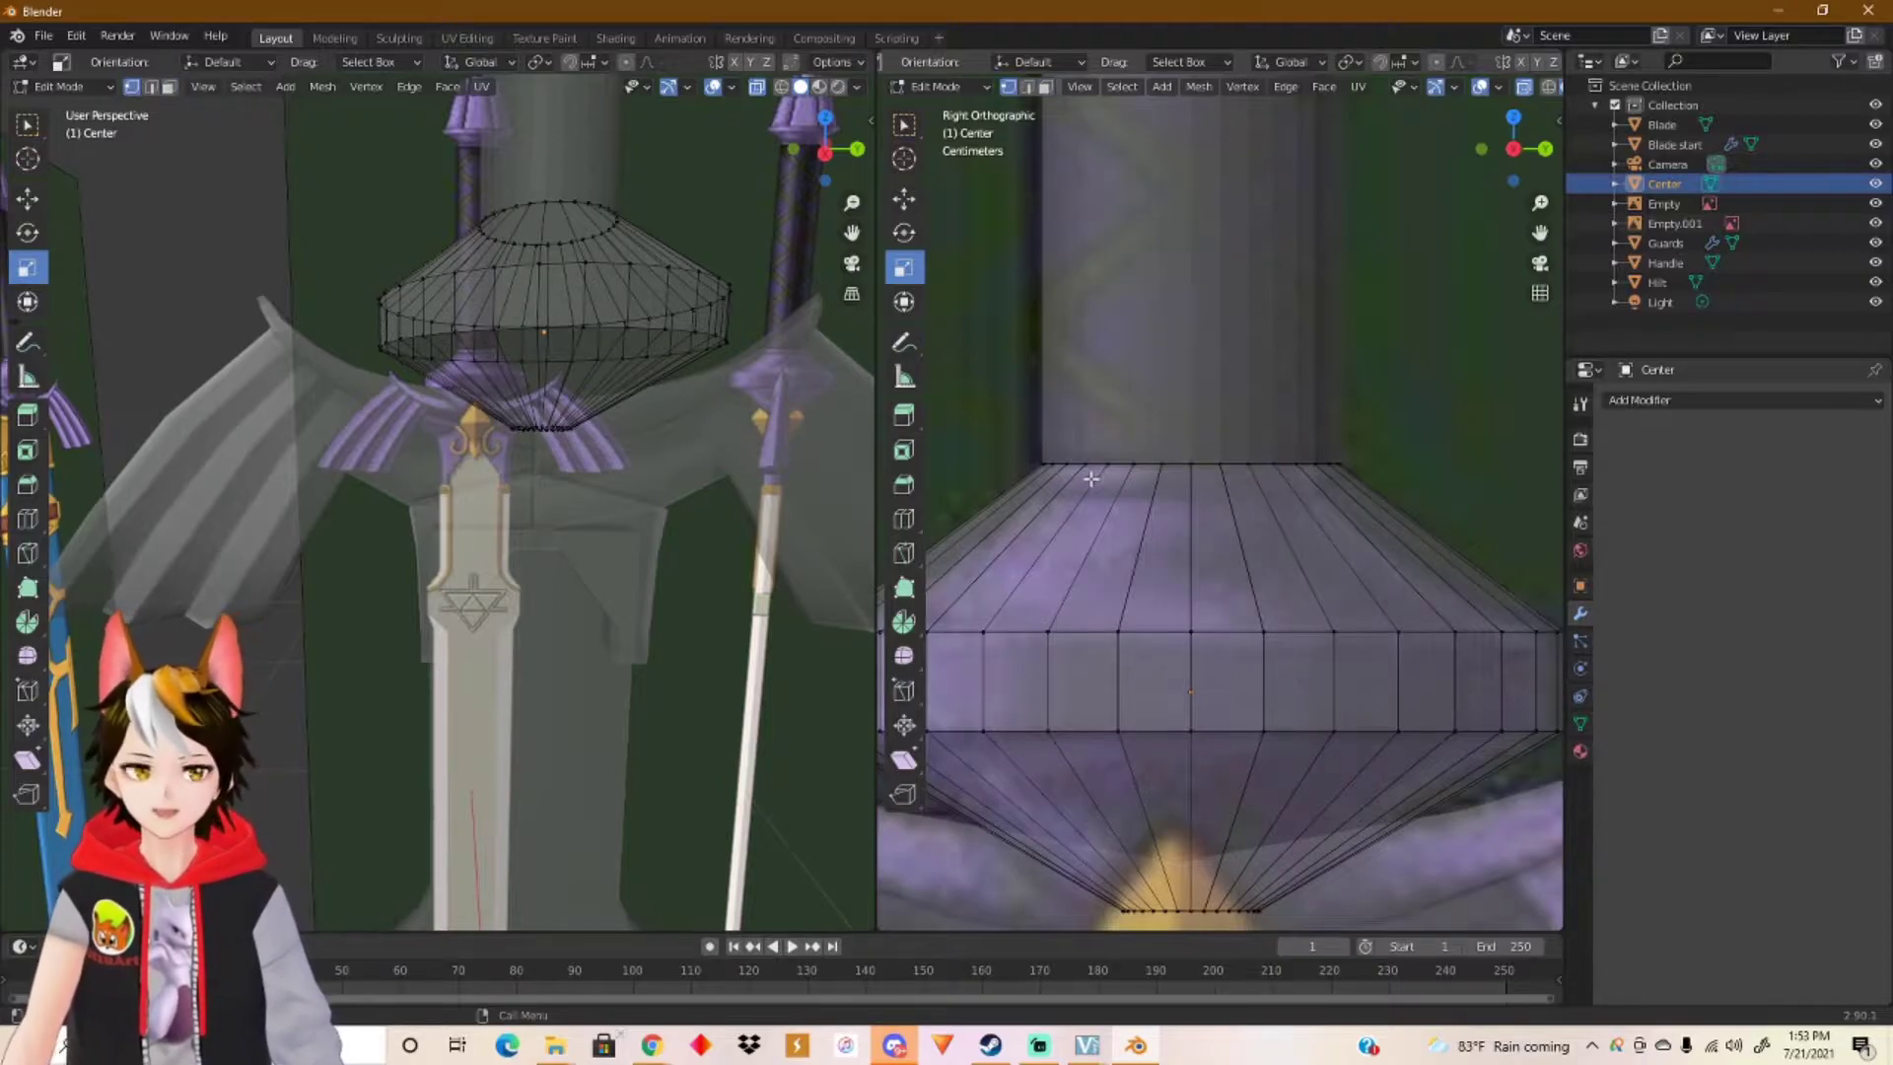
{"action": "left_click_drag", "start_coordinate": [1021, 440], "coordinate": [1392, 465]}
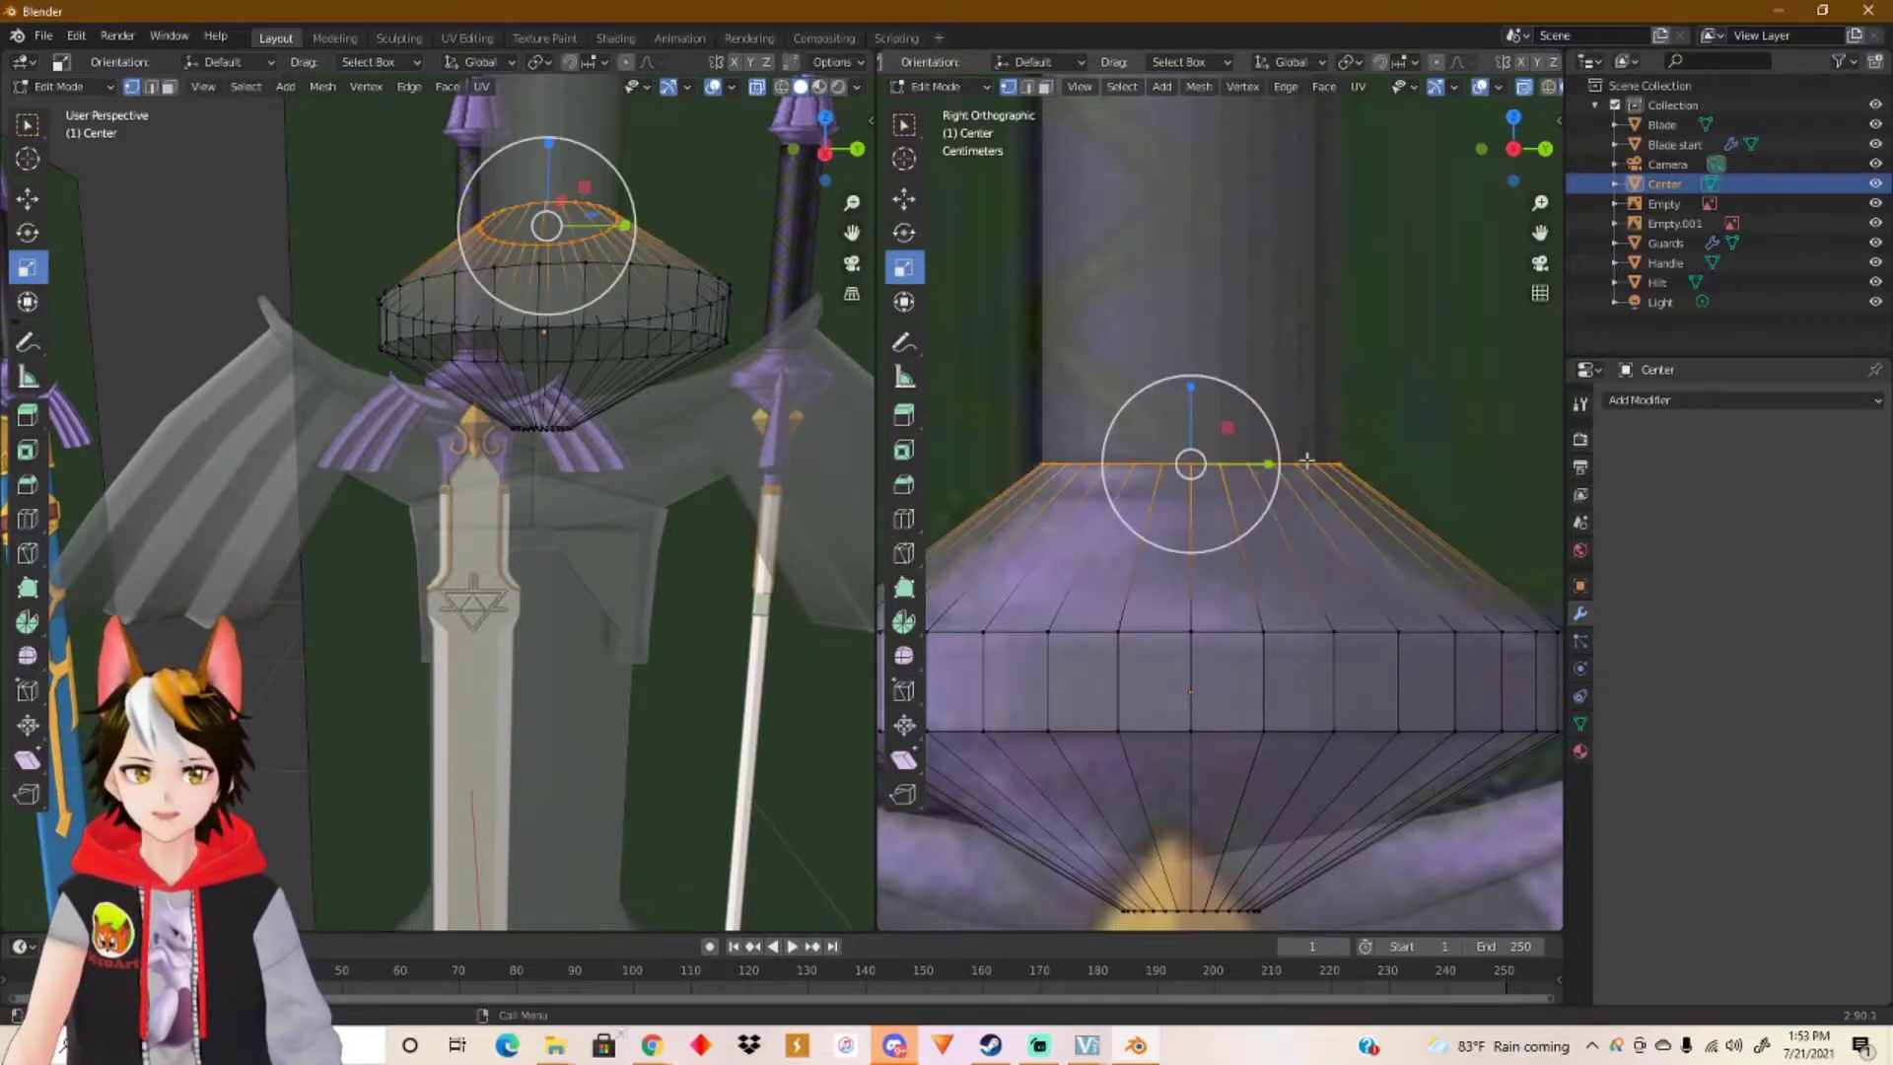
{"action": "left_click", "coordinate": [904, 200]}
{"action": "mouse_move", "coordinate": [1189, 387]}
{"action": "left_mouse_down"}
{"action": "mouse_move", "coordinate": [1165, 421]}
{"action": "mouse_move", "coordinate": [1184, 419]}
{"action": "left_mouse_up"}
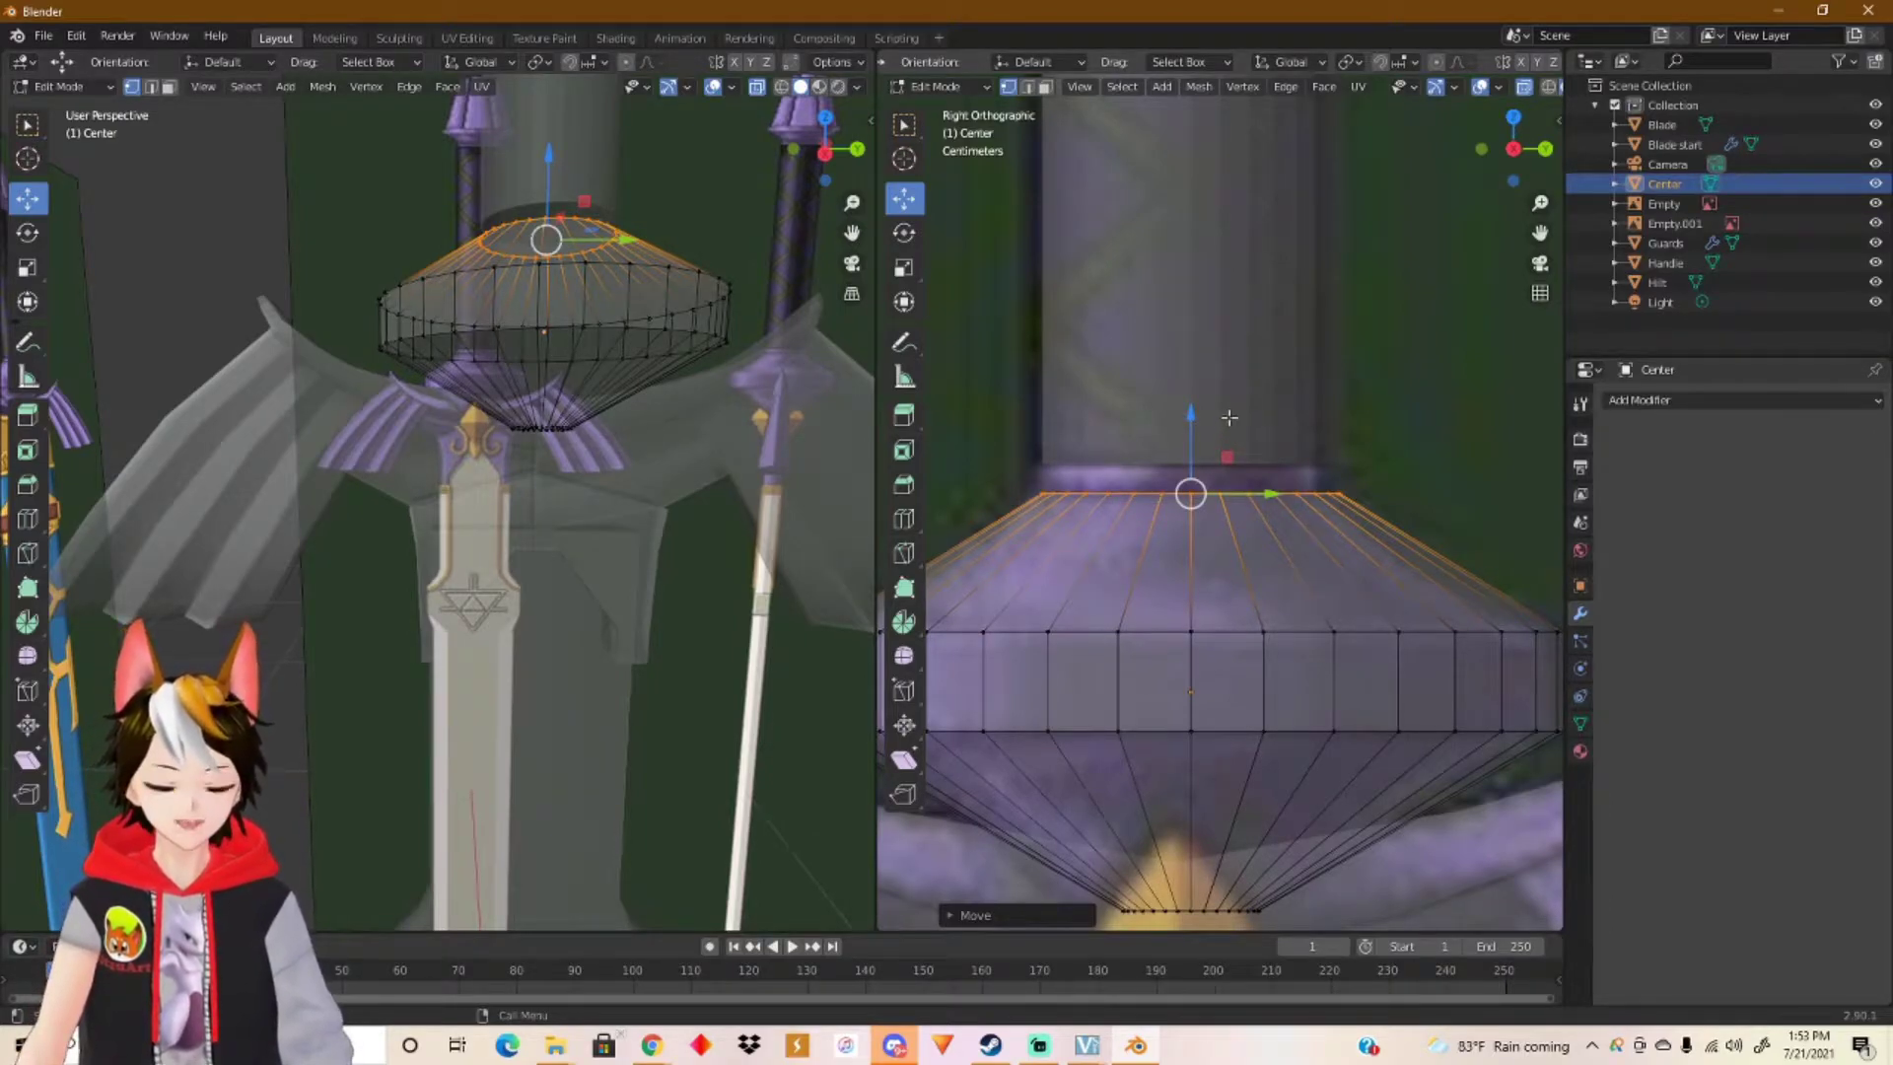
Step: Extrude the collar's upper rim edges about 0.012 m upward to form a short neck around the grip
{"action": "key", "text": "2"}
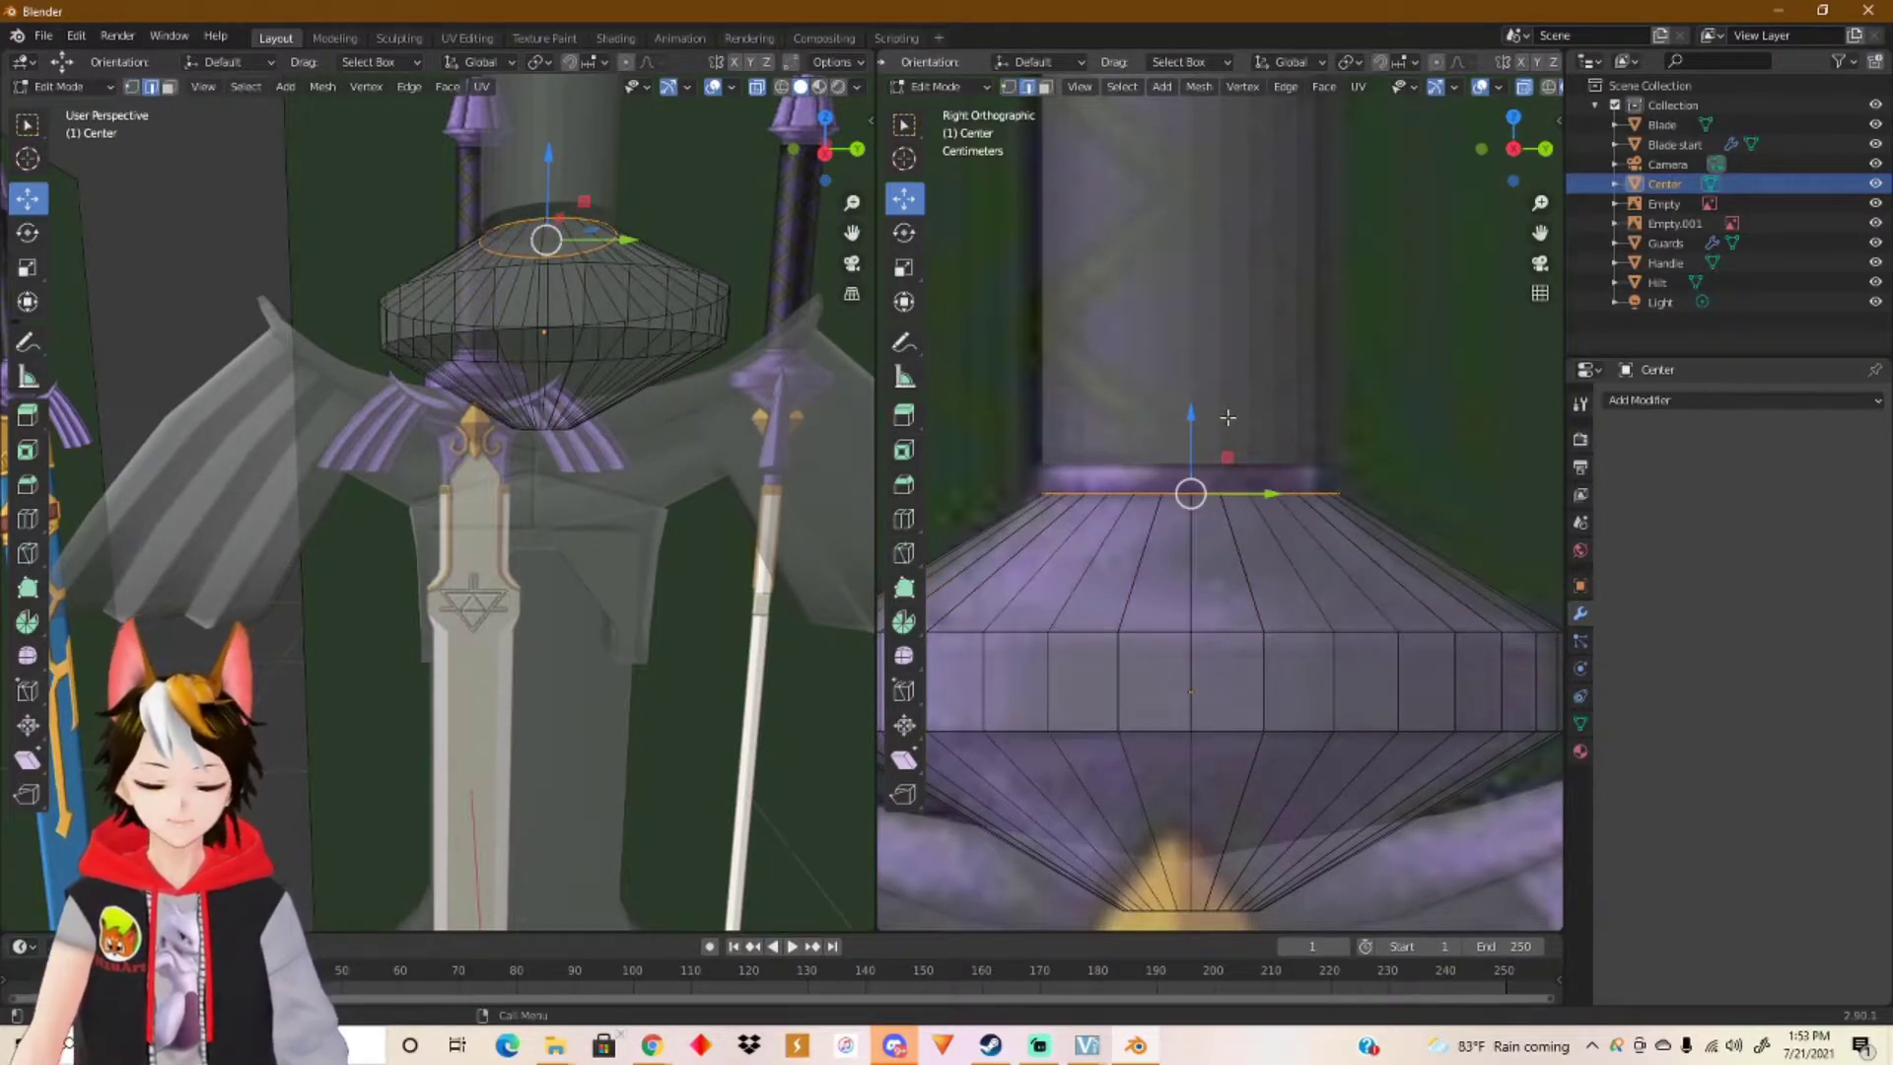
{"action": "key", "text": "e"}
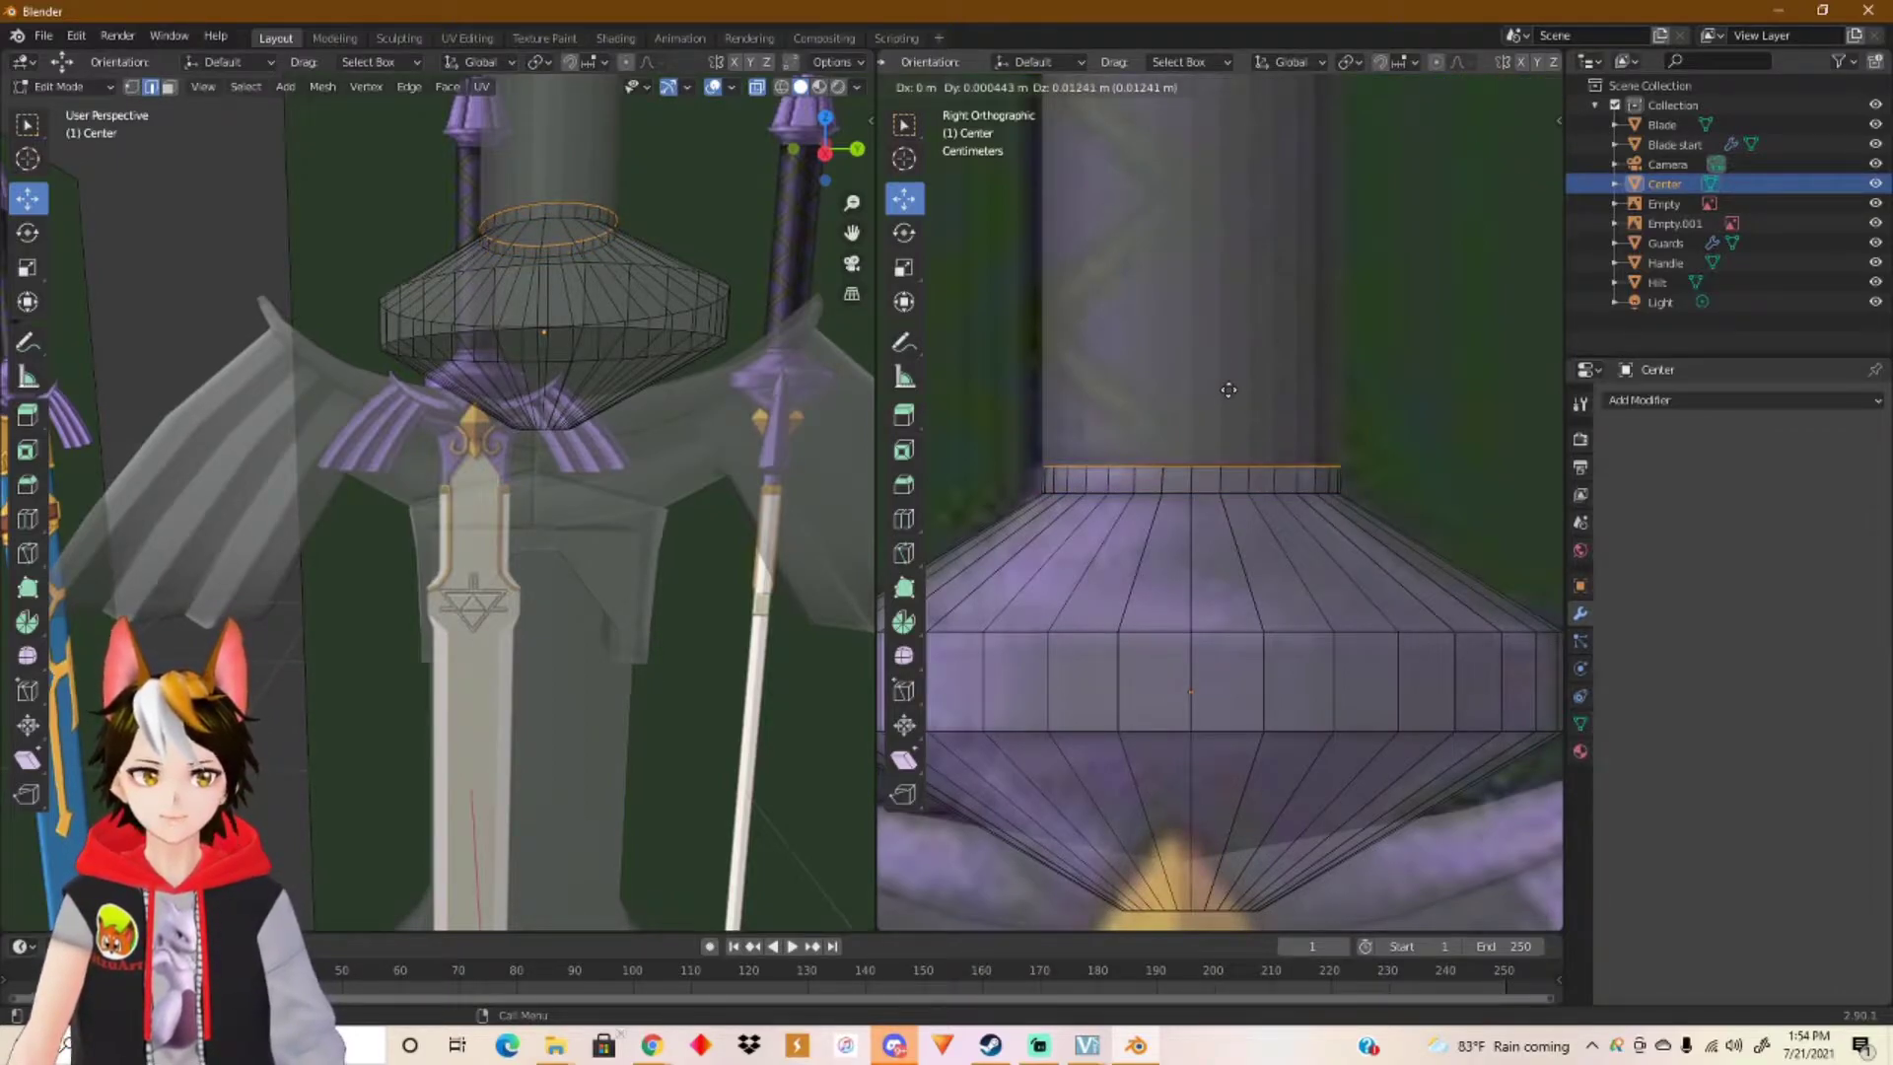
{"action": "left_click", "coordinate": [1228, 389]}
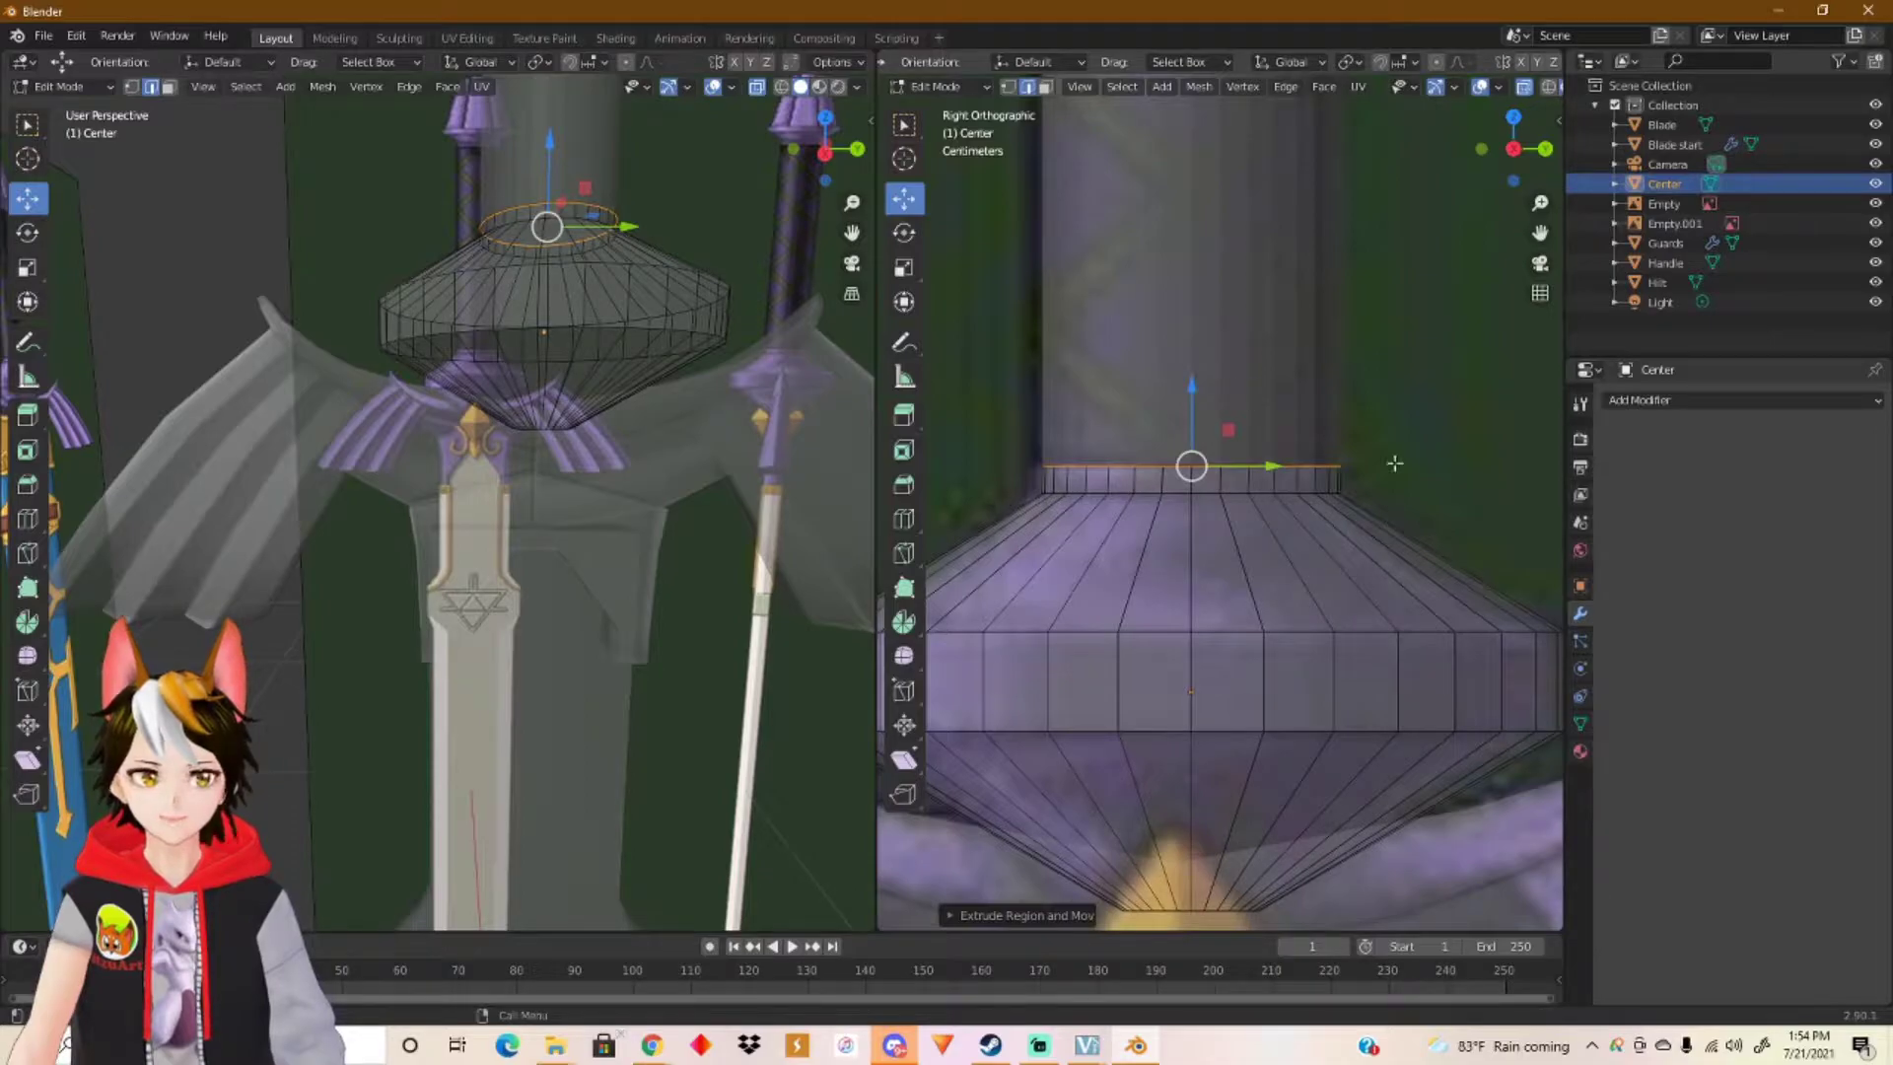
Step: Leave mesh editing, return the side view to opaque display and shade the Center collar smooth
{"action": "middle_click_drag", "start_coordinate": [1332, 604], "coordinate": [1302, 500], "text": "shift"}
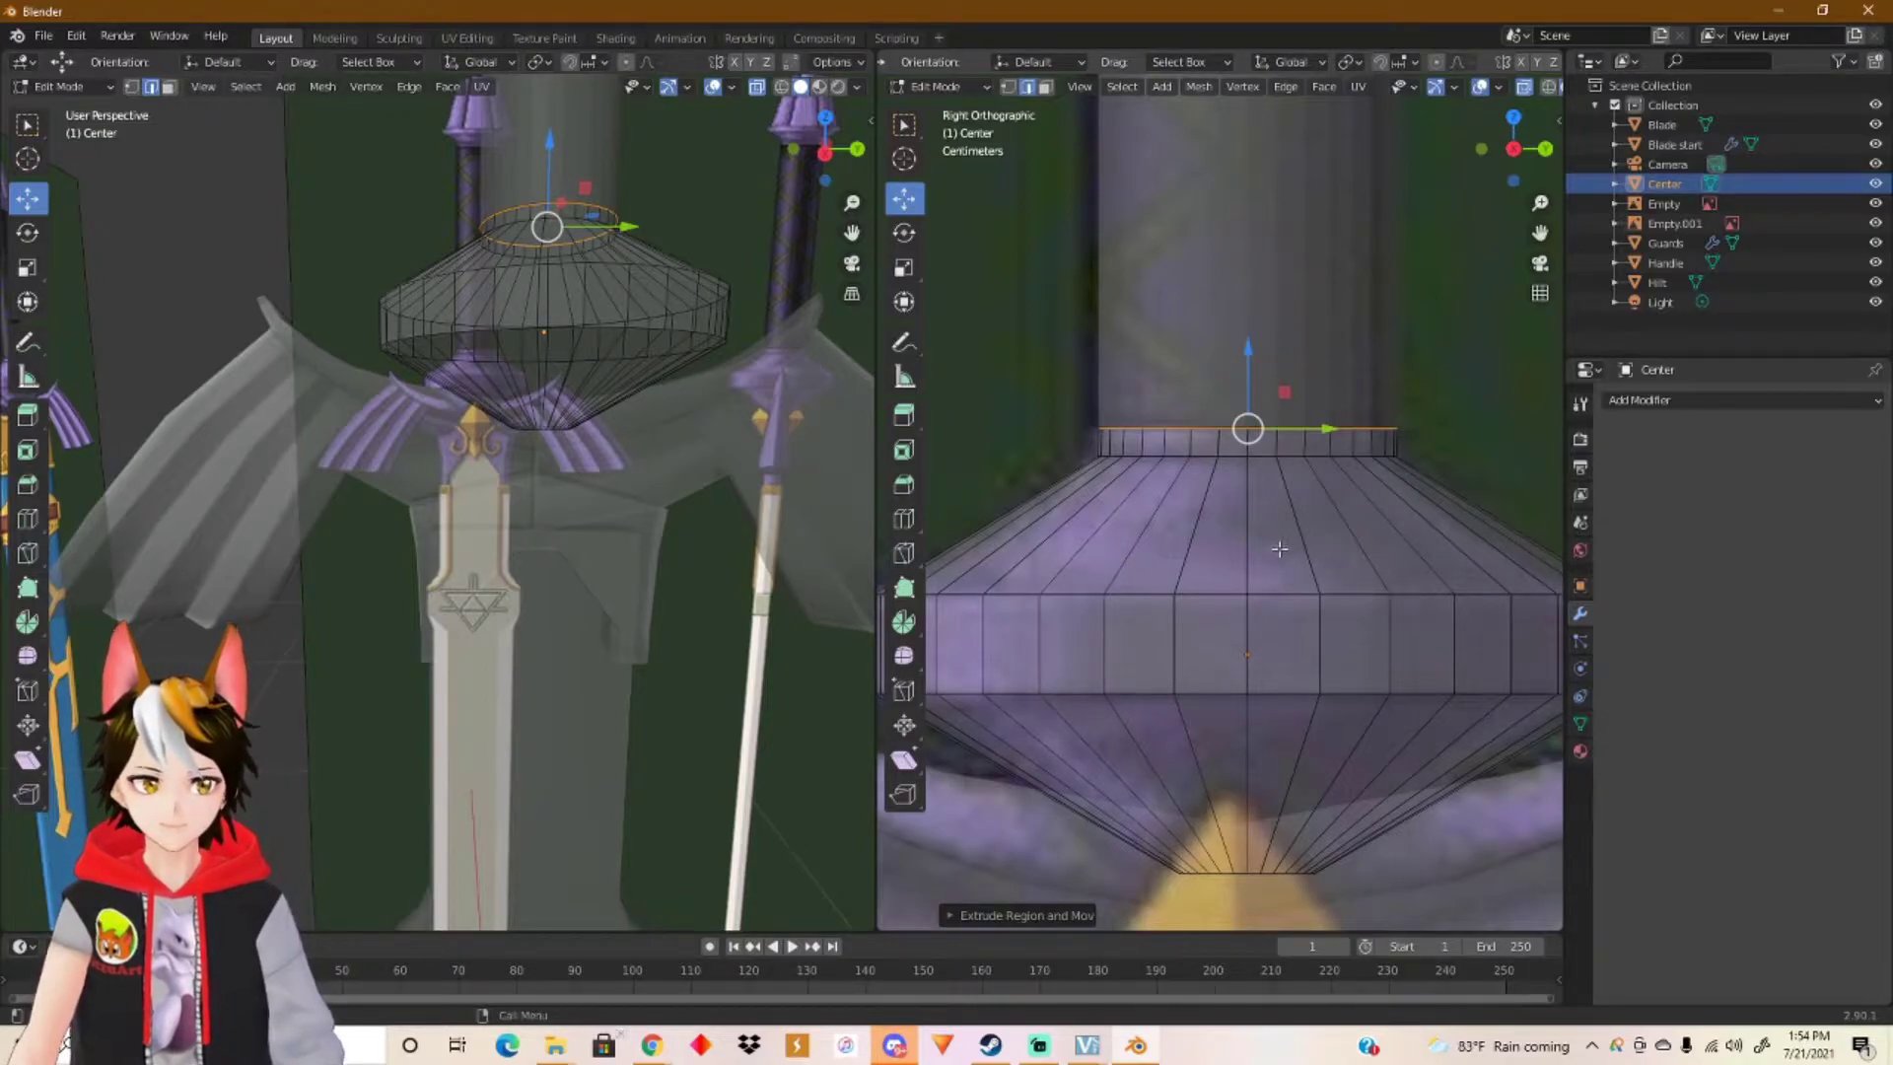
{"action": "key", "text": "Tab"}
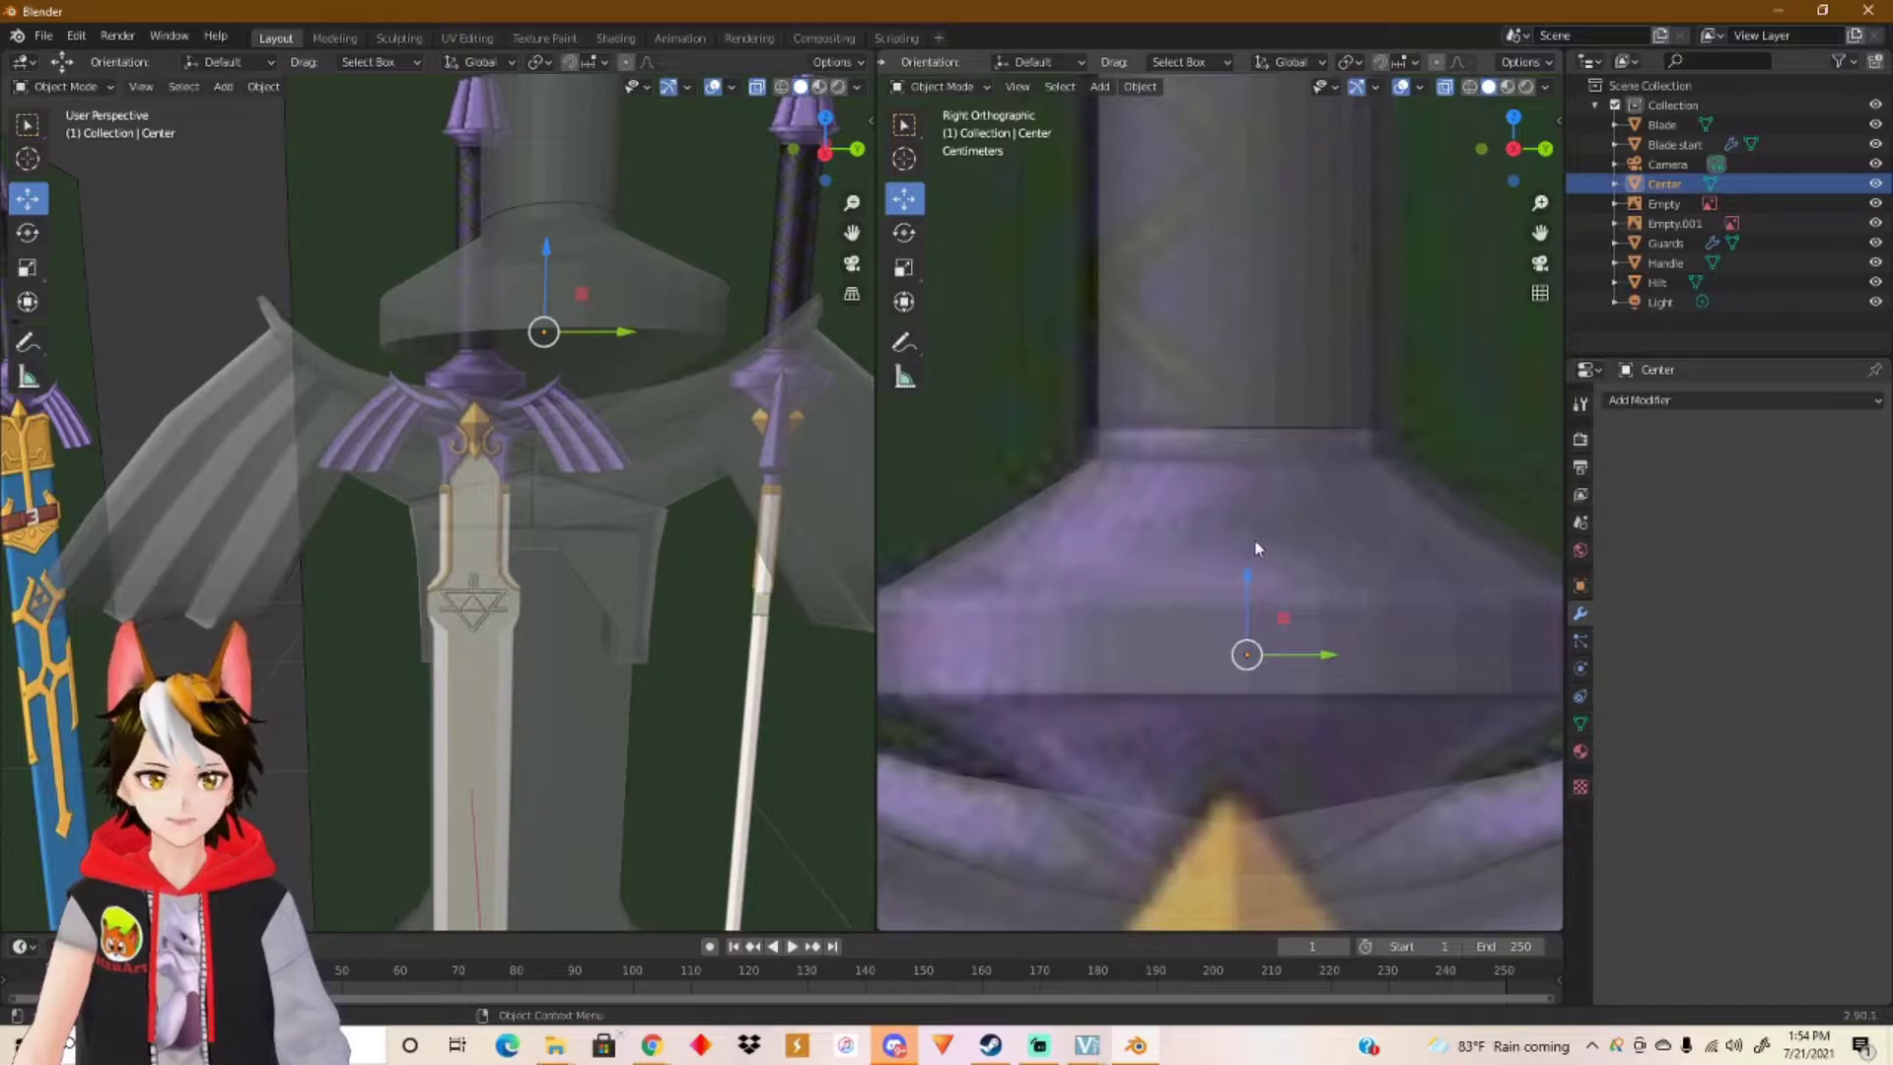
{"action": "key", "text": "z"}
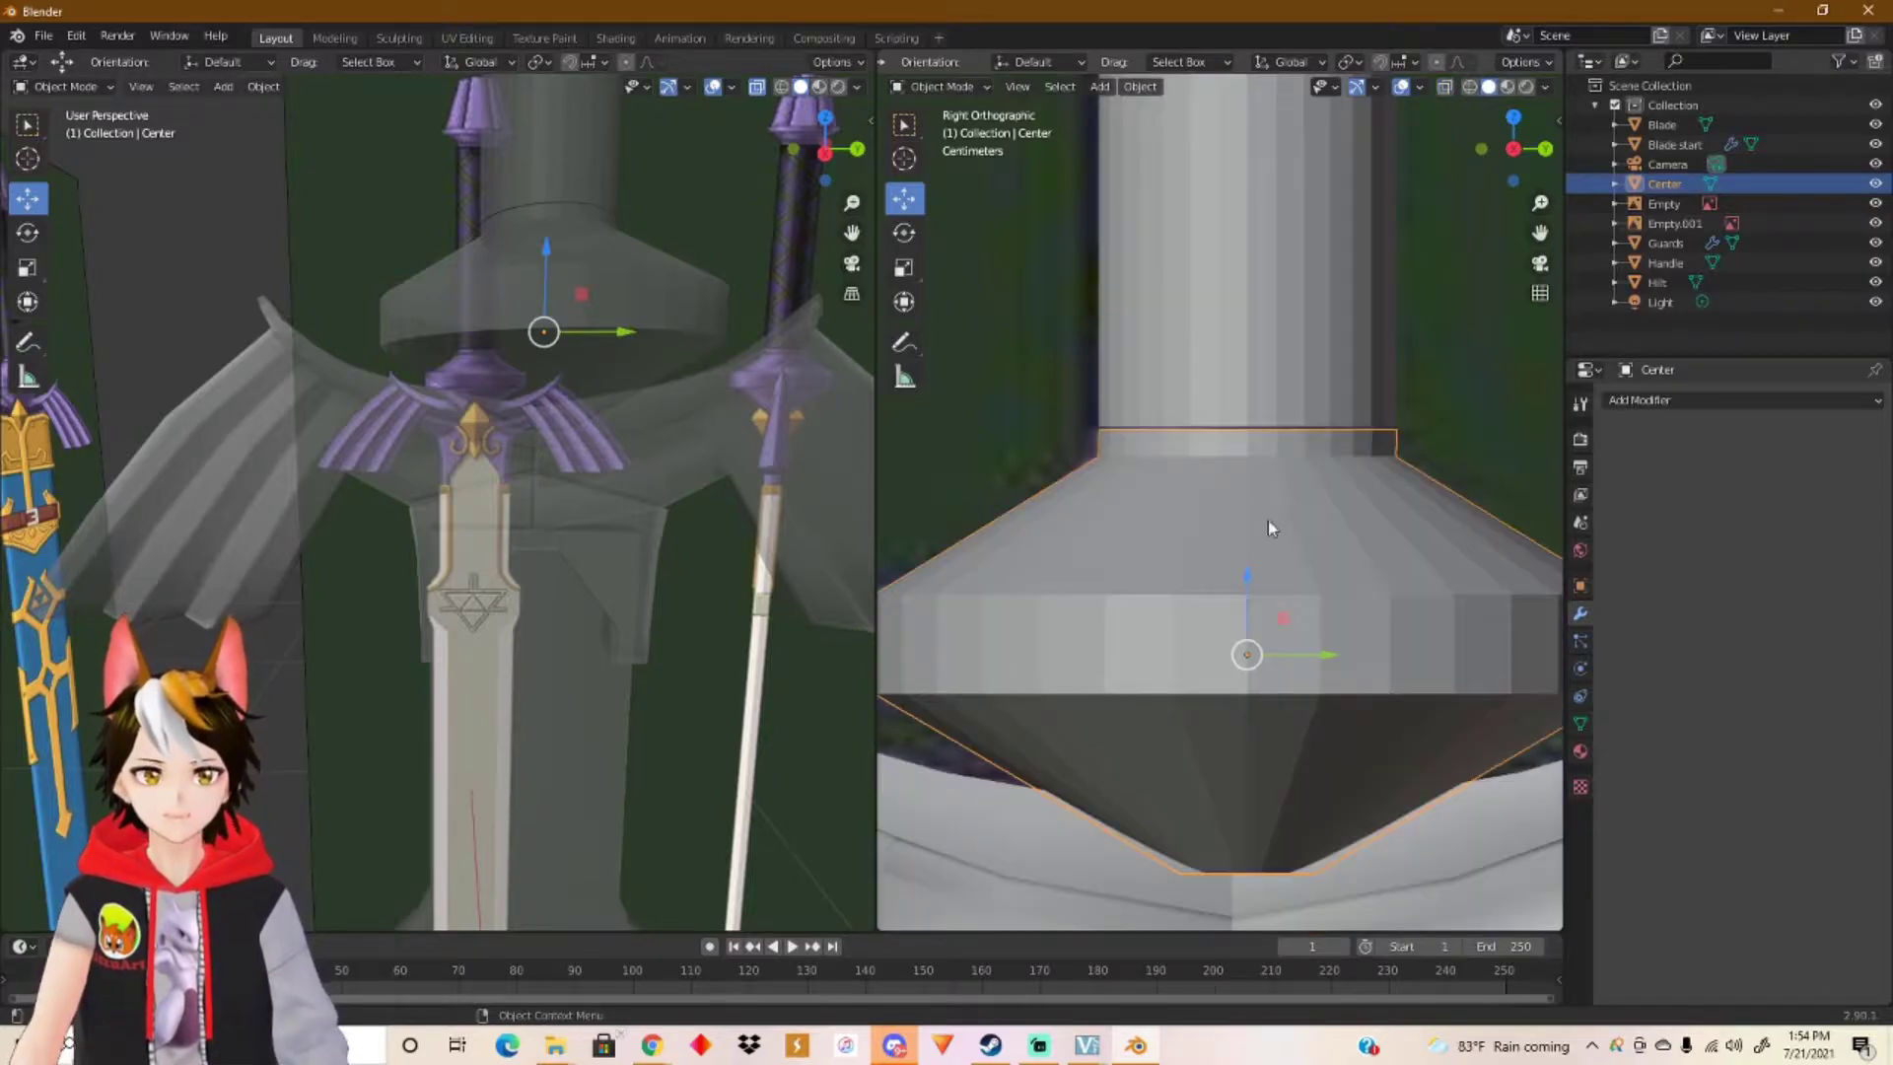
{"action": "right_click", "coordinate": [1203, 538]}
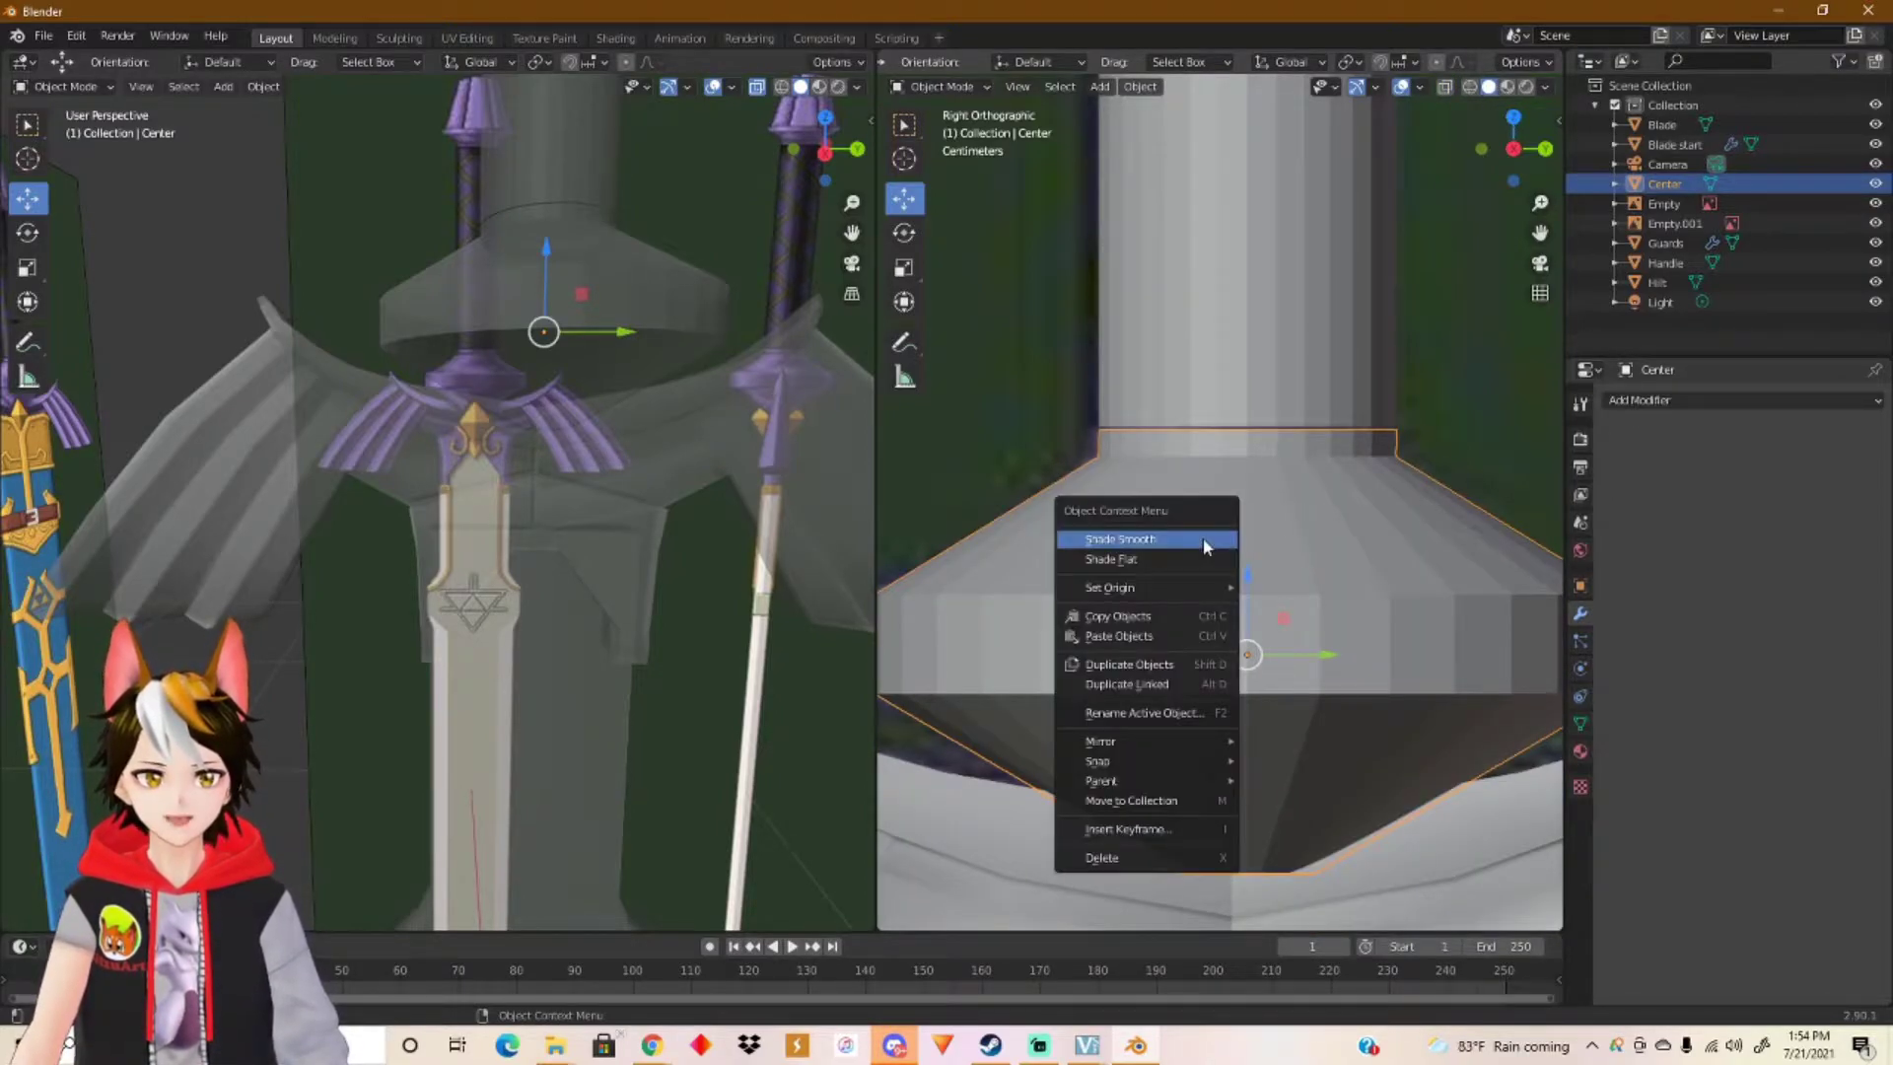
{"action": "left_click", "coordinate": [1202, 538]}
{"action": "scroll", "coordinate": [1203, 538], "scroll_direction": "down", "scroll_amount": 1}
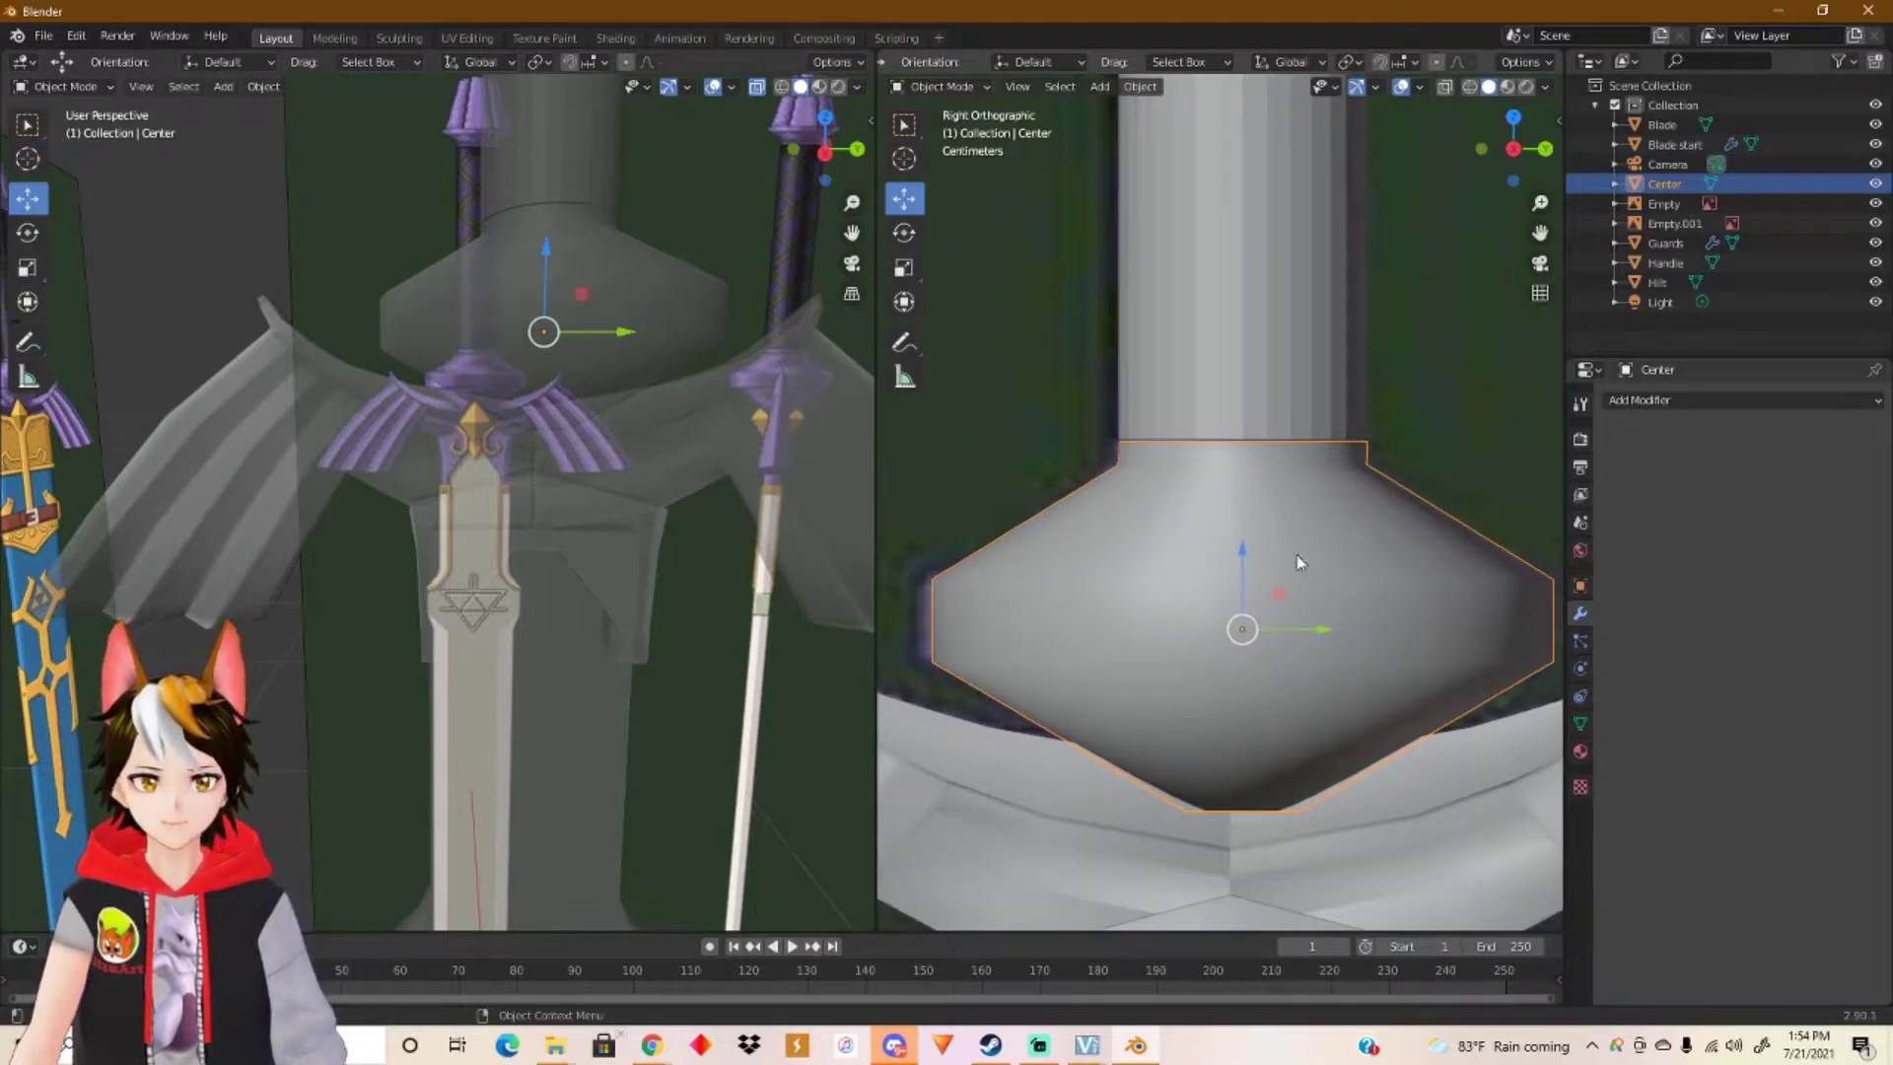
Step: Make the perspective view opaque and examine the smooth-shaded Center collar from several angles
{"action": "left_click", "coordinate": [756, 88]}
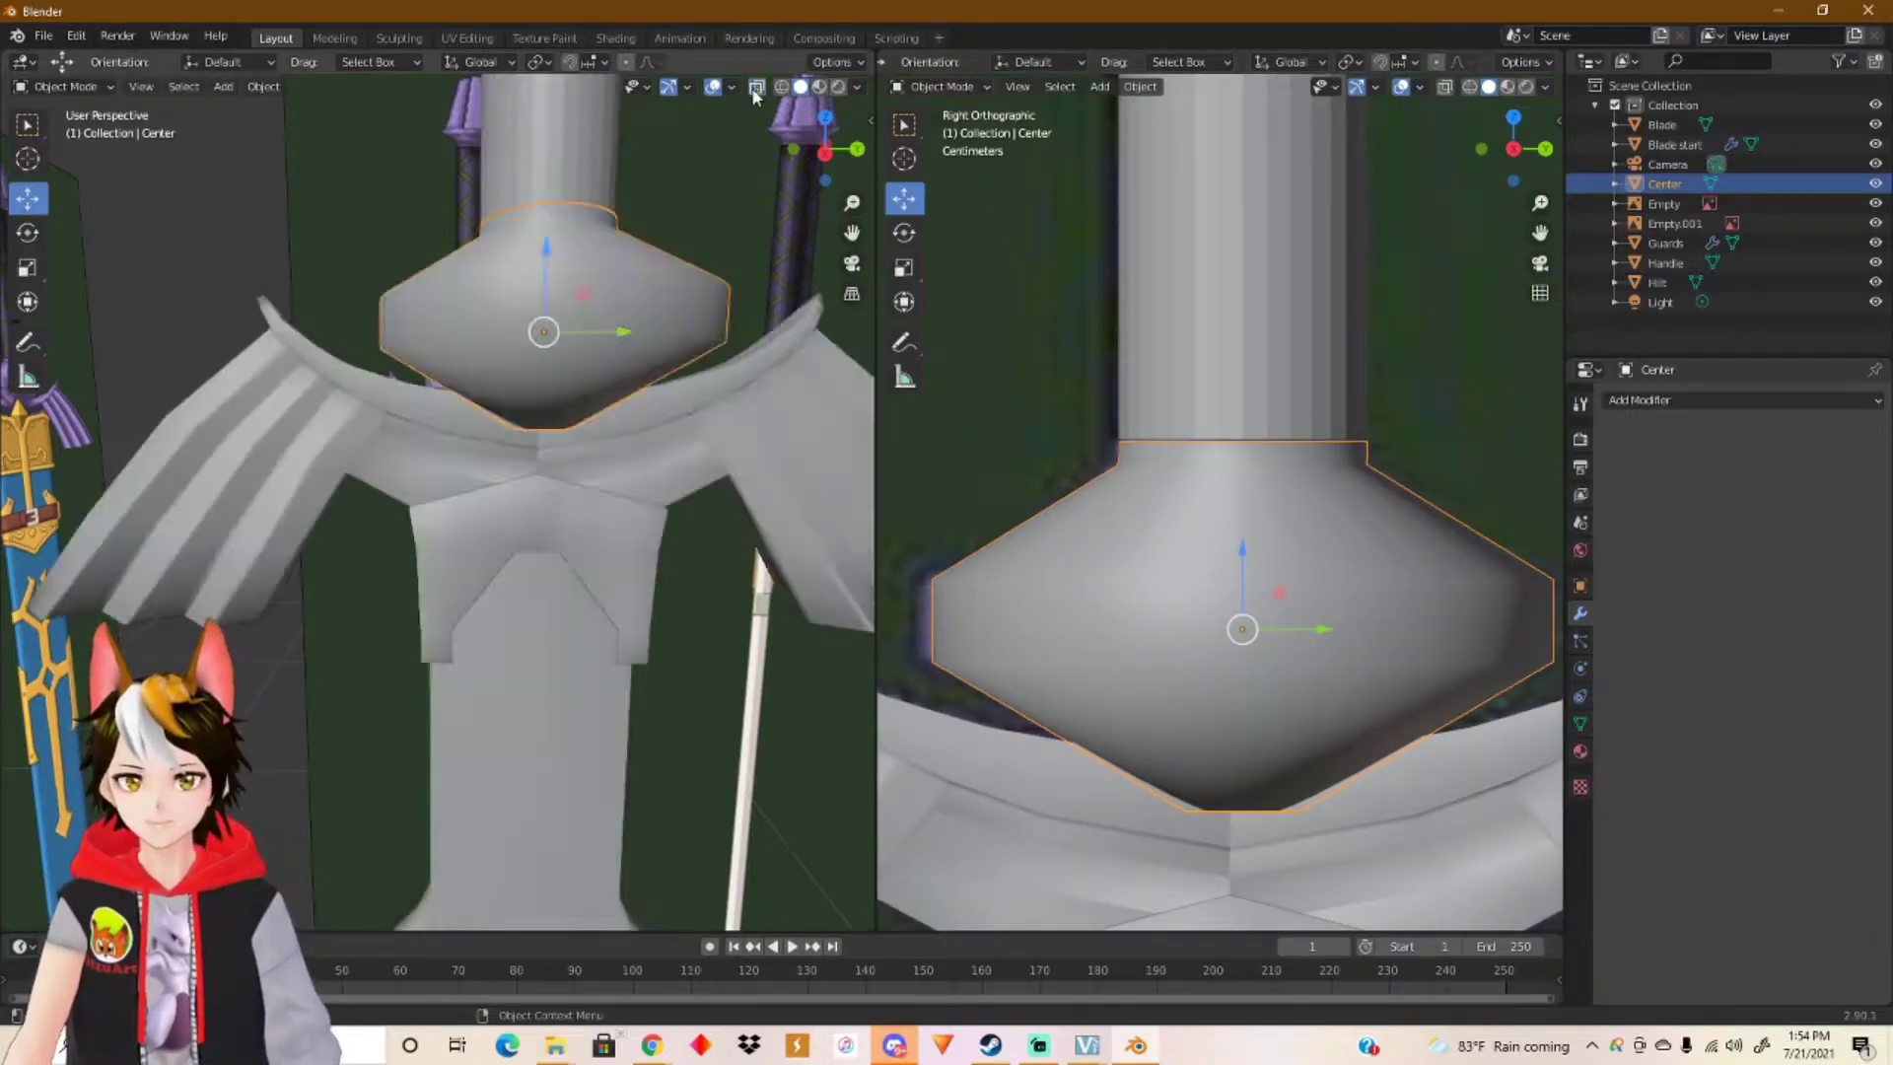
{"action": "middle_click_drag", "start_coordinate": [599, 414], "coordinate": [532, 434]}
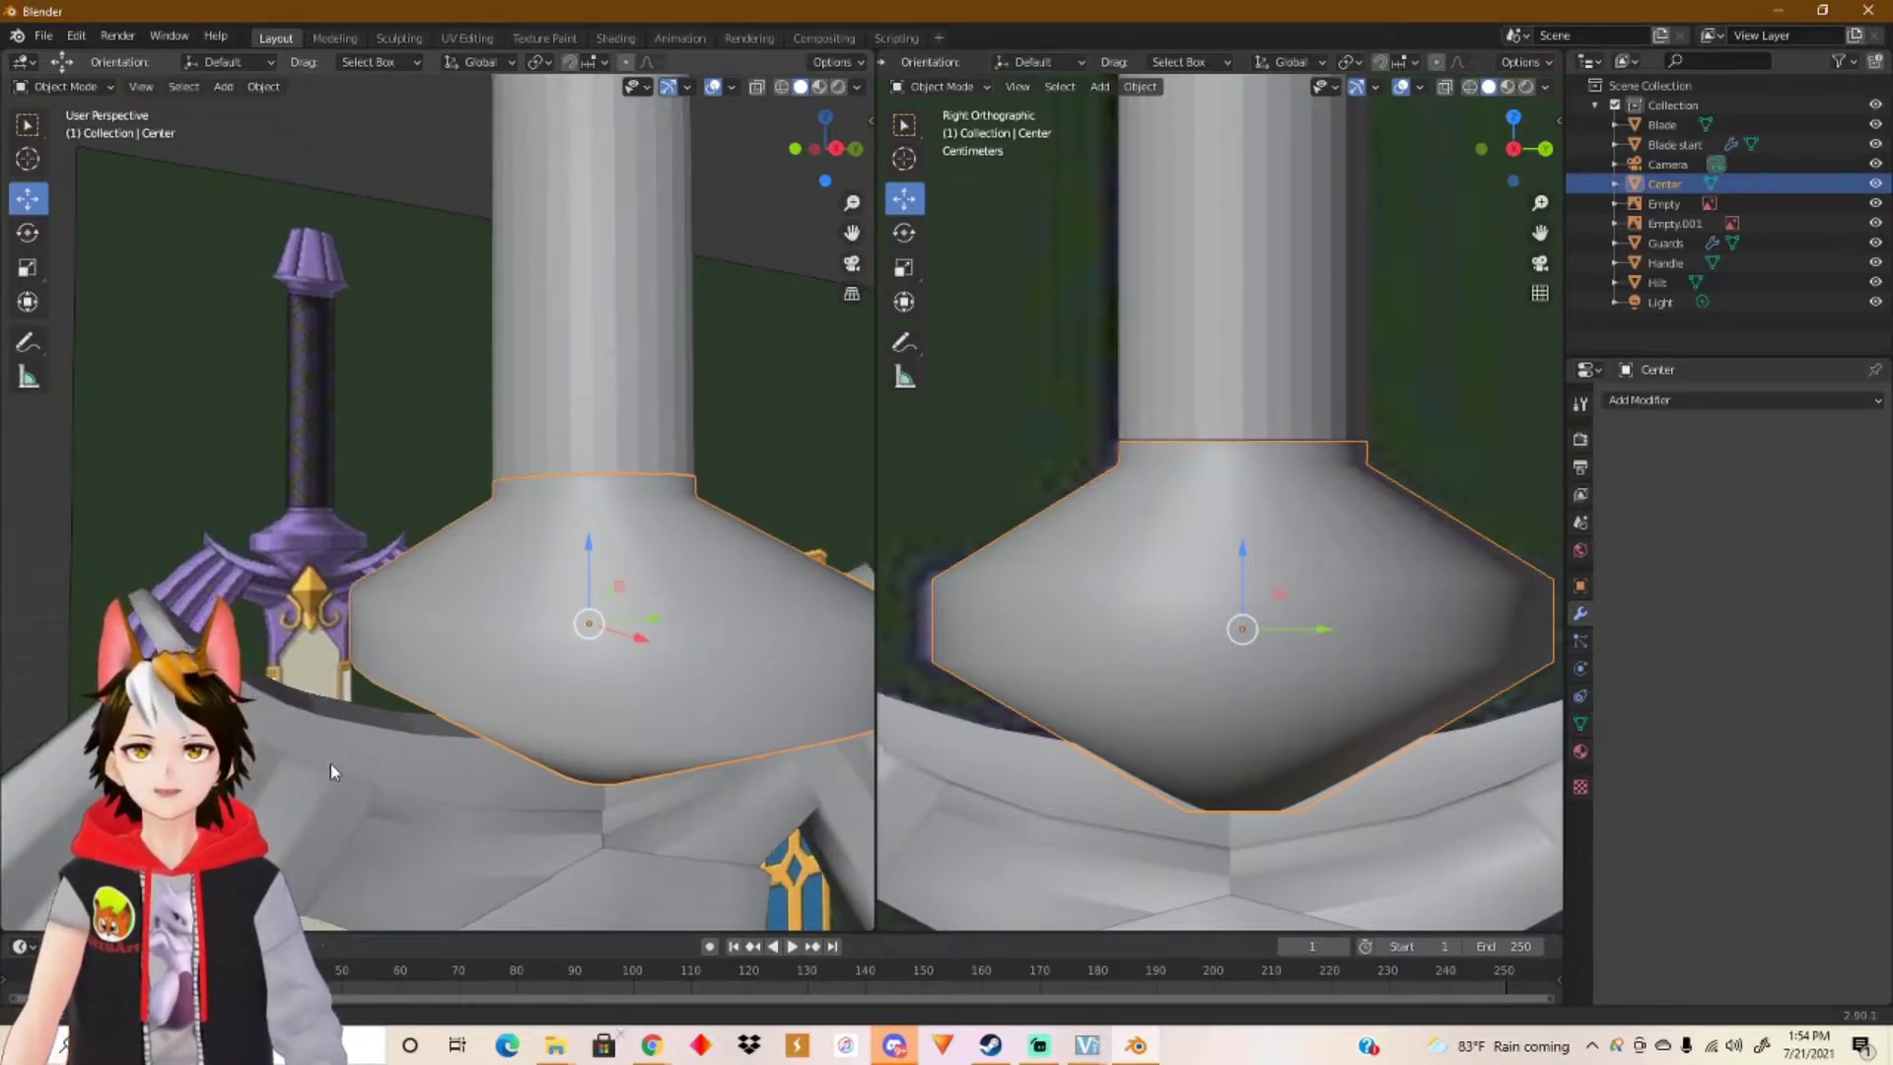
{"action": "middle_click_drag", "start_coordinate": [329, 782], "coordinate": [571, 447]}
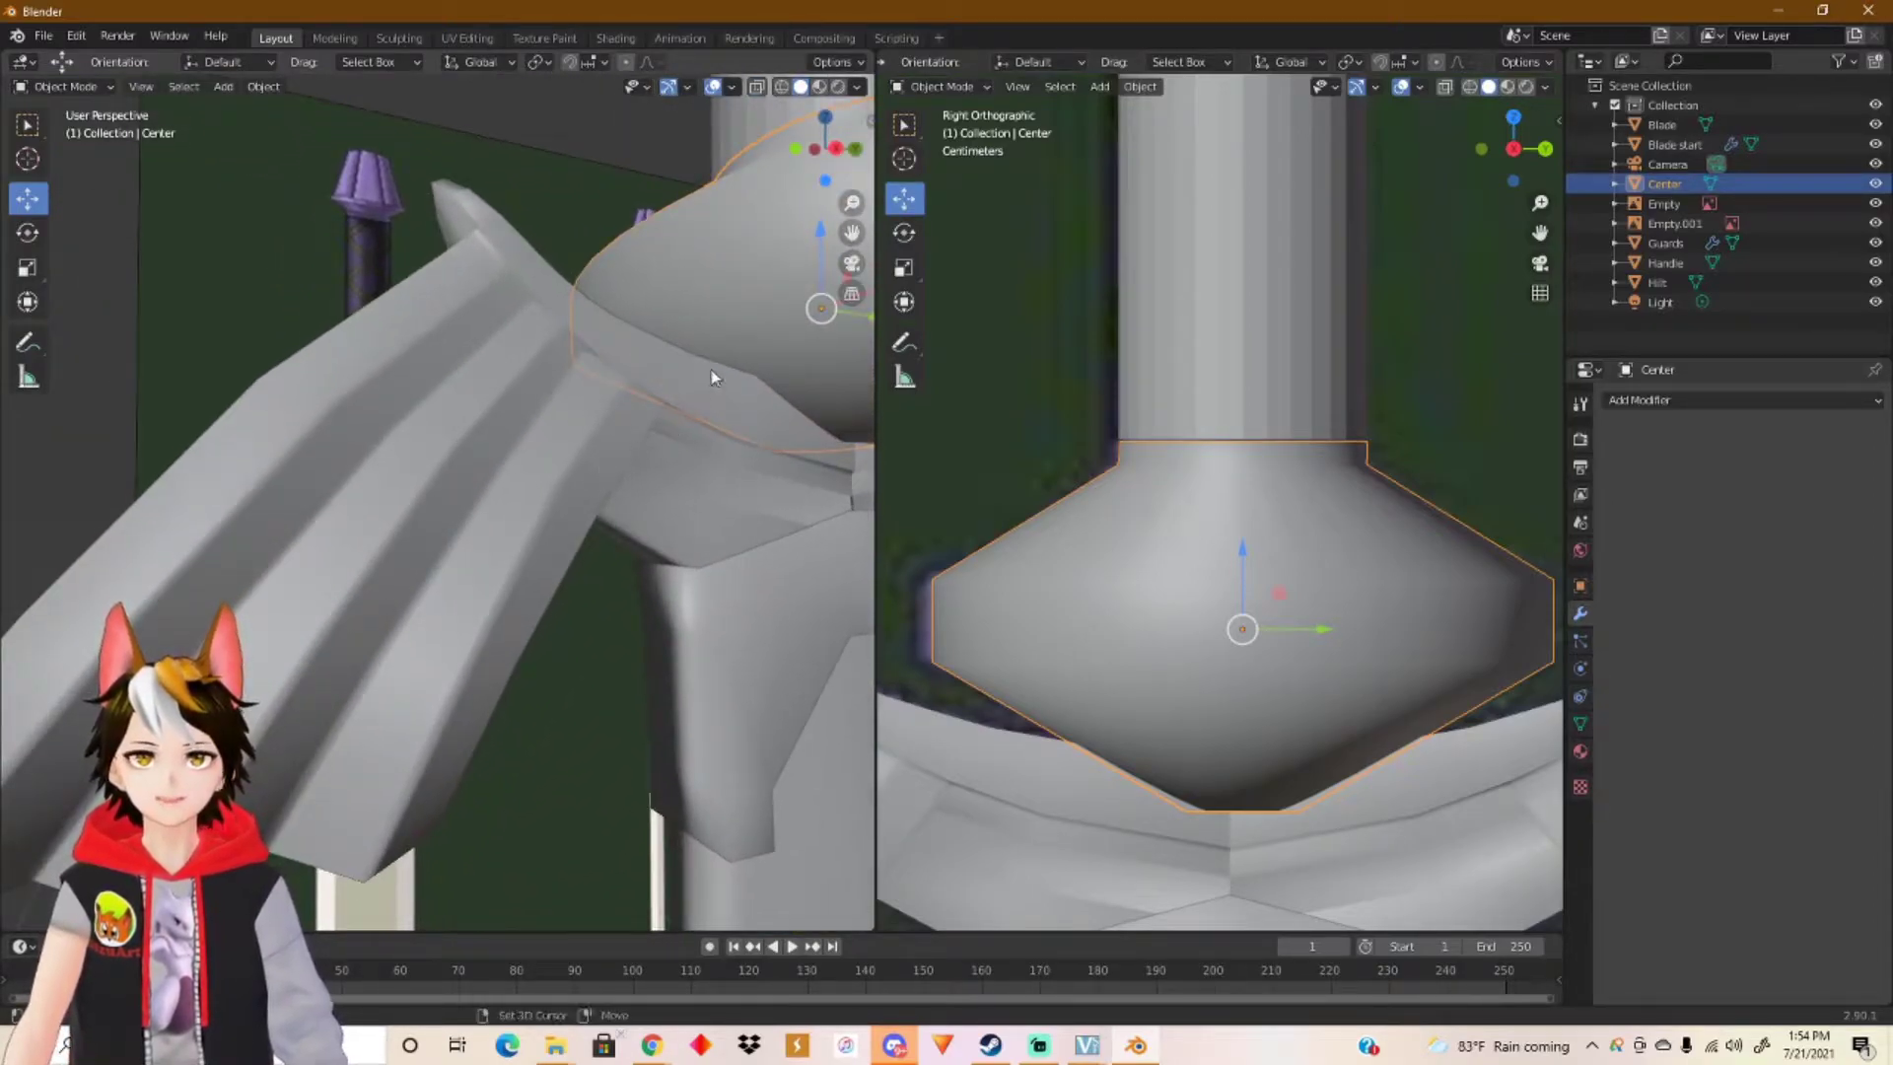
{"action": "key", "text": "KP_Decimal"}
{"action": "middle_click_drag", "start_coordinate": [540, 529], "coordinate": [605, 627]}
{"action": "scroll", "coordinate": [605, 613], "scroll_direction": "up", "scroll_amount": 2}
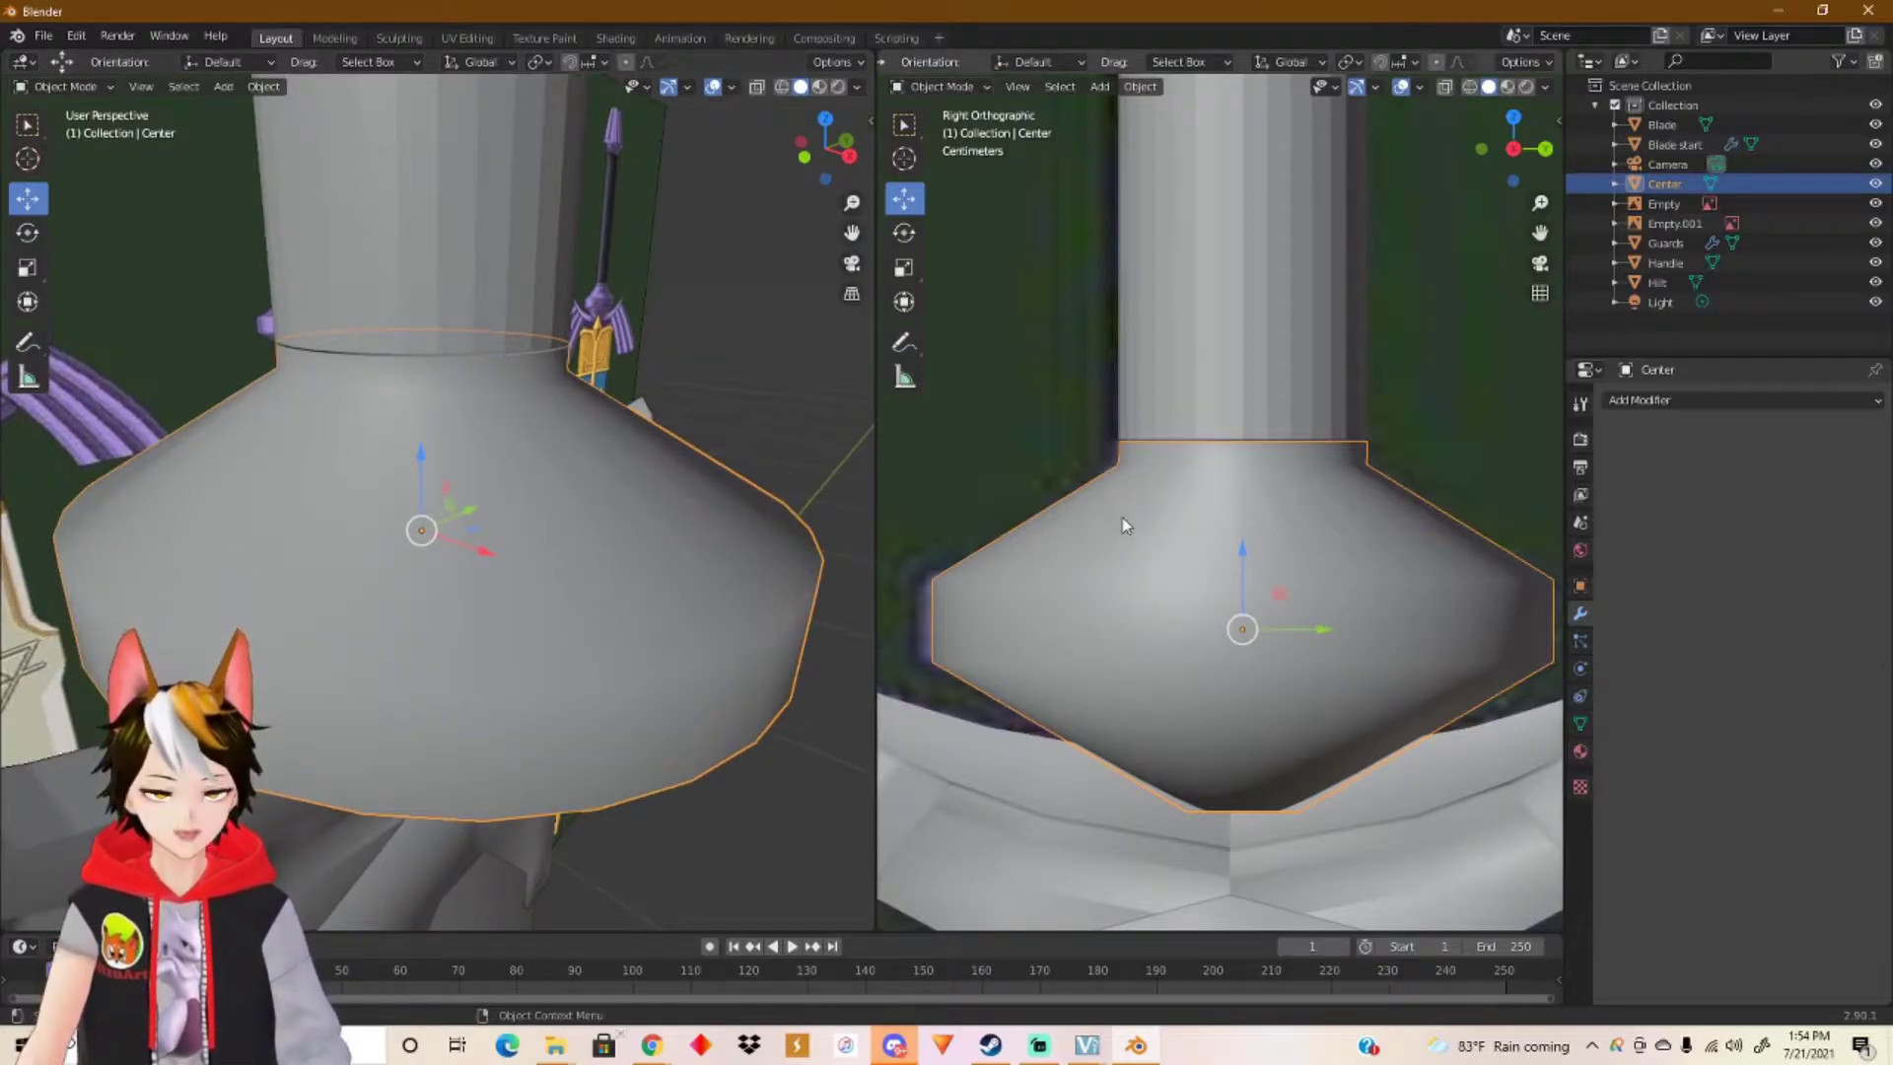
Step: Make the side view see-through, enter mesh editing on the Center collar and add one centered loop cut around its short neck
{"action": "left_click", "coordinate": [1445, 88]}
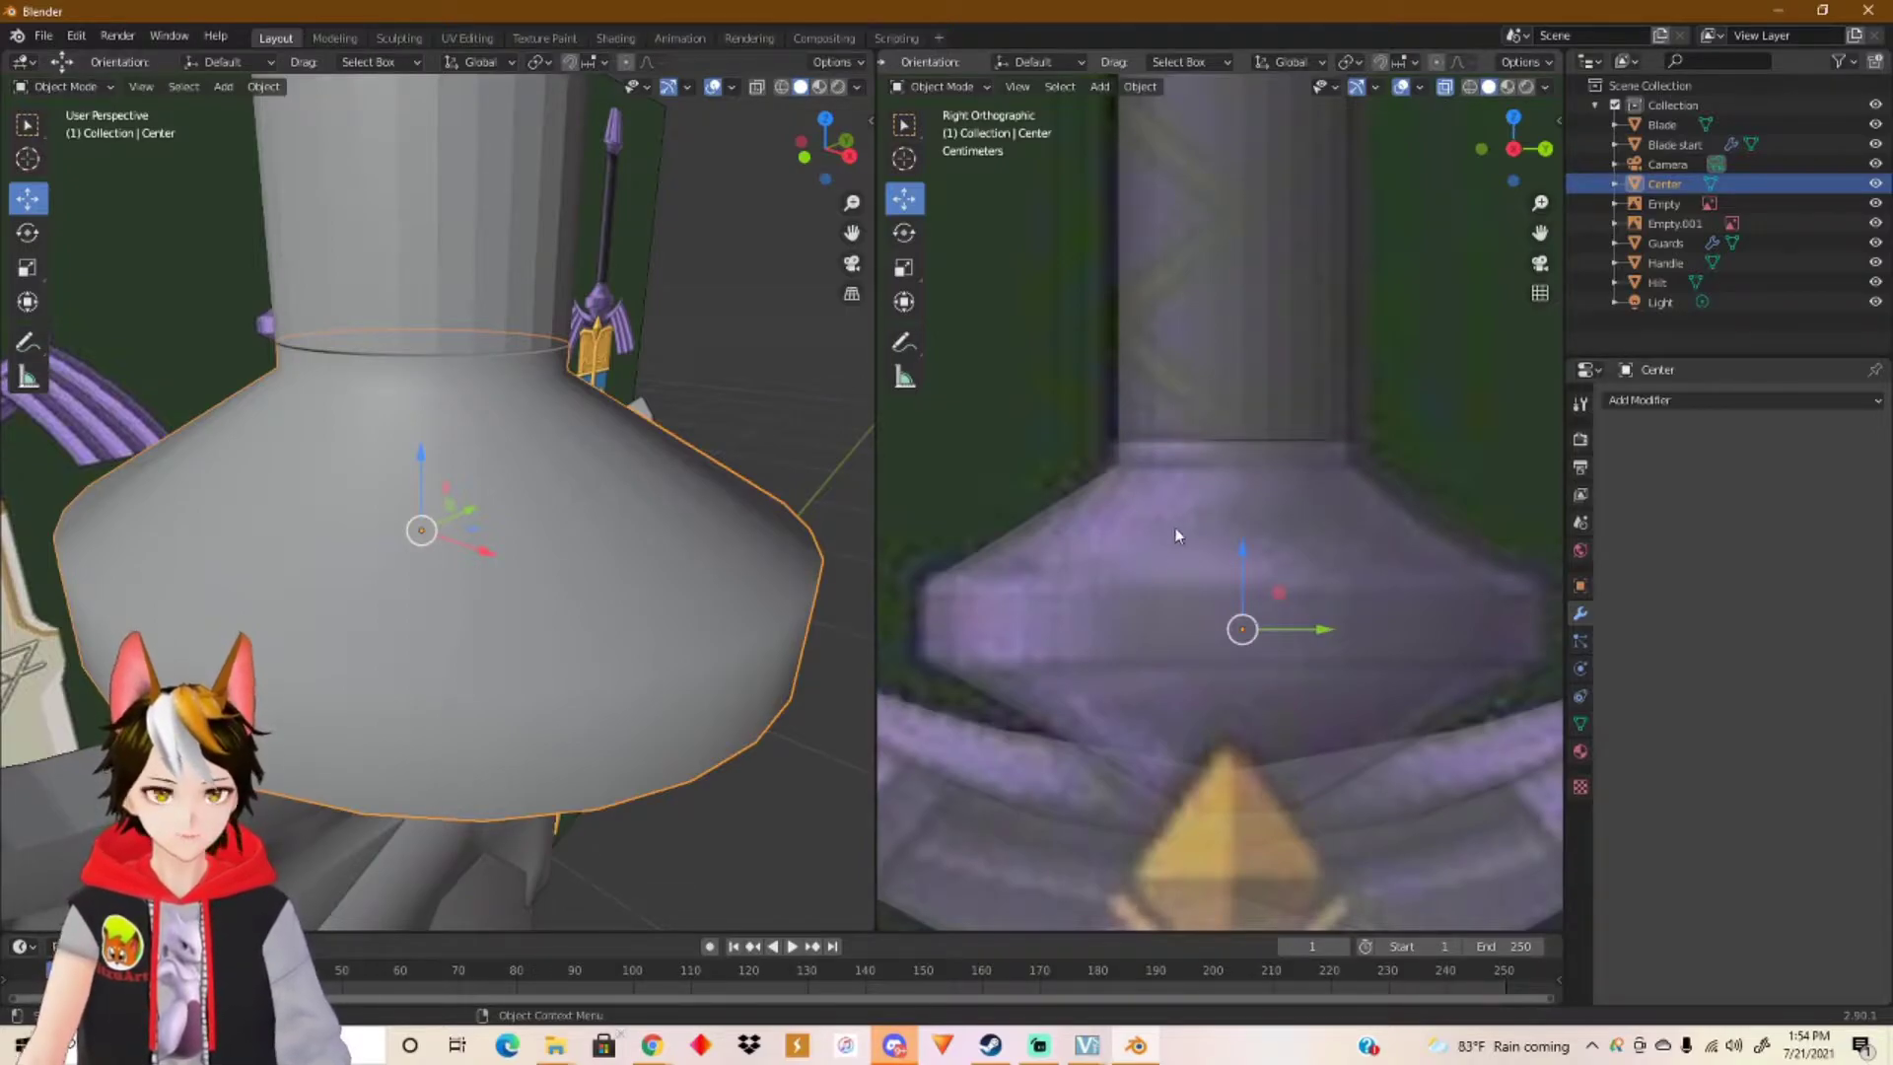
{"action": "key", "text": "Tab"}
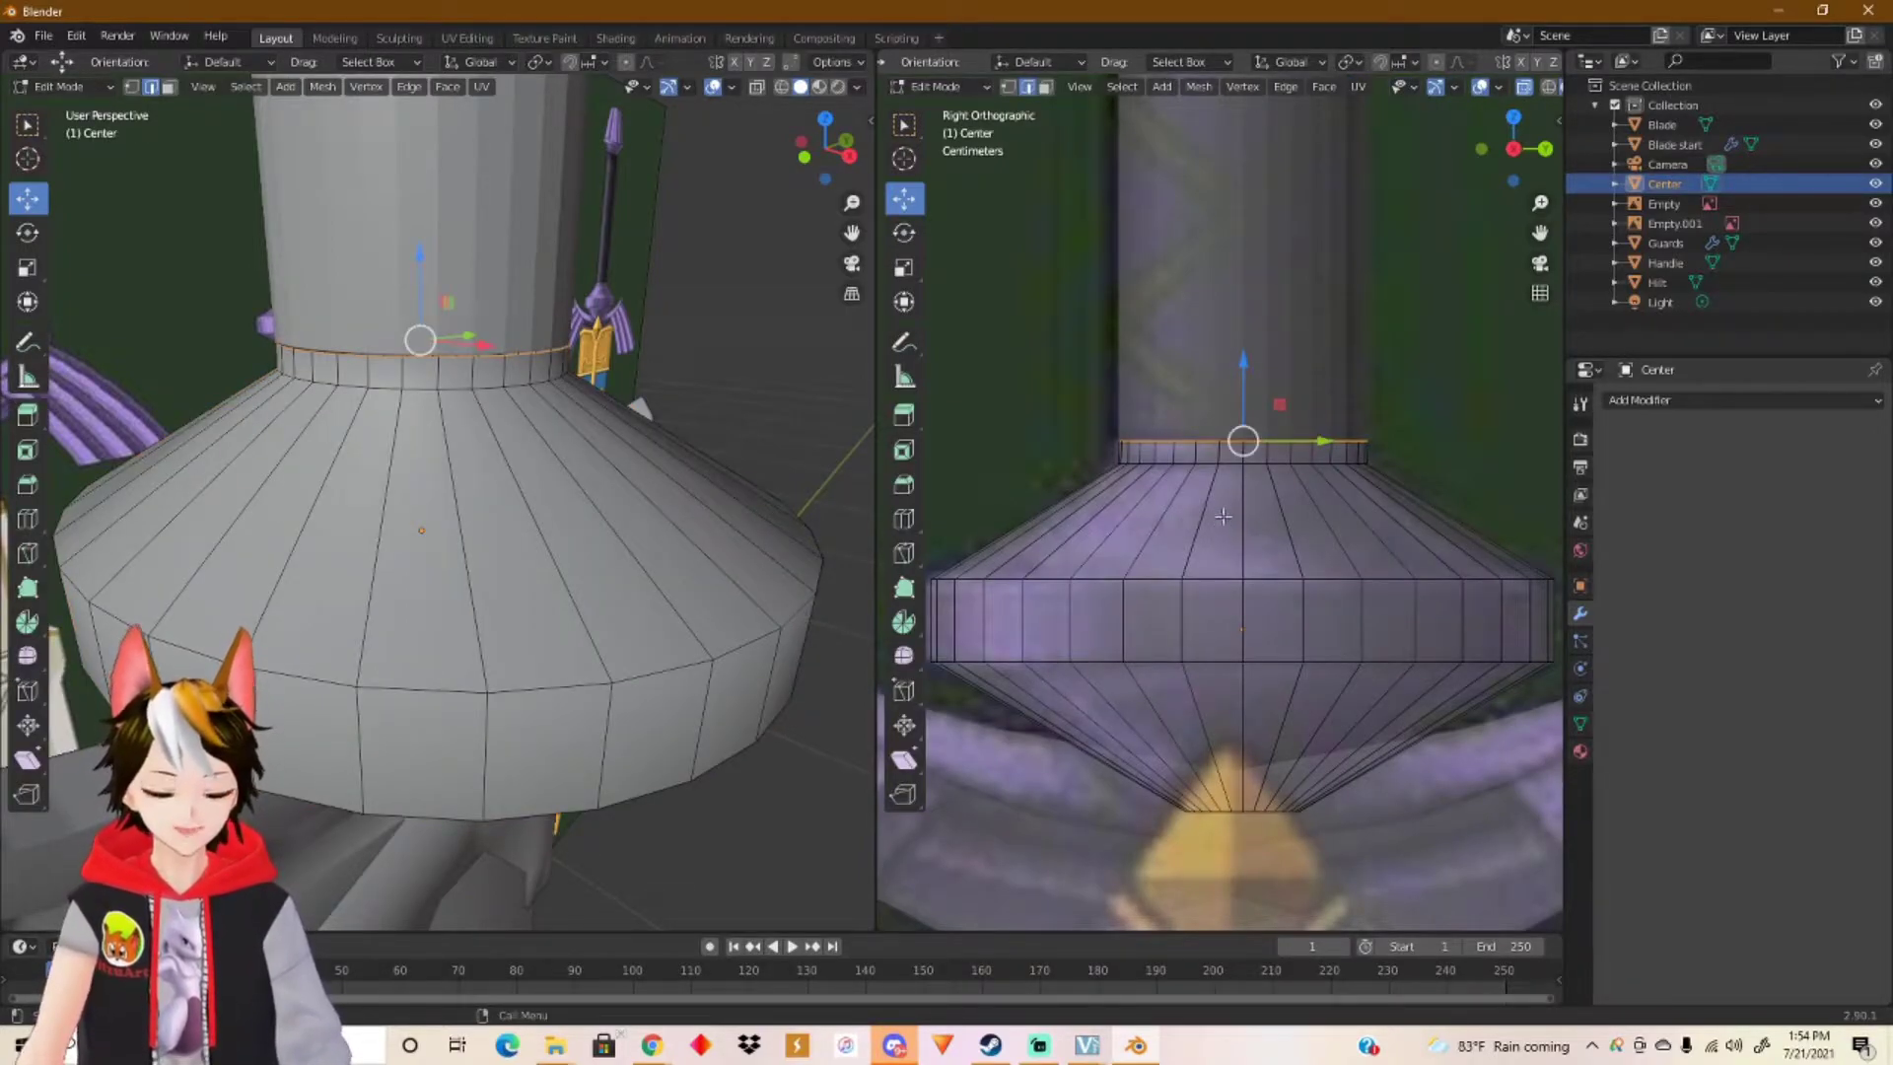
{"action": "scroll", "coordinate": [1222, 515], "scroll_direction": "up", "scroll_amount": 3}
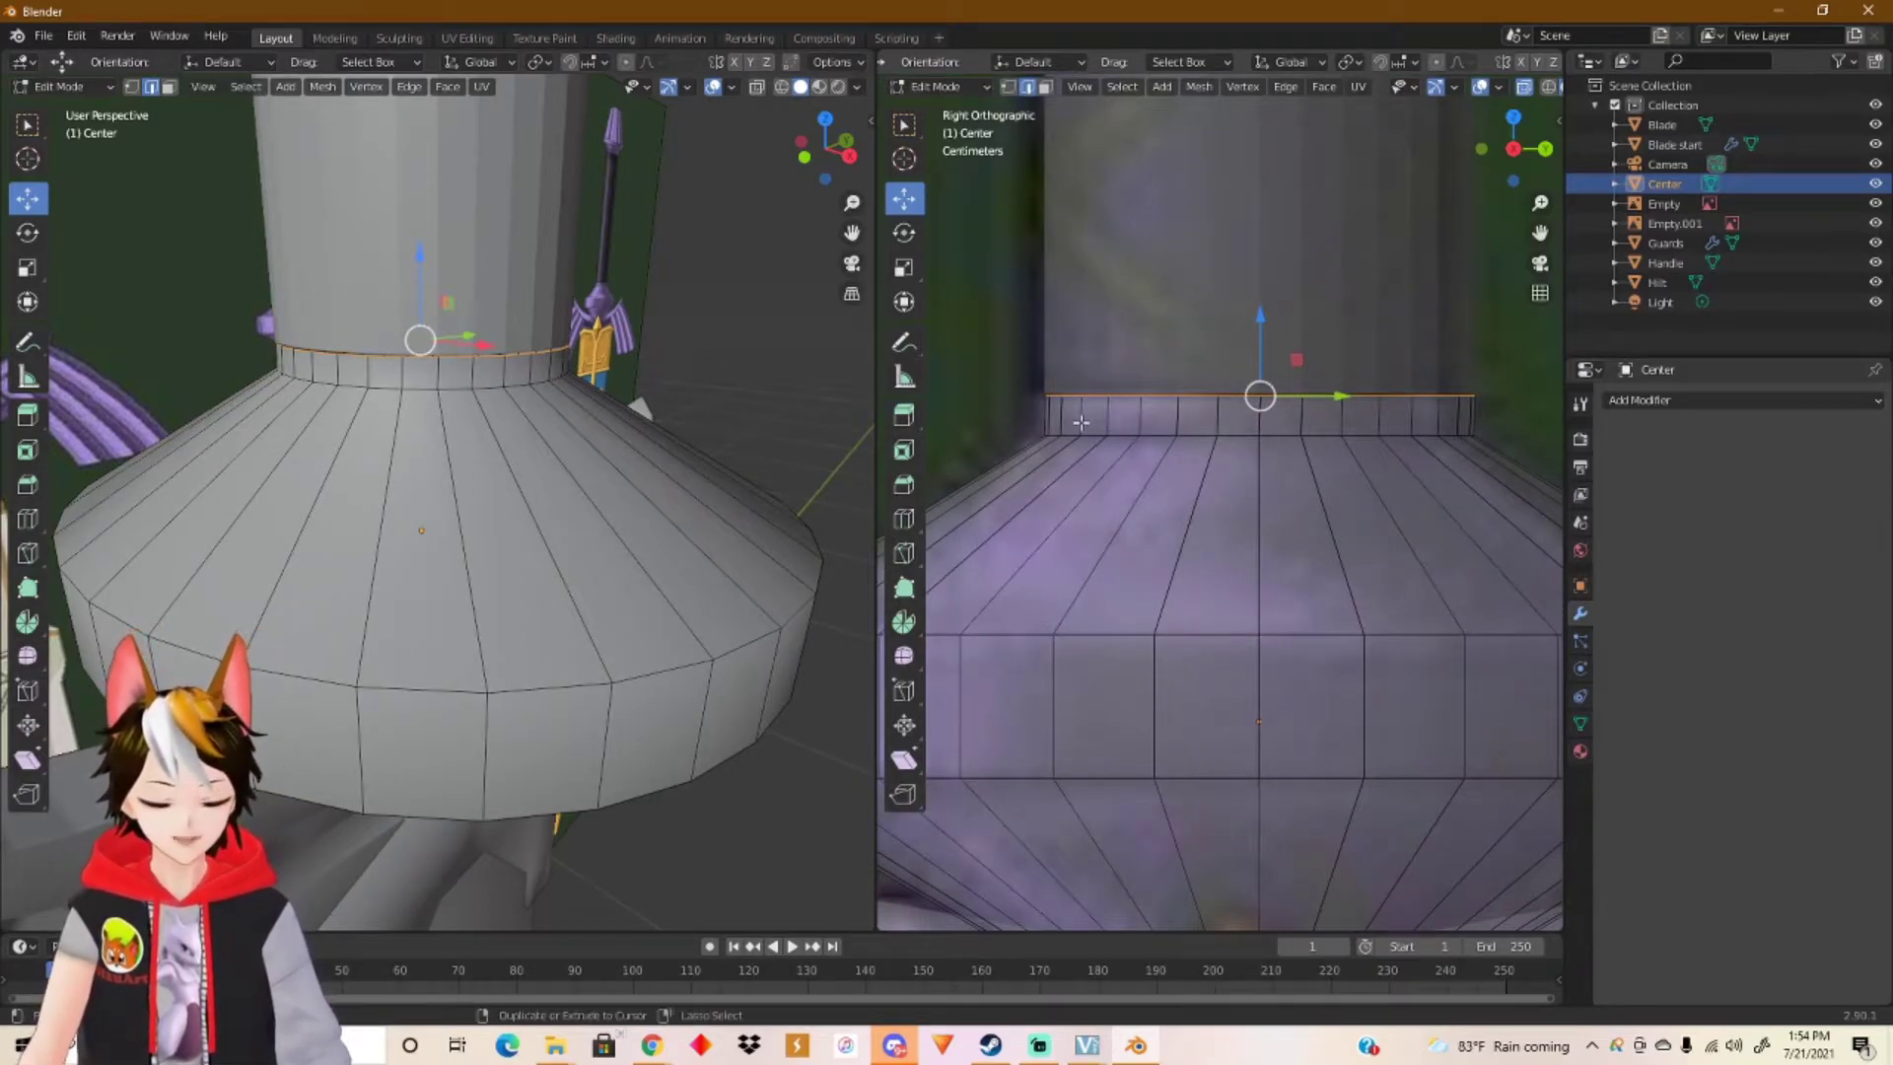
{"action": "key", "text": "ctrl+r"}
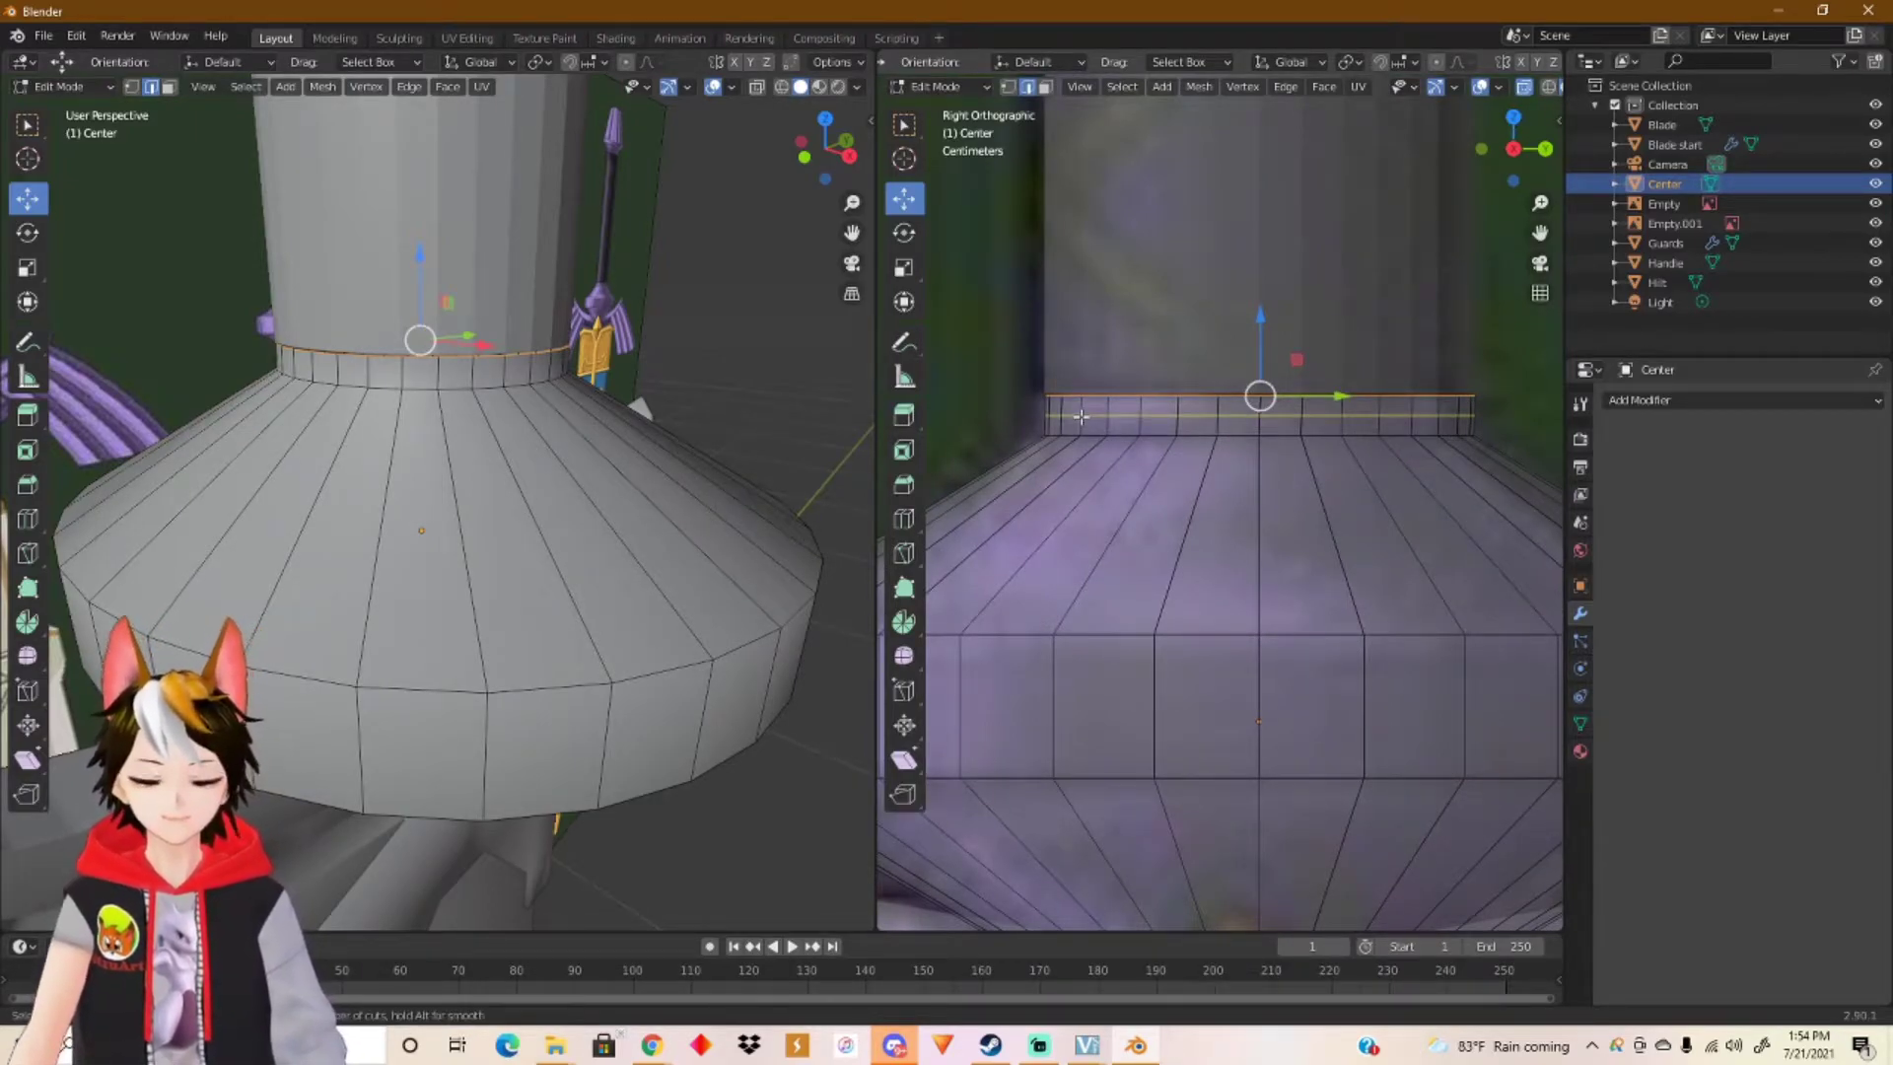
{"action": "left_click", "coordinate": [1081, 416]}
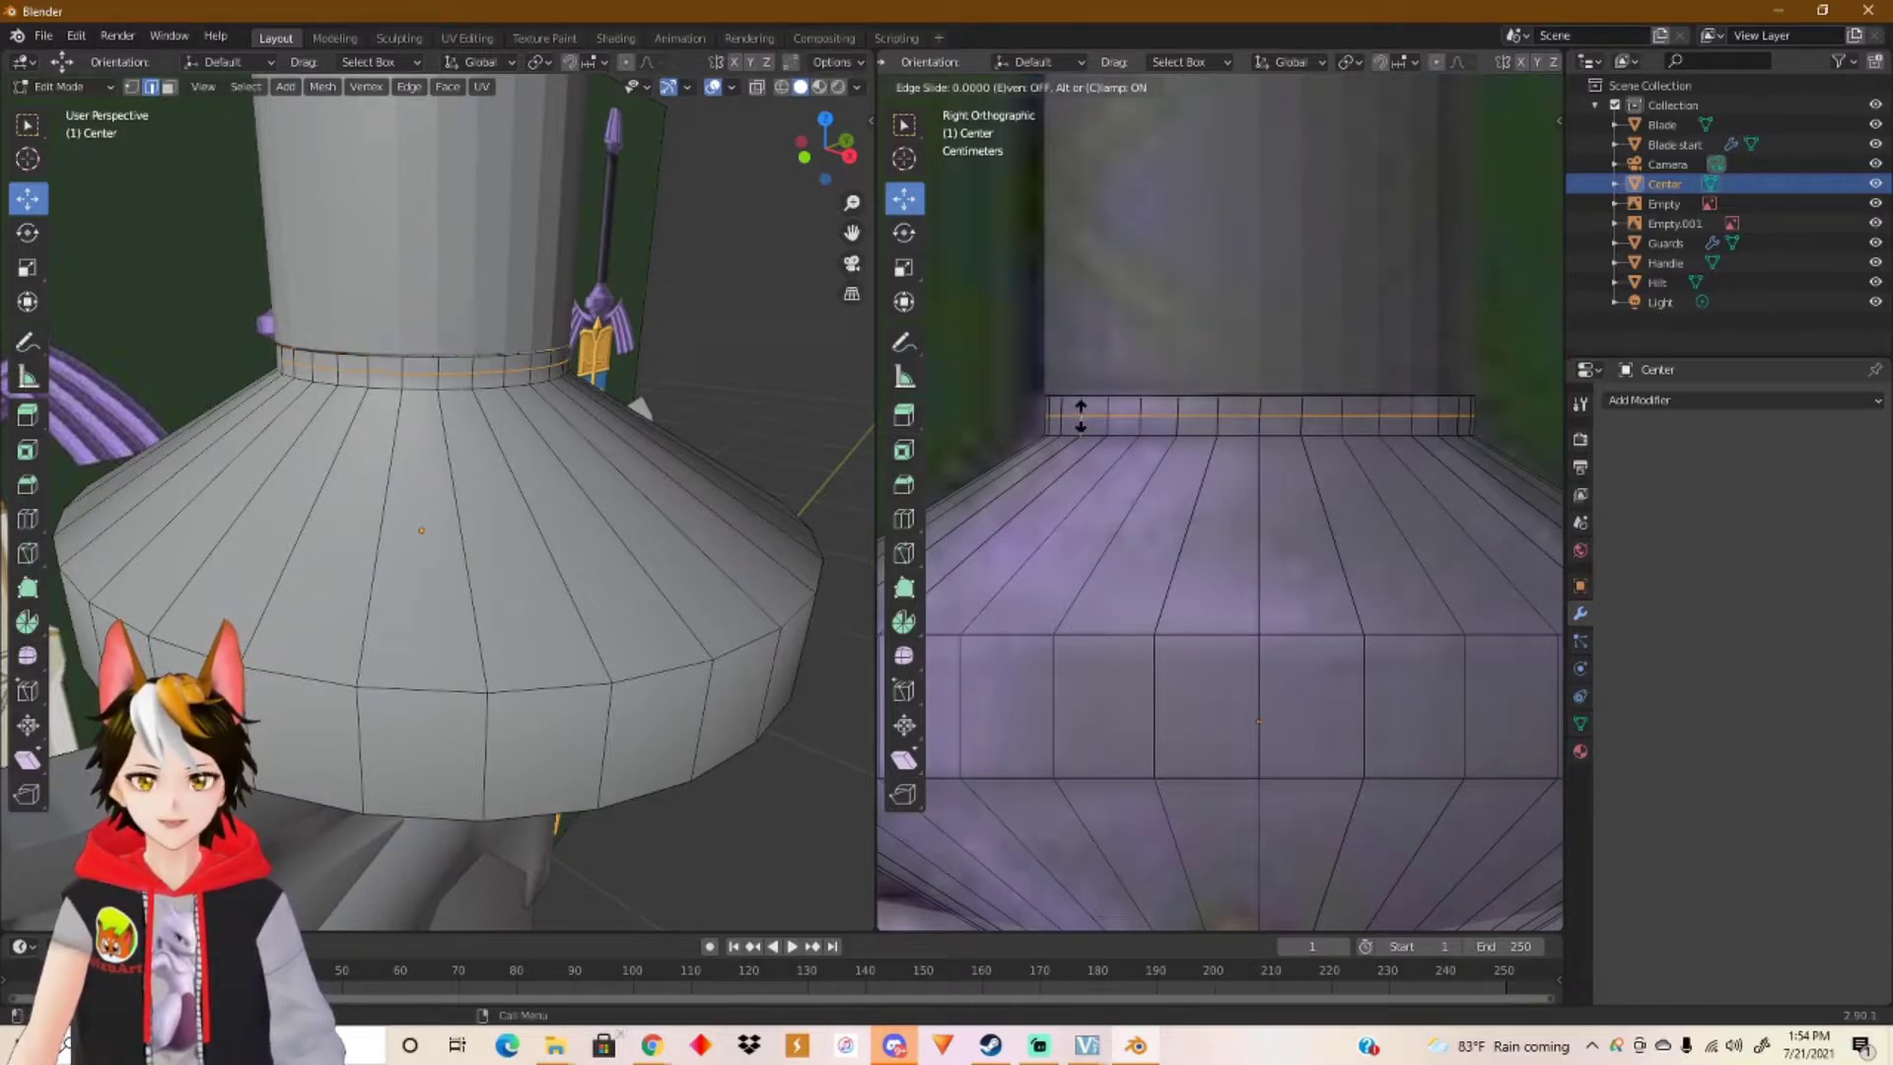
{"action": "left_click", "coordinate": [1080, 416]}
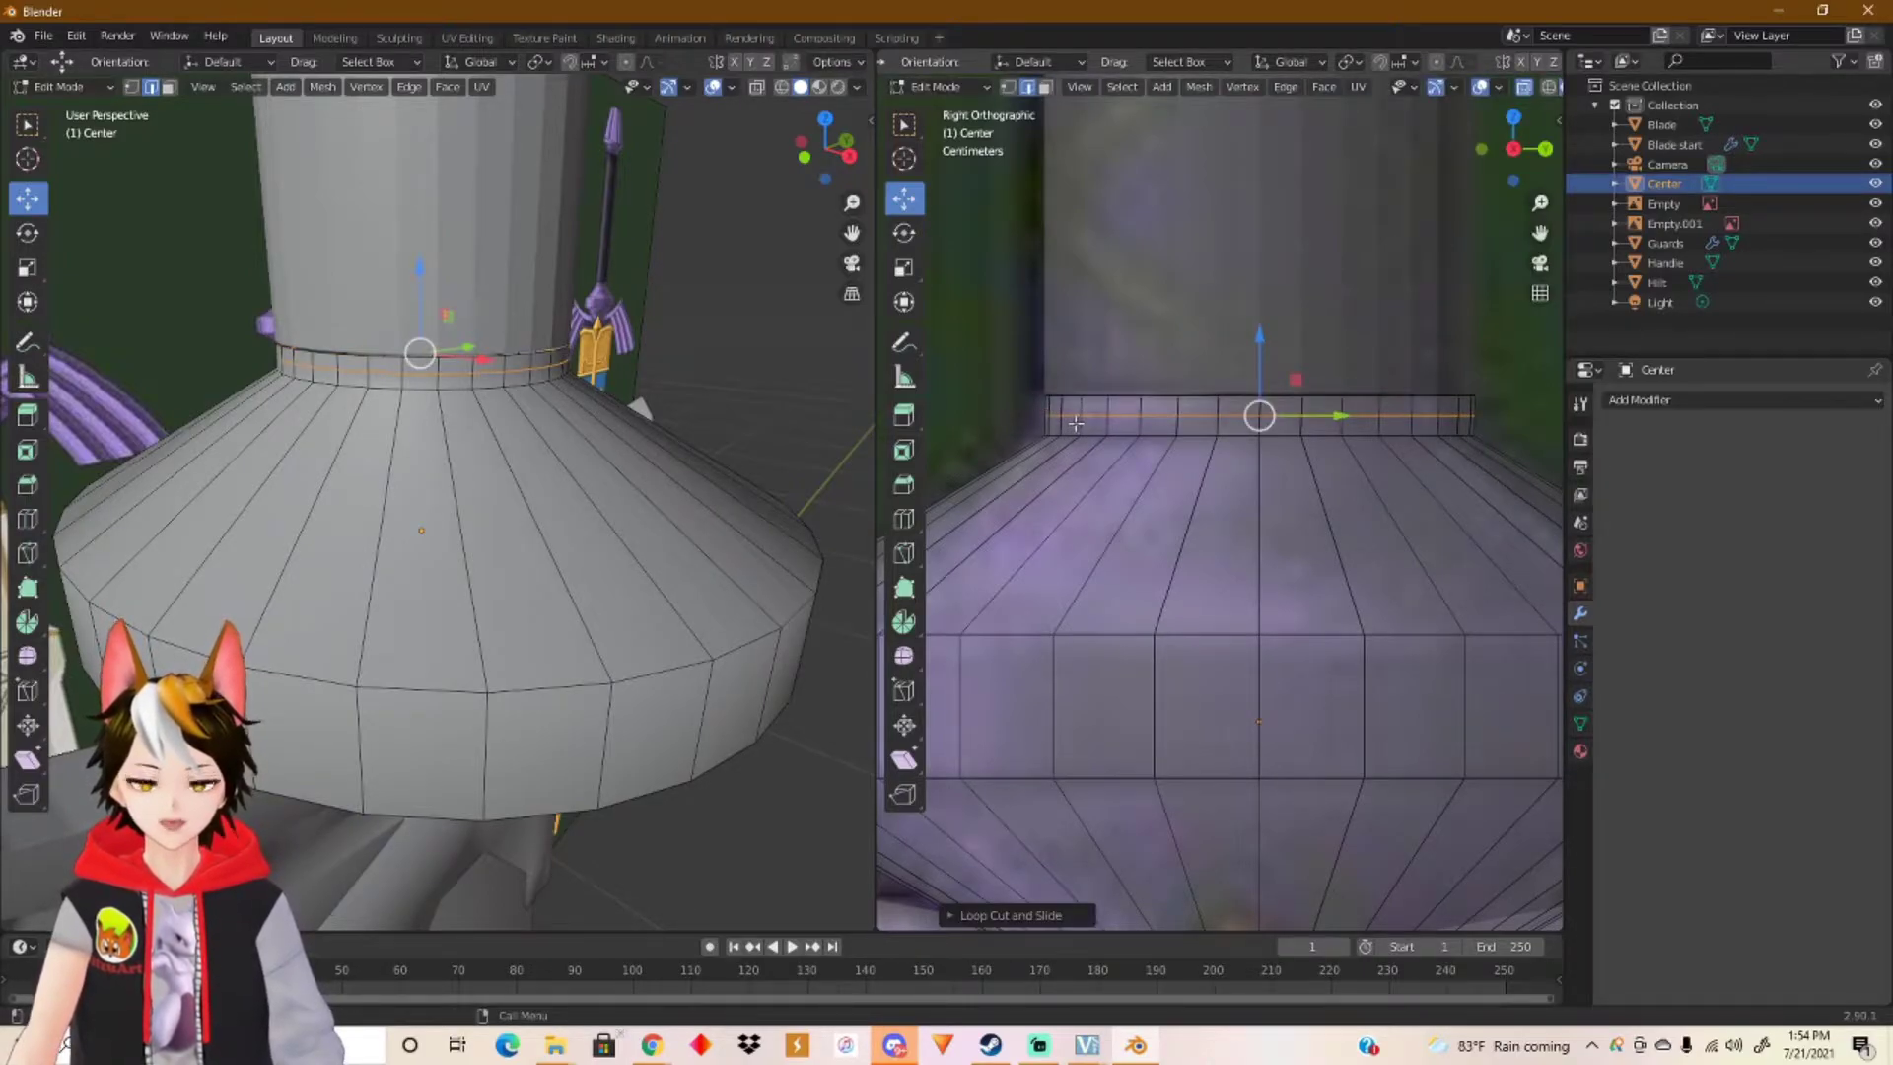
Step: Scale the neck's new middle edge loop outward to about 1.02 times so the neck bulges slightly
{"action": "left_click", "coordinate": [904, 268]}
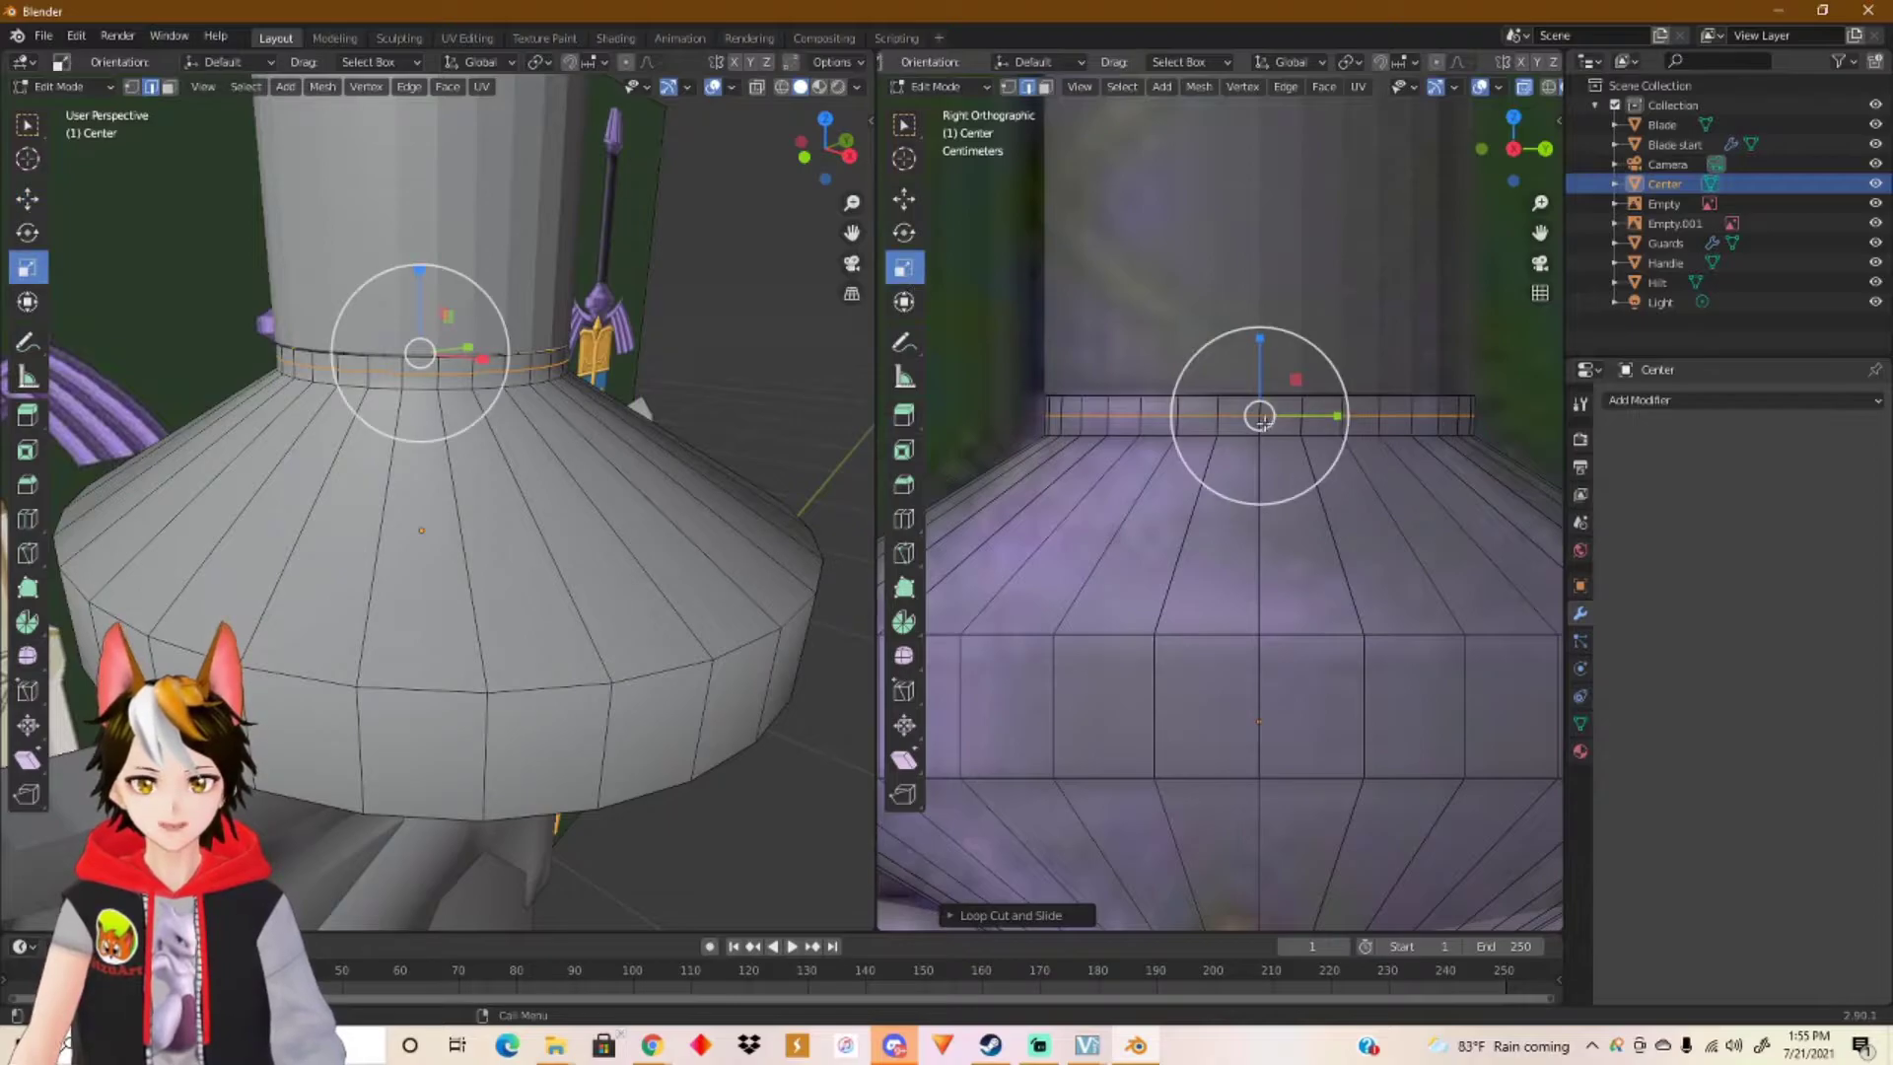
{"action": "left_click_drag", "start_coordinate": [1223, 457], "coordinate": [1214, 461]}
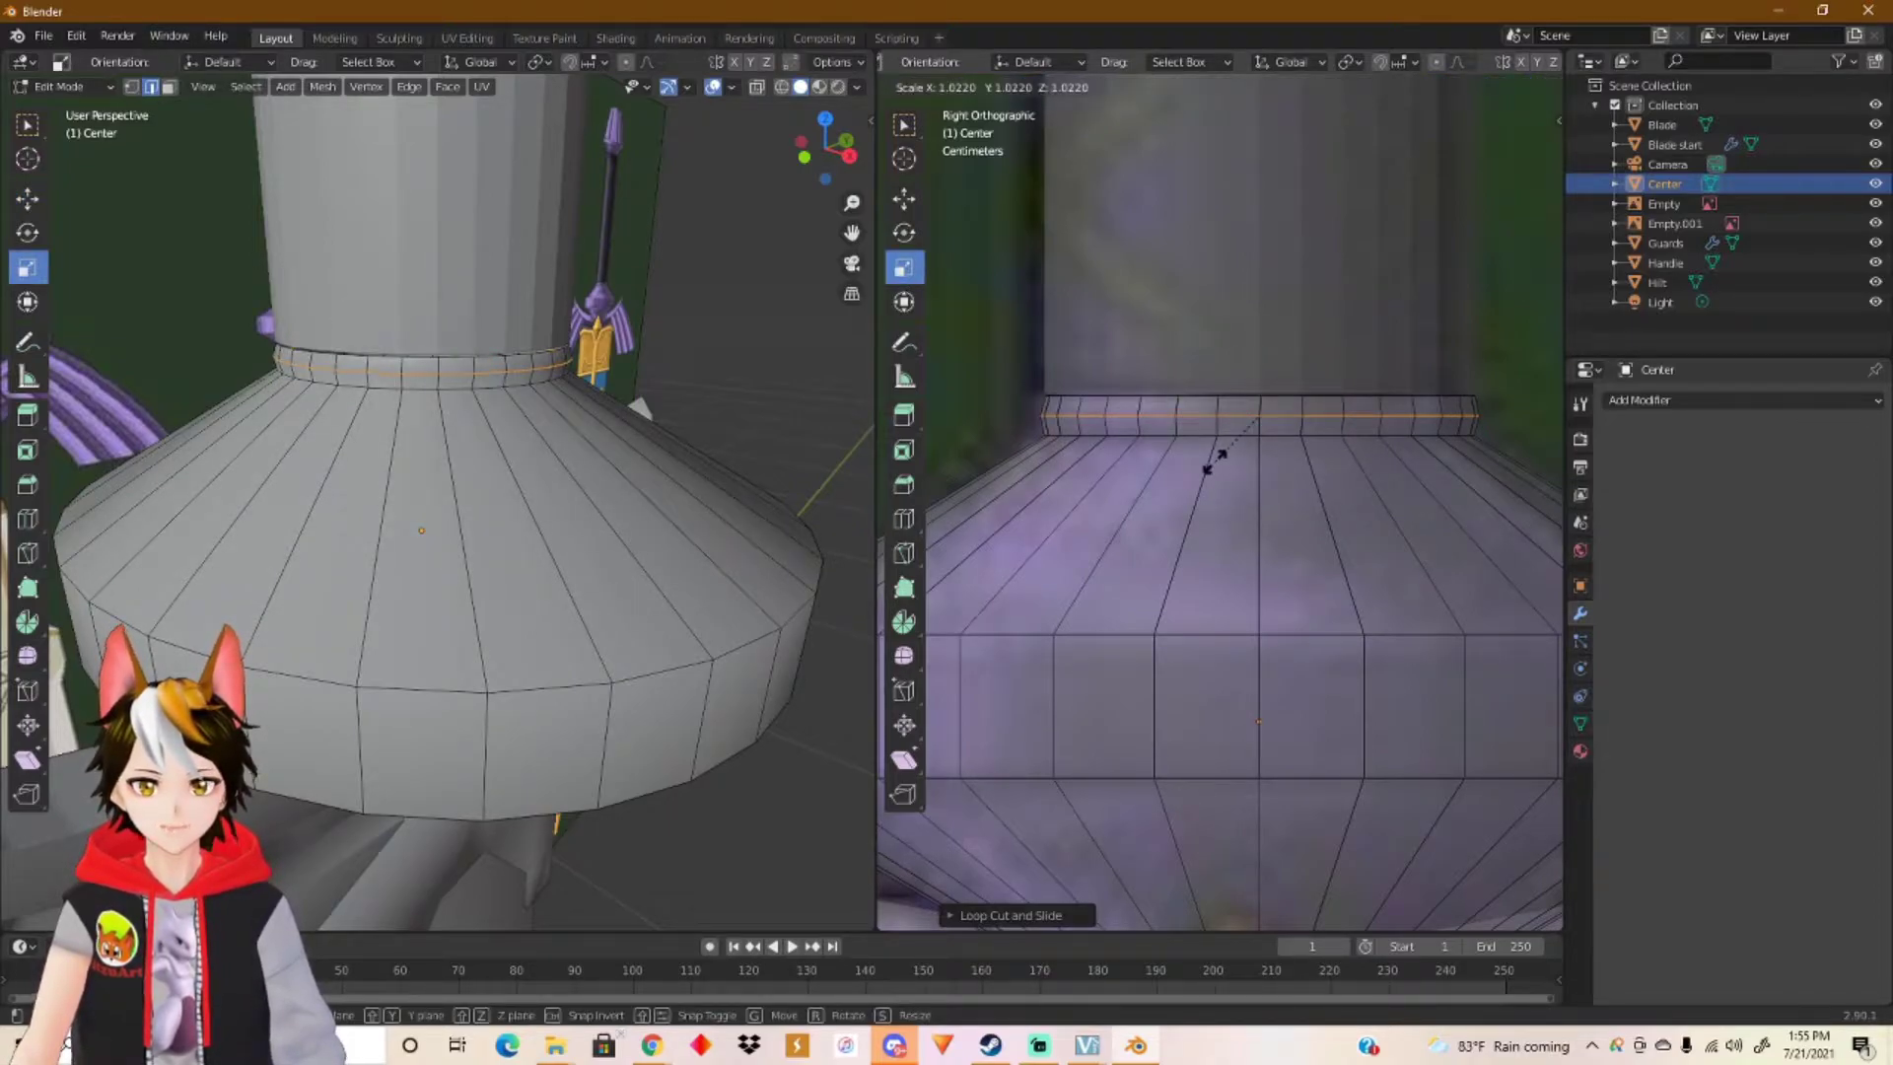
{"action": "left_click_drag", "start_coordinate": [1214, 461], "coordinate": [1211, 463]}
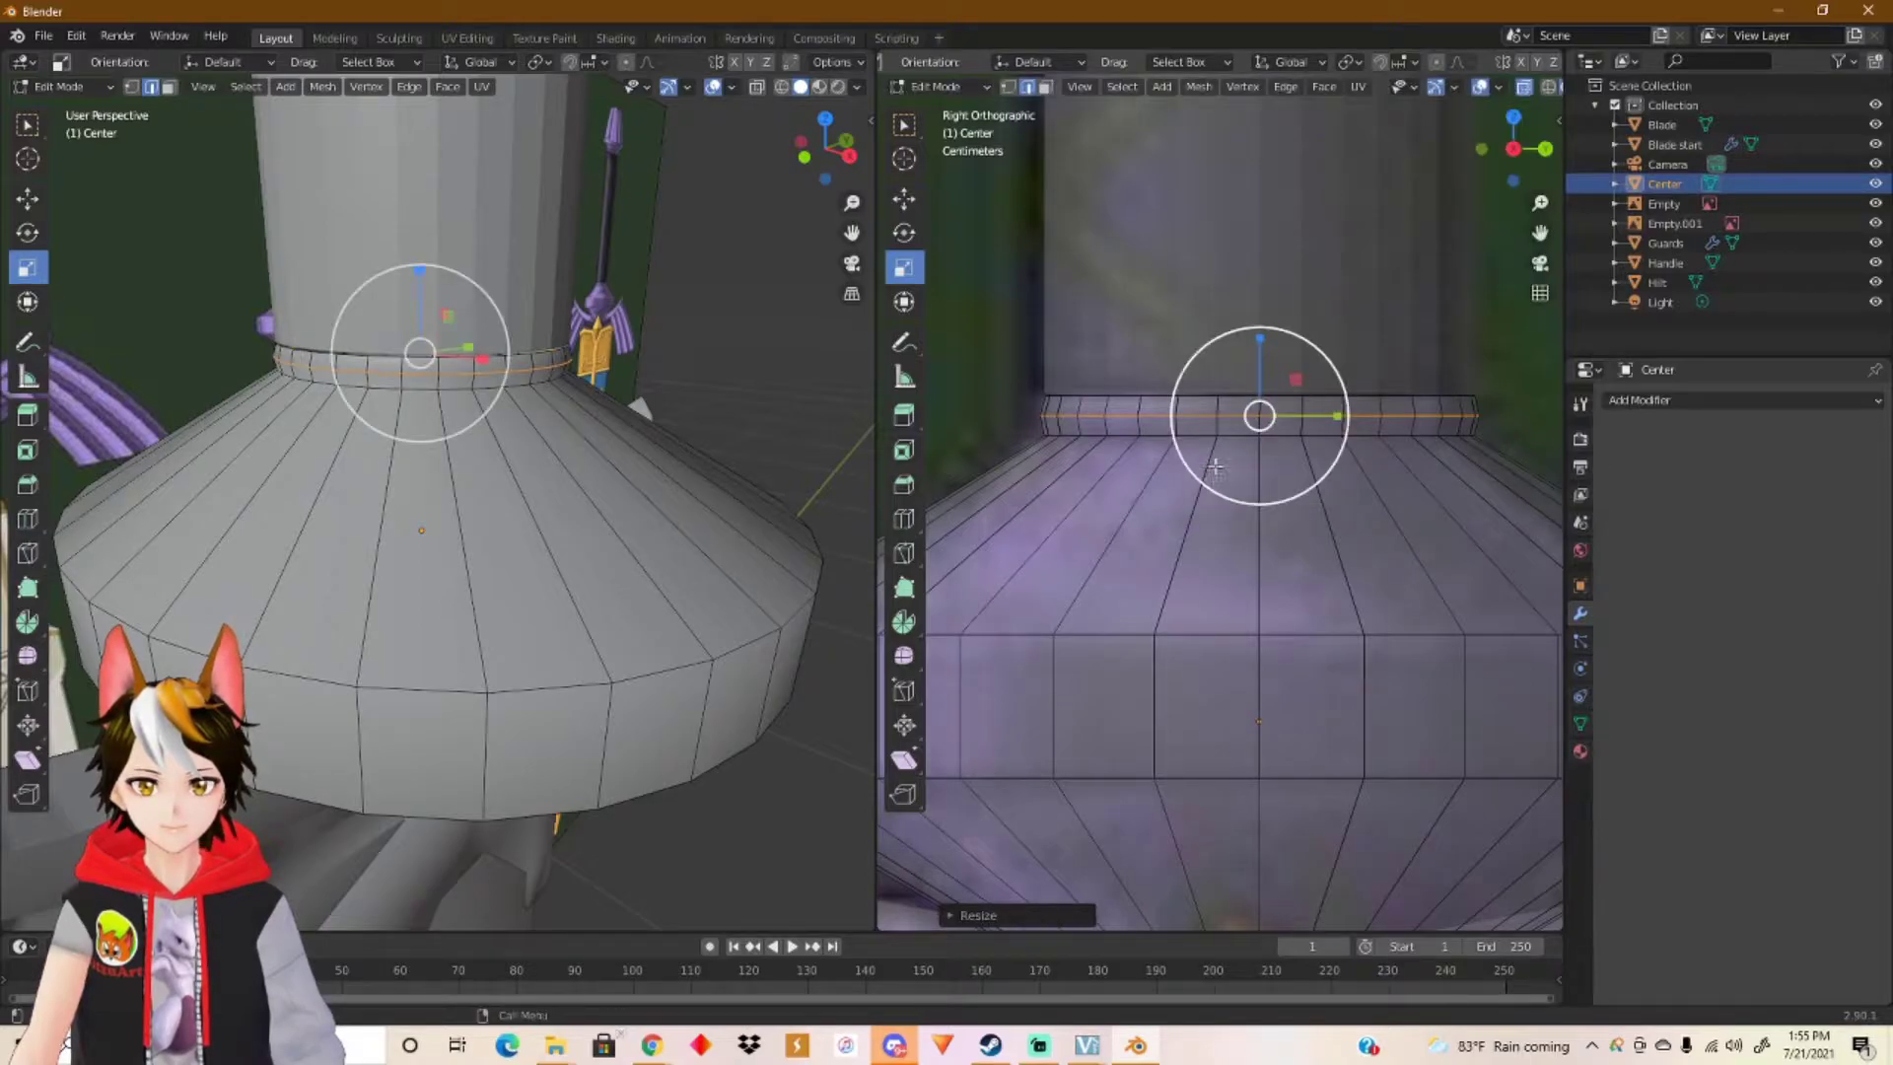
Step: Add a loop cut on the upper slope, slid about 0.95 toward the neck's base, and check the collar's shading outside mesh editing
{"action": "key", "text": "ctrl+r"}
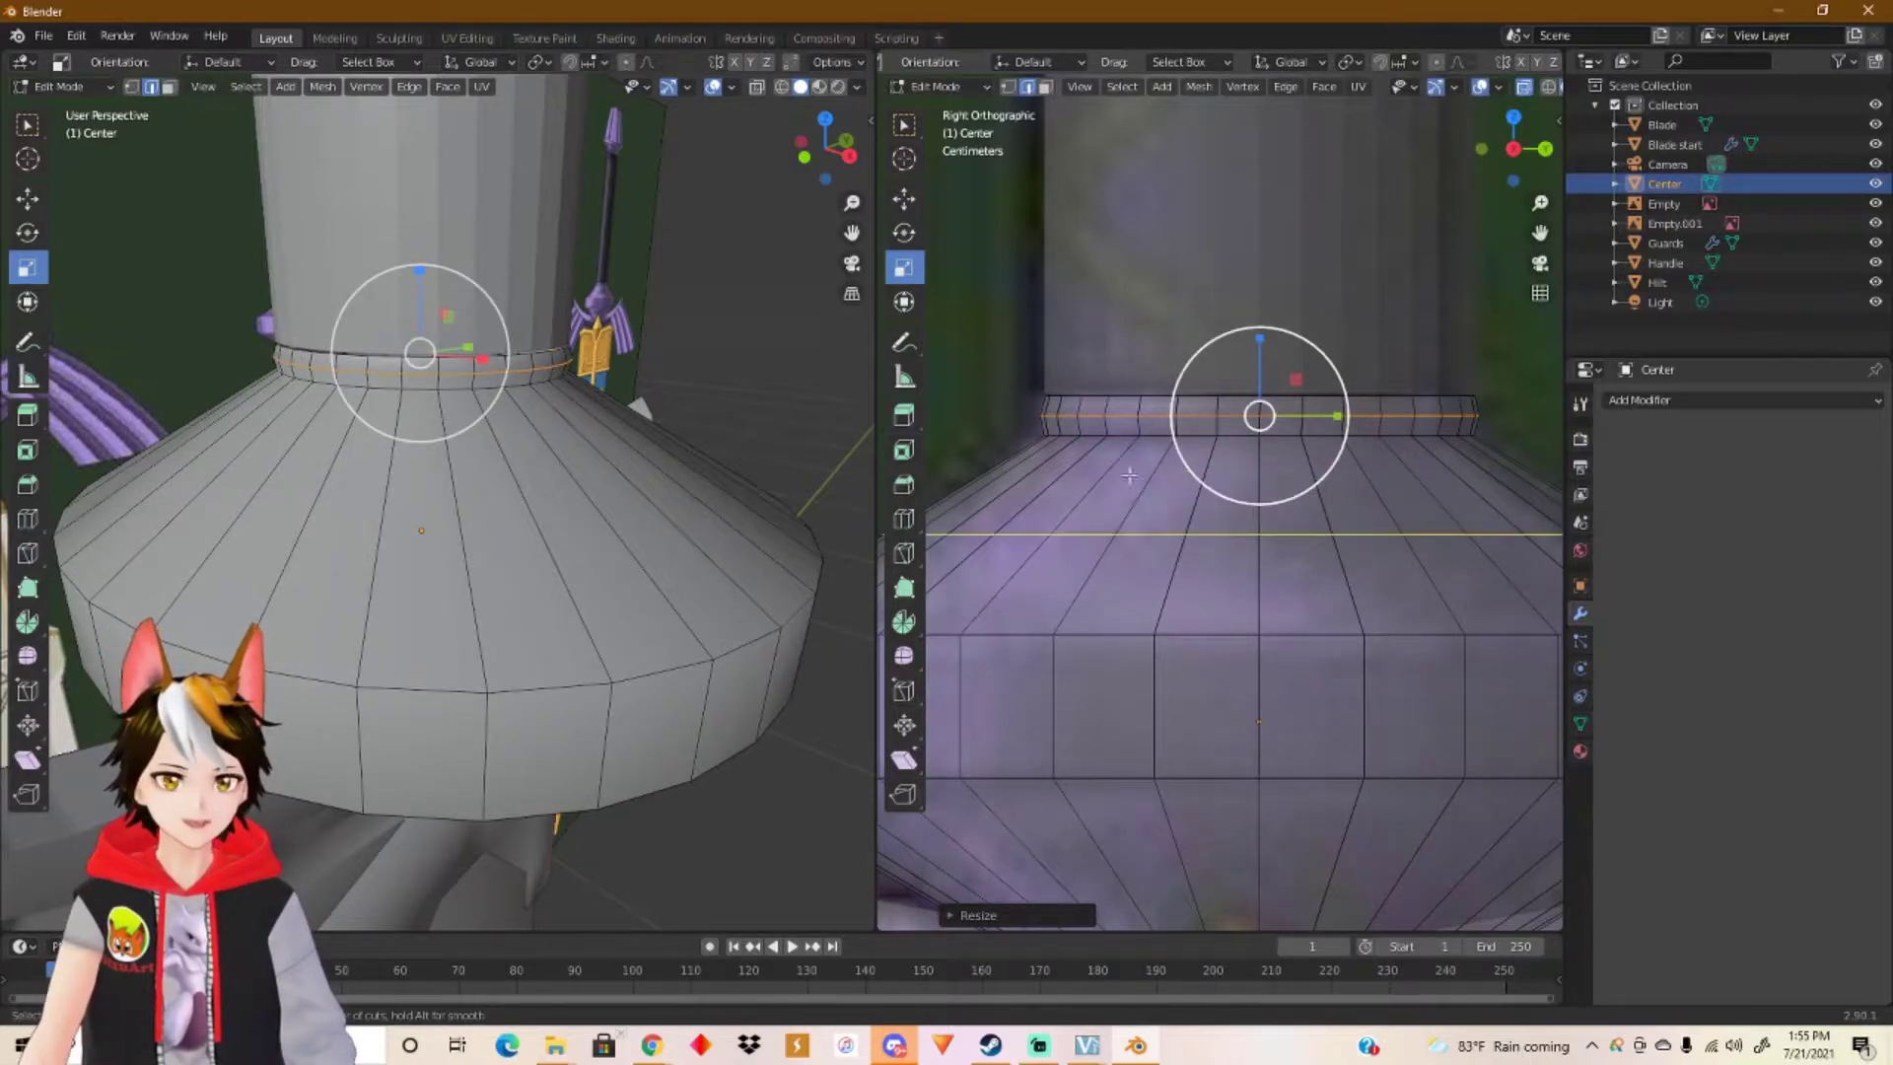
{"action": "left_click", "coordinate": [1097, 480]}
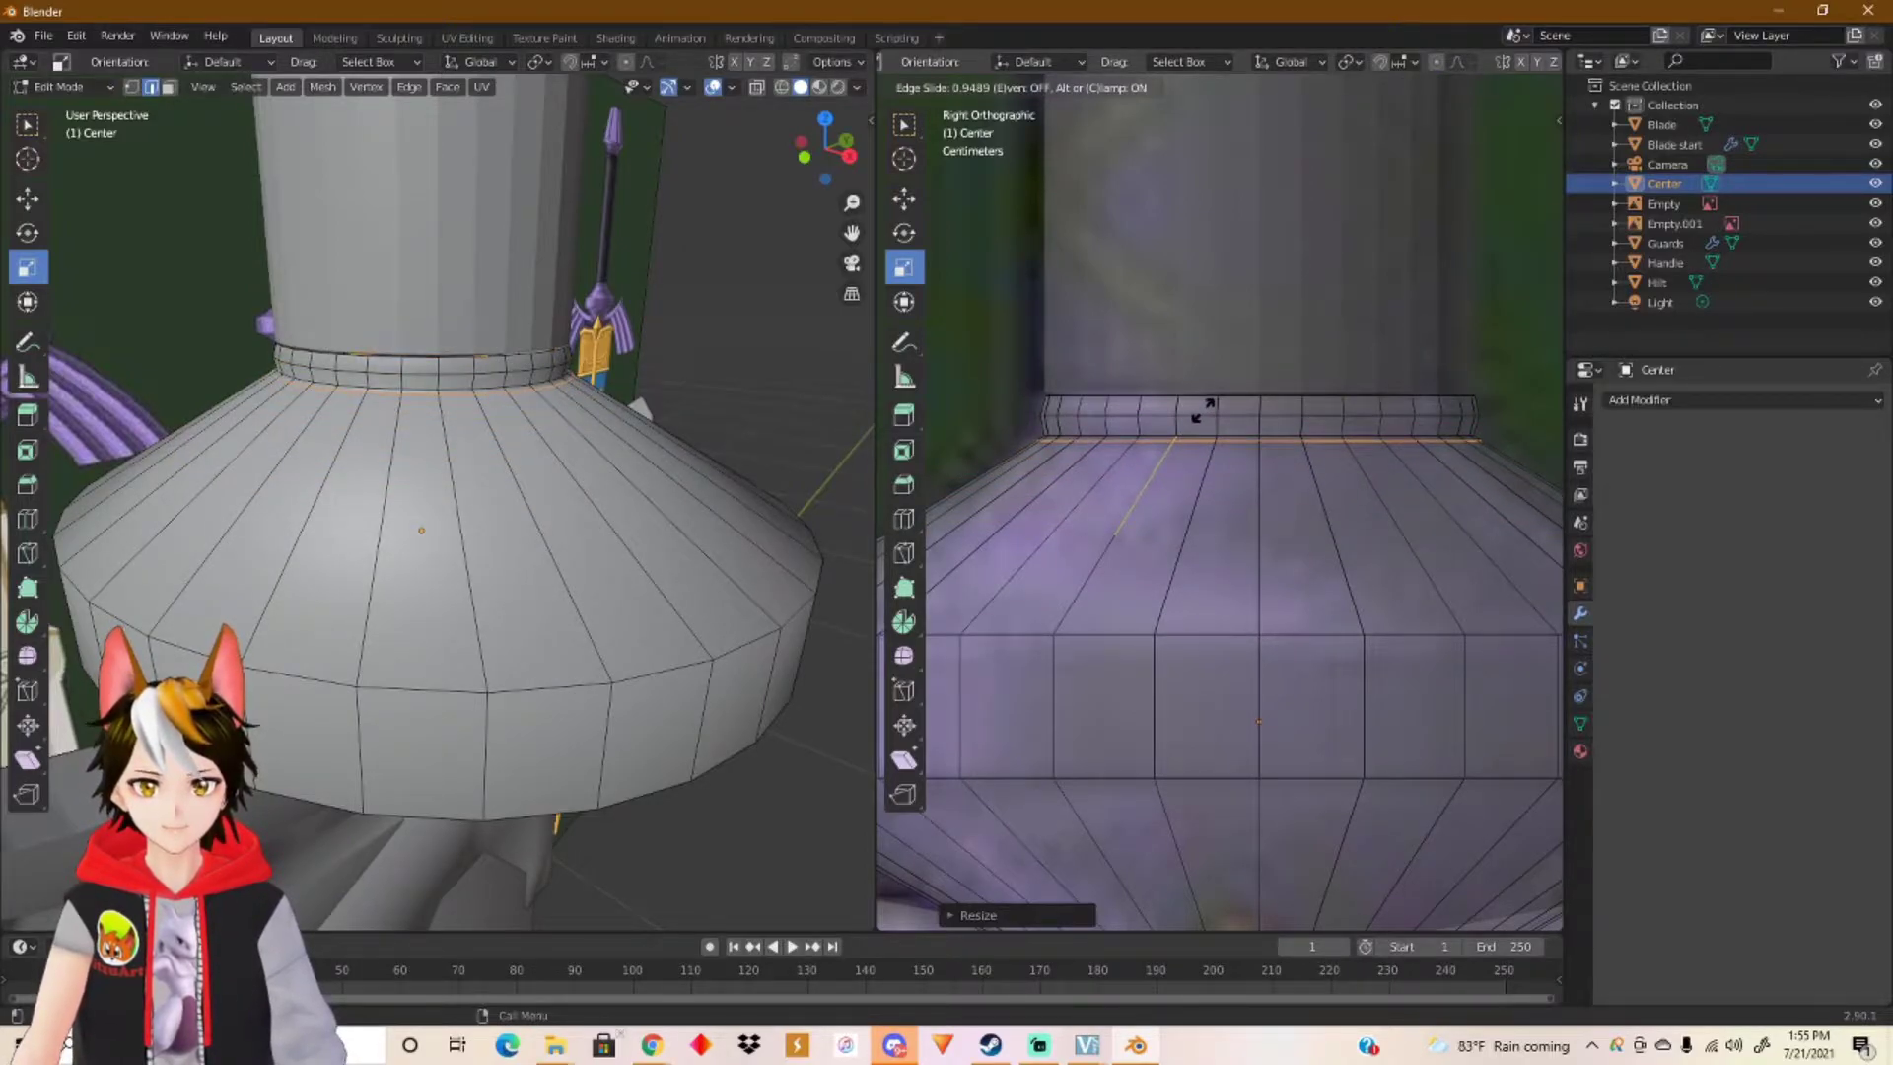
{"action": "left_click", "coordinate": [1203, 410]}
{"action": "mouse_move", "coordinate": [527, 370]}
{"action": "middle_mouse_down"}
{"action": "mouse_move", "coordinate": [691, 357]}
{"action": "mouse_move", "coordinate": [535, 369]}
{"action": "middle_mouse_up"}
{"action": "key", "text": "Tab"}
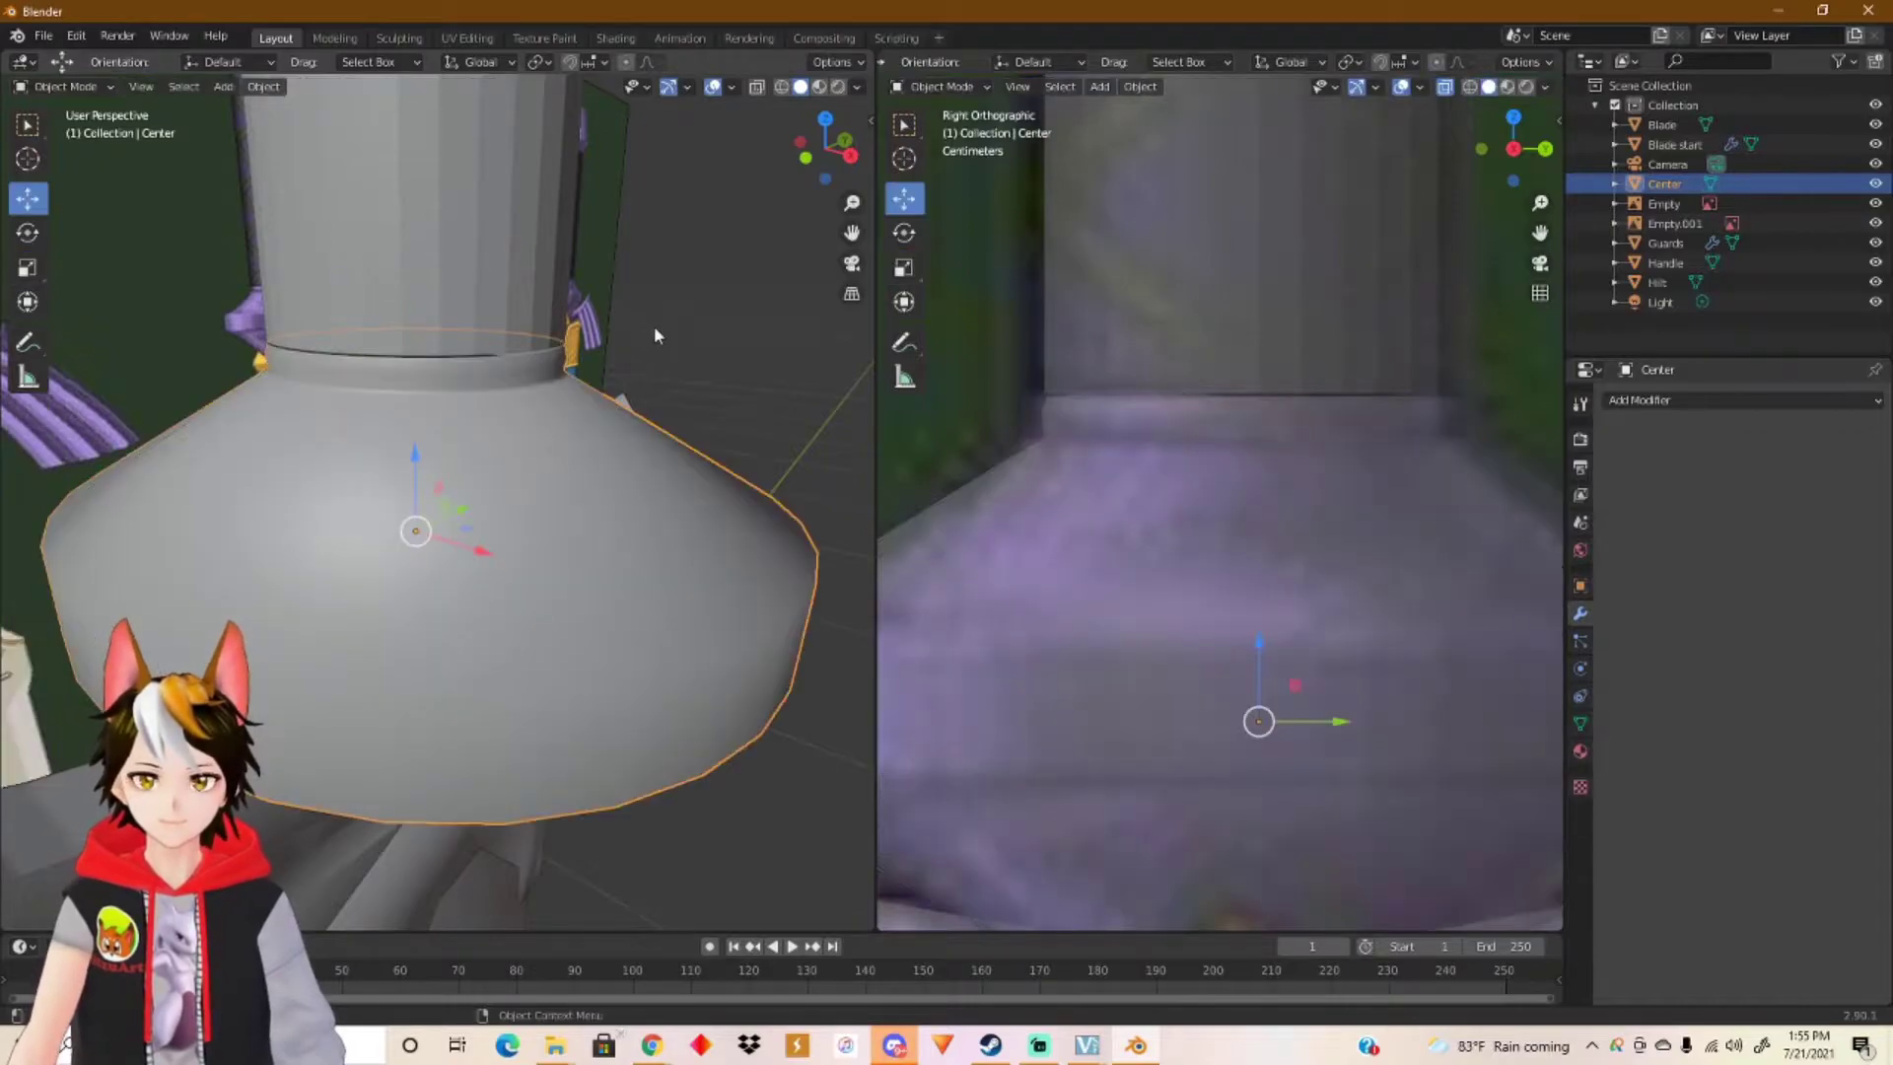
{"action": "middle_click_drag", "start_coordinate": [651, 419], "coordinate": [487, 410]}
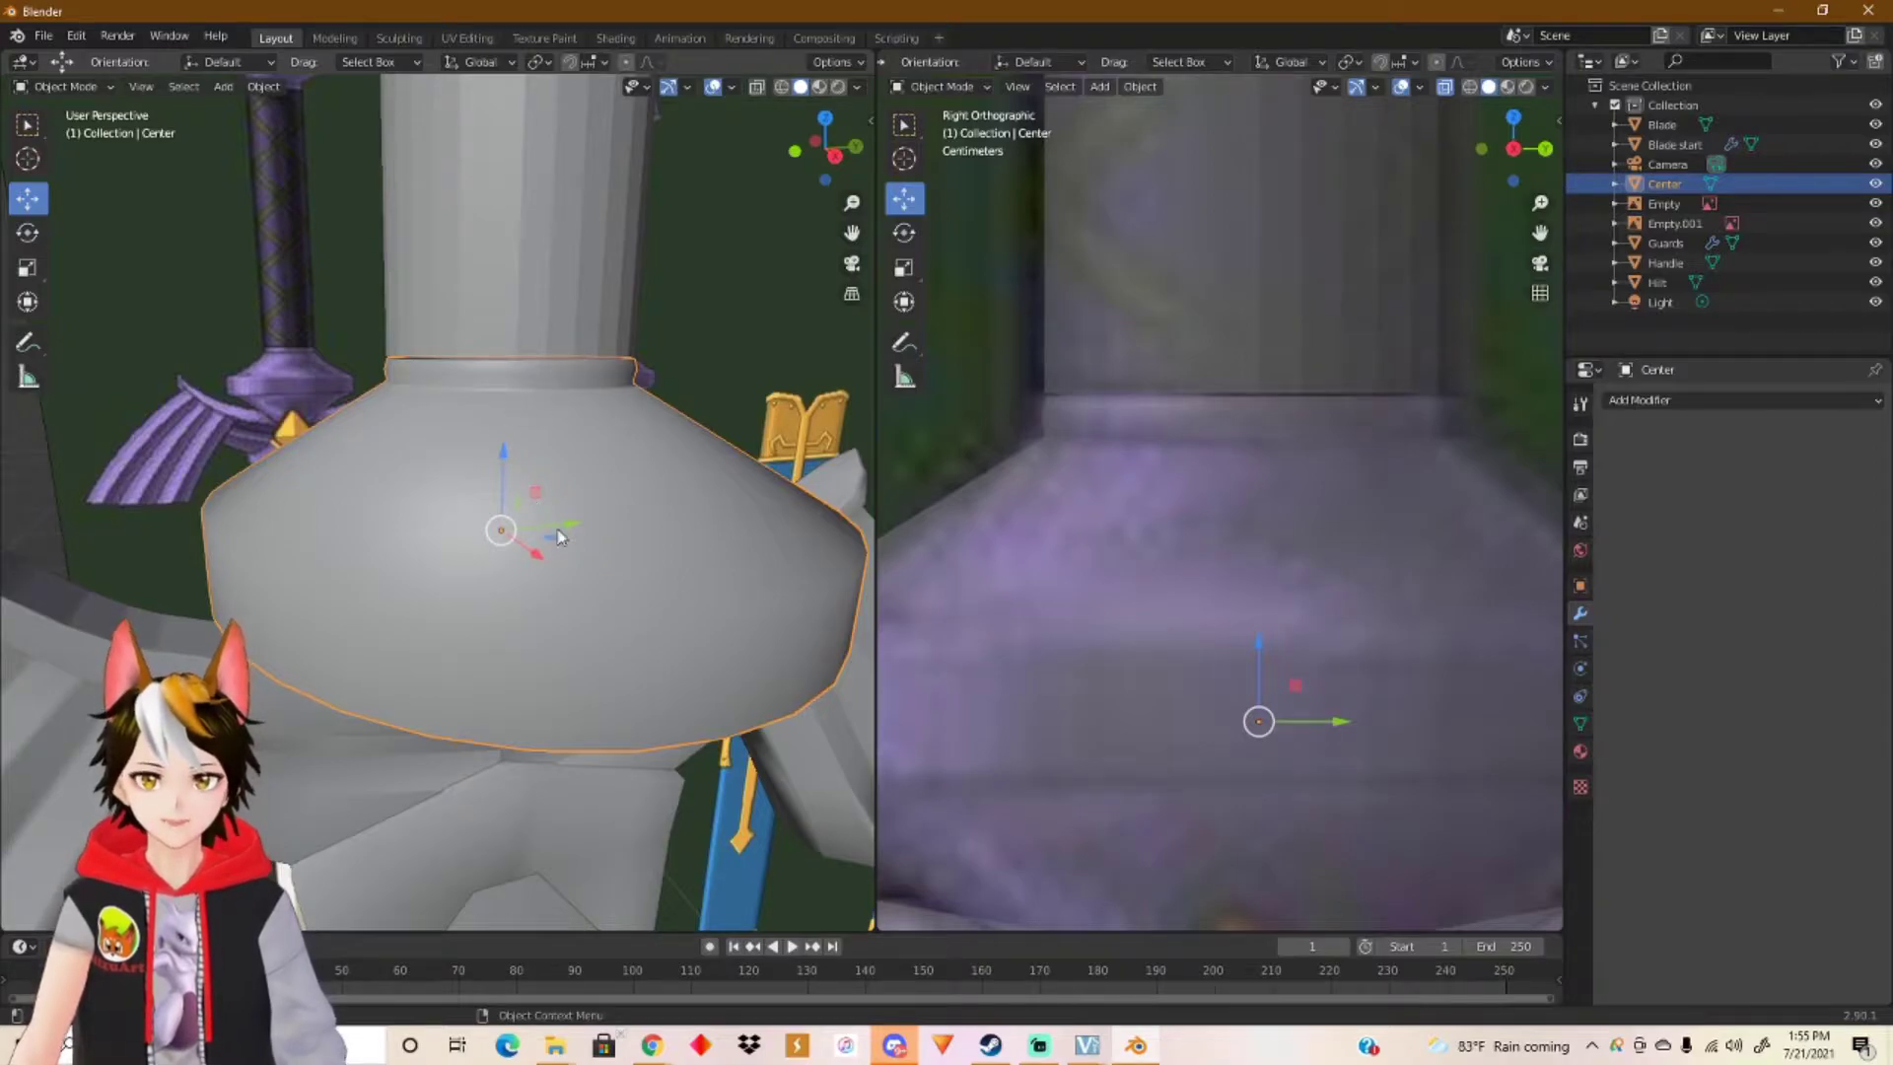
Step: Return to mesh editing and add a loop cut on the collar's vertical band, slid close to the band's upper edge
{"action": "key", "text": "Tab"}
{"action": "scroll", "coordinate": [1176, 515], "scroll_direction": "down", "scroll_amount": 2}
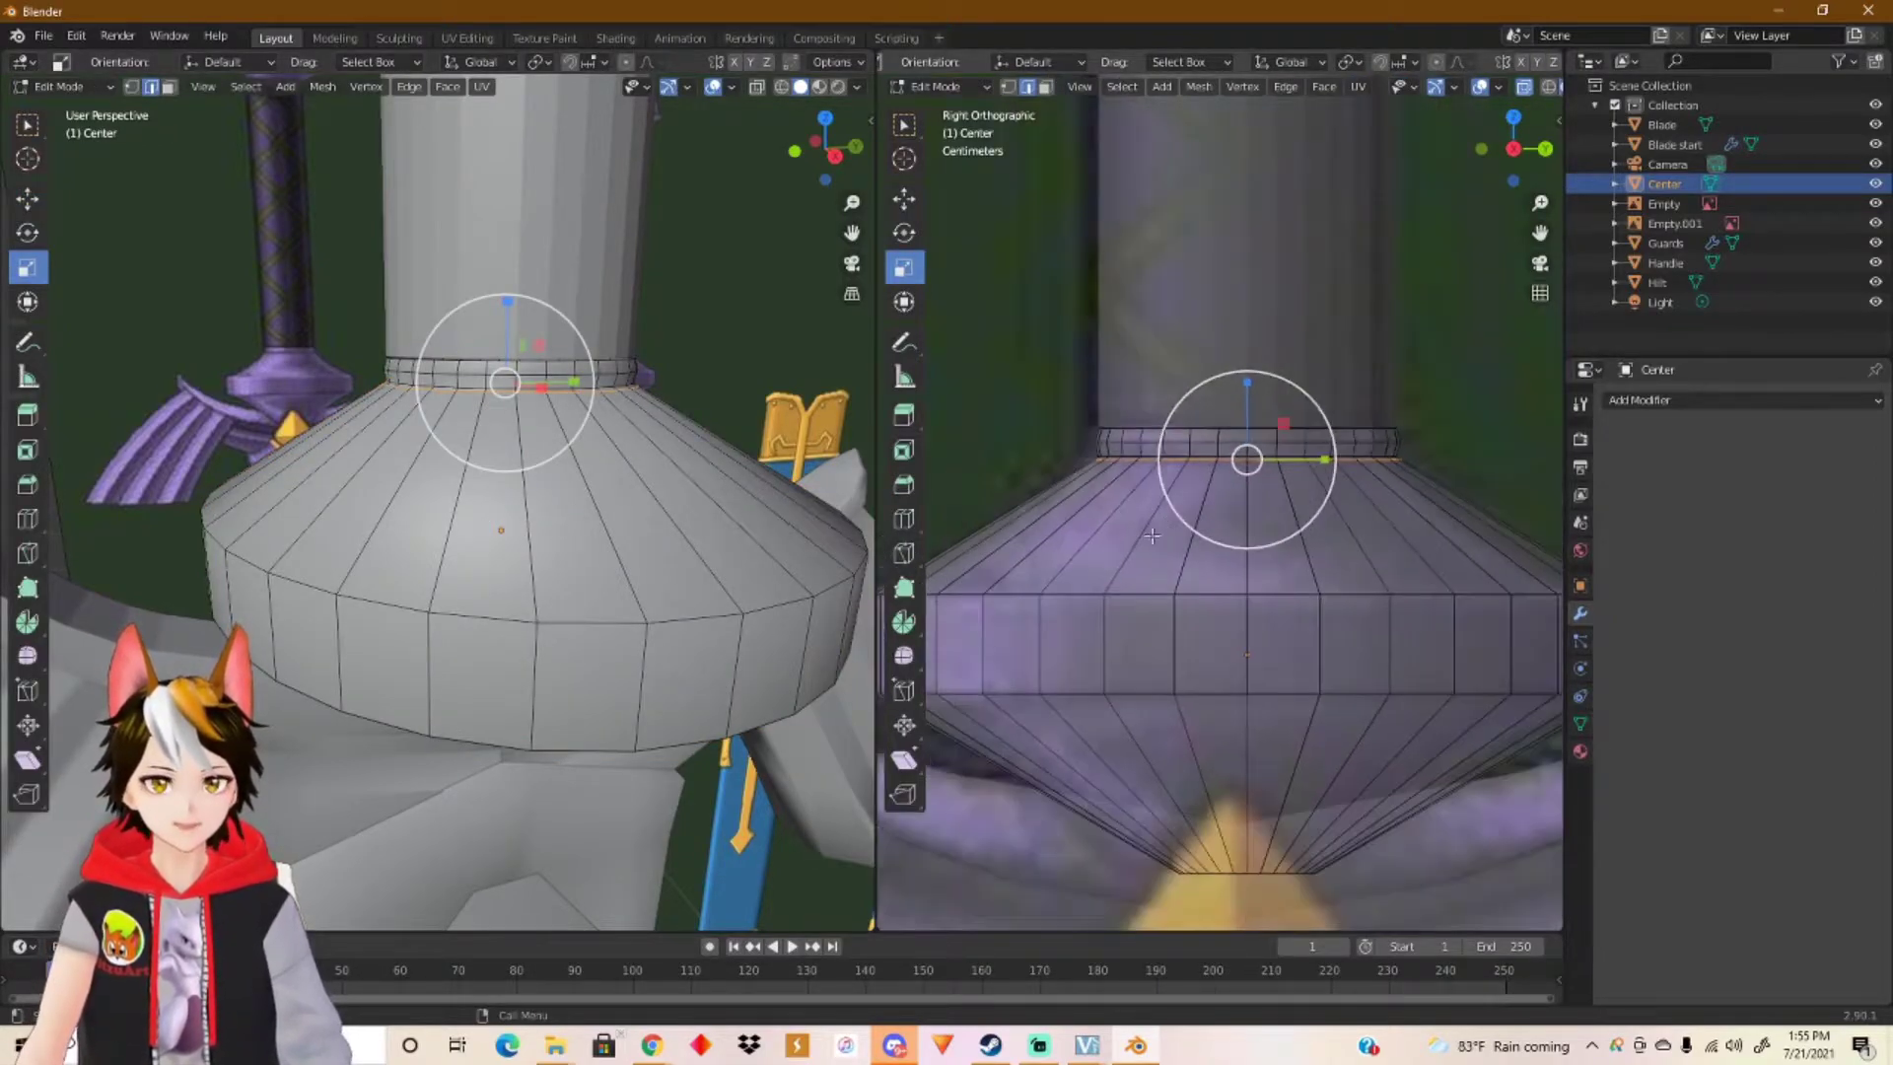
{"action": "scroll", "coordinate": [1142, 570], "scroll_direction": "down", "scroll_amount": 2}
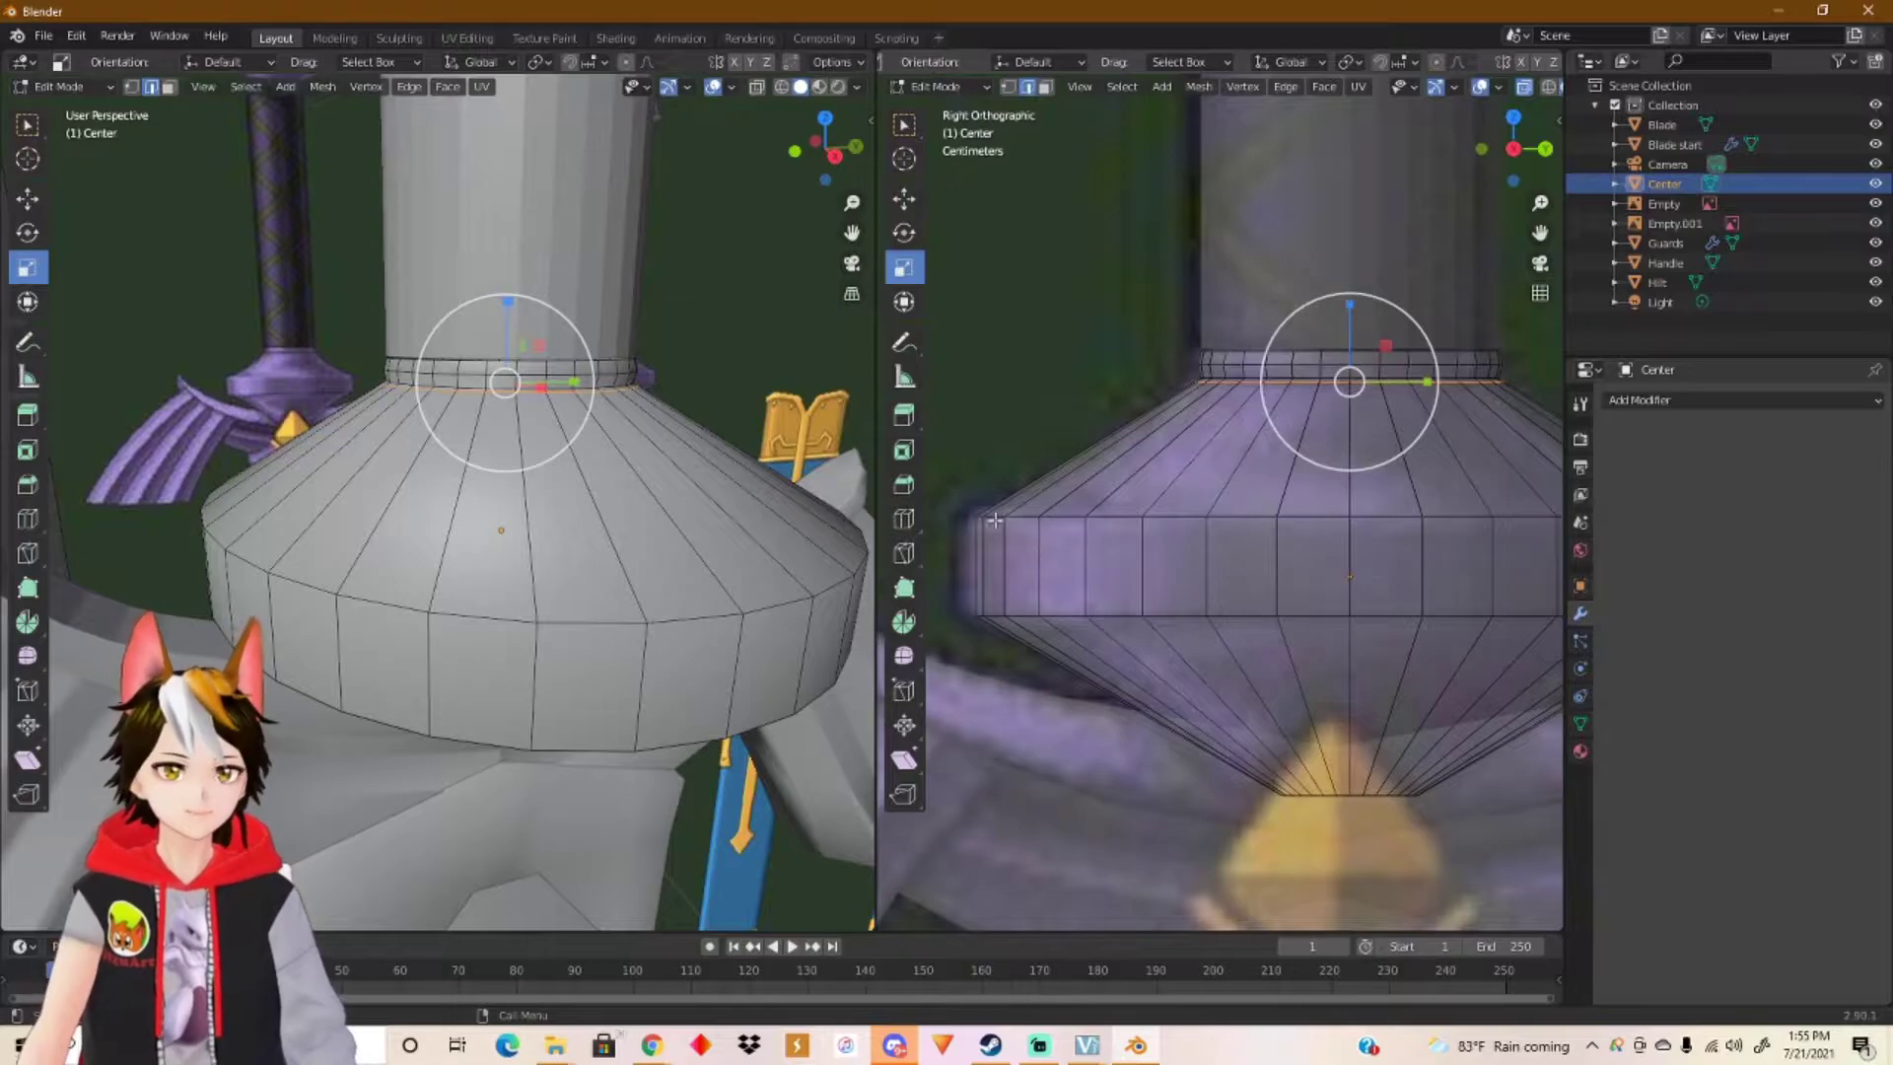
{"action": "key", "text": "ctrl+r"}
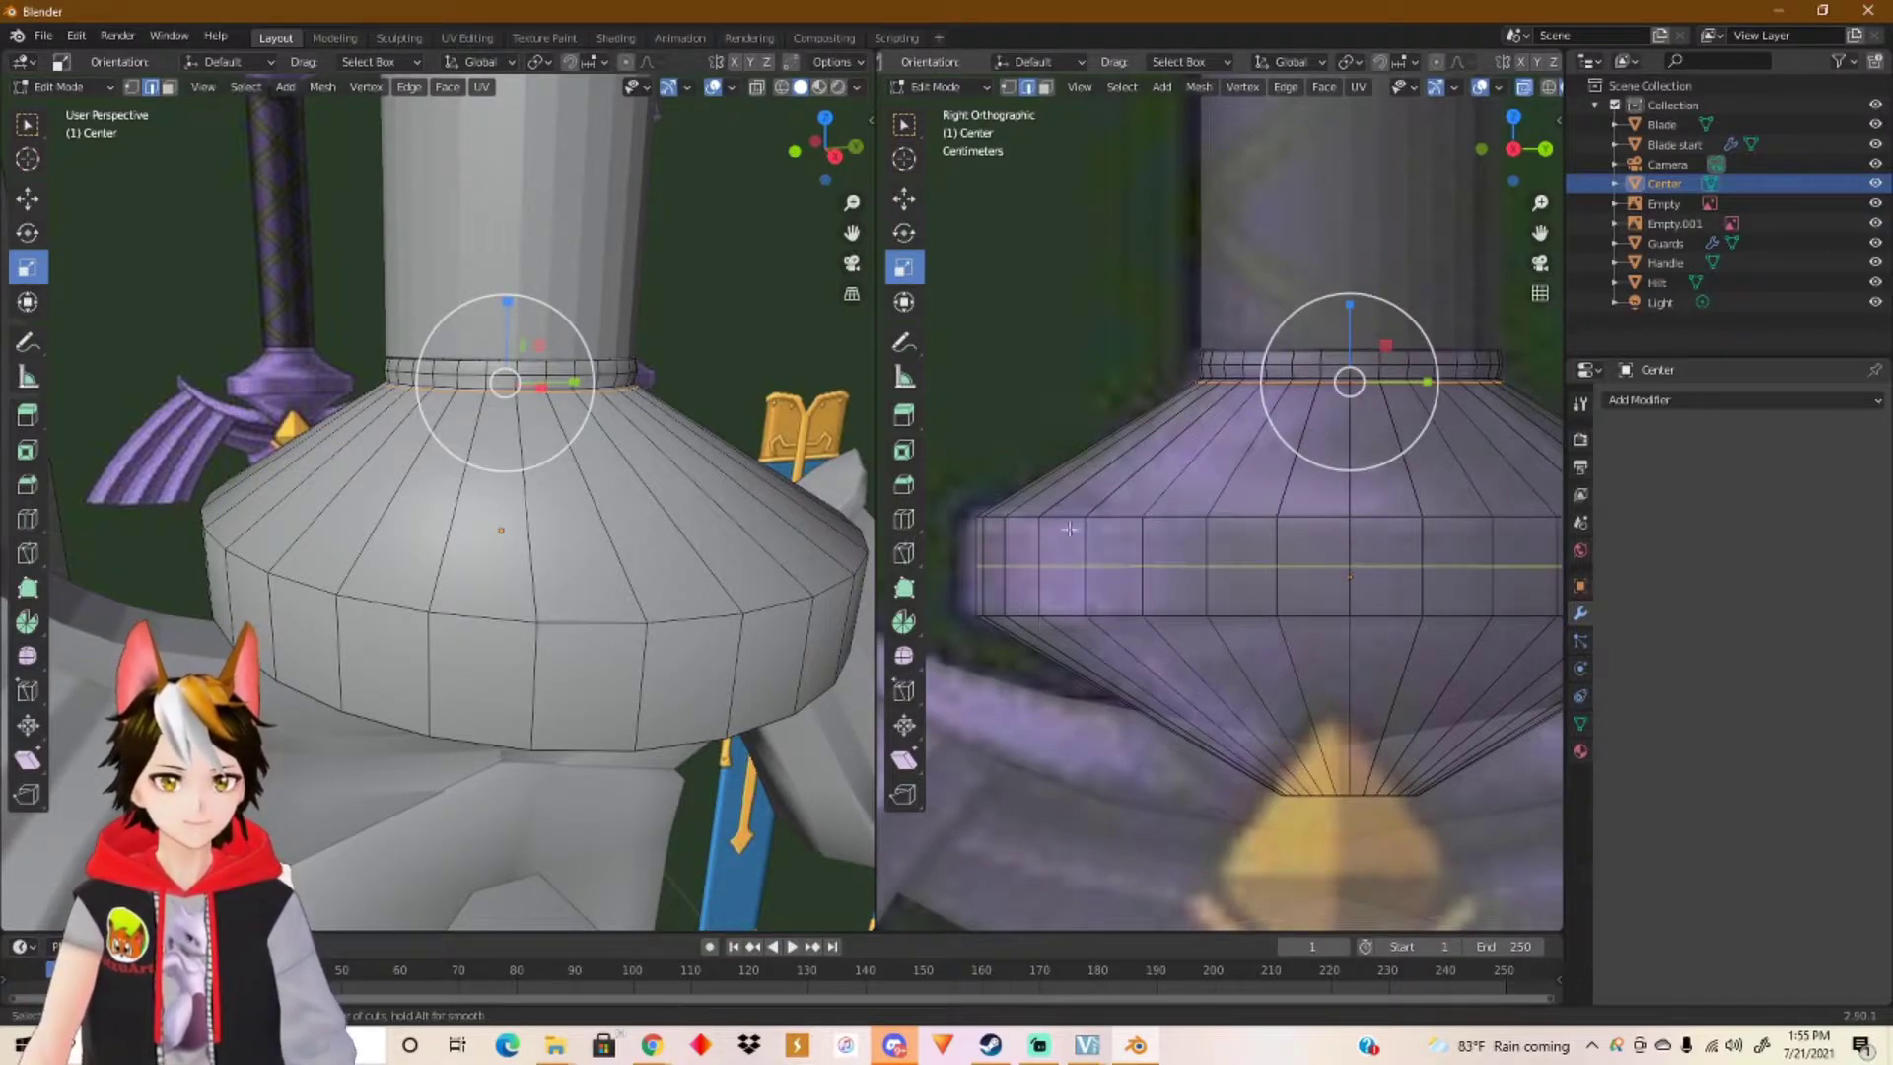
{"action": "left_click", "coordinate": [1003, 555]}
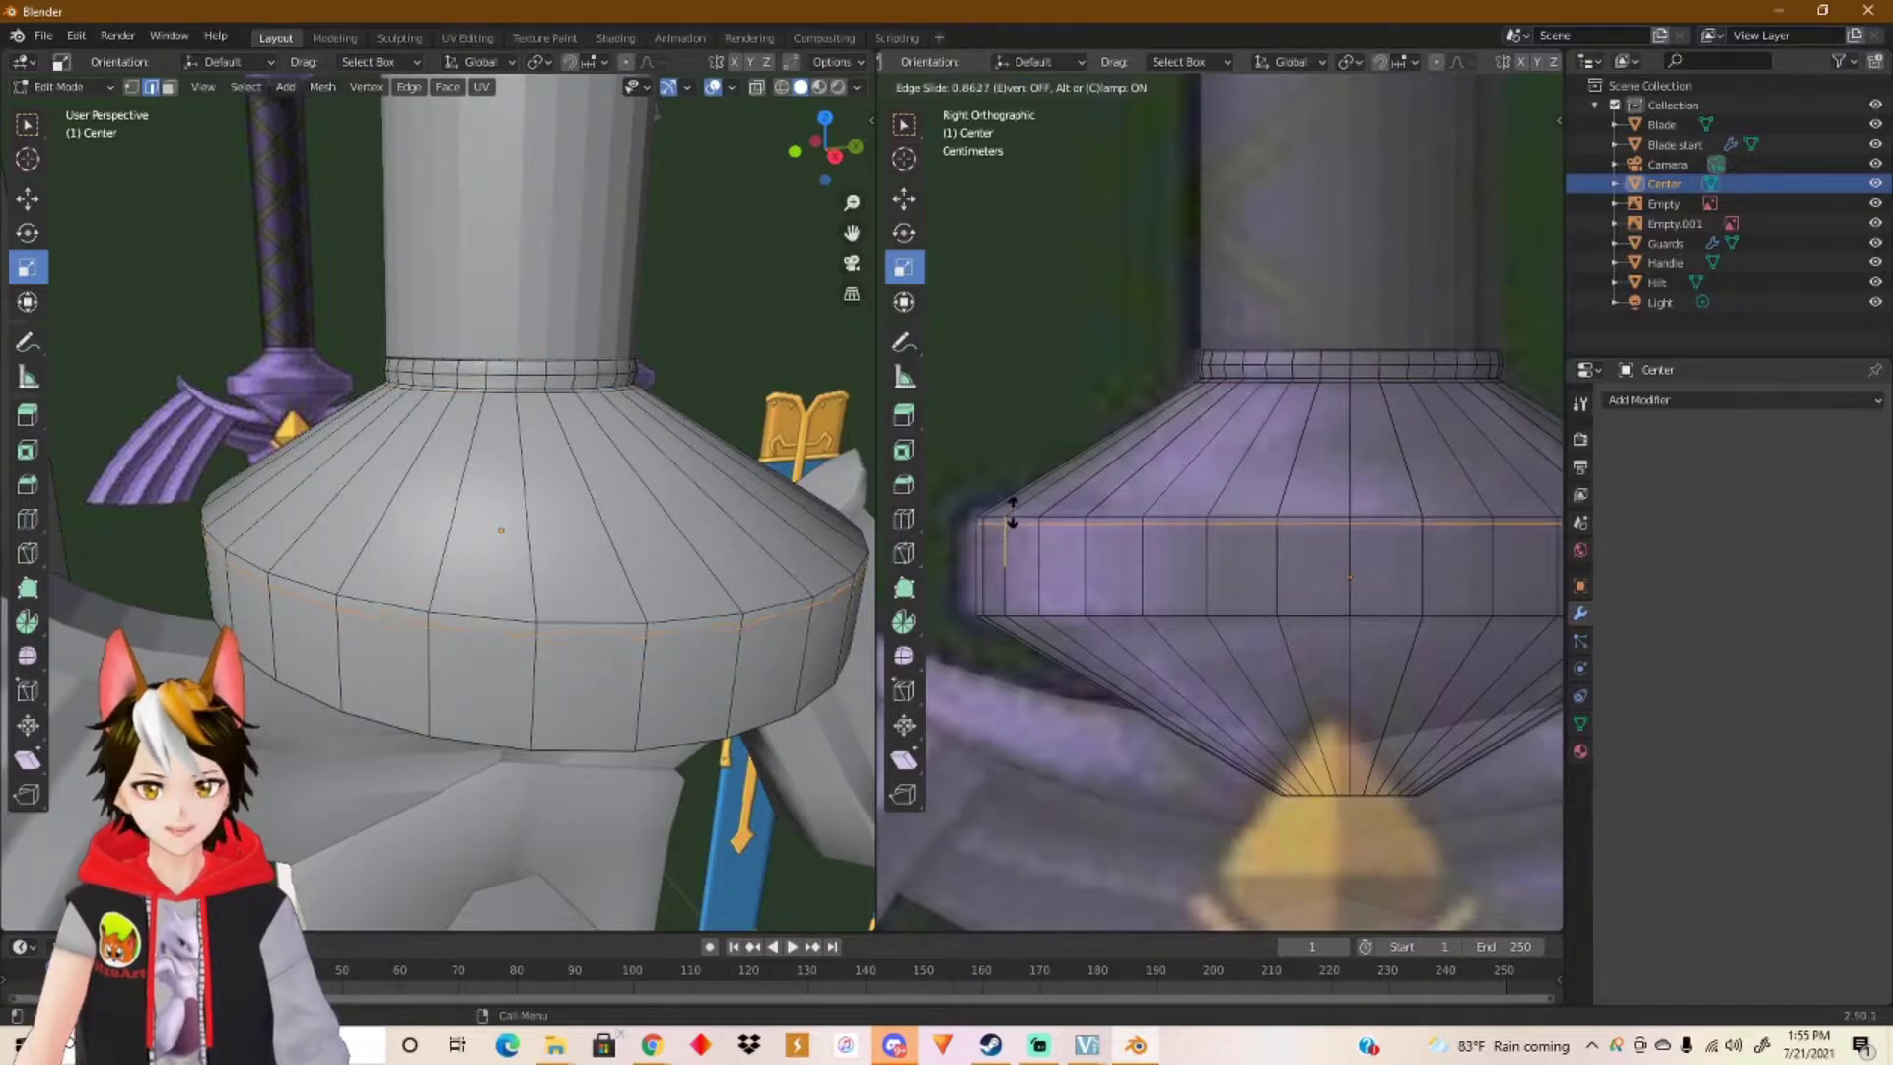
{"action": "left_click", "coordinate": [1014, 510]}
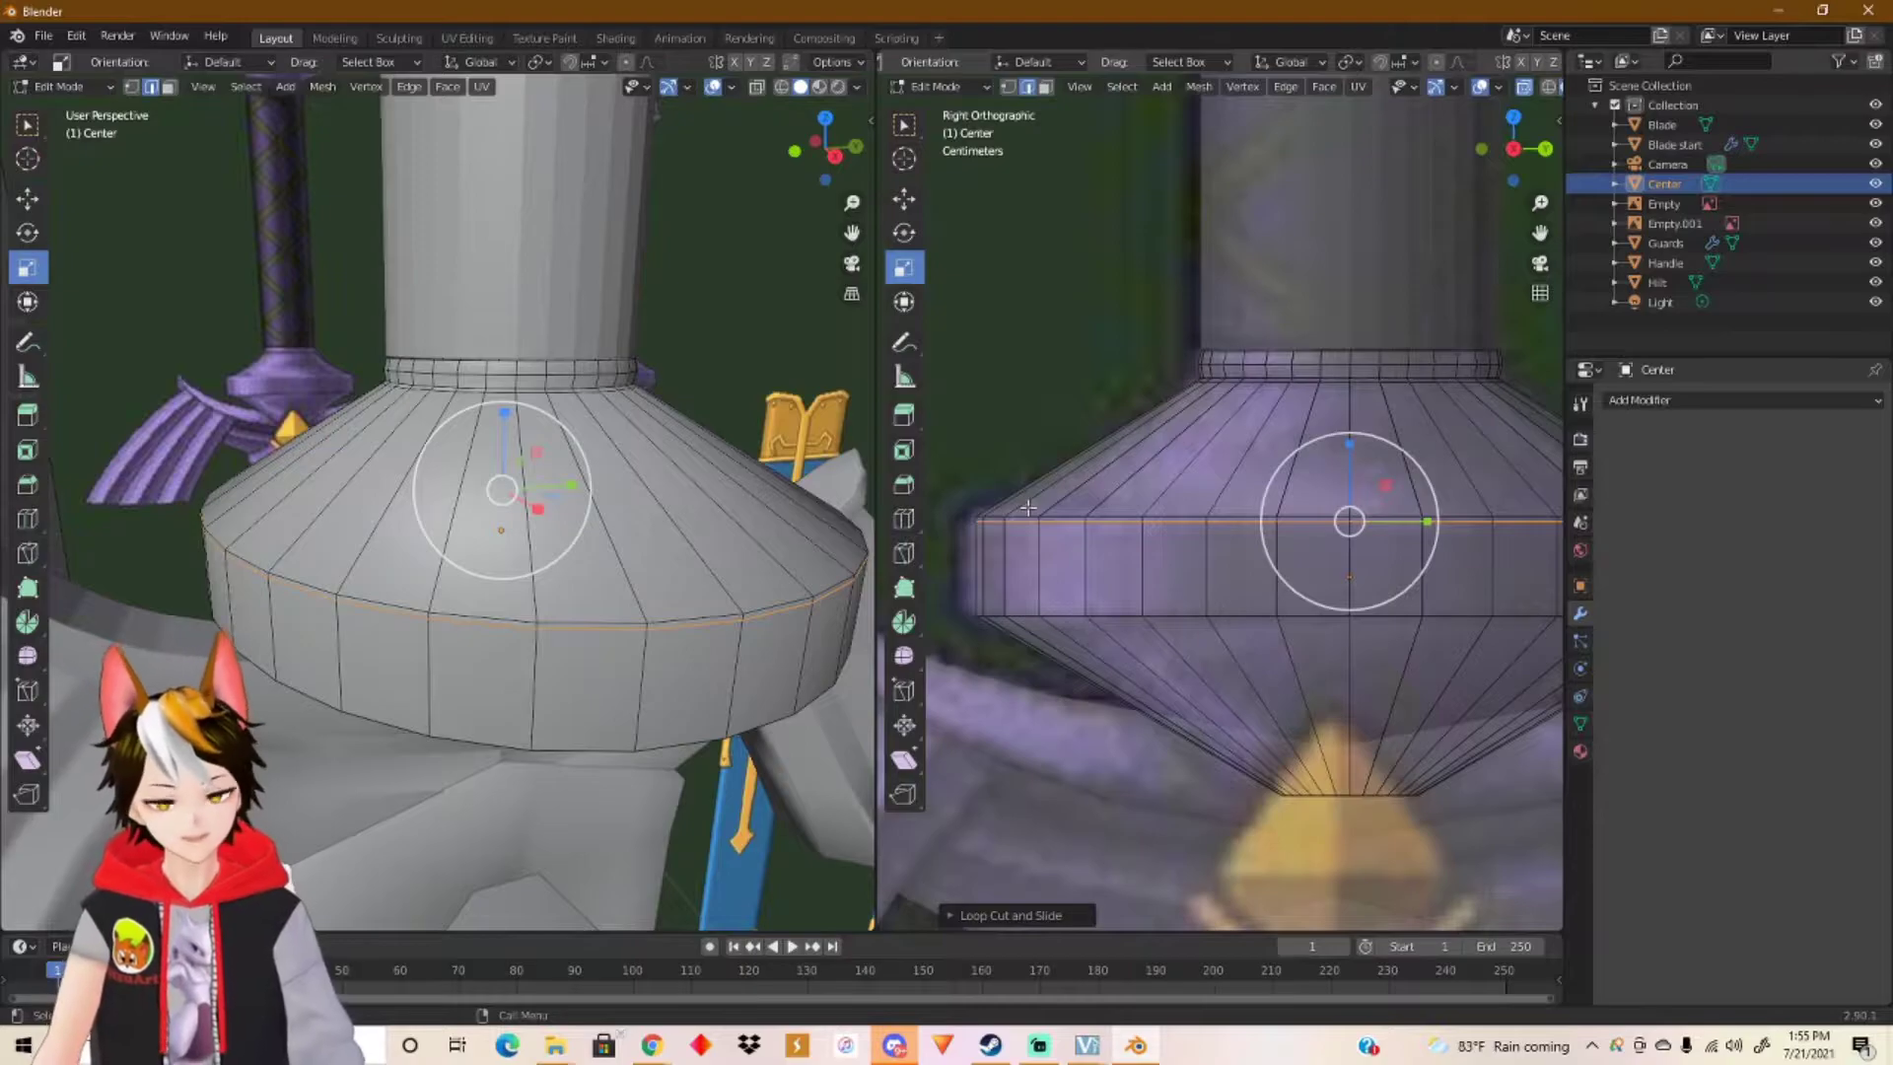
Step: Add a supporting loop cut on the upper slope, slid about 0.97 down toward the band's upper edge
{"action": "key", "text": "ctrl+r"}
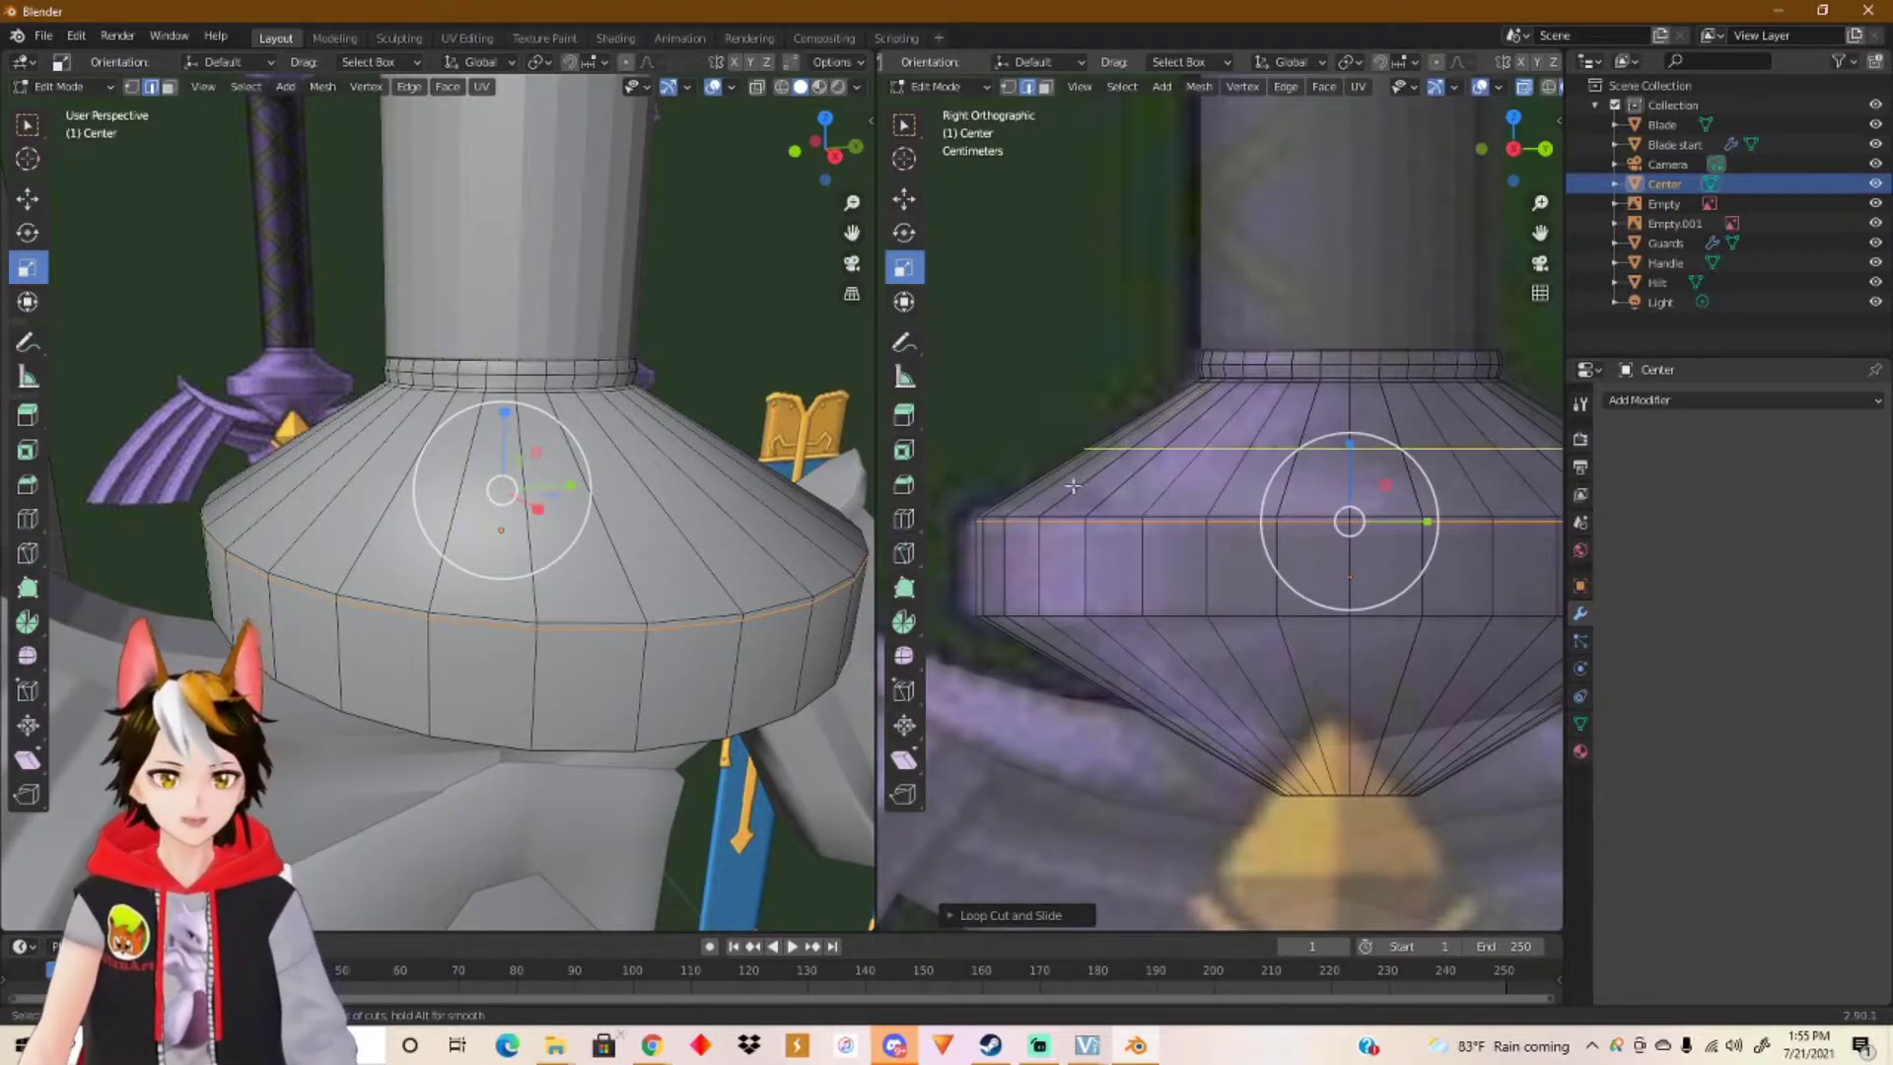
{"action": "left_click", "coordinate": [1097, 455]}
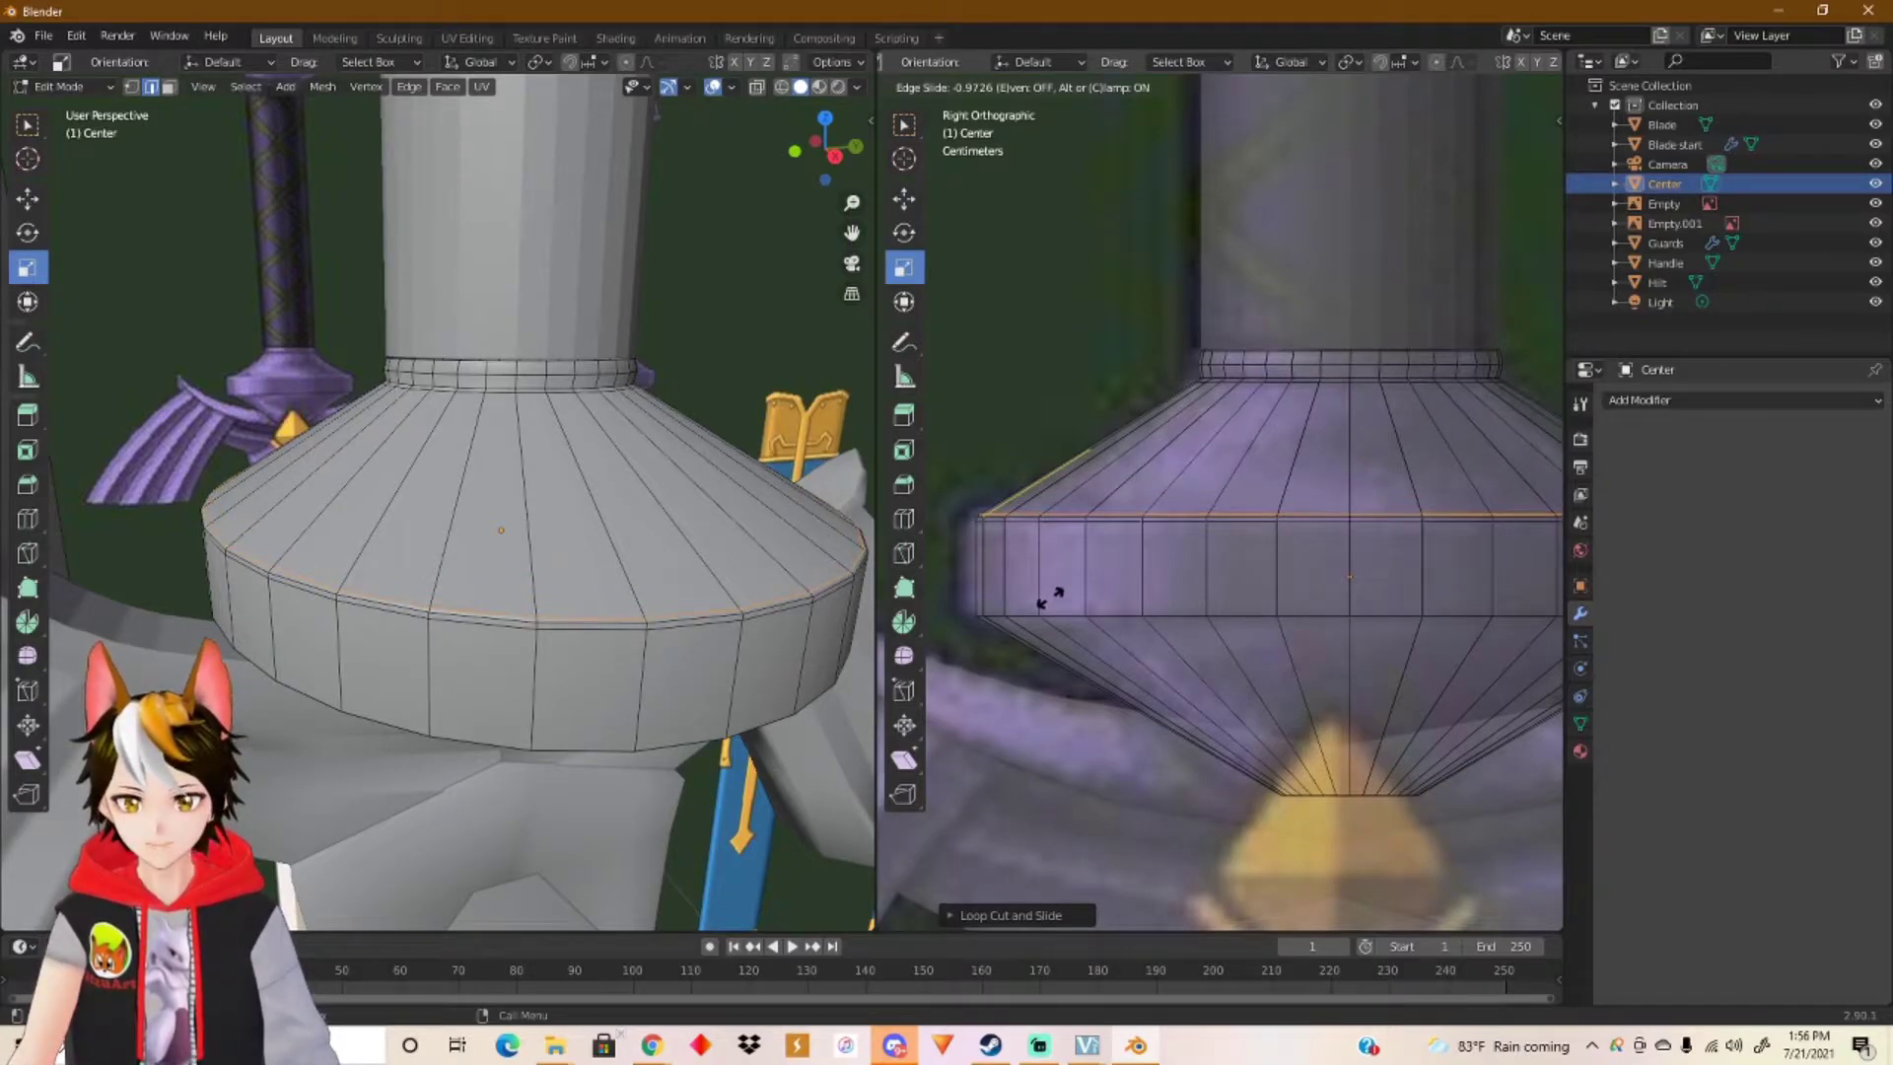
{"action": "left_click", "coordinate": [1050, 597]}
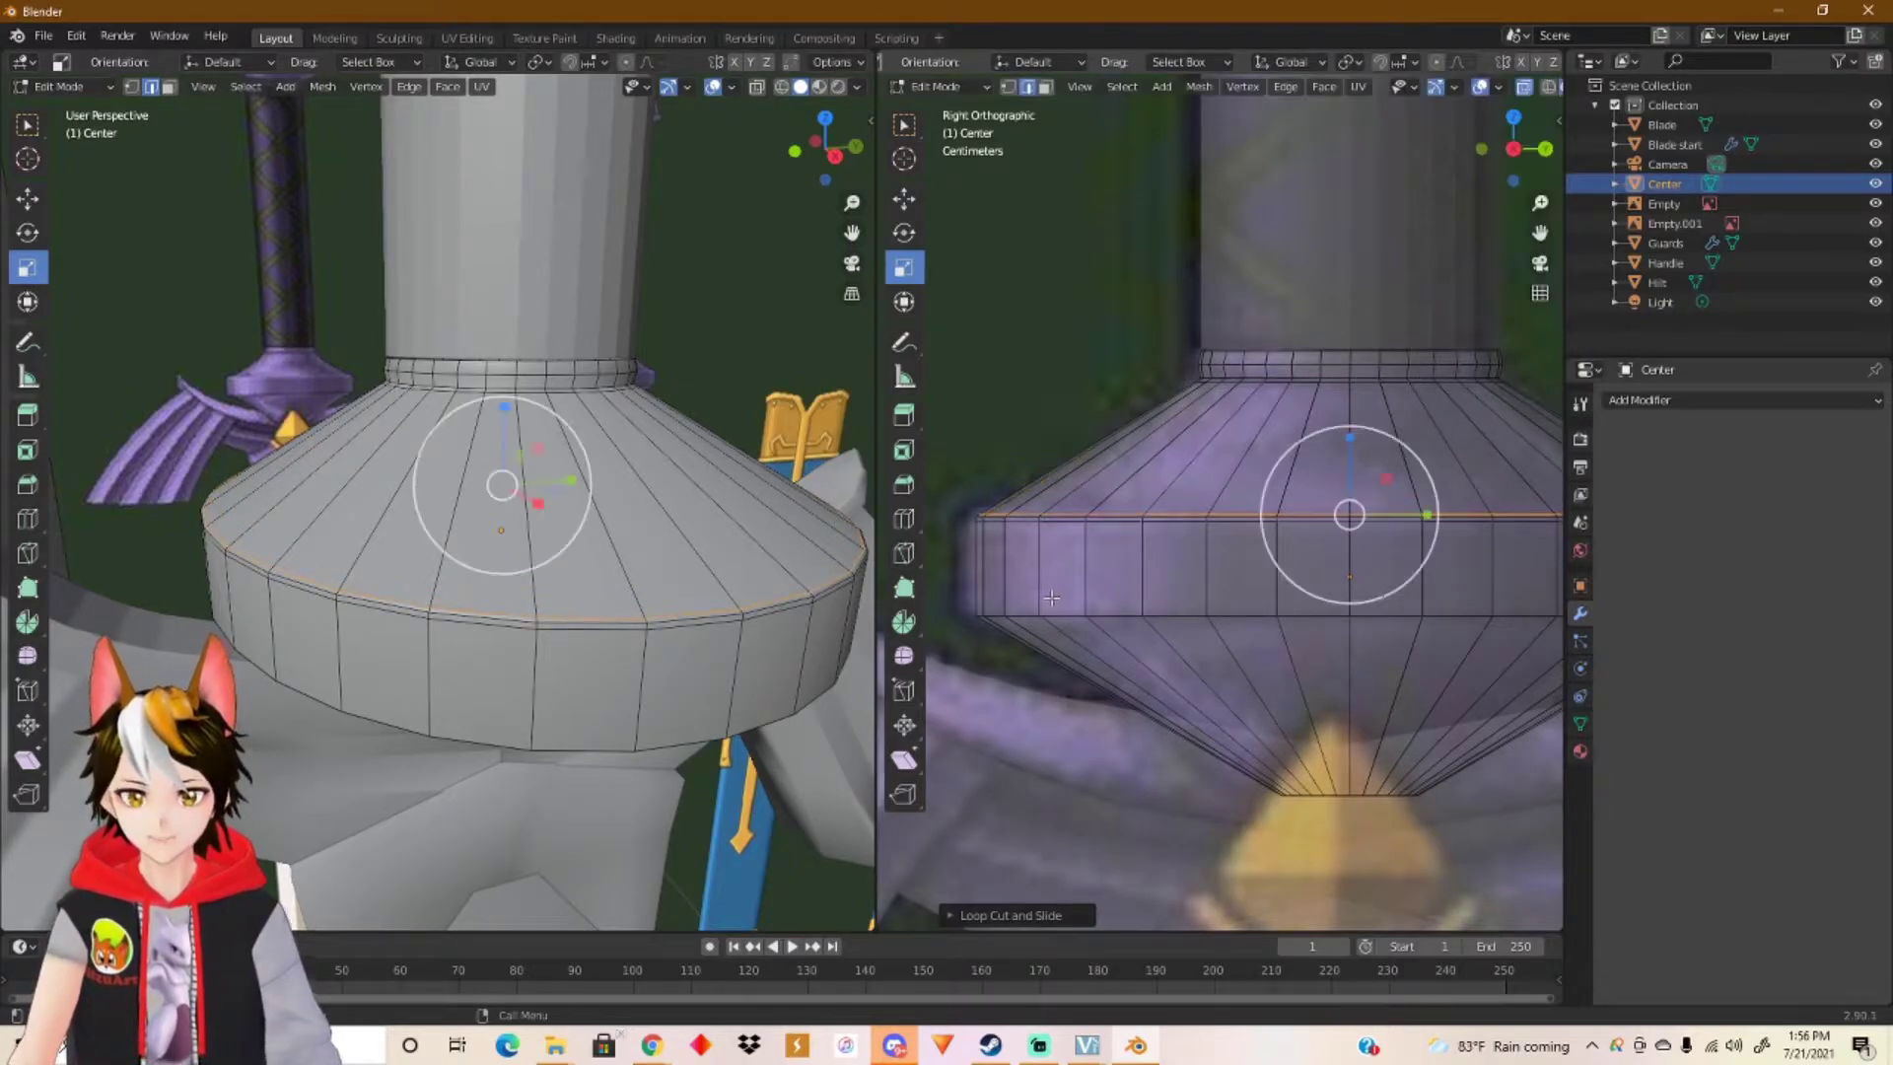
Step: Add a loop cut on the vertical band, slid about 0.83 toward the band's lower edge
{"action": "key", "text": "ctrl+r"}
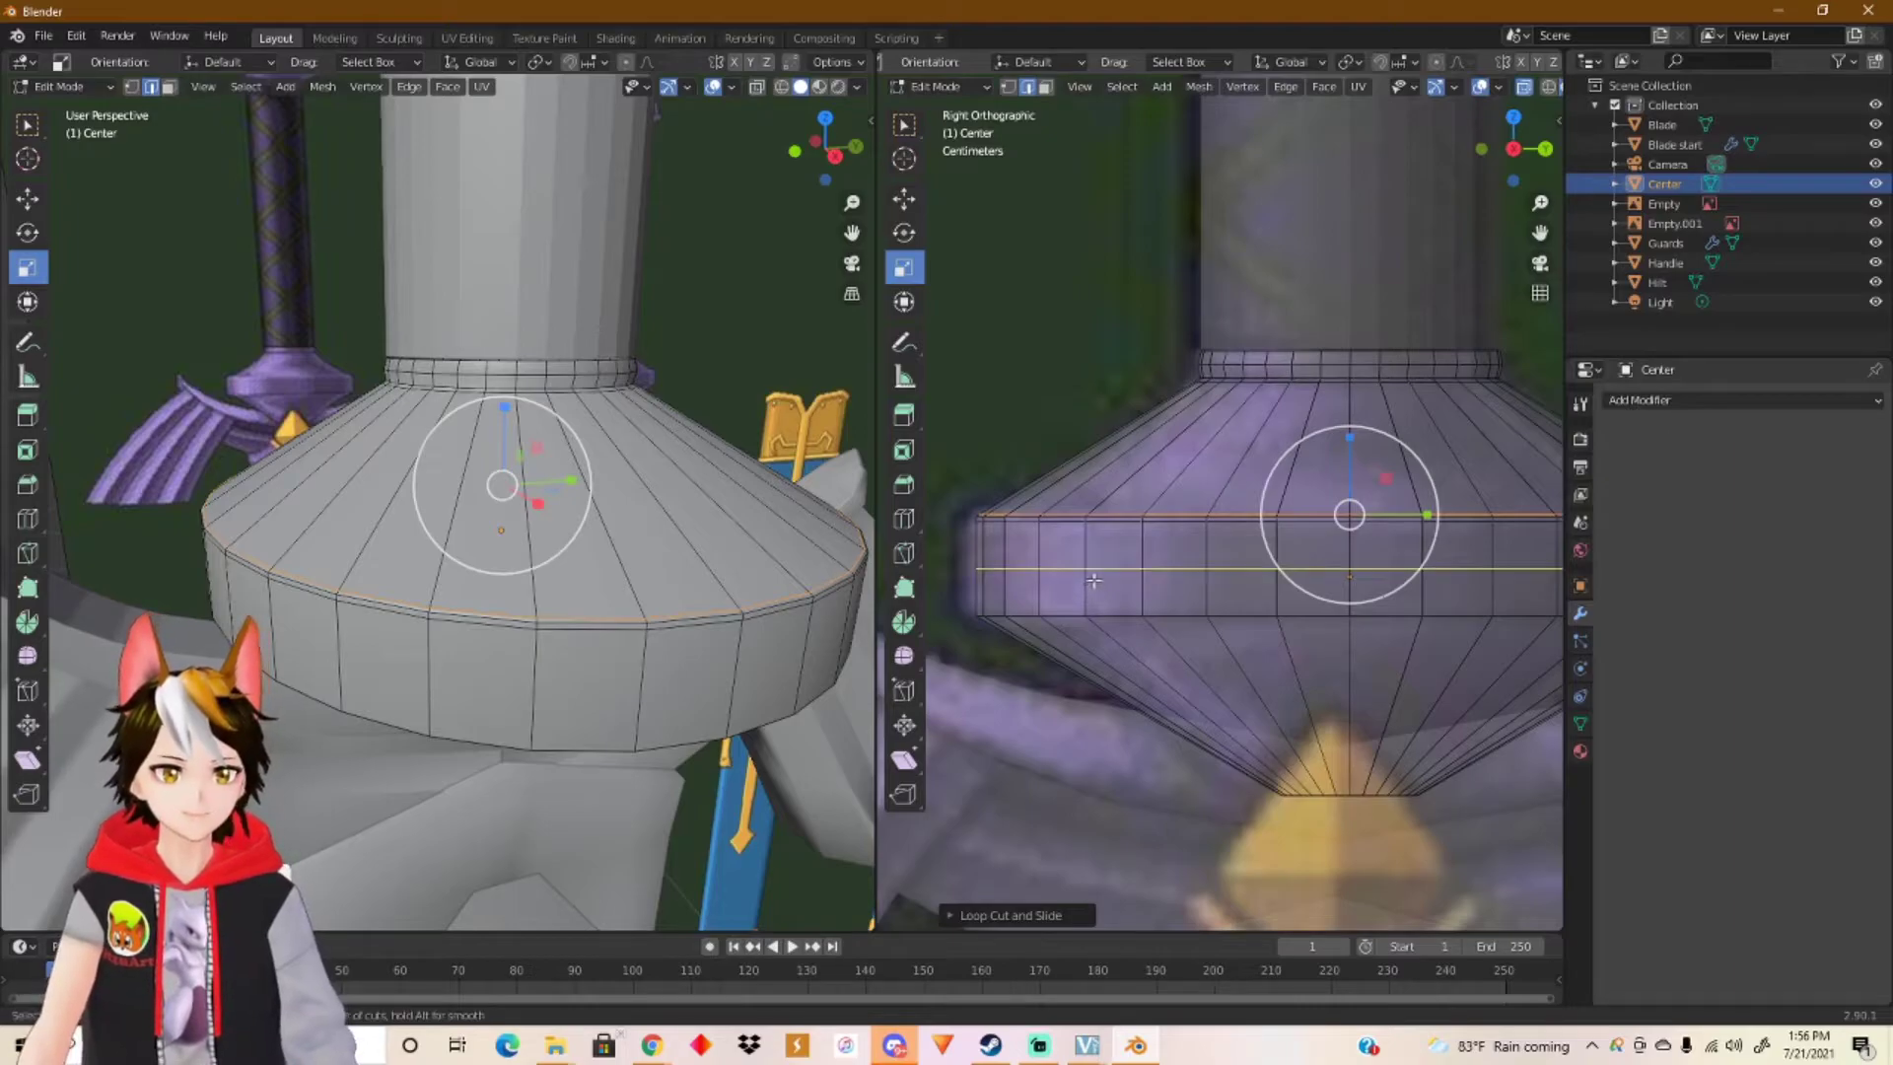
{"action": "left_click", "coordinate": [1093, 581]}
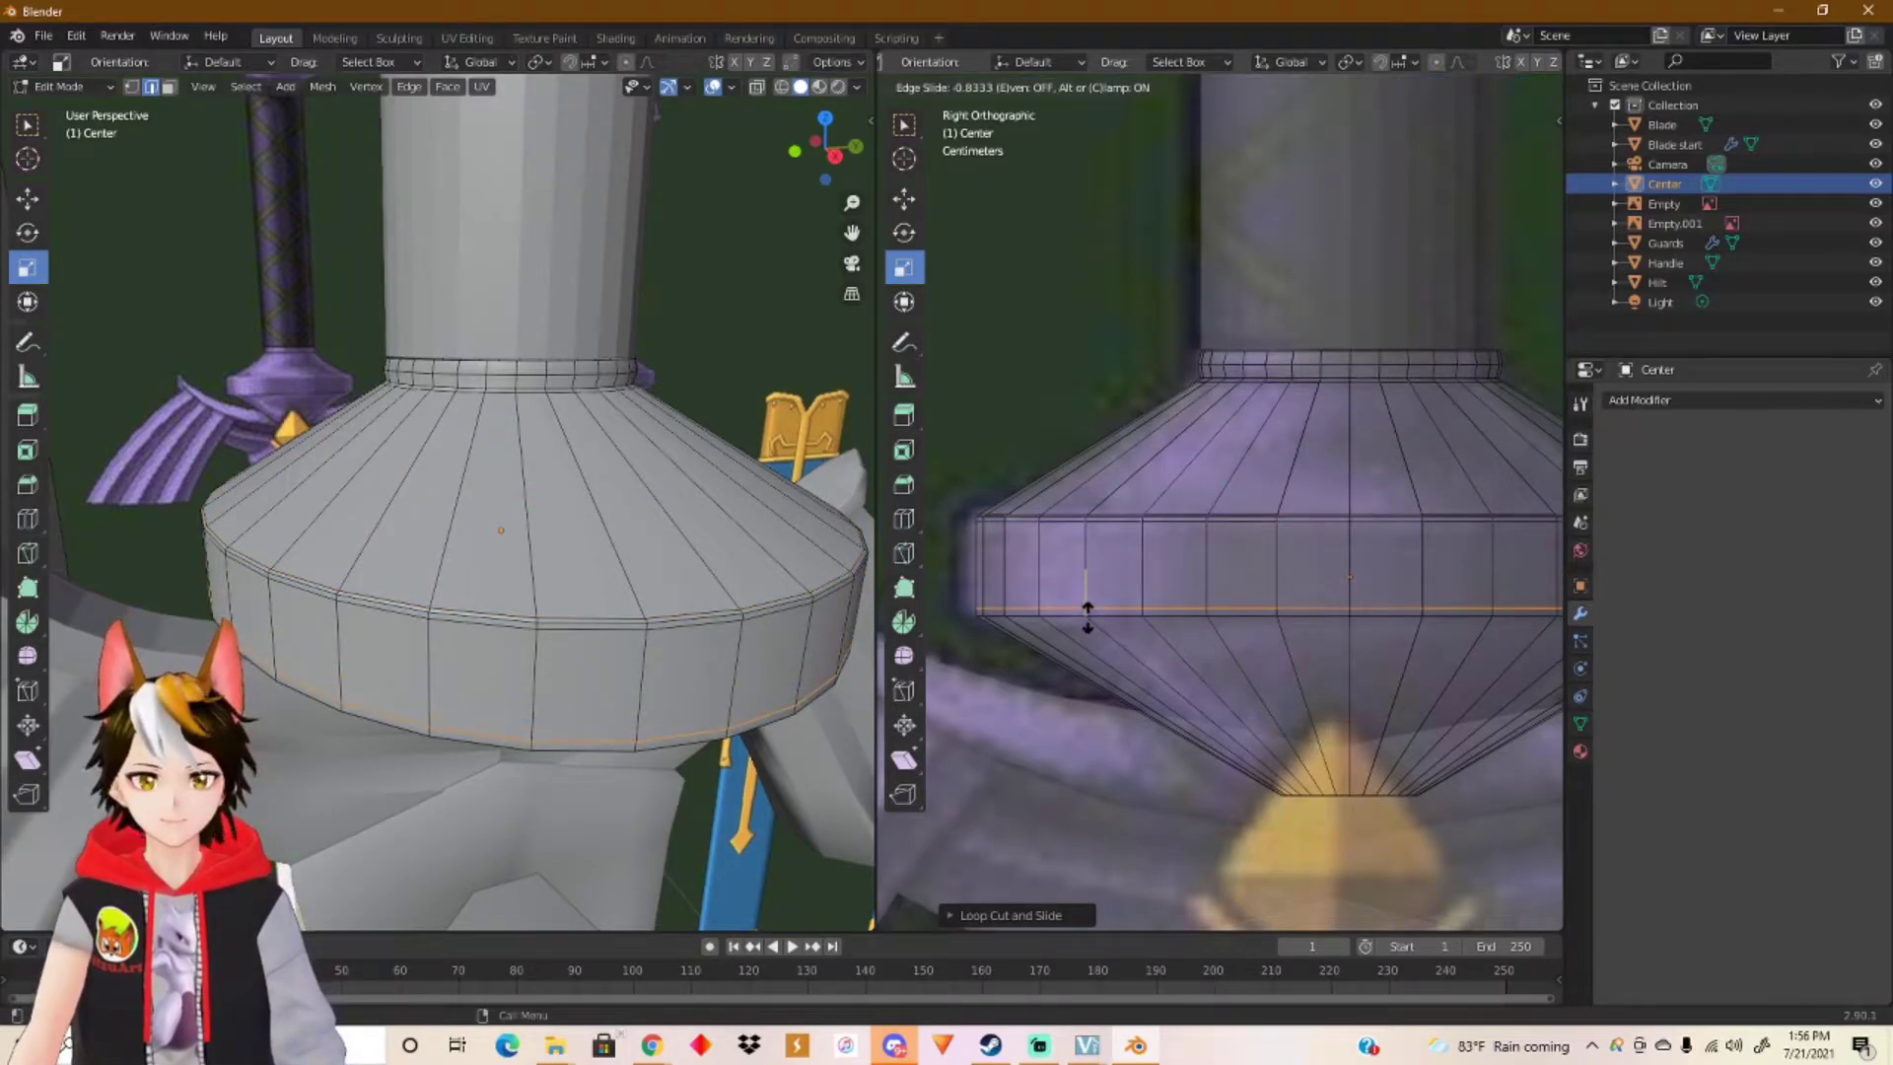
{"action": "left_click", "coordinate": [1088, 615]}
{"action": "middle_click_drag", "start_coordinate": [692, 660], "coordinate": [697, 547]}
{"action": "middle_click_drag", "start_coordinate": [704, 690], "coordinate": [661, 347]}
Step: Add a loop cut on the lower cone, slid up against the band's lower edge, and inspect the collar's shading outside mesh editing
{"action": "key", "text": "ctrl+r"}
{"action": "left_click", "coordinate": [1280, 711]}
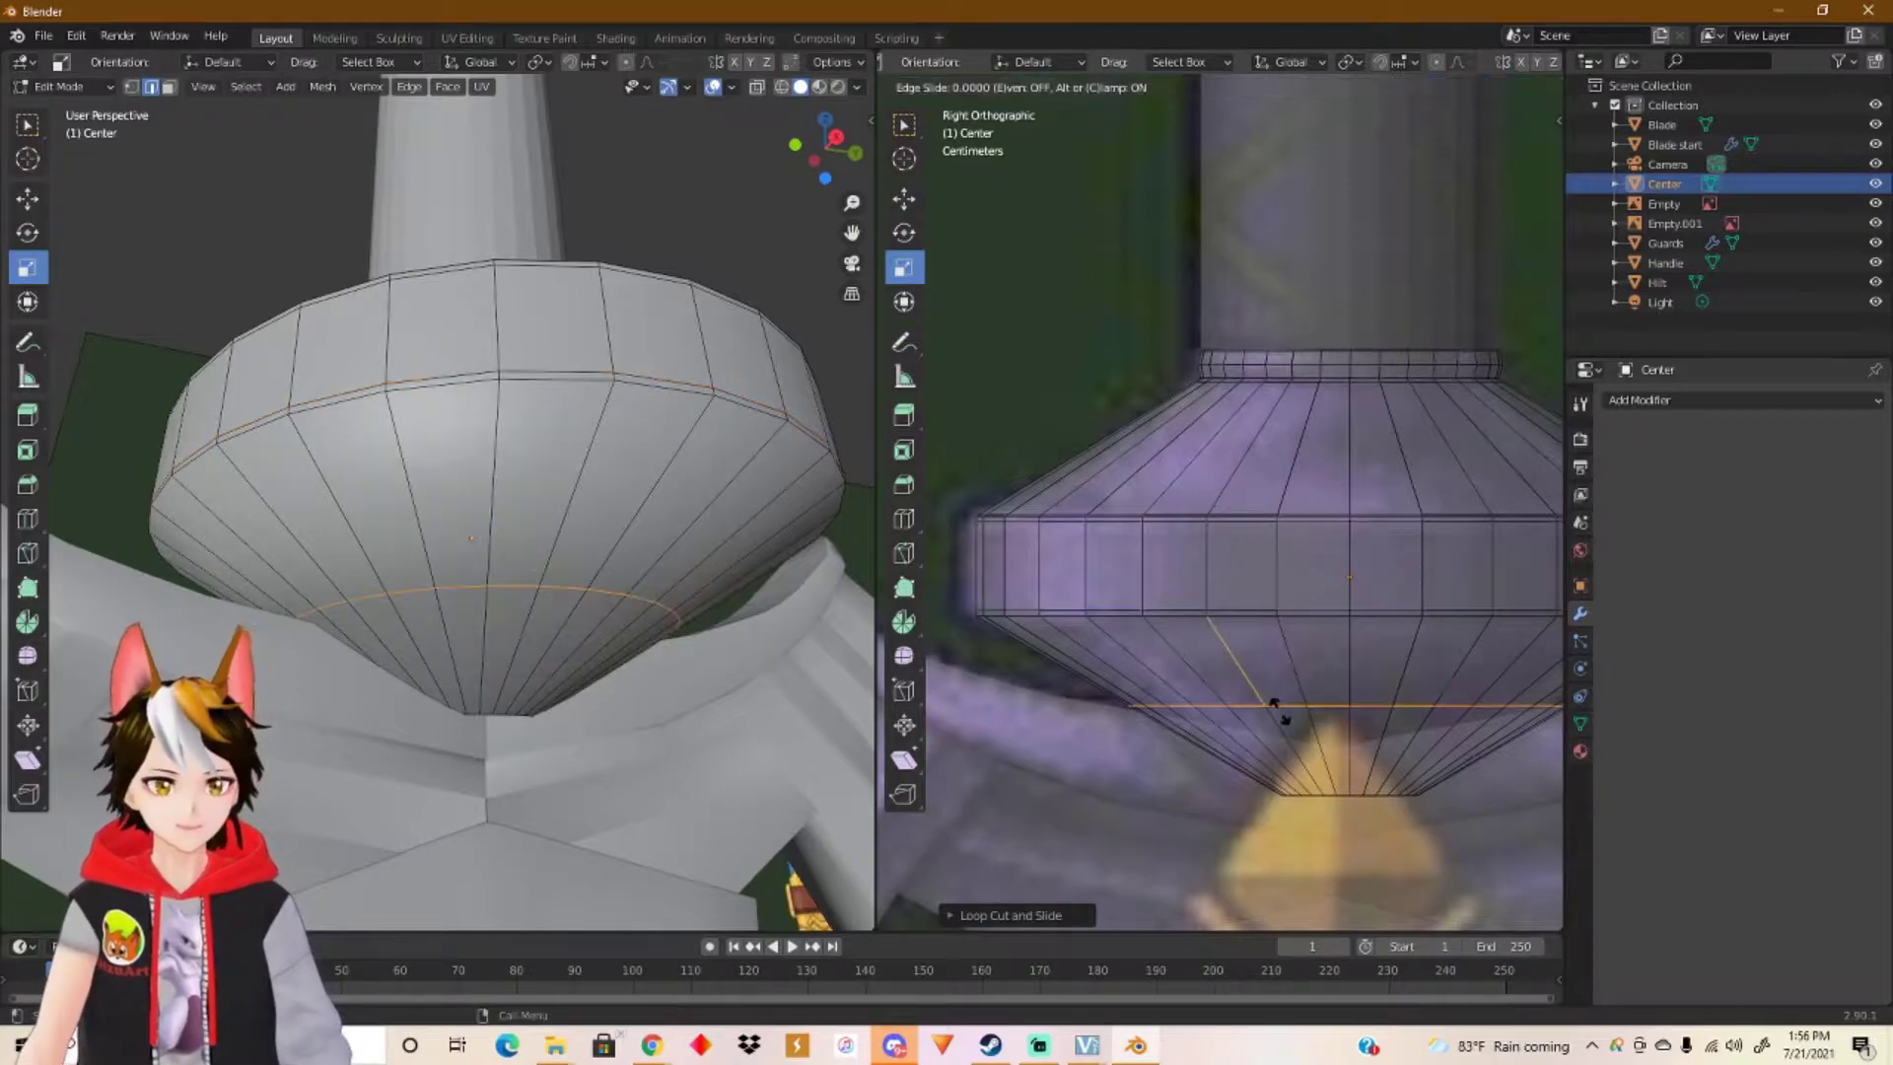
{"action": "left_click", "coordinate": [1268, 592]}
{"action": "middle_click_drag", "start_coordinate": [726, 562], "coordinate": [646, 554]}
{"action": "key", "text": "Tab"}
{"action": "middle_click_drag", "start_coordinate": [625, 444], "coordinate": [564, 578]}
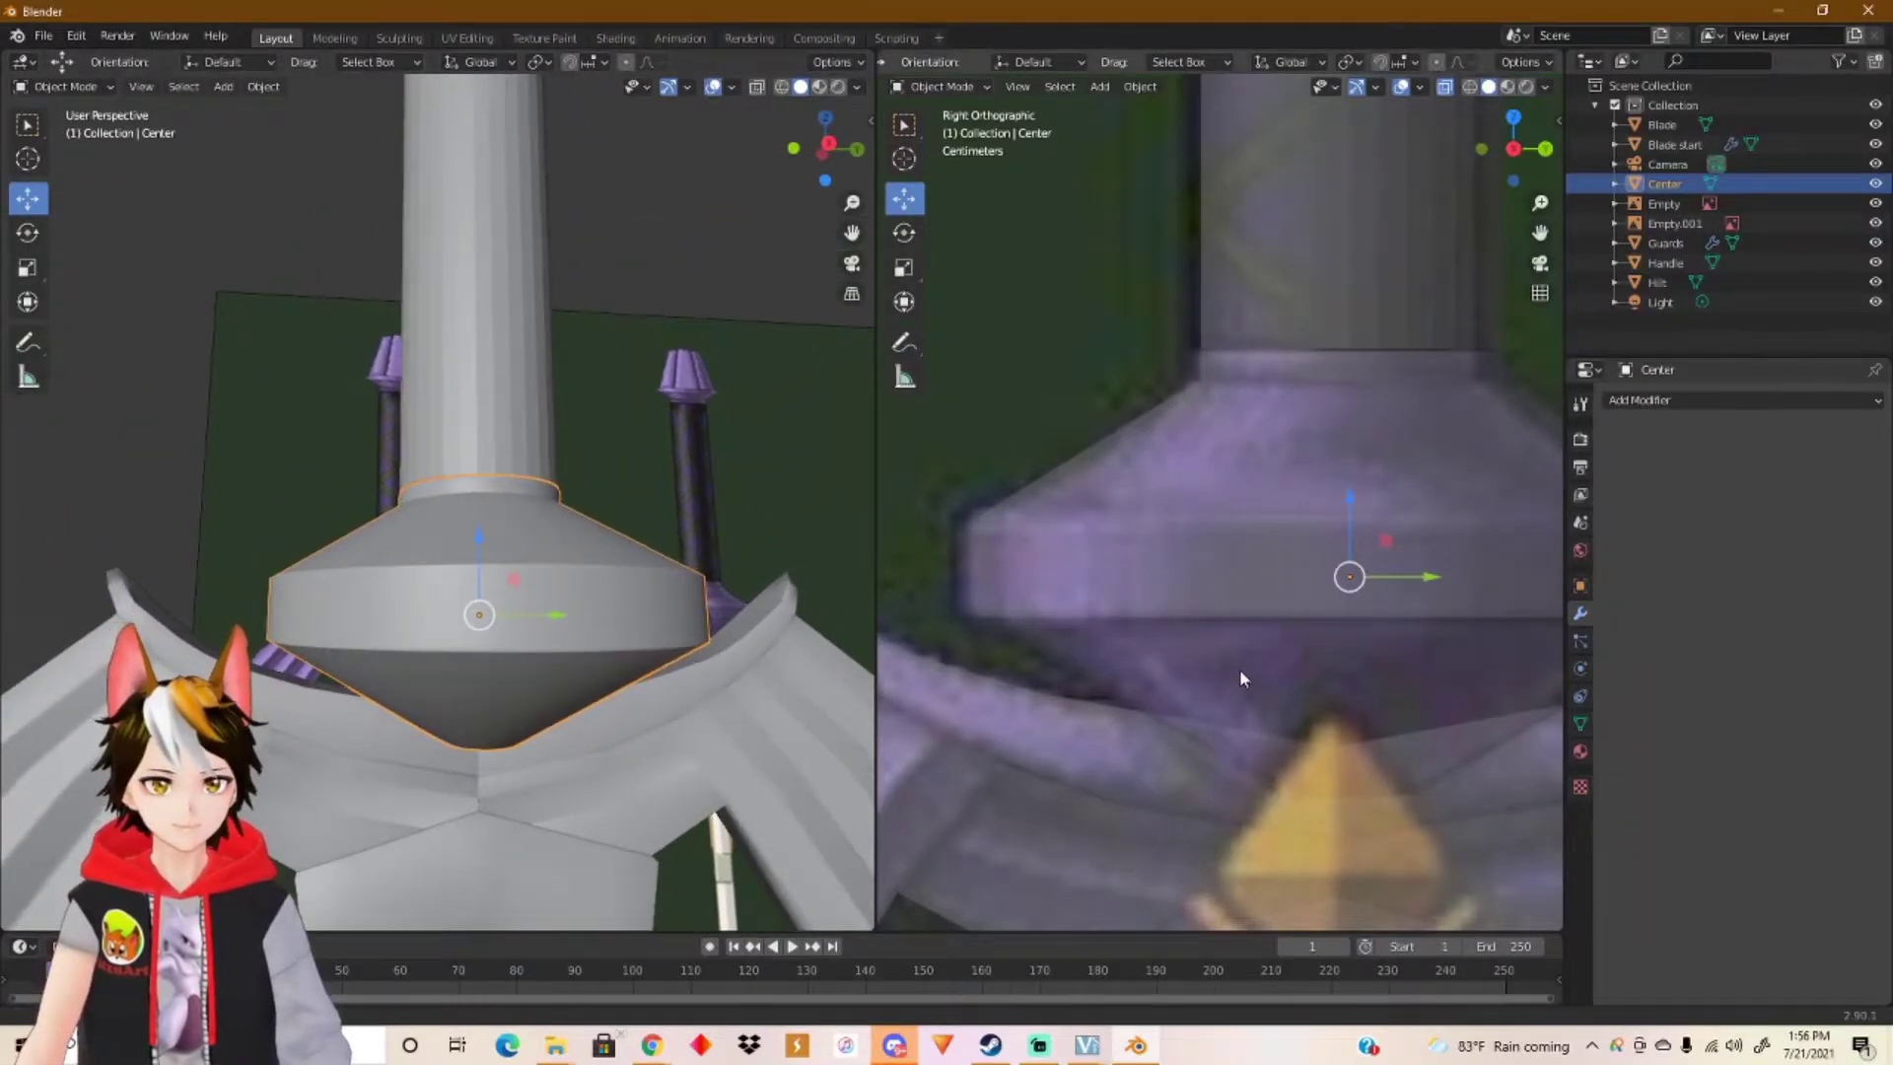
Step: Select the Center collar's bottom rim vertices in mesh editing and scale them up to about 1.52 times
{"action": "middle_click_drag", "start_coordinate": [1241, 671], "coordinate": [1095, 558], "text": "shift"}
{"action": "key", "text": "Tab"}
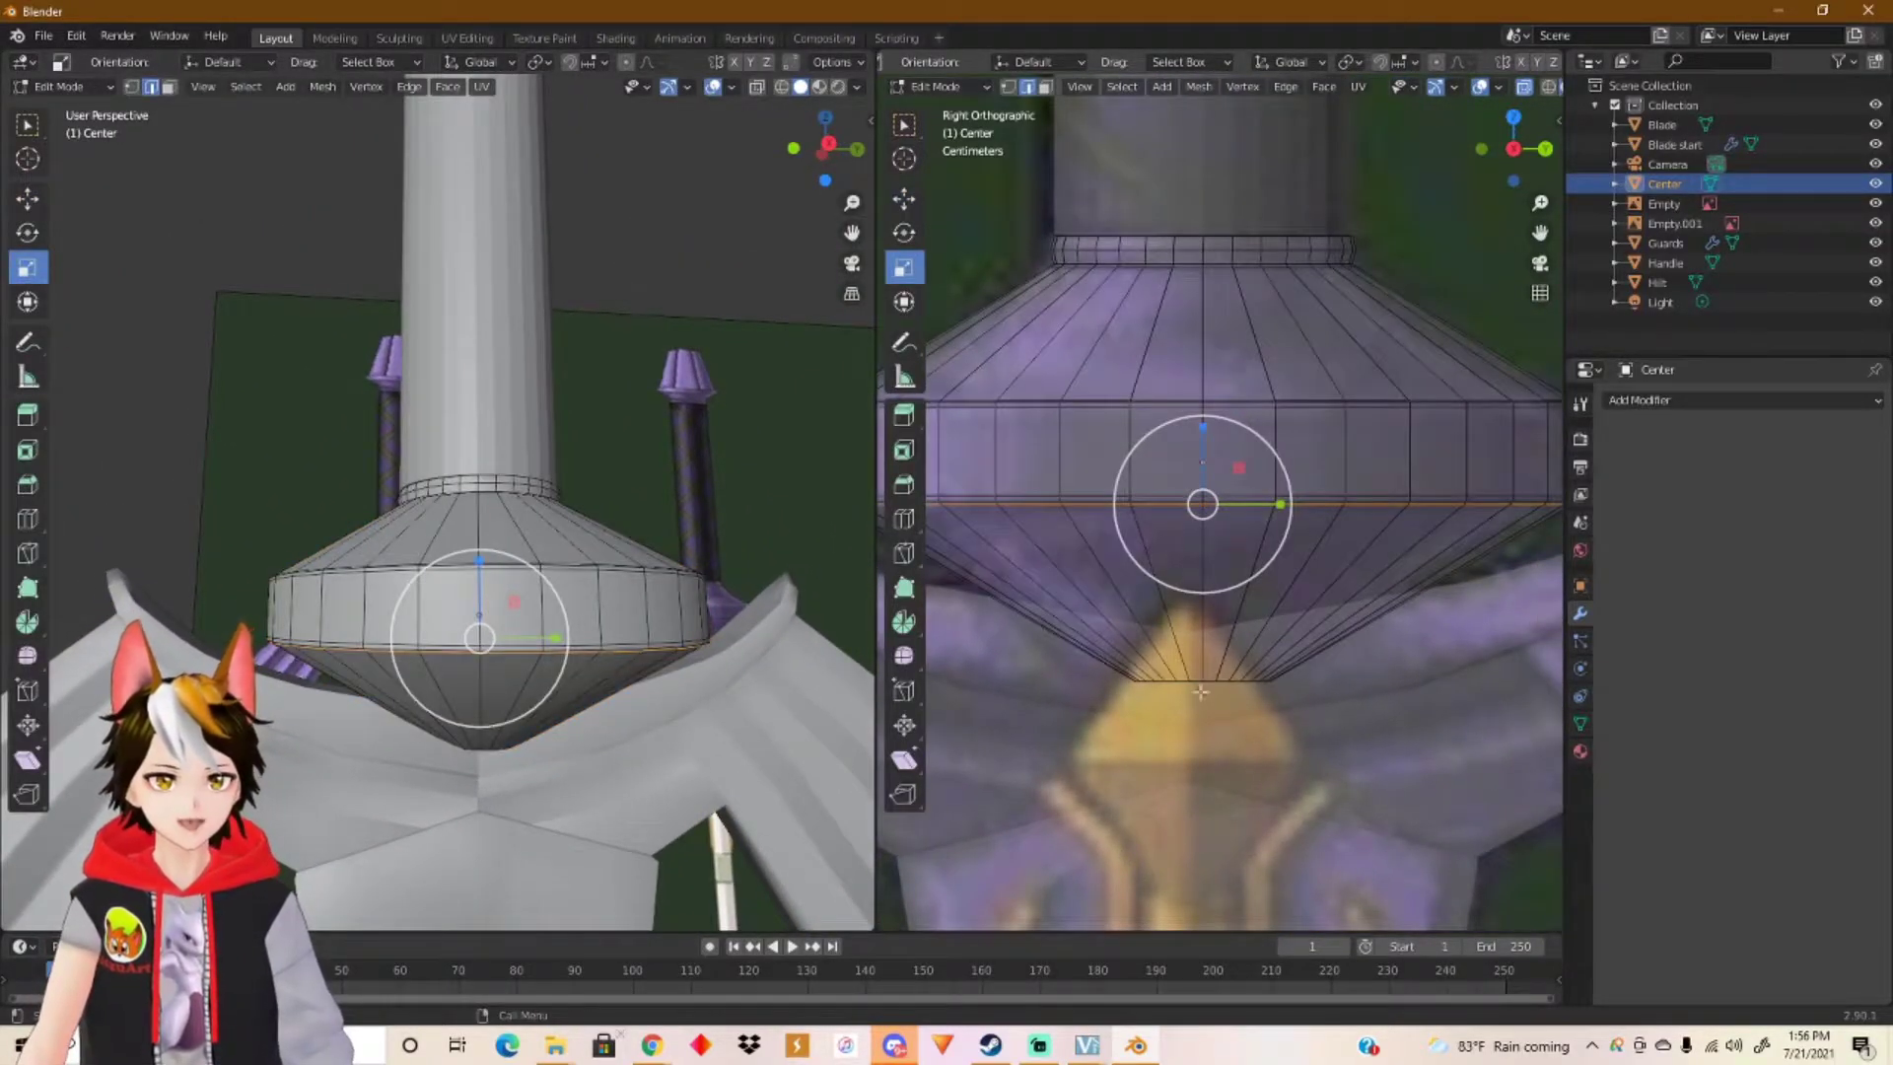
{"action": "middle_click_drag", "start_coordinate": [1157, 701], "coordinate": [1202, 603], "text": "shift"}
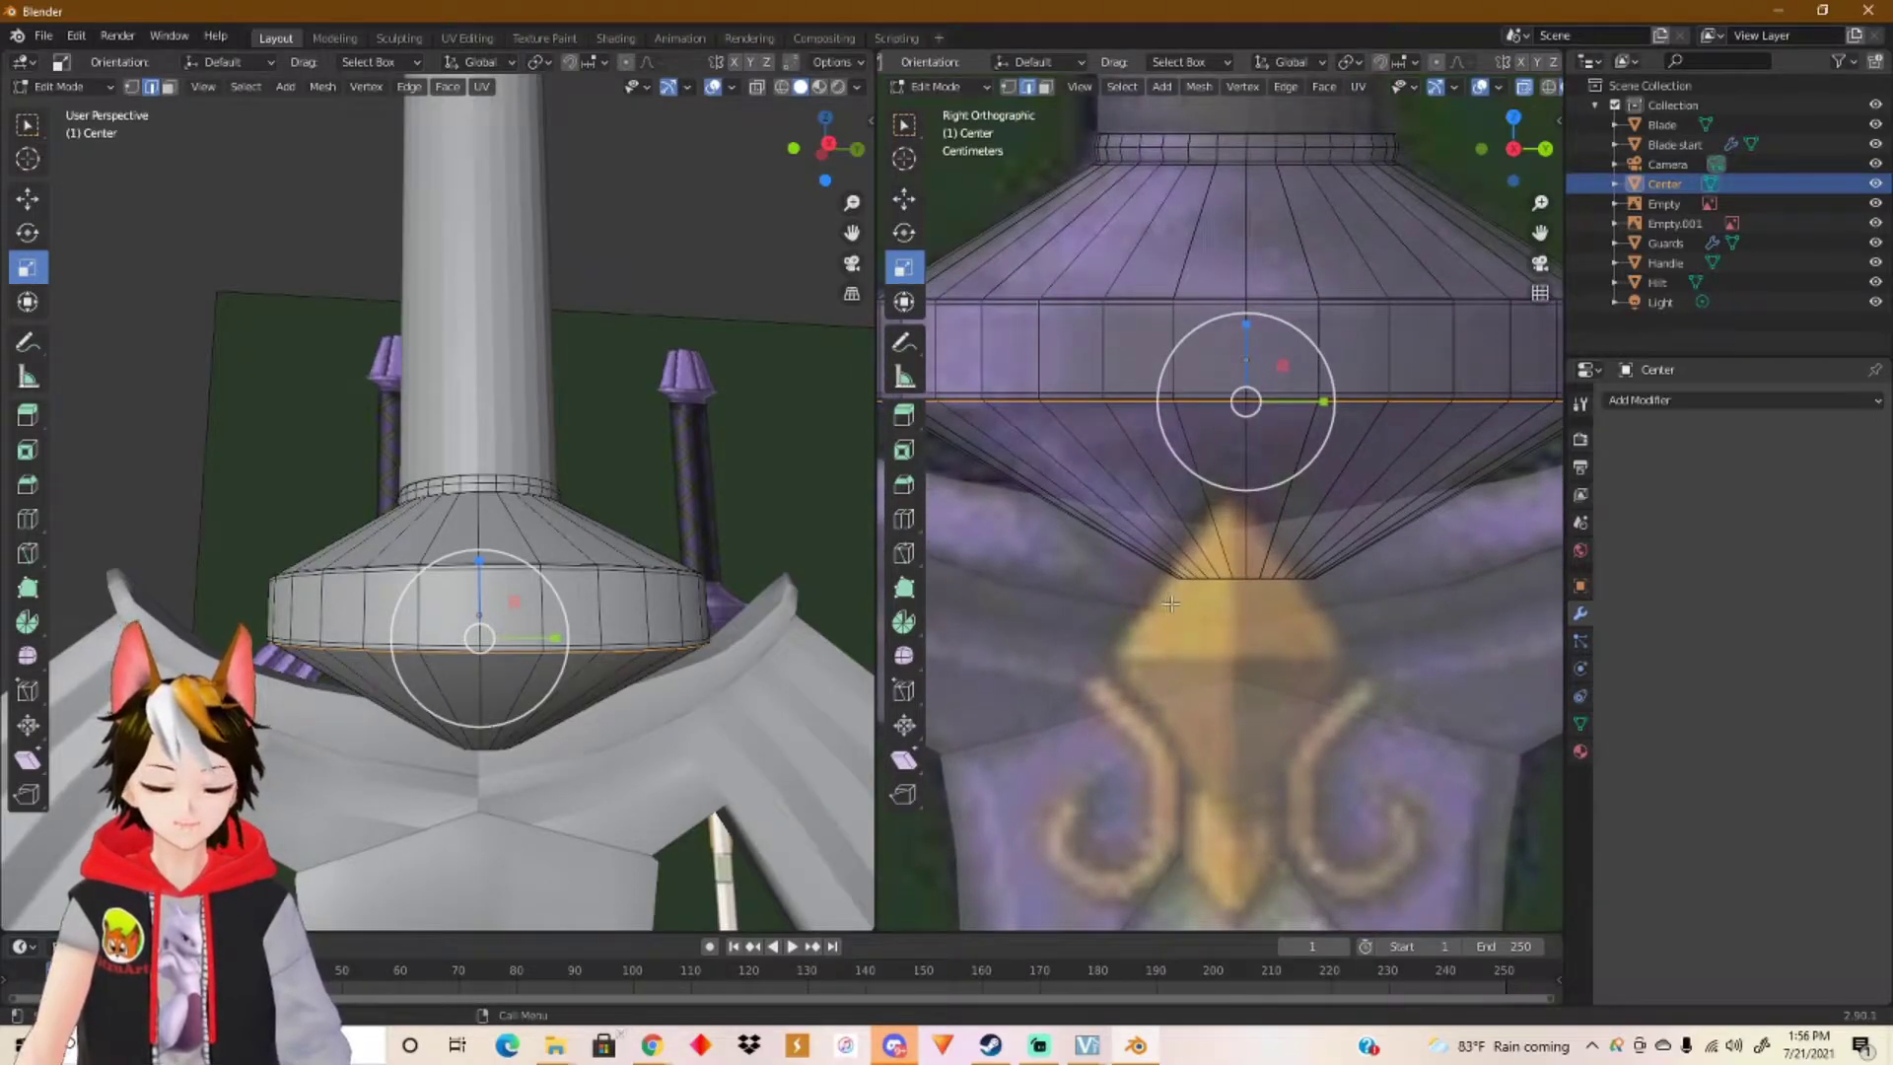
{"action": "key", "text": "1"}
{"action": "left_click_drag", "start_coordinate": [1171, 603], "coordinate": [1333, 556]}
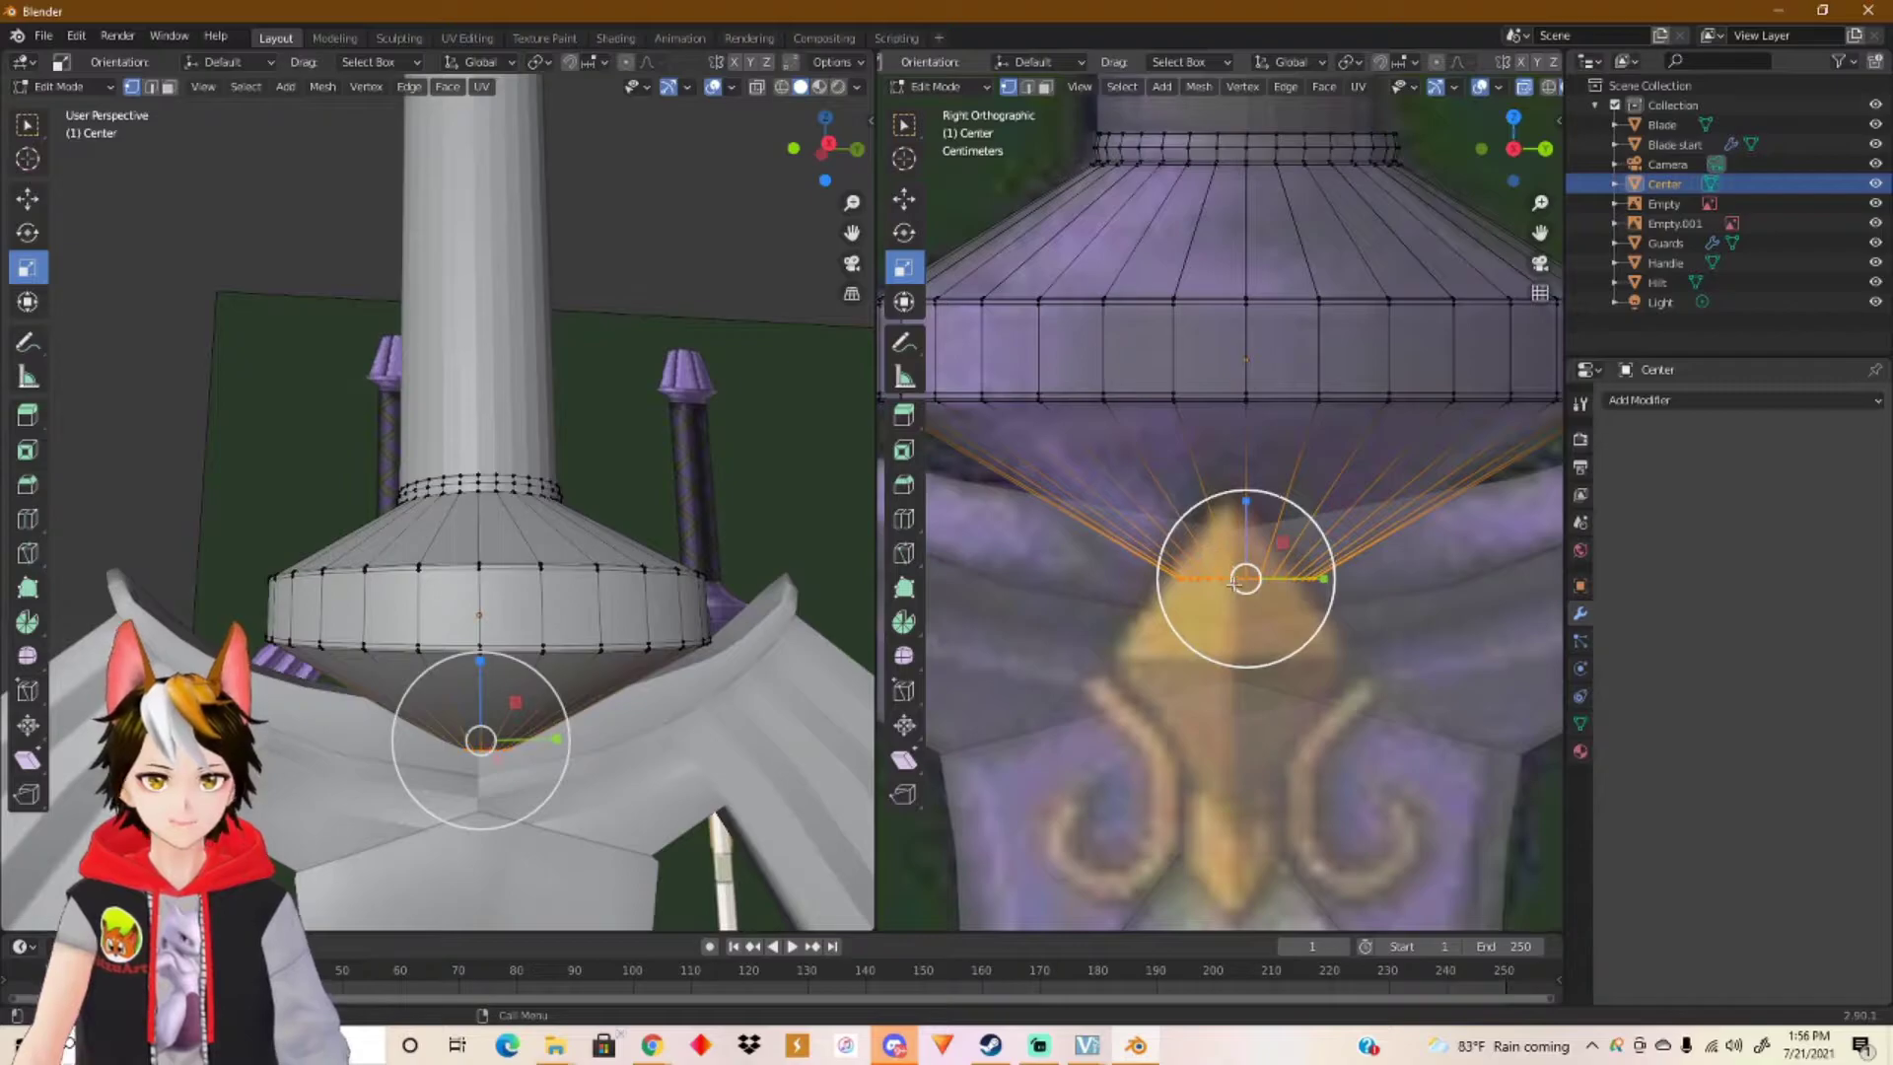
{"action": "key", "text": "s"}
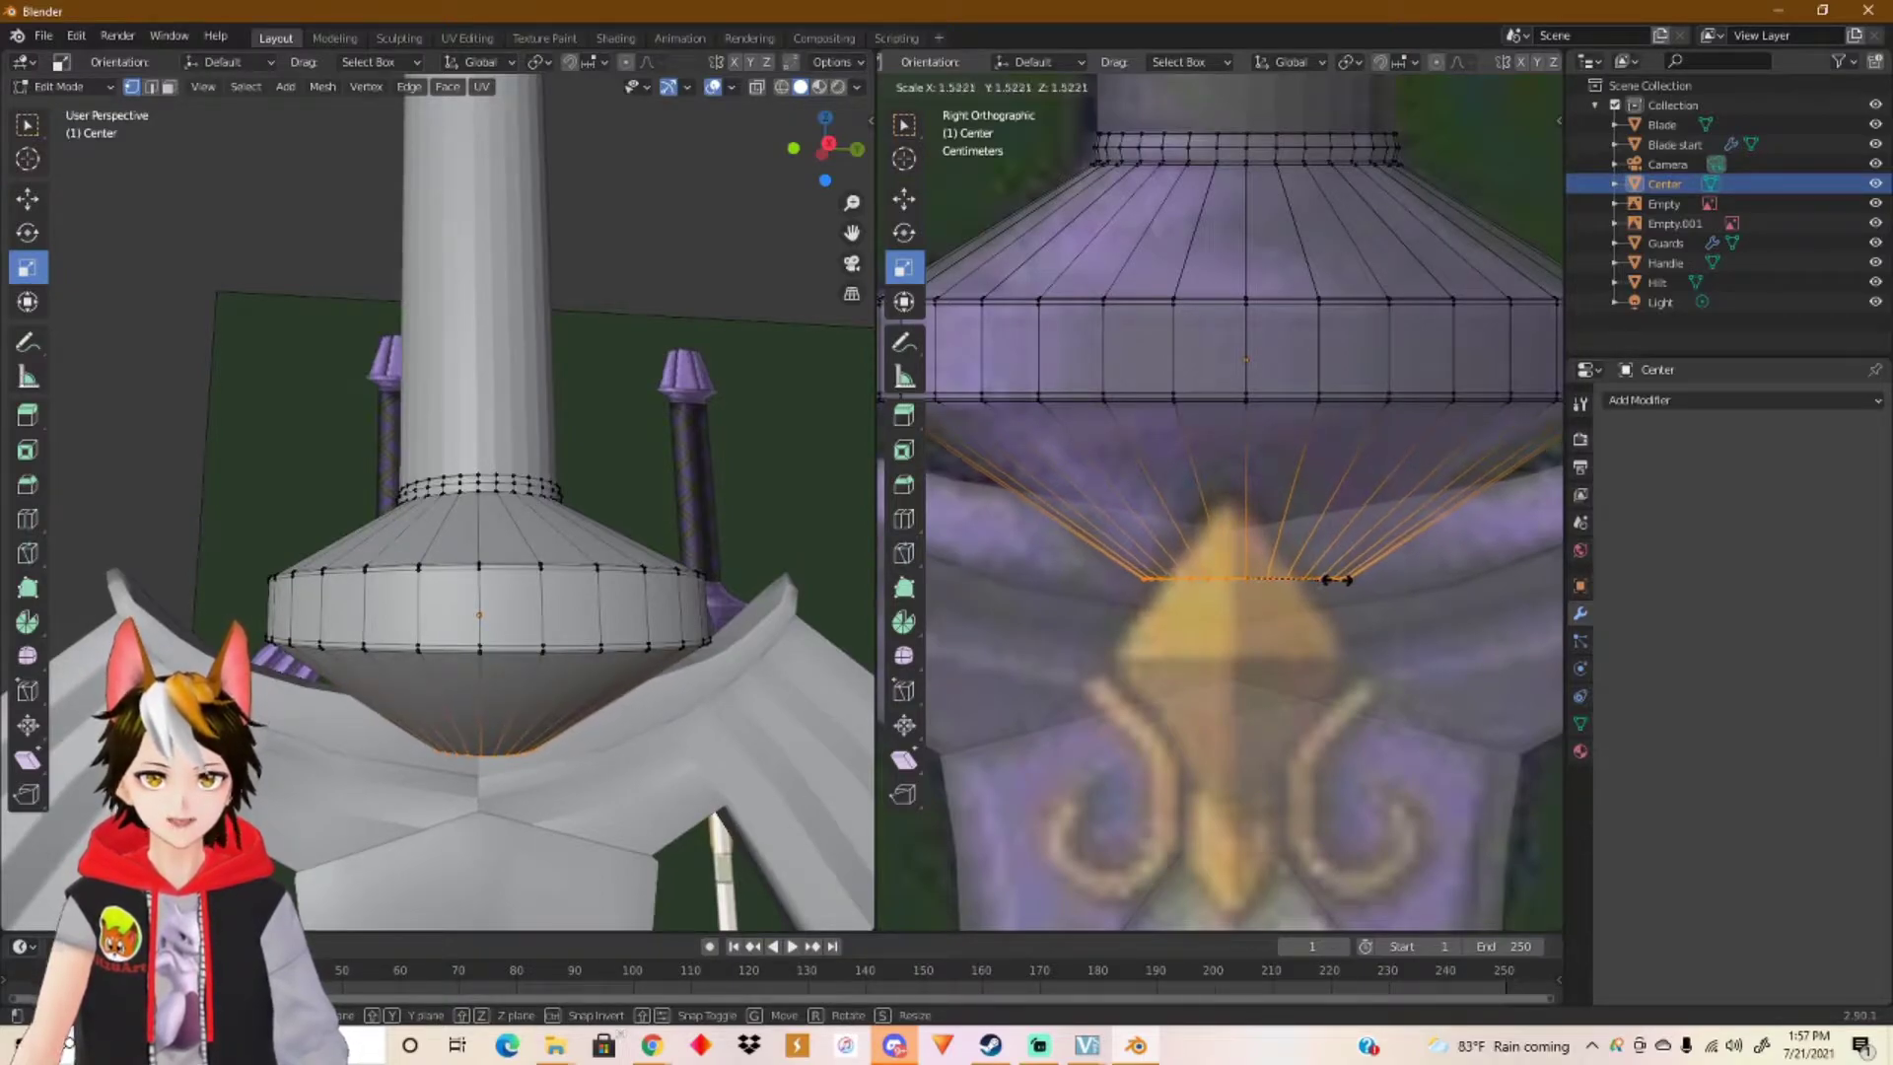
{"action": "left_click", "coordinate": [1338, 579]}
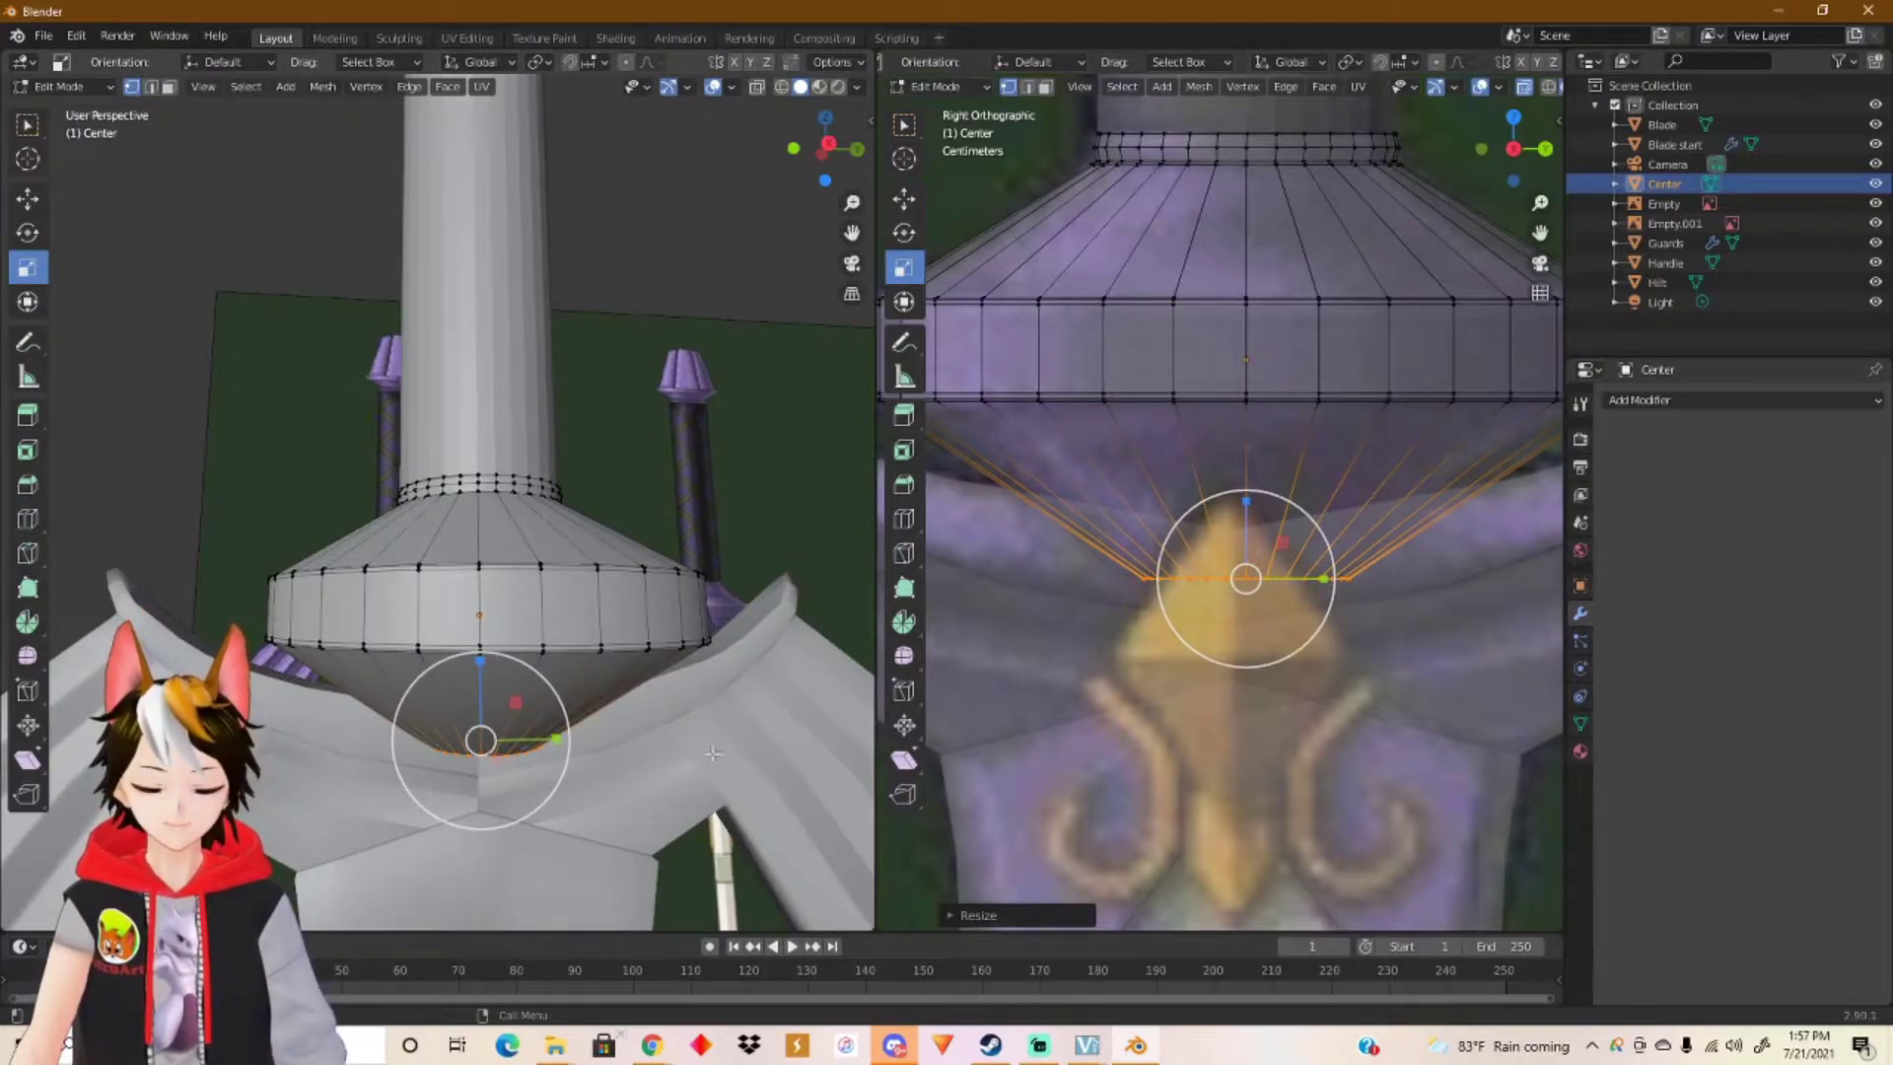
Step: Inspect the widened bottom rim from below and scale its vertices back down by about 0.66
{"action": "middle_click_drag", "start_coordinate": [695, 757], "coordinate": [725, 607]}
{"action": "scroll", "coordinate": [742, 678], "scroll_direction": "up", "scroll_amount": 3}
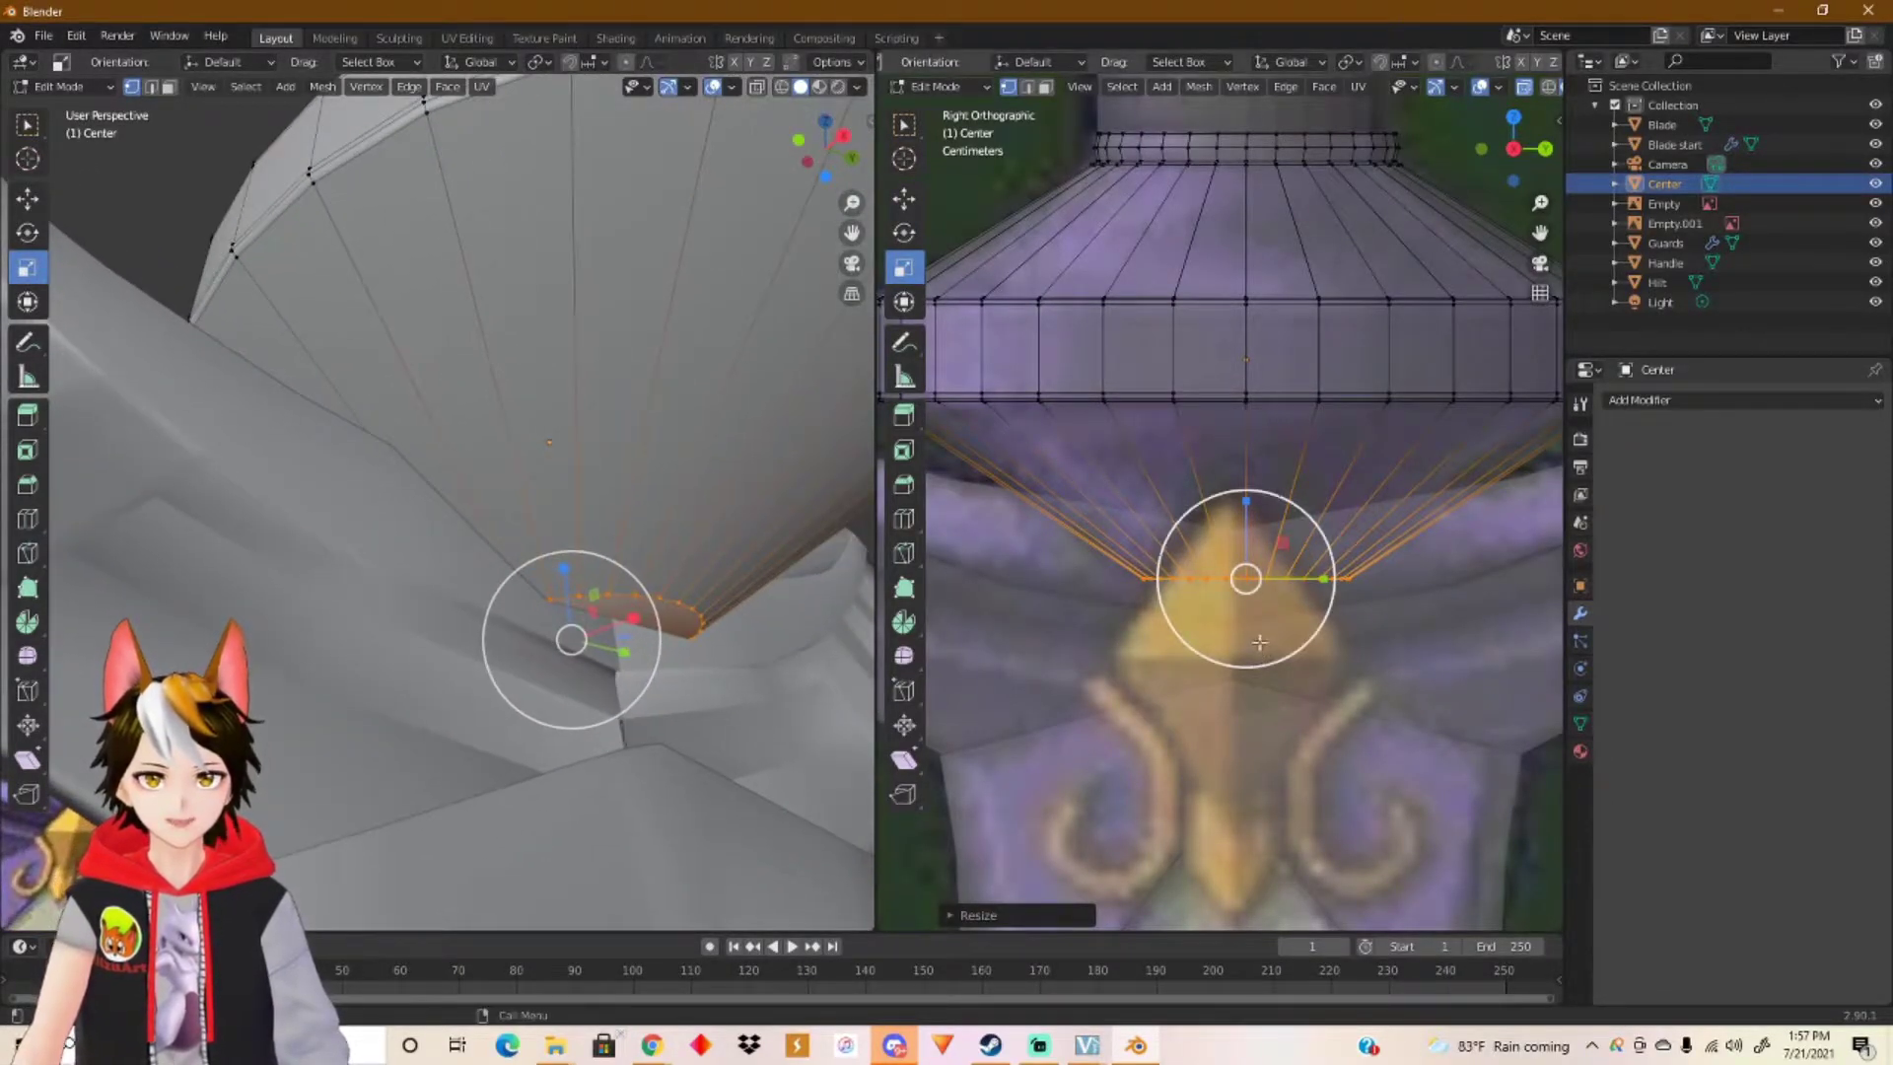
{"action": "key", "text": "s"}
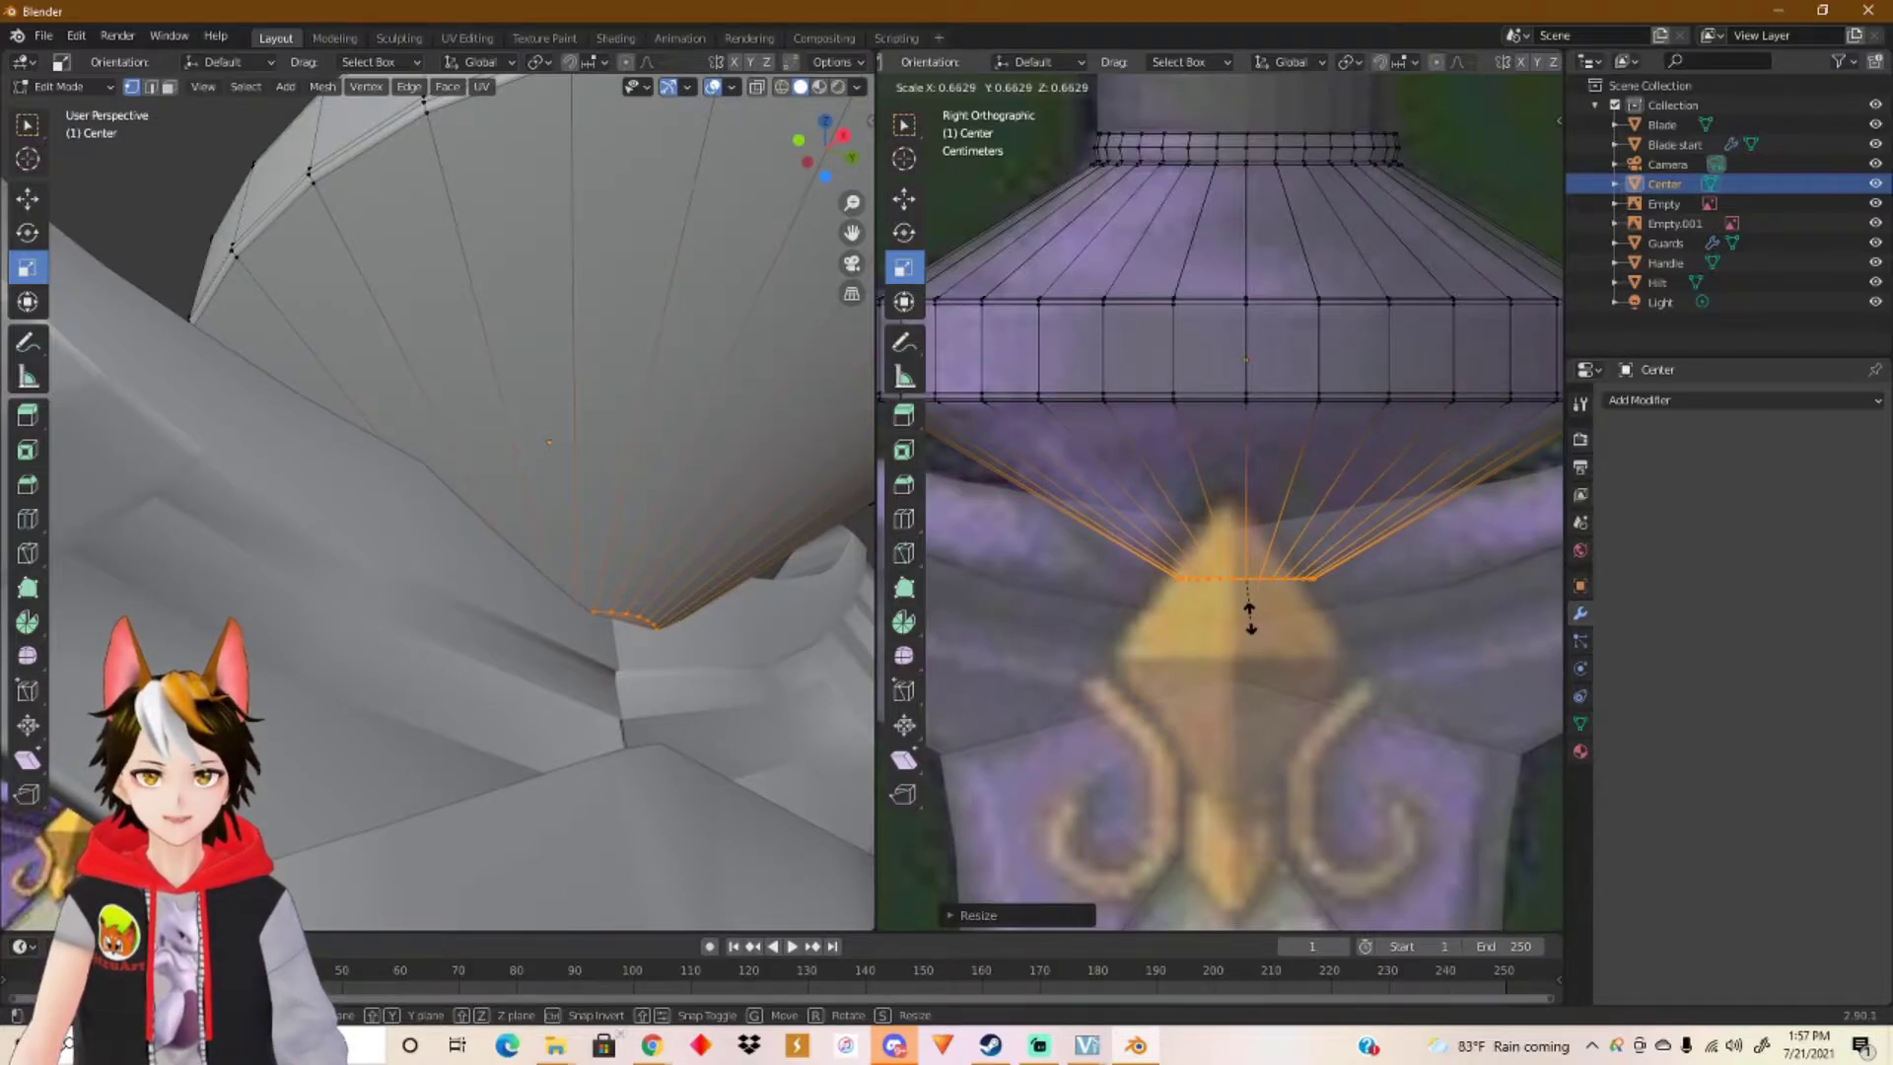
{"action": "left_click", "coordinate": [1249, 619]}
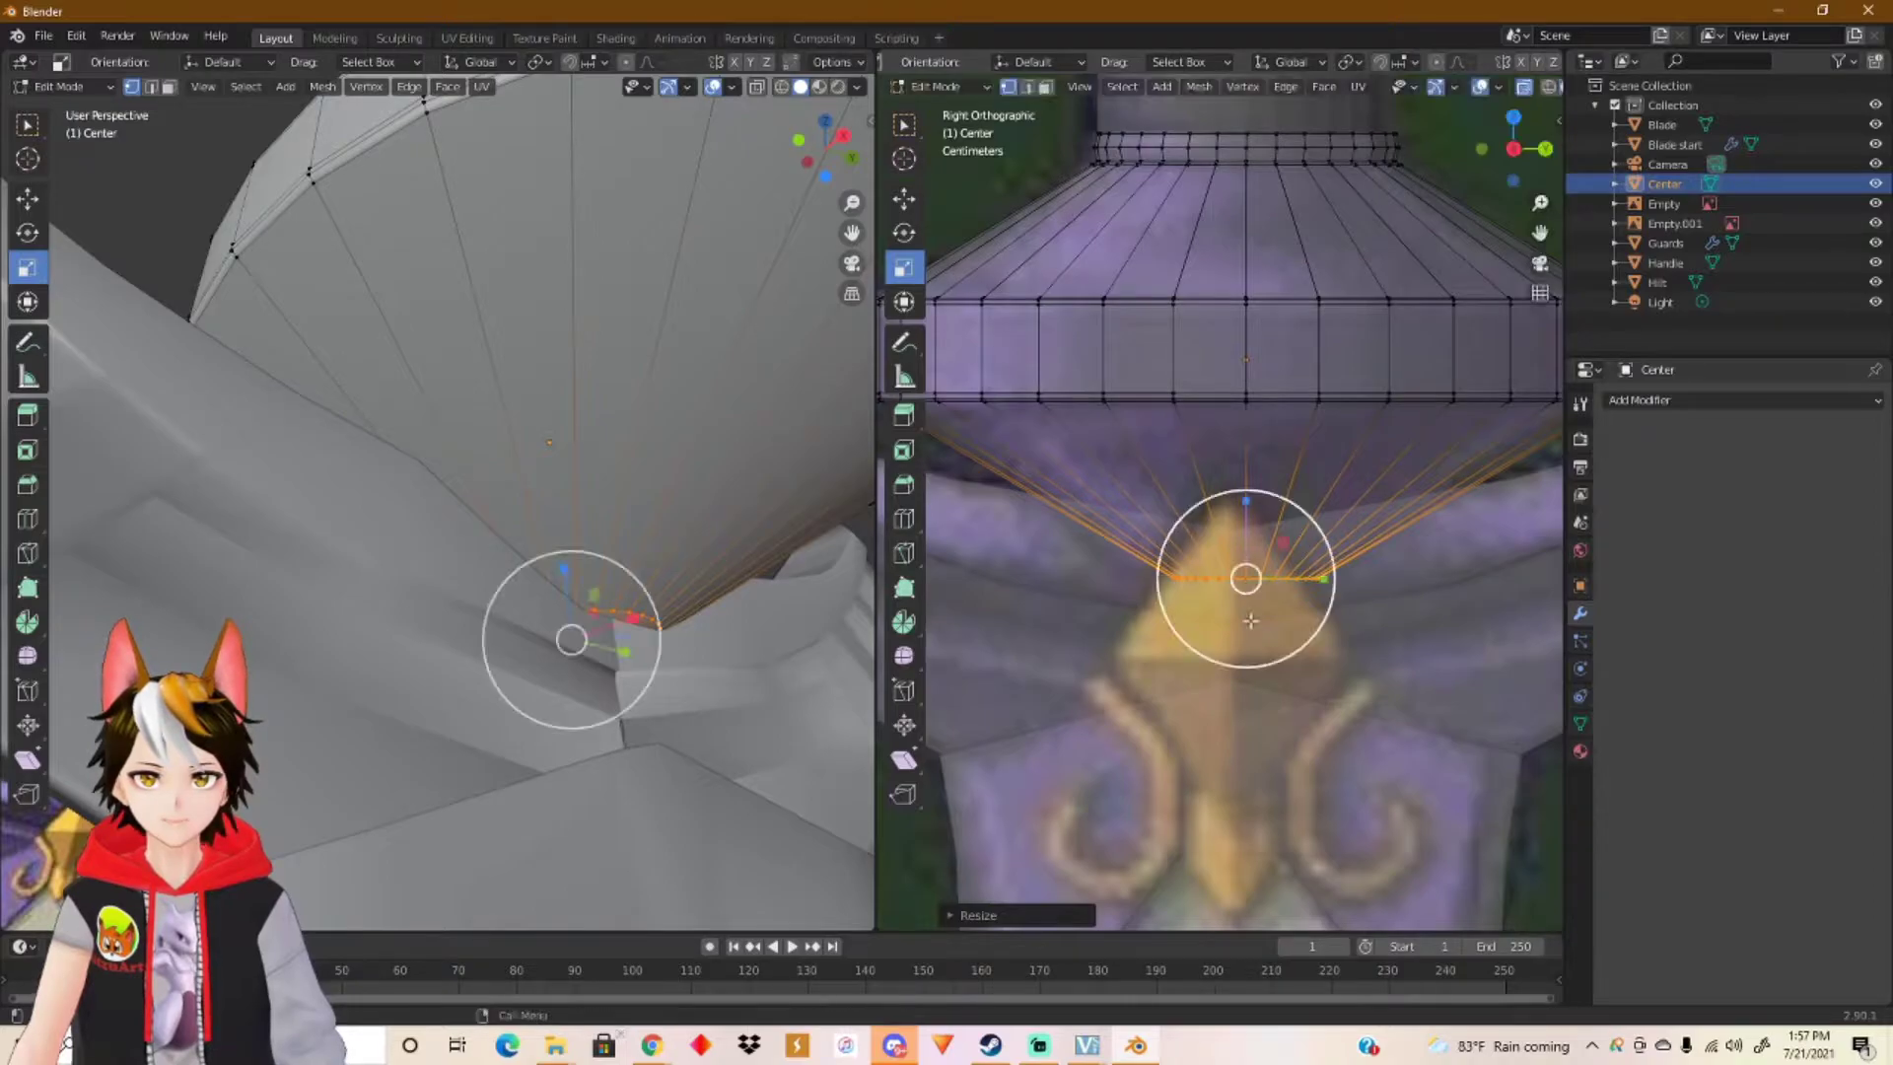
{"action": "middle_click_drag", "start_coordinate": [591, 690], "coordinate": [670, 641]}
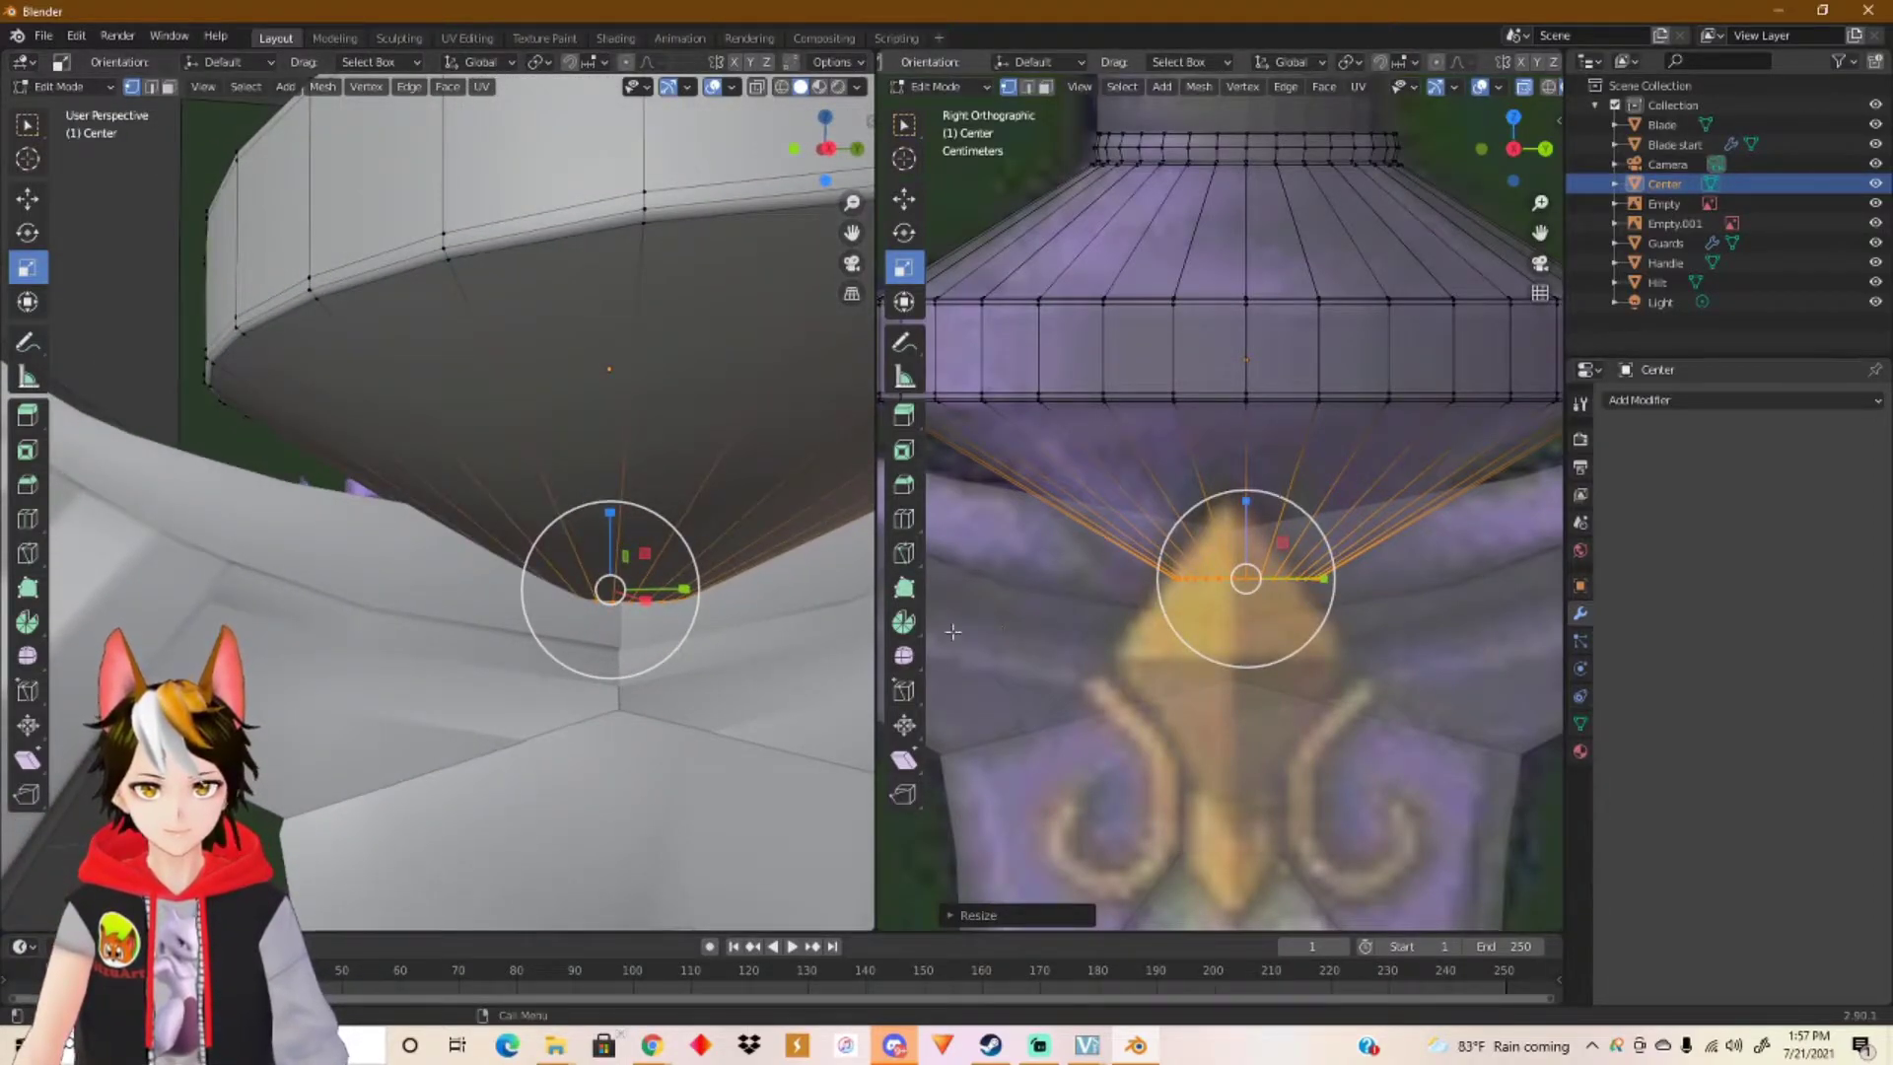
{"action": "middle_click_drag", "start_coordinate": [995, 496], "coordinate": [997, 556], "text": "shift"}
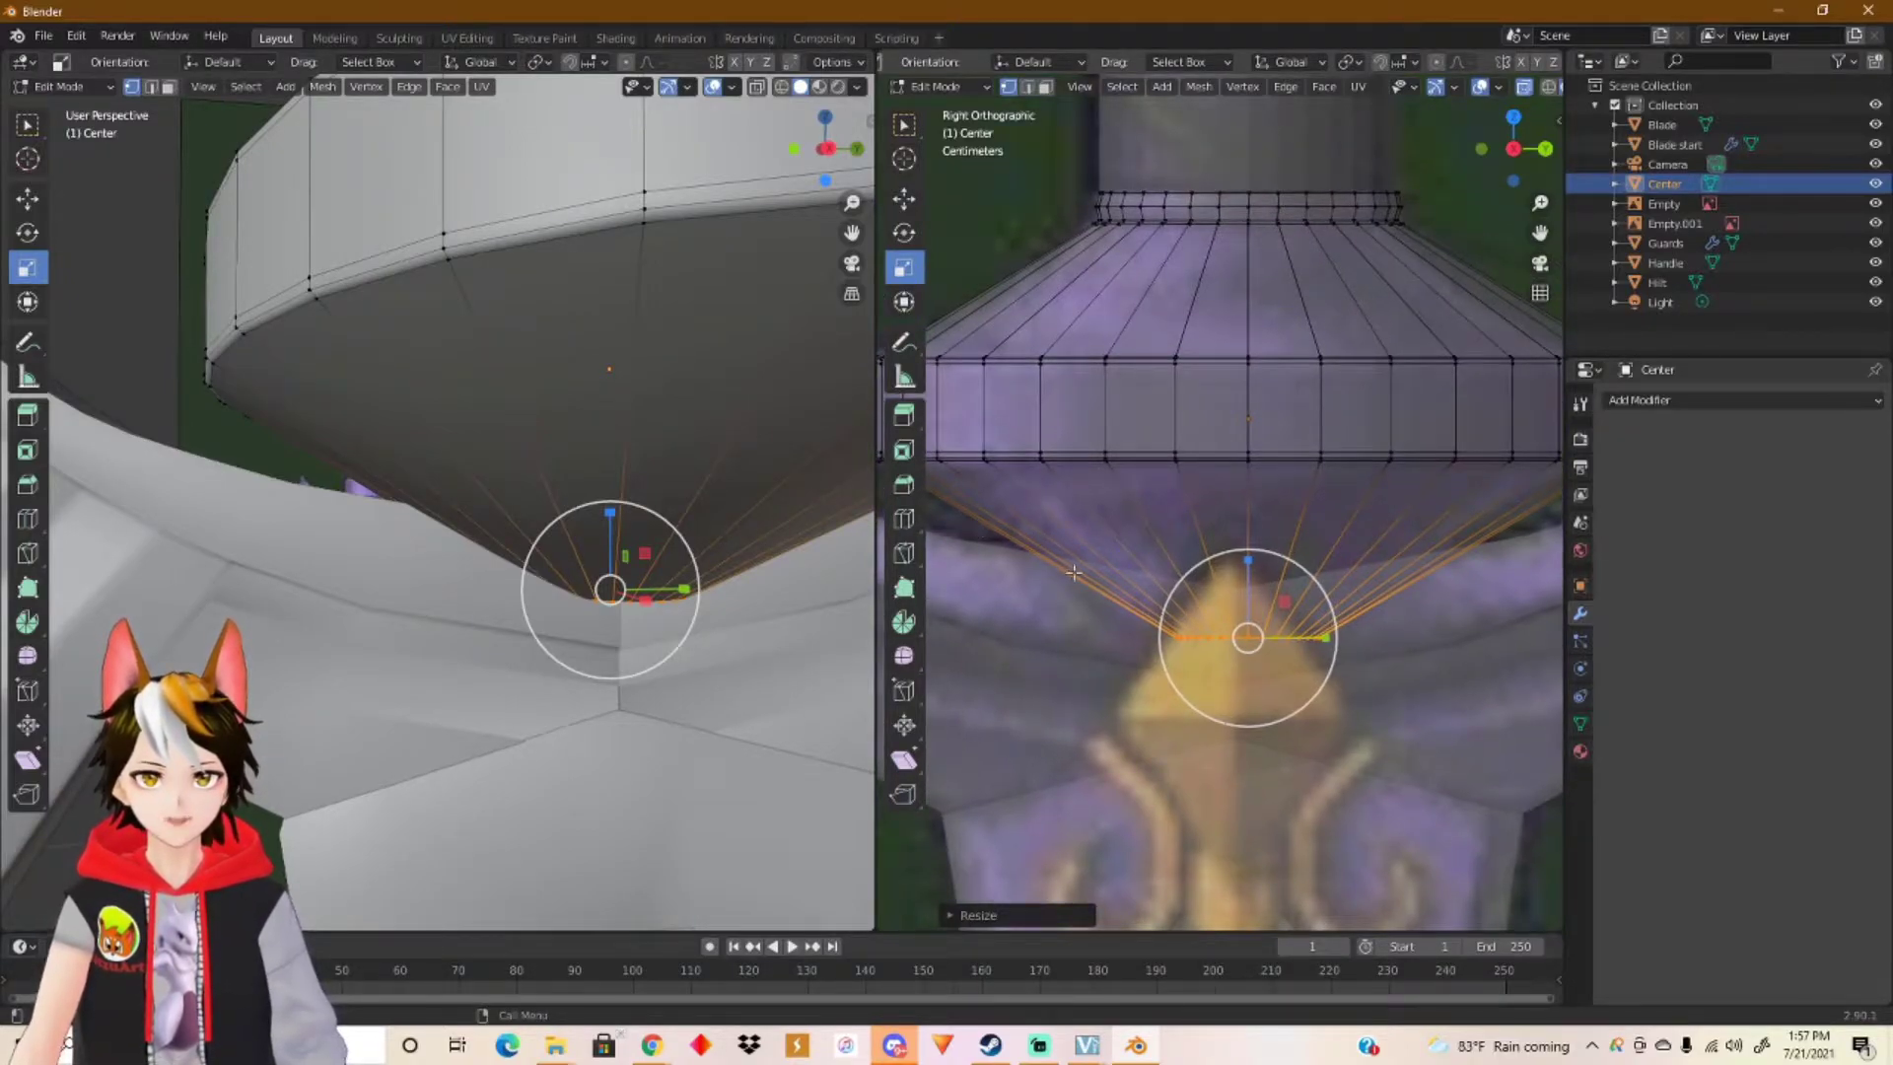
Step: Add a centred loop cut on the collar's upper cone and scale it slightly inward to match the reference's concave profile
{"action": "scroll", "coordinate": [1171, 443], "scroll_direction": "down", "scroll_amount": 1}
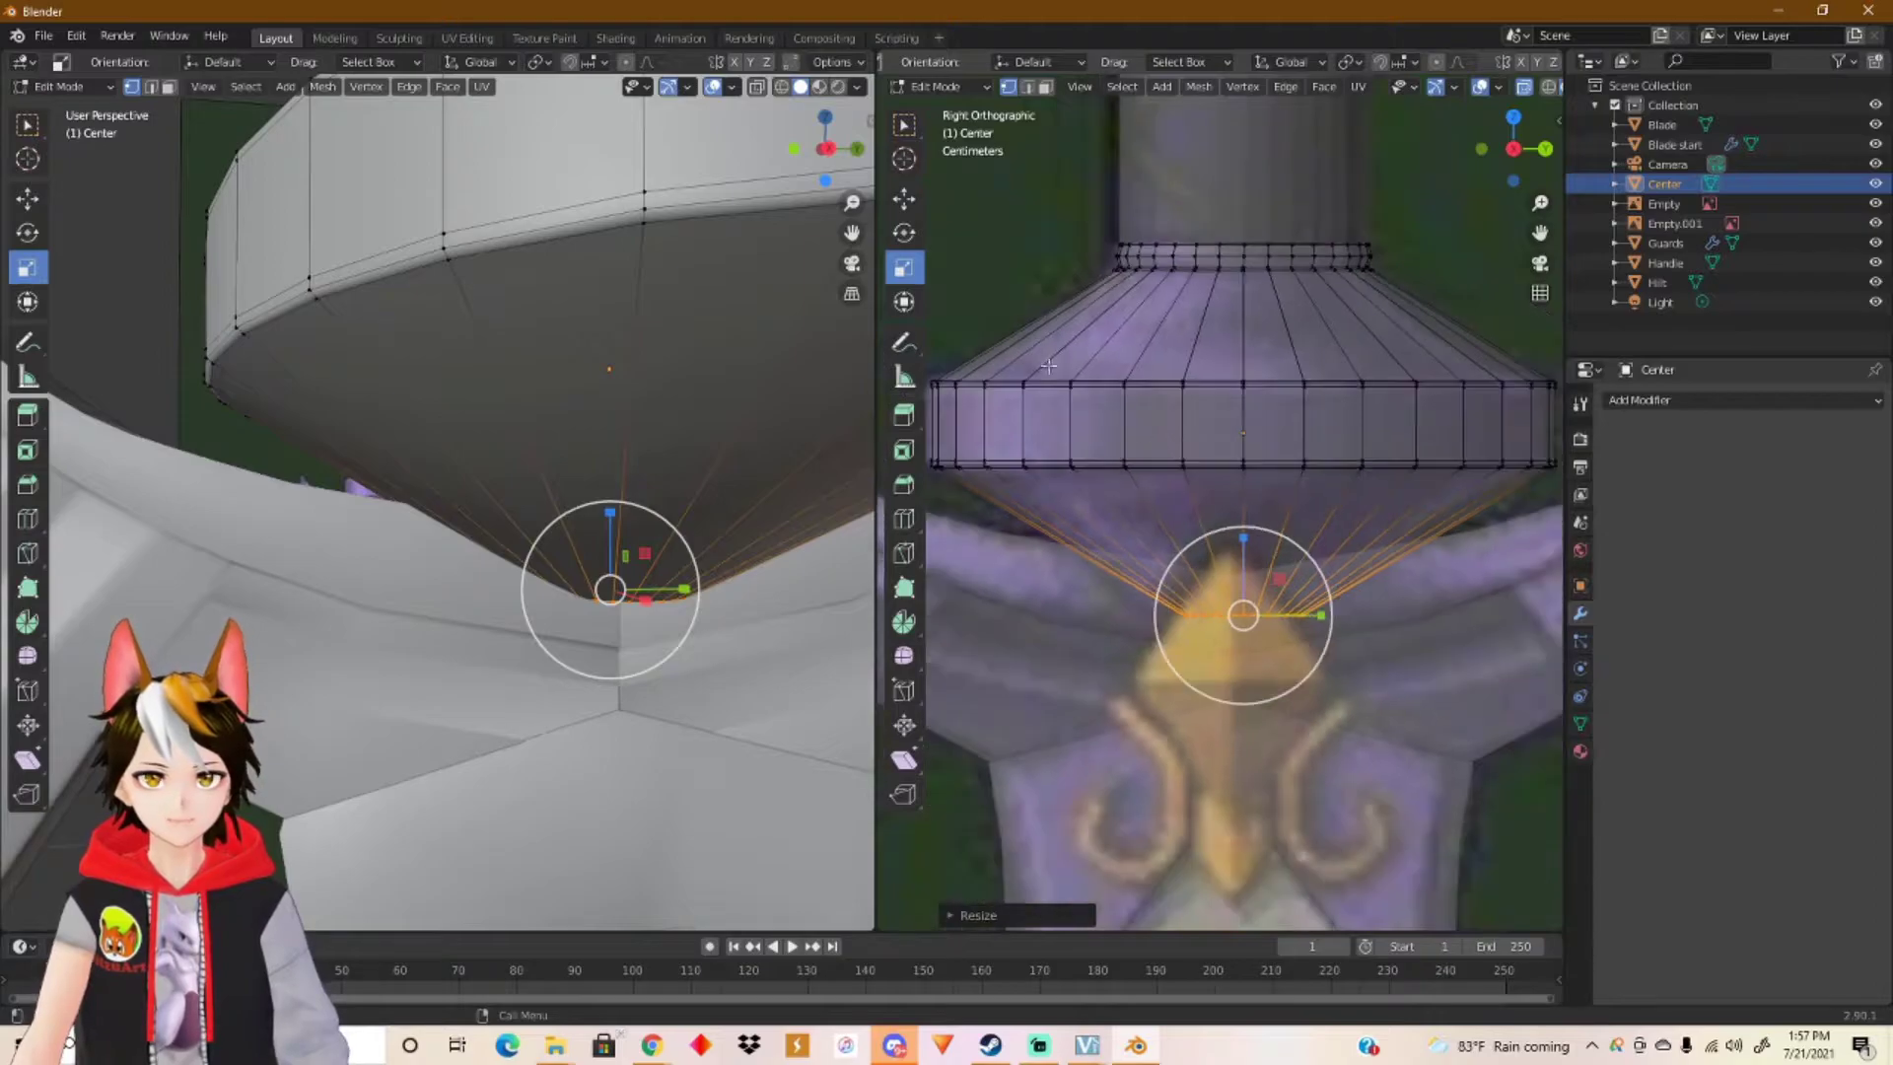
{"action": "key", "text": "ctrl+r"}
{"action": "left_click", "coordinate": [1100, 327]}
{"action": "left_click", "coordinate": [1090, 317]}
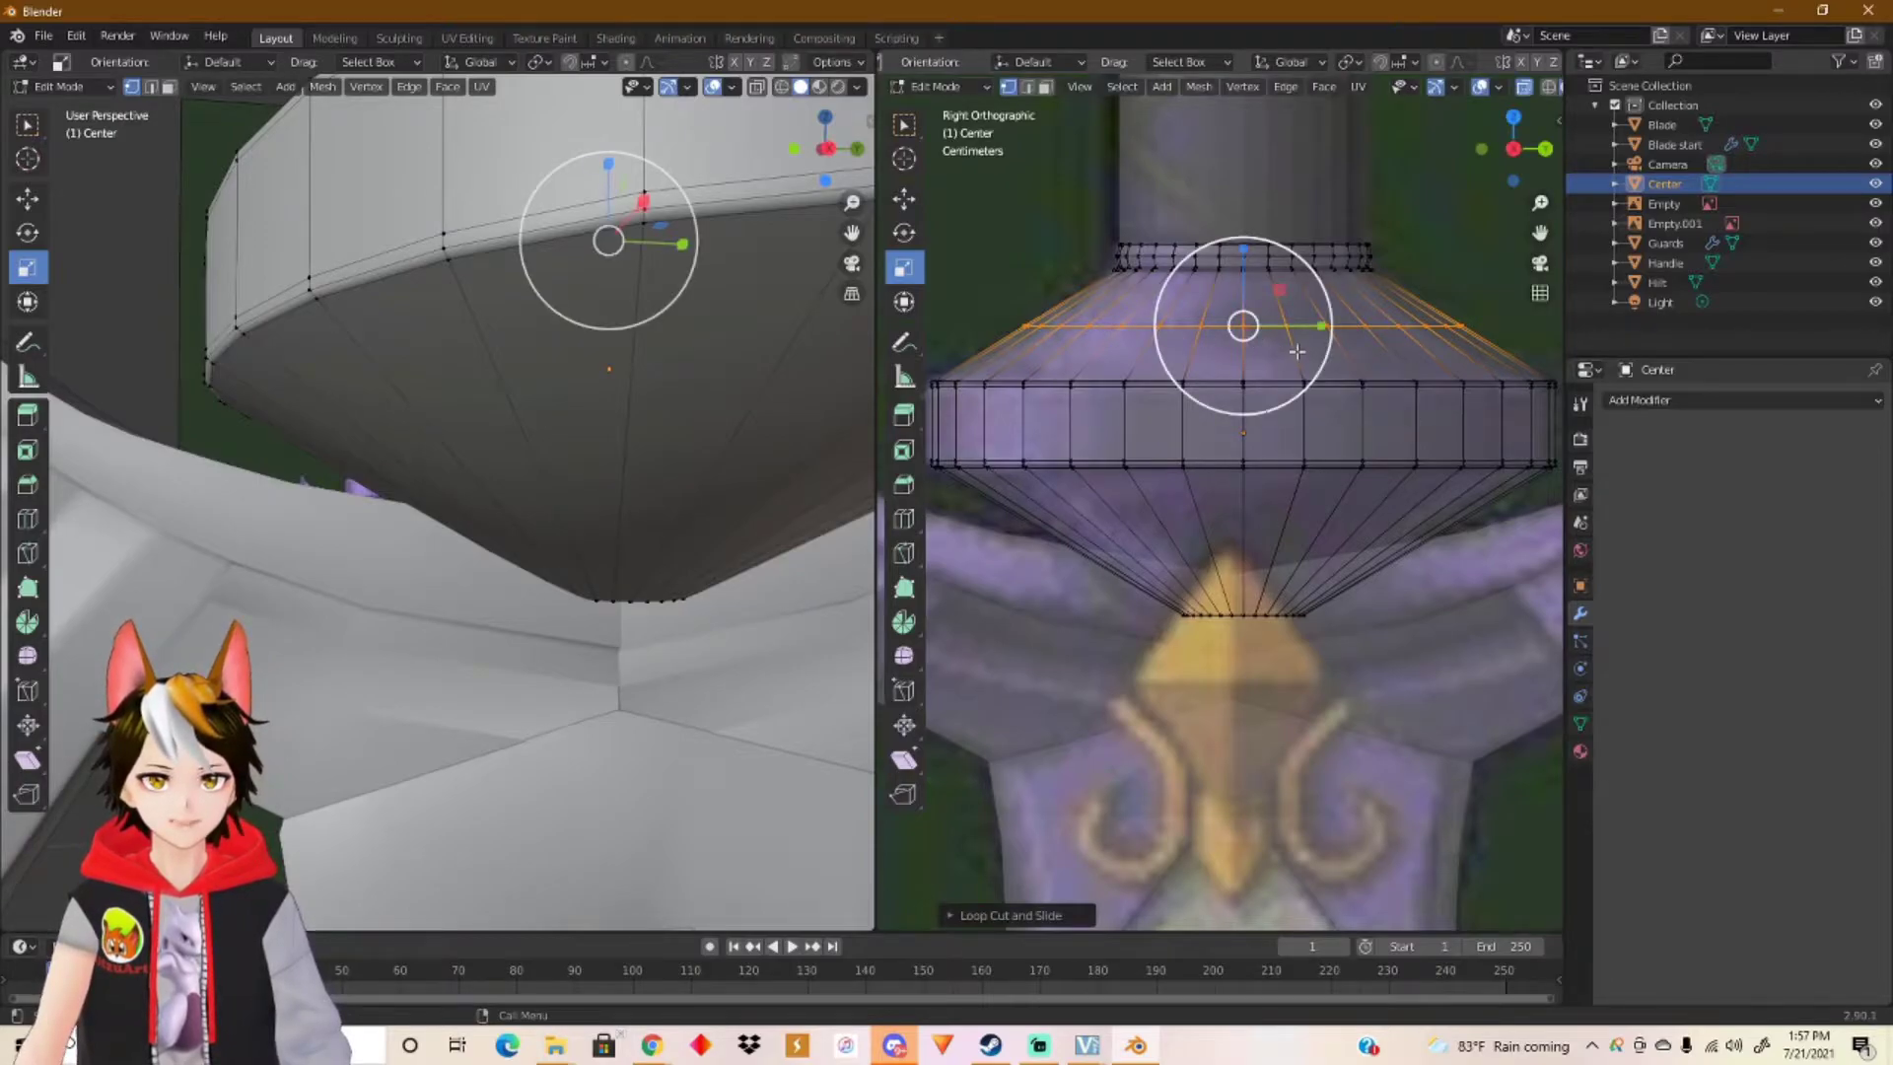
{"action": "left_click_drag", "start_coordinate": [1293, 351], "coordinate": [1284, 349]}
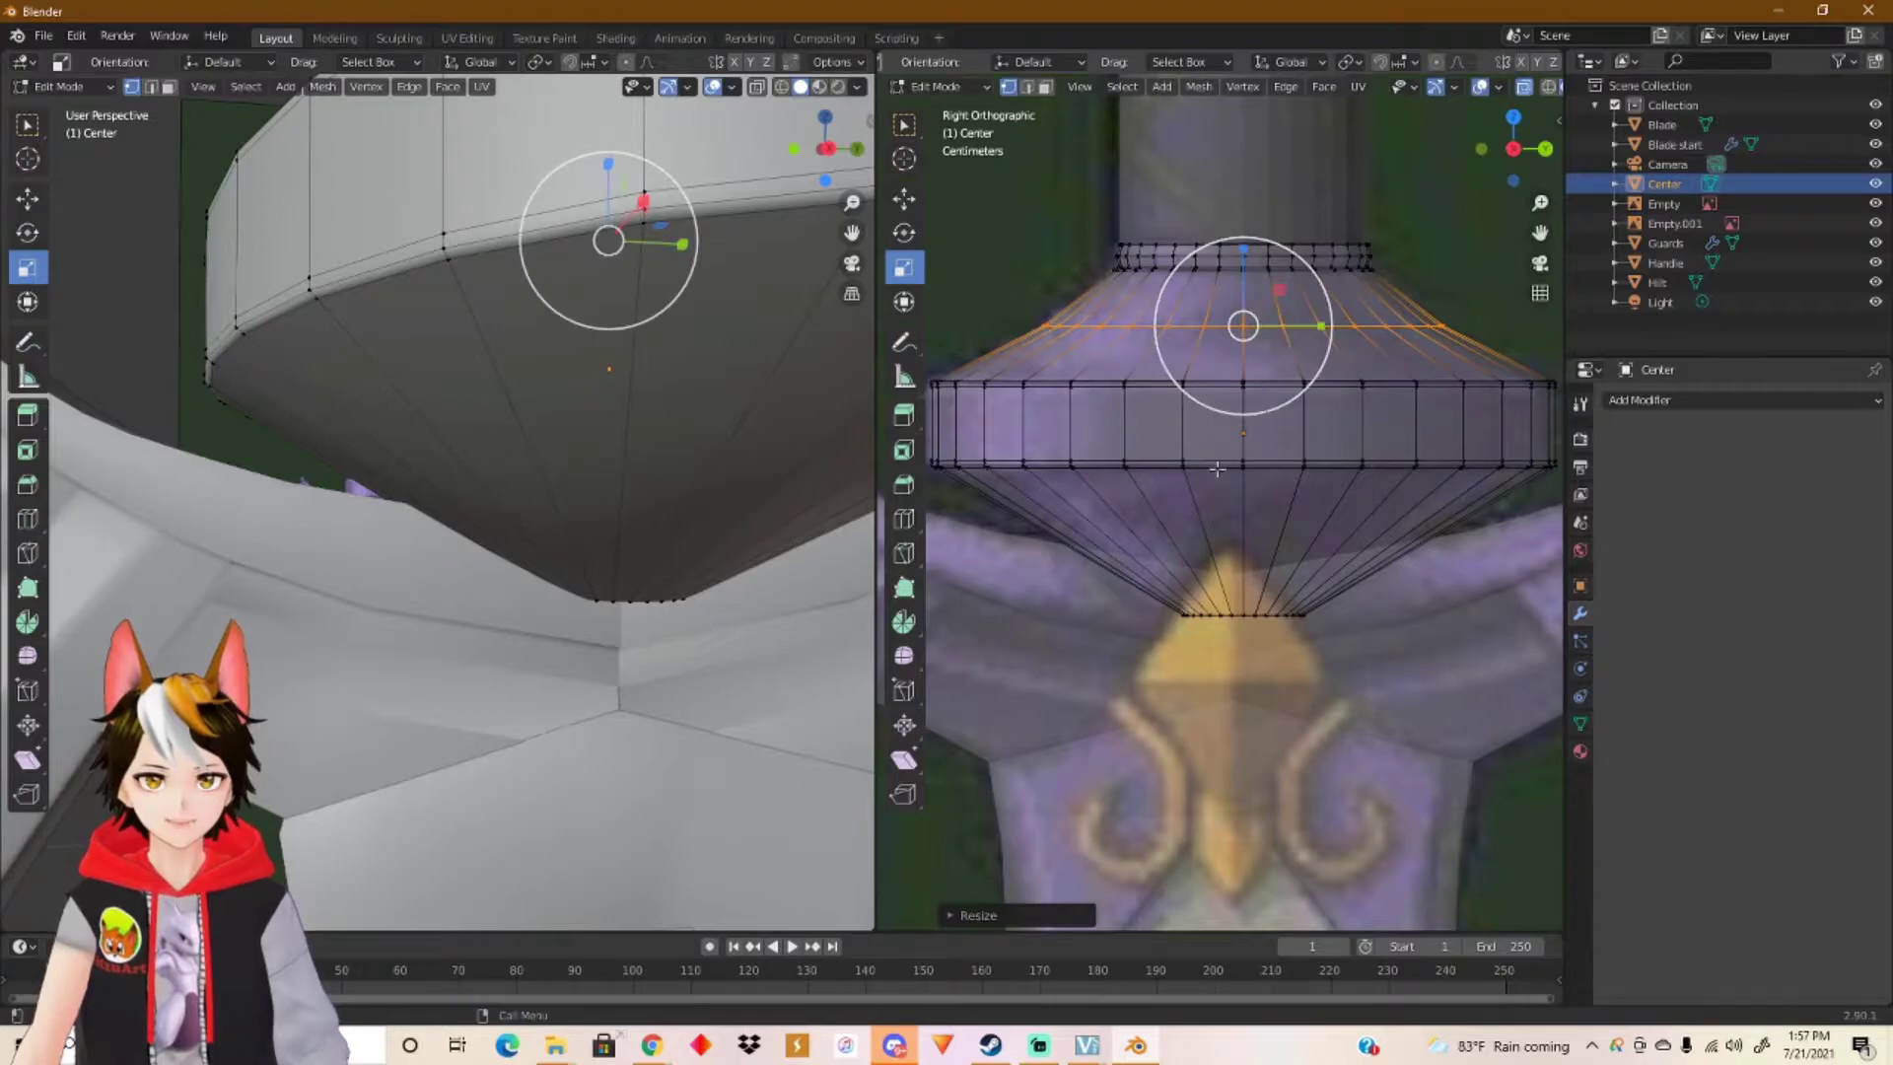
Step: Add a centred loop cut on the collar's lower cone and scale it inward to about 0.91
{"action": "key", "text": "ctrl+r"}
{"action": "left_click", "coordinate": [1232, 559]}
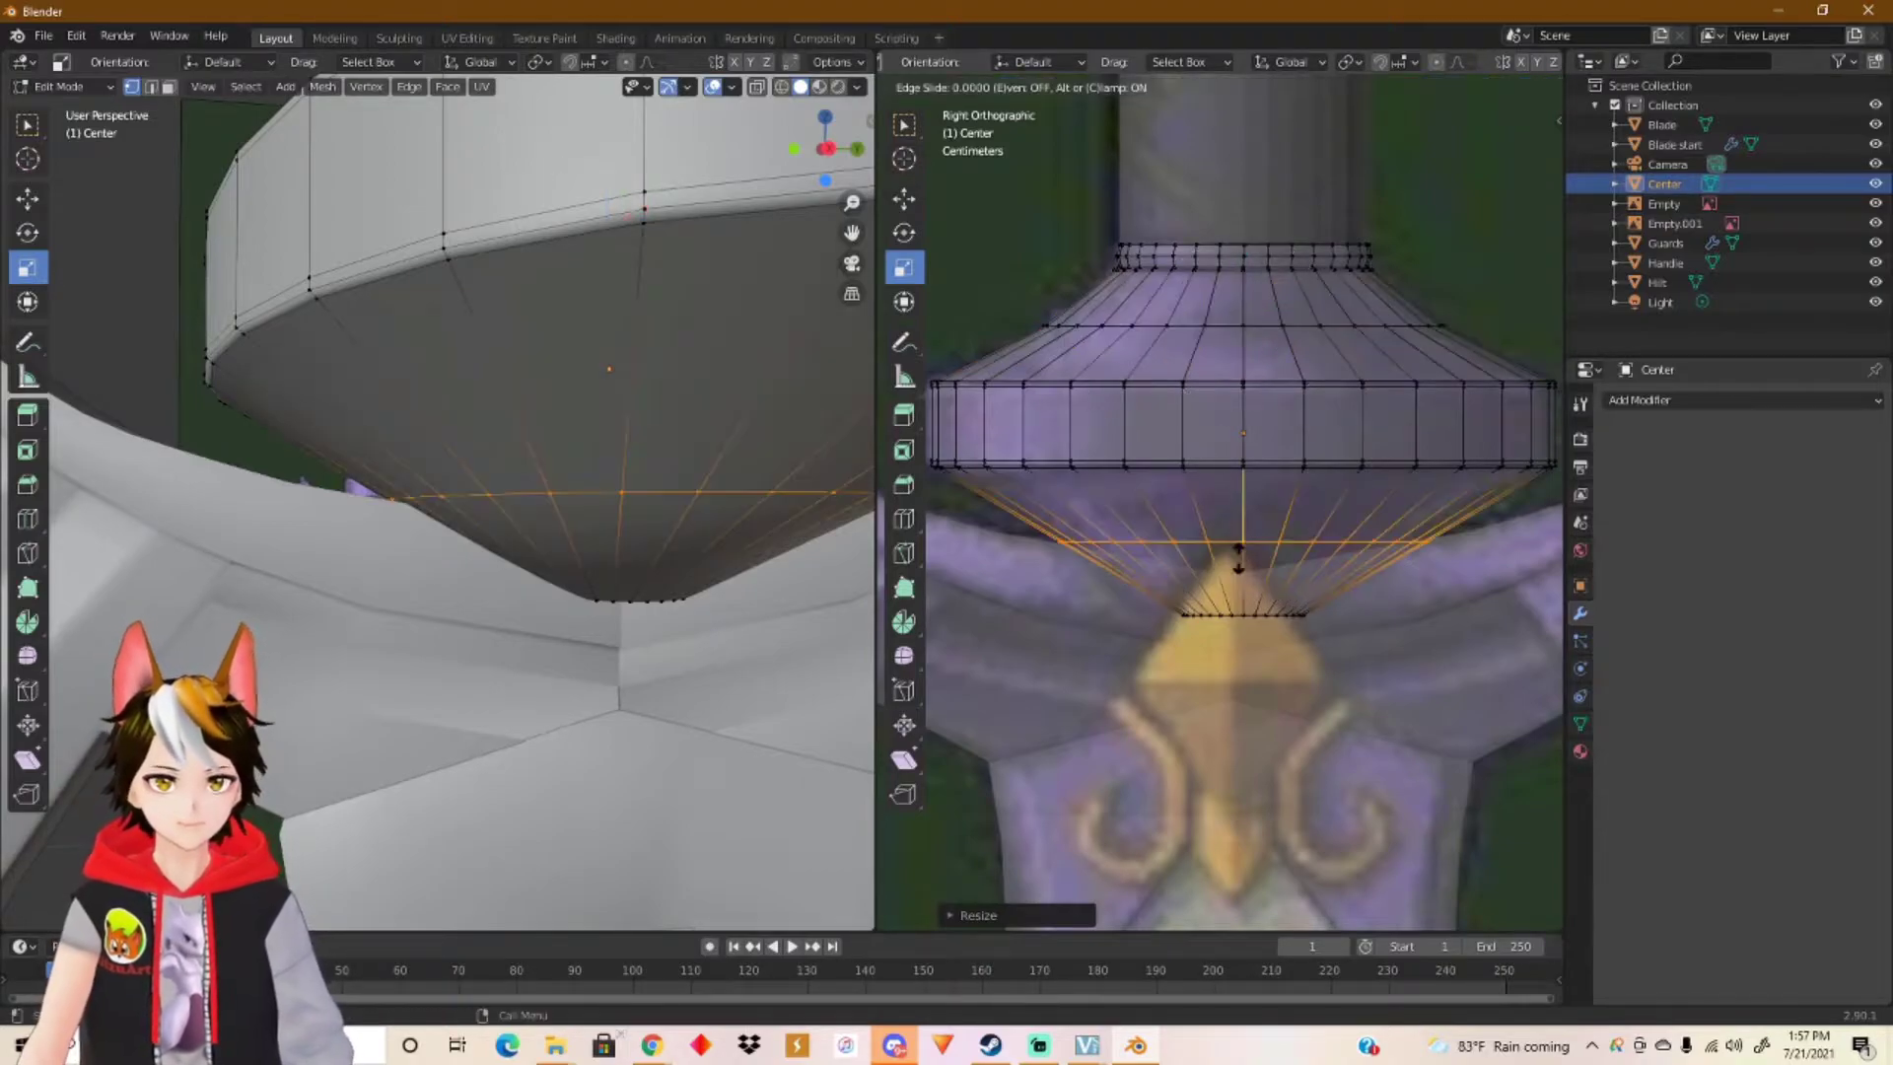
{"action": "left_click", "coordinate": [1227, 558]}
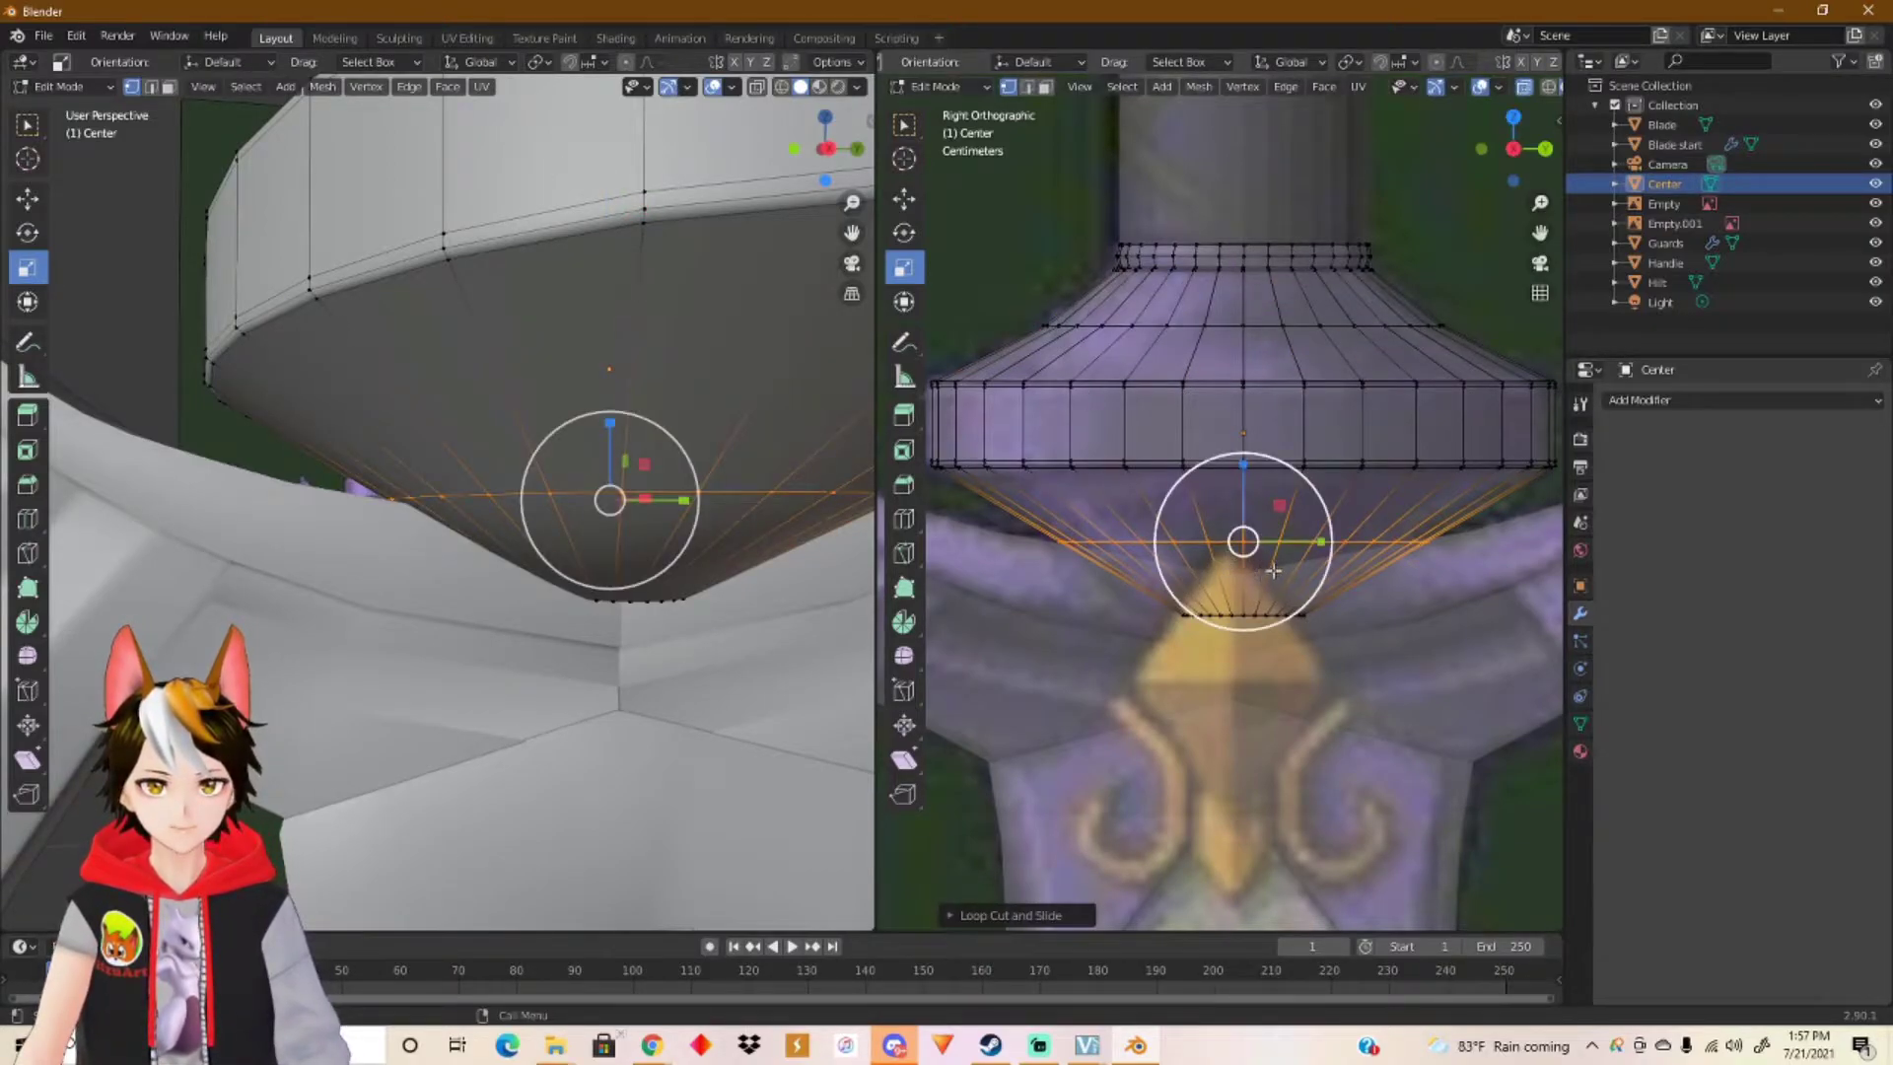
{"action": "key", "text": "s"}
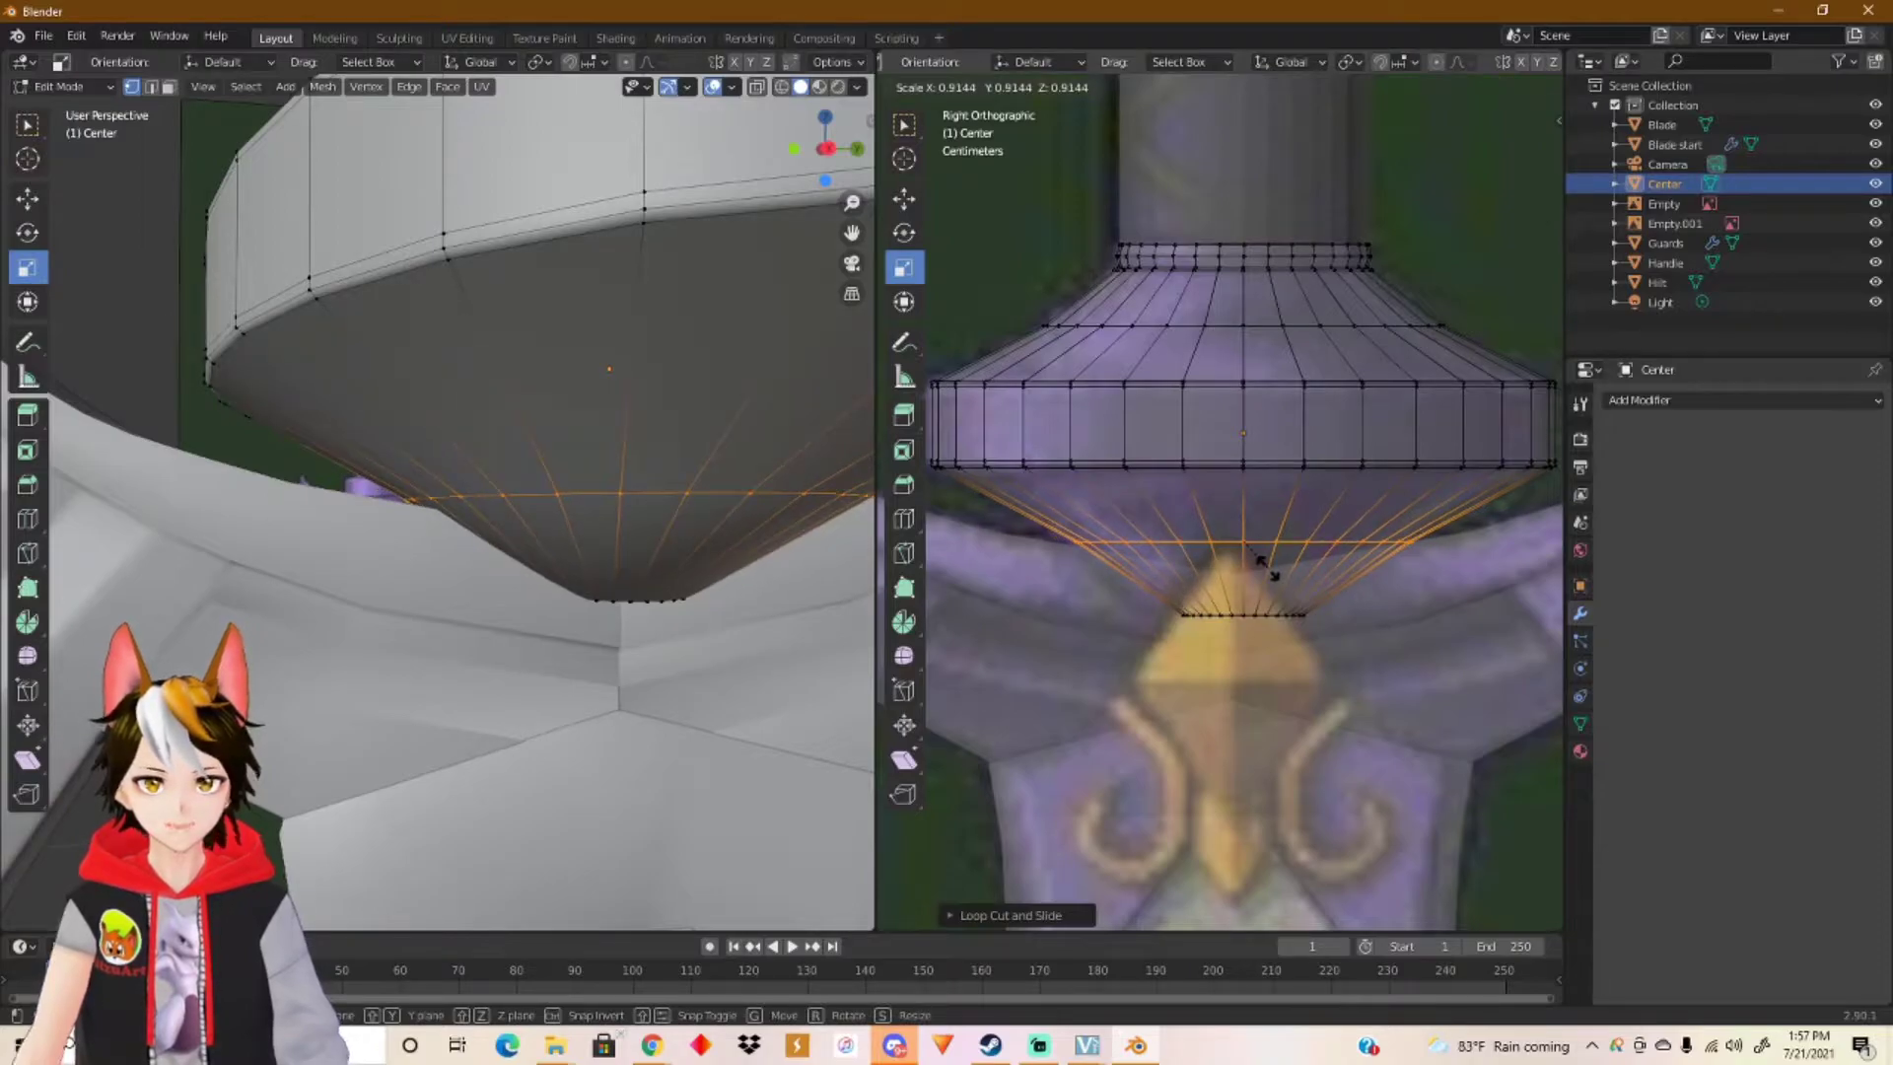
{"action": "left_click", "coordinate": [1264, 566]}
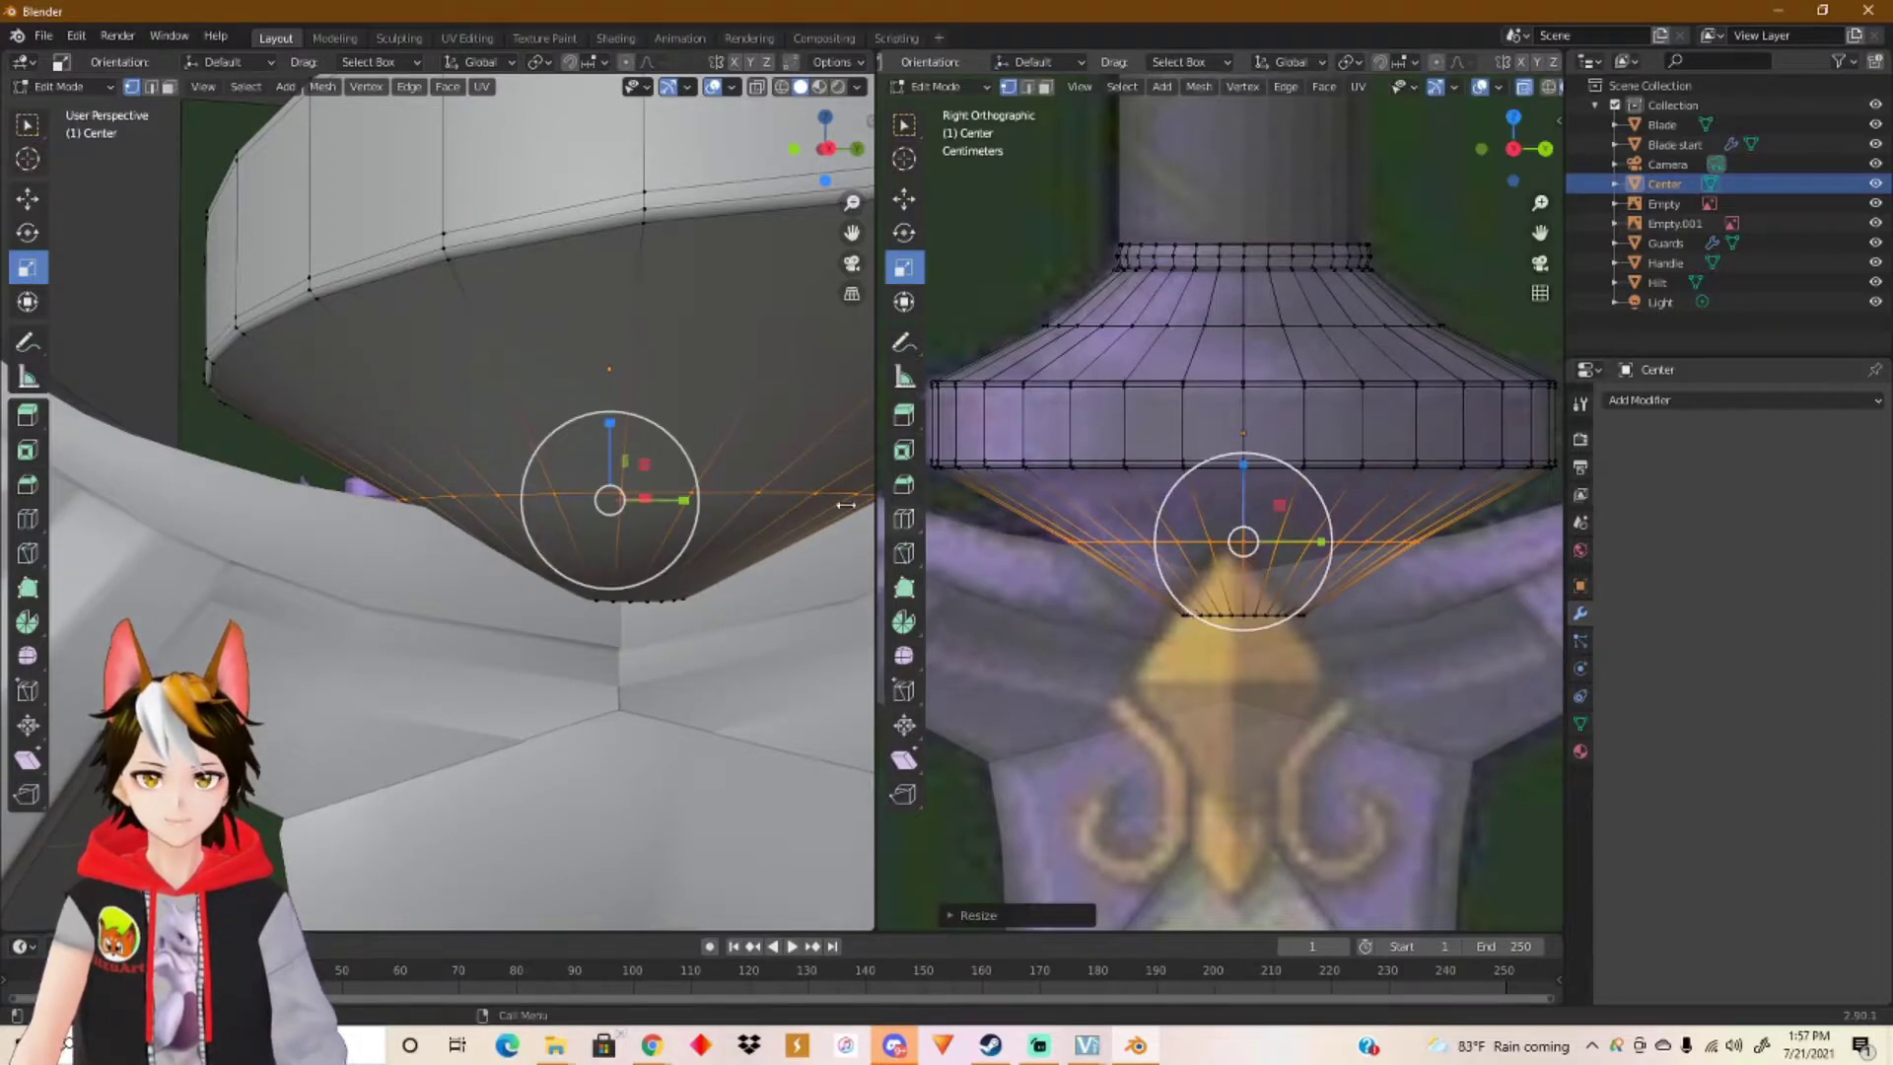
Step: Inspect the collar from several angles, leave mesh editing, and shade the Handle object smooth
{"action": "middle_click_drag", "start_coordinate": [670, 493], "coordinate": [757, 487]}
{"action": "middle_click_drag", "start_coordinate": [729, 405], "coordinate": [669, 498]}
{"action": "key", "text": "Tab"}
{"action": "mouse_move", "coordinate": [666, 490]}
{"action": "middle_mouse_down"}
{"action": "mouse_move", "coordinate": [646, 451]}
{"action": "mouse_move", "coordinate": [488, 440]}
{"action": "mouse_move", "coordinate": [642, 453]}
{"action": "mouse_move", "coordinate": [727, 499]}
{"action": "mouse_move", "coordinate": [618, 439]}
{"action": "mouse_move", "coordinate": [659, 412]}
{"action": "mouse_move", "coordinate": [631, 449]}
{"action": "mouse_move", "coordinate": [647, 461]}
{"action": "mouse_move", "coordinate": [615, 451]}
{"action": "mouse_move", "coordinate": [621, 512]}
{"action": "mouse_move", "coordinate": [634, 489]}
{"action": "mouse_move", "coordinate": [668, 548]}
{"action": "mouse_move", "coordinate": [661, 513]}
{"action": "middle_mouse_up"}
{"action": "scroll", "coordinate": [619, 453], "scroll_direction": "down", "scroll_amount": 3}
{"action": "left_click", "coordinate": [634, 489]}
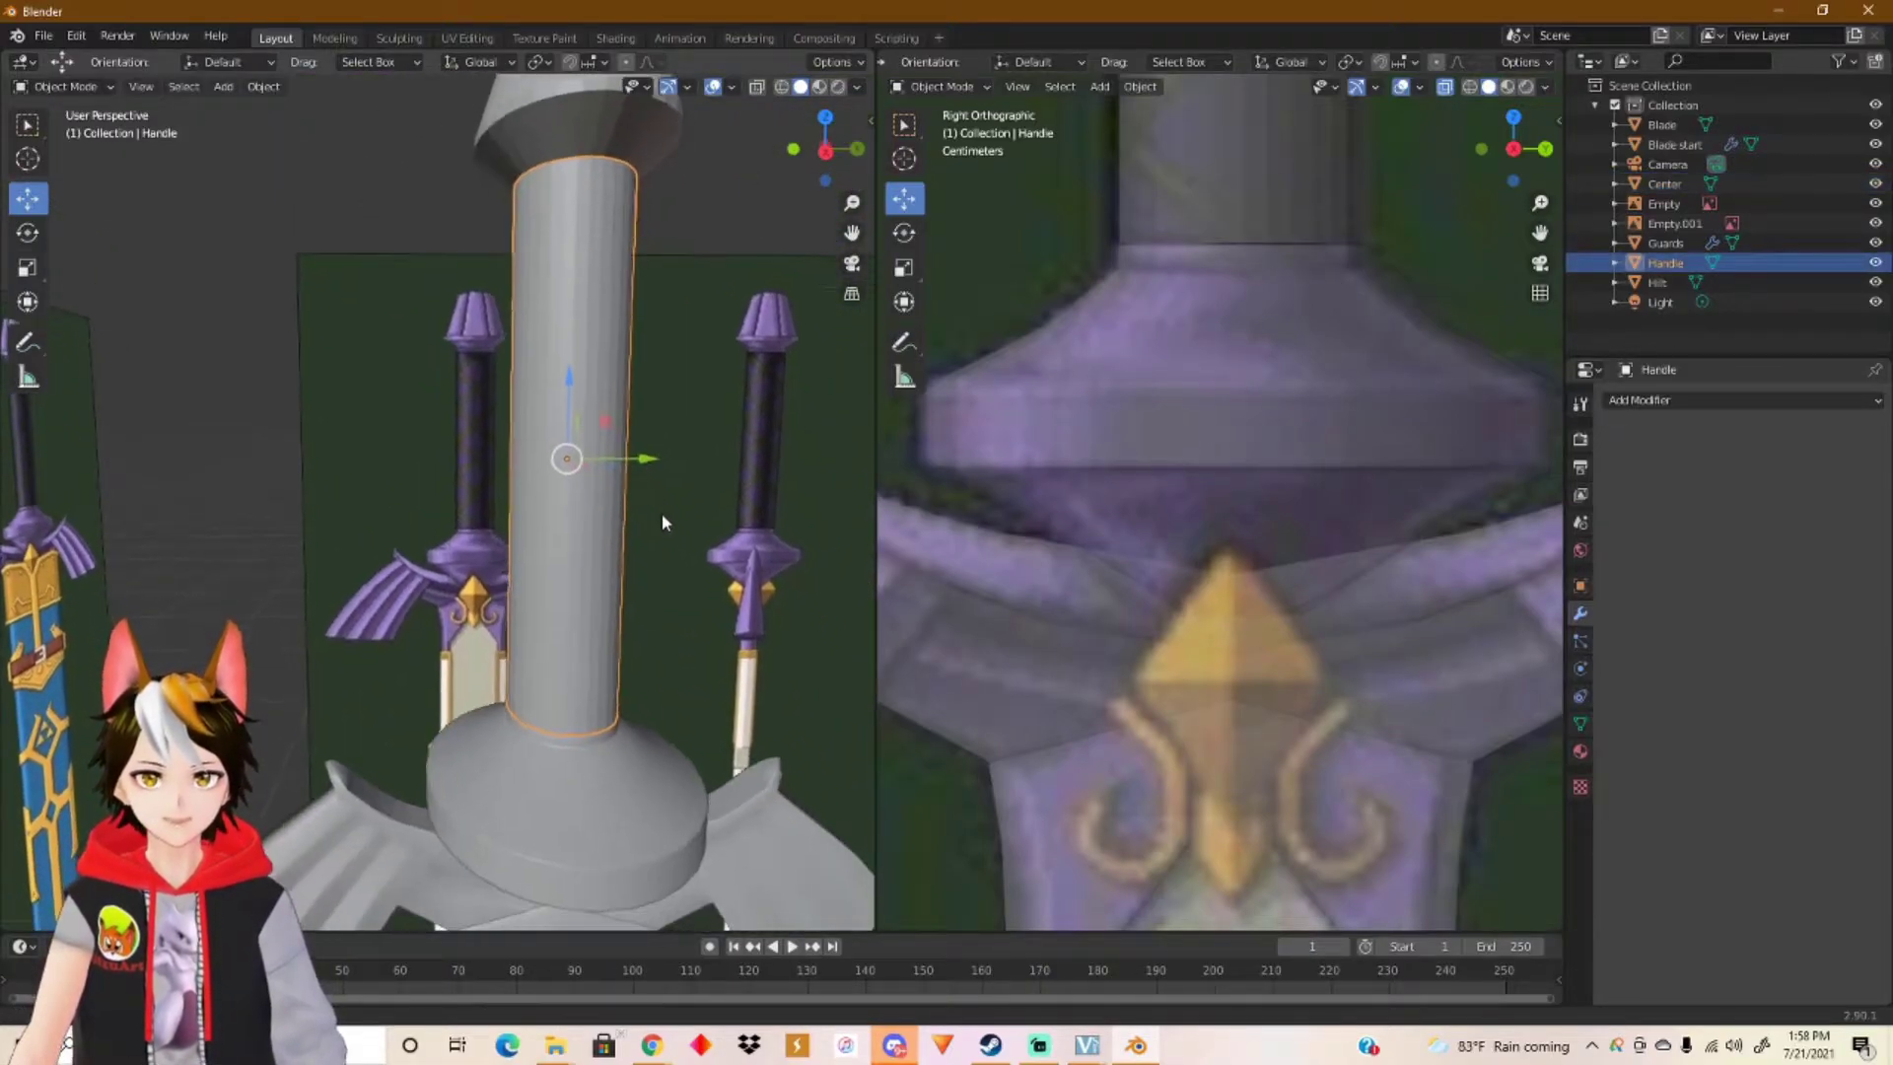
{"action": "right_click", "coordinate": [600, 520]}
{"action": "left_click", "coordinate": [602, 515]}
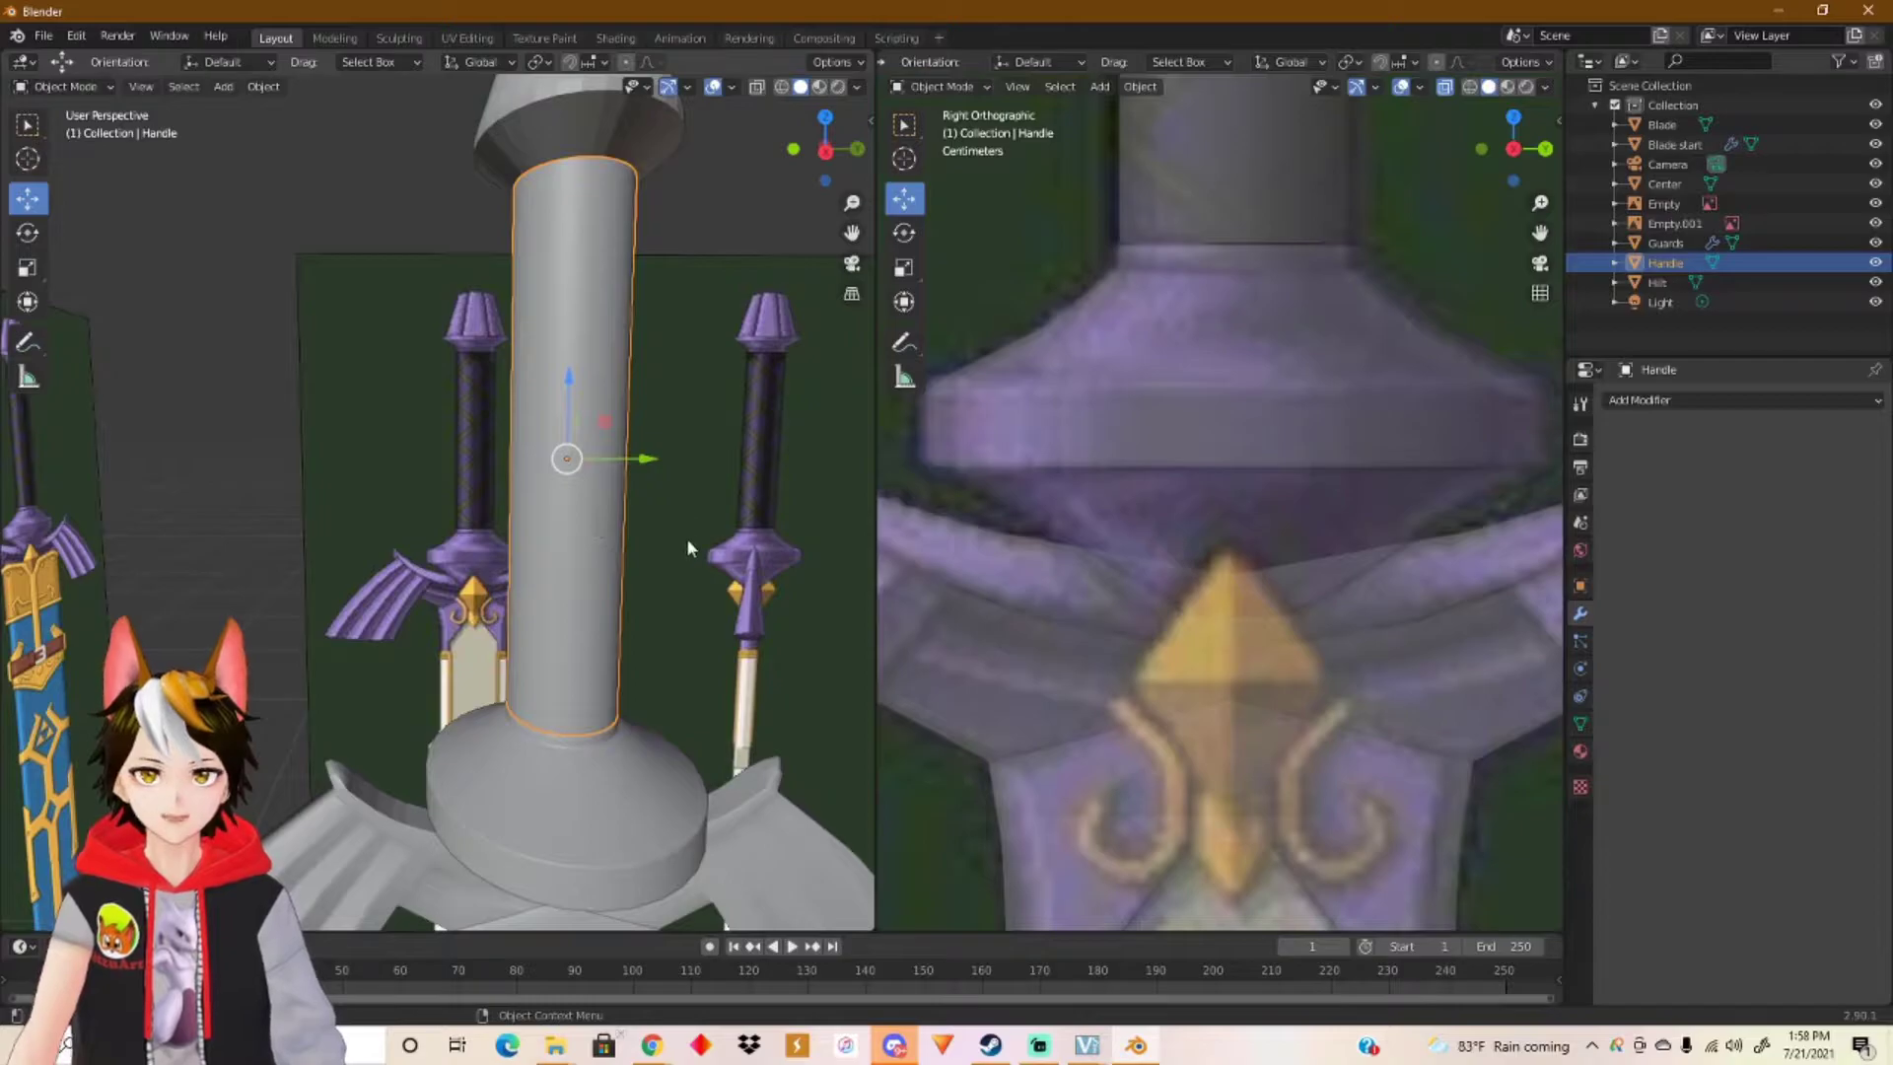
Step: Select the Hilt object at the top of the handle and shade it smooth
{"action": "middle_click_drag", "start_coordinate": [671, 564], "coordinate": [641, 512]}
{"action": "left_click", "coordinate": [564, 387]}
{"action": "right_click", "coordinate": [564, 387]}
{"action": "left_click", "coordinate": [565, 393]}
Step: Select the Hilt's bottom rim vertices in mesh editing and move them slightly up along Z, clear of the handle's top
{"action": "middle_click_drag", "start_coordinate": [1150, 317], "coordinate": [1159, 527], "text": "shift"}
{"action": "scroll", "coordinate": [1159, 527], "scroll_direction": "down", "scroll_amount": 3}
{"action": "middle_click_drag", "start_coordinate": [1168, 398], "coordinate": [1142, 725], "text": "shift"}
{"action": "scroll", "coordinate": [1142, 725], "scroll_direction": "up", "scroll_amount": 1}
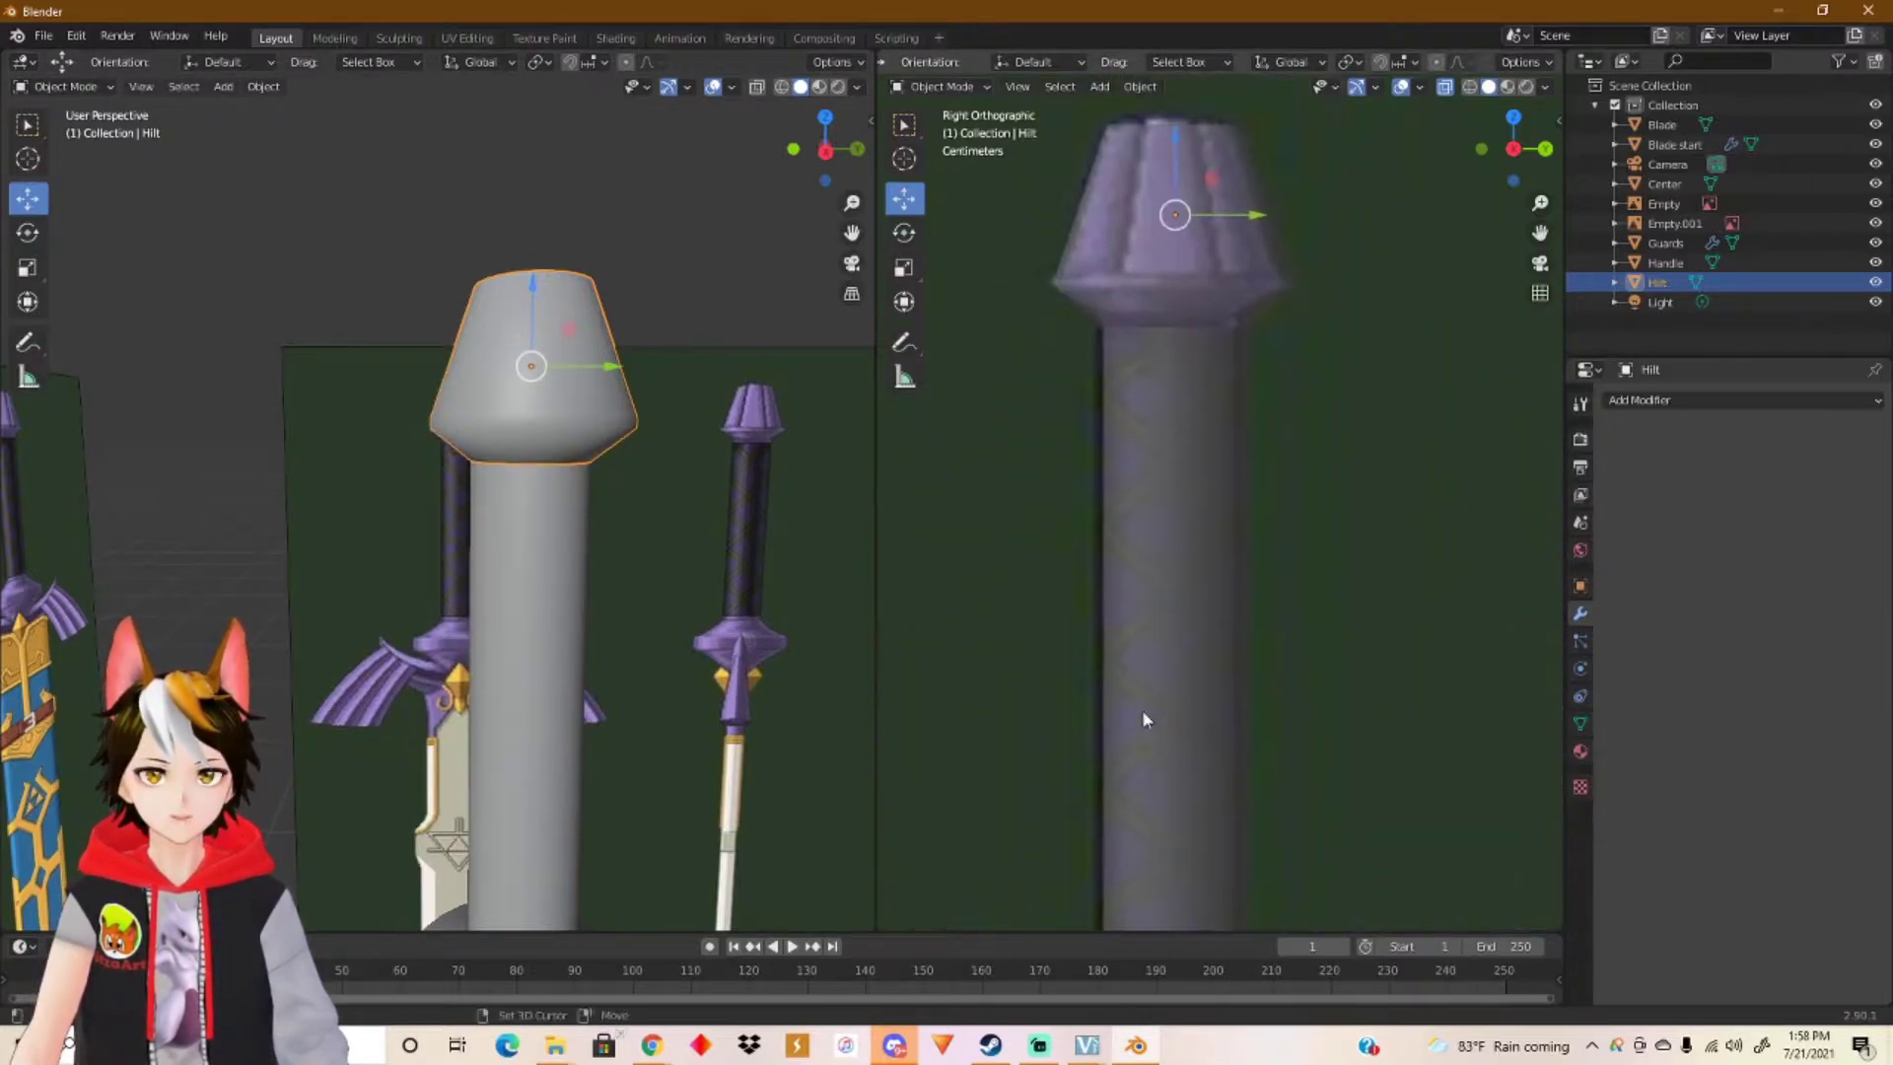
{"action": "scroll", "coordinate": [1129, 636], "scroll_direction": "down", "scroll_amount": 1}
{"action": "scroll", "coordinate": [1139, 571], "scroll_direction": "up", "scroll_amount": 2}
{"action": "middle_click_drag", "start_coordinate": [1150, 499], "coordinate": [1178, 623], "text": "shift"}
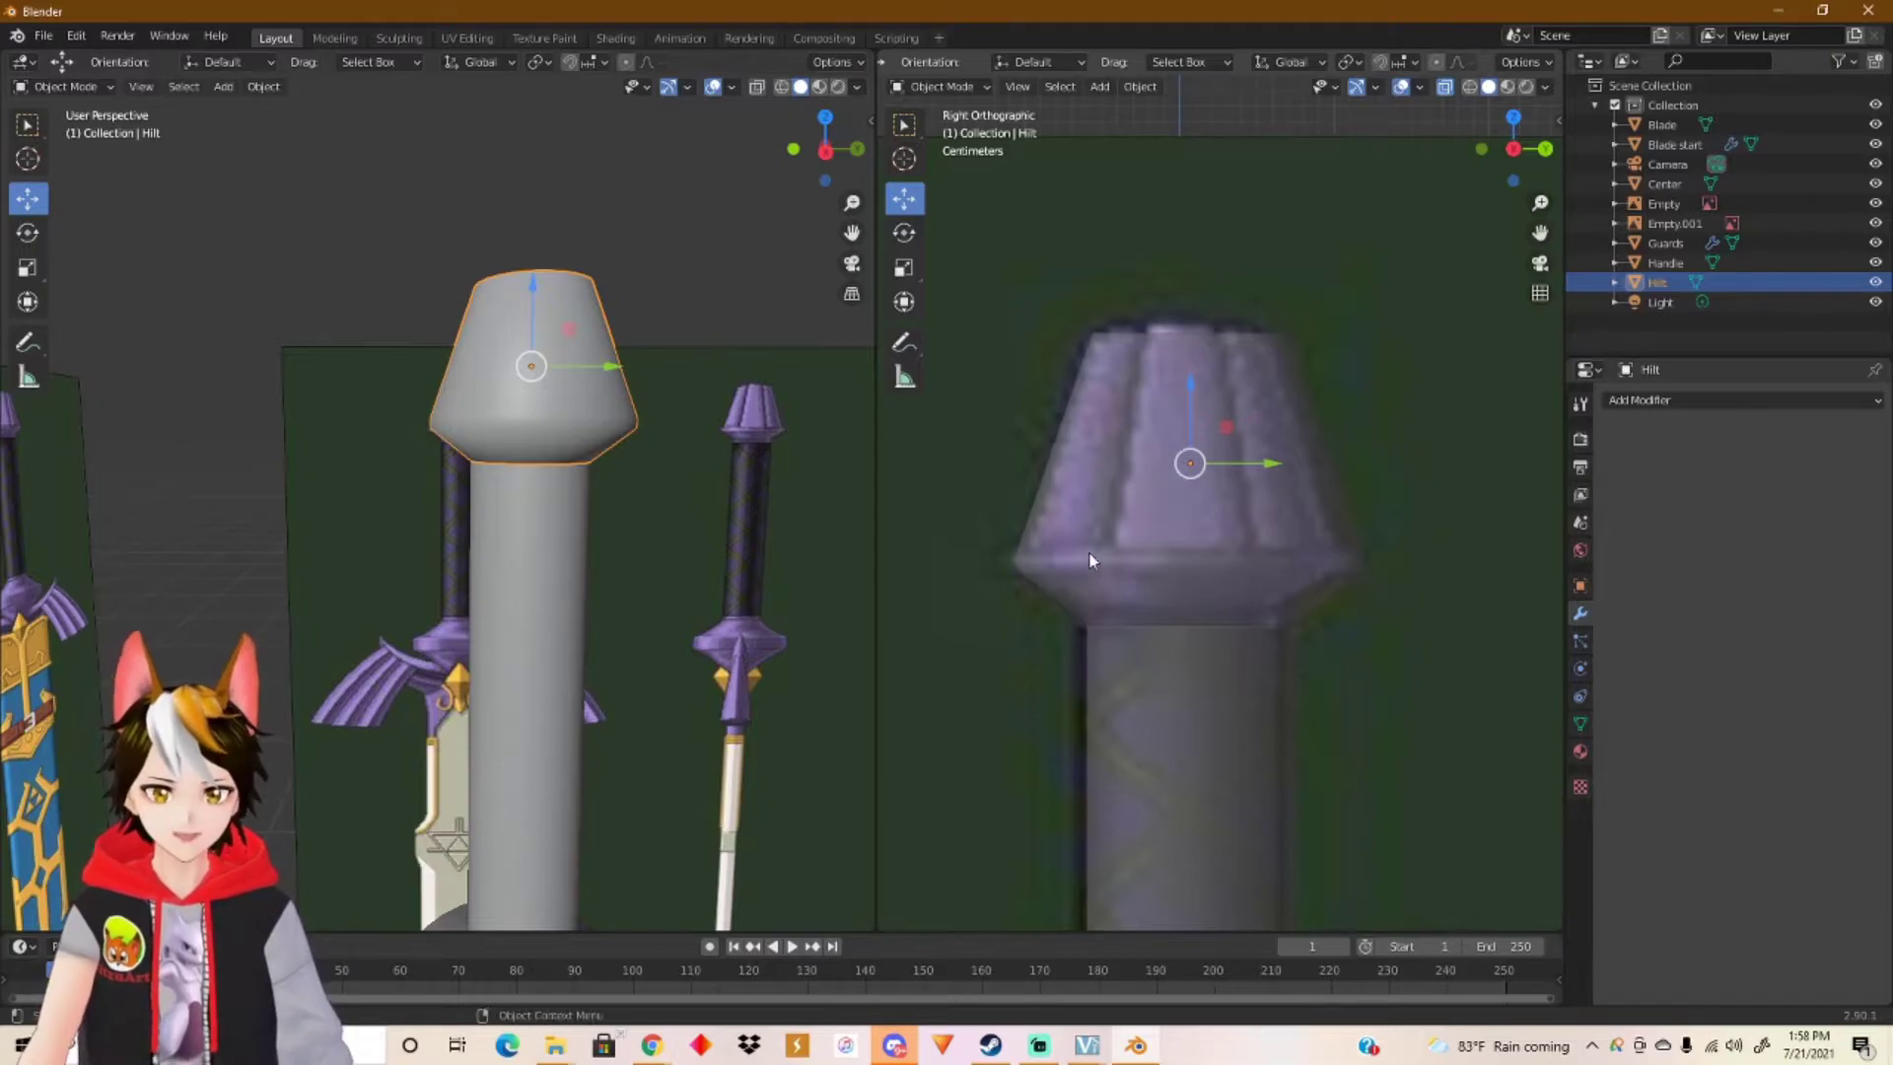
{"action": "key", "text": "Tab"}
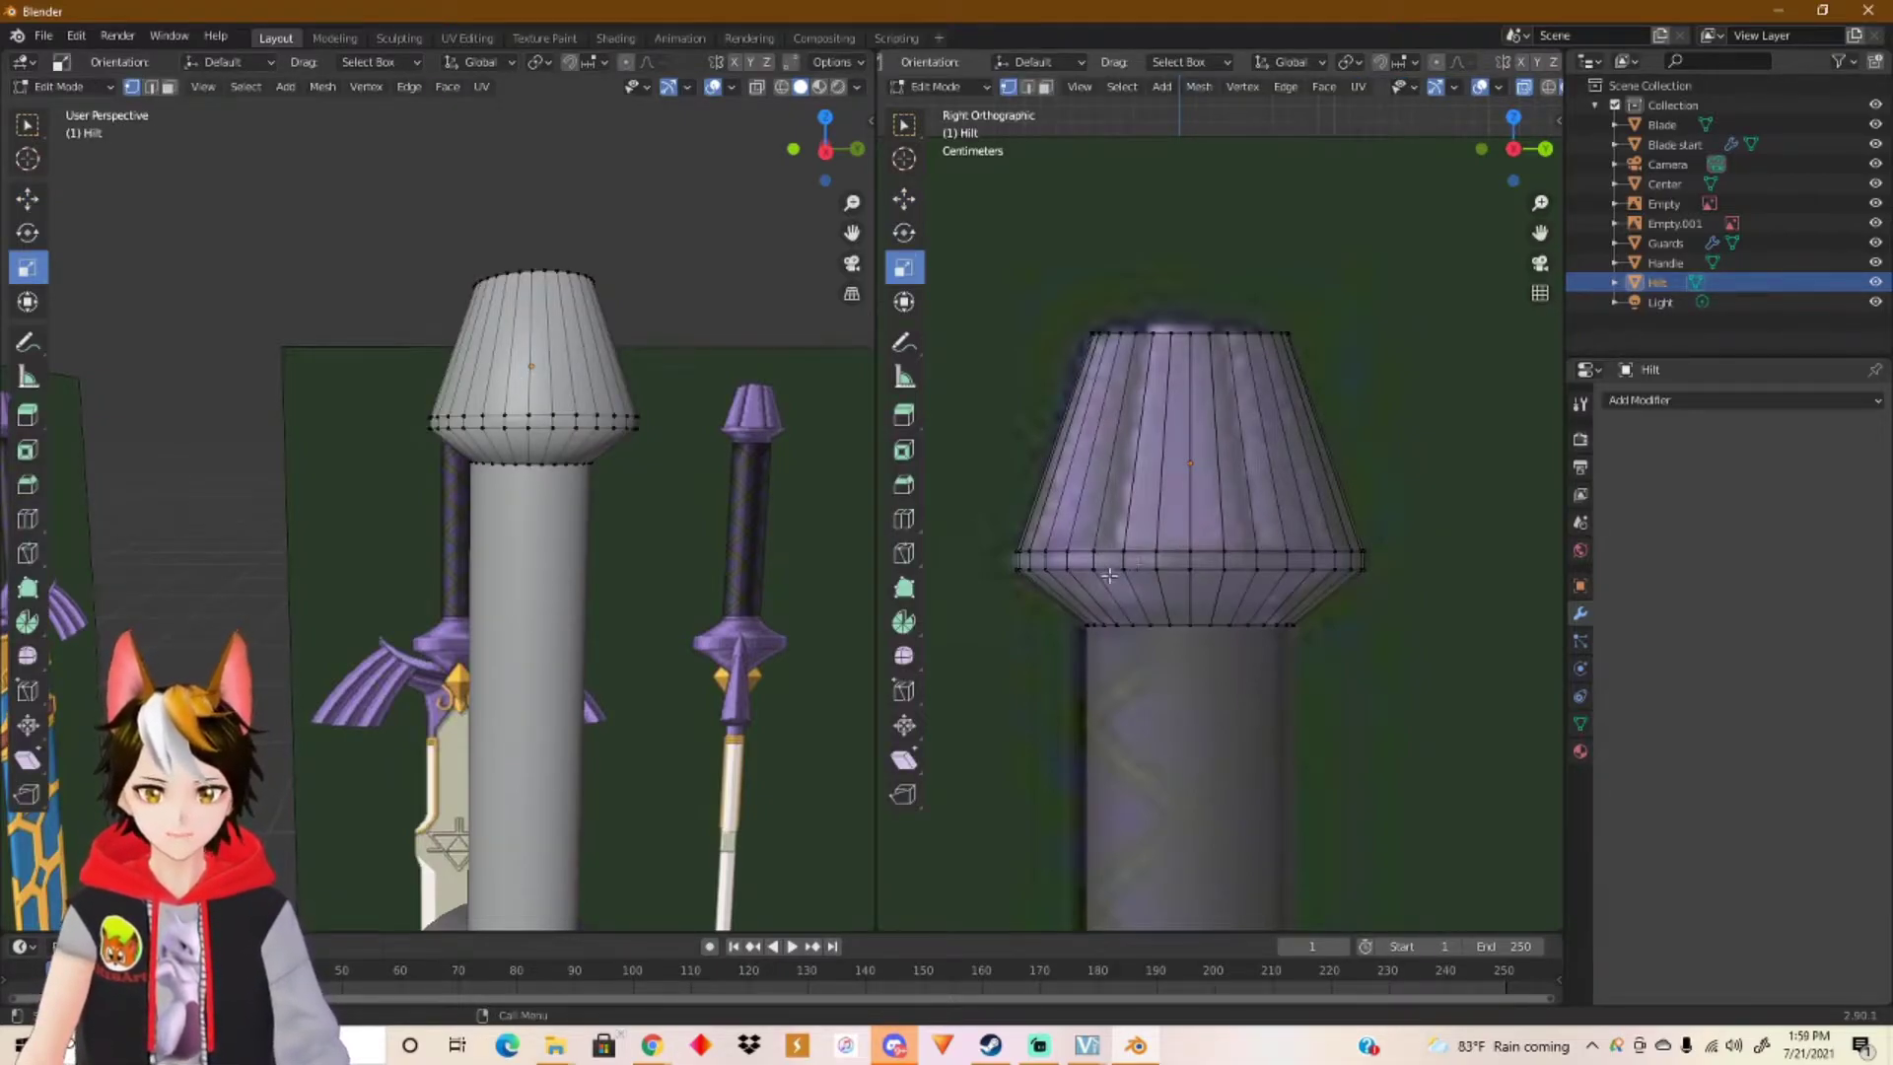
{"action": "scroll", "coordinate": [1109, 574], "scroll_direction": "up", "scroll_amount": 2}
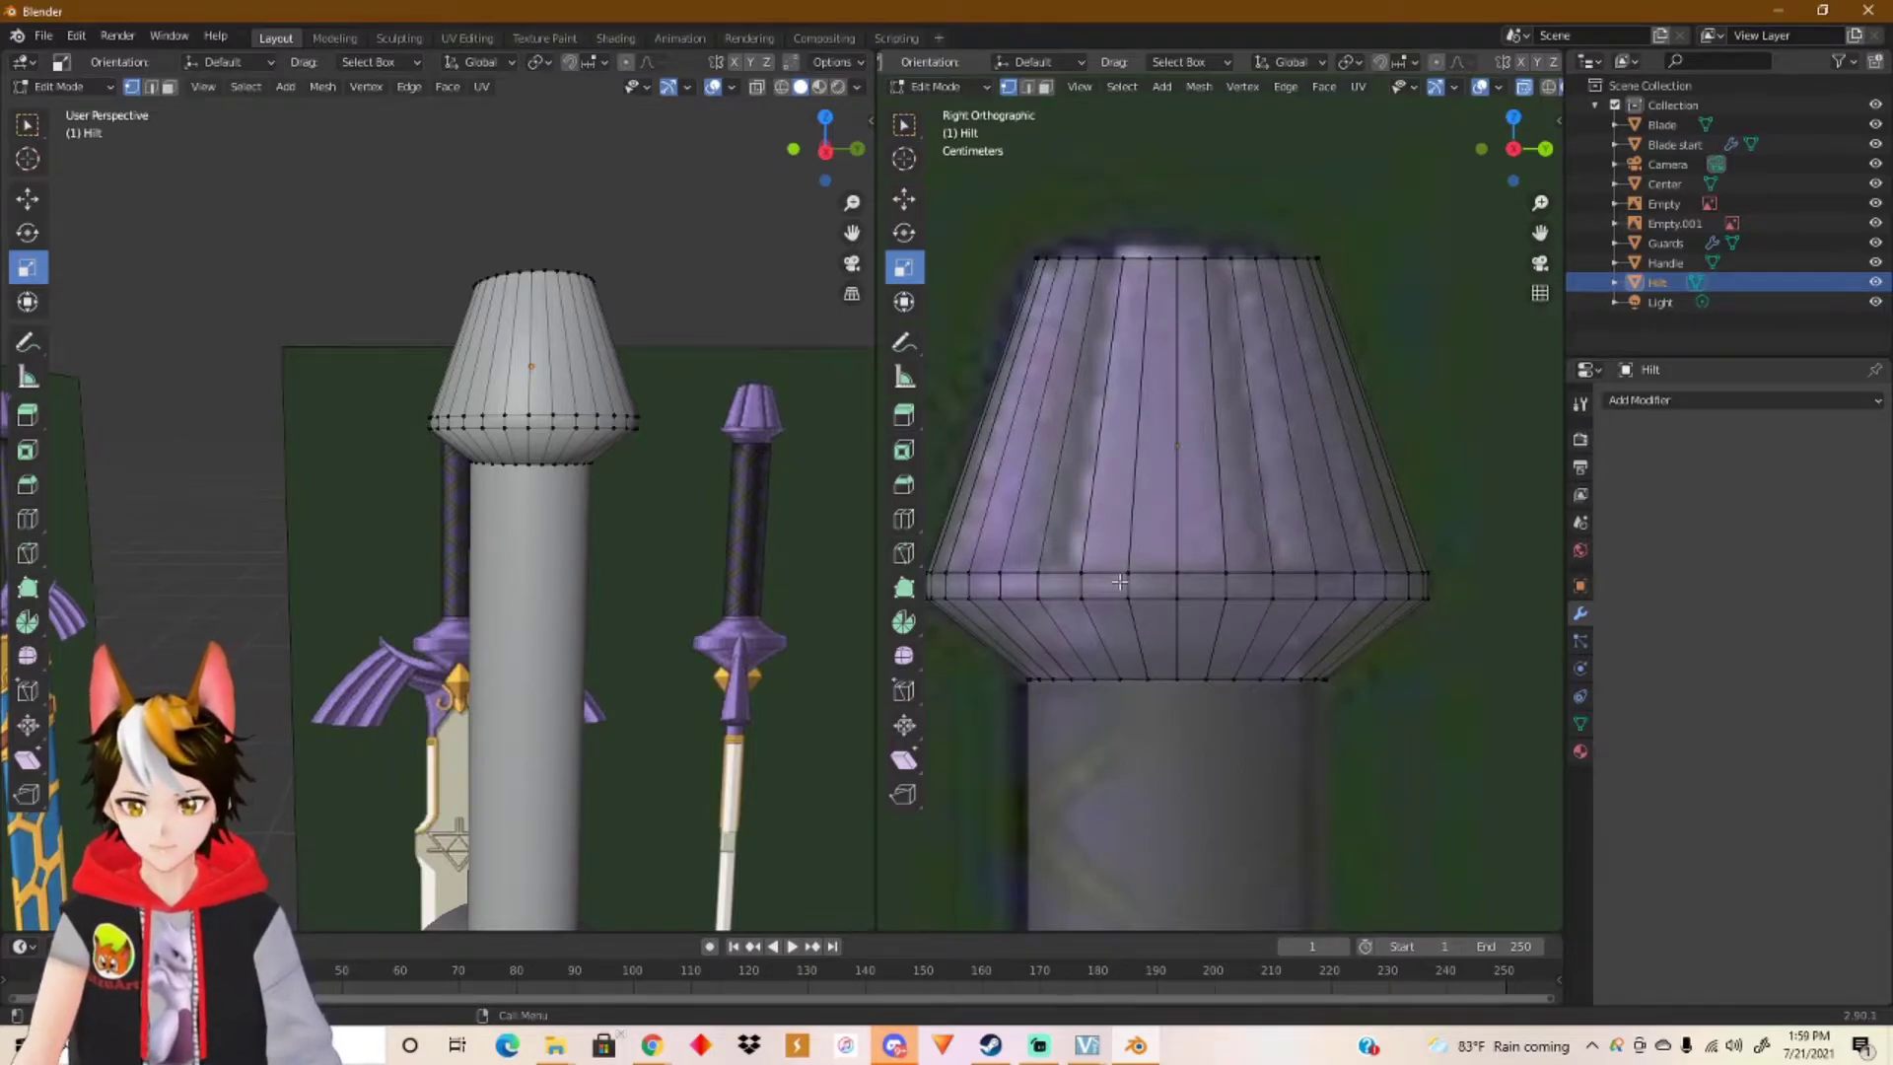
{"action": "middle_click_drag", "start_coordinate": [1203, 627], "coordinate": [1204, 589], "text": "shift"}
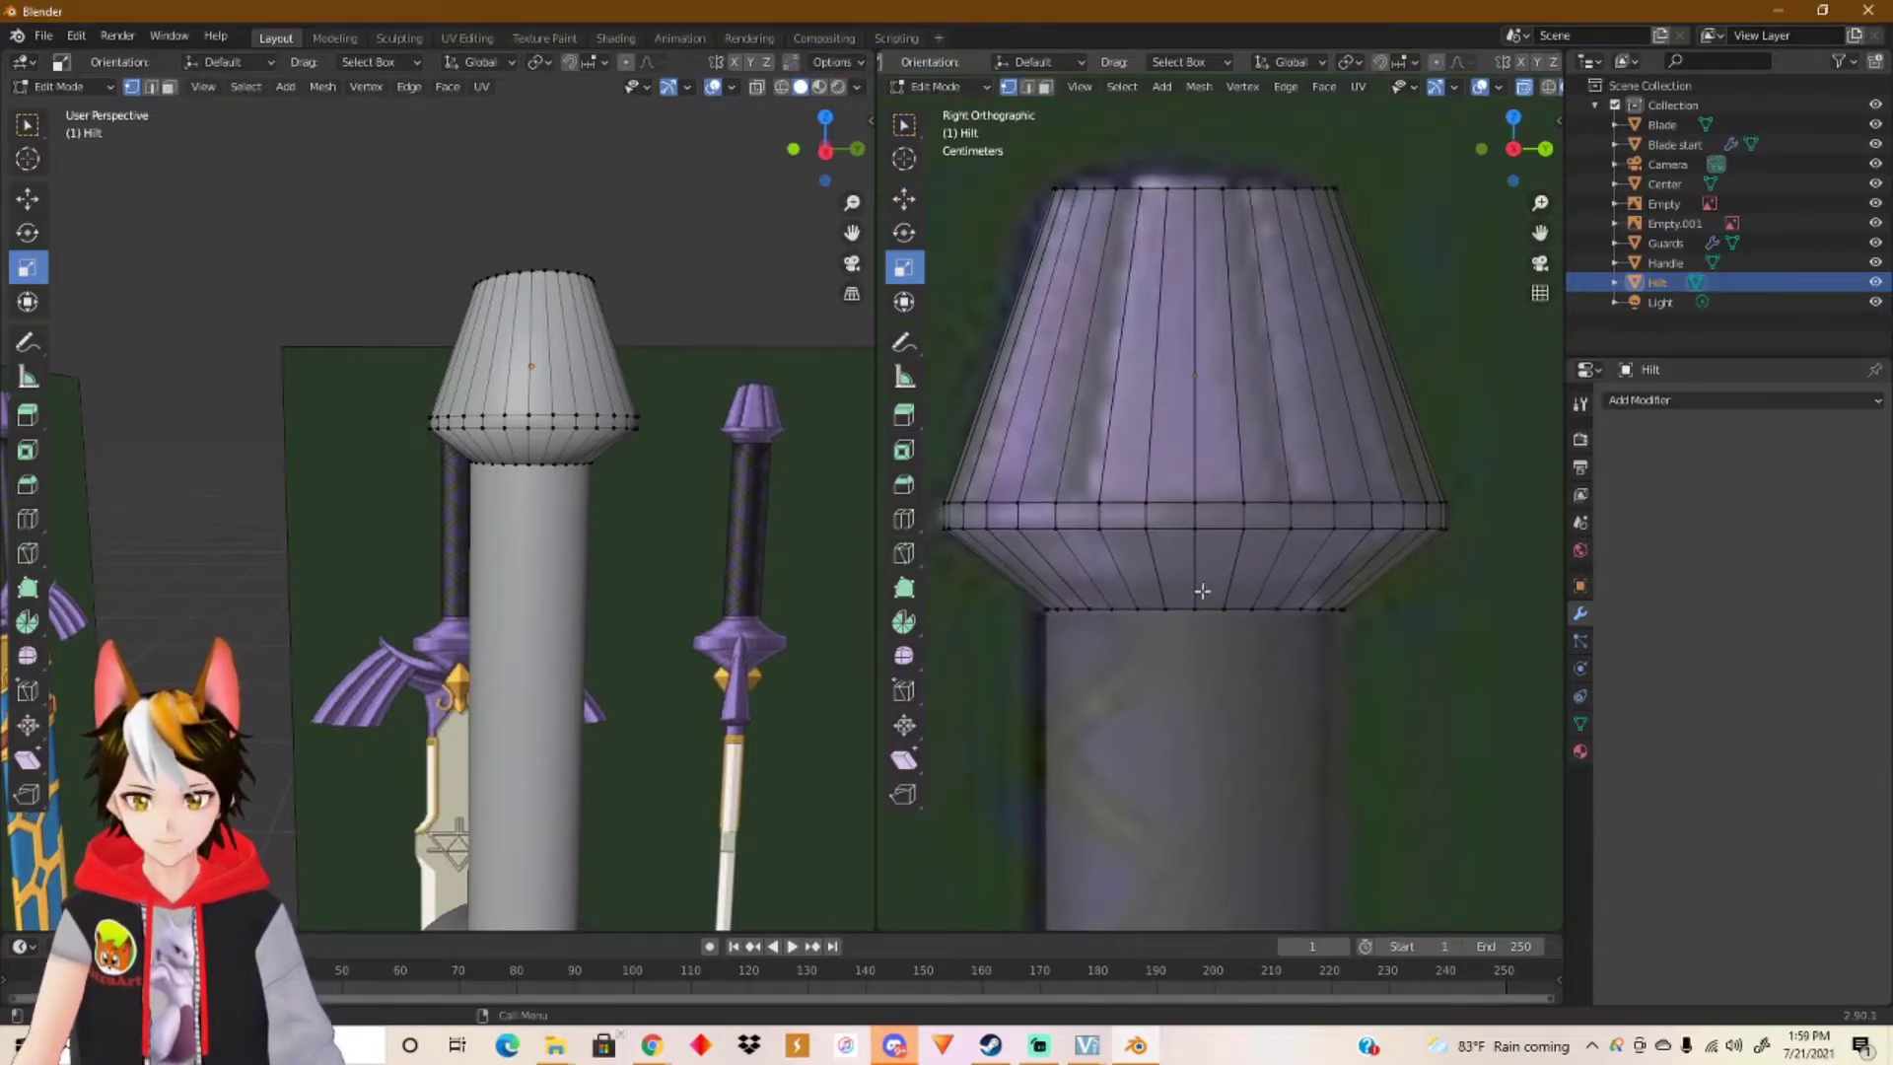
{"action": "left_click_drag", "start_coordinate": [1035, 639], "coordinate": [1398, 582]}
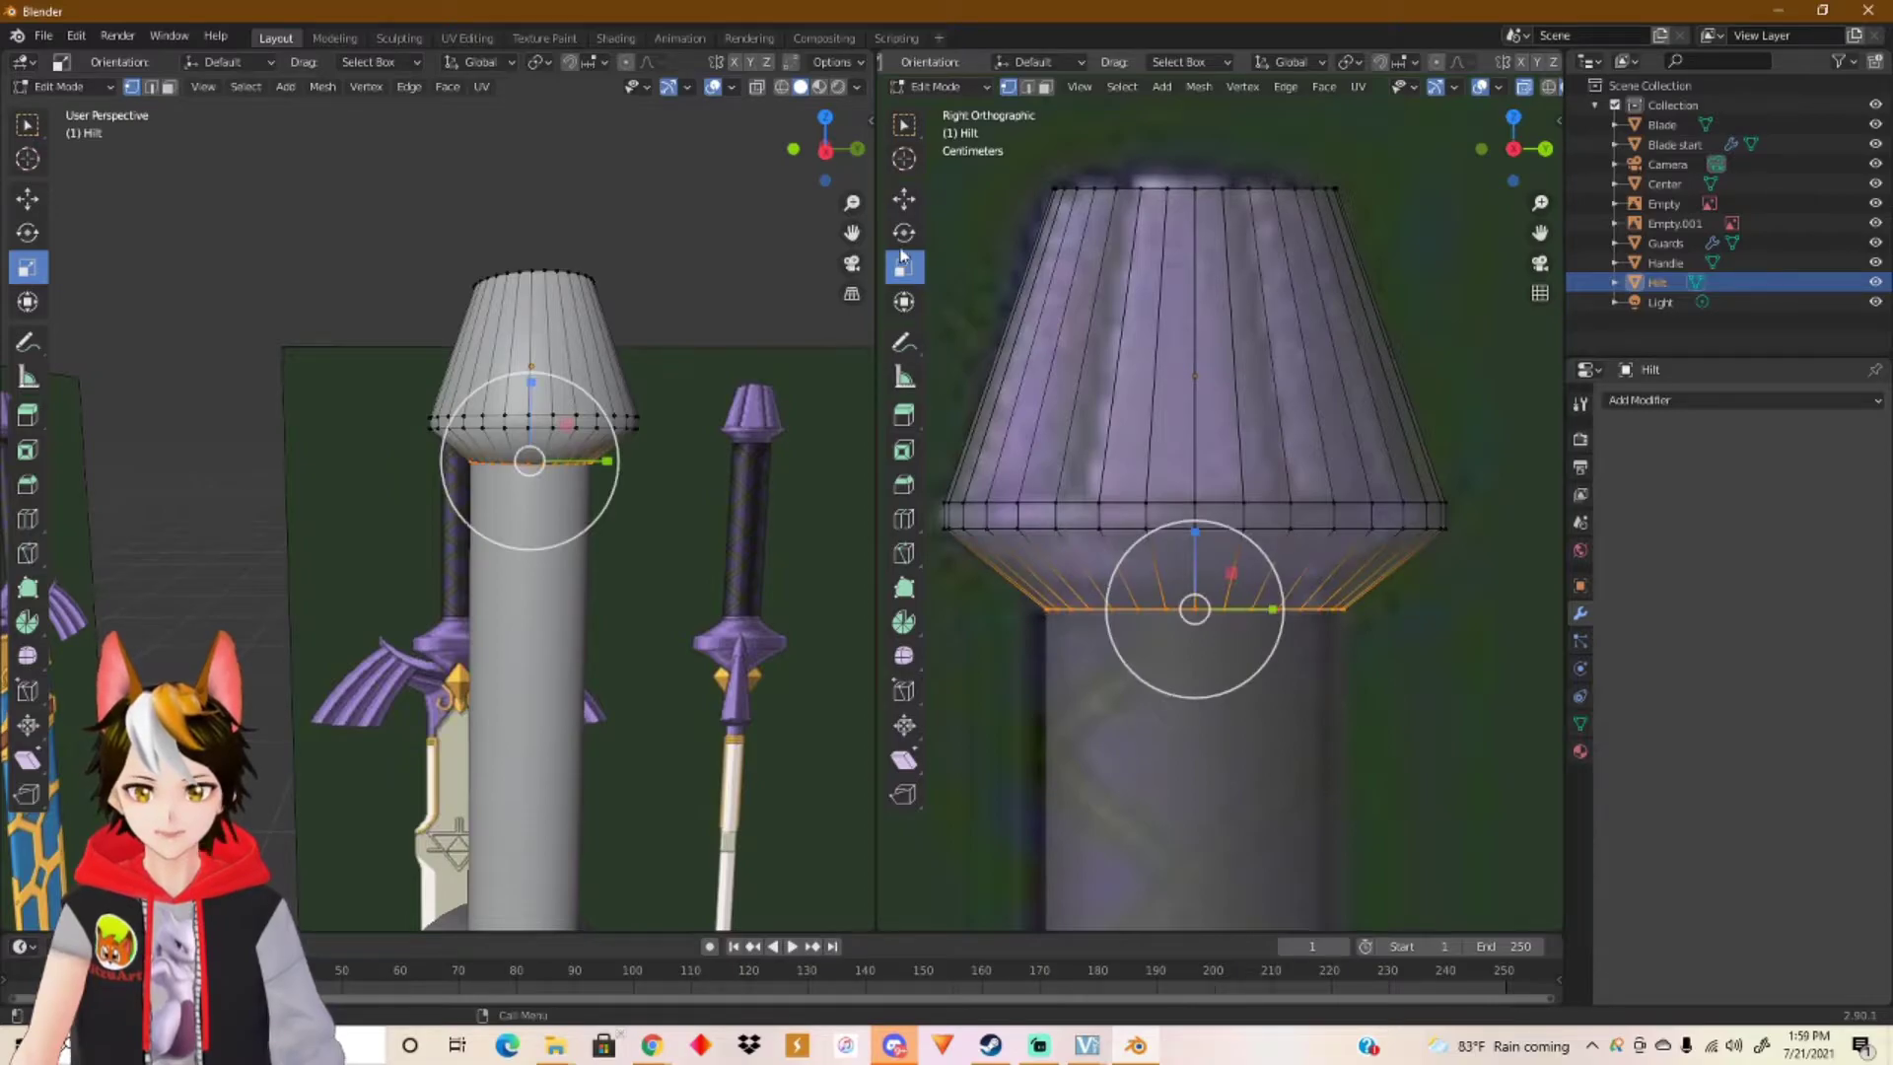
{"action": "left_click", "coordinate": [904, 198]}
{"action": "left_click_drag", "start_coordinate": [1201, 529], "coordinate": [1196, 498]}
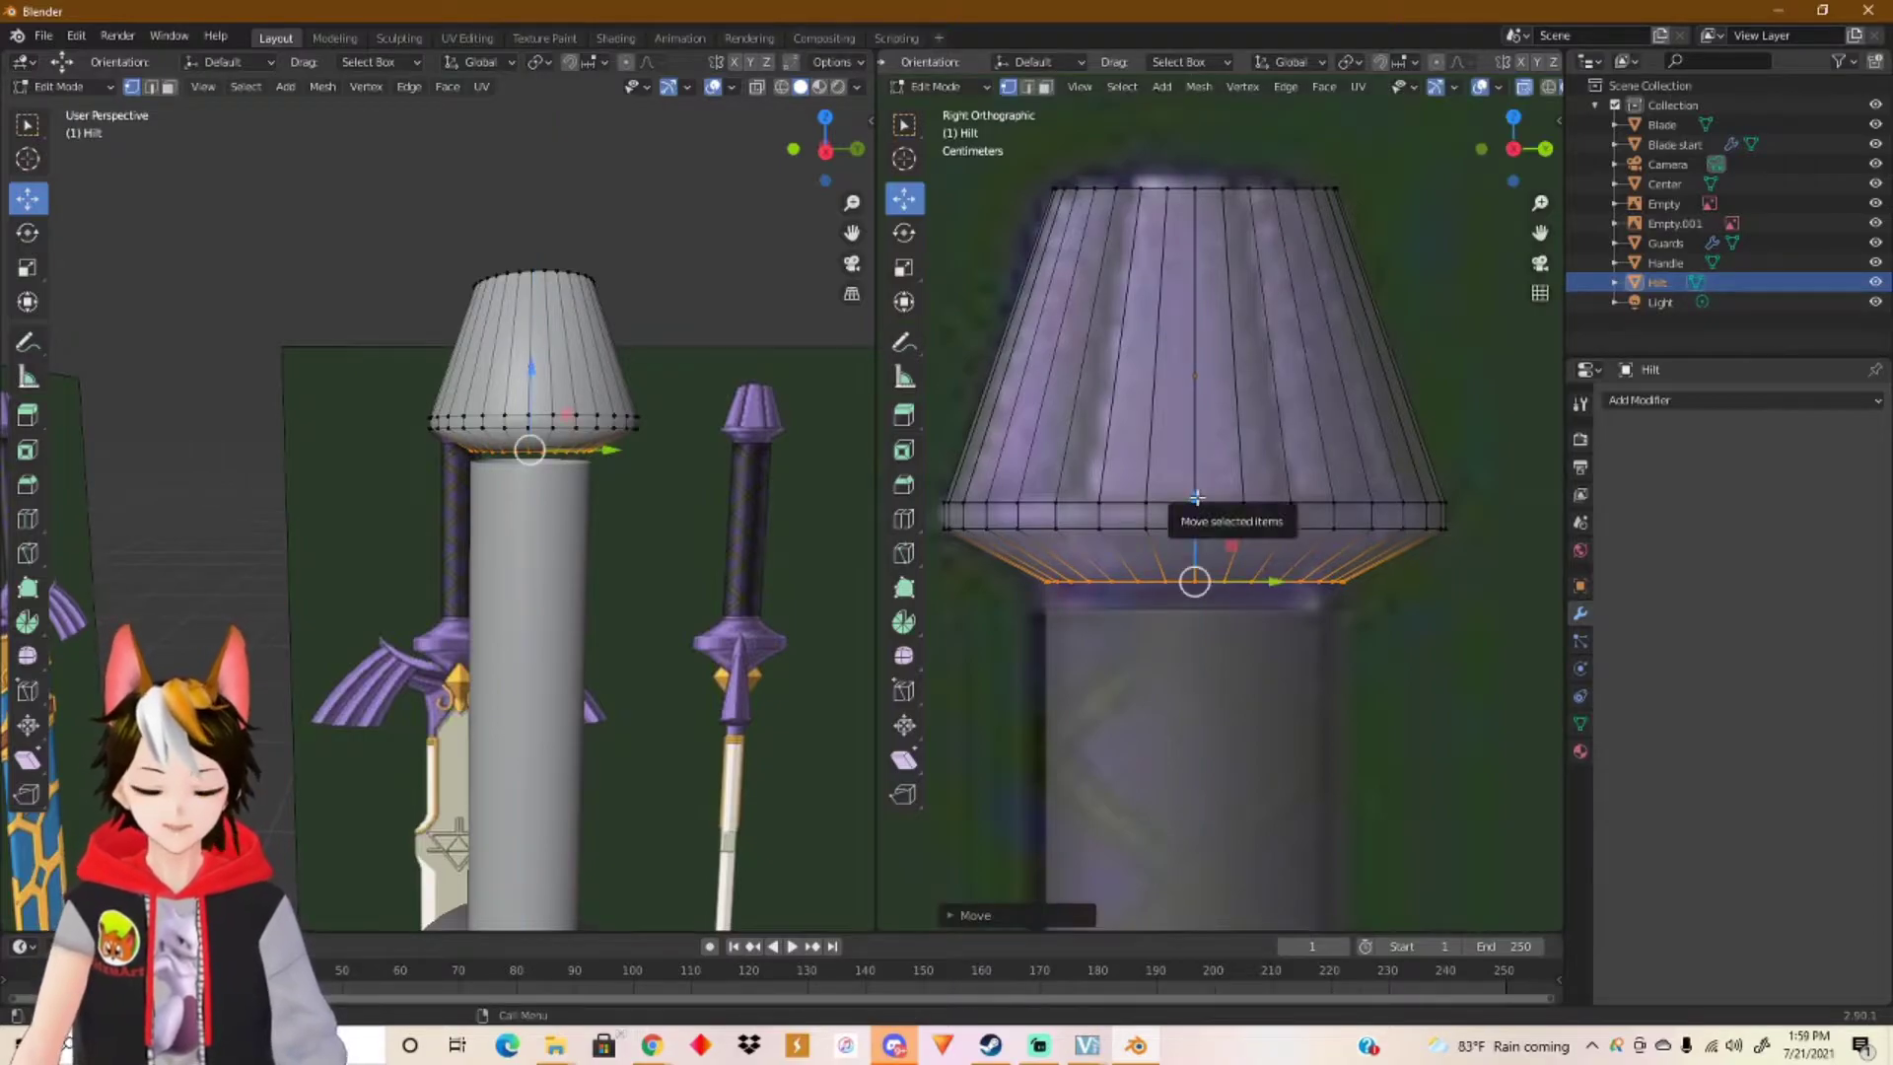
Step: Extrude the Hilt's bottom edge loop down along Z by about 0.0124 m to form a short neck
{"action": "key", "text": "2"}
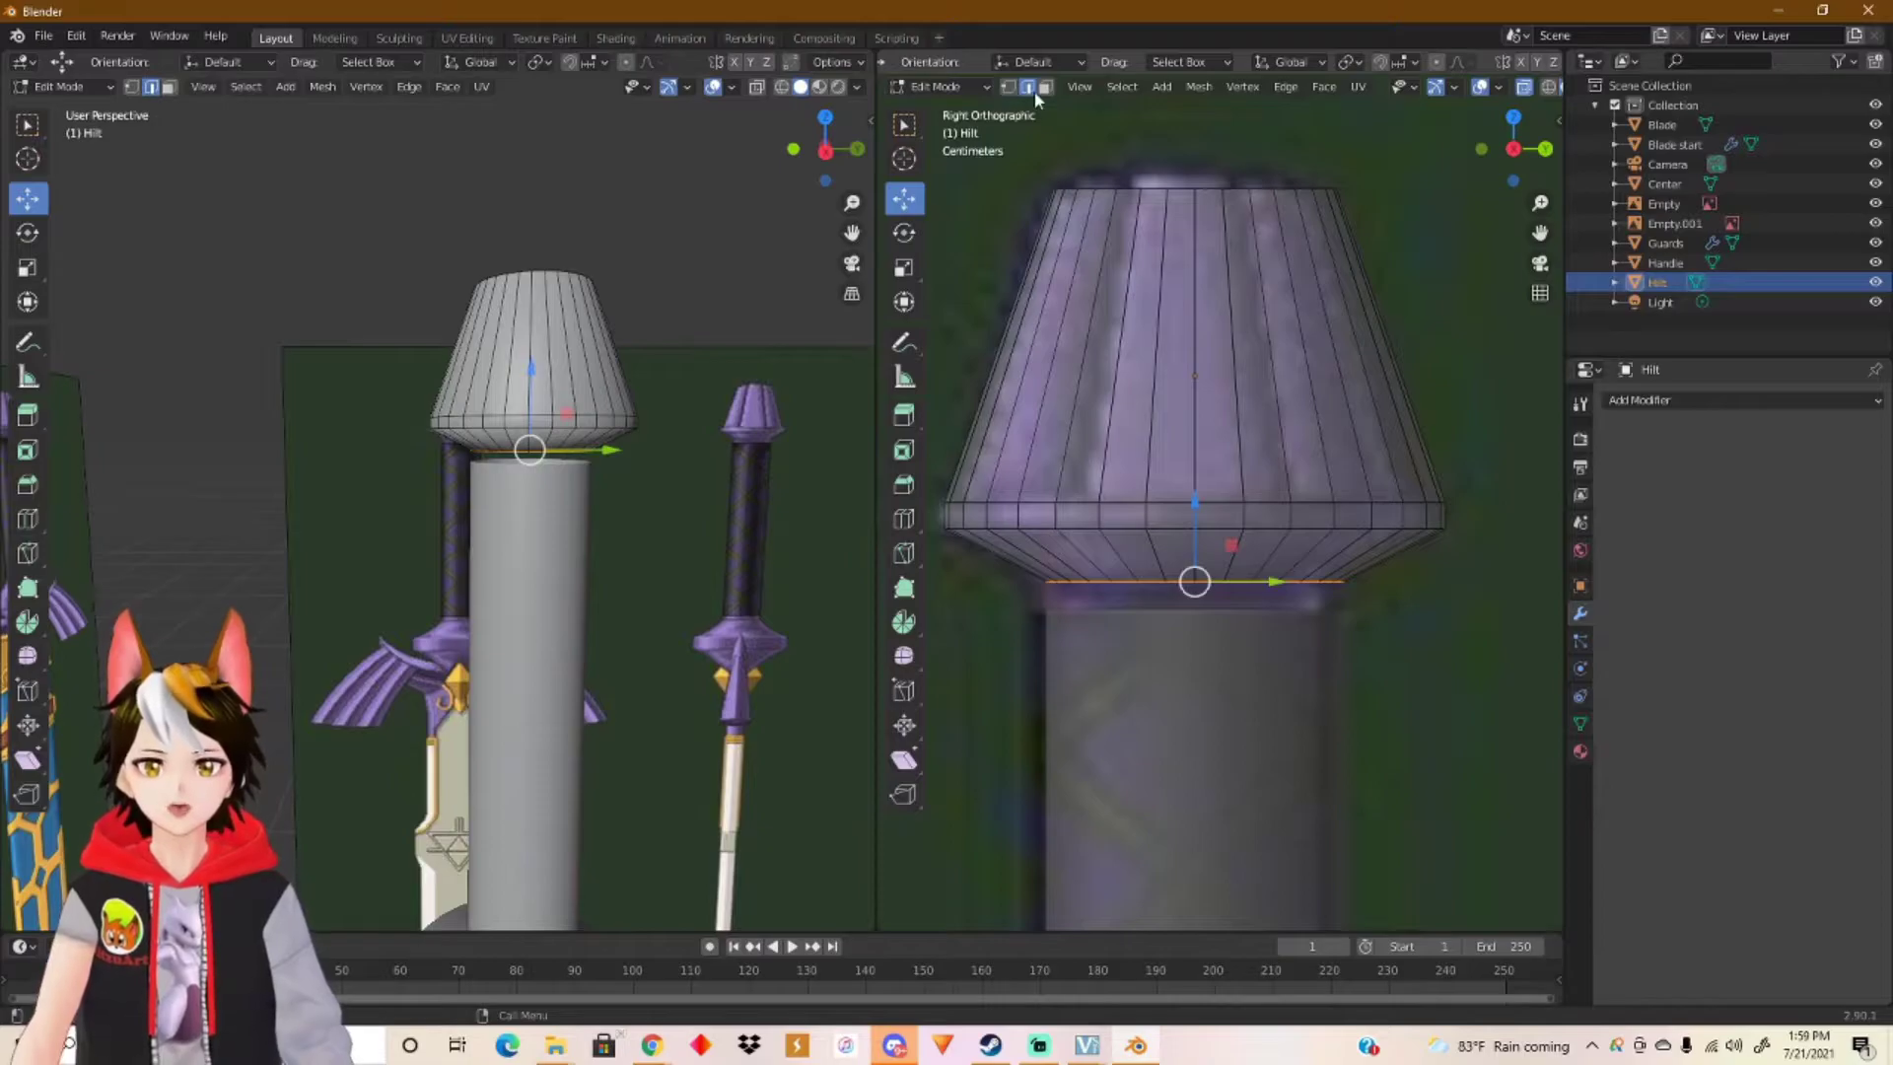
{"action": "key", "text": "g"}
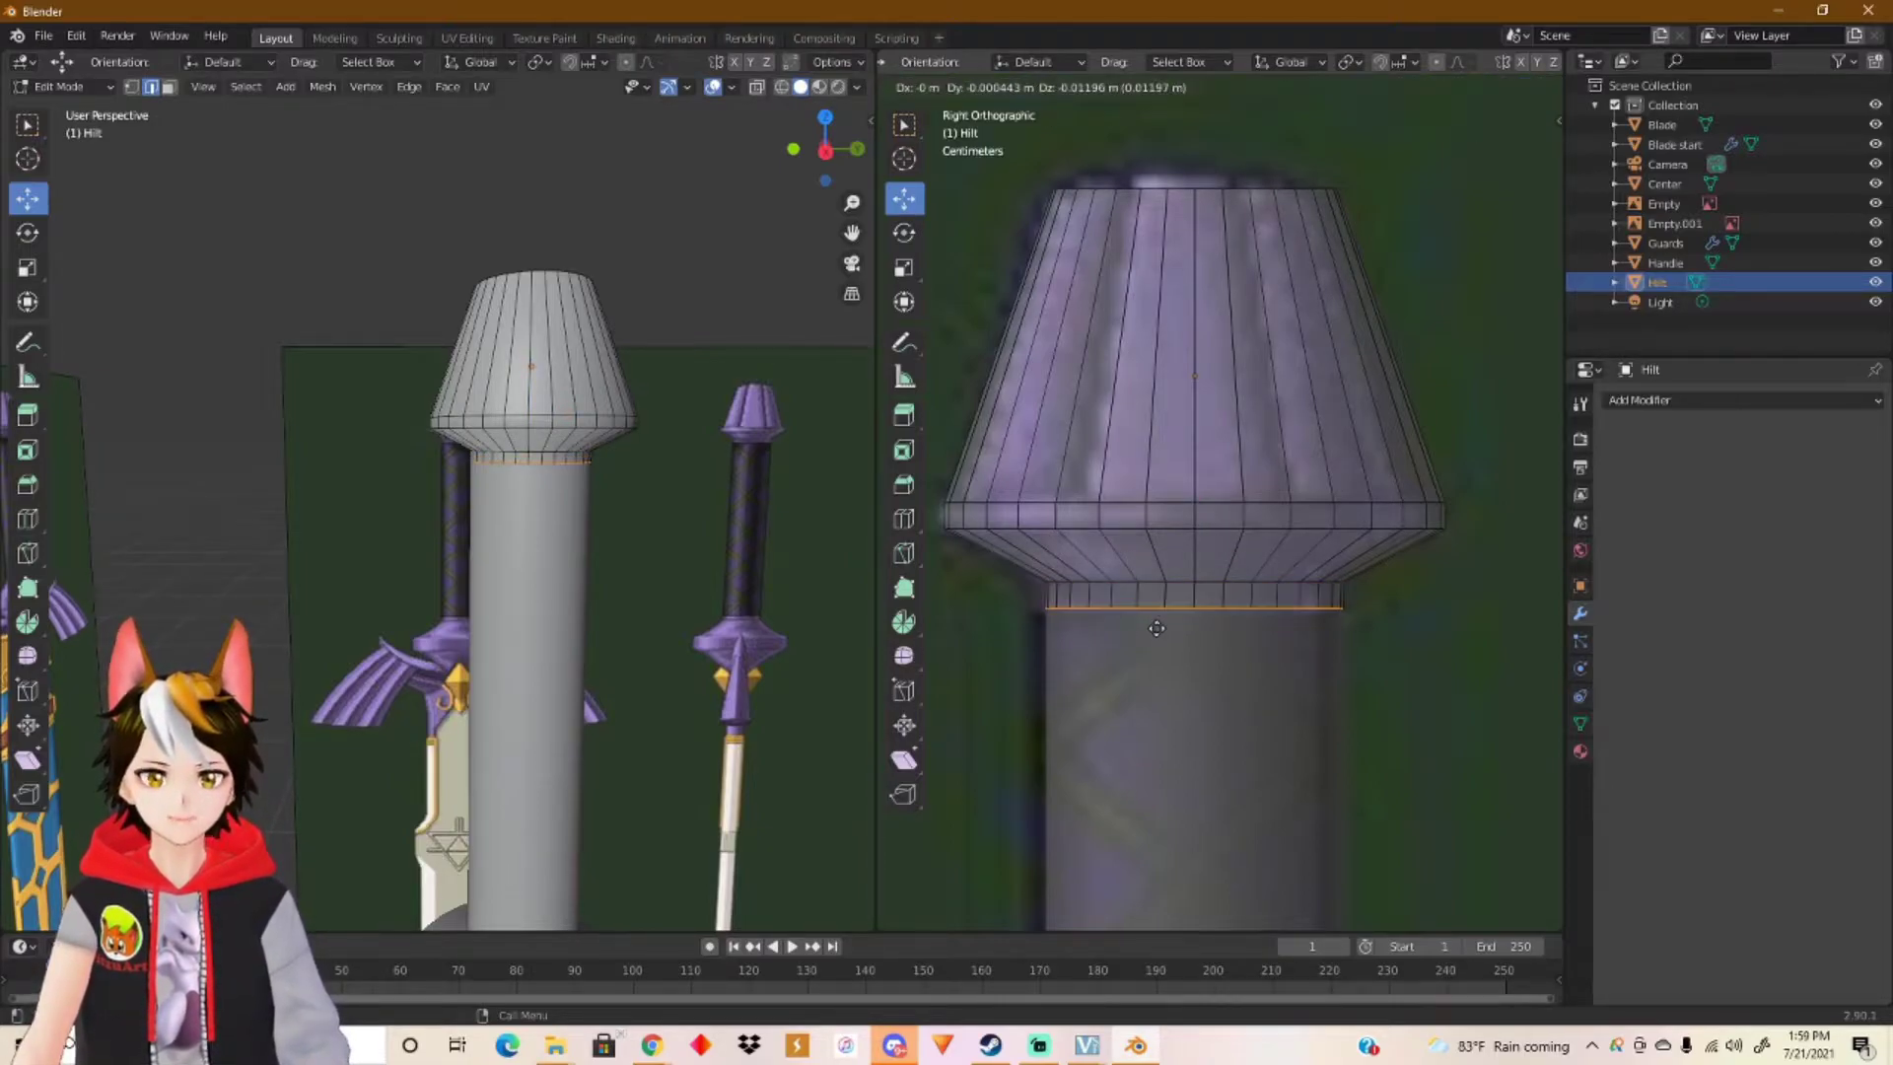
{"action": "key", "text": "z"}
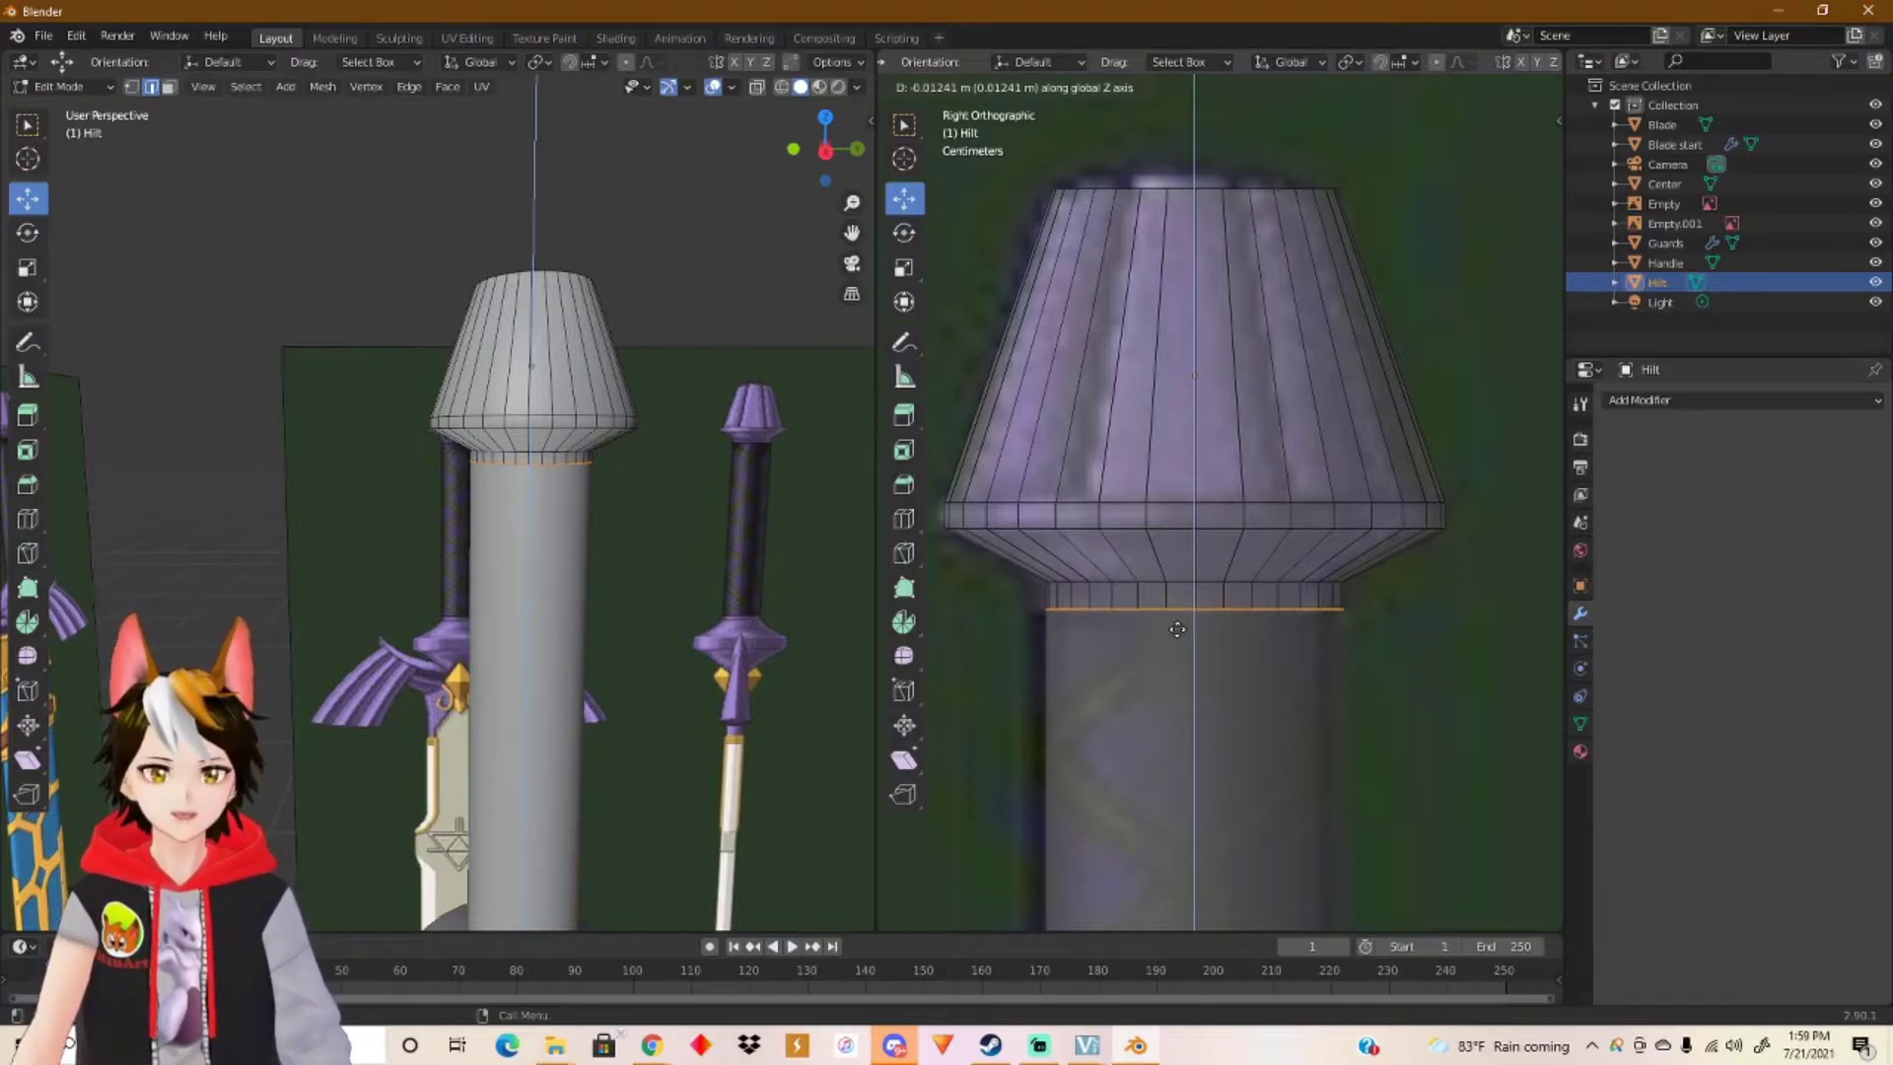
{"action": "left_click", "coordinate": [1177, 629]}
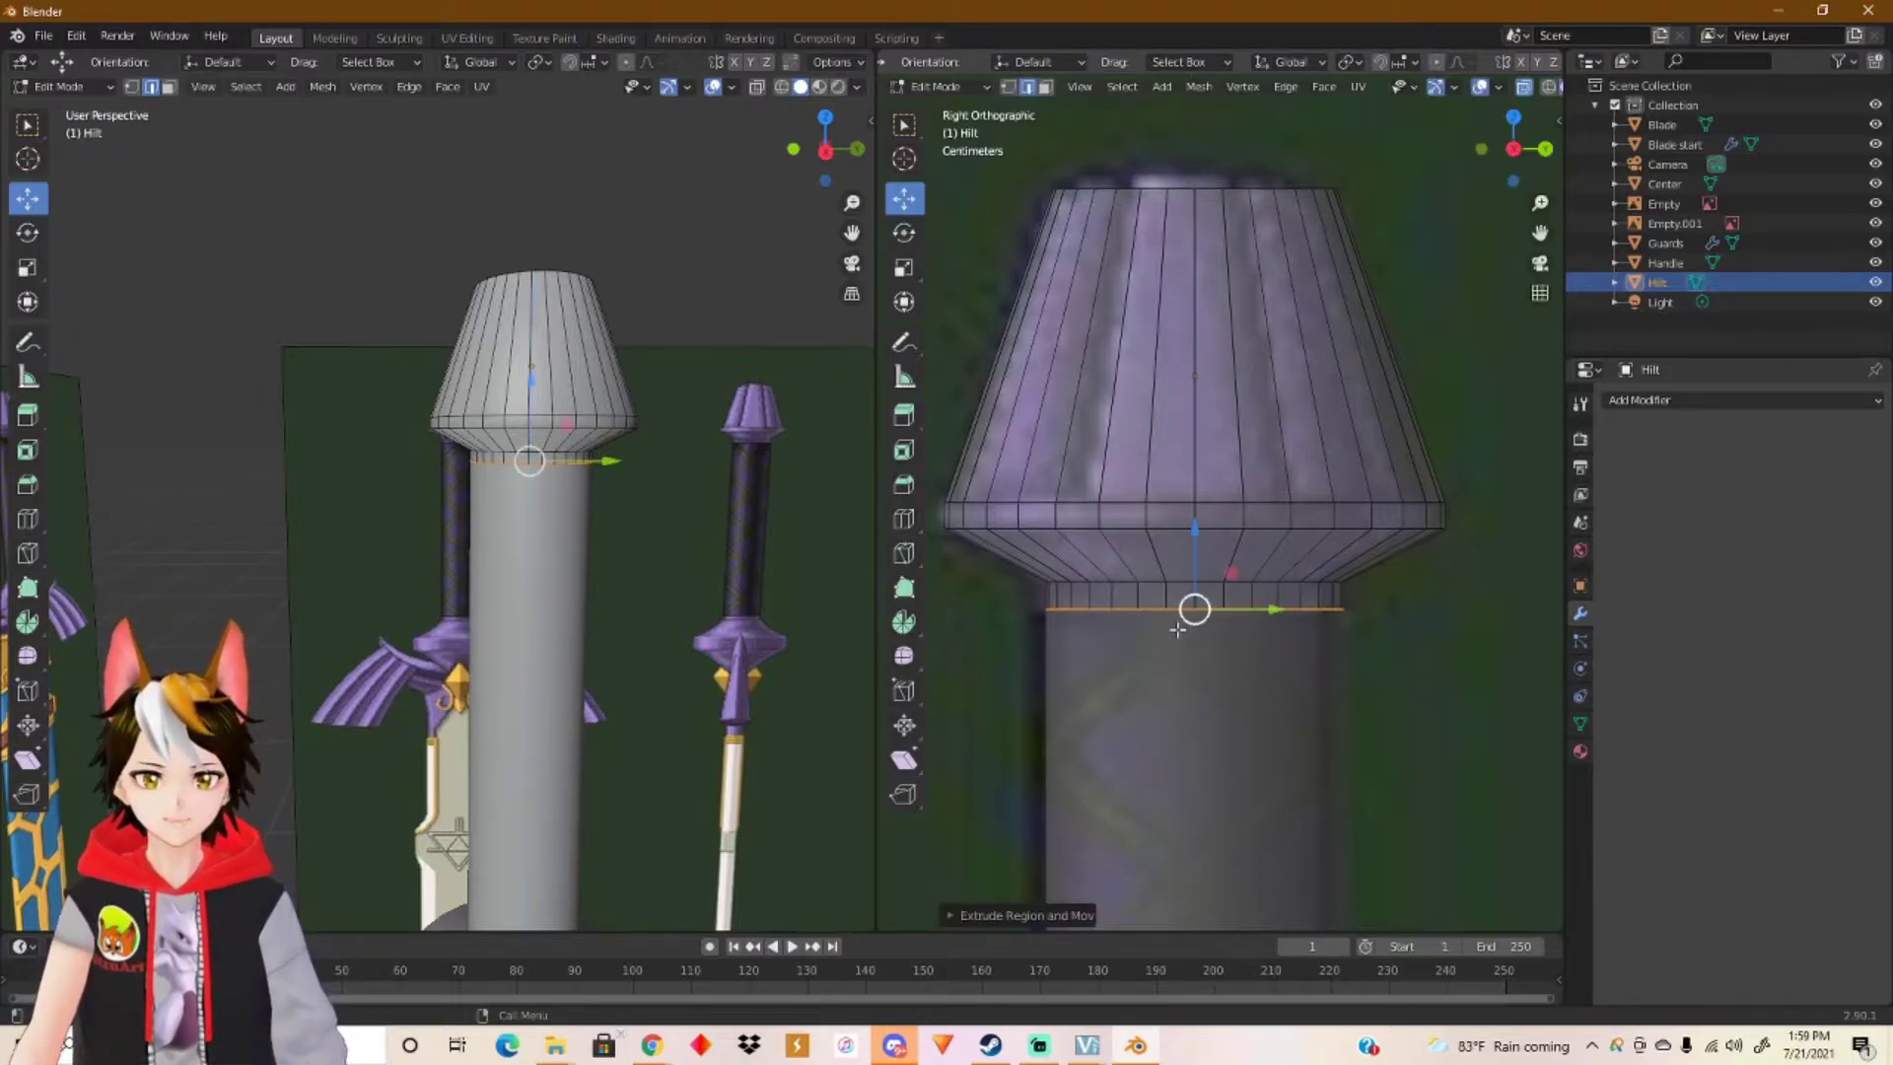
Step: Add a centred loop cut around the Hilt's short neck and scale it slightly outward
{"action": "key", "text": "ctrl+r"}
{"action": "left_click", "coordinate": [1112, 595]}
{"action": "right_click", "coordinate": [1112, 596]}
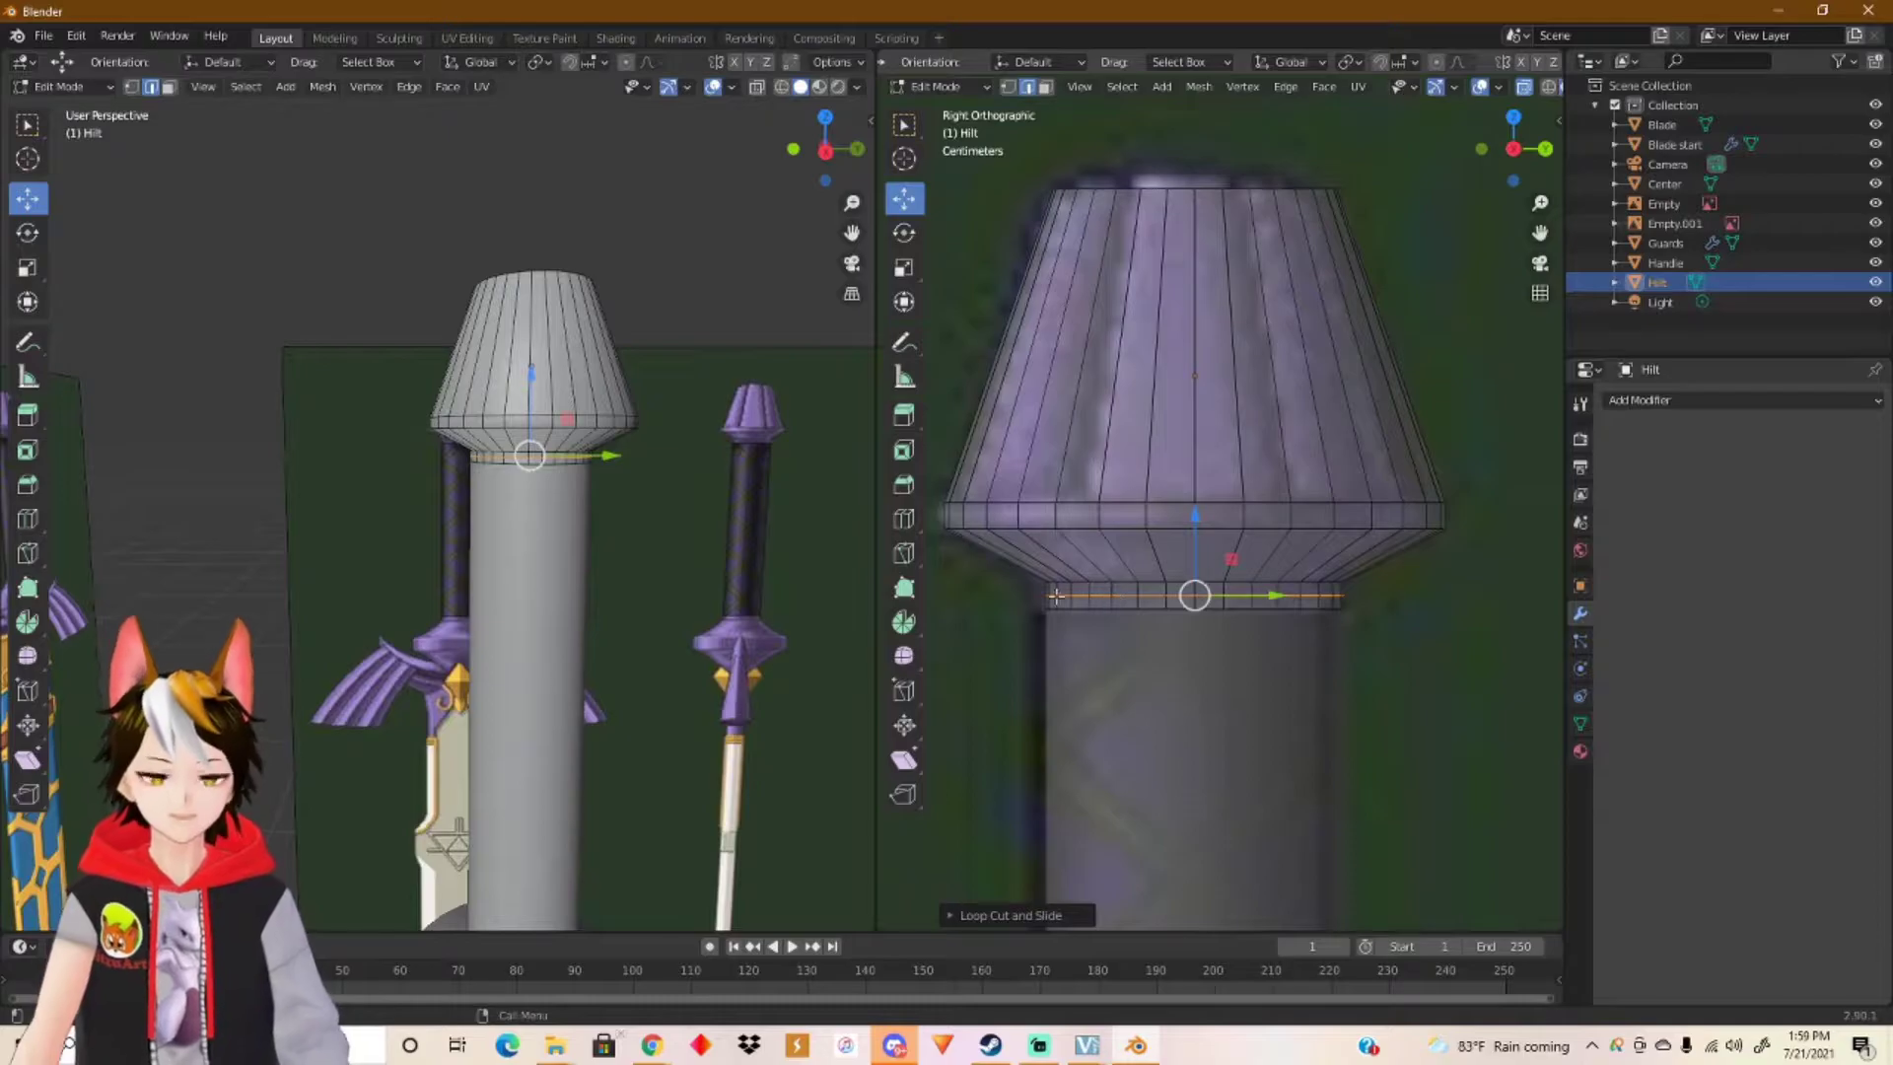
{"action": "left_click", "coordinate": [904, 267]}
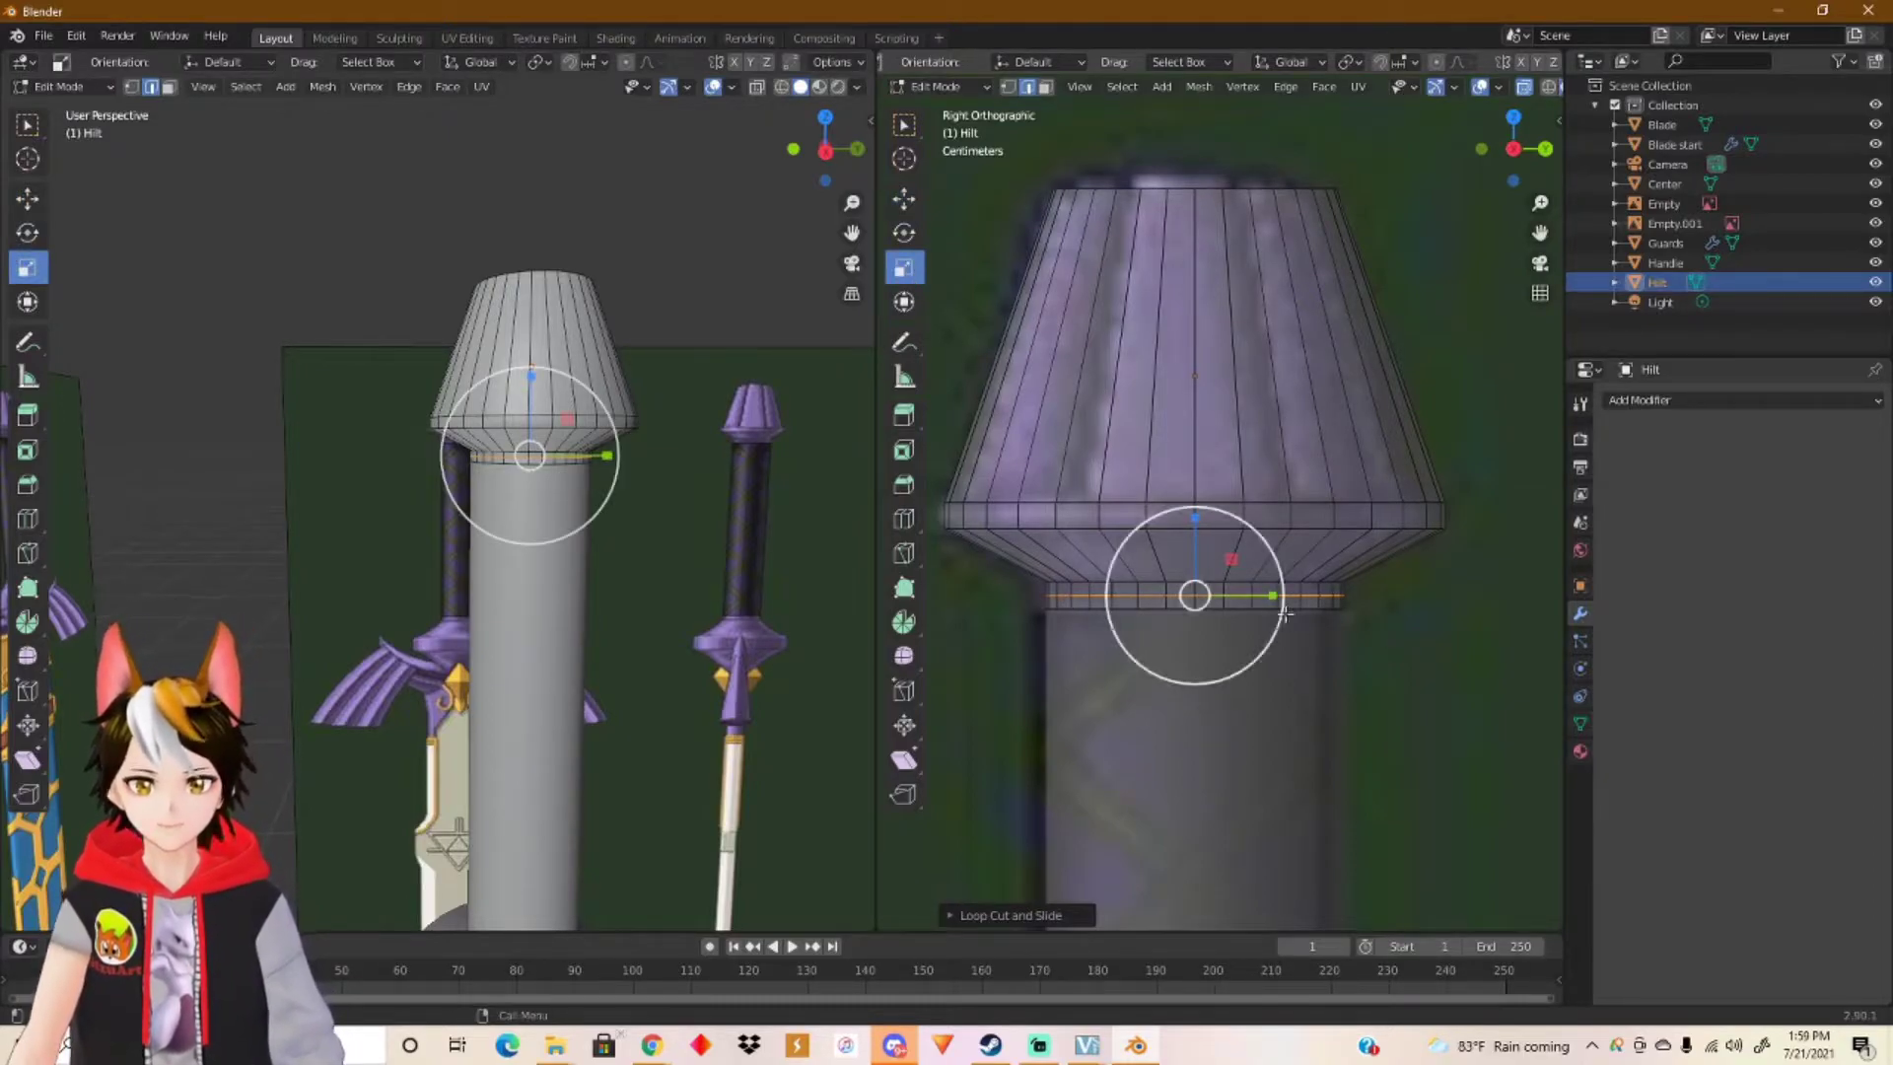
{"action": "left_click_drag", "start_coordinate": [1270, 558], "coordinate": [1275, 560]}
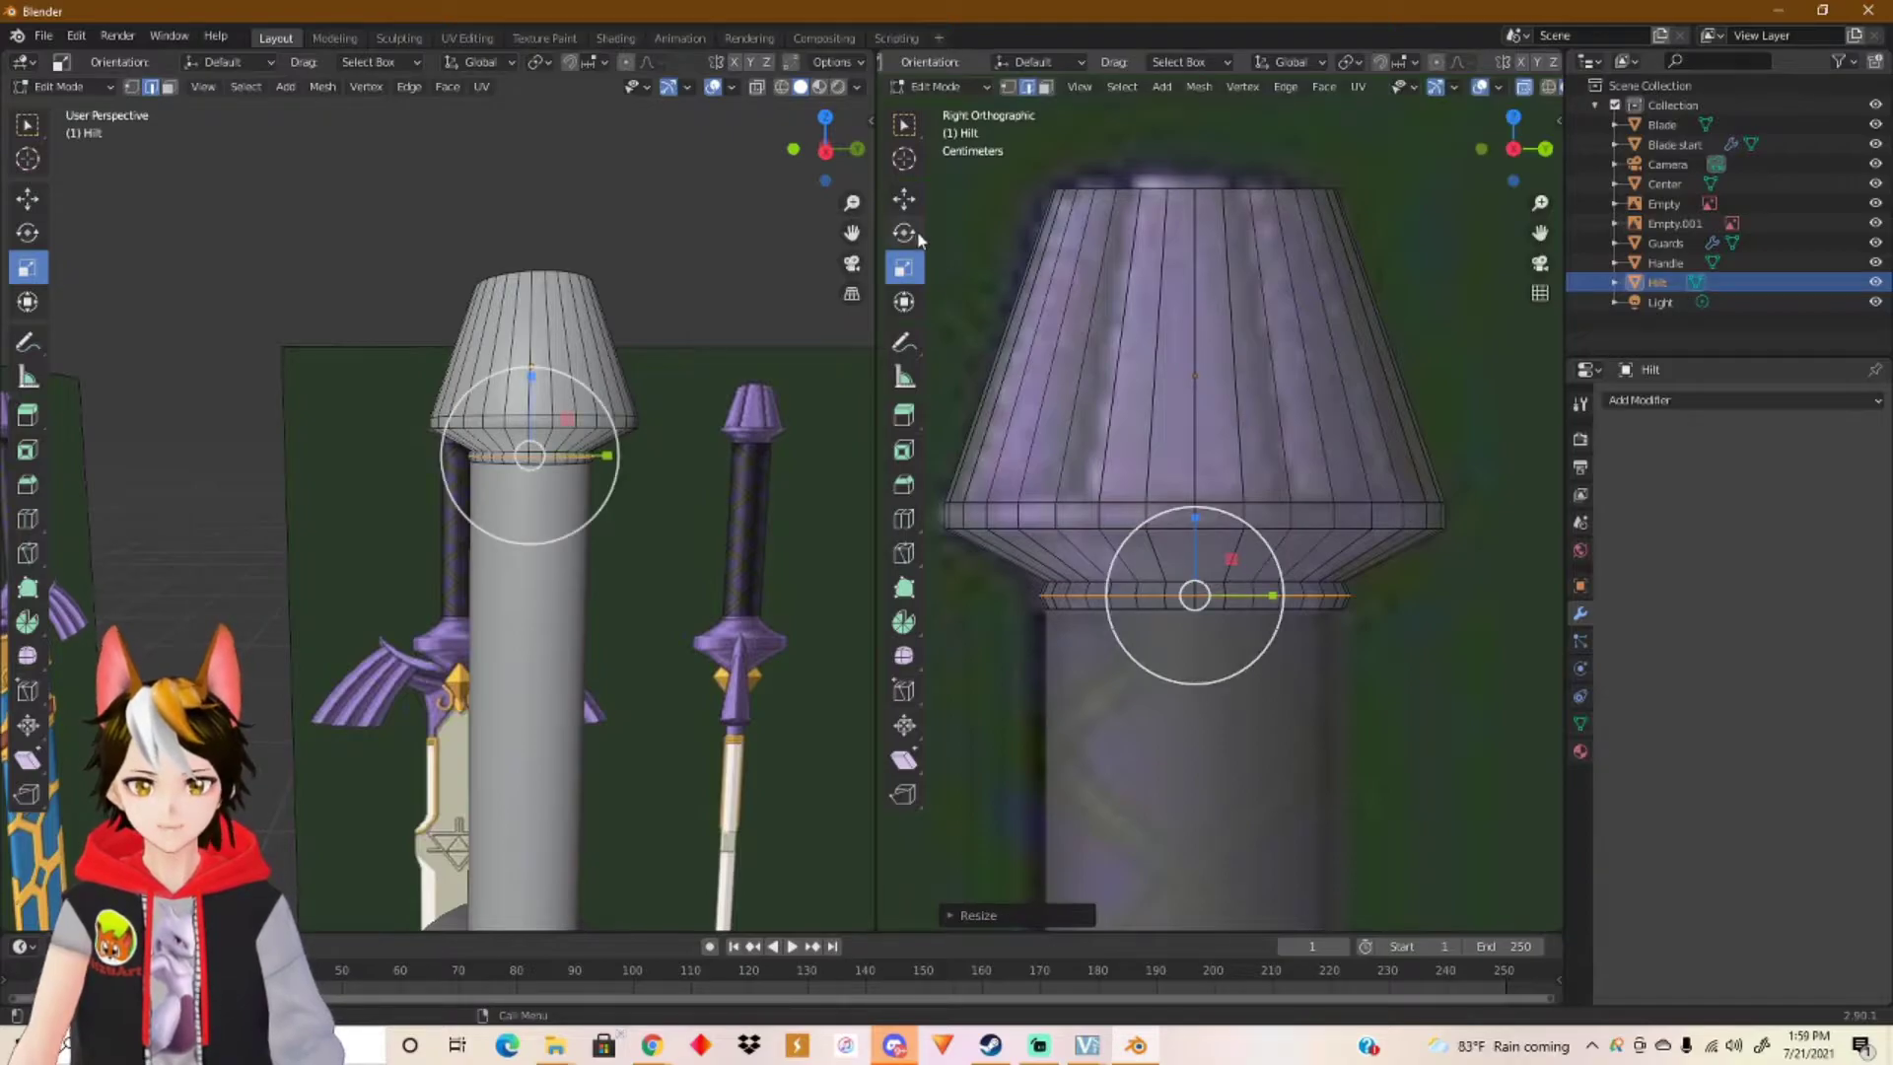
Step: Add a loop cut on the Hilt's lower cone, slid about 0.89 toward the neck's upper edge
{"action": "left_click", "coordinate": [904, 198]}
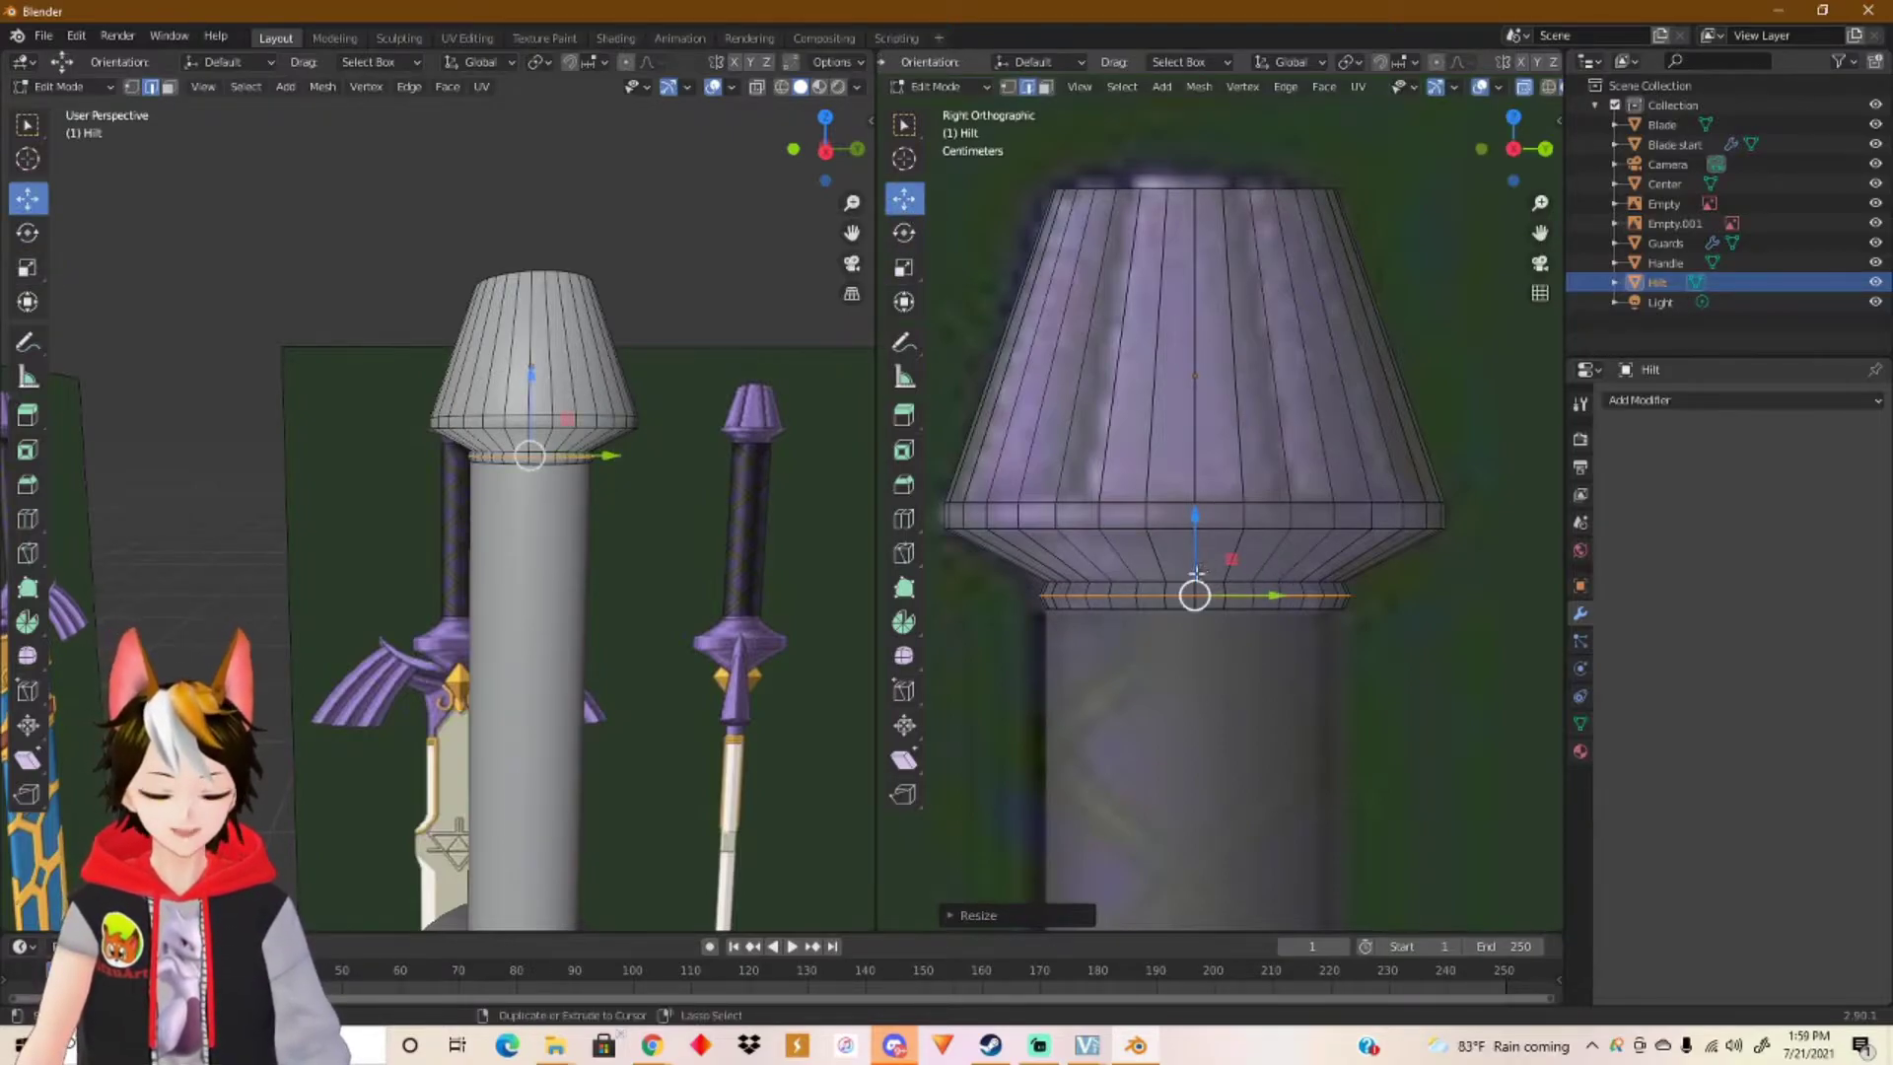
{"action": "key", "text": "g"}
{"action": "key", "text": "g"}
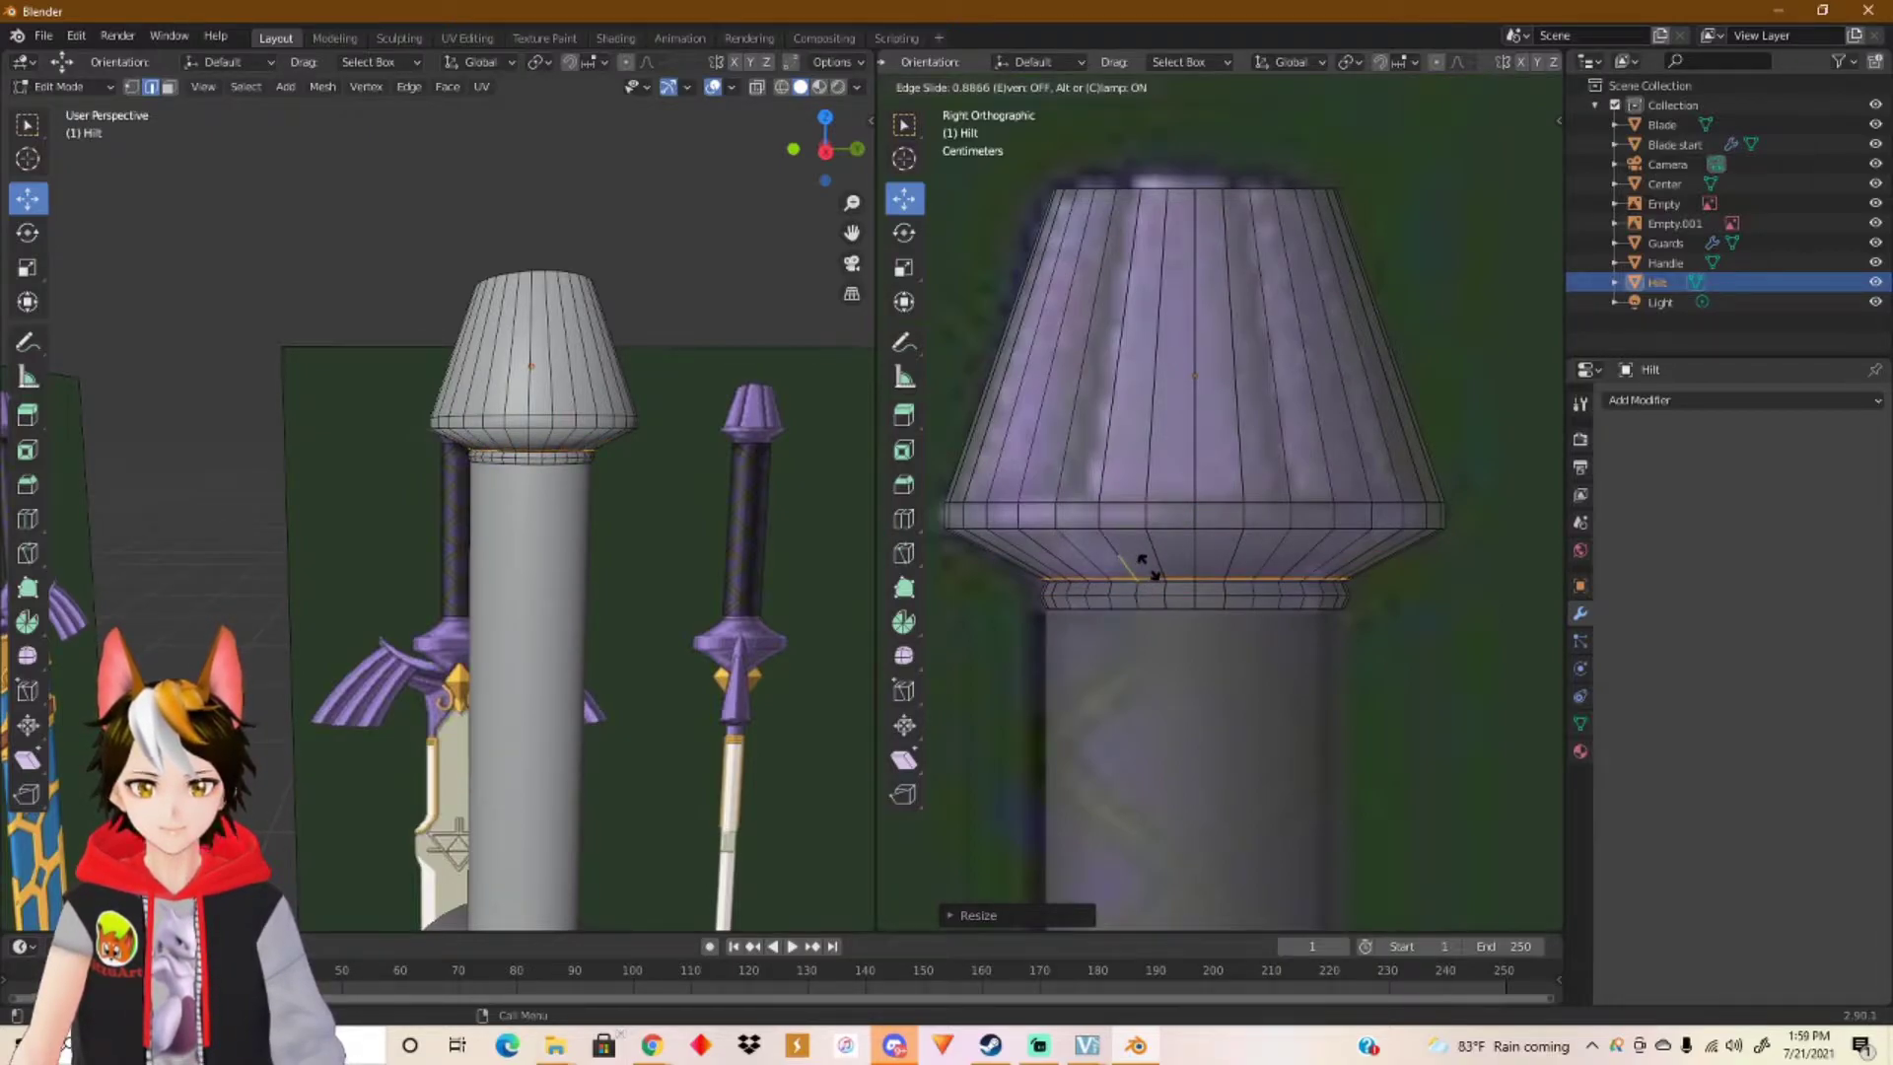
{"action": "left_click", "coordinate": [1148, 568]}
{"action": "scroll", "coordinate": [1152, 631], "scroll_direction": "up", "scroll_amount": 2}
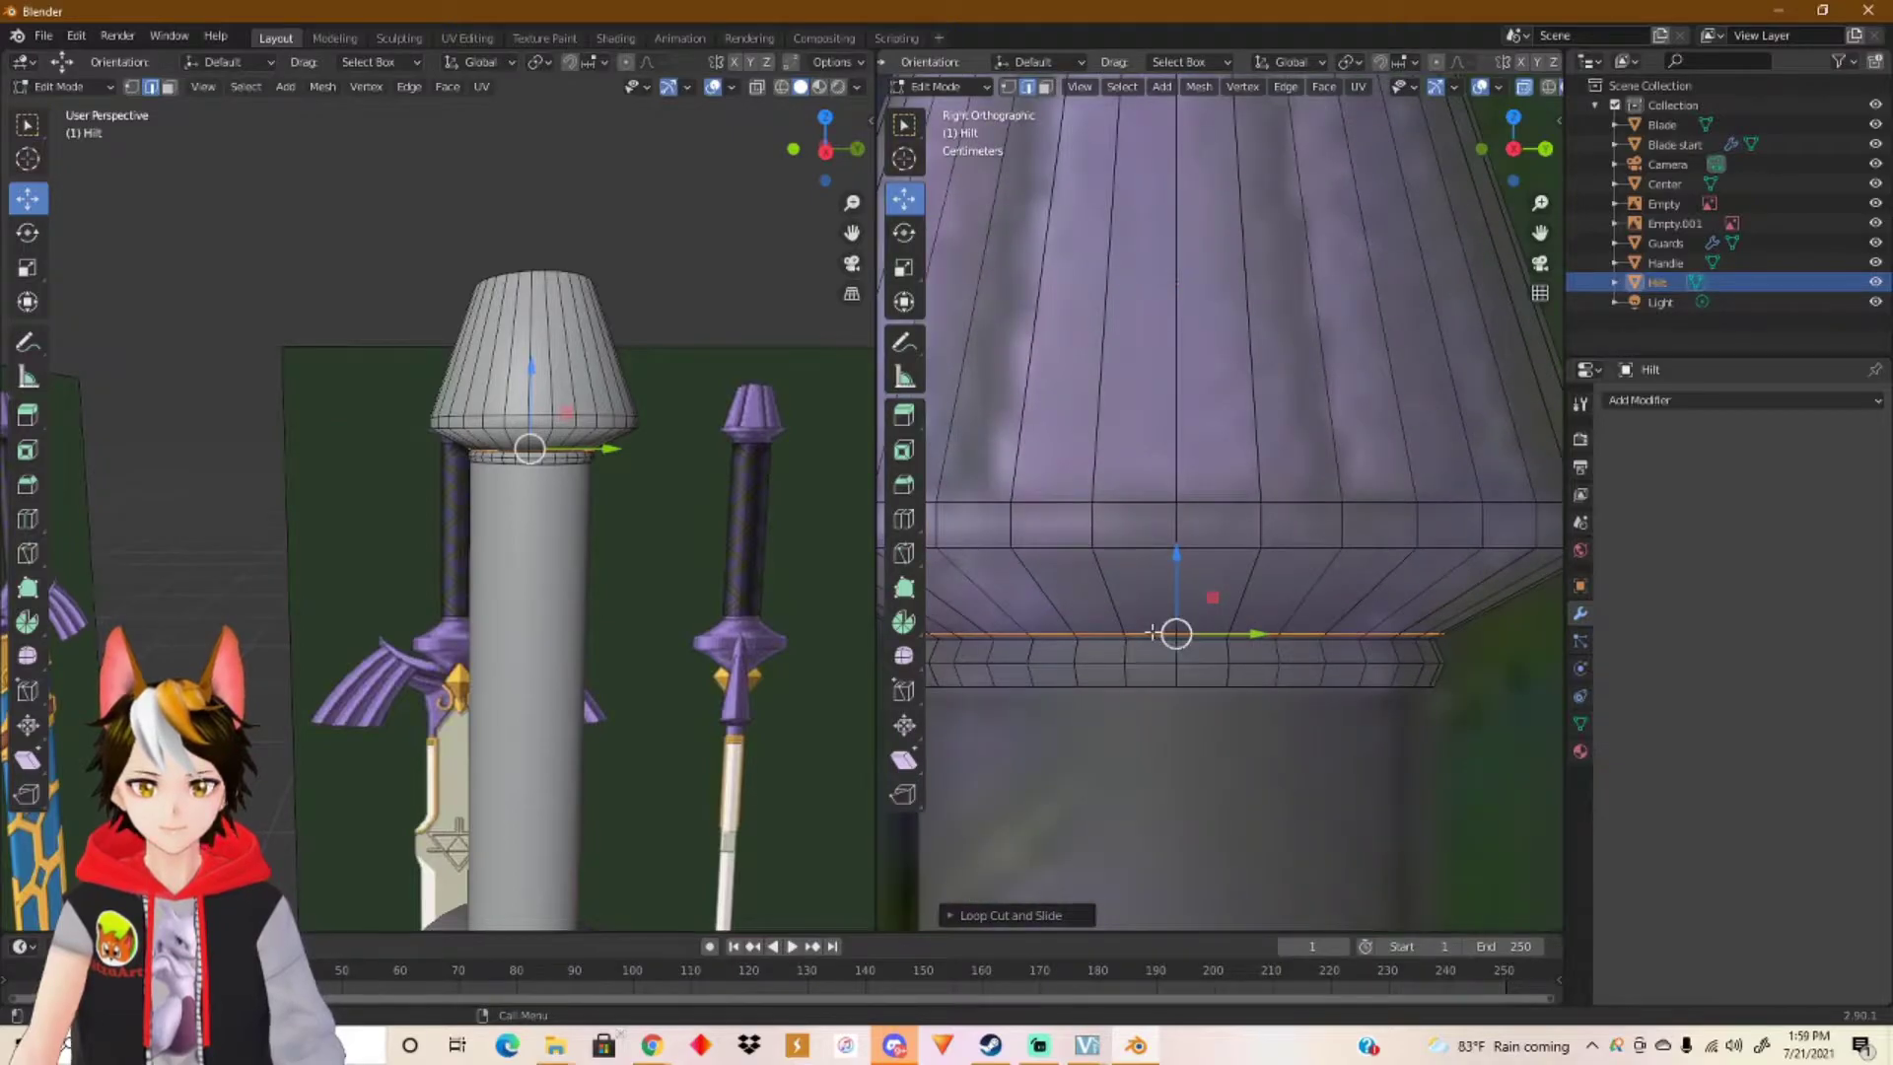
{"action": "scroll", "coordinate": [1134, 621], "scroll_direction": "down", "scroll_amount": 3}
Step: Add a centred loop cut on the Hilt's widest band and scale it outward to about 1.02
{"action": "key", "text": "ctrl+r"}
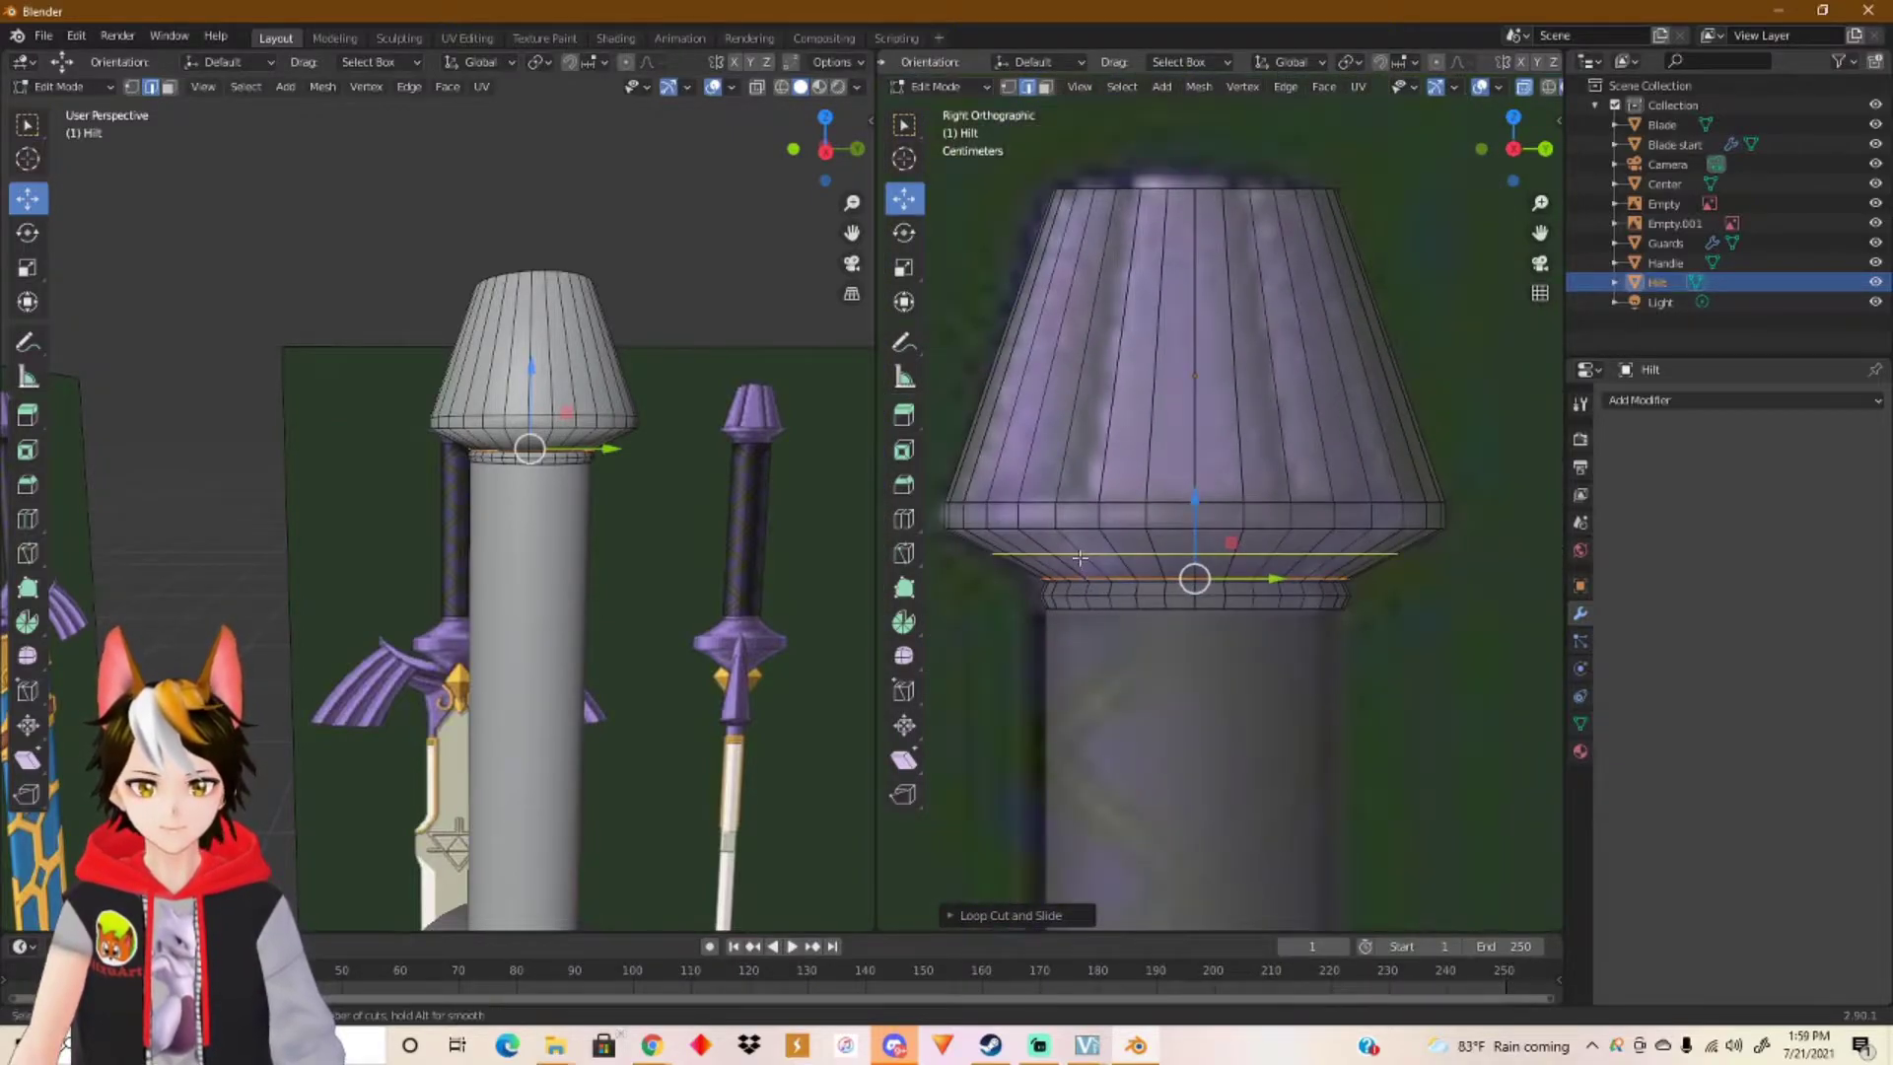
{"action": "left_click", "coordinate": [1051, 512]}
{"action": "right_click", "coordinate": [1051, 513]}
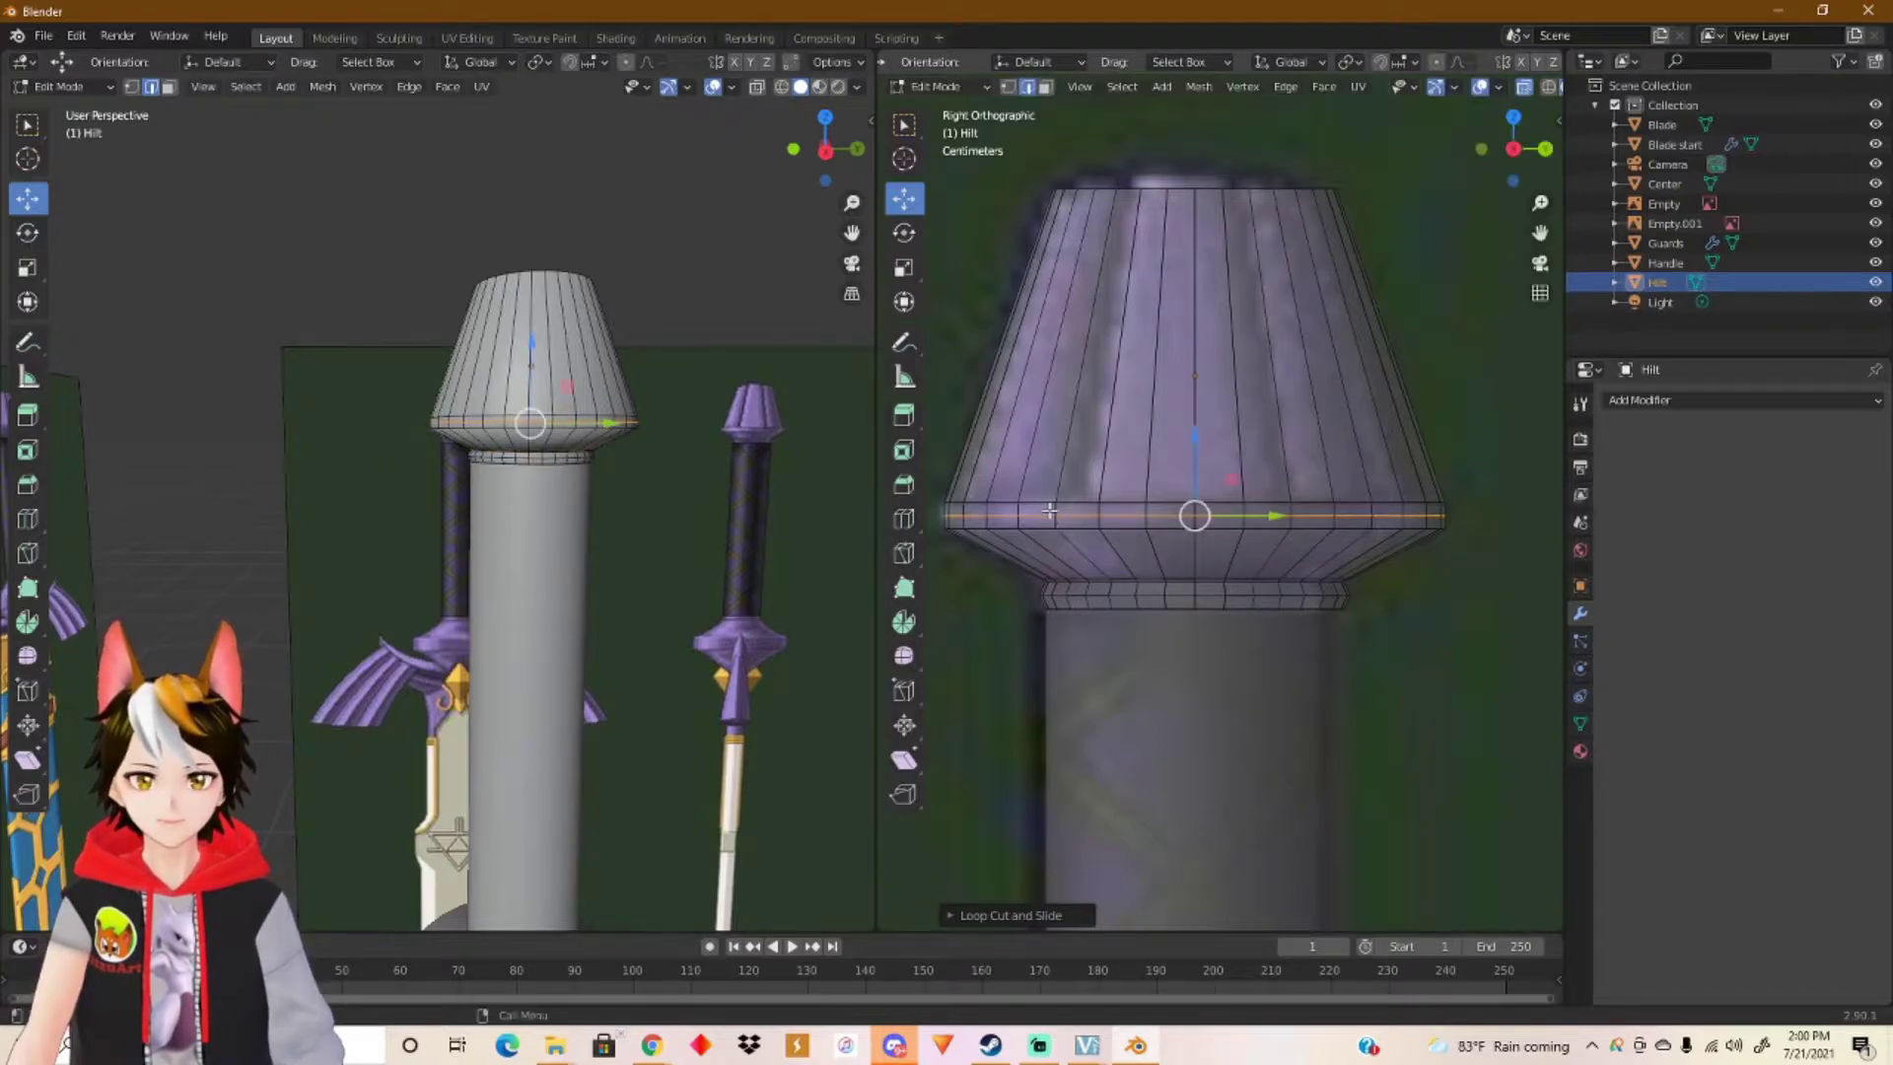
{"action": "left_click", "coordinate": [903, 267]}
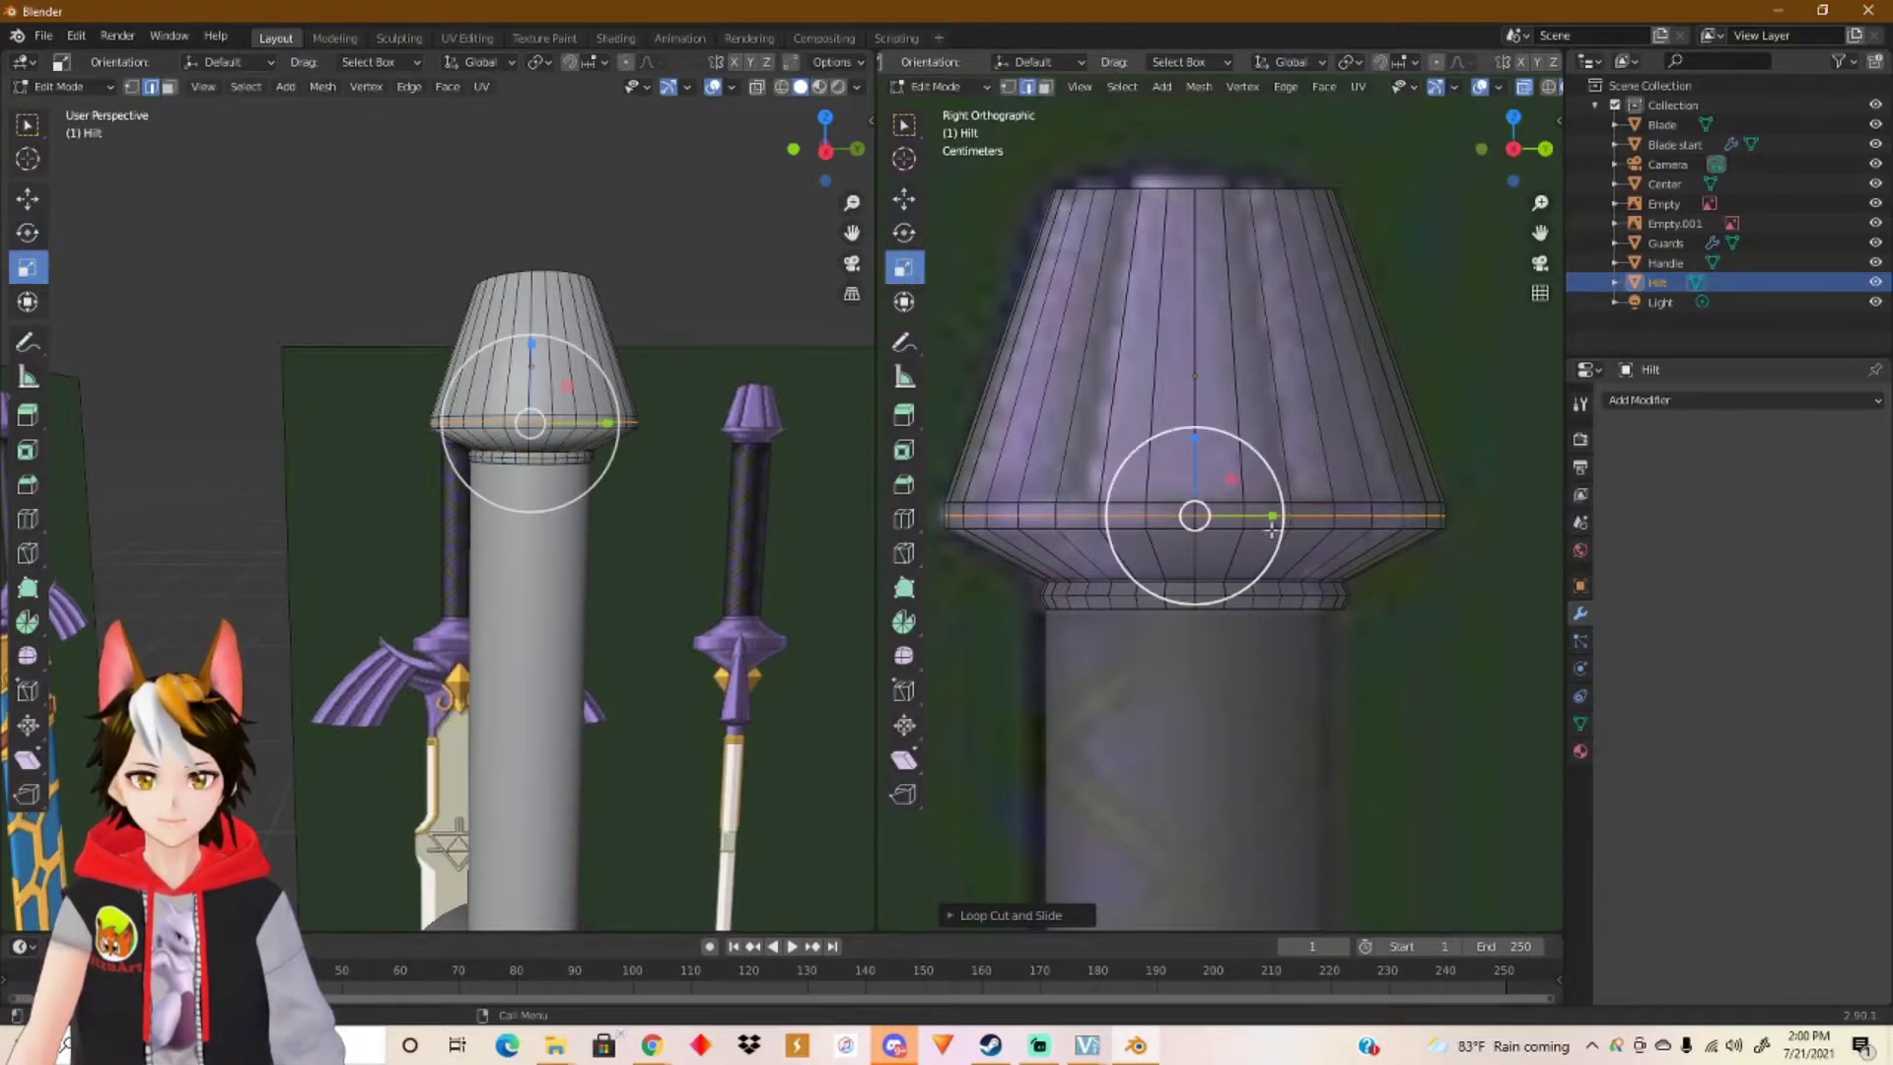
{"action": "key", "text": "s"}
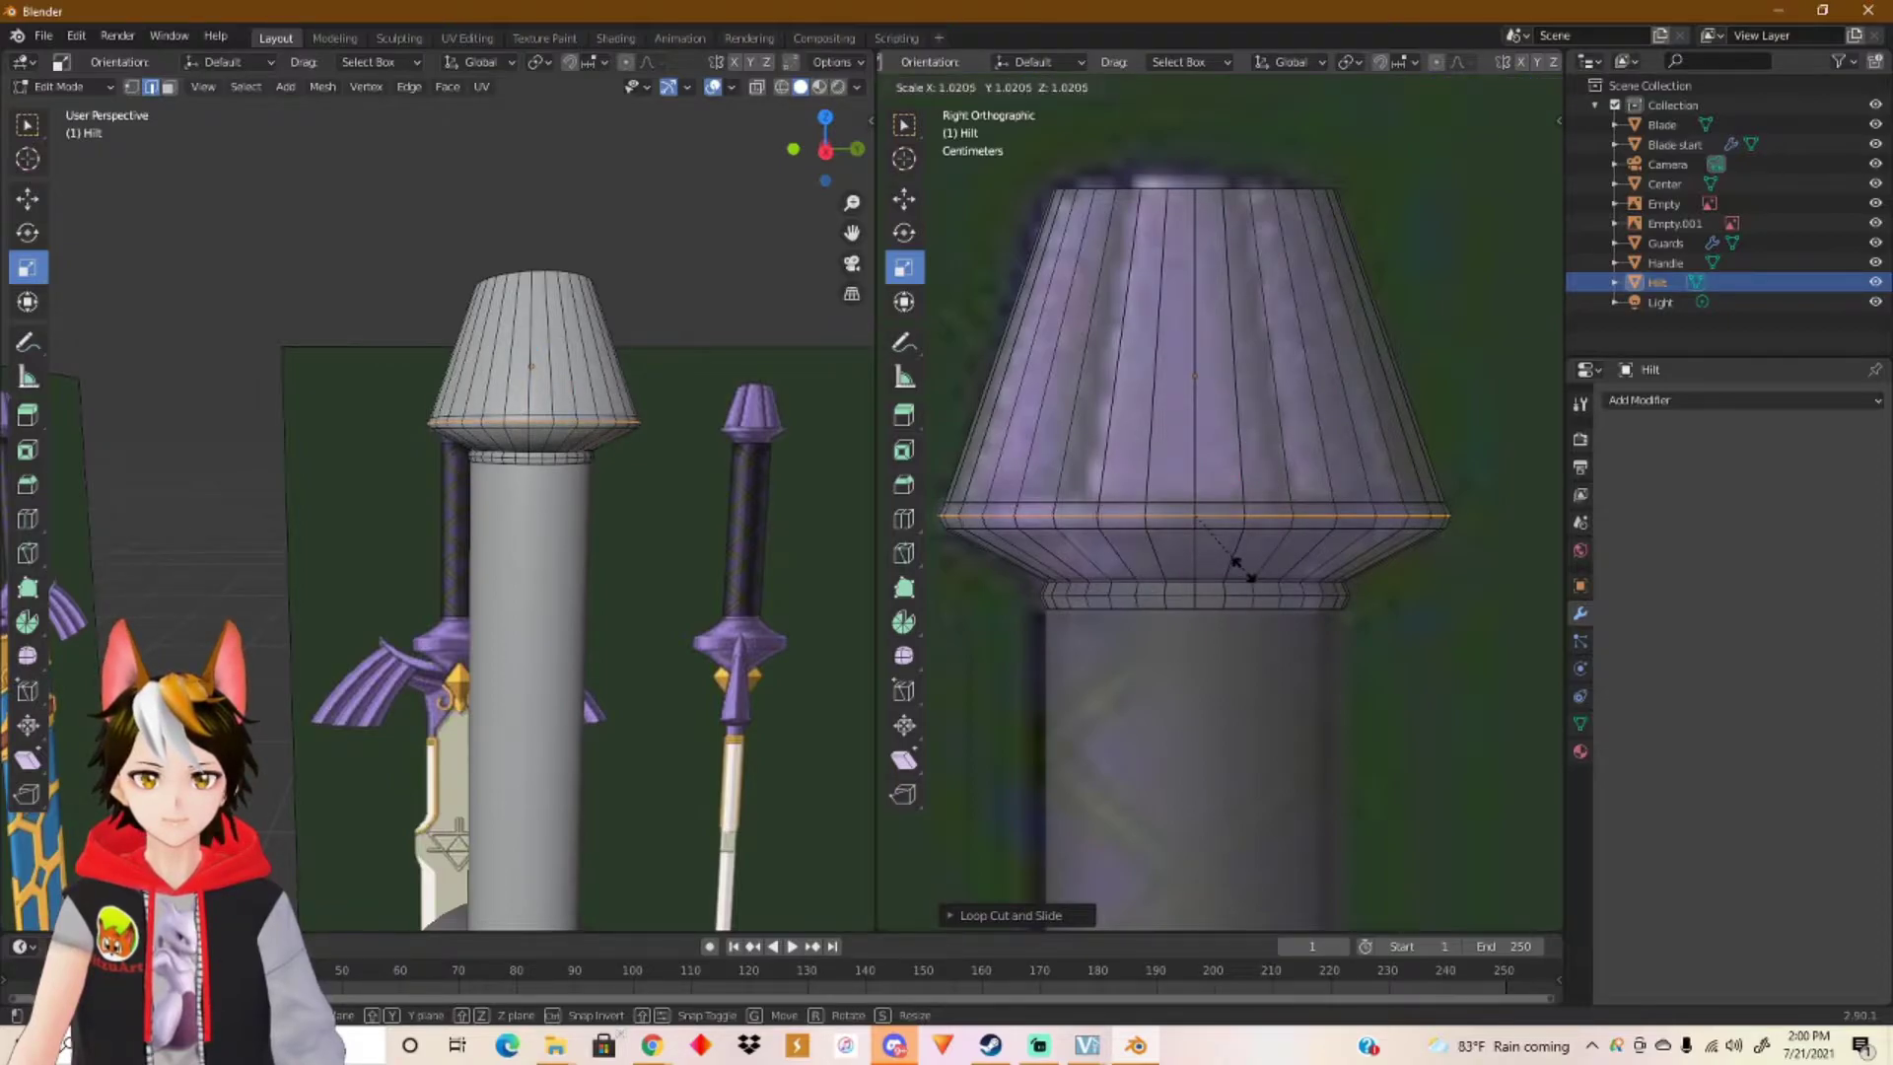
{"action": "left_click", "coordinate": [1237, 564]}
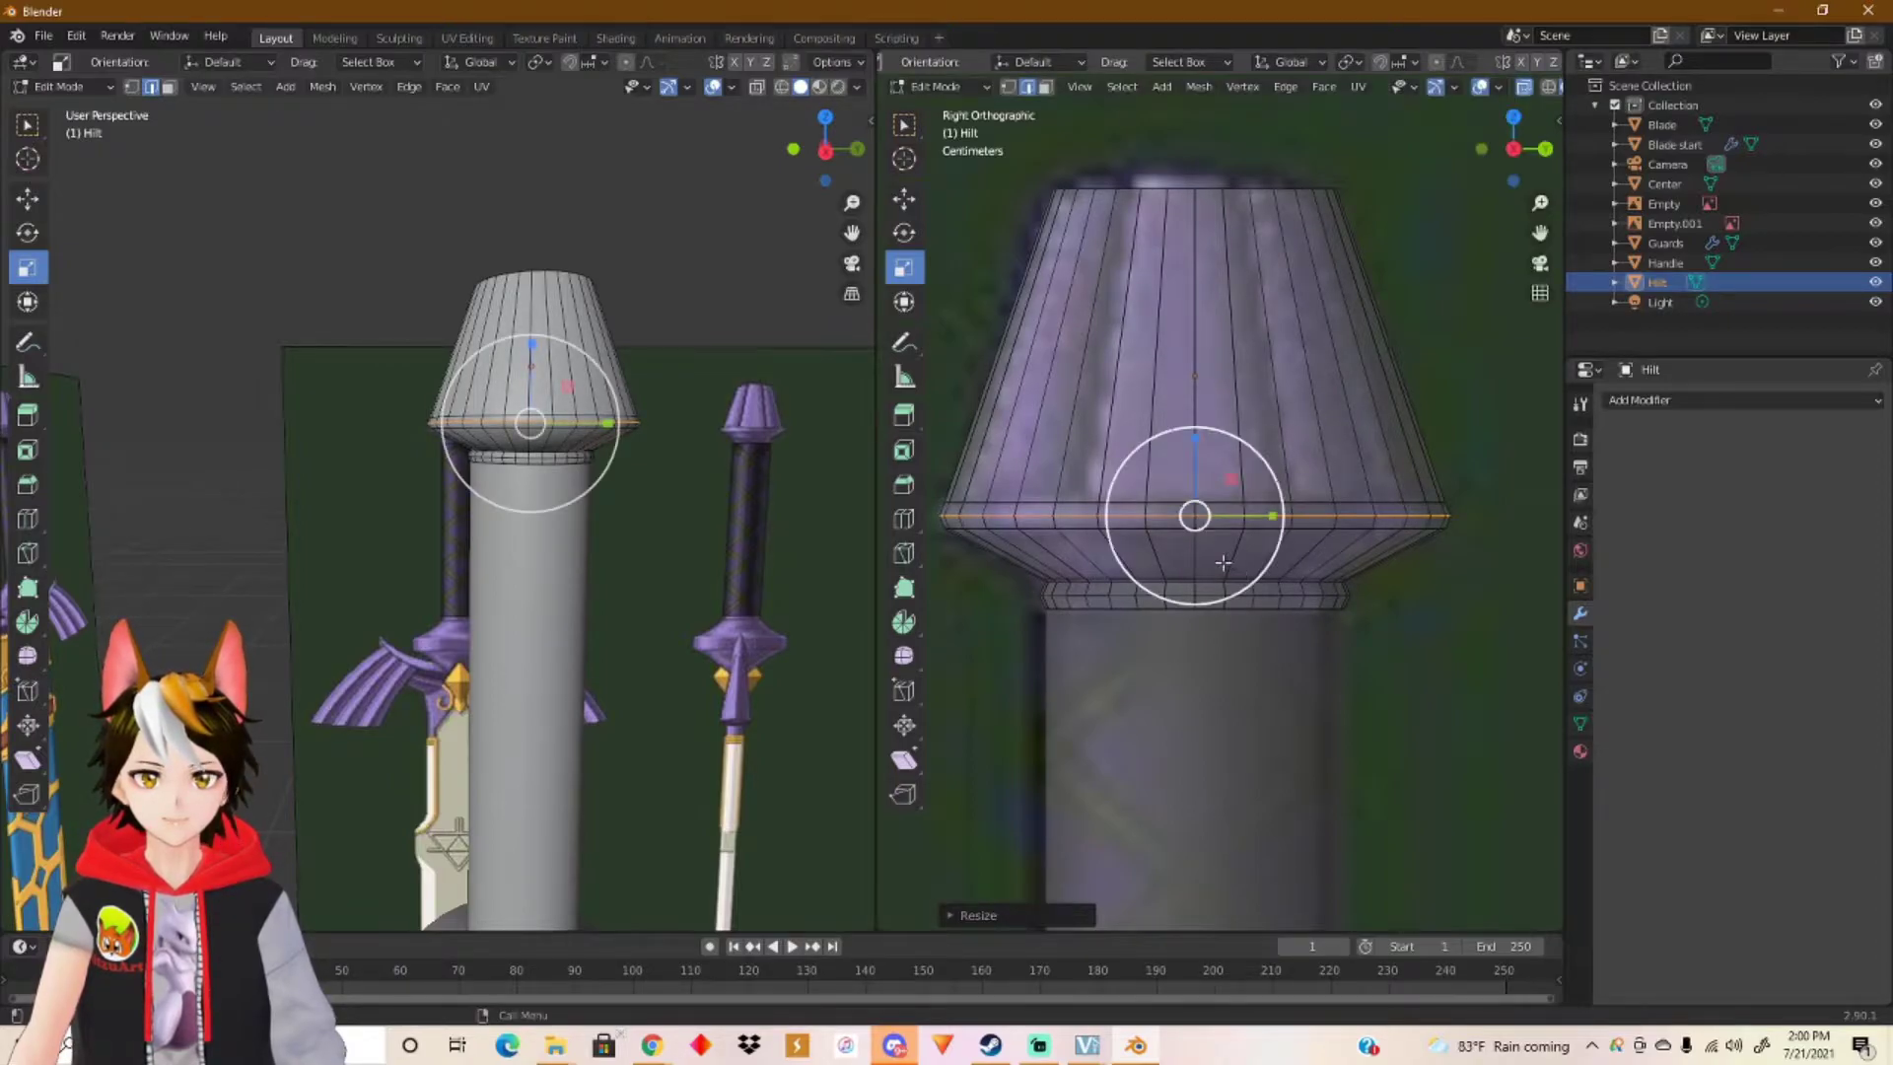
Step: Add a loop cut on the Hilt's lower cone, slid about -0.85 toward the widest band's lower edge
{"action": "left_click", "coordinate": [903, 198]}
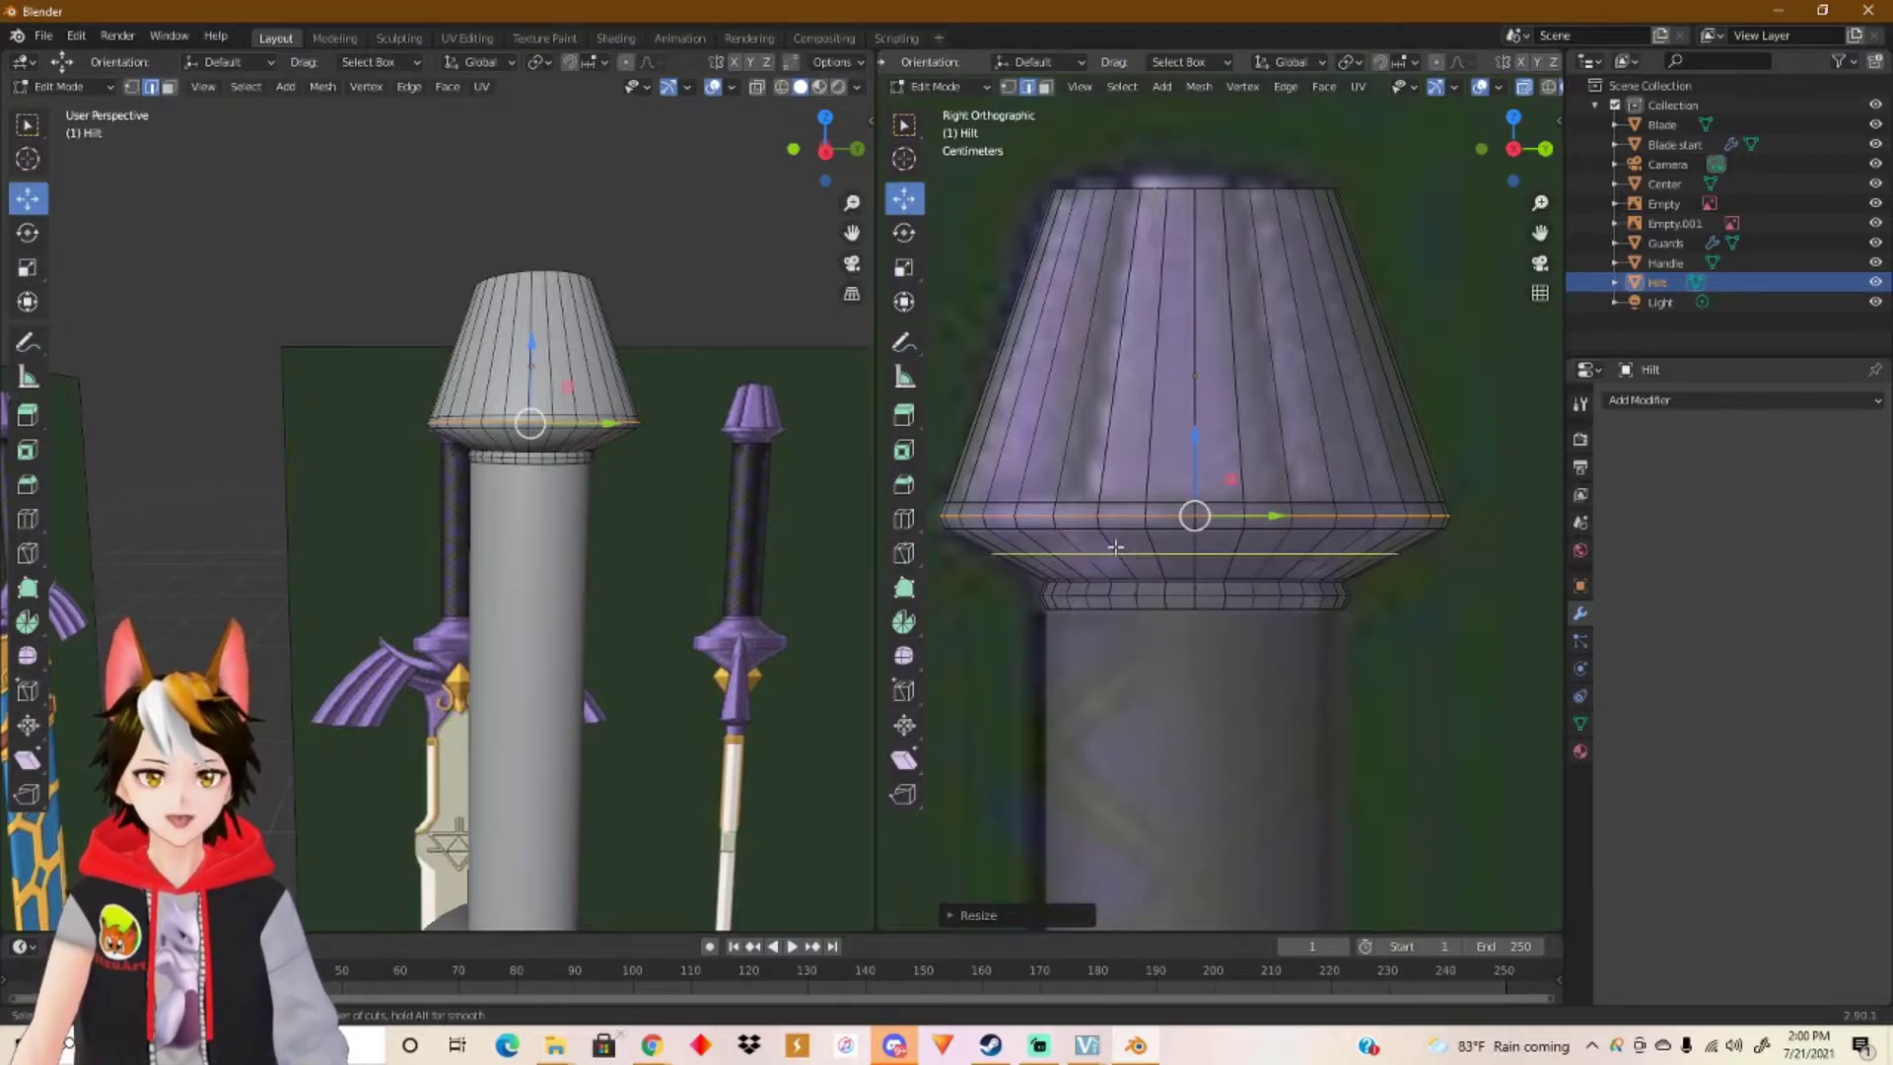
{"action": "key", "text": "g"}
{"action": "key", "text": "g"}
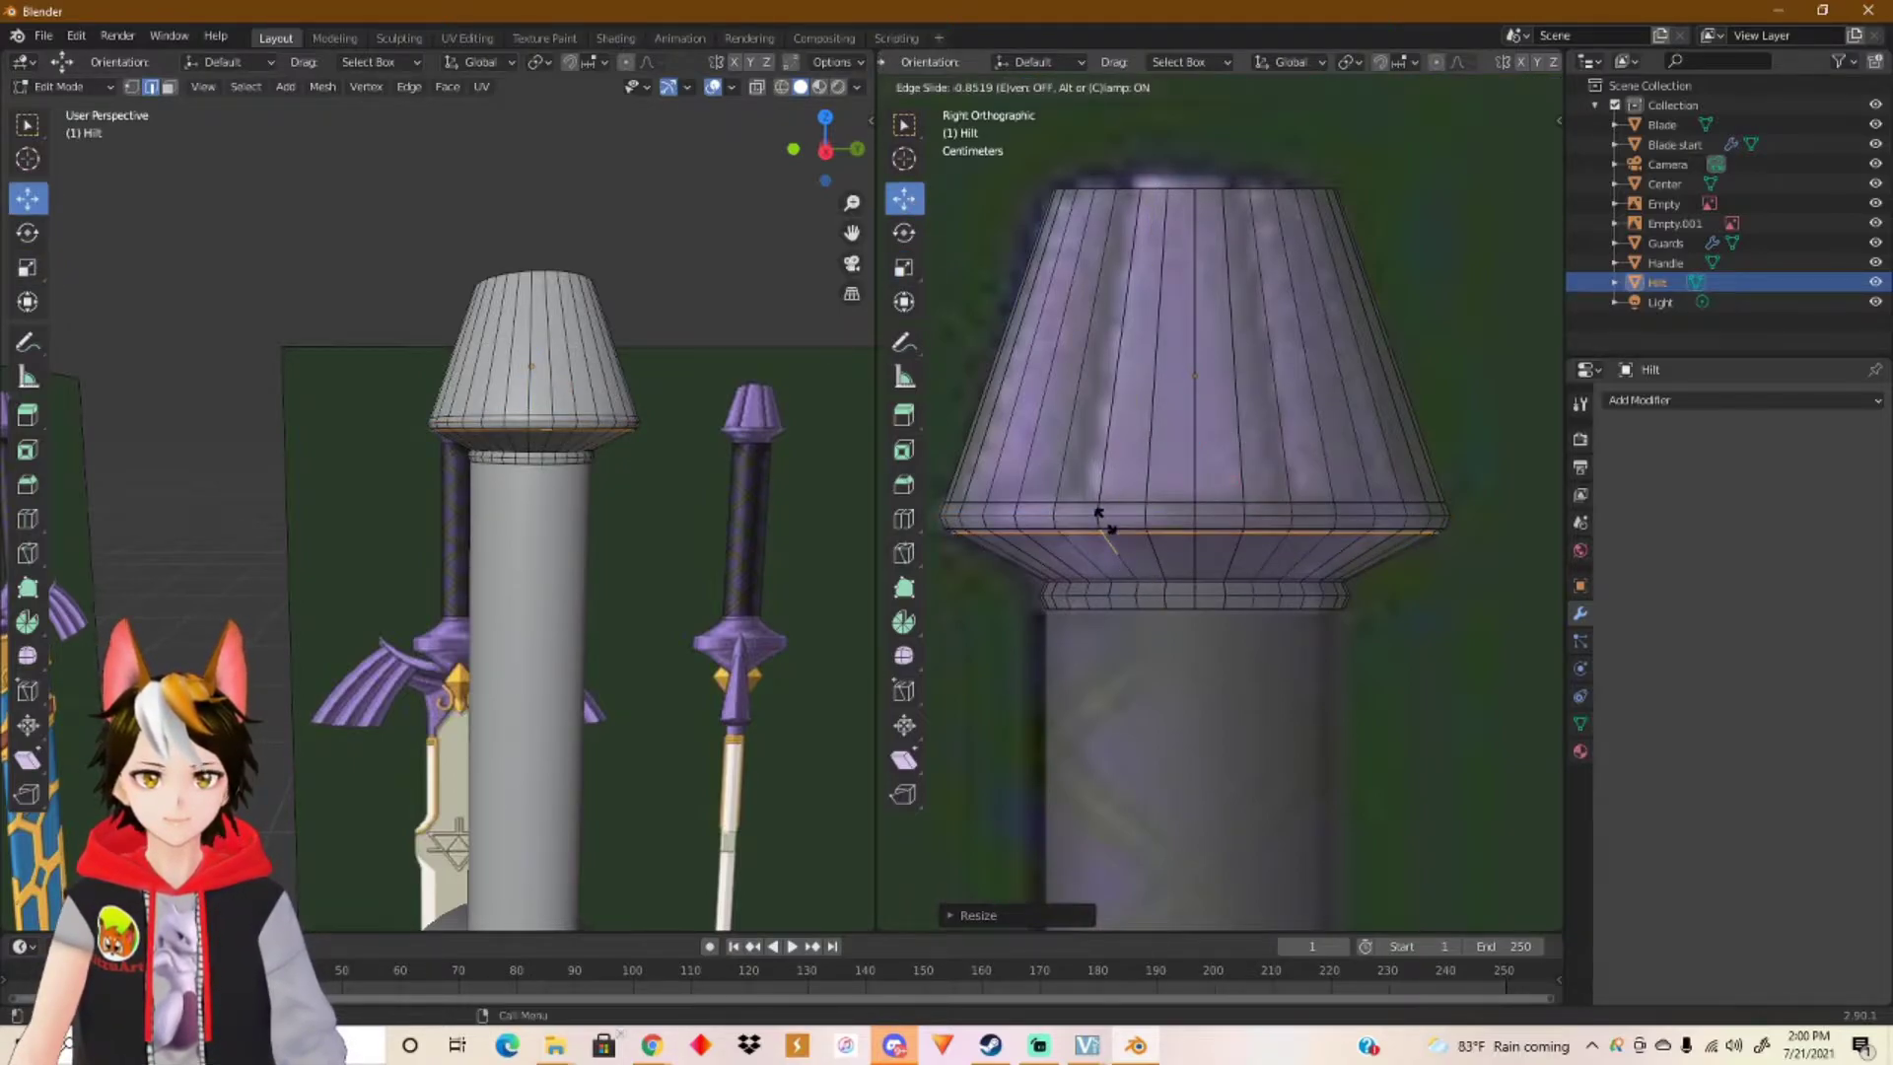
{"action": "left_click", "coordinate": [1106, 525]}
Step: Add a loop cut on the Hilt's tall upper section, slid about 0.96 down toward the widest band's upper edge
{"action": "key", "text": "ctrl+r"}
{"action": "left_click", "coordinate": [1103, 485]}
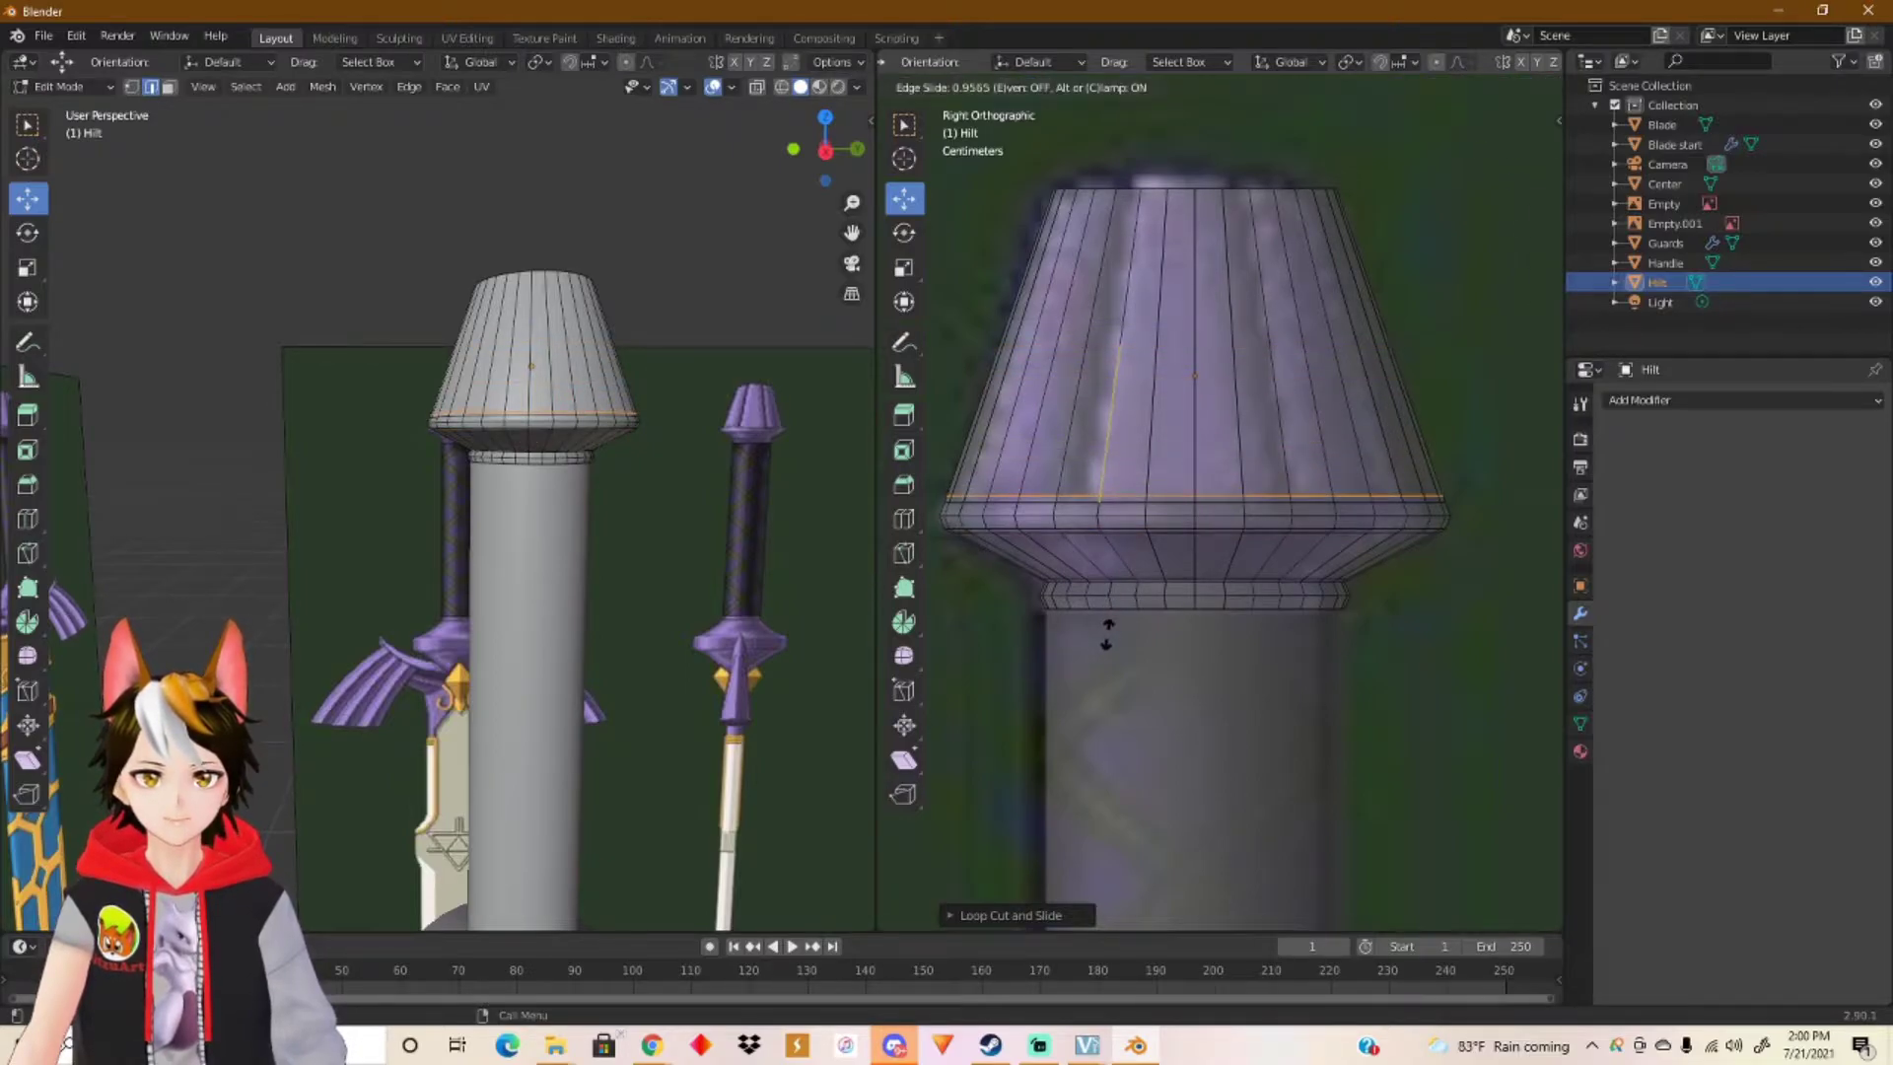
{"action": "left_click", "coordinate": [1106, 634]}
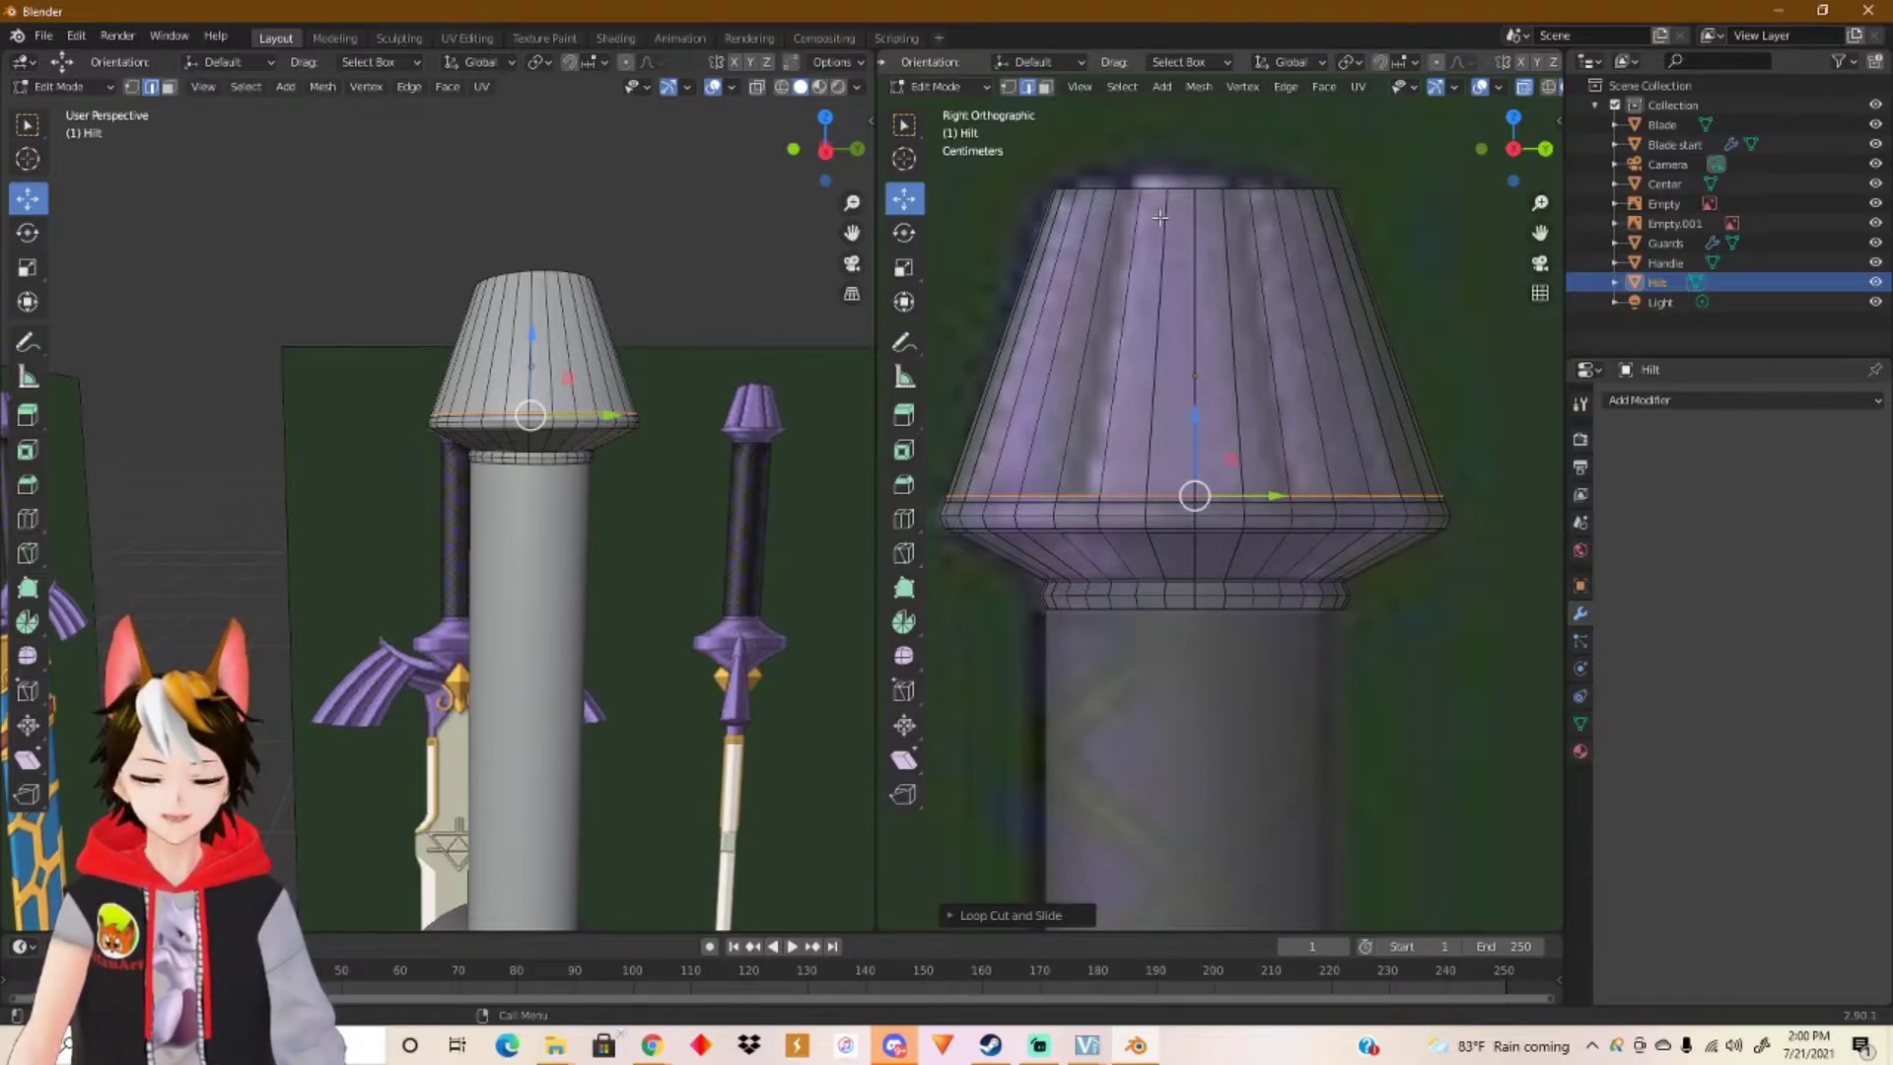
Step: Examine the smooth shading around the Hilt's widest band and compare the pommel's outline with the reference image
{"action": "scroll", "coordinate": [1202, 256], "scroll_direction": "down", "scroll_amount": 2}
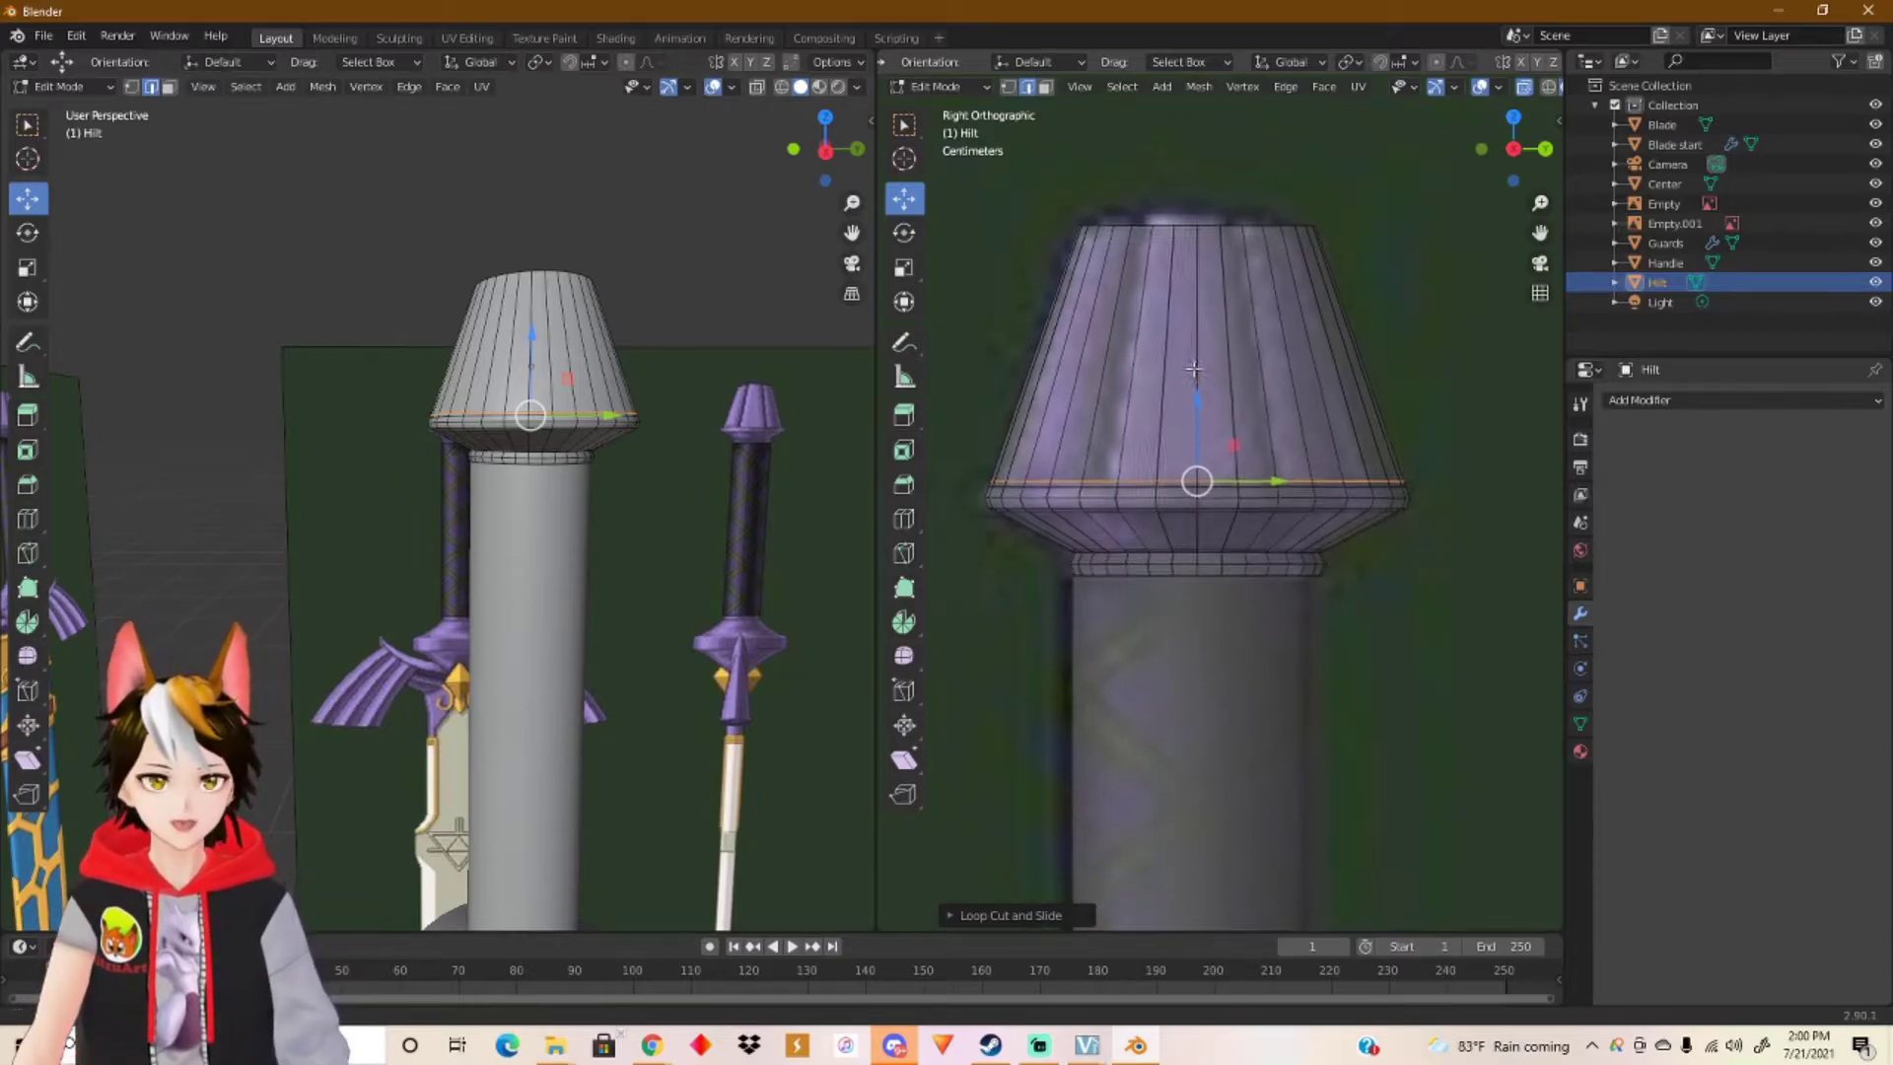
{"action": "middle_click_drag", "start_coordinate": [777, 481], "coordinate": [691, 410]}
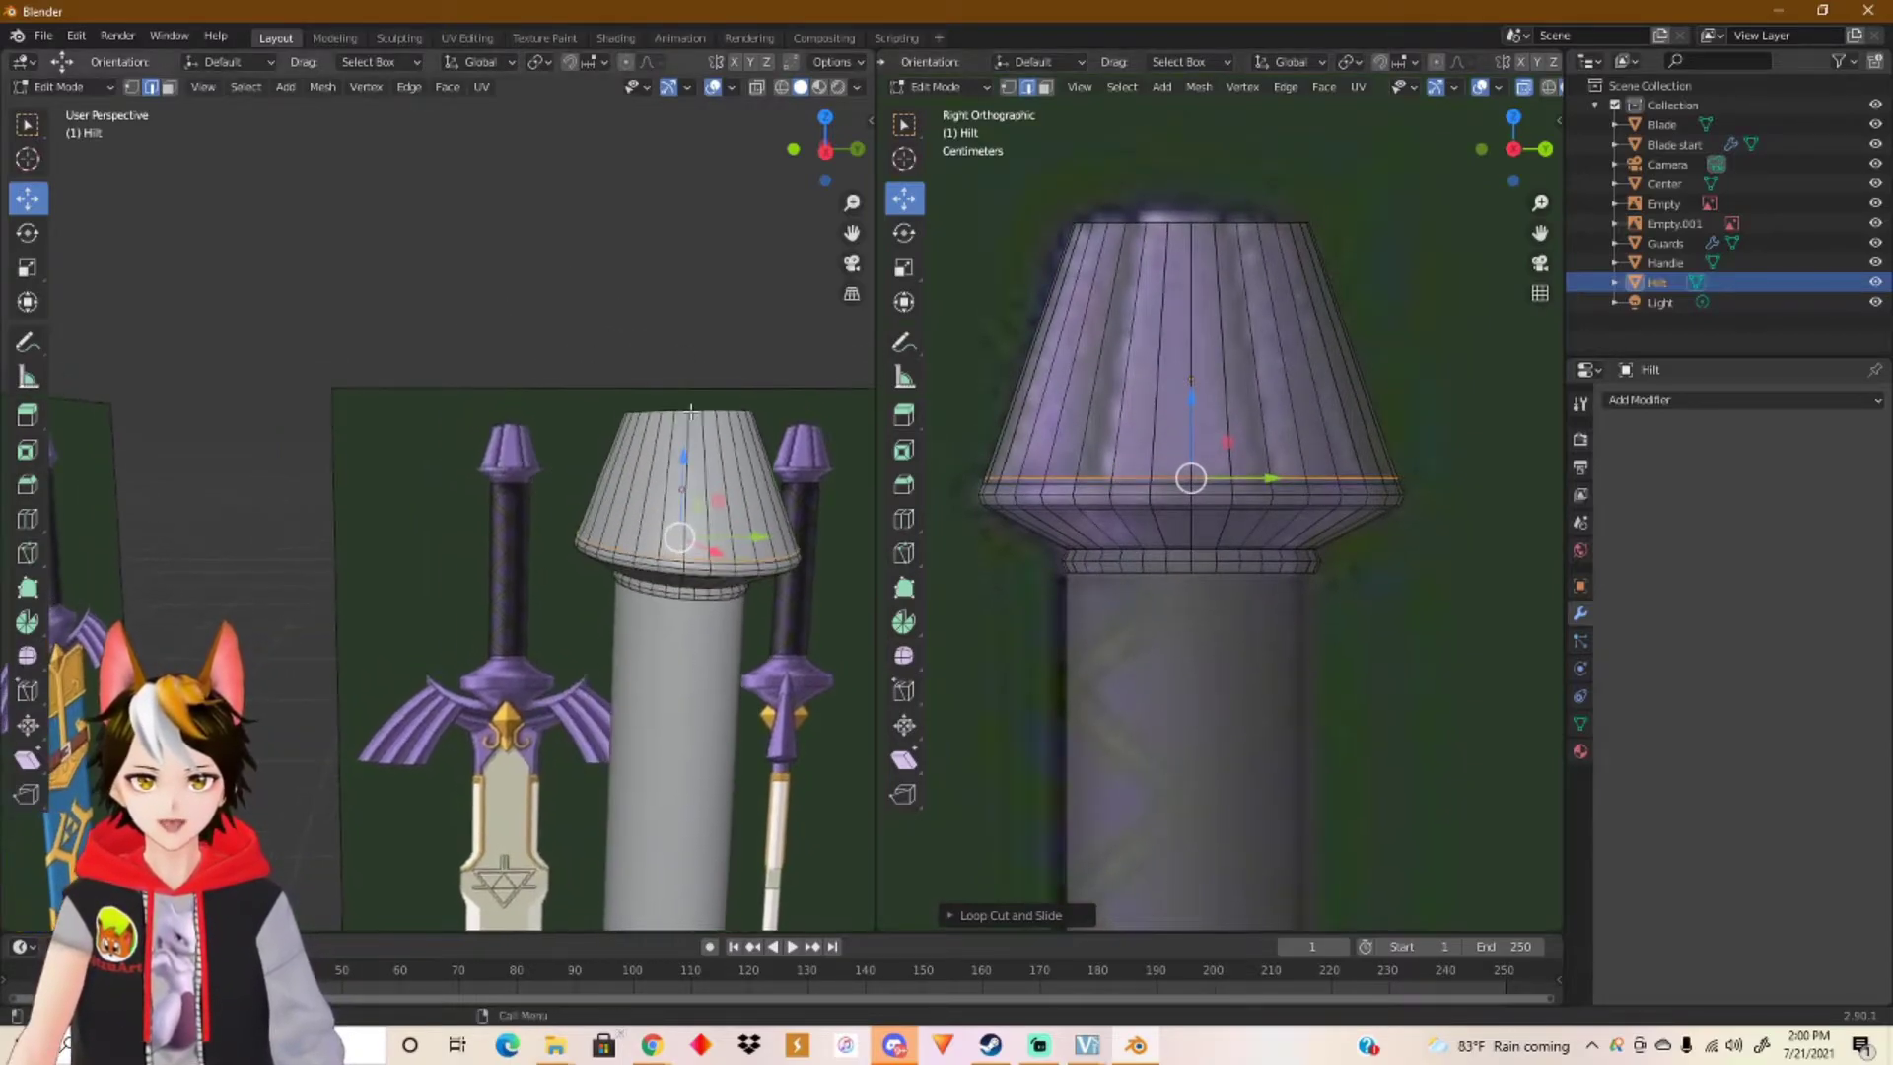
{"action": "key", "text": "Tab"}
{"action": "scroll", "coordinate": [666, 536], "scroll_direction": "up", "scroll_amount": 3}
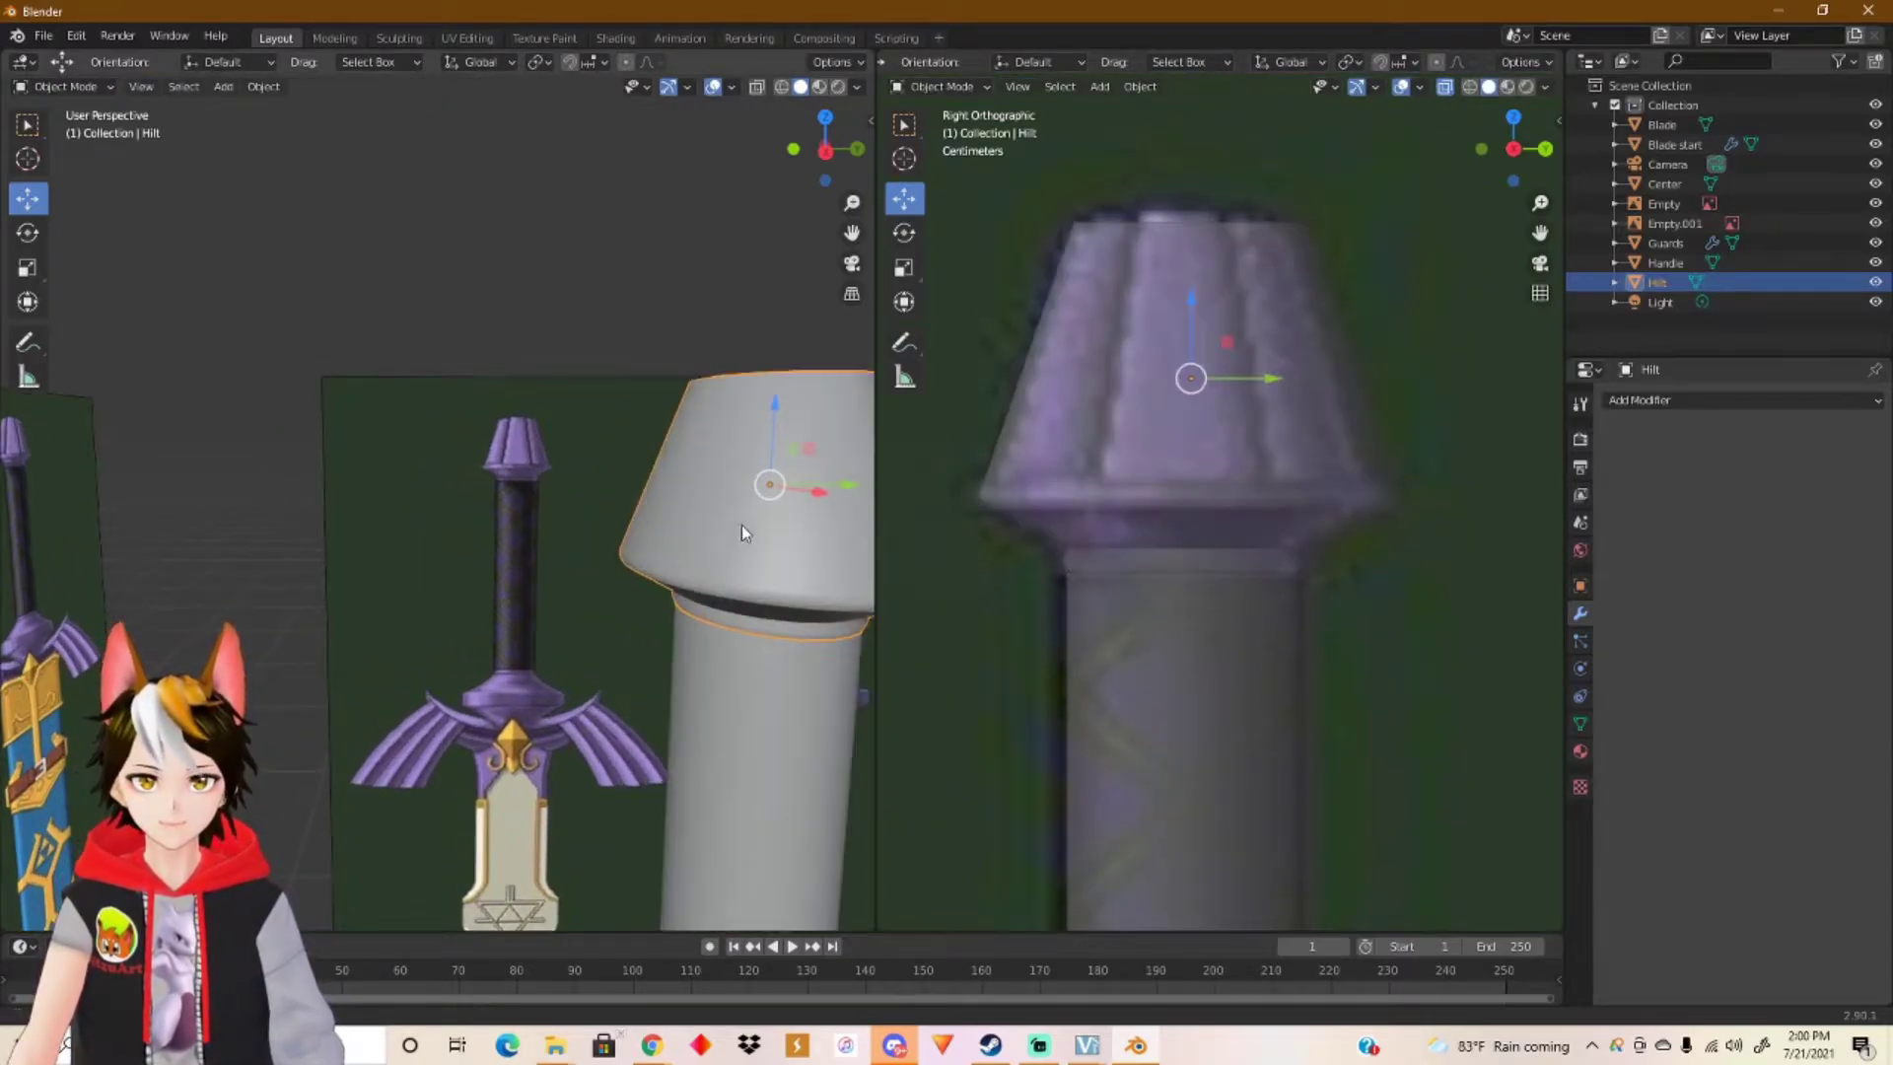
{"action": "middle_click_drag", "start_coordinate": [741, 524], "coordinate": [570, 510], "text": "shift"}
{"action": "middle_click_drag", "start_coordinate": [683, 532], "coordinate": [611, 589]}
{"action": "scroll", "coordinate": [612, 590], "scroll_direction": "up", "scroll_amount": 2}
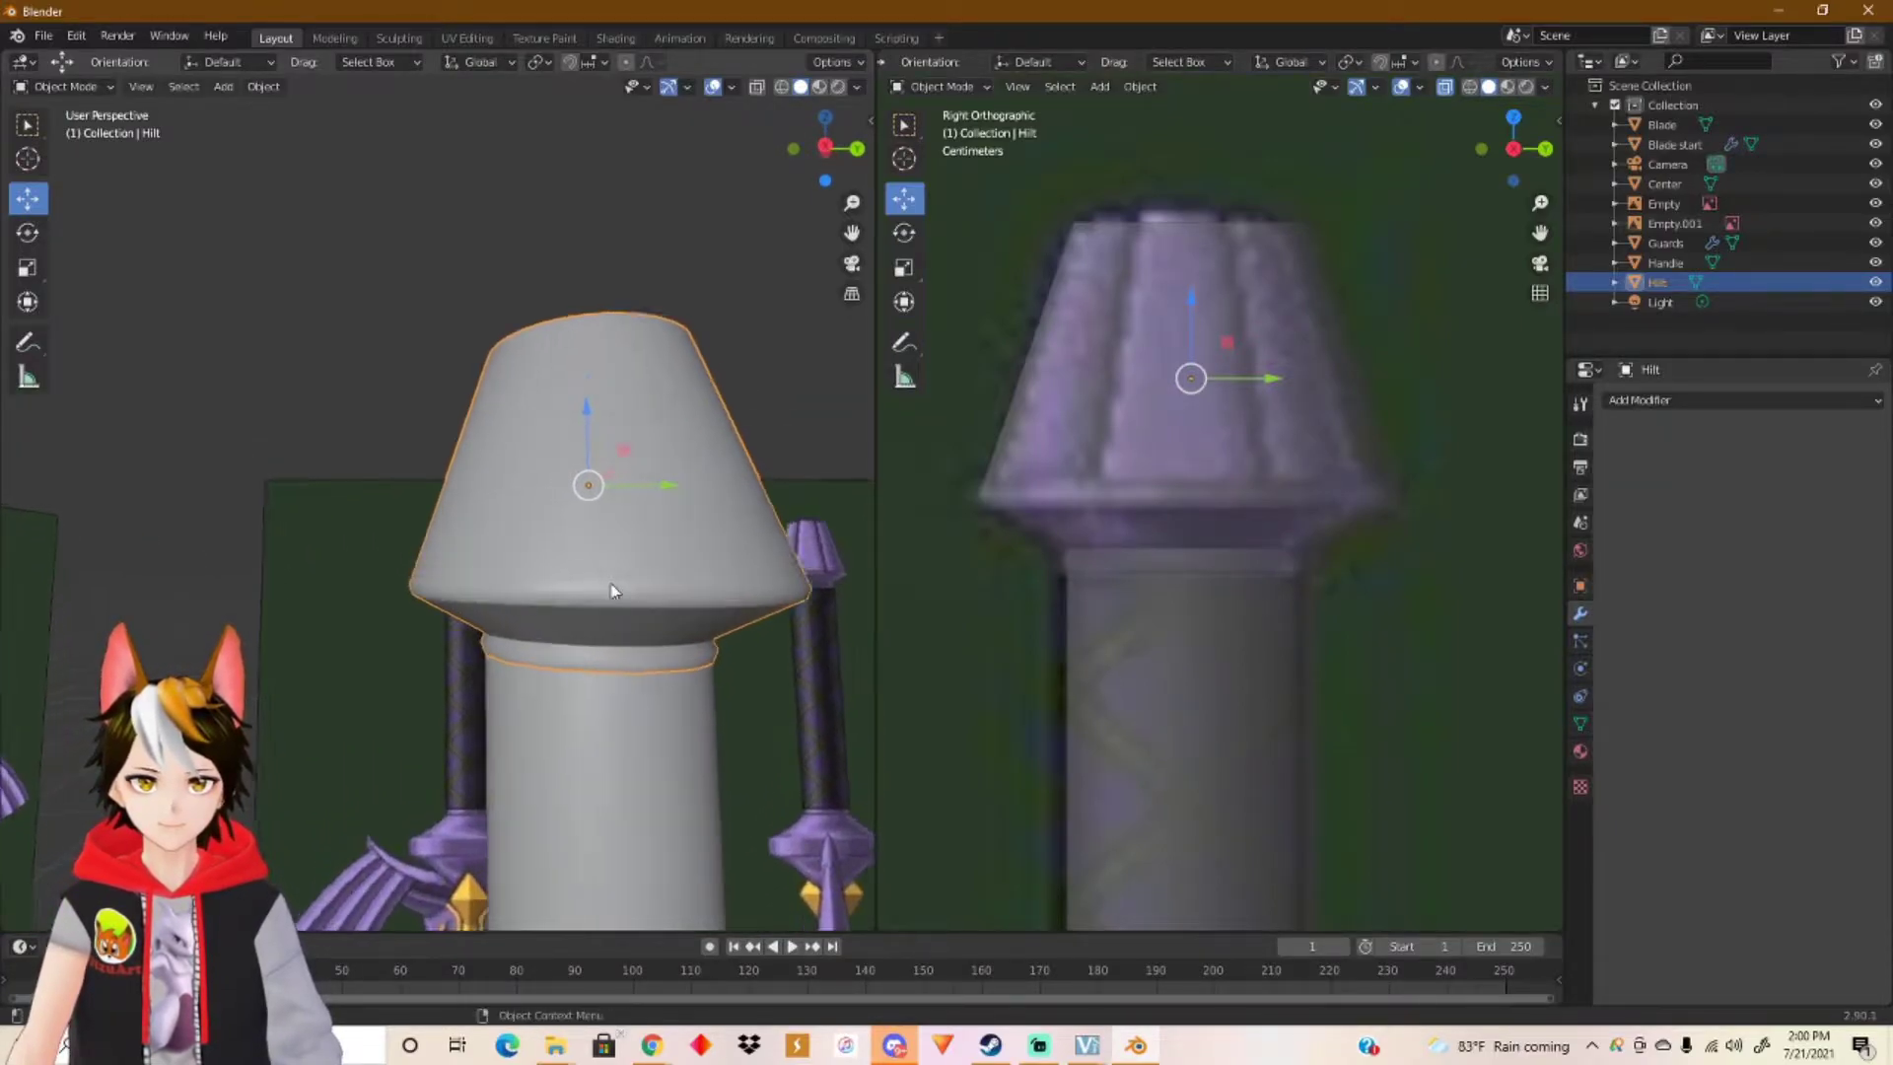
{"action": "scroll", "coordinate": [616, 589], "scroll_direction": "up", "scroll_amount": 1}
{"action": "scroll", "coordinate": [634, 577], "scroll_direction": "up", "scroll_amount": 1}
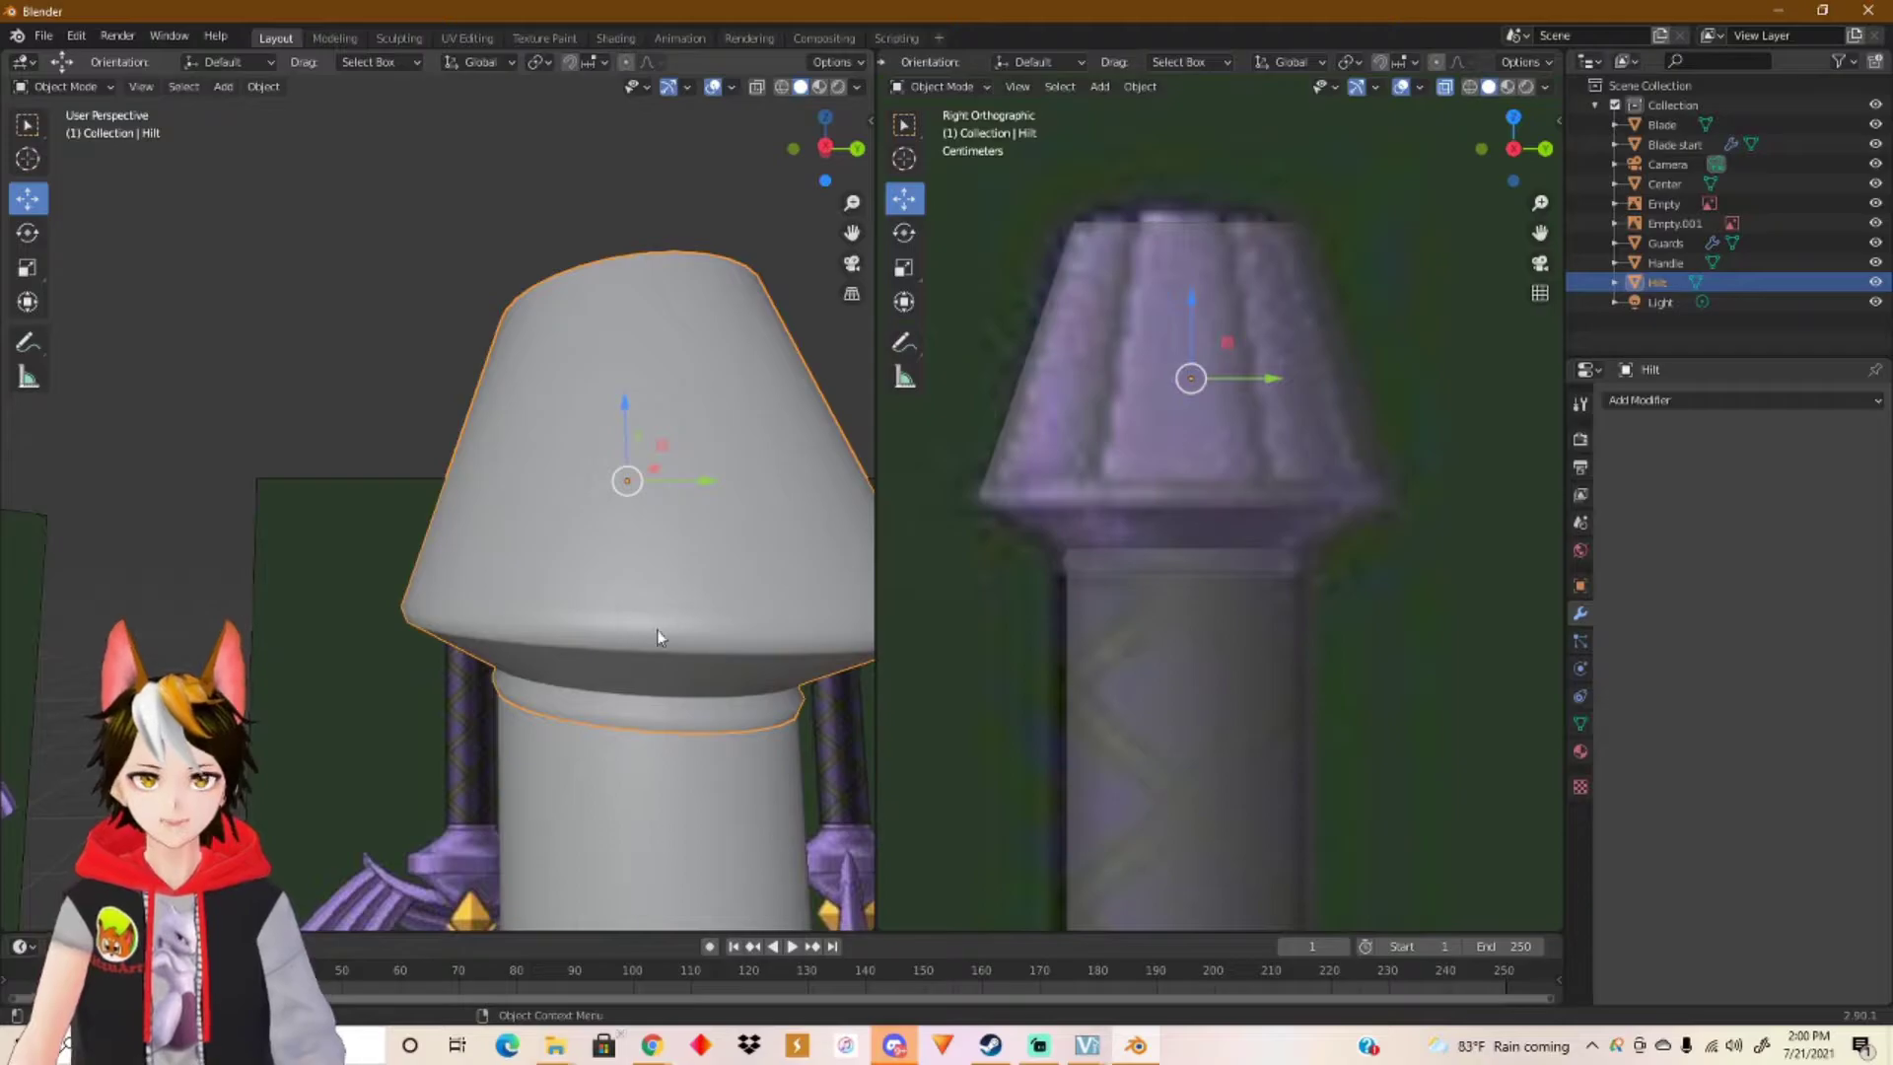
{"action": "middle_click_drag", "start_coordinate": [658, 632], "coordinate": [569, 599], "text": "shift"}
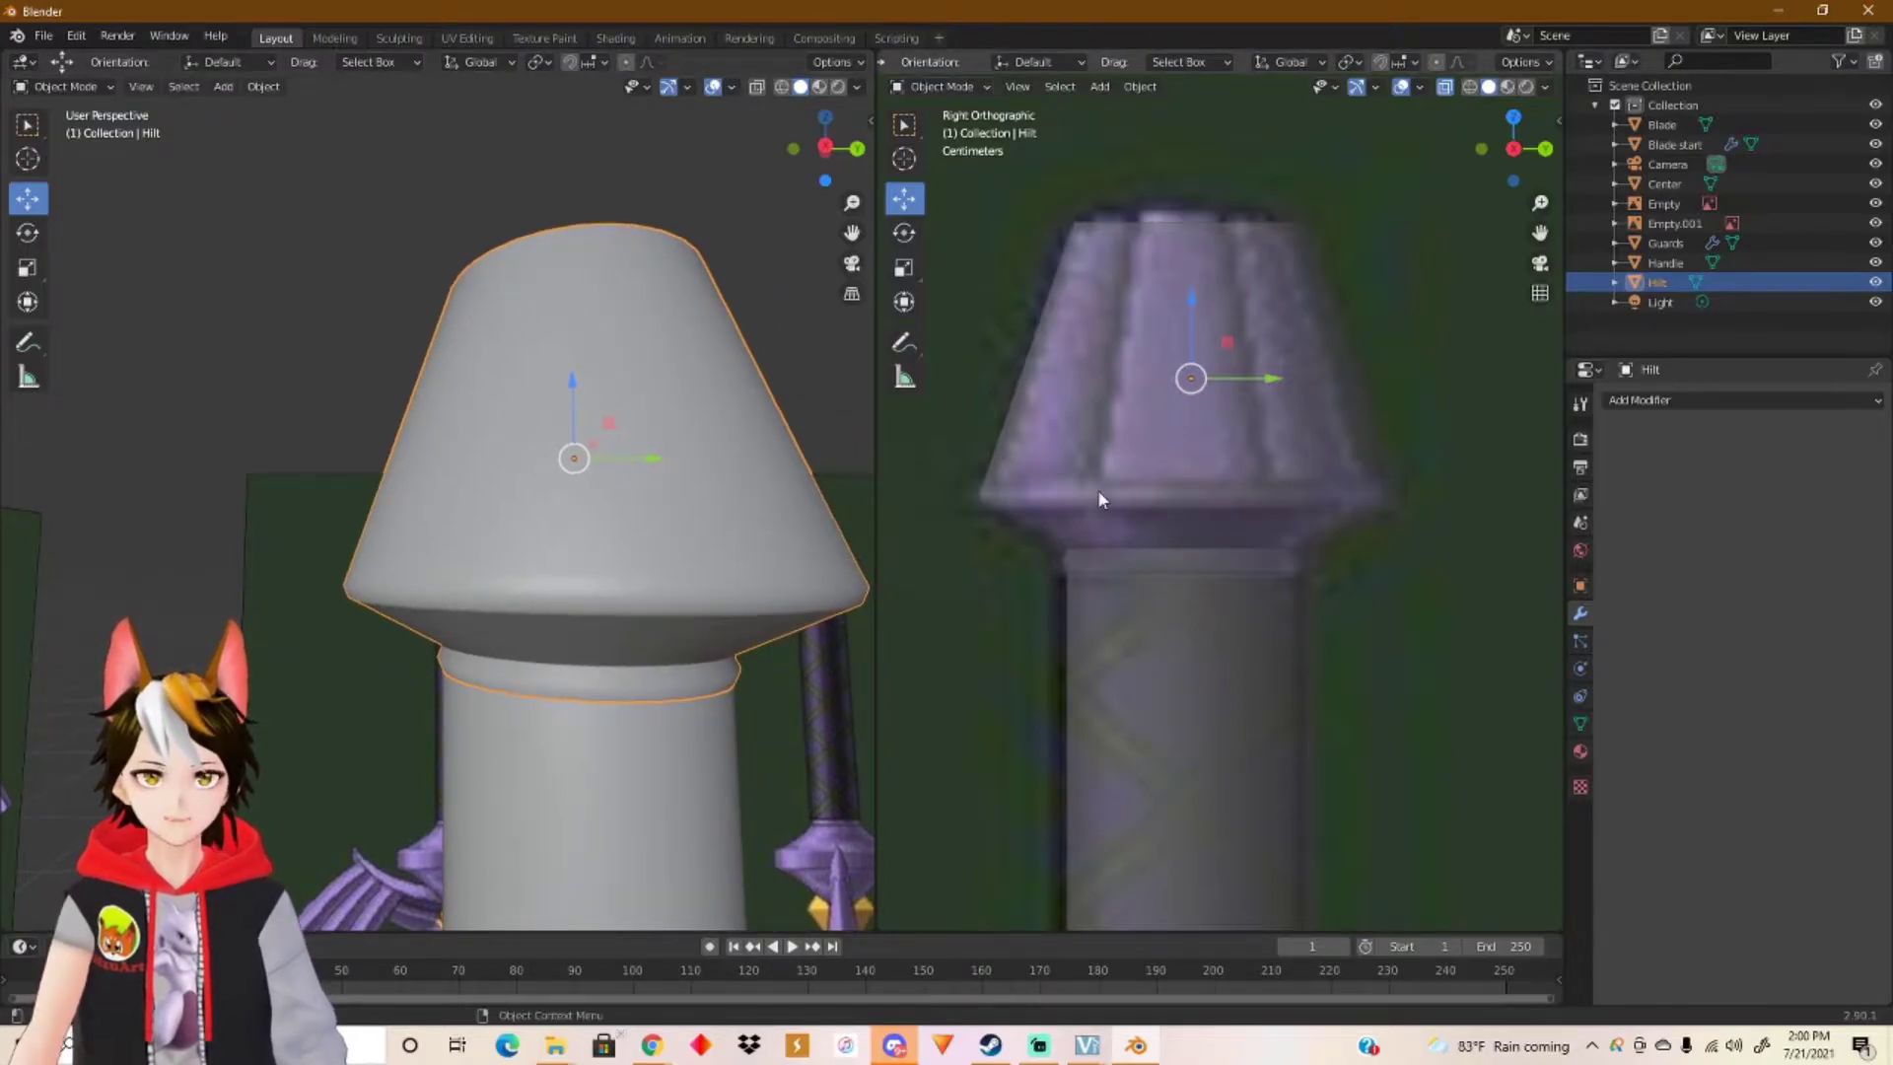
{"action": "key", "text": "Tab"}
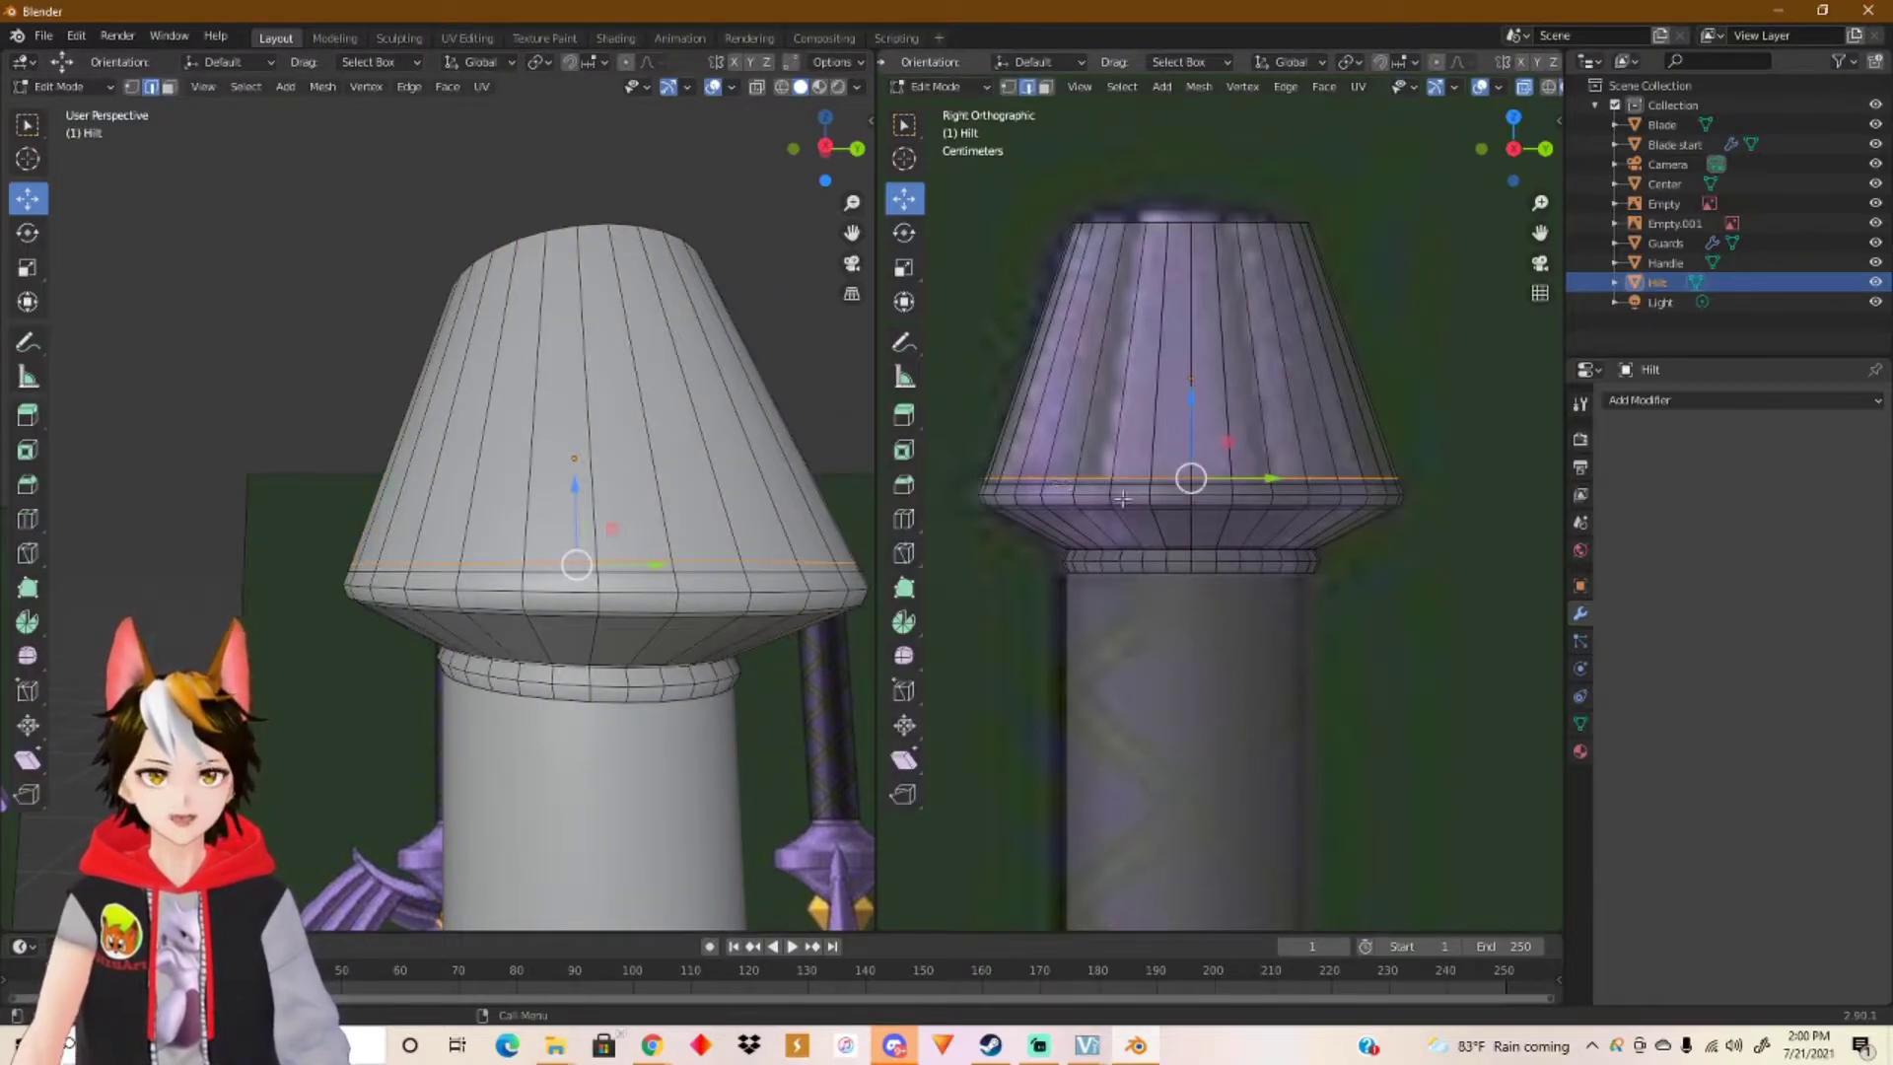
{"action": "scroll", "coordinate": [1098, 524], "scroll_direction": "up", "scroll_amount": 1}
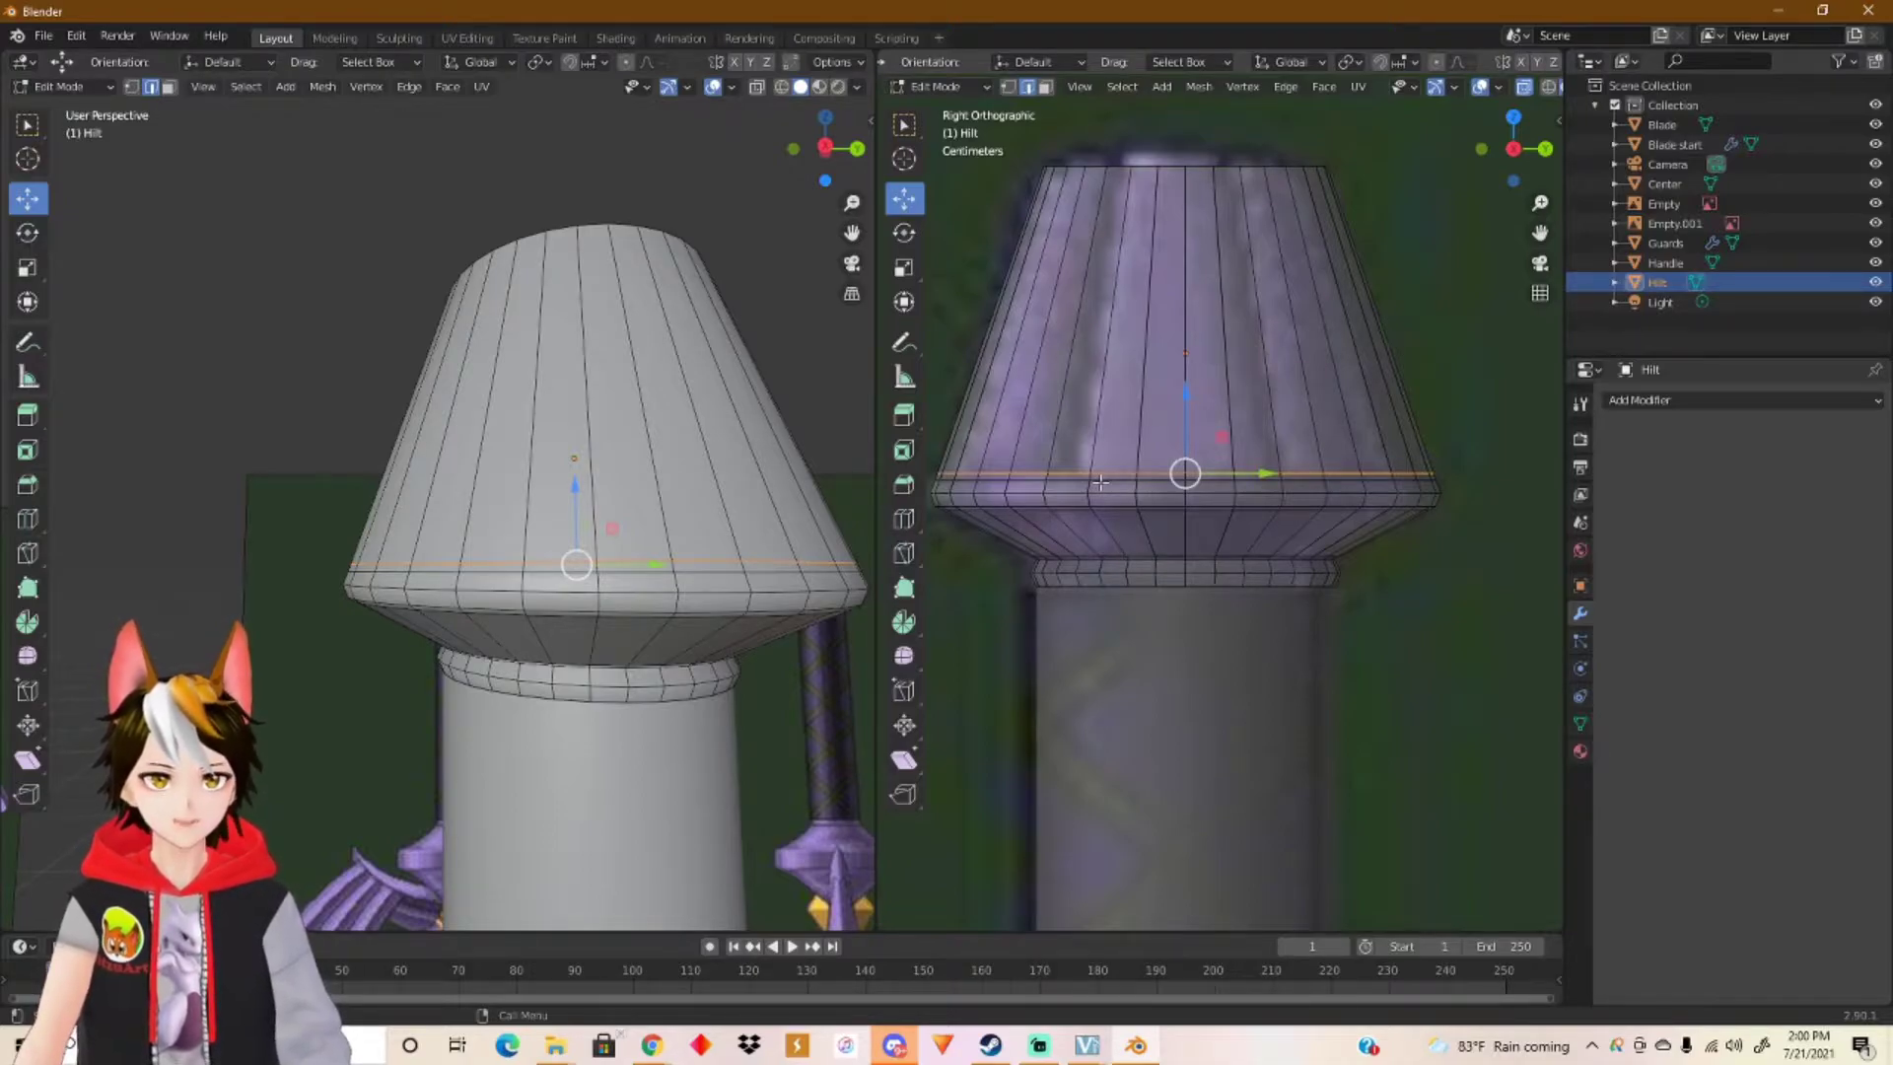
{"action": "key", "text": "Tab"}
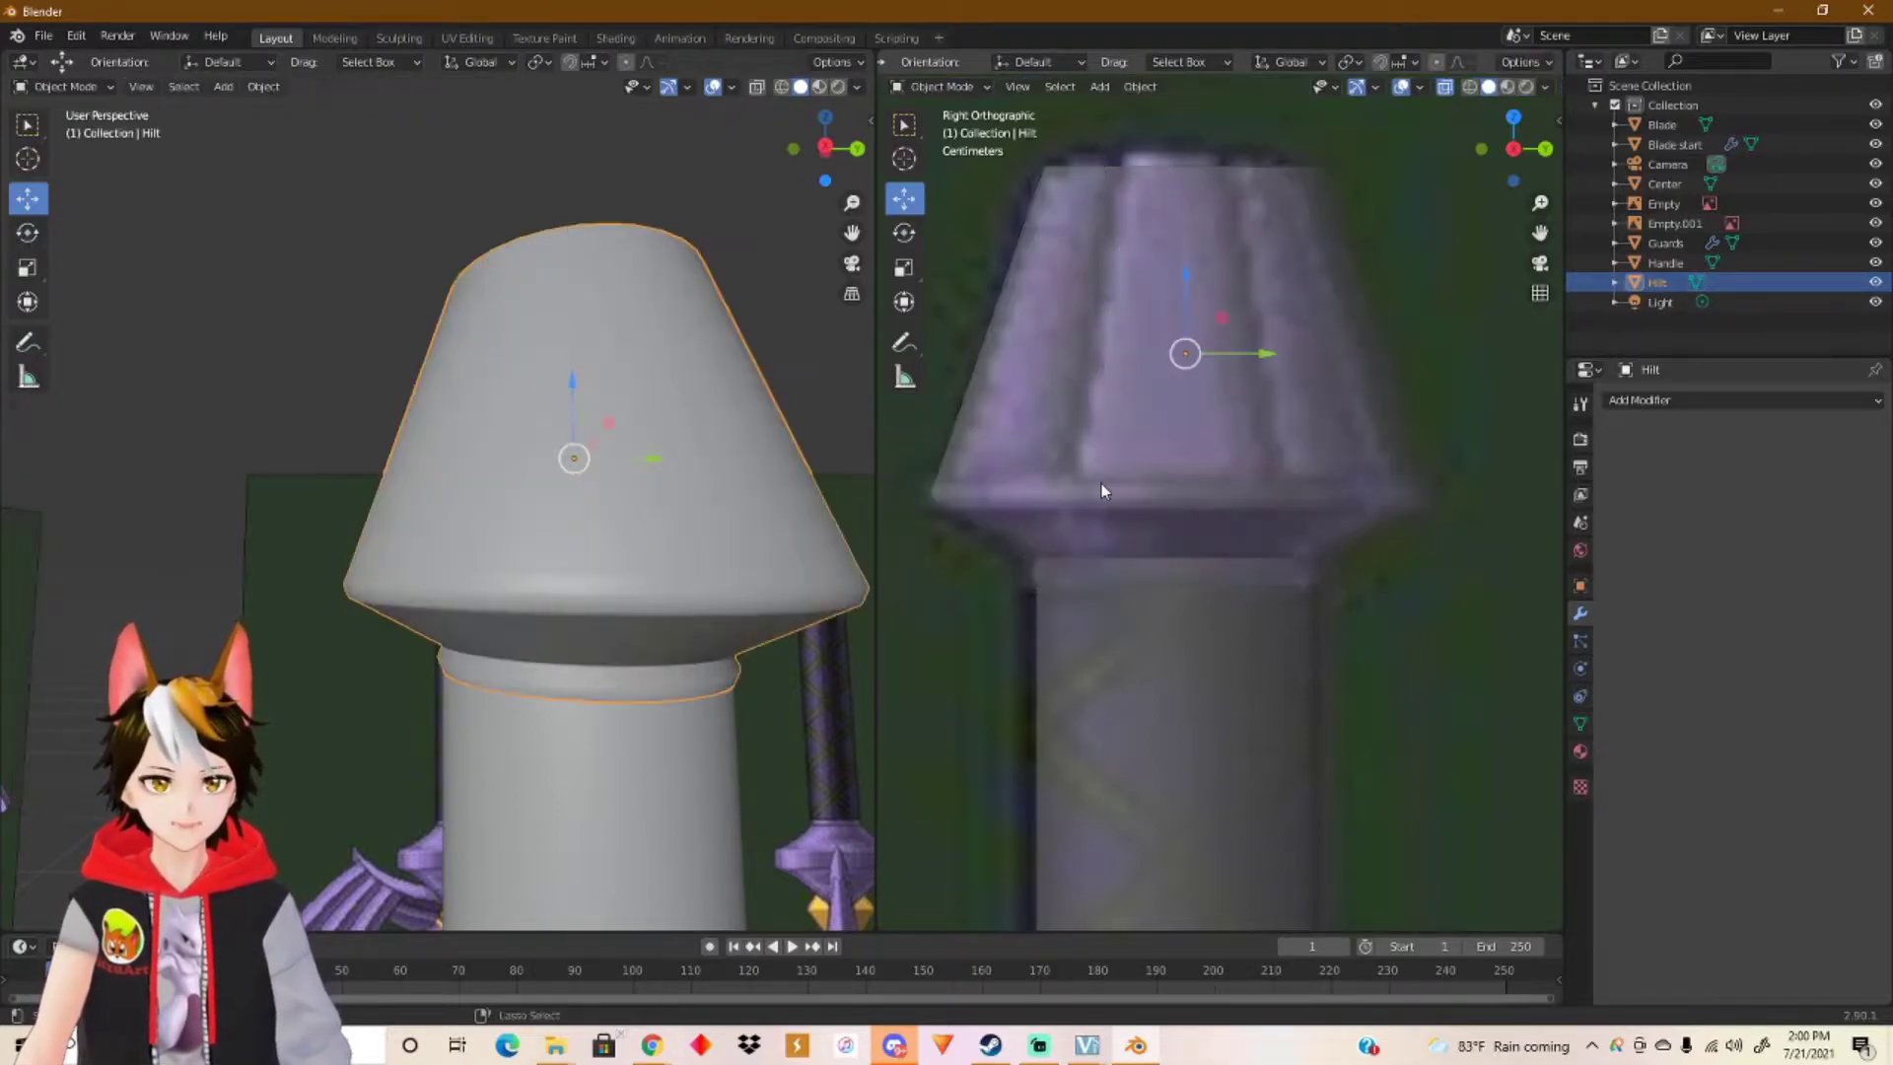
Step: Undo the last loop cuts on the Hilt's tall upper section and on the lower cone beside the widest band
{"action": "key", "text": "Tab"}
{"action": "key", "text": "ctrl+z"}
{"action": "key", "text": "ctrl+z"}
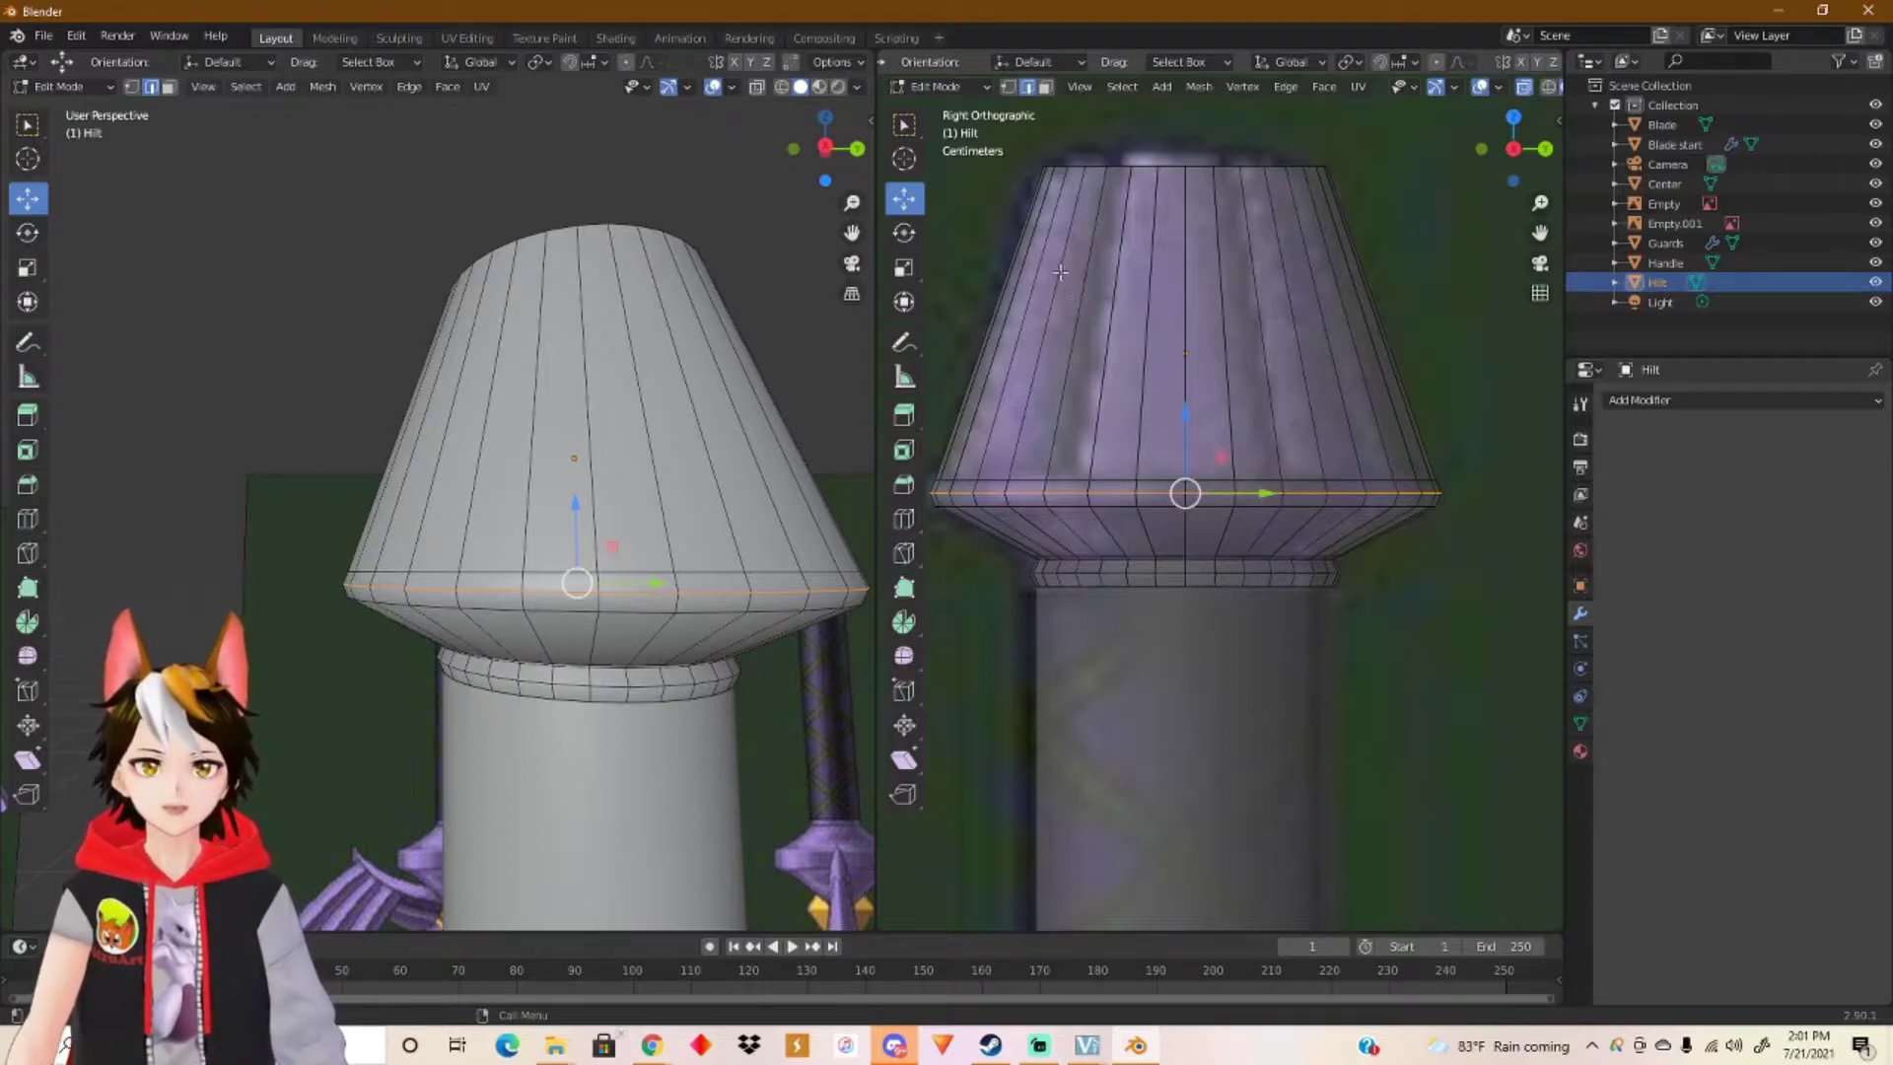
Step: Select the Hilt's topmost ring of vertices and move it straight down level with the widest band's upper edge
{"action": "key", "text": "1"}
{"action": "left_click_drag", "start_coordinate": [1006, 229], "coordinate": [1385, 131]}
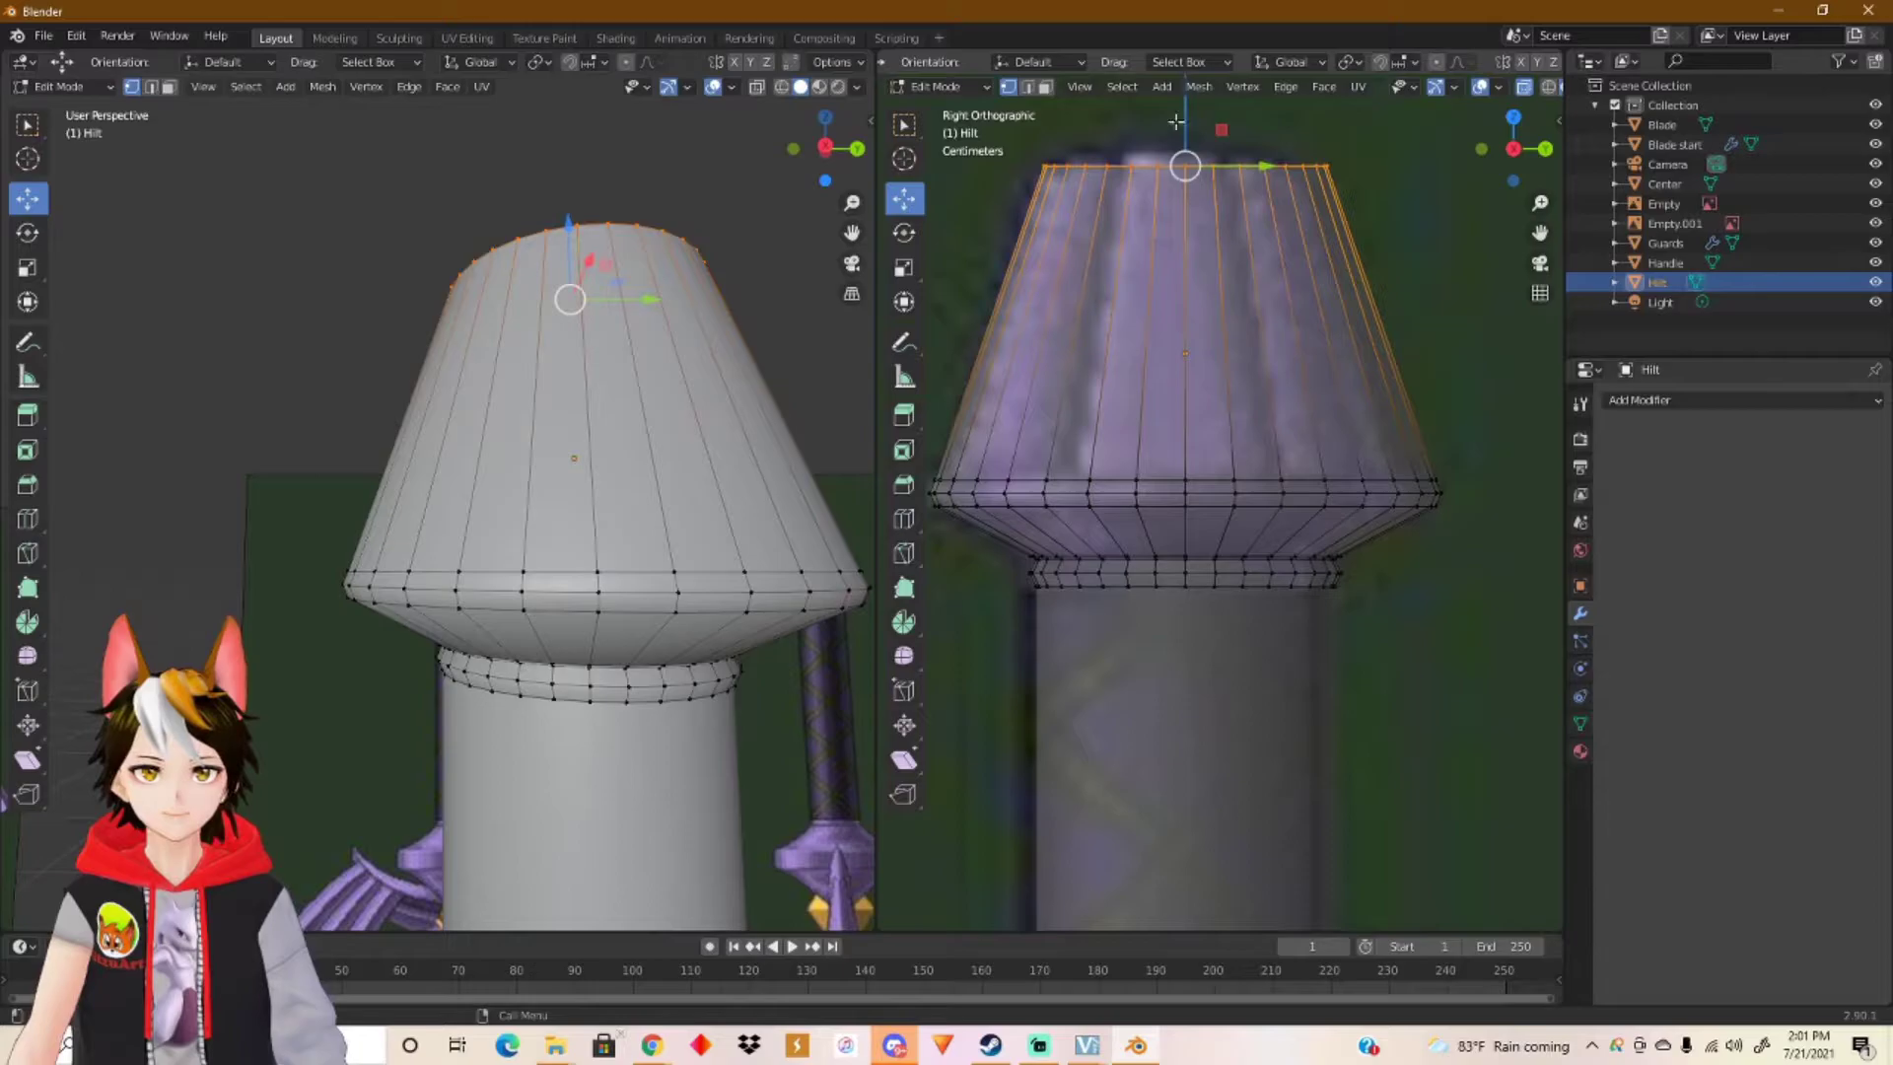
{"action": "left_click_drag", "start_coordinate": [1176, 122], "coordinate": [1147, 433]}
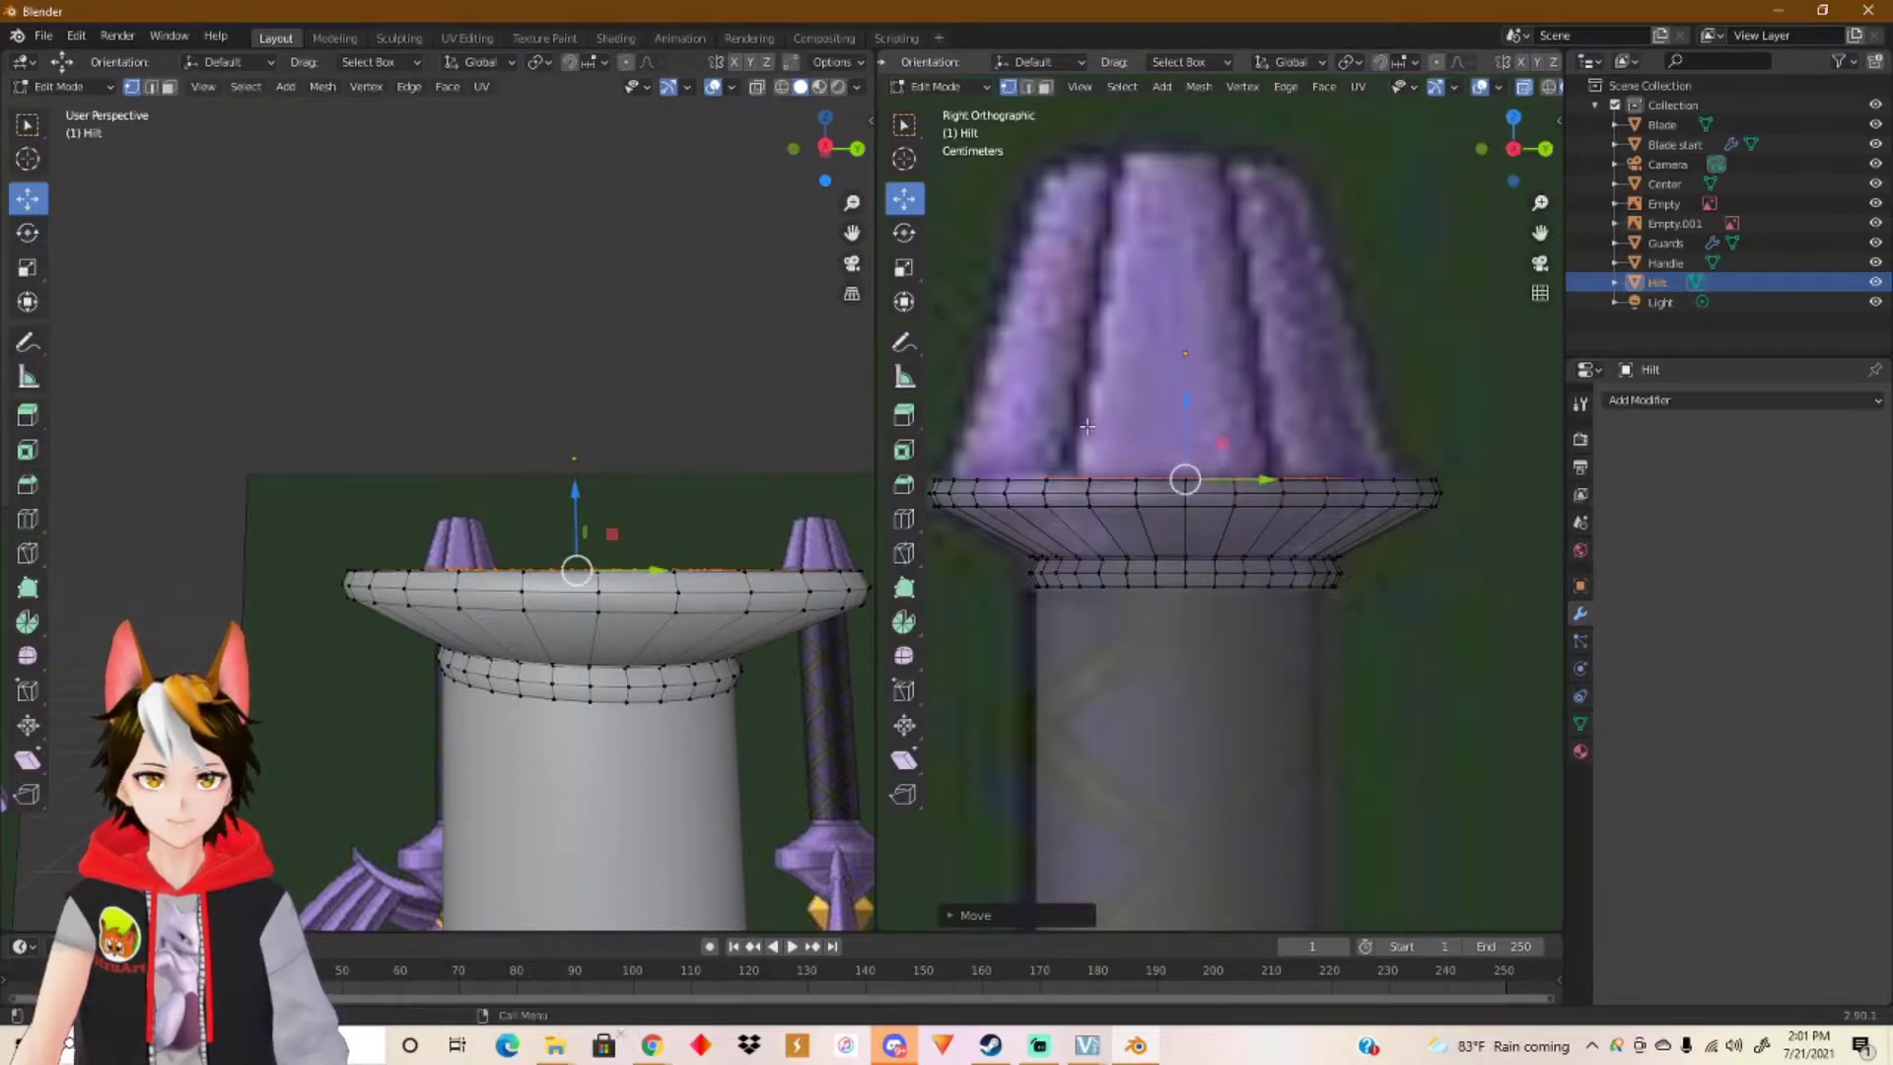
Step: Scale the lowered top face outward to about 1.68, almost to the widest band's upper edge, leaving a narrow ledge
{"action": "middle_click_drag", "start_coordinate": [692, 488], "coordinate": [695, 496]}
{"action": "mouse_move", "coordinate": [706, 562]}
{"action": "middle_mouse_down", "text": "shift"}
{"action": "mouse_move", "coordinate": [697, 460]}
{"action": "mouse_move", "coordinate": [731, 511]}
{"action": "mouse_move", "coordinate": [724, 542]}
{"action": "middle_mouse_up", "text": "shift"}
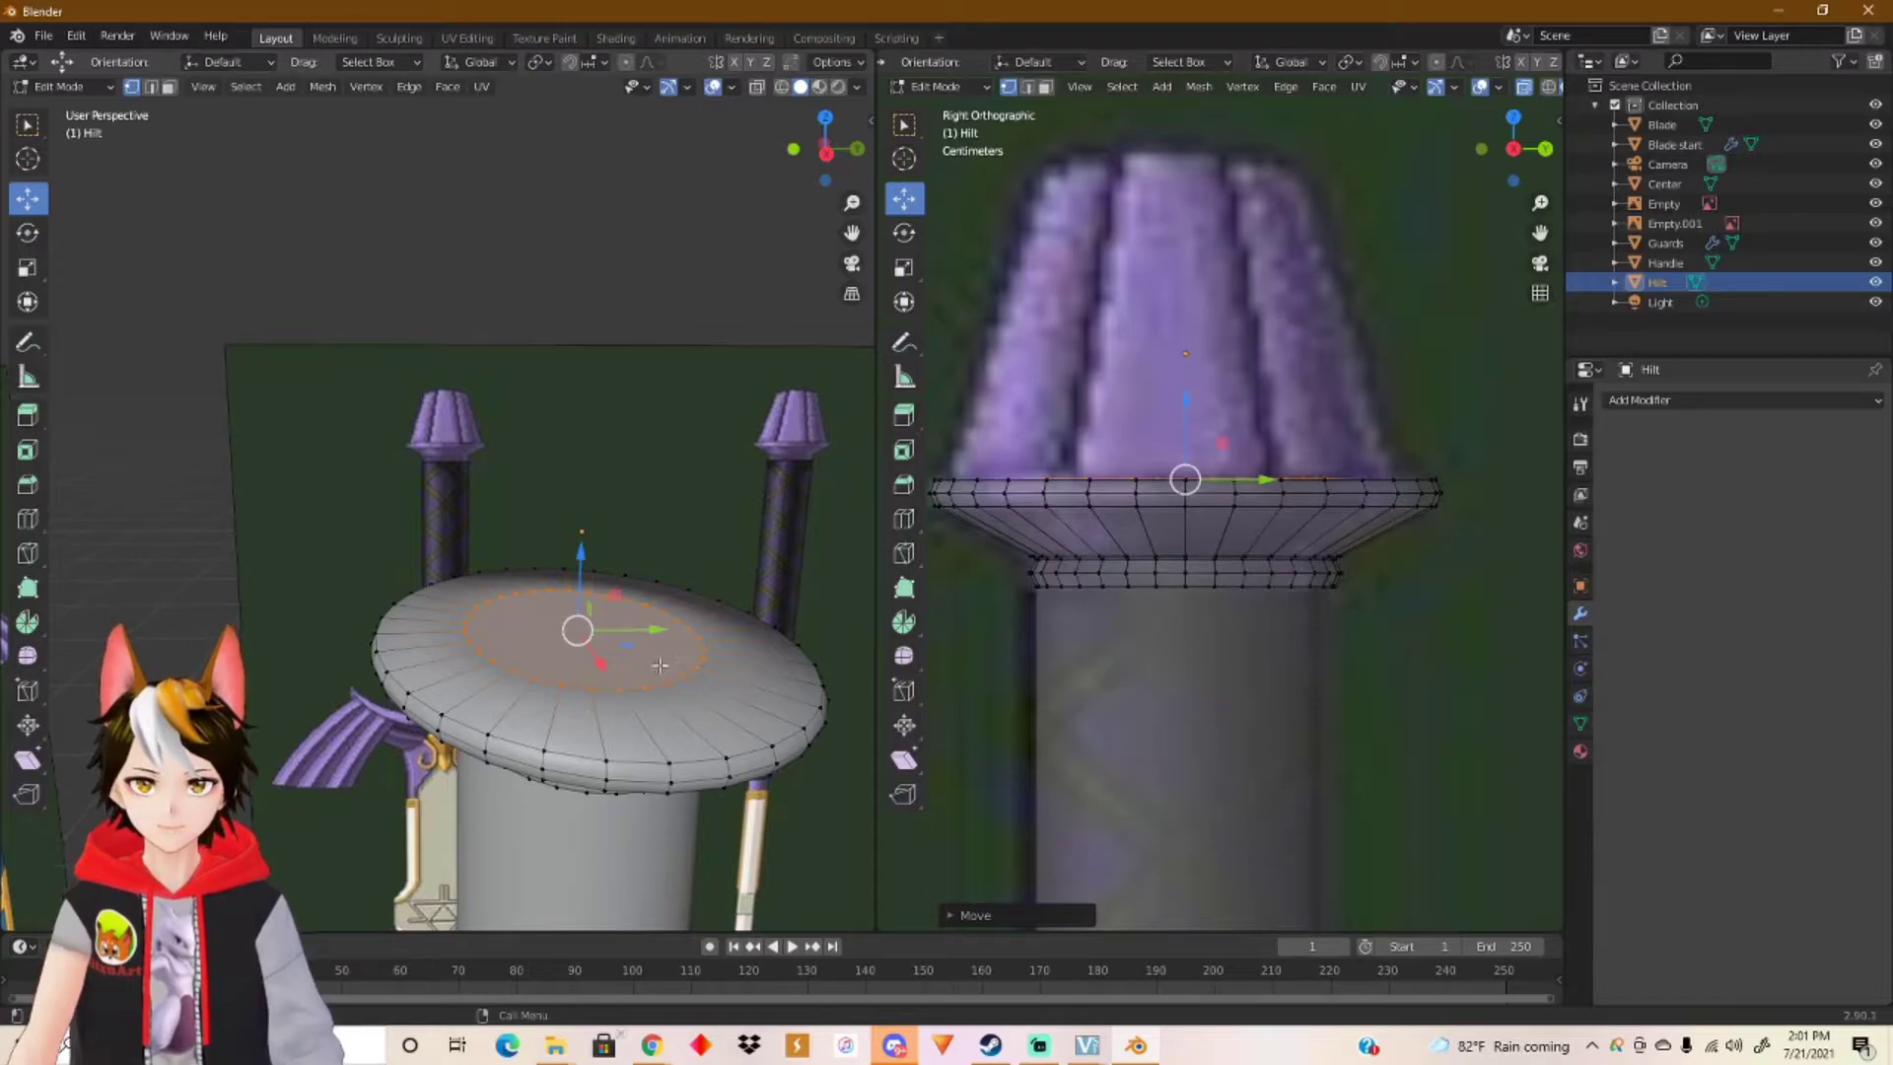
{"action": "left_click", "coordinate": [30, 268]}
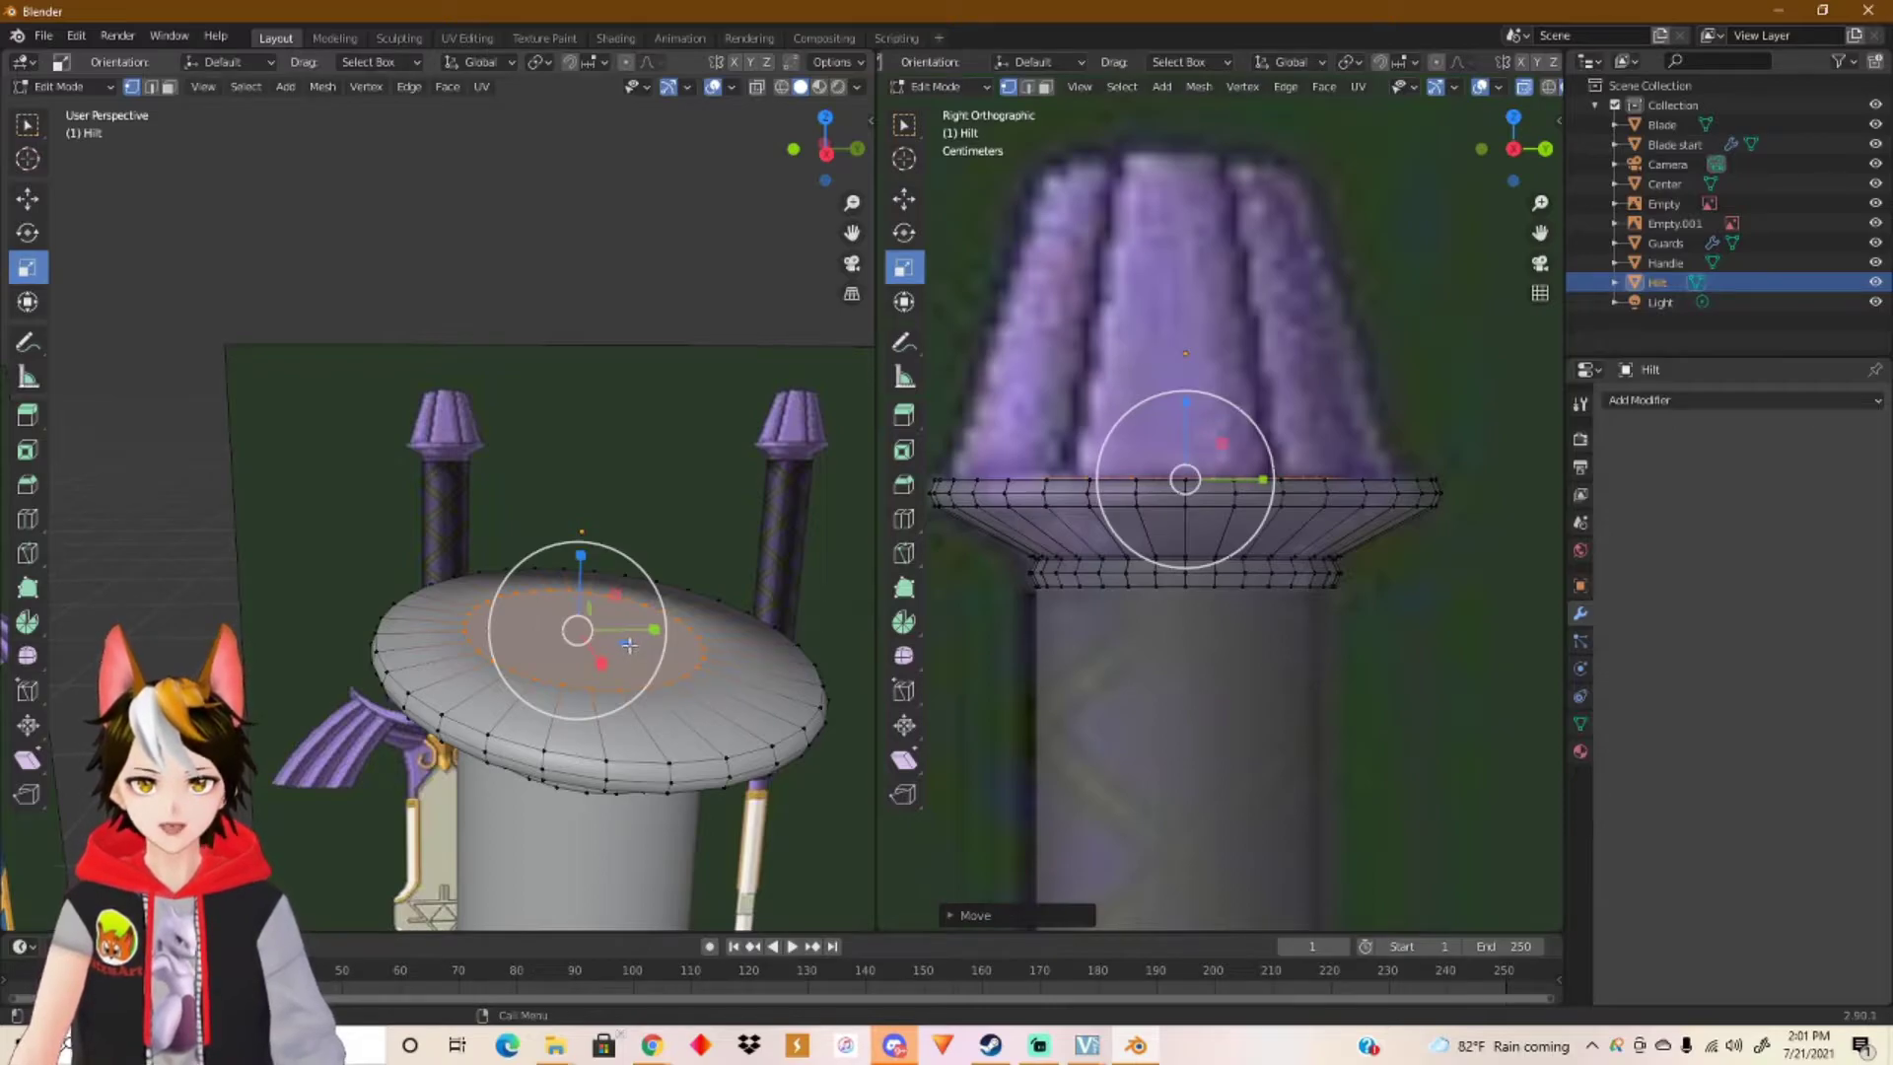
{"action": "left_click_drag", "start_coordinate": [631, 645], "coordinate": [672, 656]}
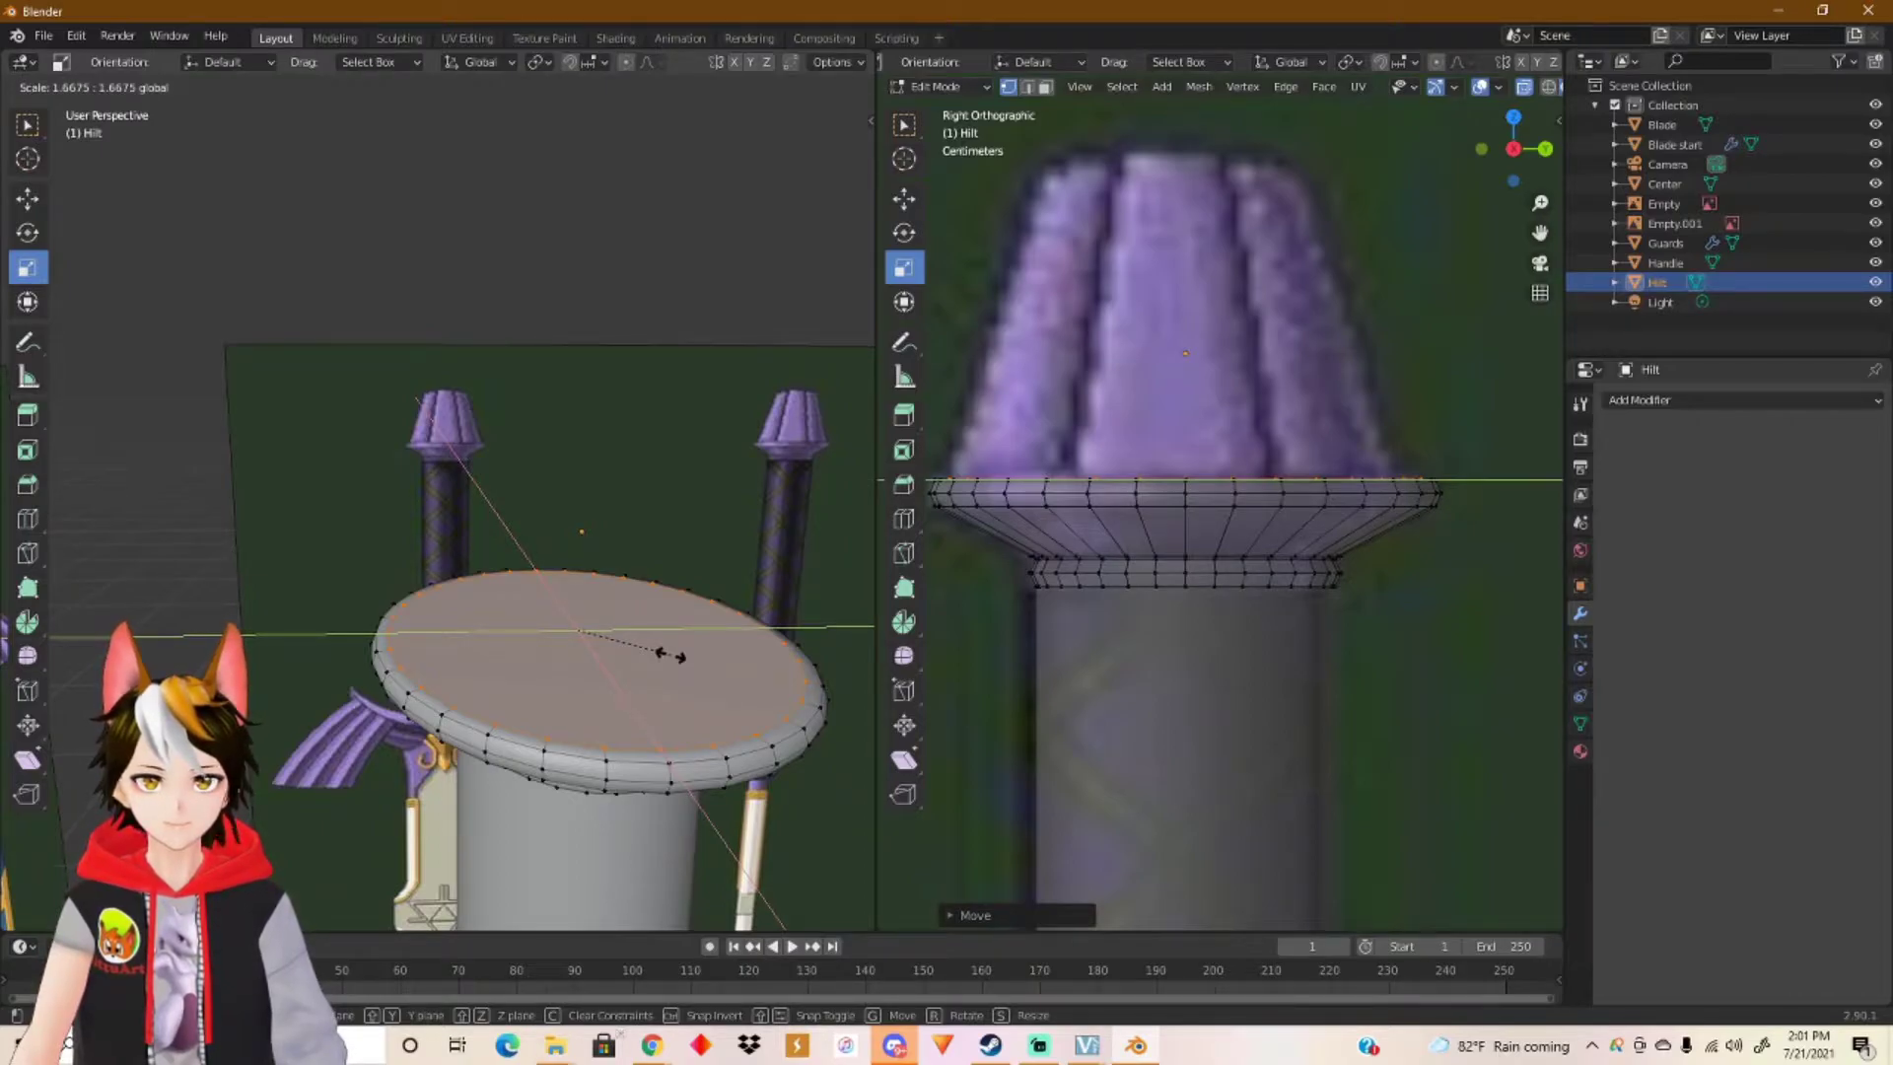
{"action": "left_click_drag", "start_coordinate": [672, 656], "coordinate": [673, 656]}
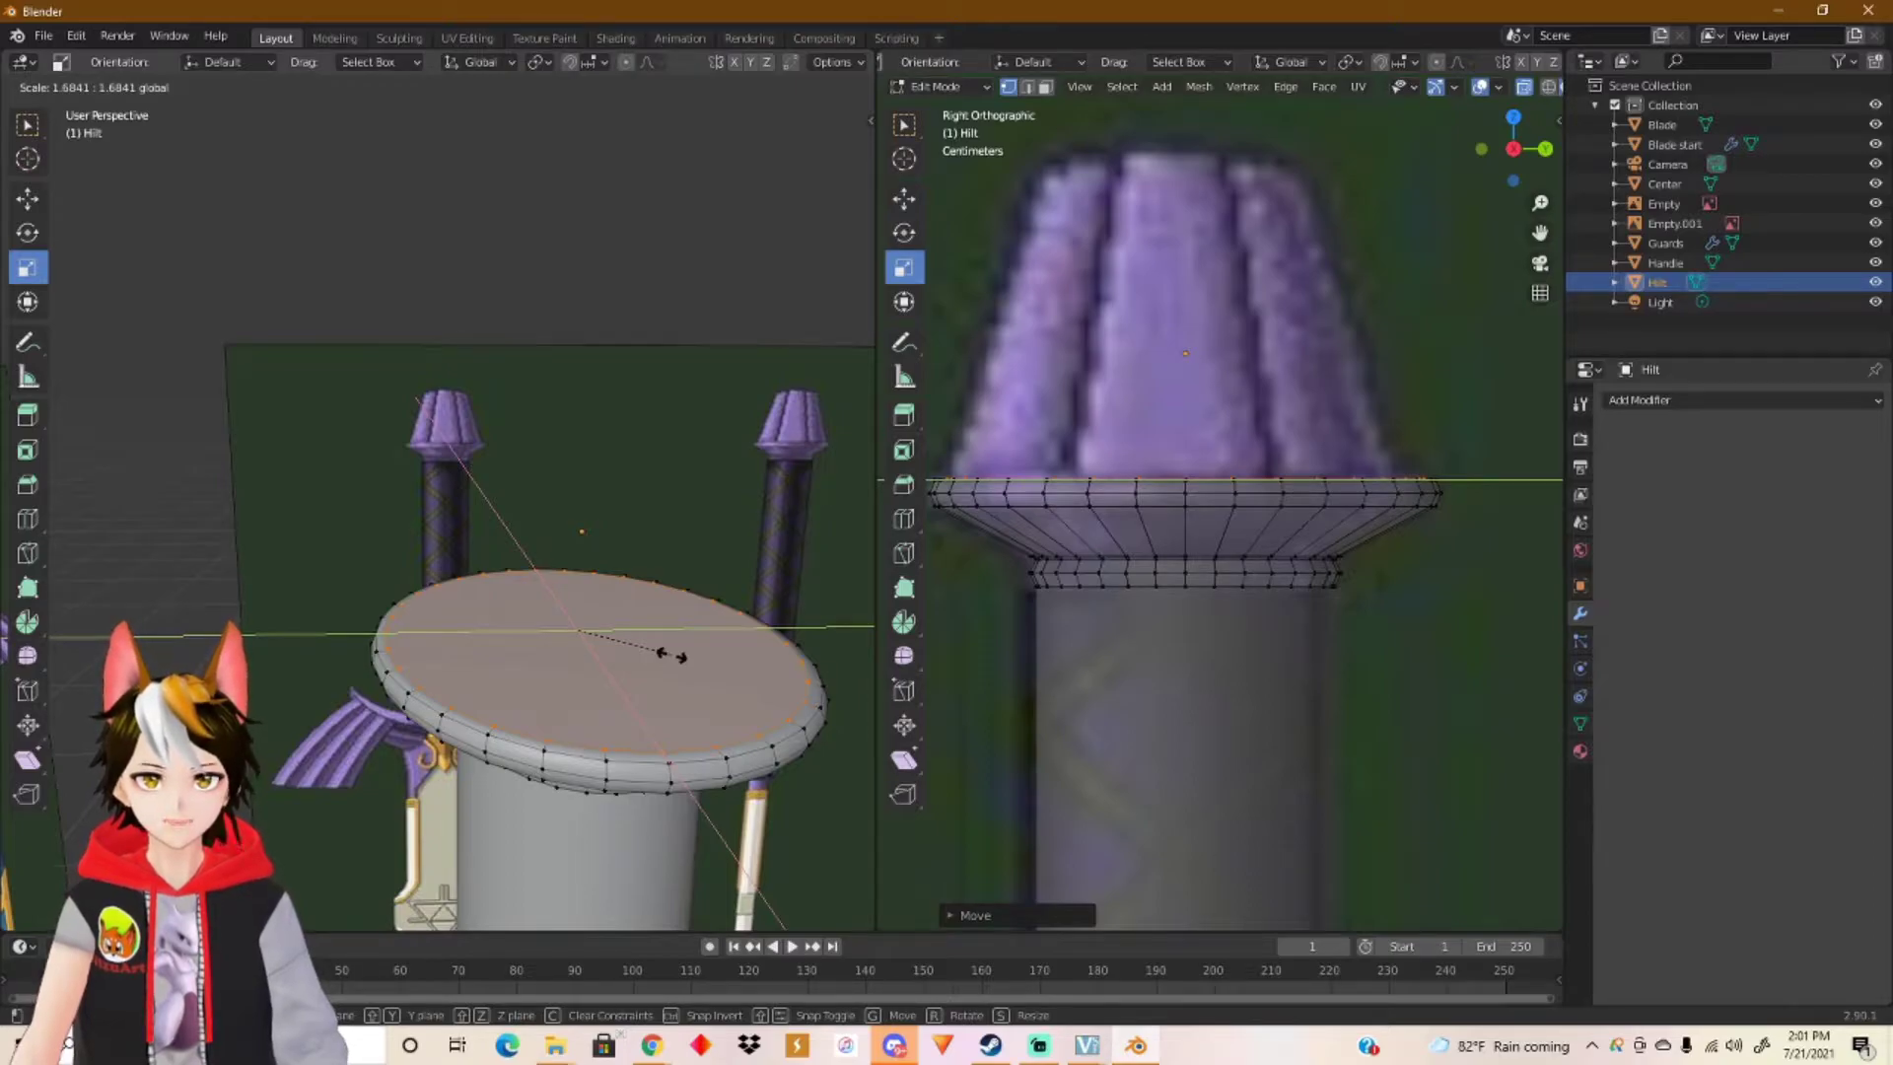
{"action": "left_click_drag", "start_coordinate": [674, 654], "coordinate": [671, 656]}
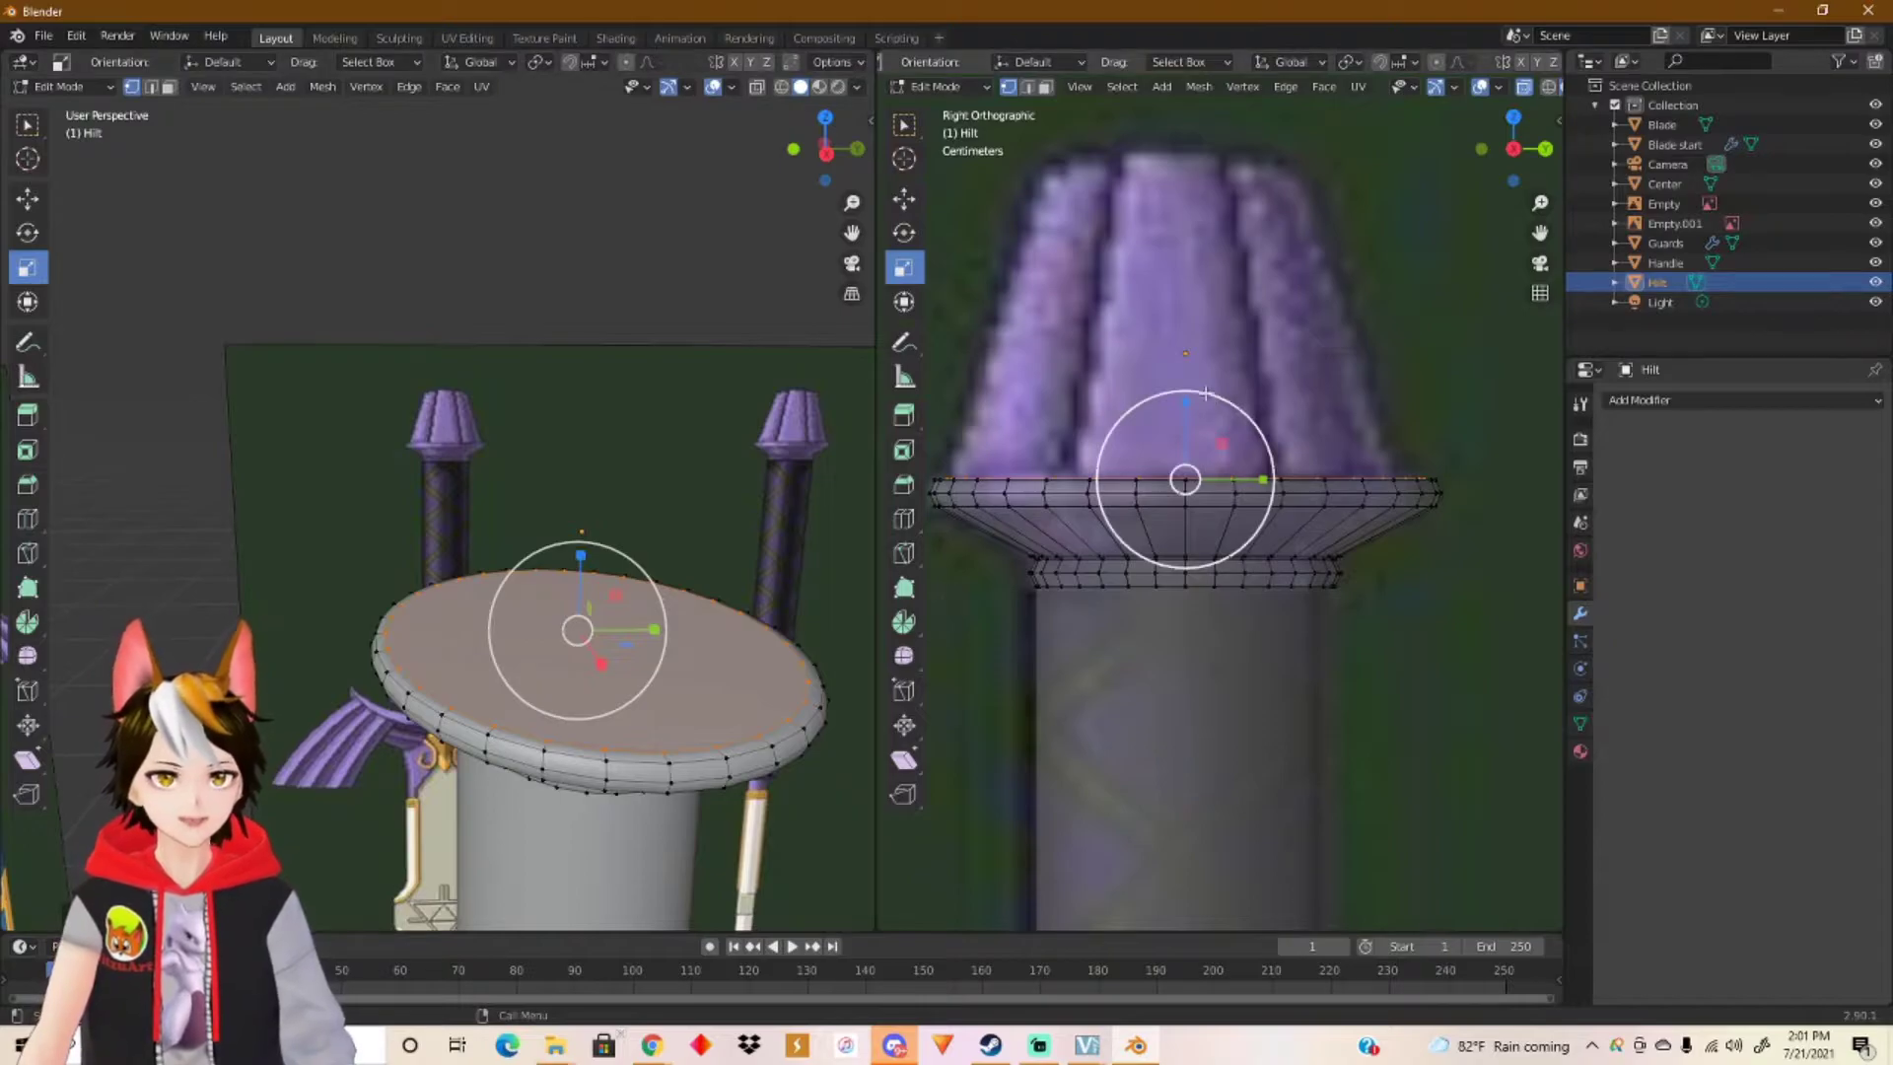
Step: Extrude the Hilt's top face up about 0.14 m and scale it inward to match the reference's tapered top
{"action": "key", "text": "e"}
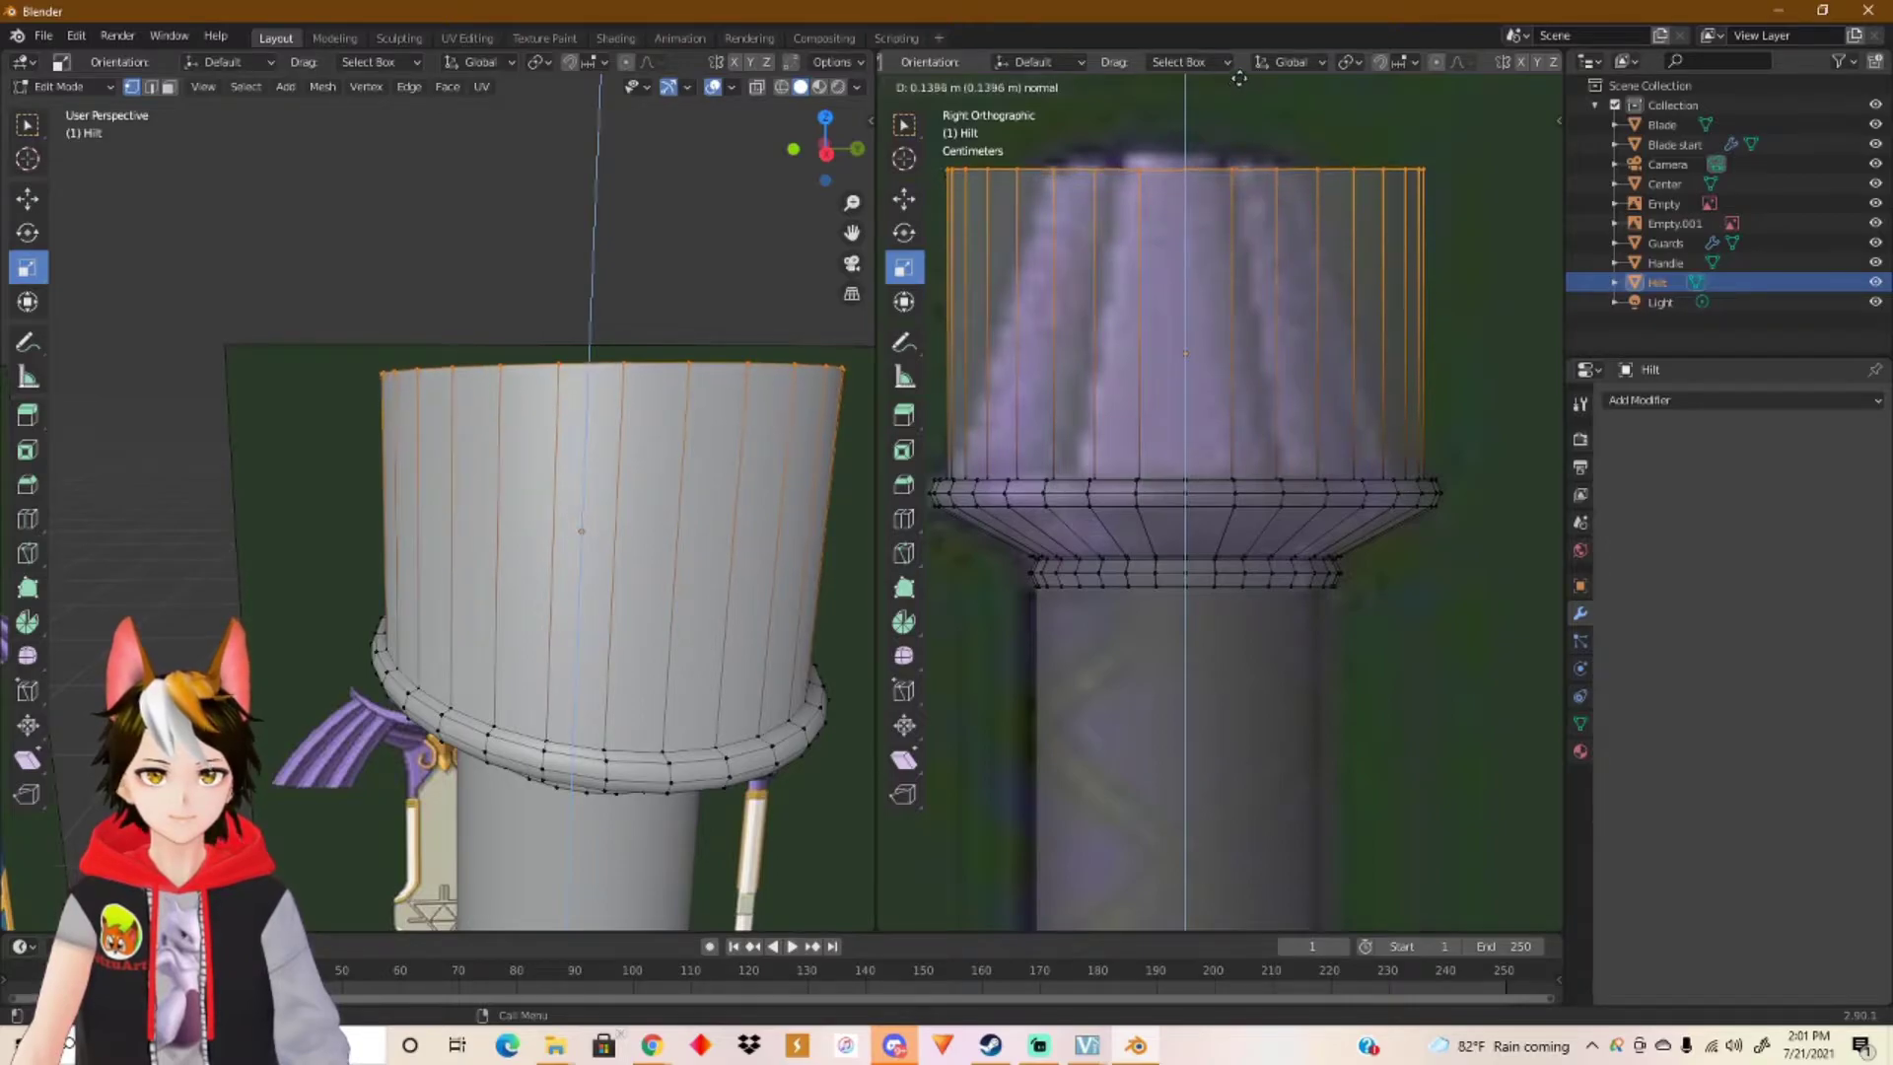
{"action": "left_click", "coordinate": [1240, 158]}
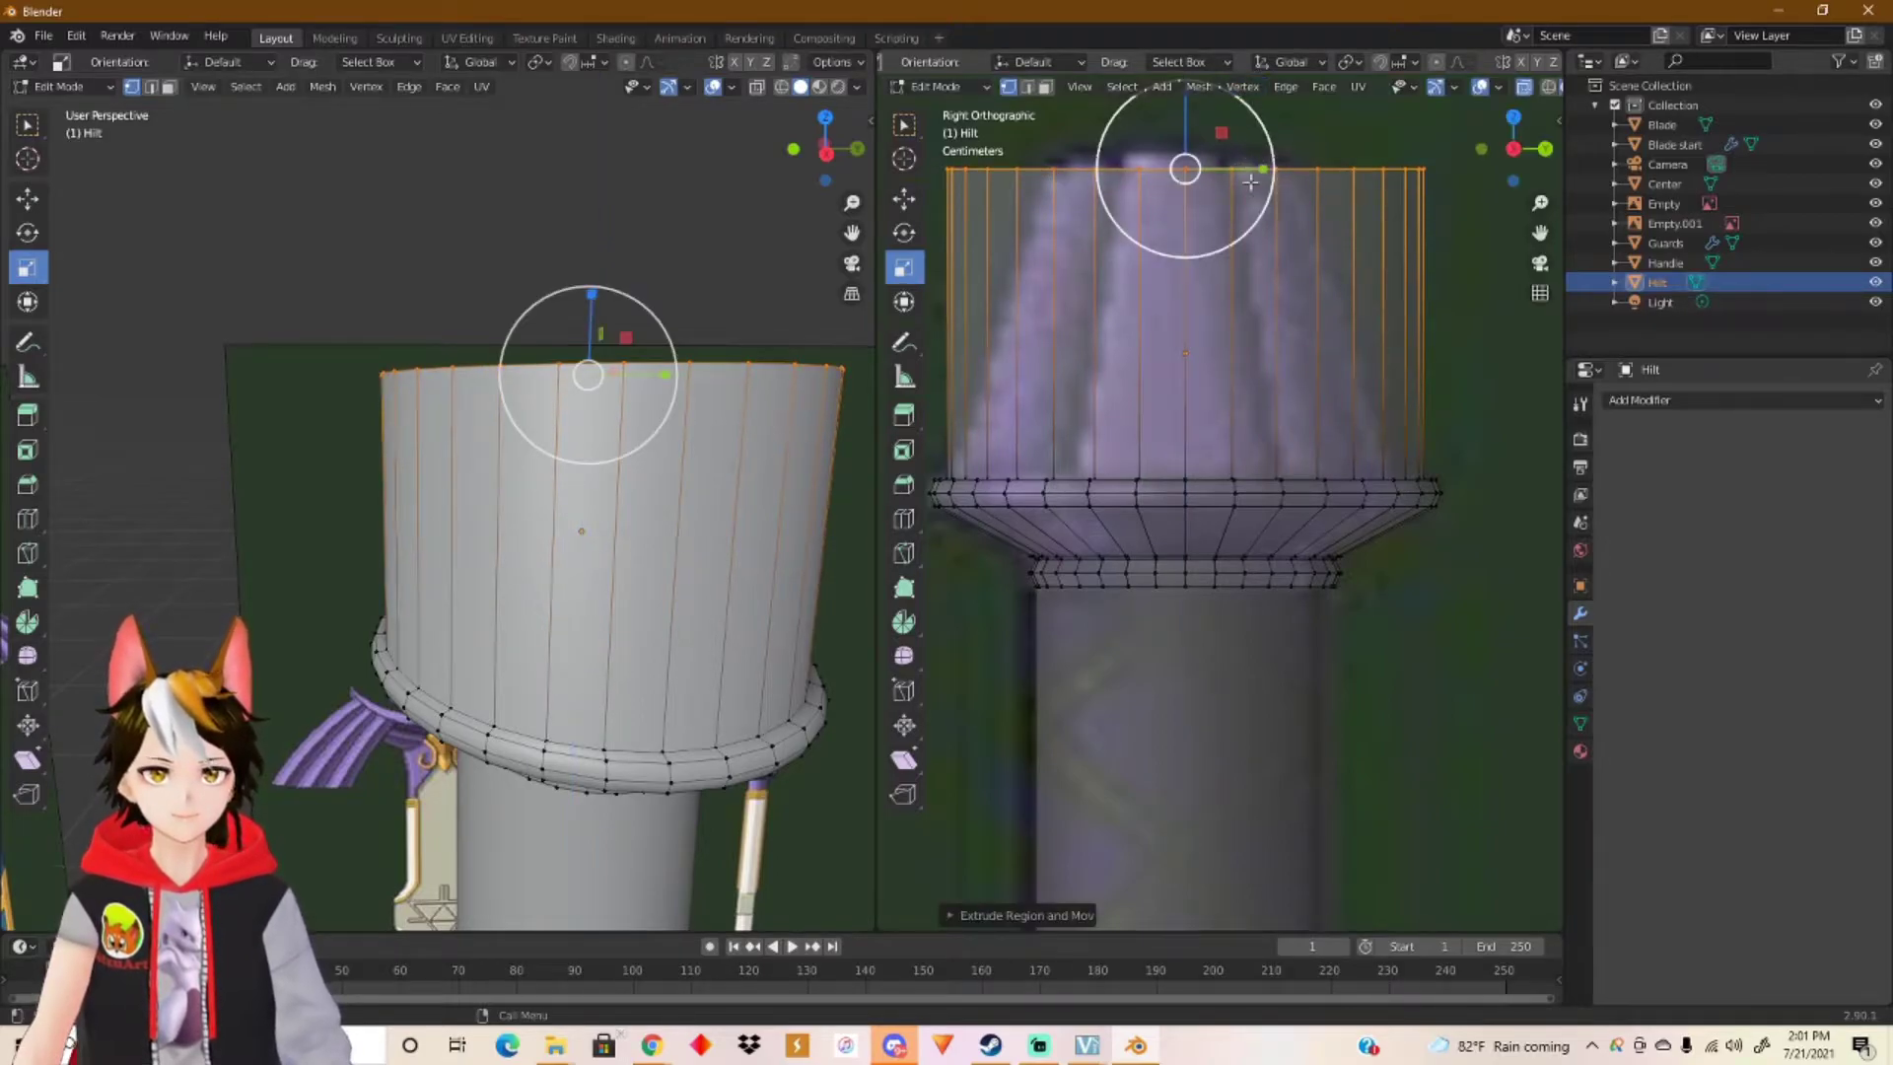
{"action": "left_click_drag", "start_coordinate": [1250, 138], "coordinate": [1206, 208]}
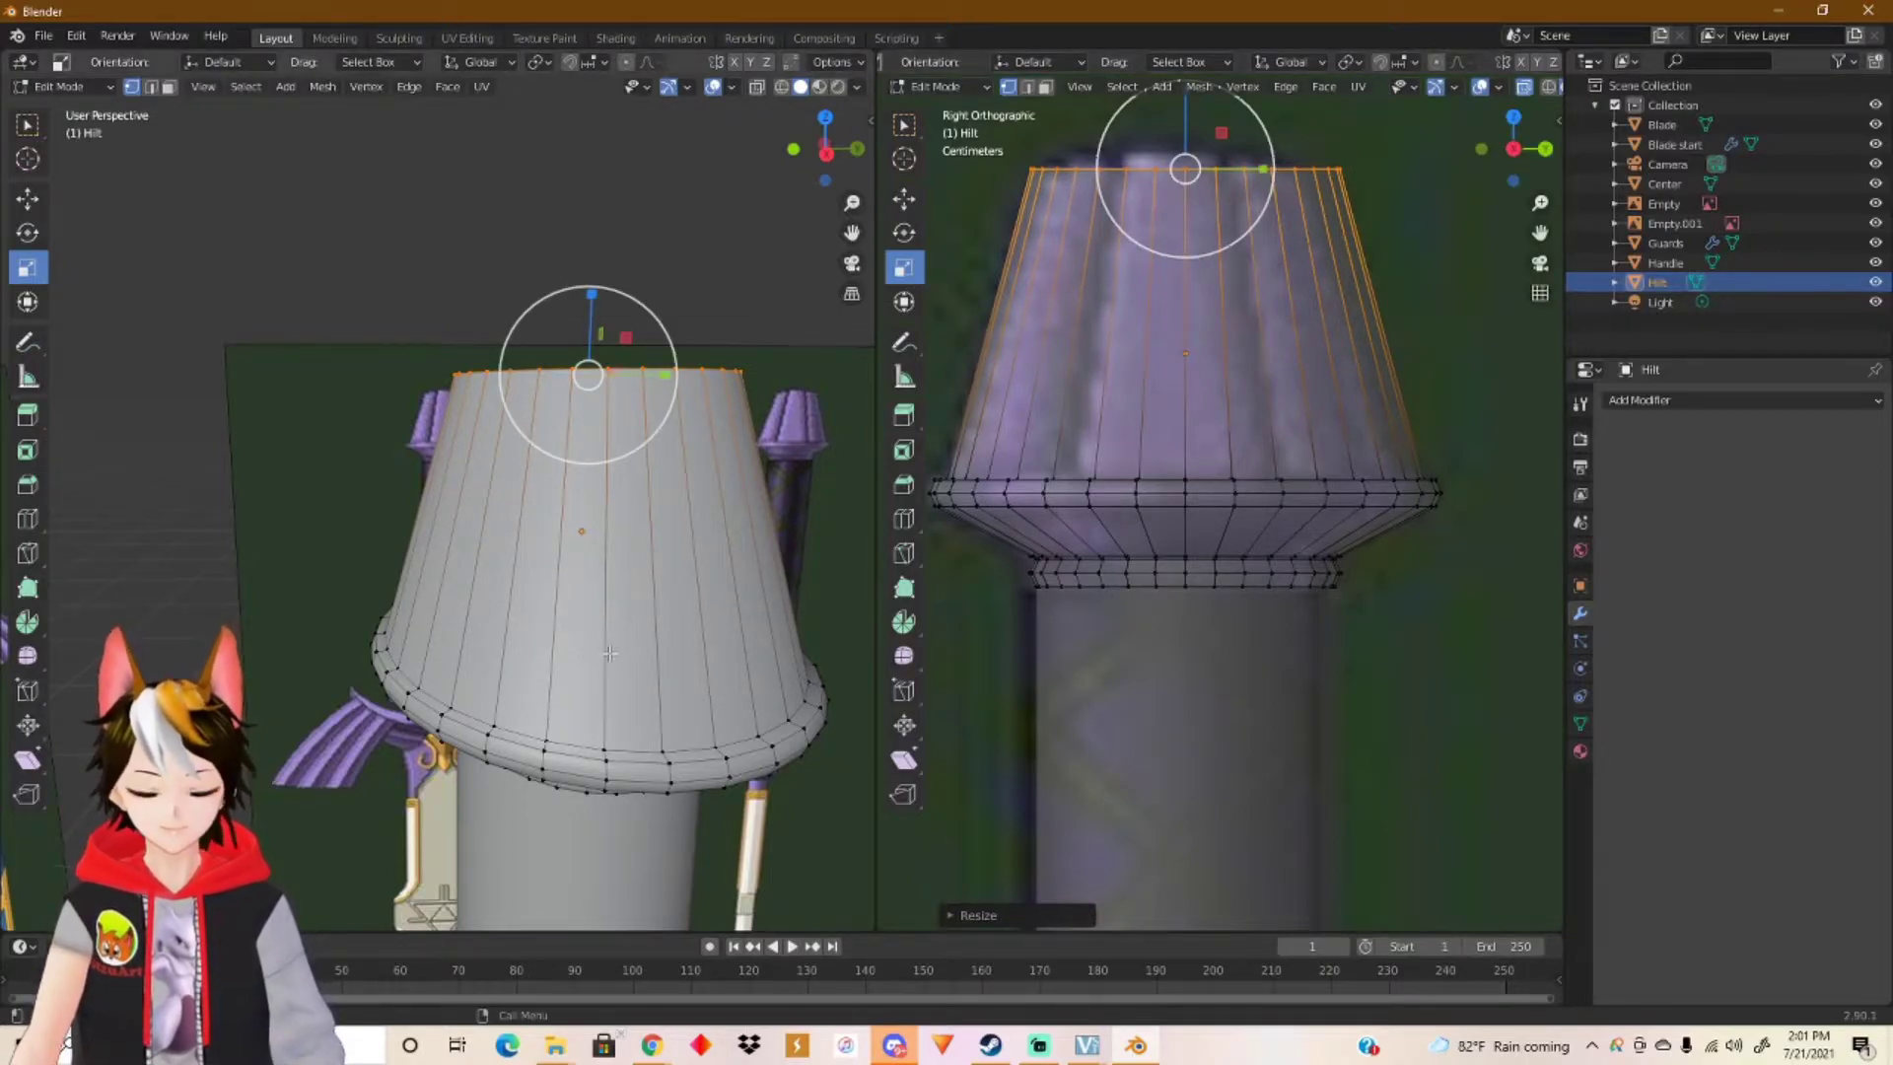
Step: Add a loop cut on the Hilt's tall upper section, slid about 0.97 down toward the widest band
{"action": "key", "text": "Tab"}
{"action": "middle_click_drag", "start_coordinate": [647, 657], "coordinate": [625, 400]}
{"action": "key", "text": "Tab"}
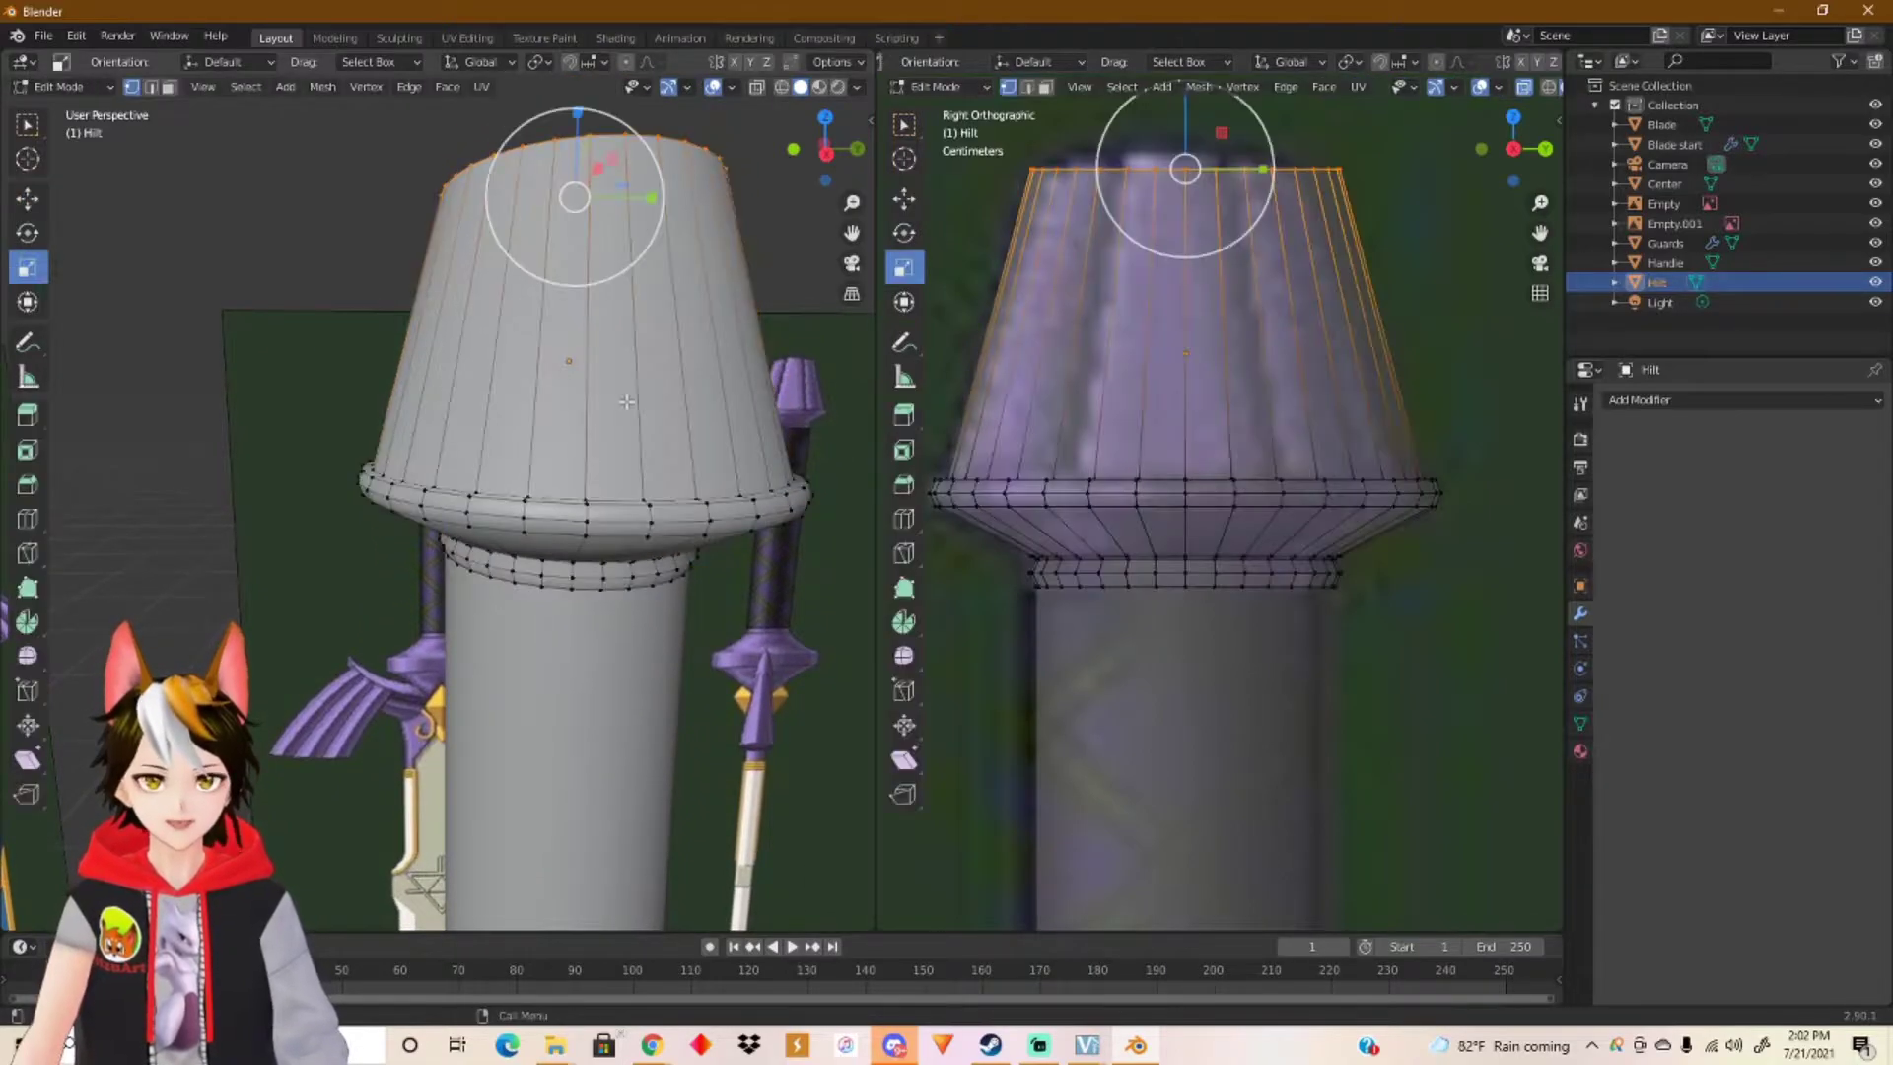
{"action": "scroll", "coordinate": [632, 474], "scroll_direction": "up", "scroll_amount": 3}
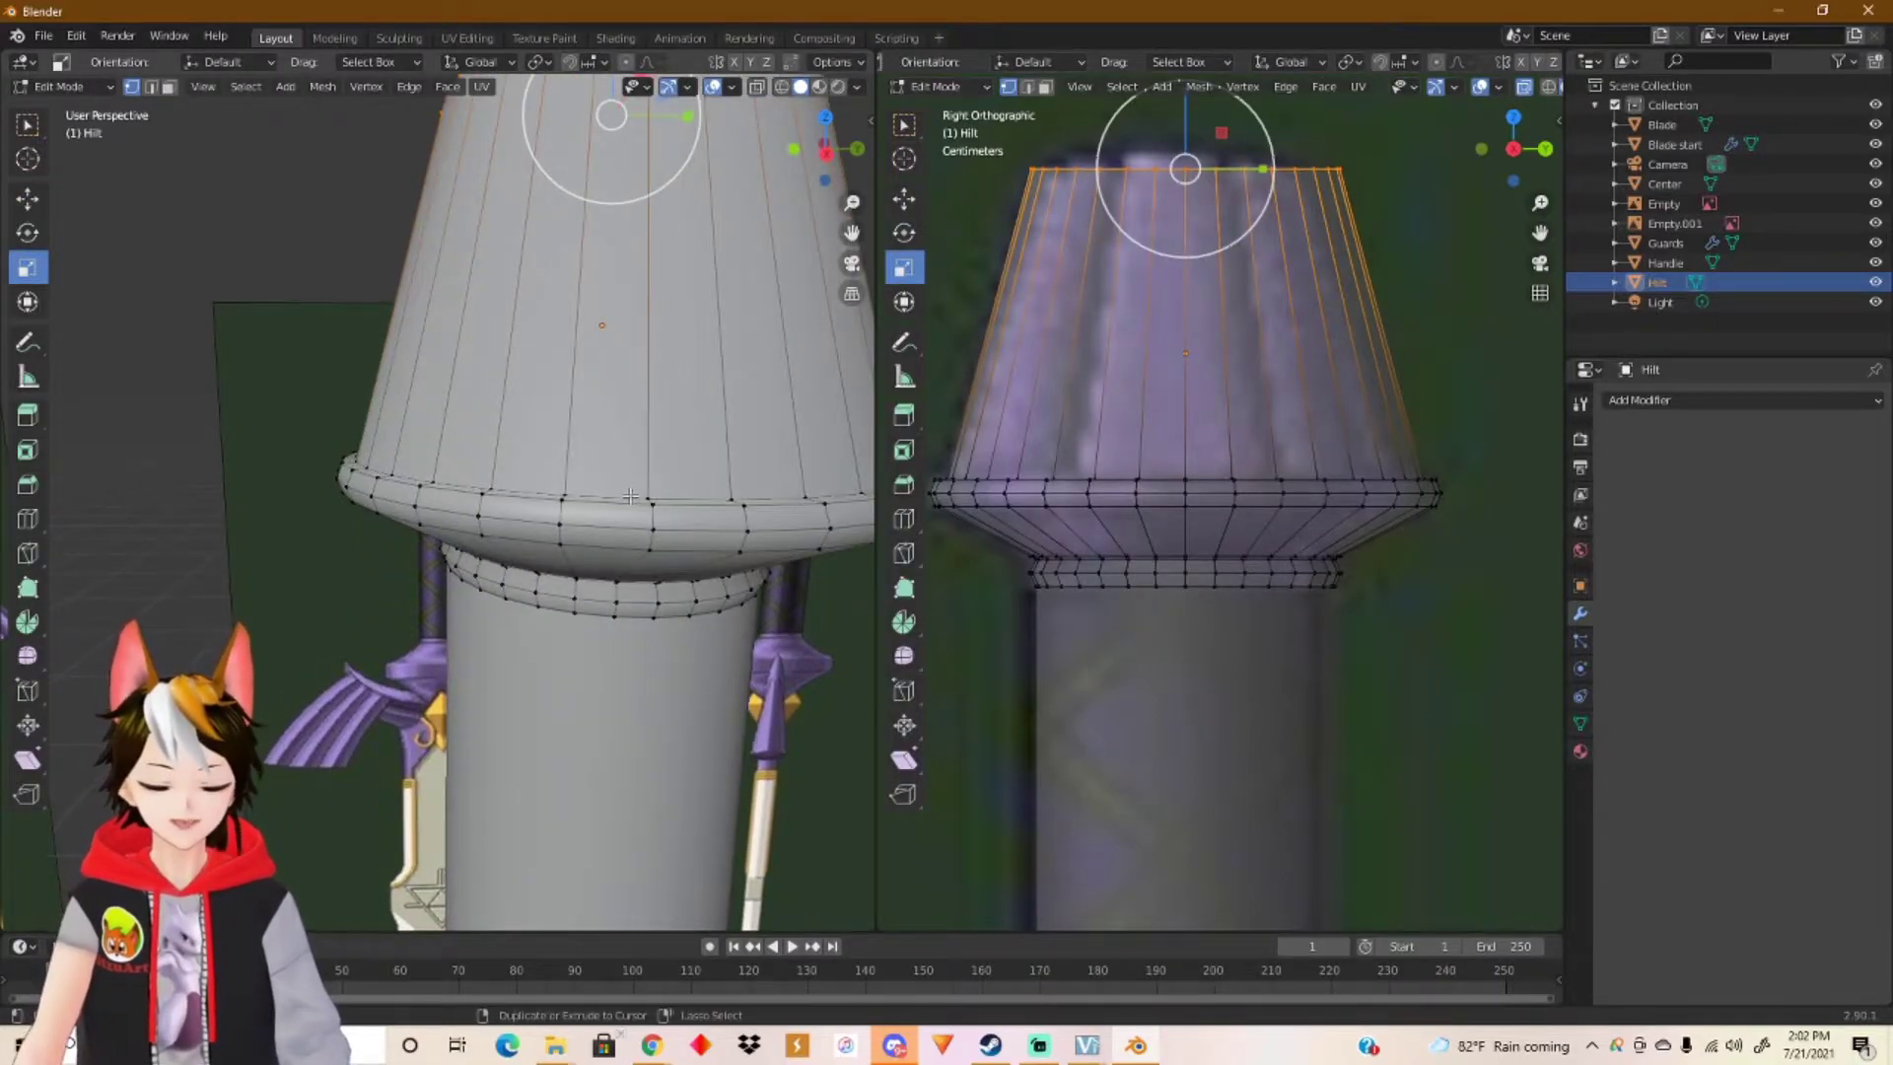
{"action": "key", "text": "ctrl+r"}
{"action": "left_click", "coordinate": [650, 450]}
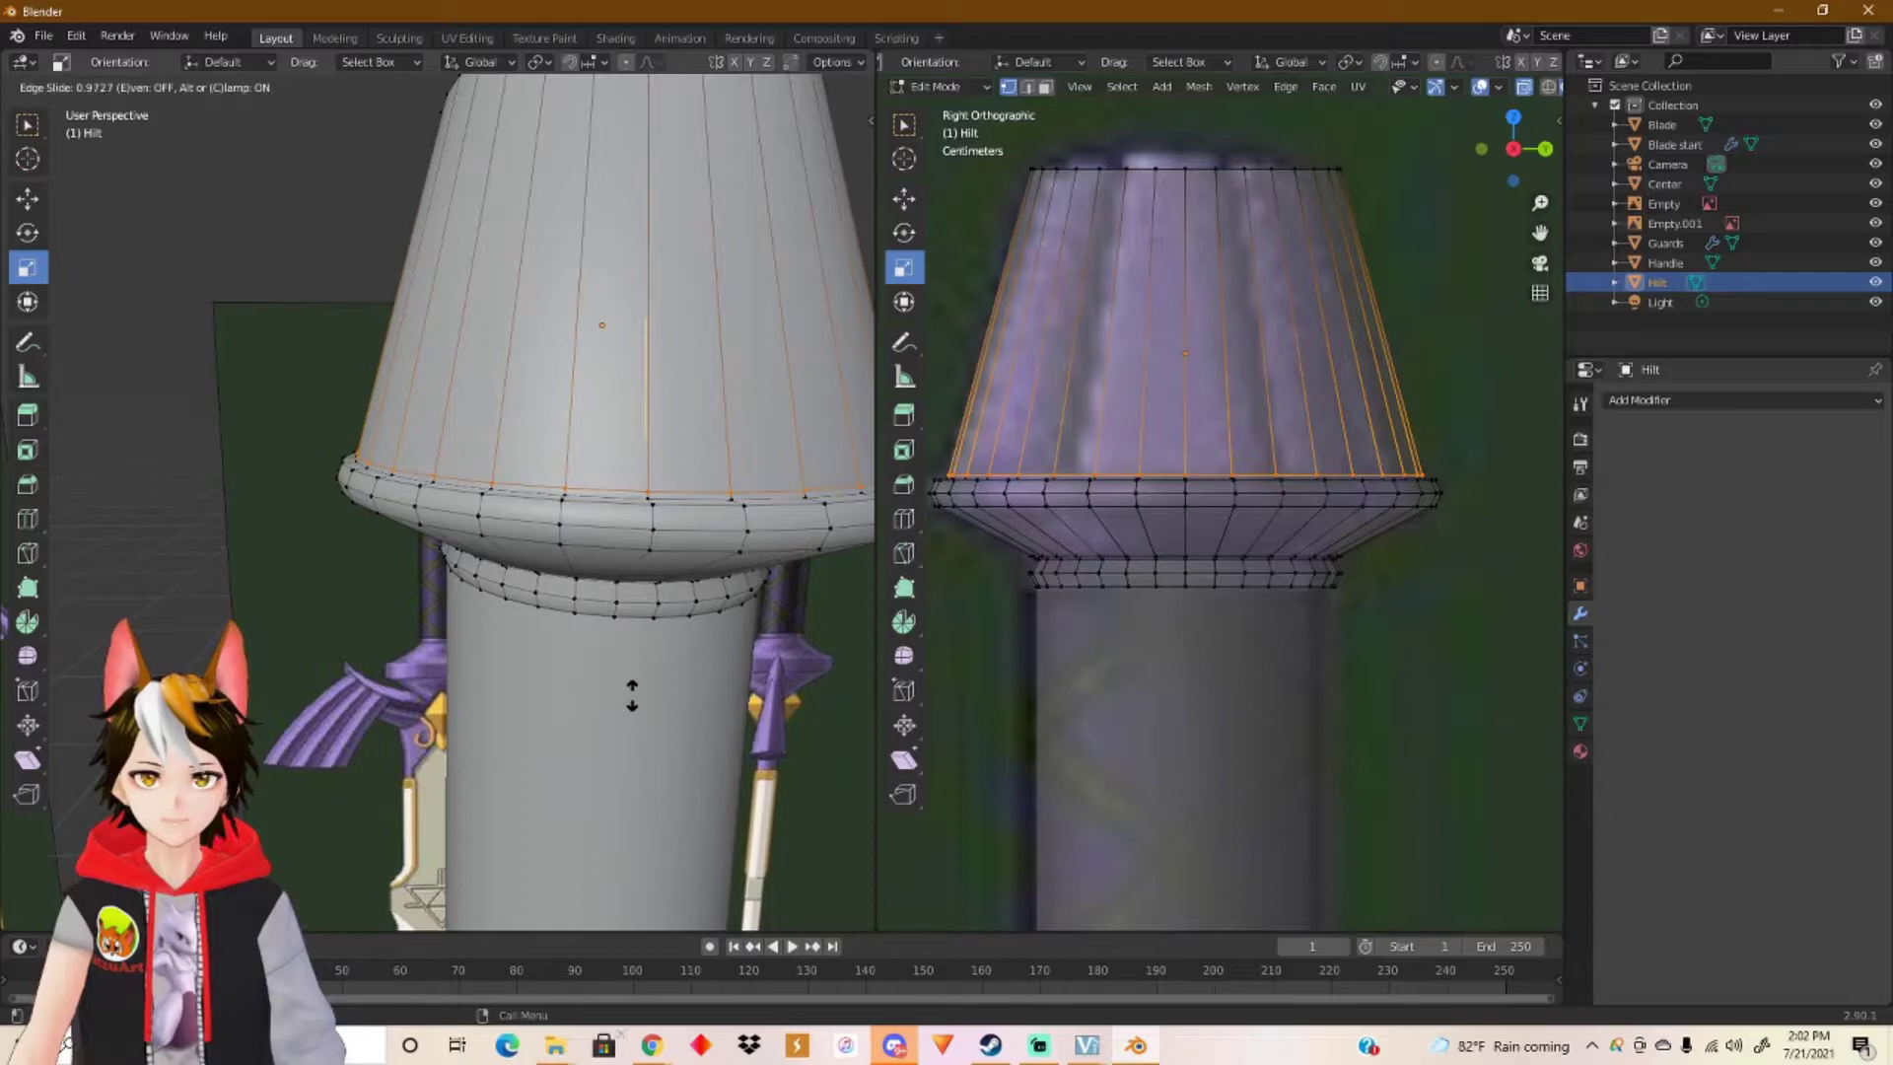
{"action": "left_click", "coordinate": [632, 695]}
Step: Add a loop cut on the narrow ledge between the Hilt's upper section and the widest band
{"action": "middle_click_drag", "start_coordinate": [709, 521], "coordinate": [613, 530]}
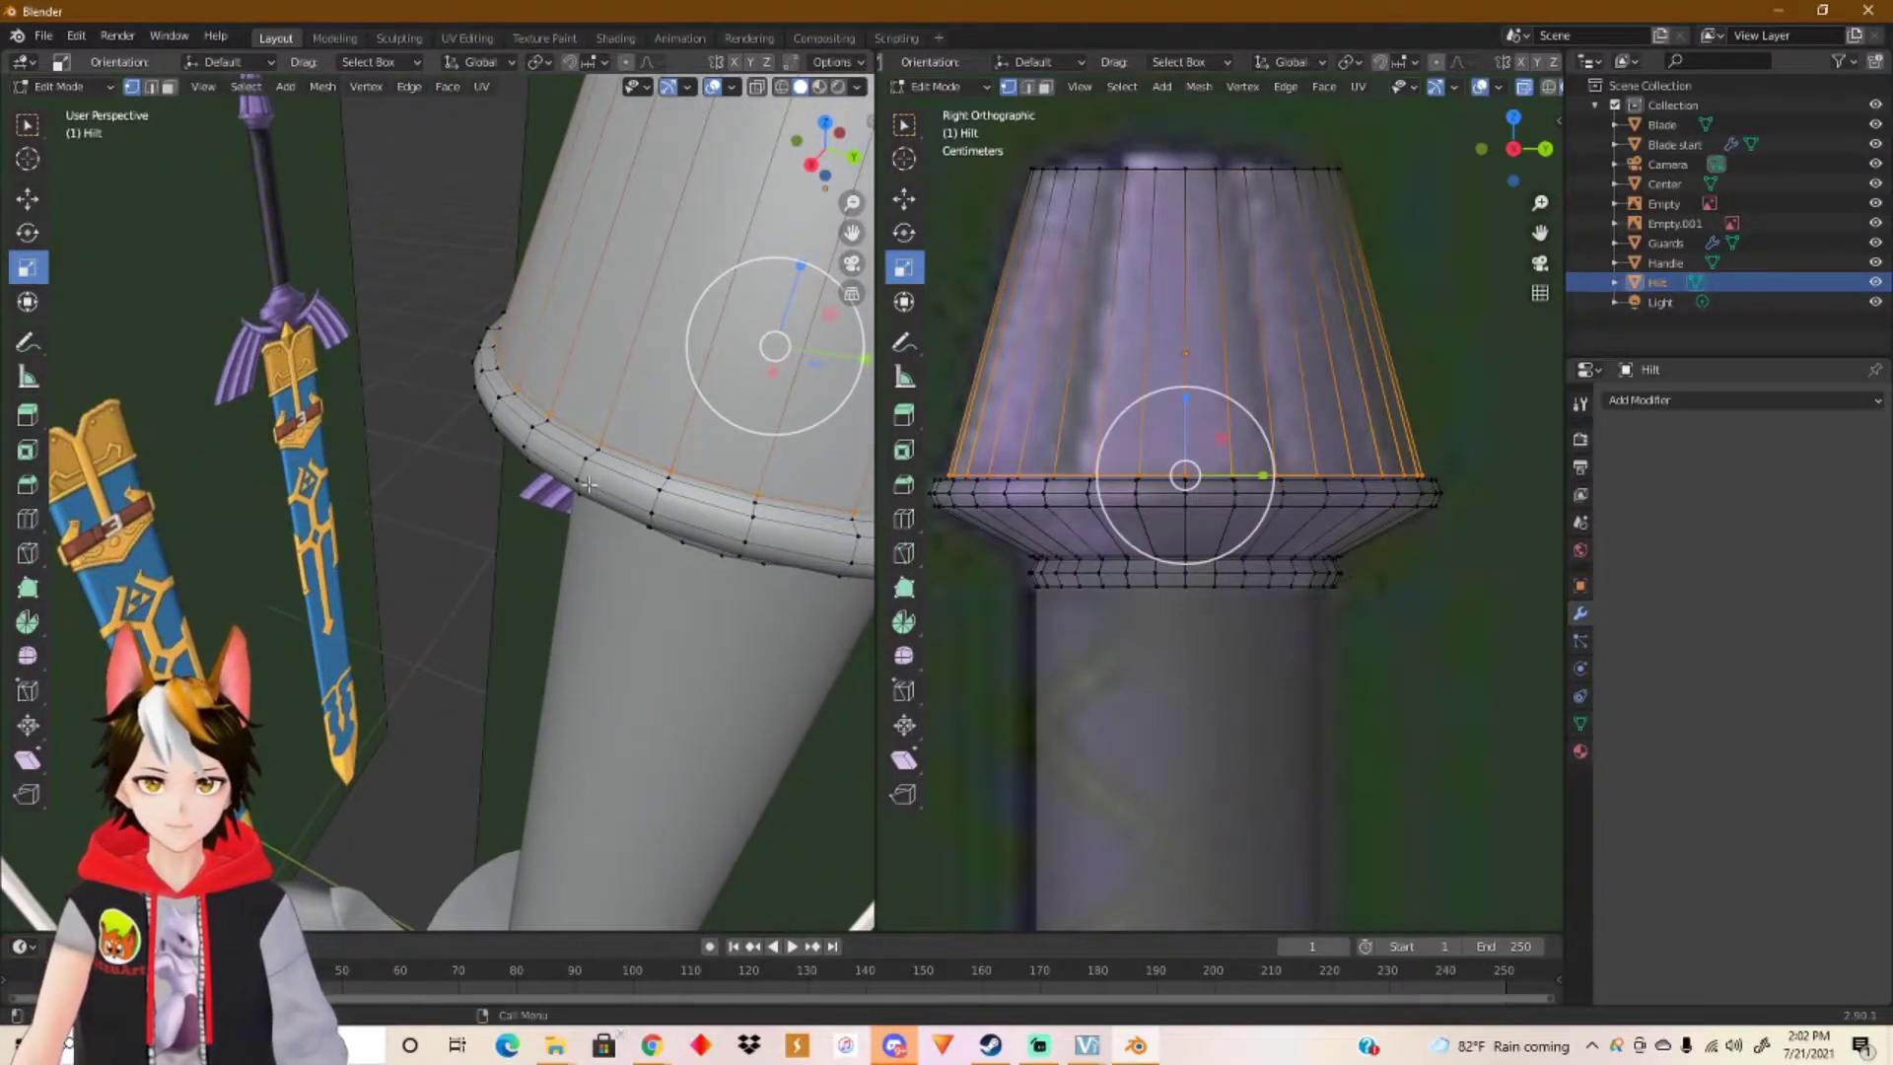
{"action": "key", "text": "ctrl+r"}
{"action": "left_click", "coordinate": [543, 422]}
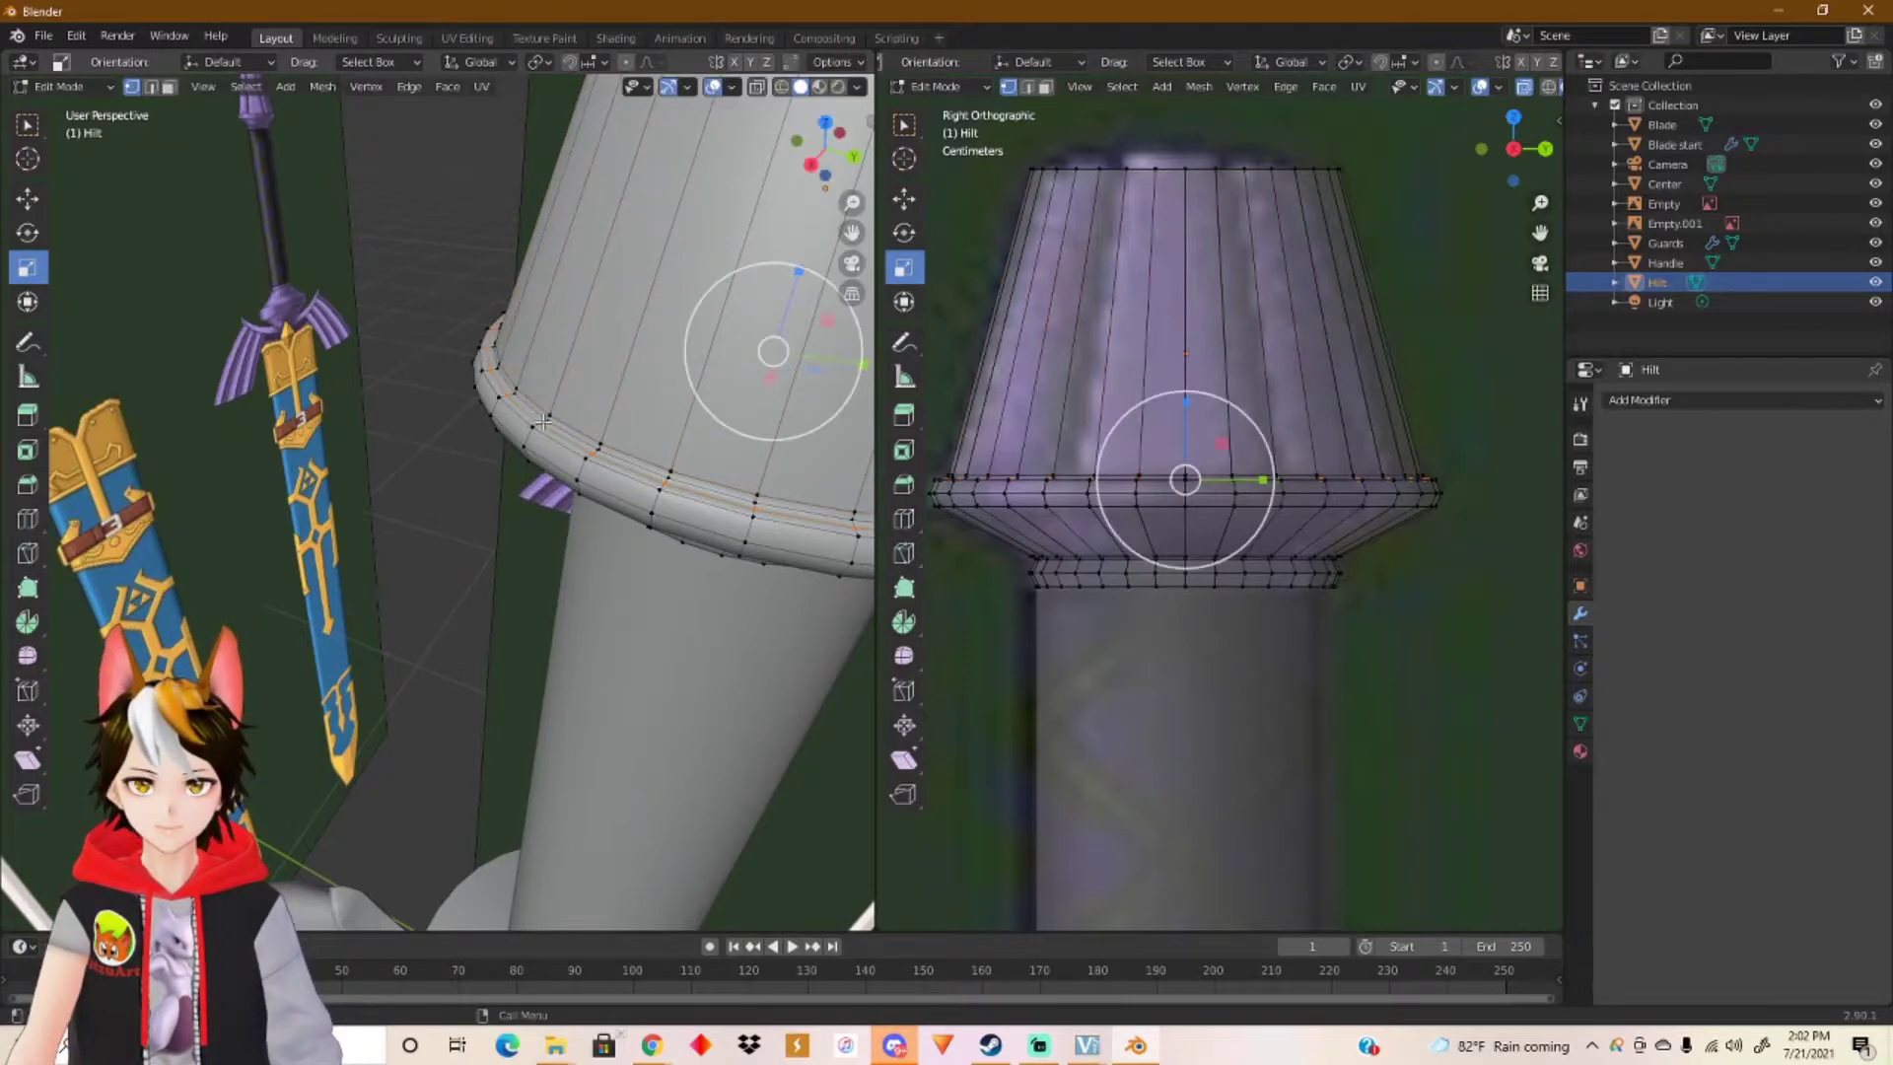
Step: Try a centred loop cut on the upper half of the Hilt's widest band
{"action": "key", "text": "ctrl+r"}
{"action": "left_click", "coordinate": [590, 463]}
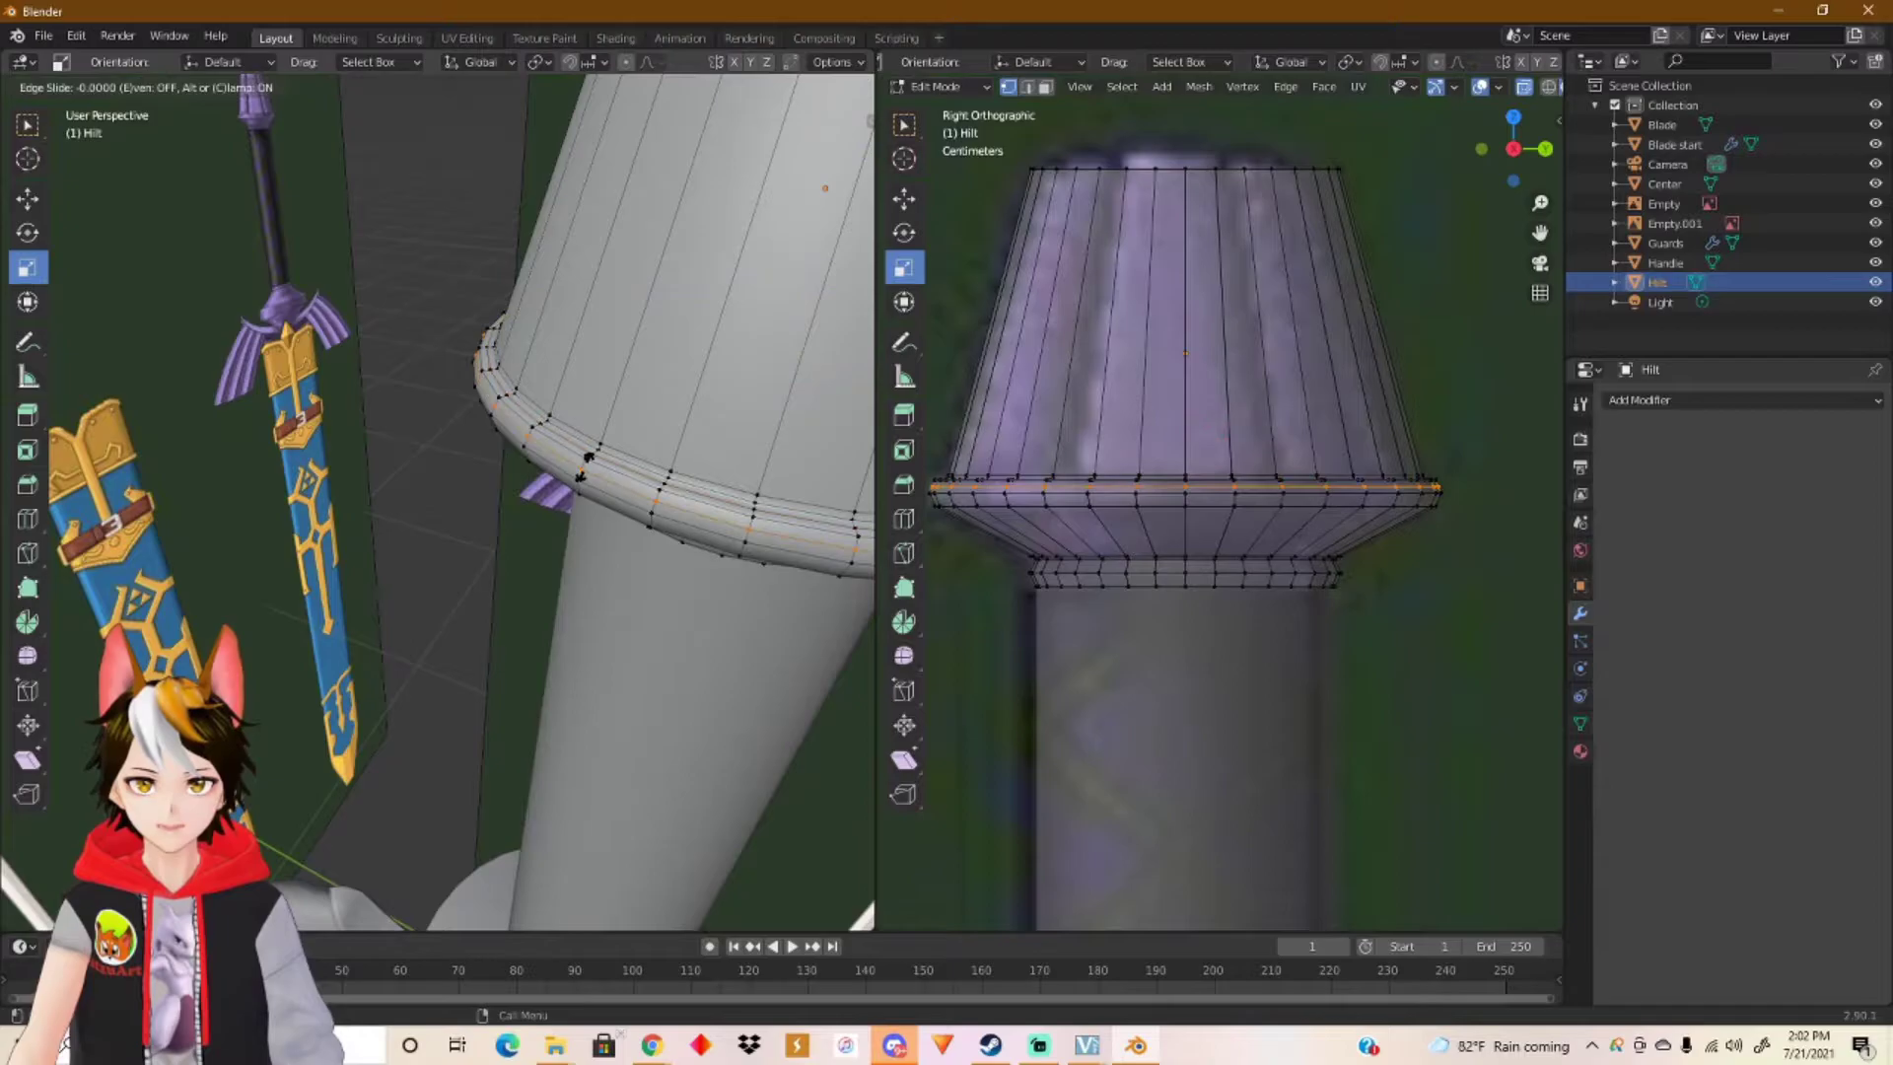
{"action": "left_click", "coordinate": [585, 463]}
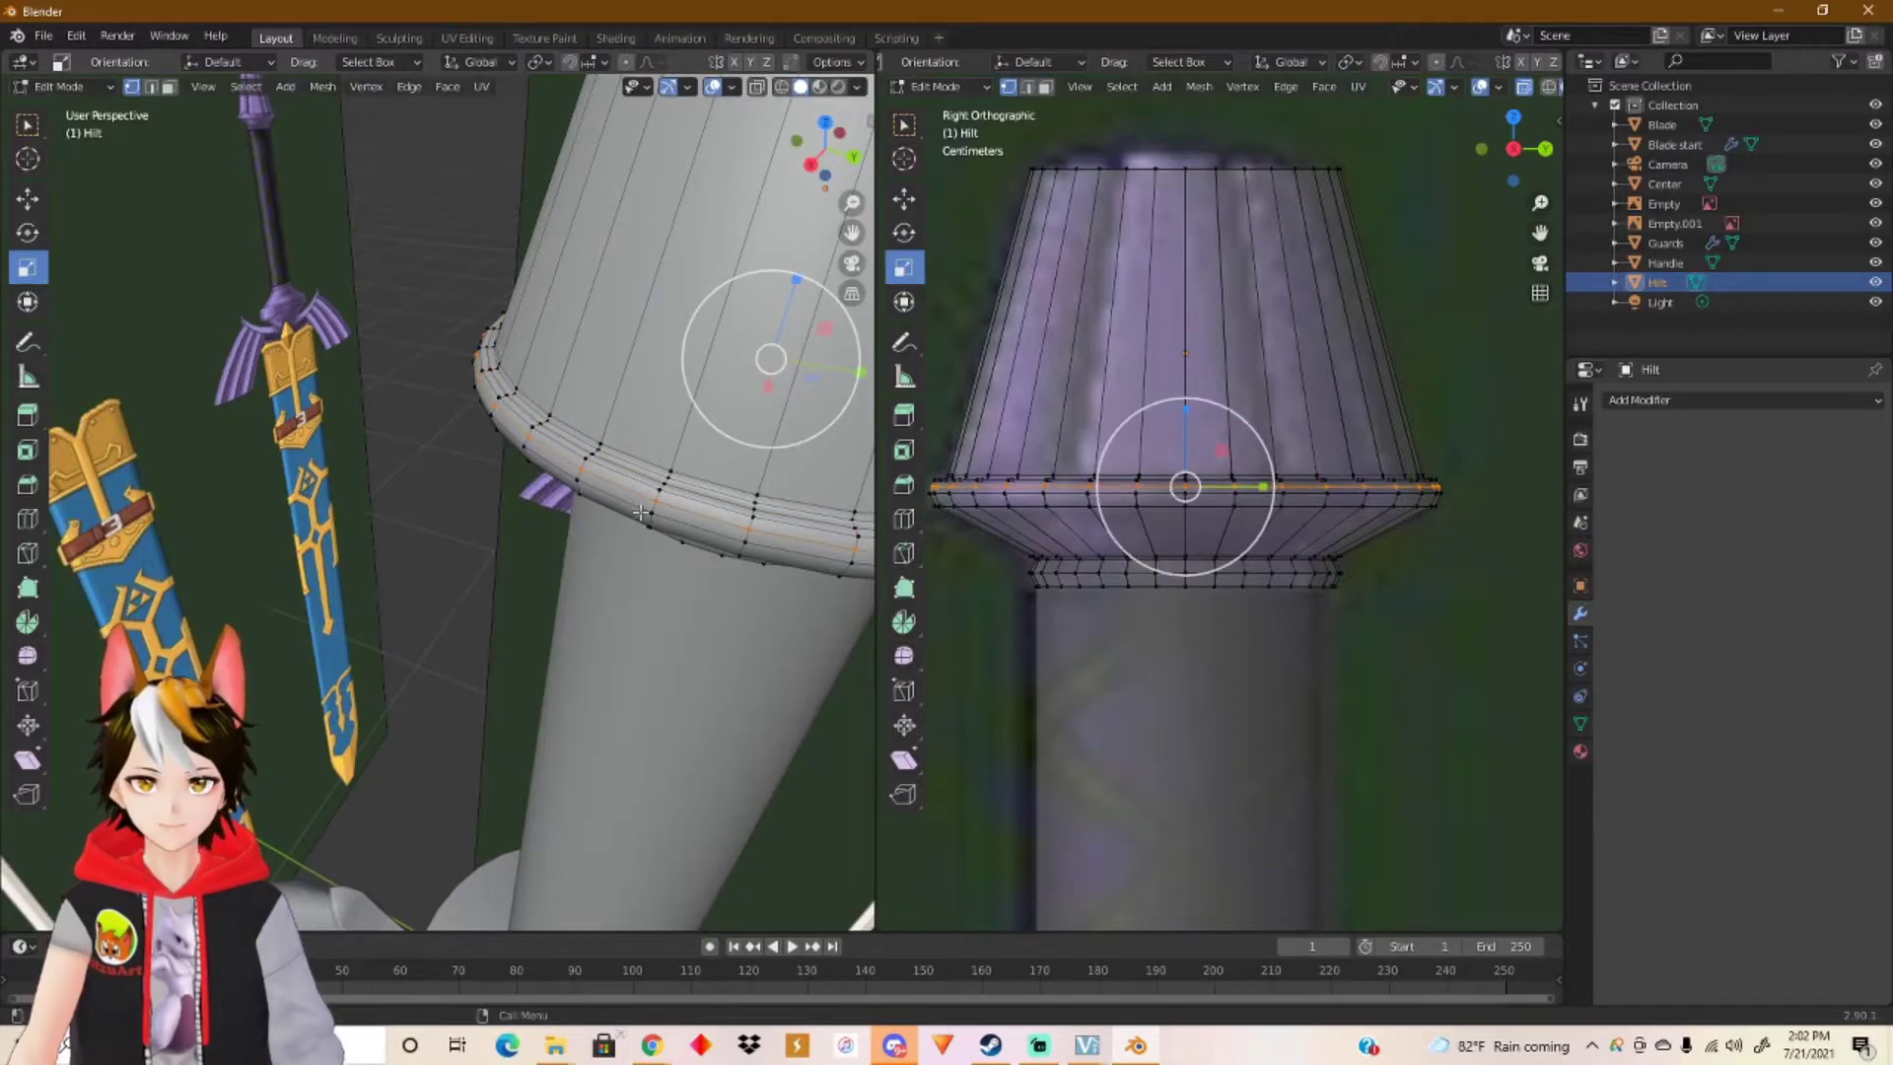
{"action": "left_click", "coordinate": [611, 495], "text": "alt"}
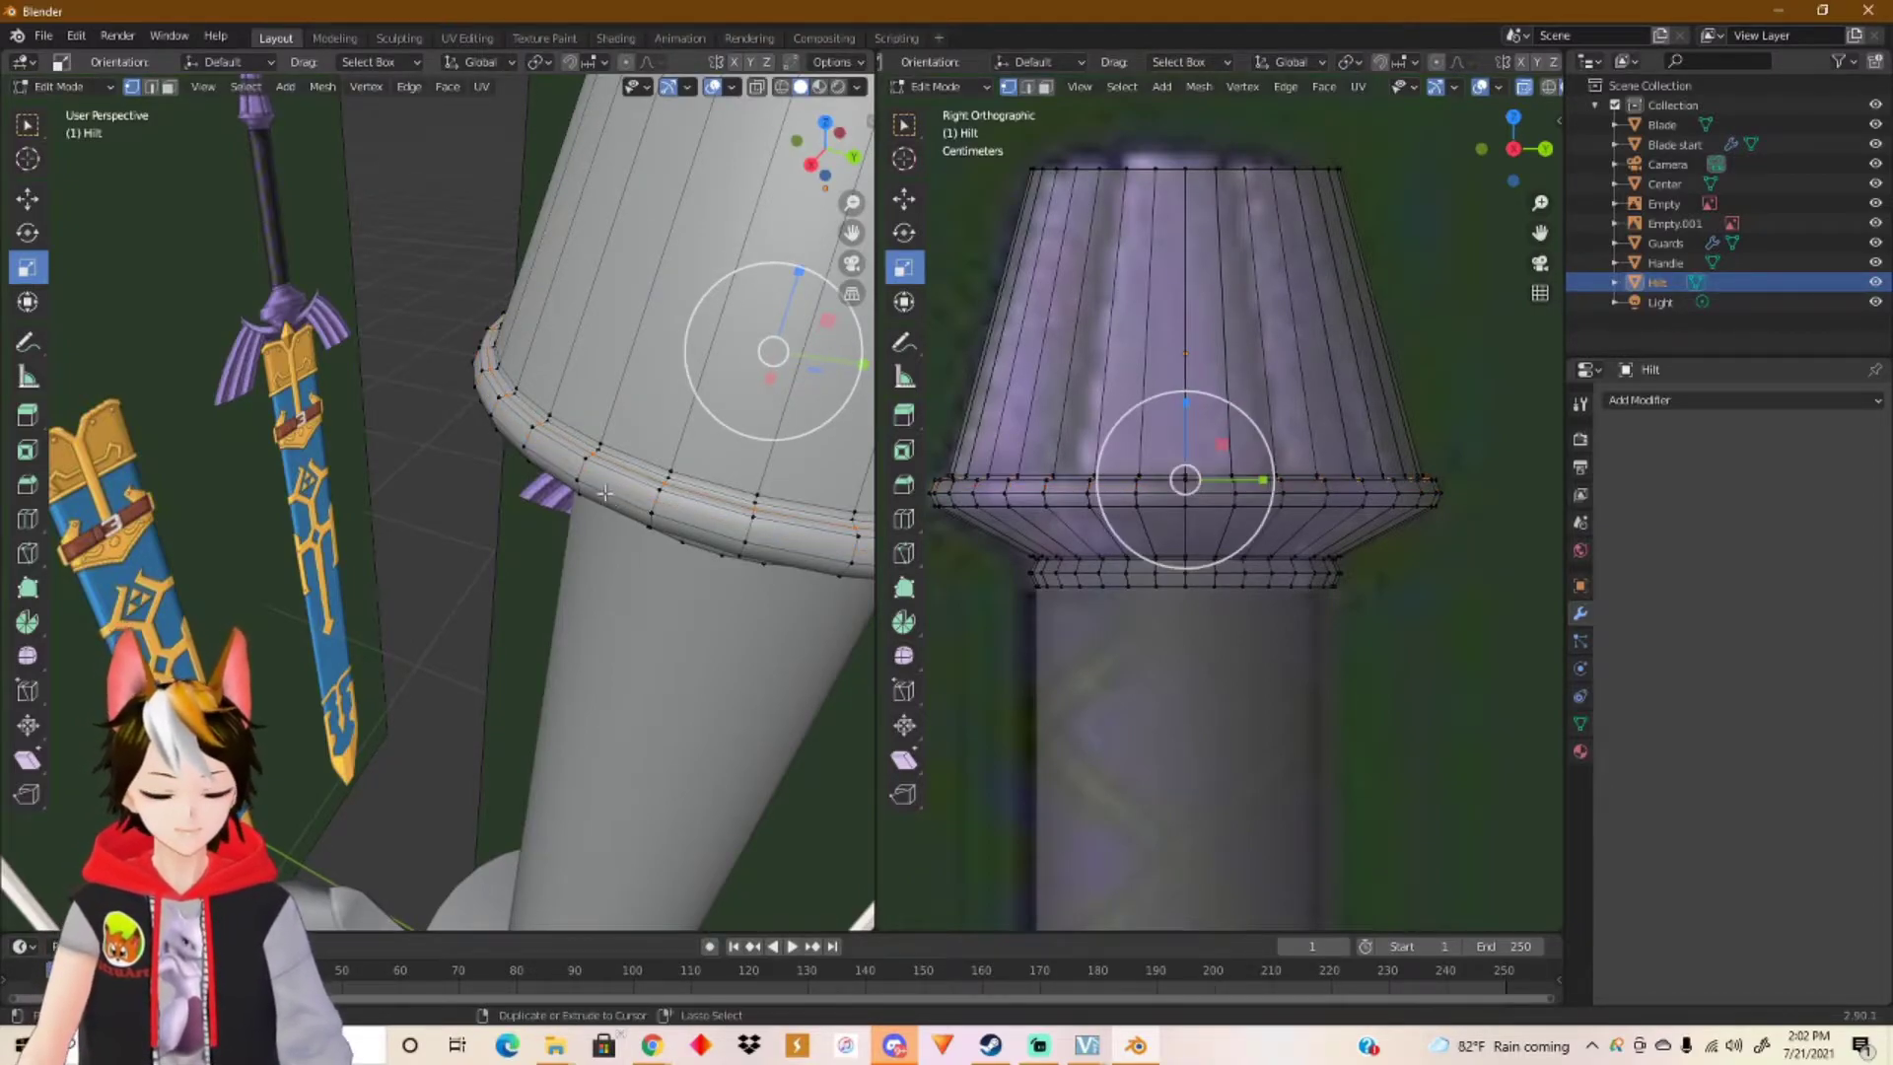
Step: Add a loop cut on the upper half of the Hilt's widest band, slid about -0.45 toward its upper edge
{"action": "key", "text": "ctrl+r"}
{"action": "left_click", "coordinate": [589, 456]}
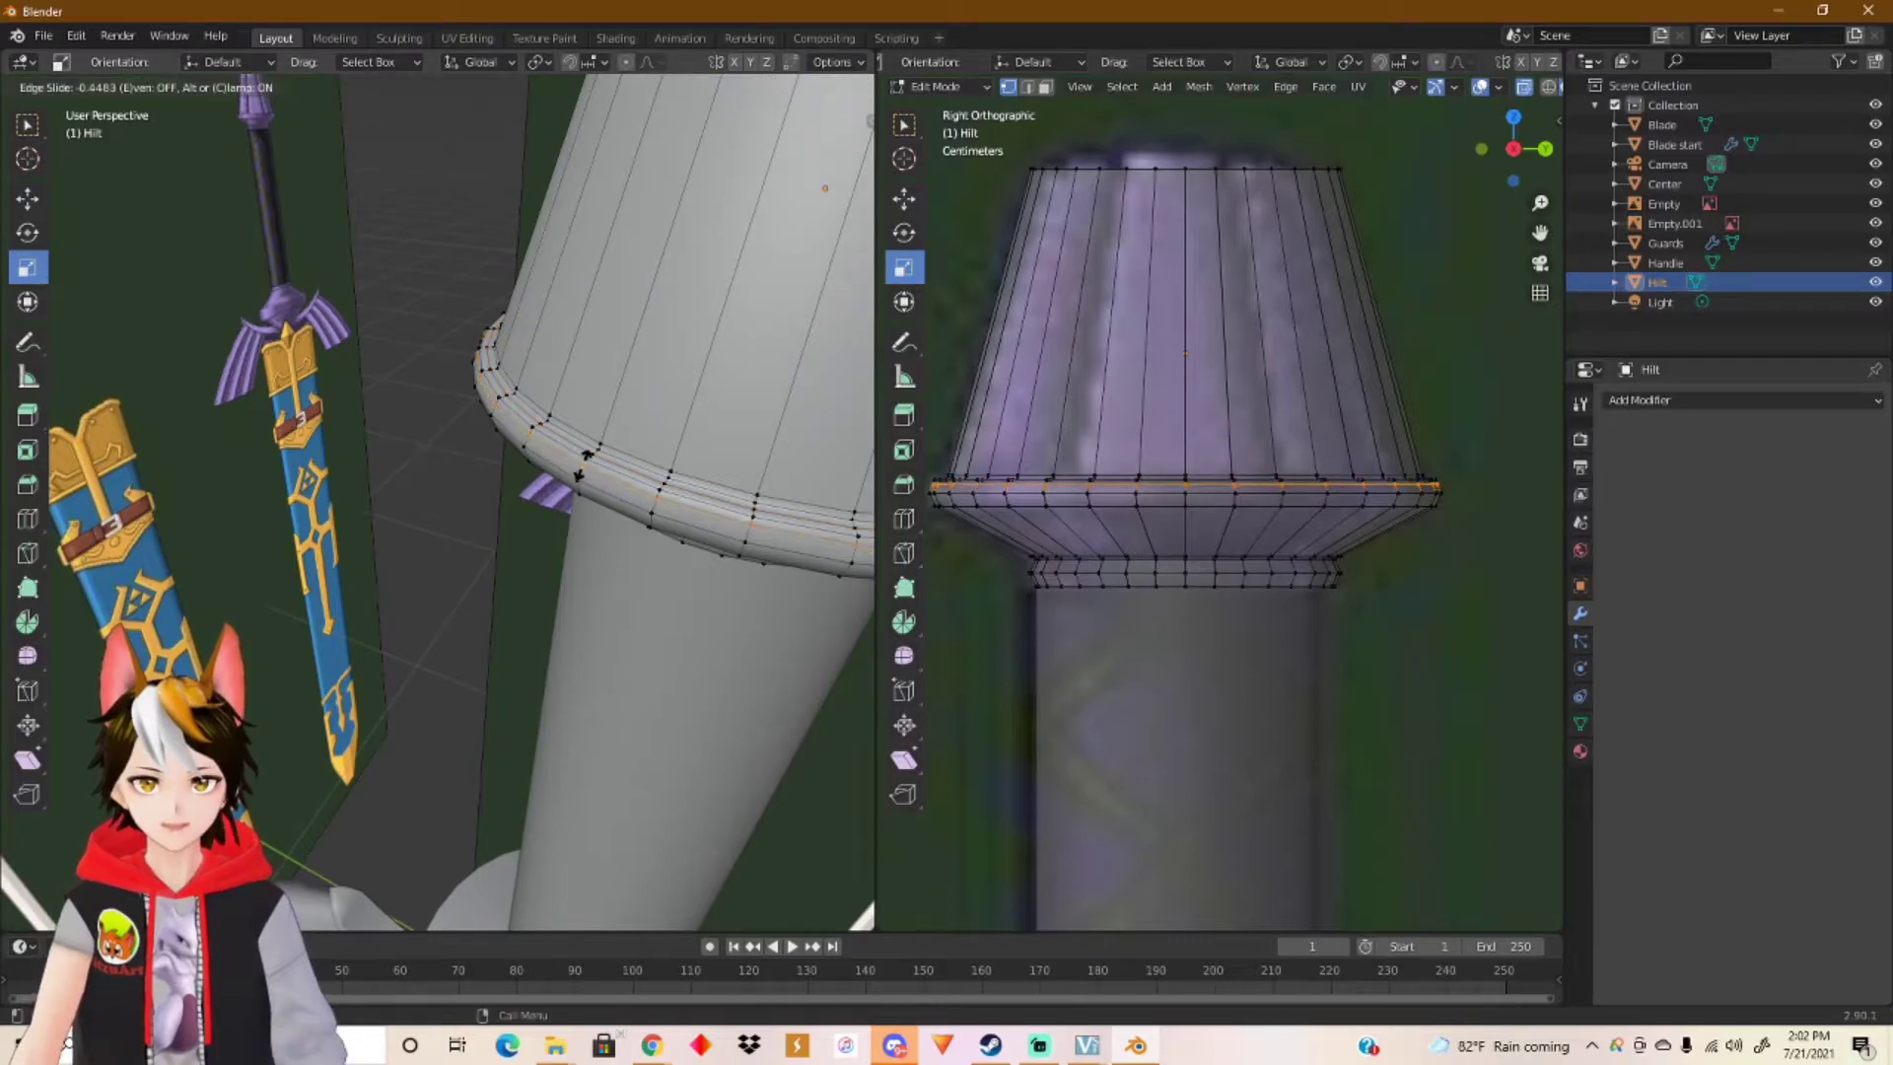
{"action": "left_click", "coordinate": [582, 464]}
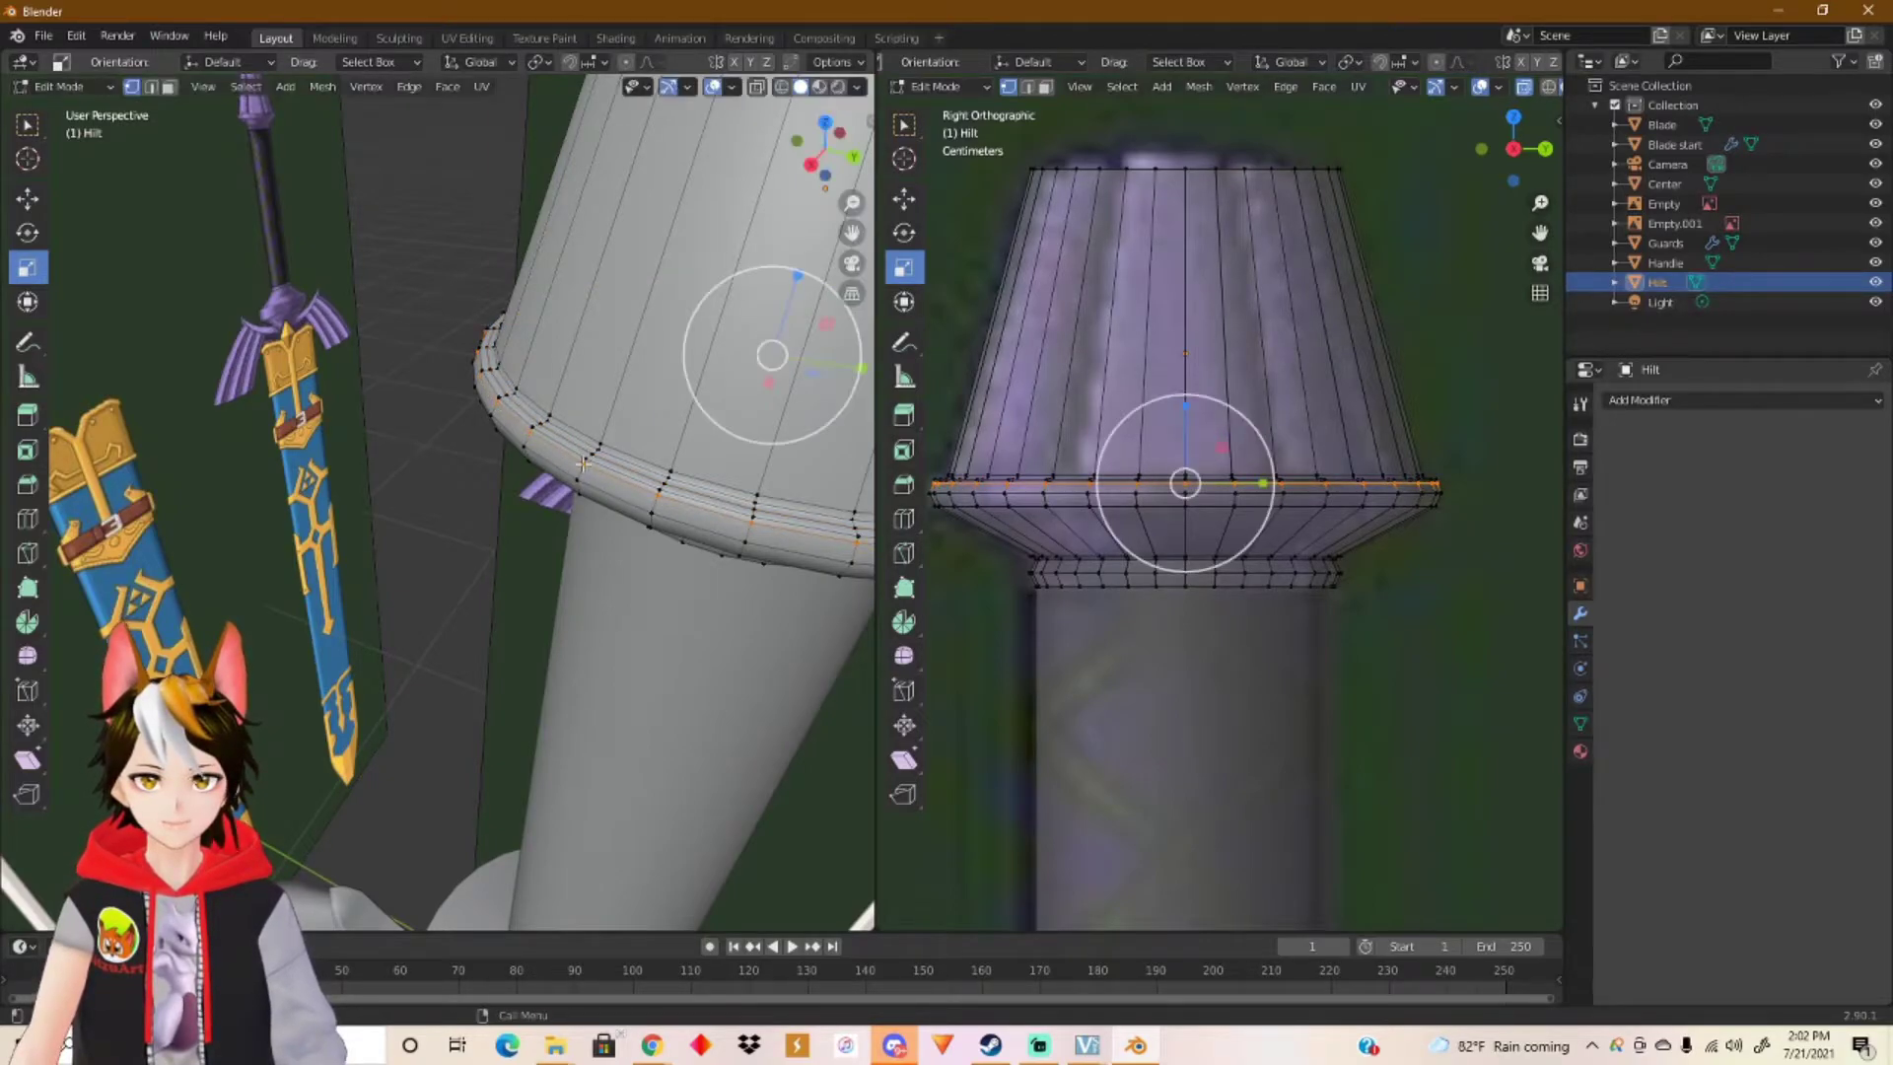
Step: Add a loop cut on the Hilt's lower cone, slid about -0.93 up toward the widest band, and resize it slightly
{"action": "middle_click_drag", "start_coordinate": [663, 508], "coordinate": [792, 396]}
{"action": "scroll", "coordinate": [691, 548], "scroll_direction": "up", "scroll_amount": 1}
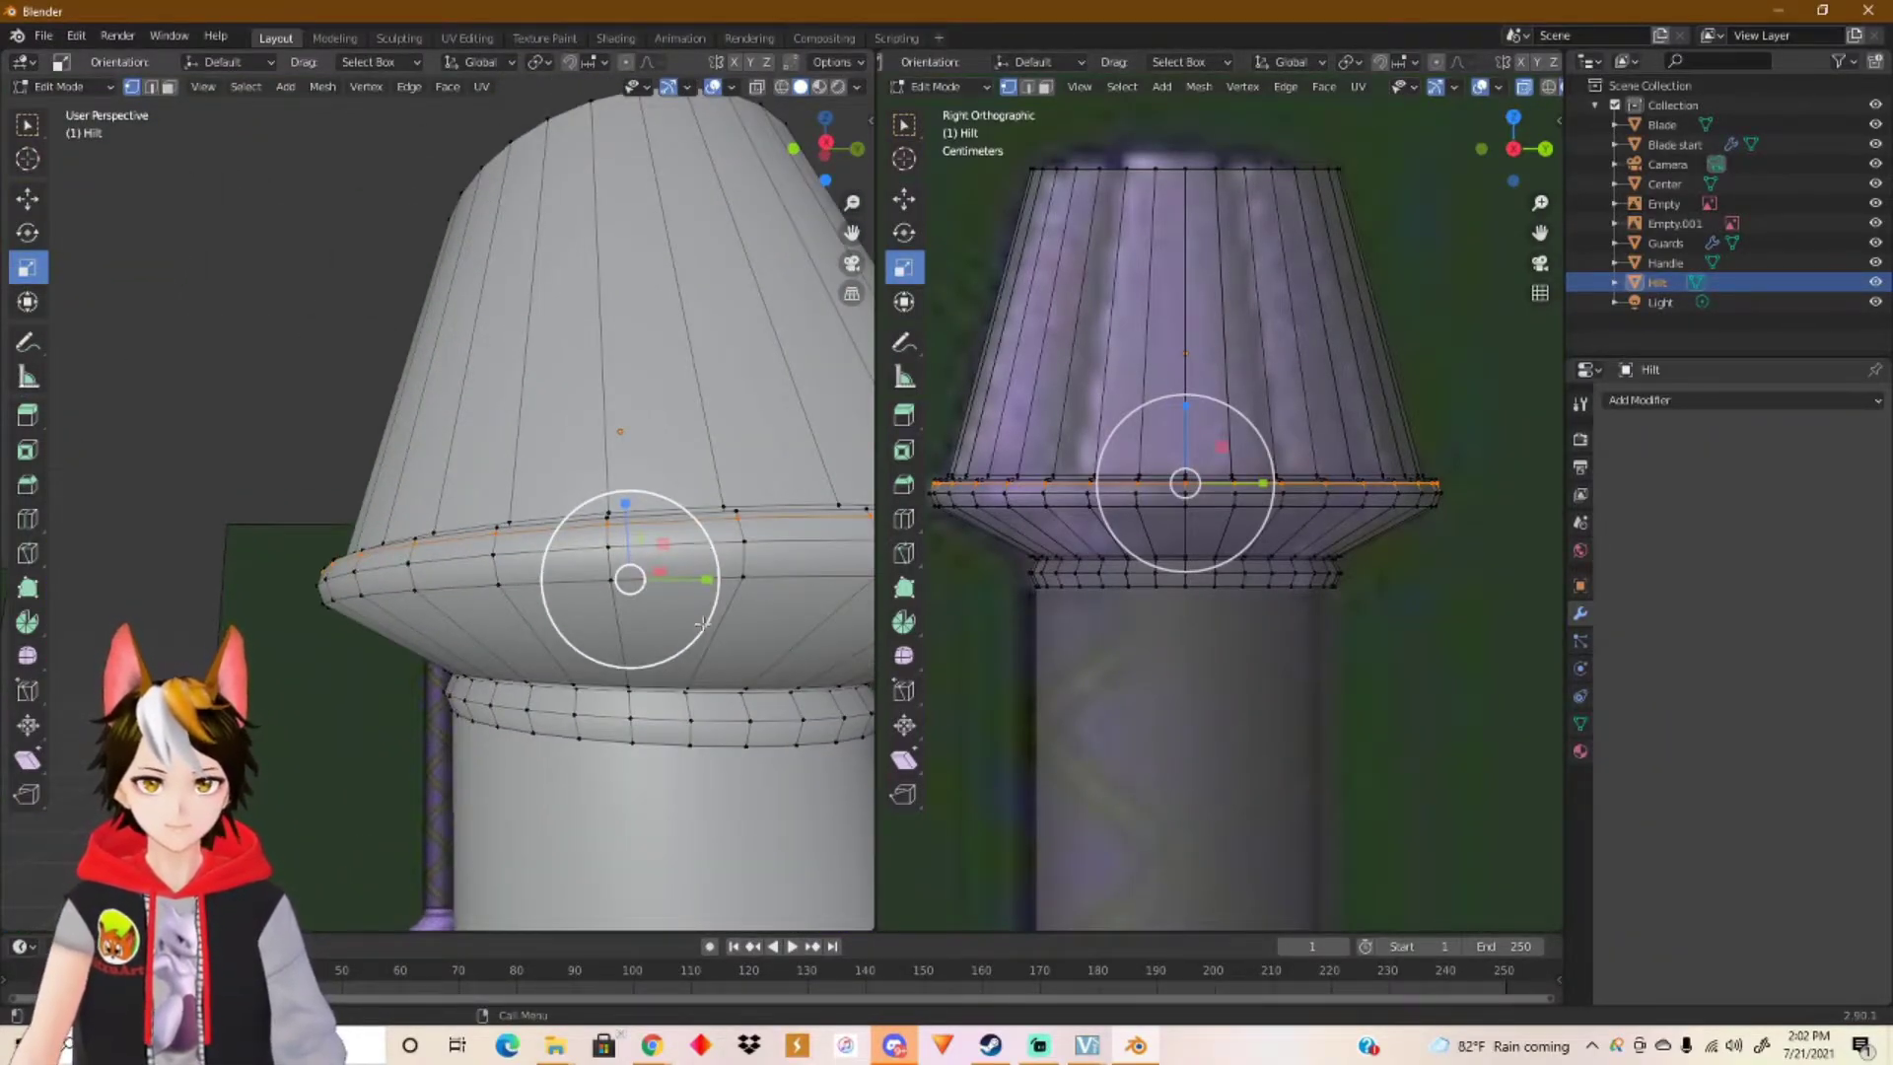
{"action": "key", "text": "ctrl+r"}
{"action": "left_click", "coordinate": [622, 639]}
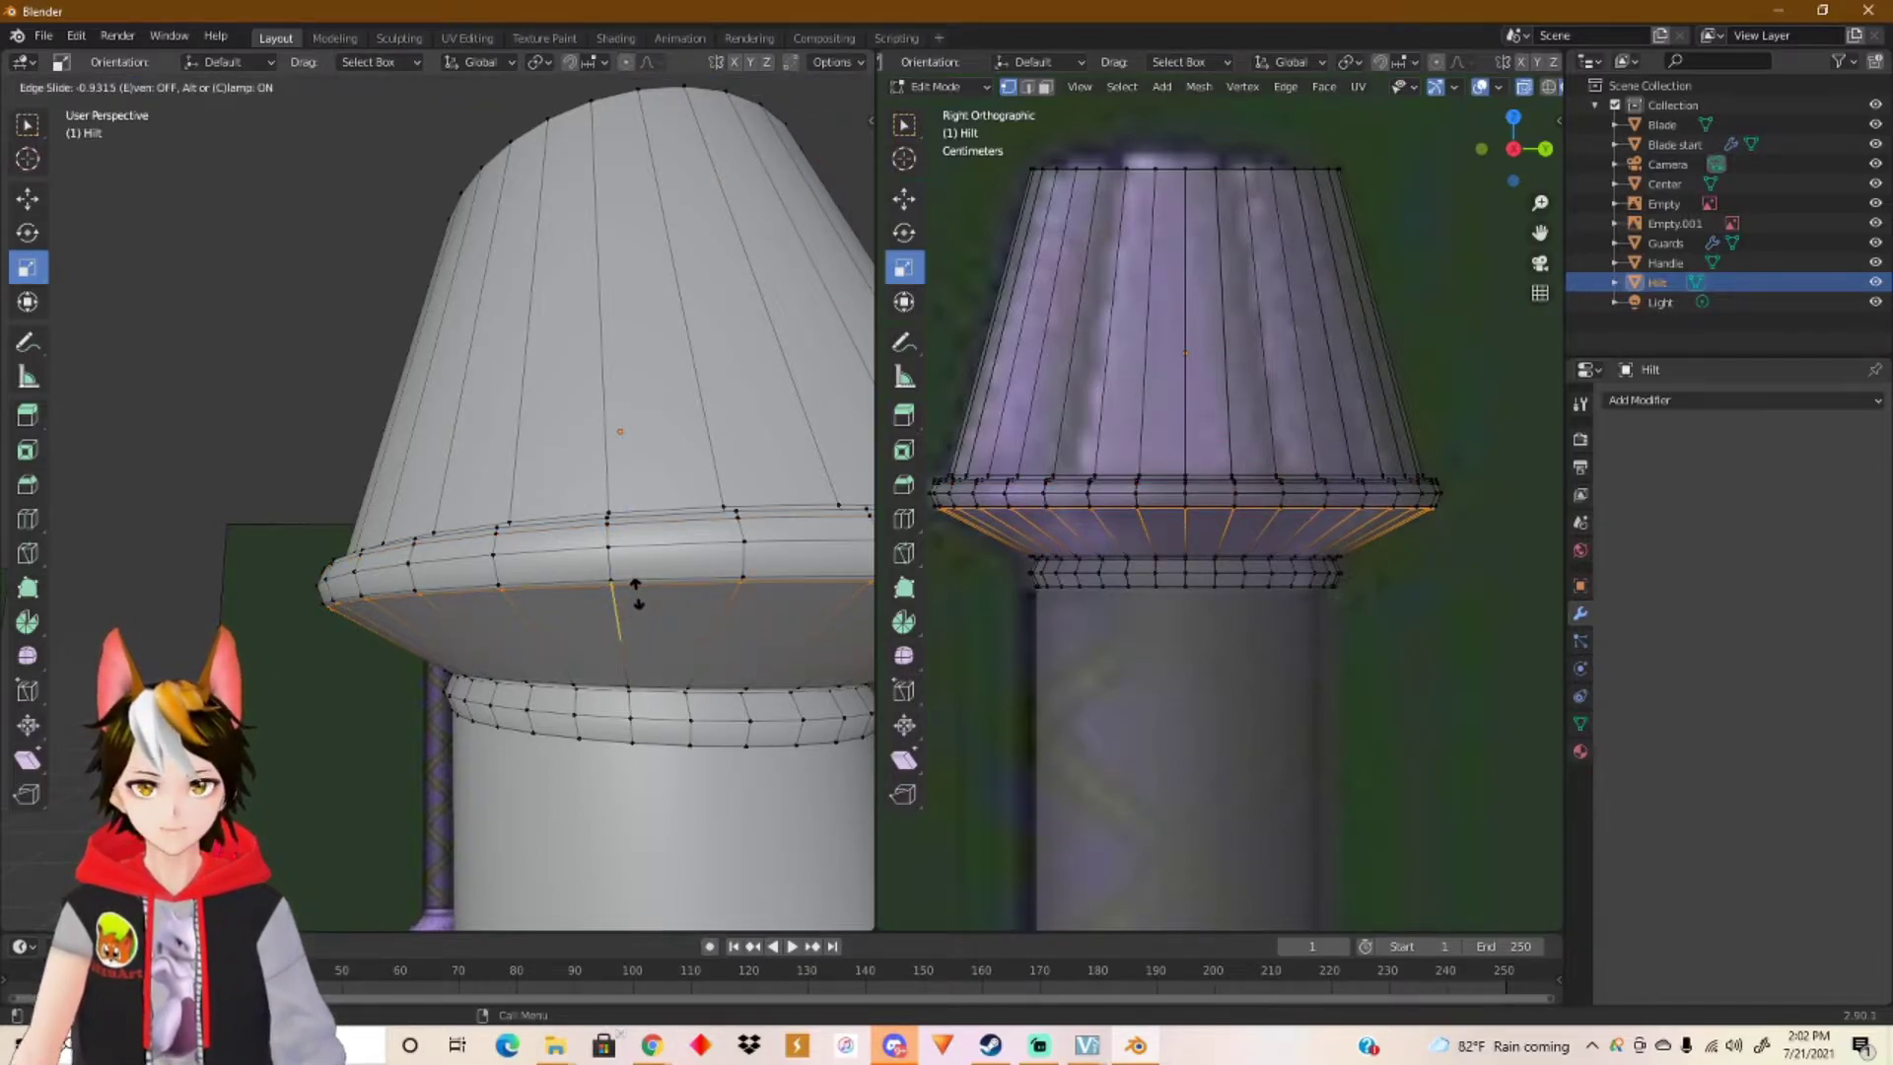
{"action": "left_click", "coordinate": [635, 591]}
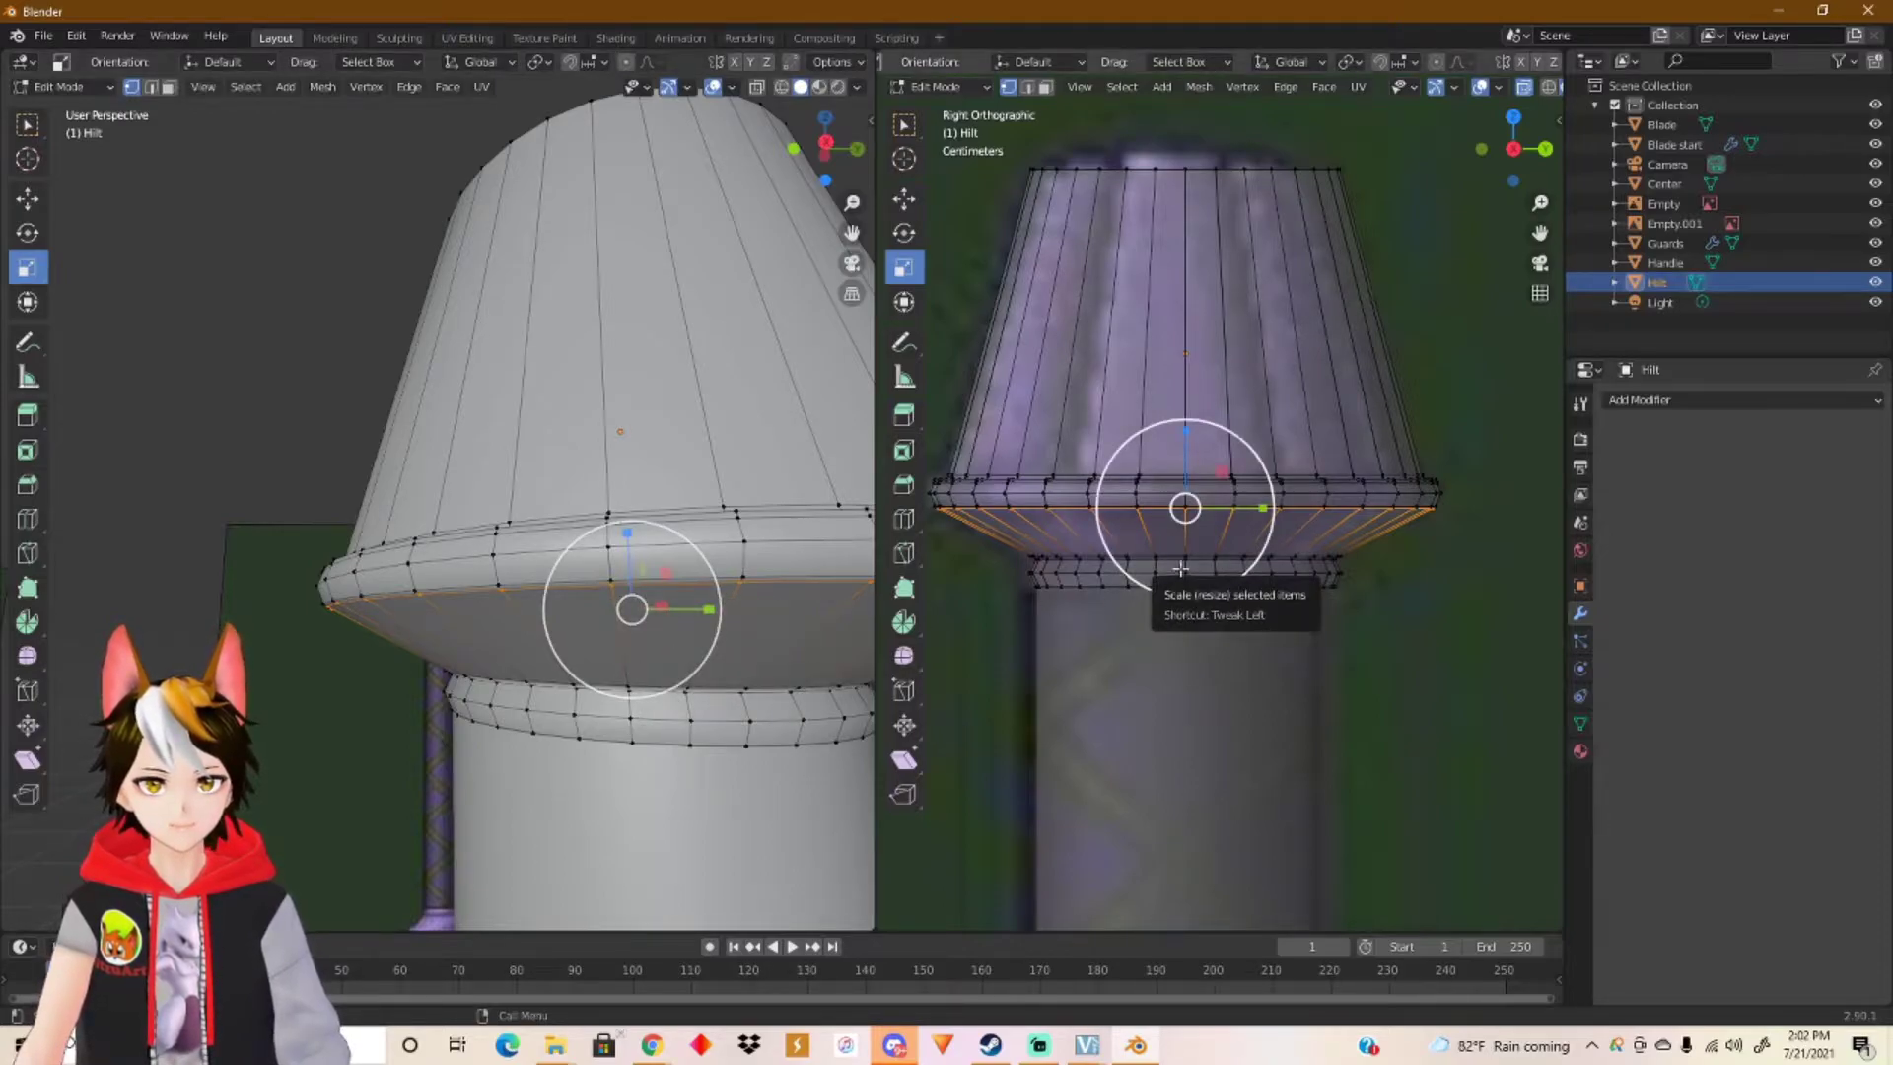
{"action": "left_click_drag", "start_coordinate": [1178, 568], "coordinate": [1173, 572]}
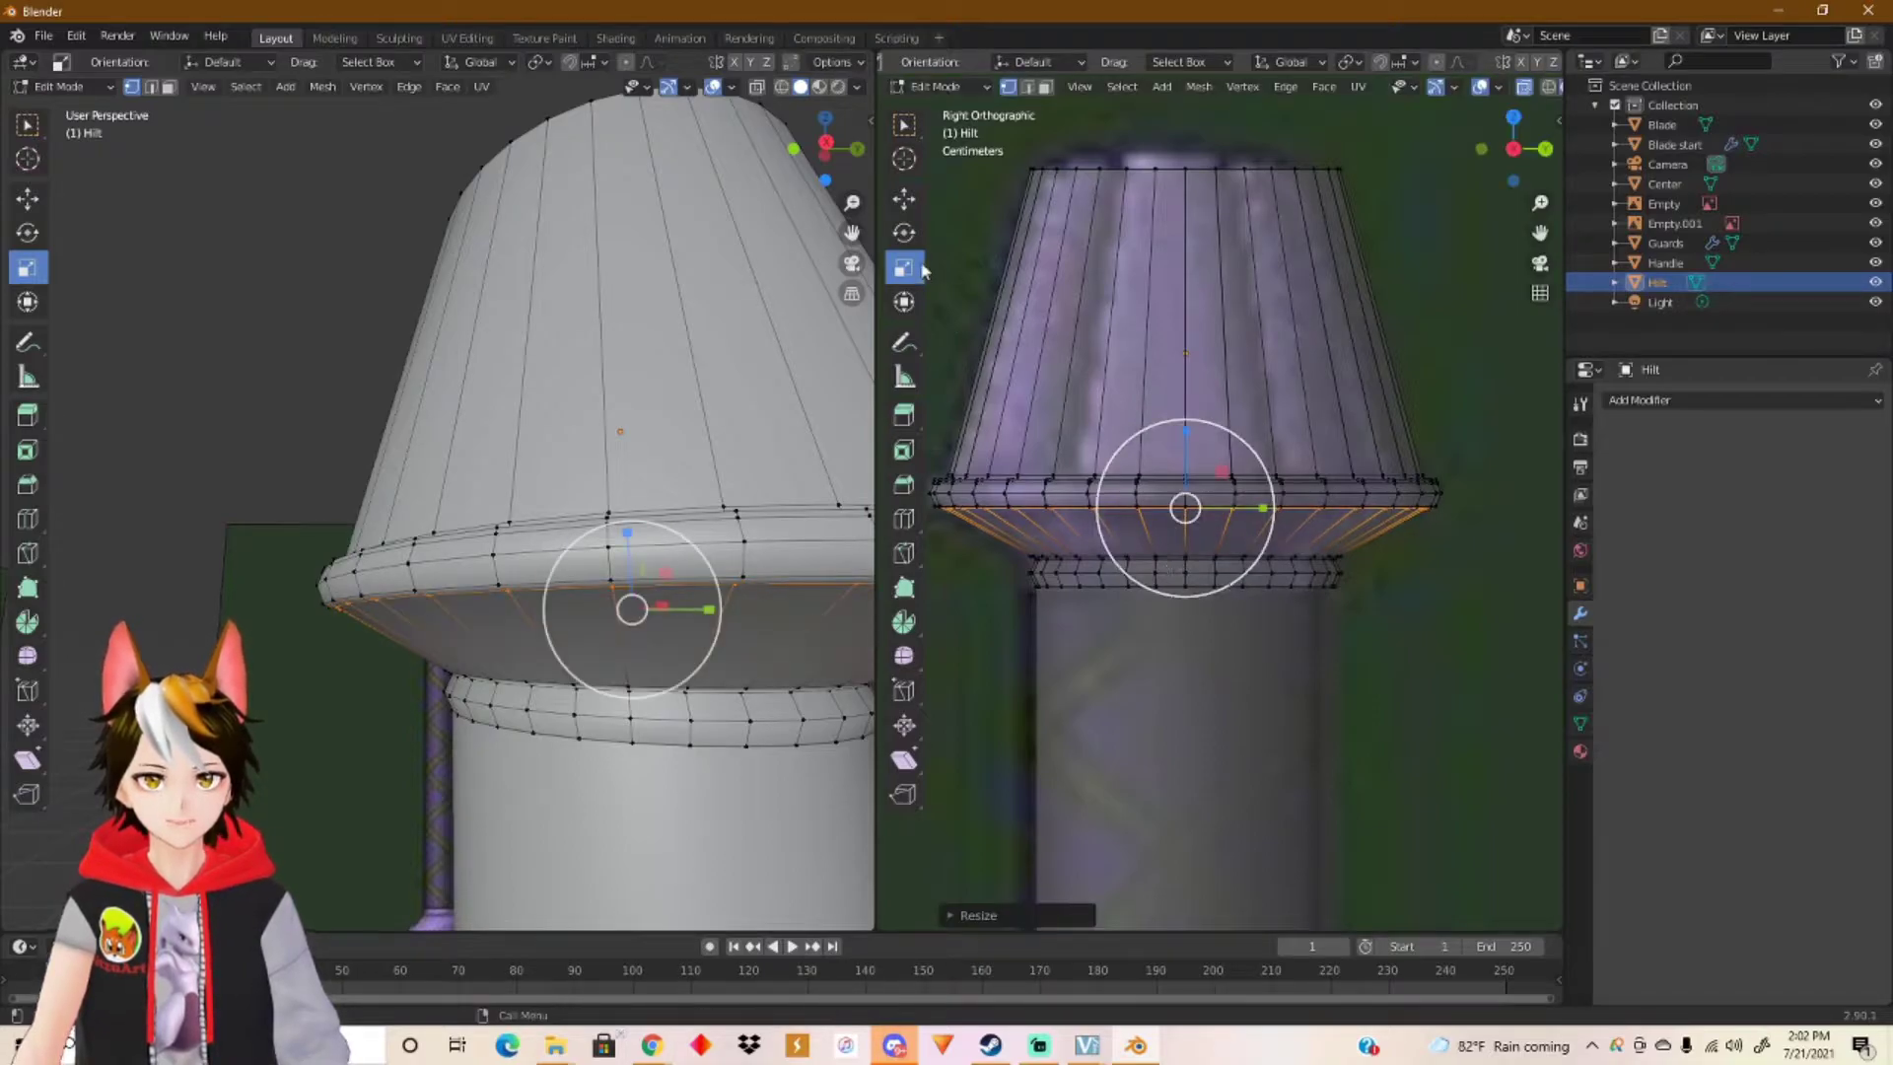
{"action": "left_click", "coordinate": [905, 204]}
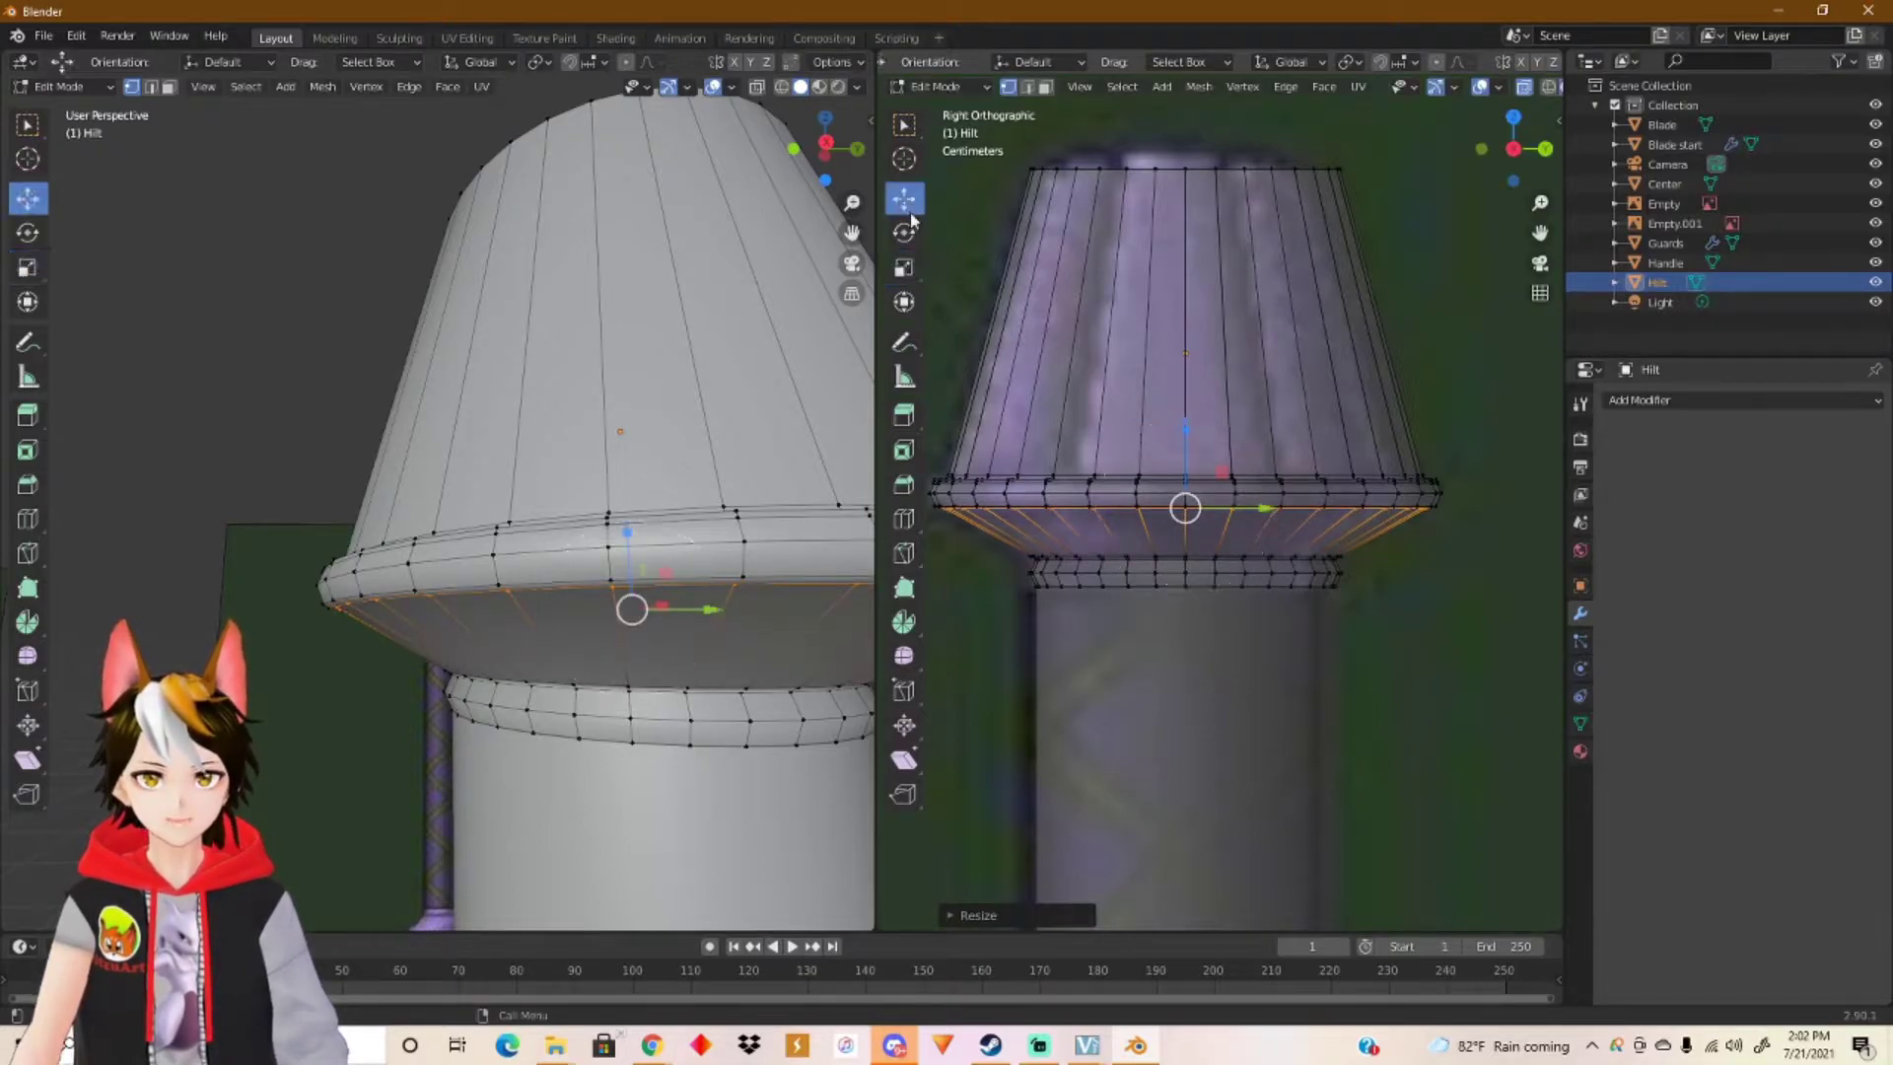
Step: Move the selected edge loop beneath the Hilt's widest band up about 0.0007 m along Z
{"action": "scroll", "coordinate": [1170, 433], "scroll_direction": "up", "scroll_amount": 4}
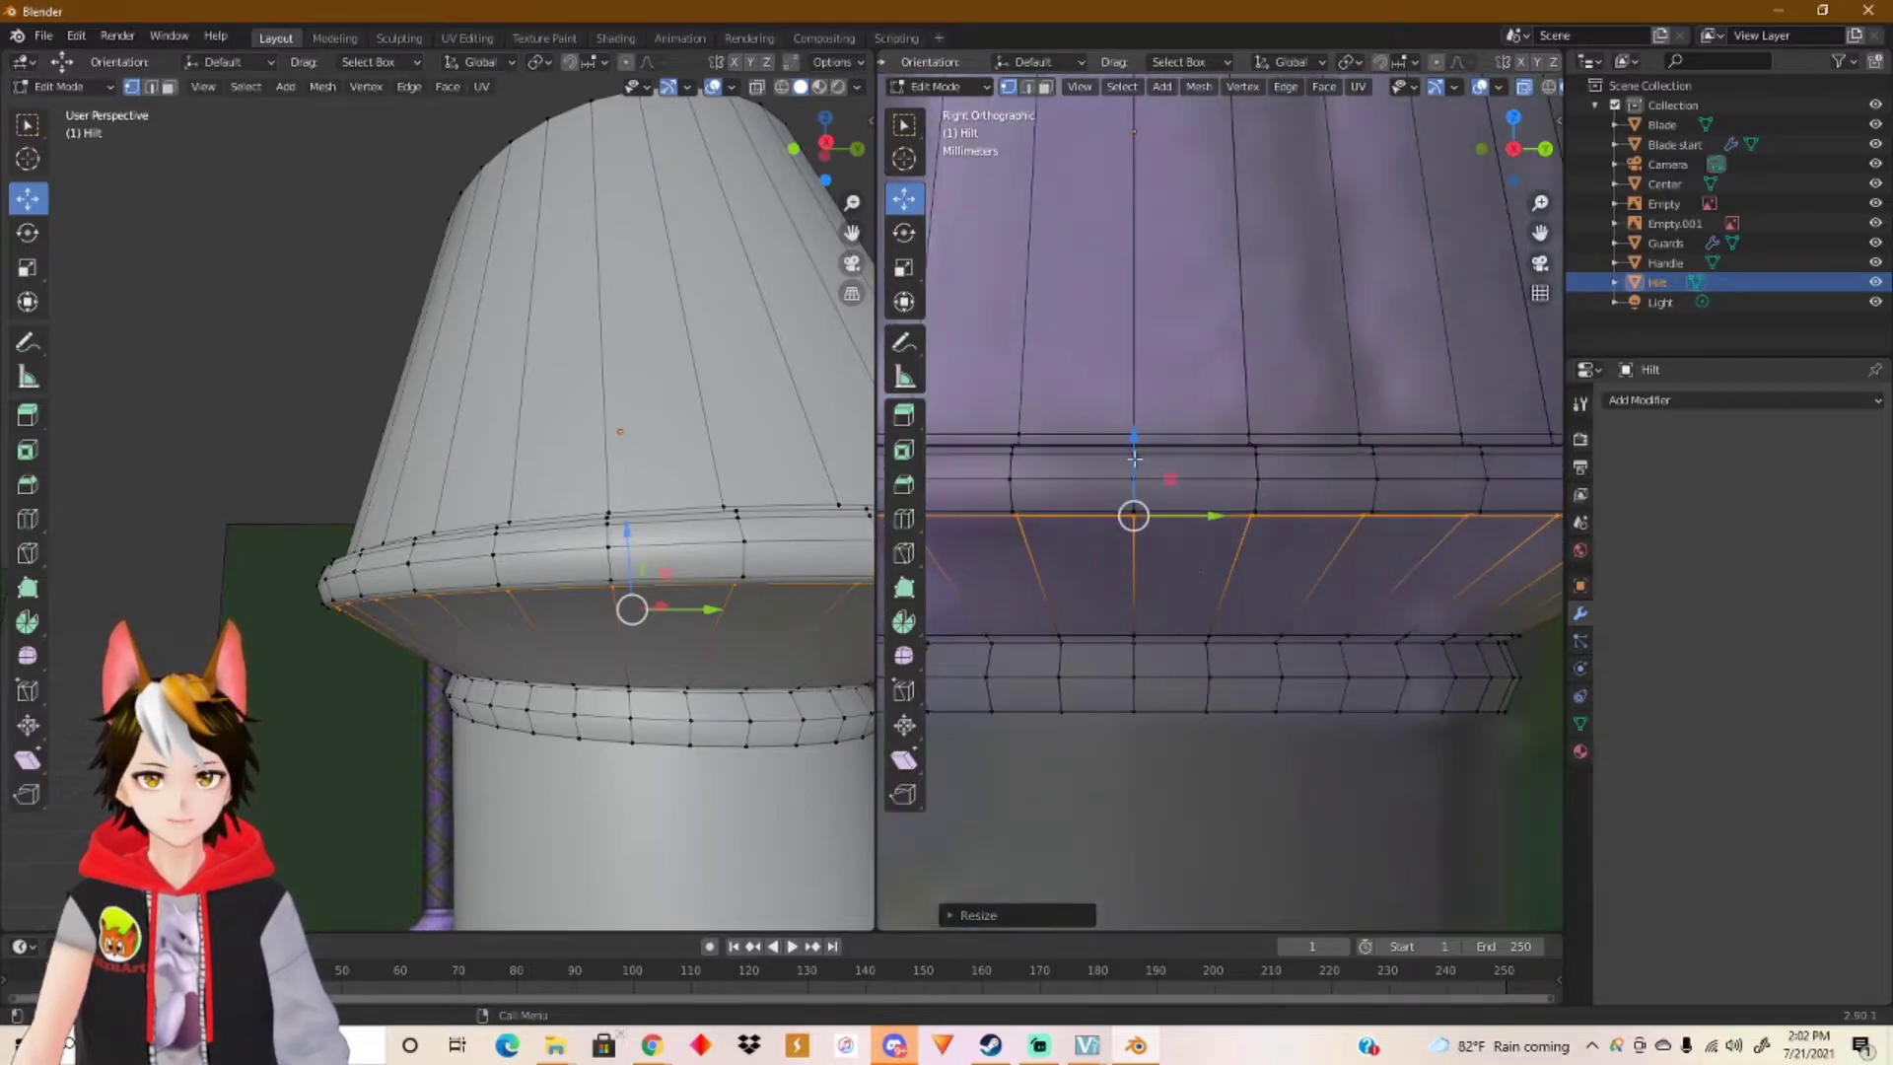
{"action": "left_click_drag", "start_coordinate": [1132, 450], "coordinate": [1134, 446]}
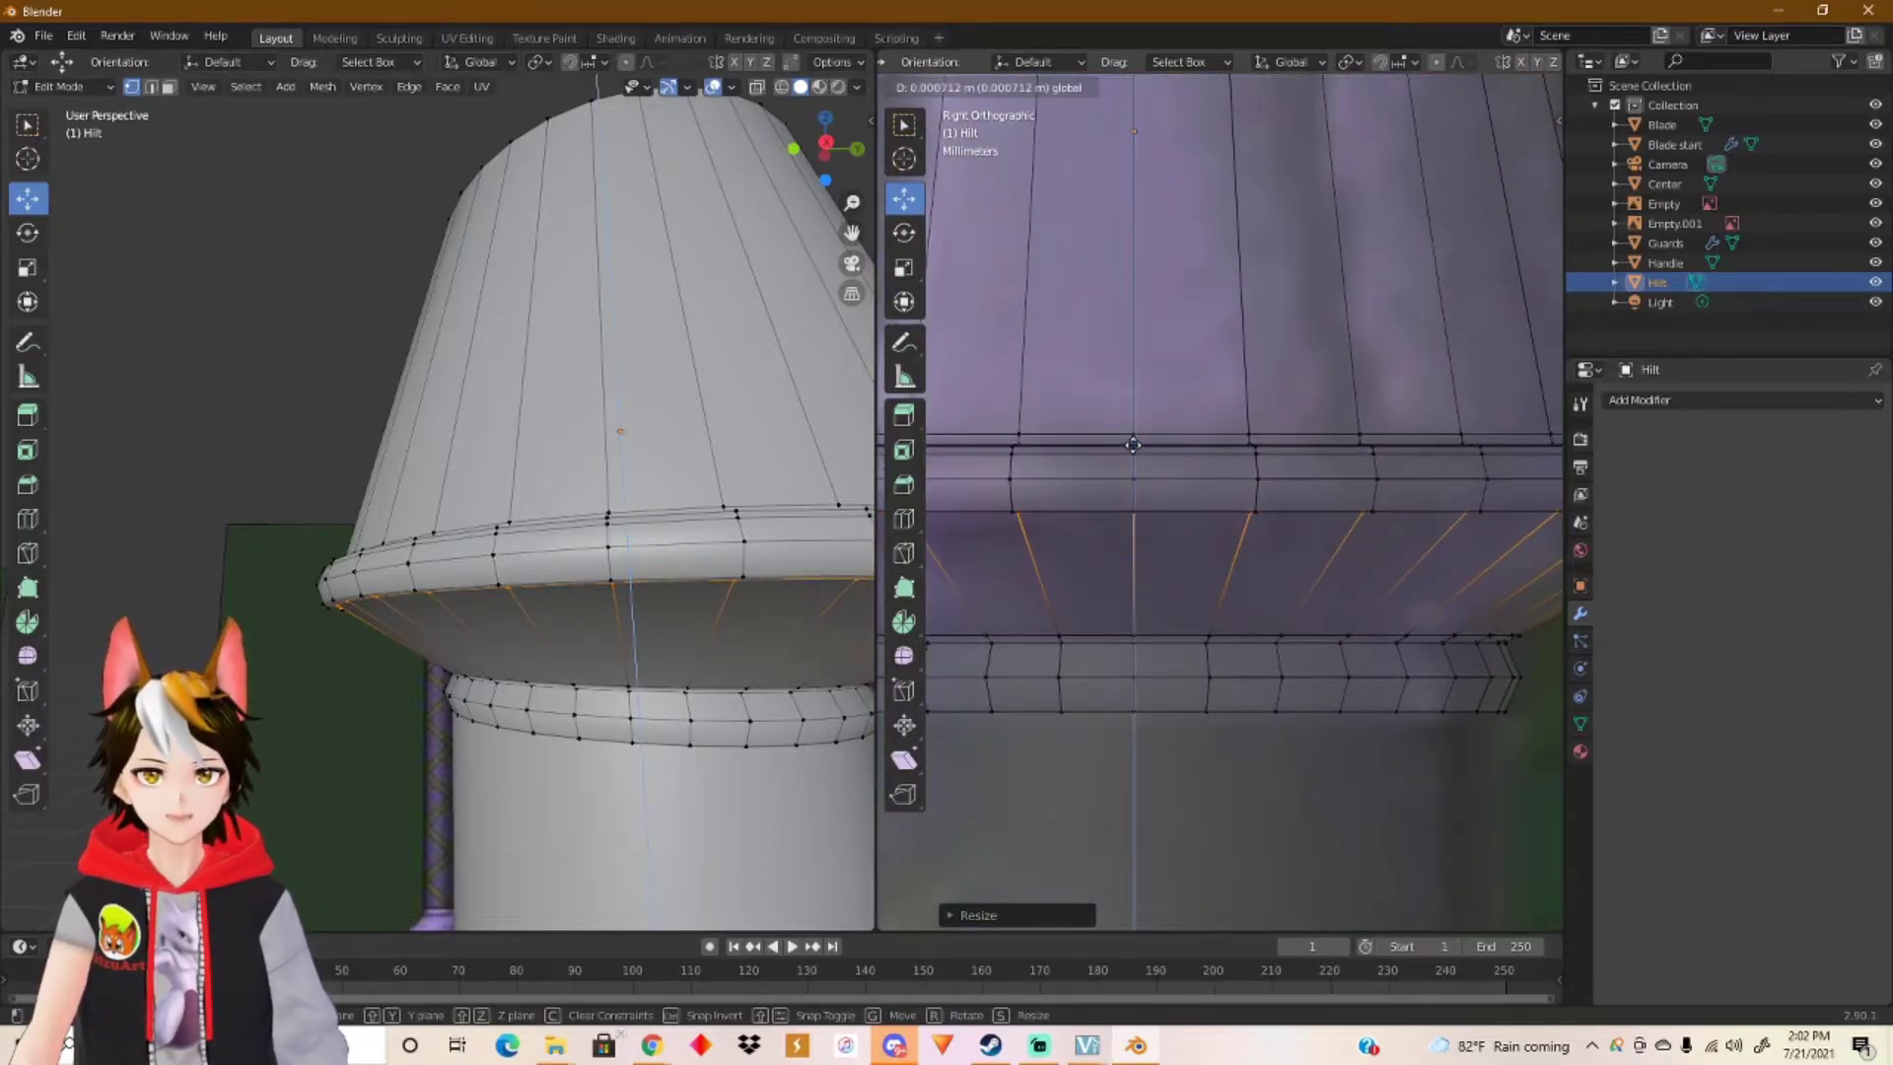
{"action": "left_click_drag", "start_coordinate": [1133, 445], "coordinate": [1132, 446]}
{"action": "middle_click_drag", "start_coordinate": [690, 586], "coordinate": [654, 461]}
{"action": "key", "text": "Tab"}
{"action": "scroll", "coordinate": [695, 606], "scroll_direction": "down", "scroll_amount": 2}
{"action": "key", "text": "Tab"}
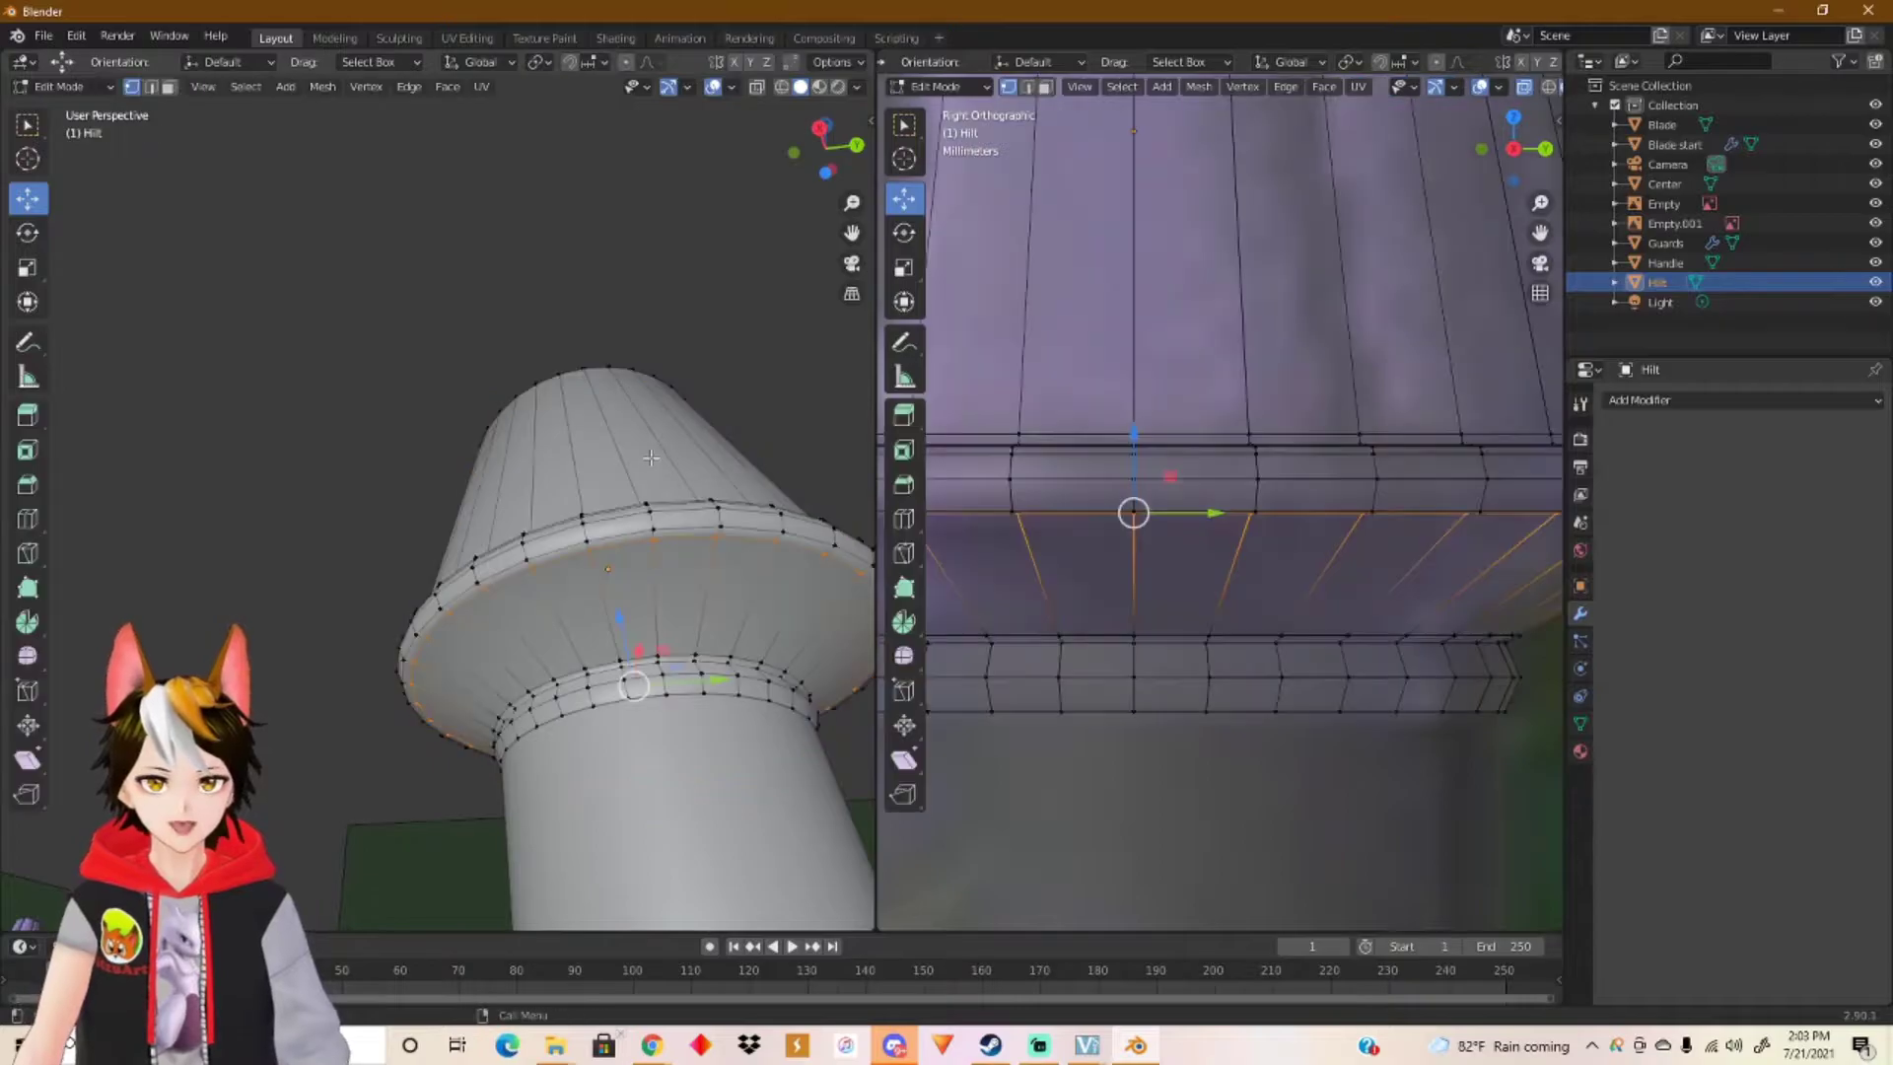
Step: Add a loop cut on the narrow strip between the widest band's lower edge and the support loop beneath it
{"action": "scroll", "coordinate": [651, 493], "scroll_direction": "up", "scroll_amount": 2}
{"action": "middle_click_drag", "start_coordinate": [654, 598], "coordinate": [645, 558]}
{"action": "key", "text": "ctrl+r"}
{"action": "left_click", "coordinate": [594, 611]}
{"action": "left_click", "coordinate": [595, 612]}
{"action": "key", "text": "Tab"}
Step: Add another loop cut on the Hilt's lower cone, slid about -0.92 up toward the widest band
{"action": "middle_click_drag", "start_coordinate": [678, 643], "coordinate": [772, 639]}
{"action": "key", "text": "Tab"}
{"action": "key", "text": "ctrl+r"}
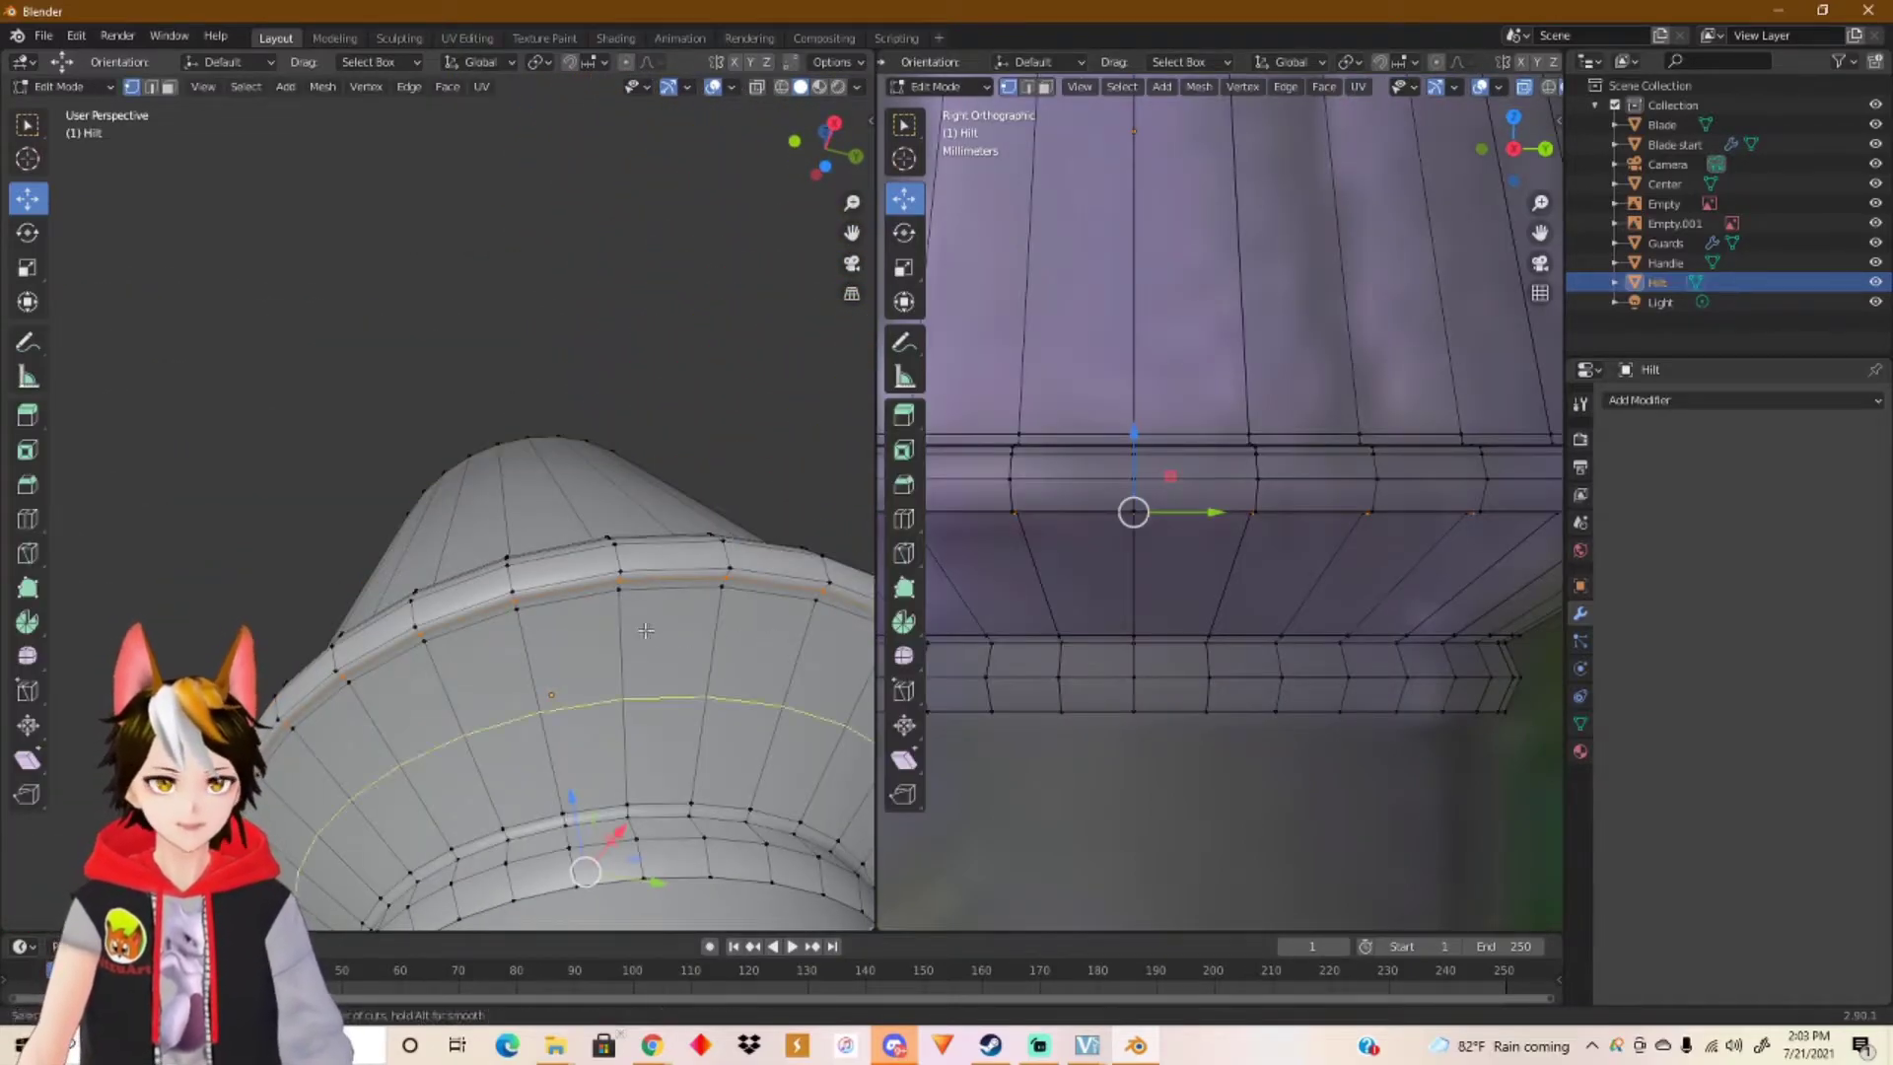
{"action": "left_click", "coordinate": [519, 632]}
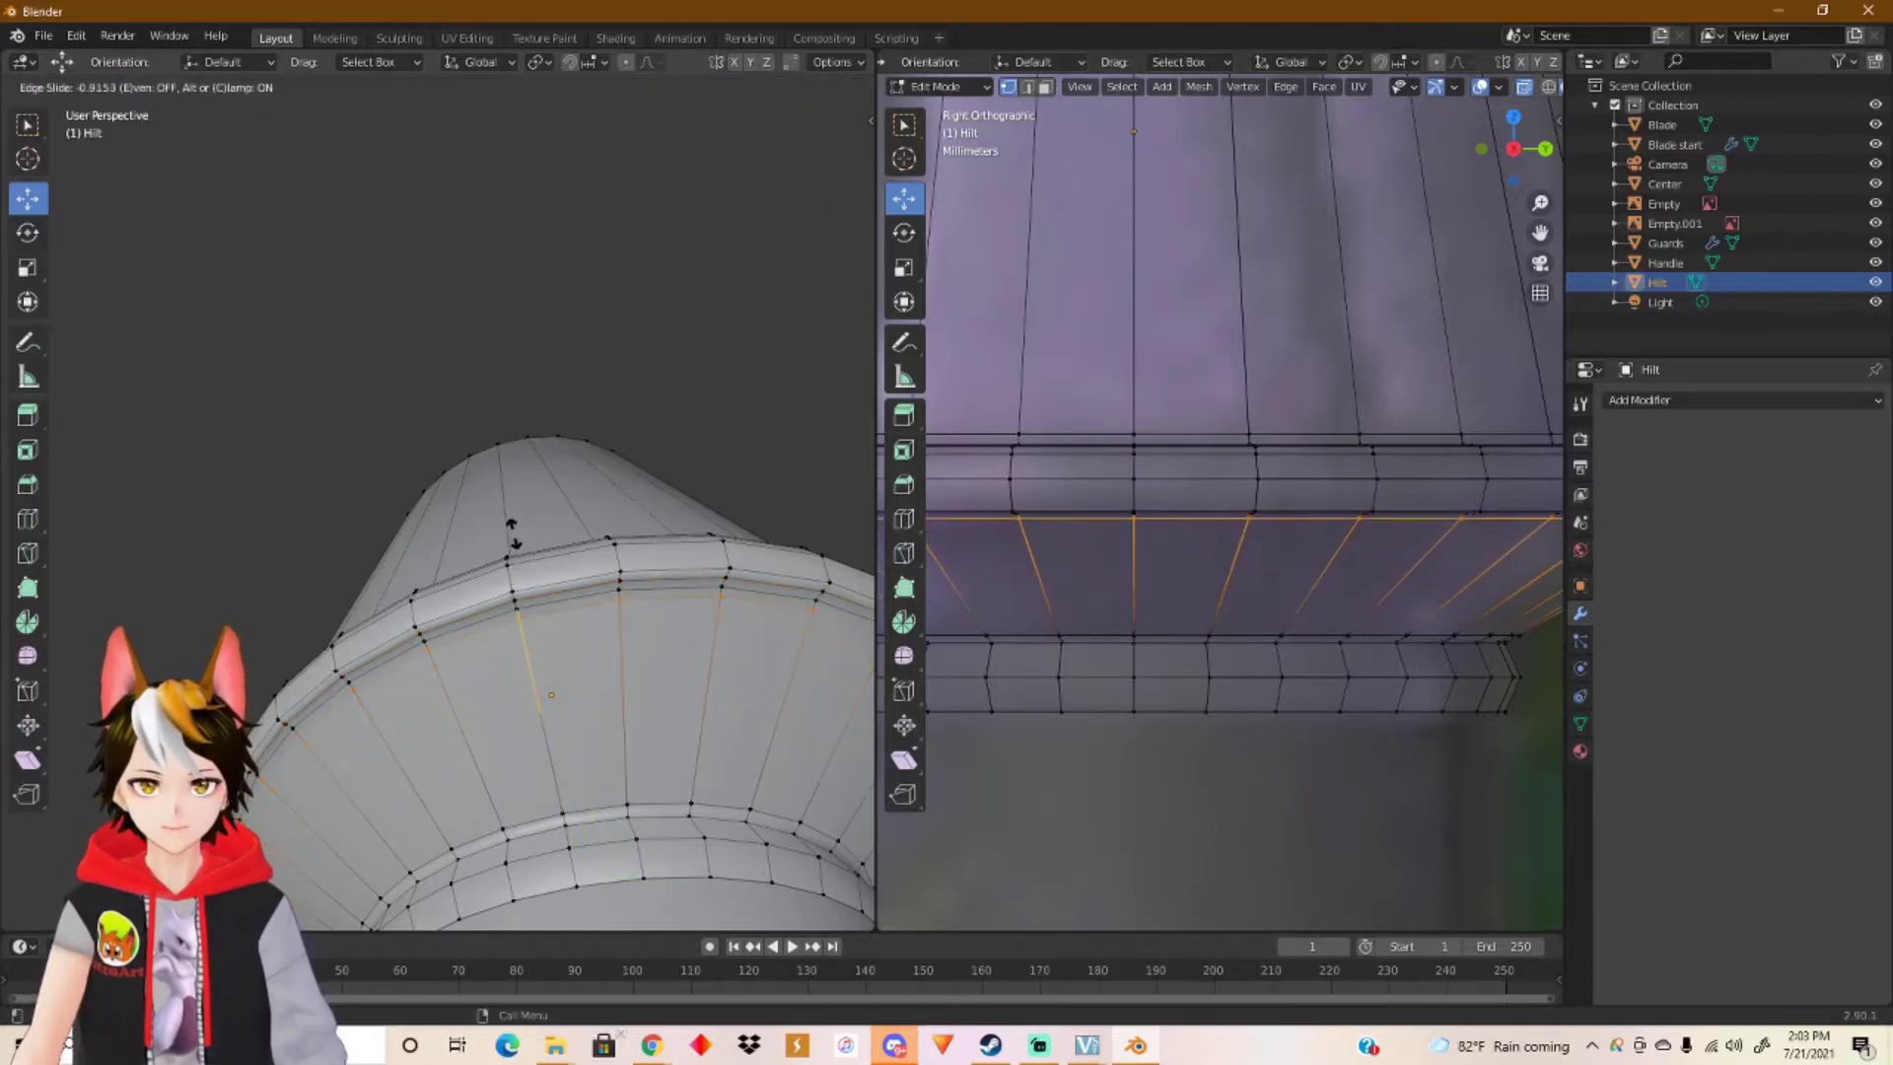
{"action": "left_click", "coordinate": [514, 530]}
{"action": "key", "text": "Tab"}
{"action": "middle_click_drag", "start_coordinate": [666, 655], "coordinate": [708, 772]}
{"action": "scroll", "coordinate": [647, 820], "scroll_direction": "up", "scroll_amount": 2}
{"action": "scroll", "coordinate": [707, 772], "scroll_direction": "down", "scroll_amount": 1}
Step: Add a loop cut on the upper half of the collar below the cone, slid about 0.75 toward its upper edge
{"action": "key", "text": "Tab"}
{"action": "scroll", "coordinate": [555, 707], "scroll_direction": "up", "scroll_amount": 2}
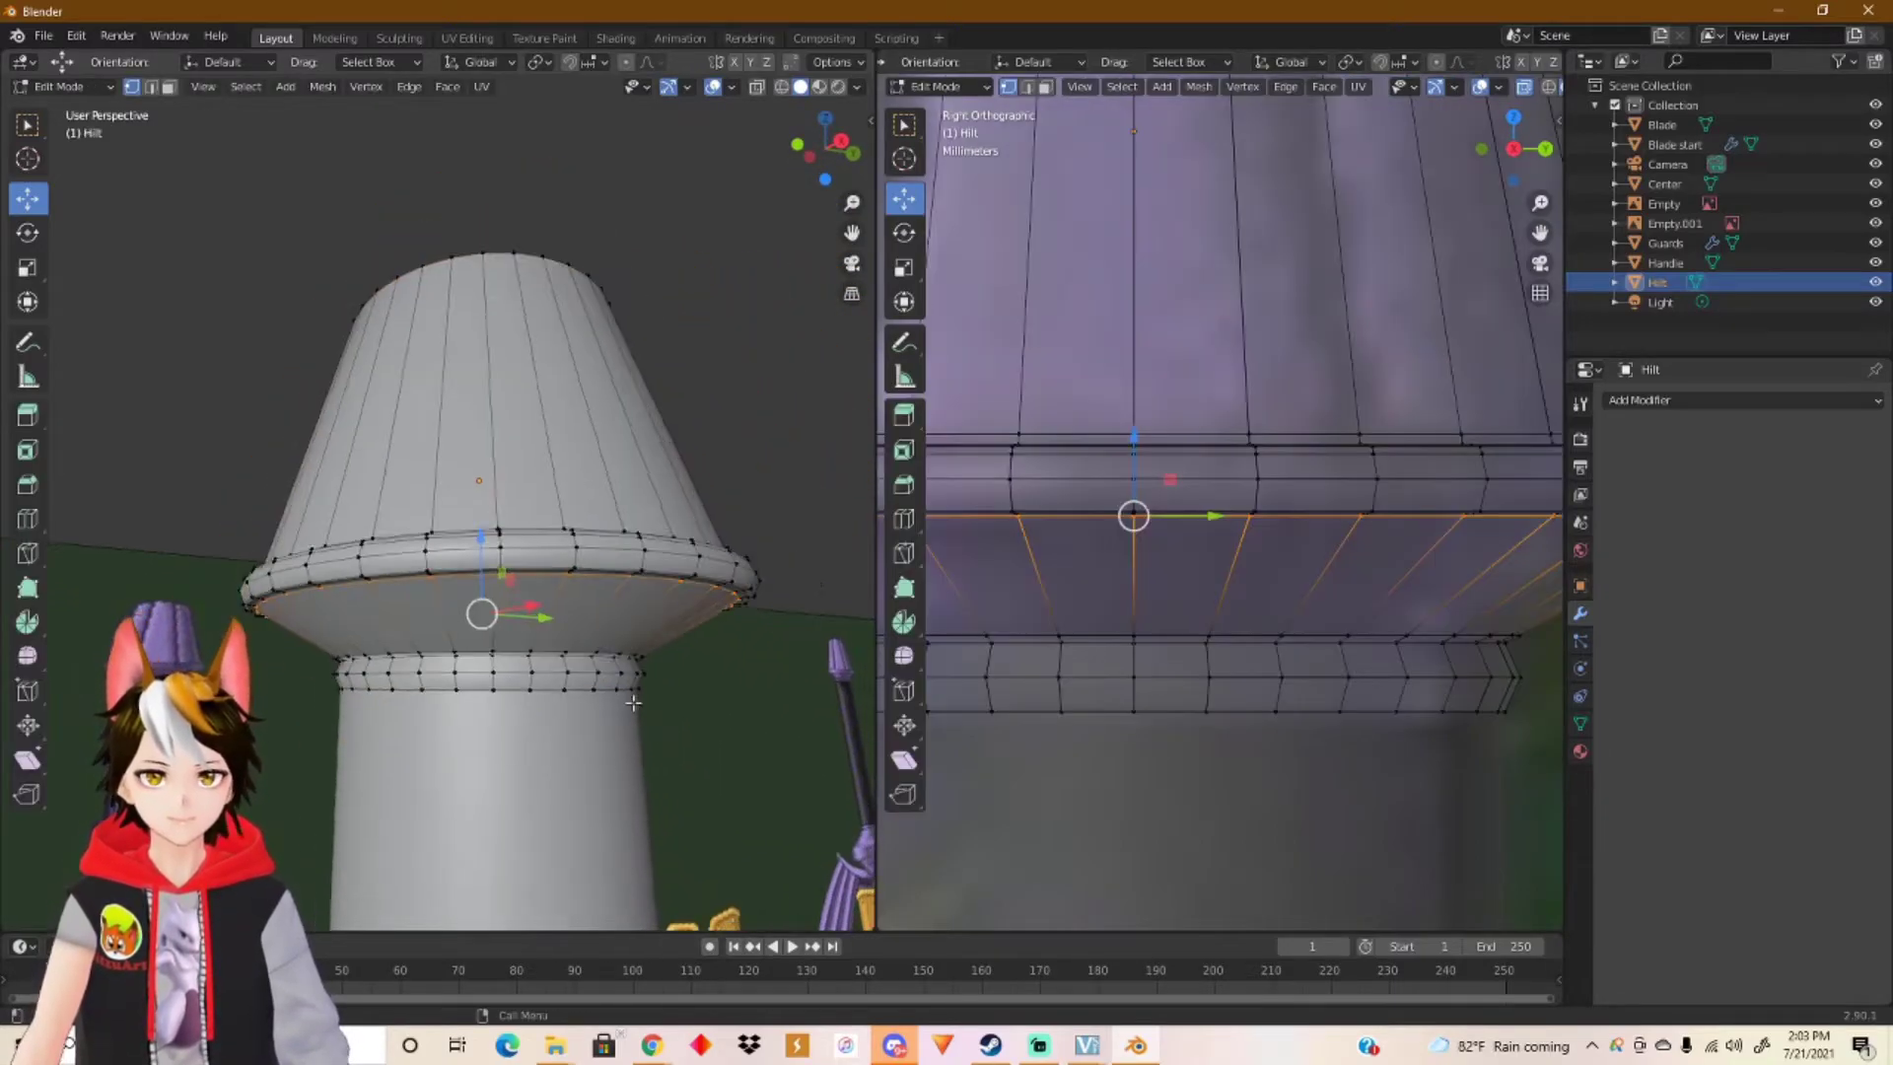
{"action": "scroll", "coordinate": [543, 751], "scroll_direction": "up", "scroll_amount": 2}
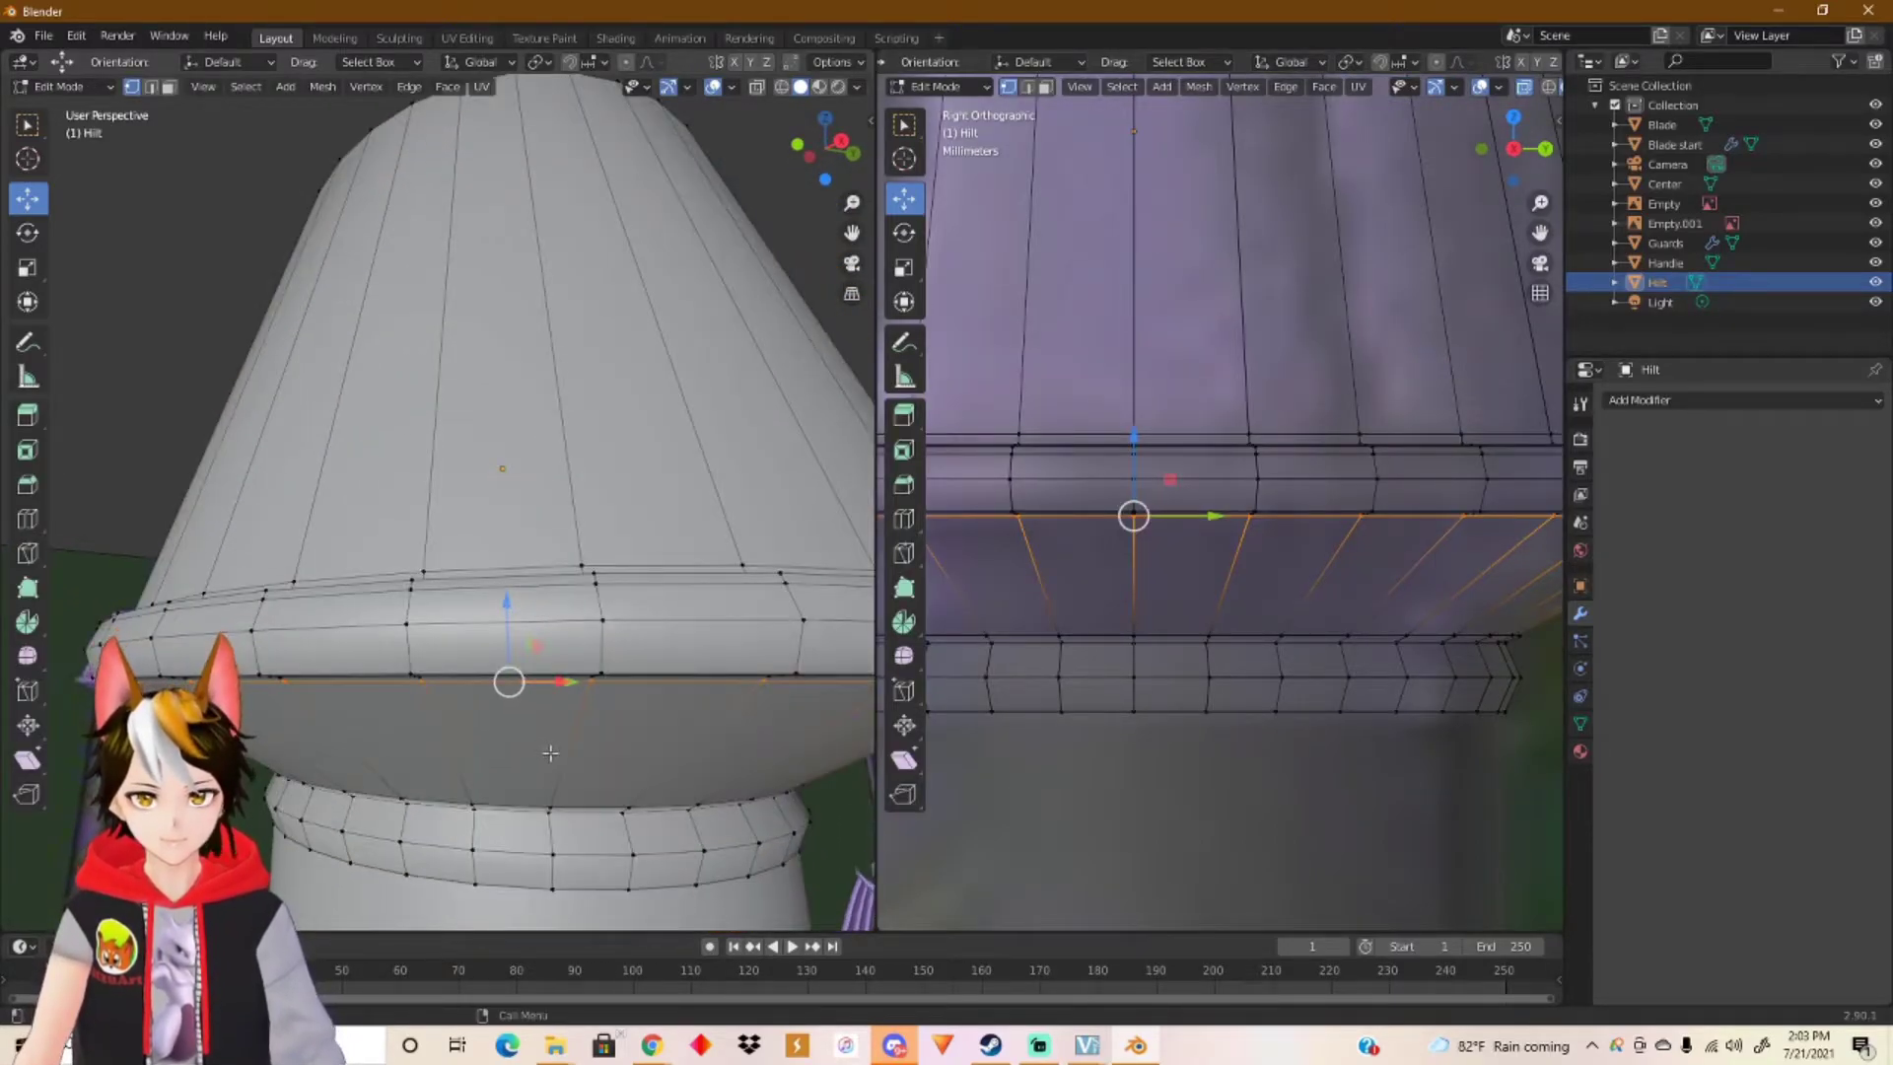
{"action": "middle_click_drag", "start_coordinate": [552, 751], "coordinate": [564, 611]}
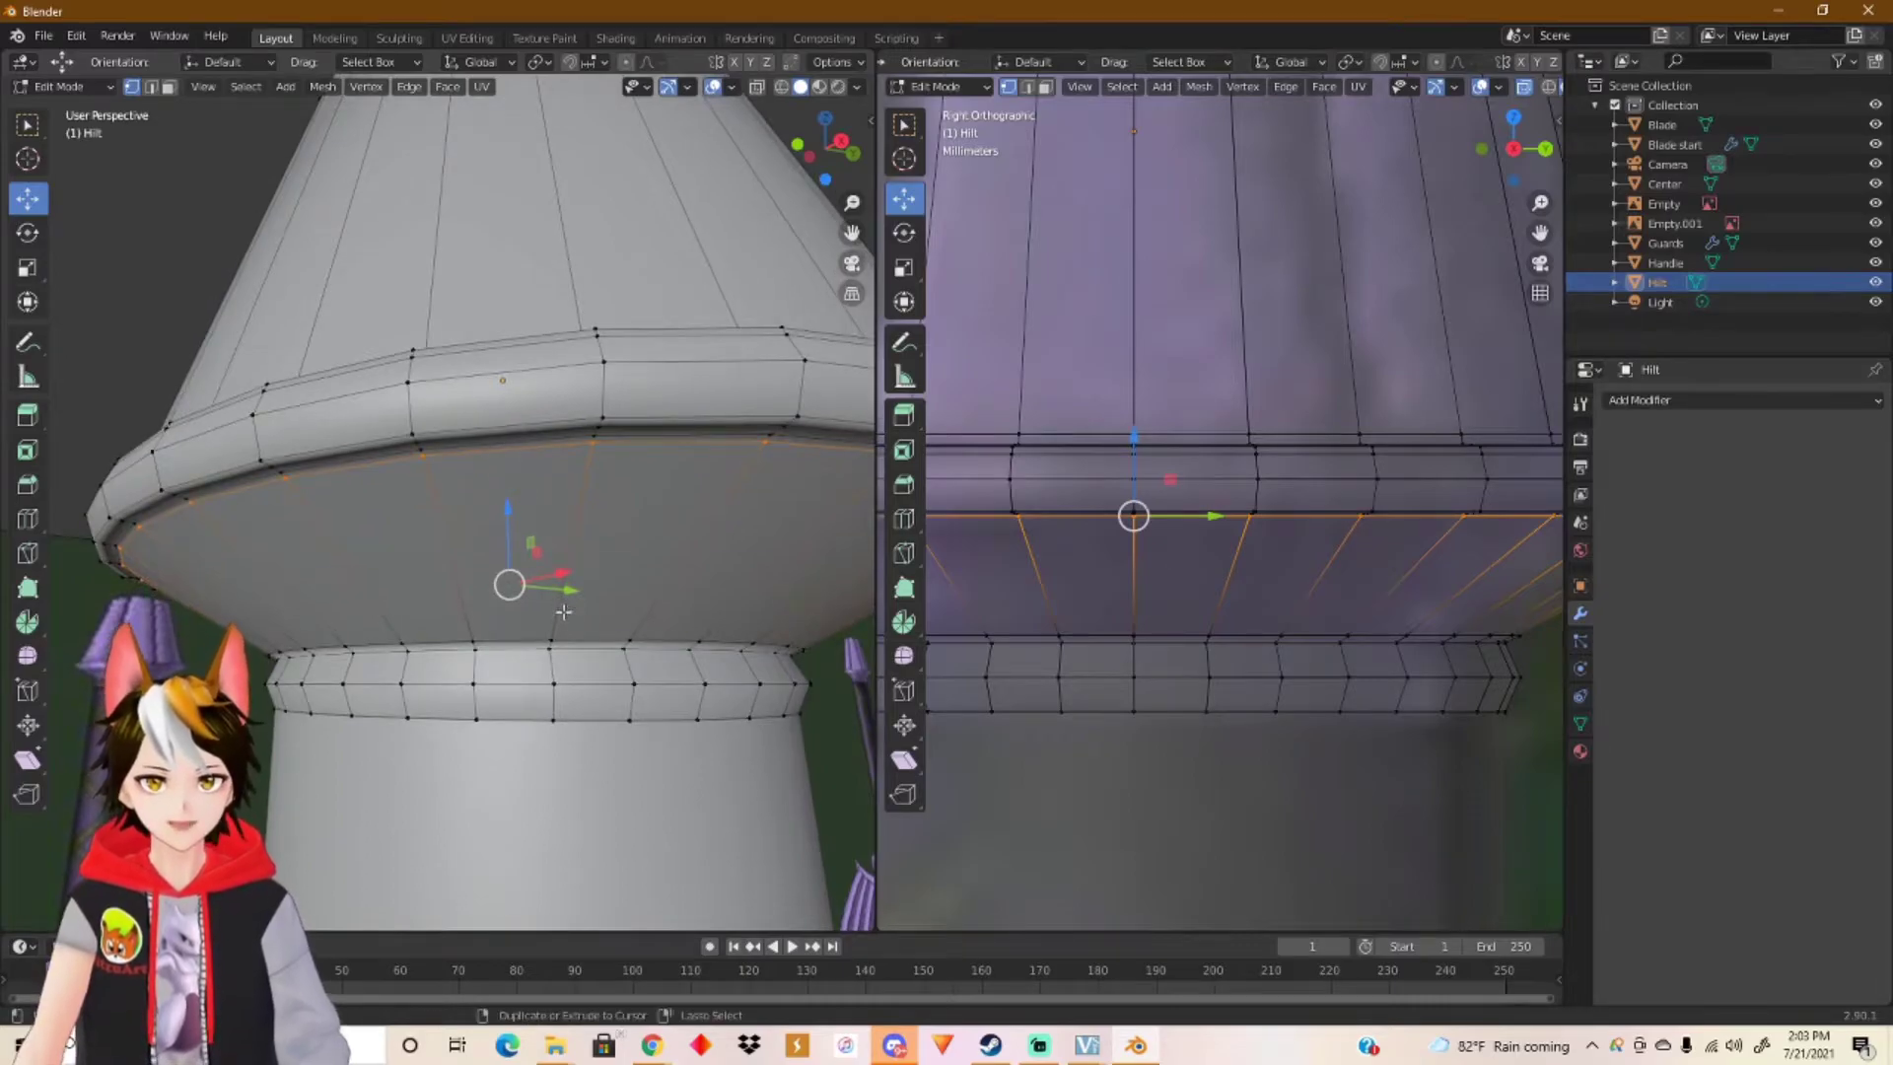
{"action": "left_click", "coordinate": [552, 653], "text": "alt"}
{"action": "key", "text": "g"}
{"action": "key", "text": "g"}
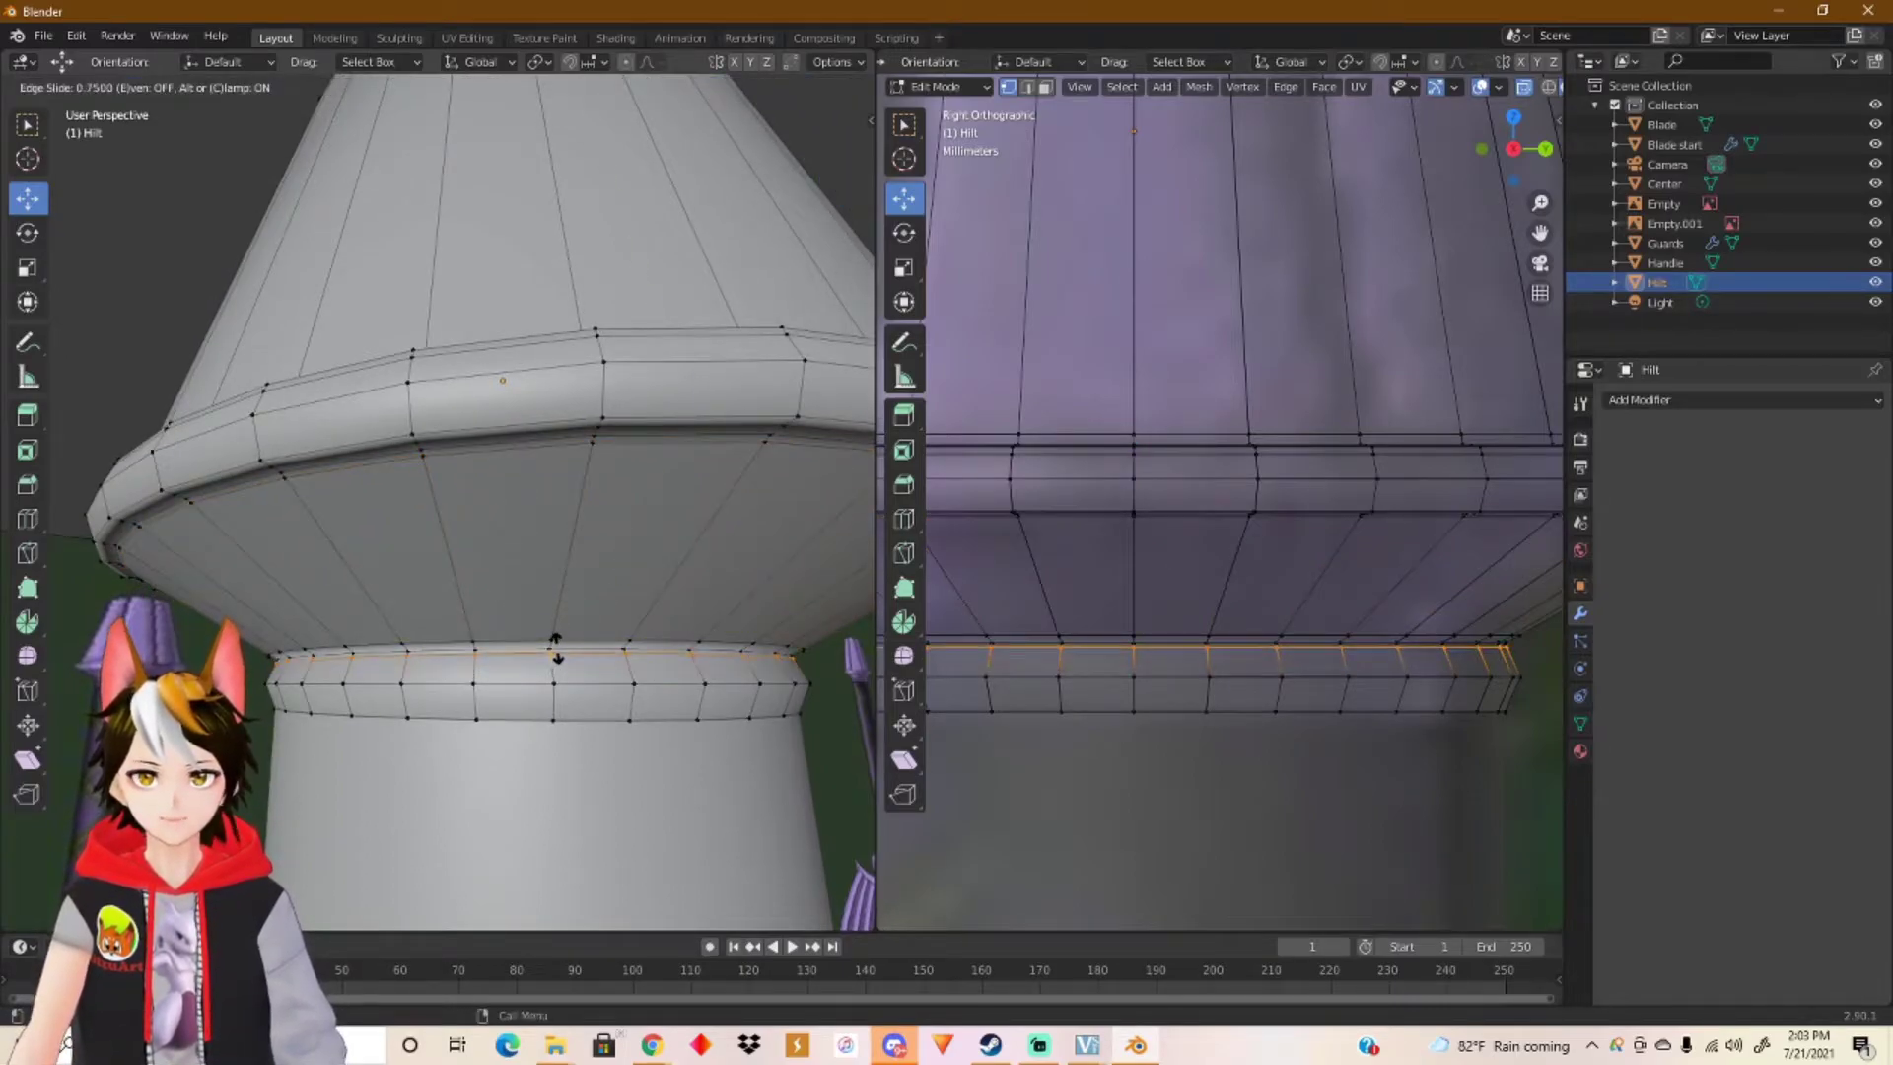
{"action": "left_click", "coordinate": [556, 648]}
Step: Add a loop cut on the lower half of the collar, slid about -0.63 toward its bottom edge
{"action": "left_click", "coordinate": [554, 706], "text": "alt"}
{"action": "key", "text": "g"}
{"action": "key", "text": "g"}
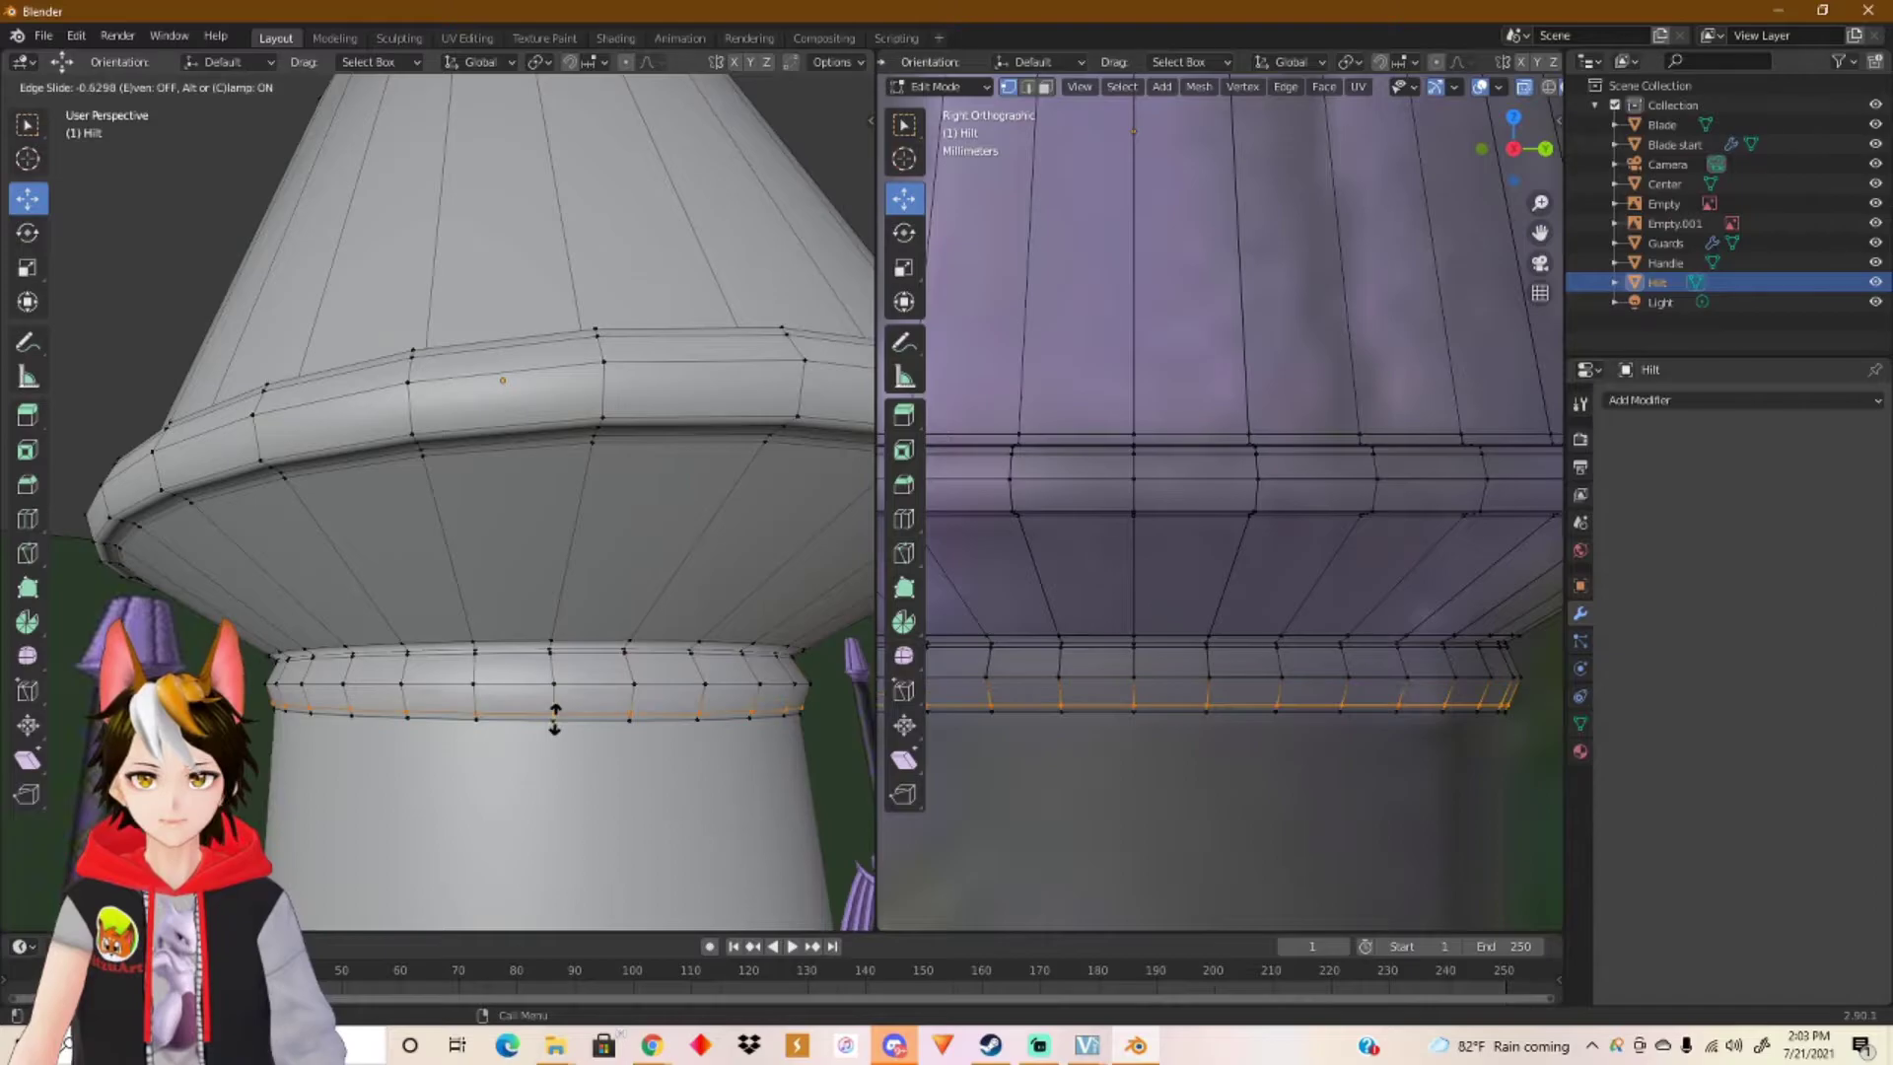
{"action": "left_click", "coordinate": [555, 716]}
Step: Examine the Hilt's smooth shading around the band, collar and flat top from several angles
{"action": "key", "text": "Tab"}
{"action": "scroll", "coordinate": [617, 717], "scroll_direction": "down", "scroll_amount": 2}
{"action": "middle_click_drag", "start_coordinate": [617, 717], "coordinate": [564, 659]}
{"action": "scroll", "coordinate": [572, 676], "scroll_direction": "down", "scroll_amount": 4}
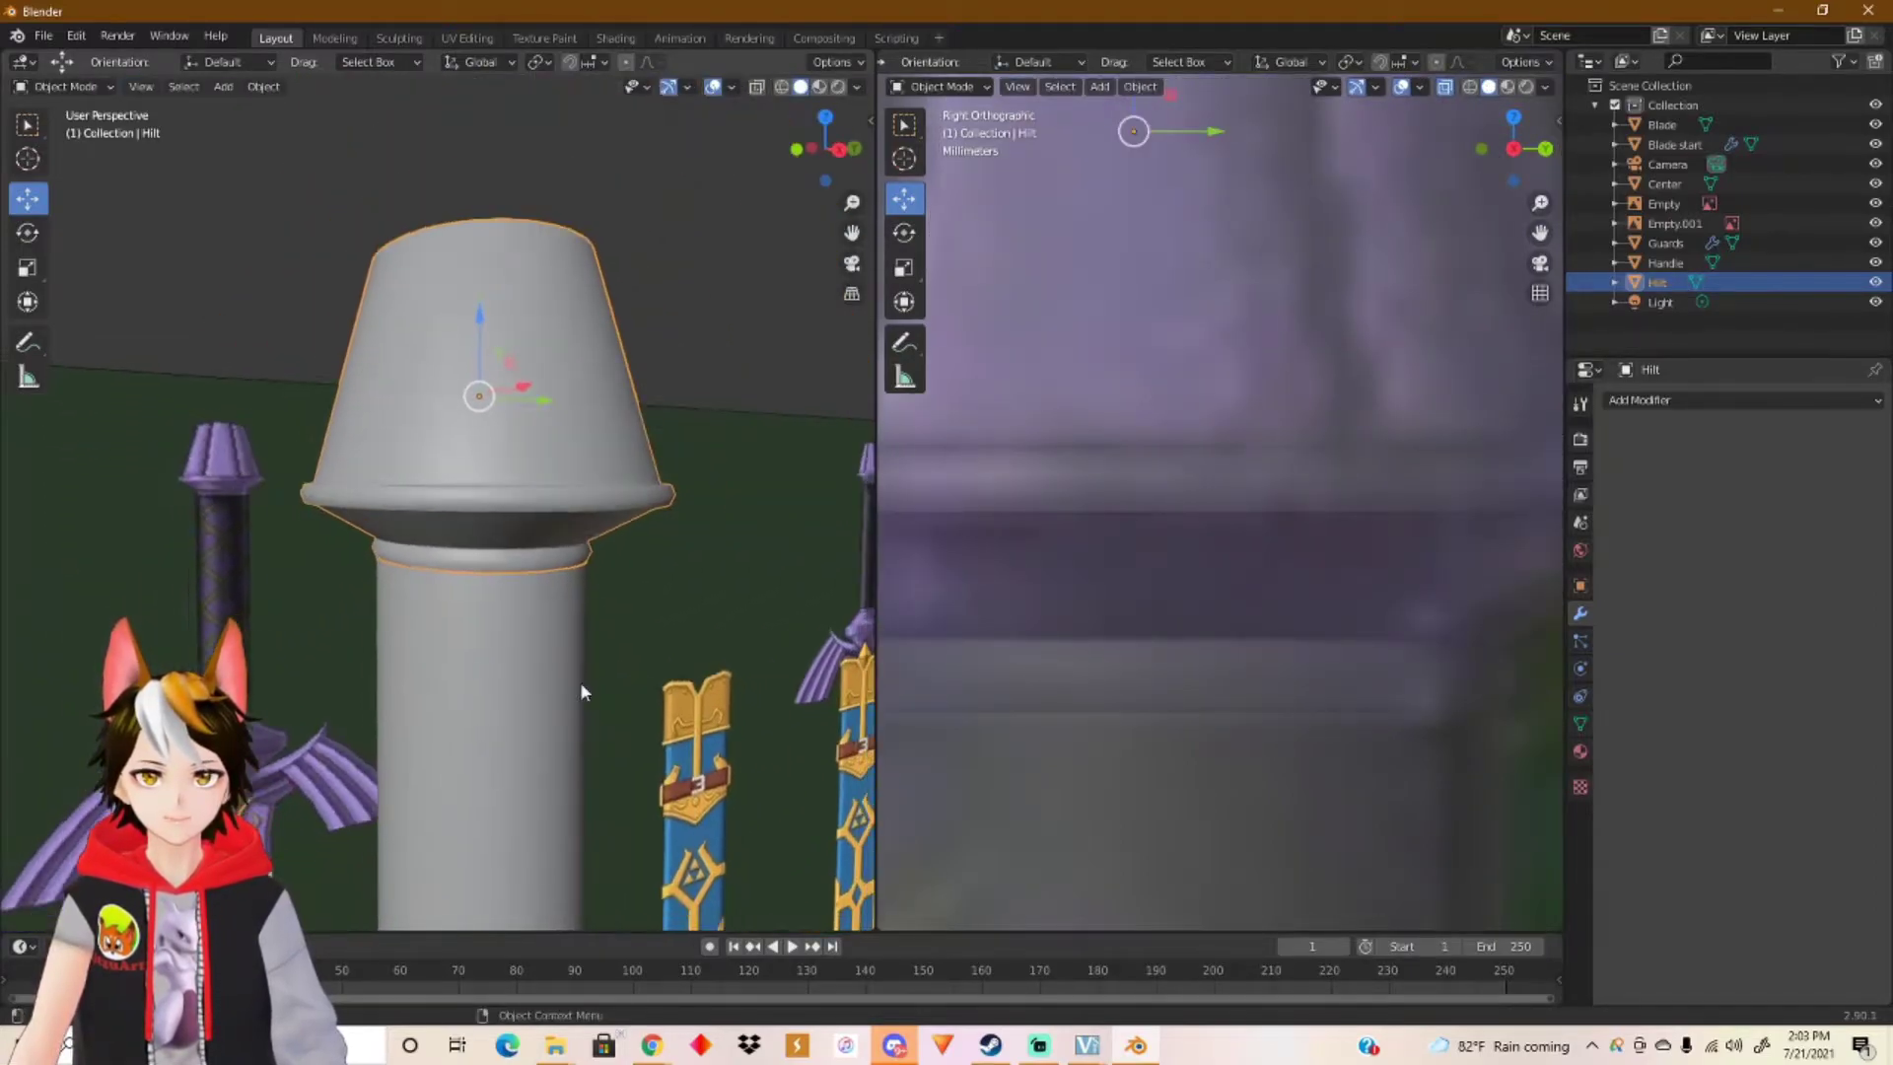
{"action": "key", "text": "Tab"}
{"action": "scroll", "coordinate": [530, 517], "scroll_direction": "up", "scroll_amount": 2}
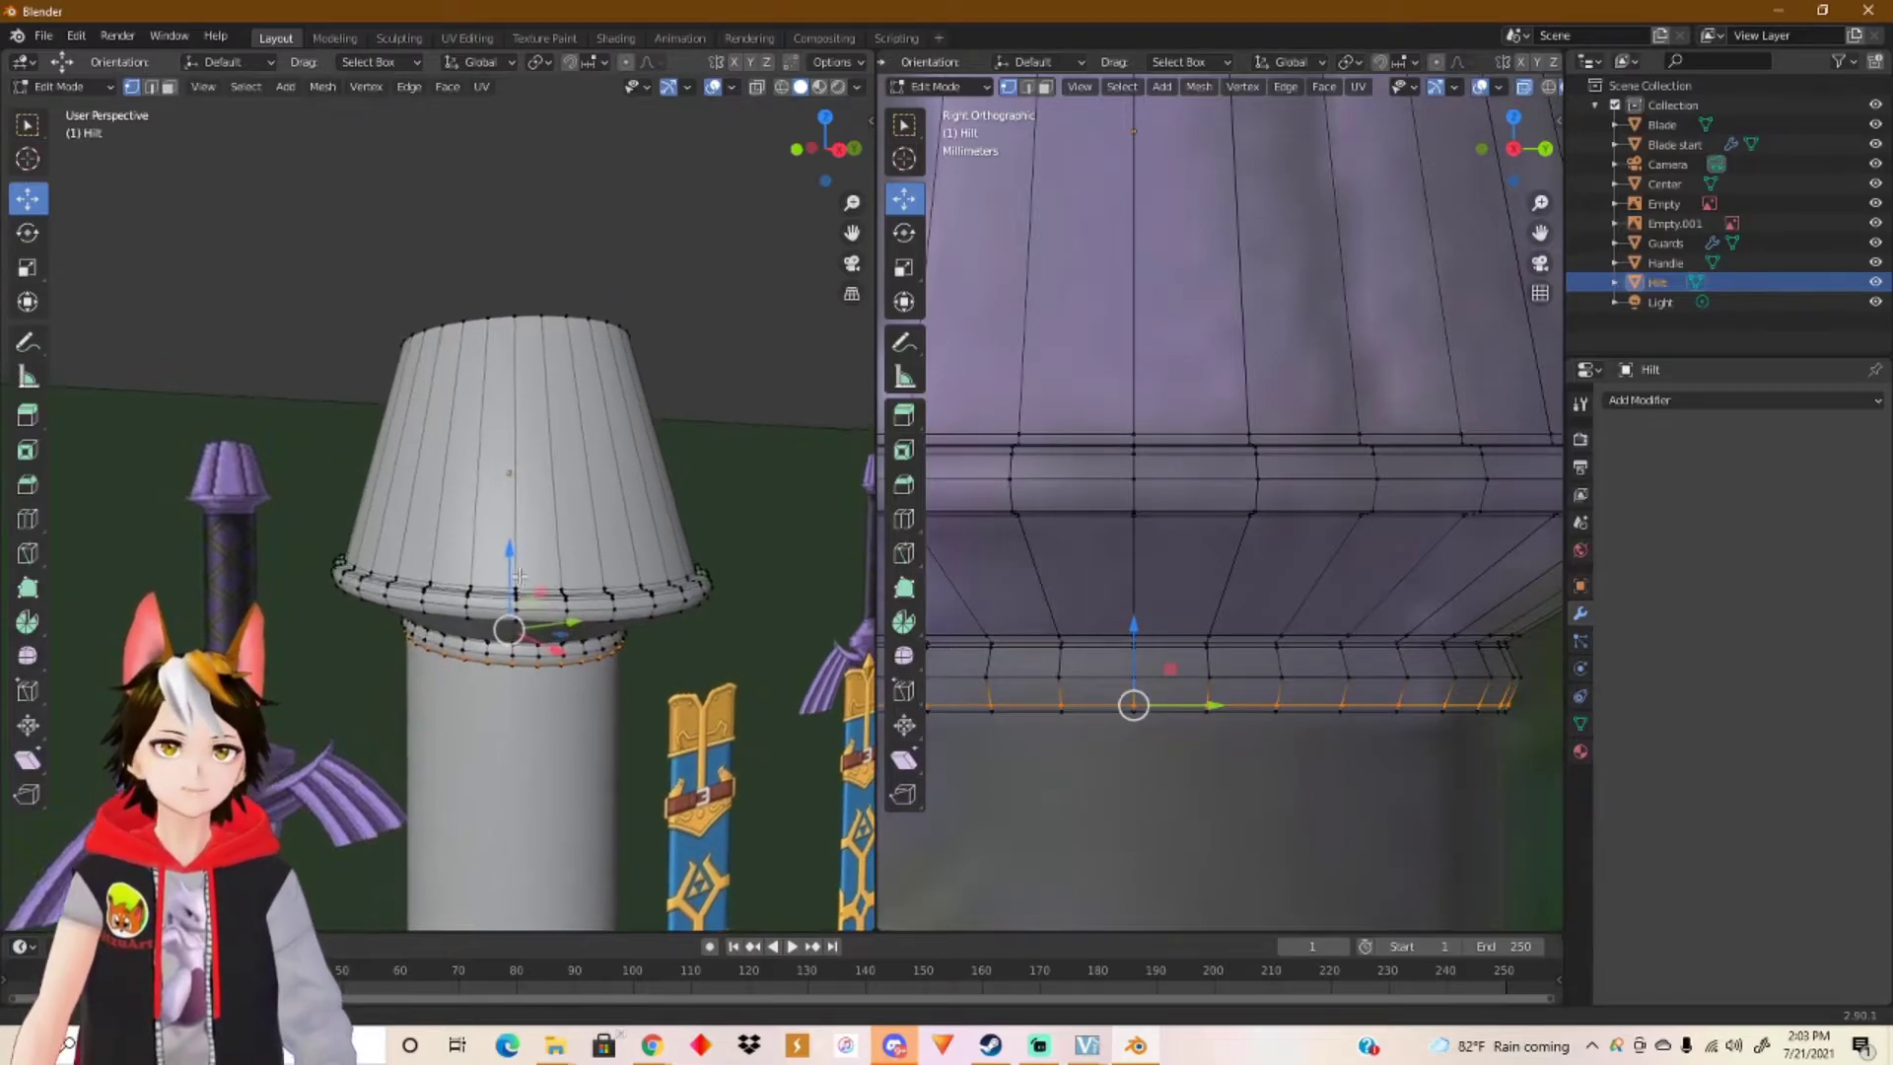
{"action": "middle_click_drag", "start_coordinate": [530, 517], "coordinate": [553, 537]}
{"action": "middle_click_drag", "start_coordinate": [544, 391], "coordinate": [538, 587]}
{"action": "scroll", "coordinate": [1128, 546], "scroll_direction": "down", "scroll_amount": 2}
{"action": "scroll", "coordinate": [1129, 546], "scroll_direction": "down", "scroll_amount": 3}
Step: Inset the Hilt's flat top face with a thickness of about 0.39
{"action": "middle_click_drag", "start_coordinate": [1104, 216], "coordinate": [1078, 505], "text": "shift"}
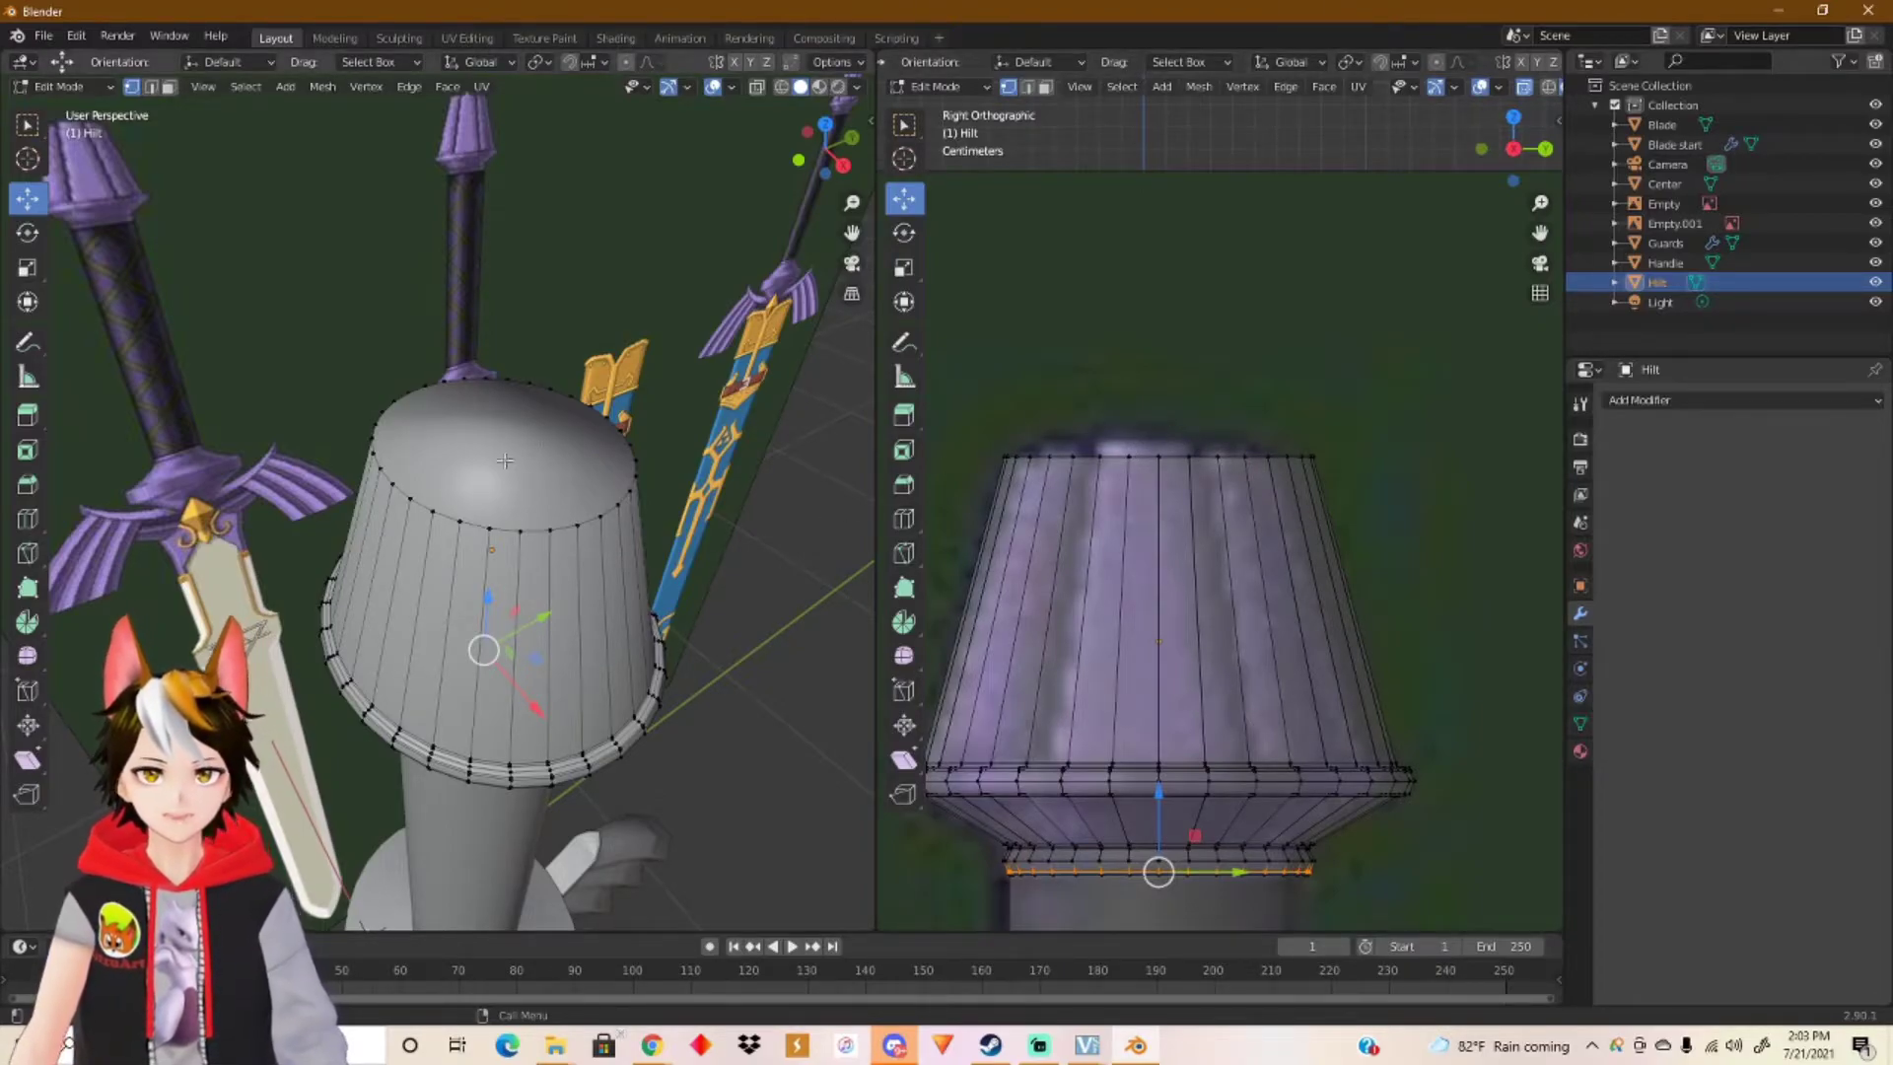
{"action": "key", "text": "3"}
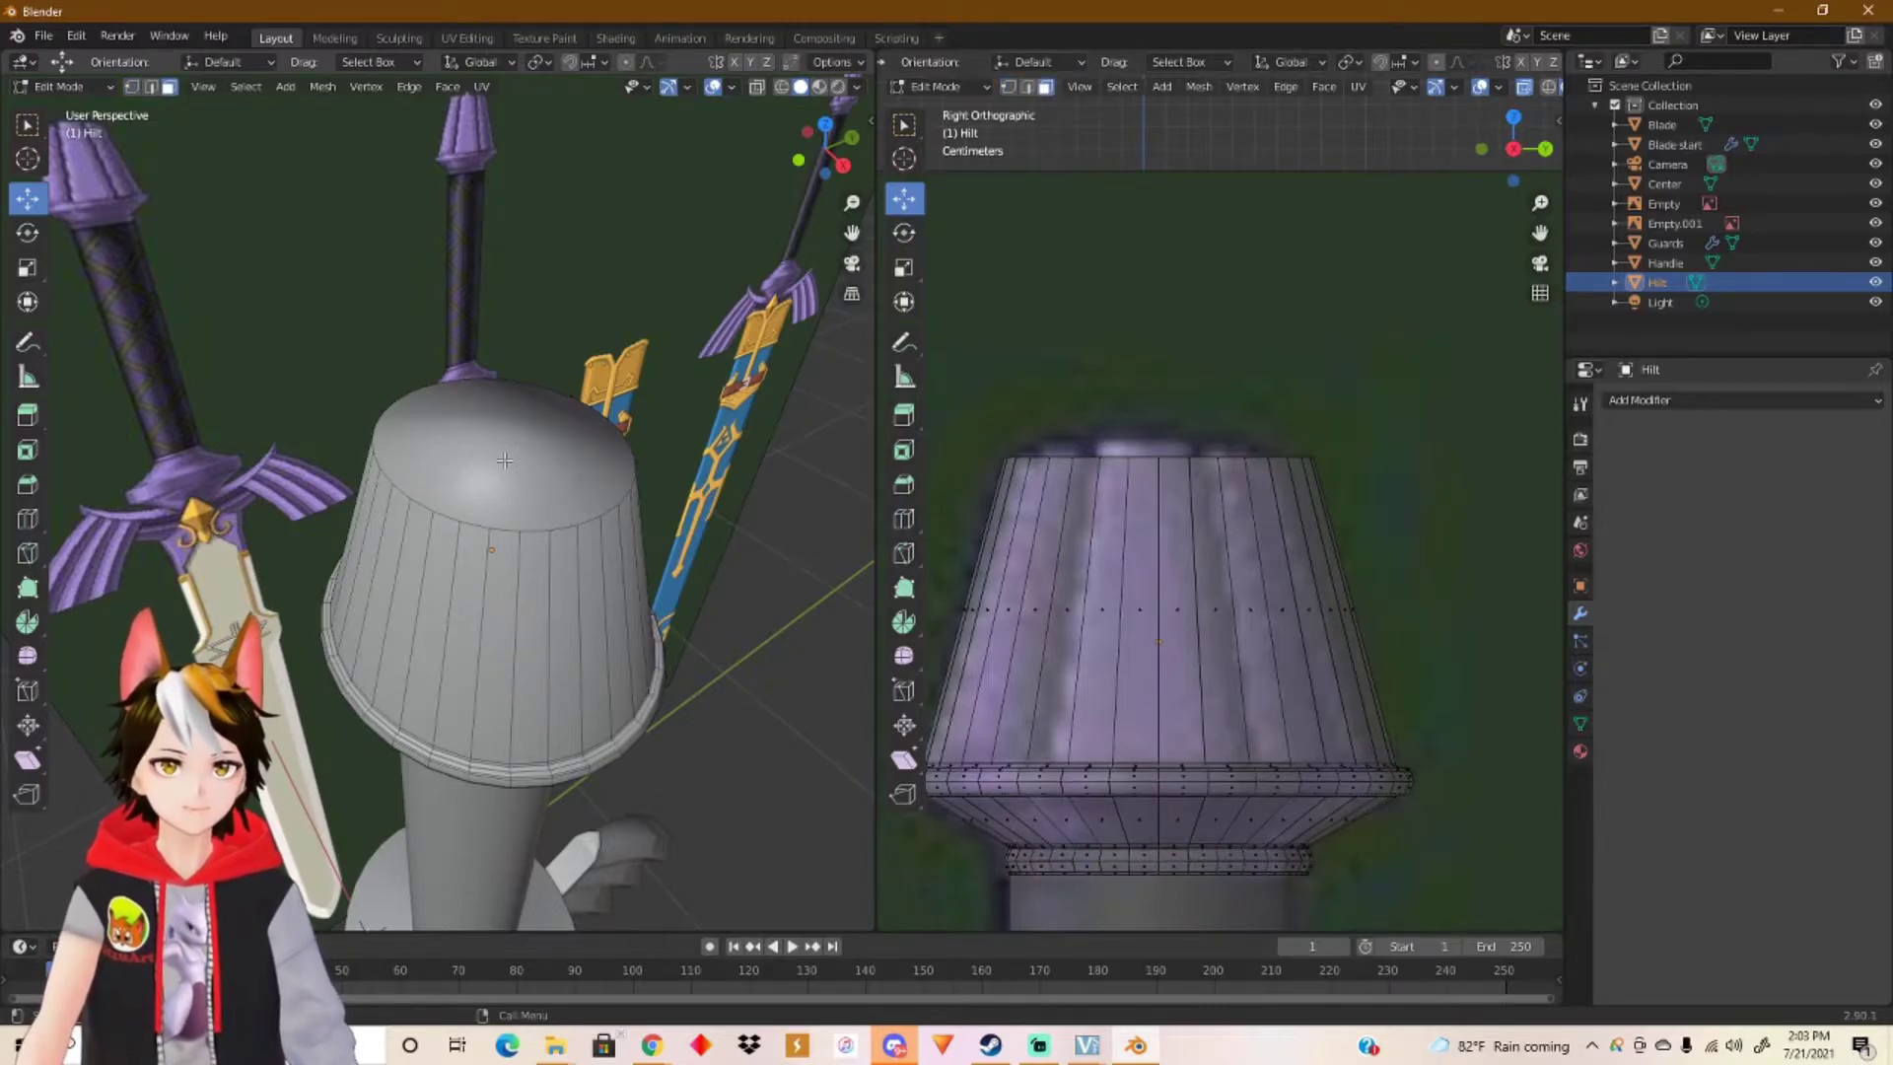
{"action": "left_click", "coordinate": [505, 460]}
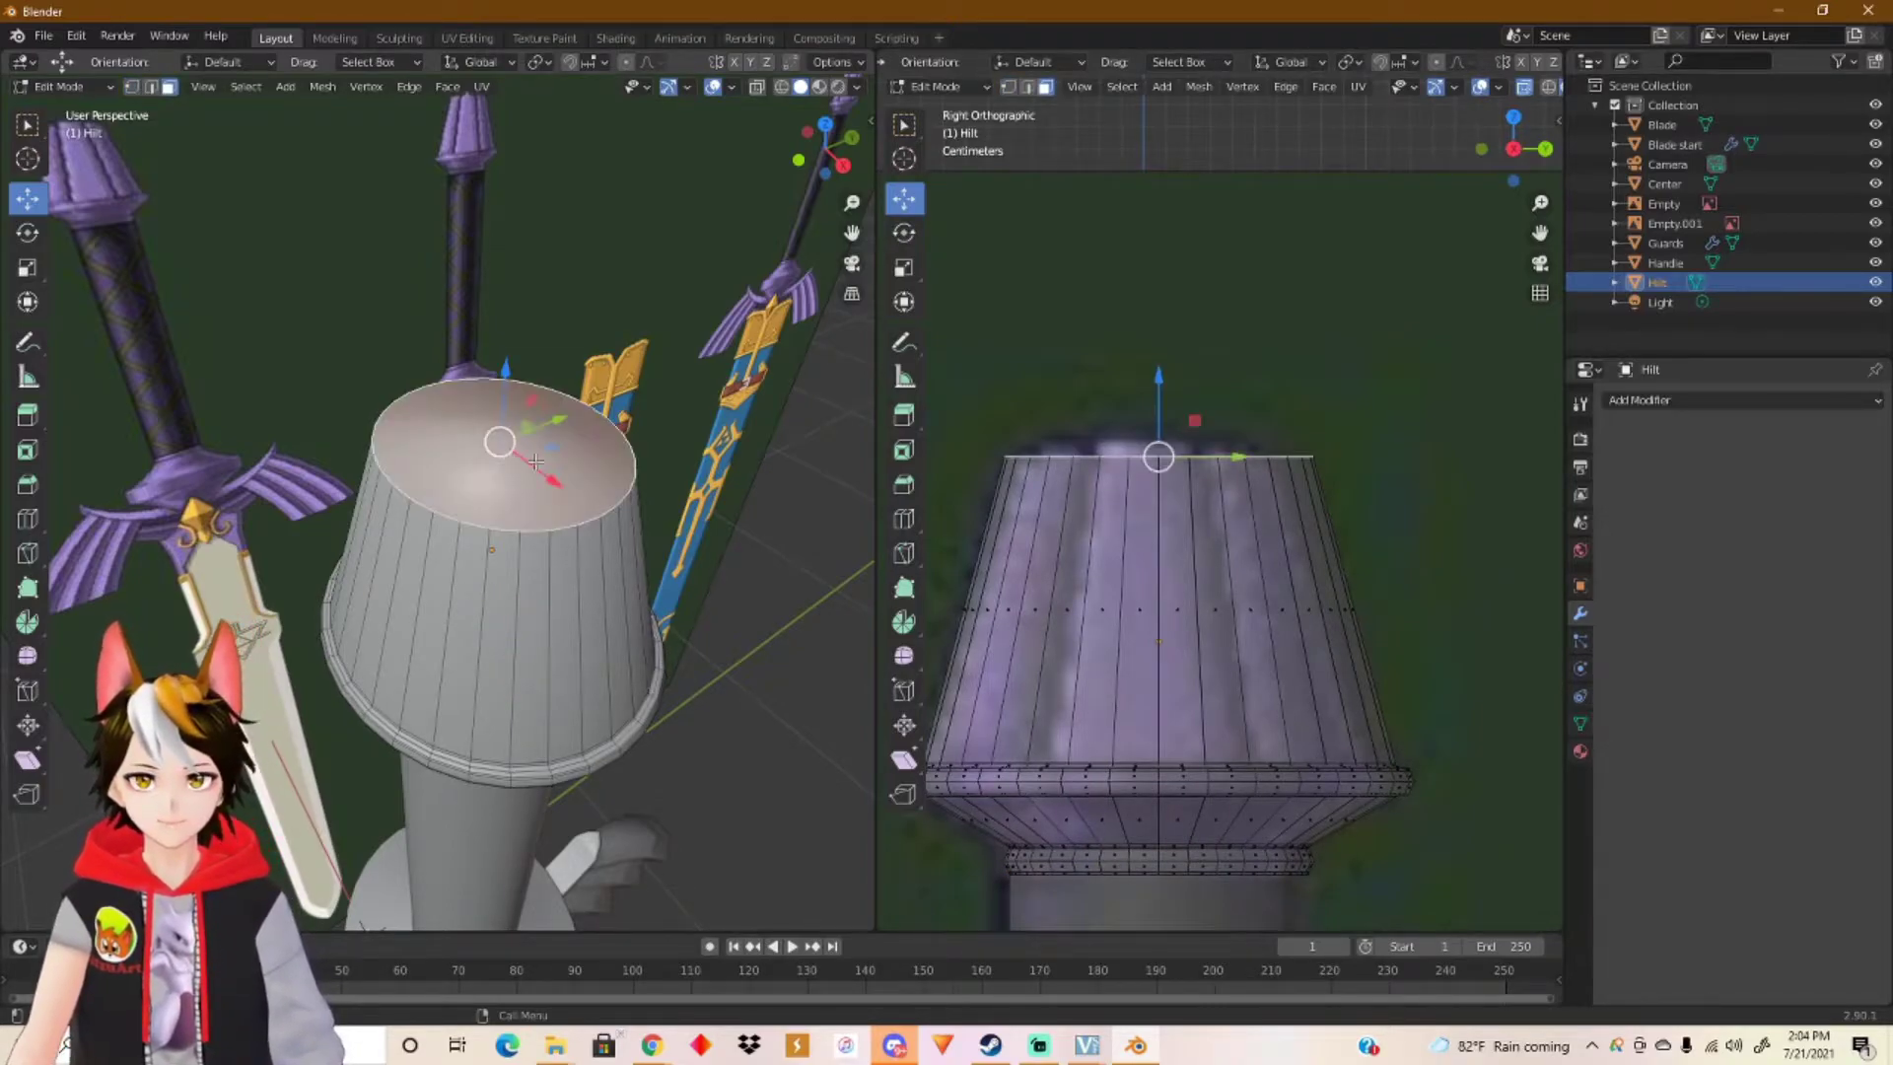
{"action": "middle_click_drag", "start_coordinate": [562, 468], "coordinate": [520, 533], "text": "shift"}
{"action": "scroll", "coordinate": [611, 505], "scroll_direction": "up", "scroll_amount": 3}
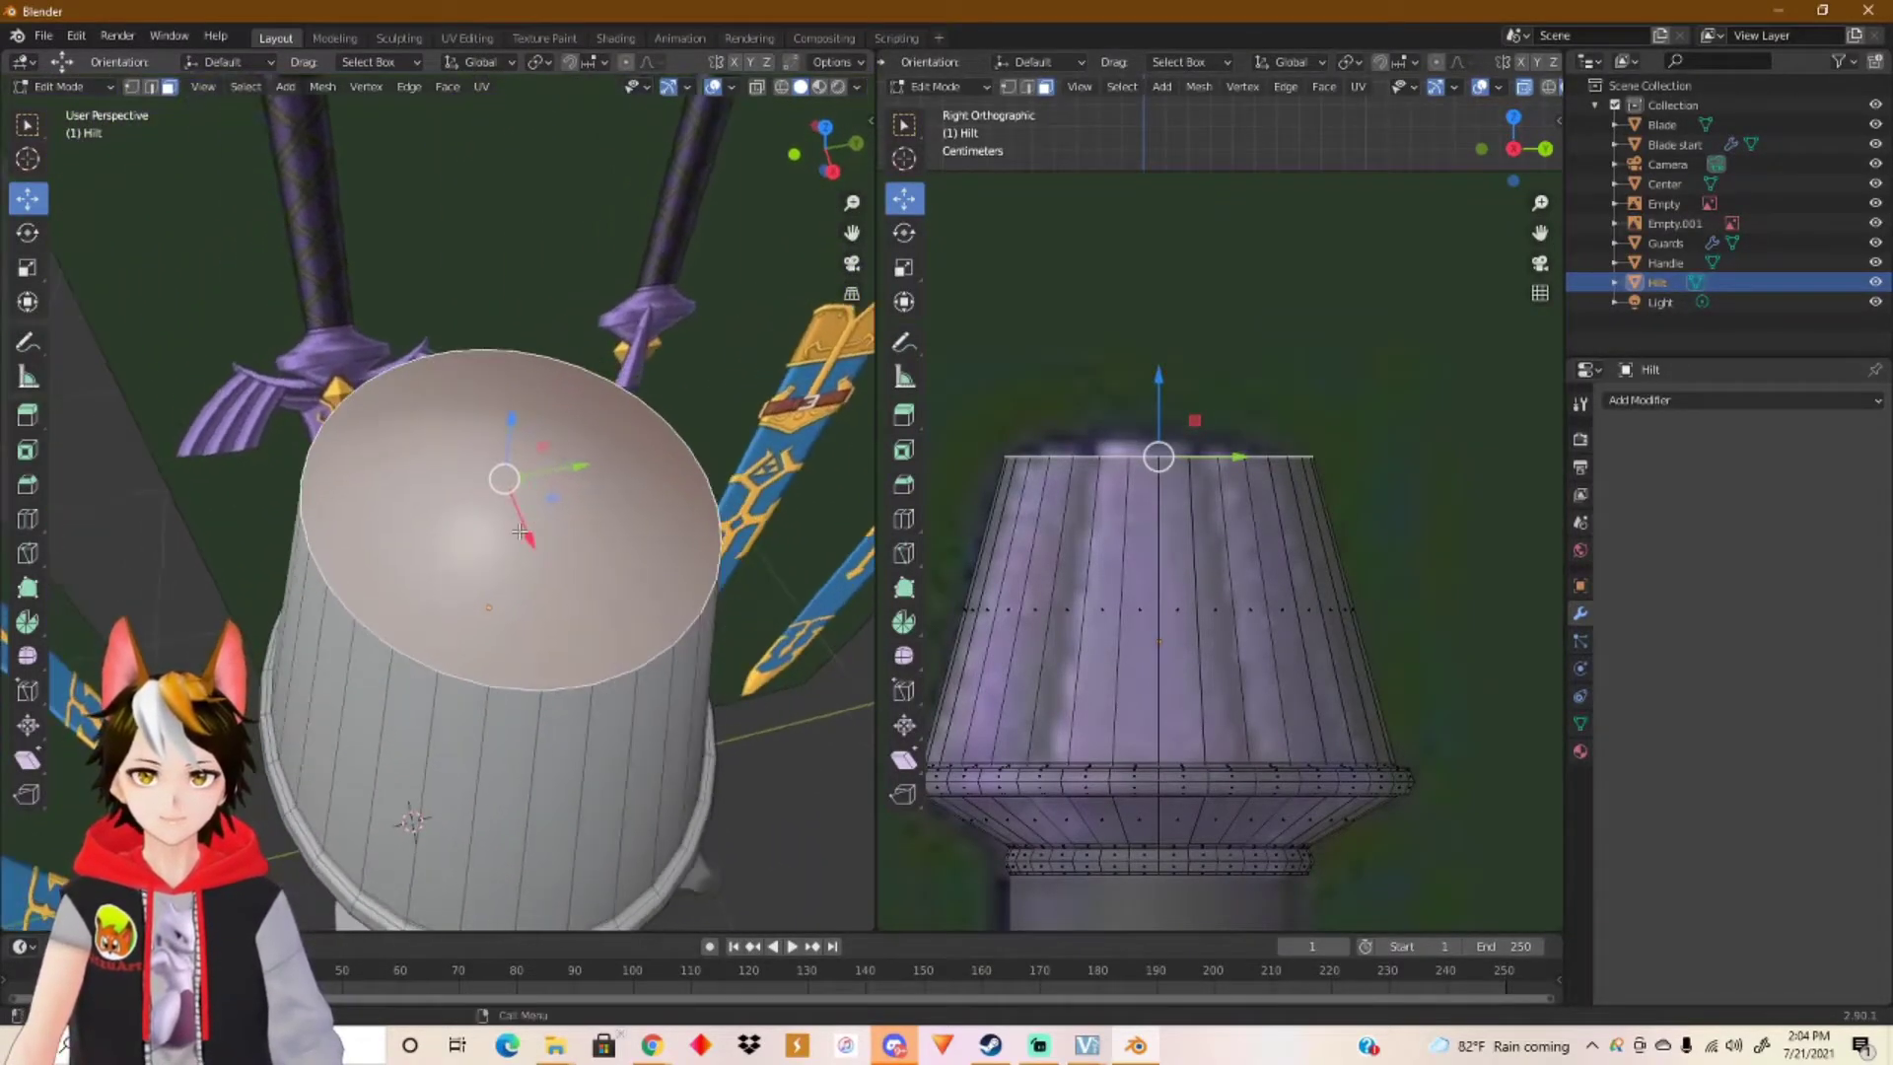
{"action": "left_click", "coordinate": [30, 457]}
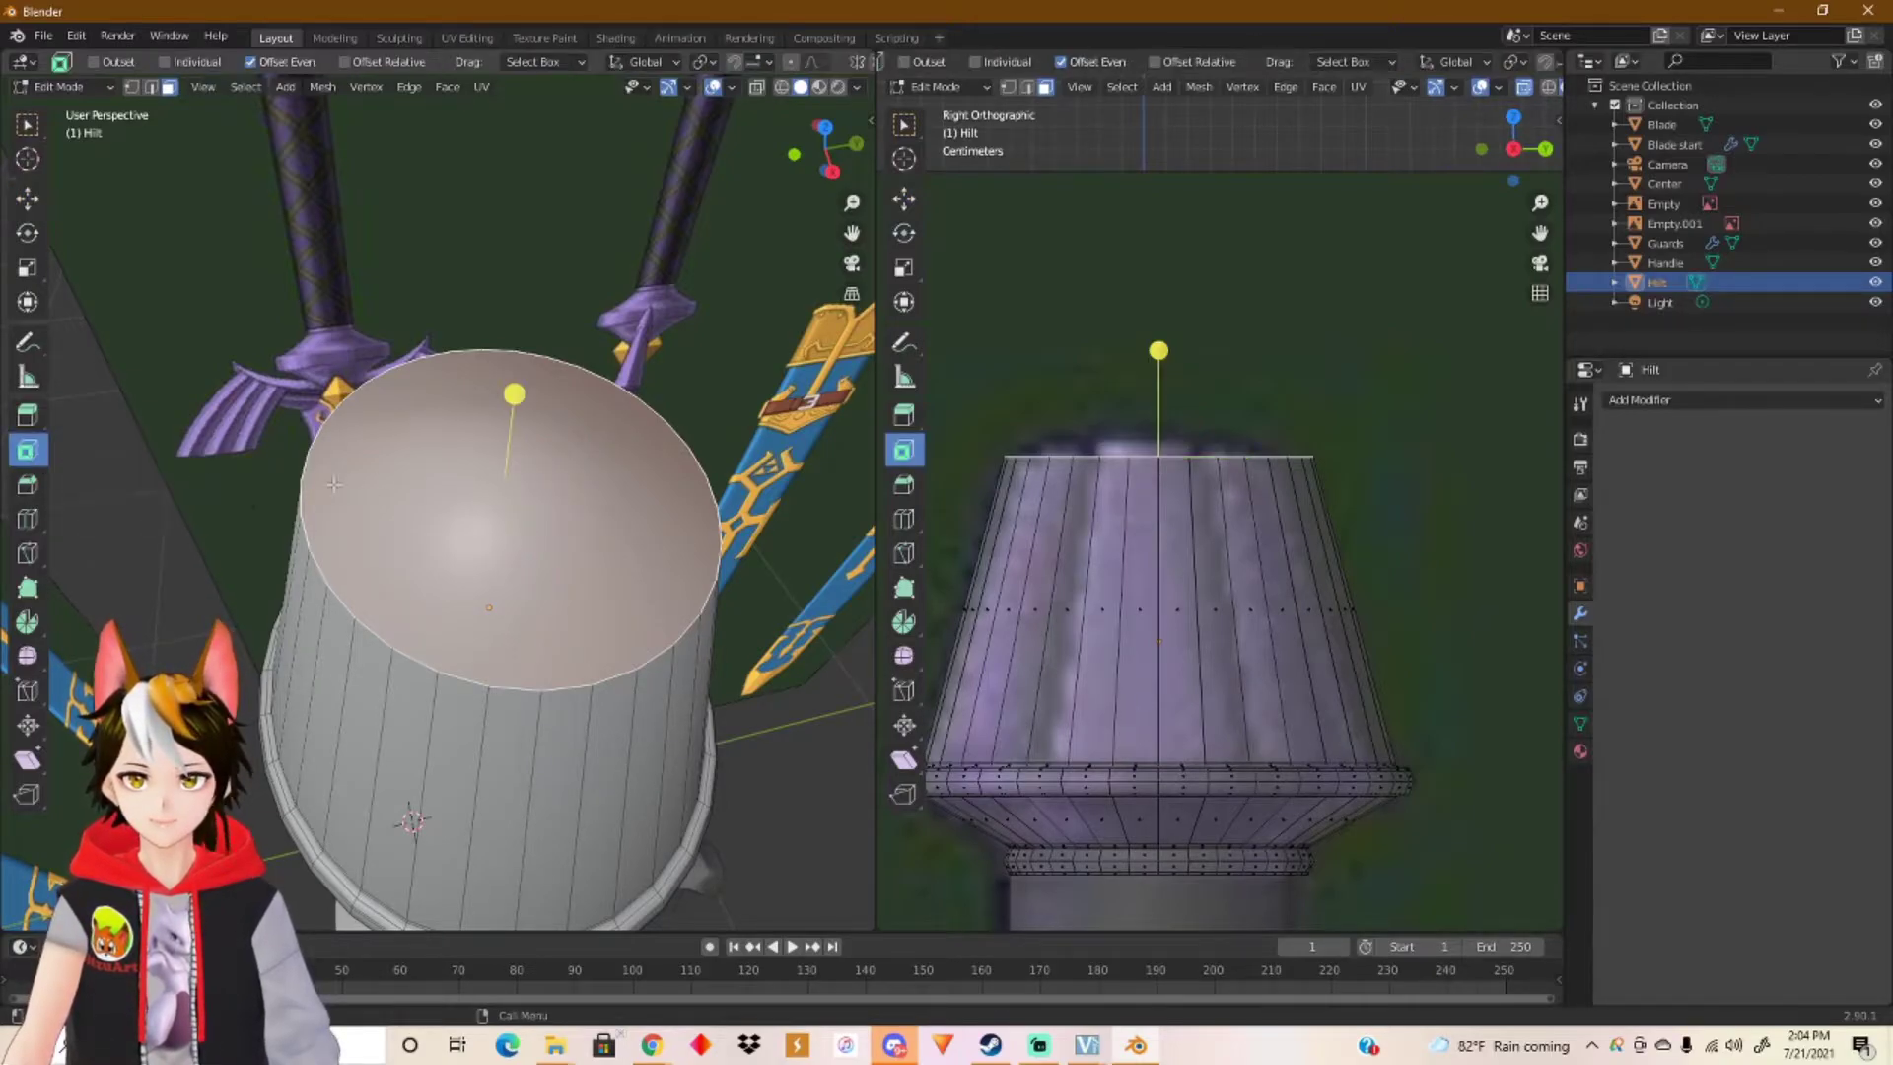
{"action": "left_click_drag", "start_coordinate": [514, 393], "coordinate": [510, 477]}
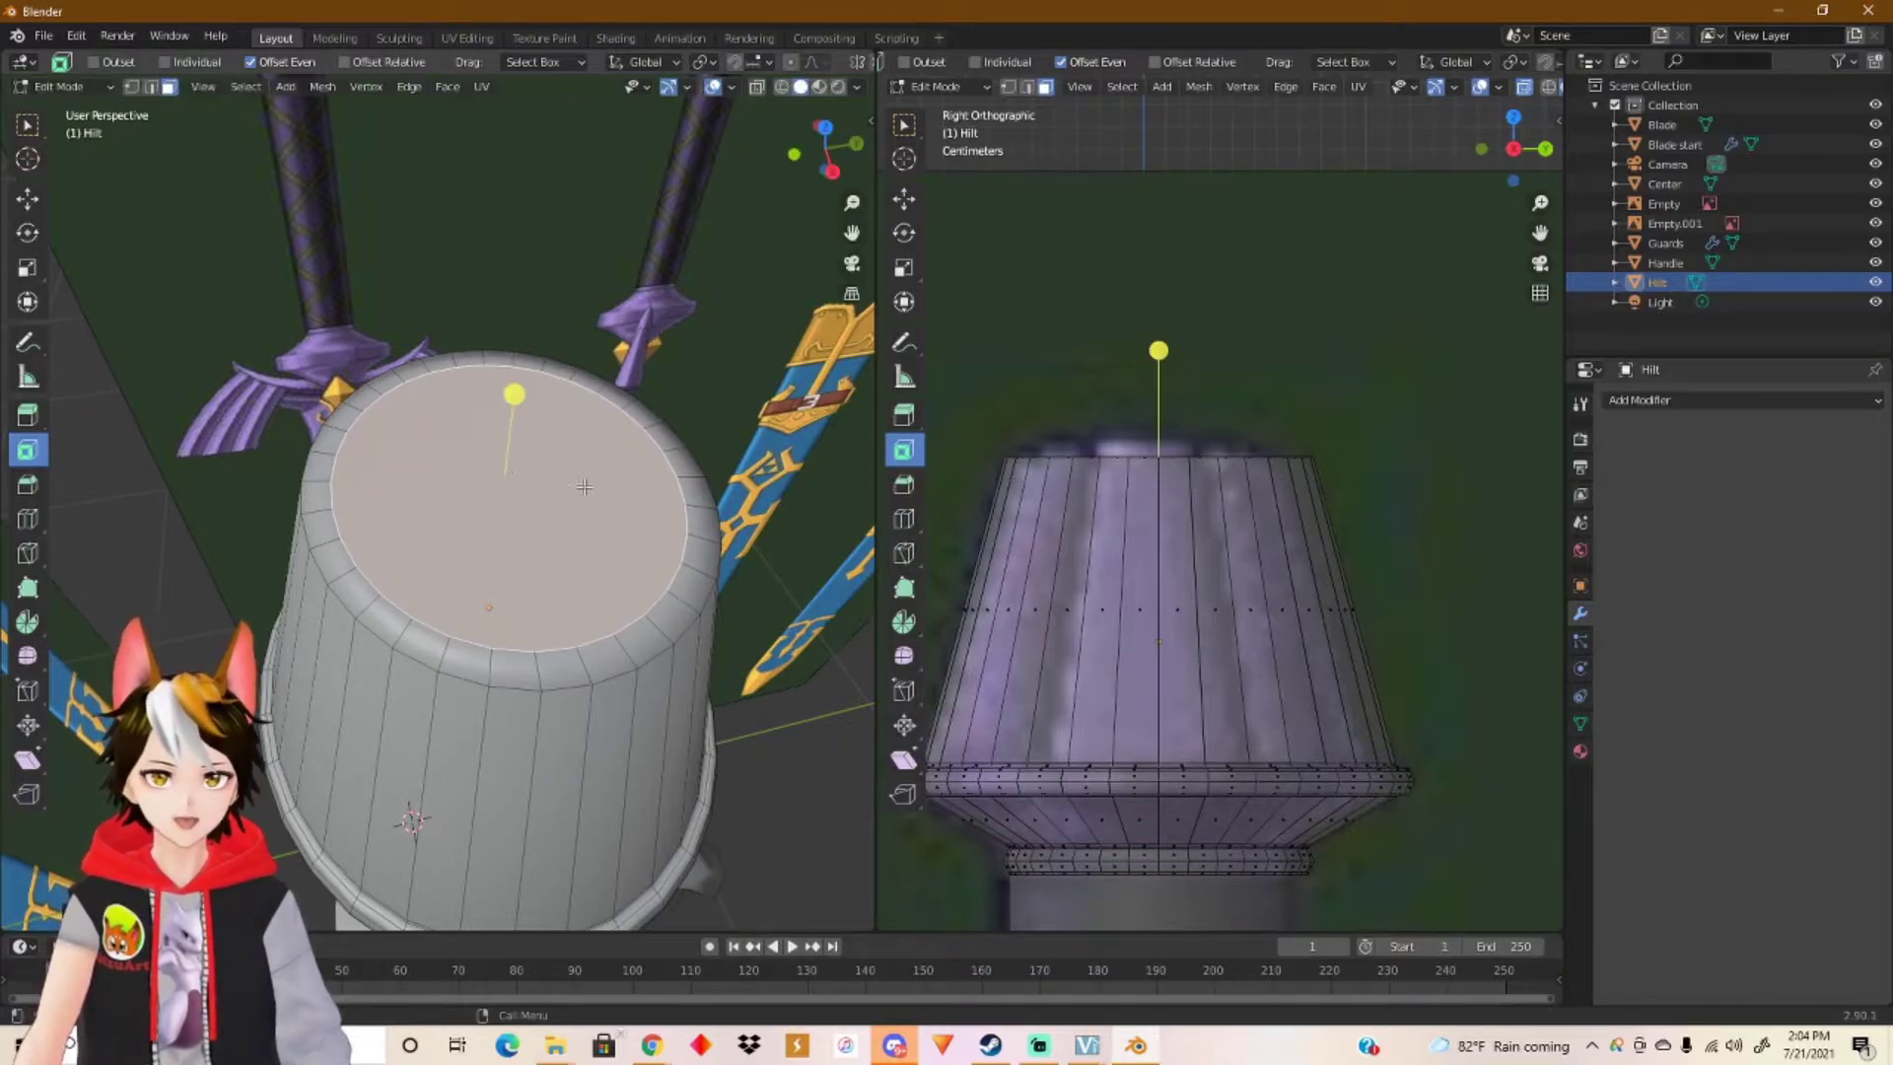
{"action": "key", "text": "ctrl+z"}
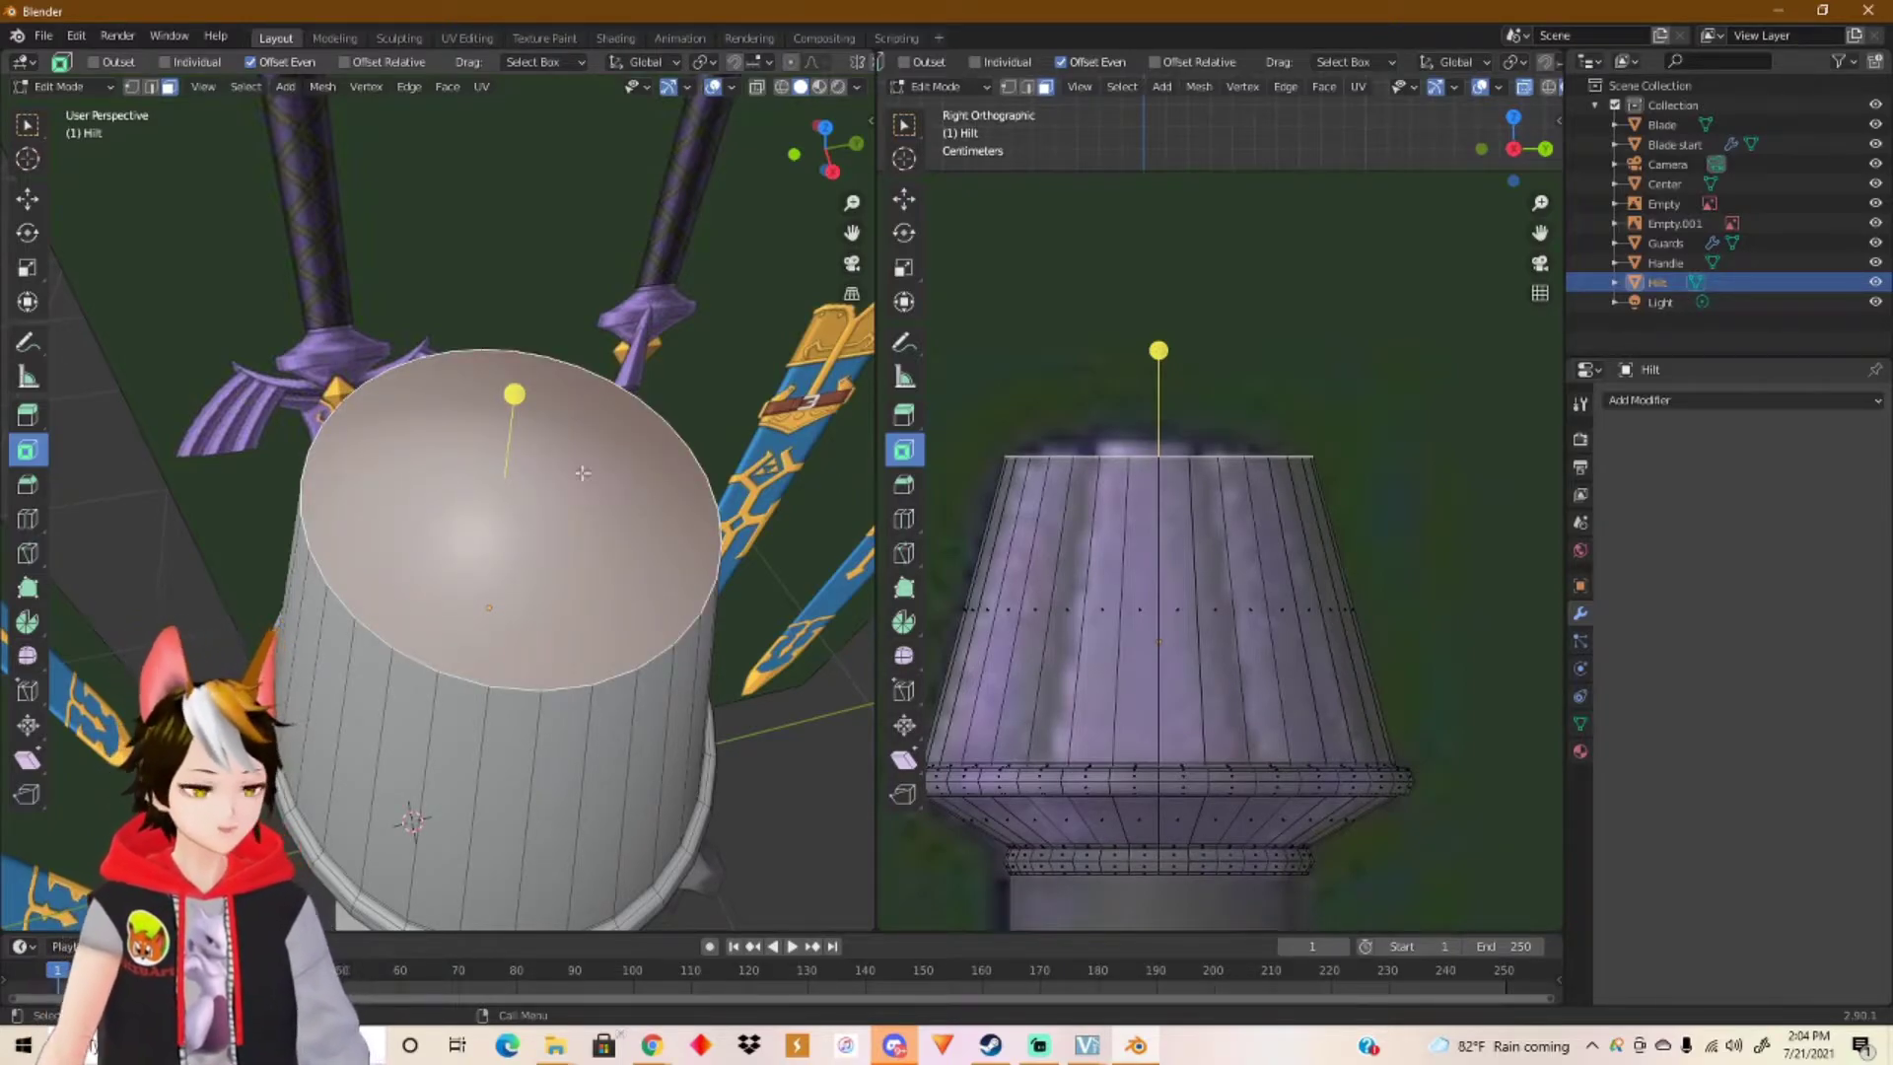
{"action": "left_click_drag", "start_coordinate": [682, 339], "coordinate": [497, 487]}
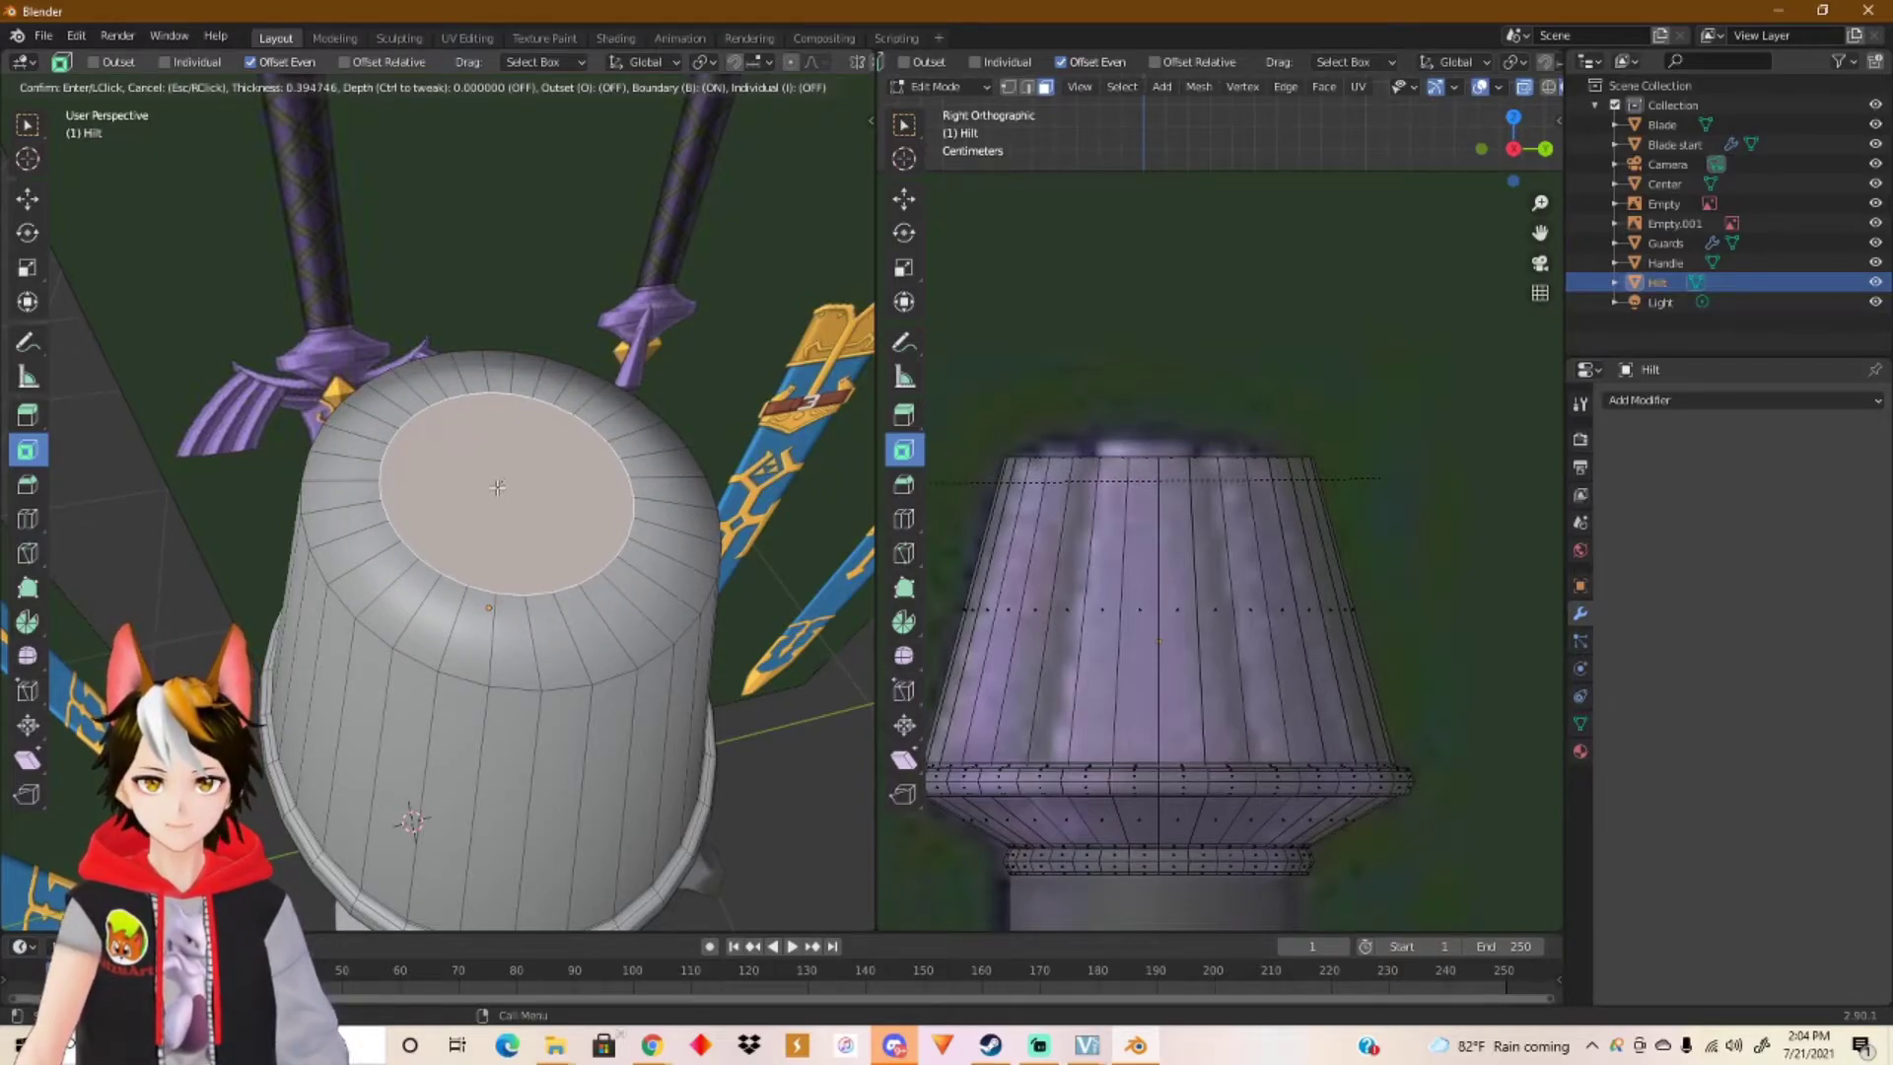
{"action": "left_click_drag", "start_coordinate": [493, 486], "coordinate": [496, 481]}
{"action": "left_click_drag", "start_coordinate": [511, 477], "coordinate": [501, 479]}
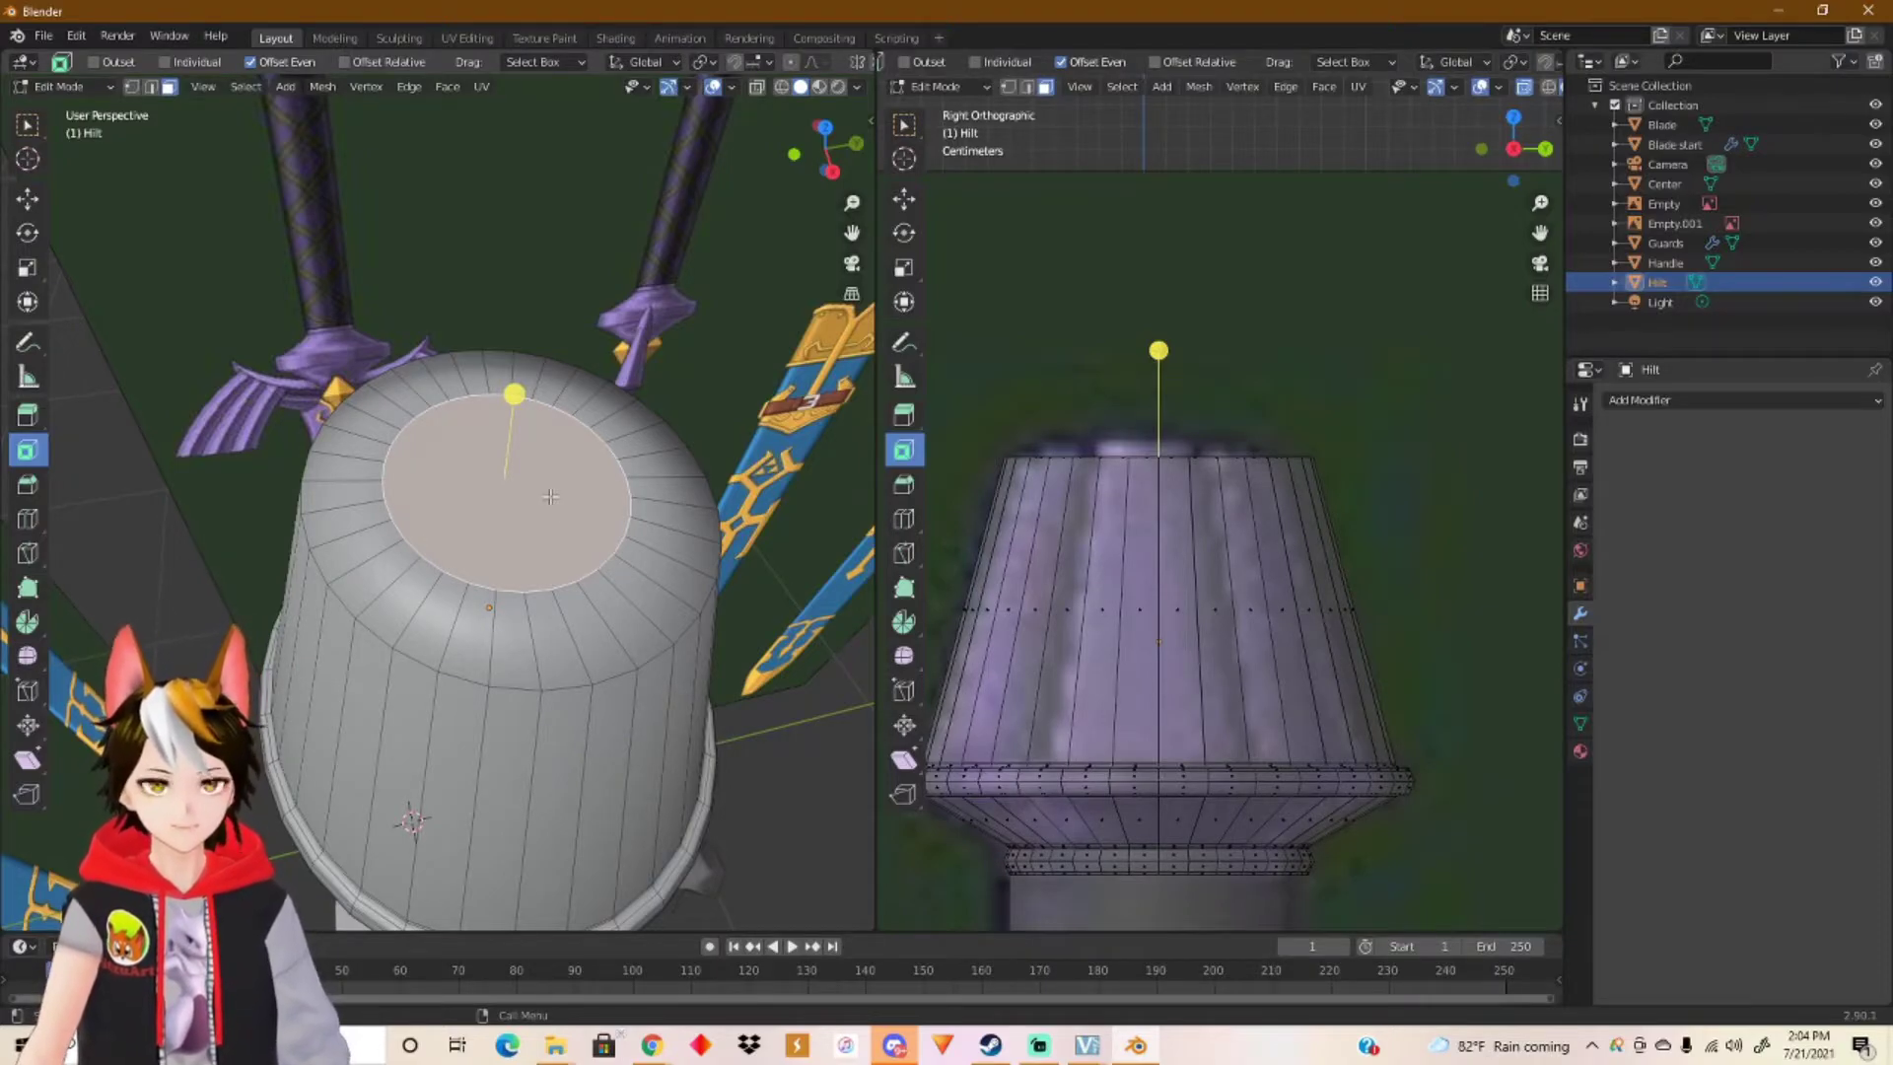
Step: Try merging the inset ring's vertices at their center and raising the merged vertex slightly along Z
{"action": "key", "text": "1"}
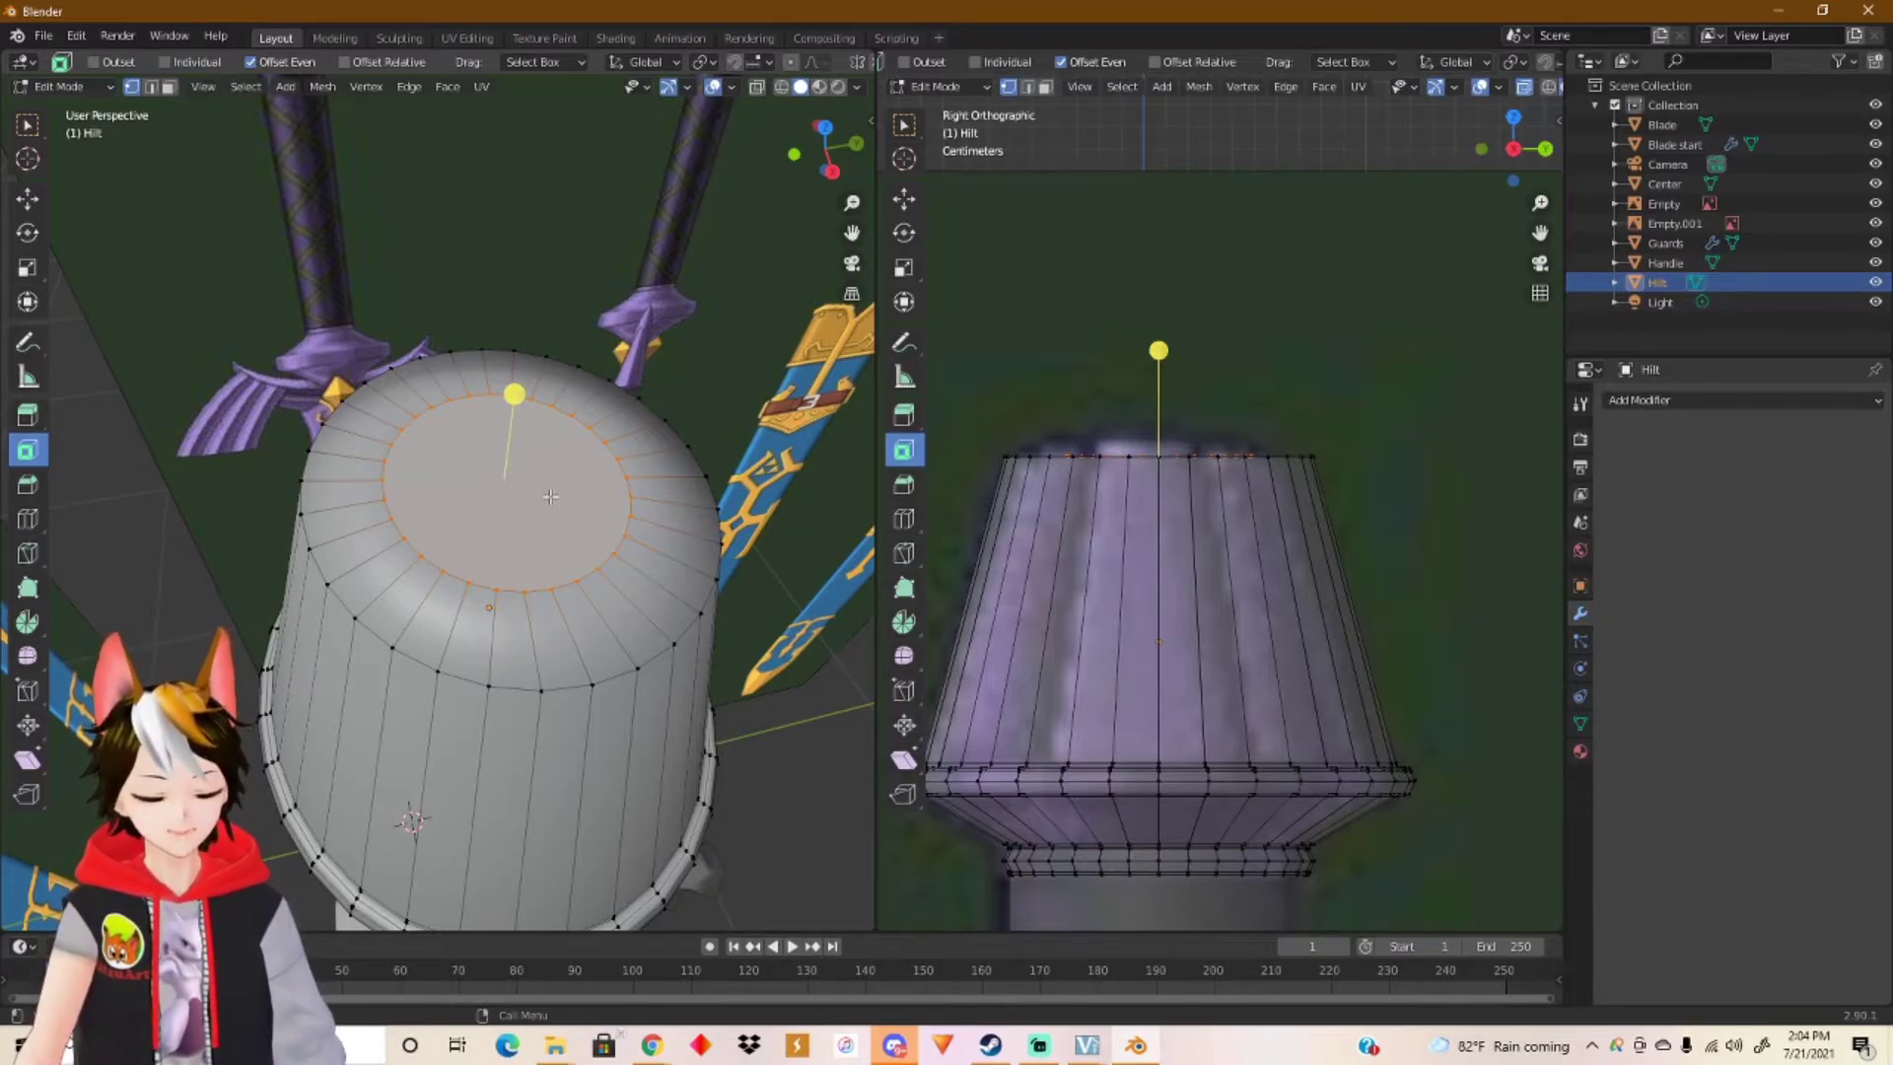
{"action": "key", "text": "m"}
{"action": "left_click", "coordinate": [552, 500]}
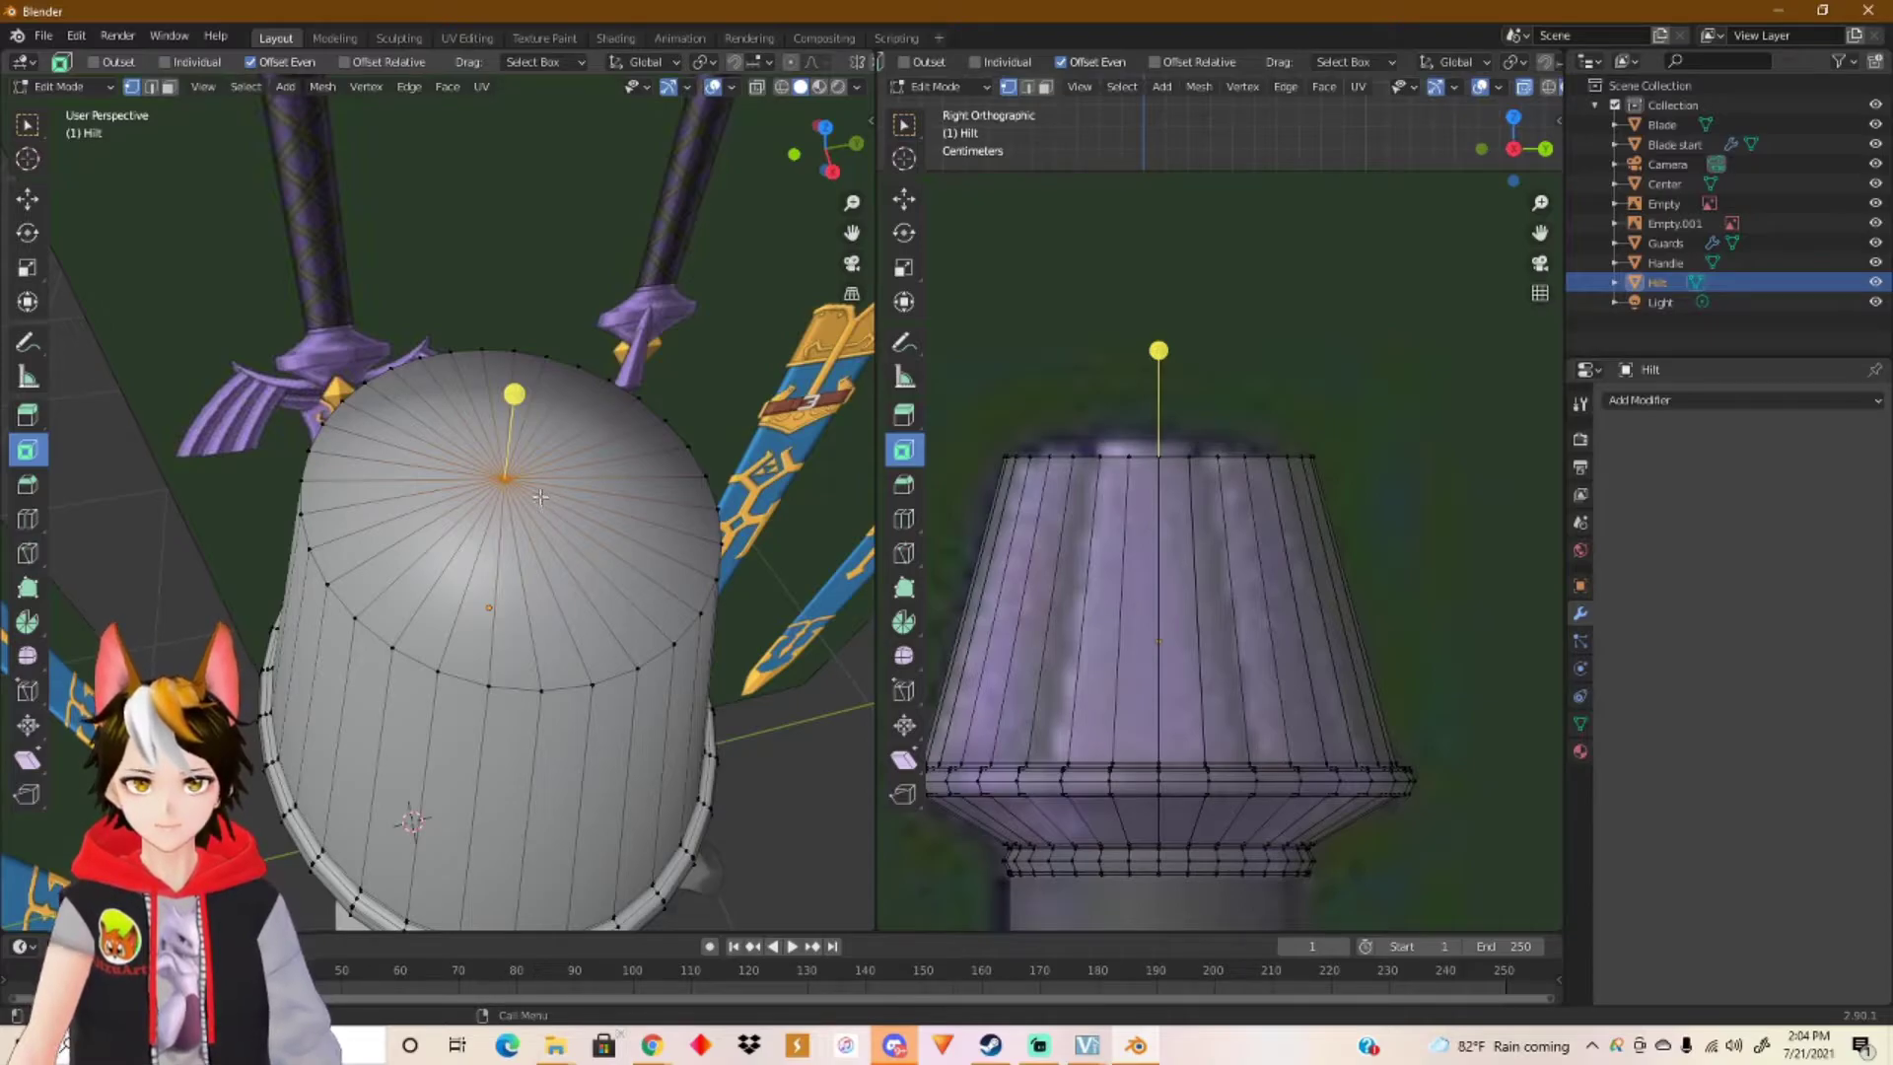
{"action": "left_click", "coordinate": [27, 198]}
{"action": "left_click_drag", "start_coordinate": [1159, 386], "coordinate": [1162, 350]}
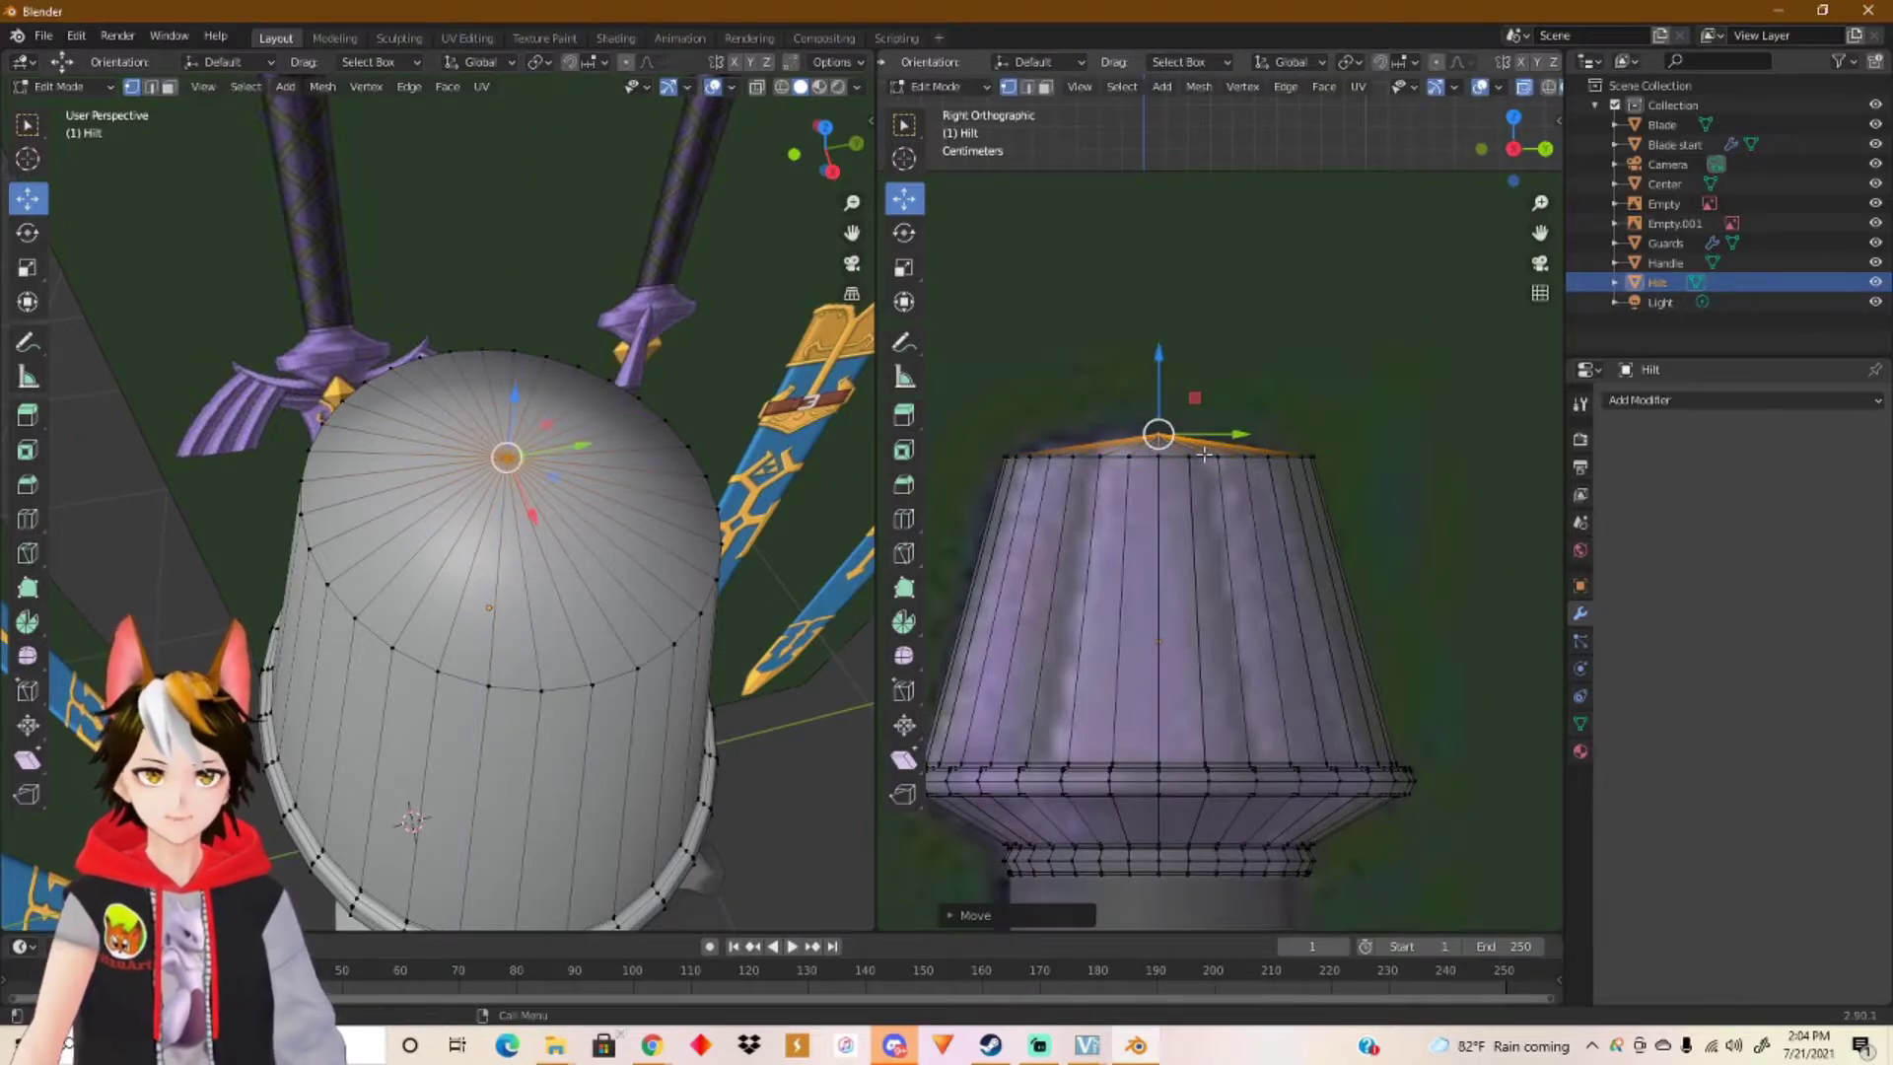
{"action": "key", "text": "ctrl+z"}
{"action": "key", "text": "ctrl+z"}
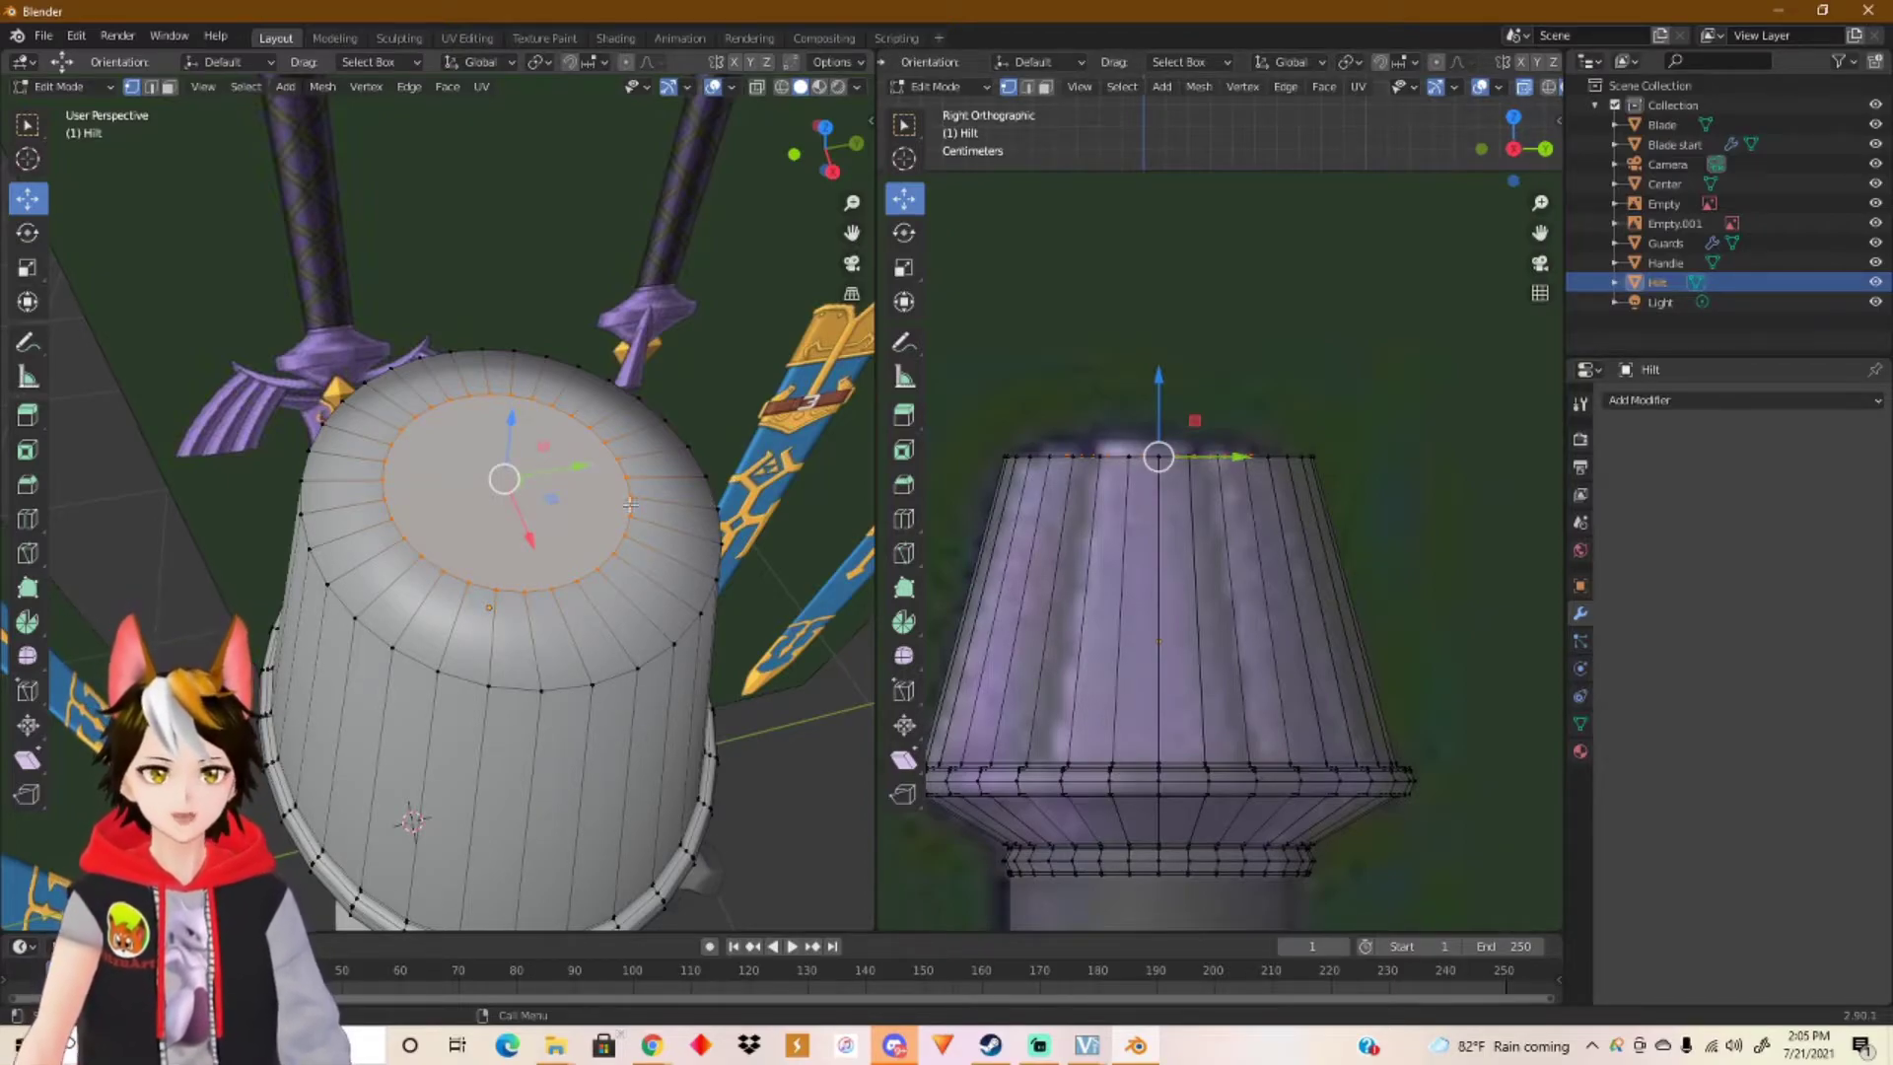
Step: Inset the Hilt's inner top face by about 0.11 and scale the new ring to about 0.54 in X and Y
{"action": "key", "text": "i"}
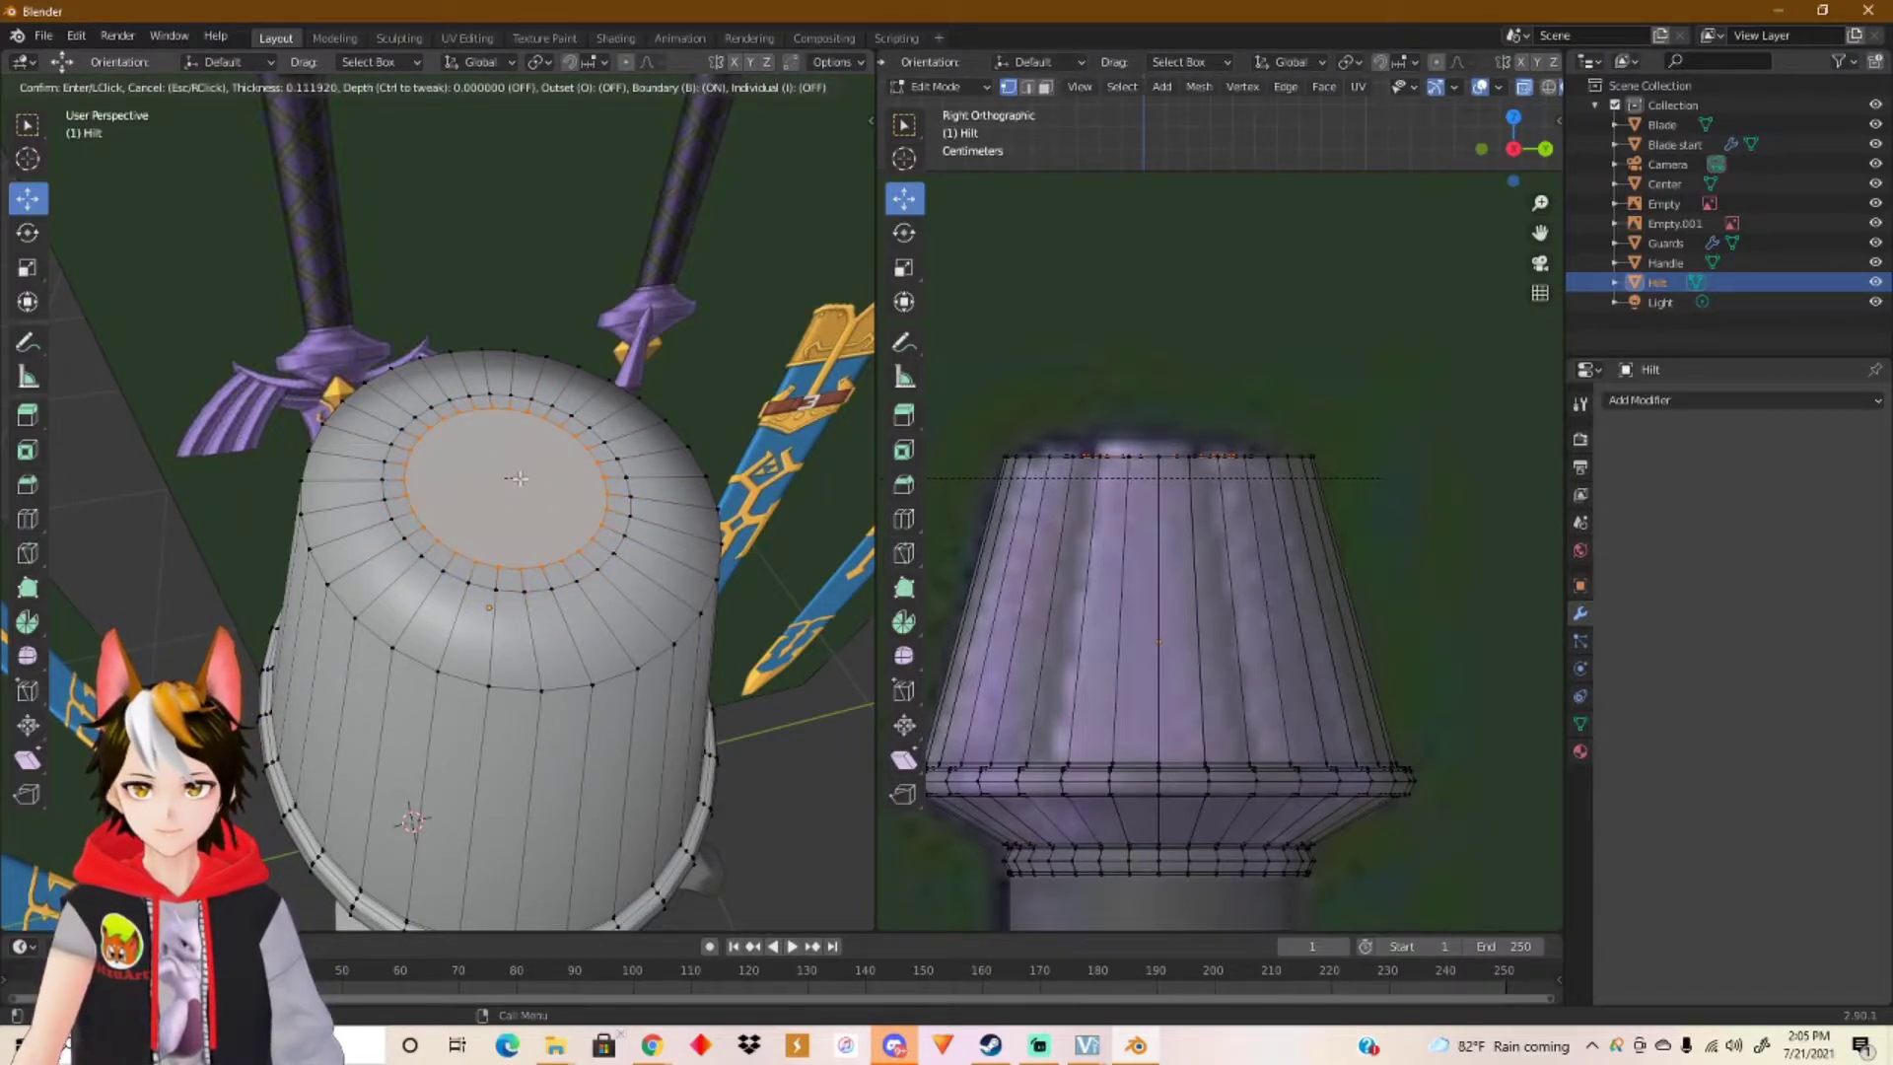
{"action": "left_click", "coordinate": [517, 478]}
{"action": "left_click", "coordinate": [31, 268]}
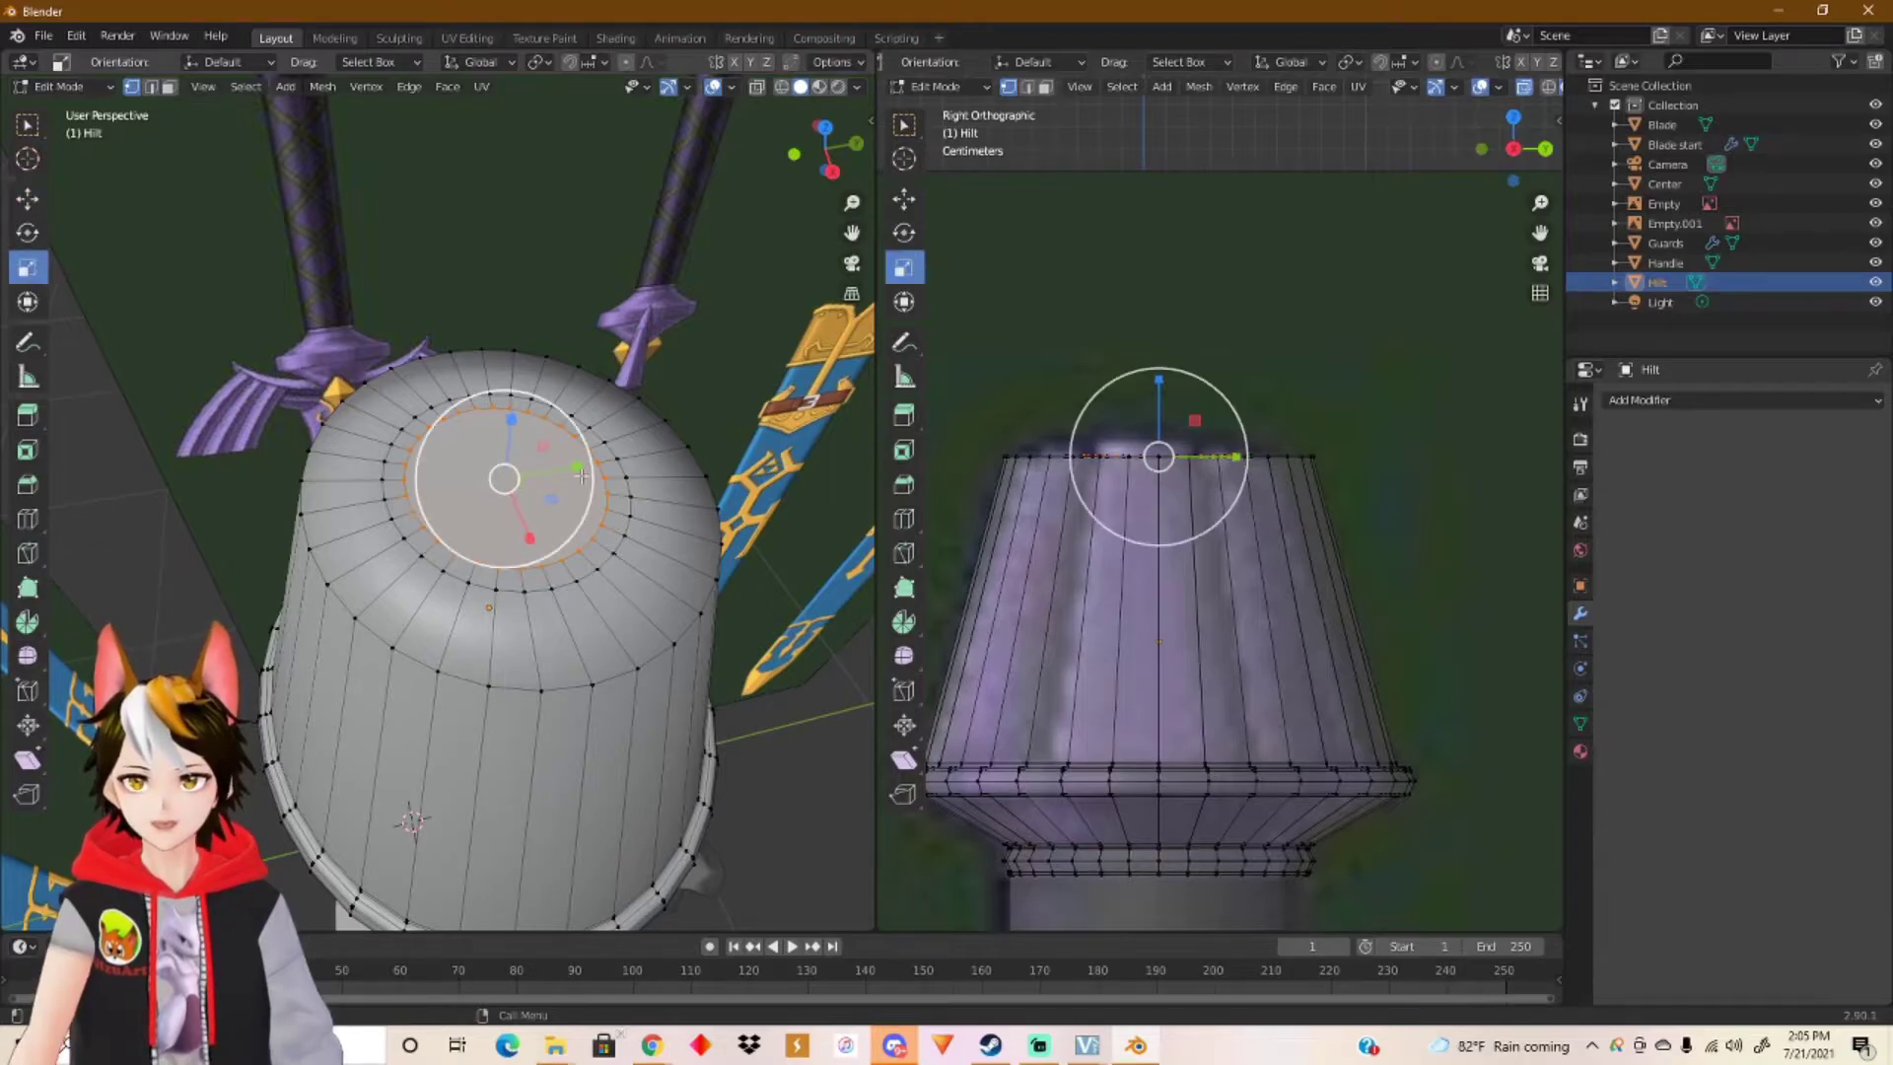
{"action": "mouse_move", "coordinate": [554, 500]}
{"action": "left_mouse_down"}
{"action": "mouse_move", "coordinate": [514, 479]}
{"action": "mouse_move", "coordinate": [531, 486]}
{"action": "left_mouse_up"}
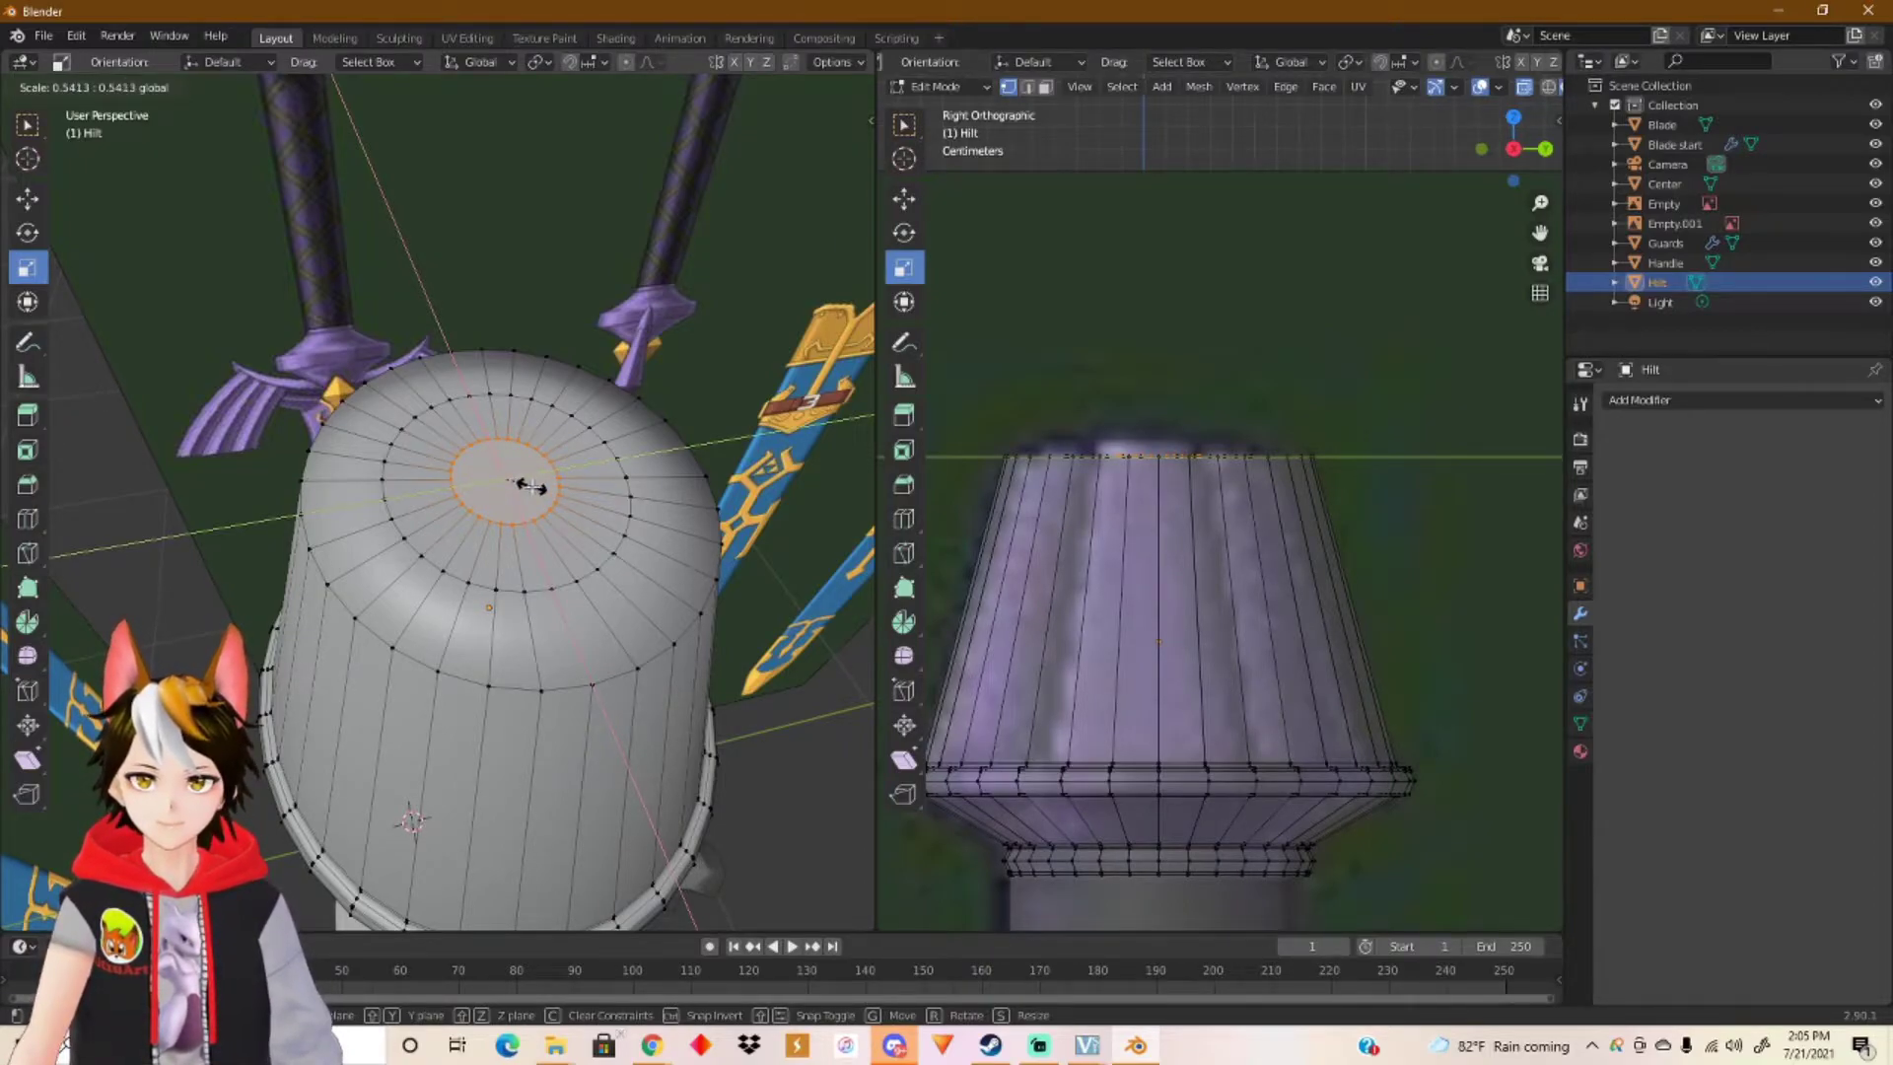
{"action": "left_click_drag", "start_coordinate": [531, 486], "coordinate": [533, 487]}
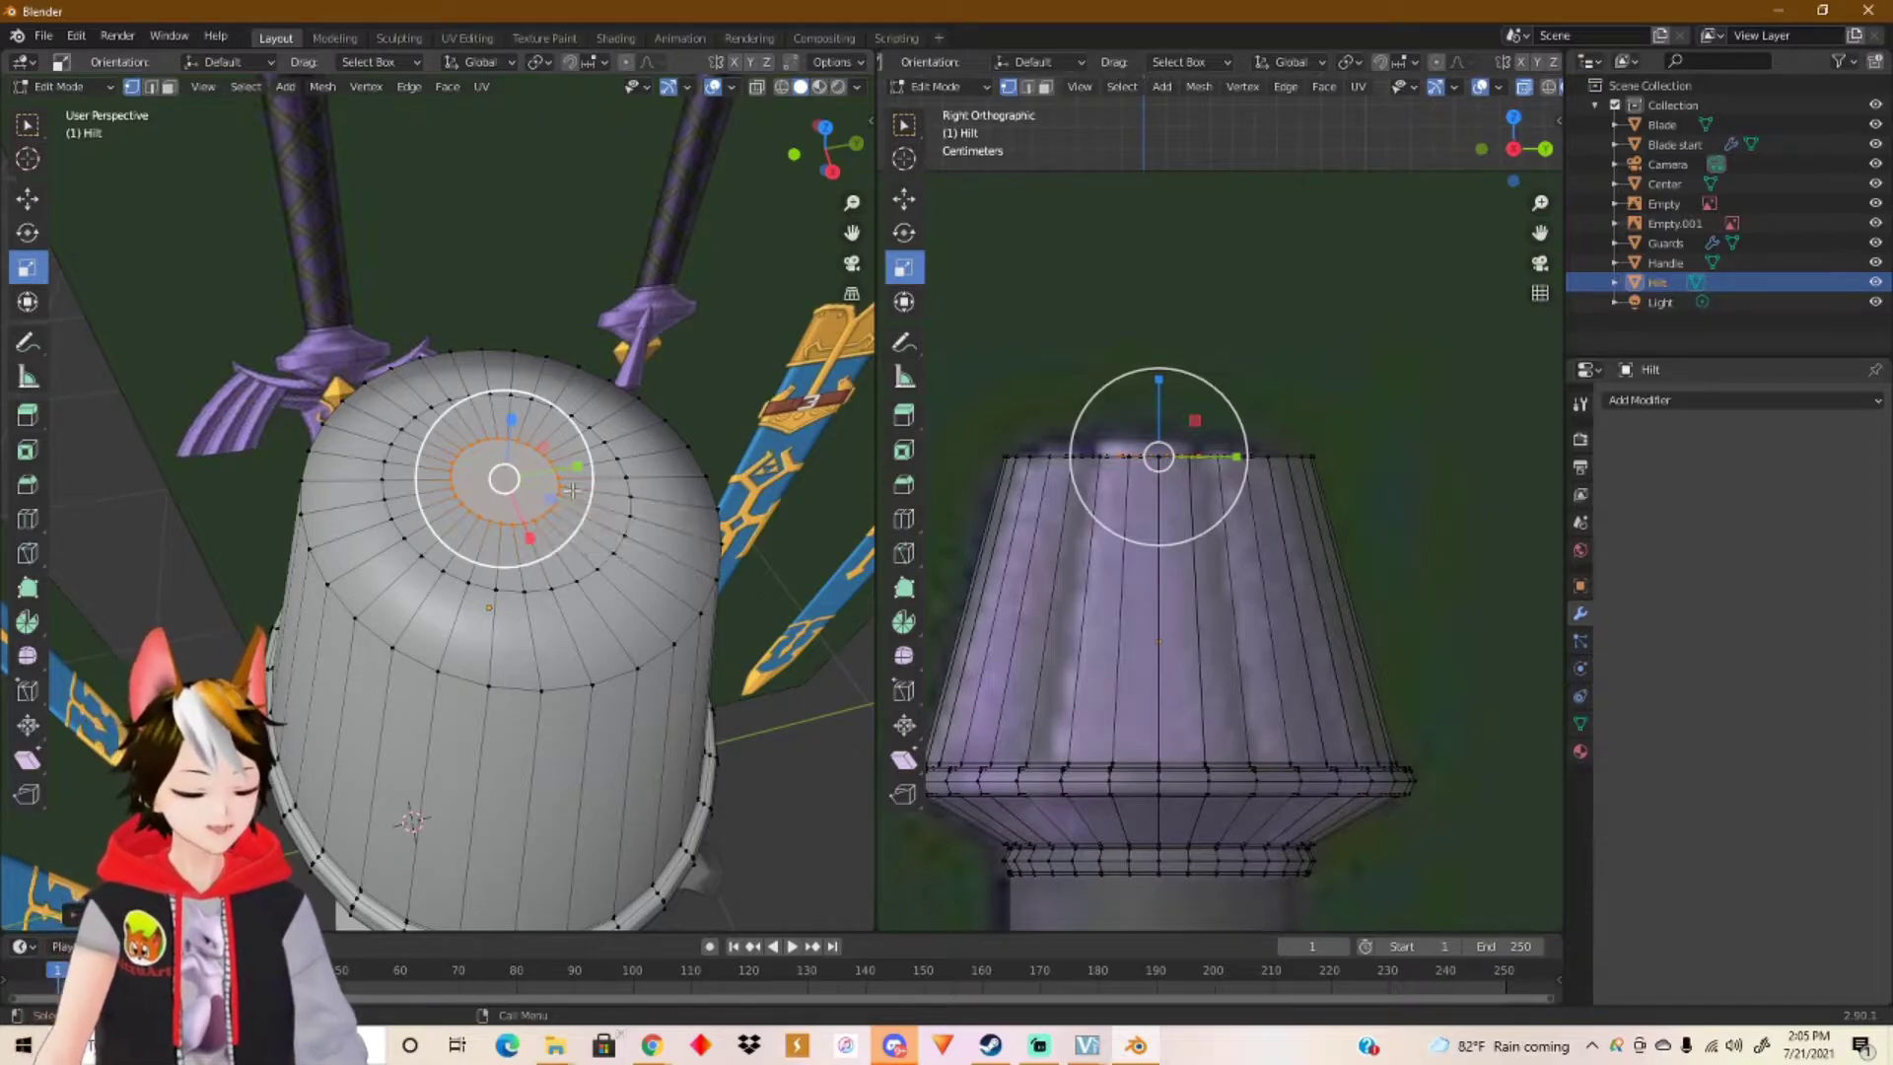
Step: Inset the small central top face by about 0.11 and merge its vertices at center
{"action": "key", "text": "i"}
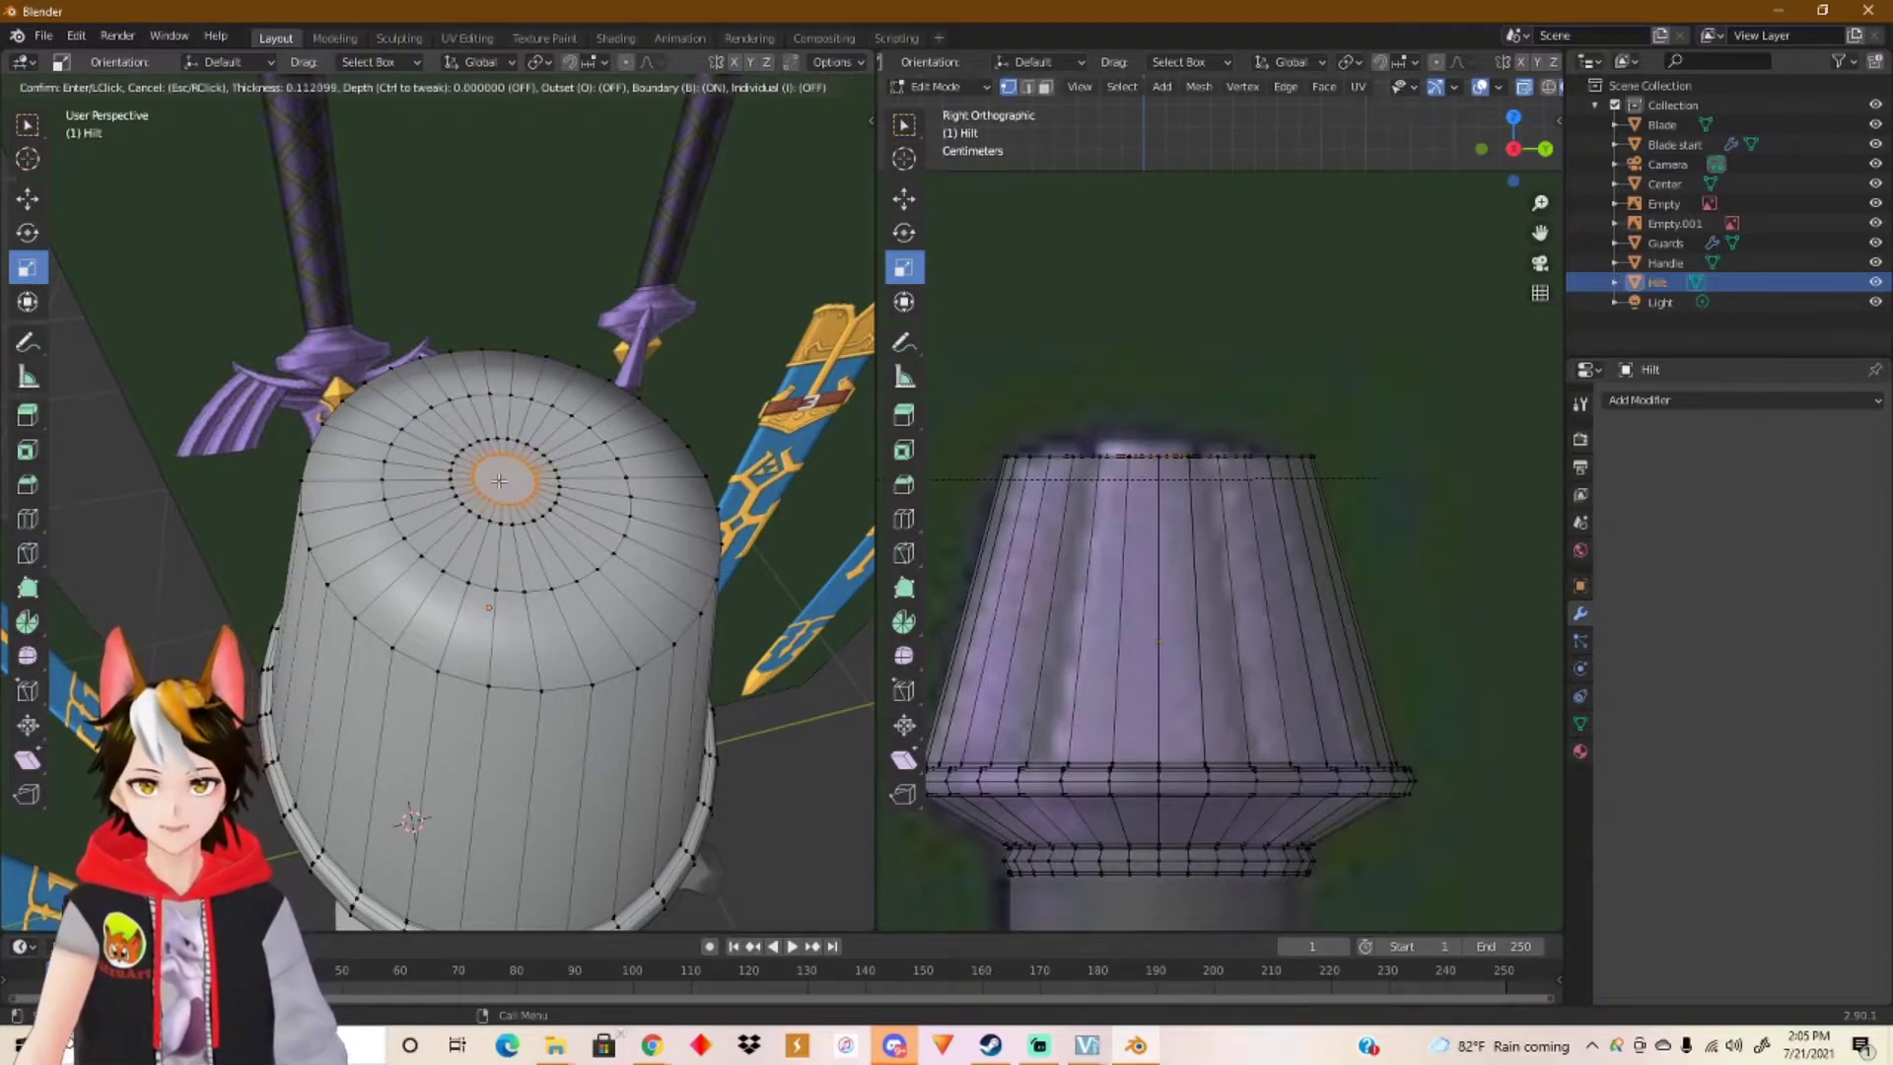
{"action": "left_click", "coordinate": [498, 480]}
{"action": "key", "text": "m"}
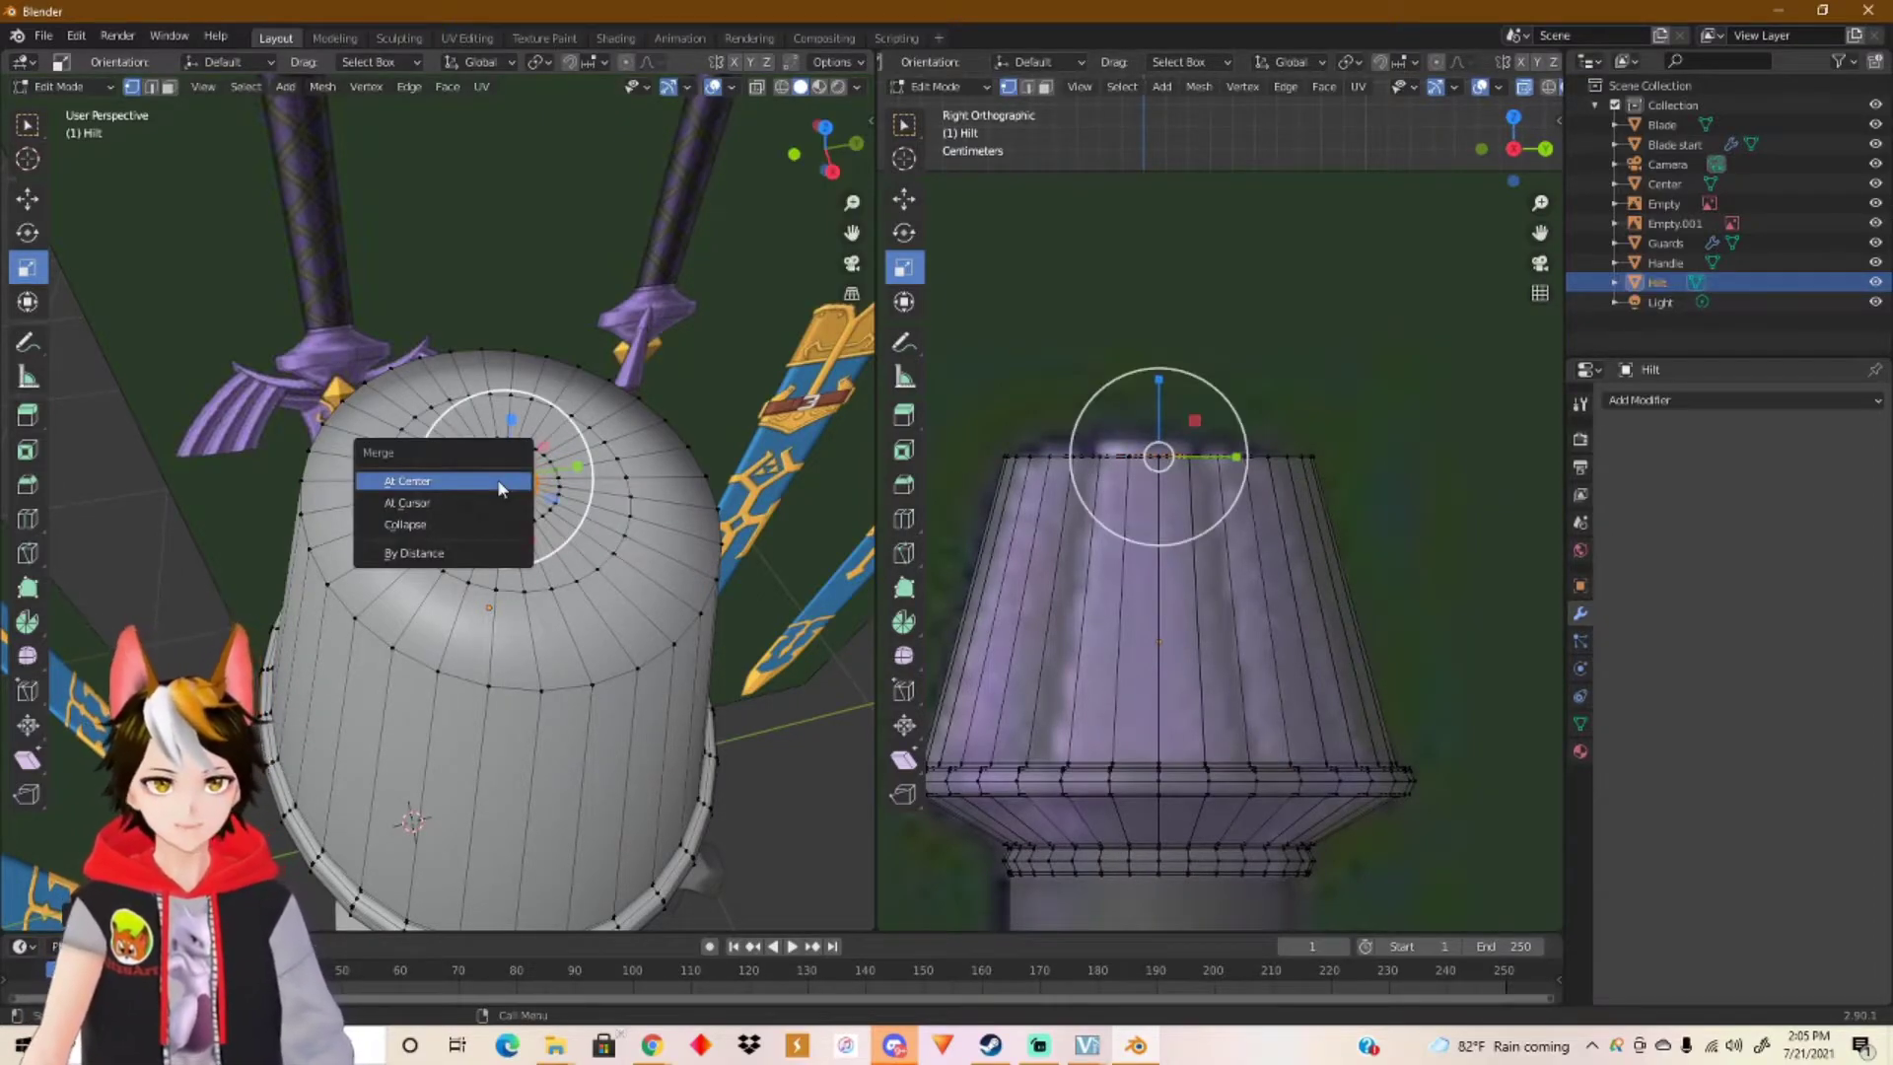
{"action": "left_click", "coordinate": [499, 483]}
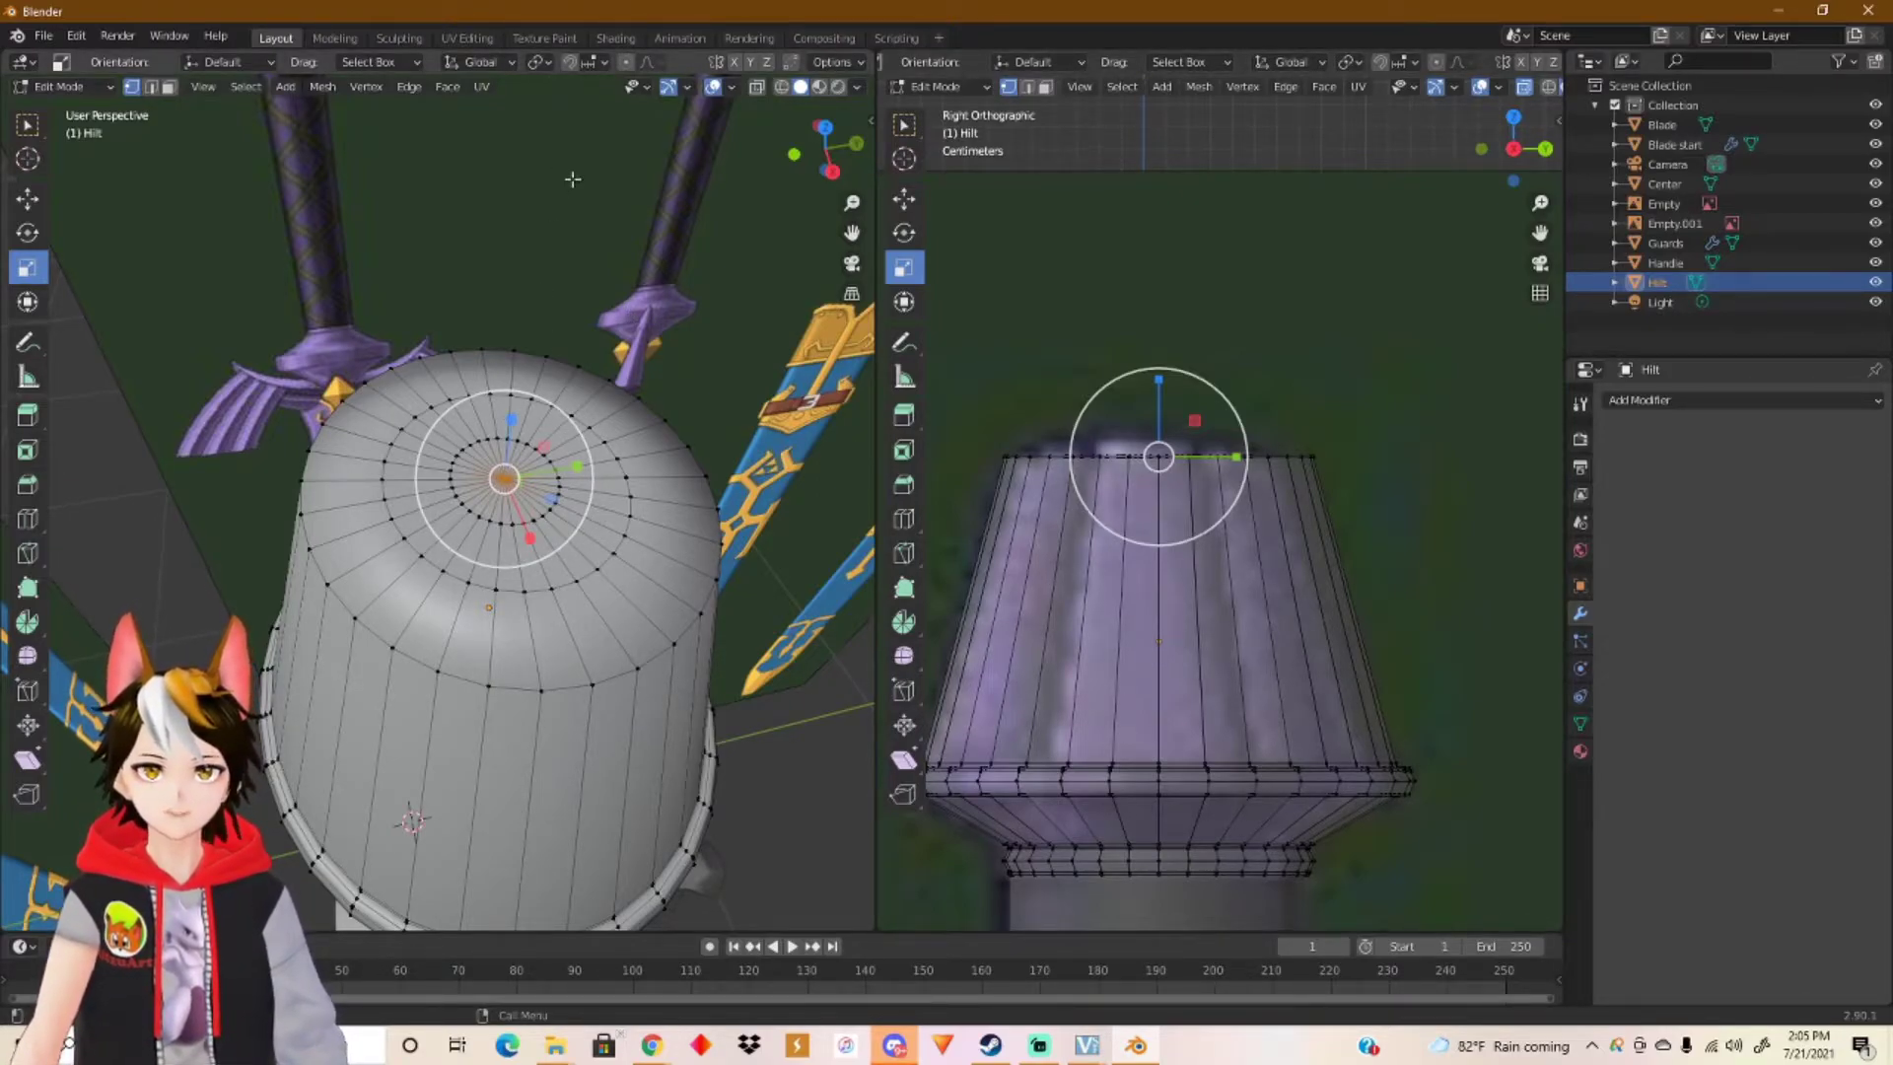
Step: Enable proportional editing with the Sphere falloff
{"action": "left_click", "coordinate": [625, 62]}
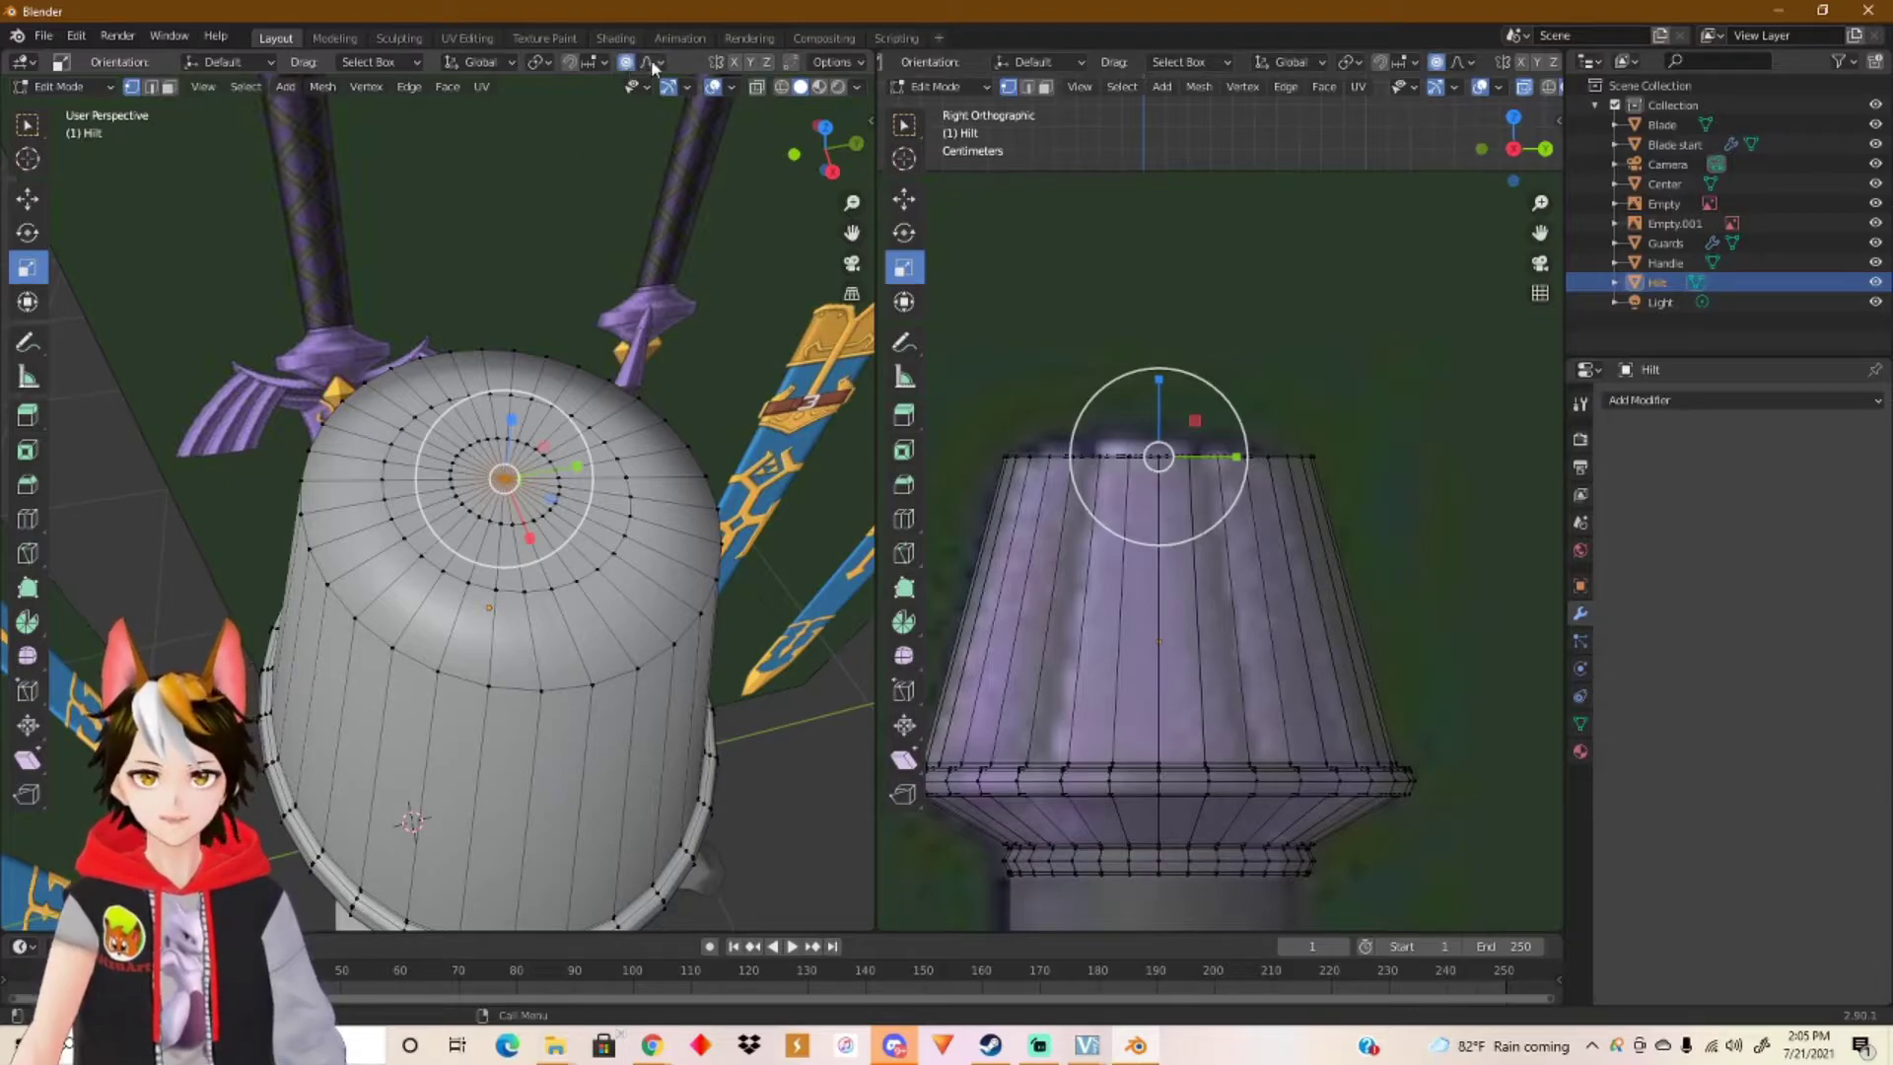
{"action": "left_click", "coordinate": [651, 62]}
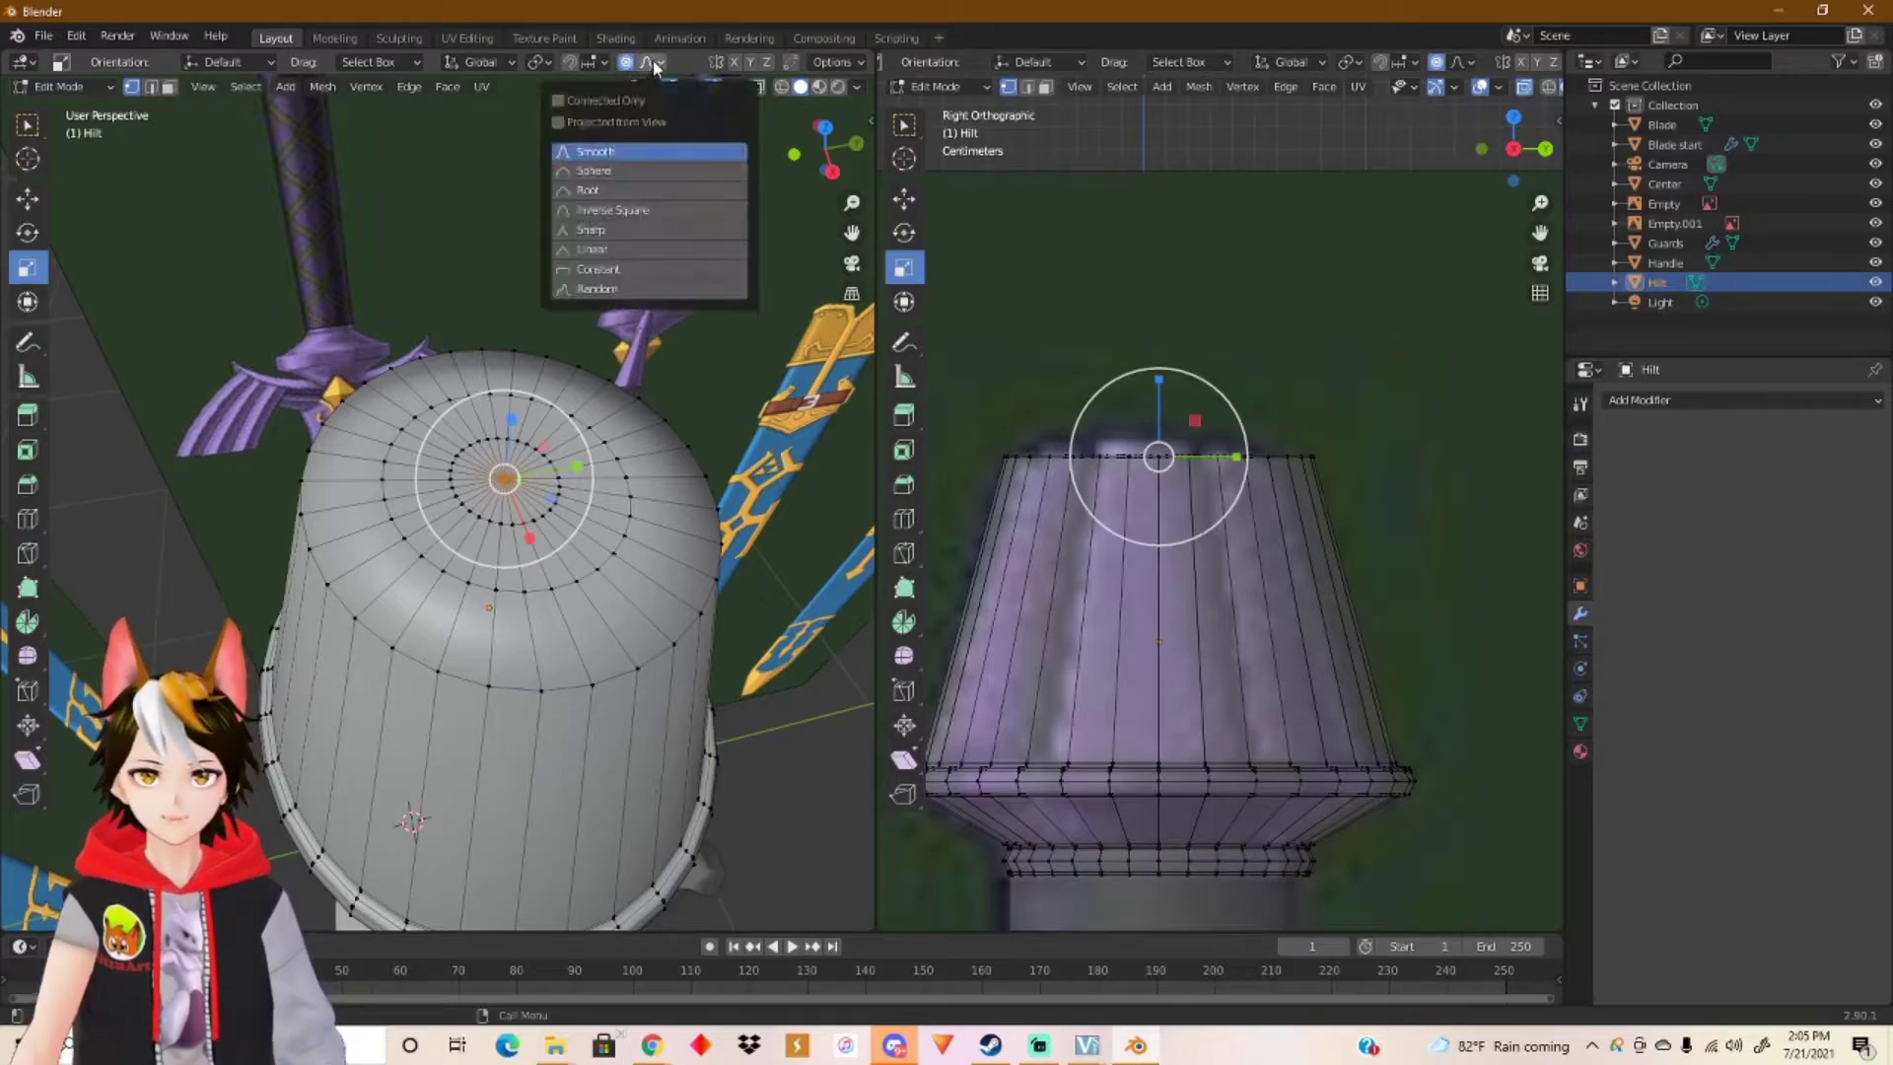
{"action": "left_click", "coordinate": [612, 170]}
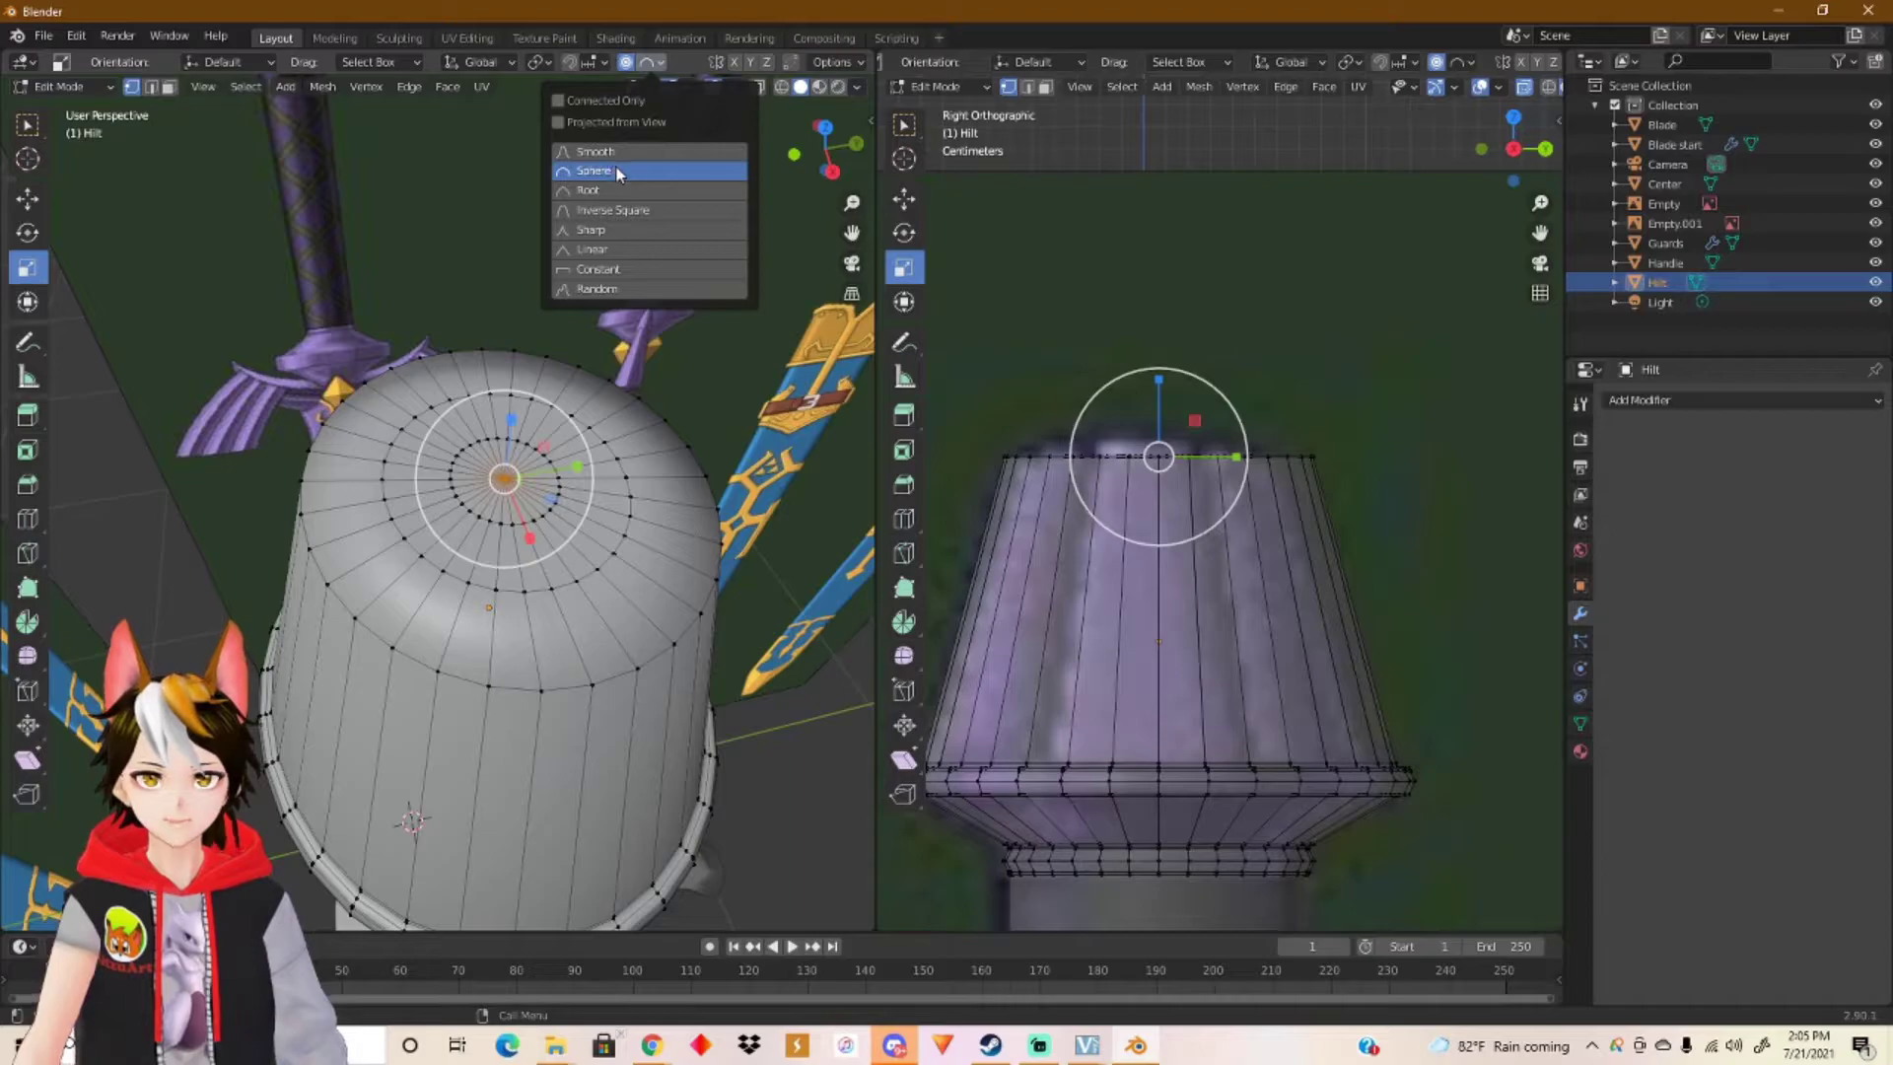
Step: Try raising the Hilt's central top vertex along Z with the Move tool, and undo the move
{"action": "left_click", "coordinate": [31, 202]}
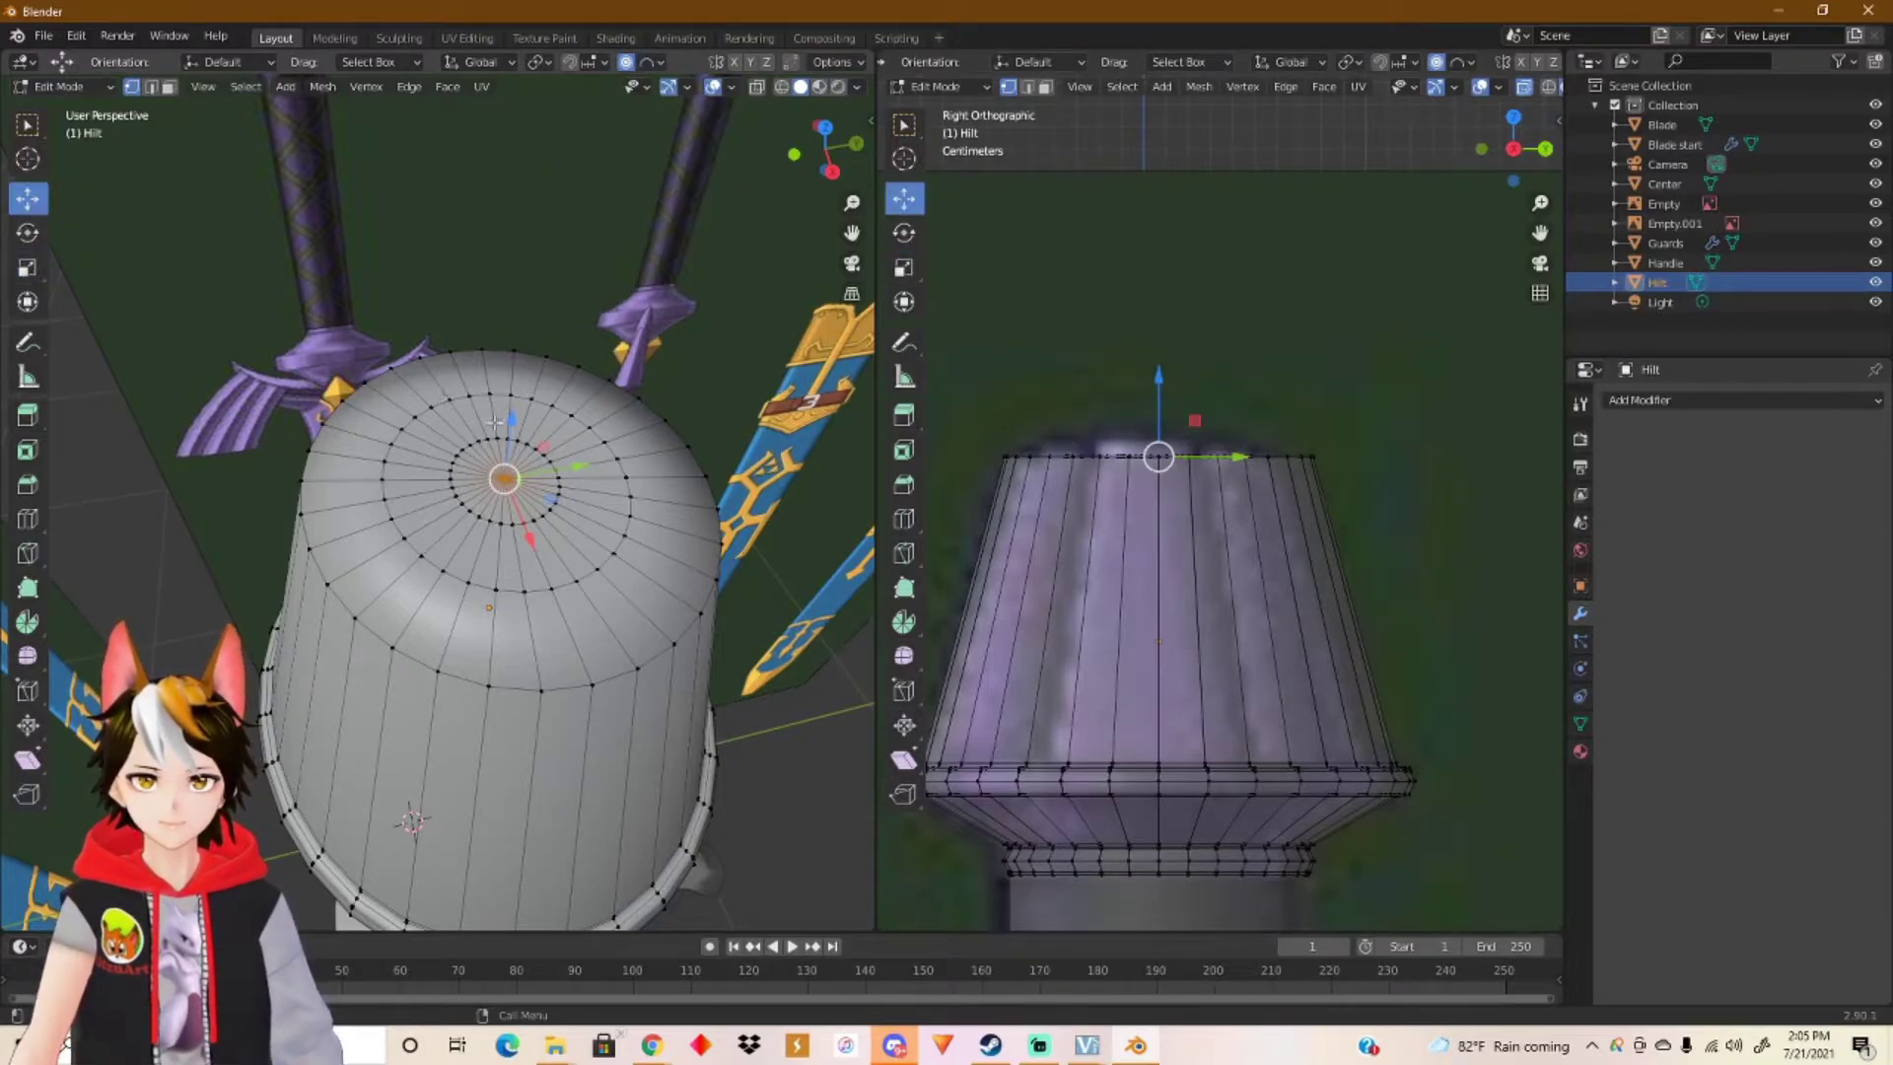
{"action": "left_click_drag", "start_coordinate": [509, 421], "coordinate": [515, 374]}
{"action": "key", "text": "ctrl+z"}
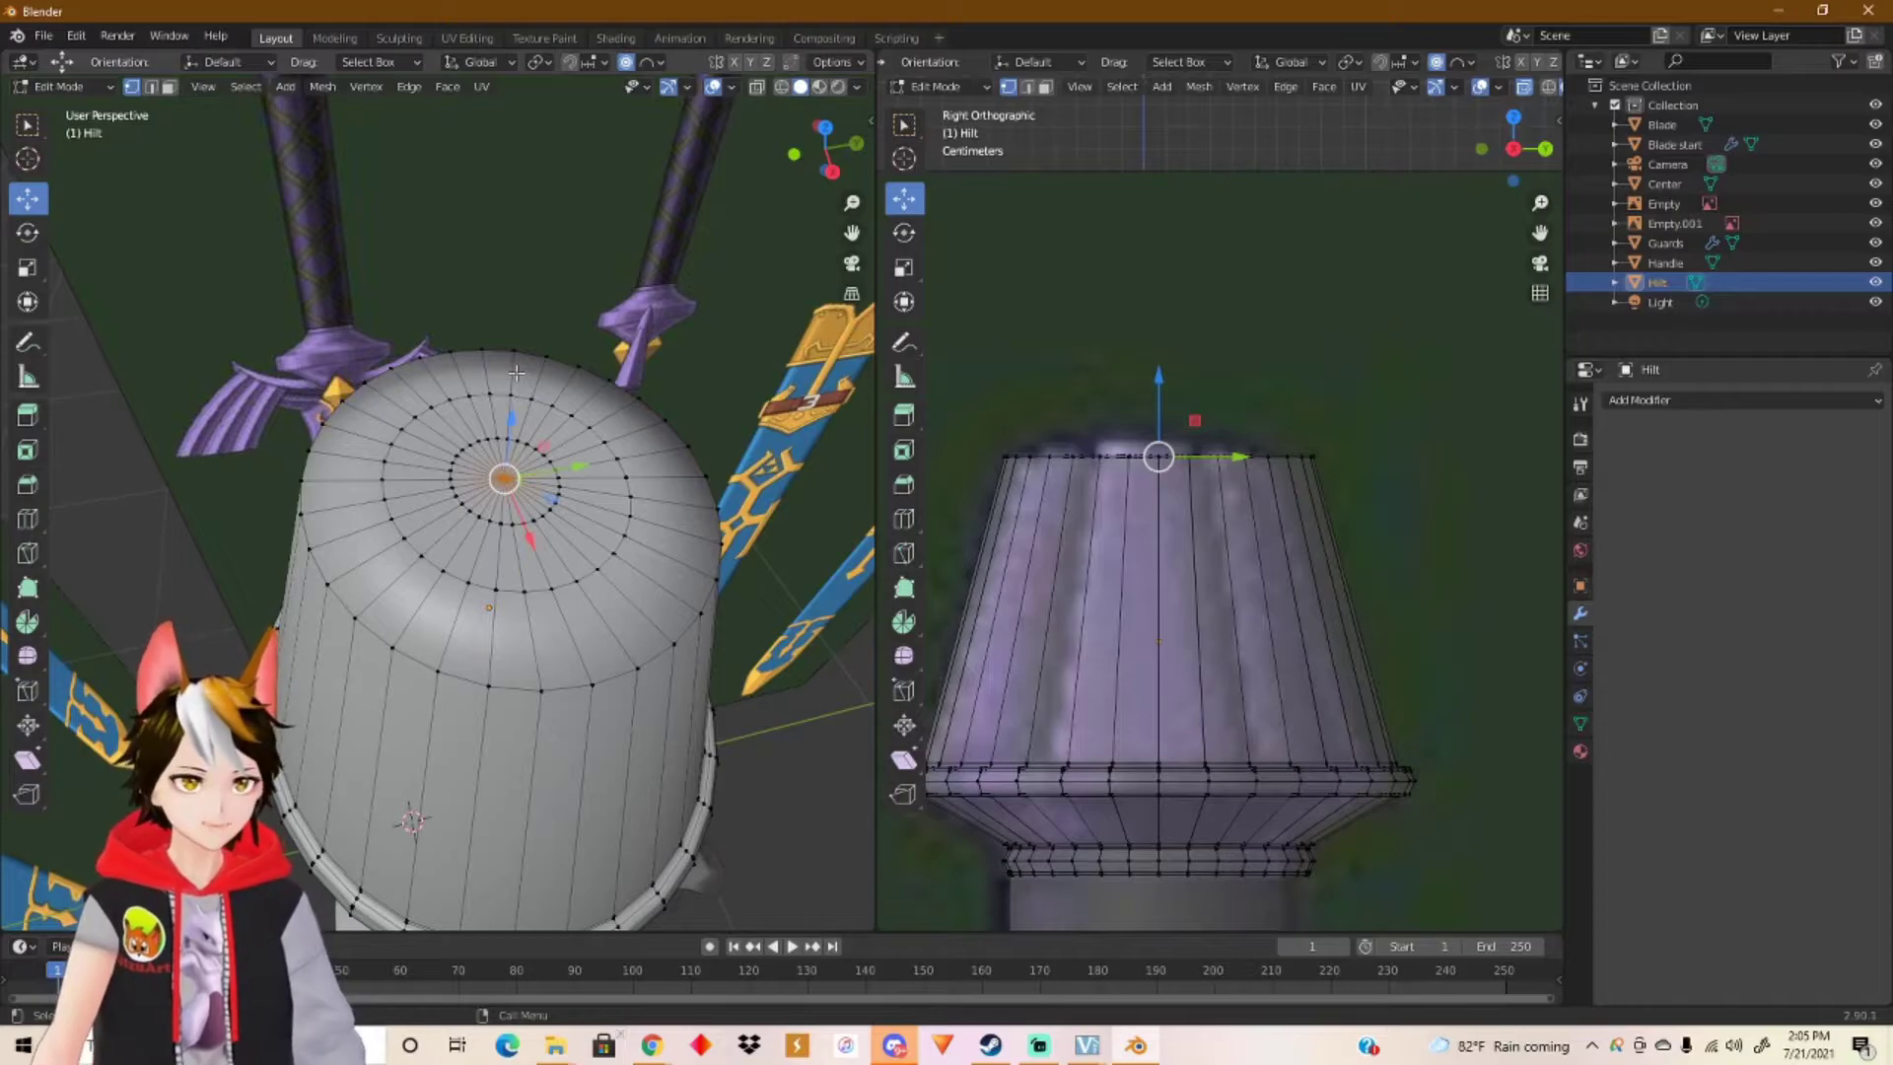
Step: Try moving the Hilt's central top vertex upward with the proportional editing size enlarged to about 80
{"action": "key", "text": "g"}
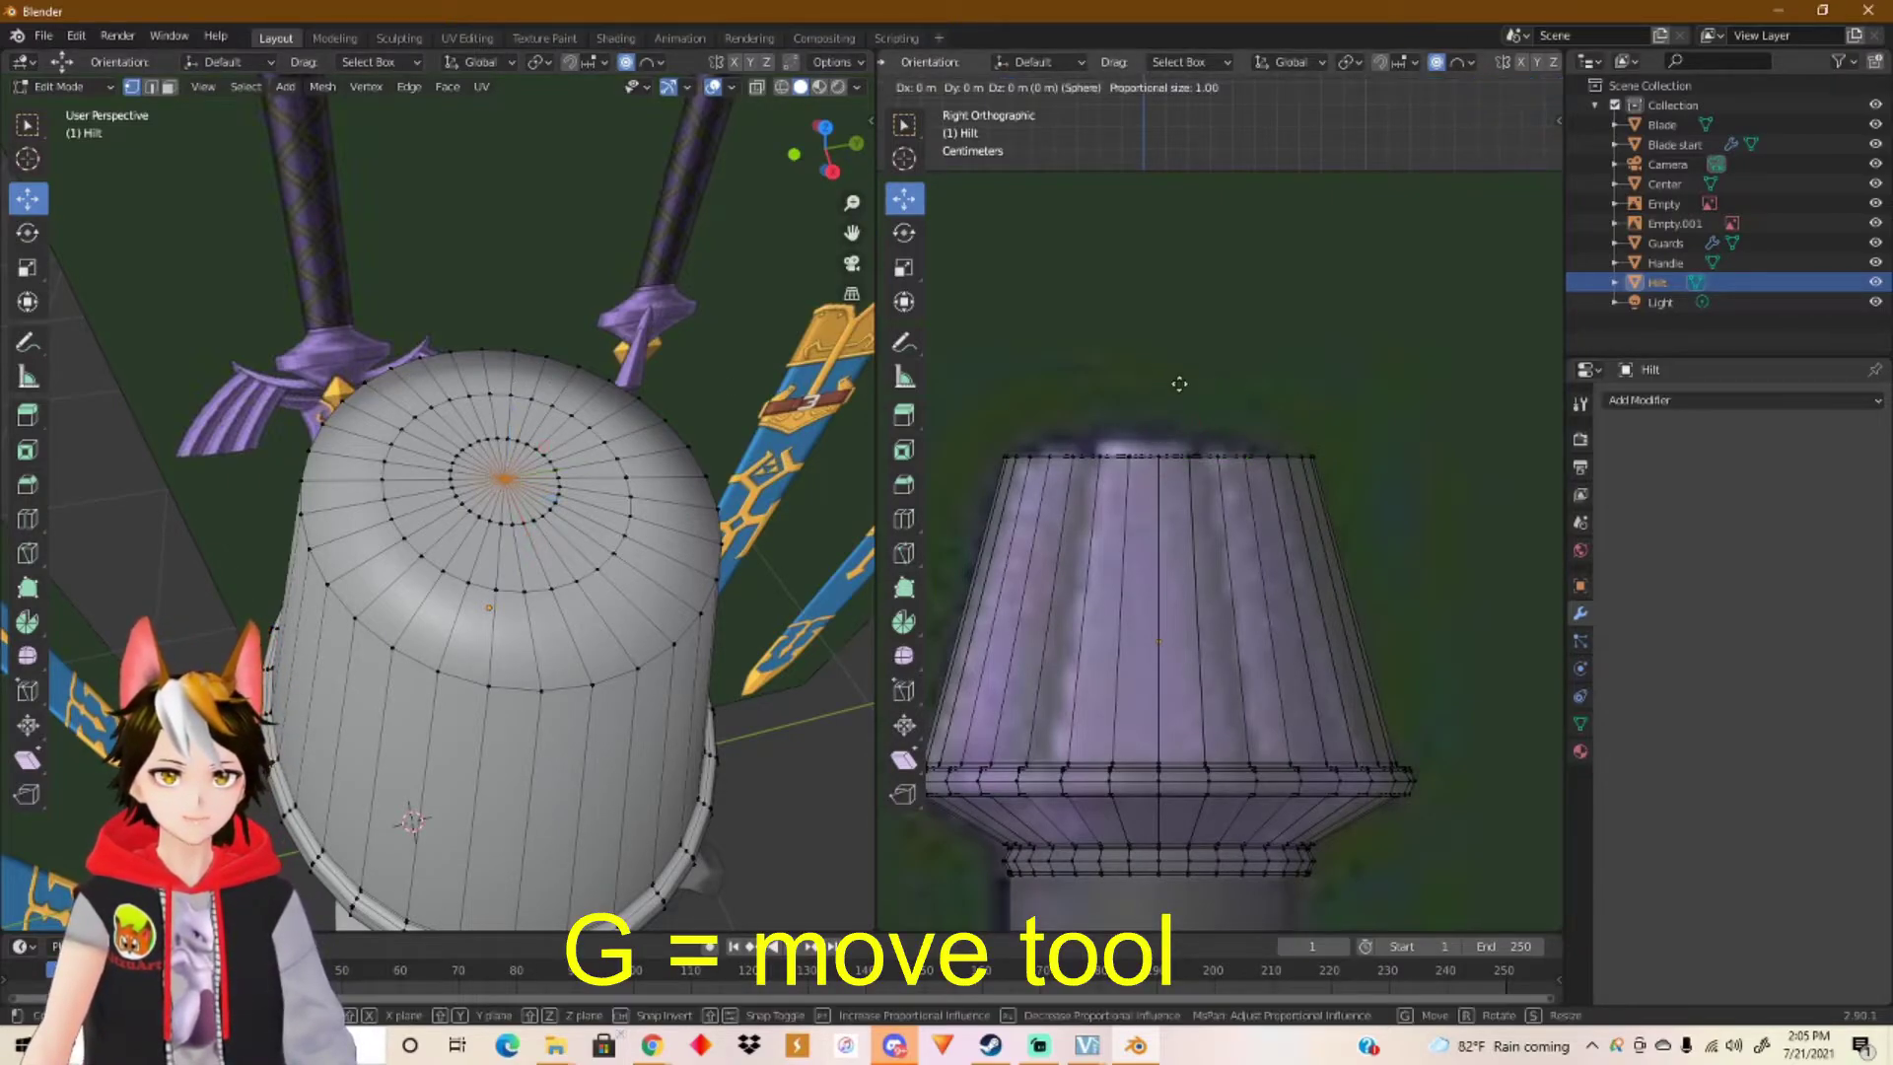
{"action": "scroll", "coordinate": [1173, 384], "scroll_direction": "down", "scroll_amount": 11}
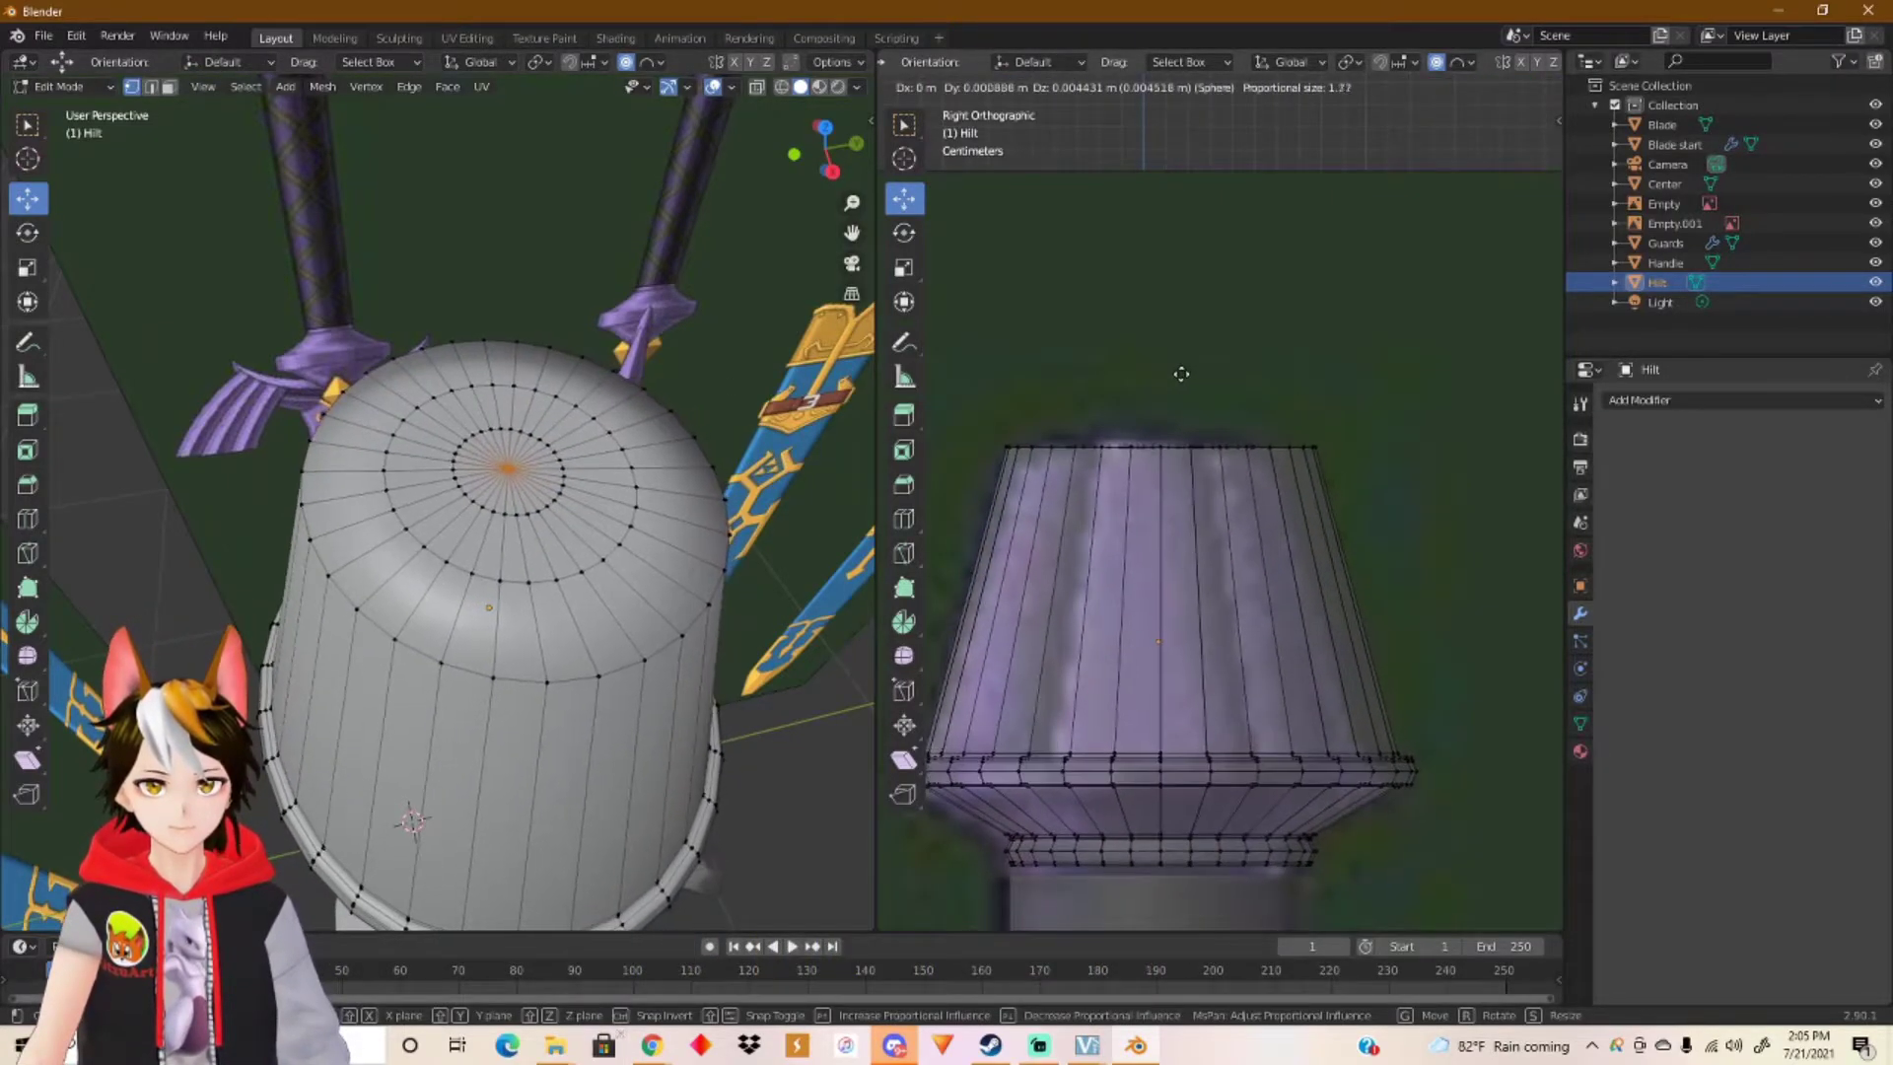
{"action": "scroll", "coordinate": [1183, 378], "scroll_direction": "down", "scroll_amount": 20}
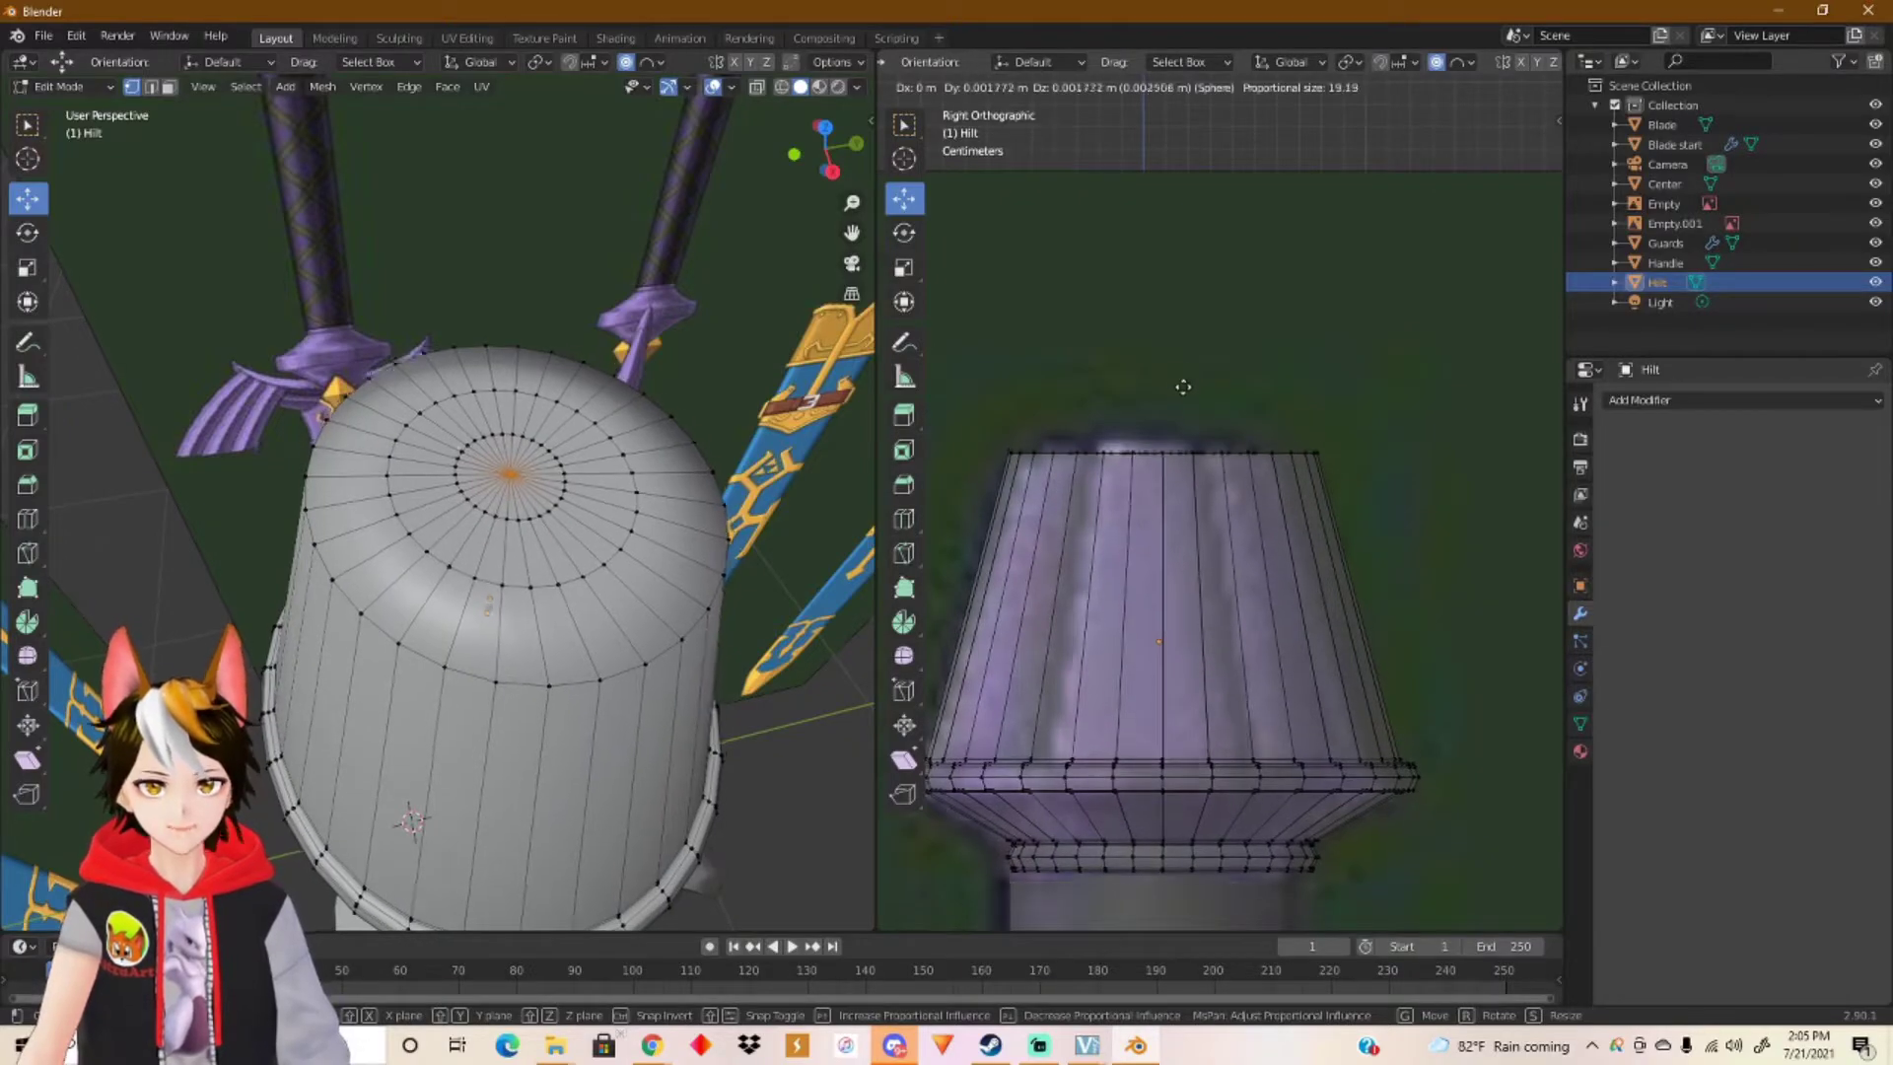
{"action": "scroll", "coordinate": [1185, 380], "scroll_direction": "down", "scroll_amount": 11}
{"action": "scroll", "coordinate": [1183, 372], "scroll_direction": "down", "scroll_amount": 20}
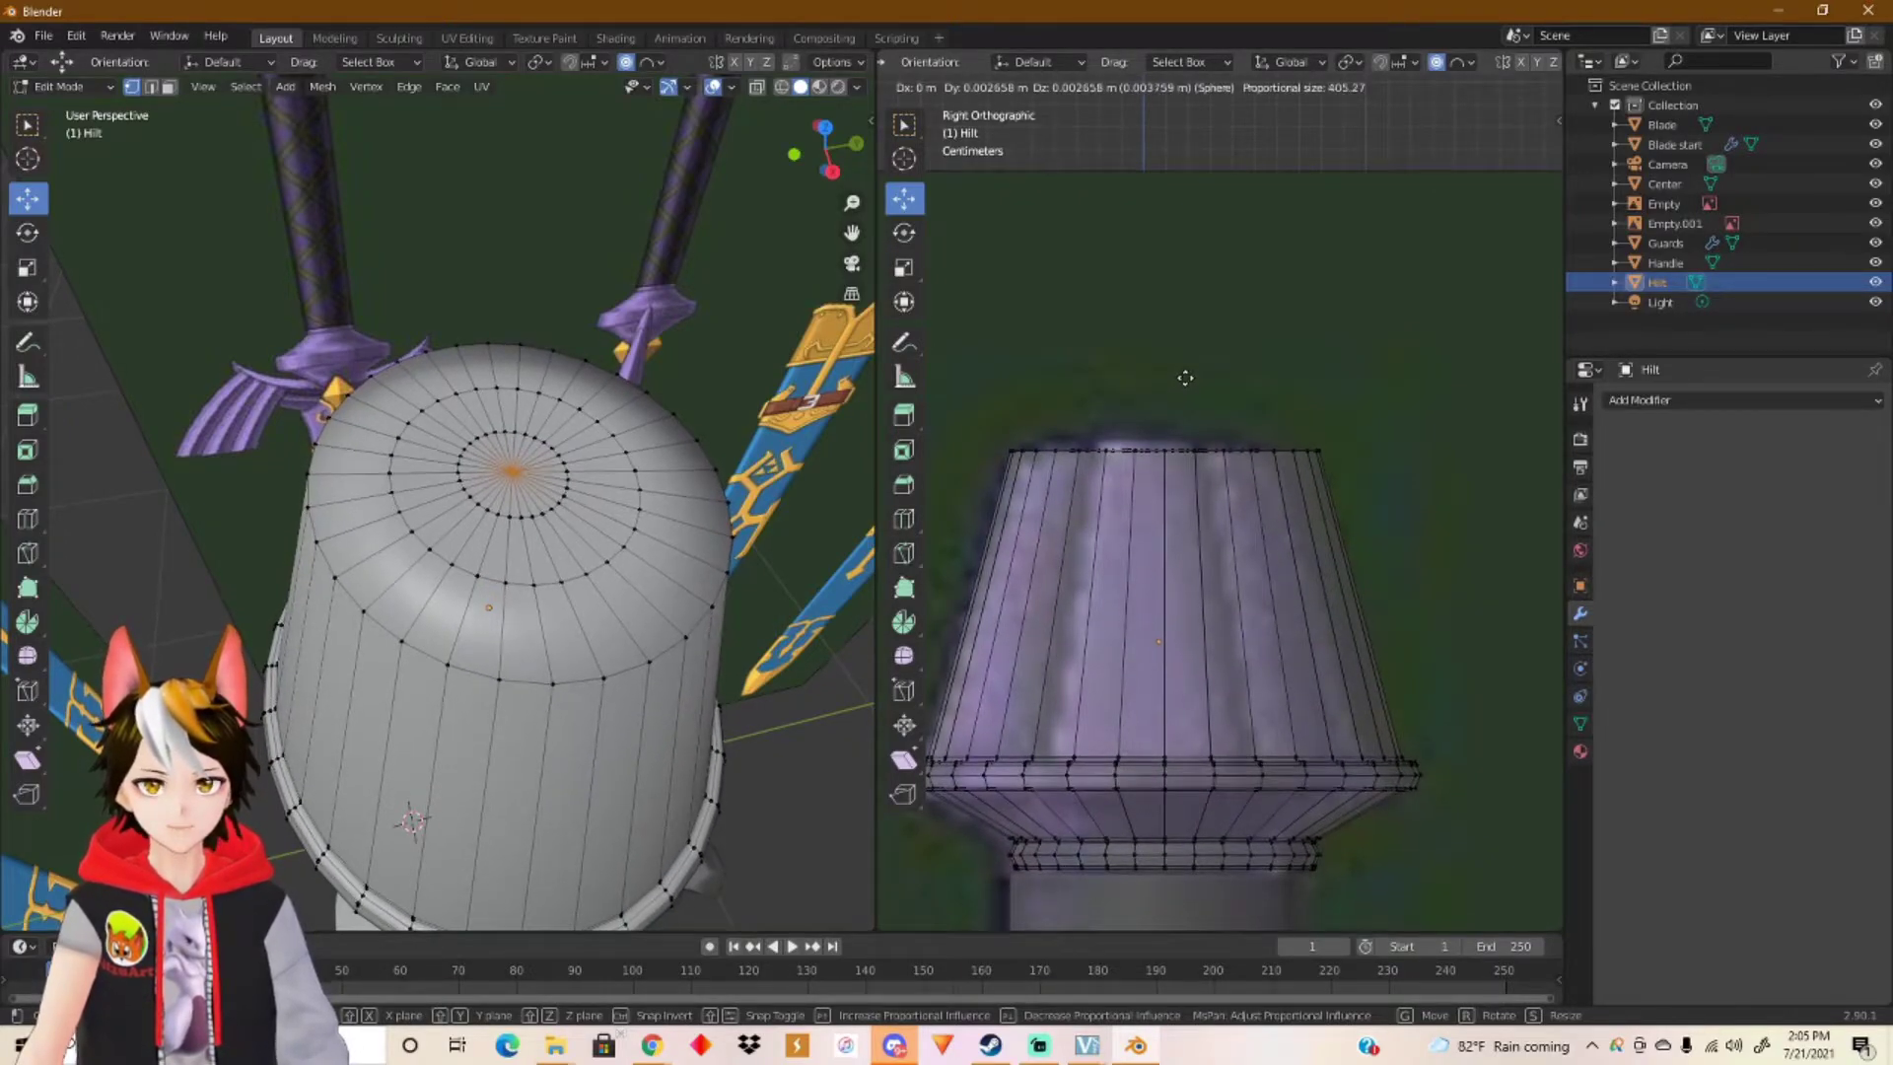
{"action": "scroll", "coordinate": [1182, 366], "scroll_direction": "up", "scroll_amount": 11}
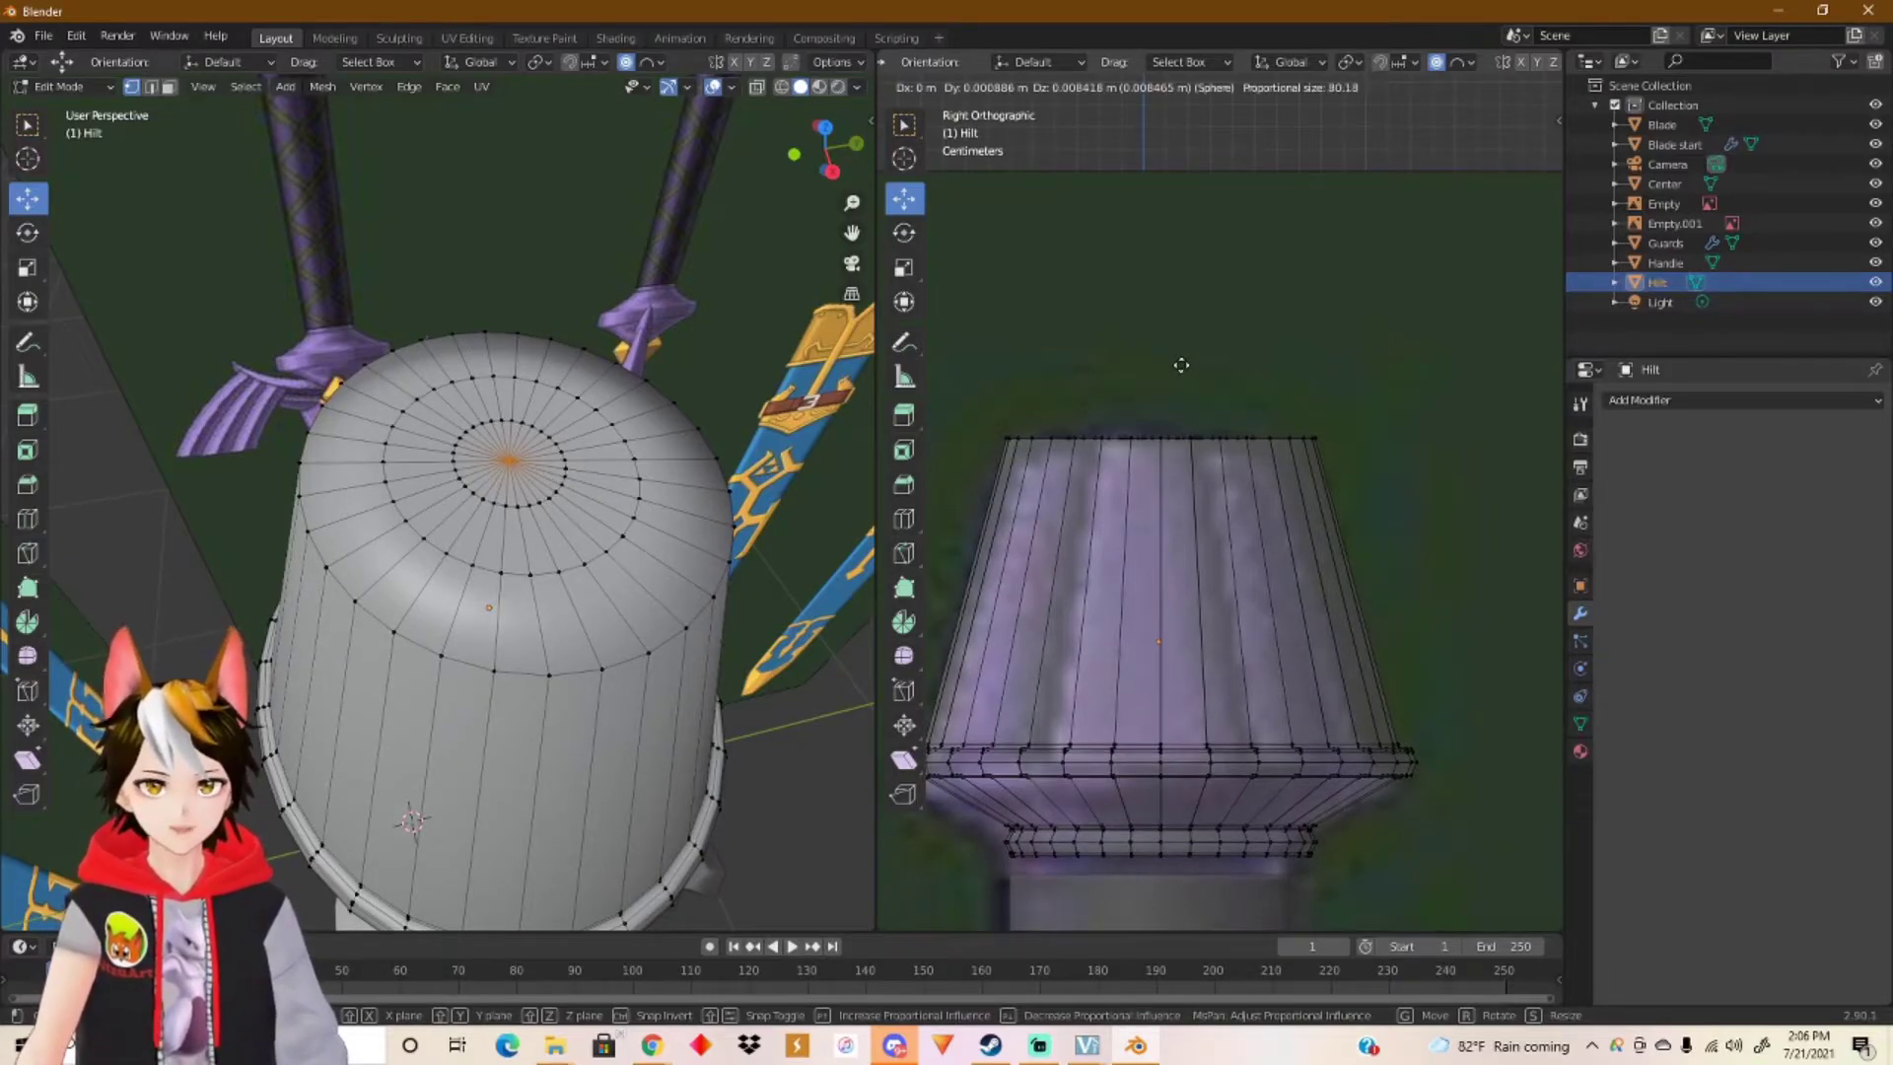
{"action": "left_click", "coordinate": [1181, 365]}
Step: Shrink the proportional editing size to about 0.02 during a trial move of the Hilt's central top vertex, and cancel the move
{"action": "scroll", "coordinate": [1178, 370], "scroll_direction": "down", "scroll_amount": 8}
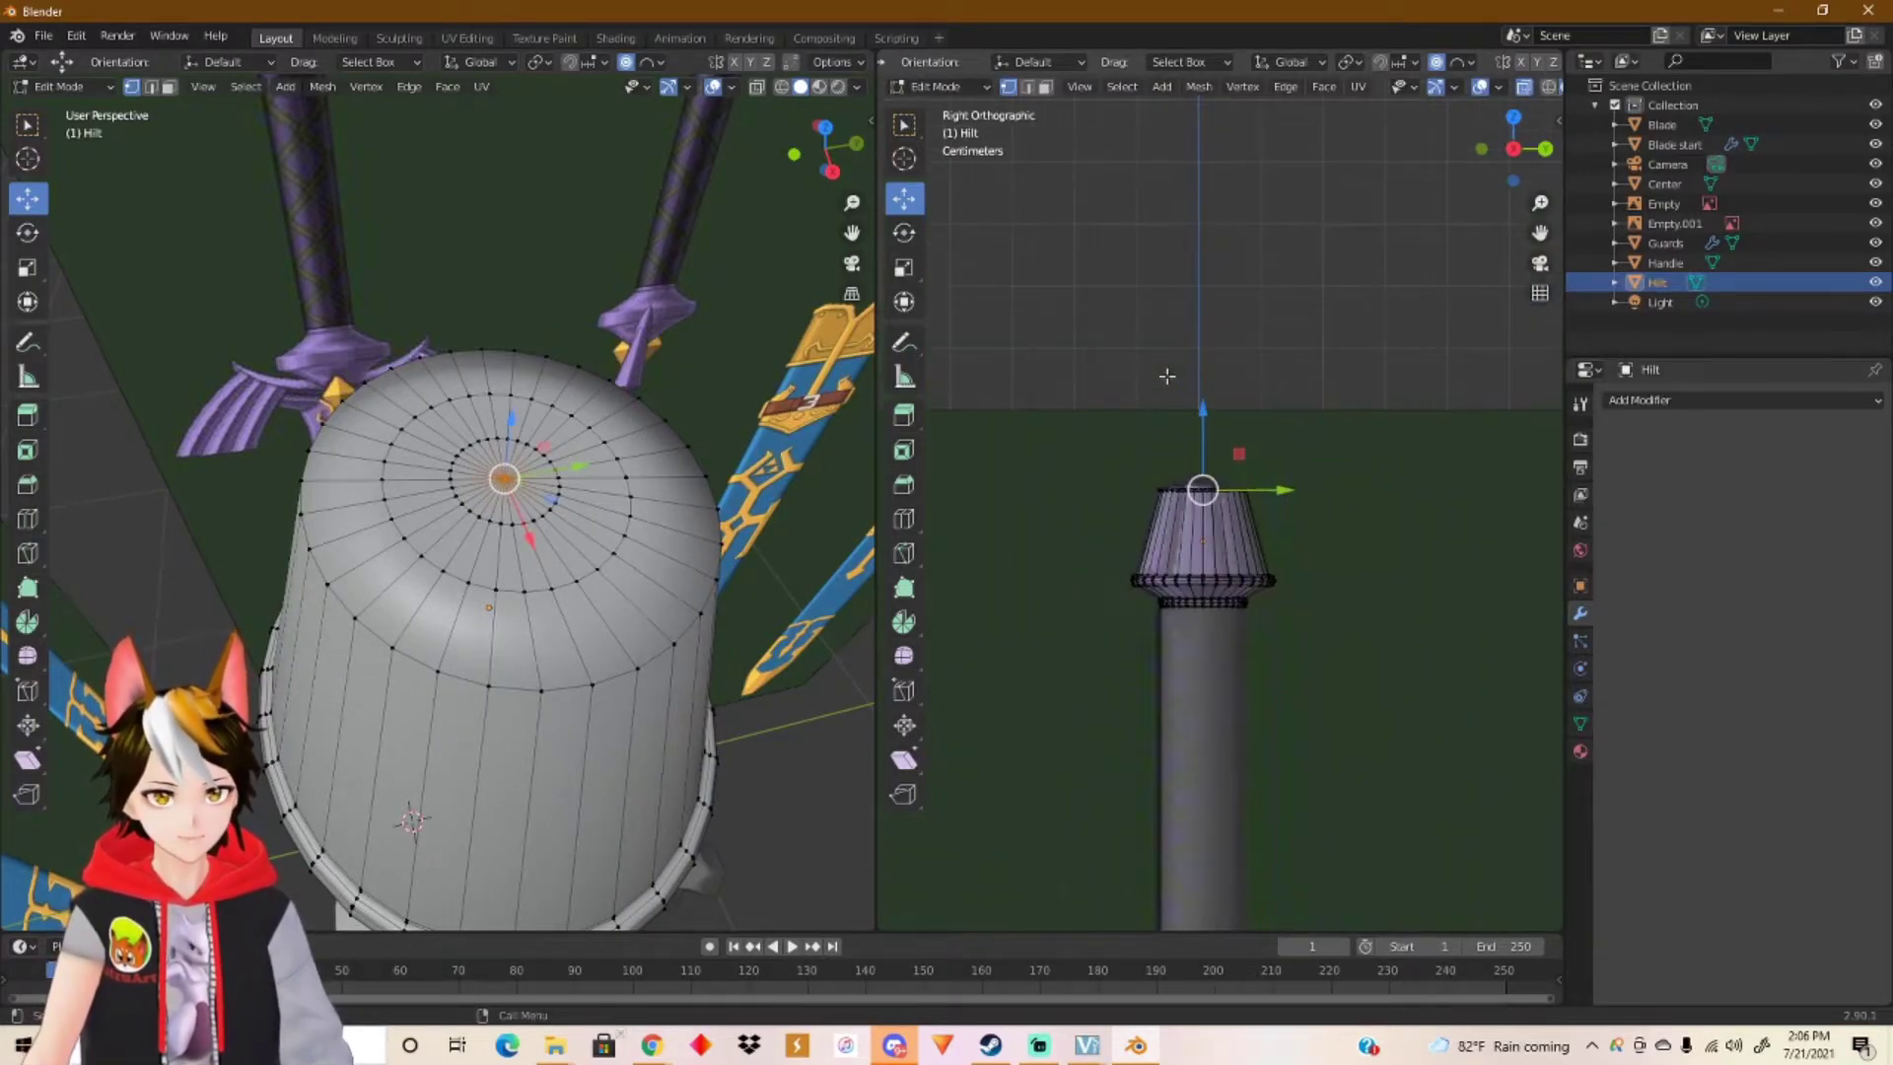
{"action": "scroll", "coordinate": [1167, 376], "scroll_direction": "down", "scroll_amount": 2}
{"action": "key", "text": "g"}
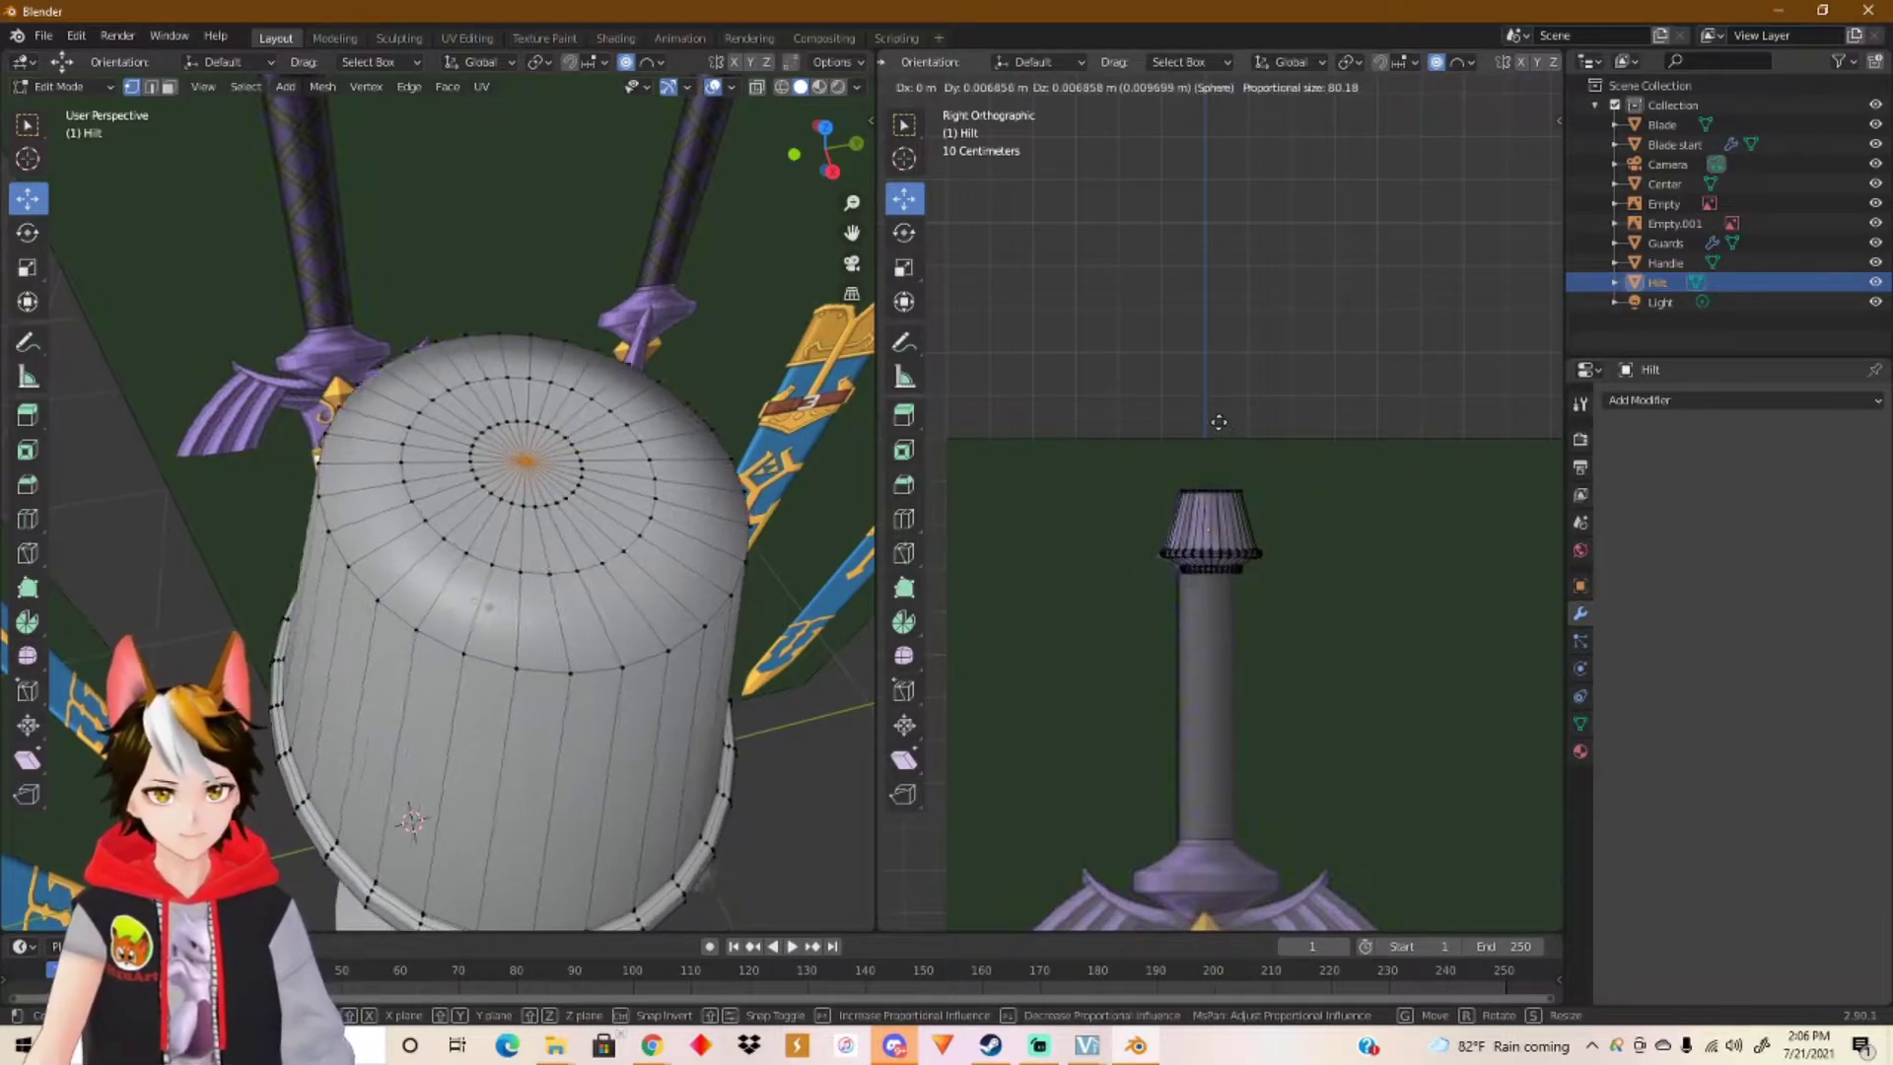
{"action": "scroll", "coordinate": [1206, 407], "scroll_direction": "up", "scroll_amount": 1}
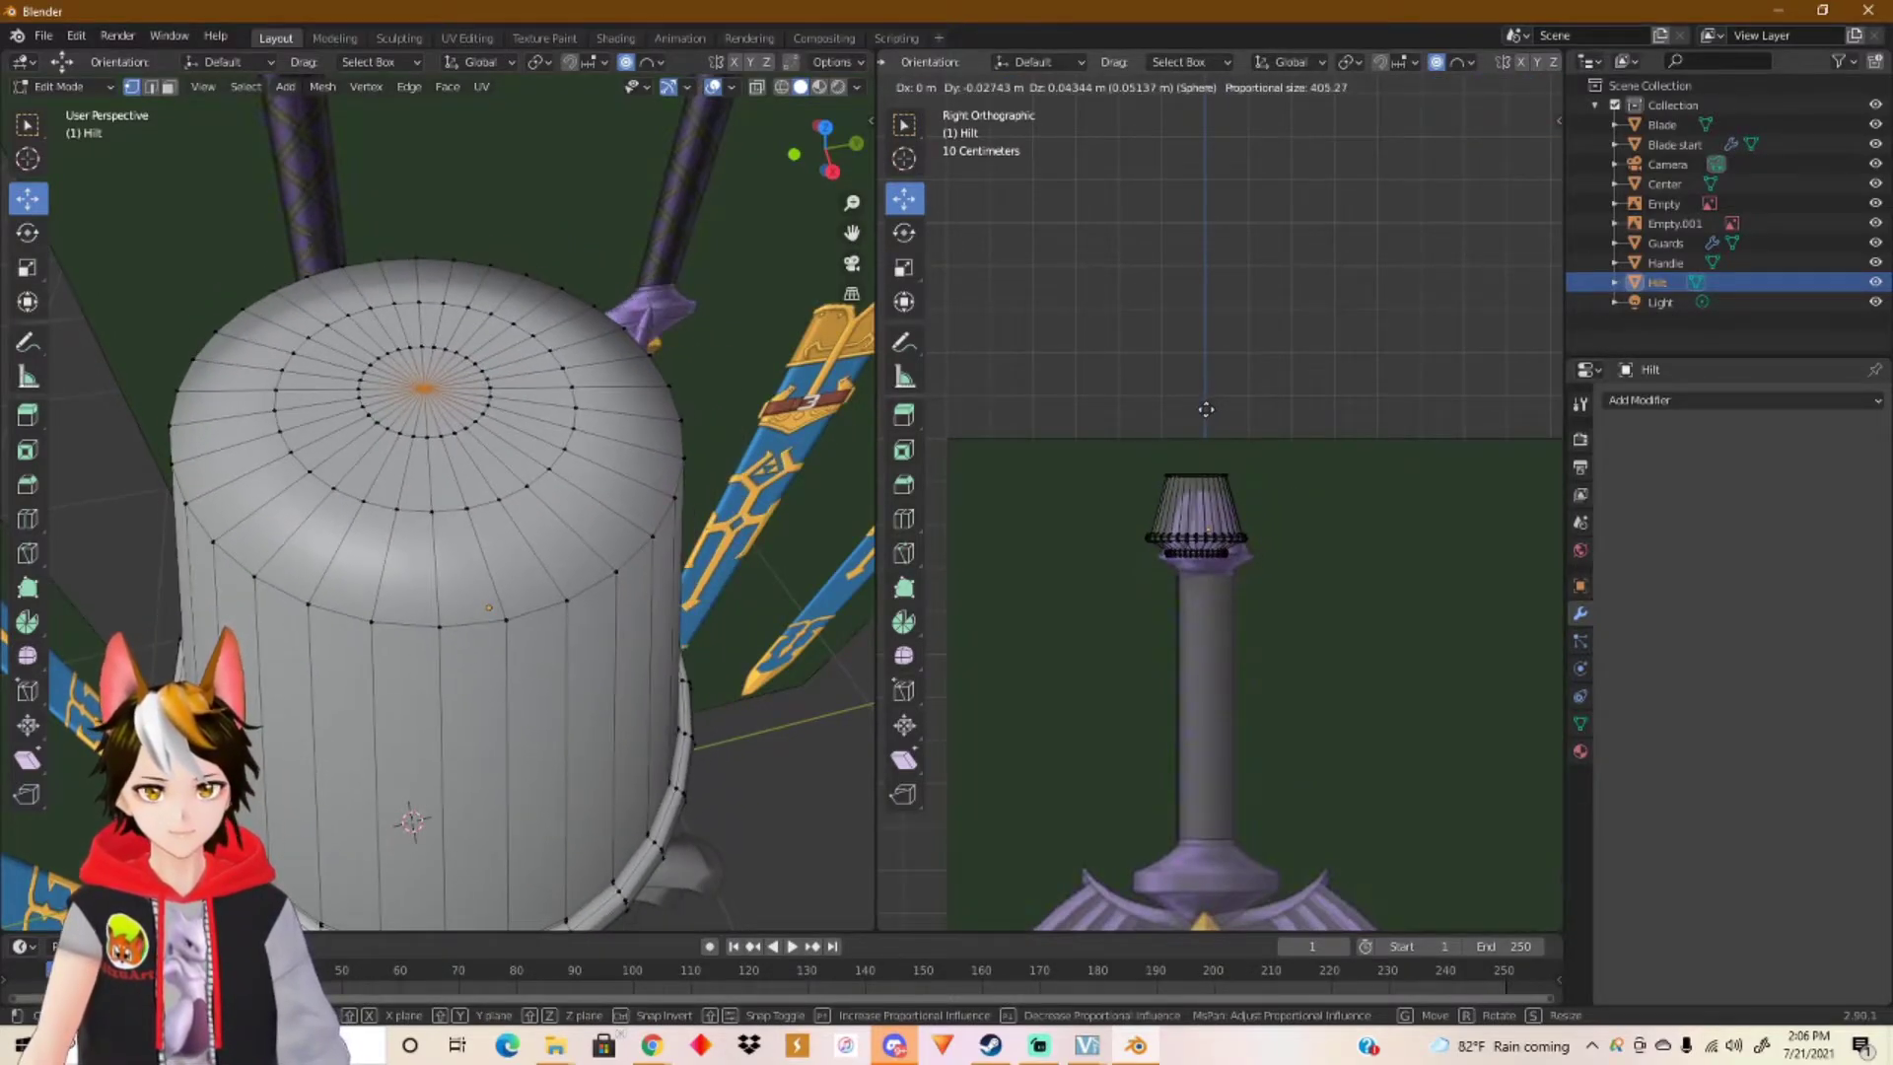
{"action": "scroll", "coordinate": [1206, 410], "scroll_direction": "down", "scroll_amount": 20}
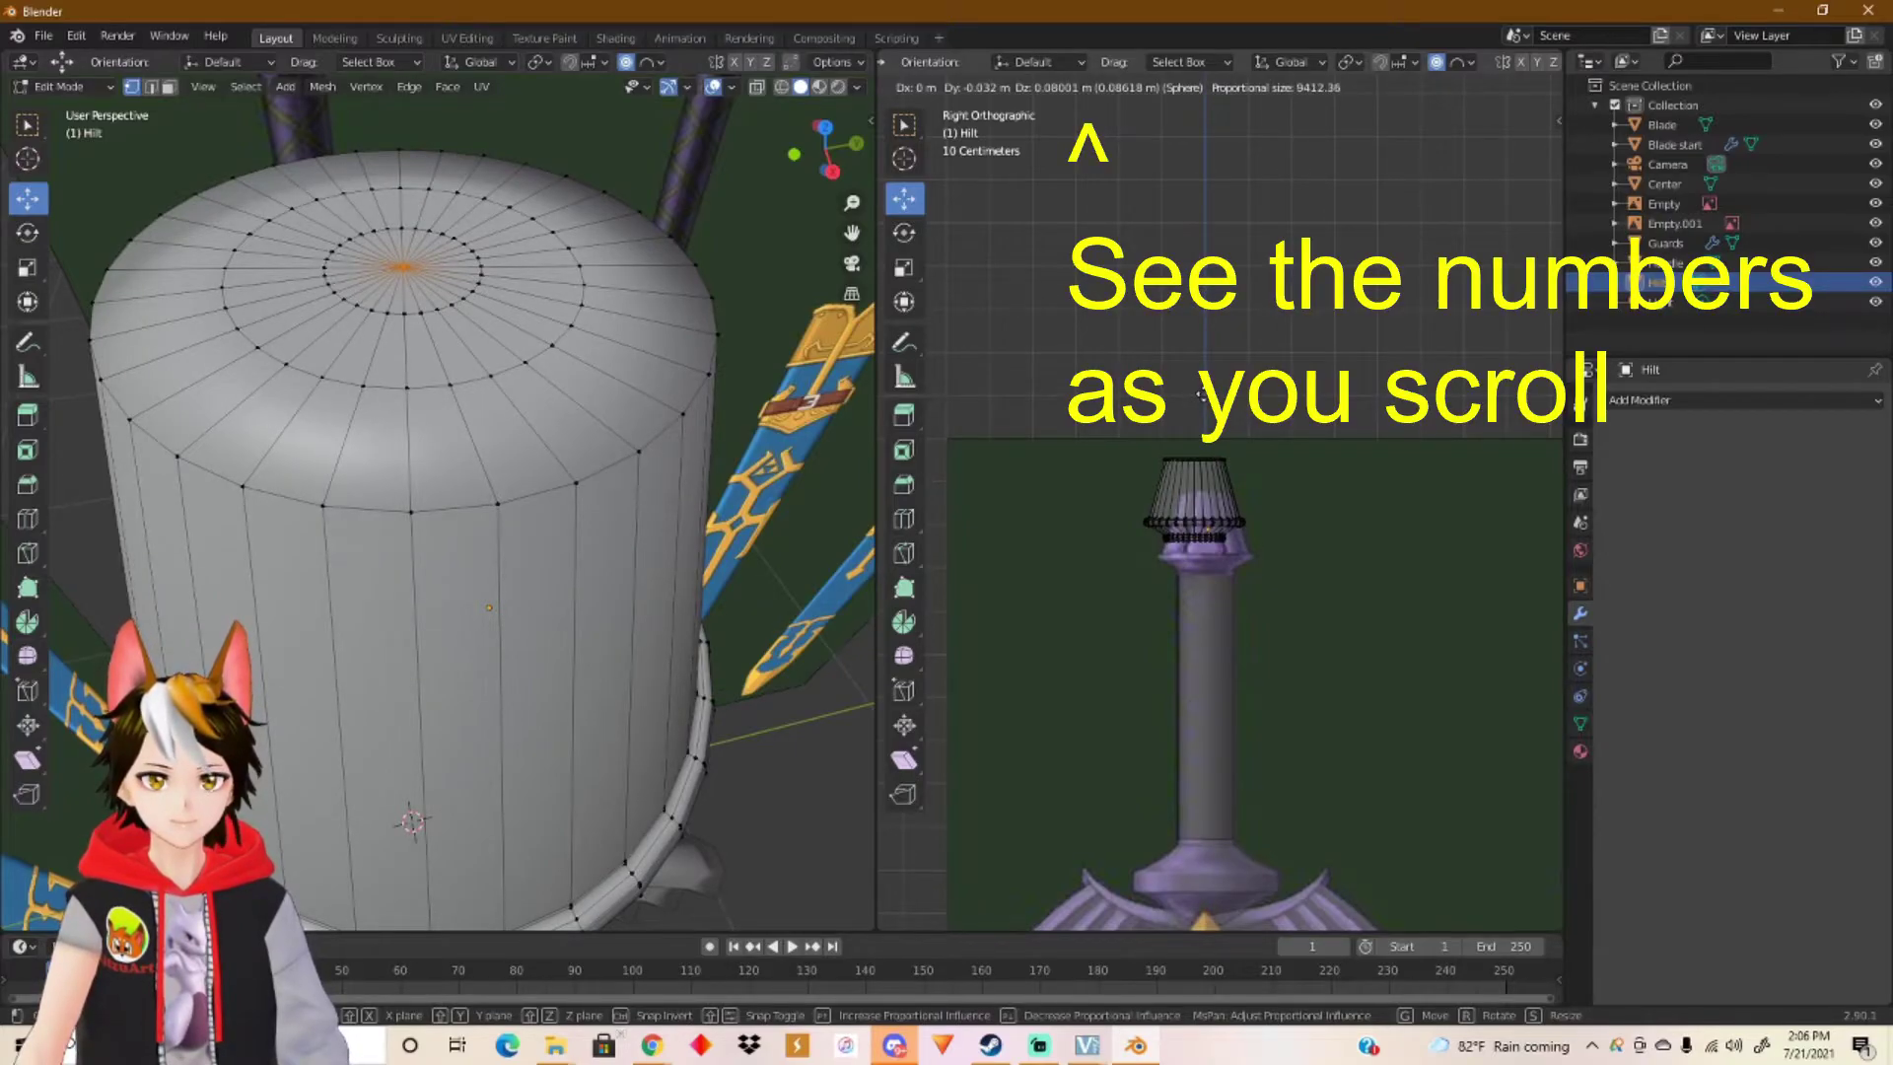
{"action": "scroll", "coordinate": [1201, 395], "scroll_direction": "down", "scroll_amount": 5}
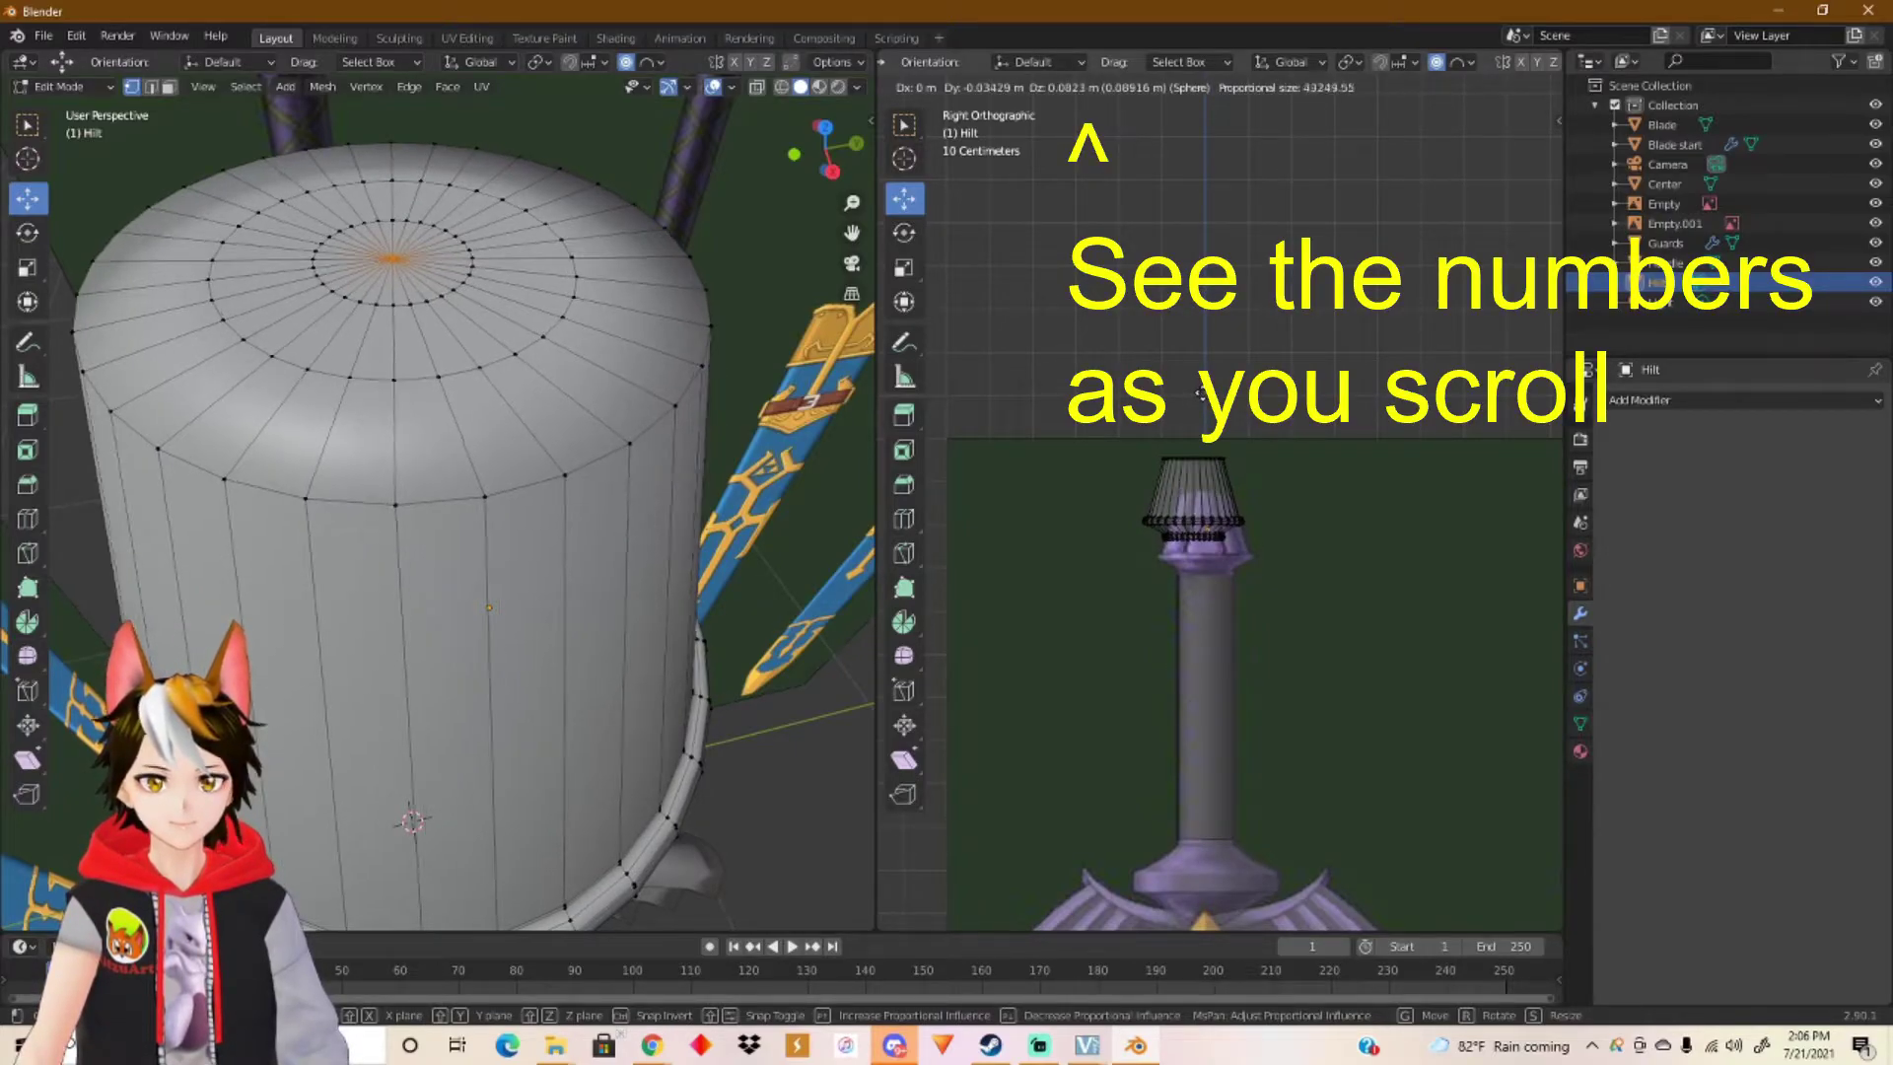
{"action": "scroll", "coordinate": [1200, 393], "scroll_direction": "up", "scroll_amount": 4}
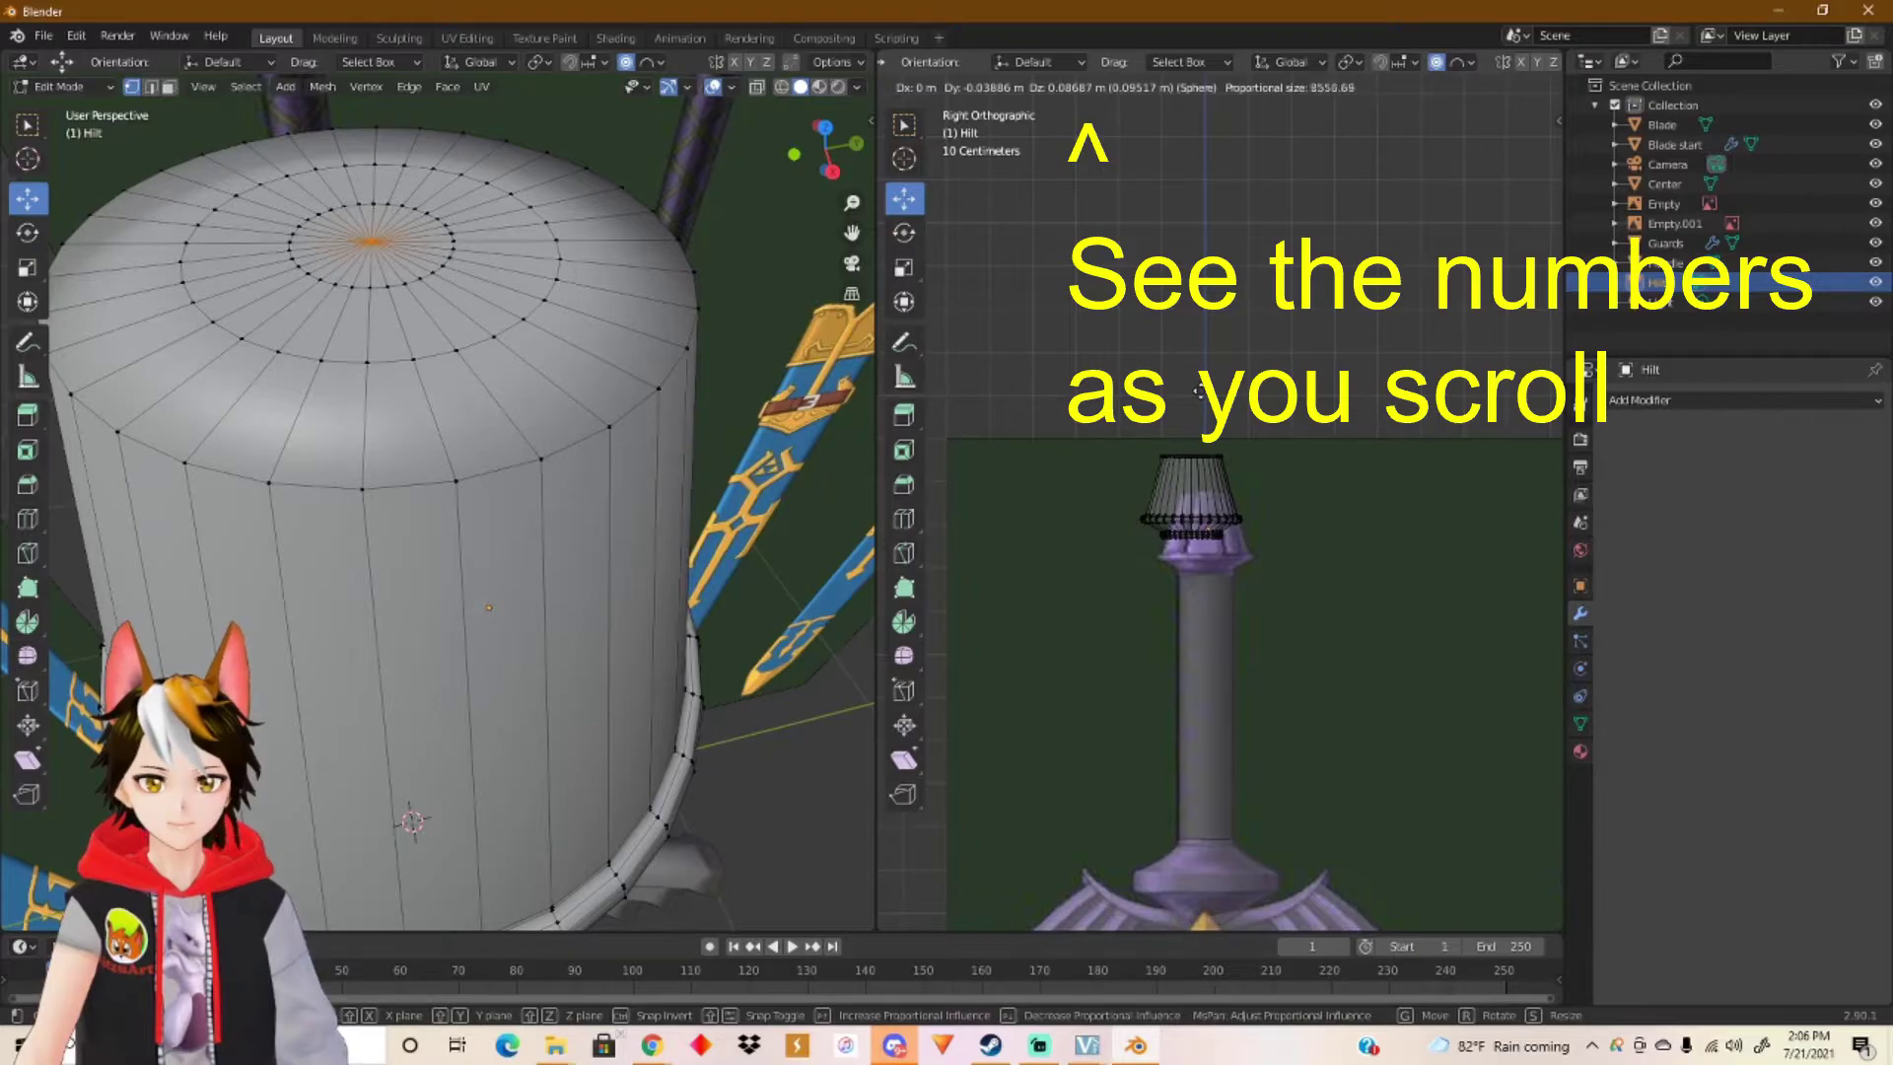
{"action": "scroll", "coordinate": [1198, 391], "scroll_direction": "up", "scroll_amount": 13}
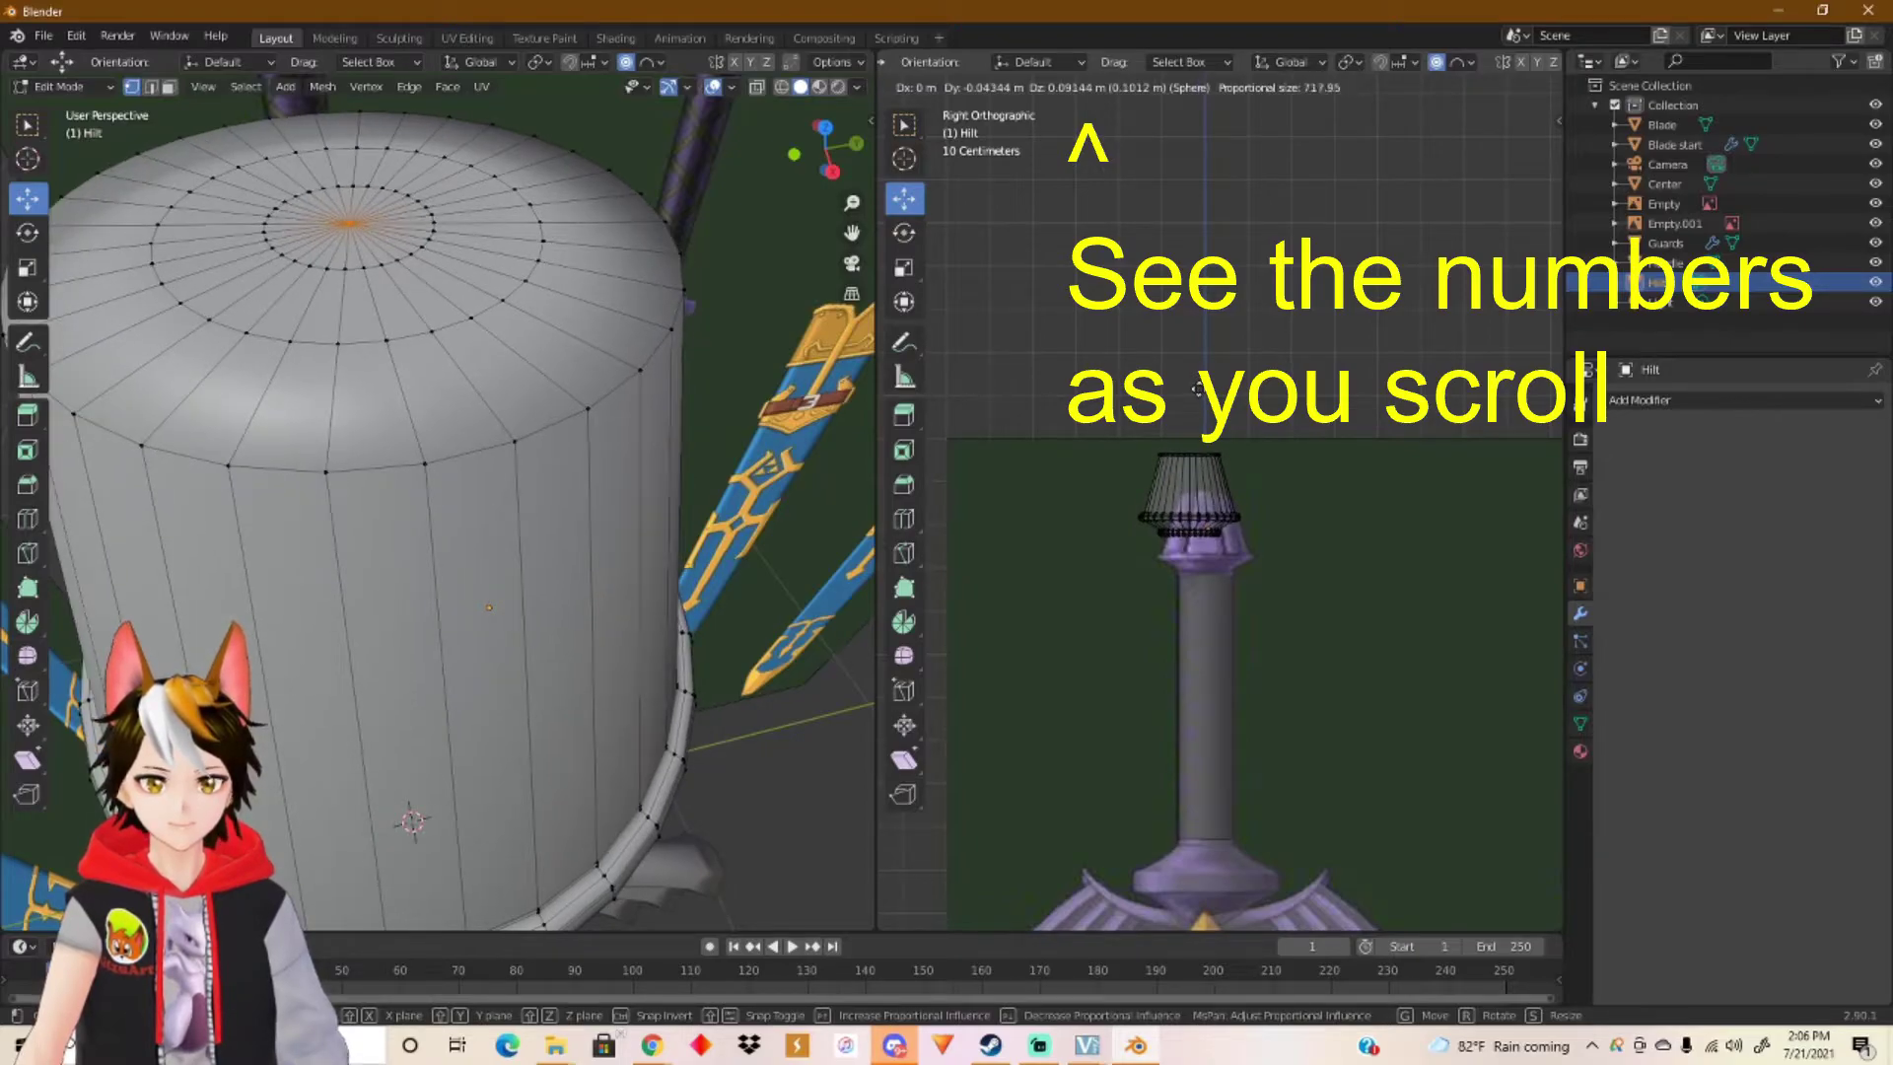
{"action": "scroll", "coordinate": [1199, 390], "scroll_direction": "up", "scroll_amount": 4}
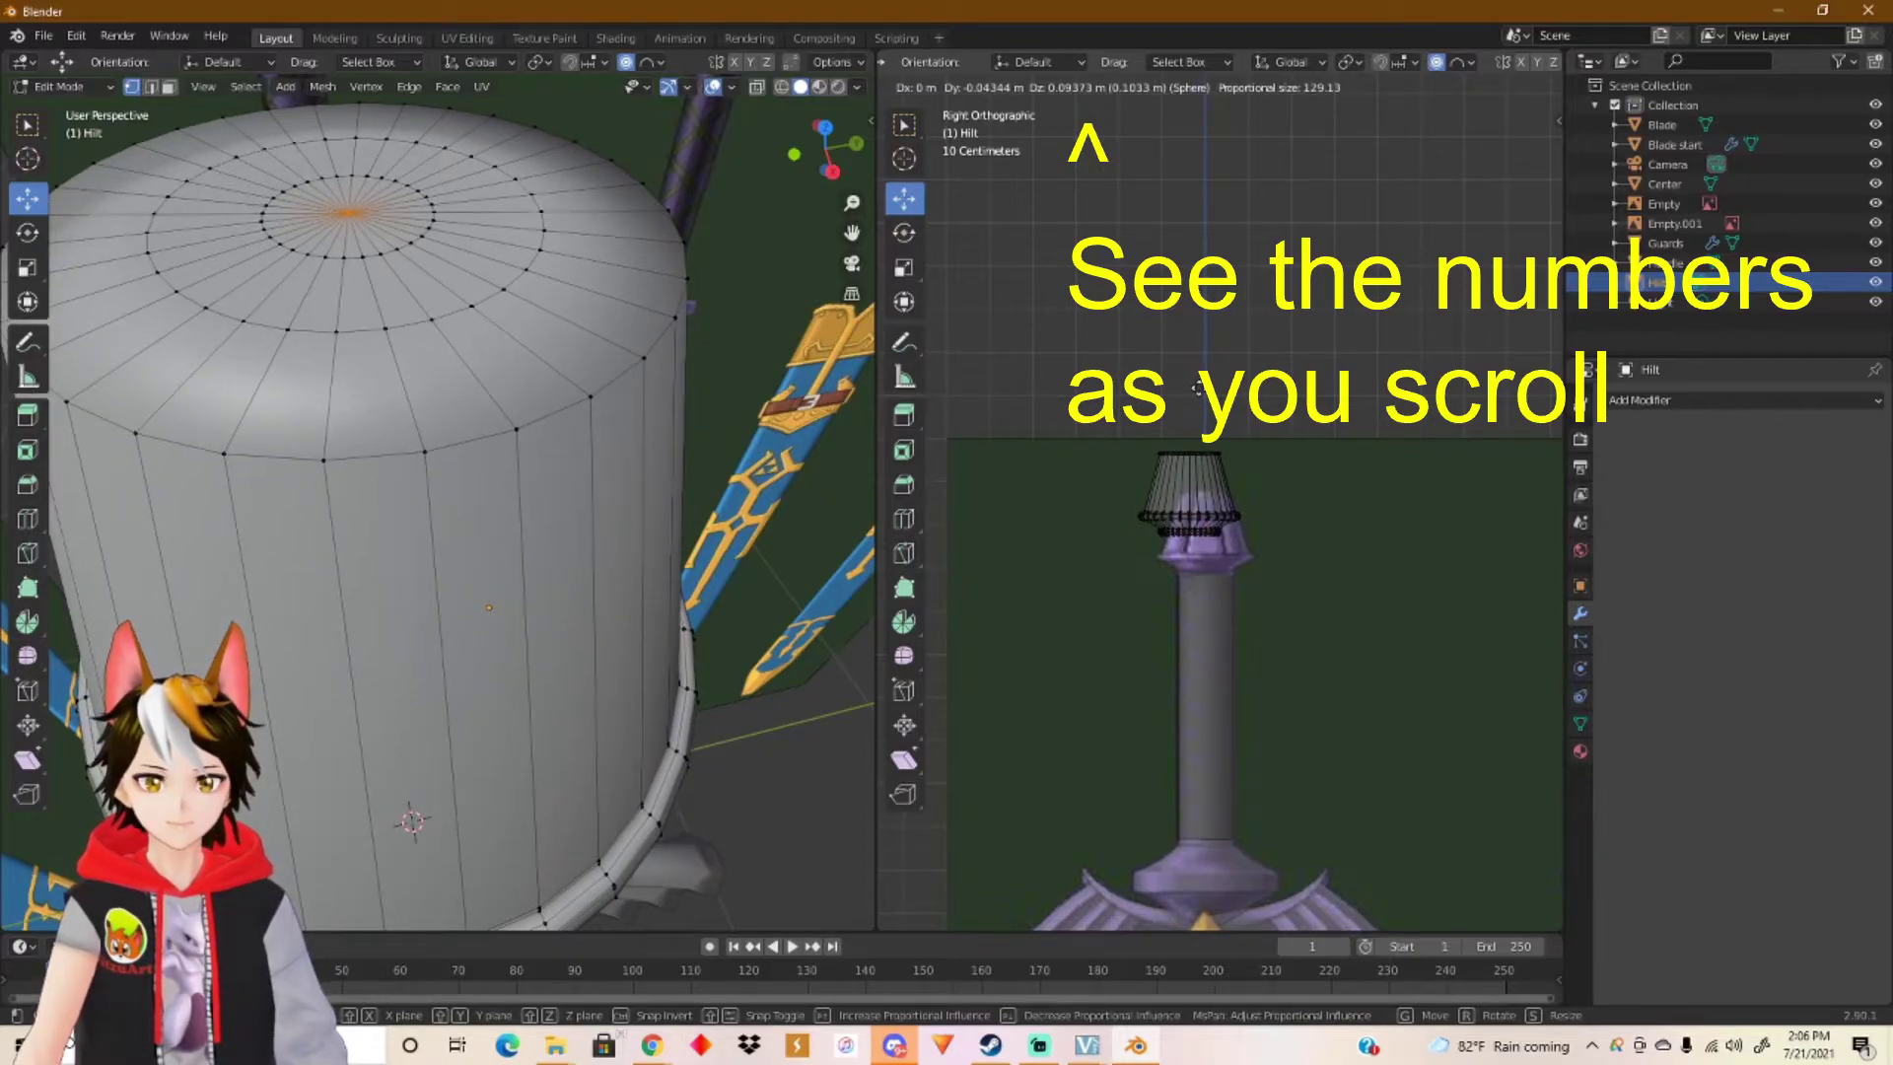
{"action": "scroll", "coordinate": [1199, 387], "scroll_direction": "up", "scroll_amount": 3}
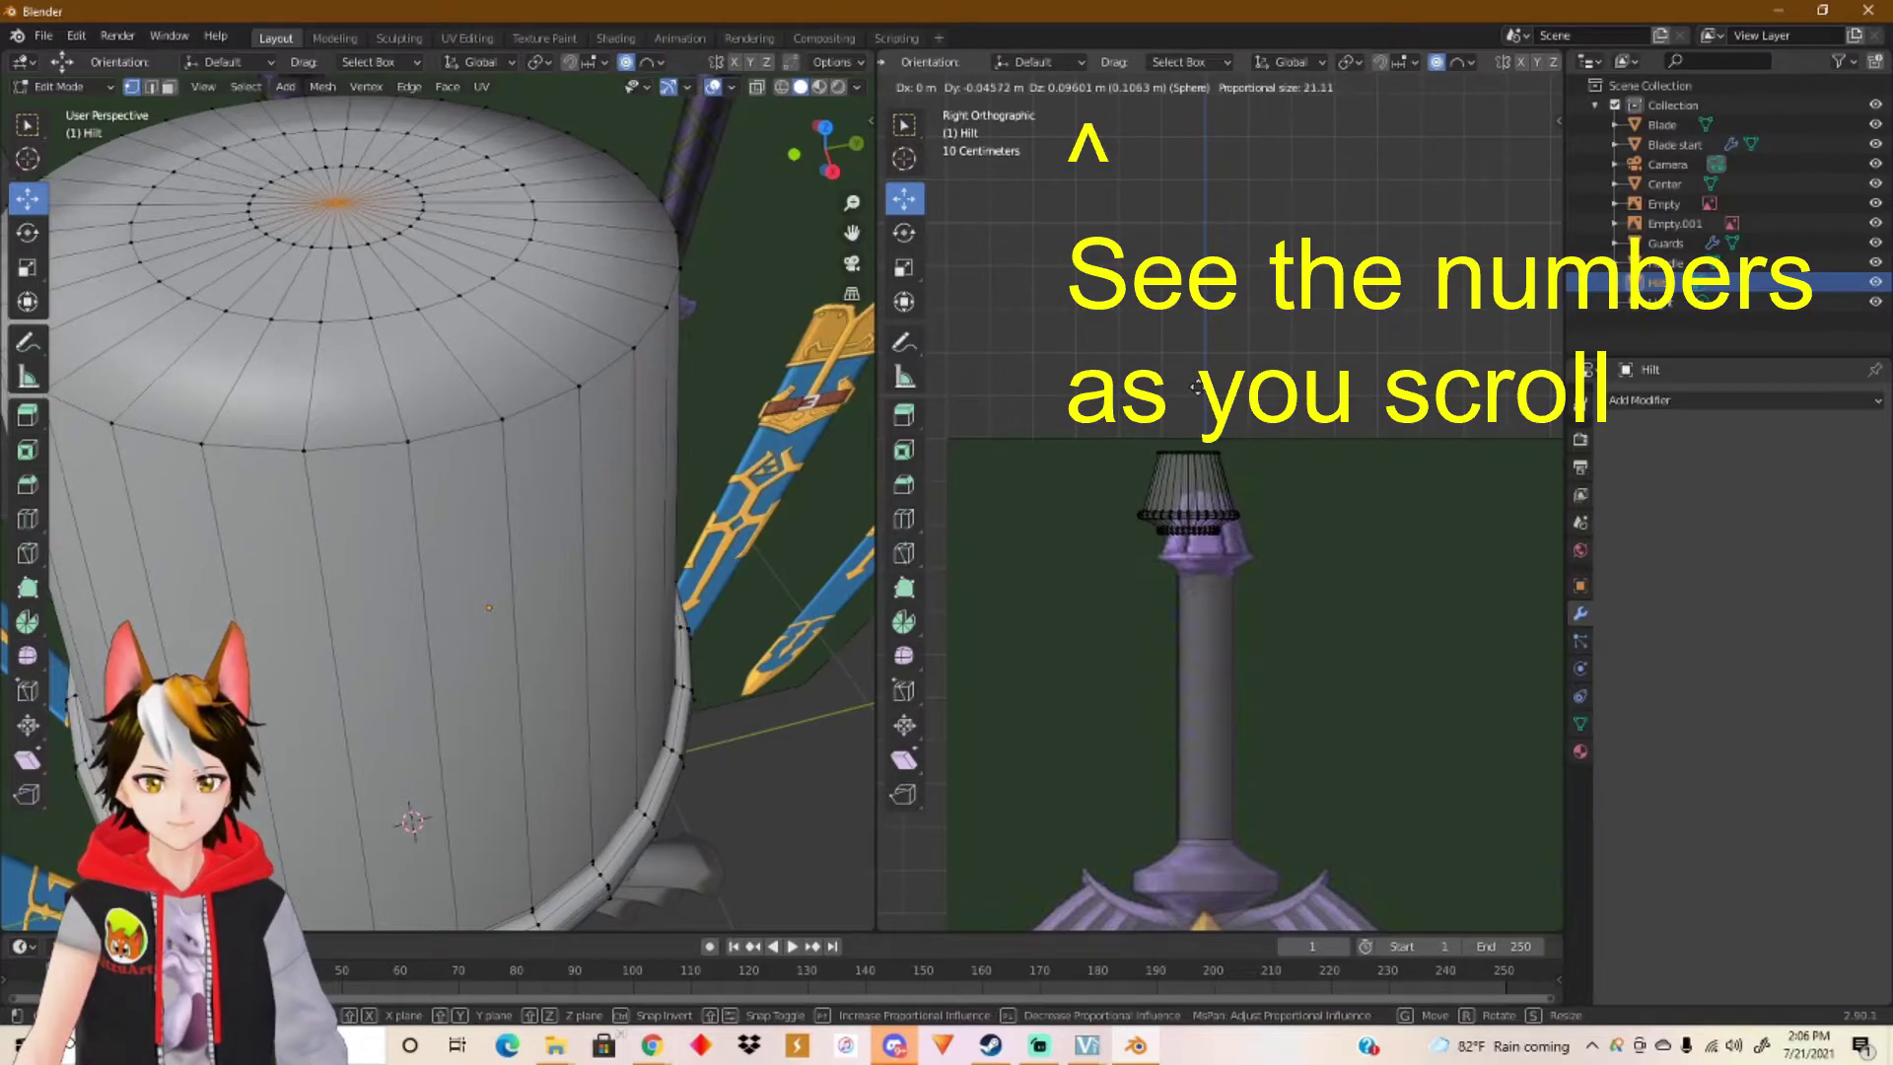
{"action": "scroll", "coordinate": [1198, 386], "scroll_direction": "up", "scroll_amount": 6}
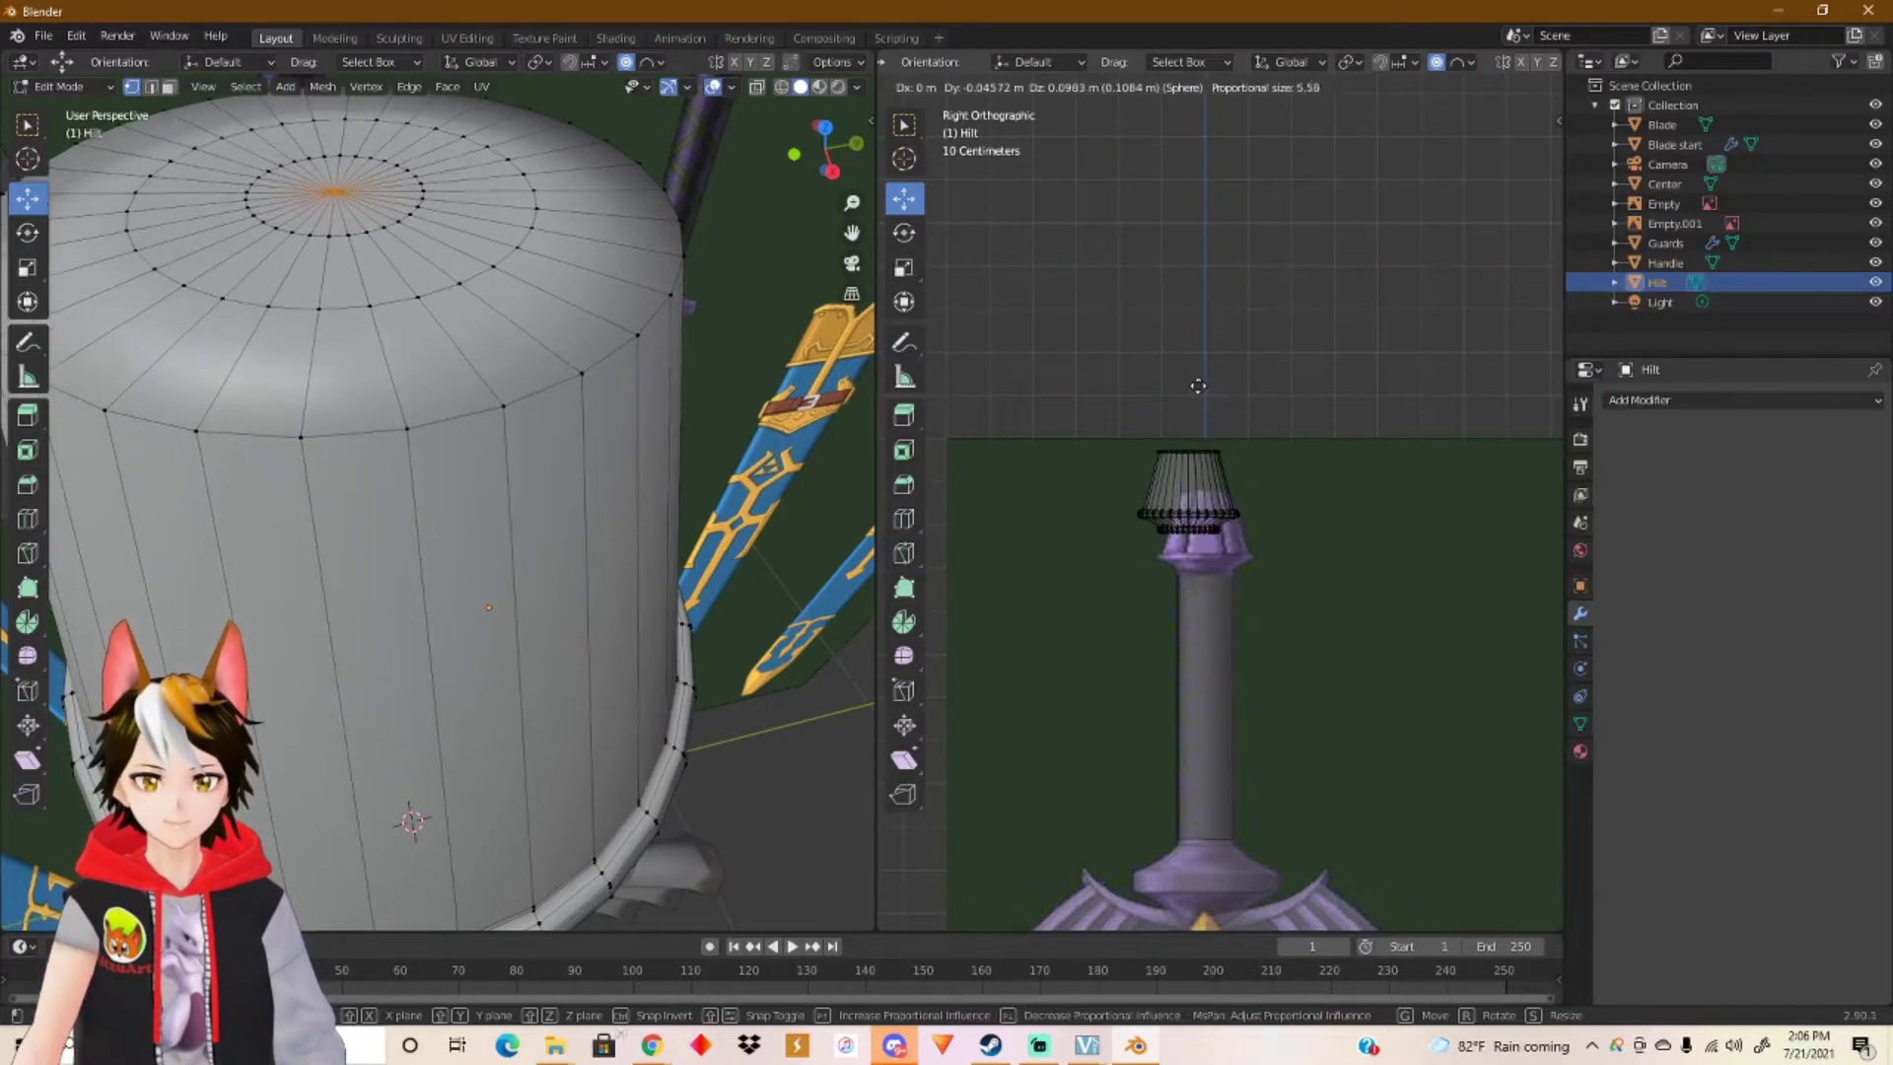
{"action": "scroll", "coordinate": [1198, 385], "scroll_direction": "up", "scroll_amount": 10}
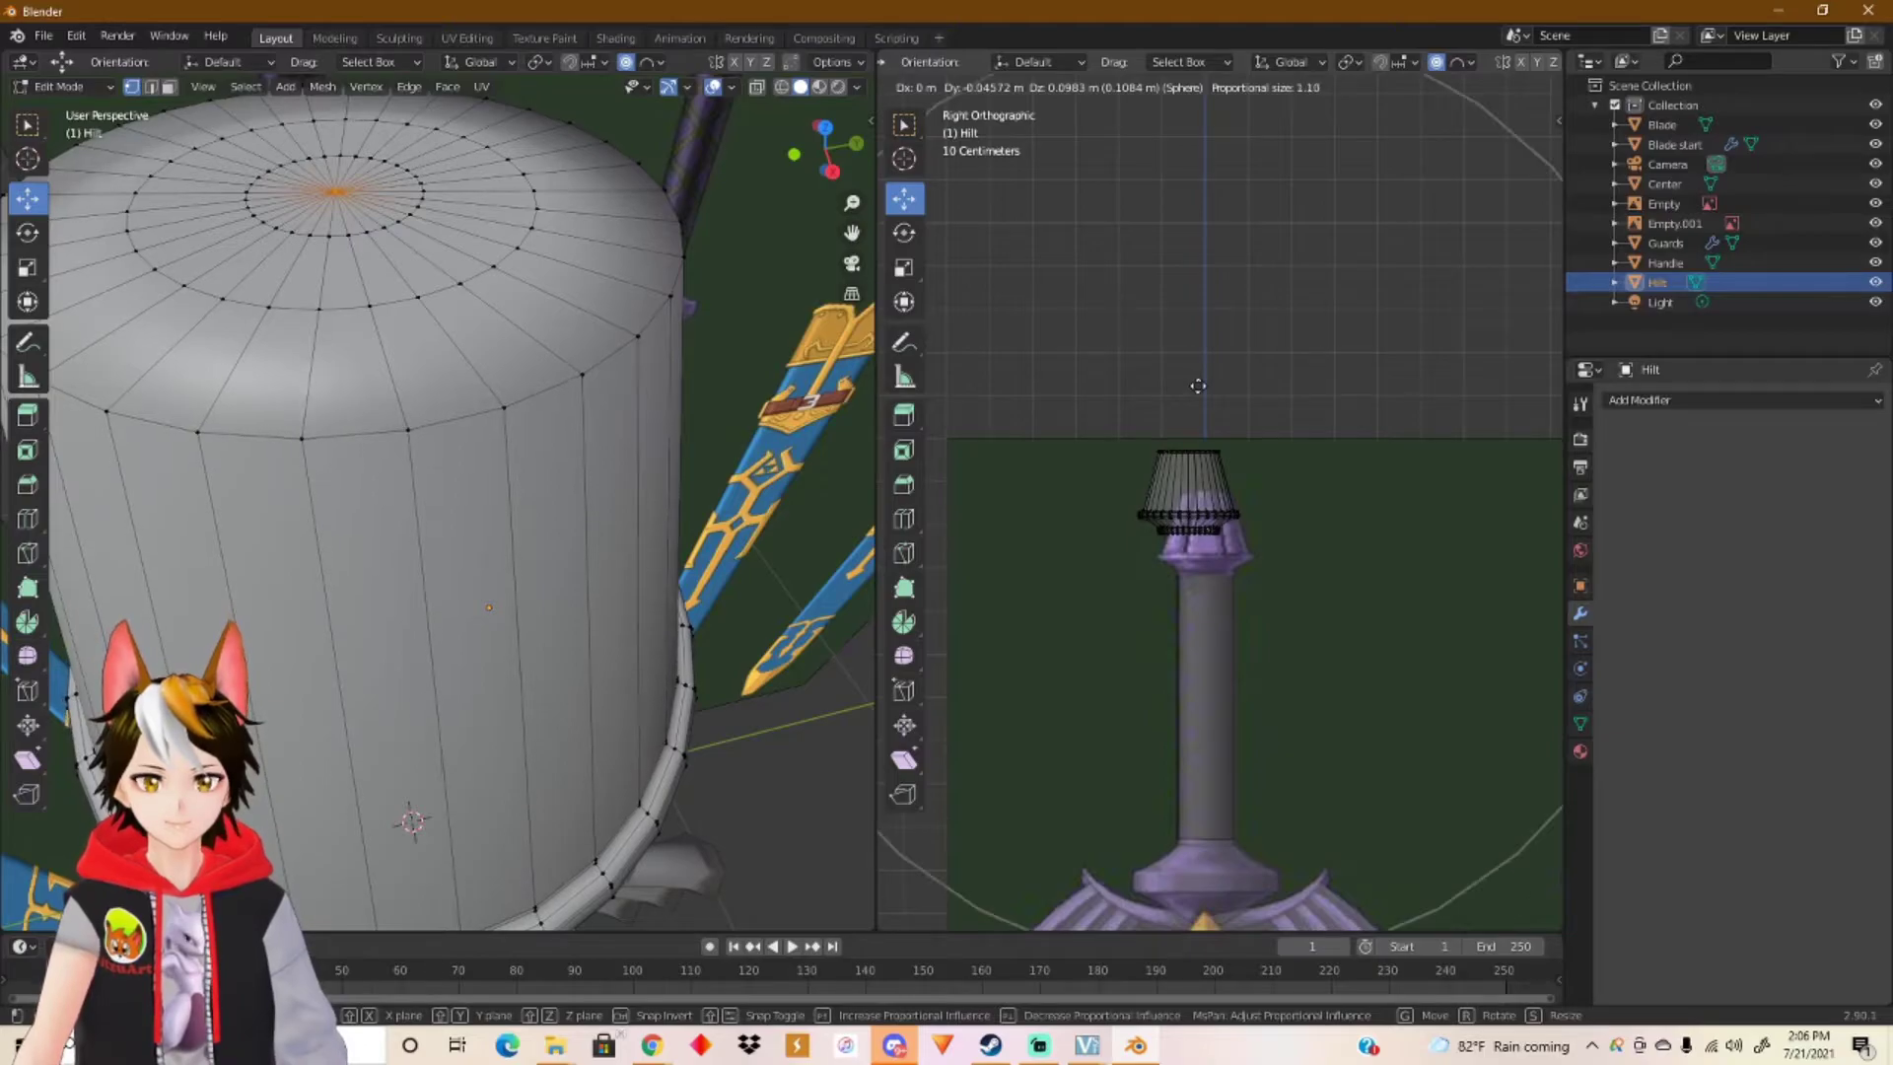
{"action": "scroll", "coordinate": [1197, 385], "scroll_direction": "up", "scroll_amount": 2}
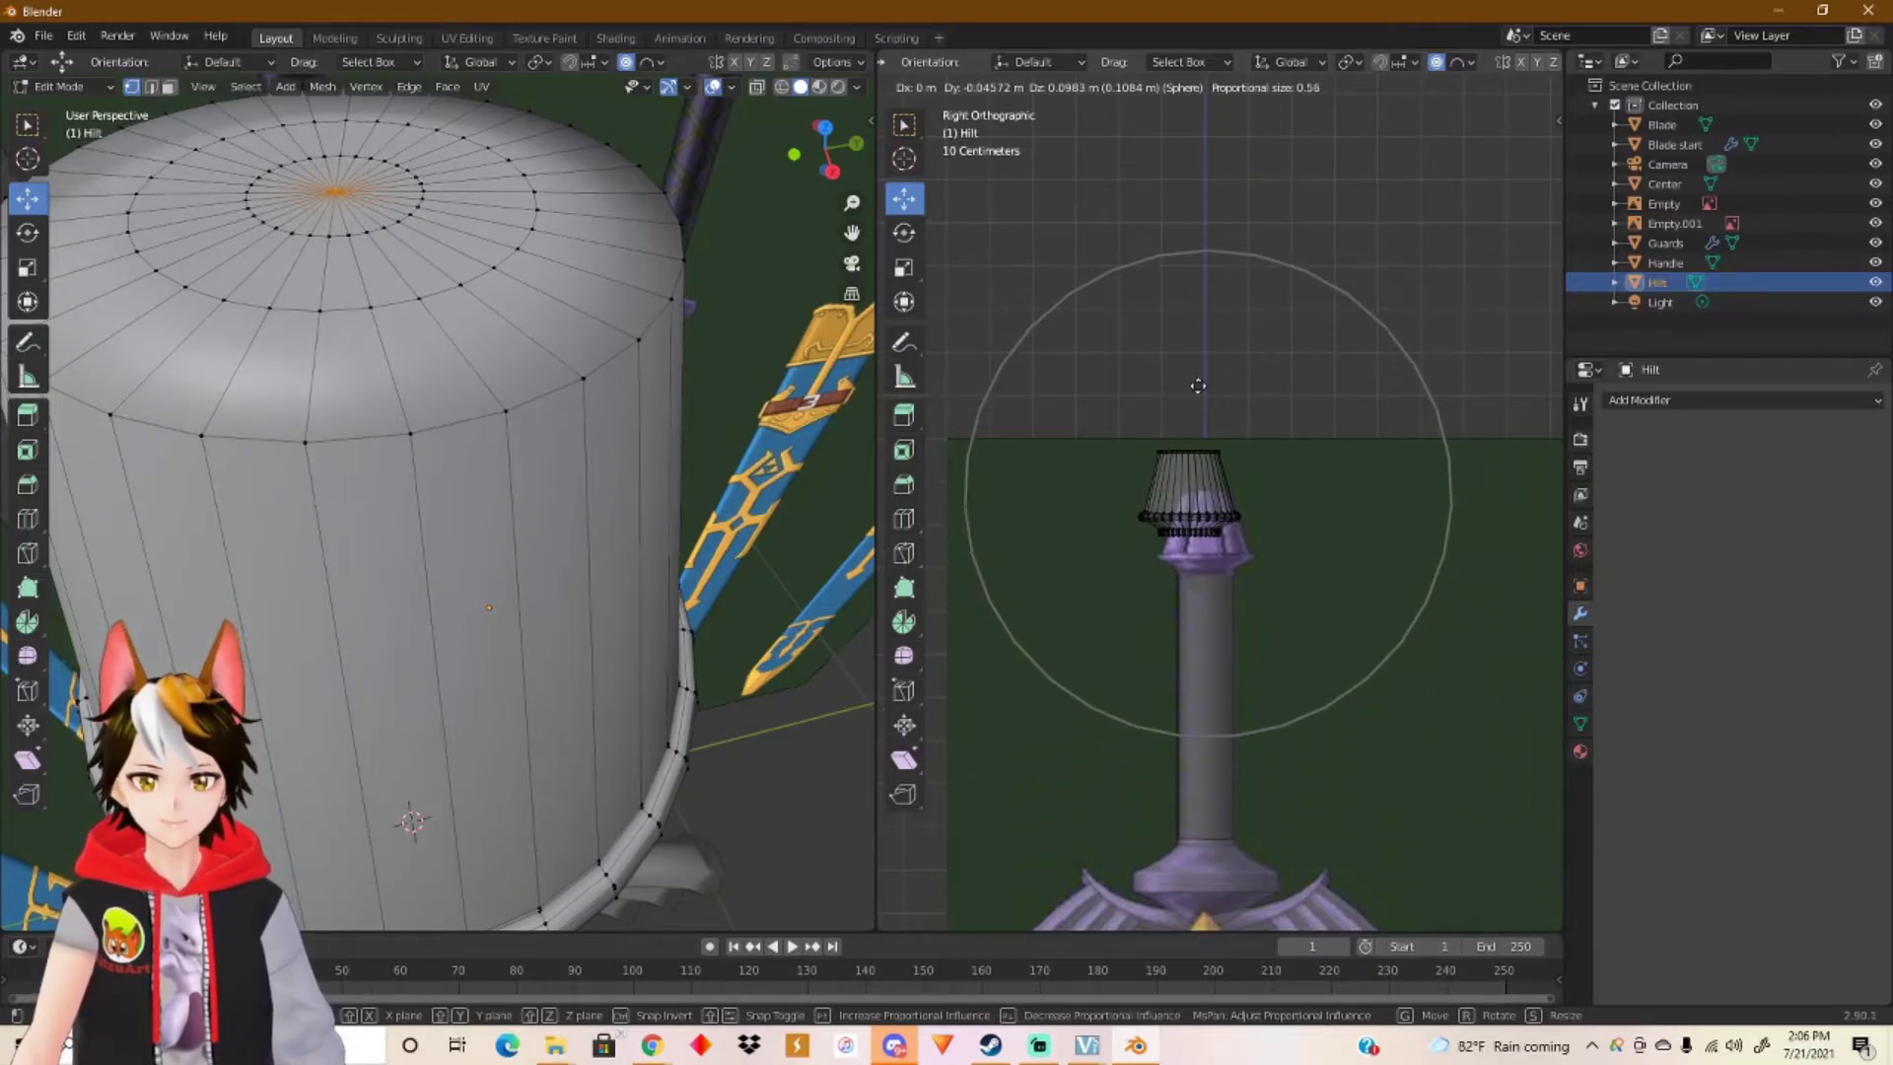
{"action": "scroll", "coordinate": [1207, 418], "scroll_direction": "up", "scroll_amount": 4}
{"action": "scroll", "coordinate": [1217, 419], "scroll_direction": "up", "scroll_amount": 6}
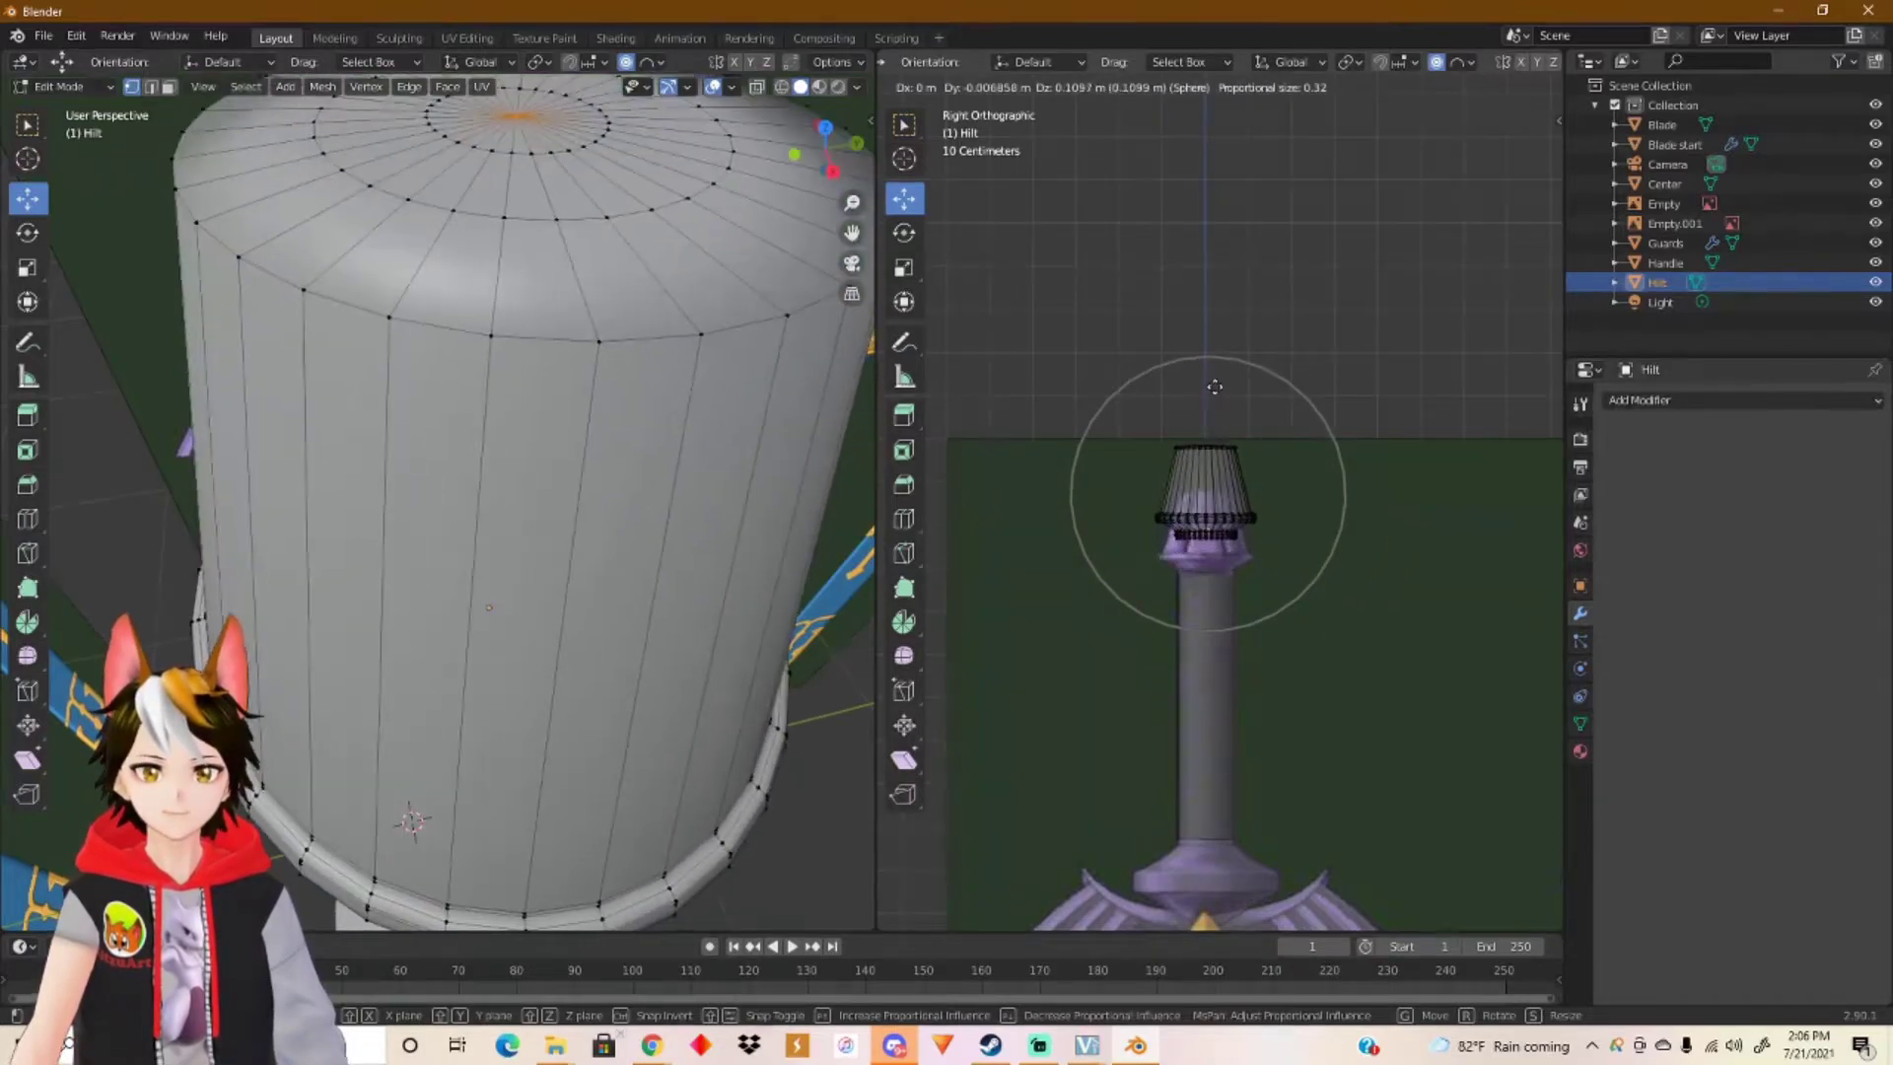
{"action": "scroll", "coordinate": [1213, 406], "scroll_direction": "up", "scroll_amount": 10}
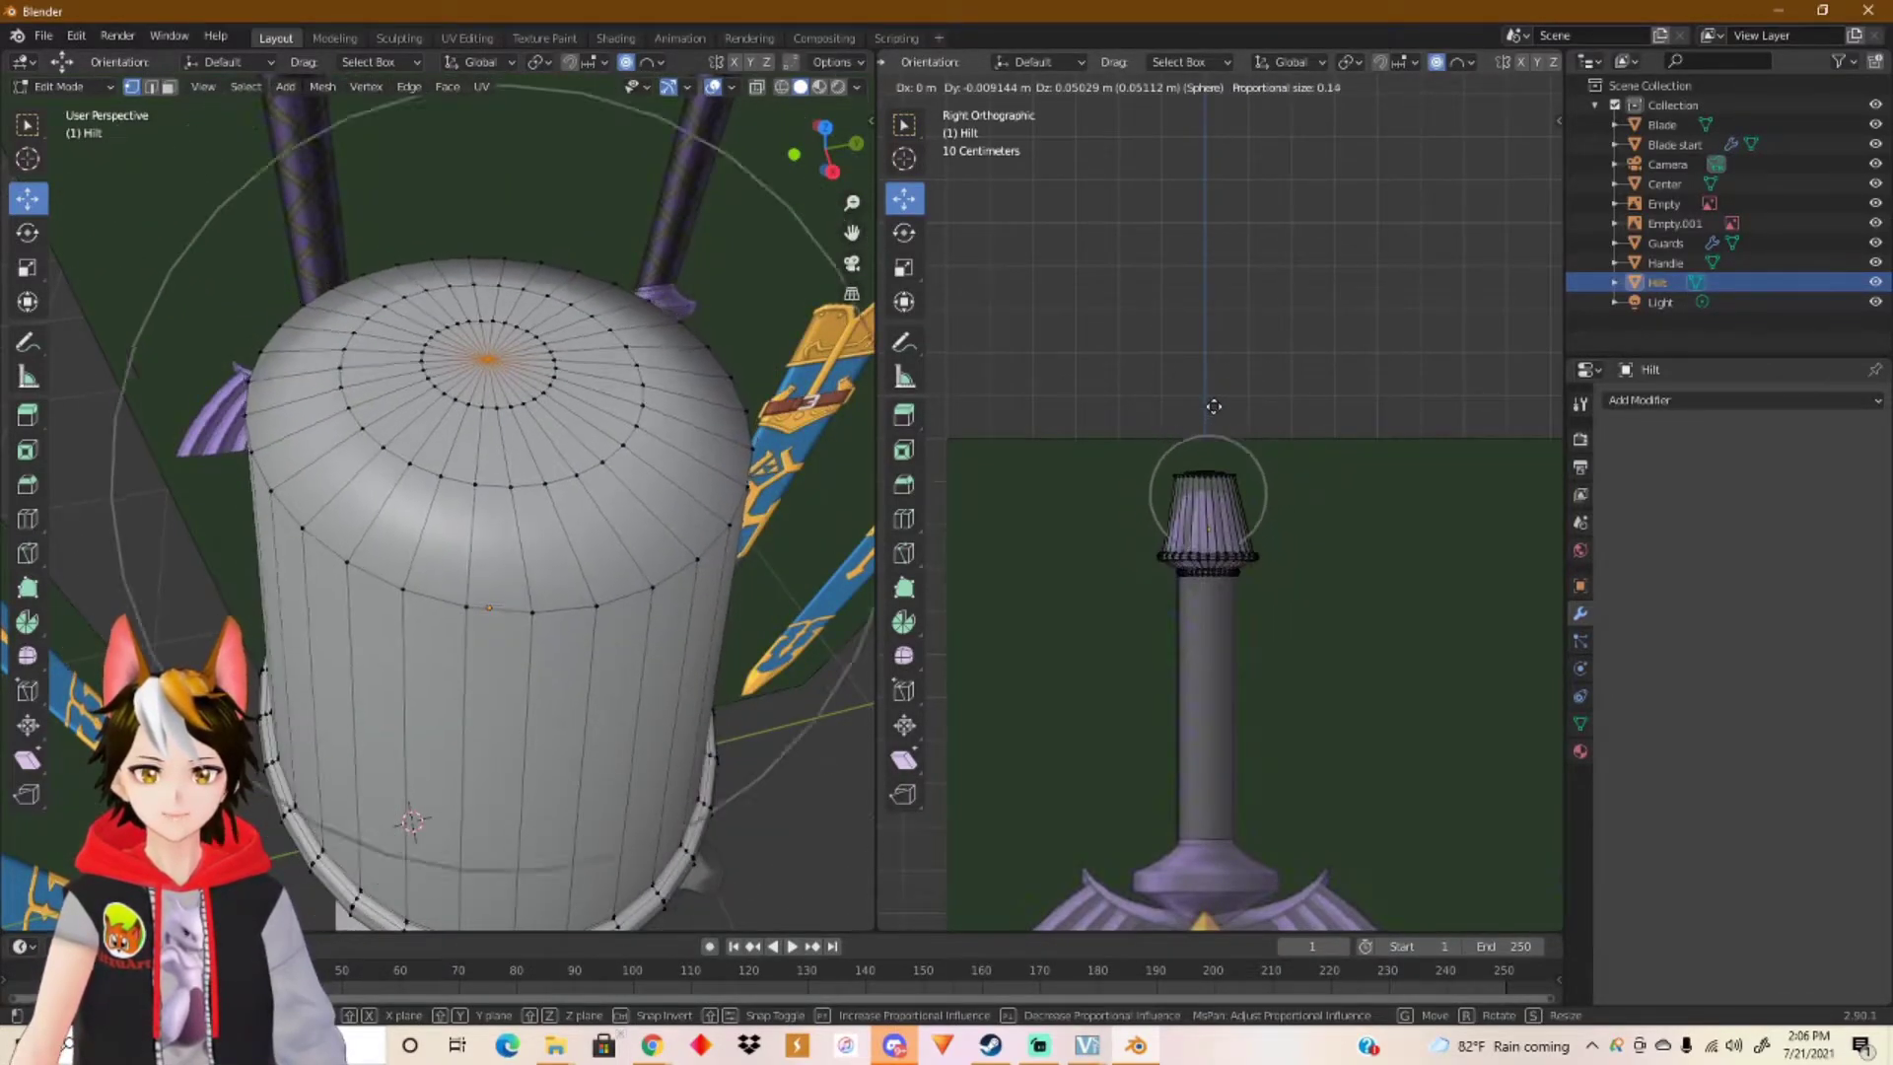
{"action": "scroll", "coordinate": [1214, 406], "scroll_direction": "up", "scroll_amount": 8}
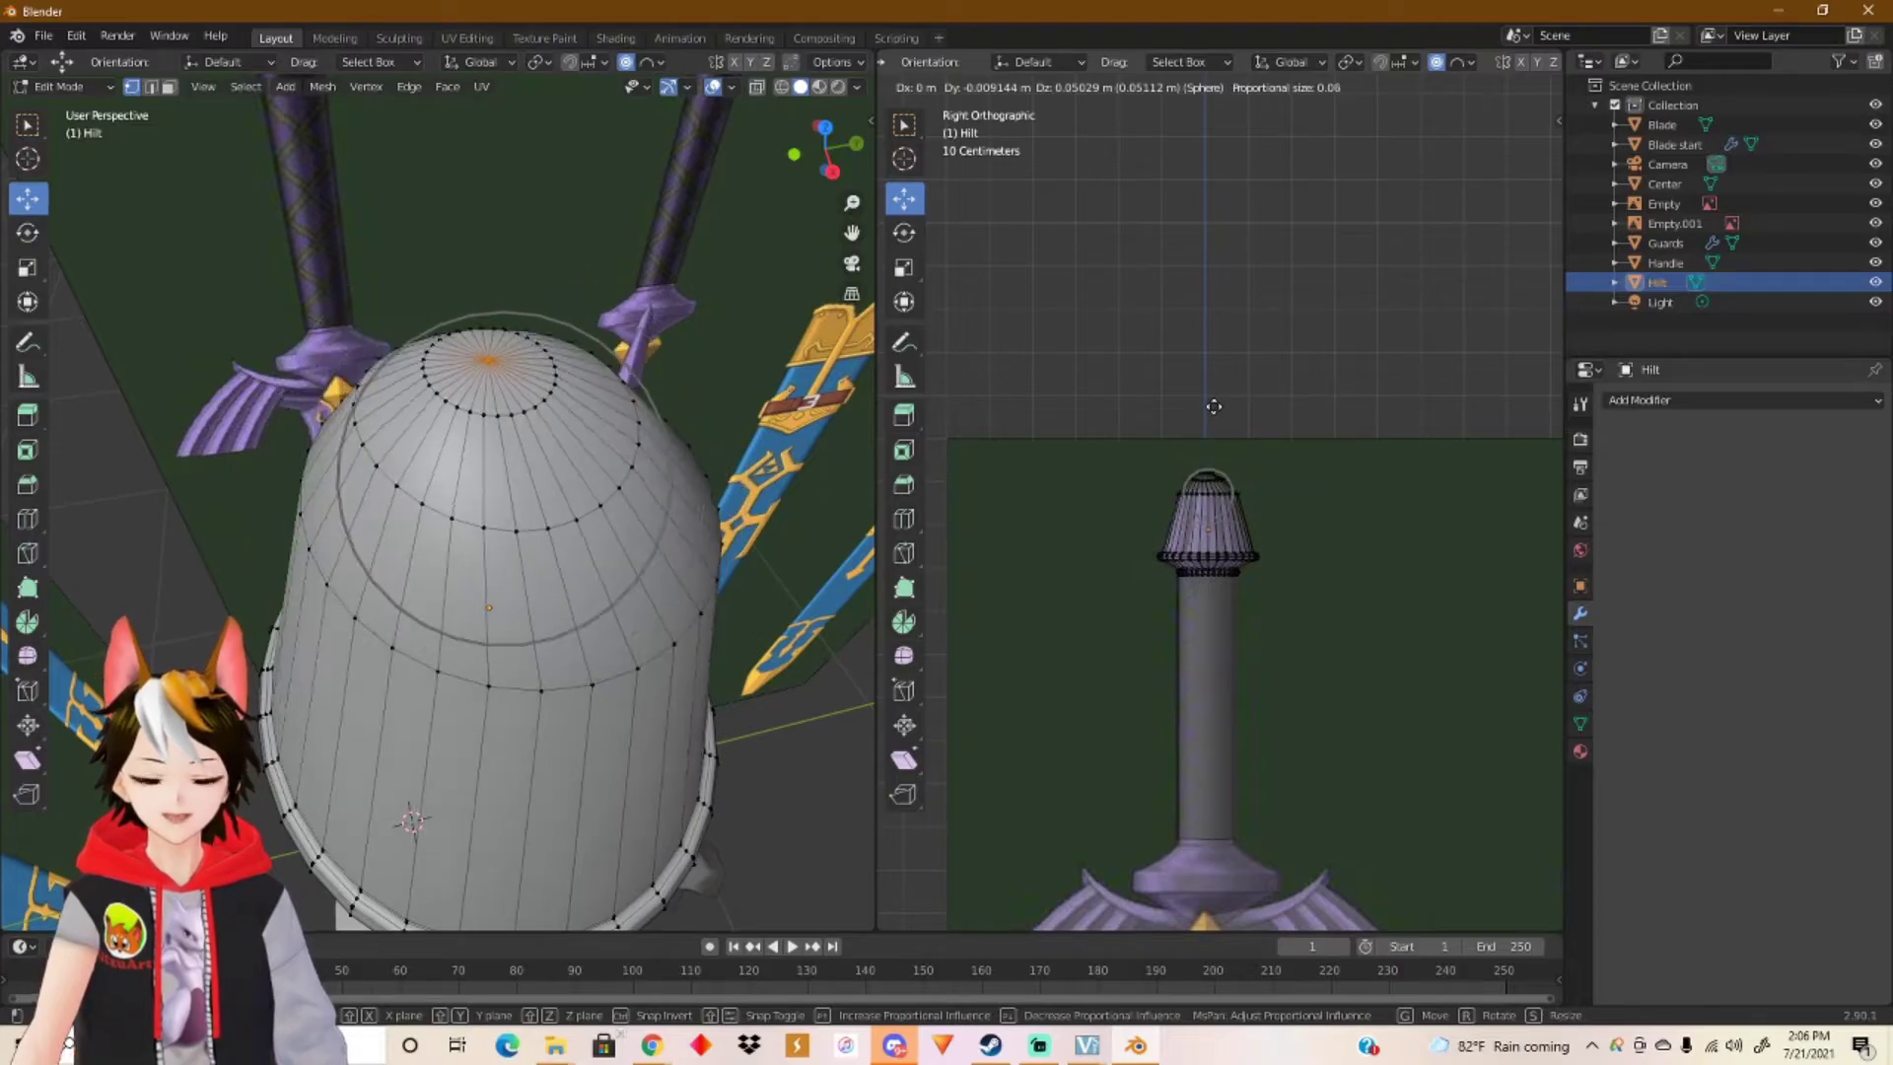
{"action": "scroll", "coordinate": [1213, 406], "scroll_direction": "up", "scroll_amount": 10}
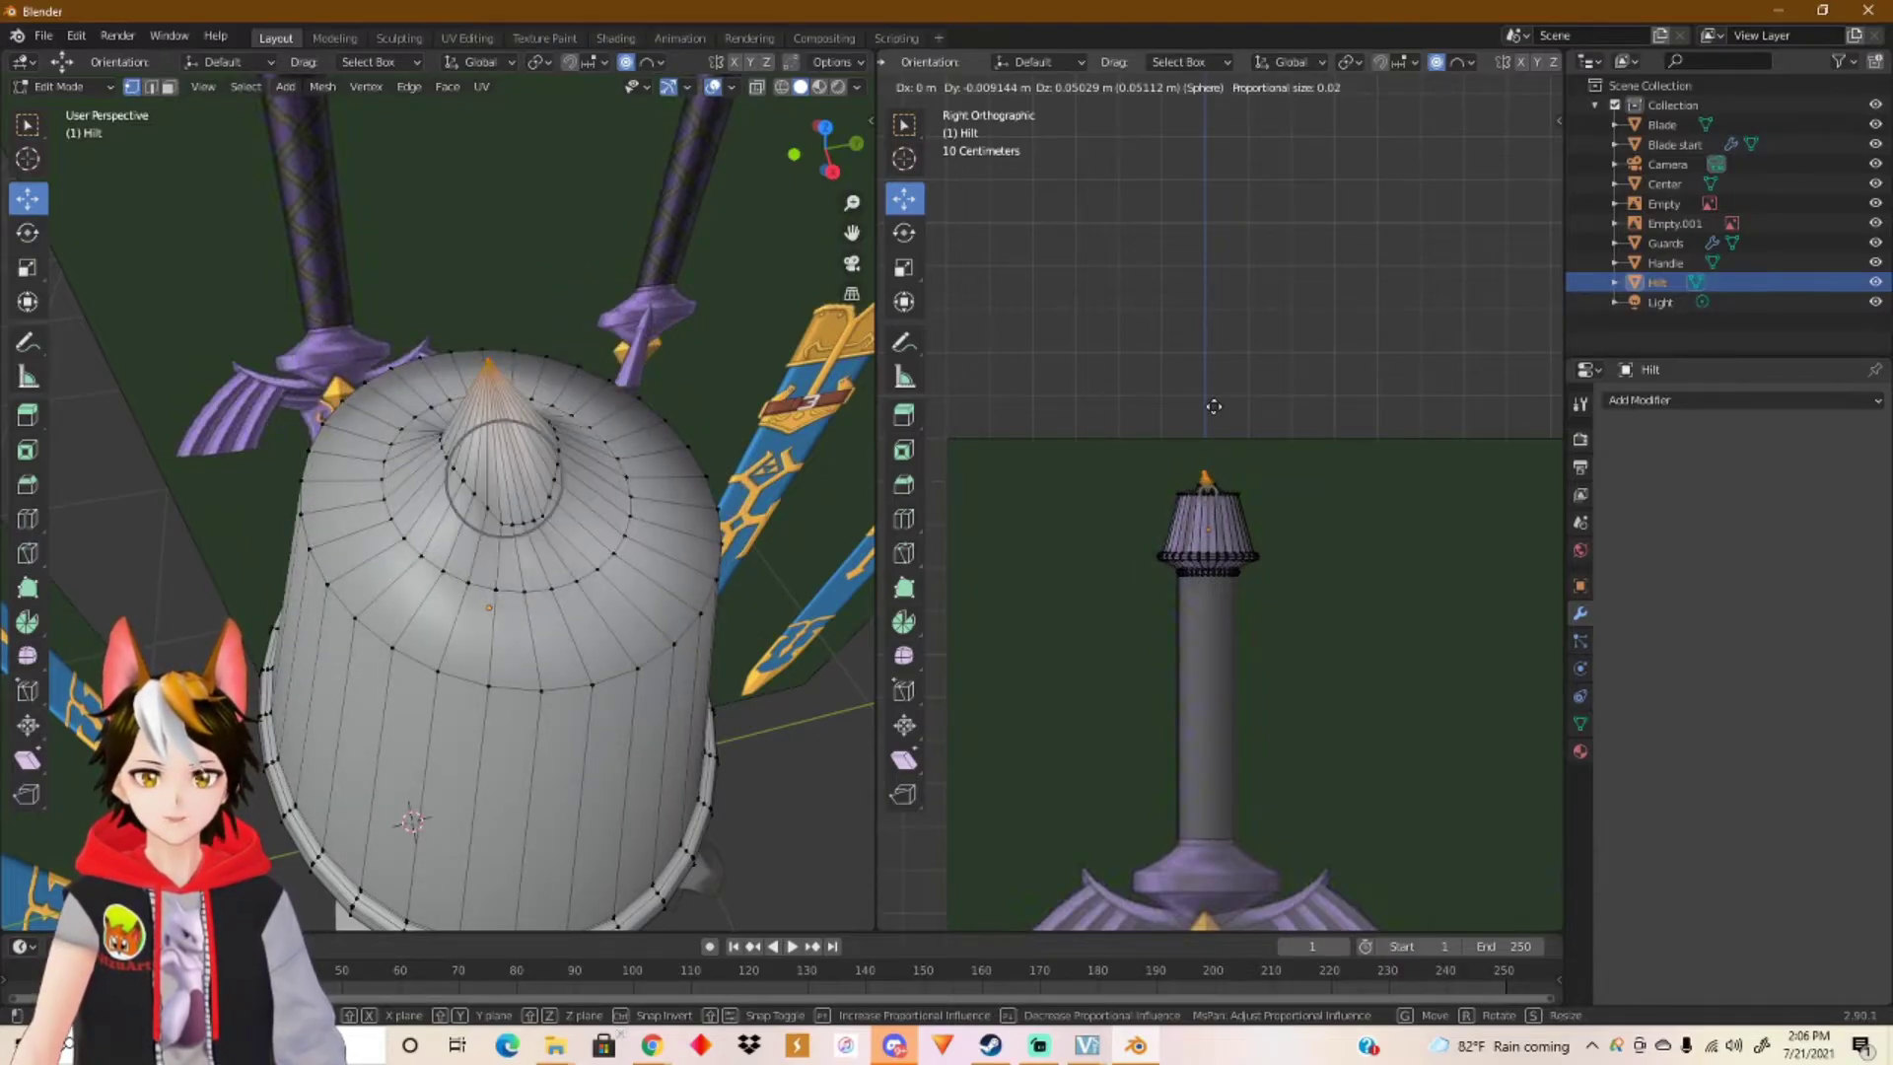
{"action": "right_click", "coordinate": [1213, 406]}
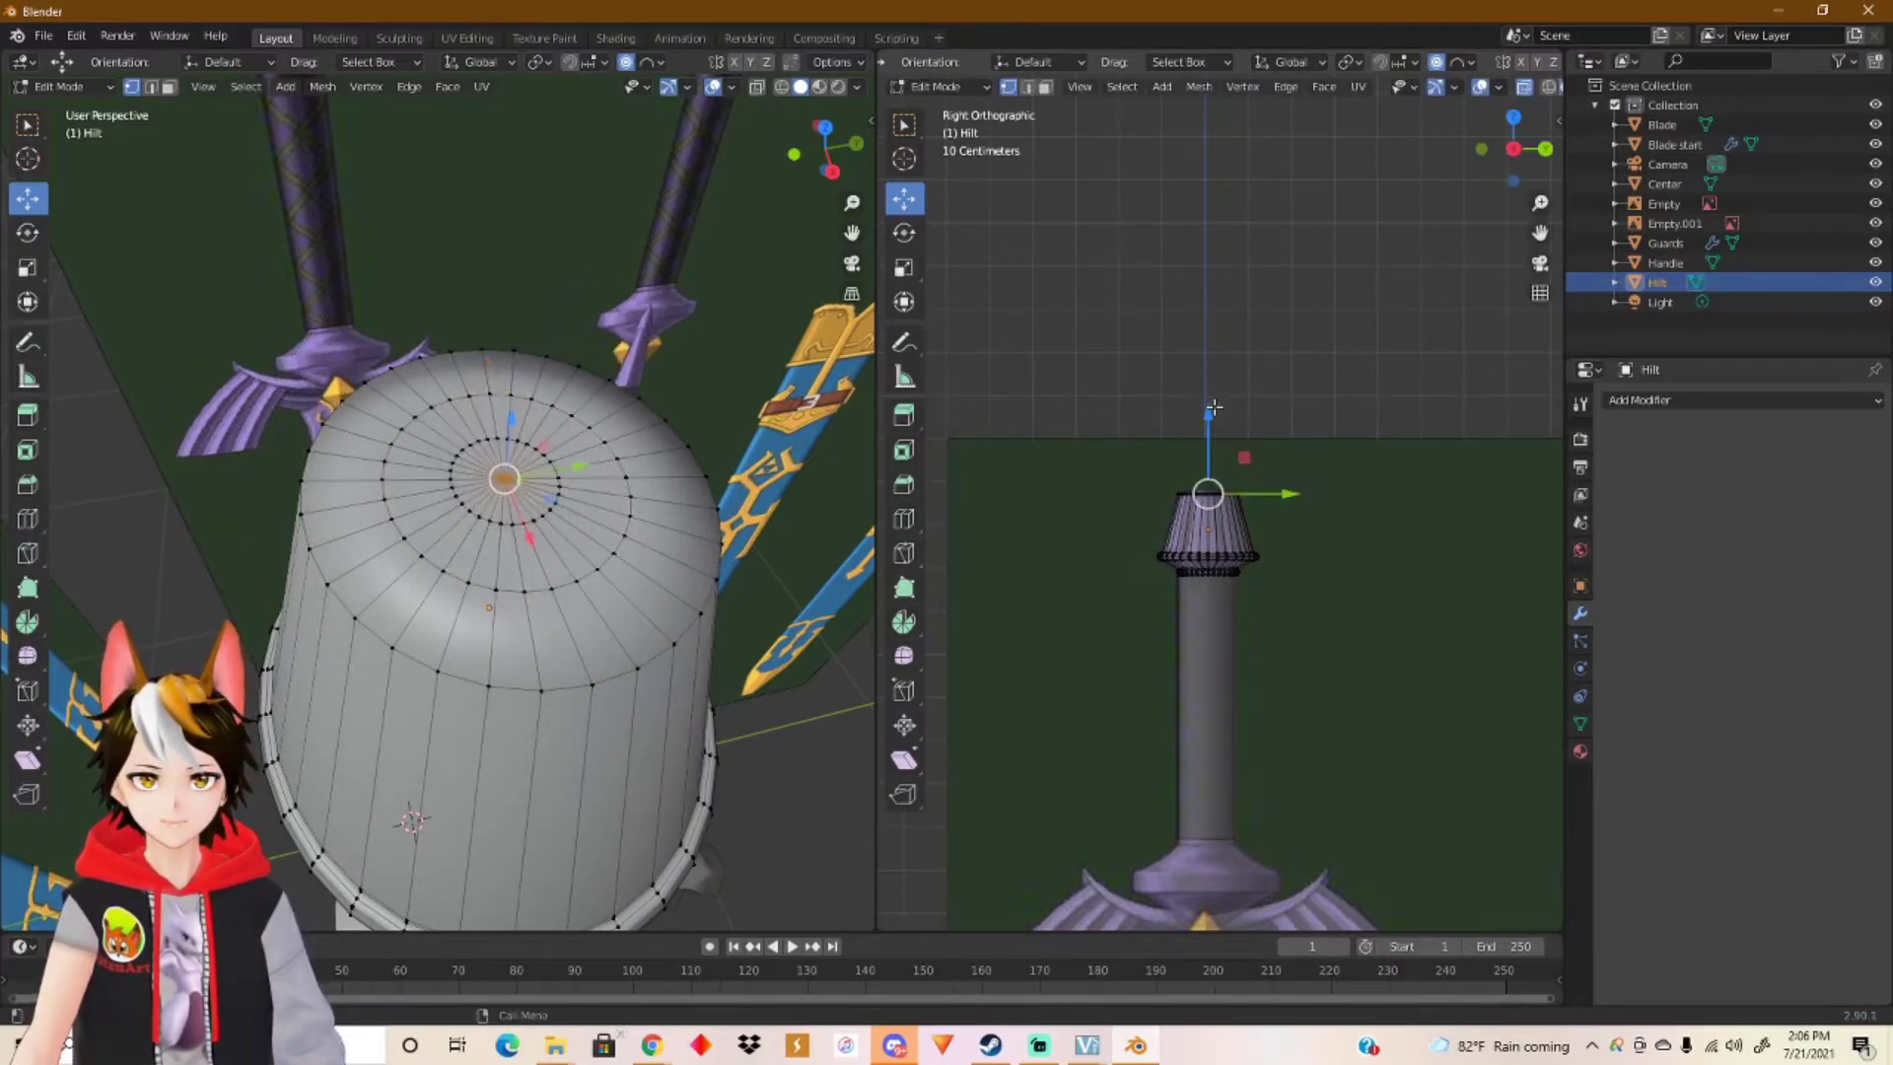
Step: Raise the Hilt's central top vertex by about 0.011 m in Z with a proportional size of about 0.02
{"action": "scroll", "coordinate": [1121, 476], "scroll_direction": "up", "scroll_amount": 3}
{"action": "scroll", "coordinate": [1121, 476], "scroll_direction": "up", "scroll_amount": 6}
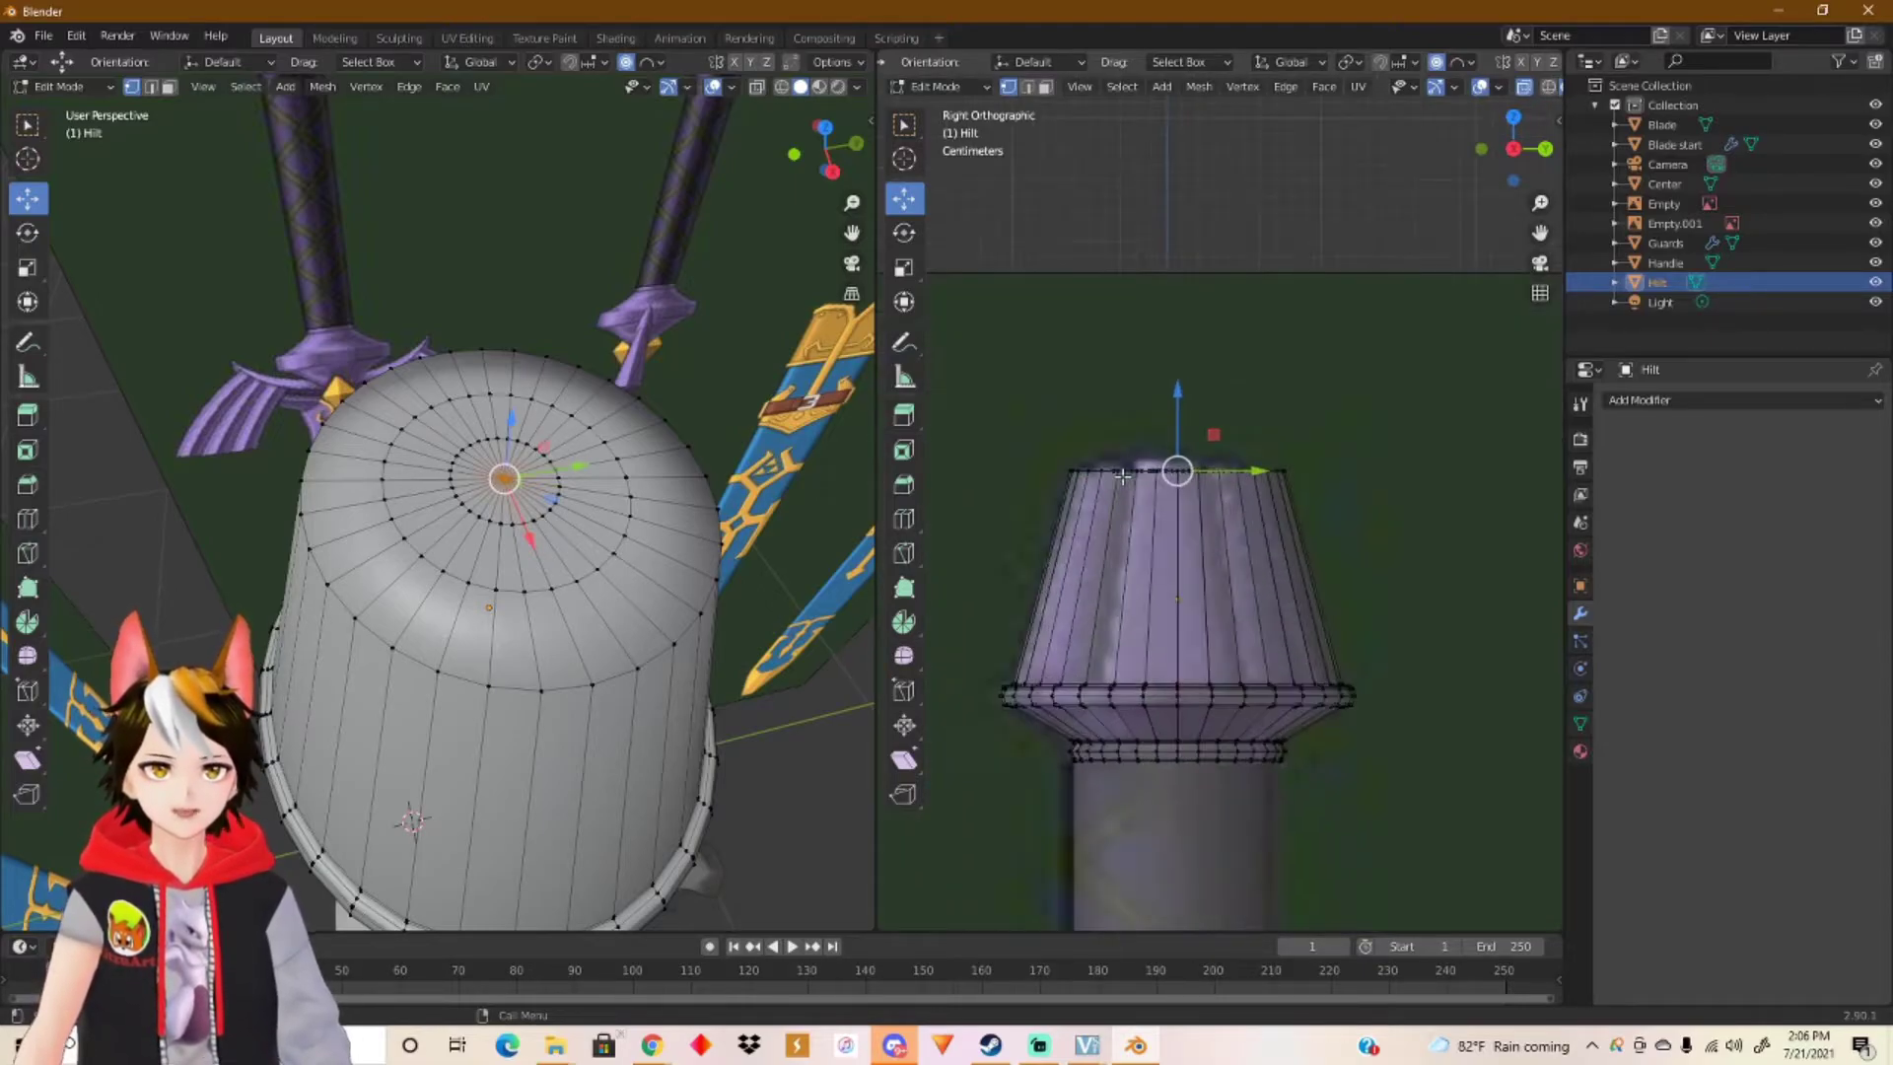
{"action": "middle_click_drag", "start_coordinate": [1091, 469], "coordinate": [1132, 528], "text": "shift"}
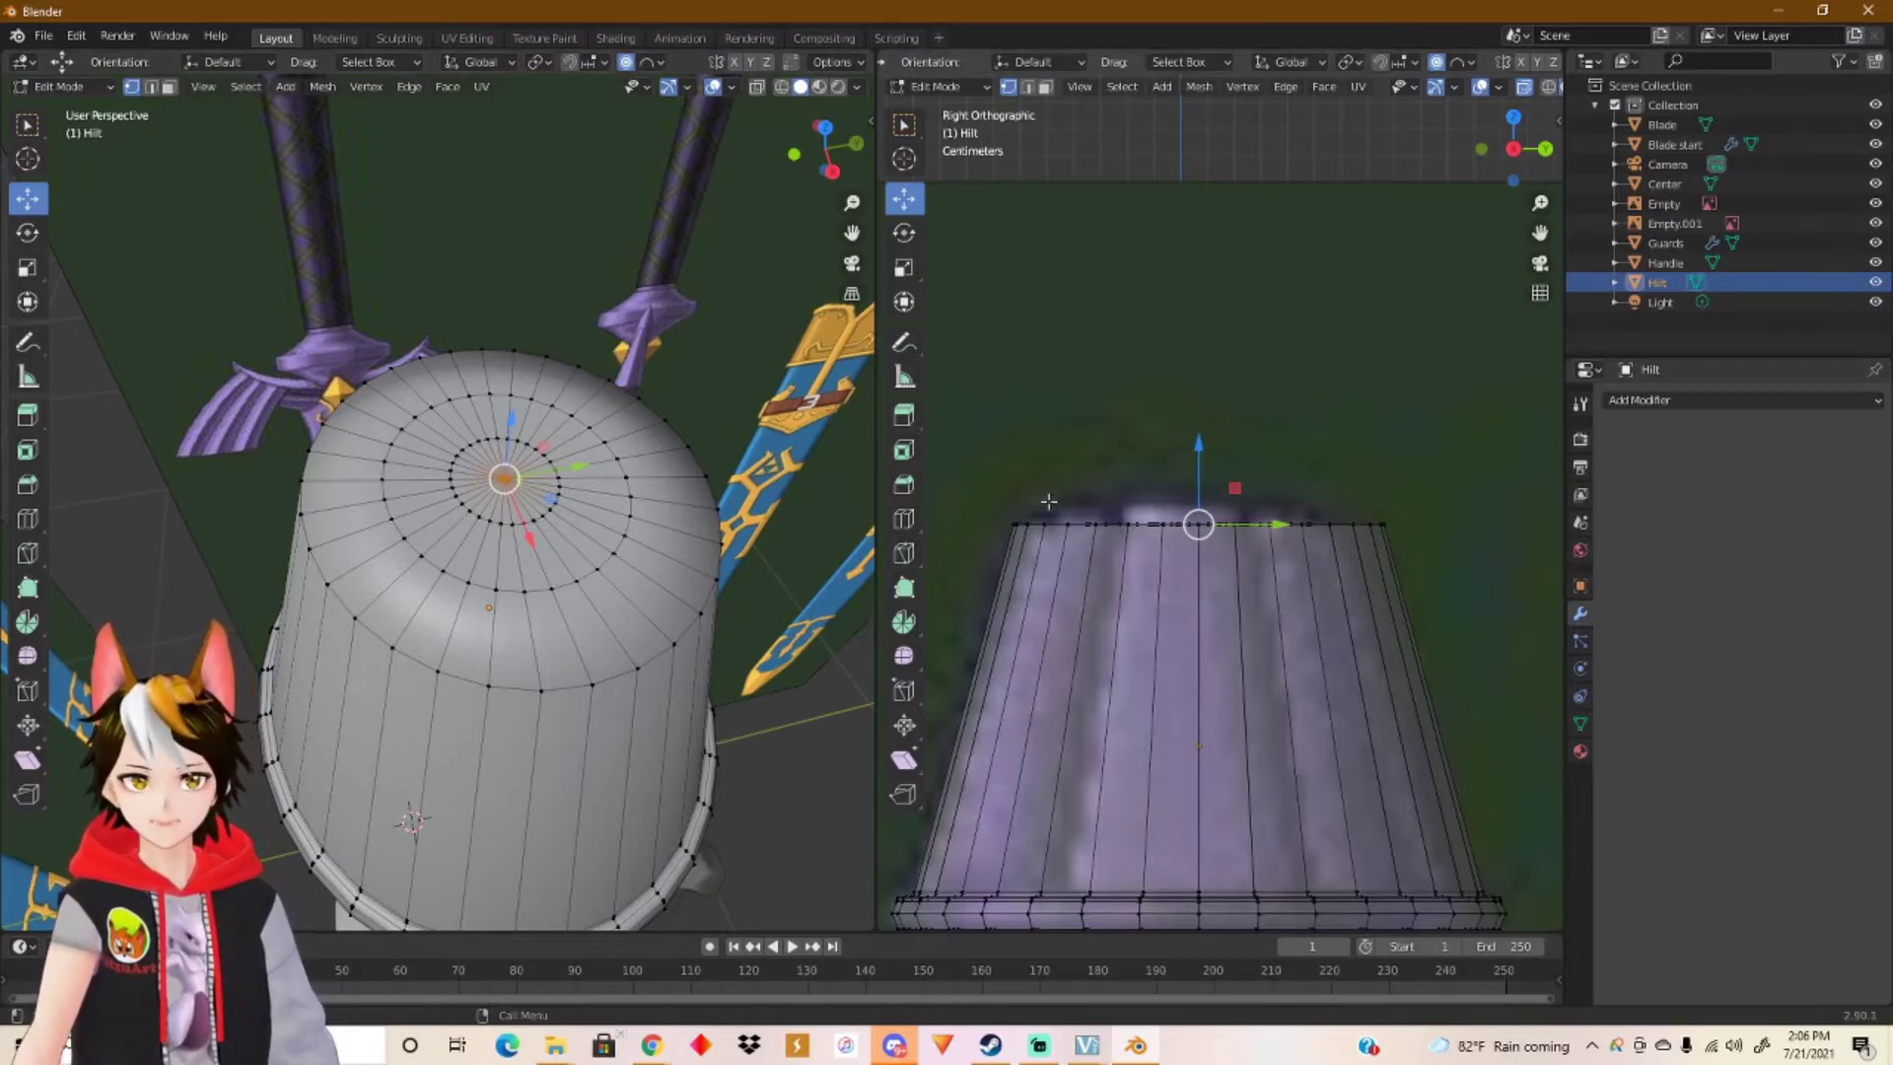
{"action": "key", "text": "g"}
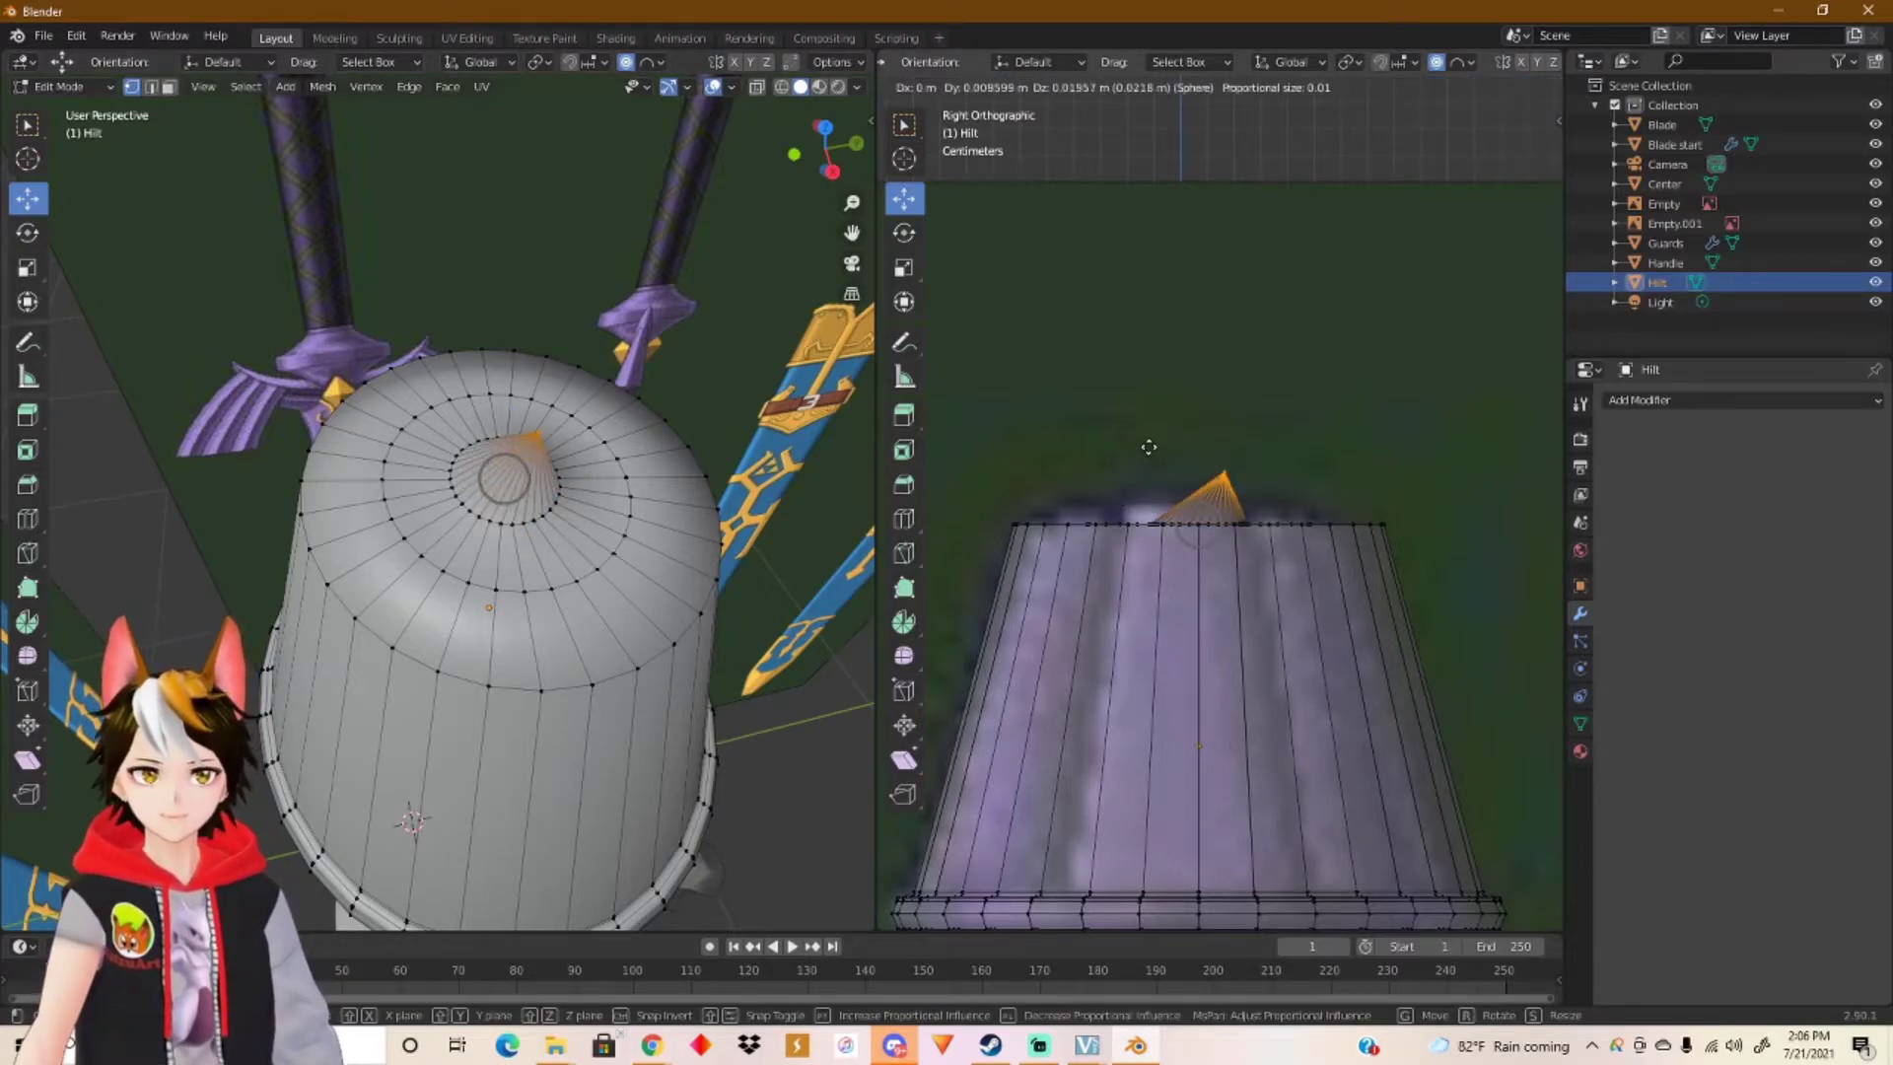
{"action": "scroll", "coordinate": [1174, 445], "scroll_direction": "down", "scroll_amount": 11}
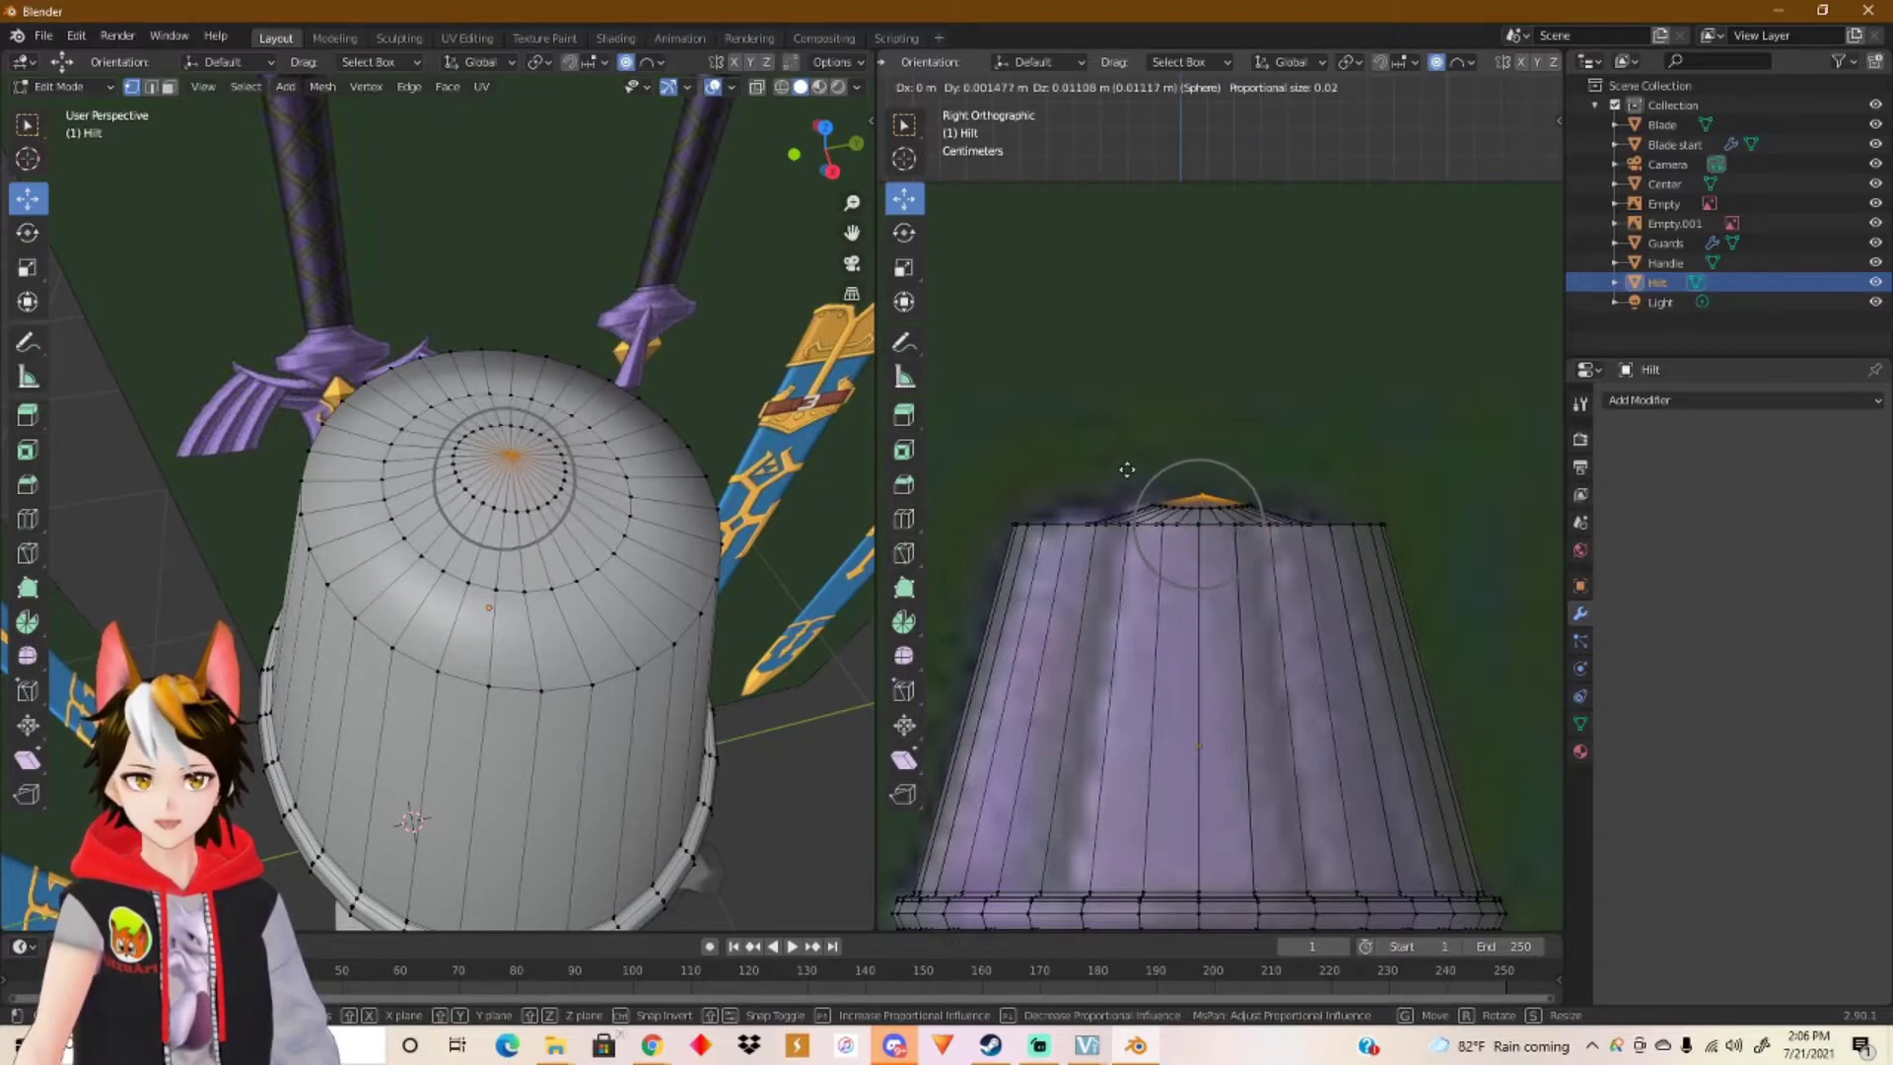
Step: Raise the centre of the hilt's top about 0.013 m along Z using proportional editing with a size of about 0.06
{"action": "scroll", "coordinate": [1164, 464], "scroll_direction": "down", "scroll_amount": 1}
{"action": "key", "text": "y"}
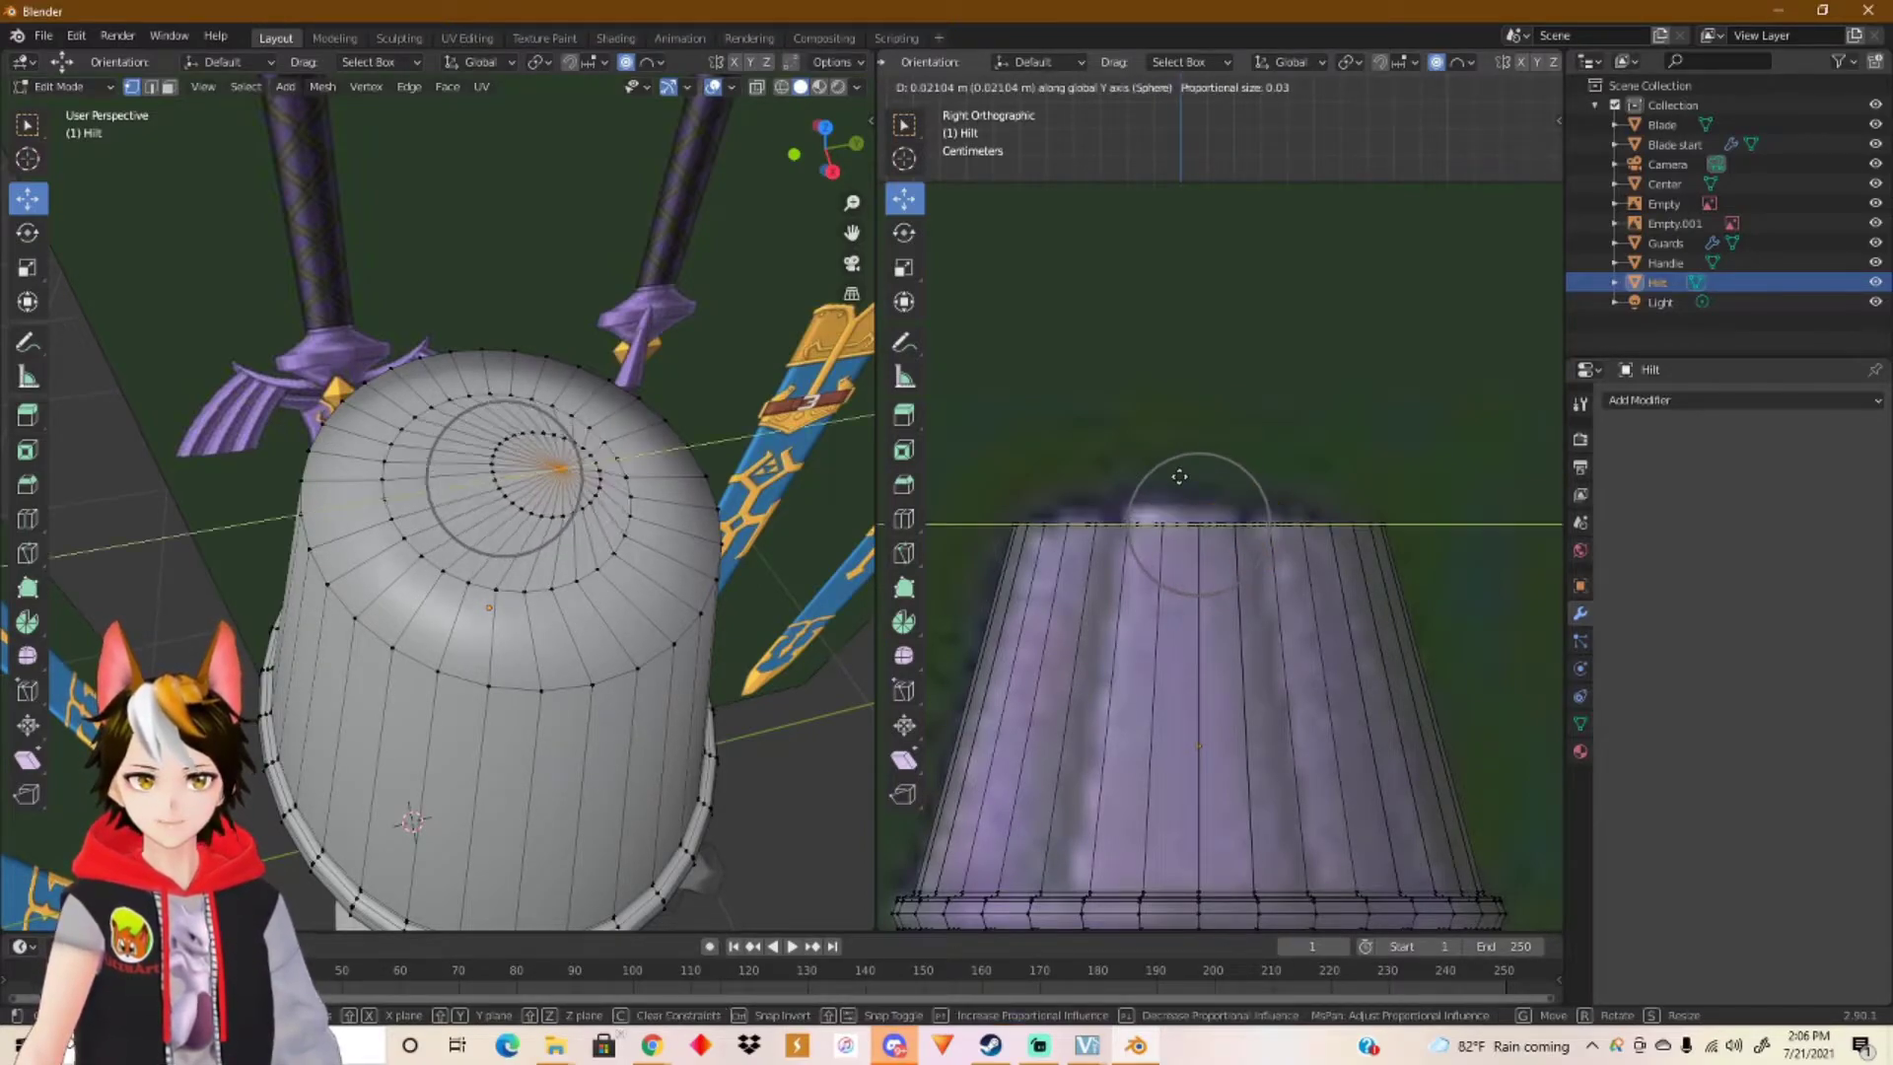
{"action": "middle_click_drag", "start_coordinate": [1179, 476], "coordinate": [1186, 438]}
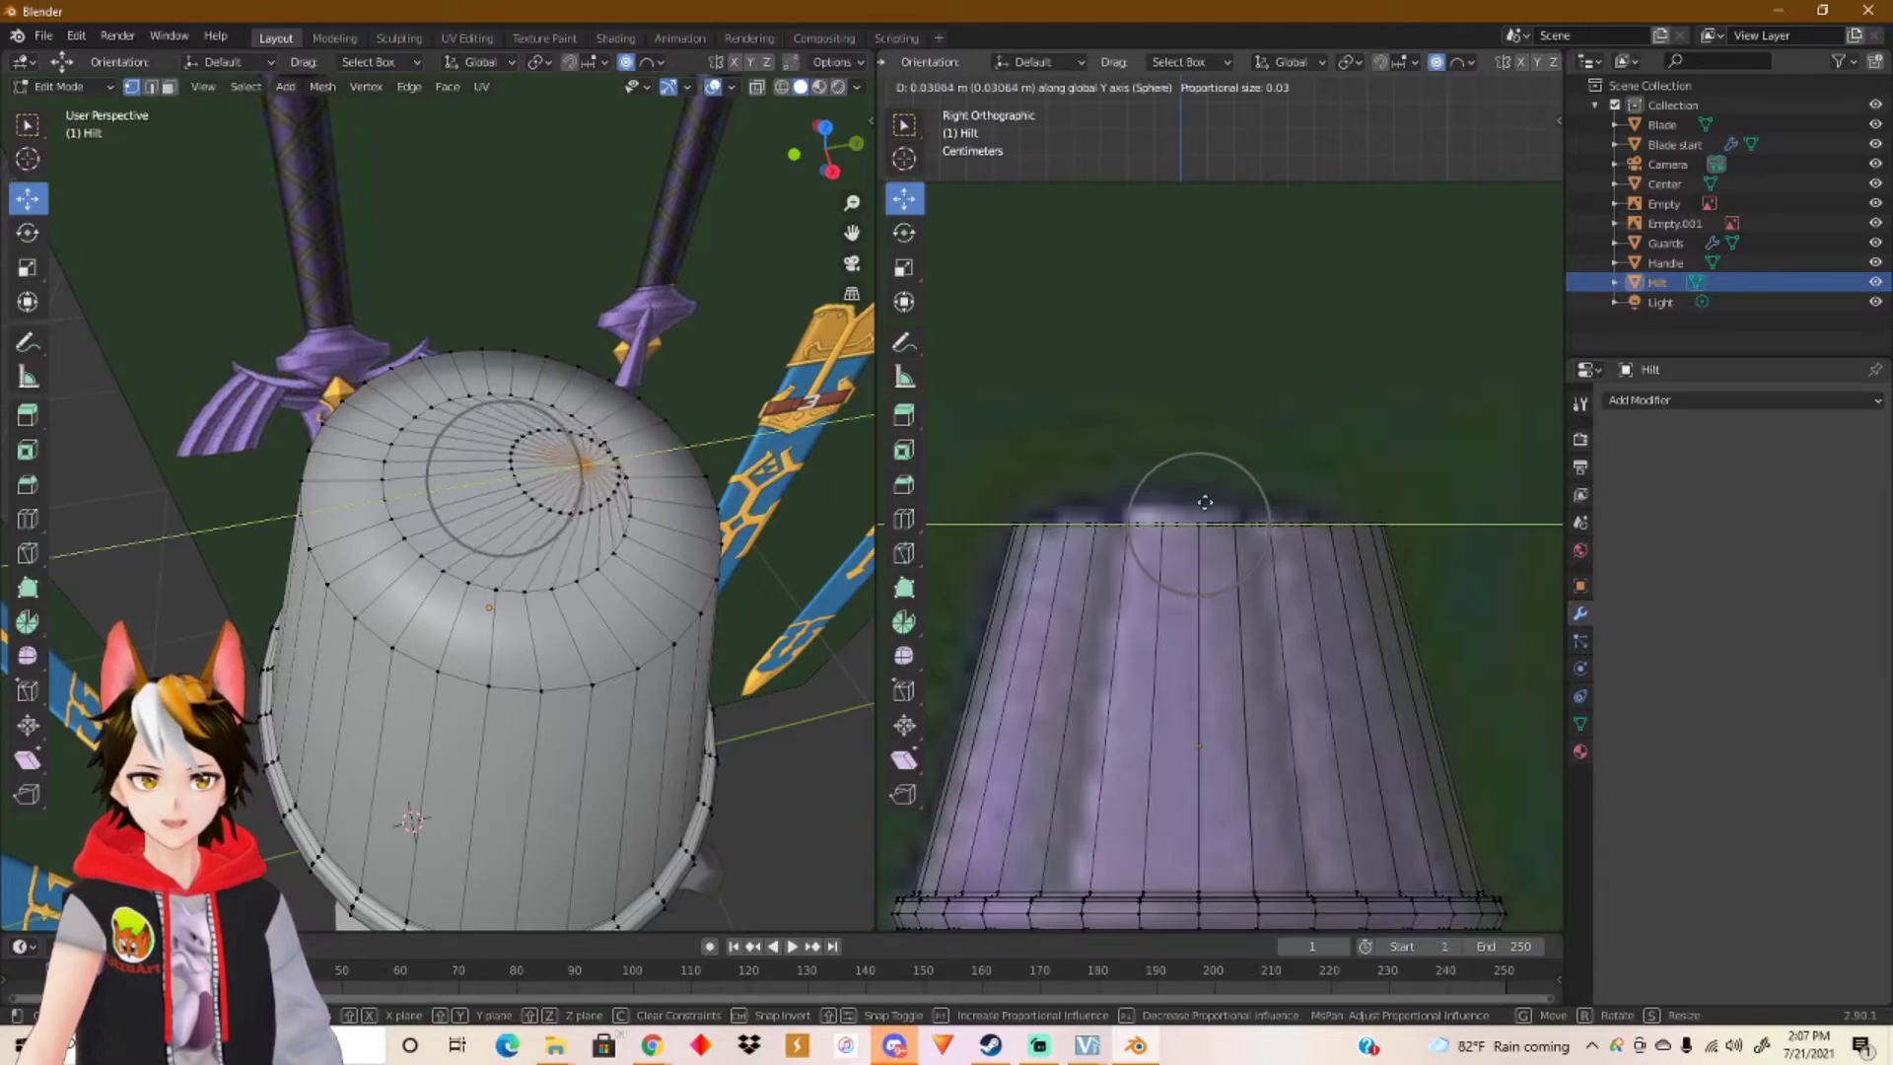
{"action": "middle_click_drag", "start_coordinate": [1217, 439], "coordinate": [1195, 399]}
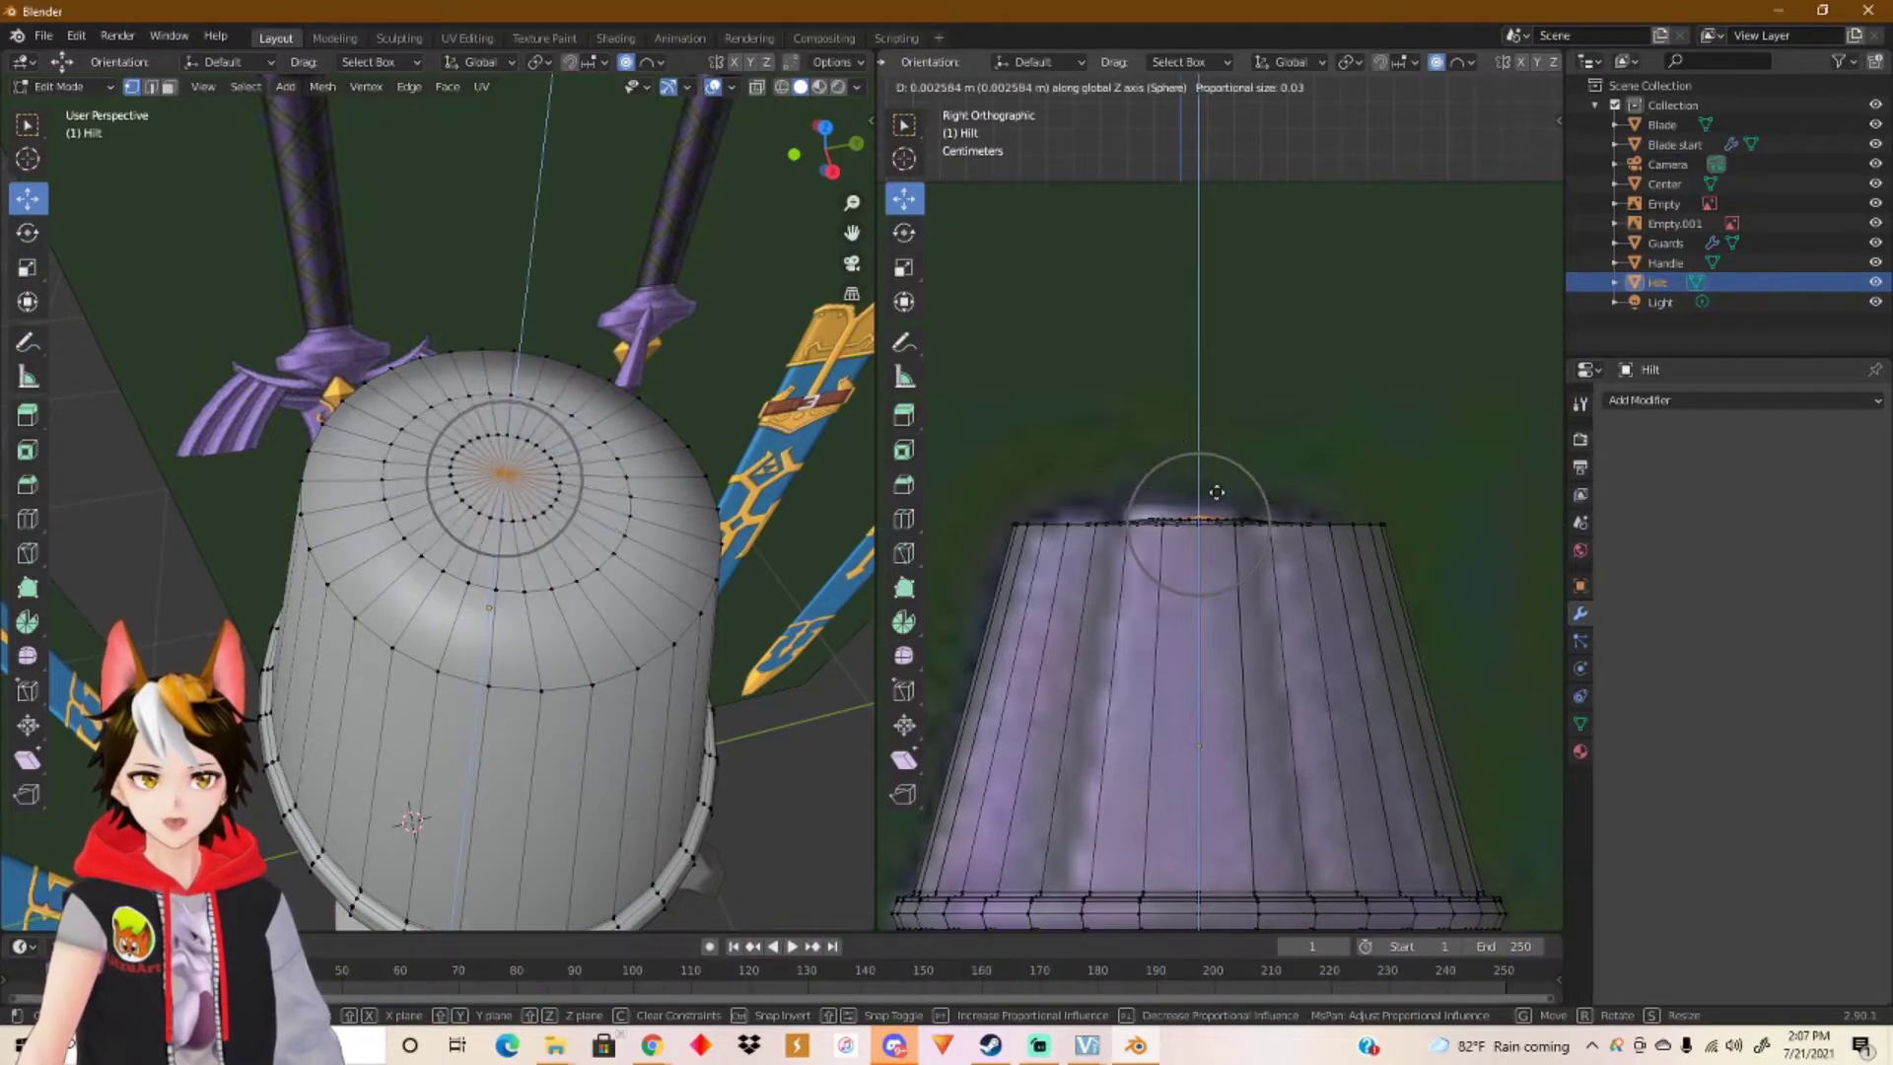
{"action": "scroll", "coordinate": [1201, 469], "scroll_direction": "down", "scroll_amount": 5}
{"action": "scroll", "coordinate": [1201, 470], "scroll_direction": "down", "scroll_amount": 1}
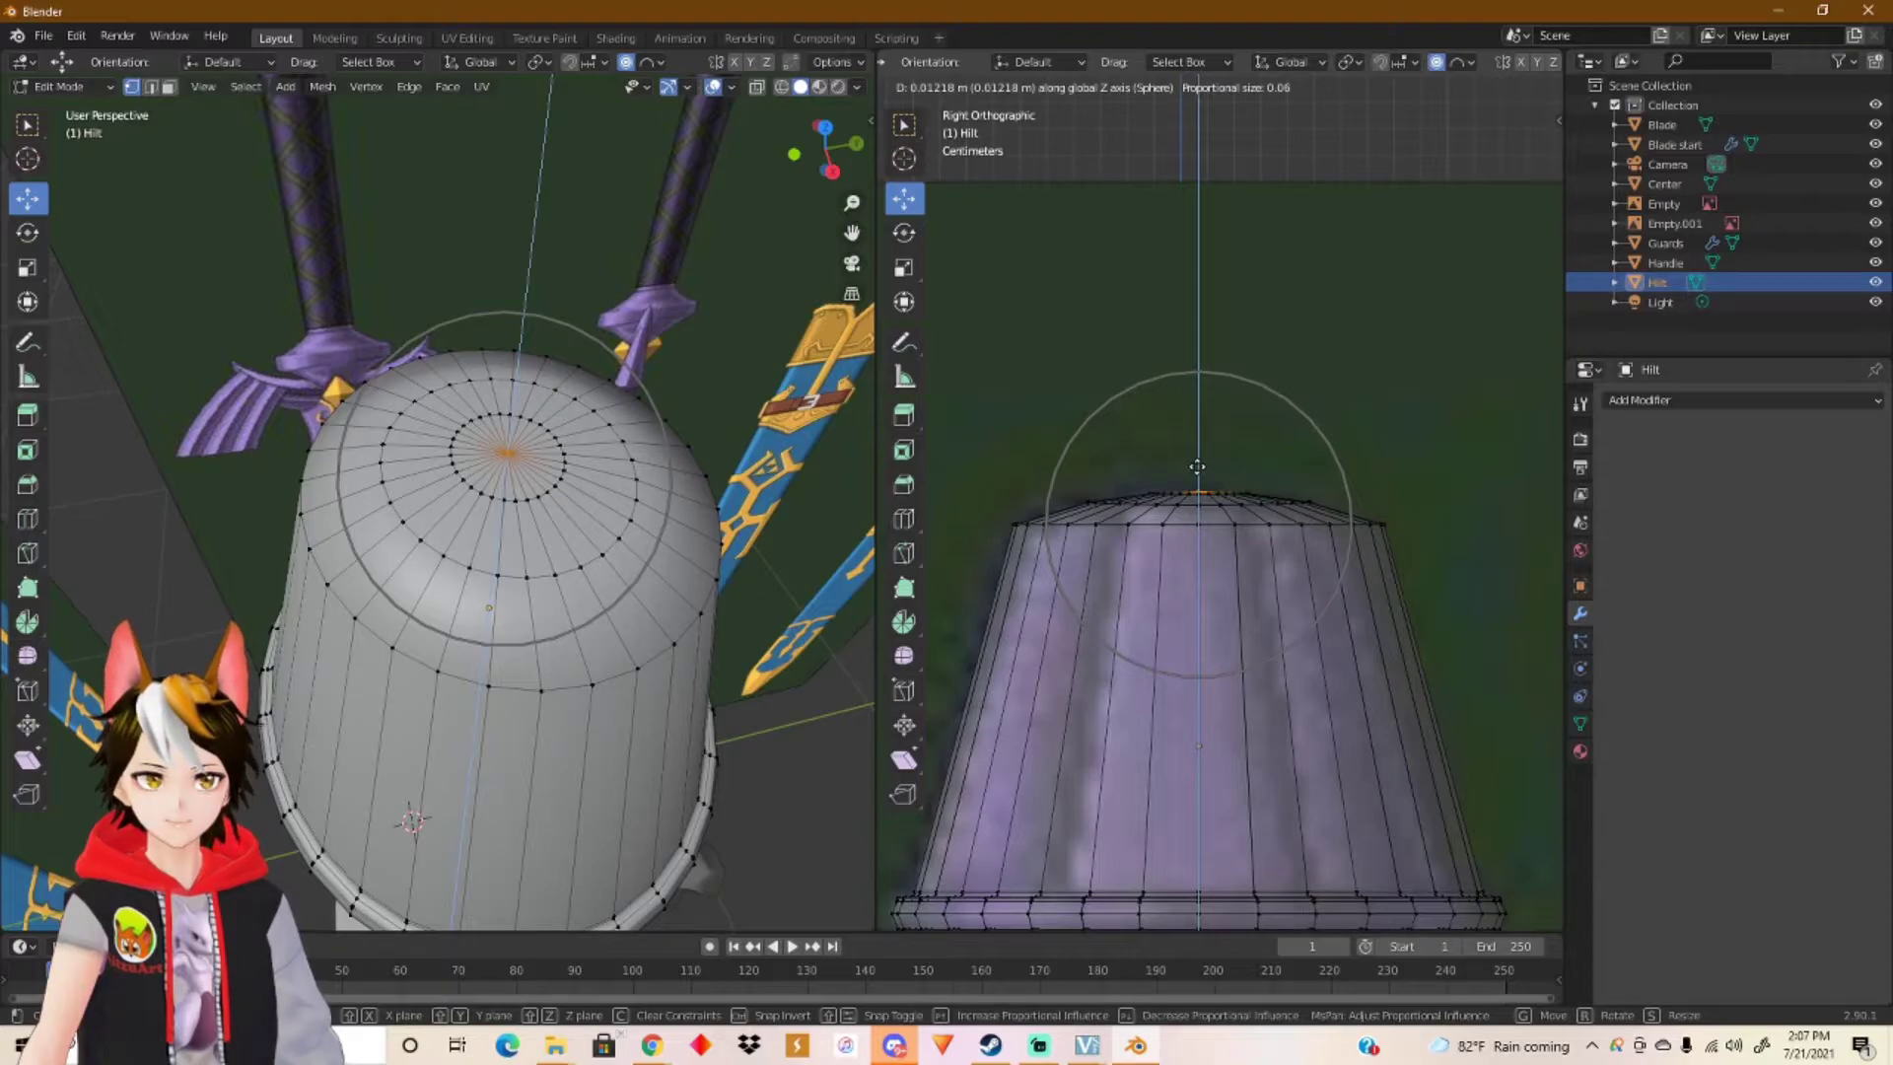
{"action": "scroll", "coordinate": [1194, 470], "scroll_direction": "down", "scroll_amount": 1}
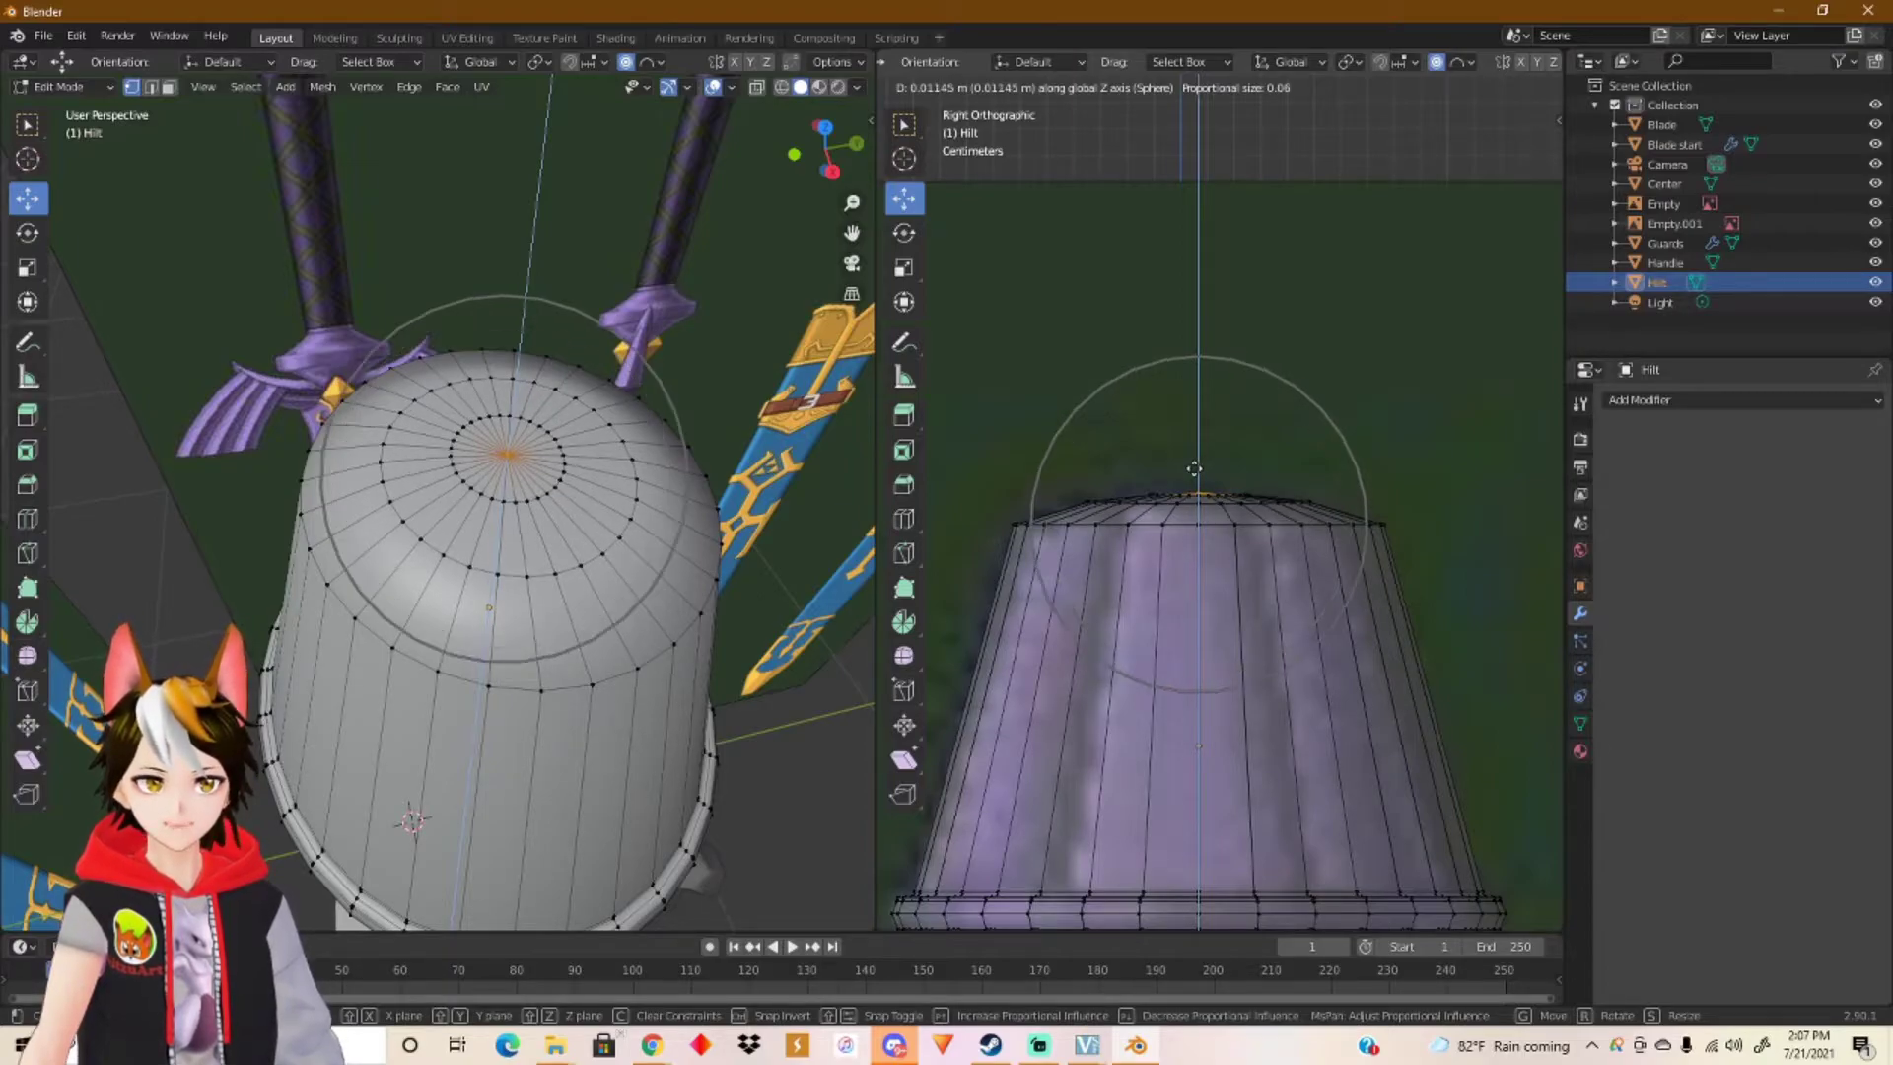
{"action": "scroll", "coordinate": [1195, 470], "scroll_direction": "down", "scroll_amount": 1}
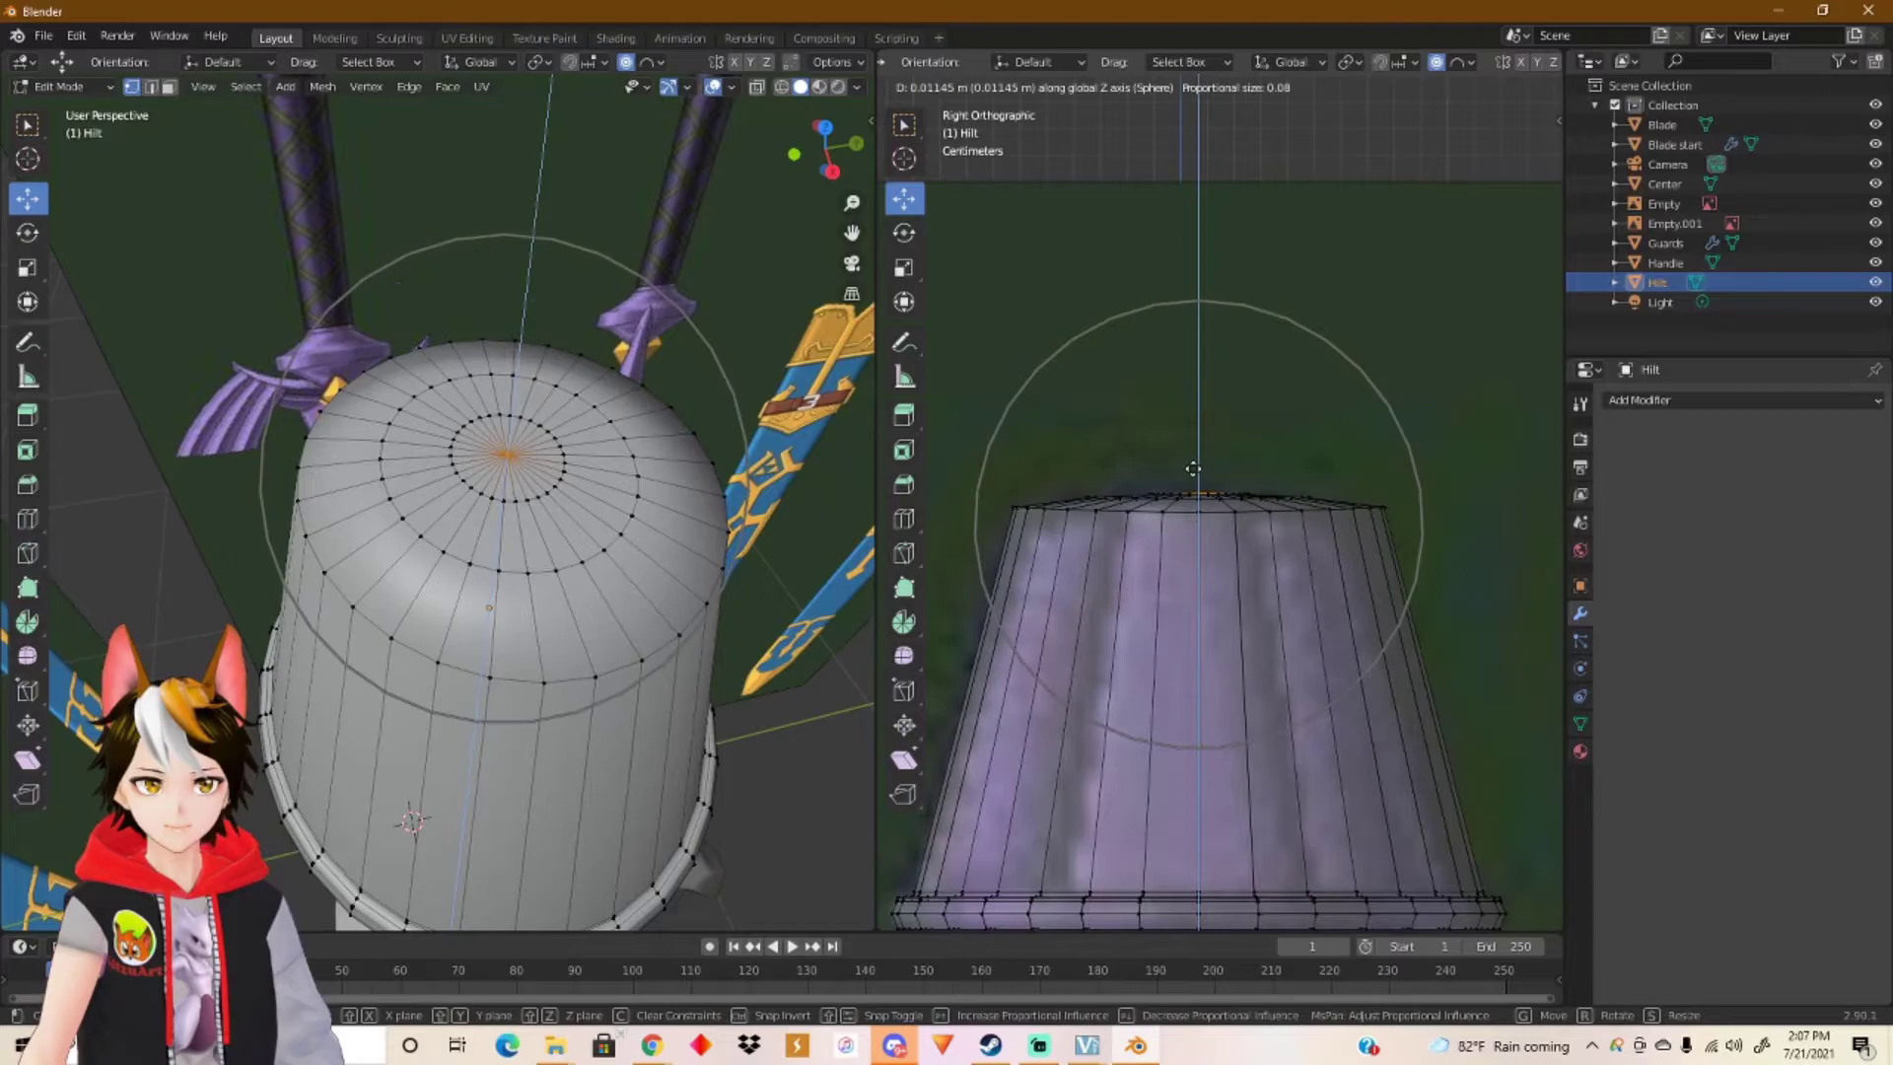
{"action": "scroll", "coordinate": [1192, 469], "scroll_direction": "up", "scroll_amount": 1}
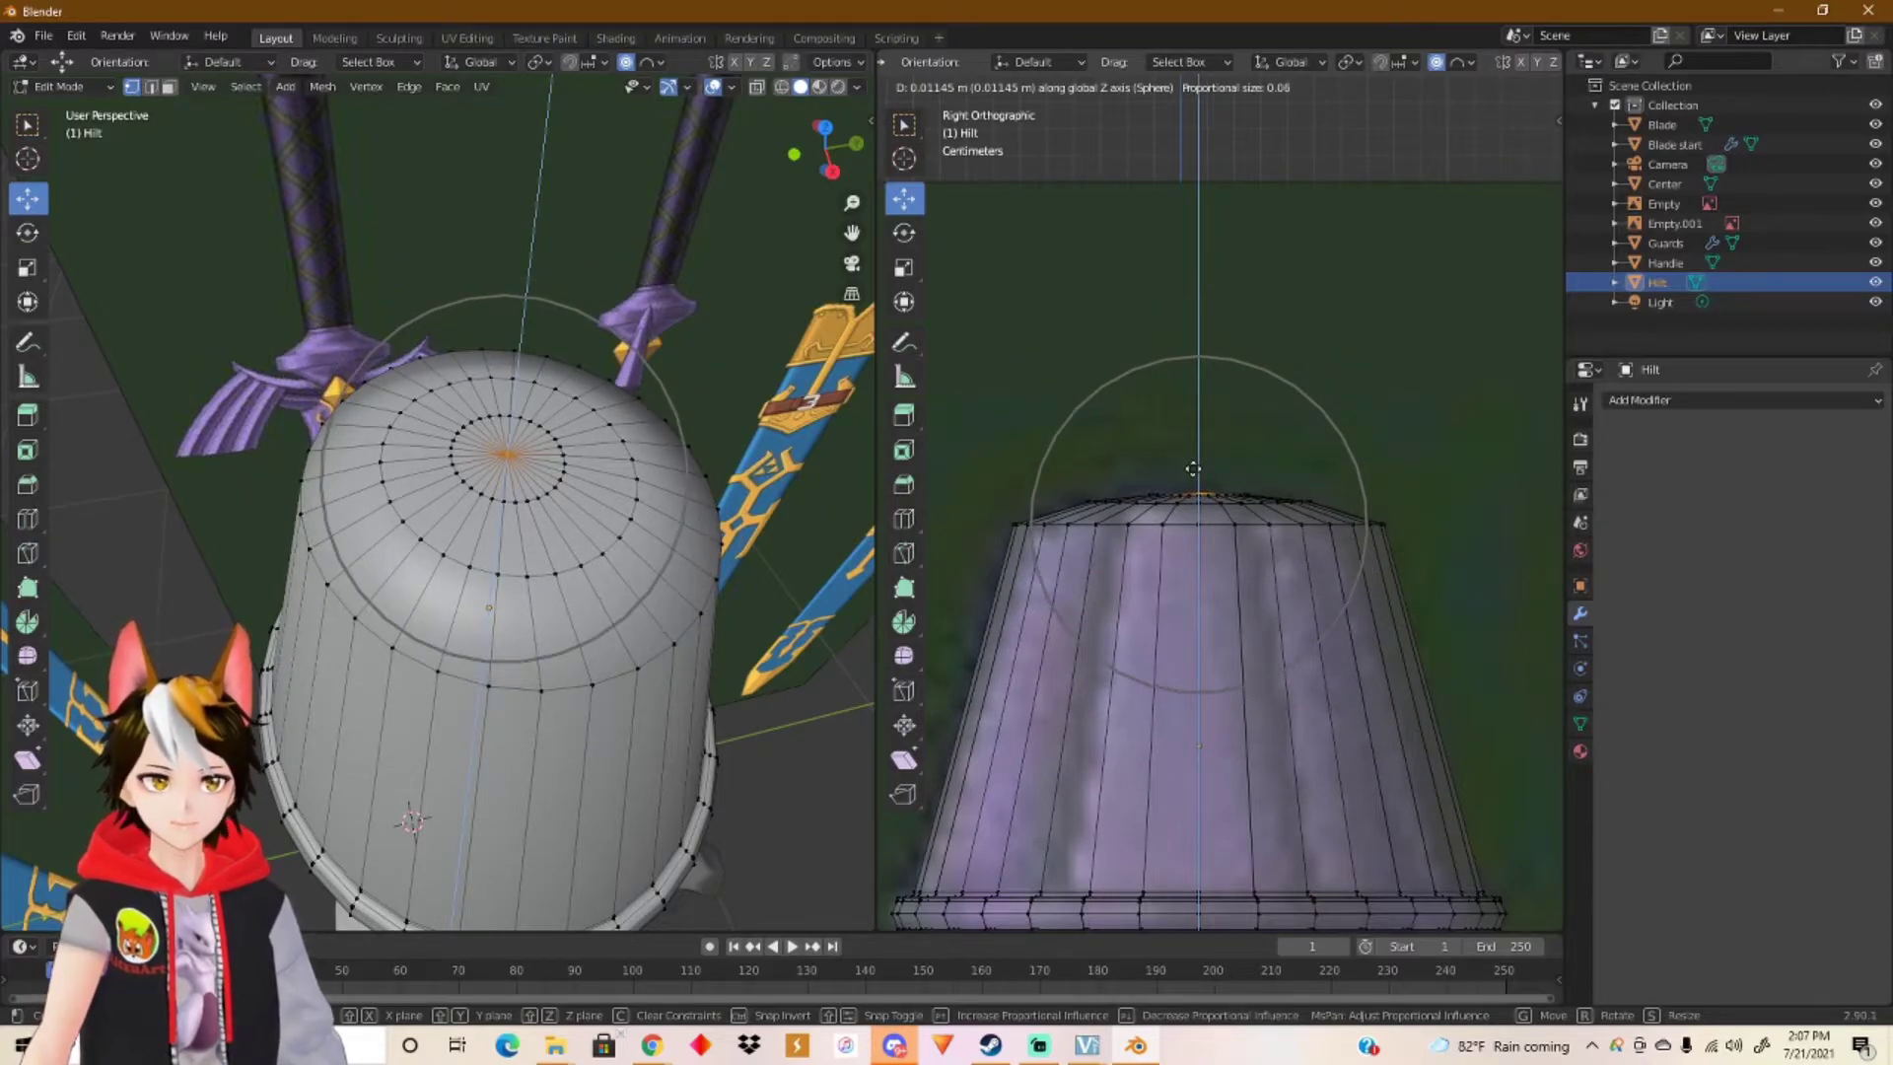
{"action": "scroll", "coordinate": [1193, 469], "scroll_direction": "up", "scroll_amount": 1}
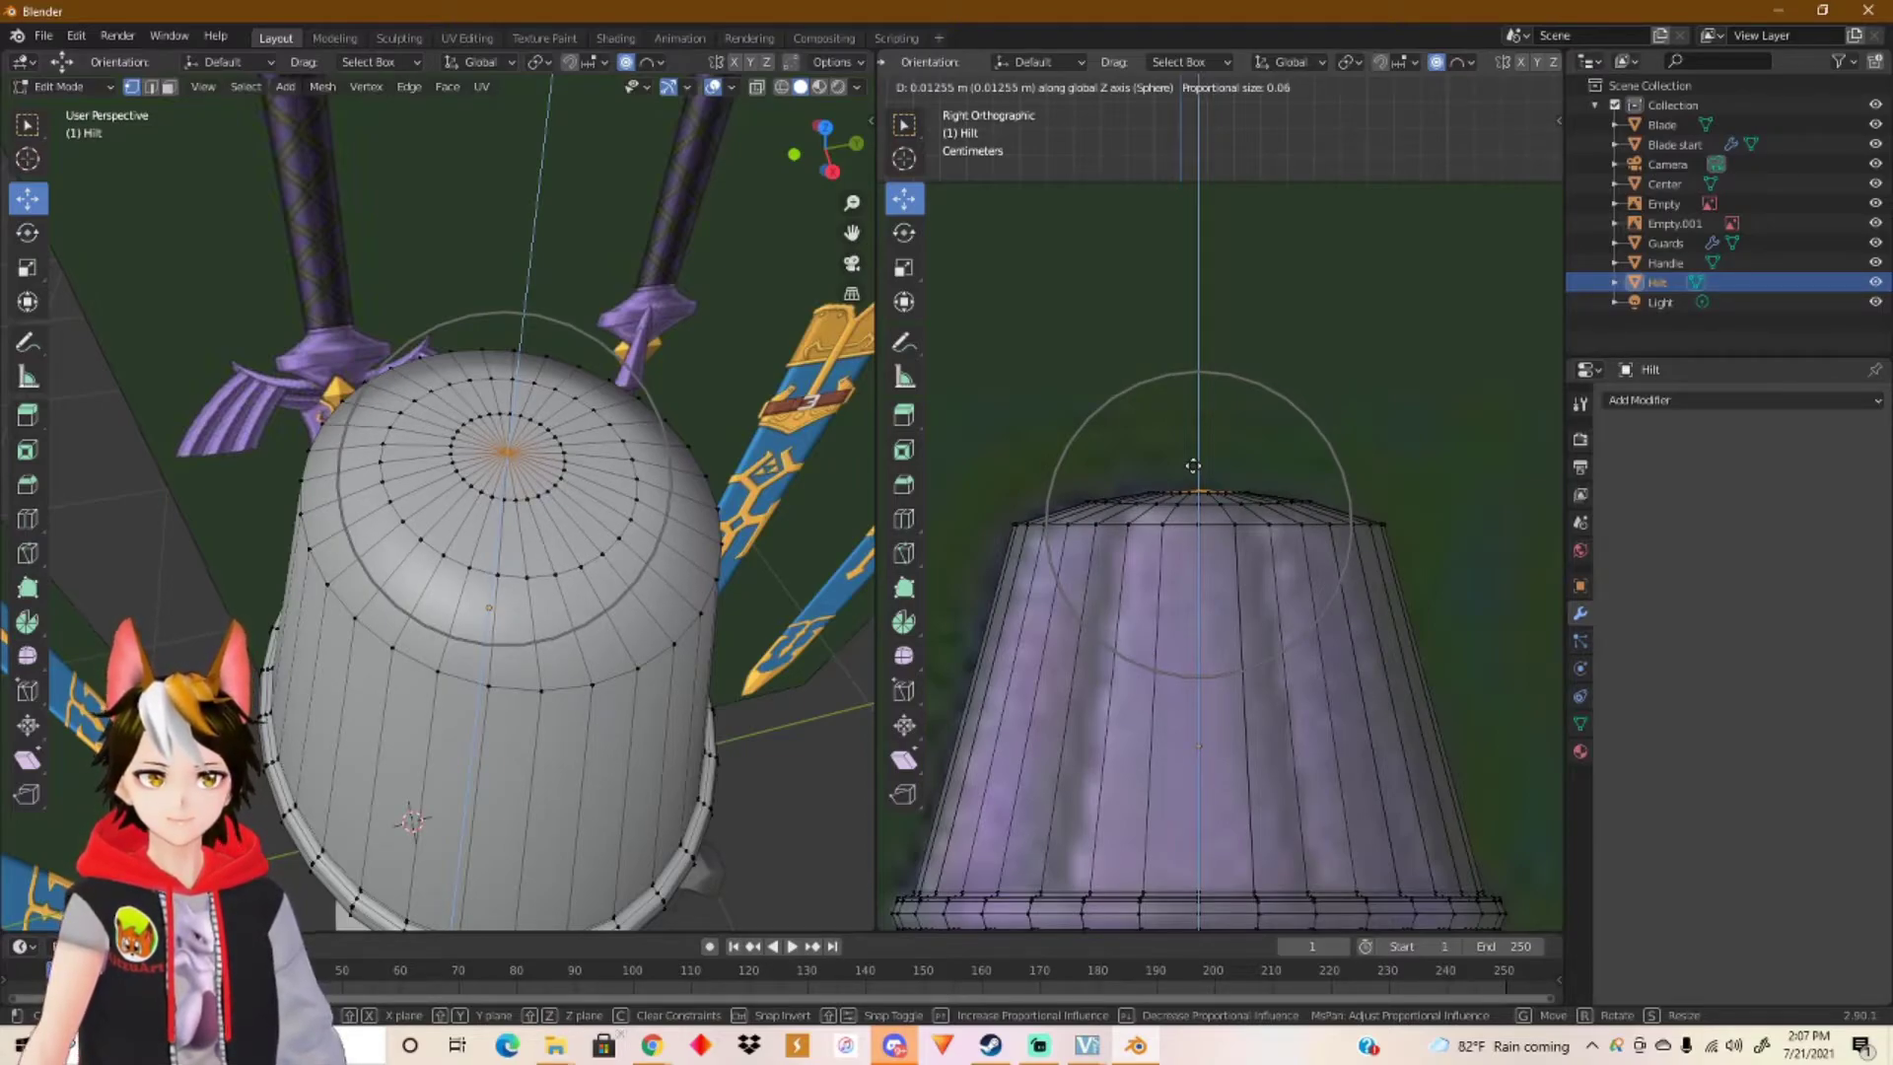
{"action": "left_click", "coordinate": [1193, 466]}
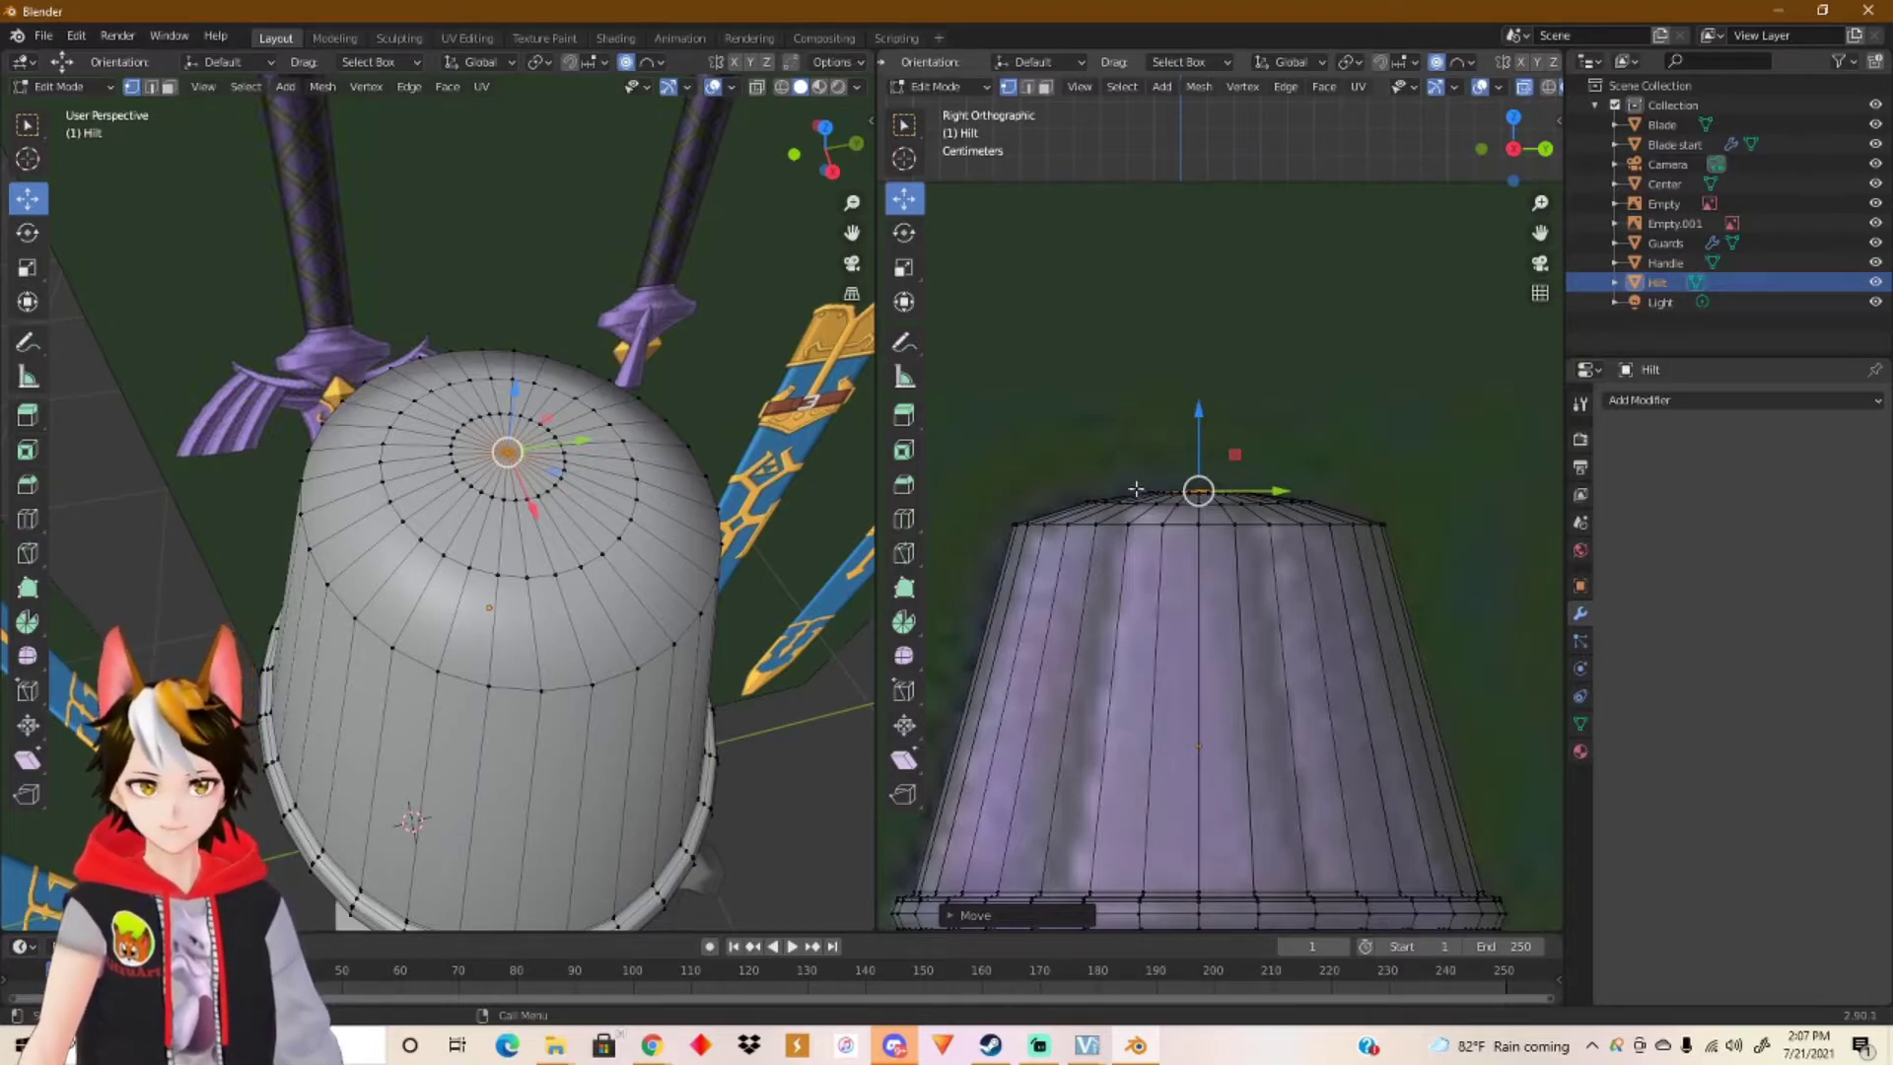
Step: Check the hilt's rounded top from above and return to Object Mode
{"action": "middle_click_drag", "start_coordinate": [1136, 488], "coordinate": [1139, 491]}
{"action": "left_click", "coordinate": [1516, 150]}
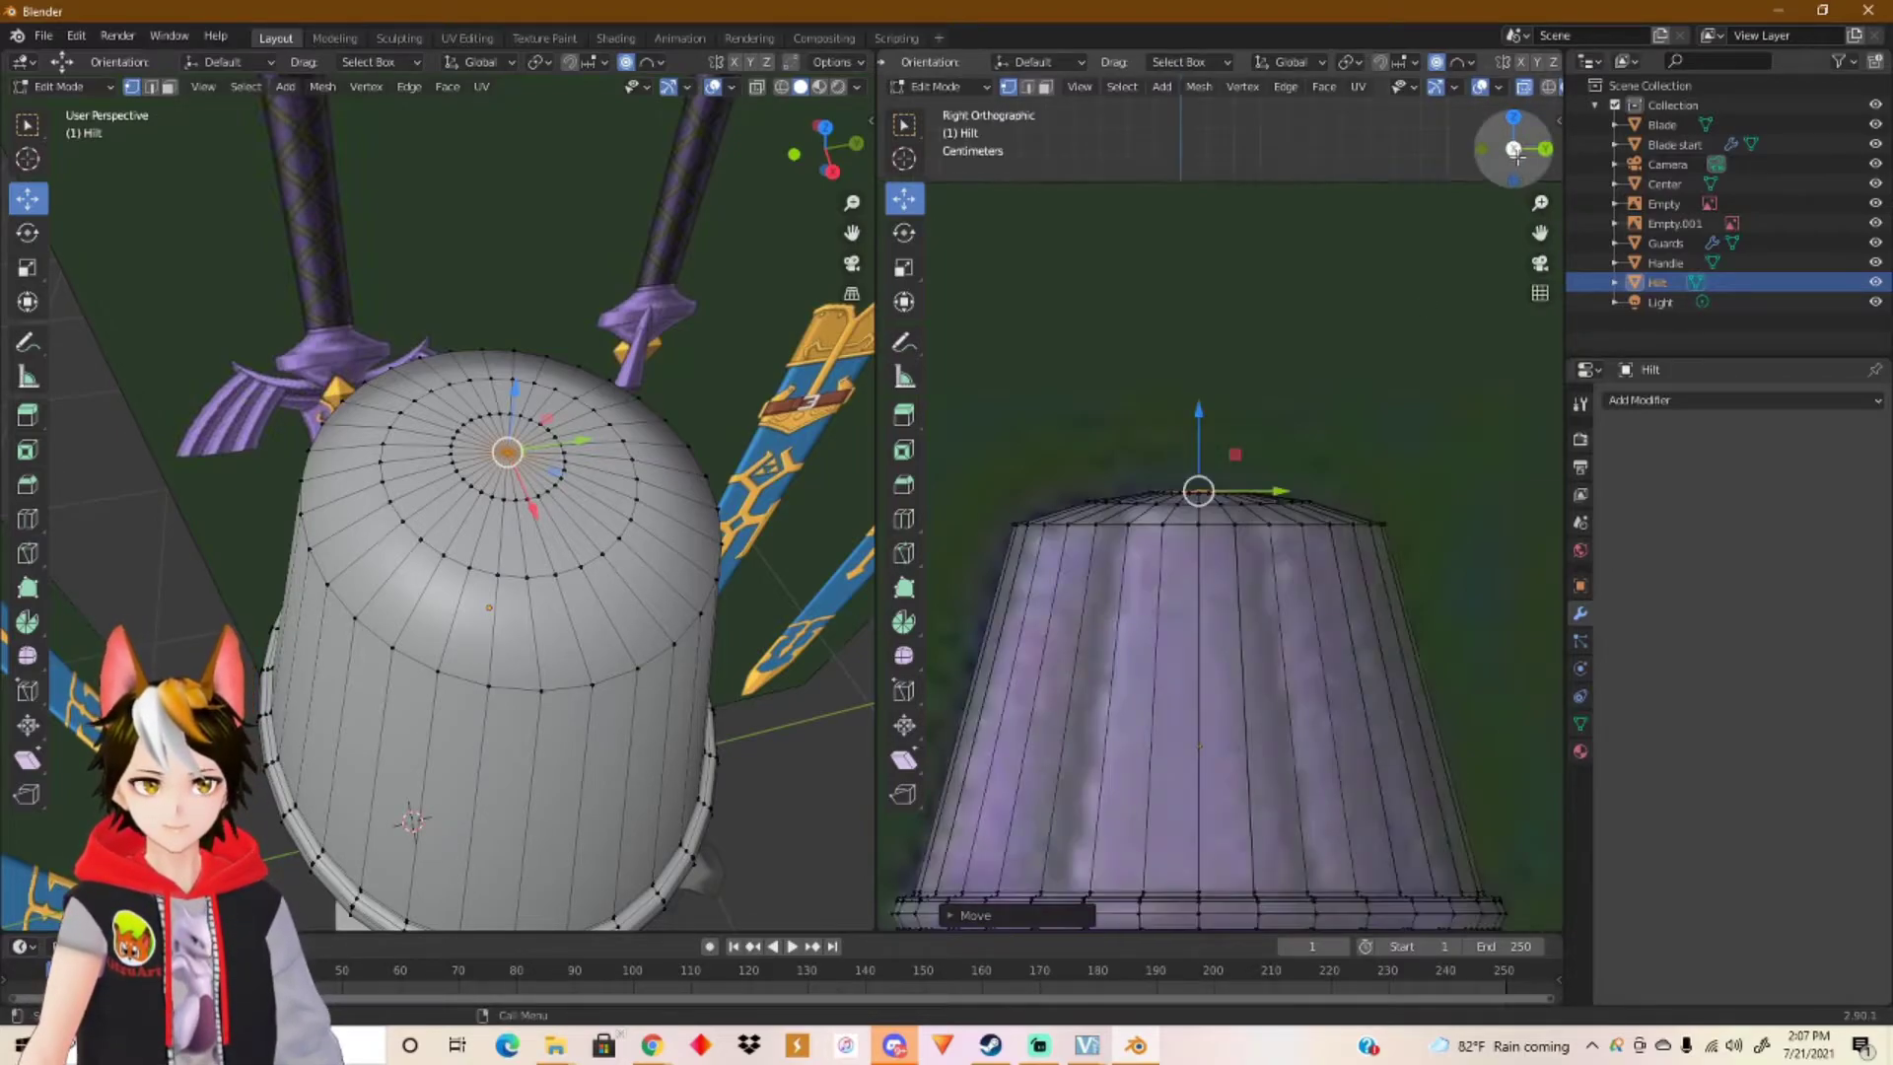
{"action": "middle_click_drag", "start_coordinate": [710, 433], "coordinate": [453, 554]}
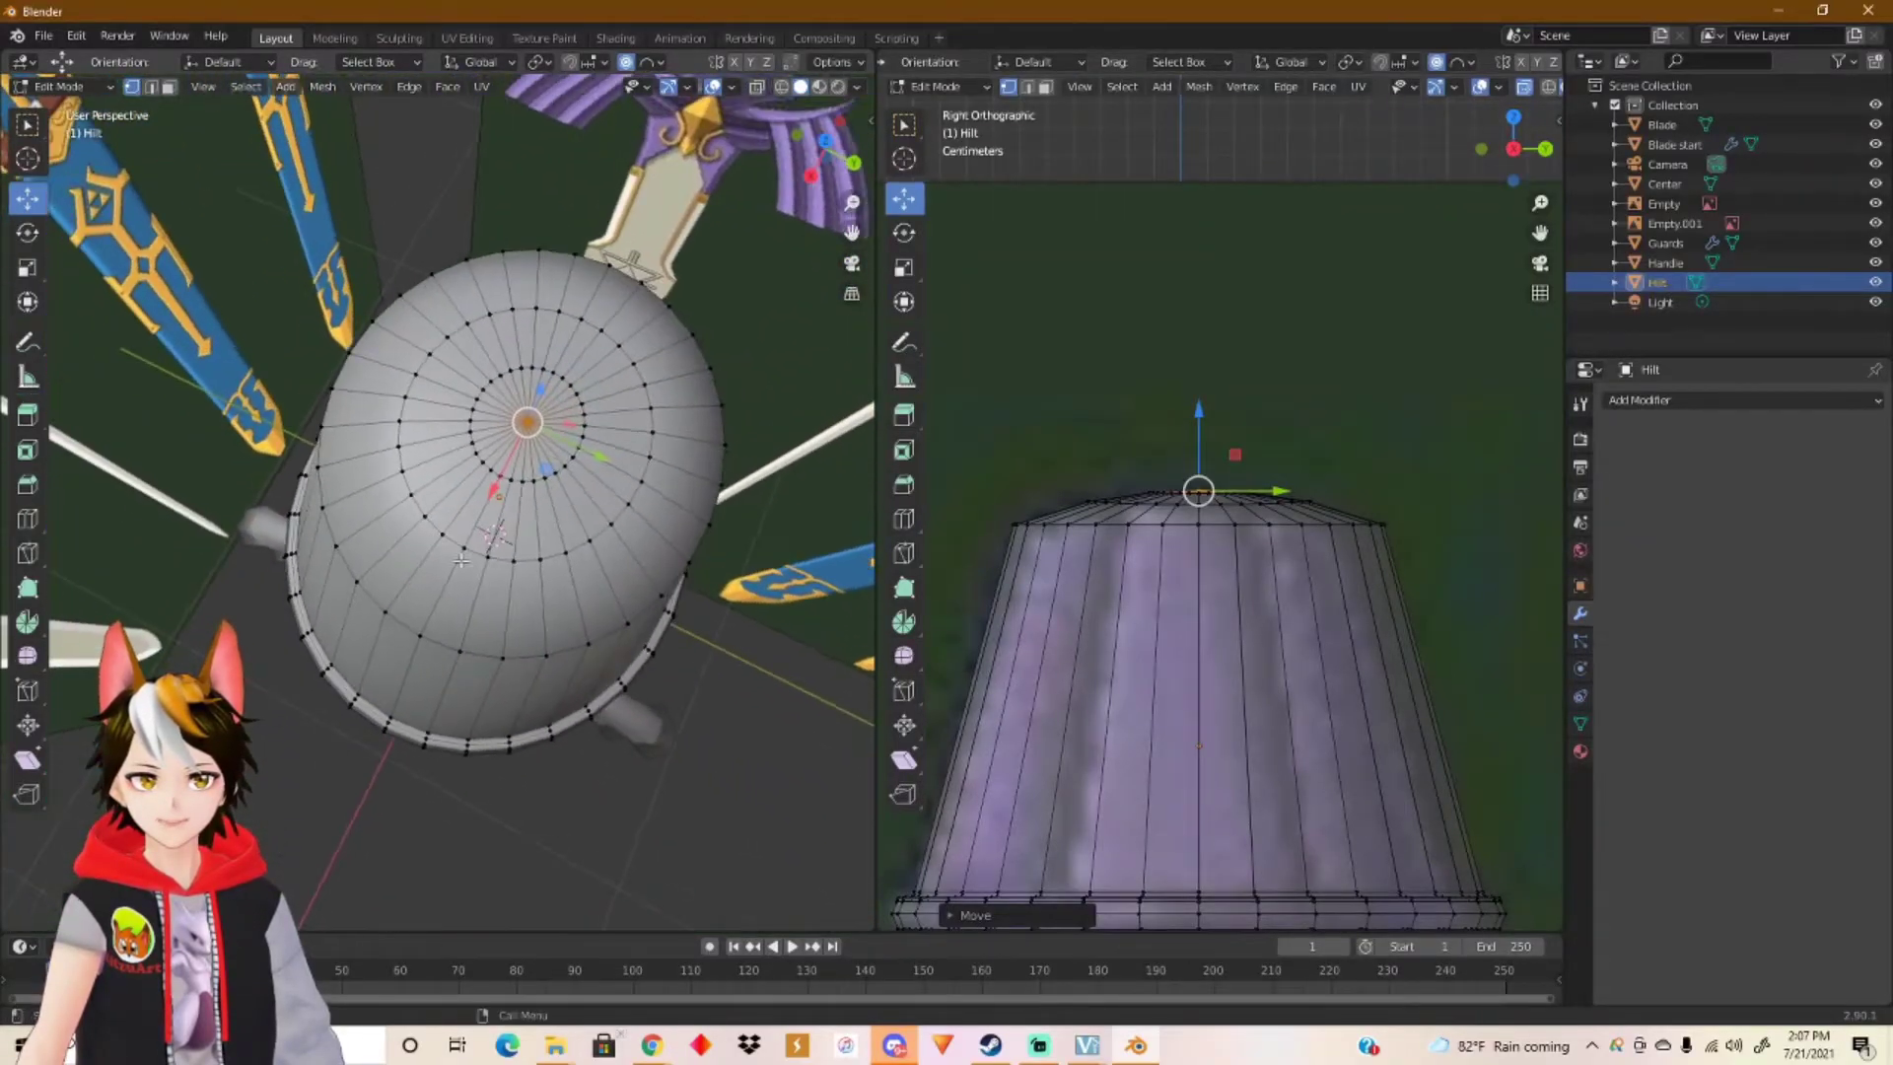
{"action": "middle_click_drag", "start_coordinate": [551, 507], "coordinate": [431, 444]}
{"action": "middle_click_drag", "start_coordinate": [298, 457], "coordinate": [437, 498]}
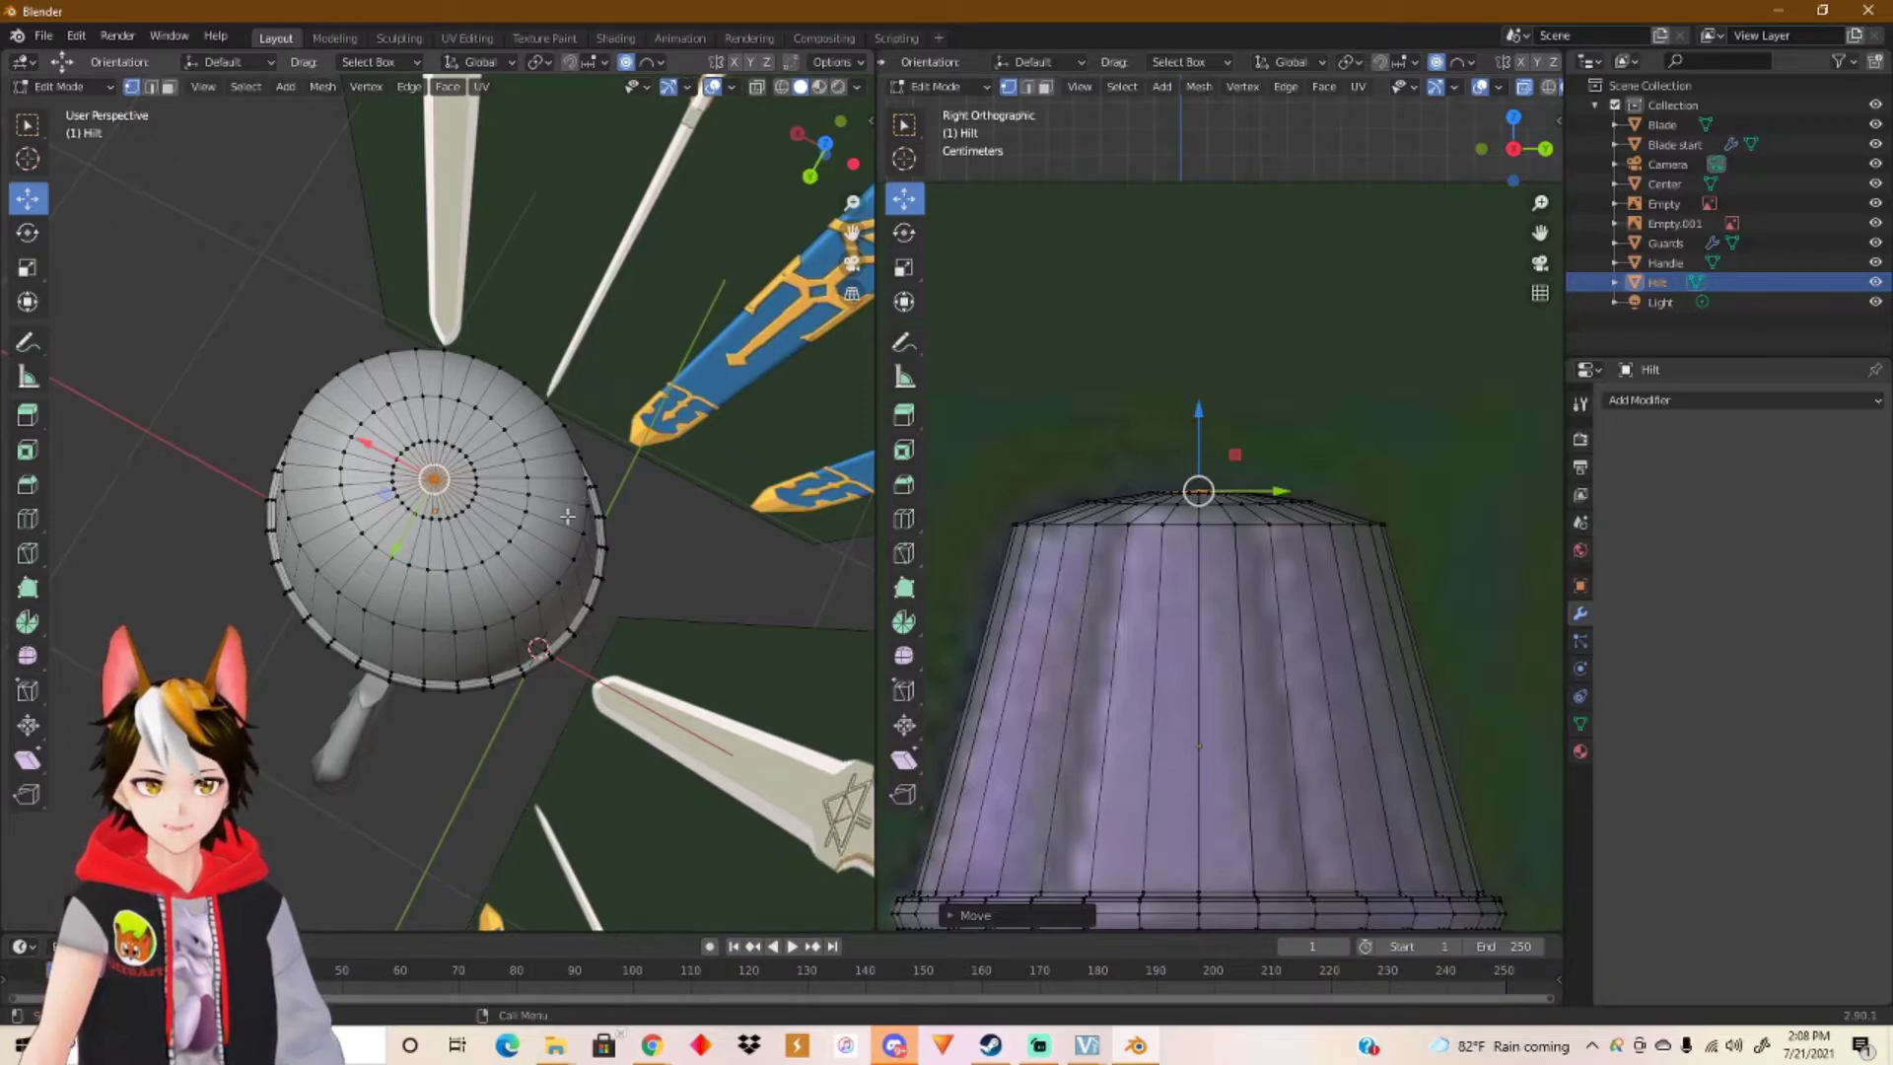
{"action": "key", "text": "Tab"}
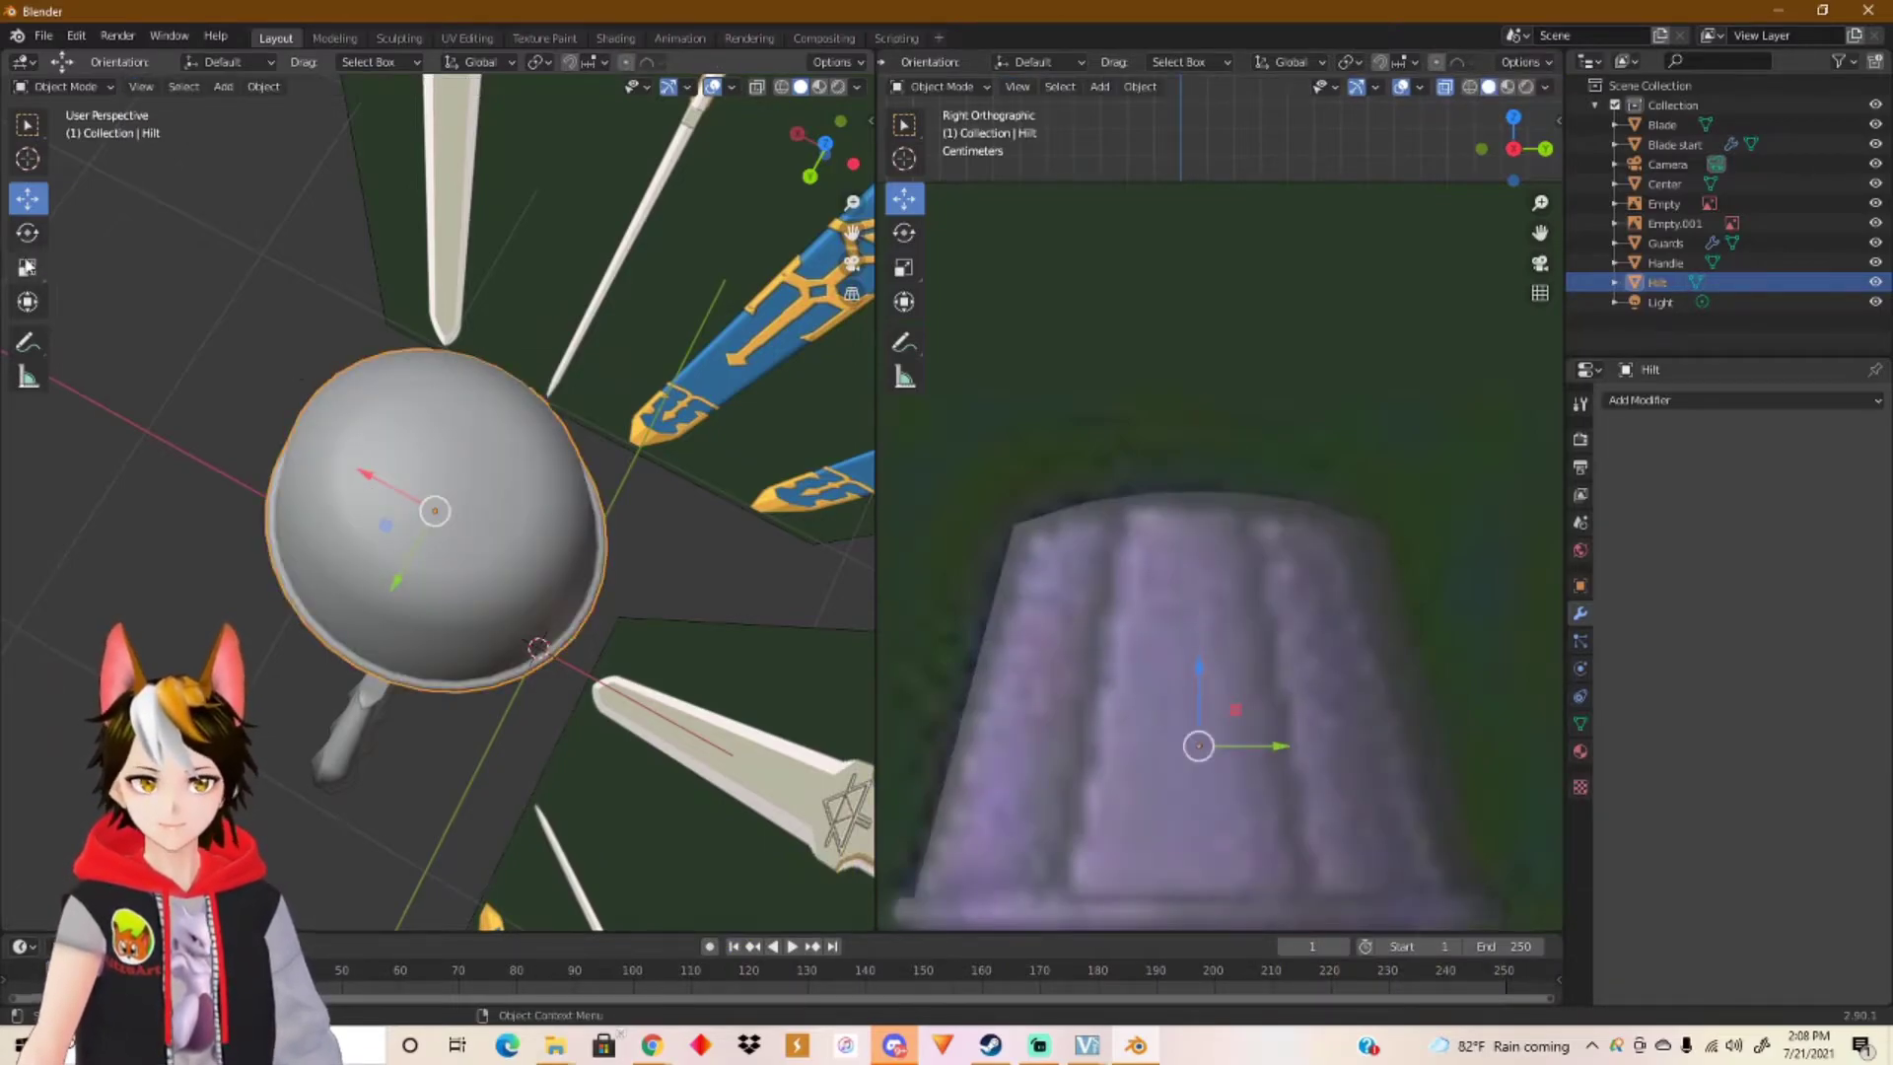
Step: Scale the hilt slightly narrower along X to match the reference pommel in the back orthographic view
{"action": "left_click", "coordinate": [28, 267]}
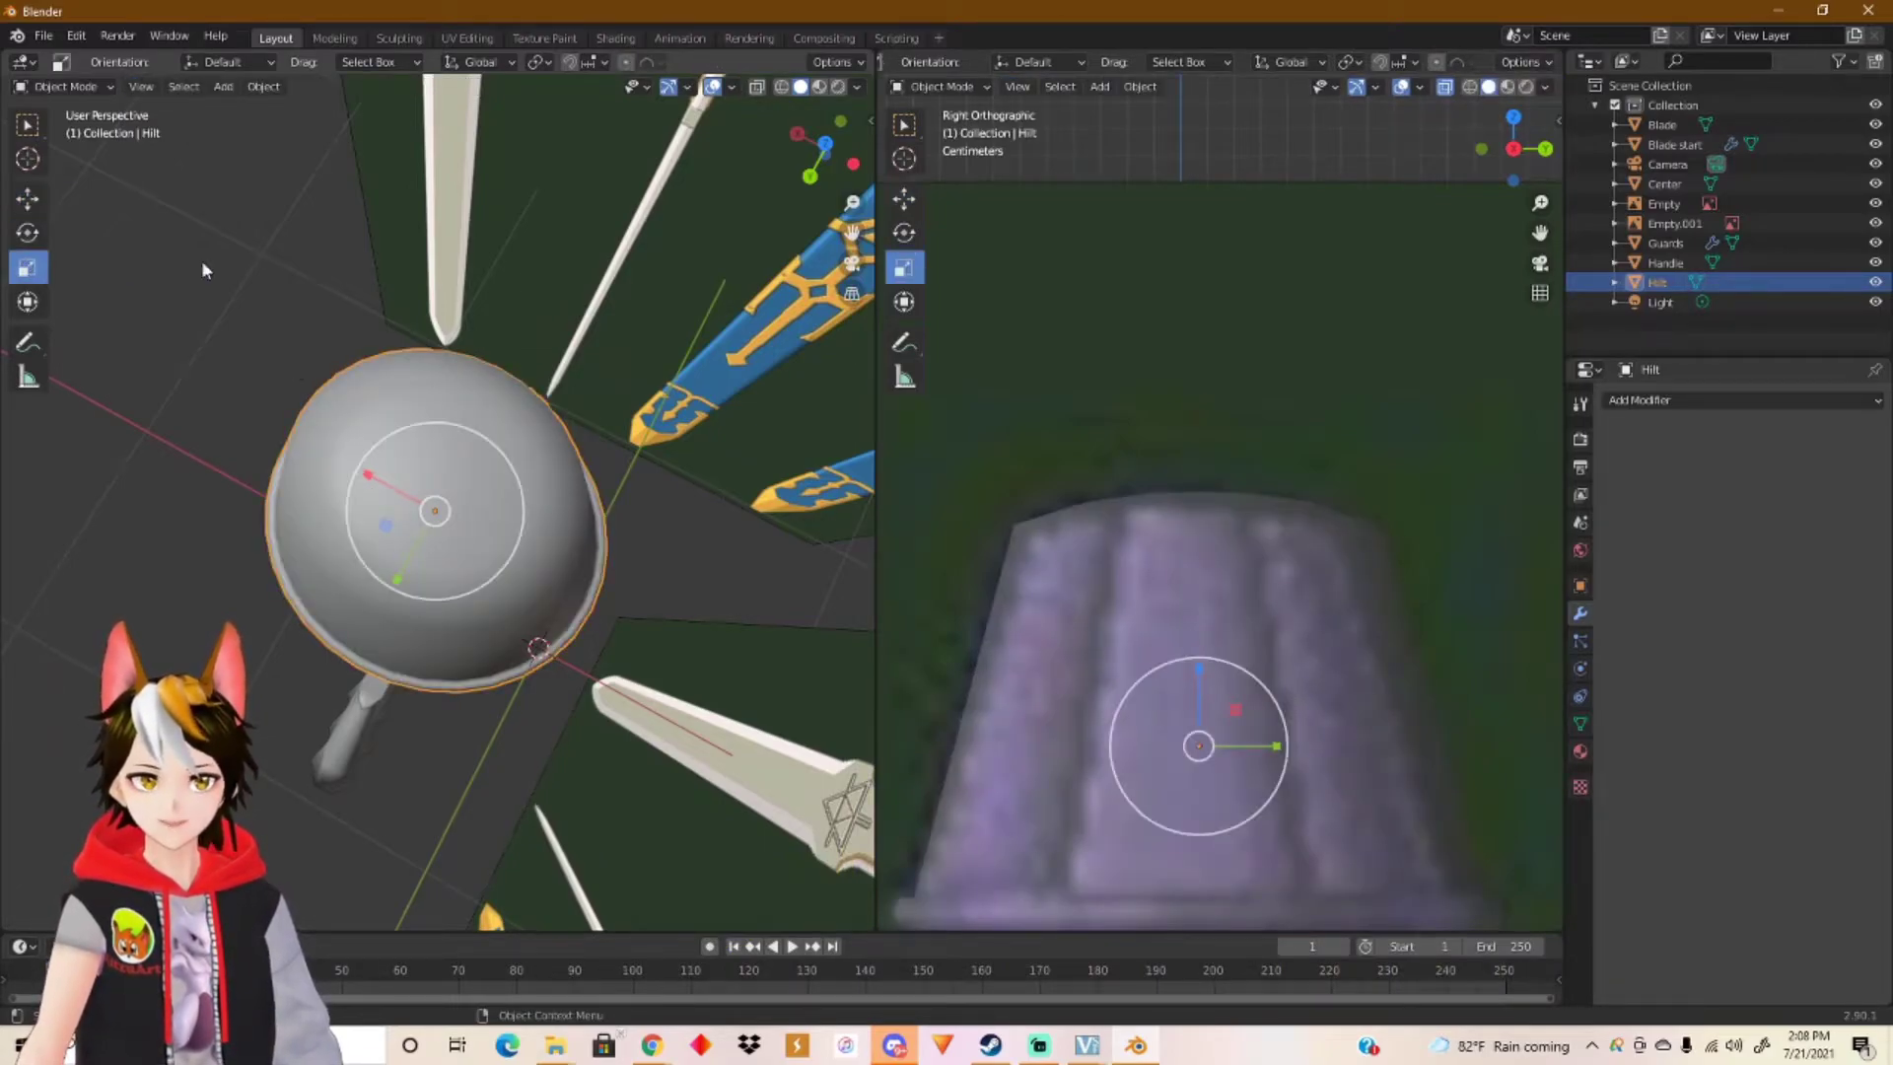
{"action": "left_click", "coordinate": [1545, 149]}
{"action": "scroll", "coordinate": [1225, 325], "scroll_direction": "down", "scroll_amount": 5}
{"action": "scroll", "coordinate": [1193, 381], "scroll_direction": "down", "scroll_amount": 3}
{"action": "middle_click_drag", "start_coordinate": [1124, 496], "coordinate": [1251, 489], "text": "shift"}
{"action": "scroll", "coordinate": [1174, 503], "scroll_direction": "up", "scroll_amount": 10}
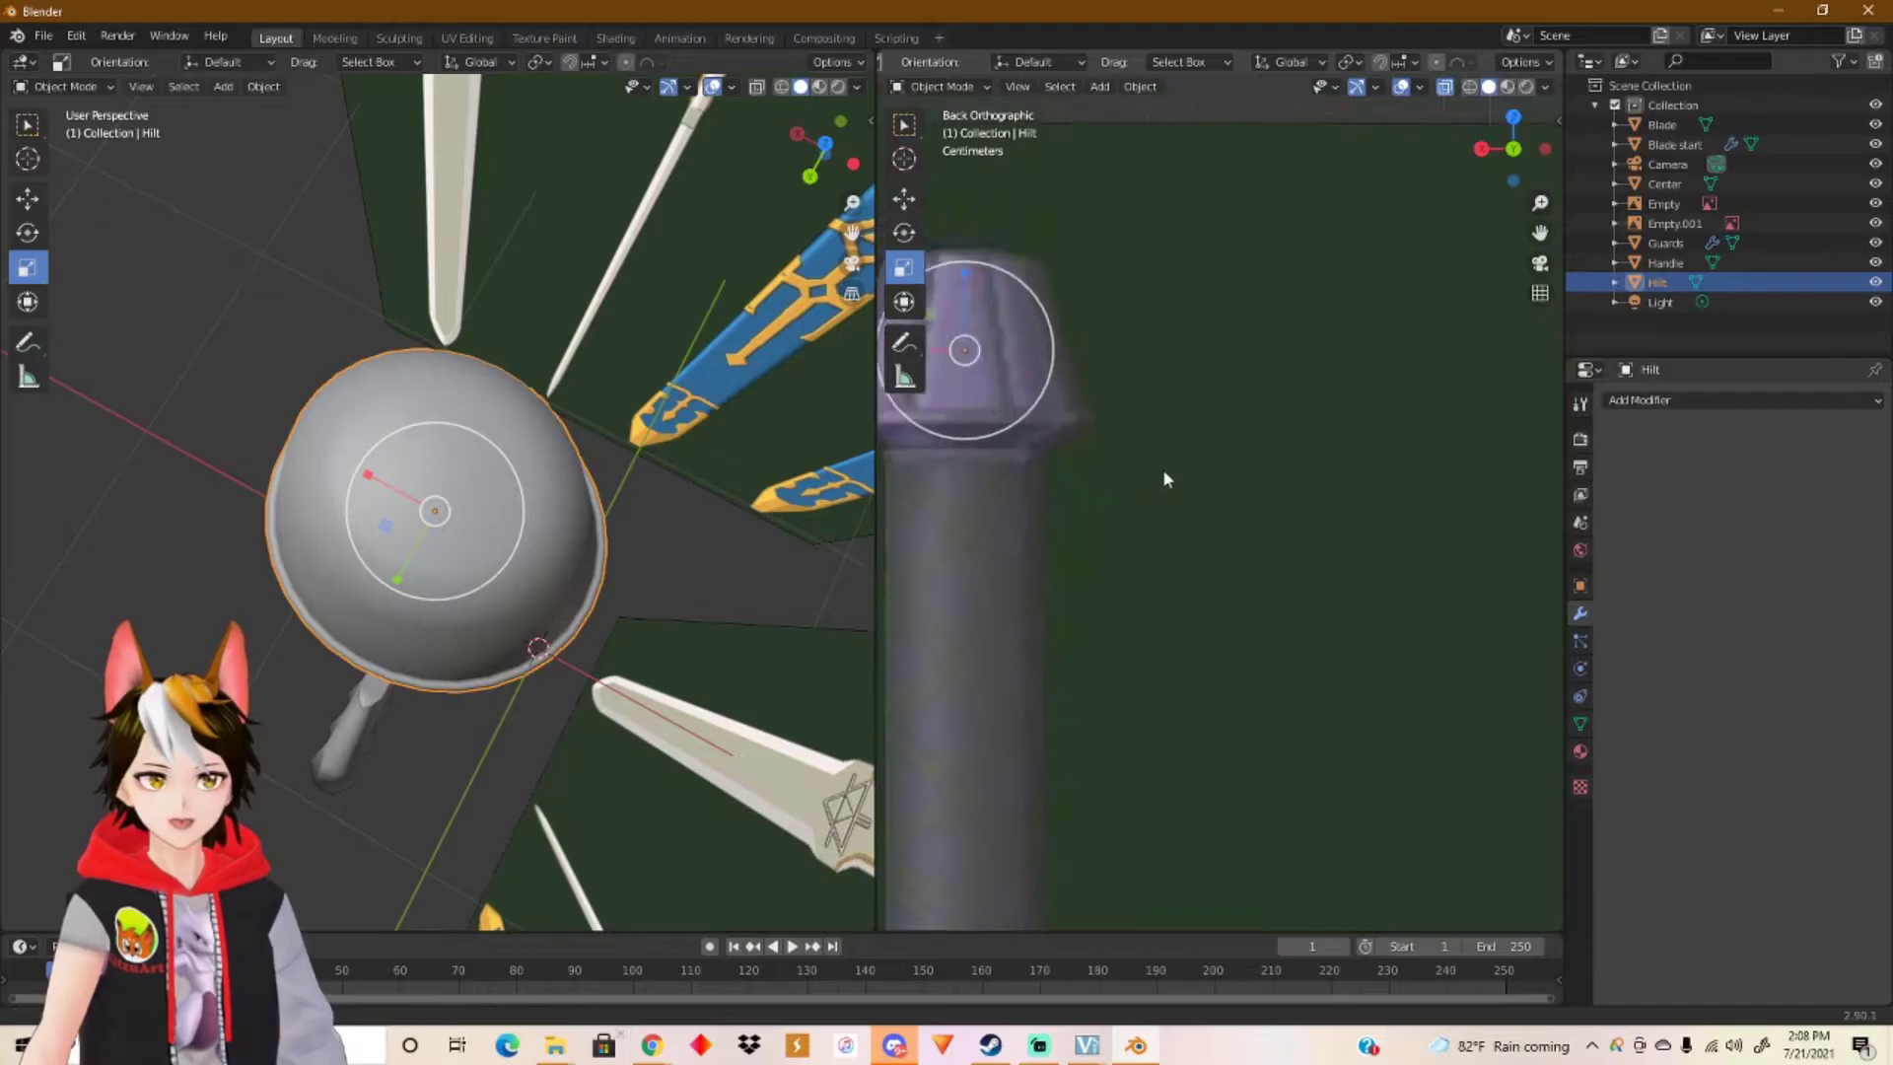
{"action": "middle_click_drag", "start_coordinate": [1139, 463], "coordinate": [1244, 518], "text": "shift"}
{"action": "scroll", "coordinate": [1177, 494], "scroll_direction": "up", "scroll_amount": 5}
{"action": "middle_click_drag", "start_coordinate": [1146, 422], "coordinate": [1180, 503], "text": "shift"}
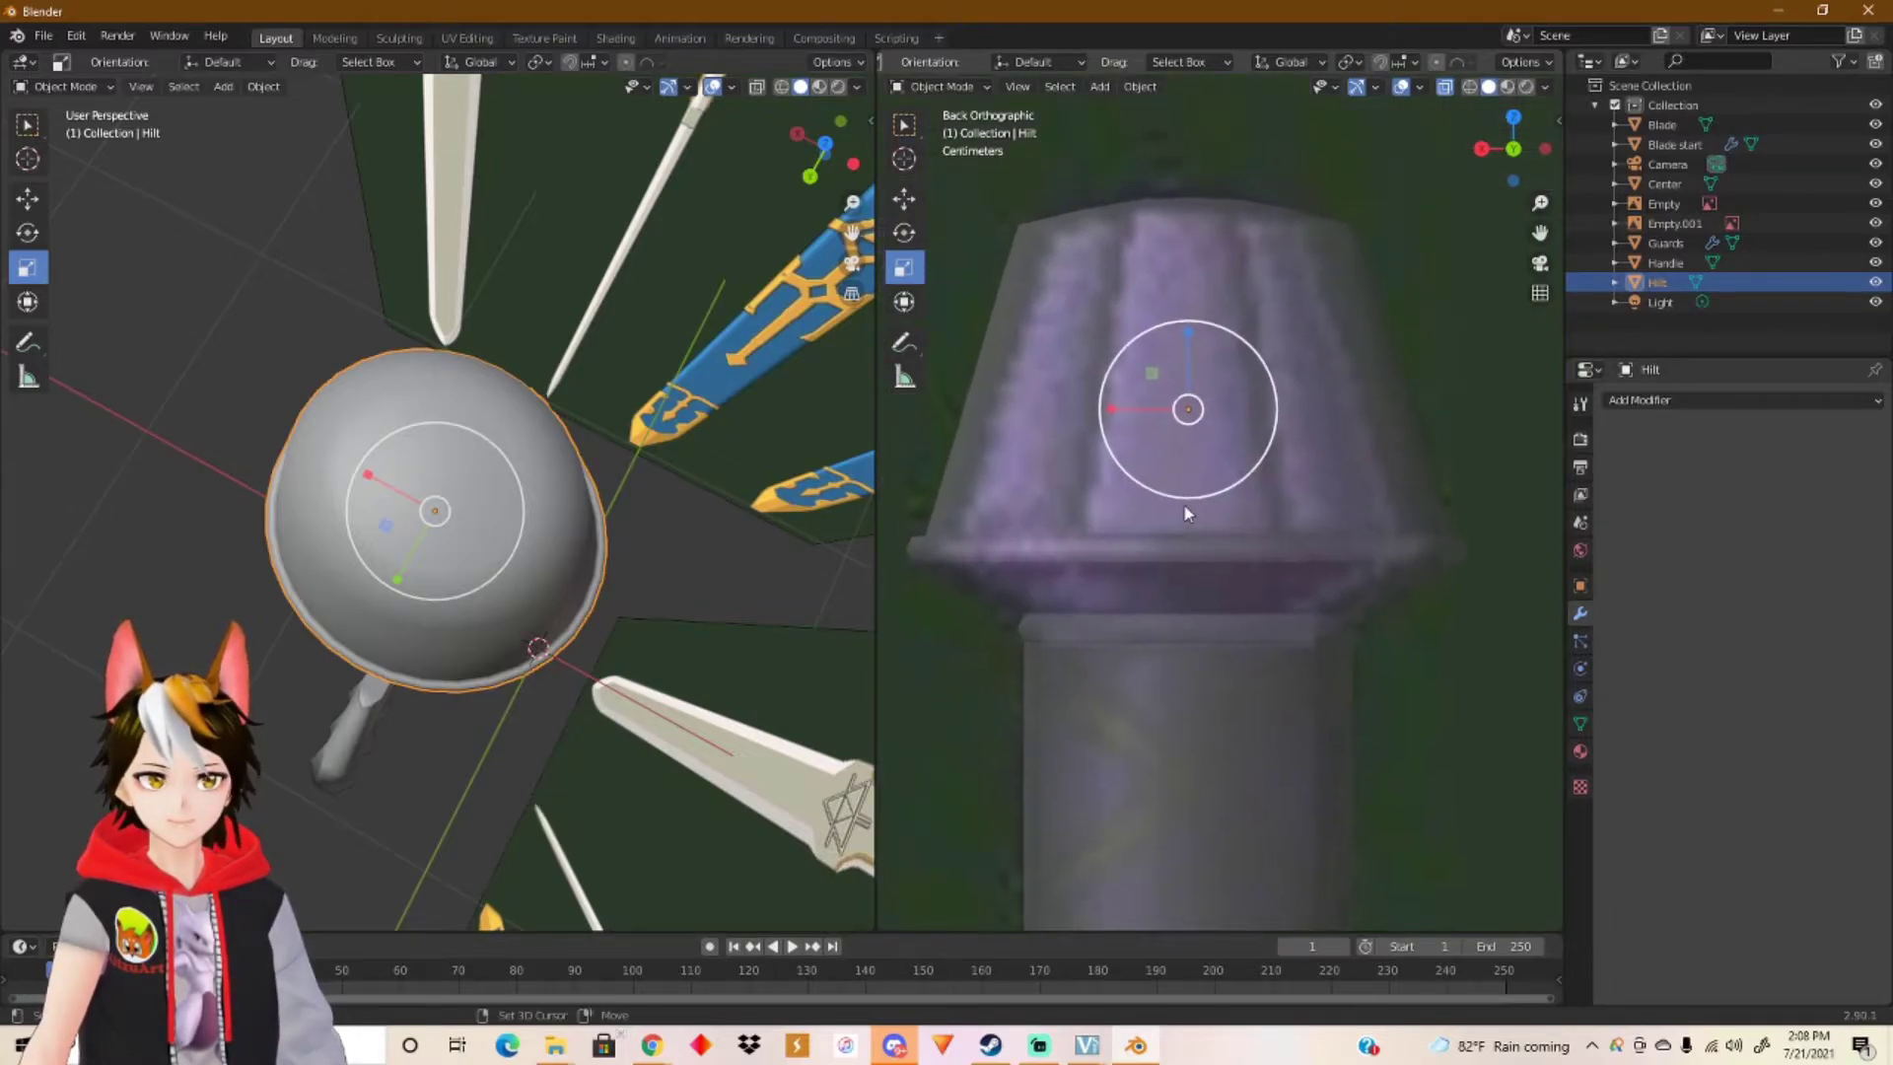
{"action": "left_click_drag", "start_coordinate": [1111, 409], "coordinate": [1120, 404]}
{"action": "left_click", "coordinate": [1119, 404]}
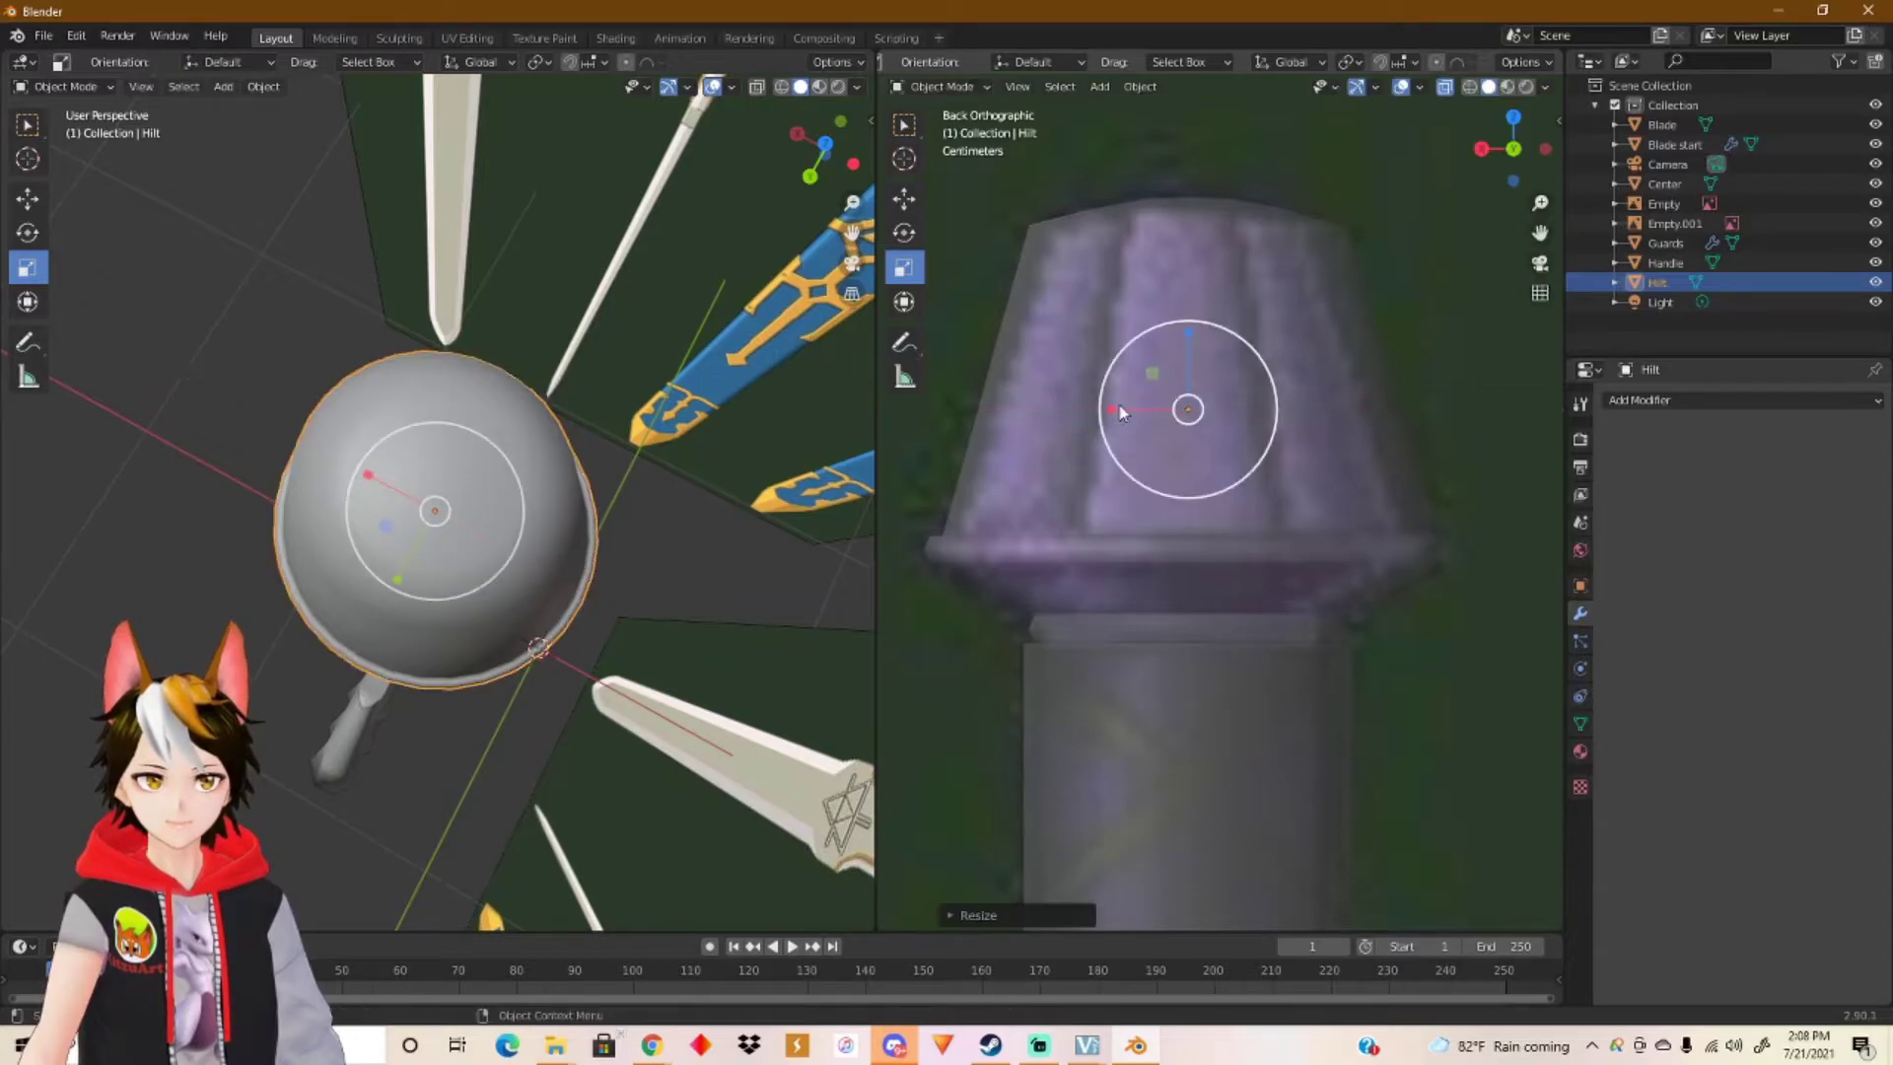
Step: Select the handle and scale it slightly narrower along X to fit the reference grip
{"action": "middle_click_drag", "start_coordinate": [1163, 579], "coordinate": [1139, 394], "text": "shift"}
{"action": "left_click", "coordinate": [1174, 498]}
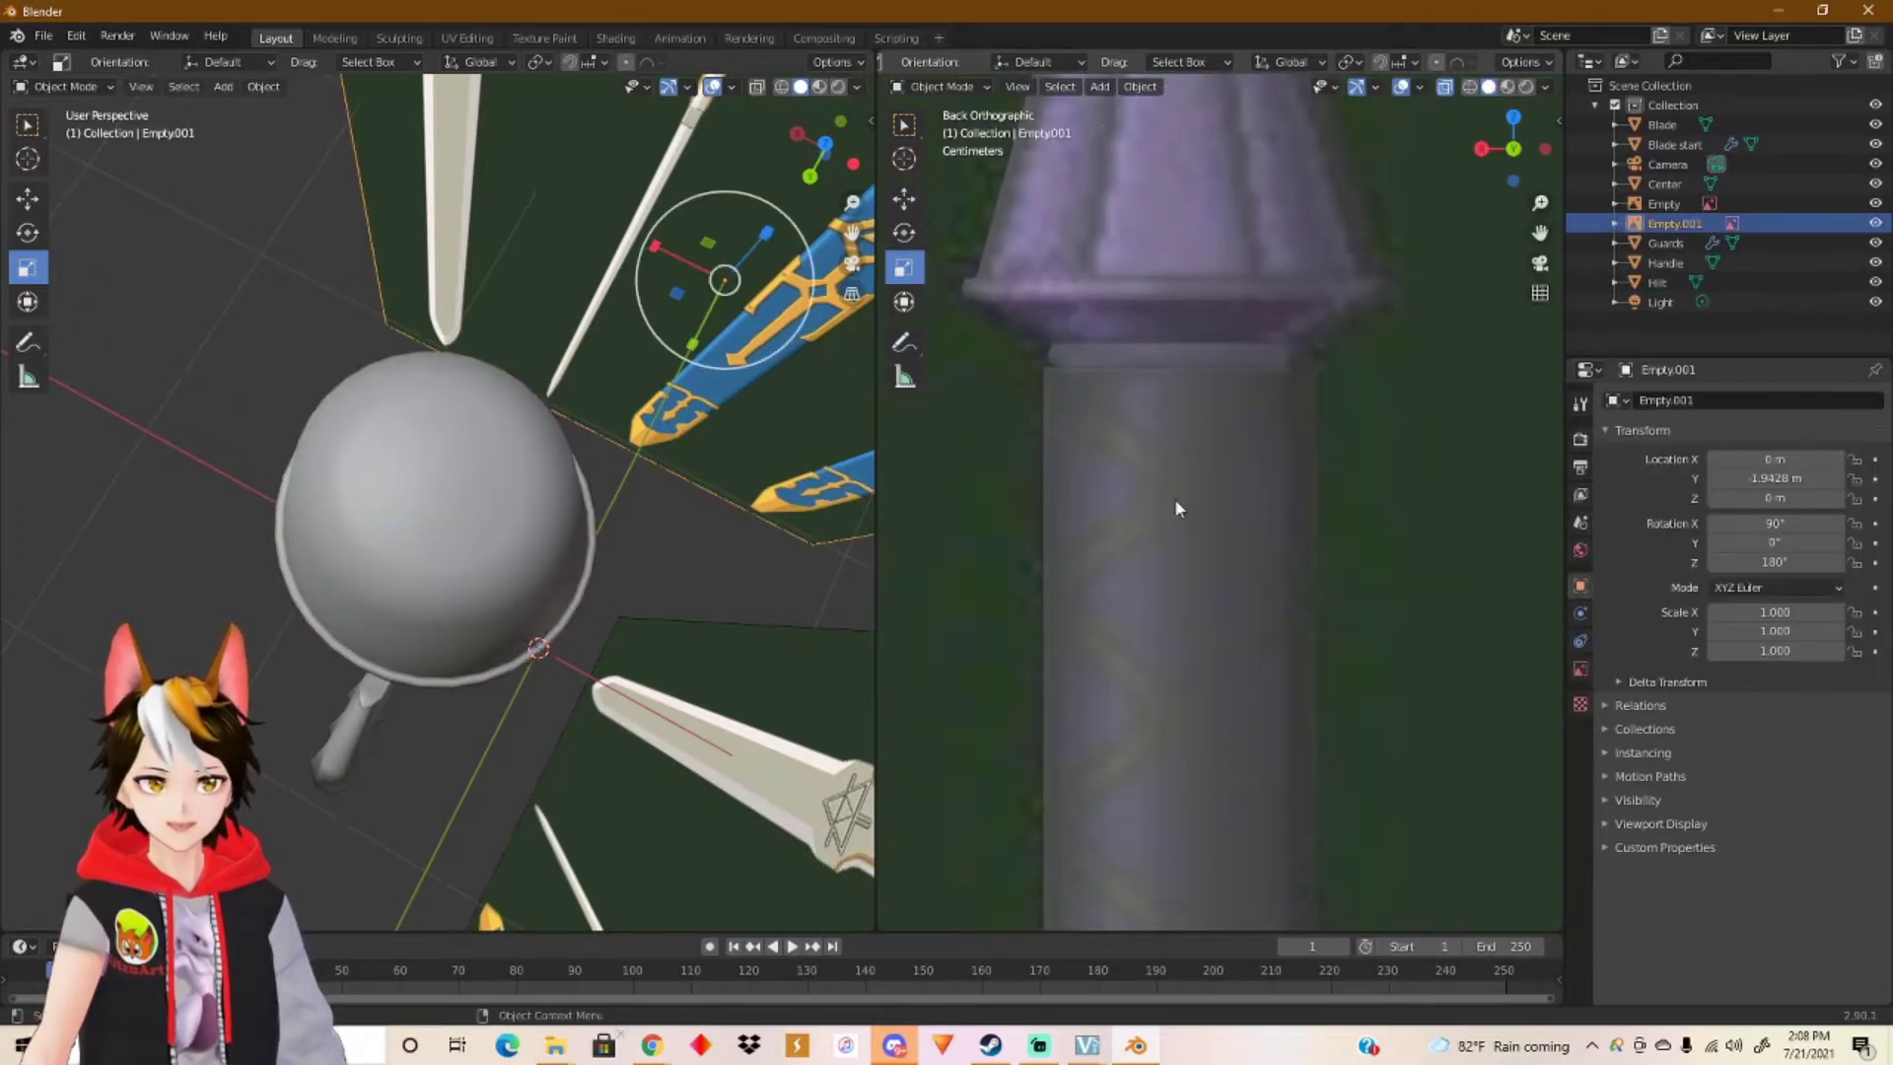
{"action": "scroll", "coordinate": [1174, 499], "scroll_direction": "down", "scroll_amount": 2}
{"action": "left_click", "coordinate": [1175, 506]}
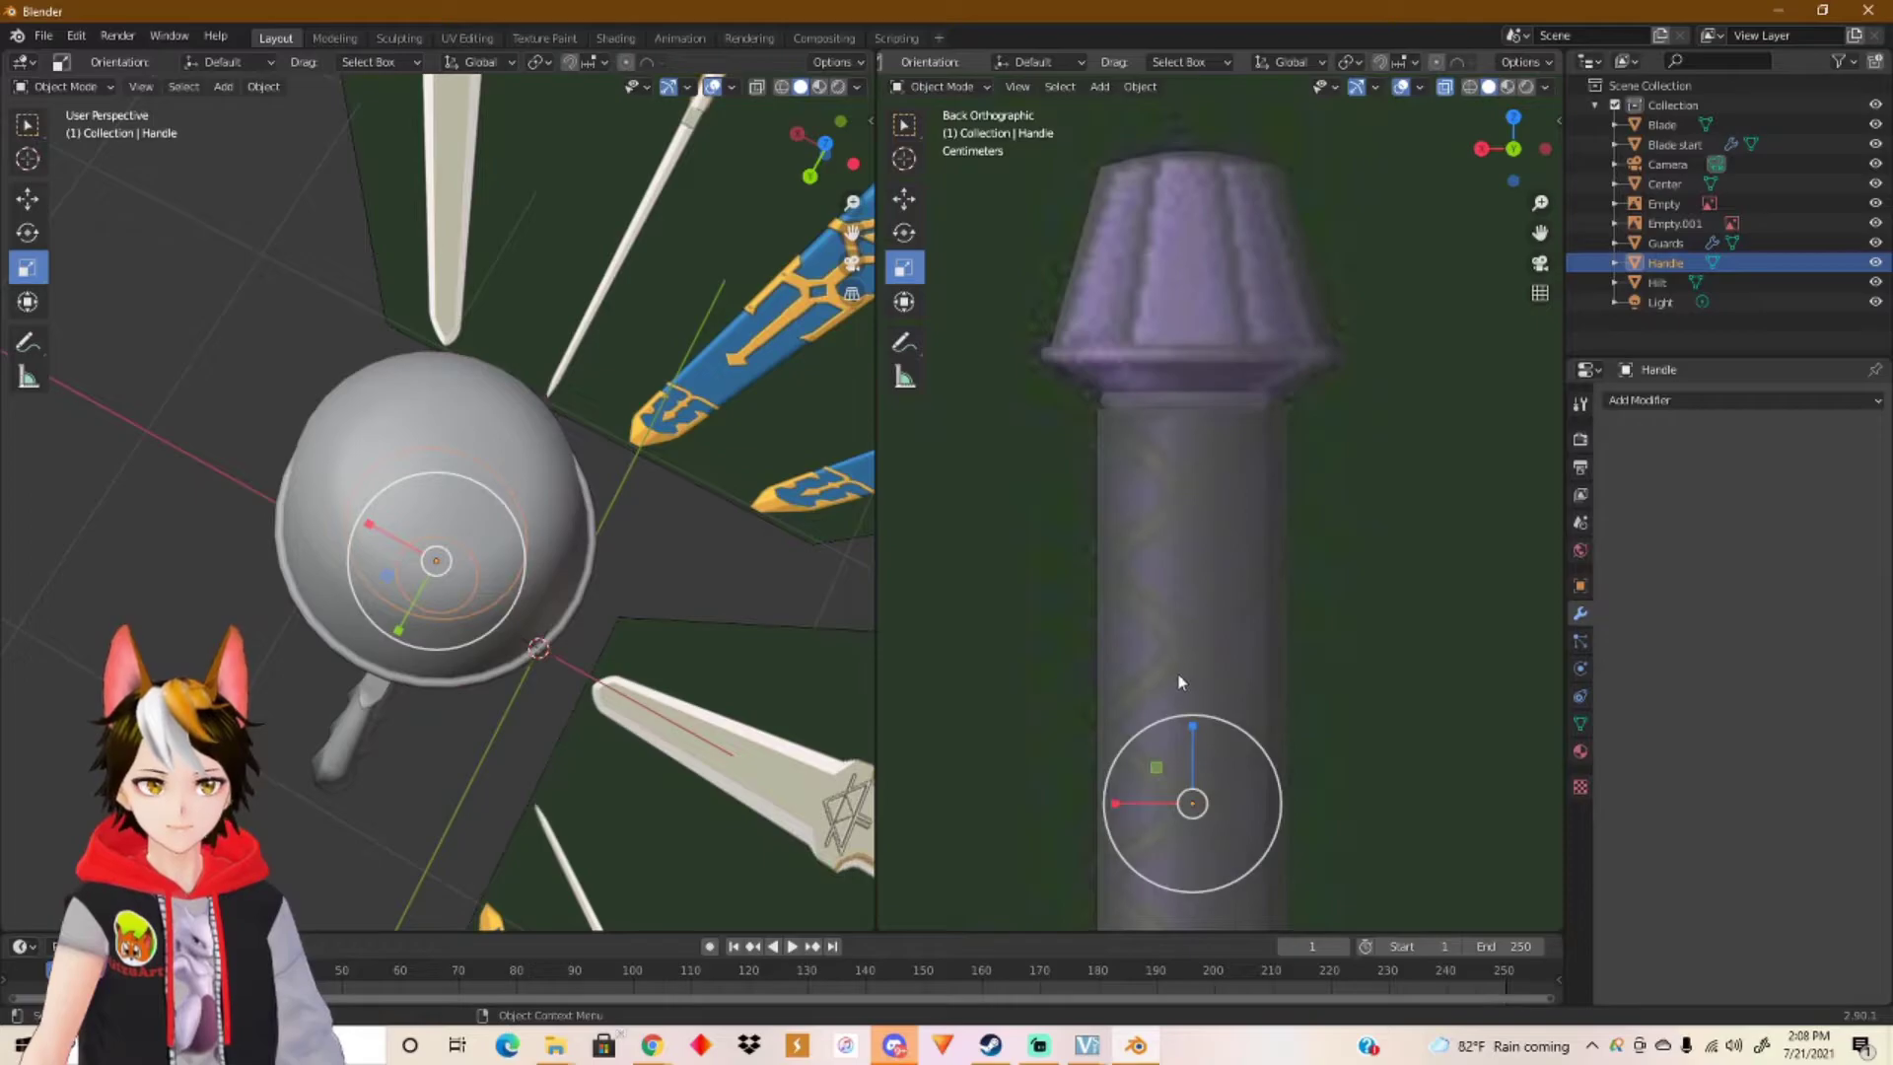
{"action": "left_click_drag", "start_coordinate": [1121, 801], "coordinate": [1127, 799]}
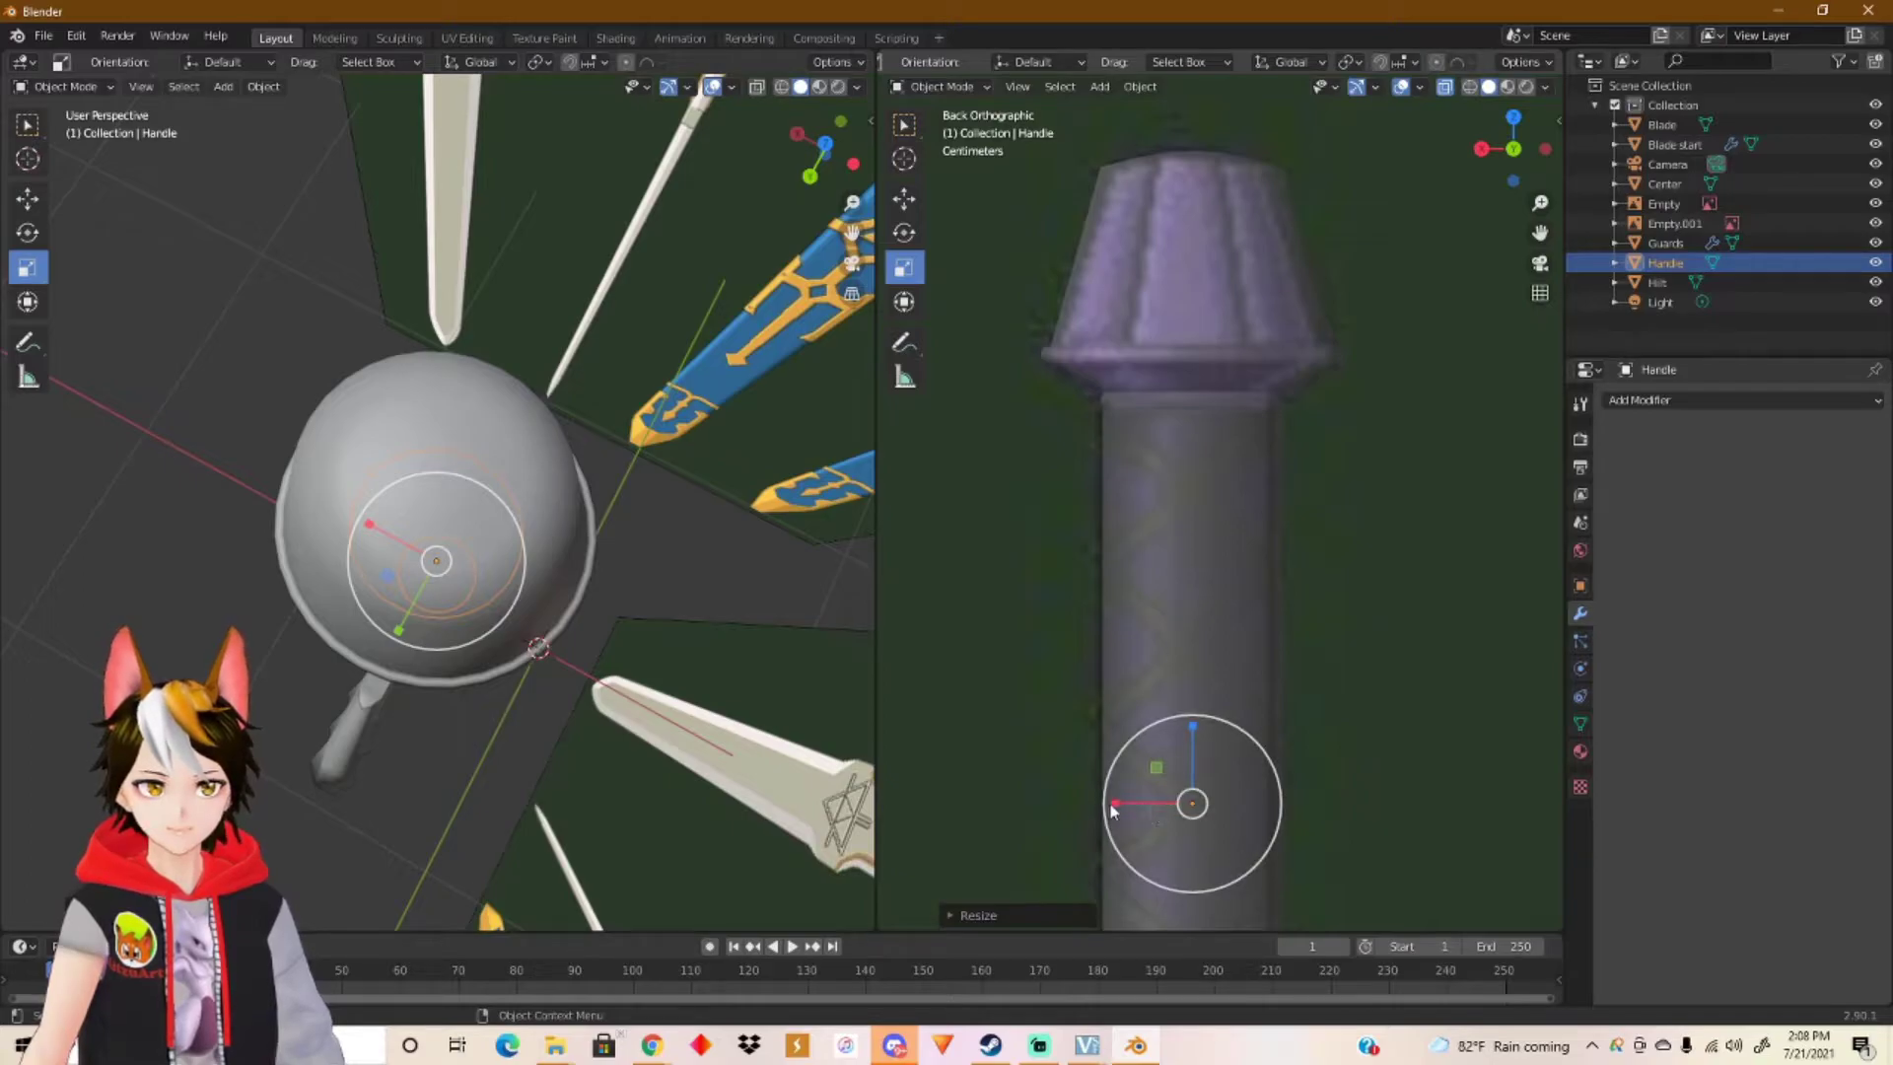
Step: Examine the handle, guard and blade against the reference images, with nothing selected
{"action": "middle_click_drag", "start_coordinate": [1115, 808], "coordinate": [1096, 445], "text": "shift"}
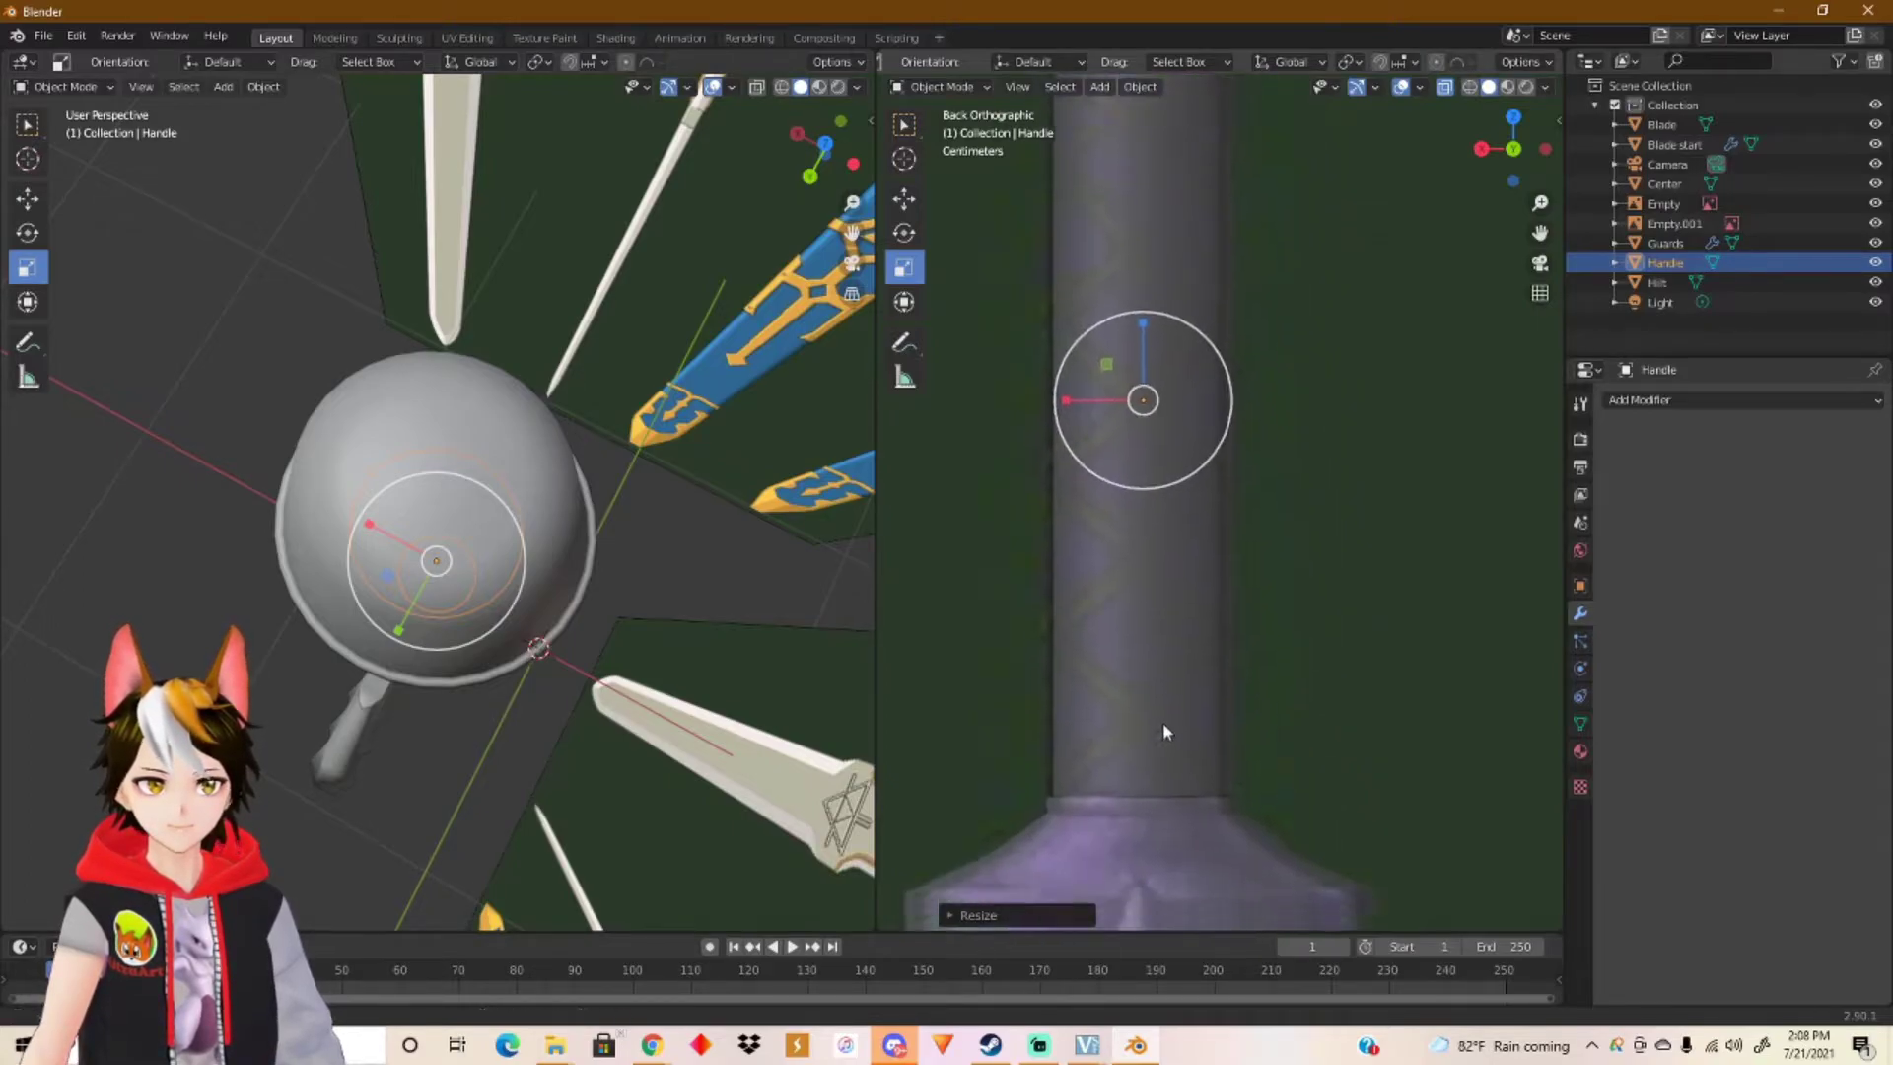
{"action": "middle_click_drag", "start_coordinate": [1162, 731], "coordinate": [1159, 473], "text": "shift"}
{"action": "middle_click_drag", "start_coordinate": [1217, 706], "coordinate": [1215, 495], "text": "shift"}
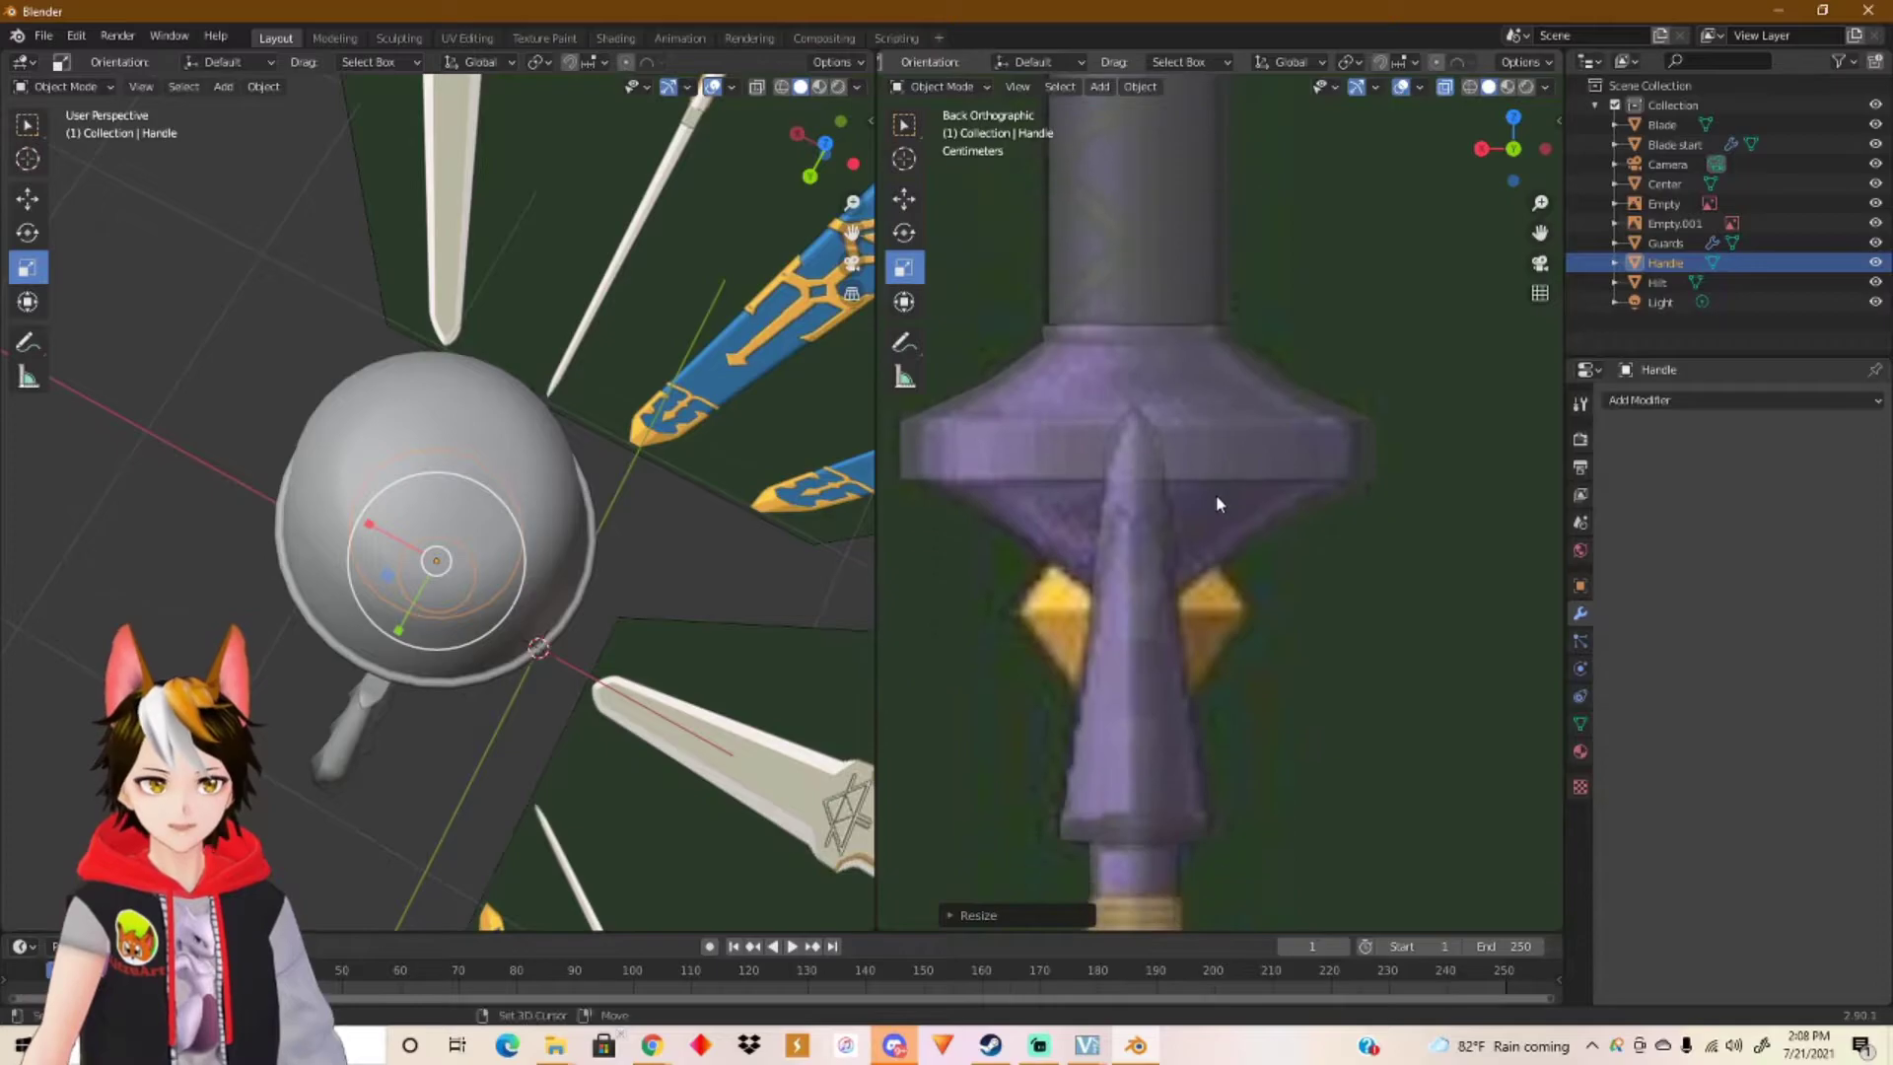
{"action": "mouse_move", "coordinate": [621, 577]}
{"action": "middle_mouse_down"}
{"action": "mouse_move", "coordinate": [562, 602]}
{"action": "mouse_move", "coordinate": [676, 505]}
{"action": "mouse_move", "coordinate": [603, 586]}
{"action": "middle_mouse_up"}
{"action": "scroll", "coordinate": [613, 641], "scroll_direction": "up", "scroll_amount": 4}
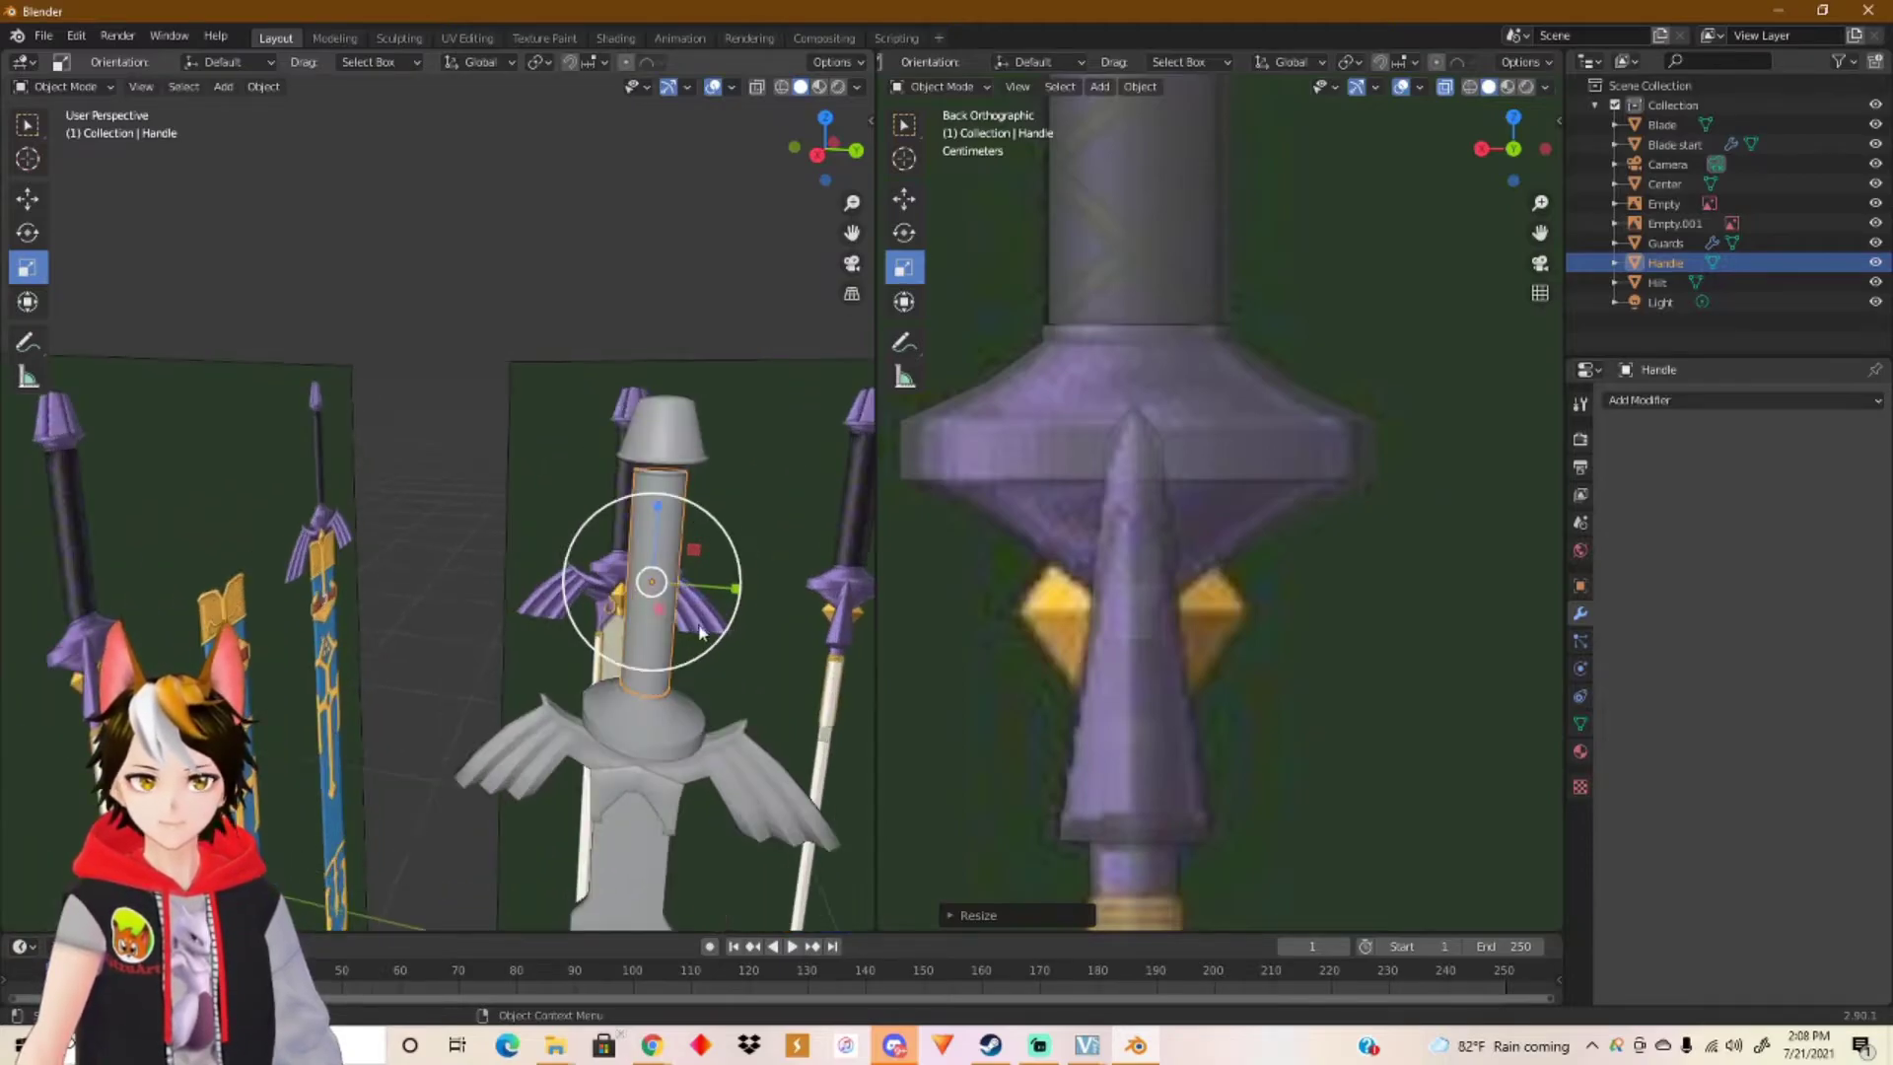
{"action": "left_click", "coordinate": [515, 515]}
{"action": "middle_click_drag", "start_coordinate": [688, 659], "coordinate": [580, 452], "text": "shift"}
{"action": "scroll", "coordinate": [585, 476], "scroll_direction": "down", "scroll_amount": 4}
{"action": "scroll", "coordinate": [587, 443], "scroll_direction": "down", "scroll_amount": 4}
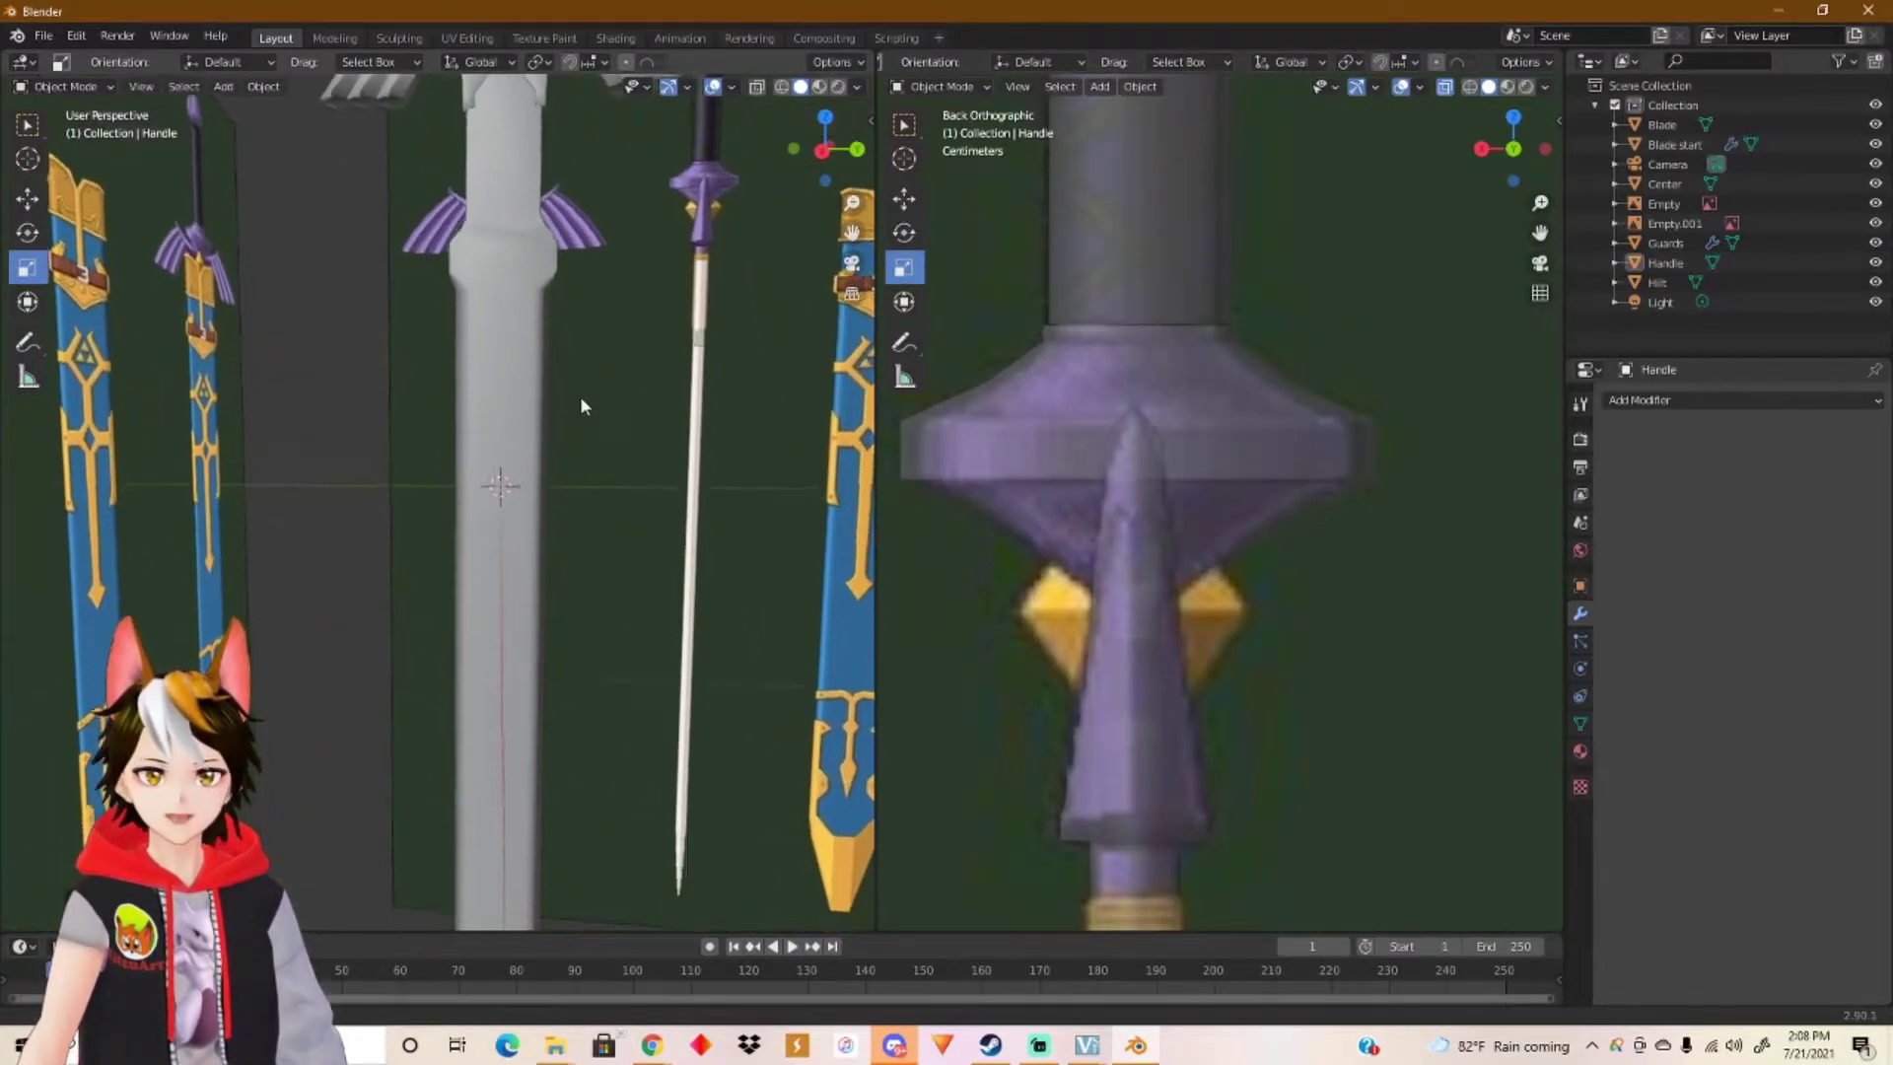
{"action": "middle_click_drag", "start_coordinate": [564, 434], "coordinate": [579, 444]}
{"action": "middle_click_drag", "start_coordinate": [556, 353], "coordinate": [581, 564], "text": "shift"}
{"action": "scroll", "coordinate": [544, 544], "scroll_direction": "up", "scroll_amount": 4}
{"action": "scroll", "coordinate": [537, 529], "scroll_direction": "down", "scroll_amount": 4}
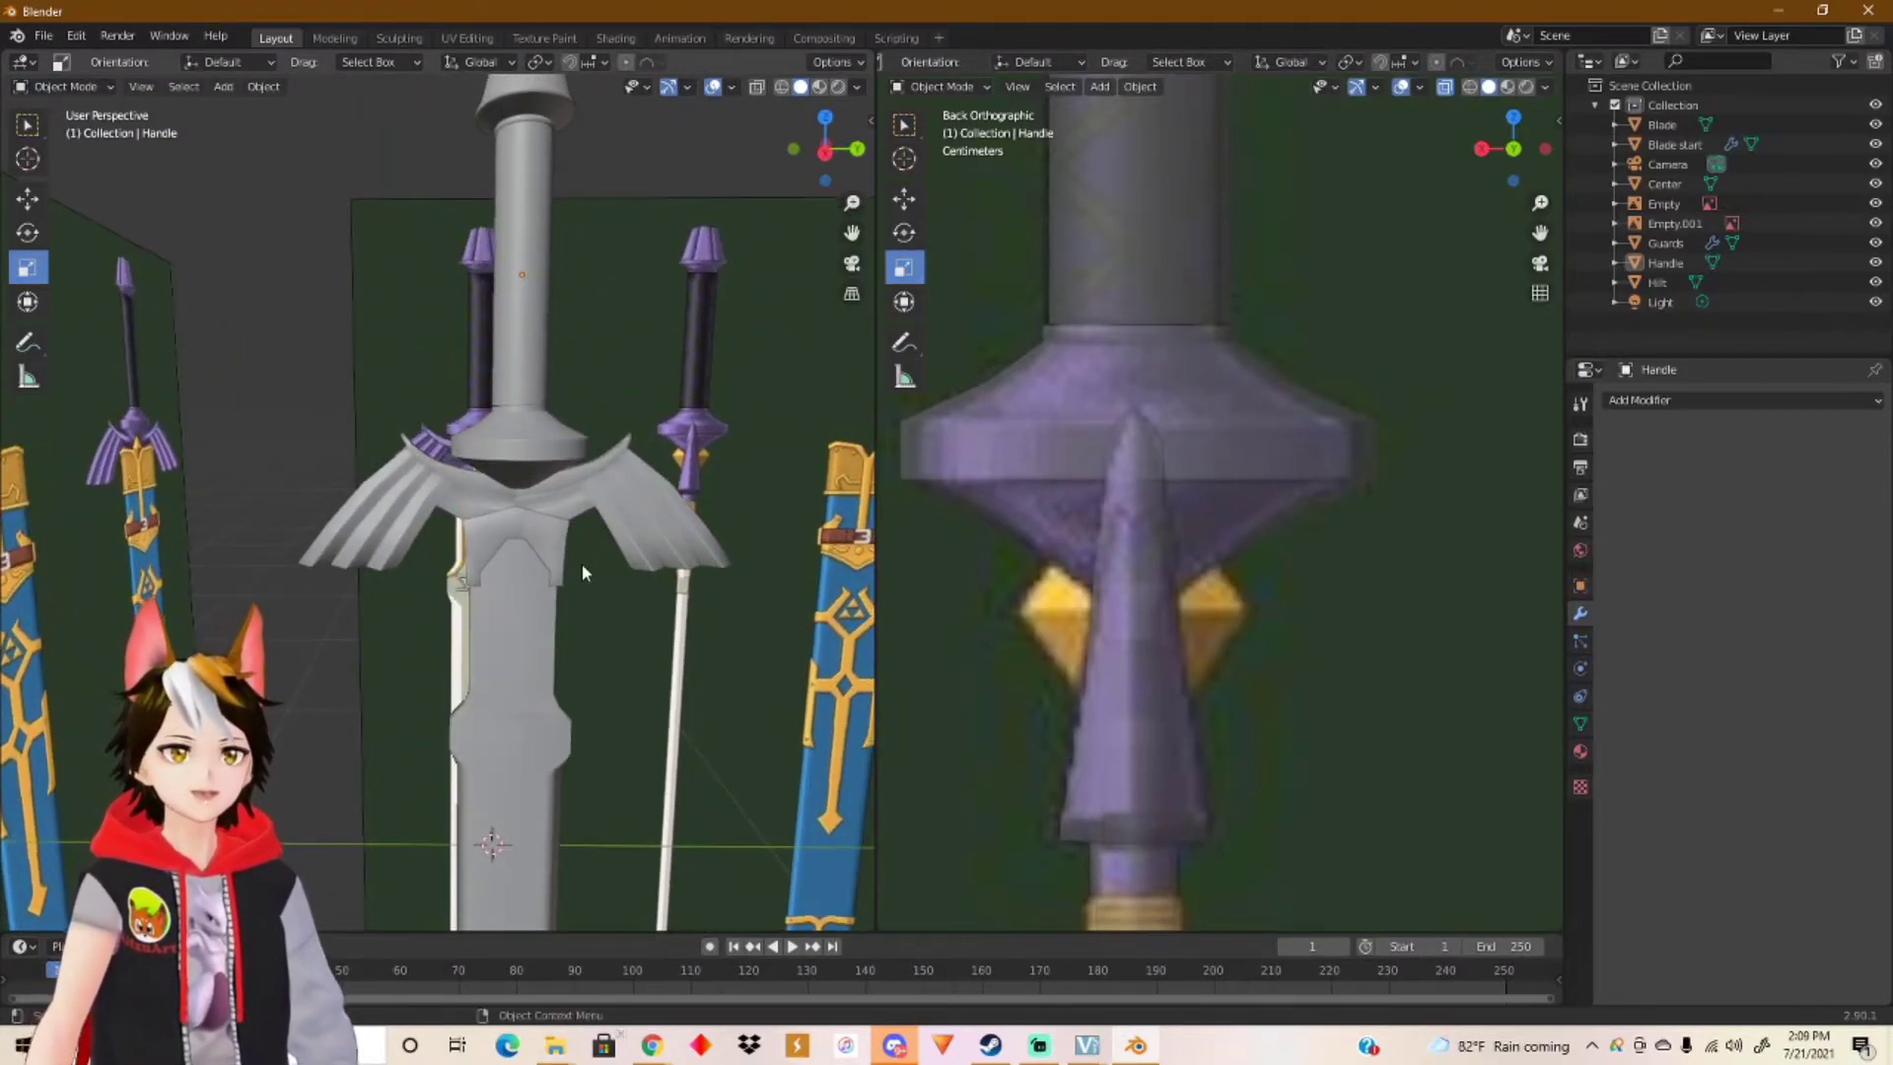
{"action": "scroll", "coordinate": [581, 564], "scroll_direction": "down", "scroll_amount": 1}
{"action": "scroll", "coordinate": [580, 578], "scroll_direction": "up", "scroll_amount": 3}
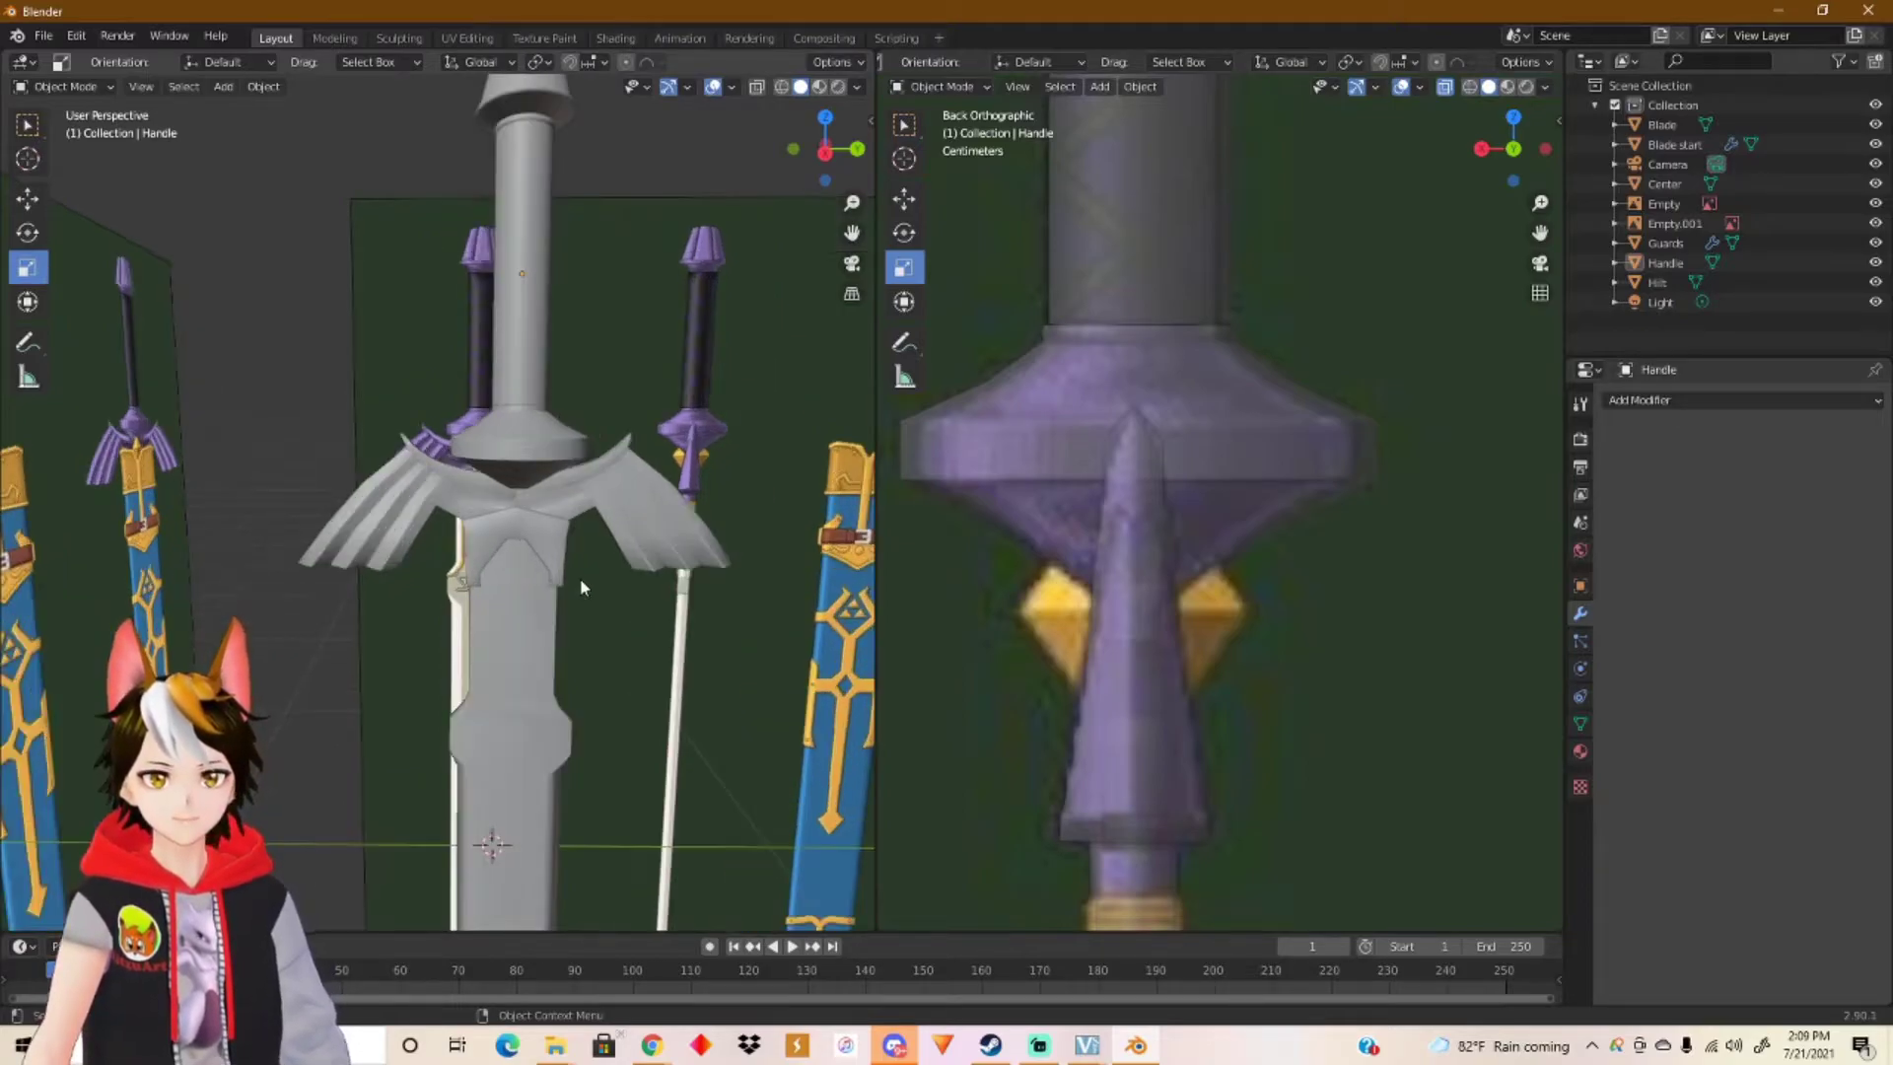
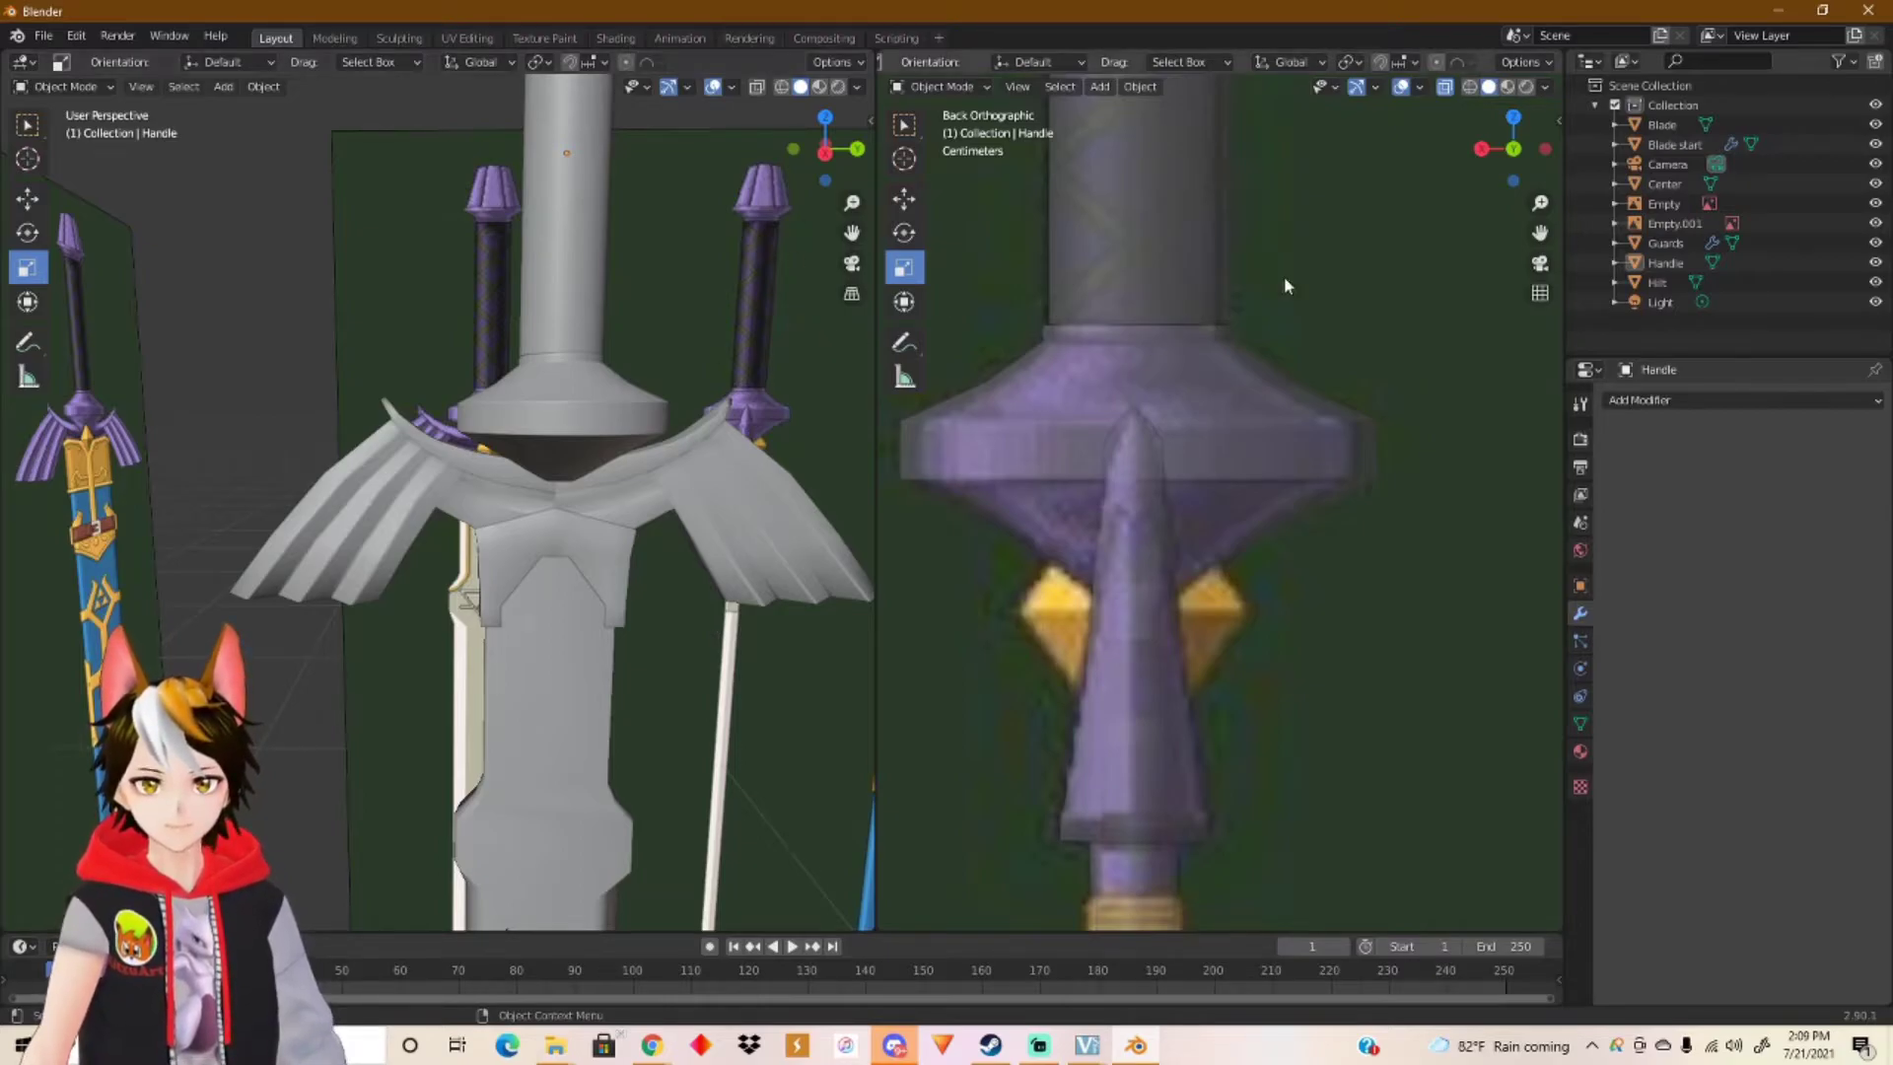
{"action": "scroll", "coordinate": [694, 574], "scroll_direction": "down", "scroll_amount": 2}
{"action": "middle_click_drag", "start_coordinate": [598, 613], "coordinate": [570, 431], "text": "shift"}
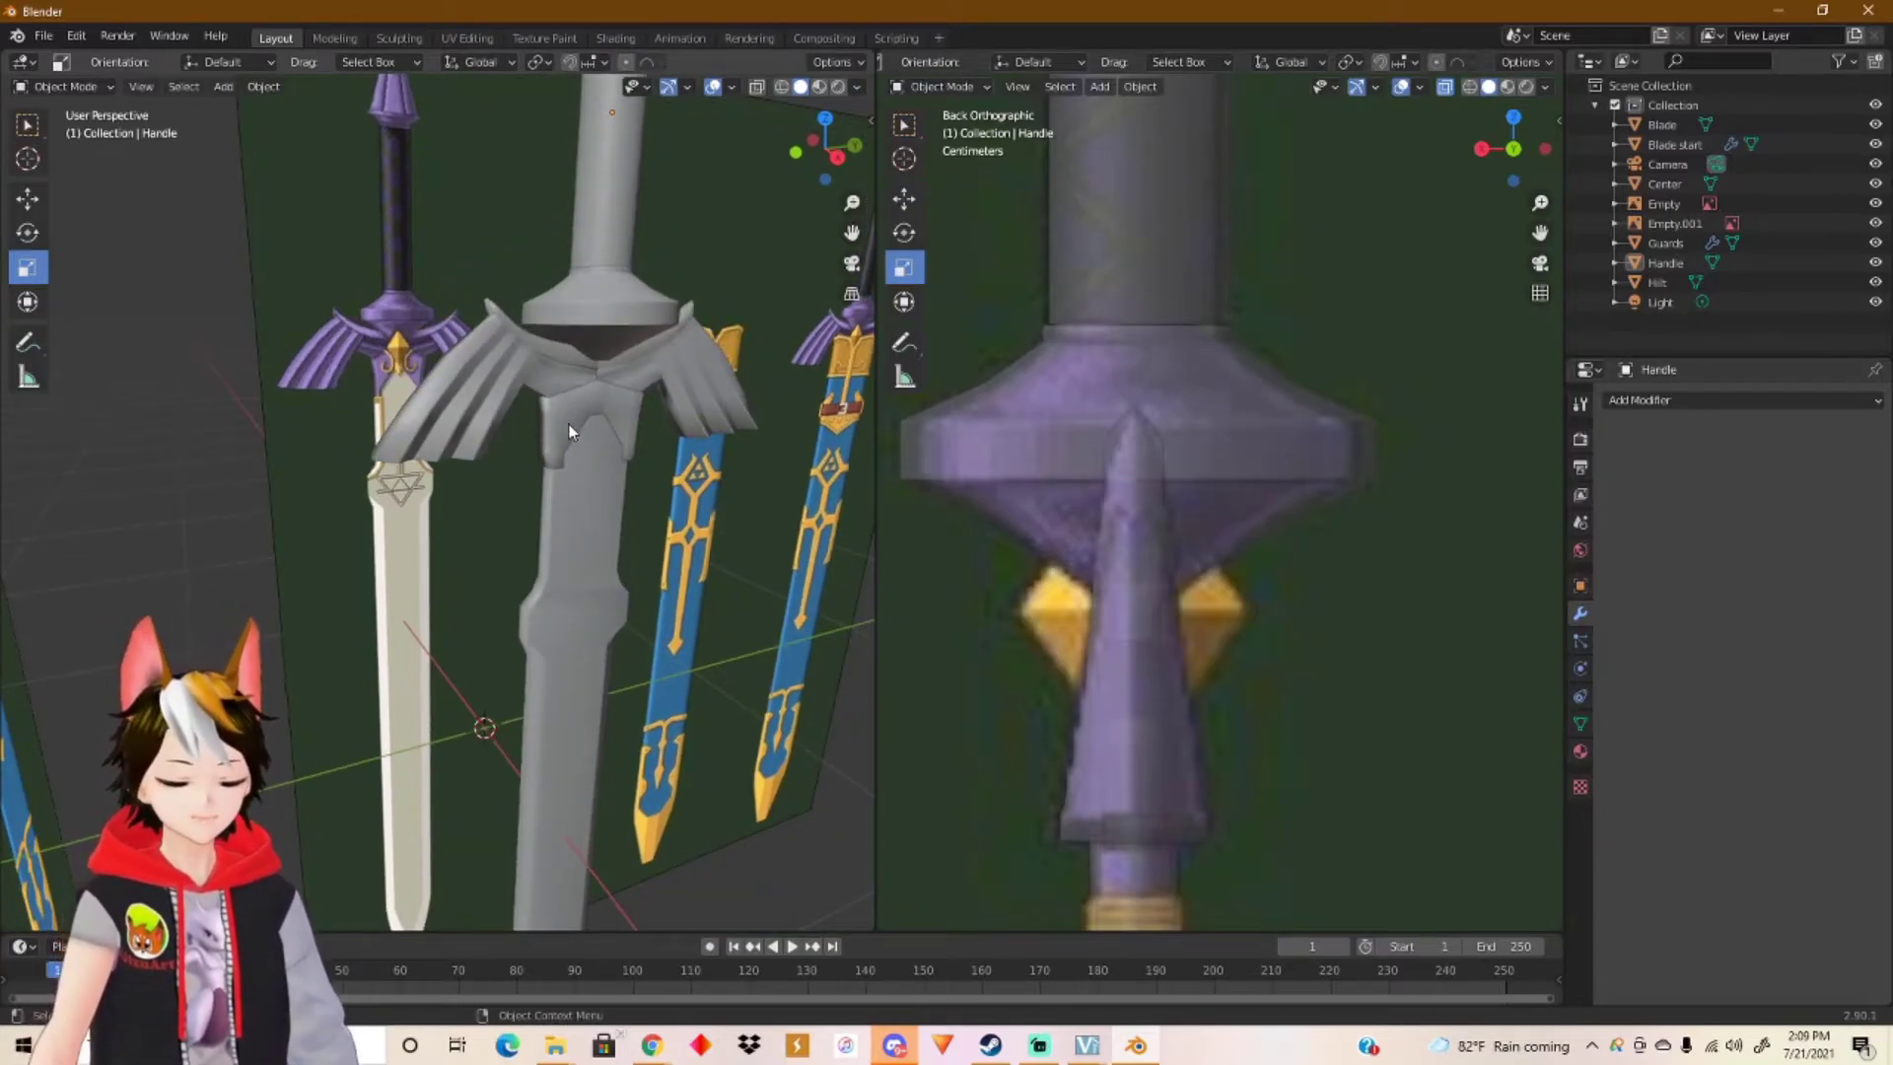
Step: Add a cube mesh and scale it down uniformly to a small block beside the blade
{"action": "key", "text": "shift+a"}
{"action": "mouse_move", "coordinate": [596, 474]}
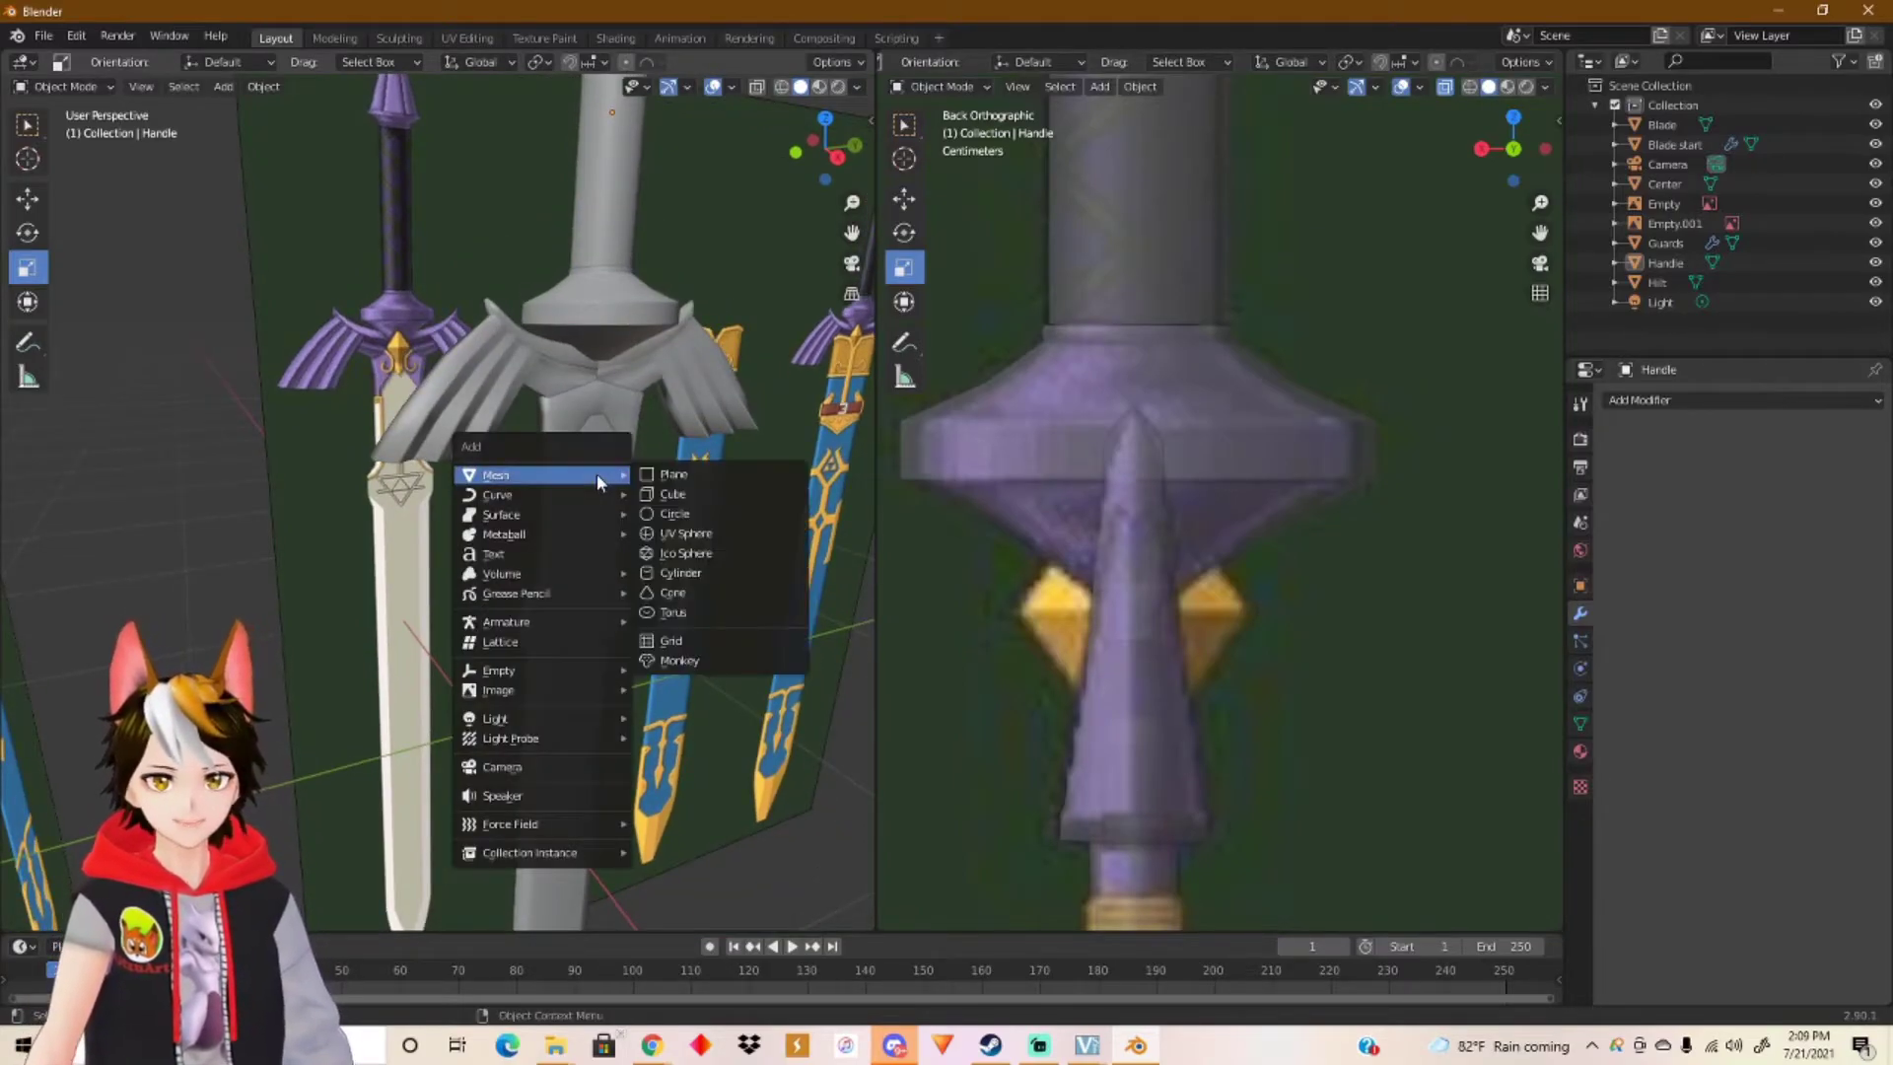
{"action": "left_click", "coordinate": [707, 494]}
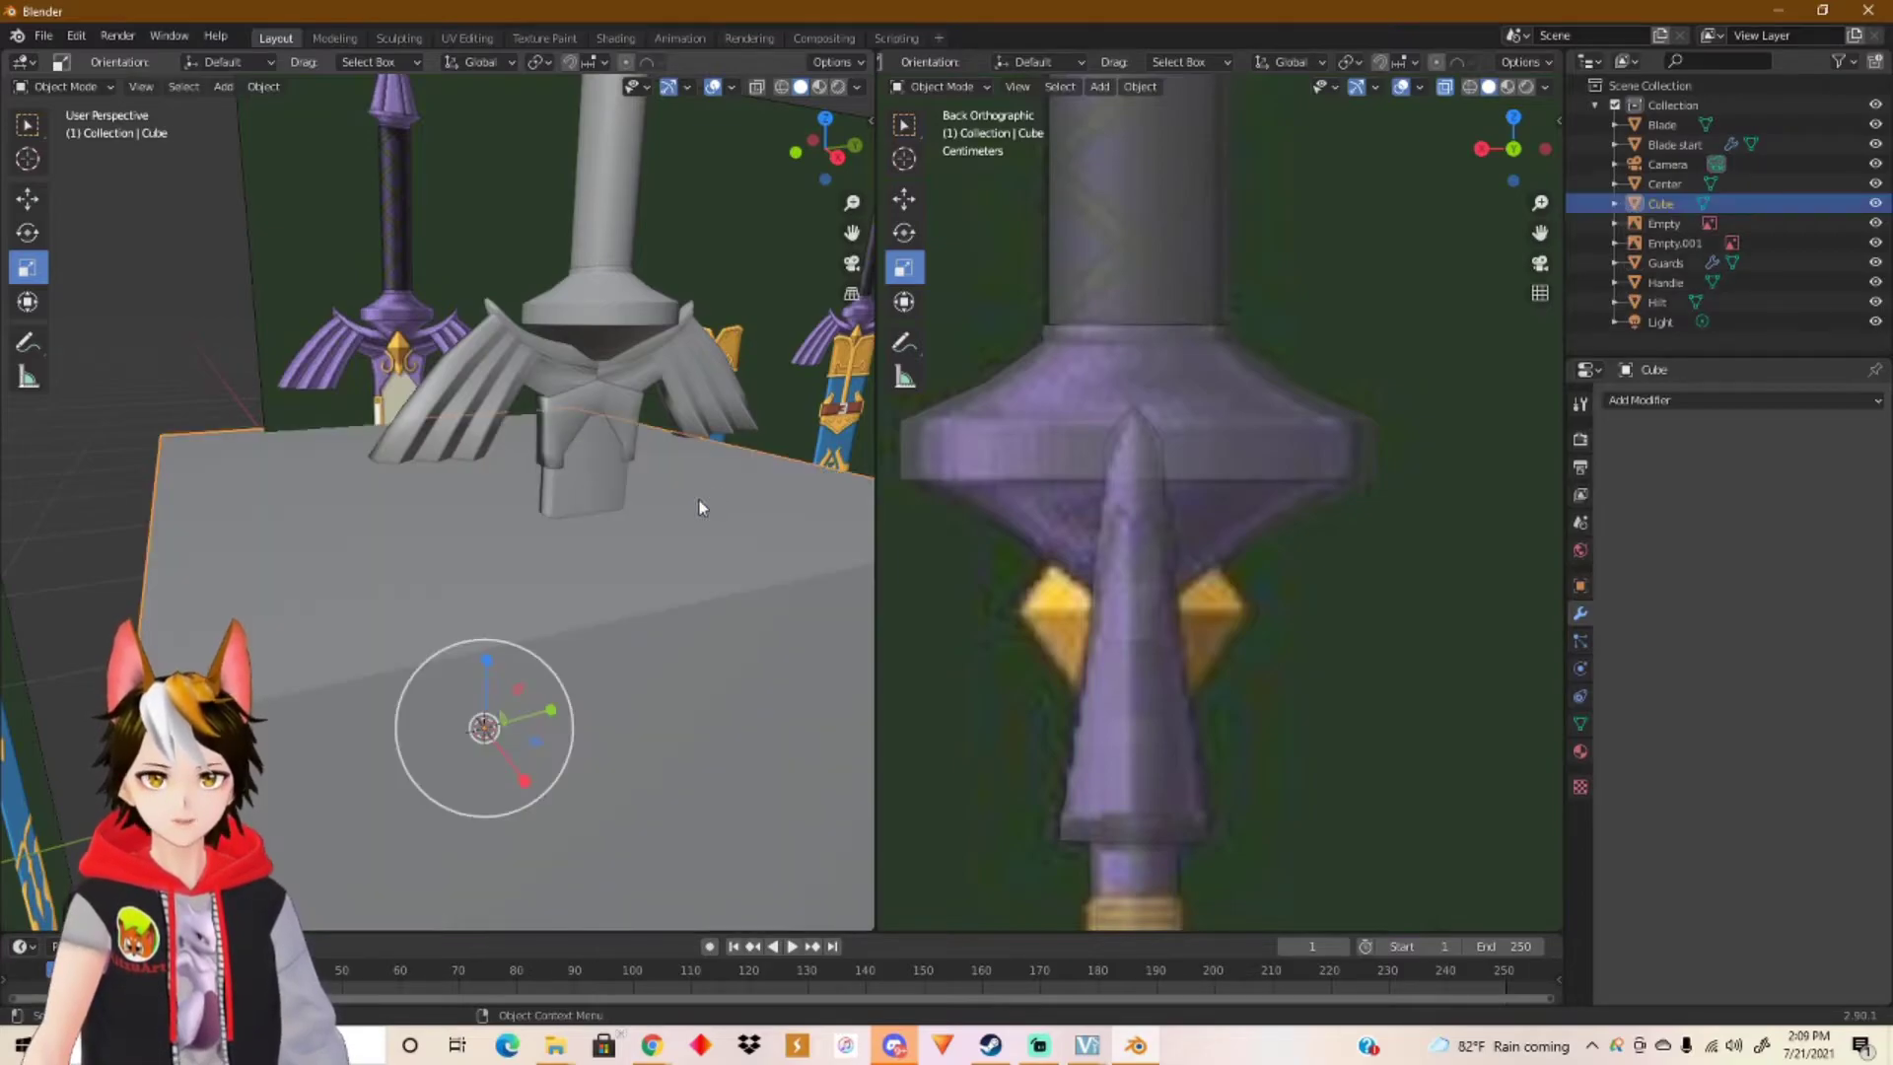
{"action": "middle_click_drag", "start_coordinate": [584, 568], "coordinate": [569, 563]}
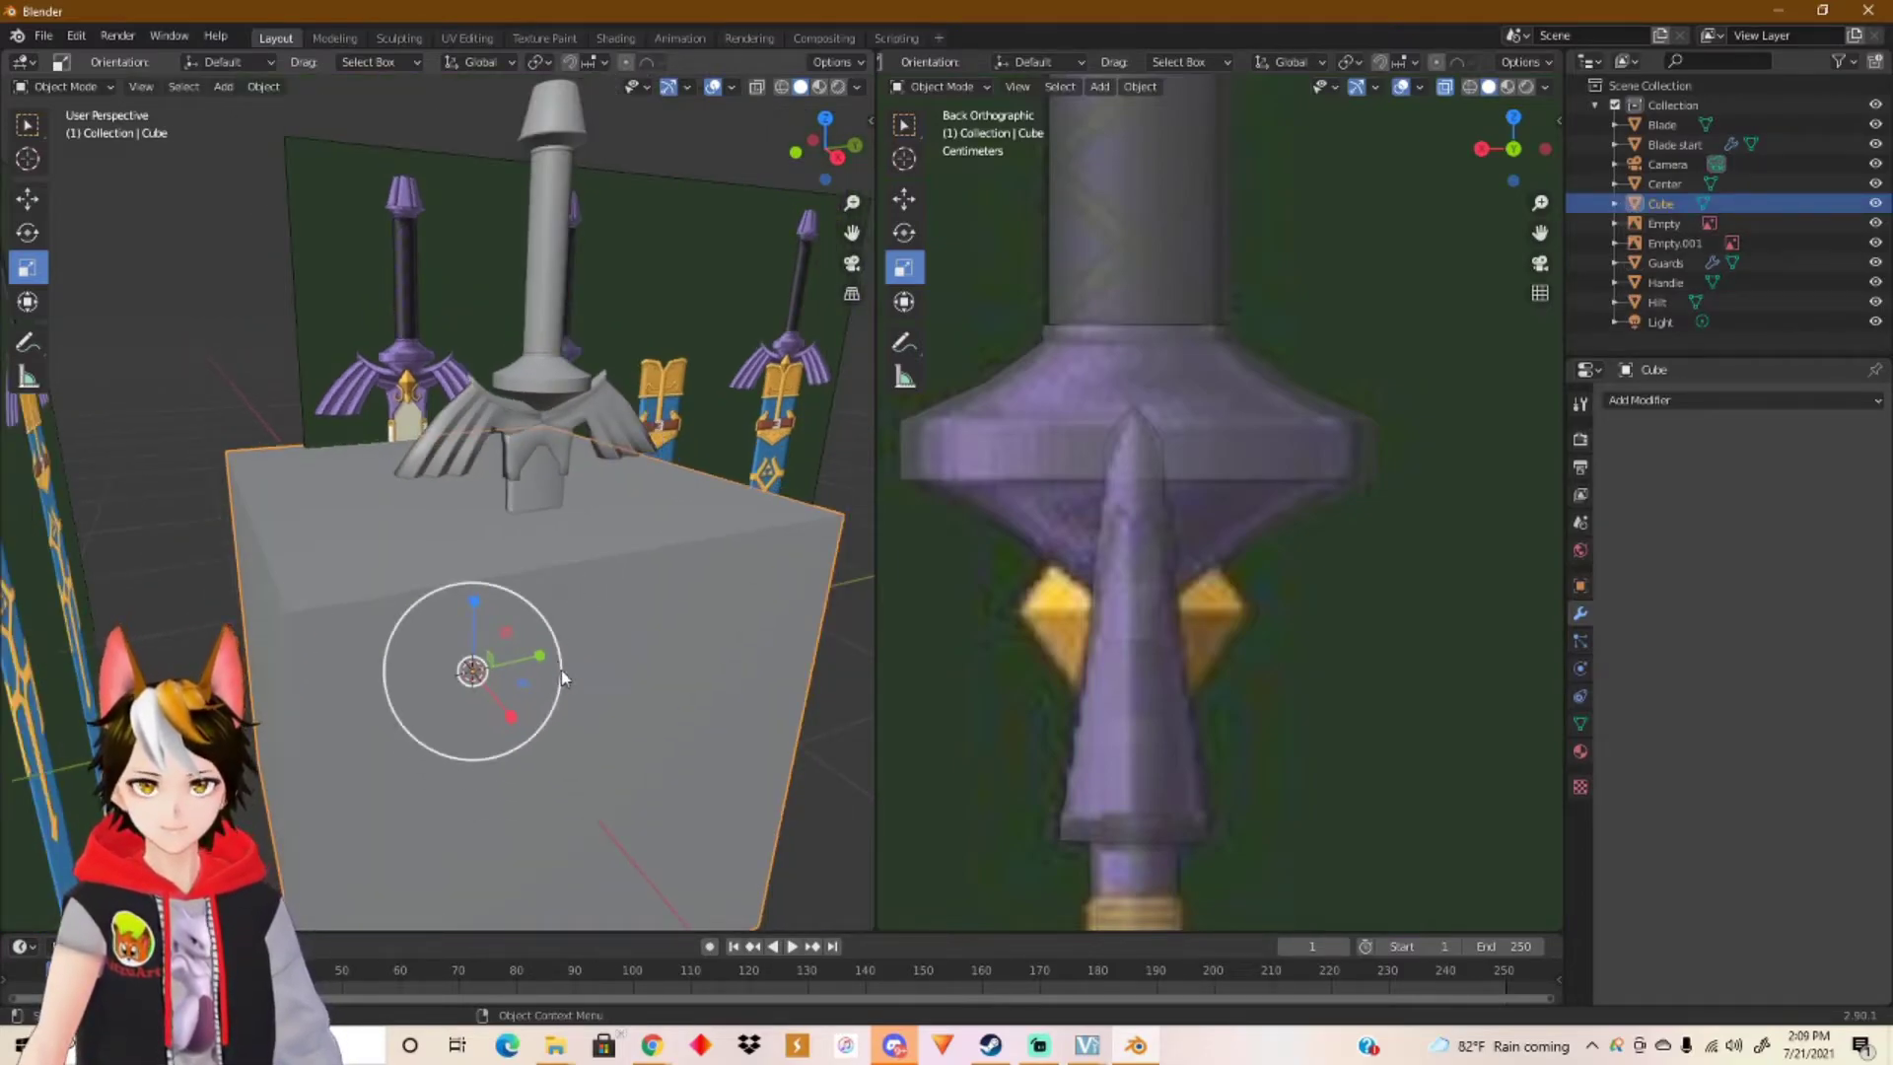
{"action": "left_click_drag", "start_coordinate": [474, 727], "coordinate": [471, 673]}
Step: Raise the cube along Z to the guard and centre its height on the golden gem in the right orthographic view
{"action": "left_click", "coordinate": [1481, 149]}
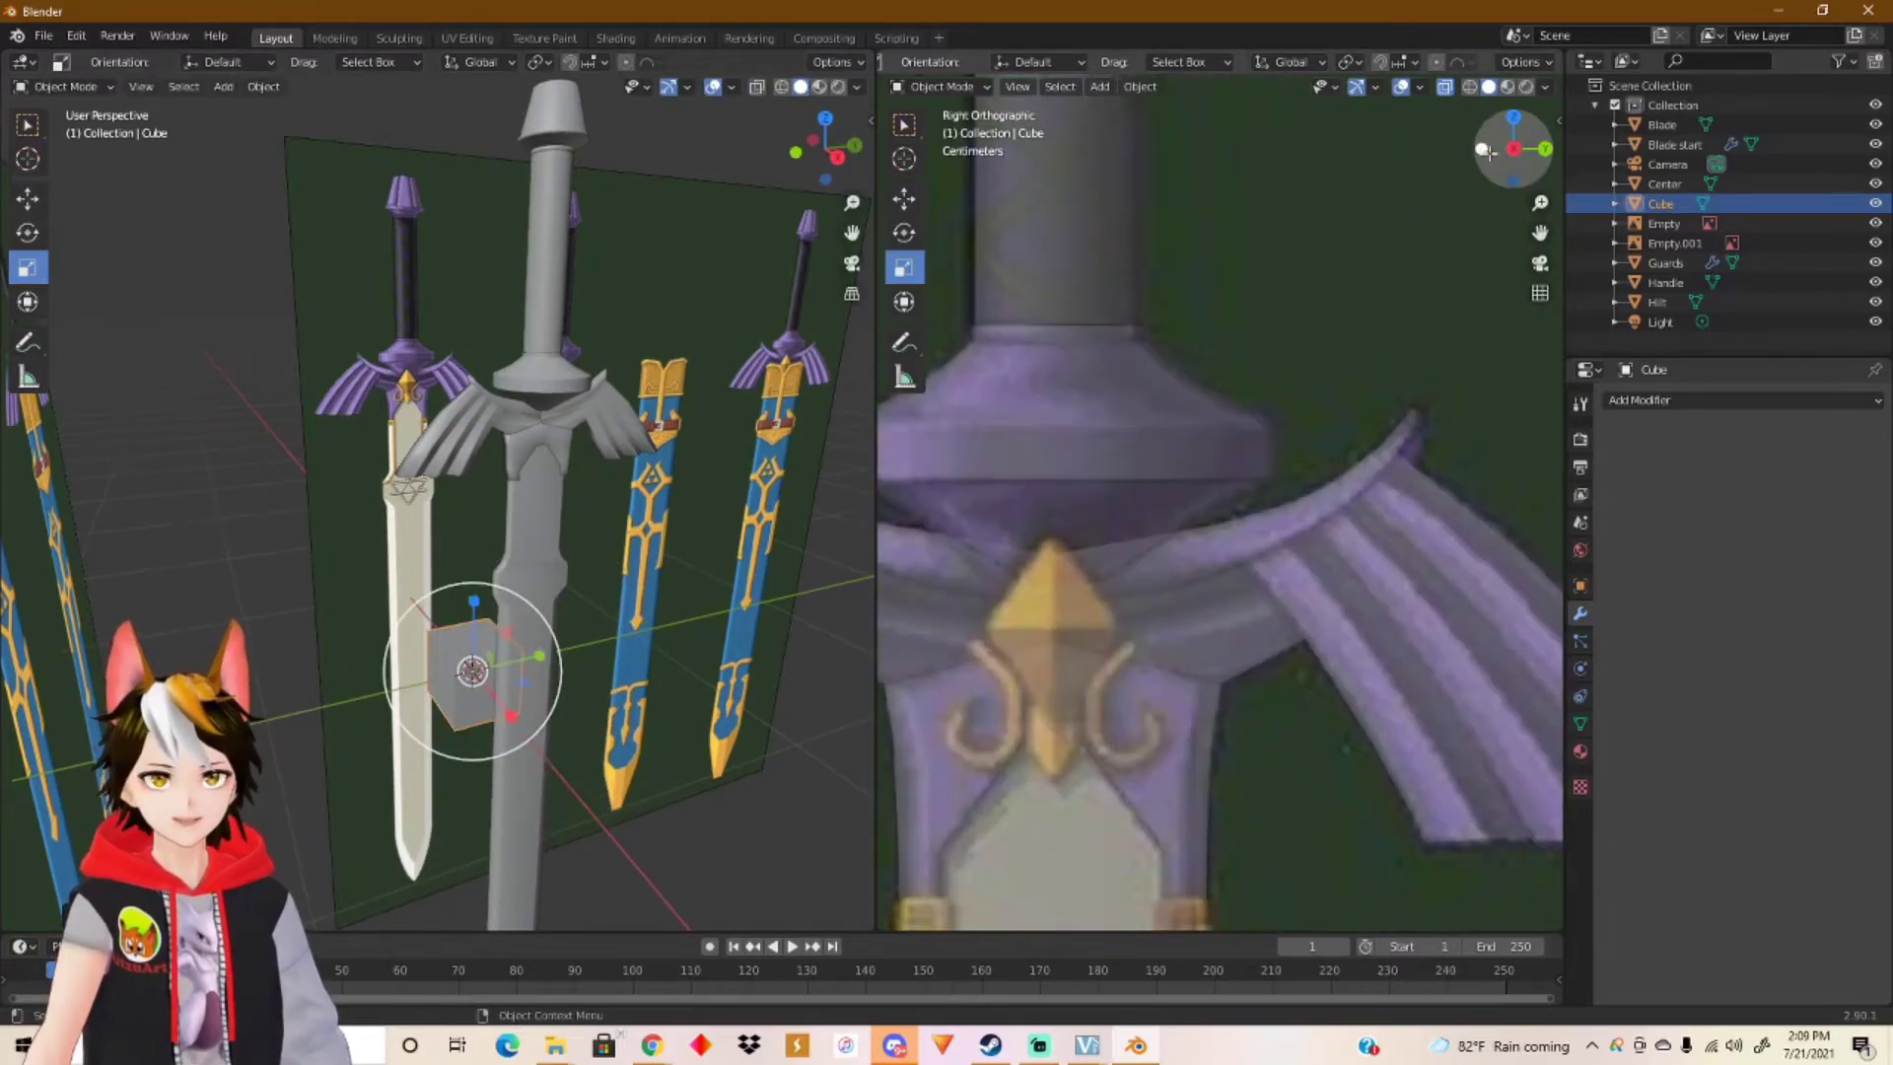
{"action": "left_click", "coordinate": [32, 201]}
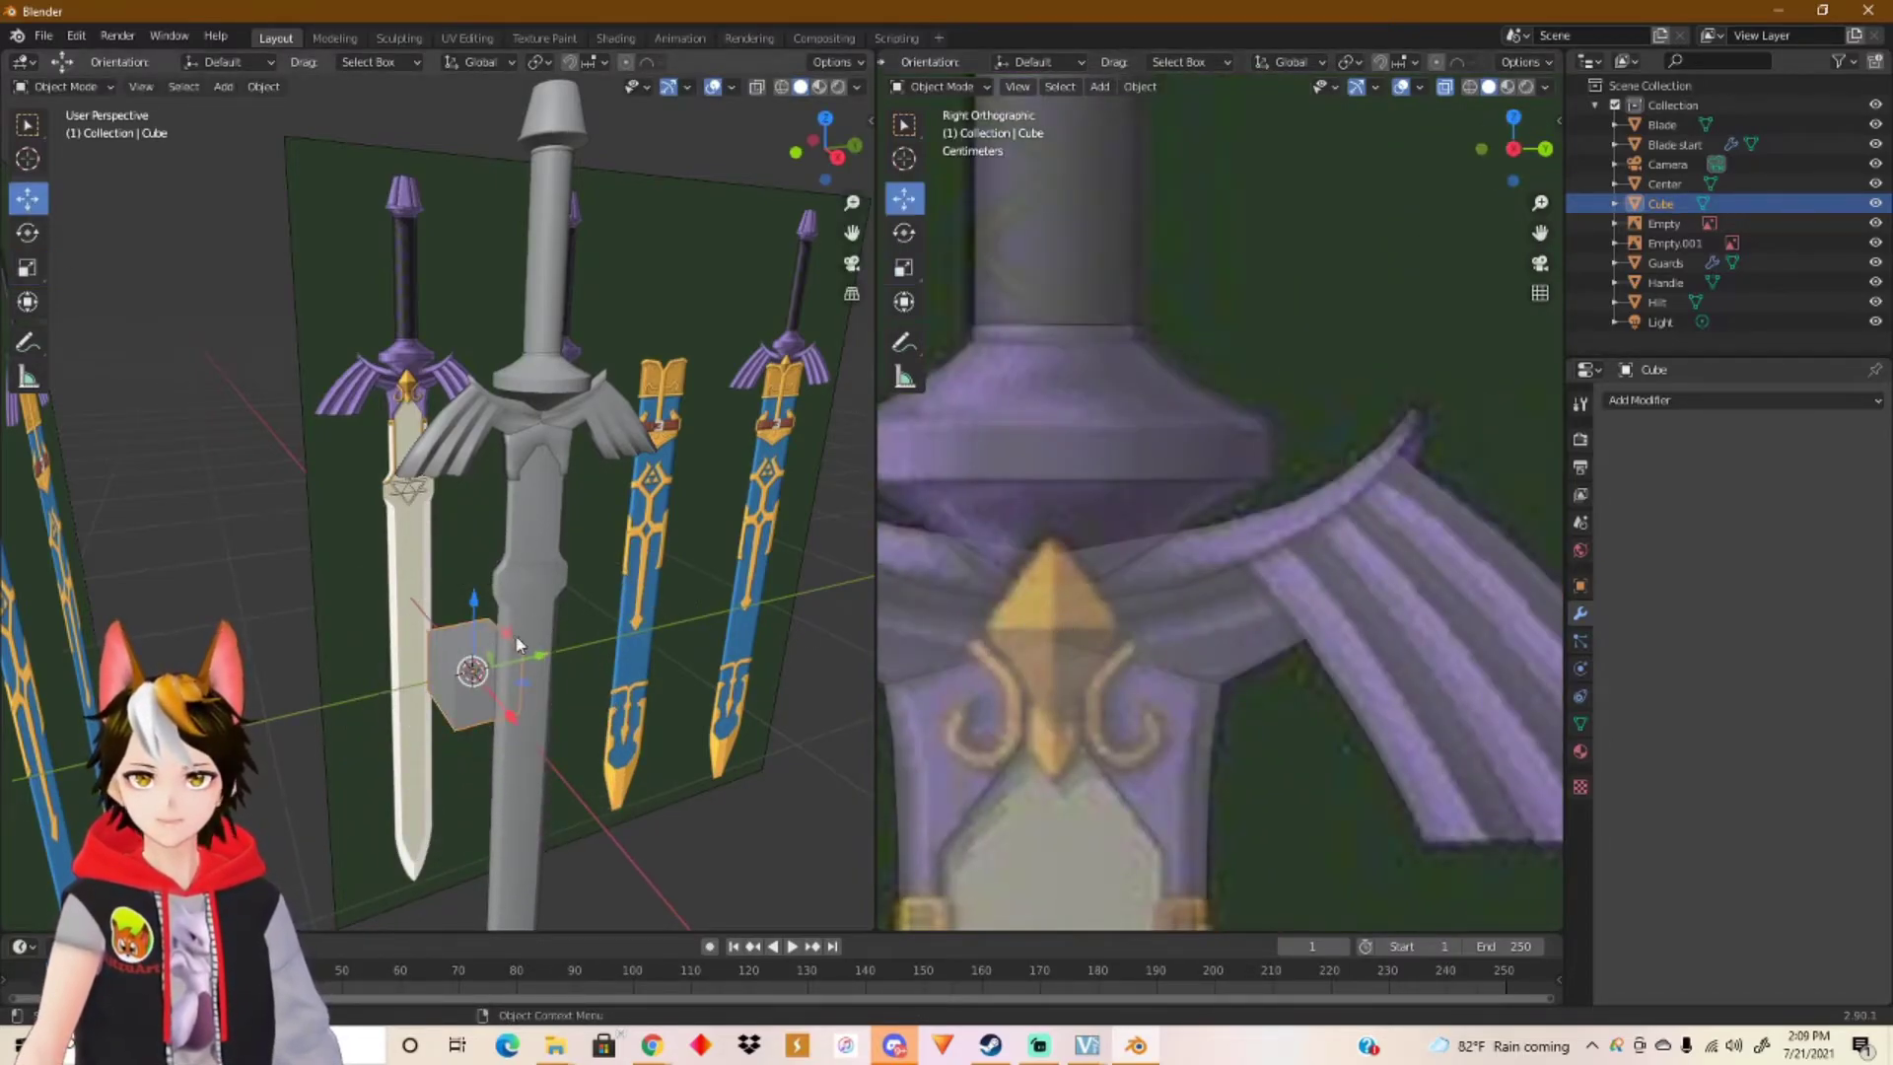
{"action": "left_click_drag", "start_coordinate": [475, 613], "coordinate": [536, 346]}
{"action": "middle_click_drag", "start_coordinate": [1100, 599], "coordinate": [1267, 530], "text": "shift"}
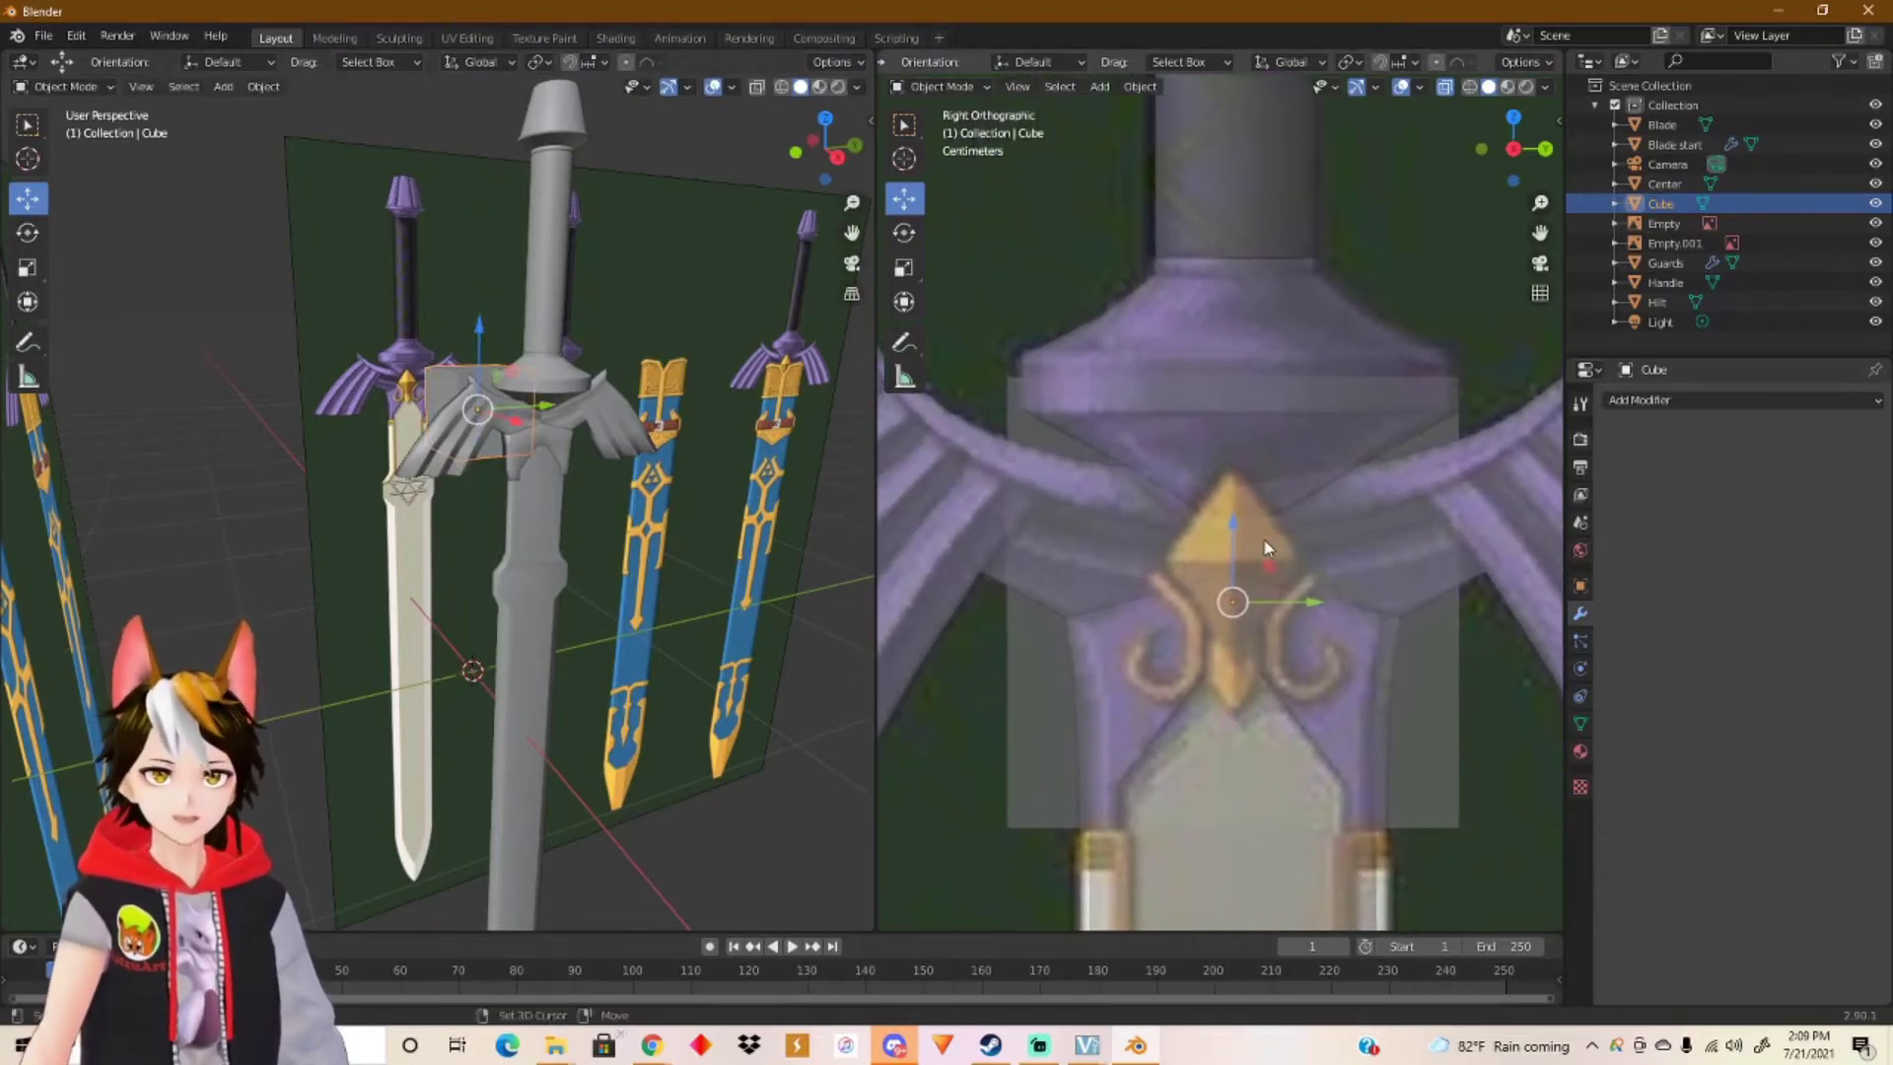
{"action": "key", "text": "g"}
{"action": "key", "text": "z"}
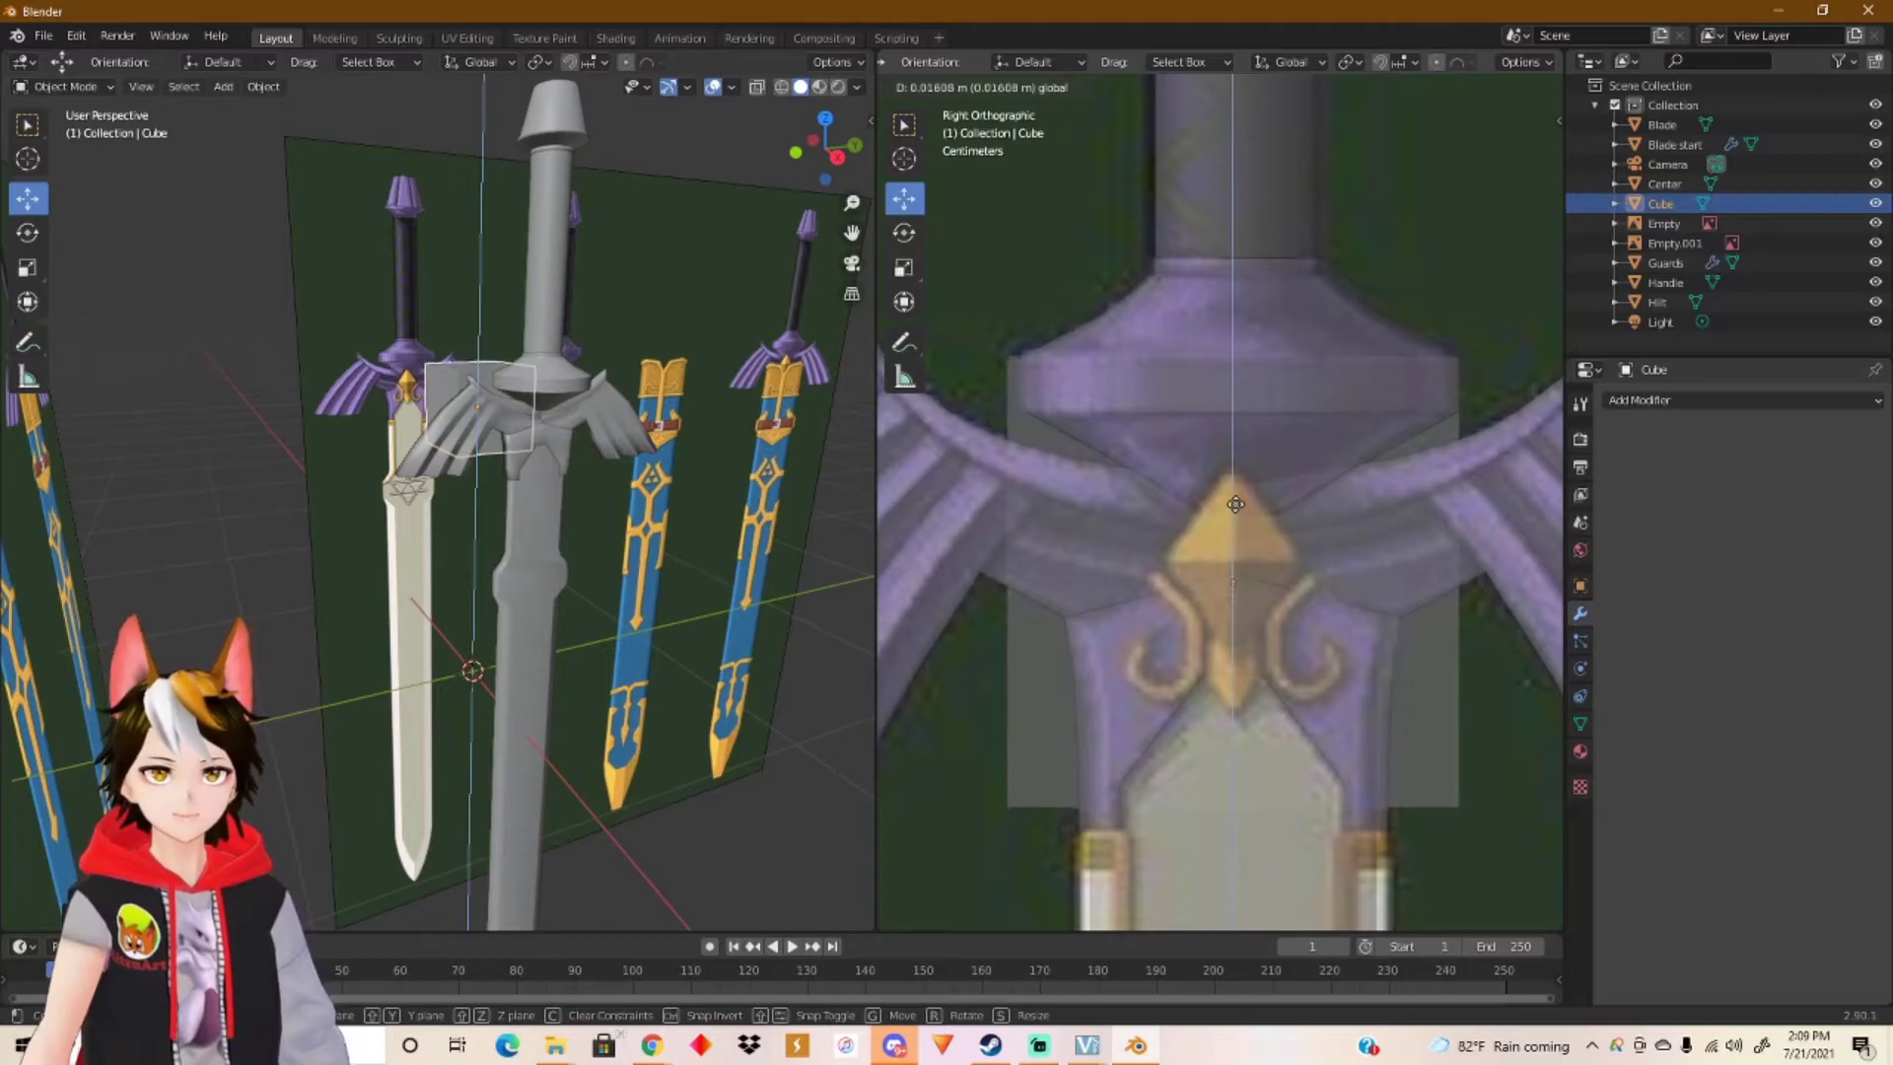
{"action": "left_click", "coordinate": [1235, 483]}
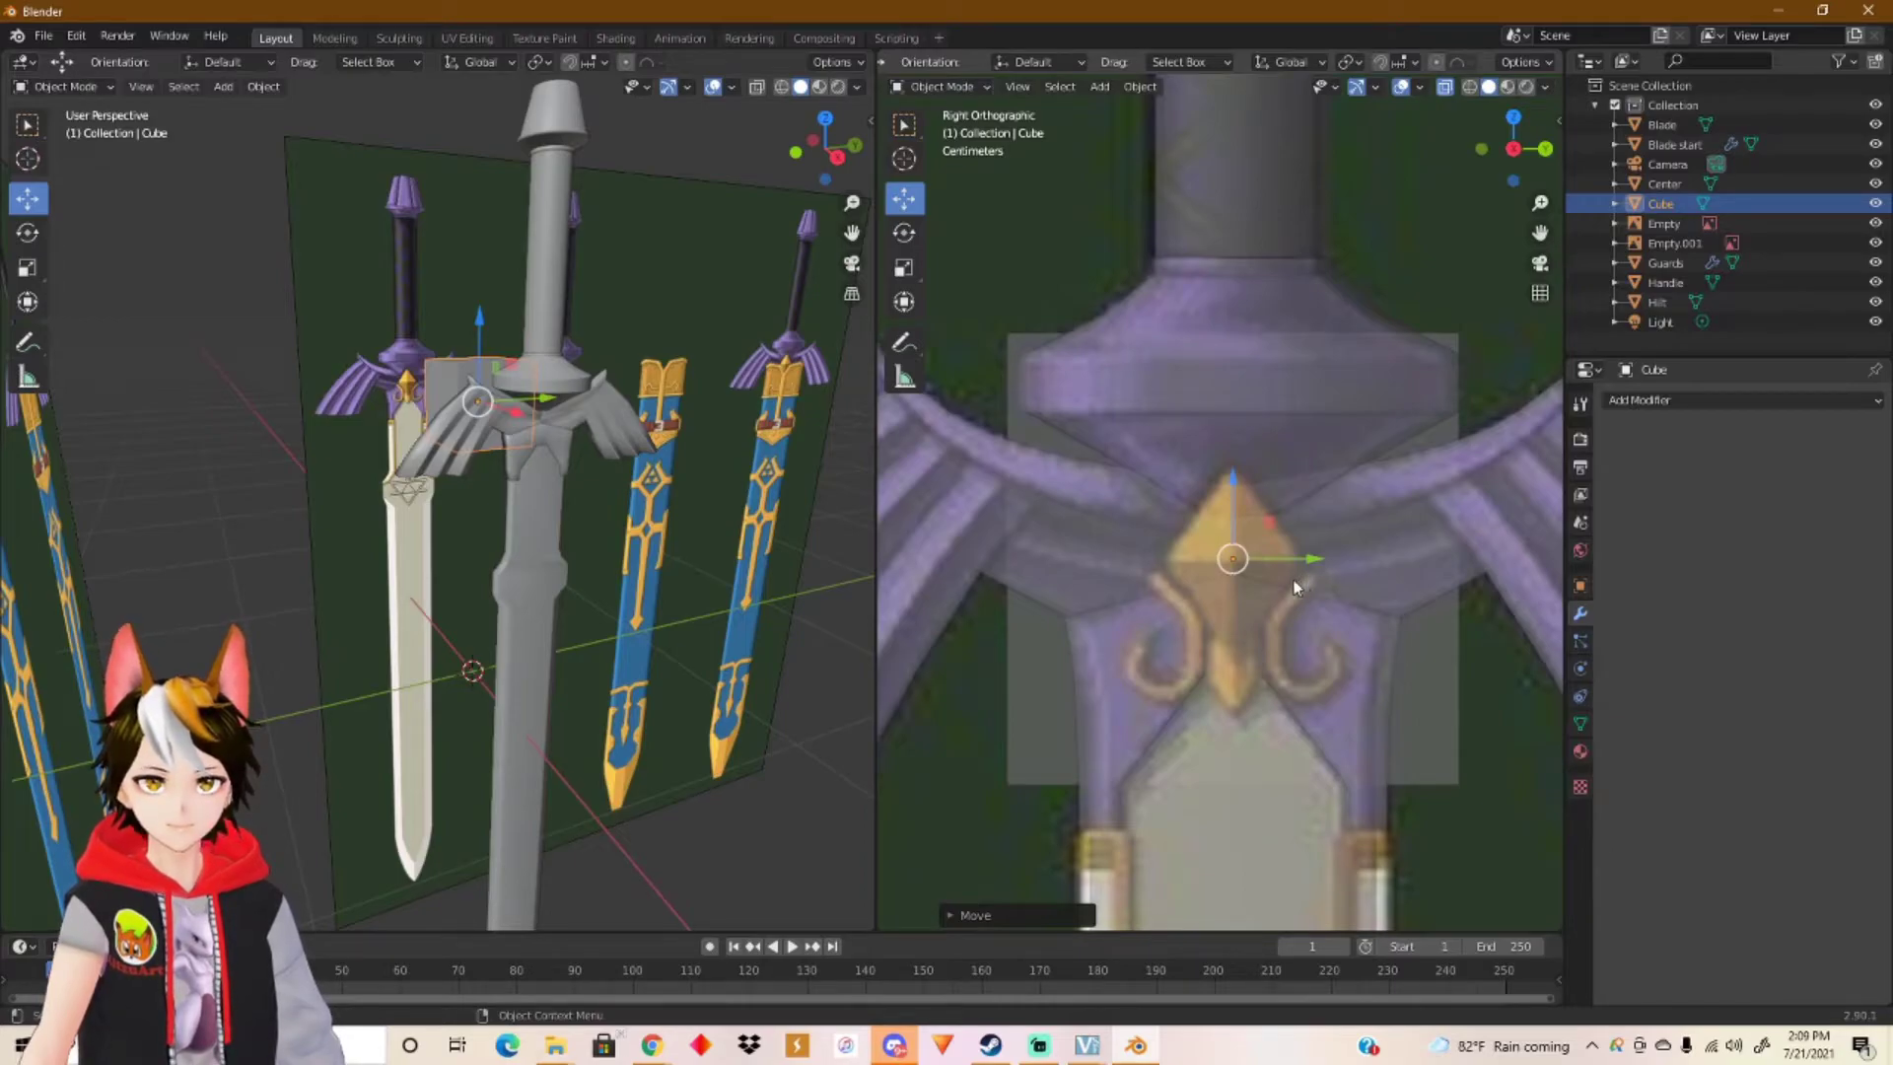
Step: Move the cube about 0.5 m along X so it sits centred on the sword's guard
{"action": "scroll", "coordinate": [525, 468], "scroll_direction": "up", "scroll_amount": 2}
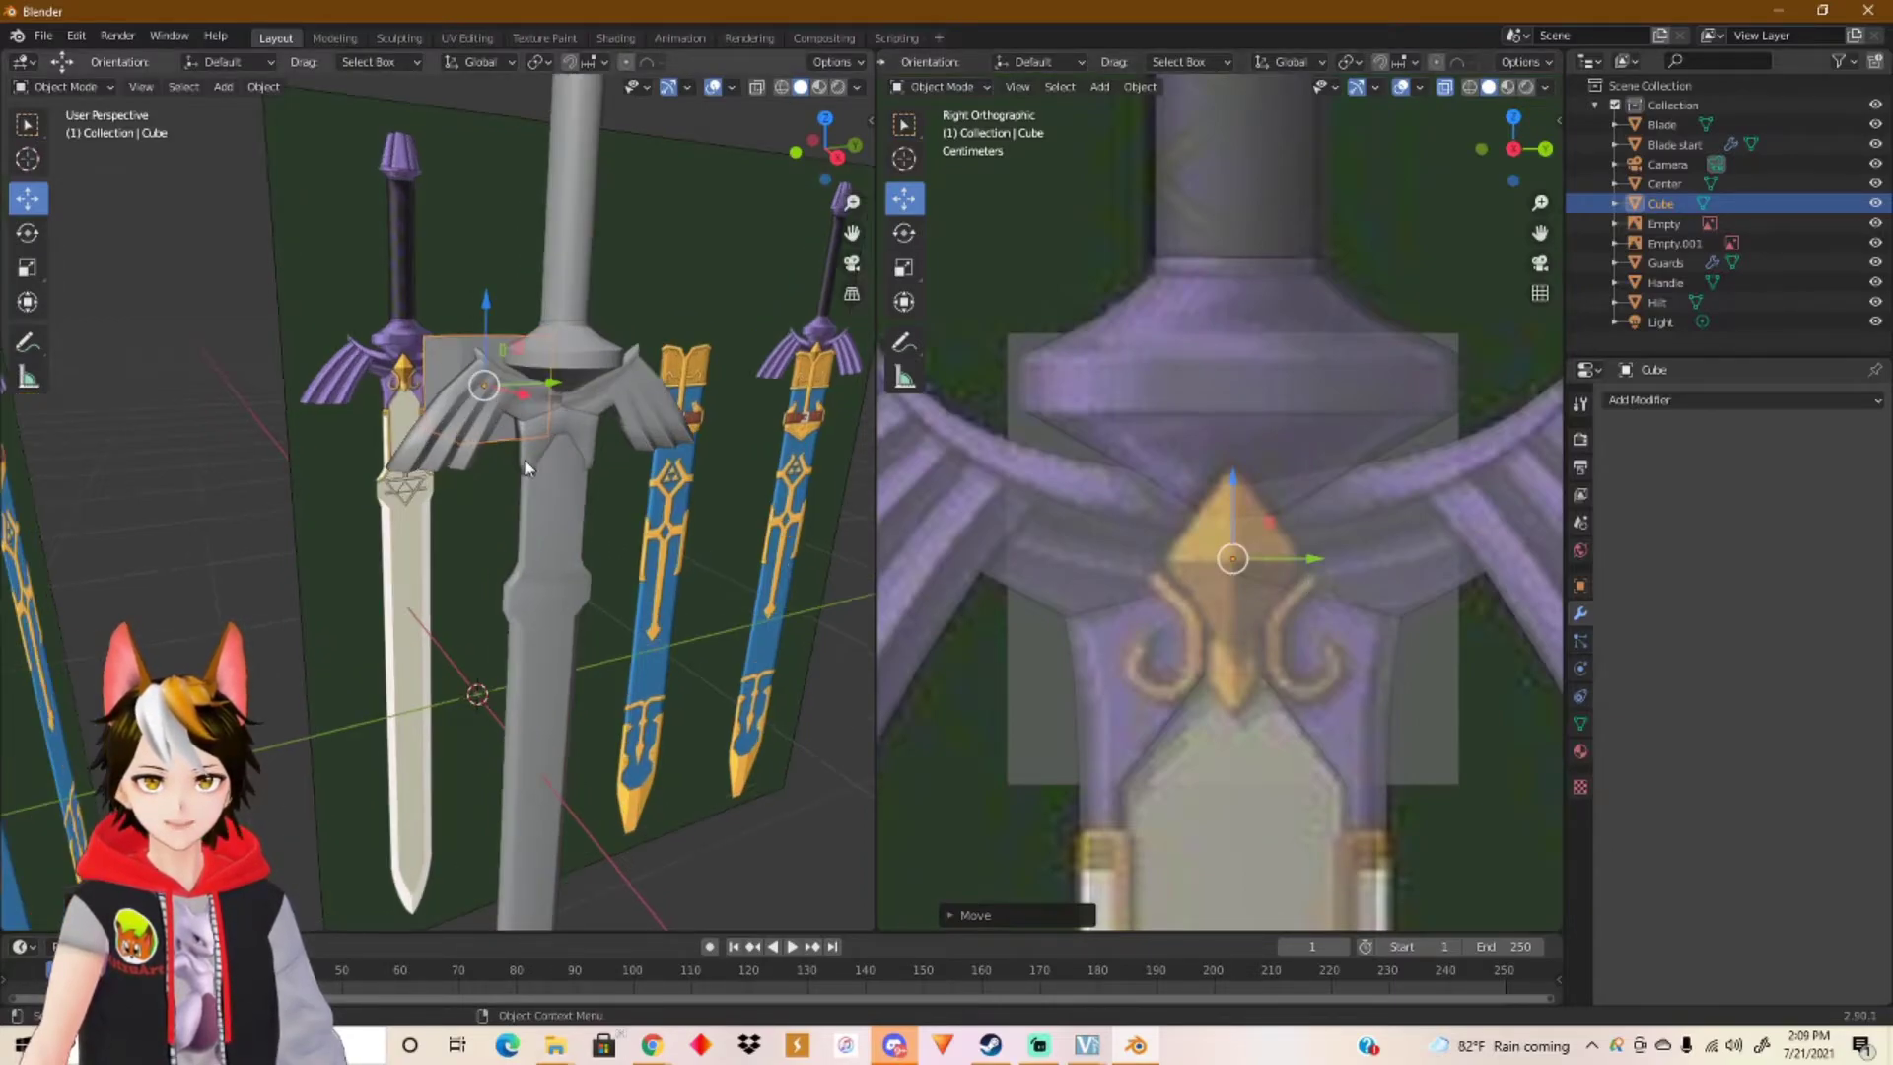
{"action": "left_click", "coordinate": [1545, 149]}
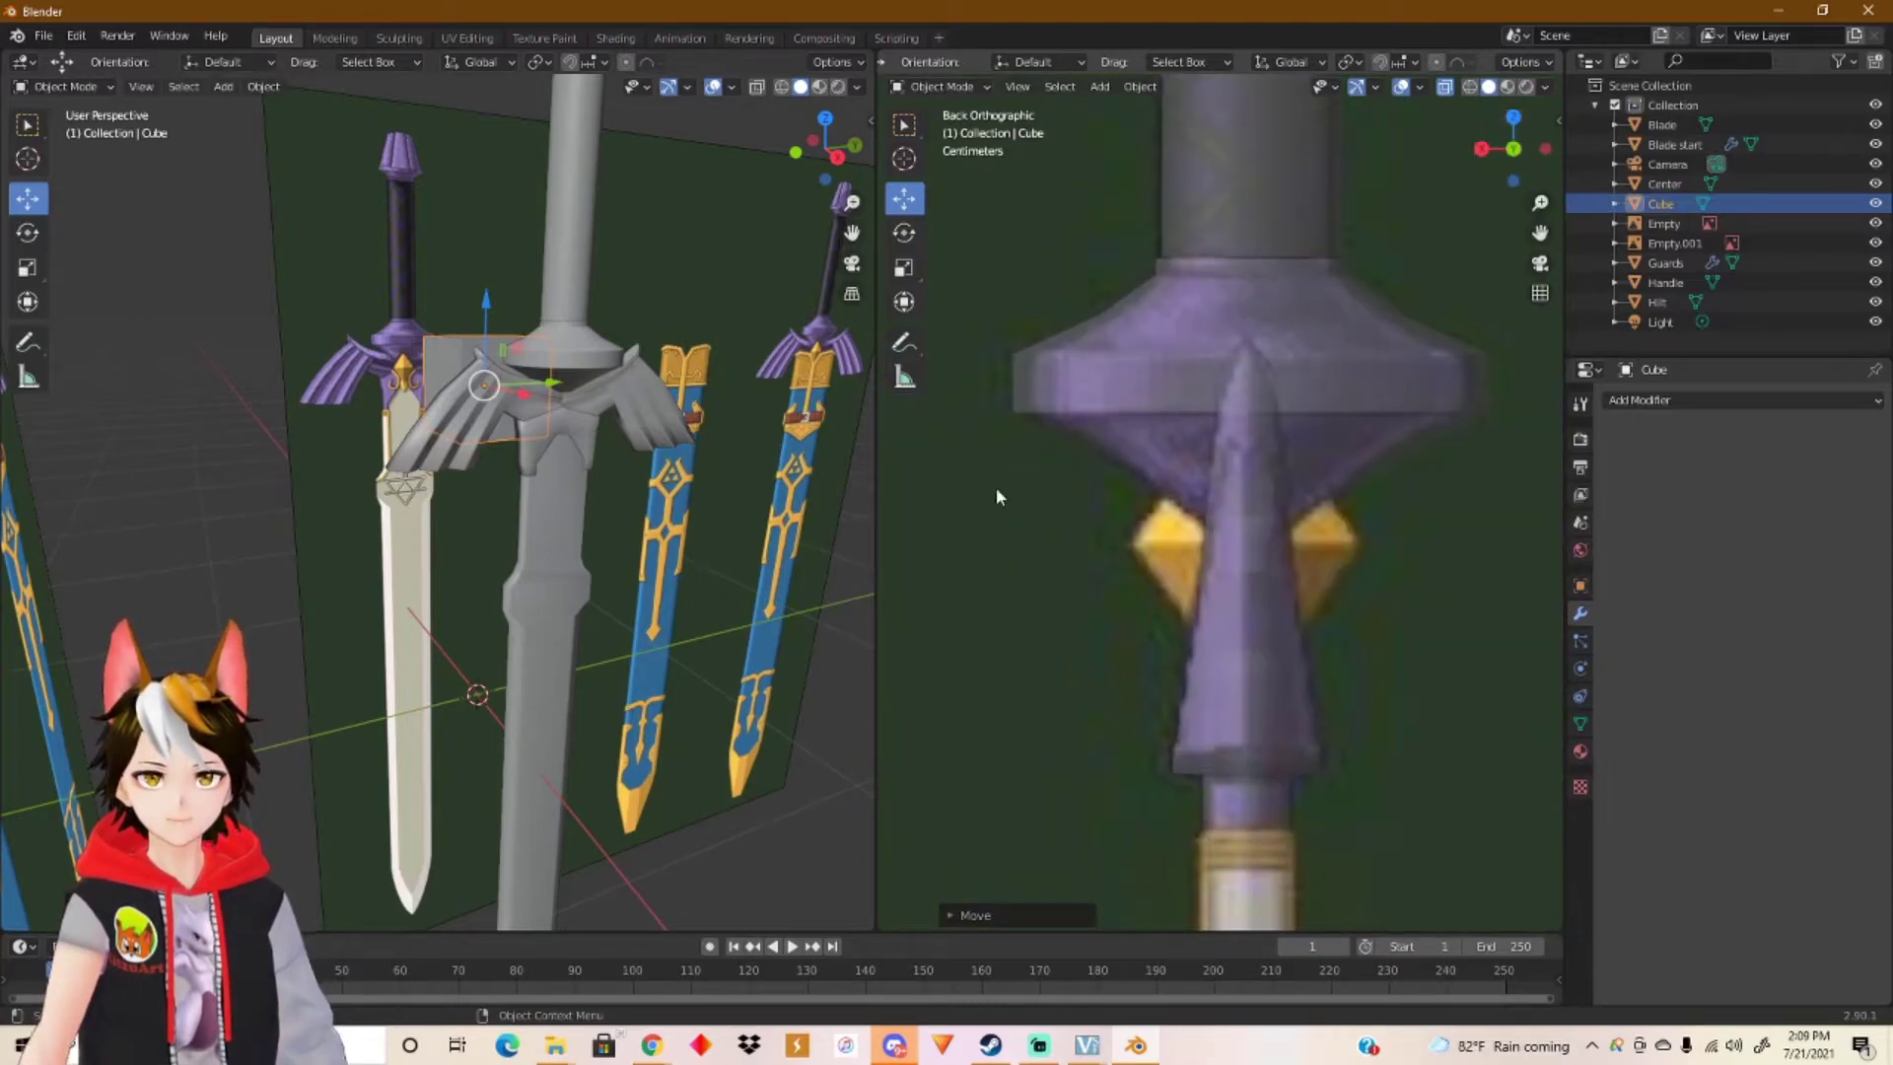
{"action": "key", "text": "g"}
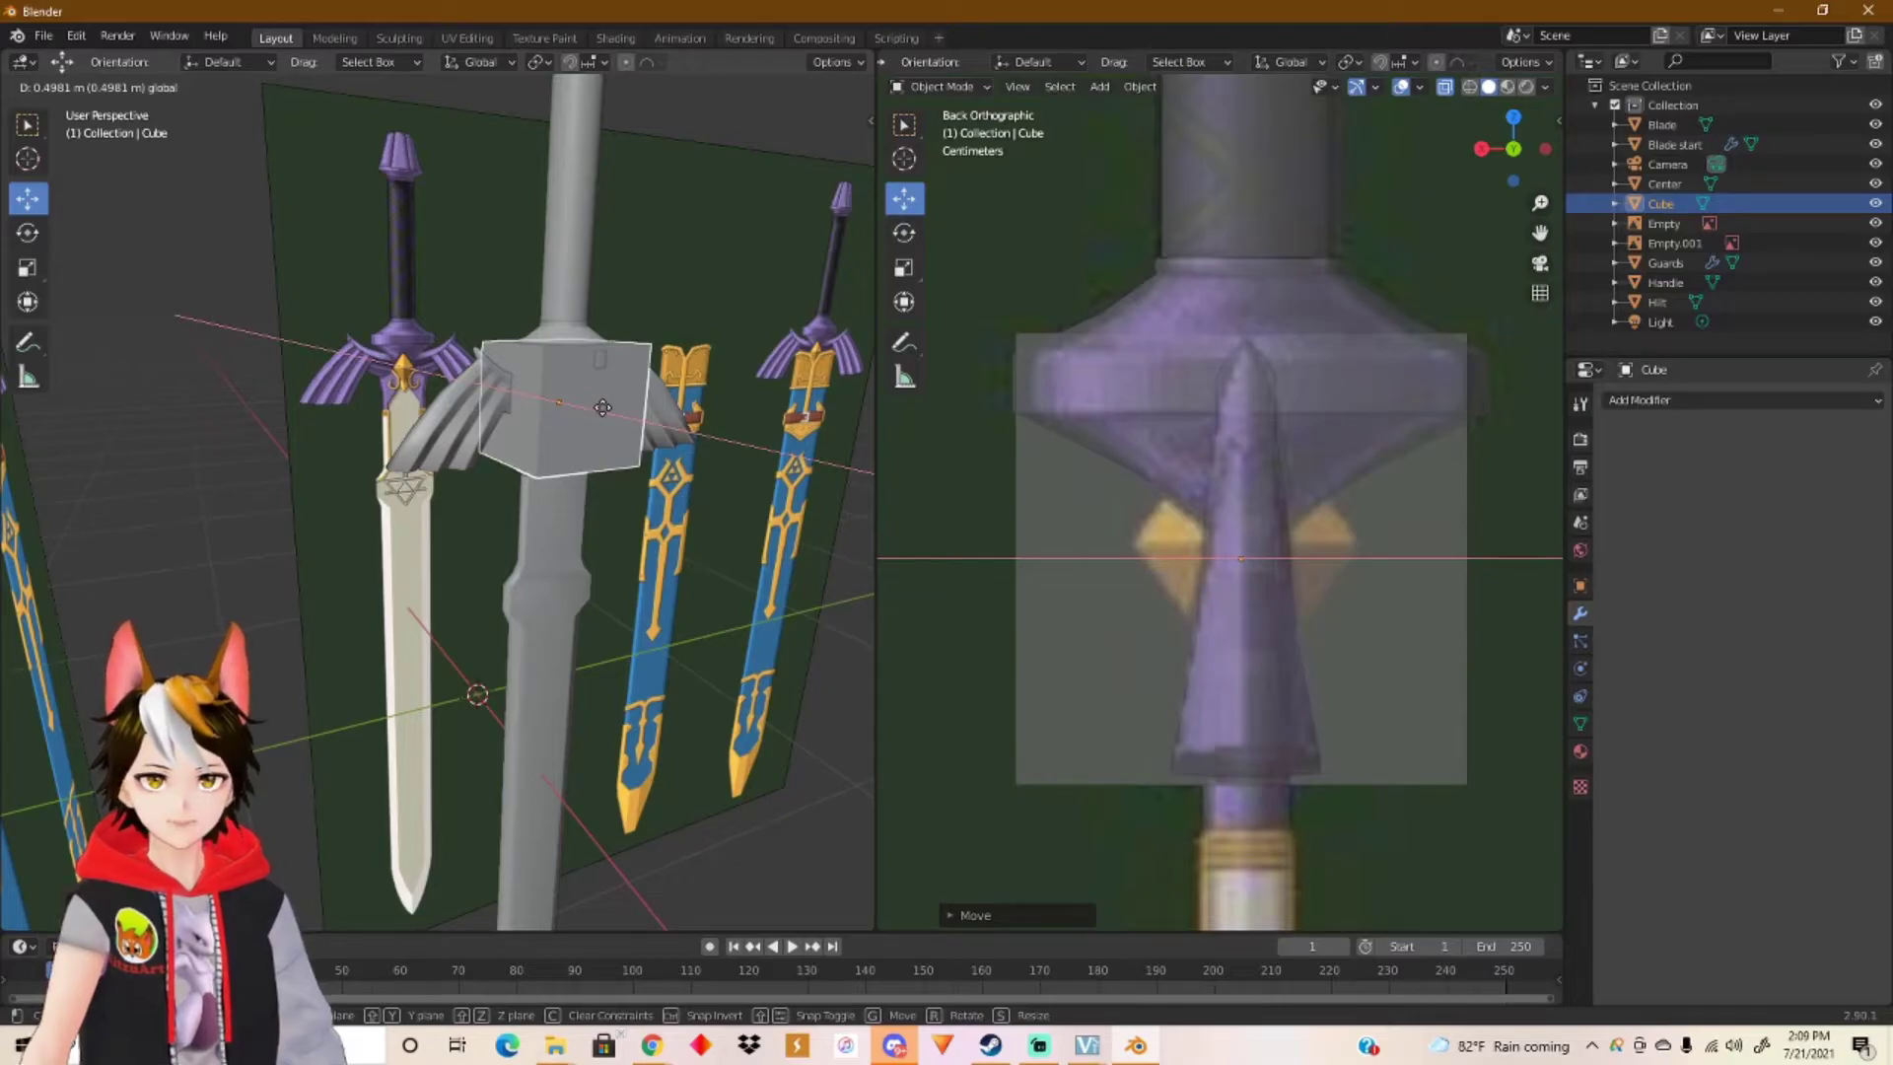
{"action": "left_click", "coordinate": [602, 407]}
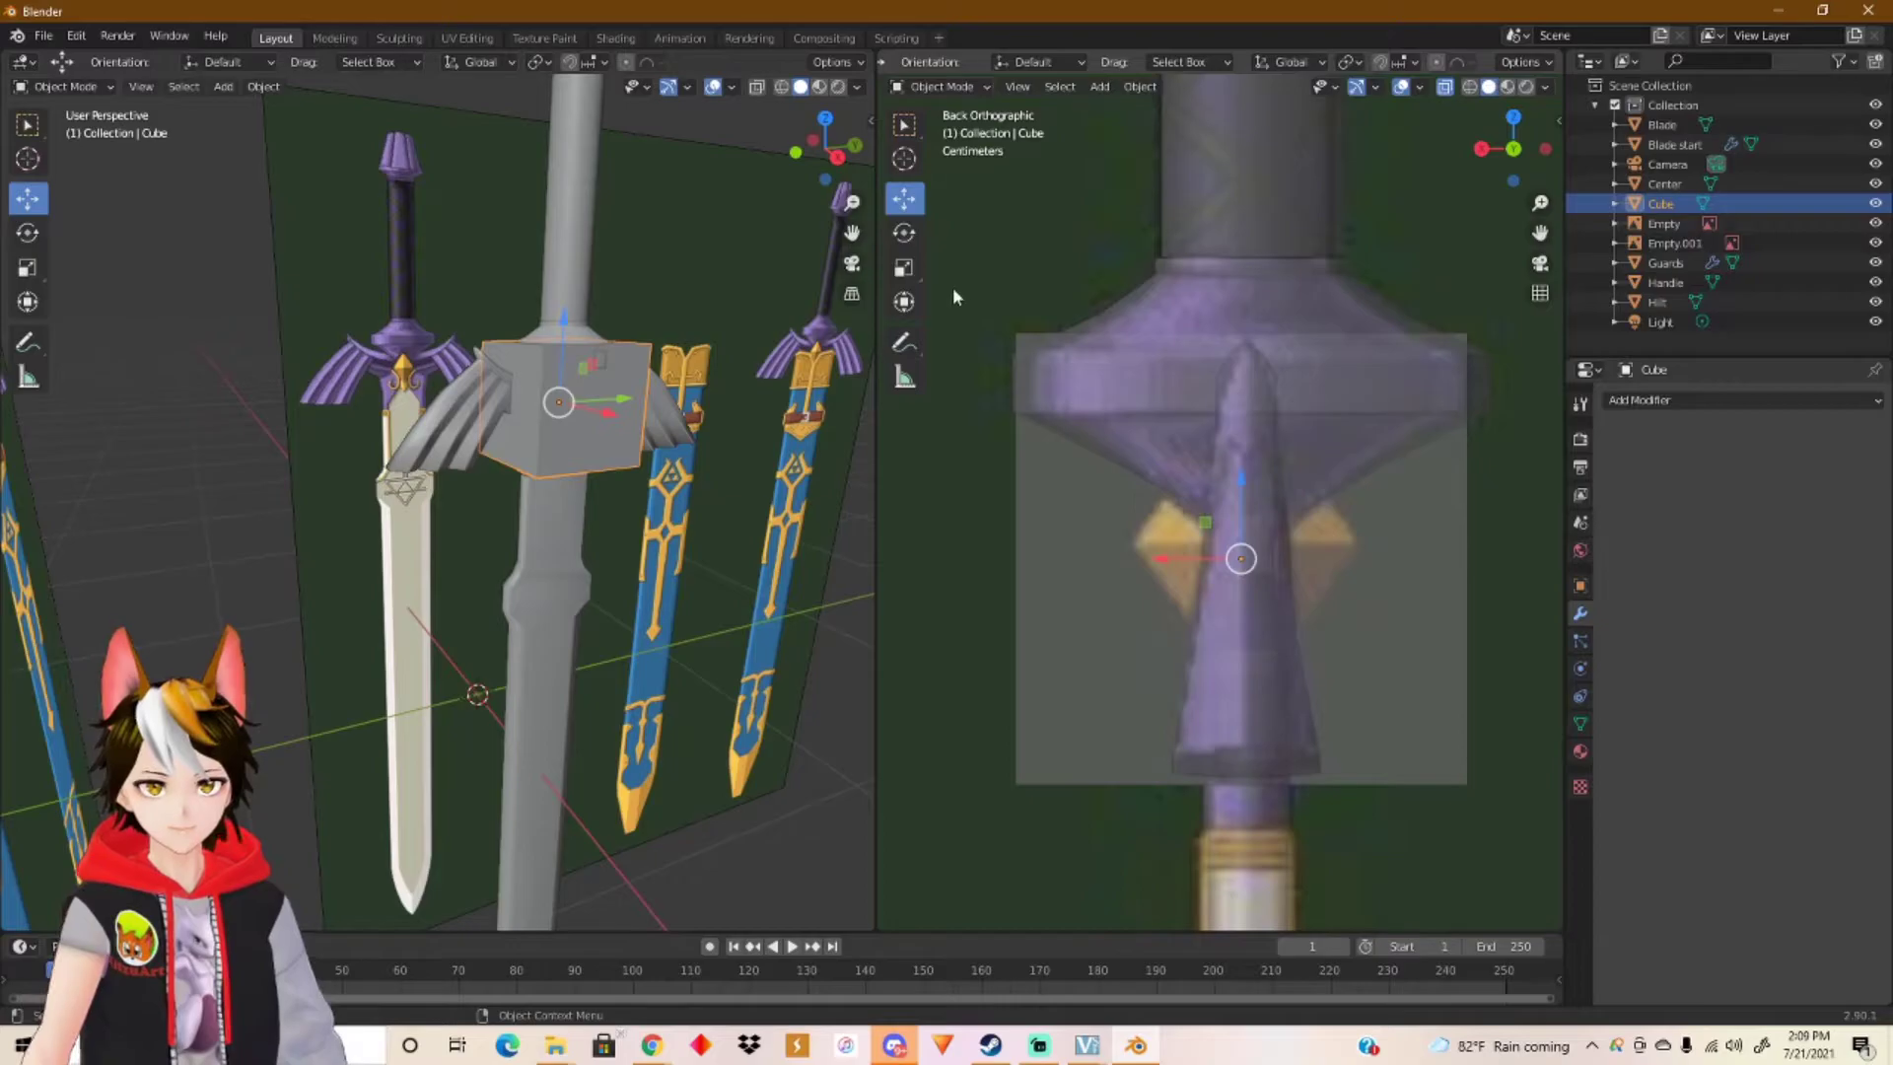
Step: Scale the cube down uniformly towards the golden gem's size and nudge it up along Z to the gem's centre
{"action": "left_click", "coordinate": [904, 232]}
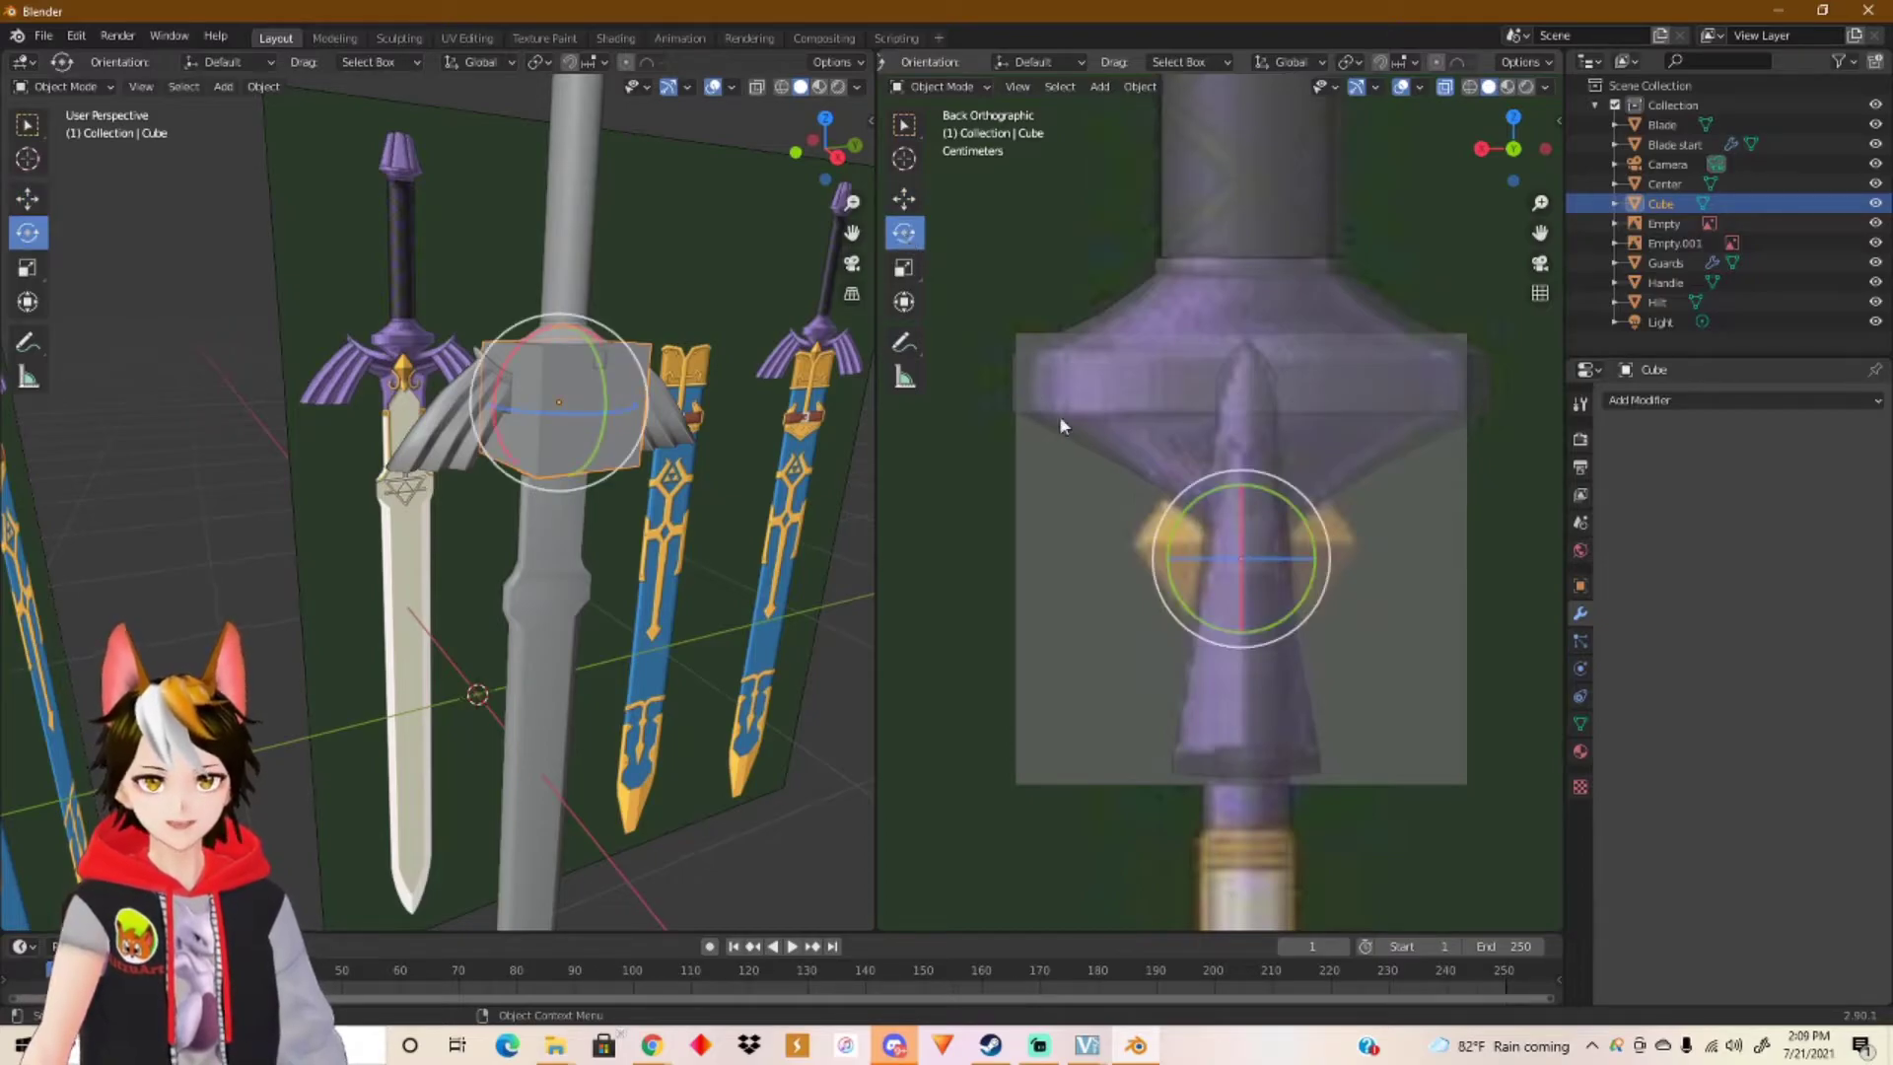
{"action": "left_click", "coordinate": [1481, 148]}
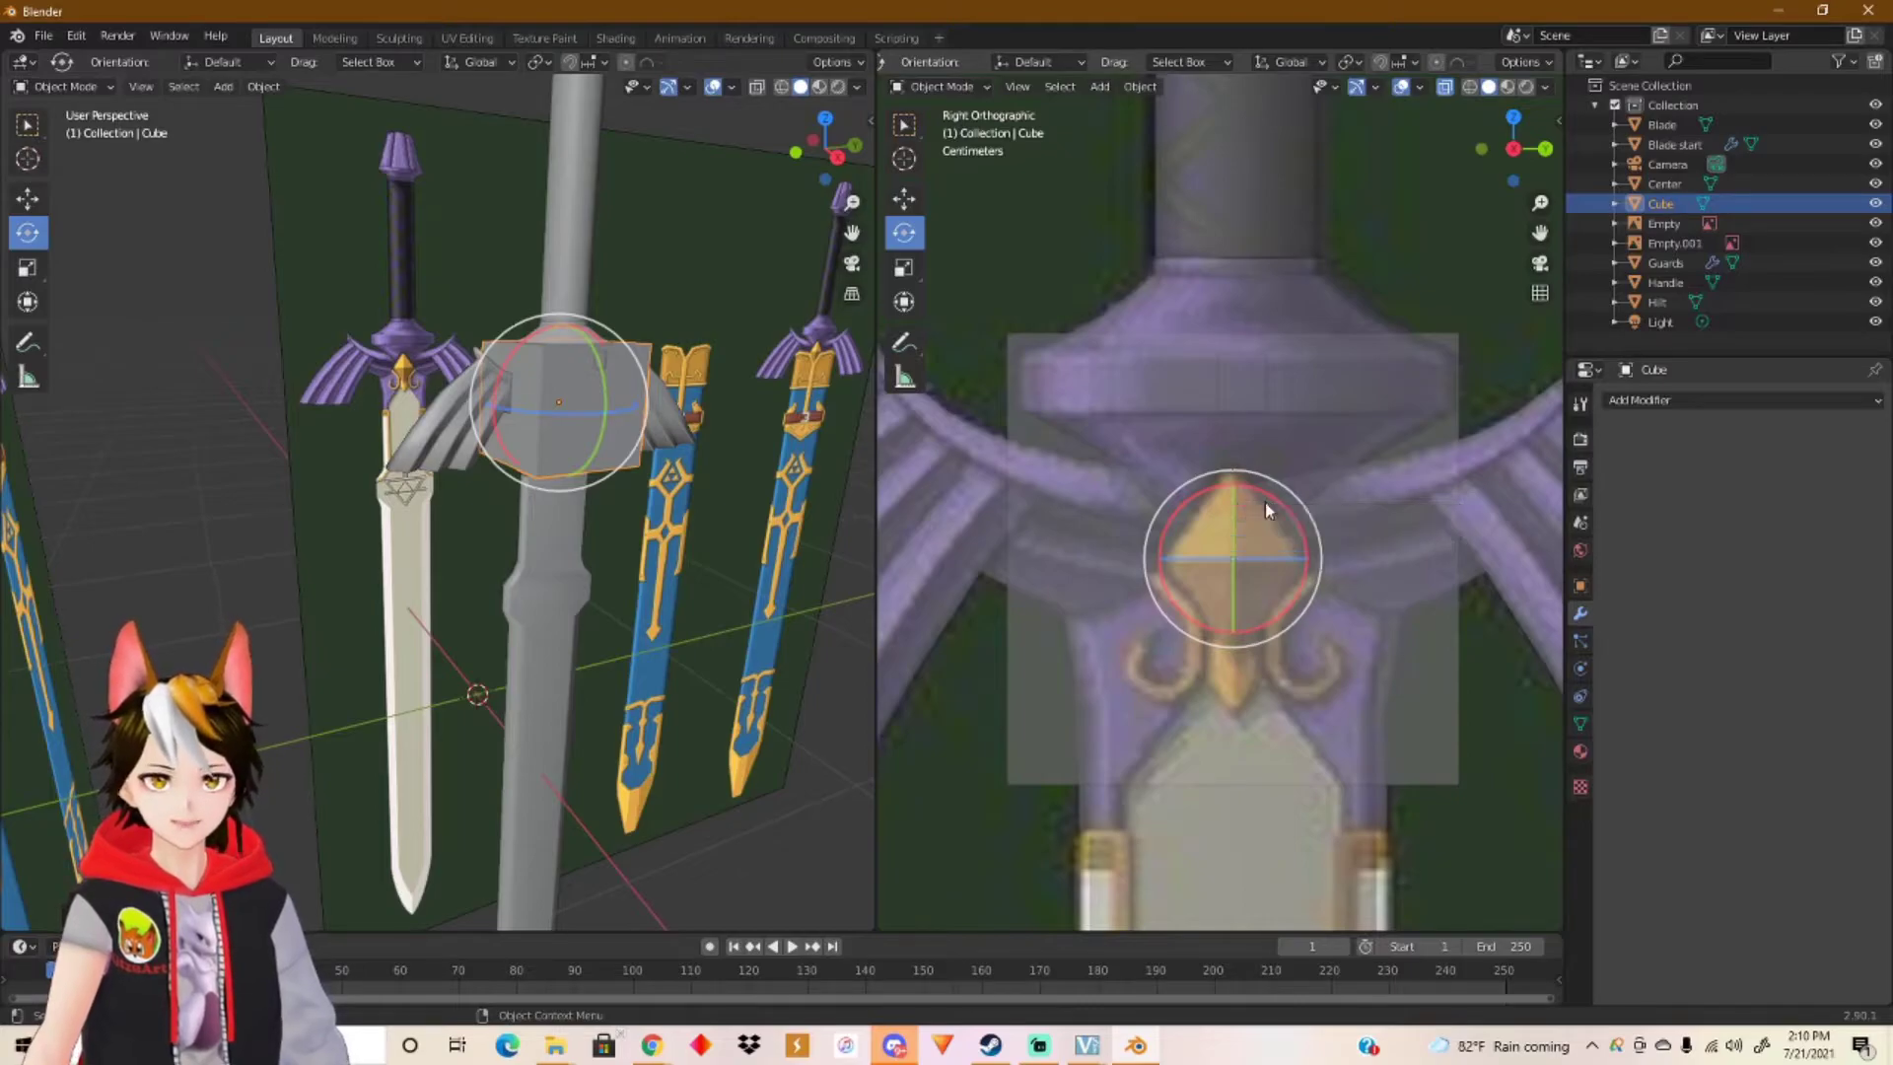
{"action": "key", "text": "s"}
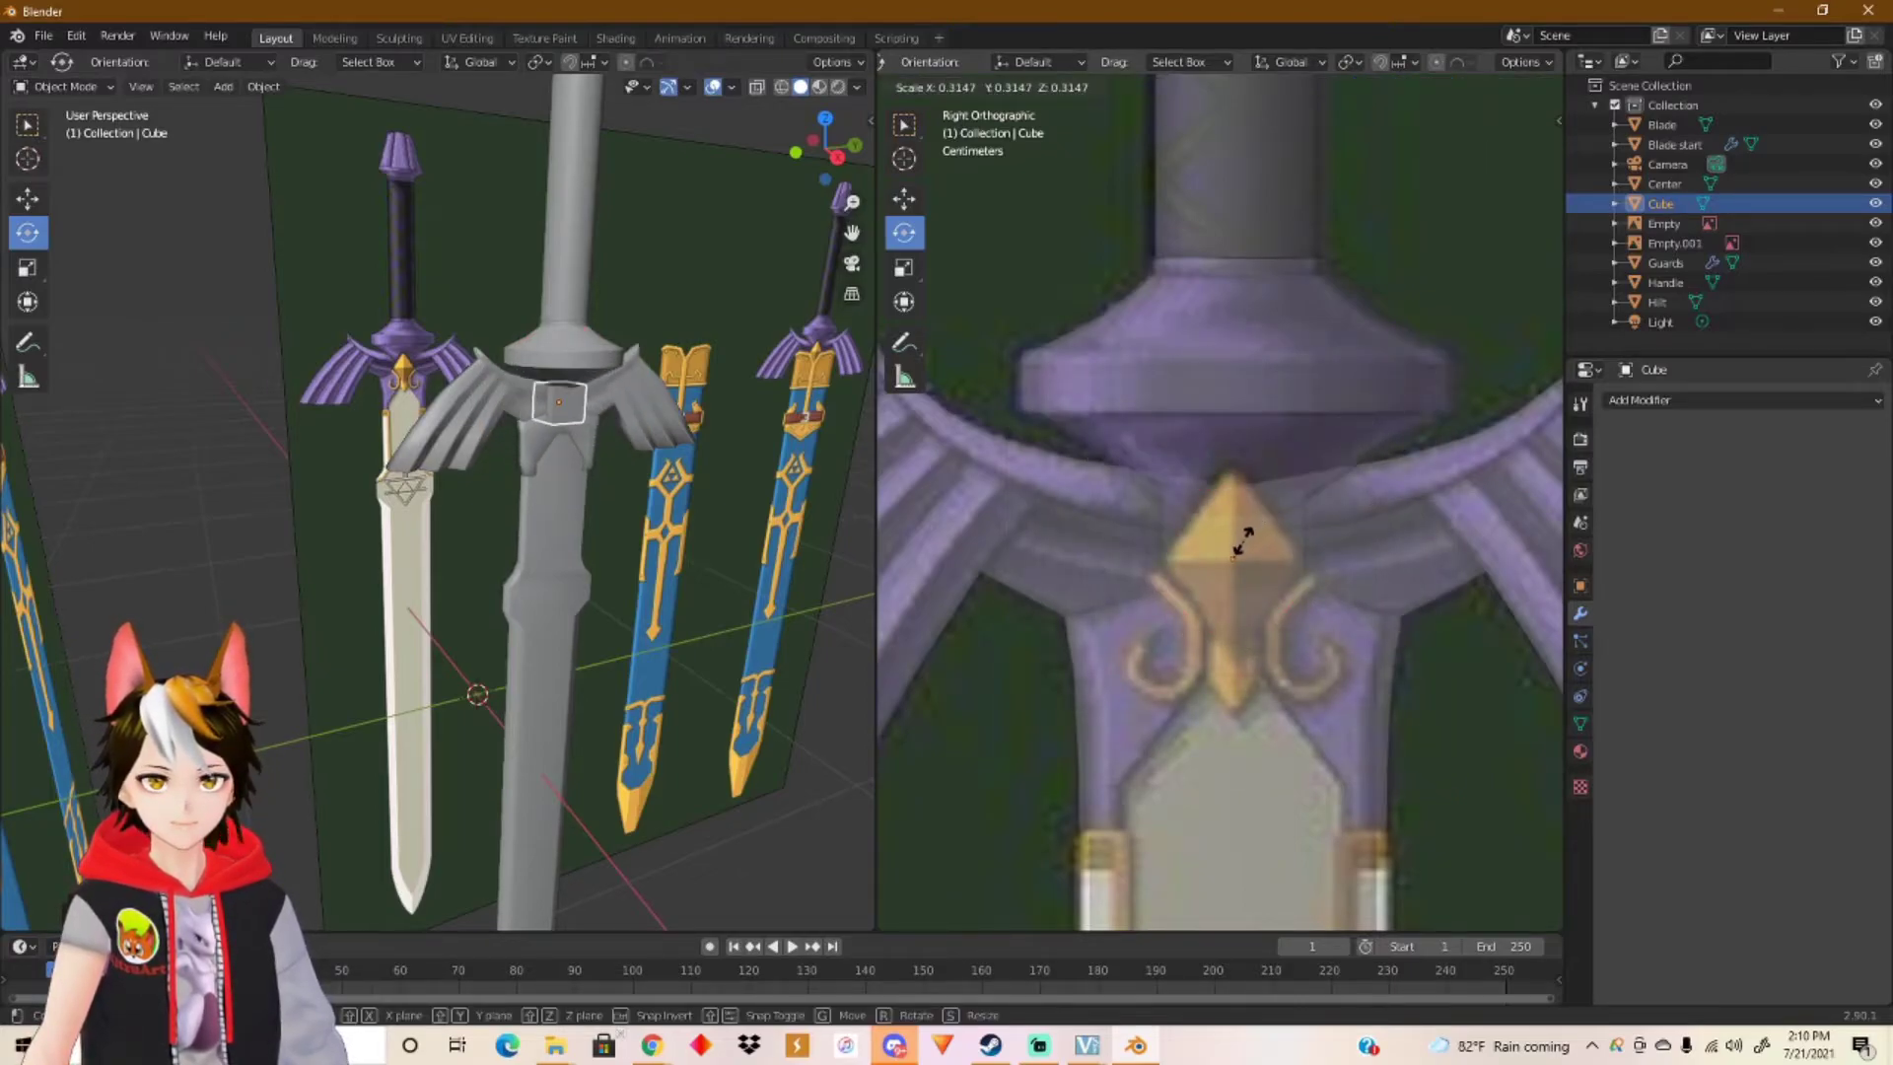
{"action": "left_click", "coordinate": [1246, 536]}
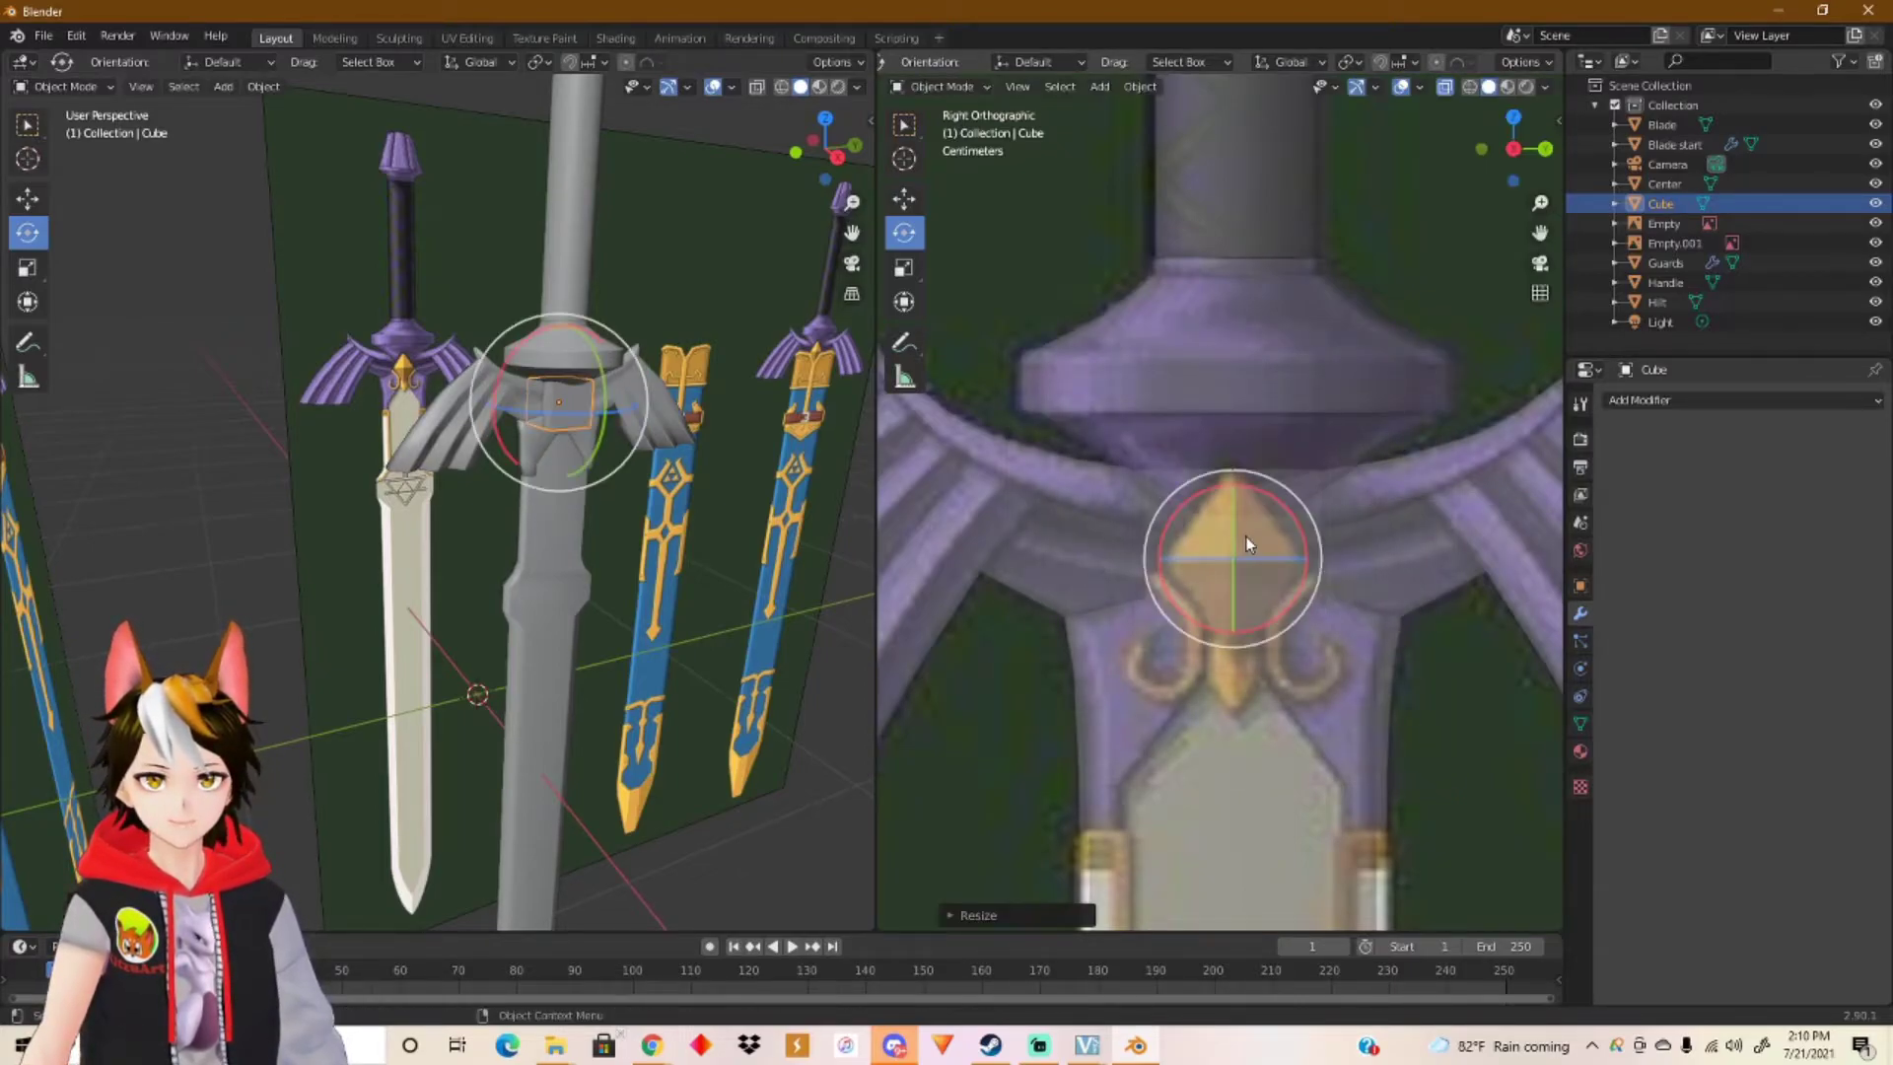
{"action": "scroll", "coordinate": [1250, 542], "scroll_direction": "up", "scroll_amount": 2}
{"action": "scroll", "coordinate": [1258, 553], "scroll_direction": "up", "scroll_amount": 1}
{"action": "middle_click_drag", "start_coordinate": [1258, 556], "coordinate": [1191, 371], "text": "shift"}
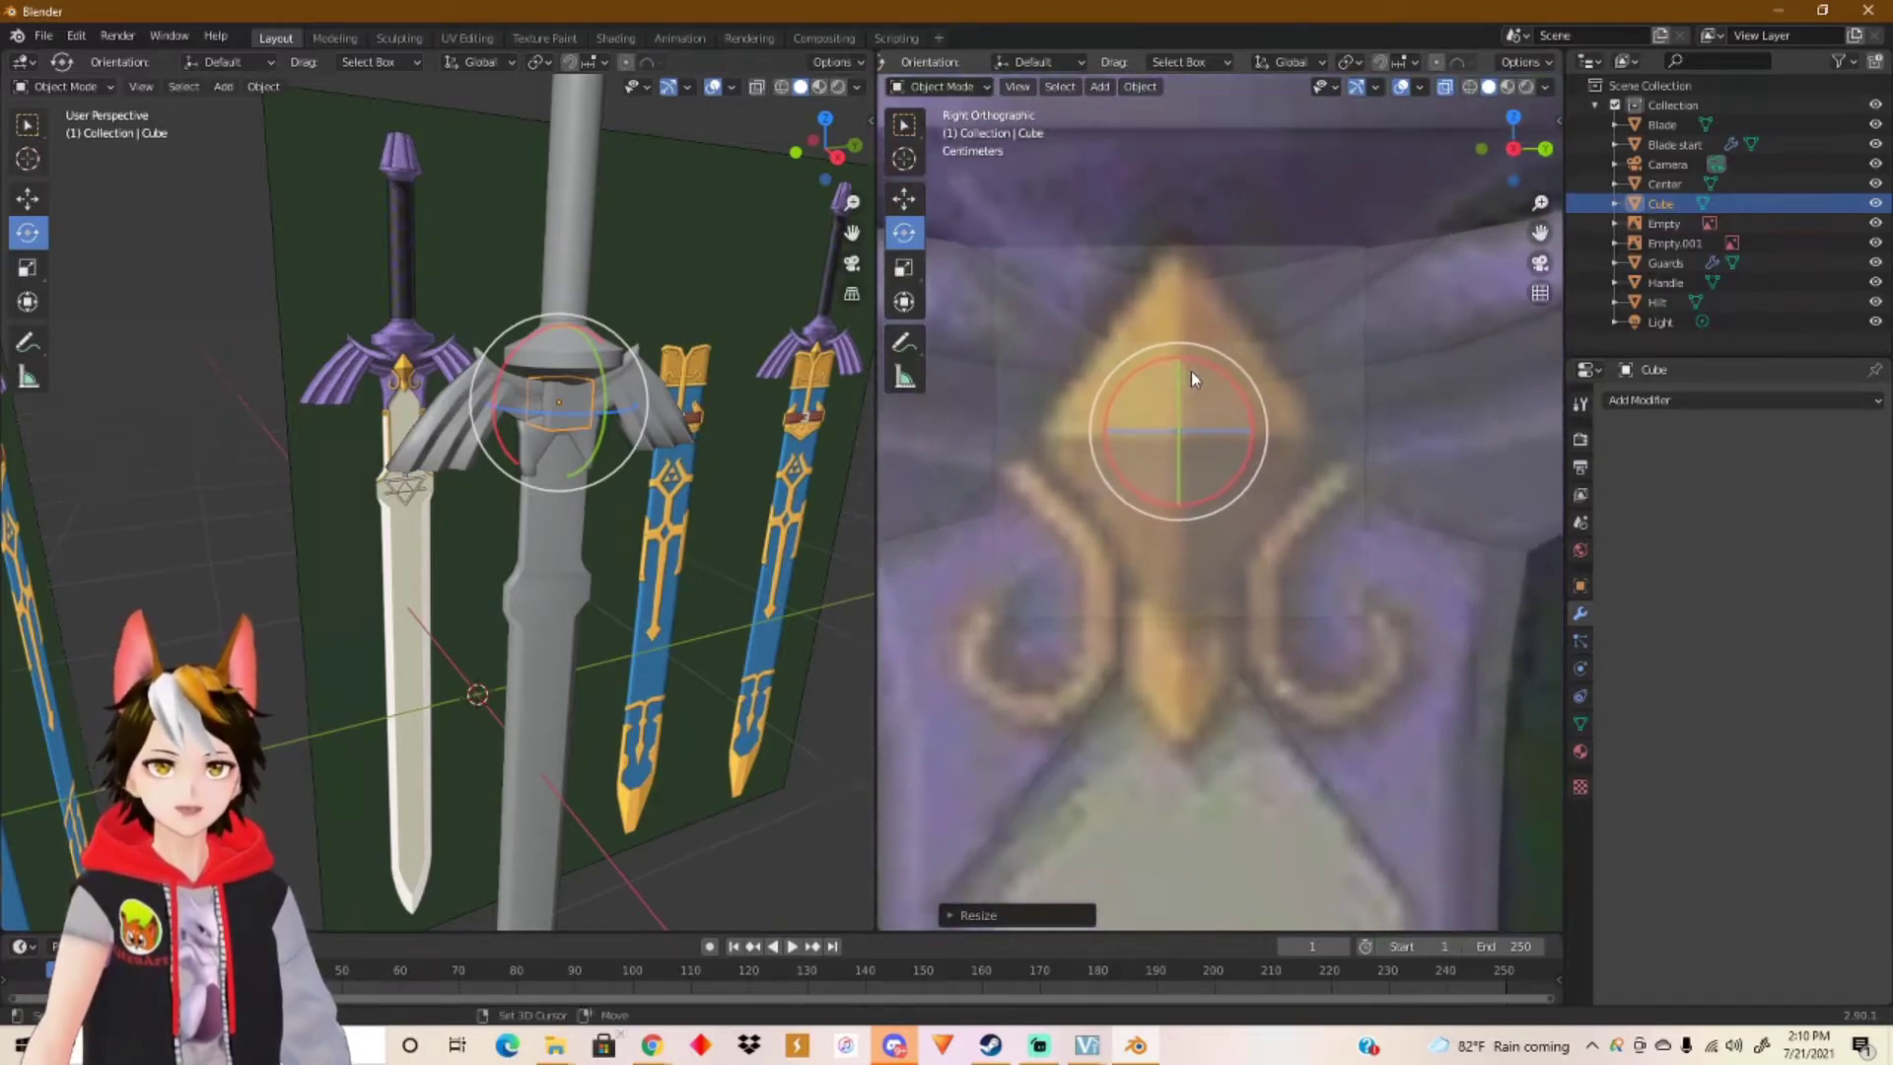
{"action": "left_click", "coordinate": [904, 199]}
{"action": "left_click_drag", "start_coordinate": [1183, 370], "coordinate": [1180, 350]}
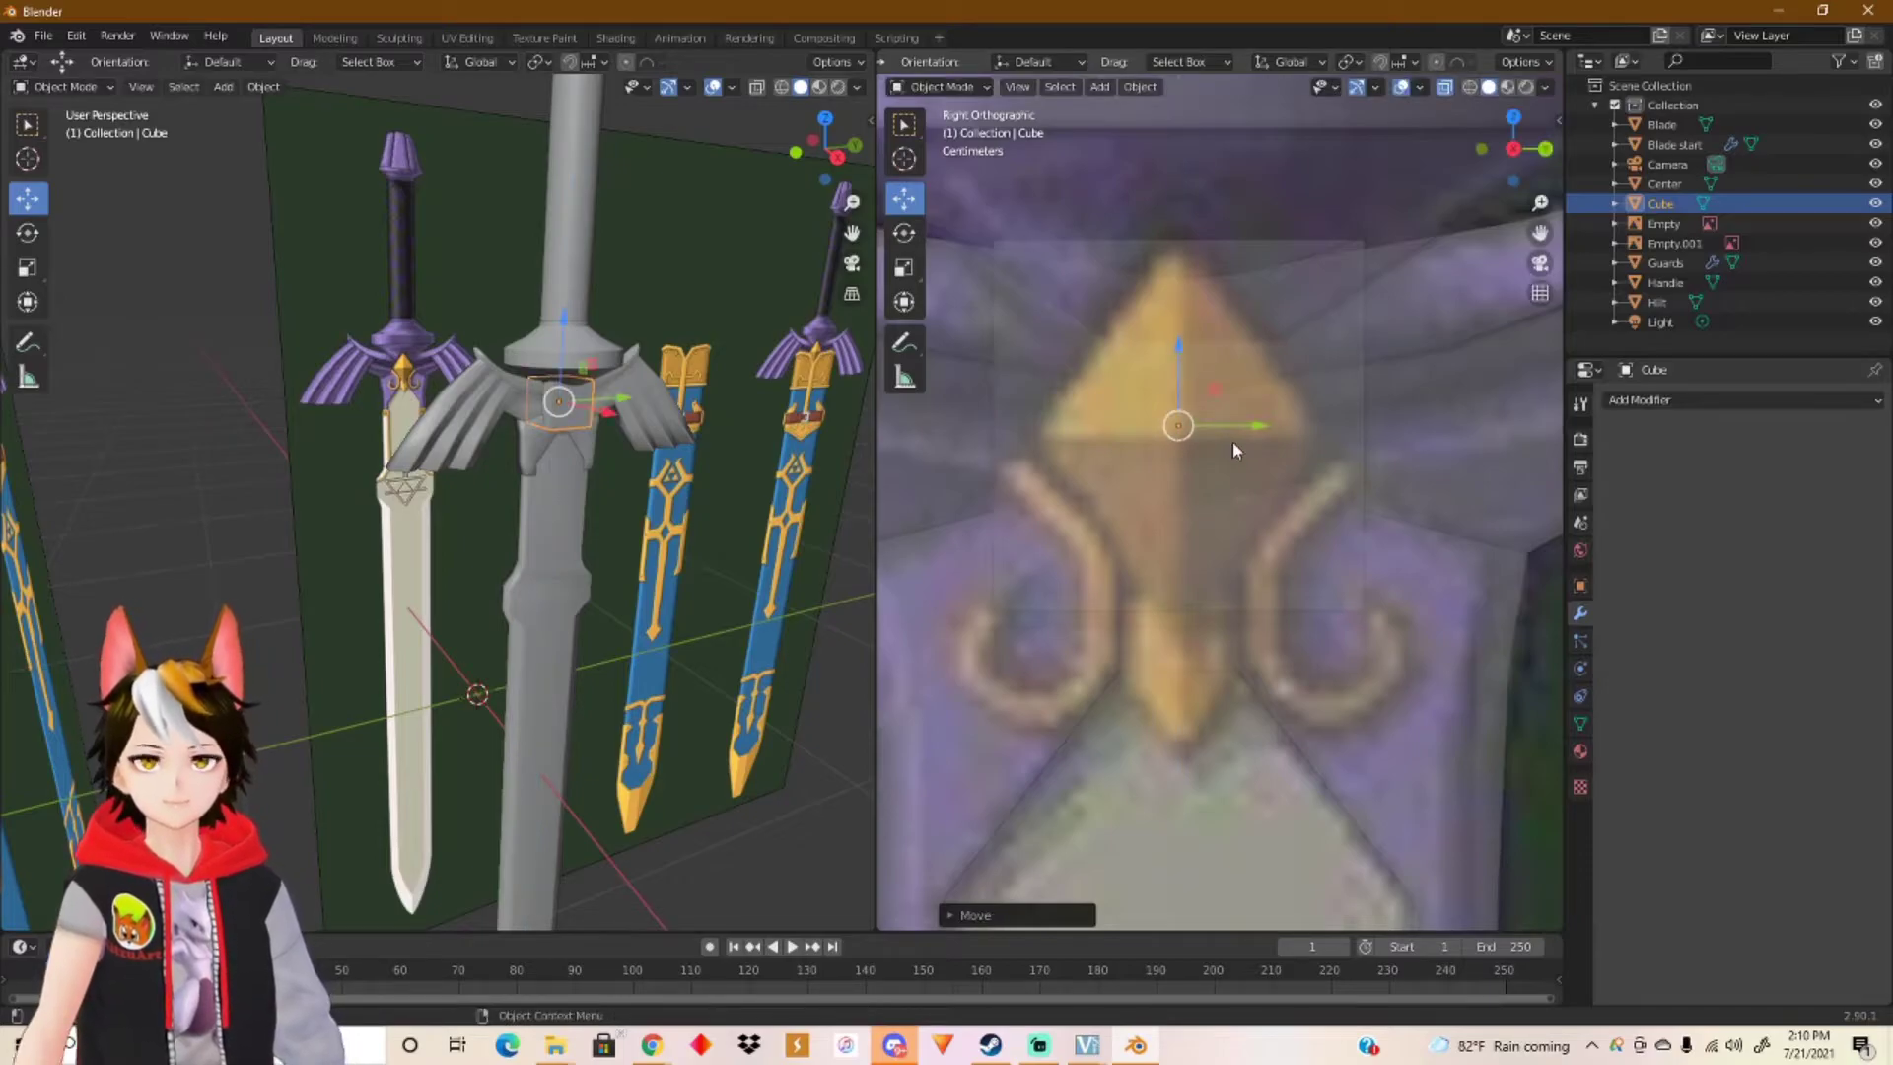
Step: Rotate the cube -45° about X, snapping the angle, so it forms a diamond over the reference gem
{"action": "left_click", "coordinate": [912, 236]}
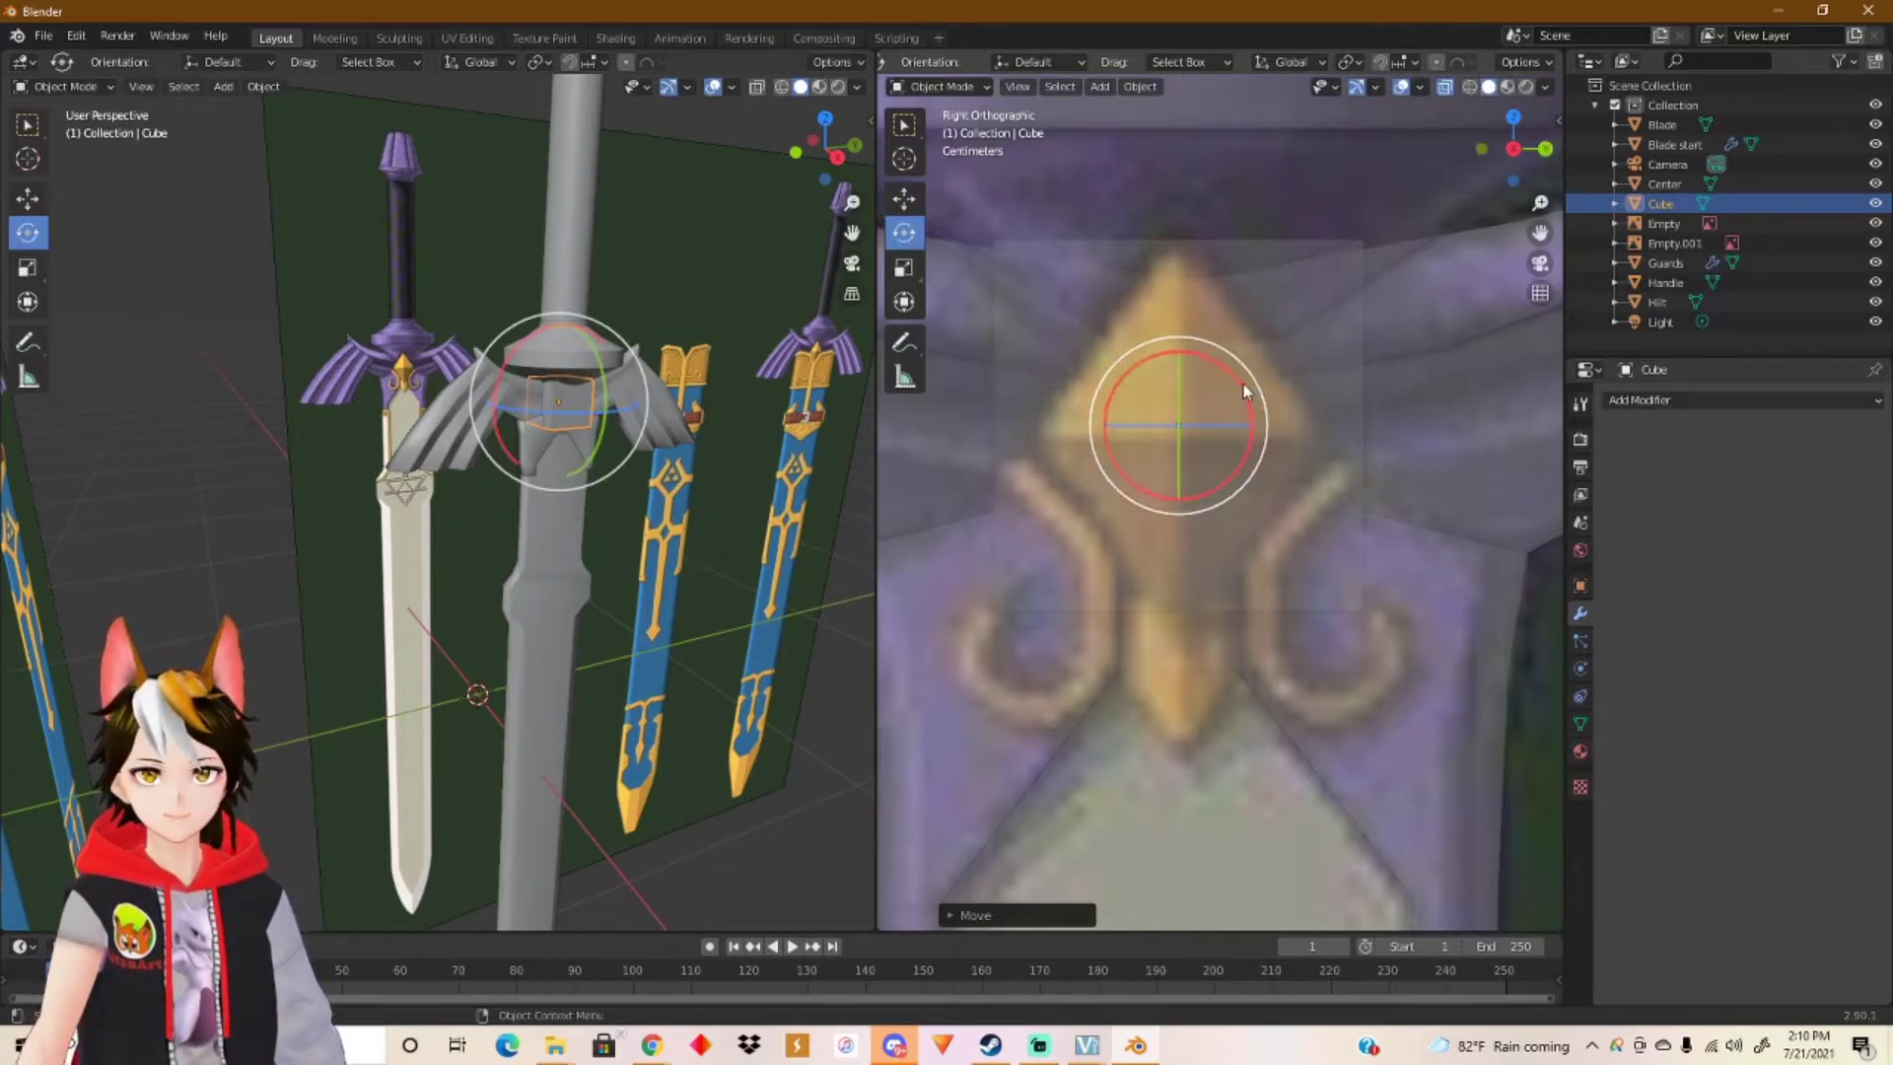
{"action": "left_click_drag", "start_coordinate": [1244, 391], "coordinate": [1253, 431]}
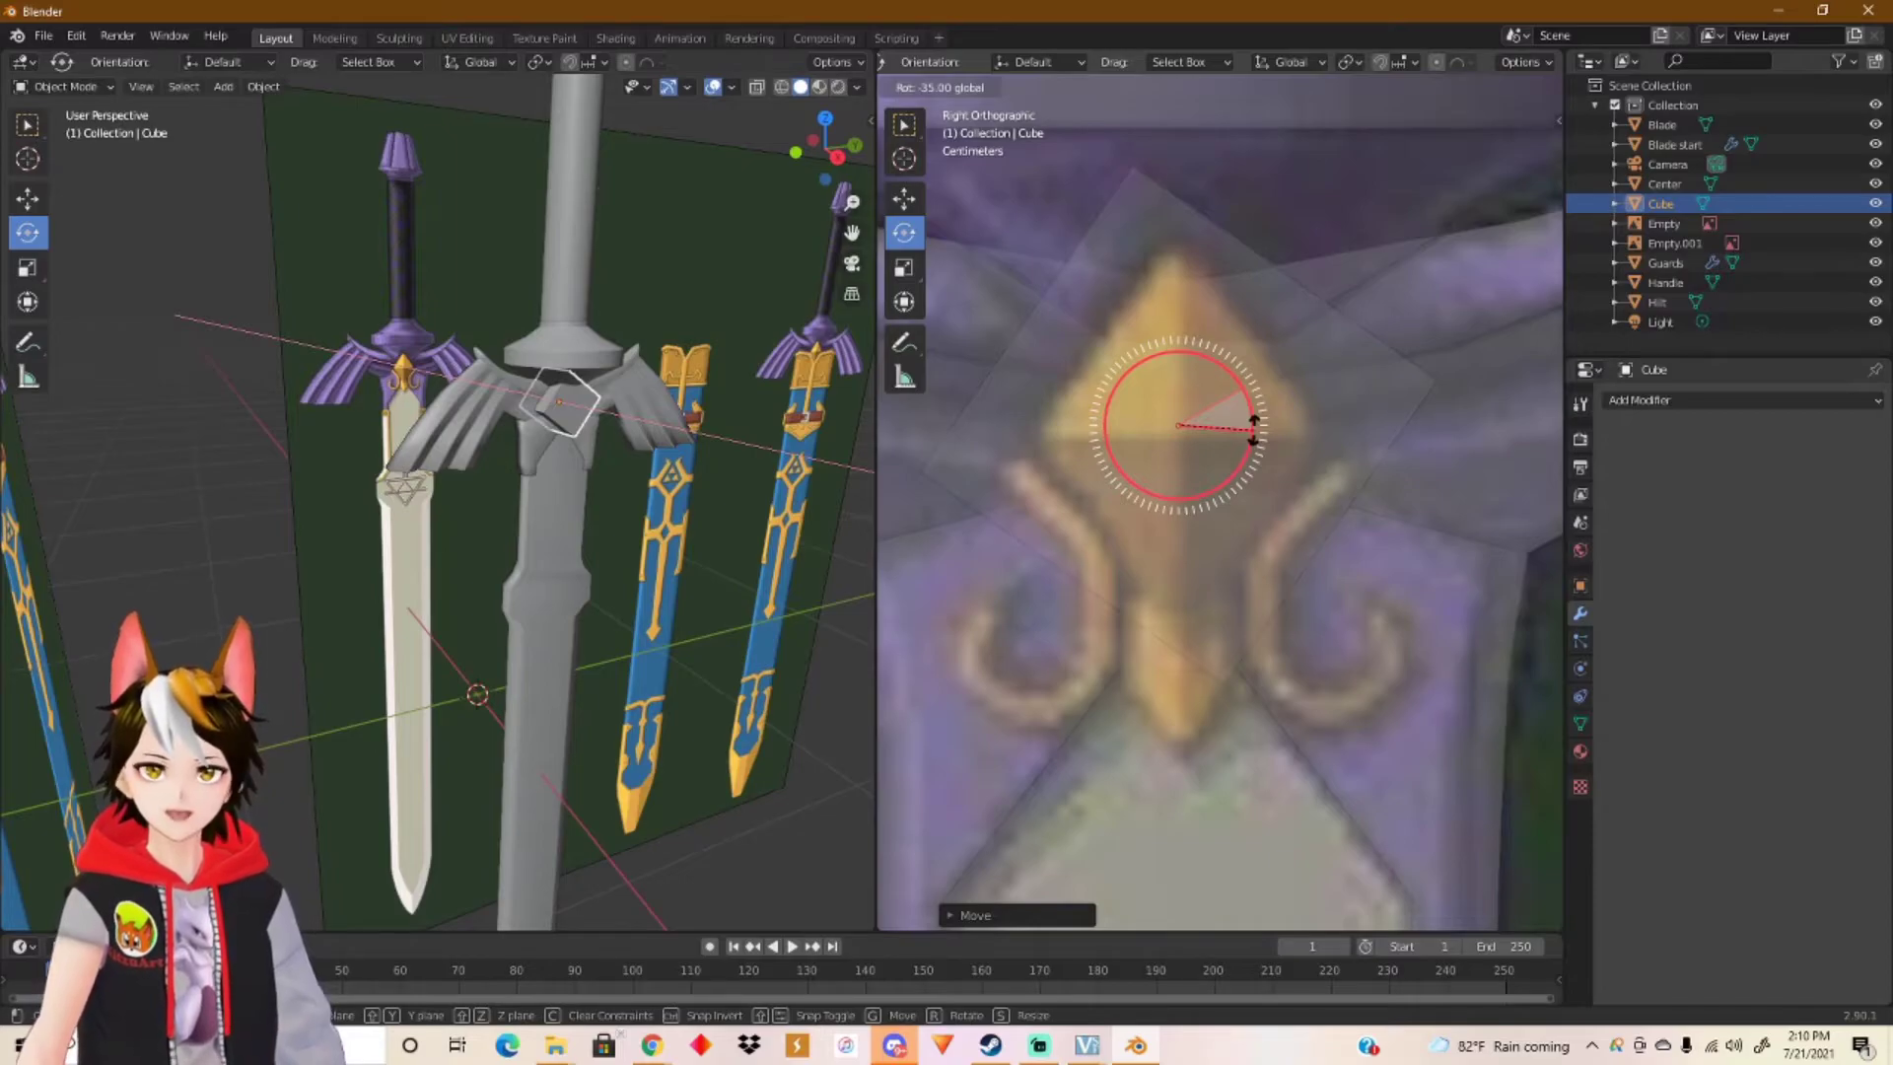
{"action": "left_click_drag", "start_coordinate": [1253, 430], "coordinate": [1241, 441], "text": "ctrl"}
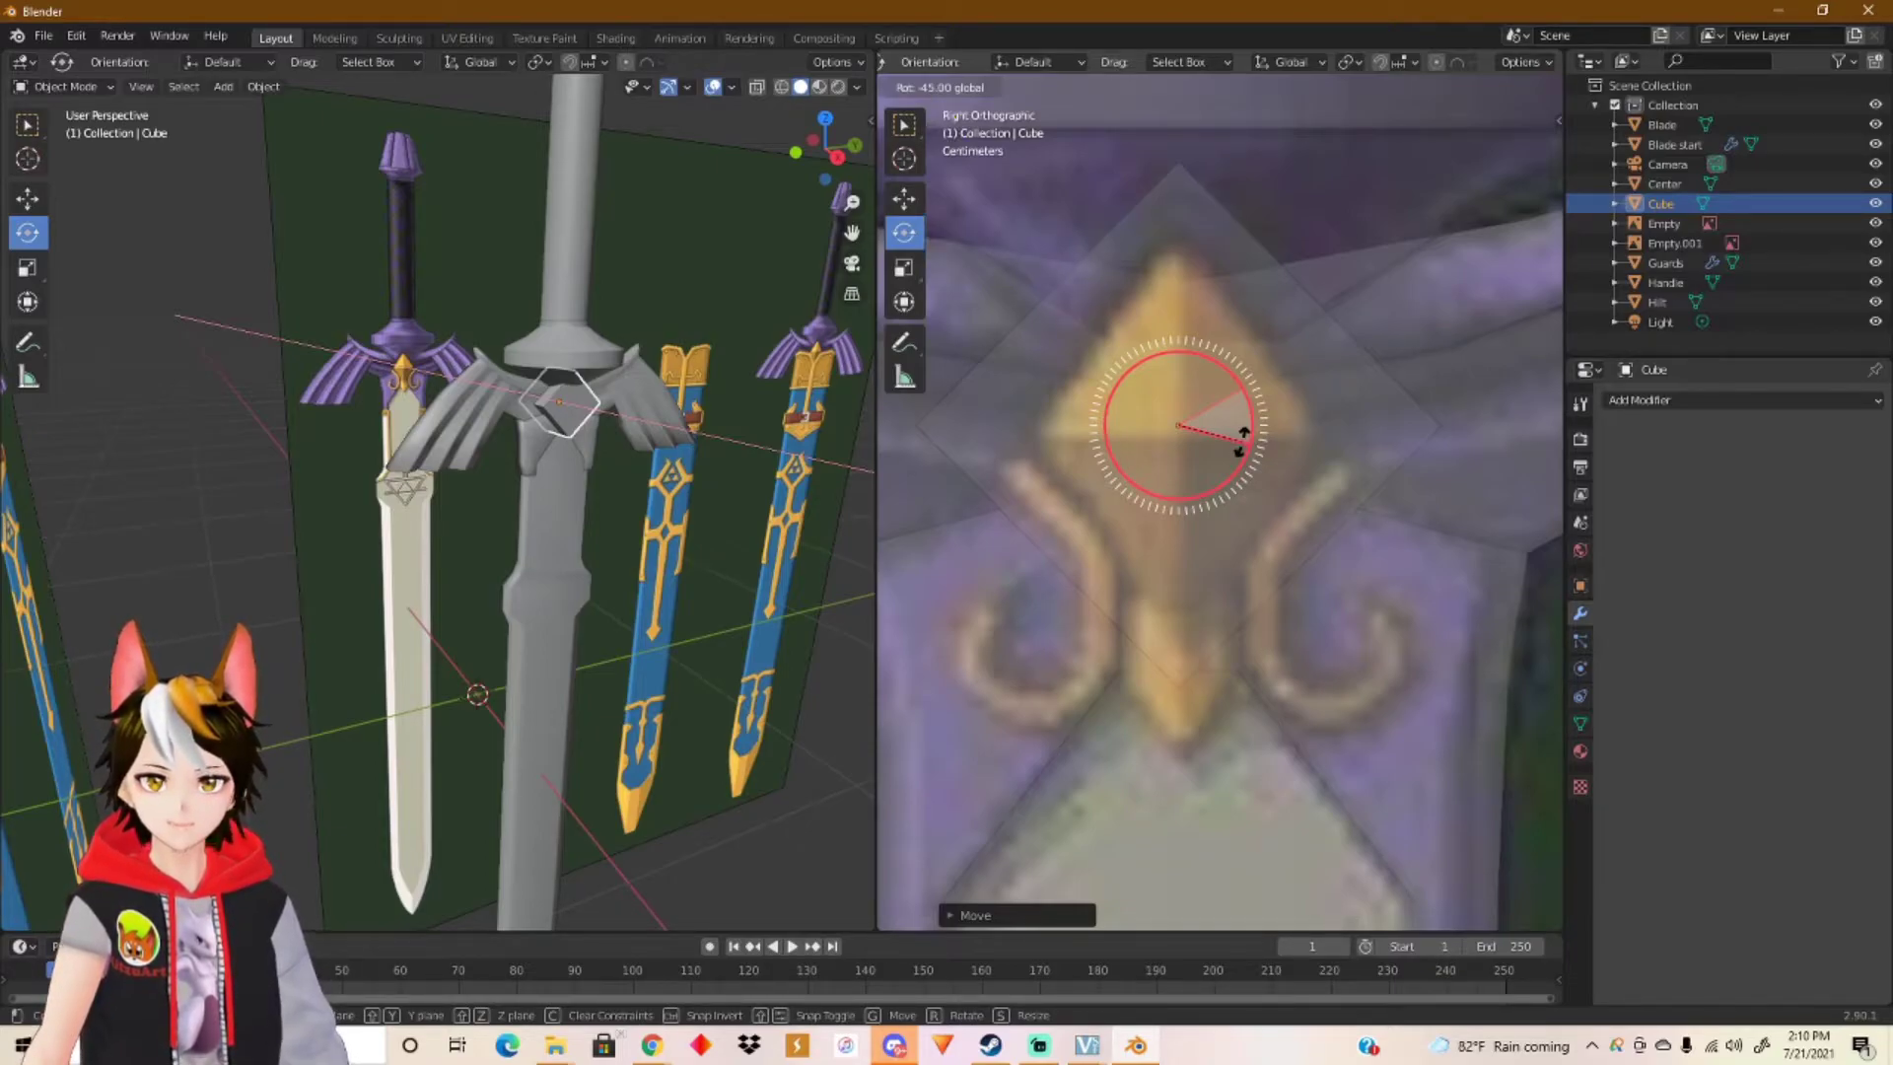
{"action": "left_click_drag", "start_coordinate": [1241, 440], "coordinate": [1243, 445], "text": "ctrl"}
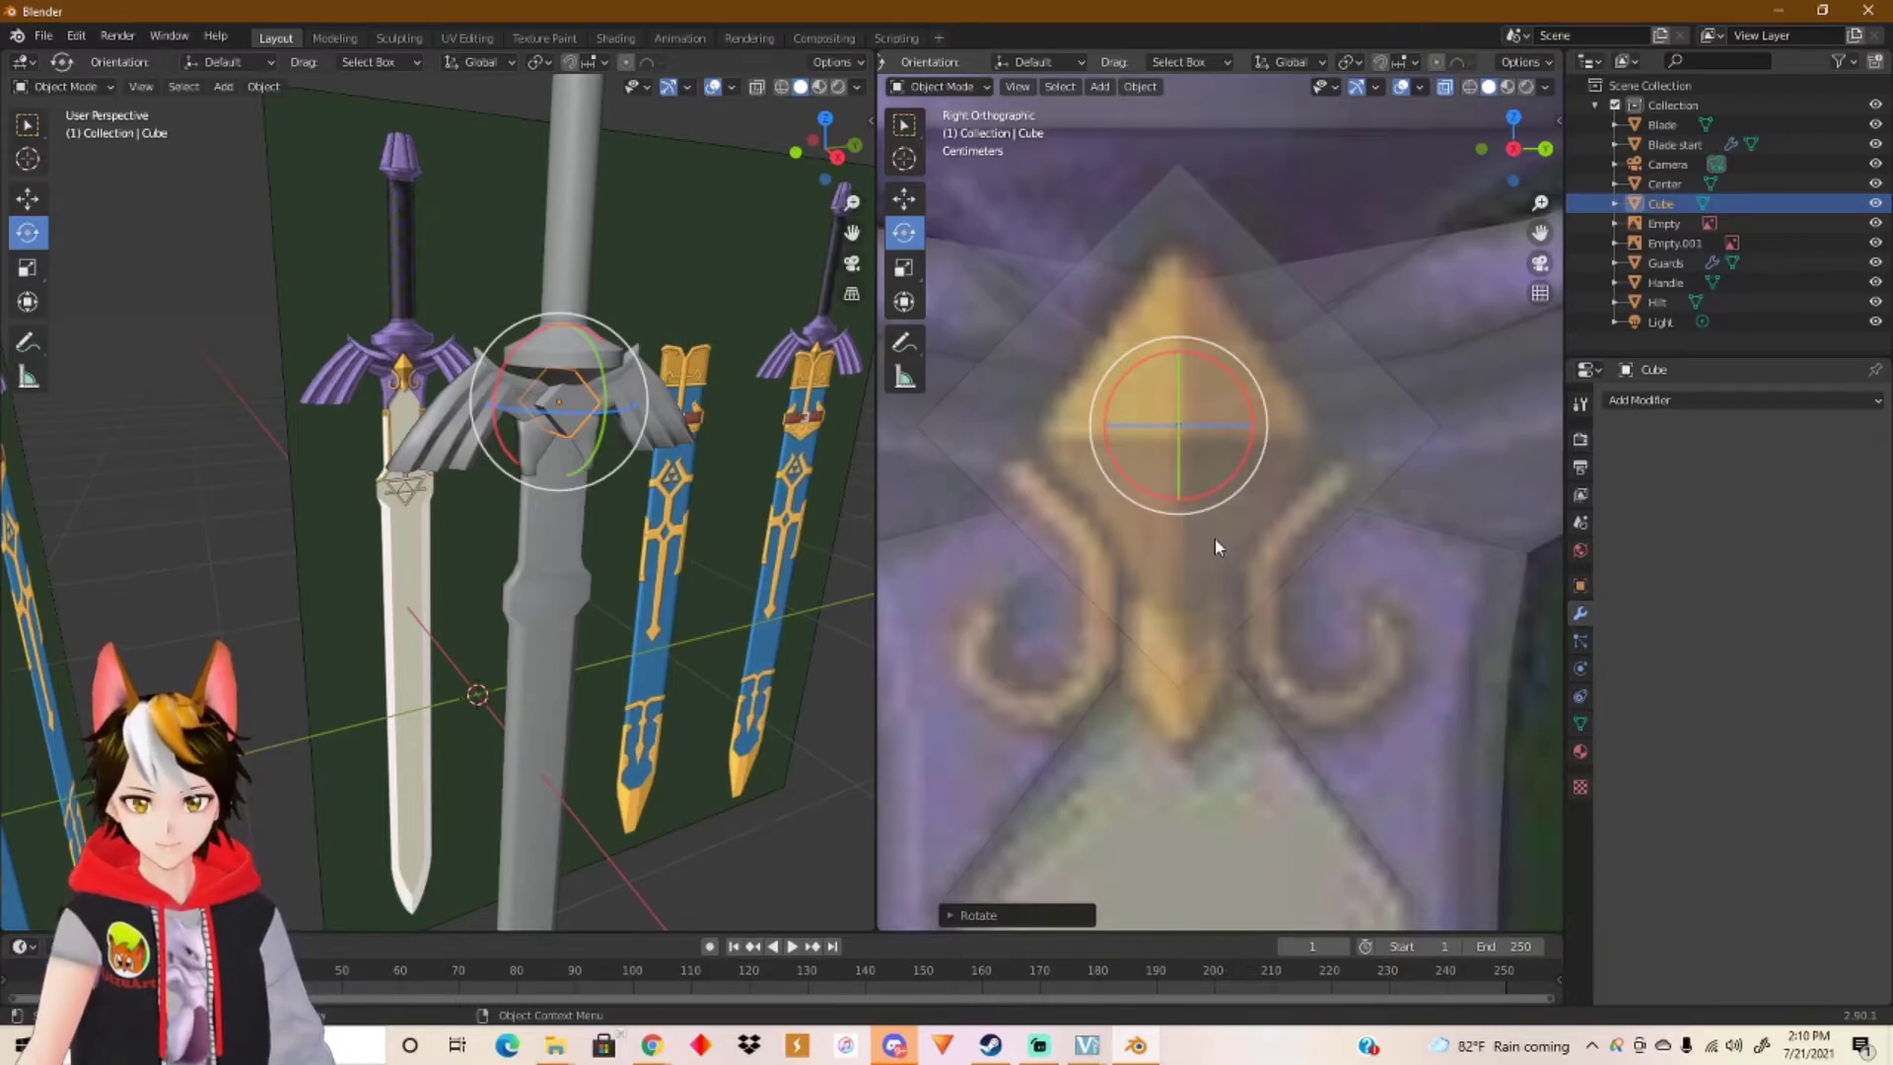
Step: Scale the rotated cube down to about 0.7 to match the height of the reference gem
{"action": "left_click", "coordinate": [903, 200]}
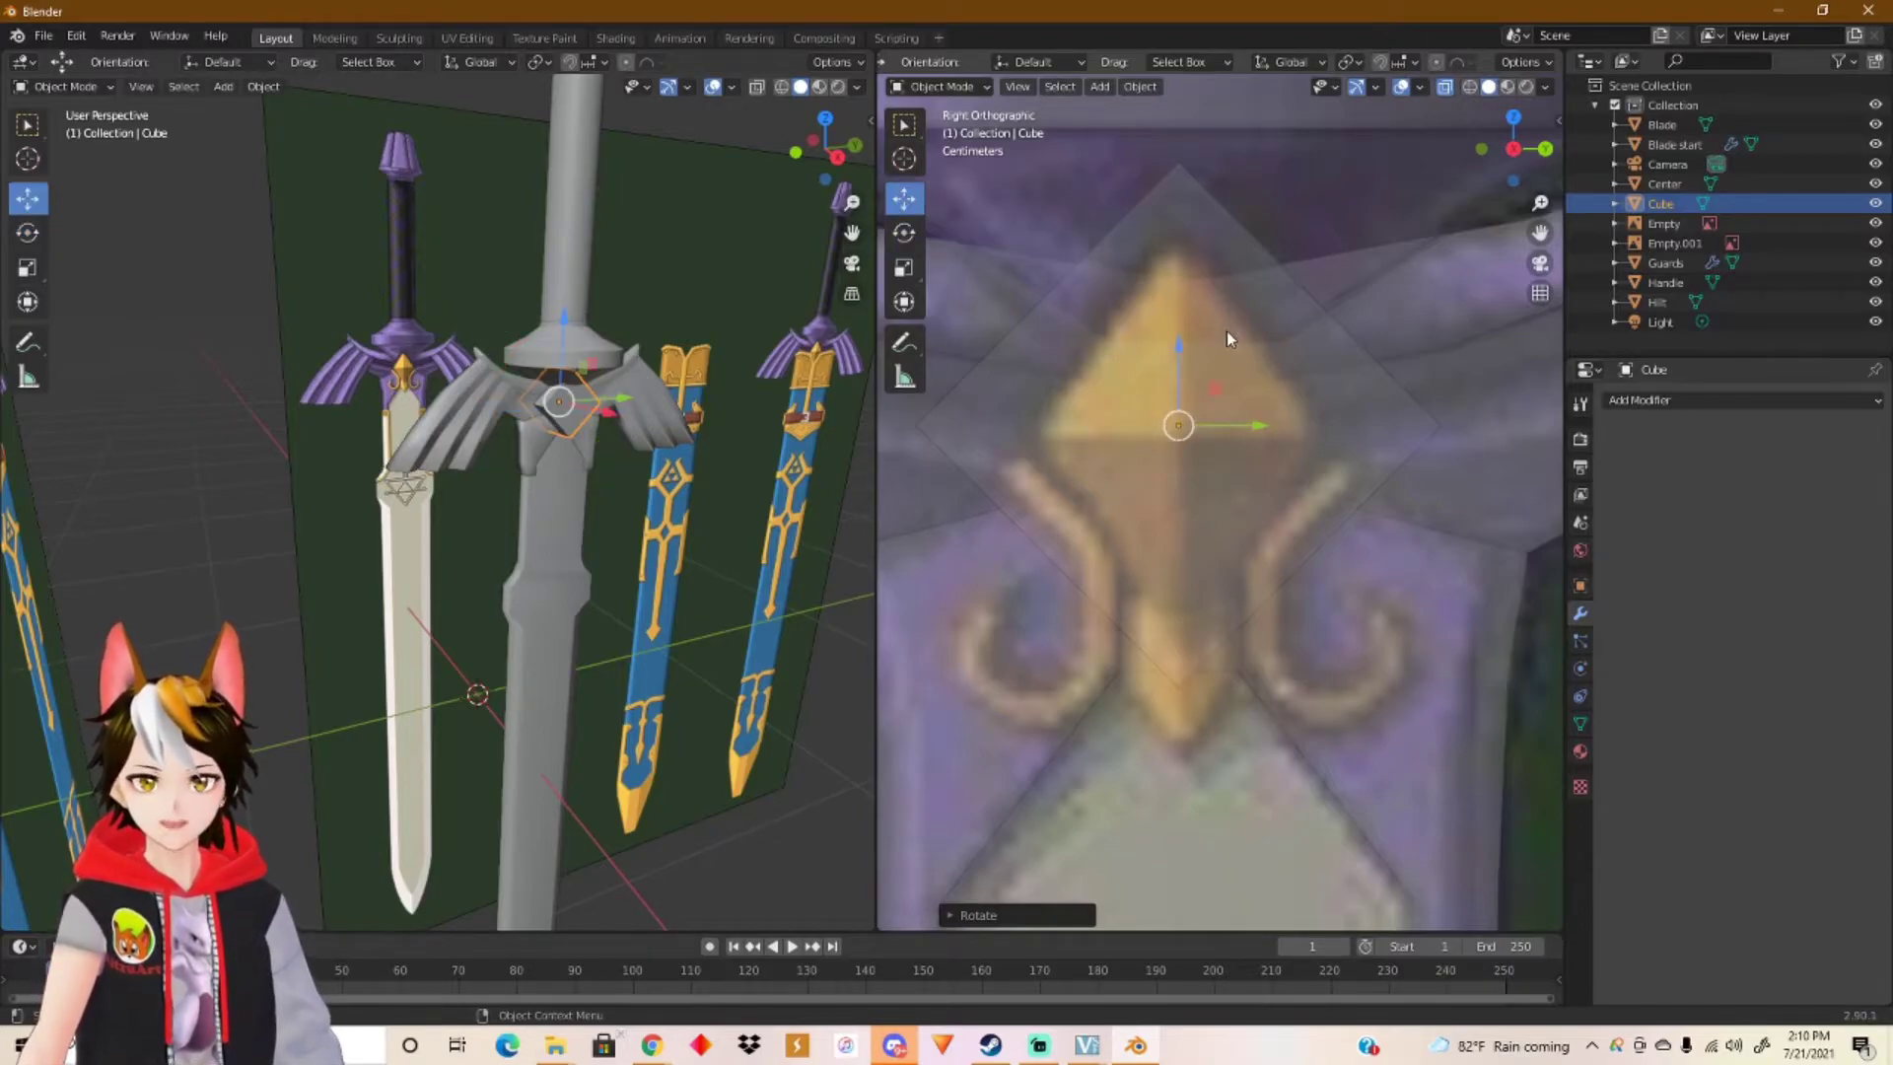
{"action": "key", "text": "s"}
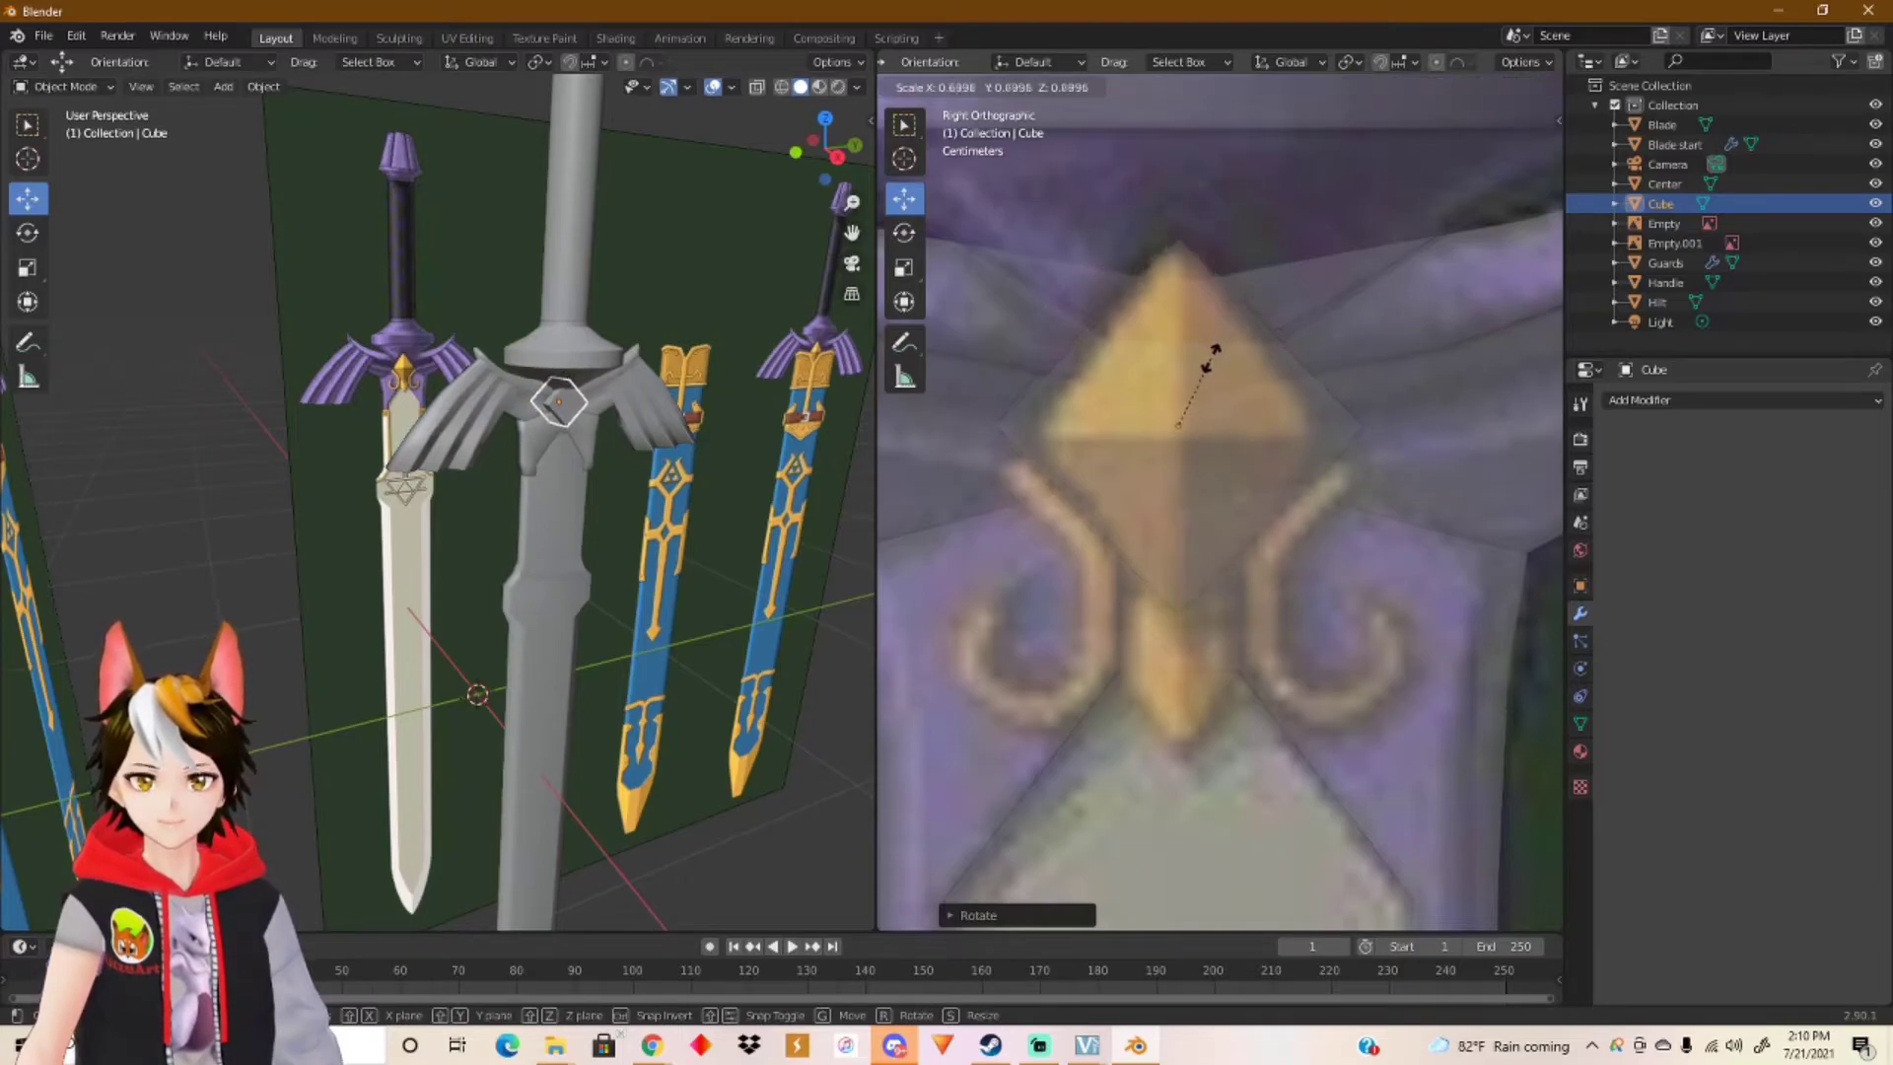
{"action": "left_click", "coordinate": [1208, 359]}
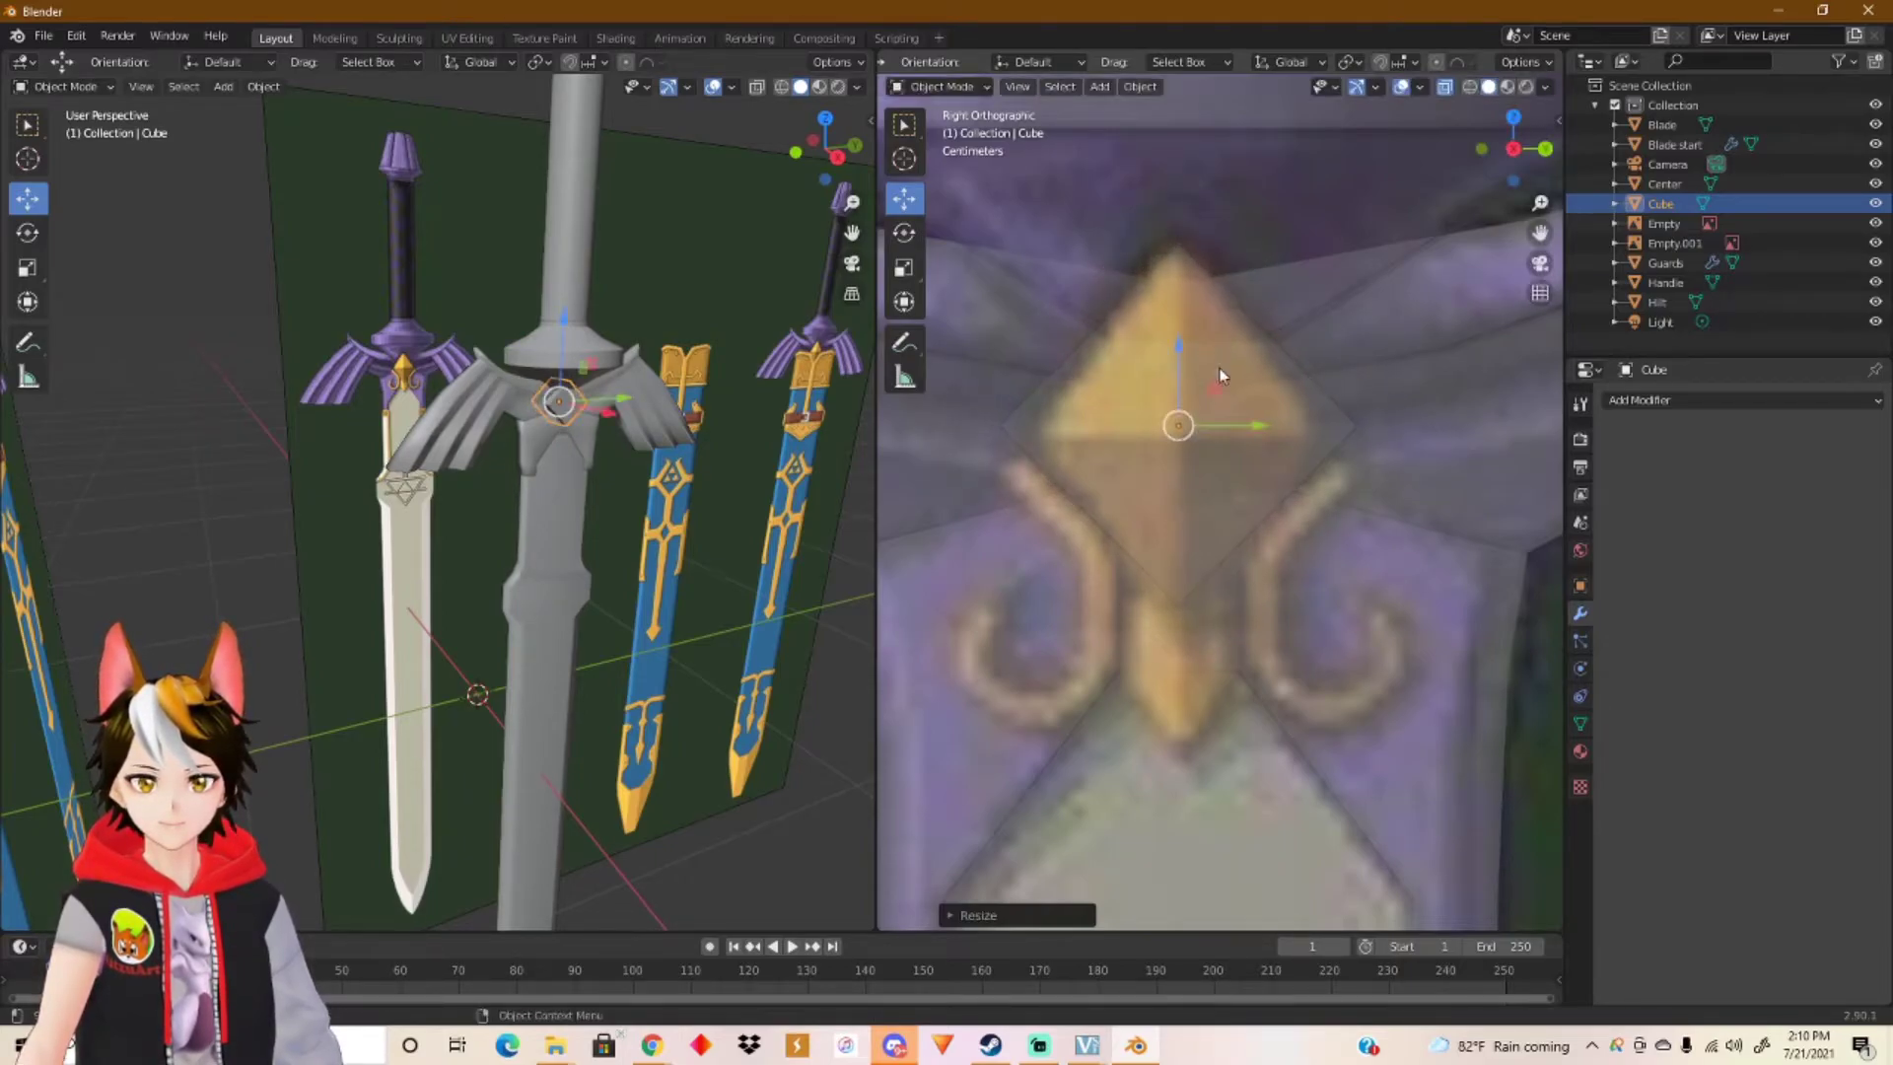
{"action": "left_click", "coordinate": [904, 267]}
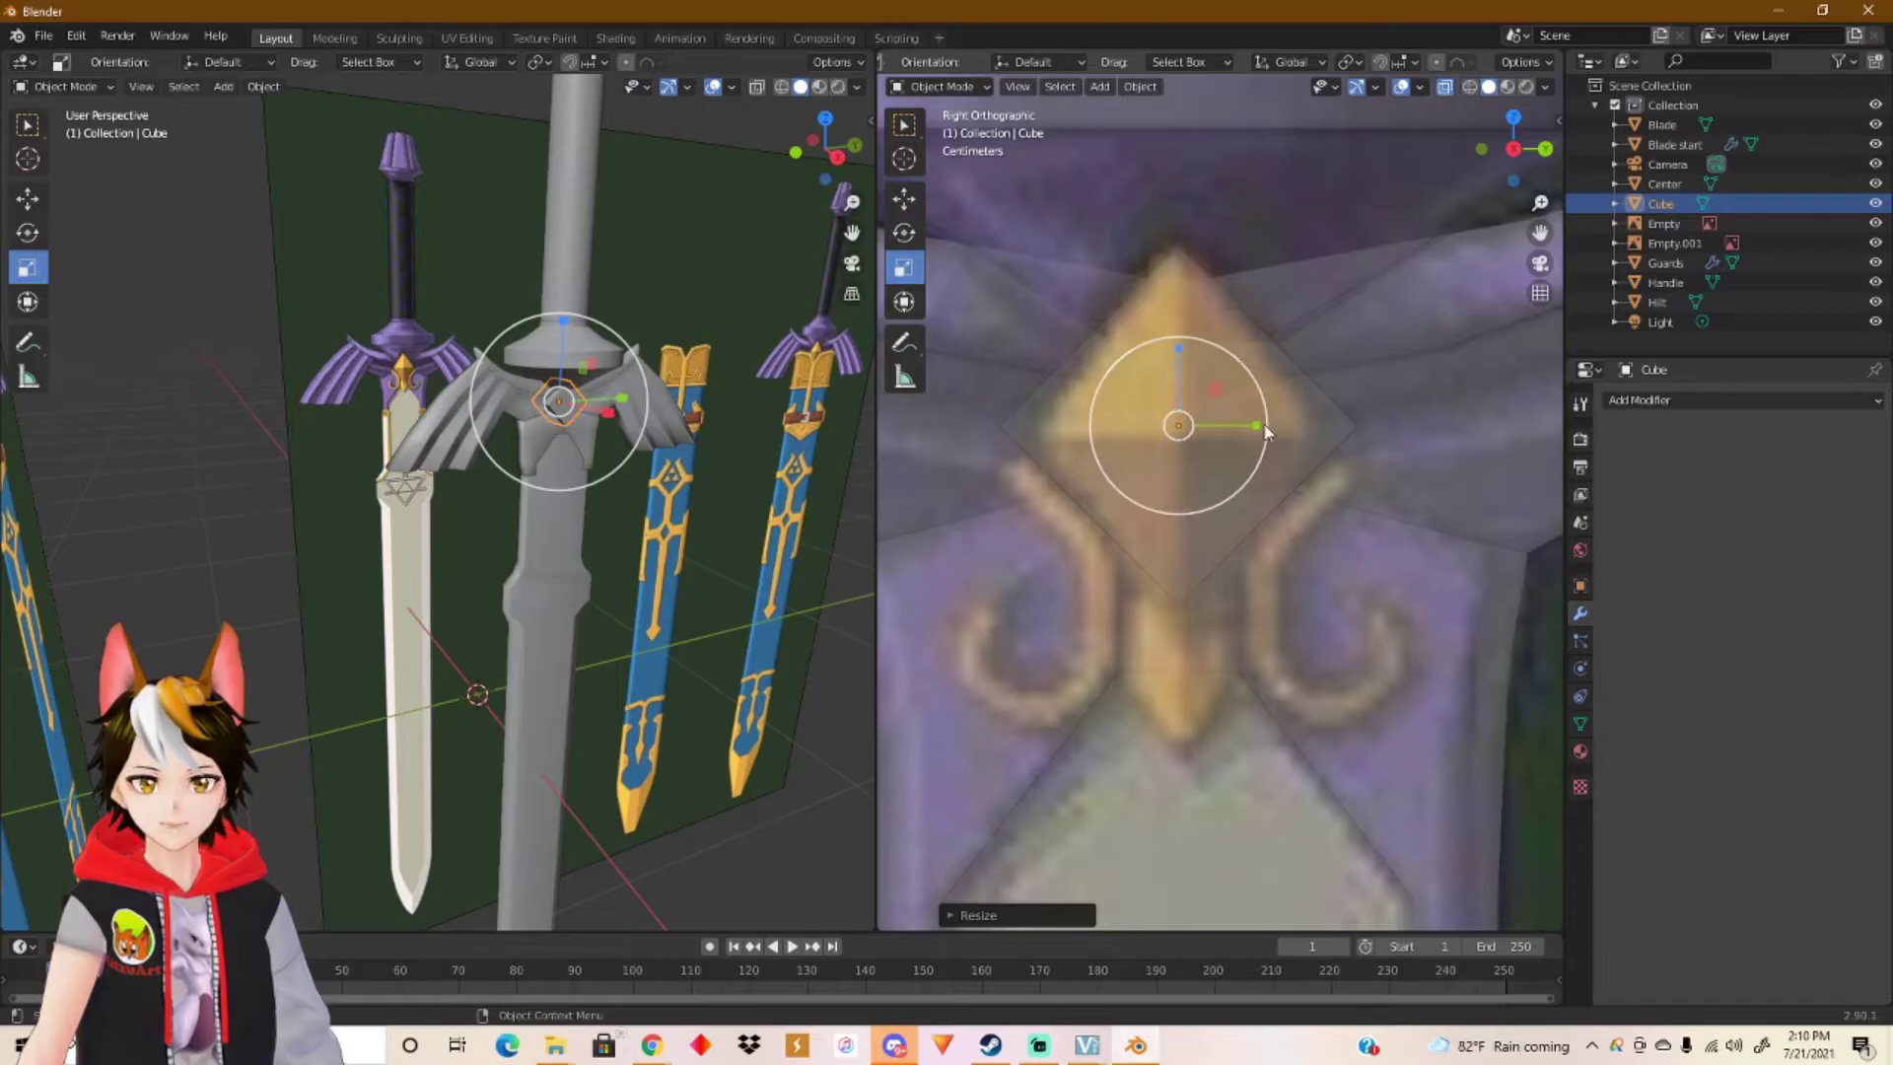
{"action": "left_click_drag", "start_coordinate": [1260, 431], "coordinate": [1213, 430]}
{"action": "left_click_drag", "start_coordinate": [1173, 340], "coordinate": [1175, 304]}
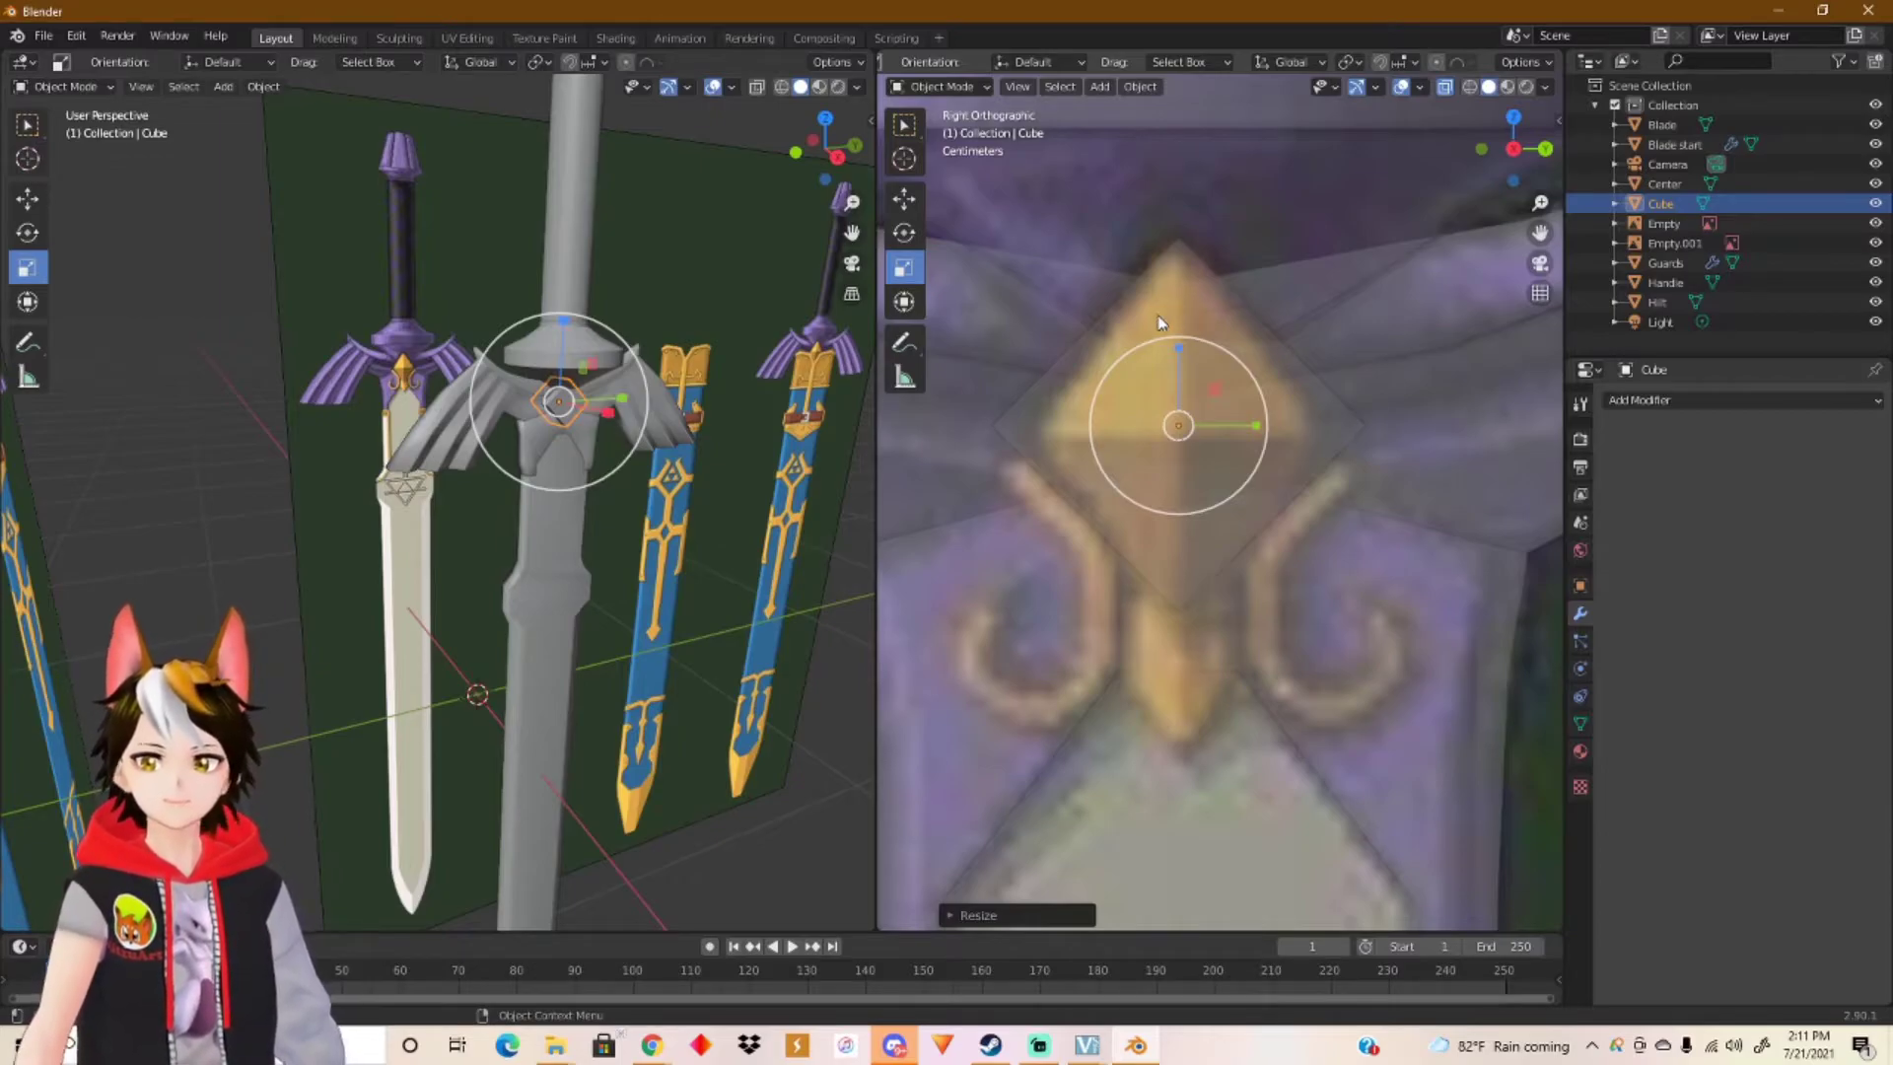
Step: Narrow the diamond along Y by scaling its side vertices to the reference gem, and turn off proportional editing
{"action": "key", "text": "Tab"}
{"action": "left_click_drag", "start_coordinate": [985, 405], "coordinate": [1478, 438]}
{"action": "left_click", "coordinate": [903, 267]}
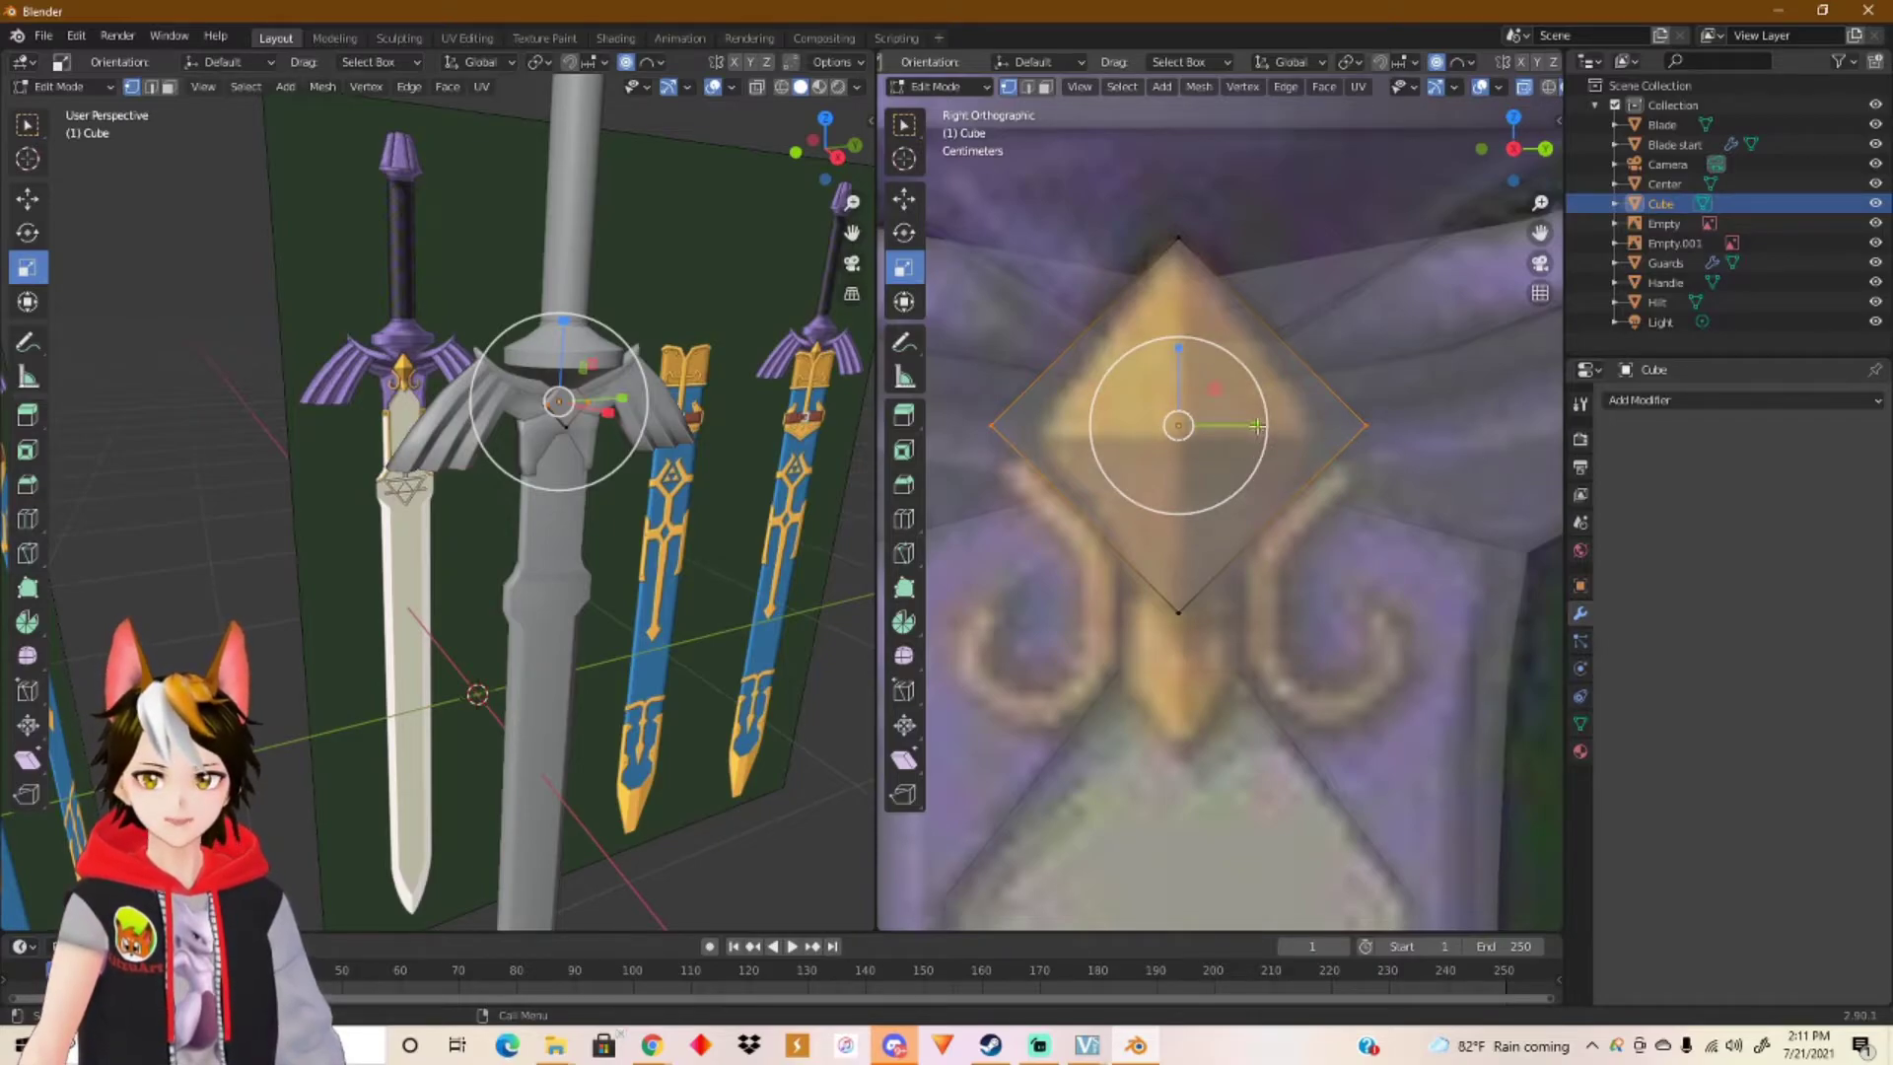
{"action": "left_click_drag", "start_coordinate": [1255, 425], "coordinate": [1238, 427]}
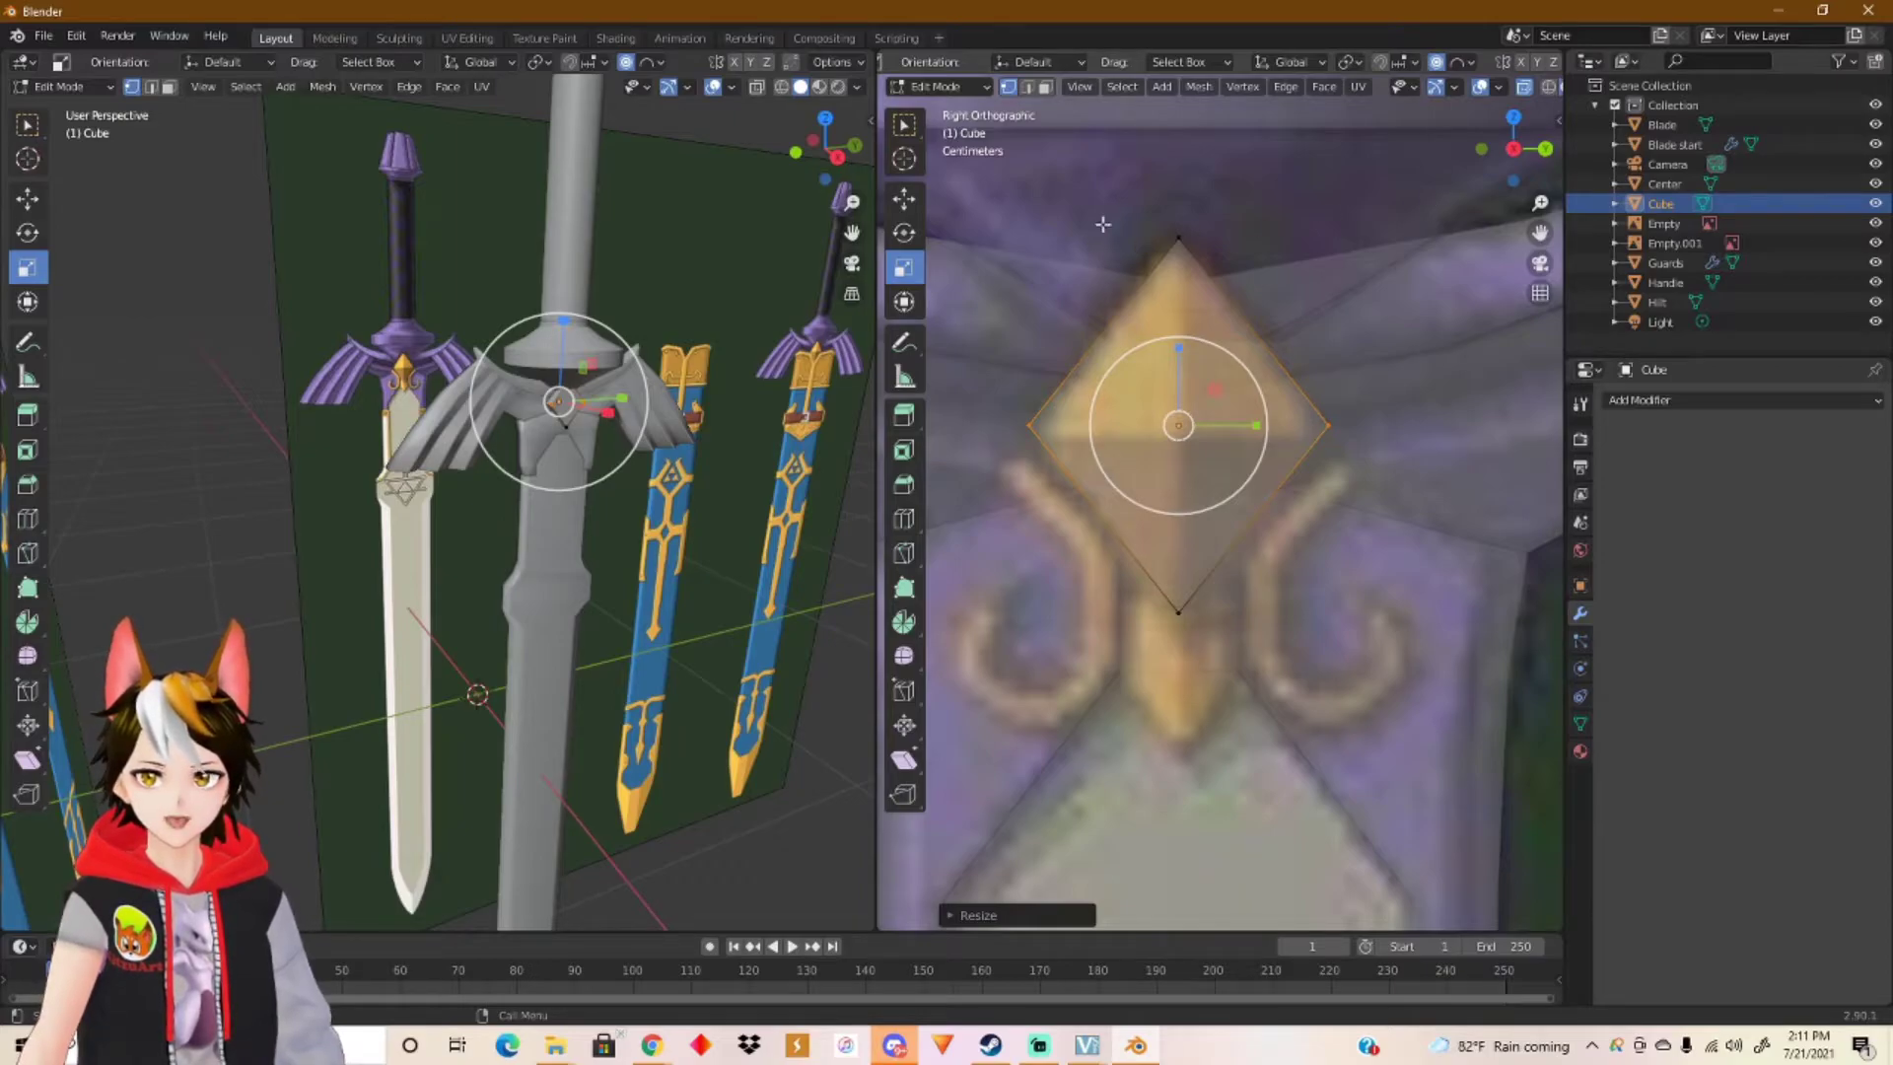
{"action": "left_click", "coordinate": [624, 63]}
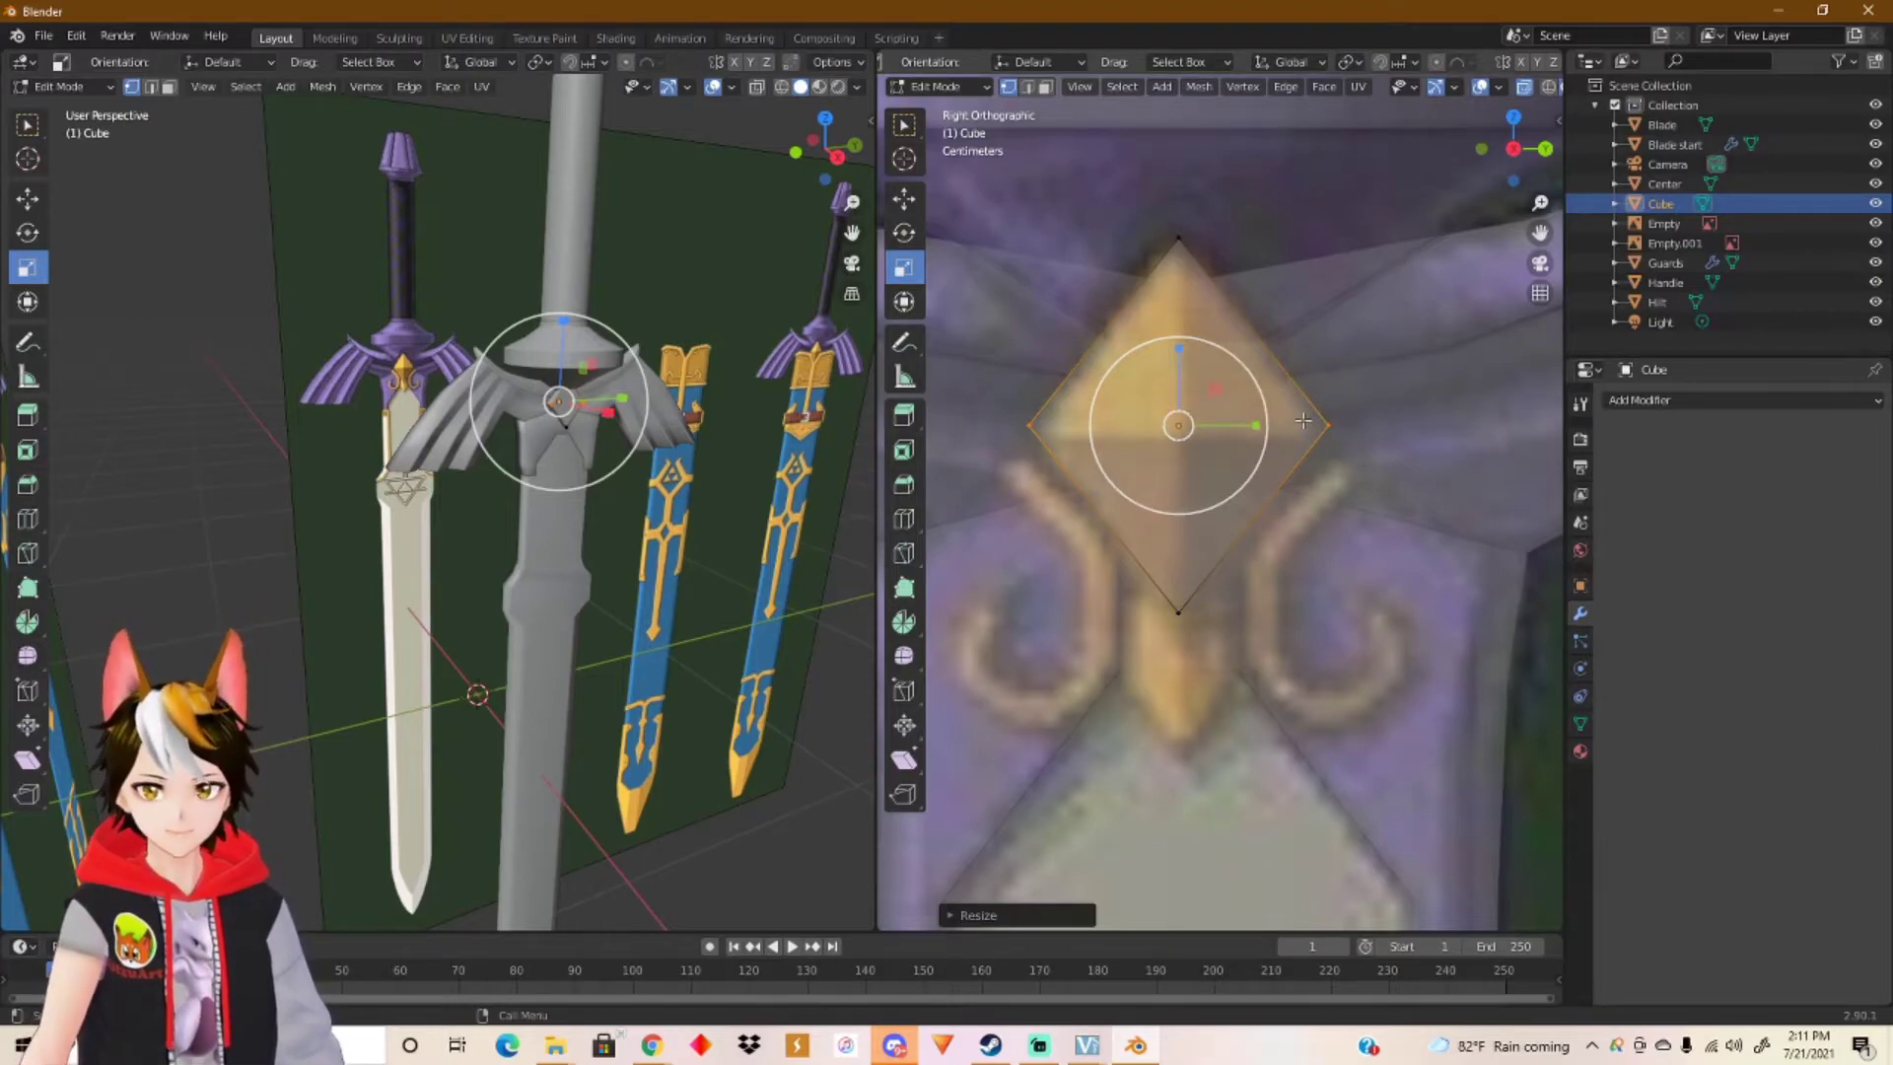
Step: Scale the gem mesh narrower along X in the back orthographic view and shift it slightly to centre it on the guard
{"action": "left_click", "coordinate": [1545, 151]}
{"action": "middle_click_drag", "start_coordinate": [1388, 435], "coordinate": [1214, 470], "text": "shift"}
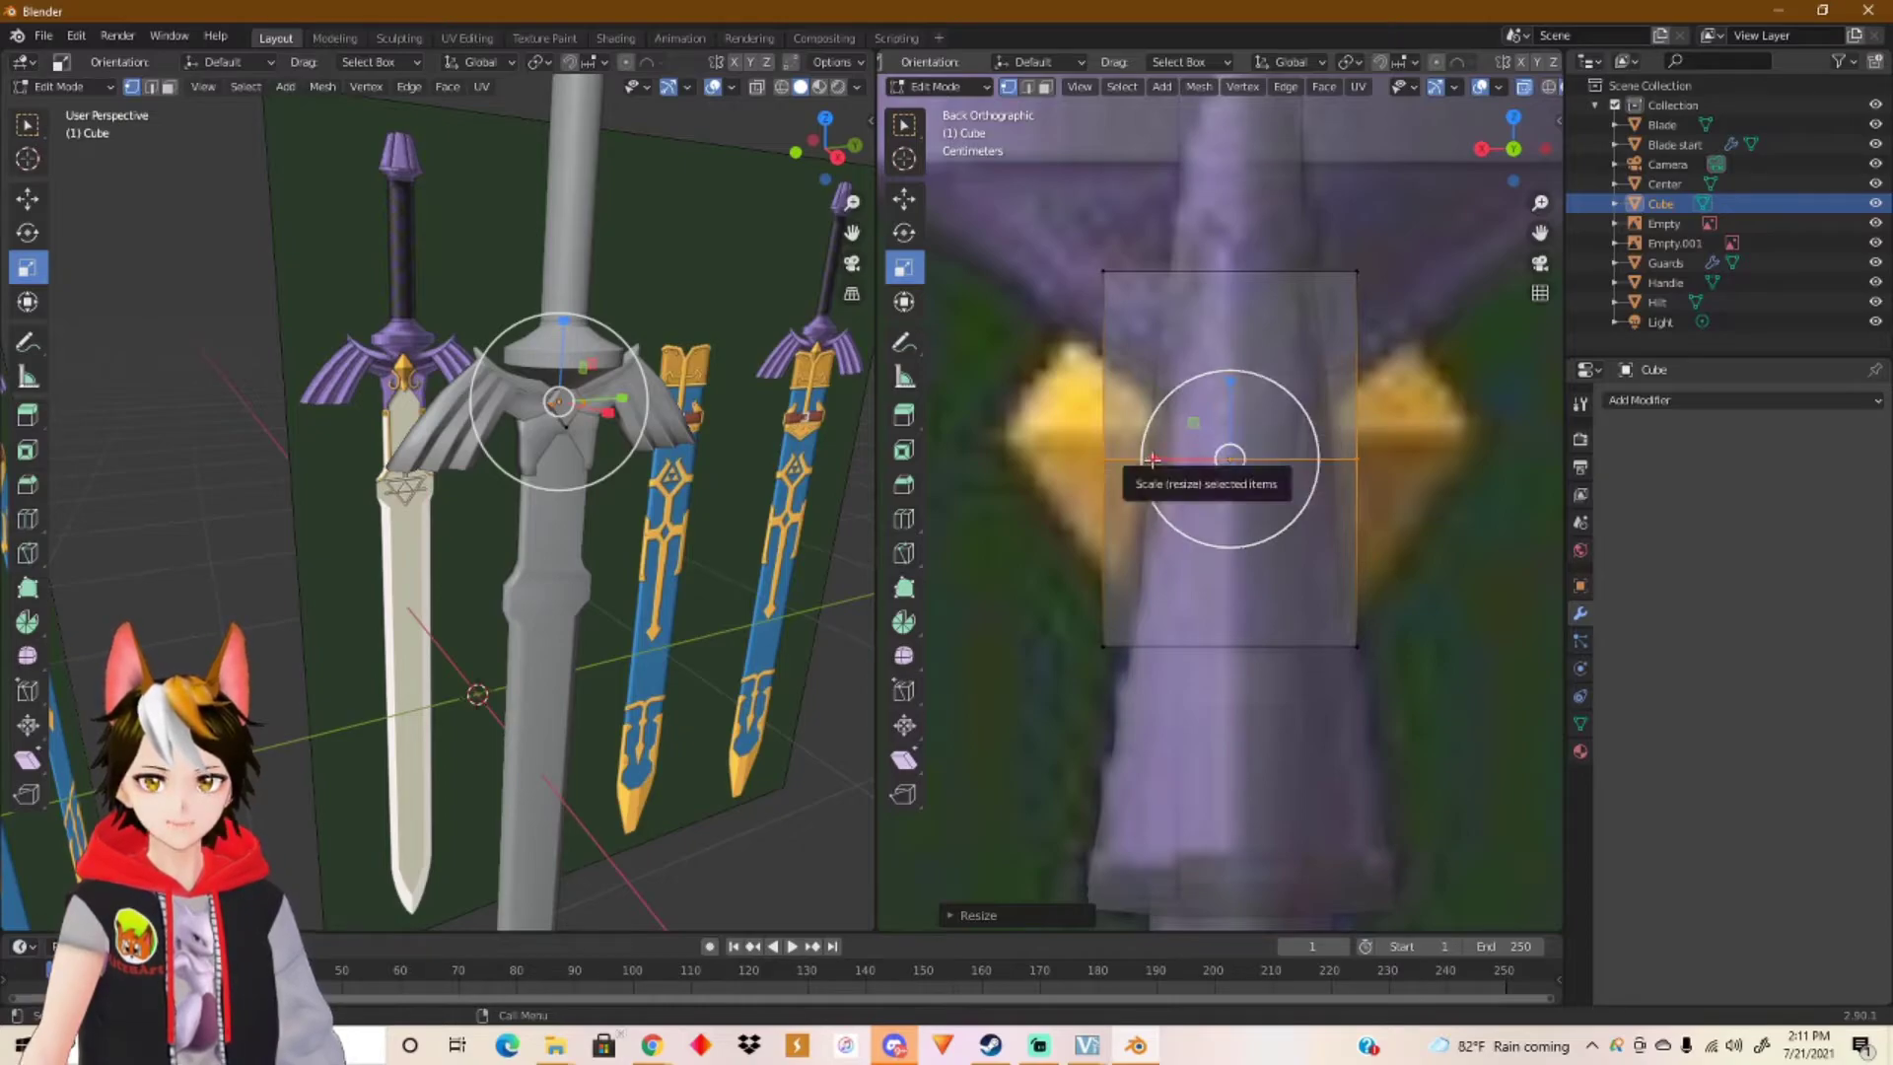
{"action": "left_click_drag", "start_coordinate": [1151, 459], "coordinate": [1161, 459]}
{"action": "key", "text": "Tab"}
{"action": "left_click", "coordinate": [904, 198]}
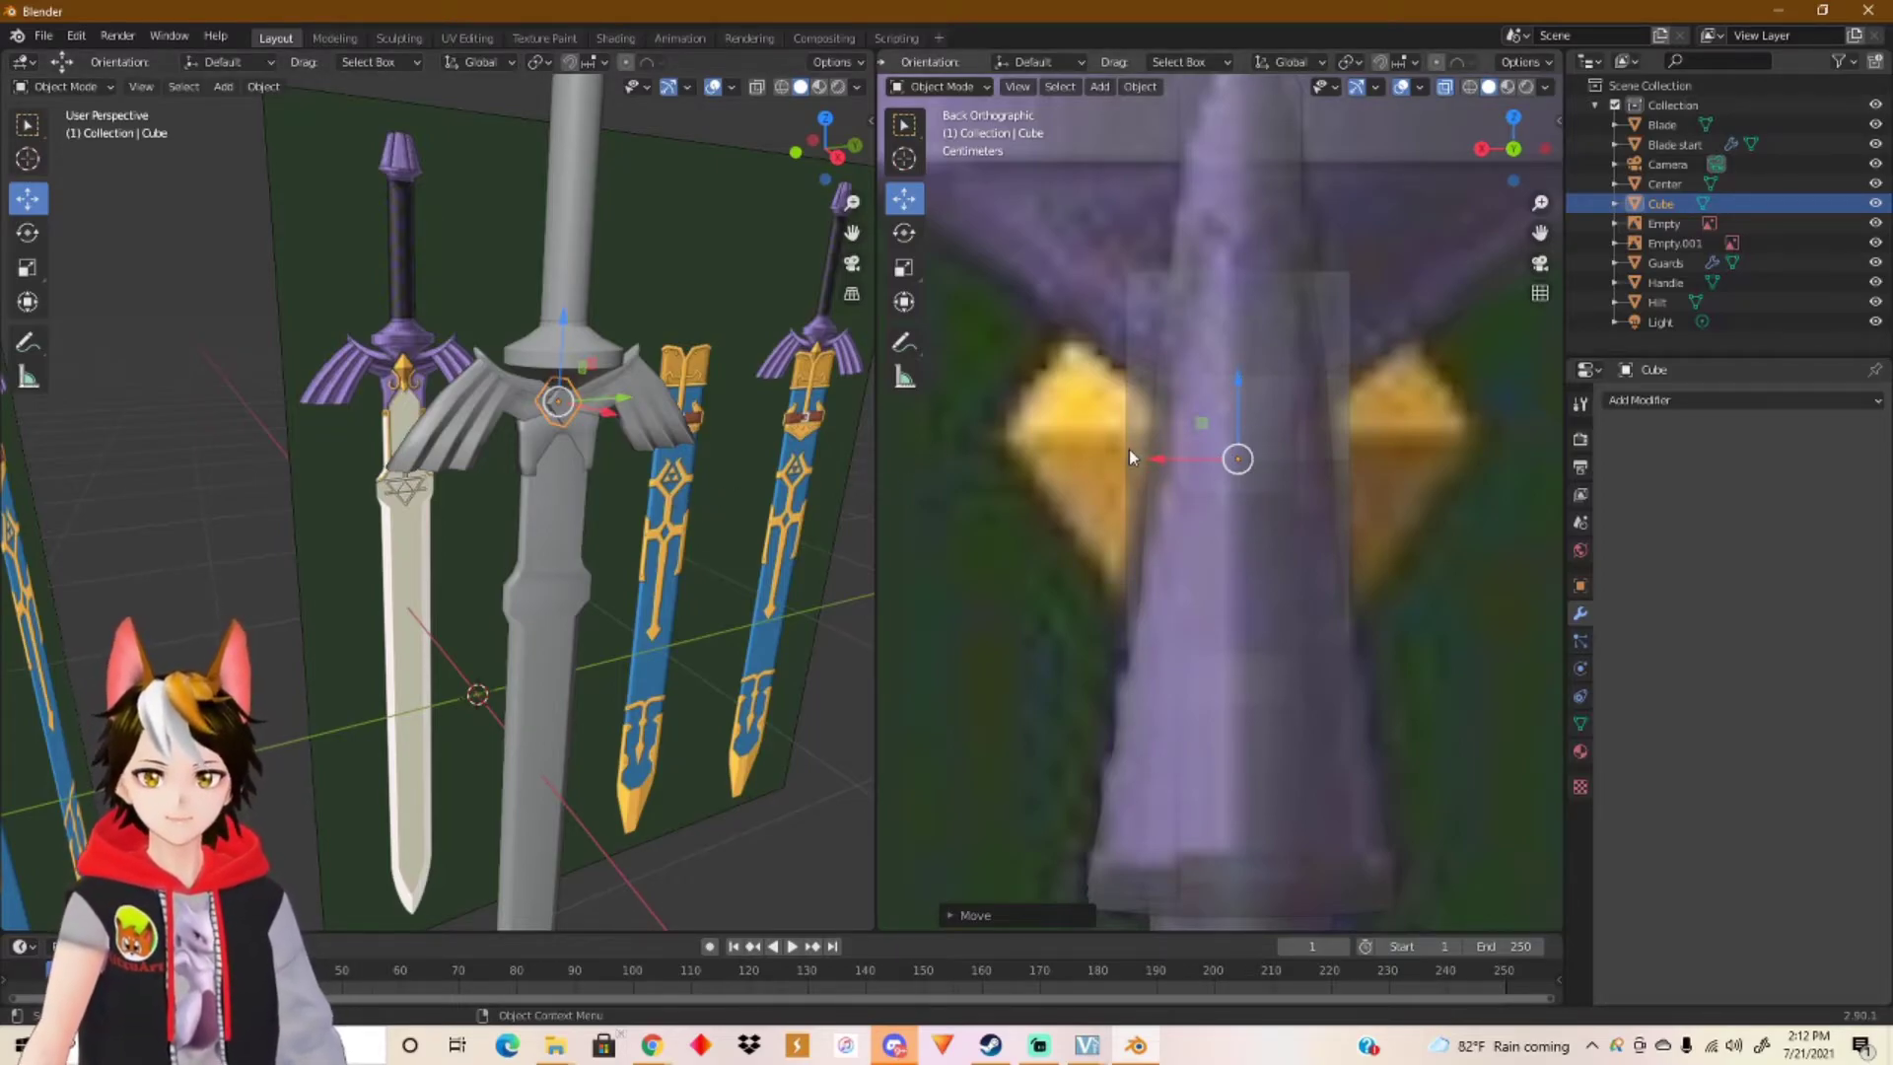
Step: Extrude the gem's front and back faces in place and scale them apart along X to match the reference gem's outer tips
{"action": "key", "text": "Tab"}
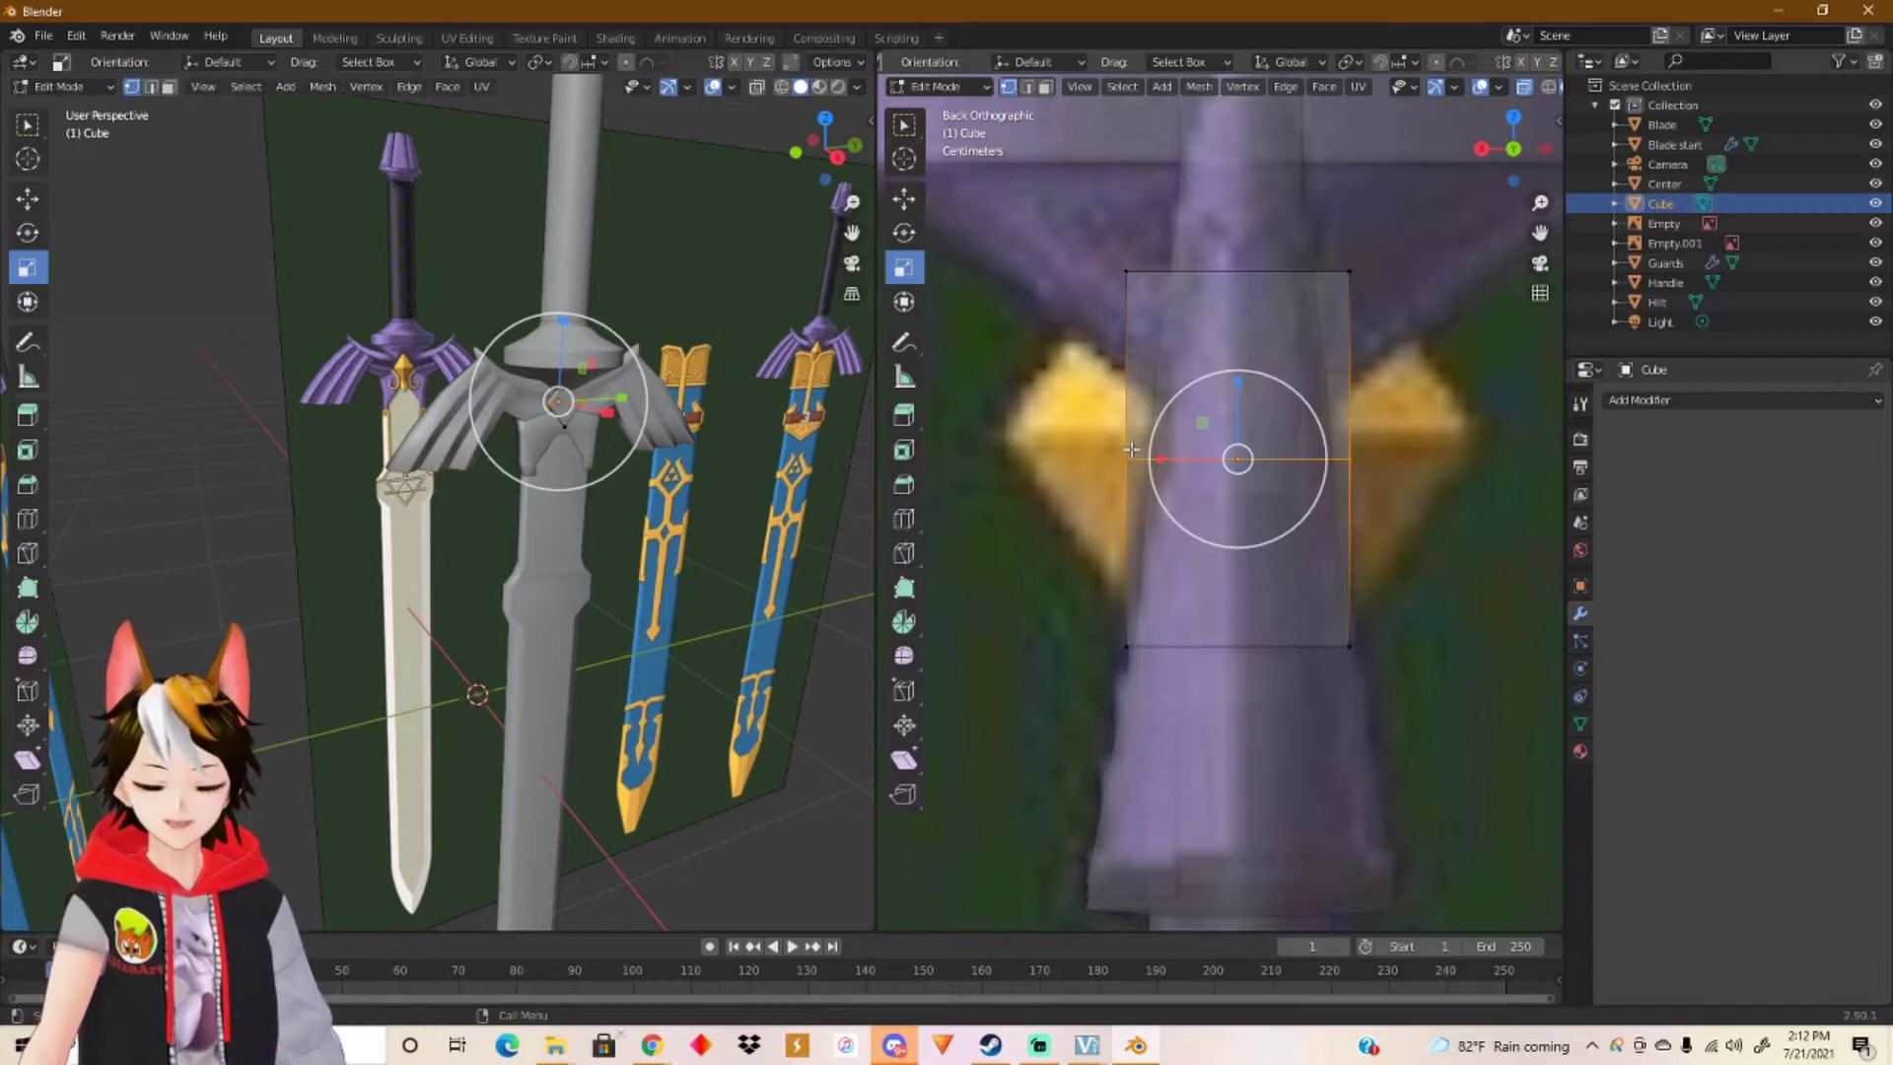
{"action": "key", "text": "3"}
{"action": "scroll", "coordinate": [692, 437], "scroll_direction": "up", "scroll_amount": 4}
{"action": "middle_click_drag", "start_coordinate": [686, 382], "coordinate": [649, 498]}
{"action": "left_click", "coordinate": [645, 505]}
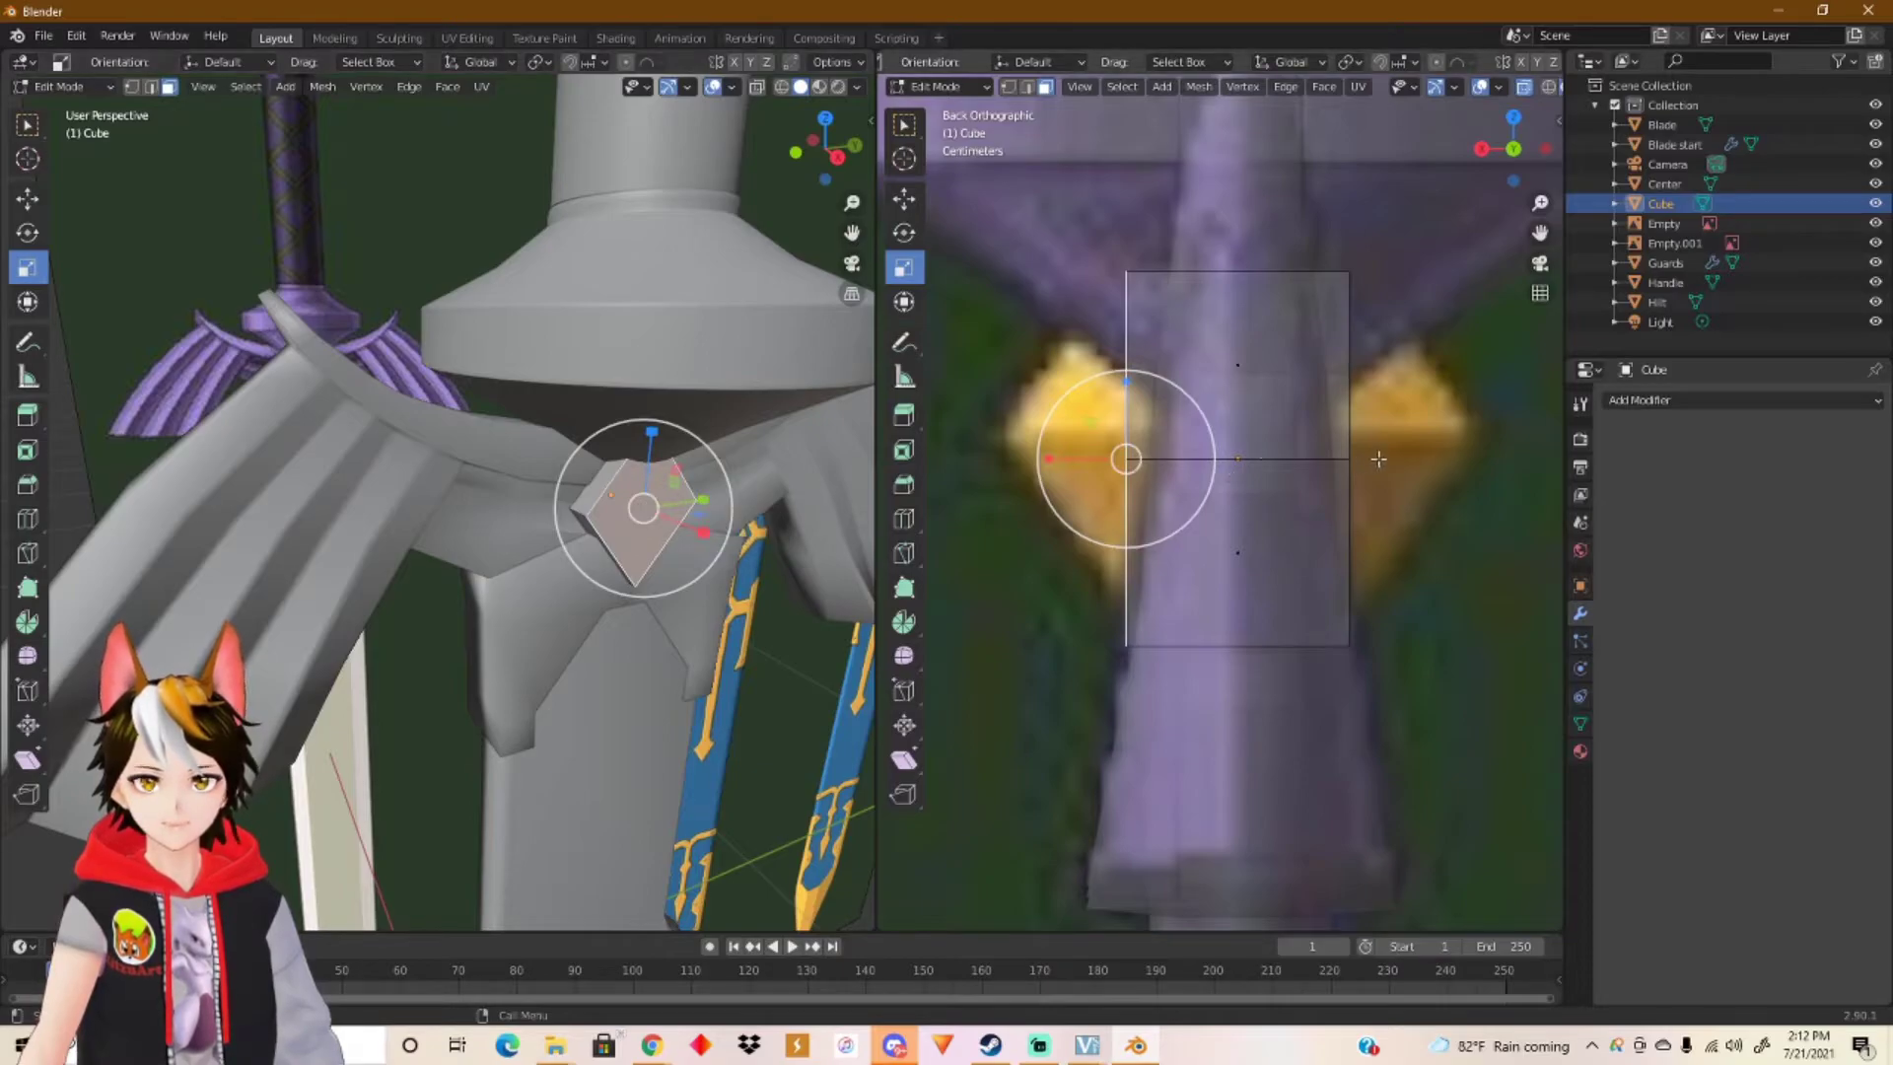
{"action": "left_click", "coordinate": [1345, 477]}
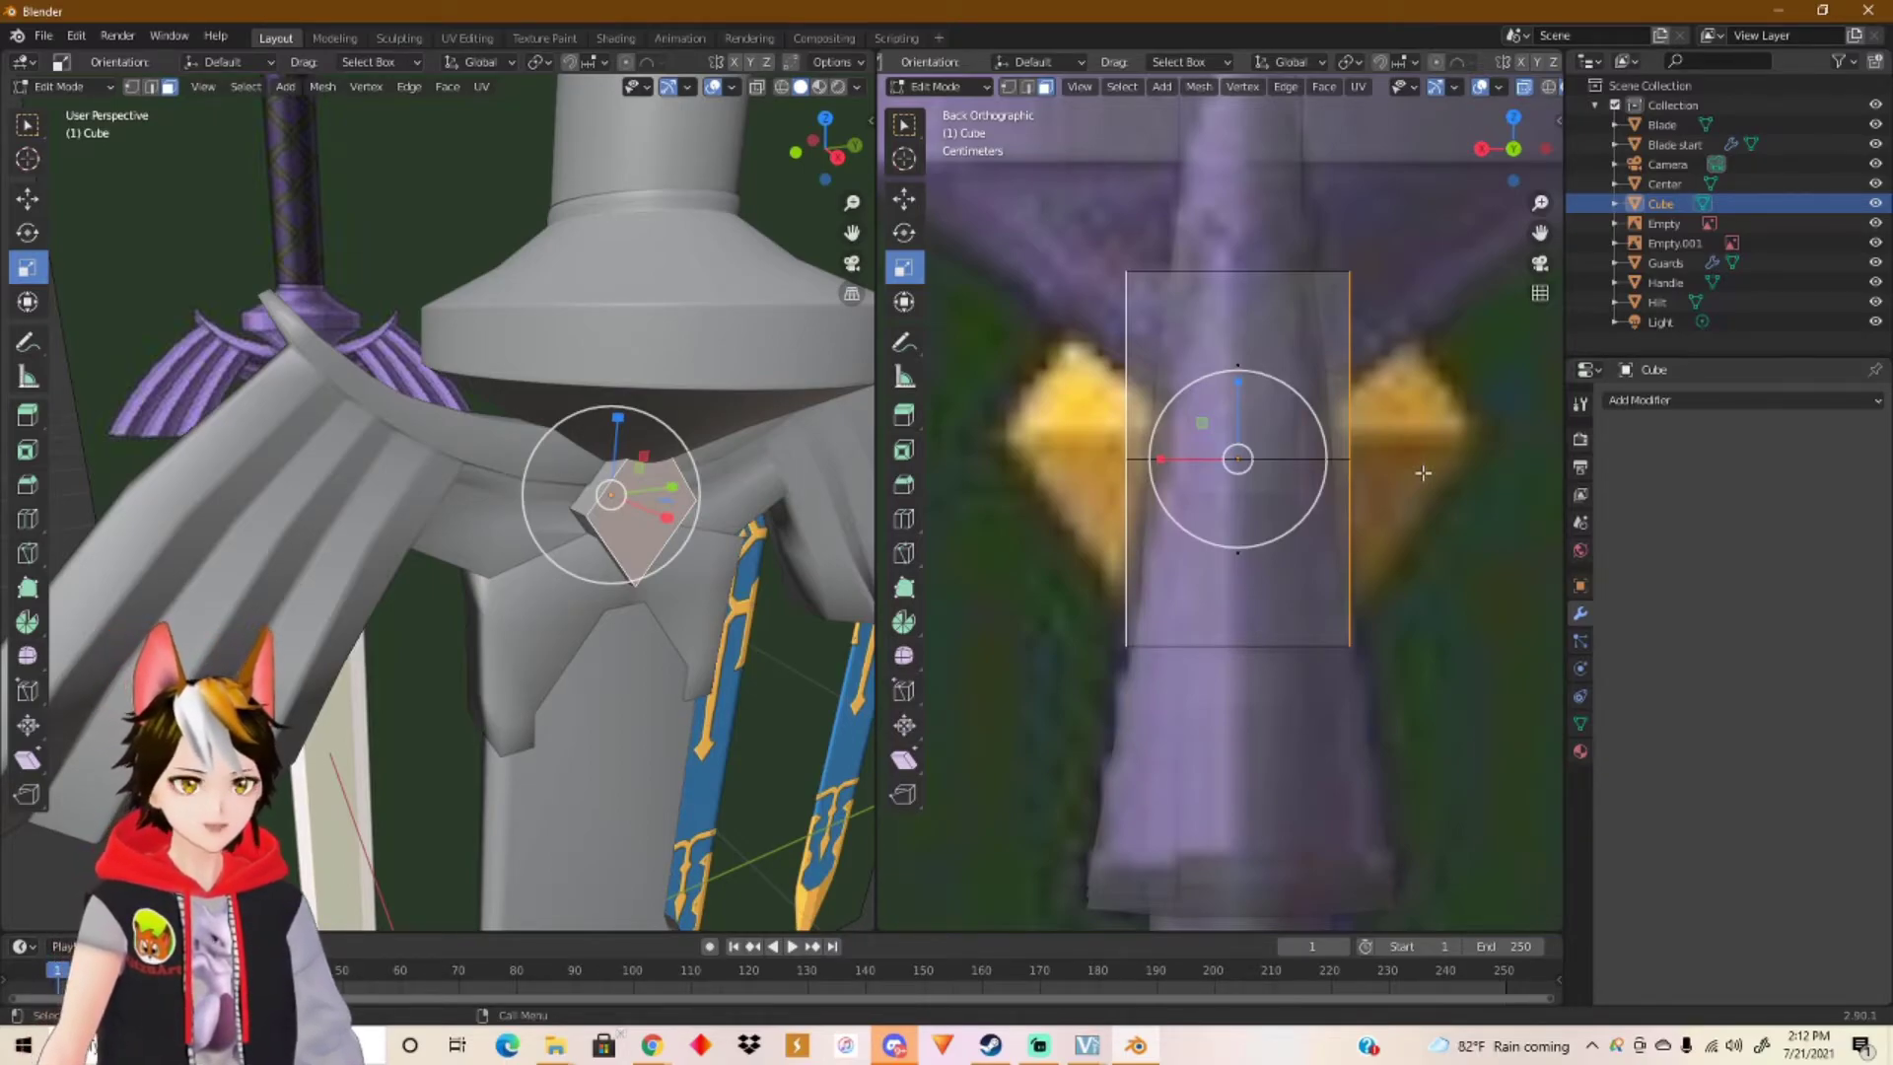
{"action": "key", "text": "e"}
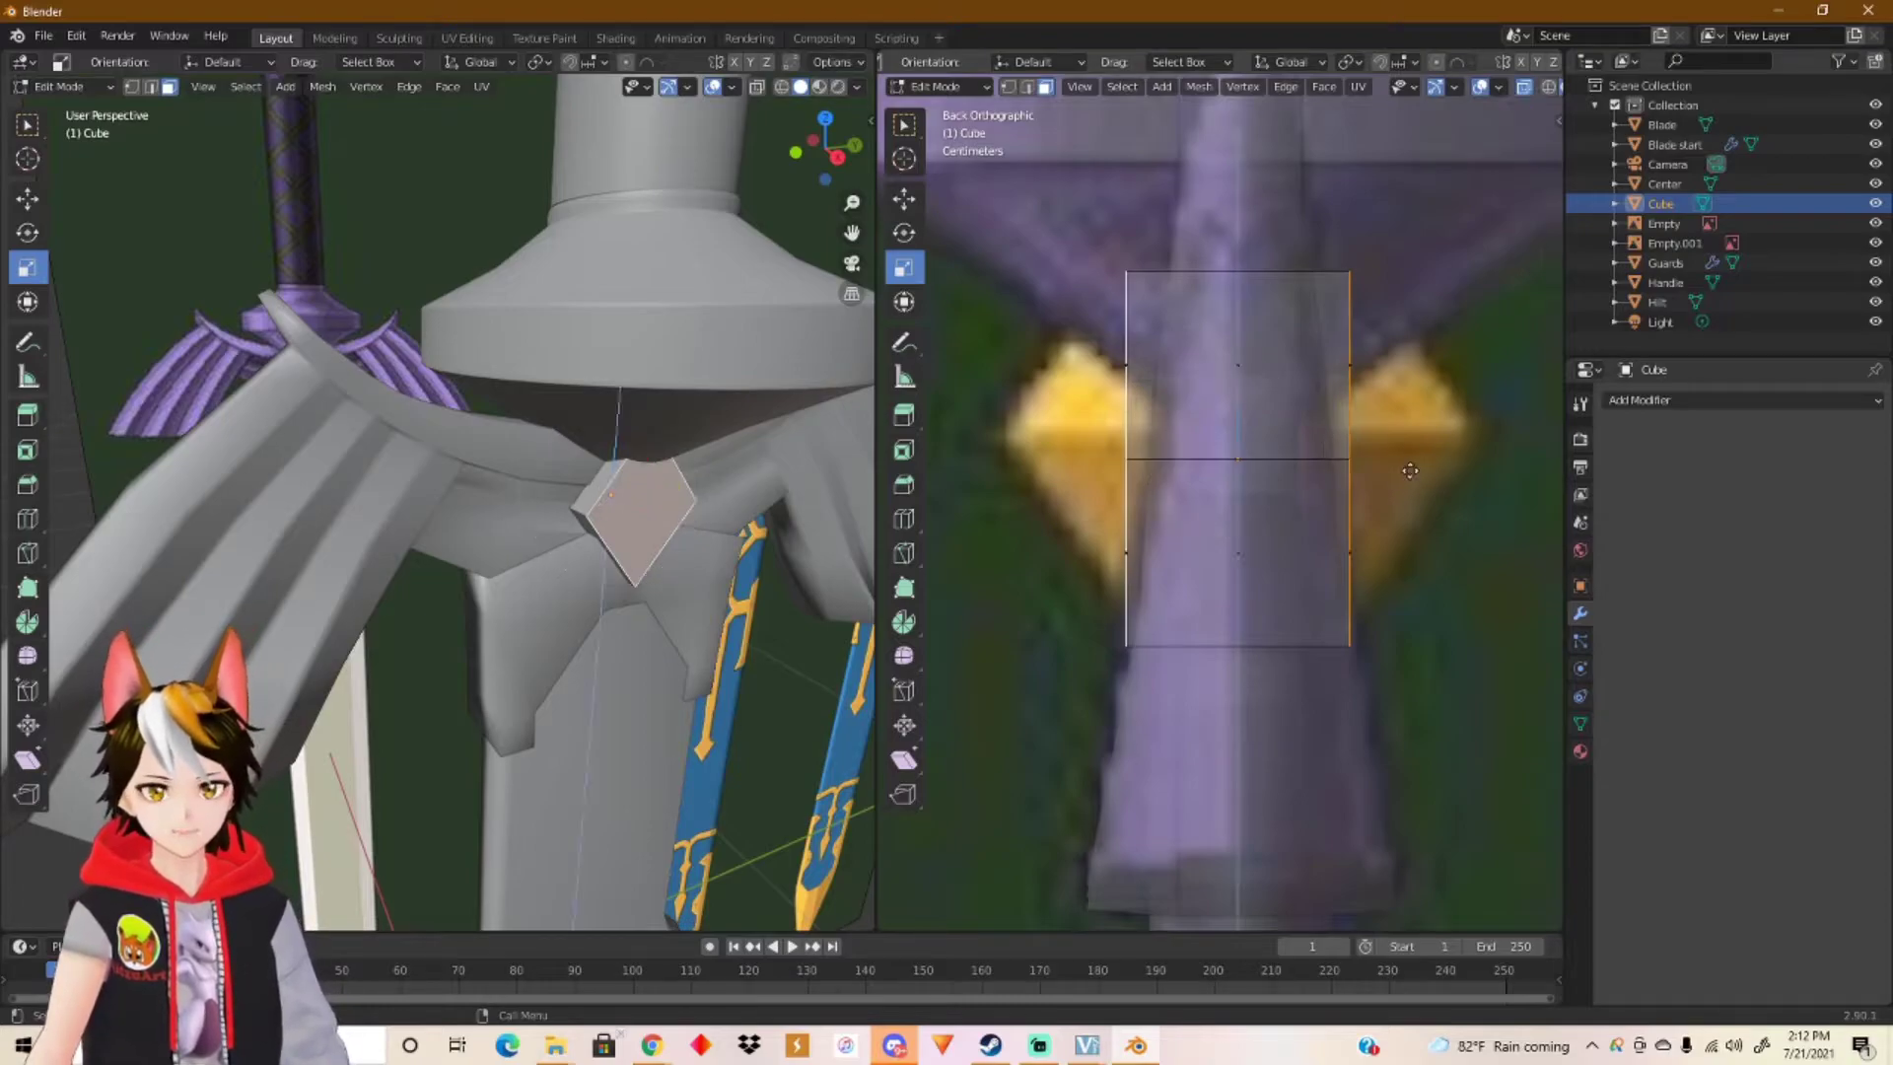
{"action": "right_click", "coordinate": [1472, 476]}
{"action": "key", "text": "s"}
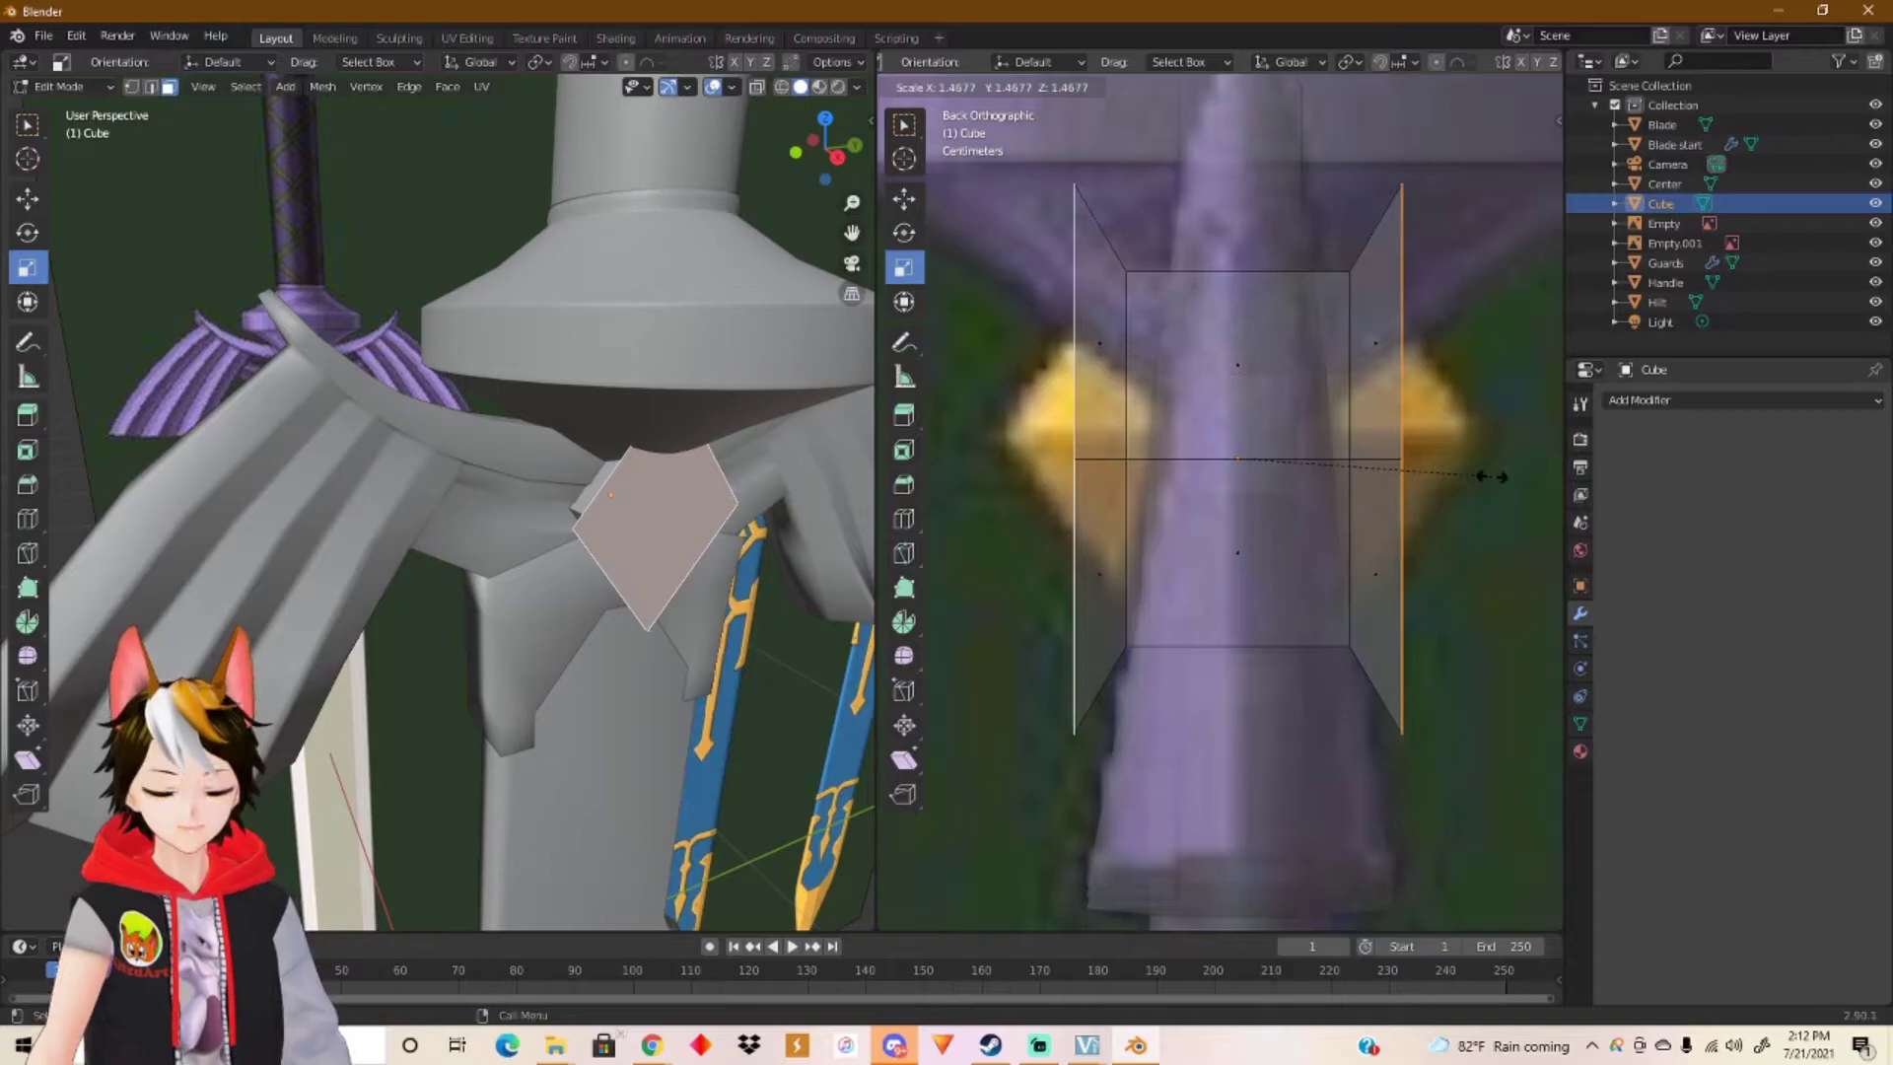
{"action": "key", "text": "x"}
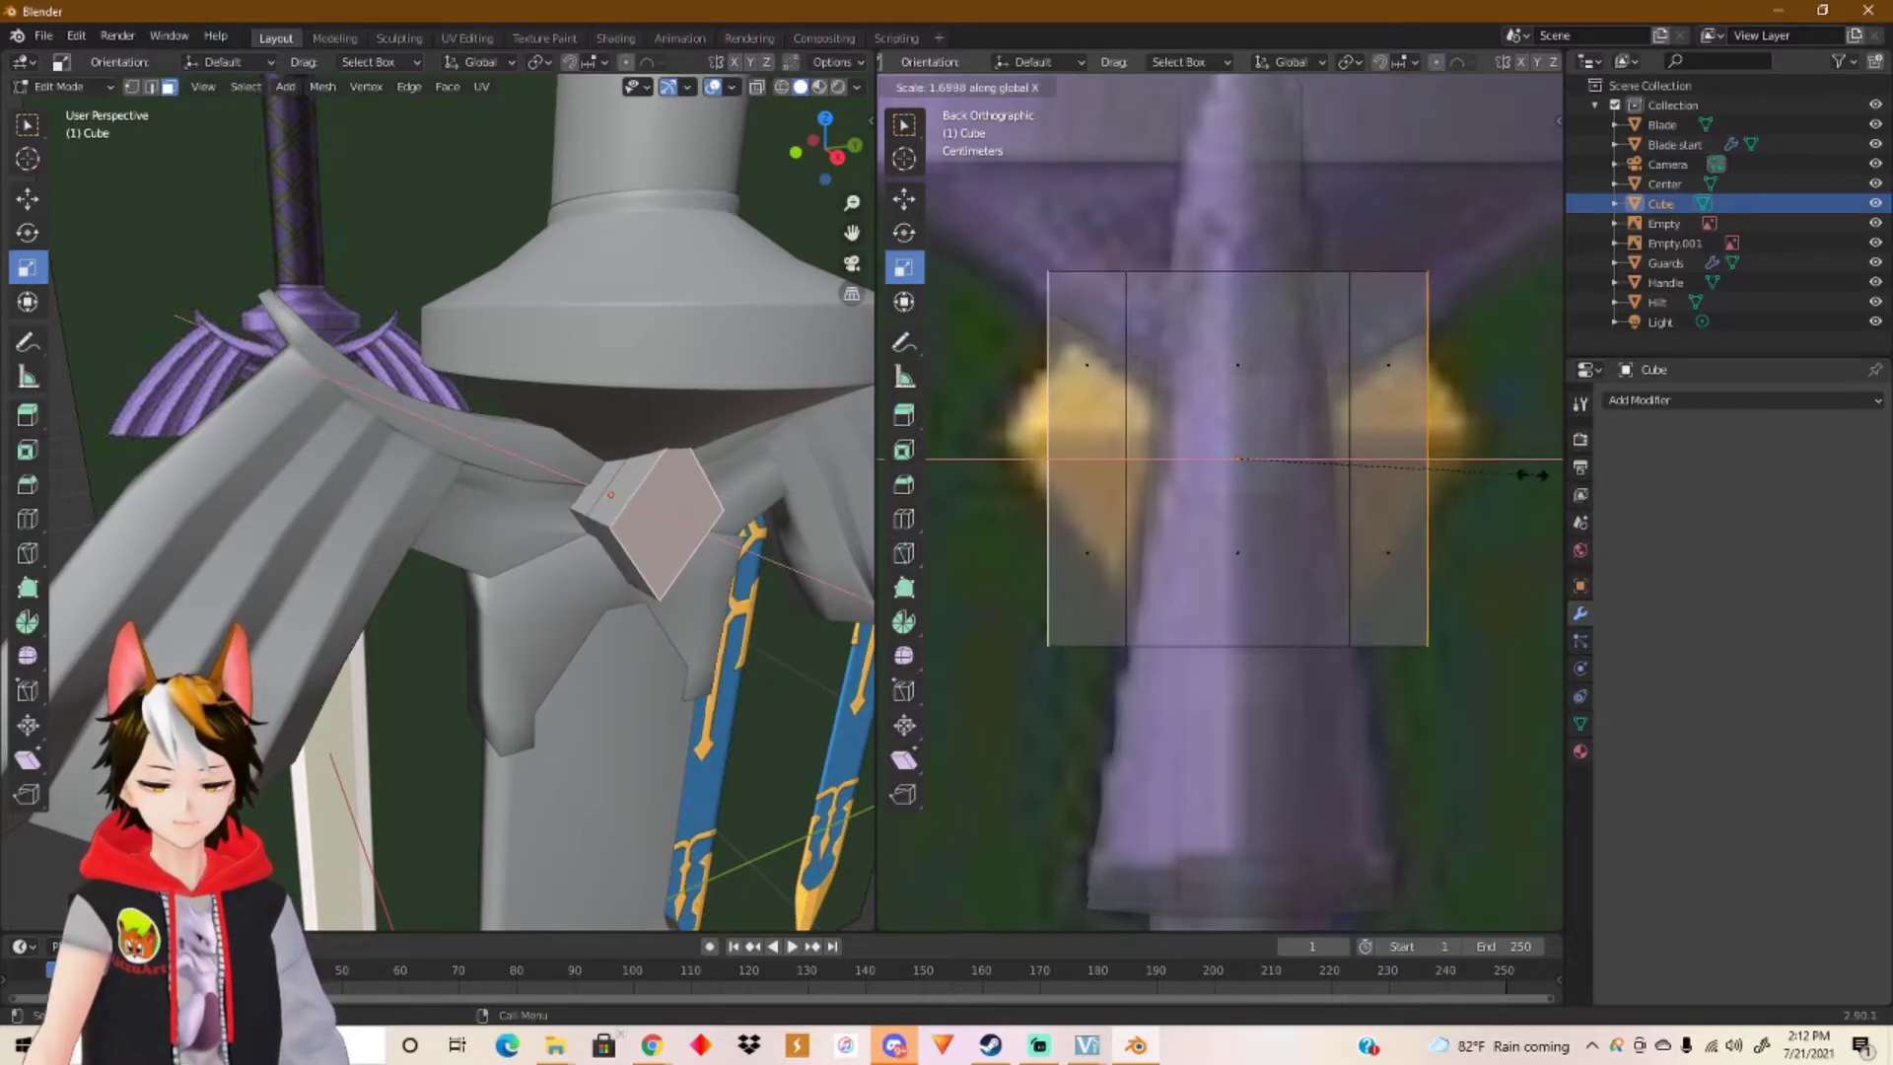
{"action": "left_click", "coordinate": [929, 478]}
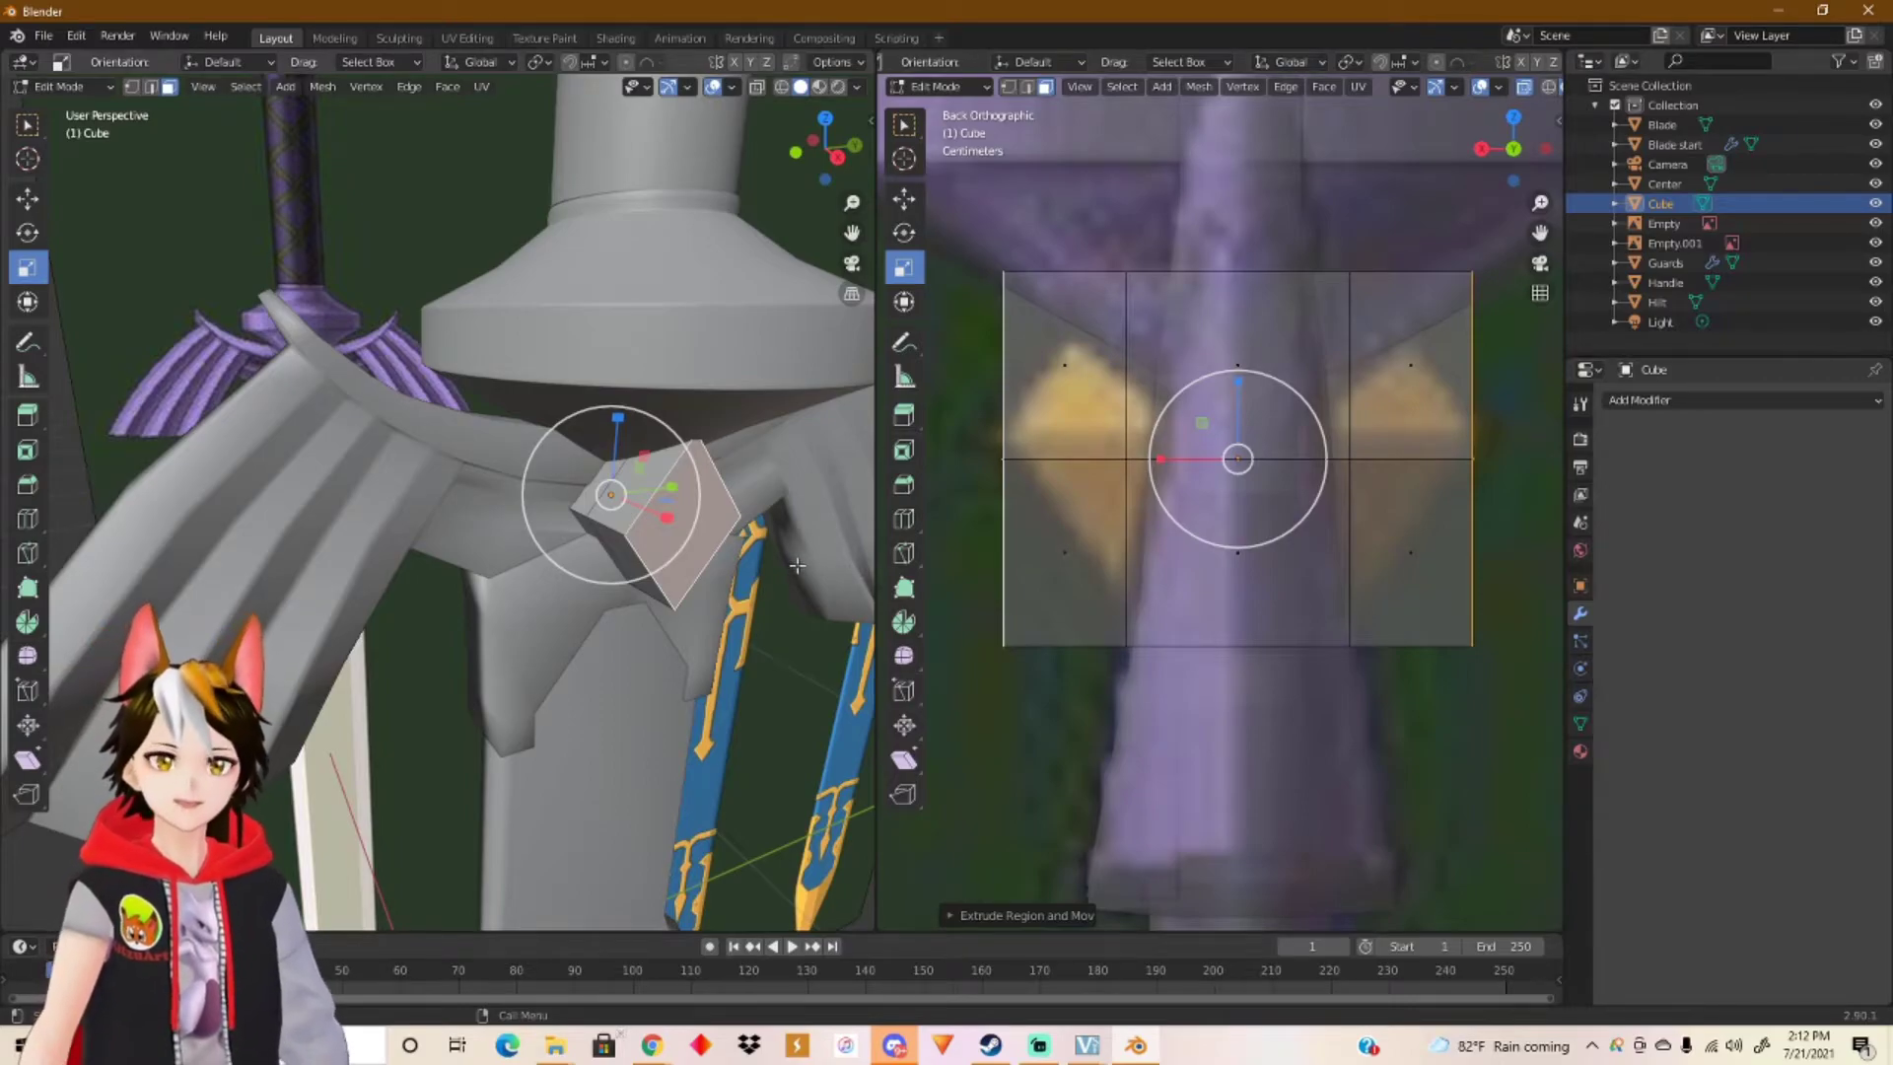
Step: Merge the vertices at each outer end of the gem at centre, turning both ends into points
{"action": "key", "text": "1"}
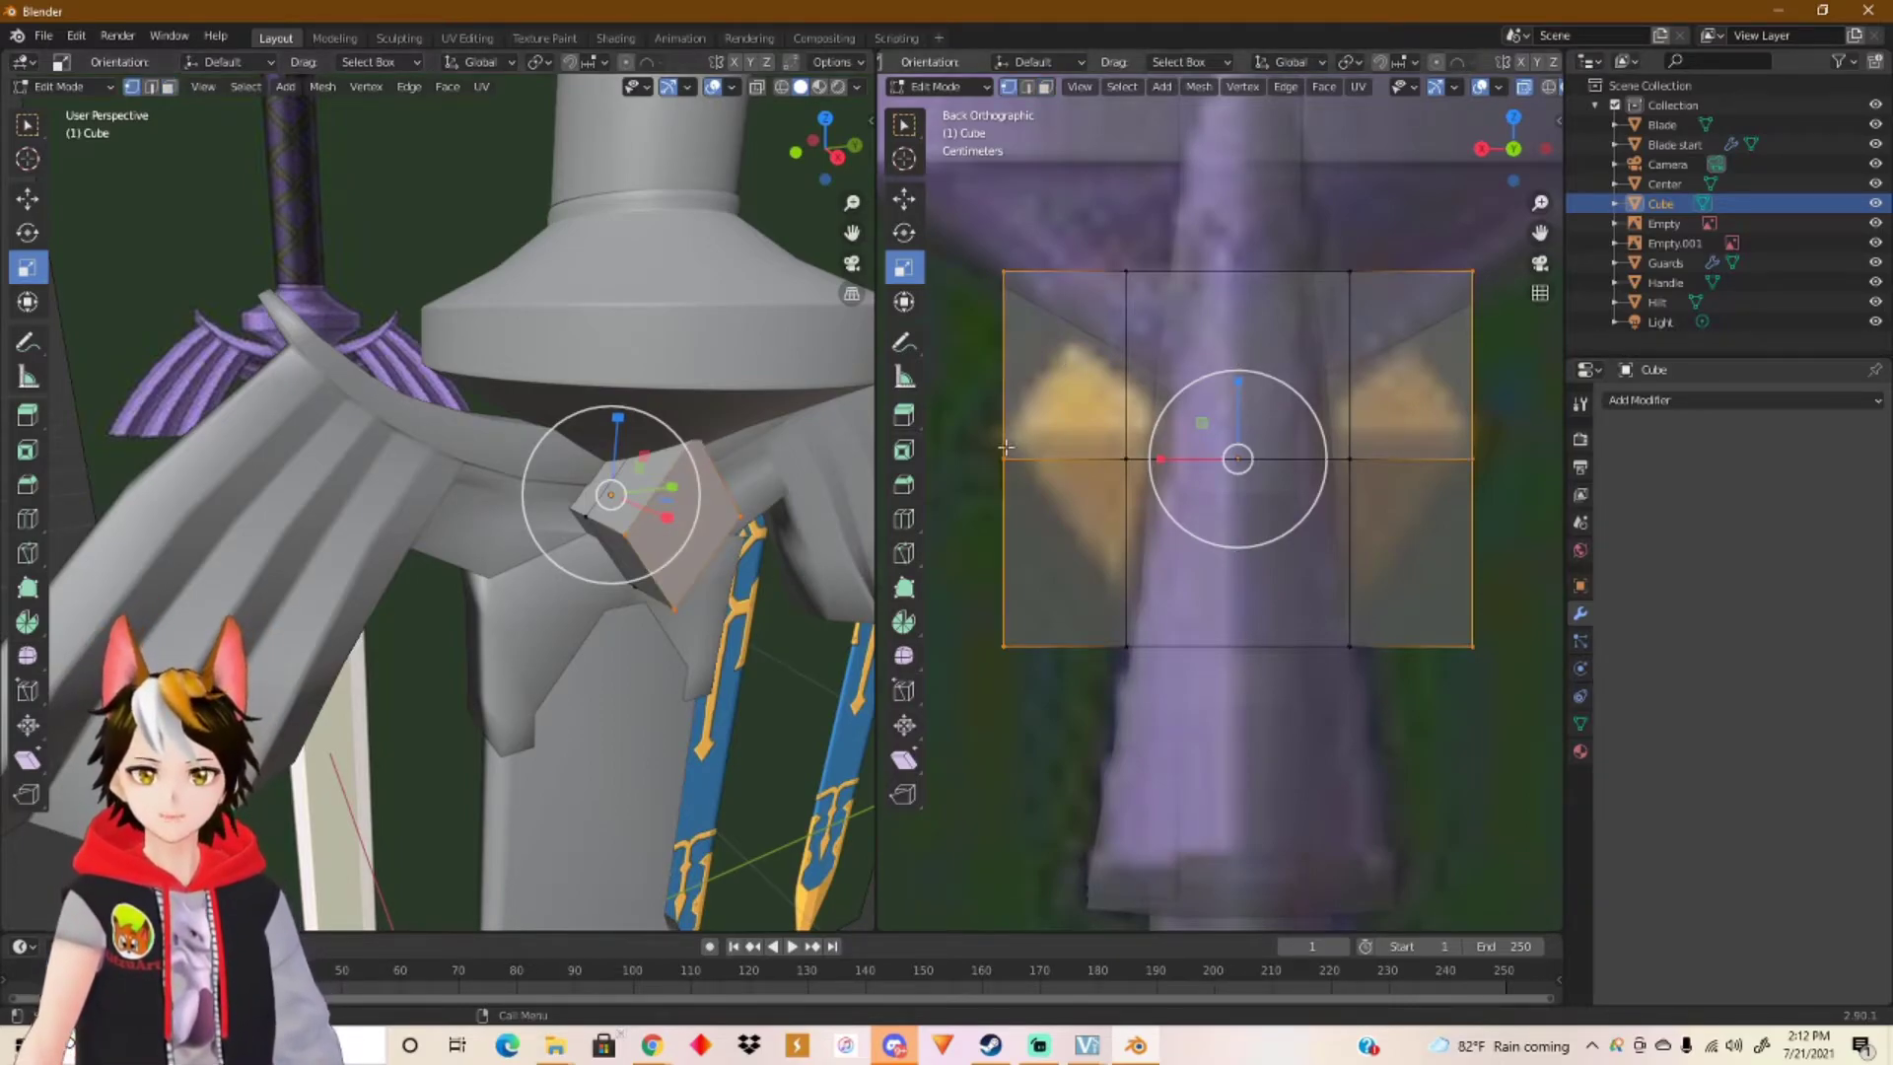
{"action": "left_click_drag", "start_coordinate": [971, 263], "coordinate": [1023, 667]}
{"action": "key", "text": "m"}
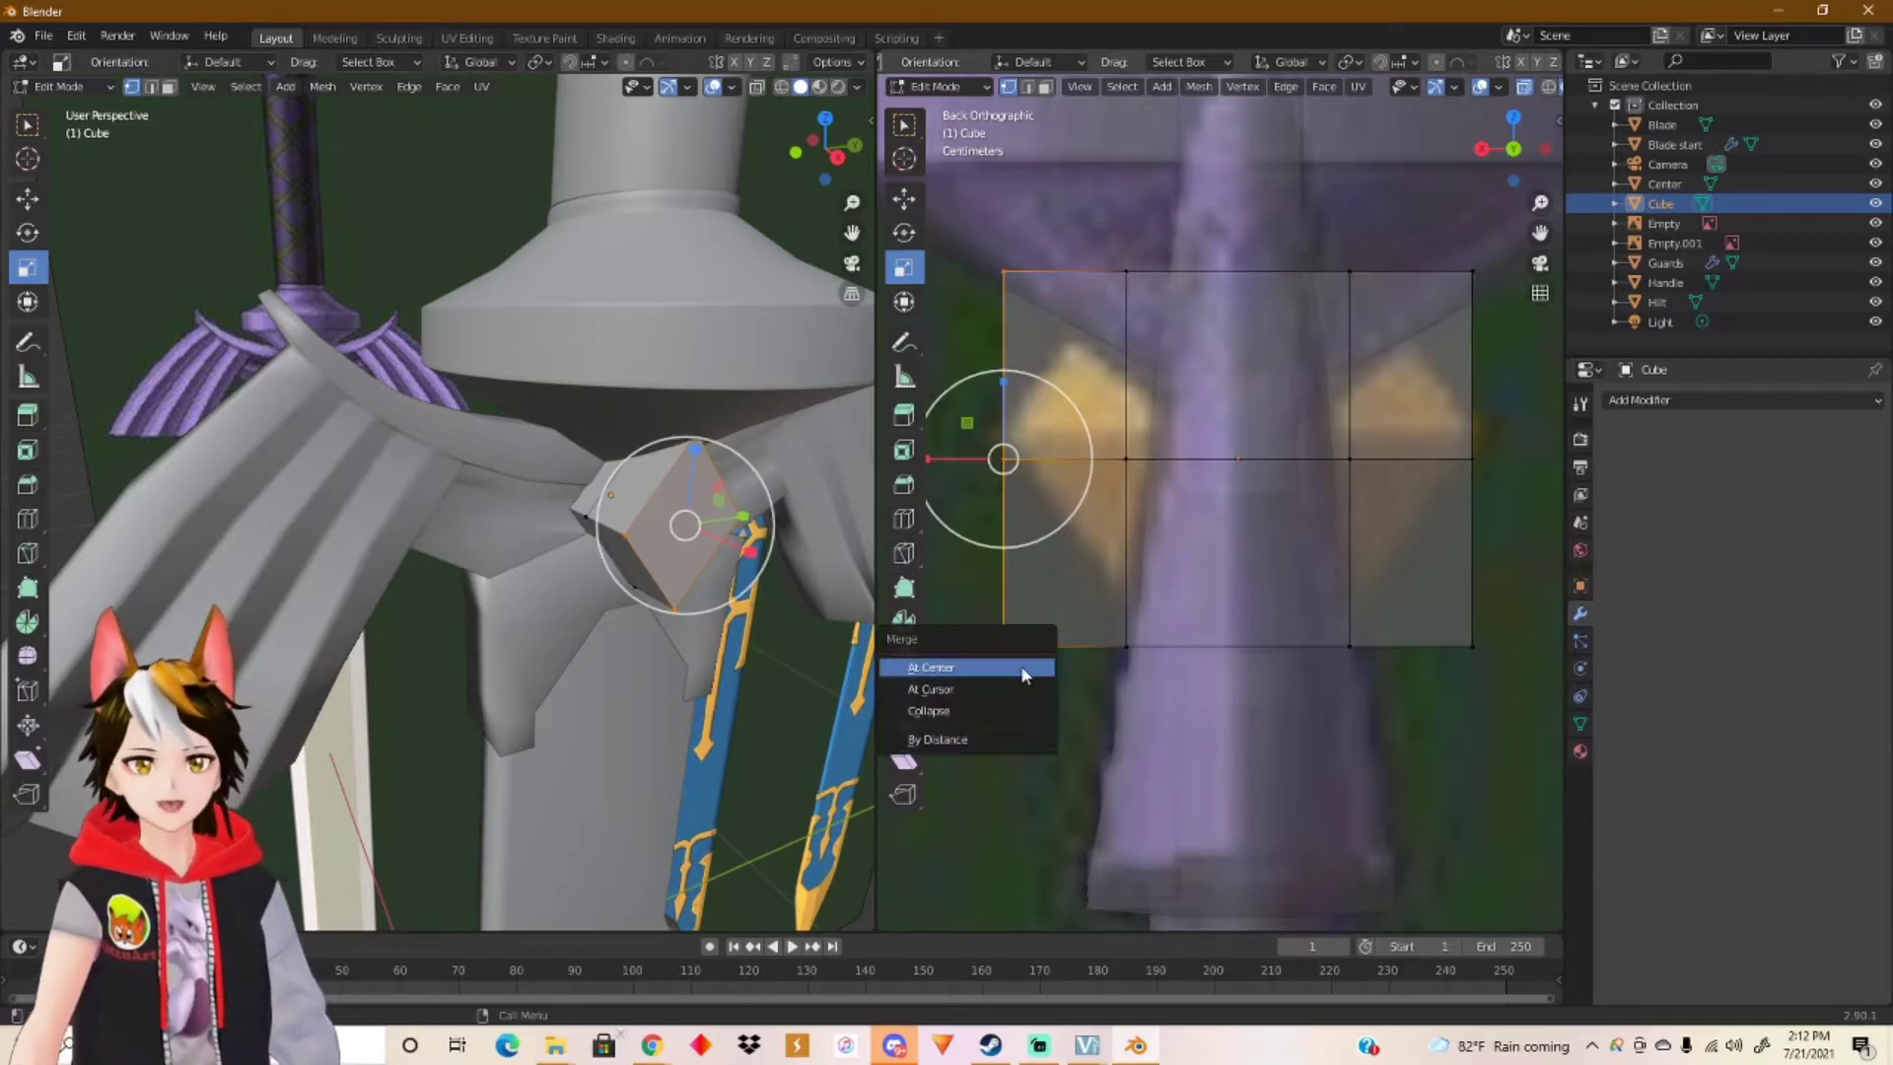
{"action": "left_click", "coordinate": [1021, 668]}
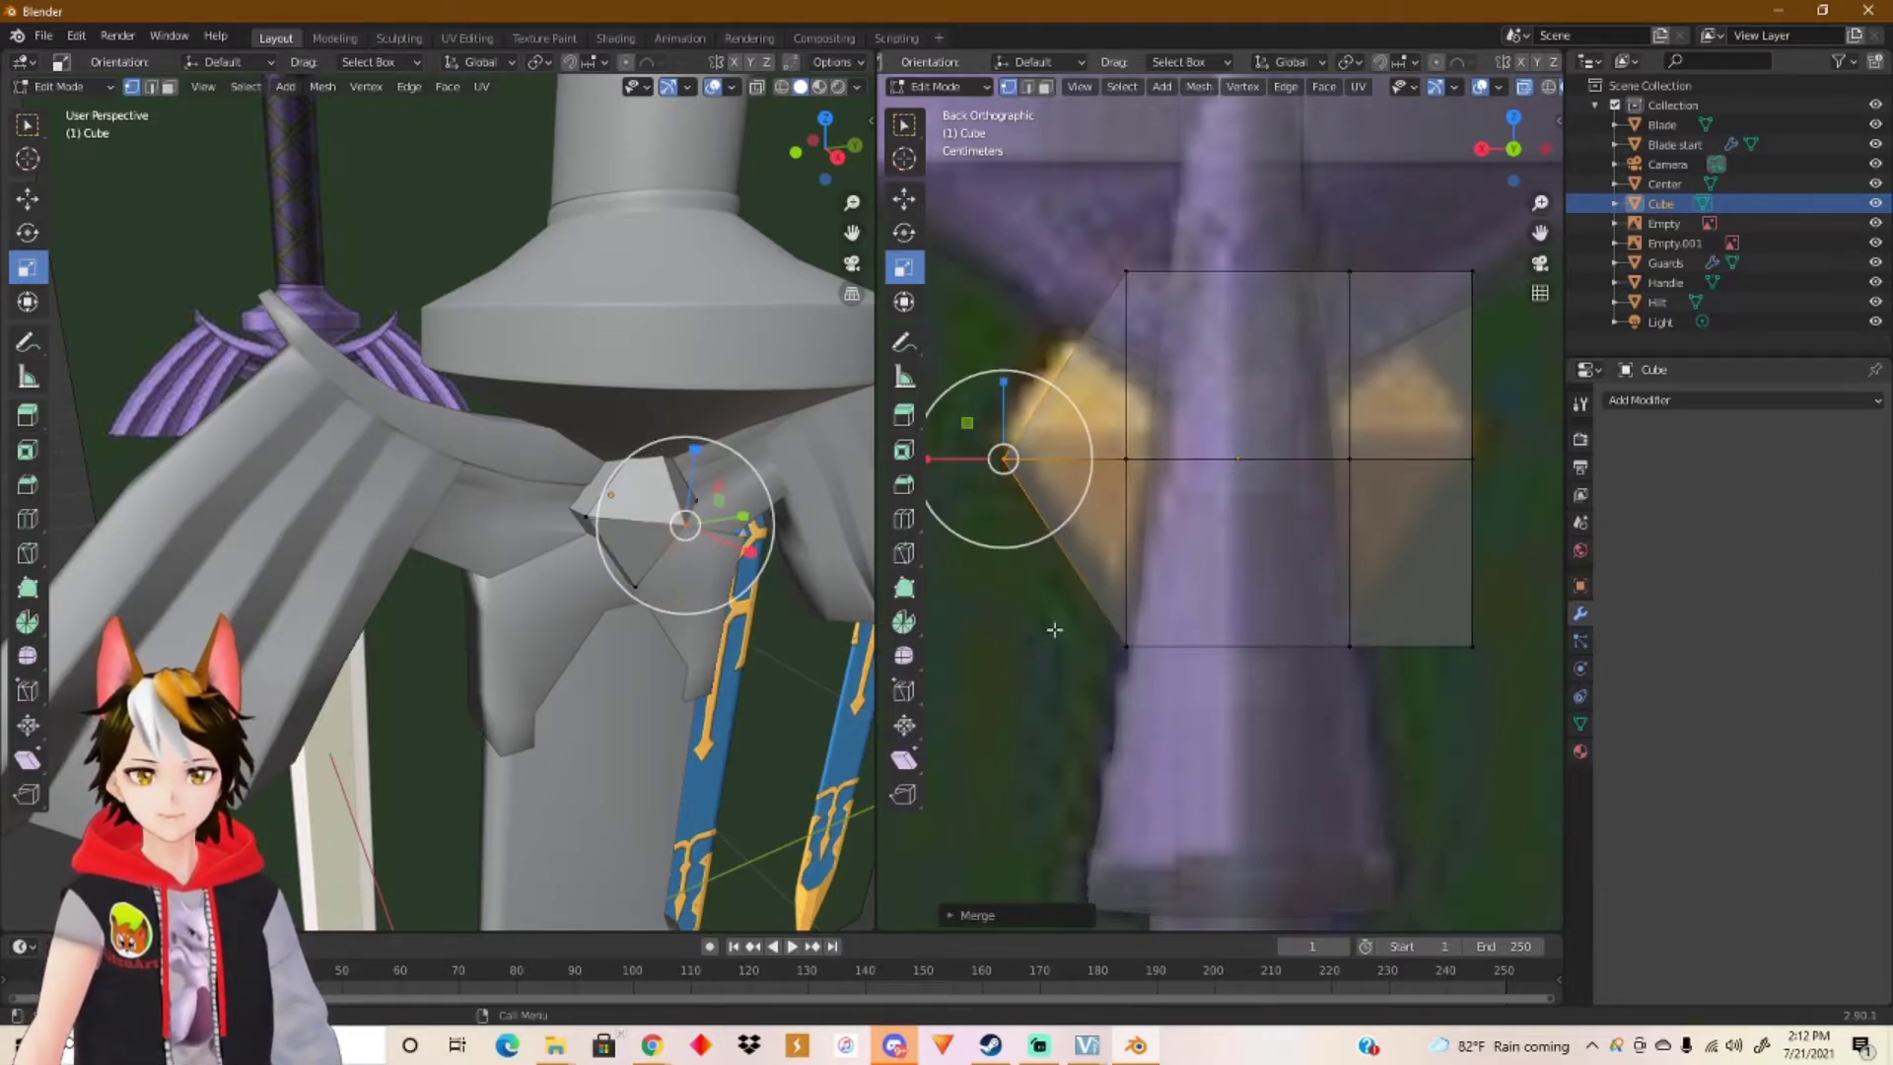
{"action": "left_click_drag", "start_coordinate": [1491, 245], "coordinate": [1429, 682]}
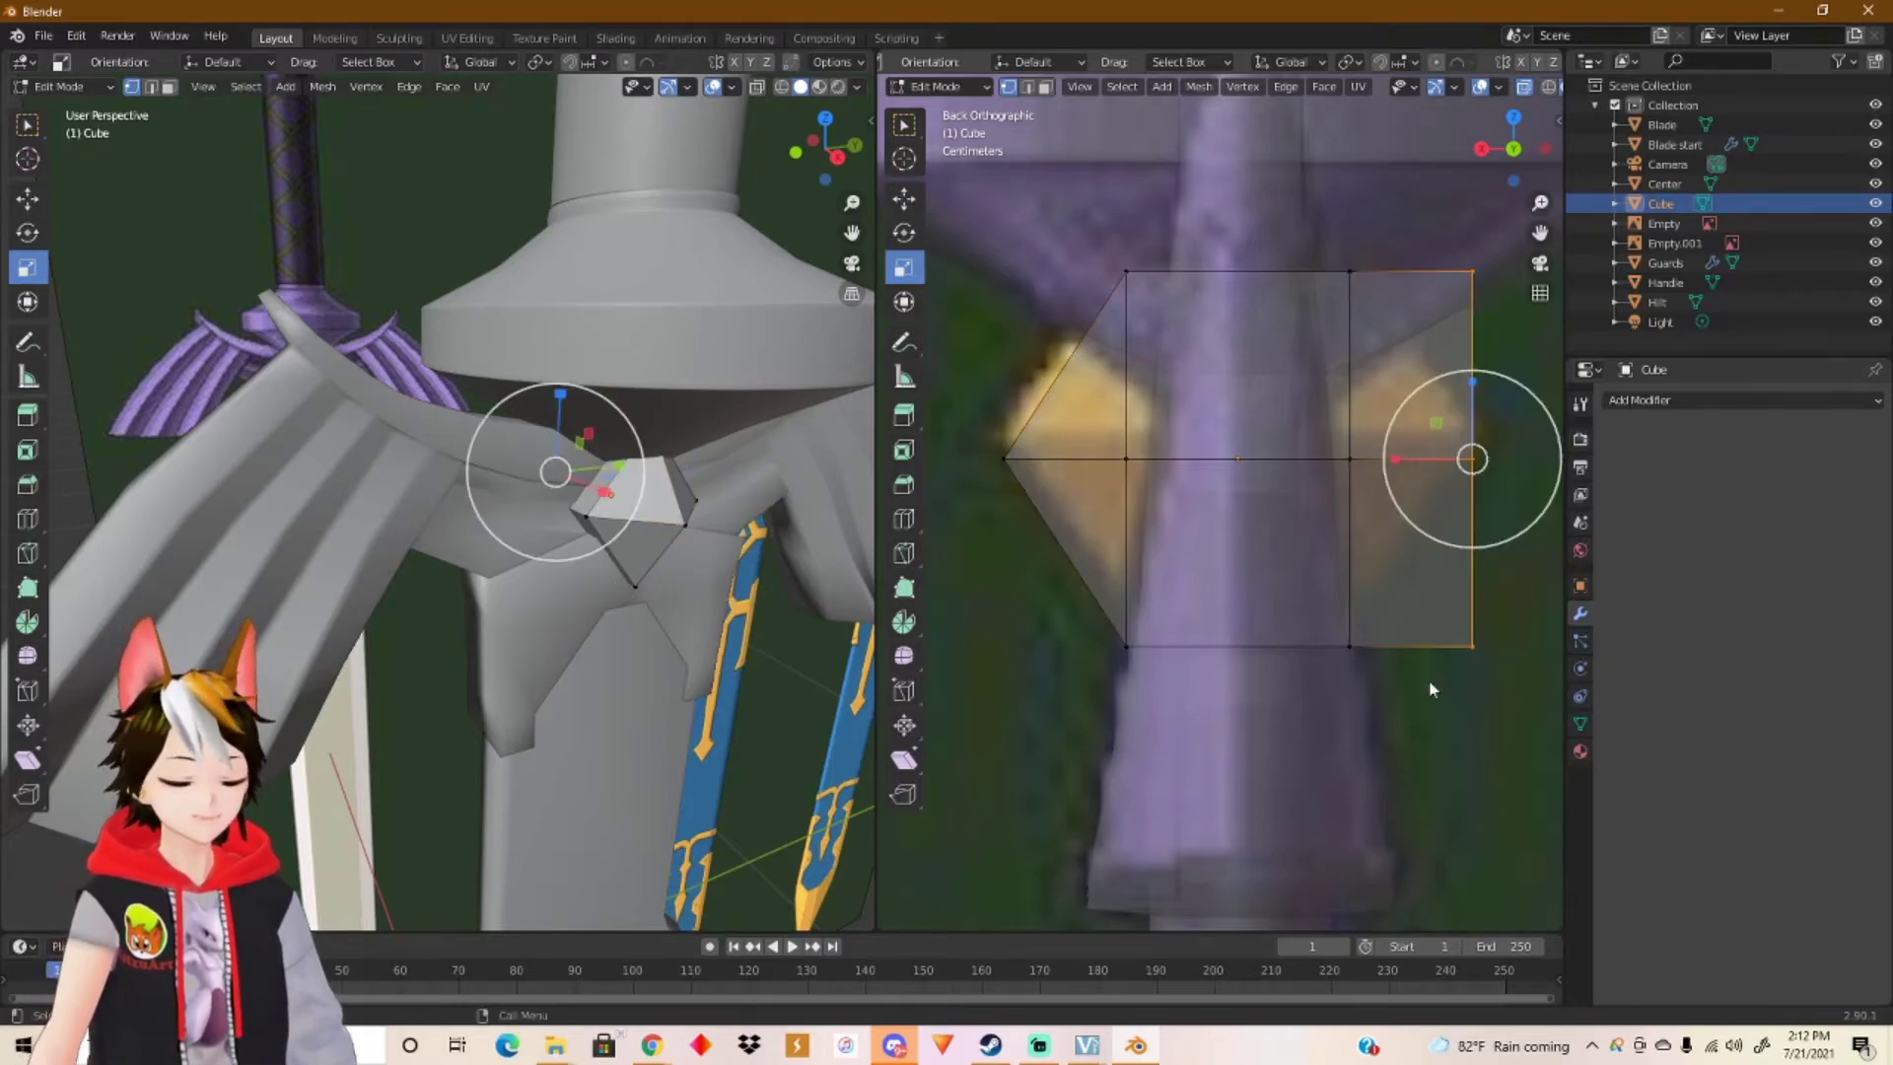
{"action": "key", "text": "m"}
{"action": "left_click", "coordinate": [1431, 683]}
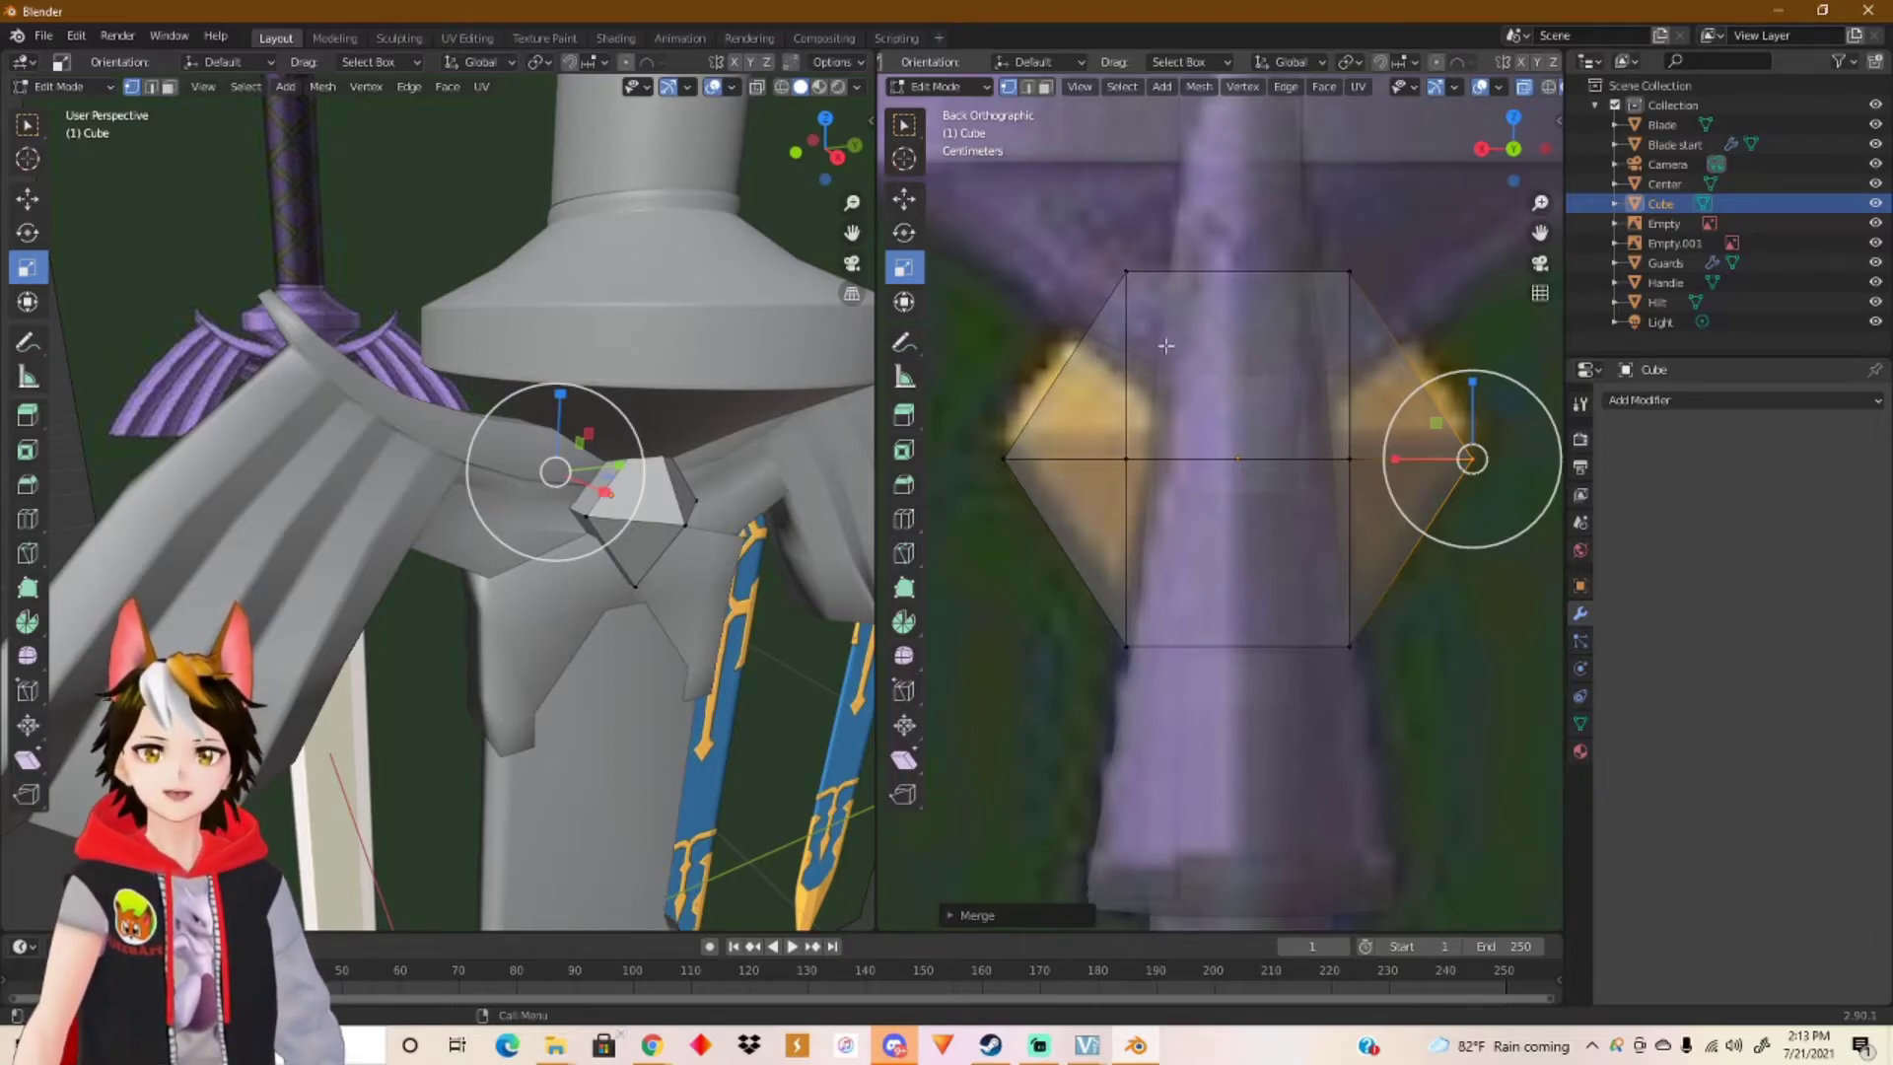
Step: Move the vertices of the gem's +X half outward along X by about 0.0192 m
{"action": "left_click", "coordinate": [913, 202]}
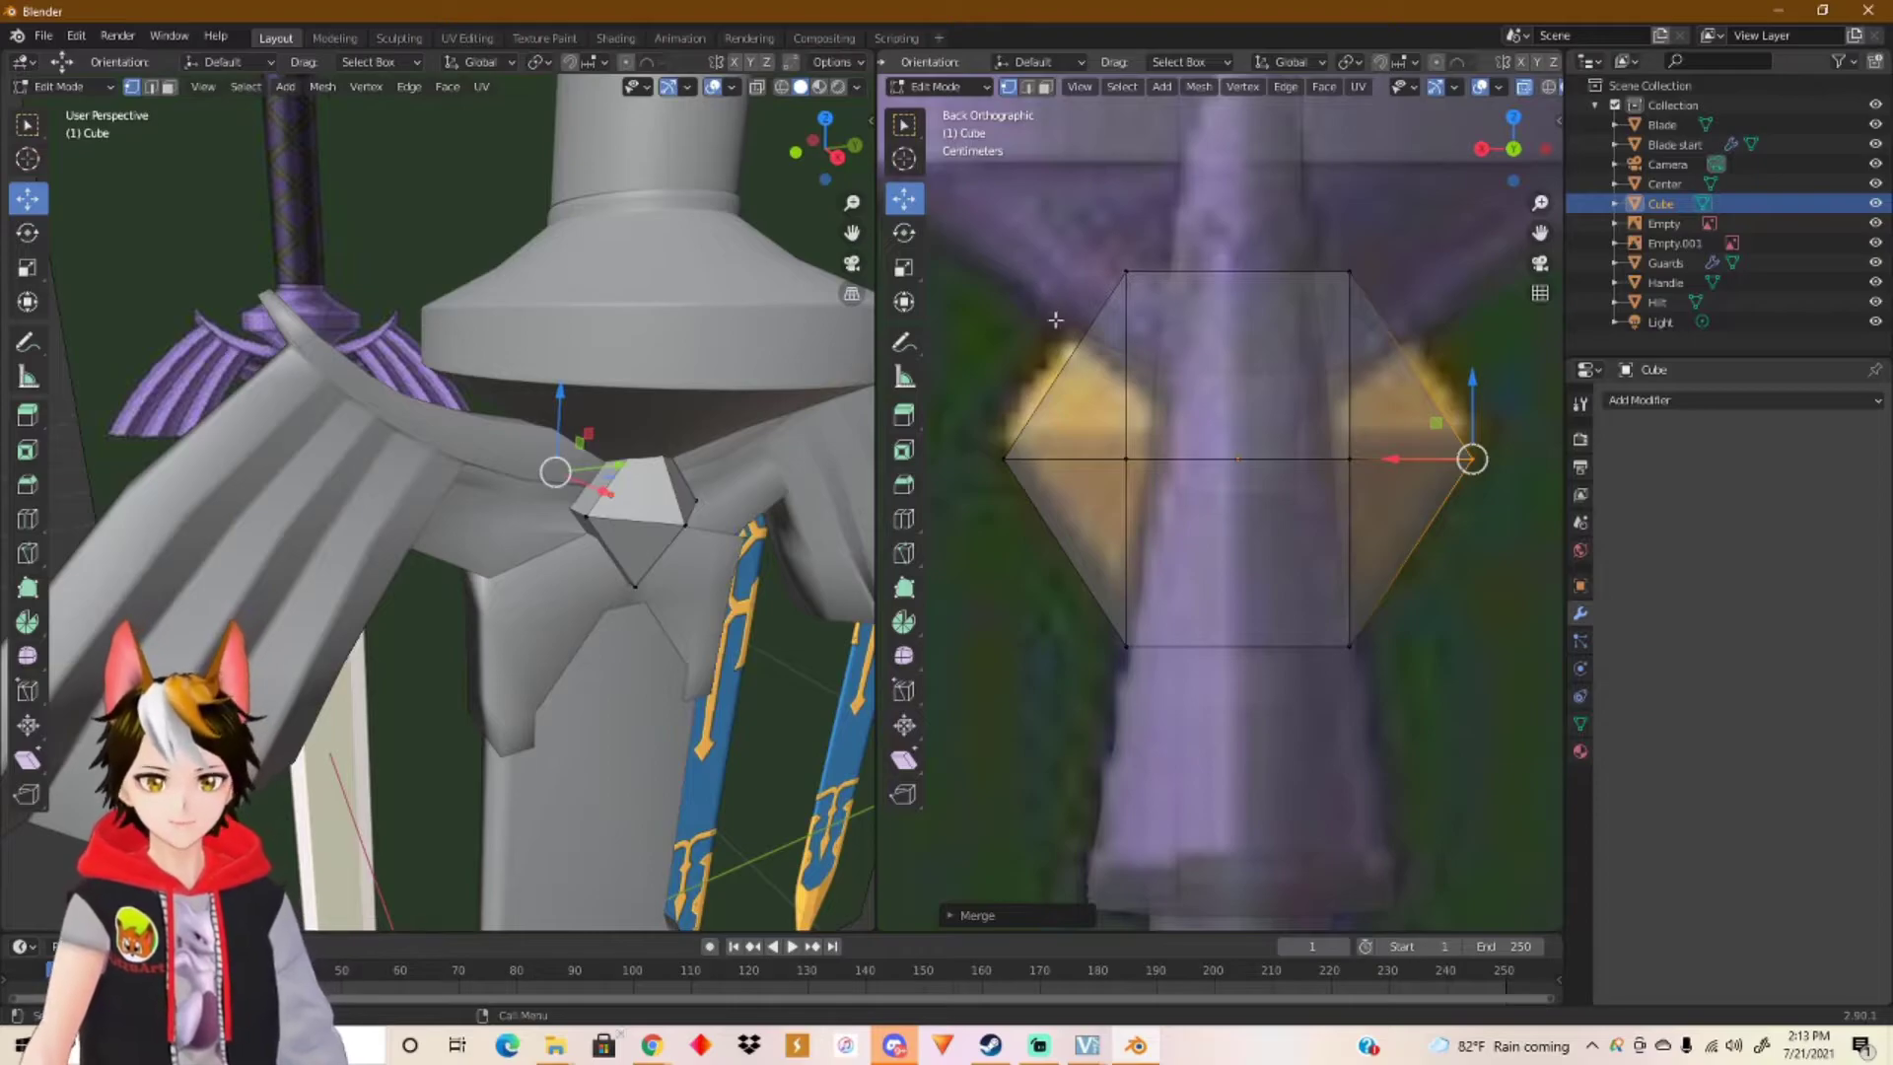
{"action": "scroll", "coordinate": [649, 498], "scroll_direction": "up", "scroll_amount": 1}
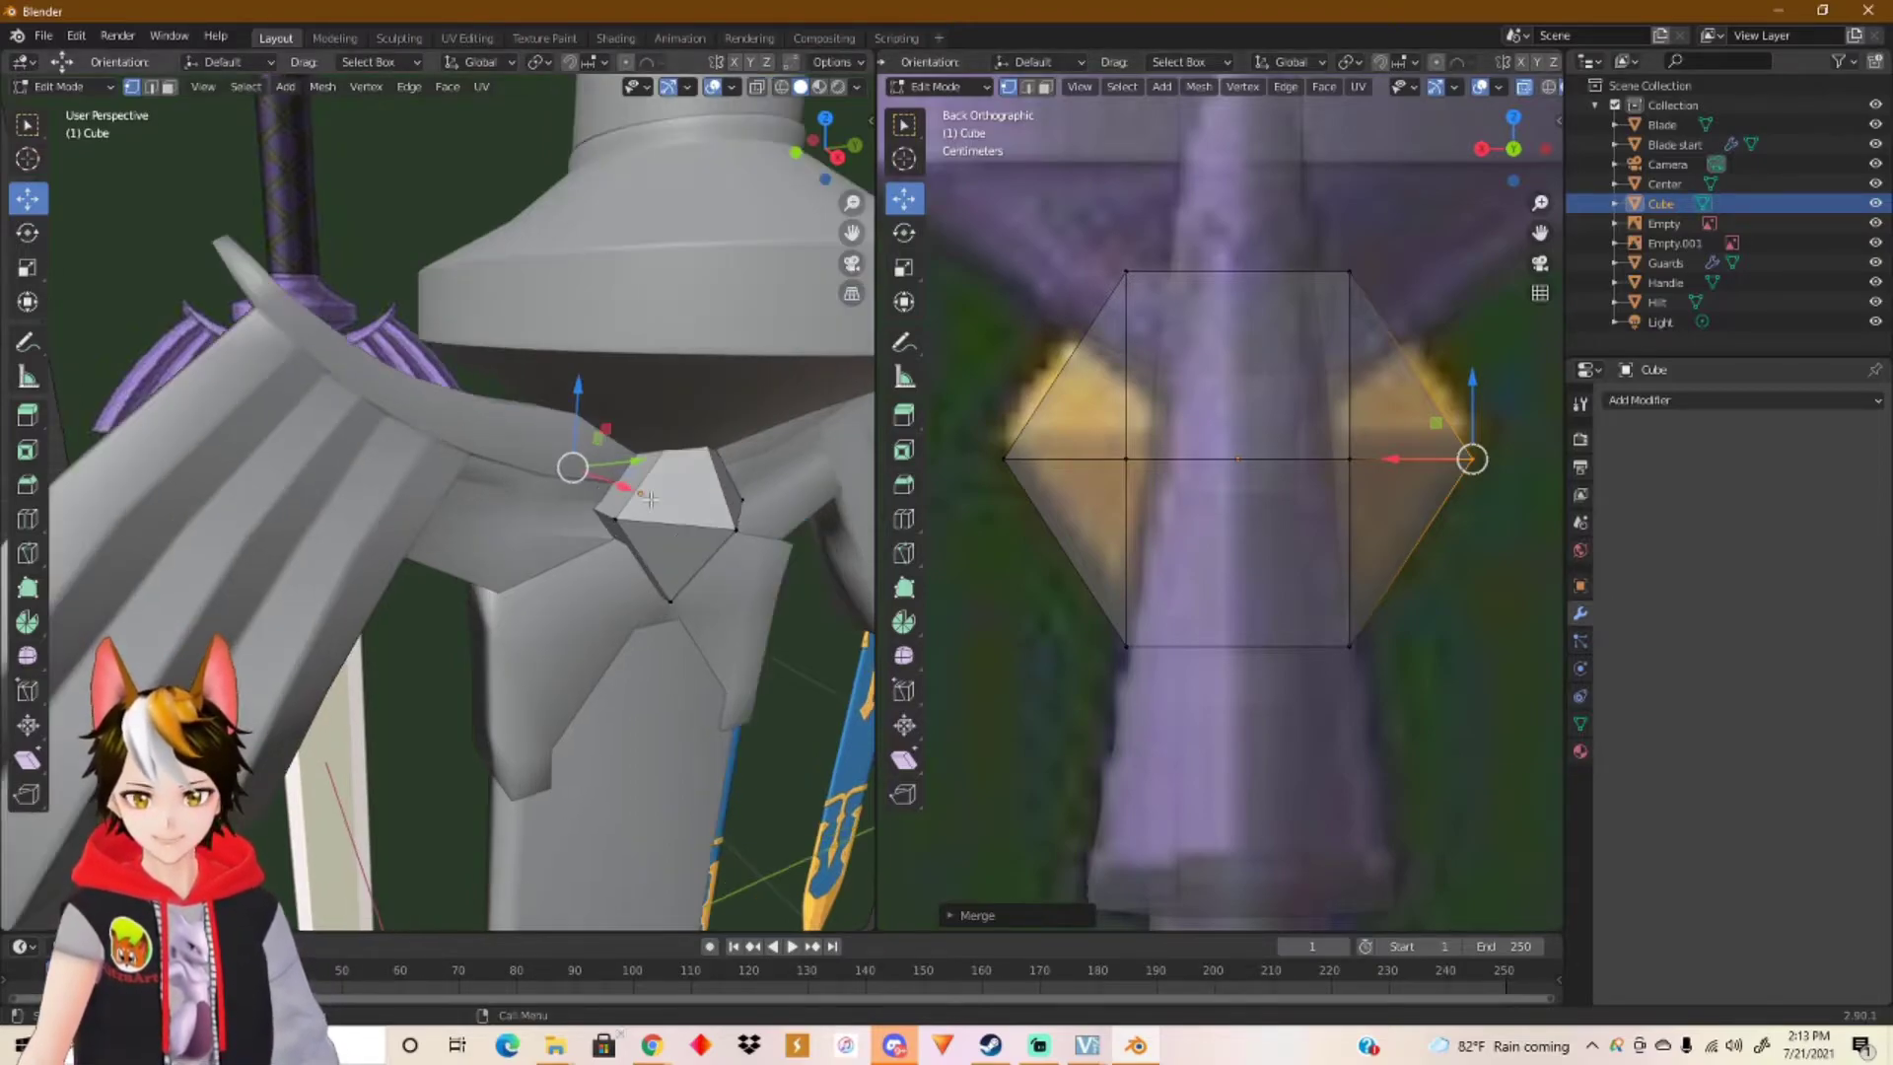
{"action": "middle_click_drag", "start_coordinate": [744, 488], "coordinate": [549, 396]}
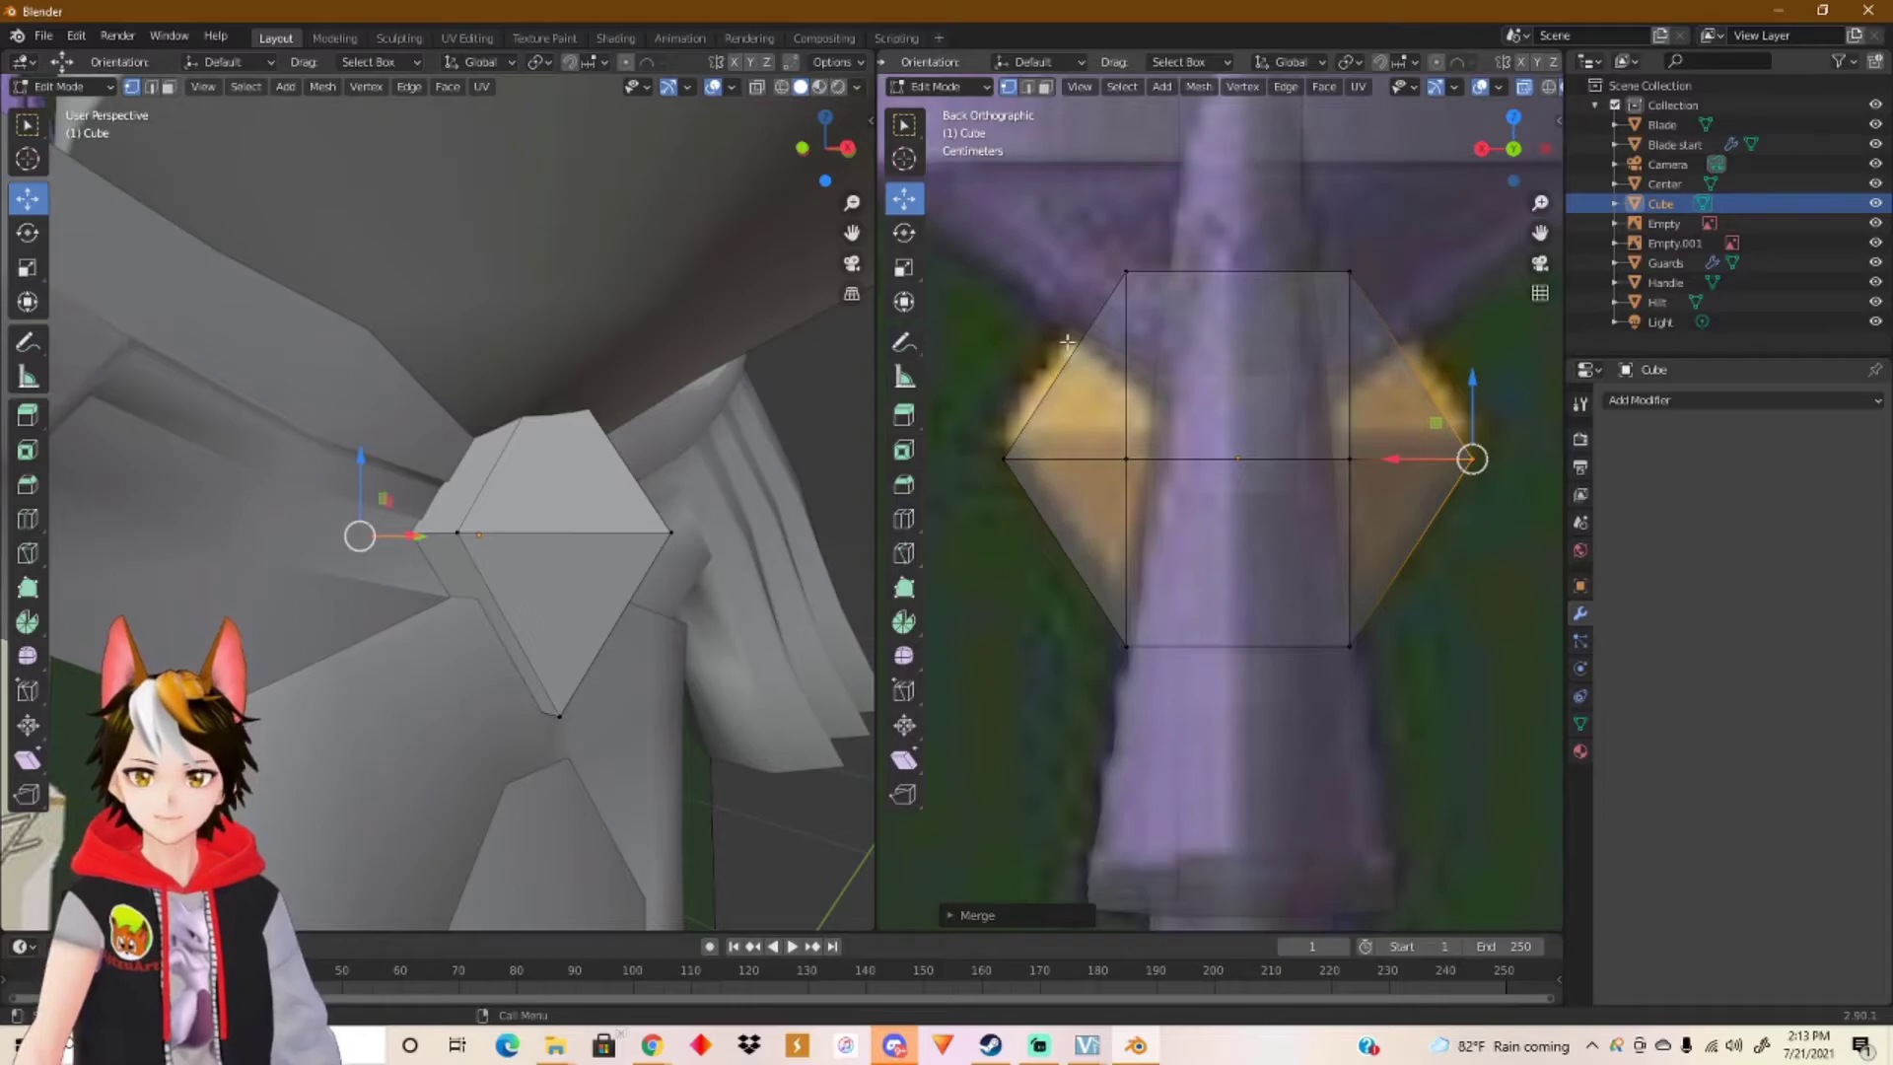
{"action": "left_click_drag", "start_coordinate": [990, 229], "coordinate": [1178, 692]}
{"action": "left_click_drag", "start_coordinate": [1046, 464], "coordinate": [988, 473]}
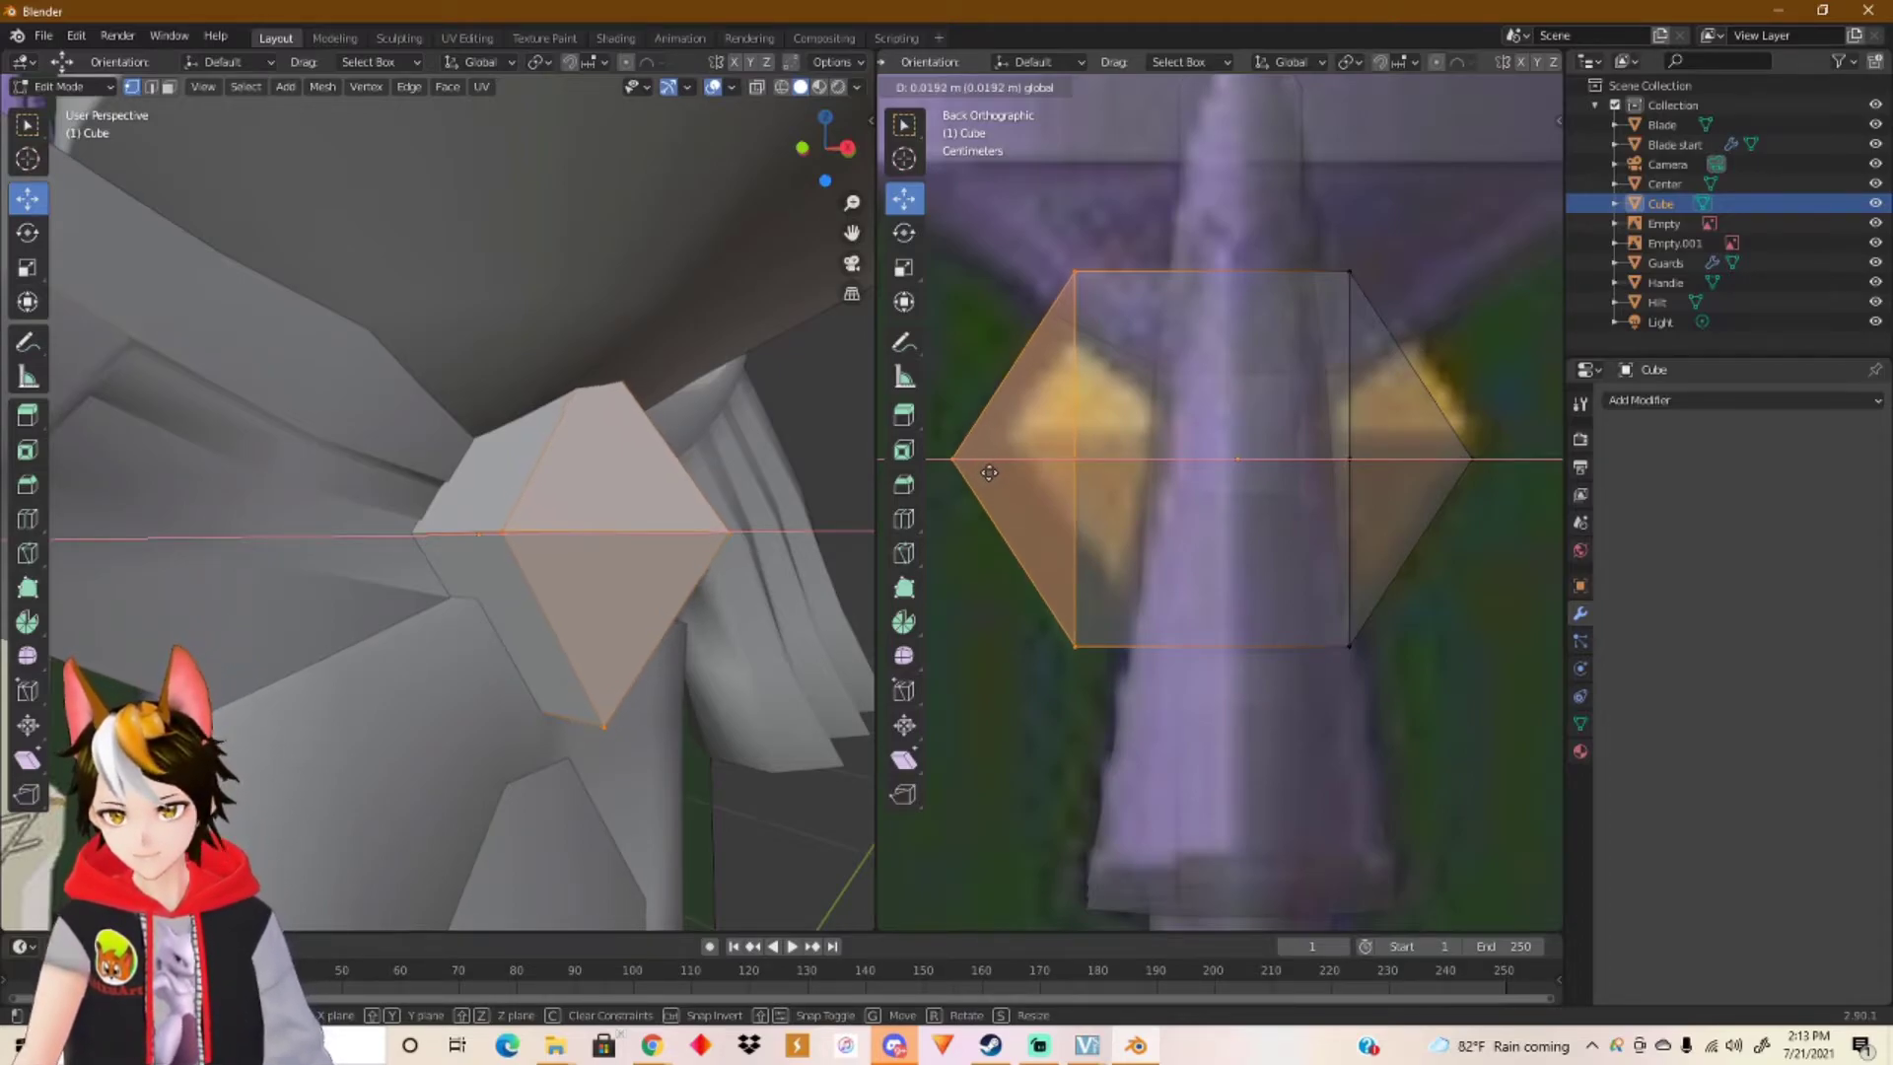
{"action": "left_click_drag", "start_coordinate": [989, 473], "coordinate": [989, 473]}
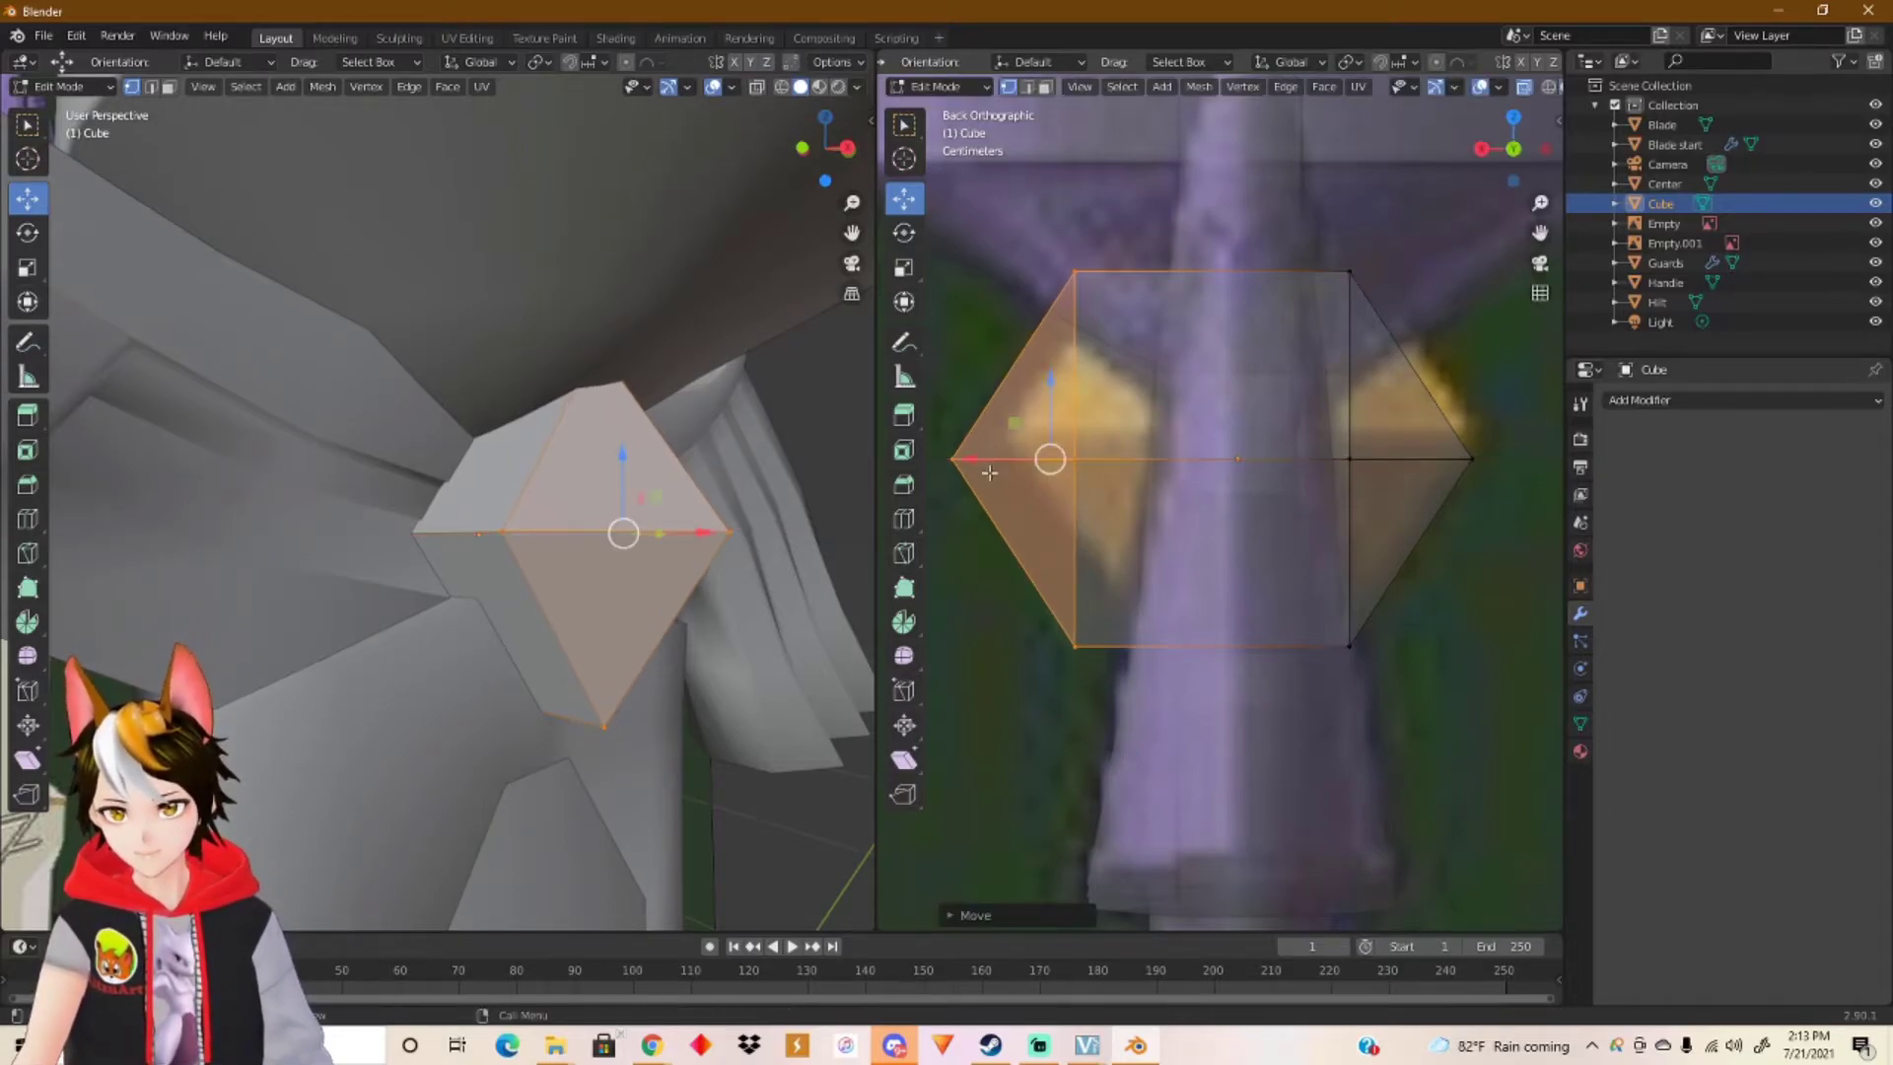
Step: Switch to editing the Center object and select its lowest ring of vertices above the gem
{"action": "middle_click_drag", "start_coordinate": [630, 418], "coordinate": [586, 571], "text": "shift"}
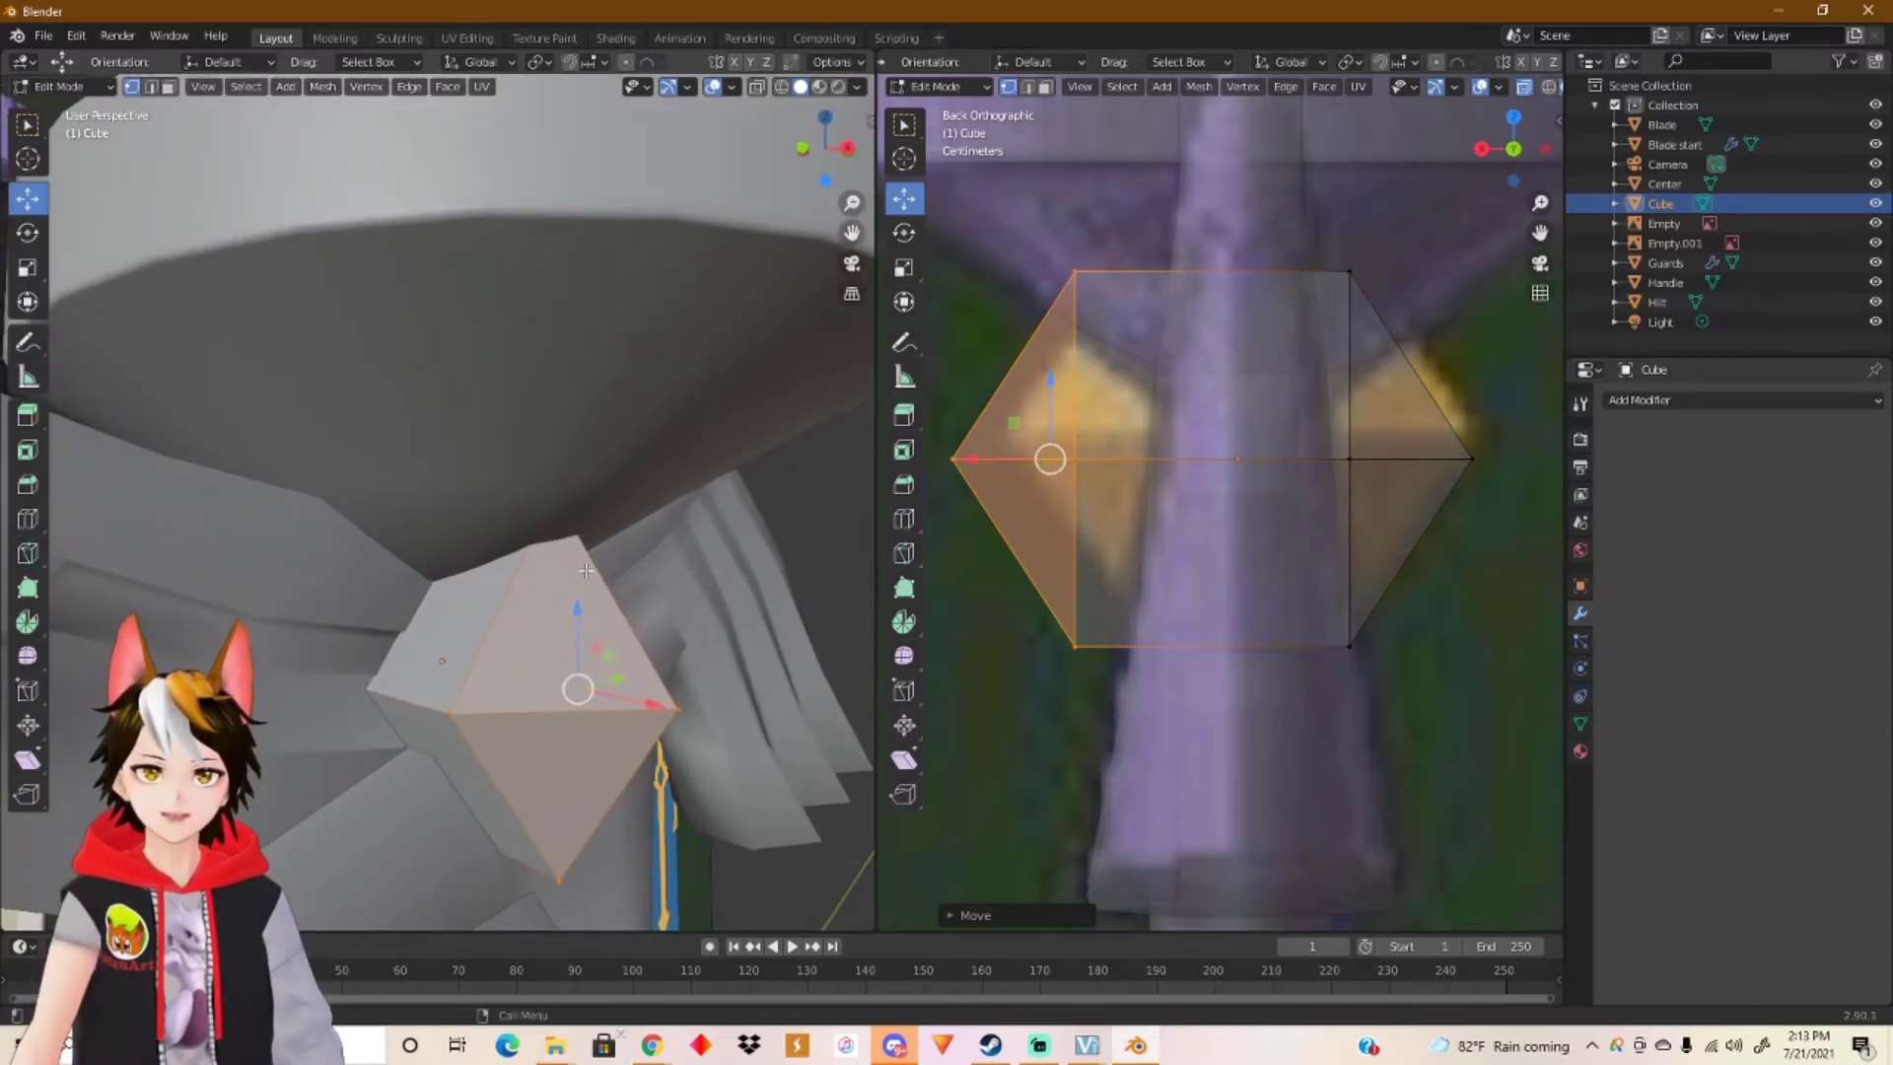
{"action": "key", "text": "Tab"}
{"action": "left_click", "coordinate": [562, 441]}
{"action": "middle_click_drag", "start_coordinate": [666, 457], "coordinate": [601, 476]}
{"action": "key", "text": "Tab"}
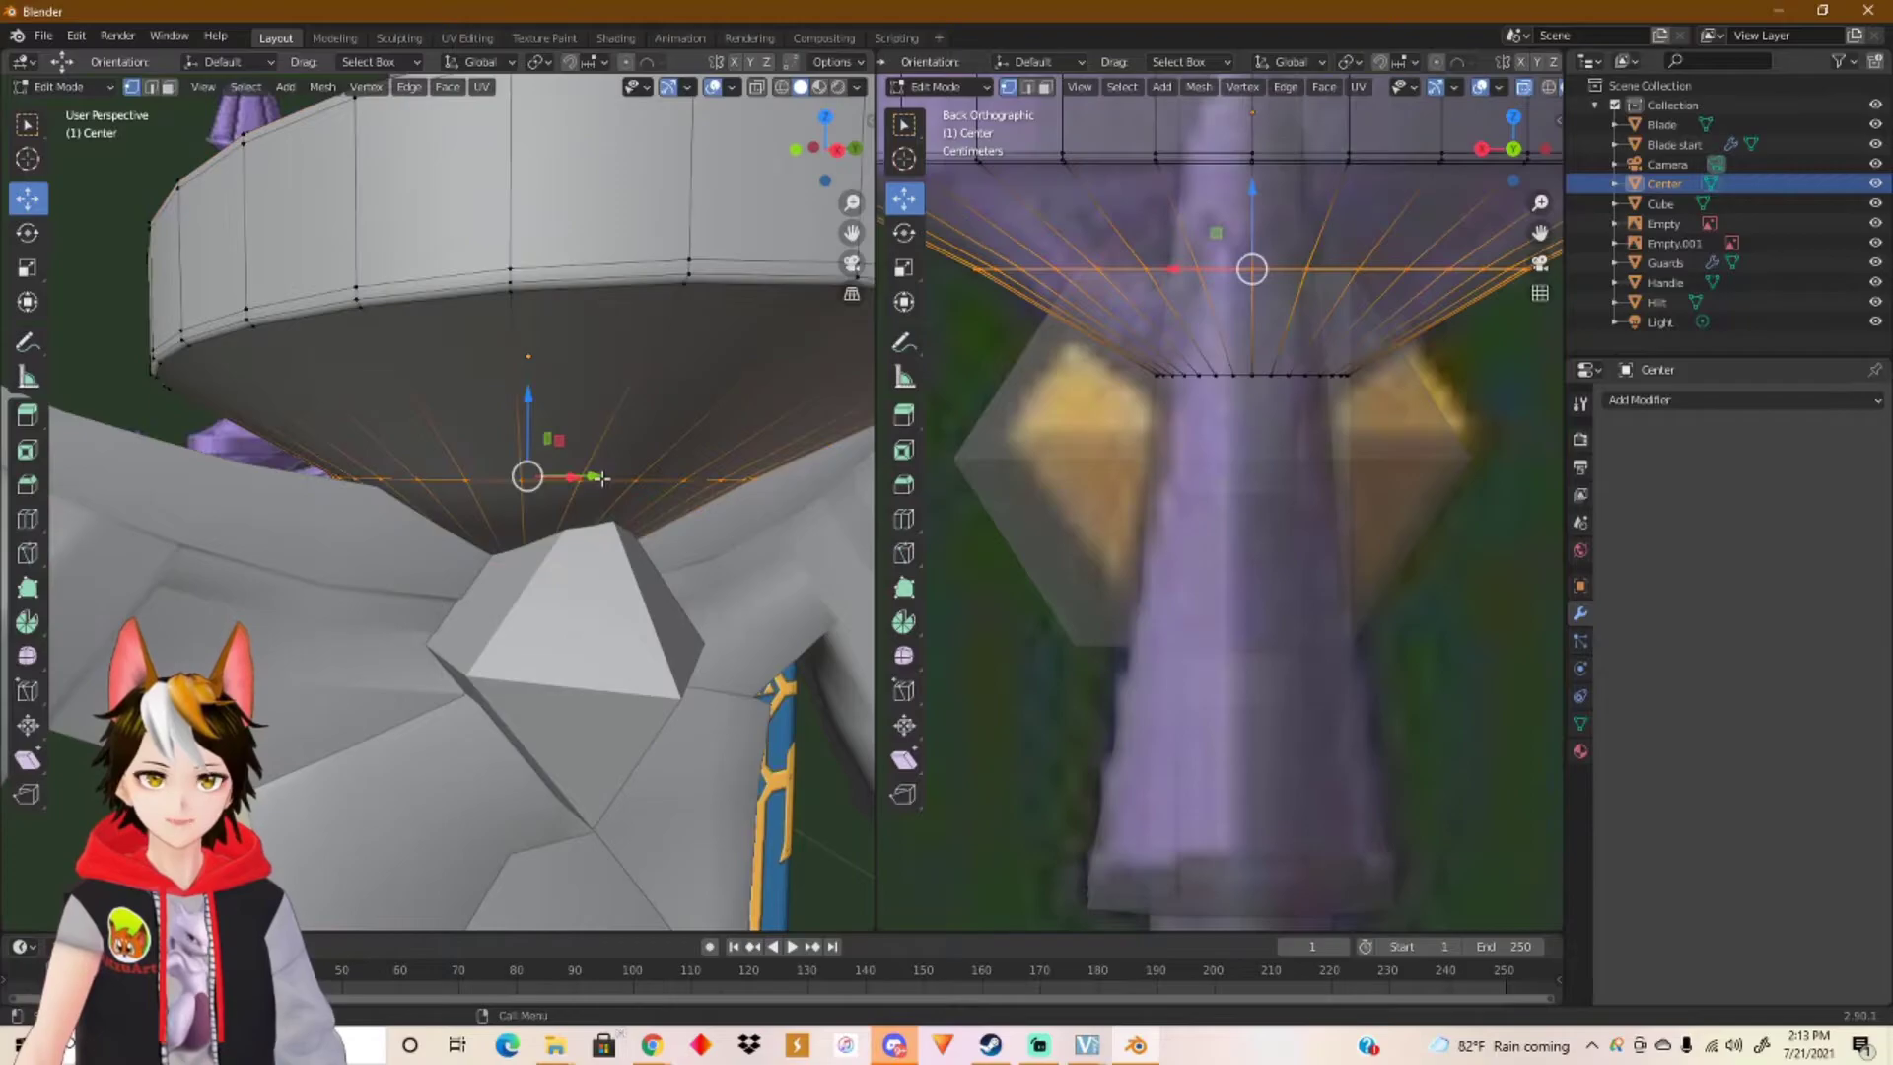
{"action": "left_click_drag", "start_coordinate": [1134, 424], "coordinate": [1354, 370]}
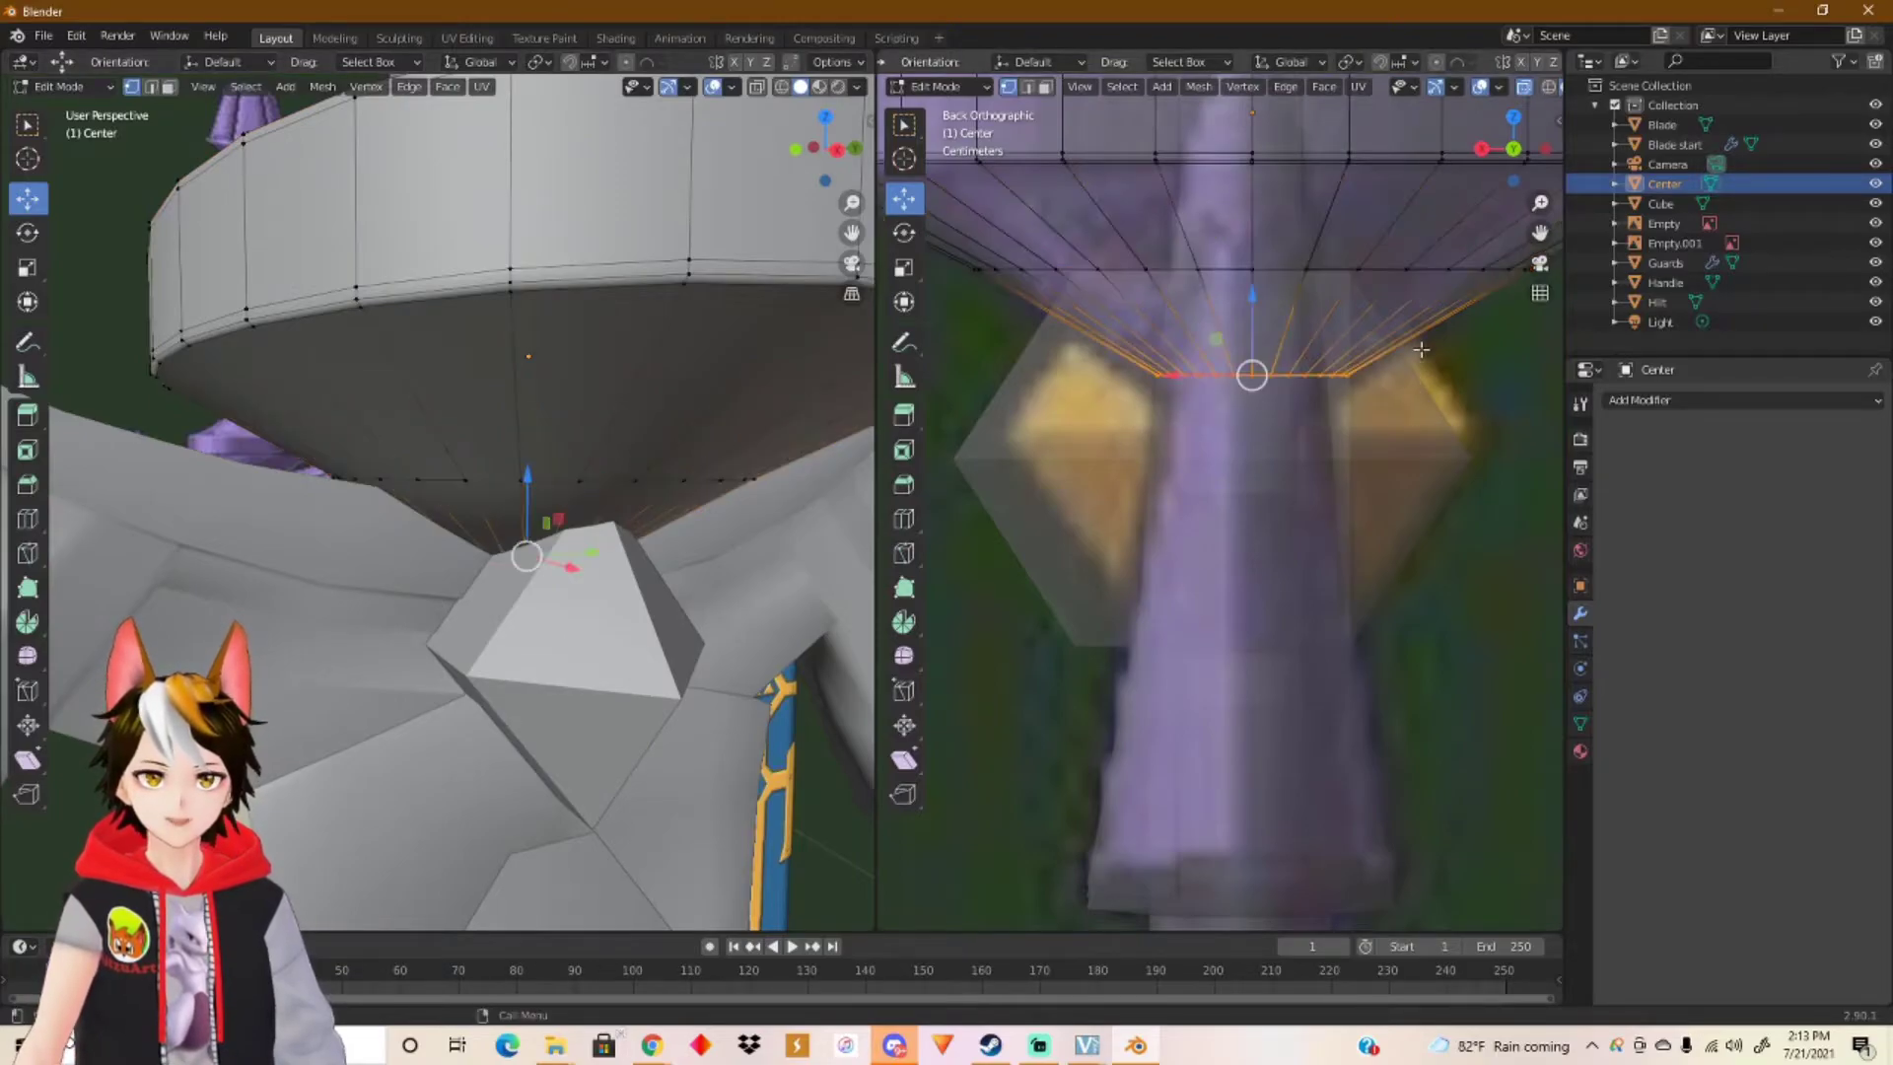
{"action": "left_click", "coordinate": [28, 267]}
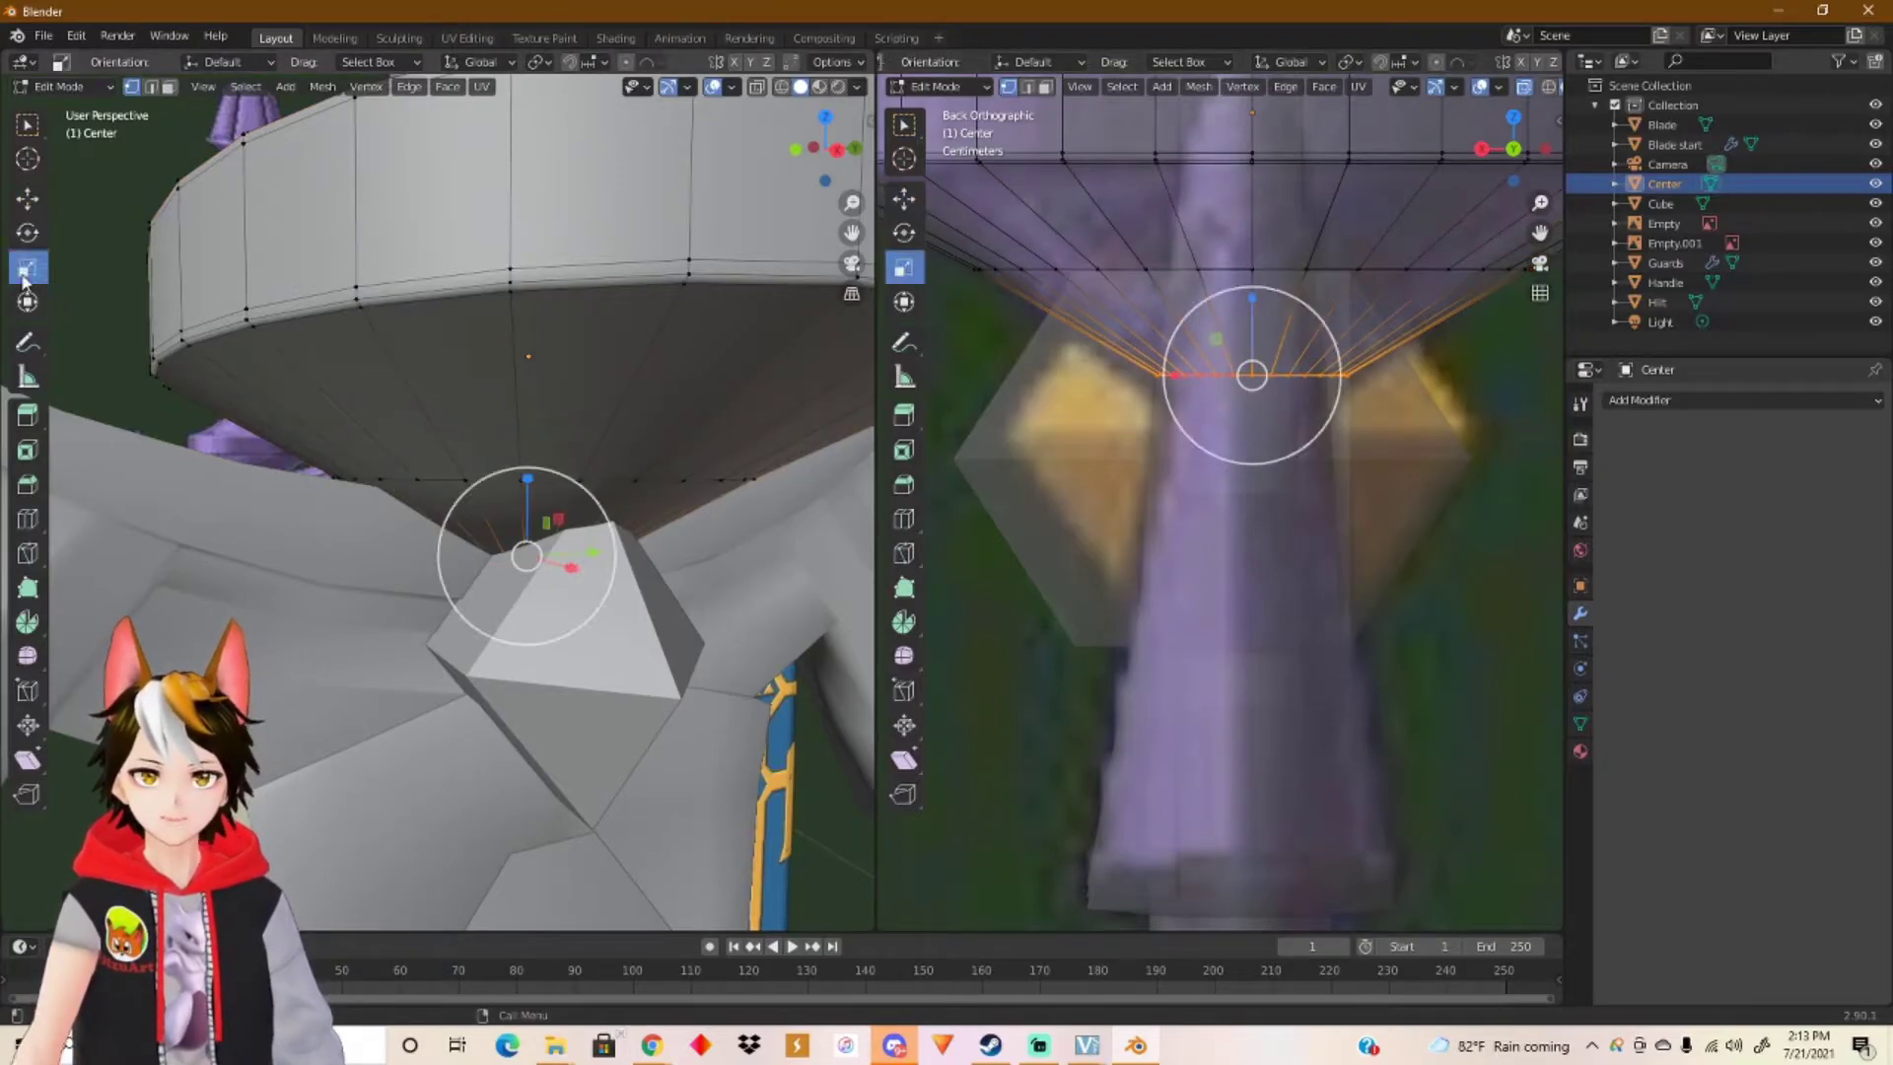
{"action": "left_click_drag", "start_coordinate": [1237, 454], "coordinate": [1249, 396]}
{"action": "key", "text": "ctrl+z"}
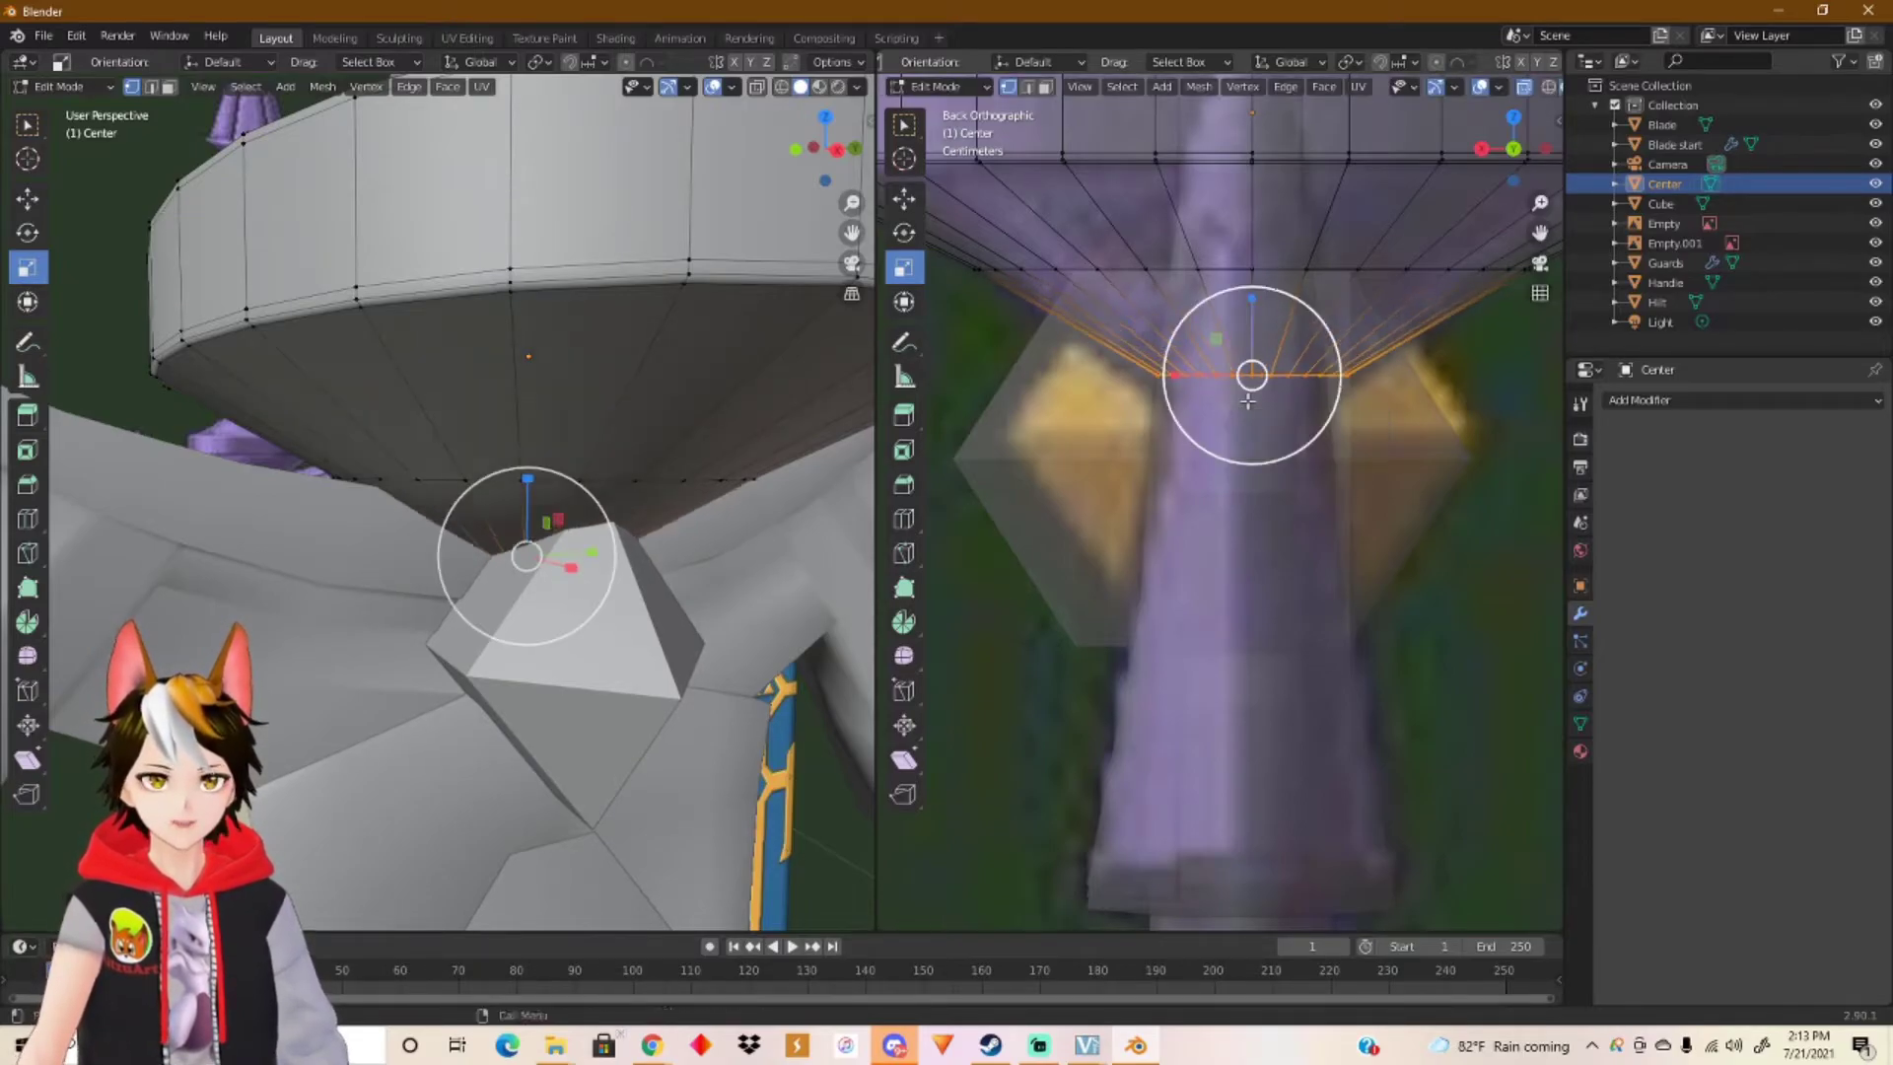
Step: Raise the Center object's bottom vertex ring slightly along Z and scale it a little smaller
{"action": "left_click", "coordinate": [904, 198]}
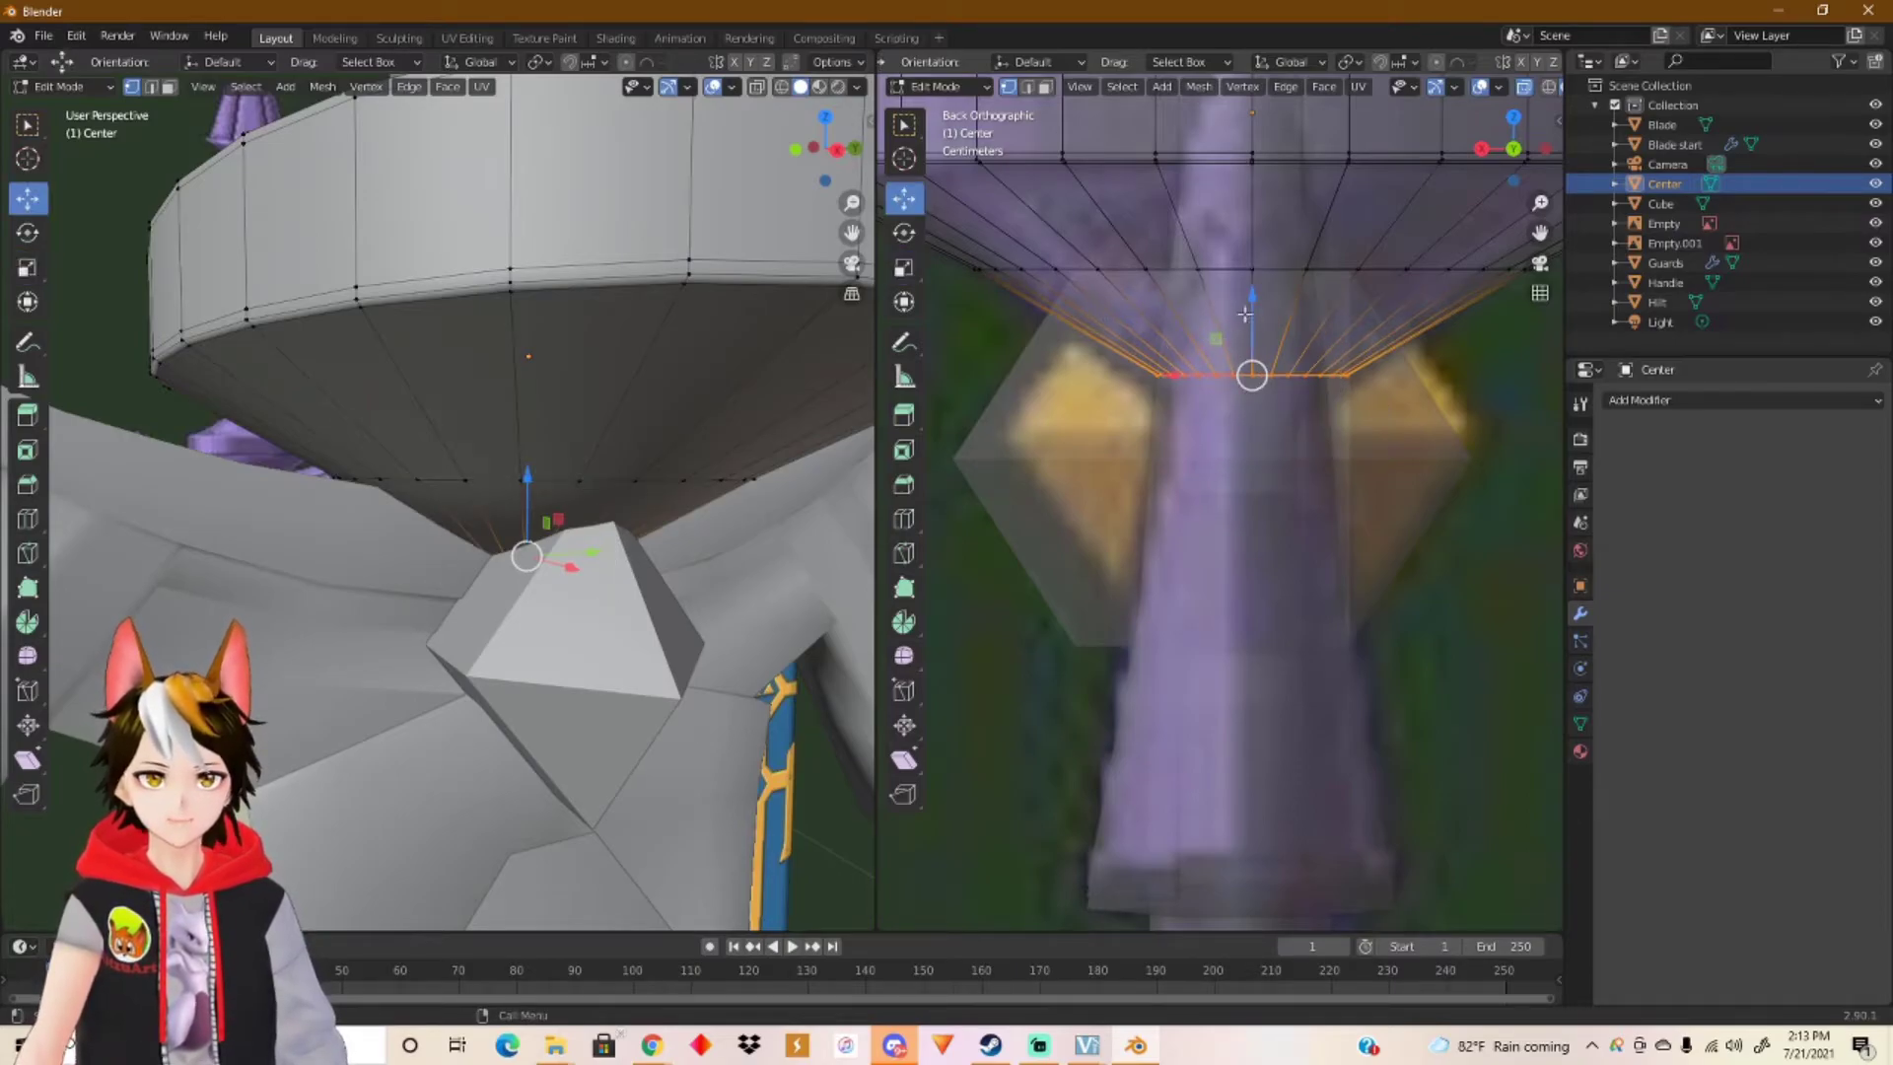
{"action": "mouse_move", "coordinate": [1250, 299]}
{"action": "left_mouse_down"}
{"action": "mouse_move", "coordinate": [1263, 222]}
{"action": "mouse_move", "coordinate": [1245, 291]}
{"action": "left_mouse_up"}
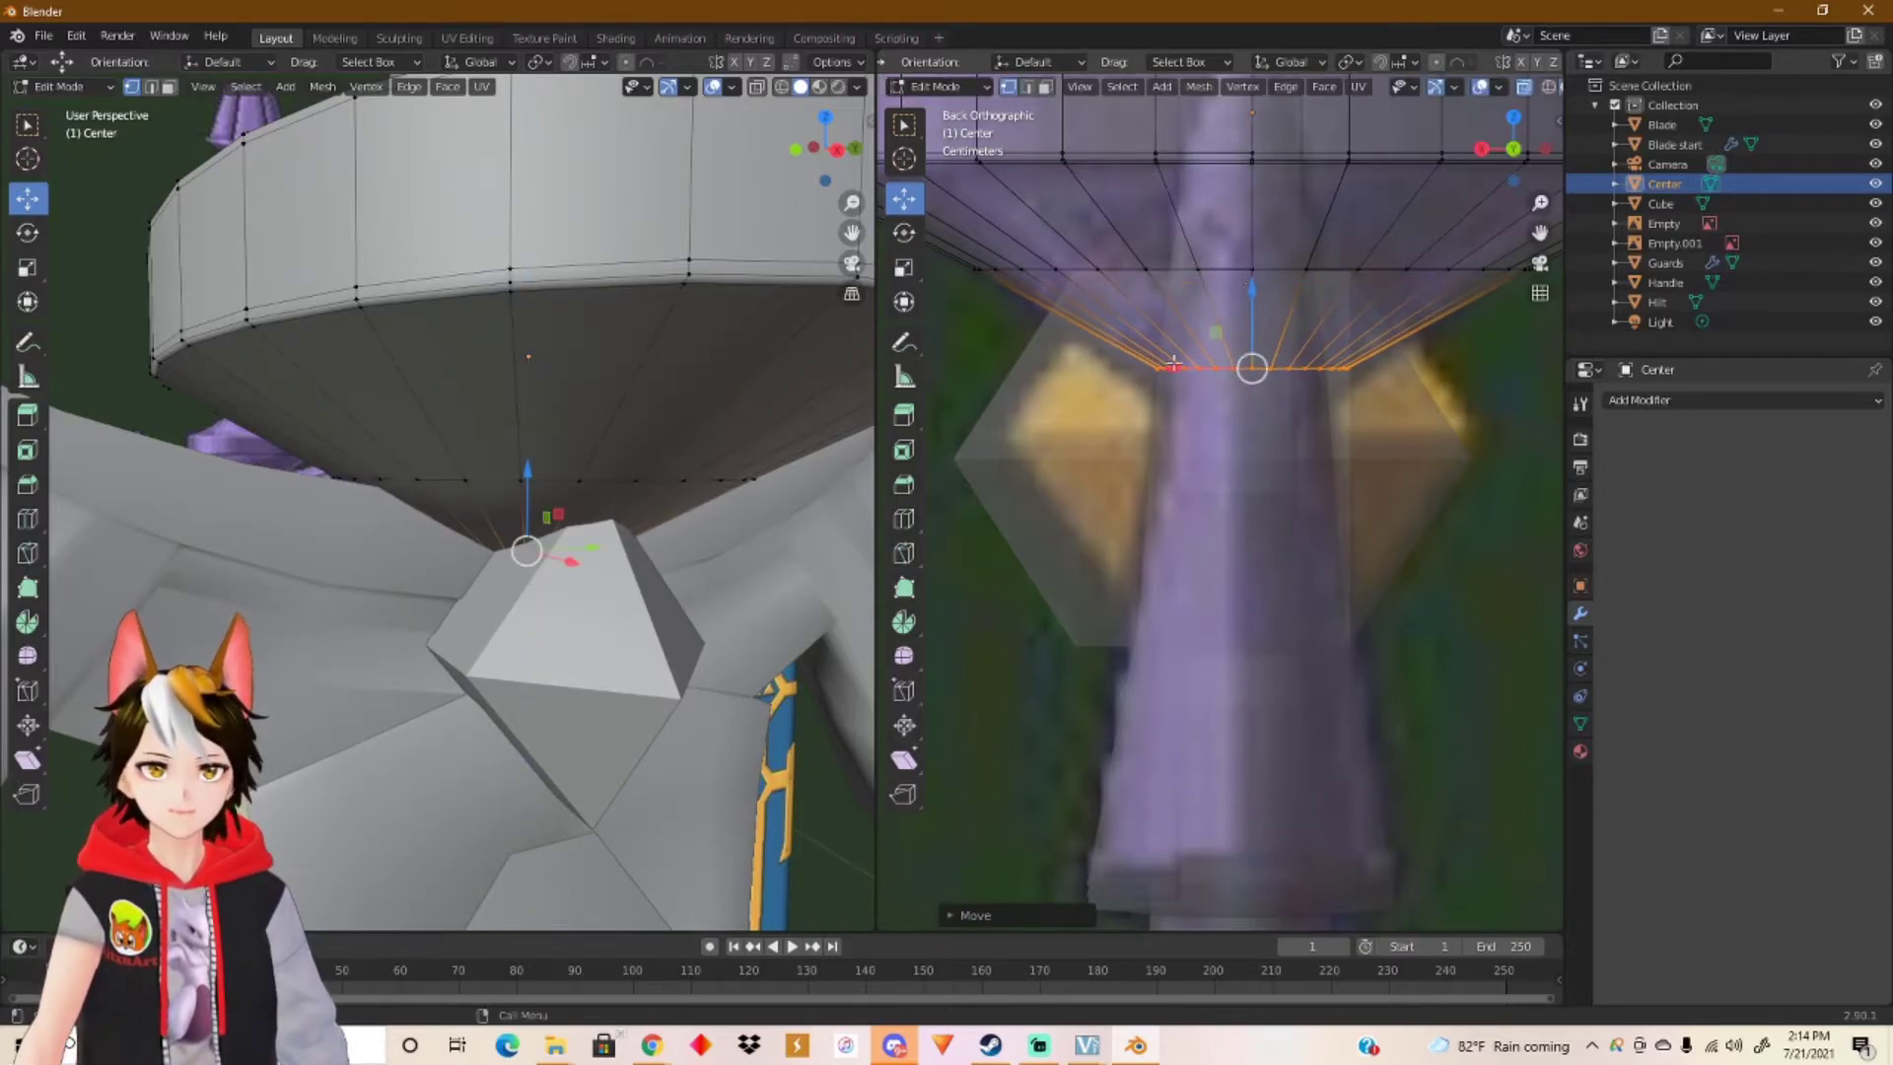
{"action": "left_click", "coordinate": [904, 267]}
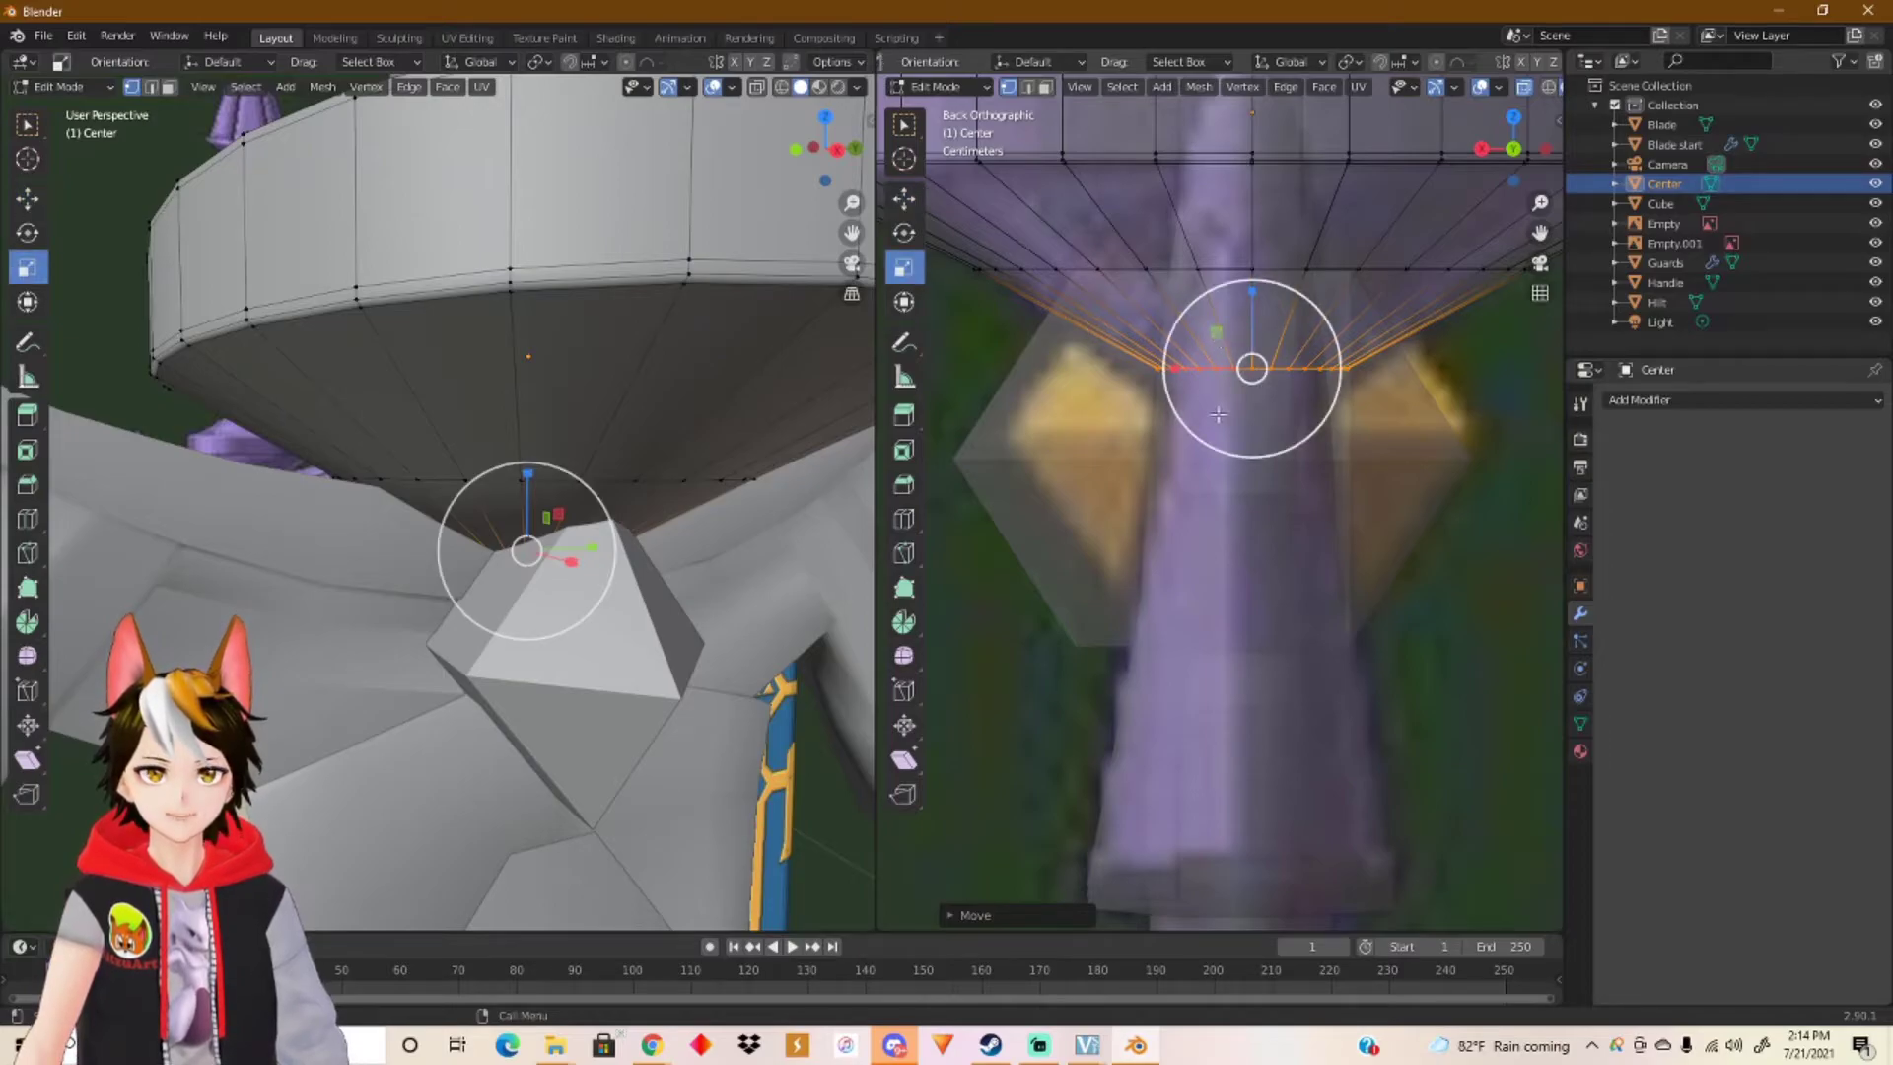
{"action": "mouse_move", "coordinate": [1218, 414]}
{"action": "left_mouse_down"}
{"action": "mouse_move", "coordinate": [1254, 383]}
{"action": "mouse_move", "coordinate": [1217, 443]}
{"action": "mouse_move", "coordinate": [1231, 431]}
{"action": "left_mouse_up"}
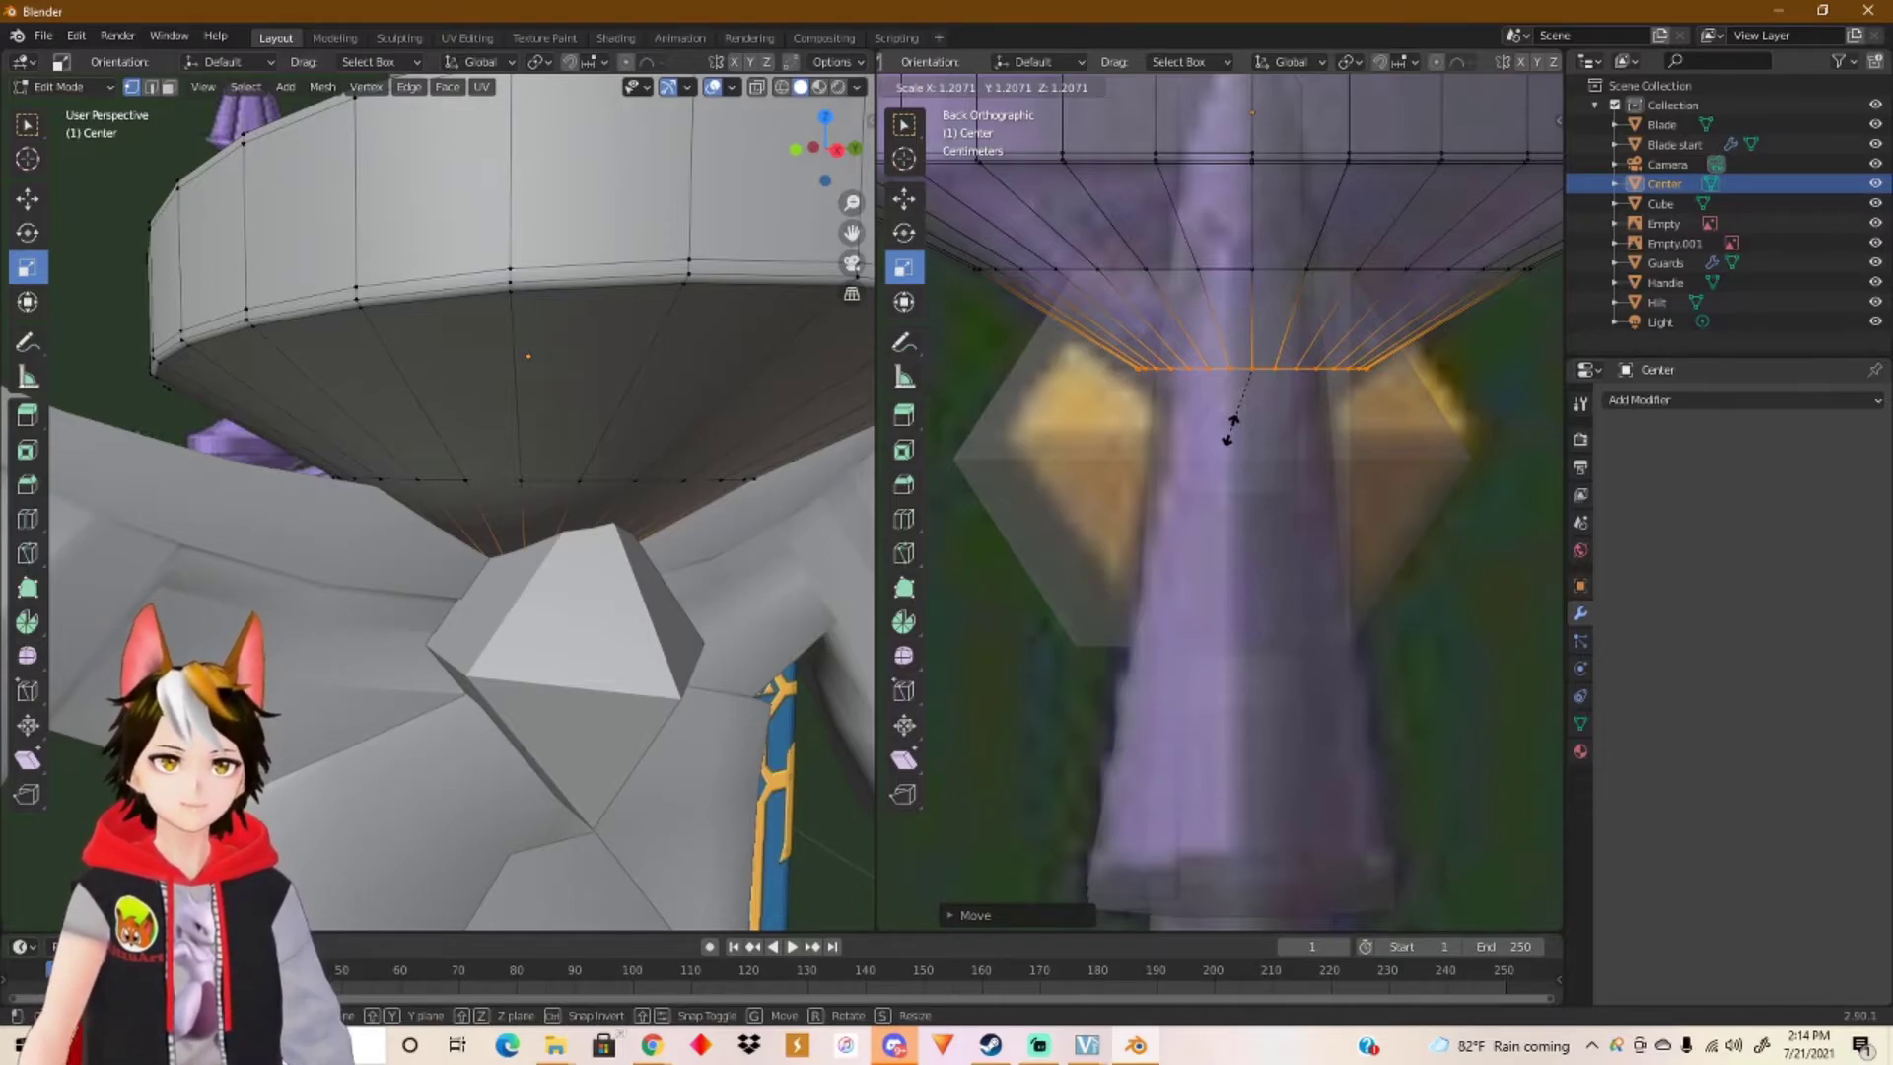
{"action": "left_click_drag", "start_coordinate": [1230, 431], "coordinate": [1254, 407]}
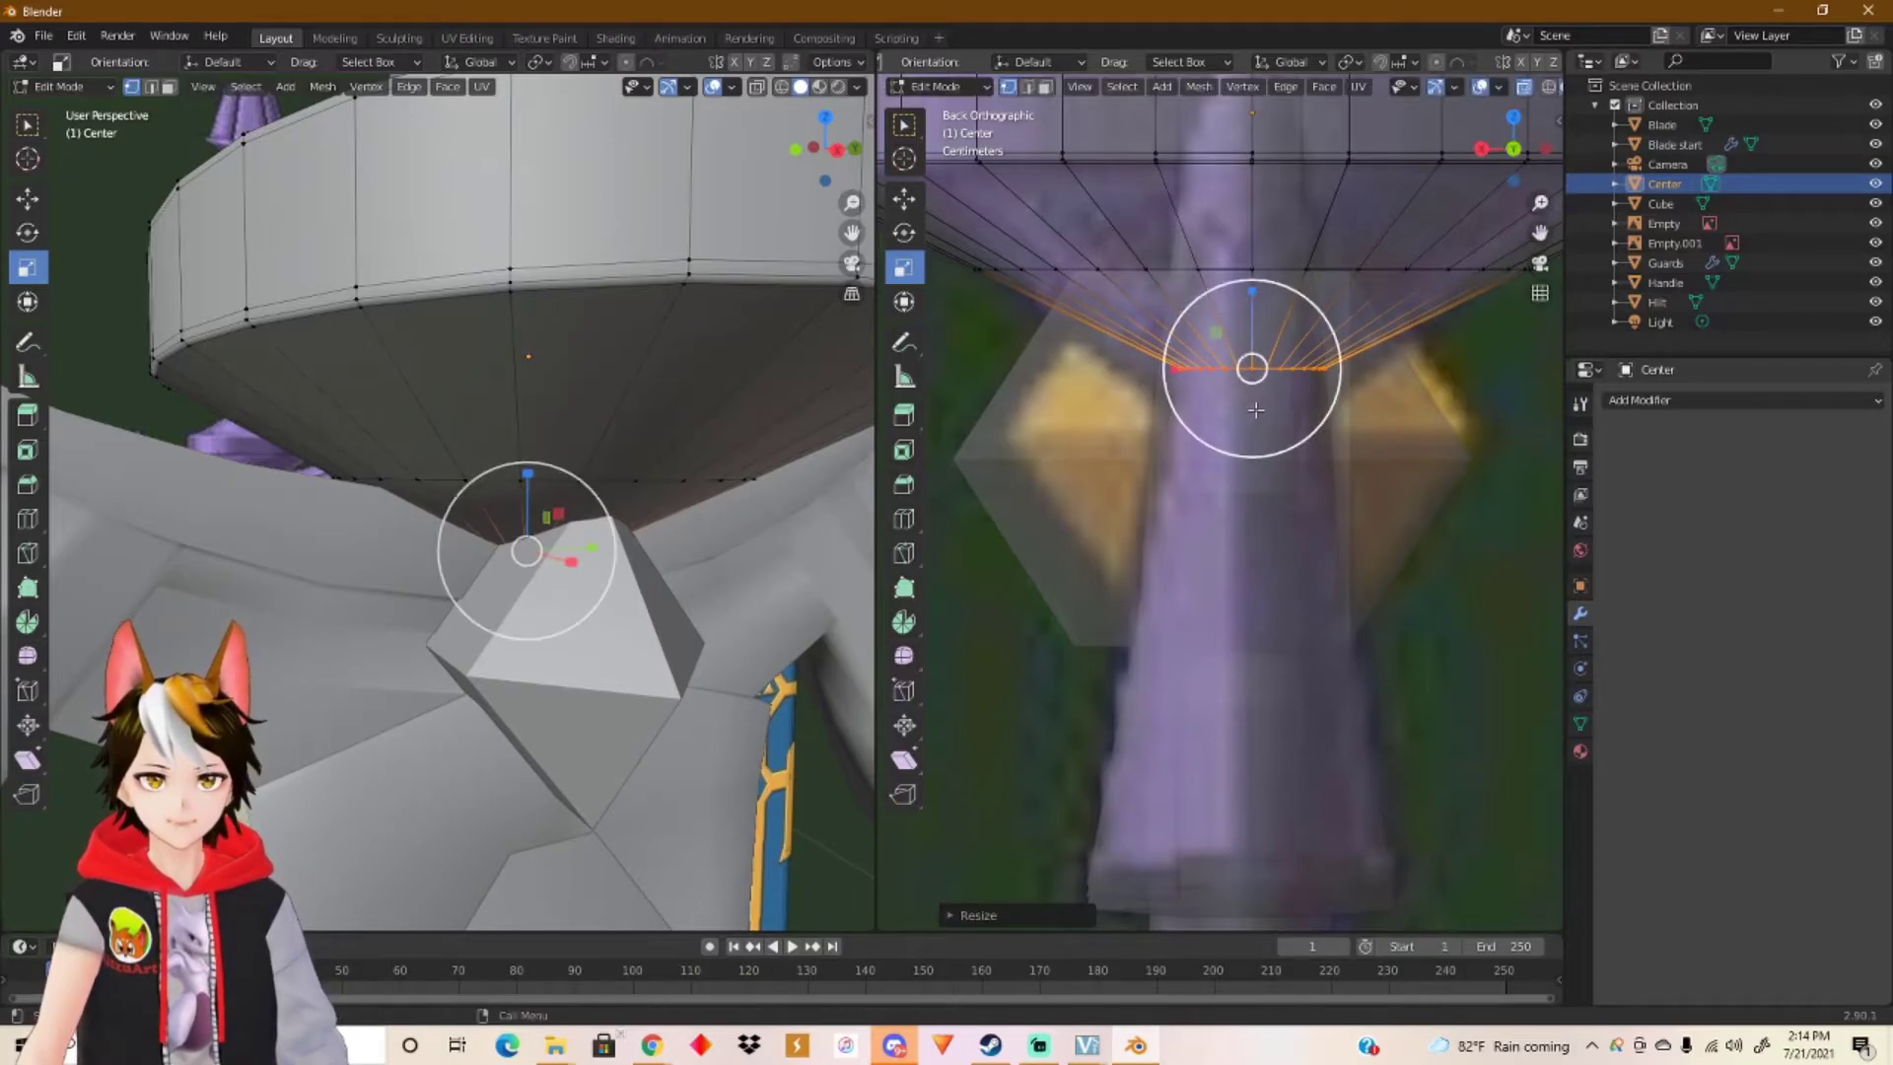
{"action": "key", "text": "Tab"}
Step: Return to editing the gem cube and move its +X half slightly further out along X
{"action": "left_click", "coordinate": [1061, 496]}
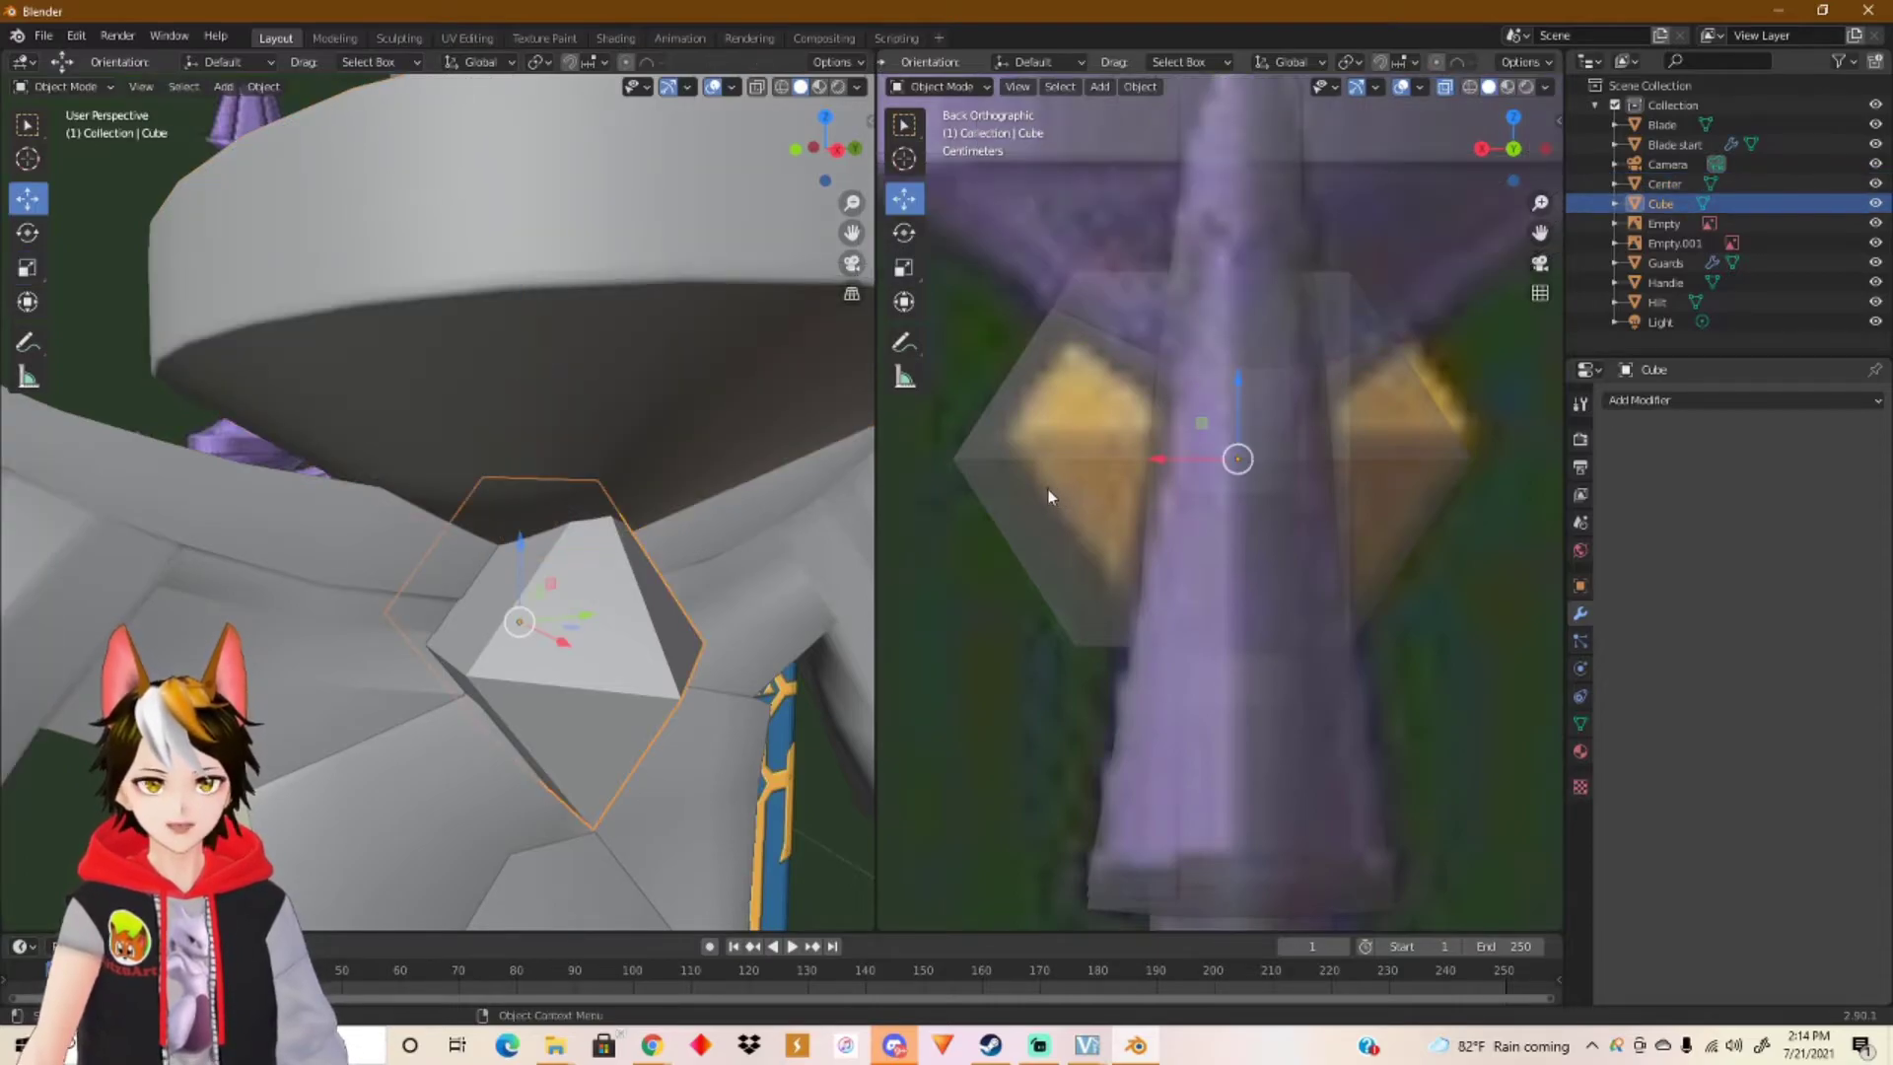
{"action": "key", "text": "Tab"}
{"action": "left_click", "coordinate": [907, 264]}
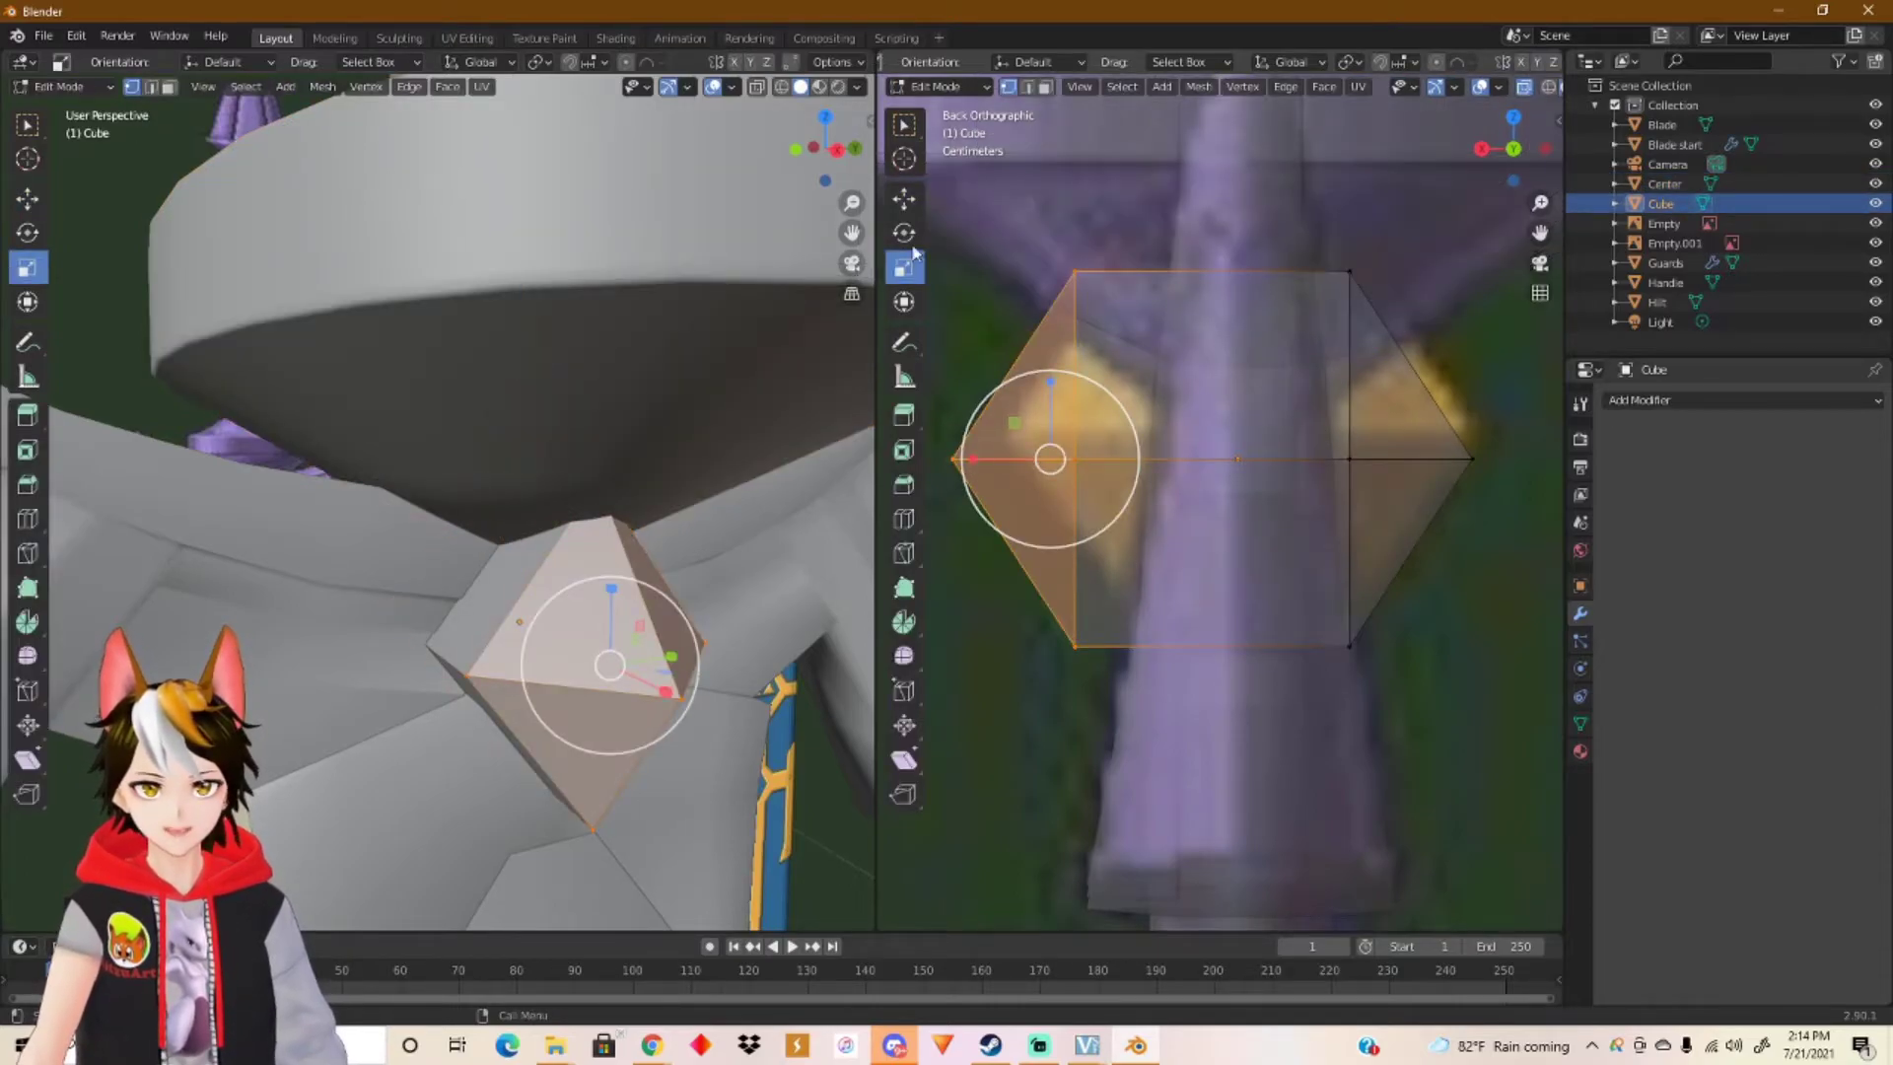
{"action": "left_click", "coordinate": [904, 198]}
{"action": "left_click_drag", "start_coordinate": [994, 460], "coordinate": [970, 462]}
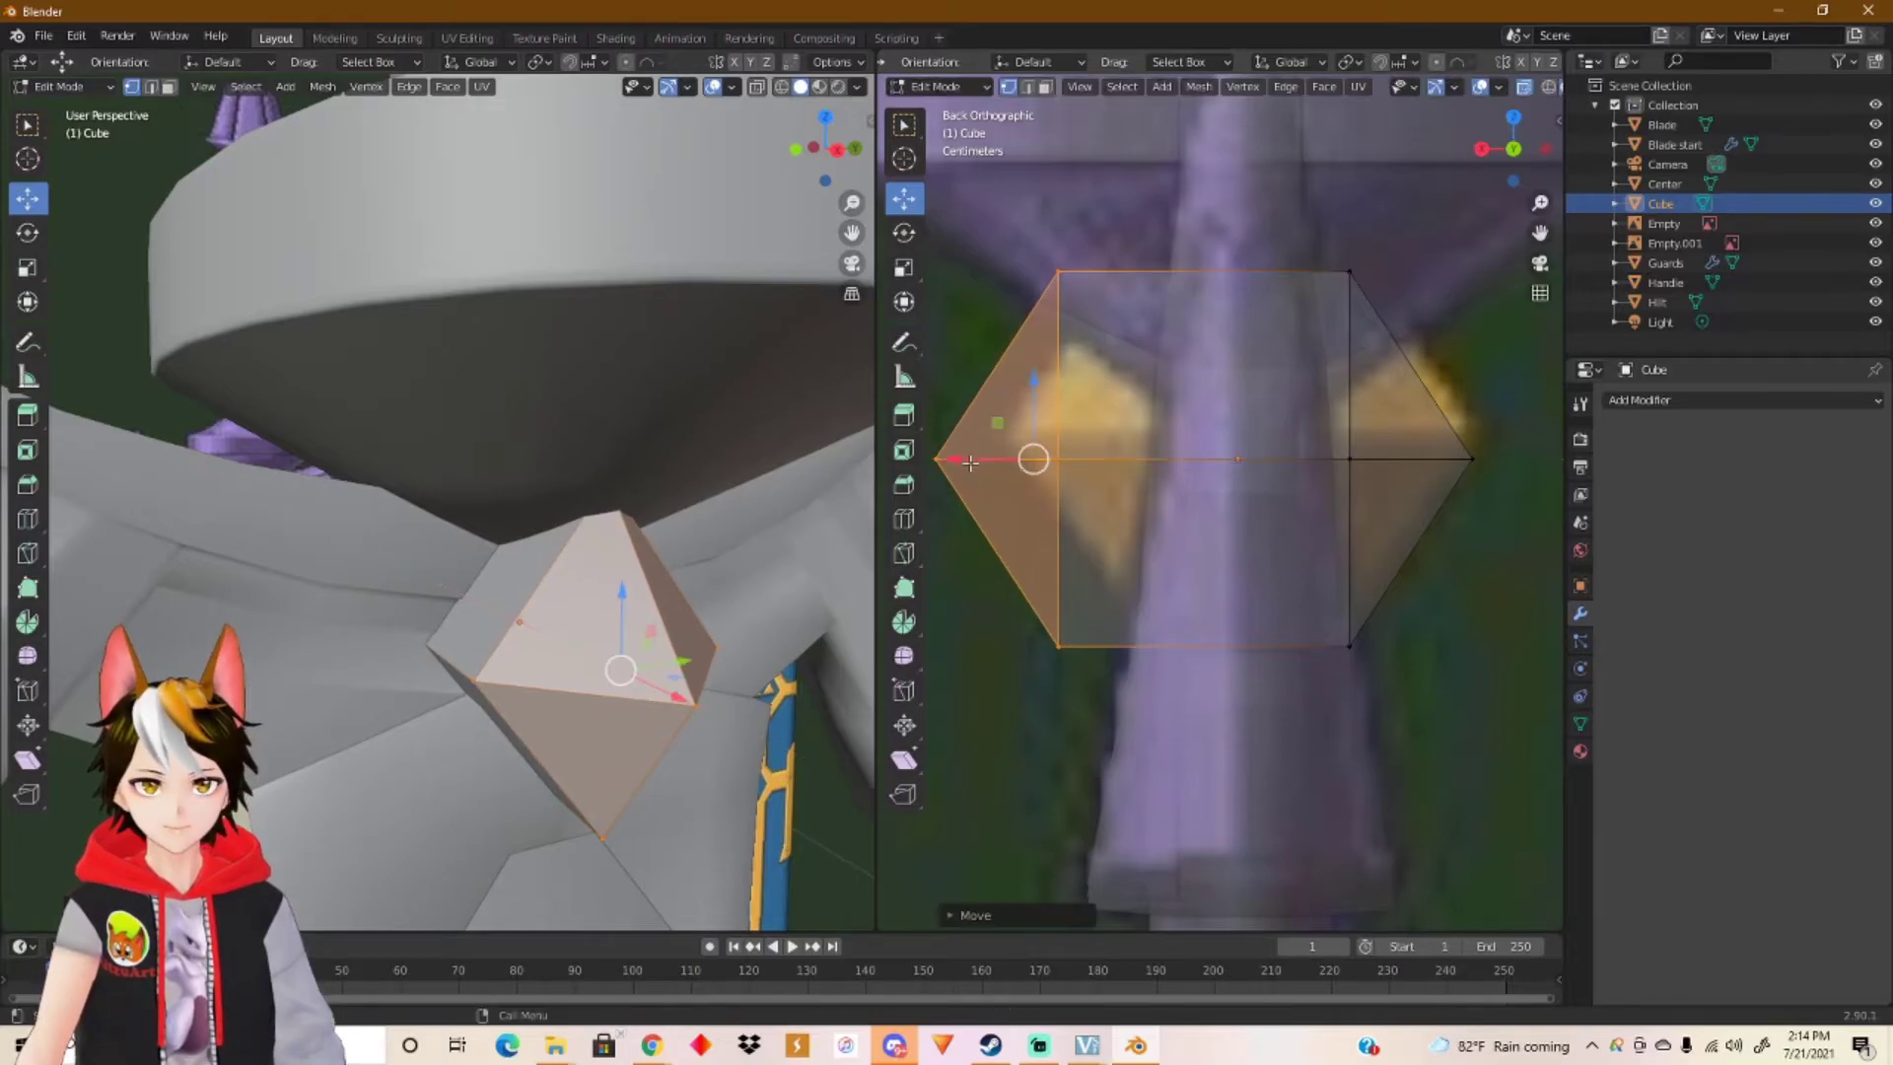
Step: Compare the gem with the right-side reference and pull its +X half clearly further from the guard along X in the back orthographic view
{"action": "left_click", "coordinate": [1487, 151]}
{"action": "scroll", "coordinate": [1130, 538], "scroll_direction": "down", "scroll_amount": 5}
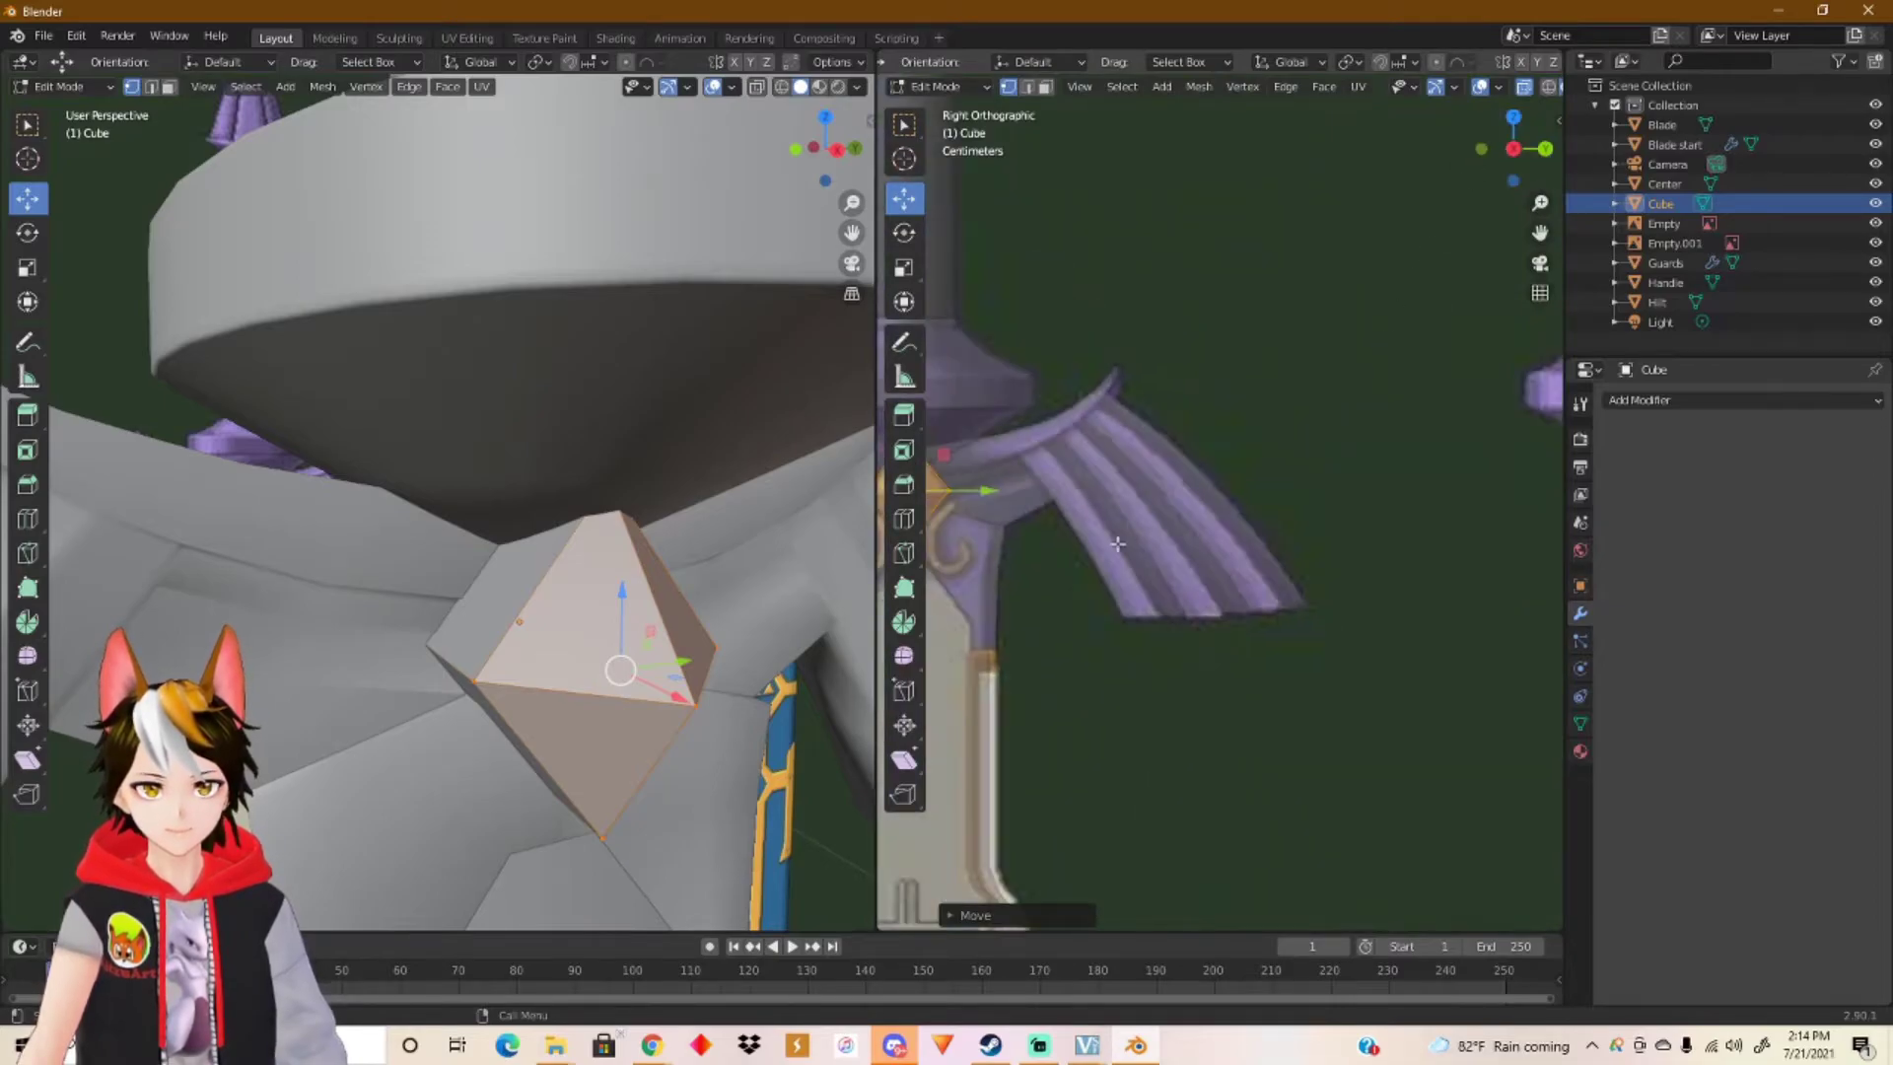
{"action": "scroll", "coordinate": [1130, 538], "scroll_direction": "down", "scroll_amount": 2}
{"action": "scroll", "coordinate": [1402, 484], "scroll_direction": "up", "scroll_amount": 8}
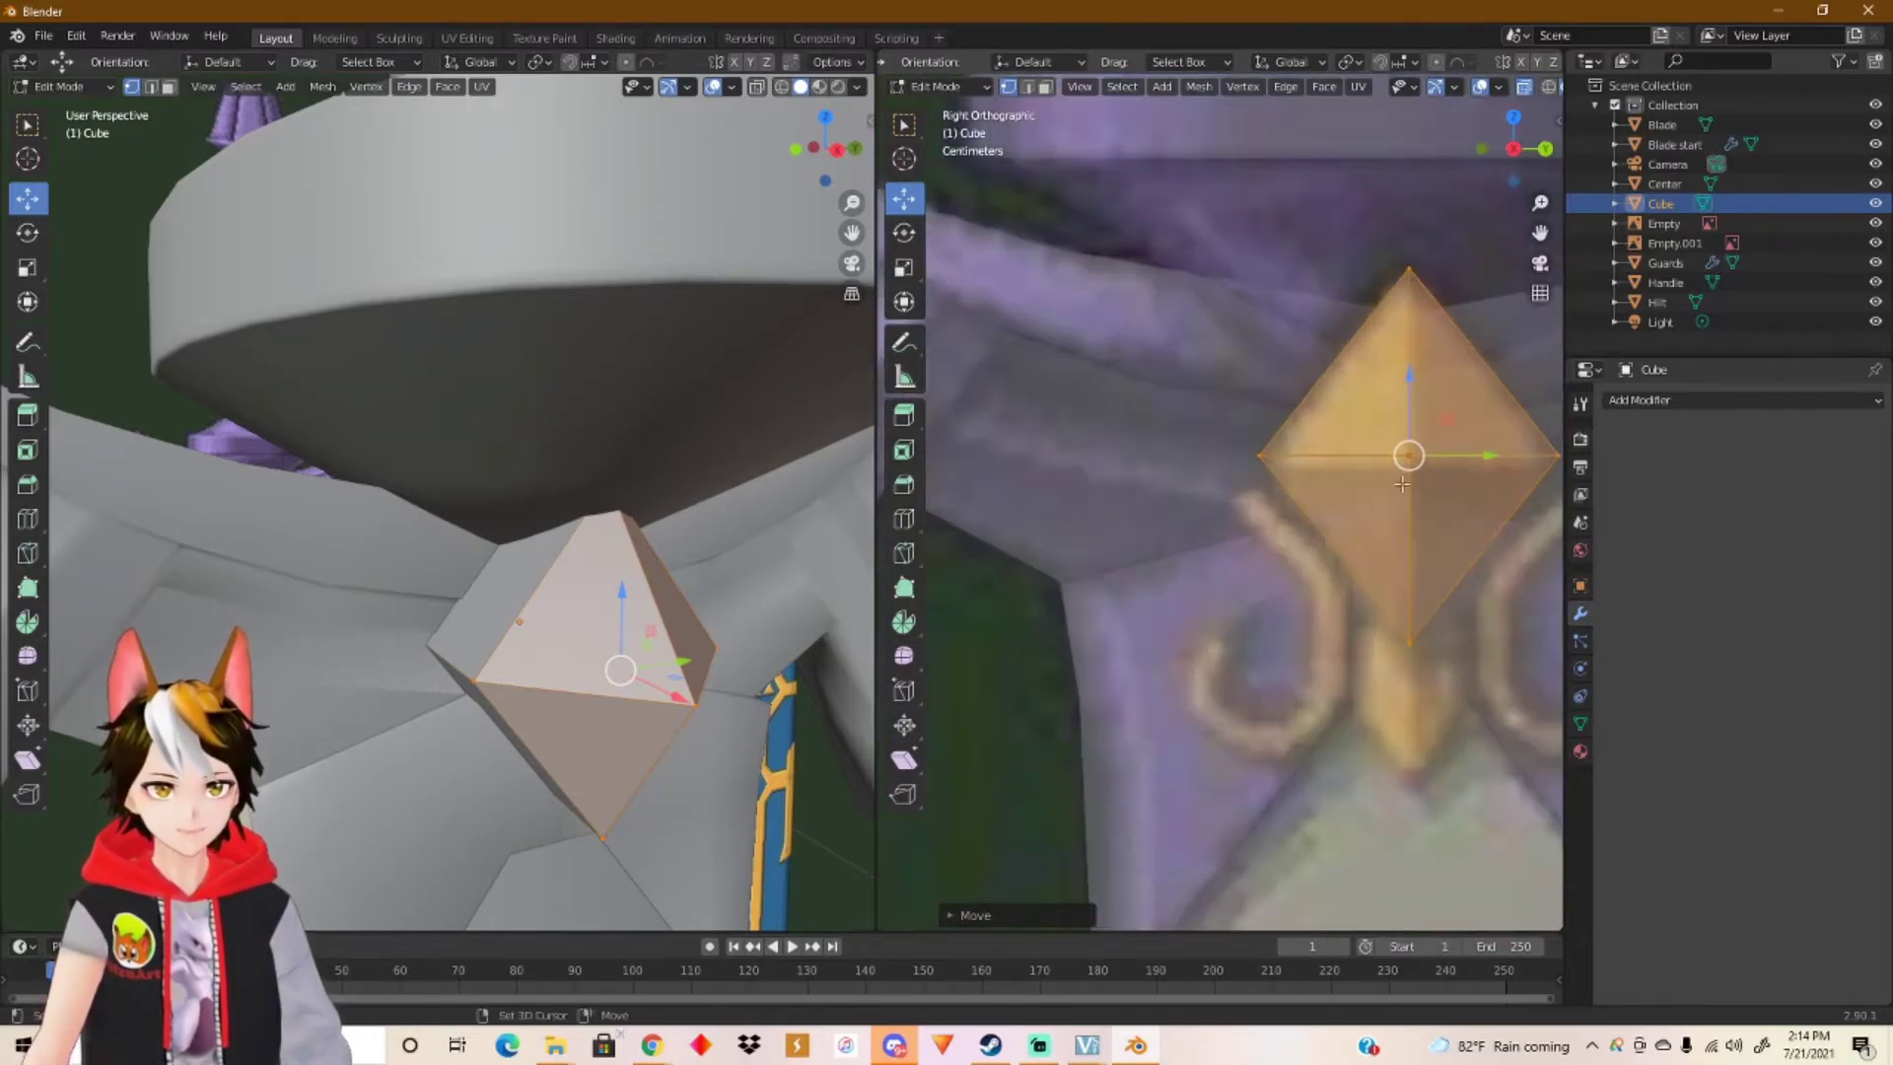
{"action": "key", "text": "KP_Decimal"}
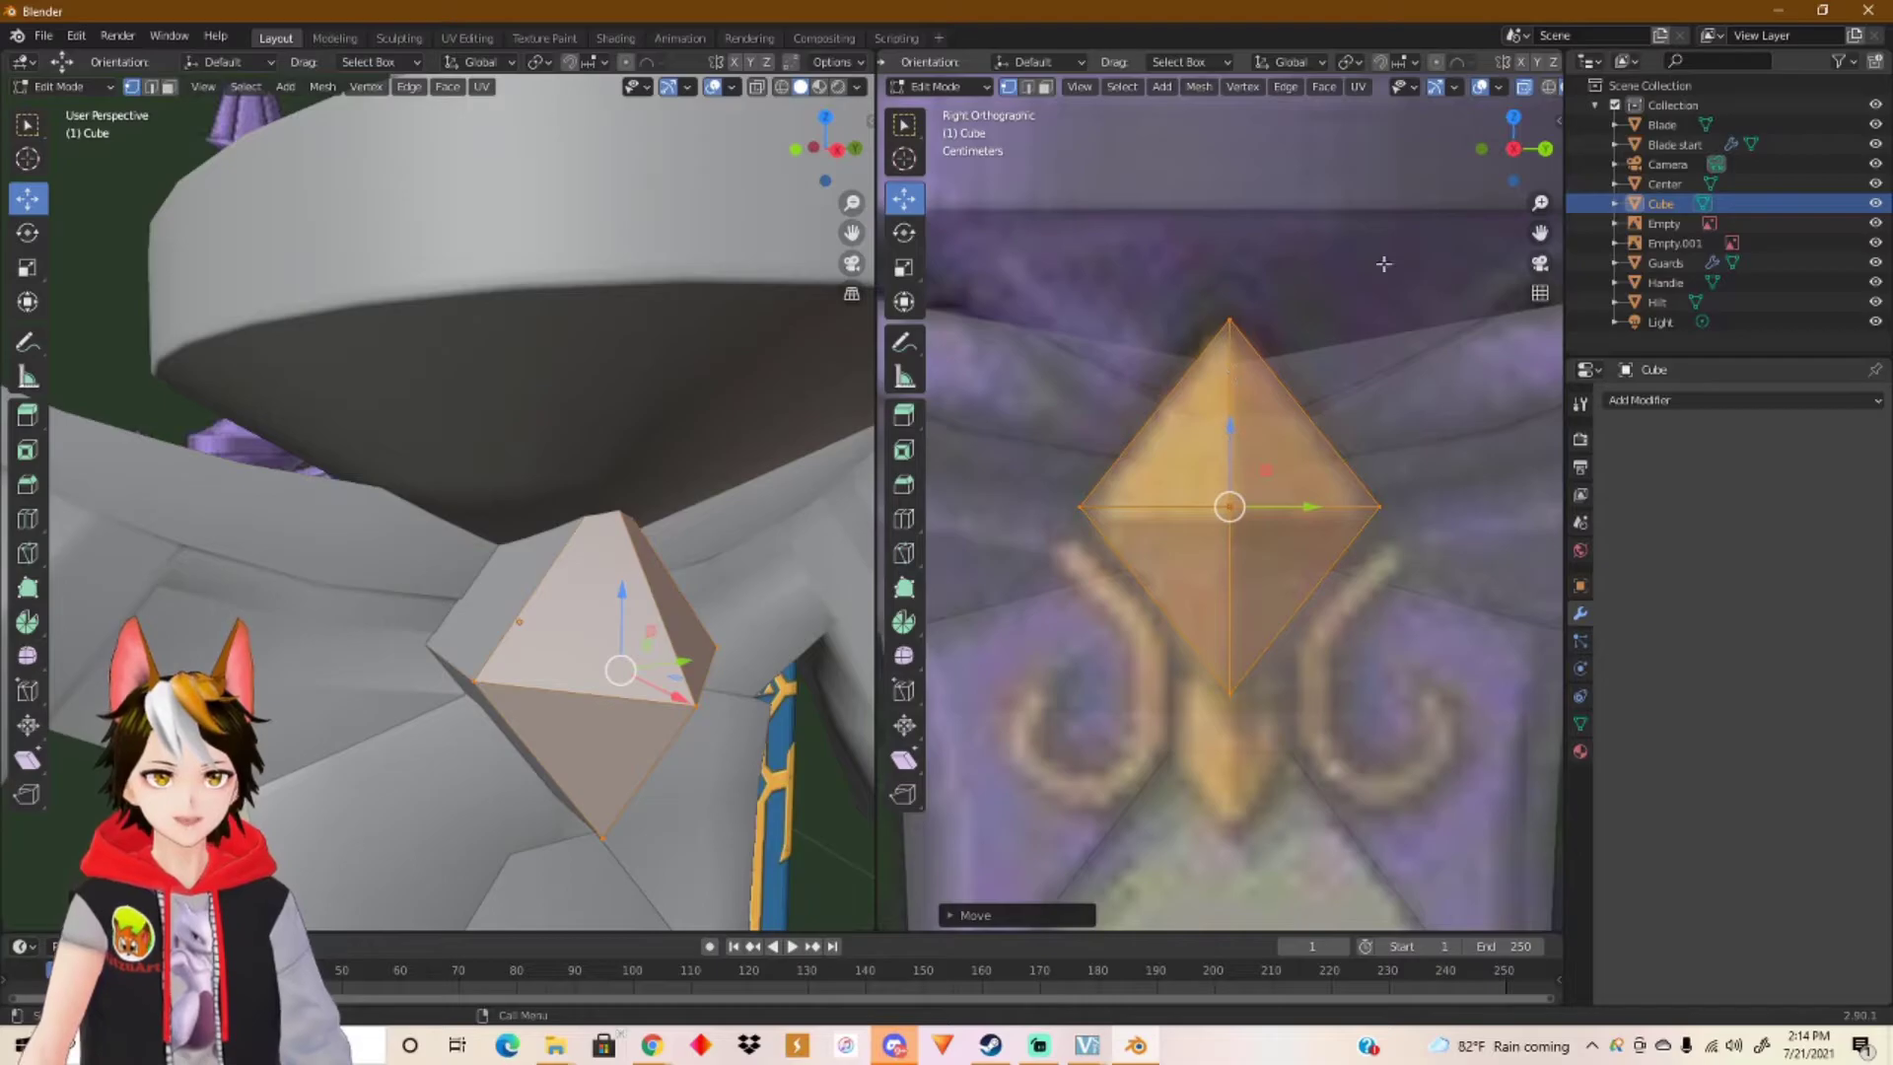
{"action": "left_click", "coordinate": [1544, 149]}
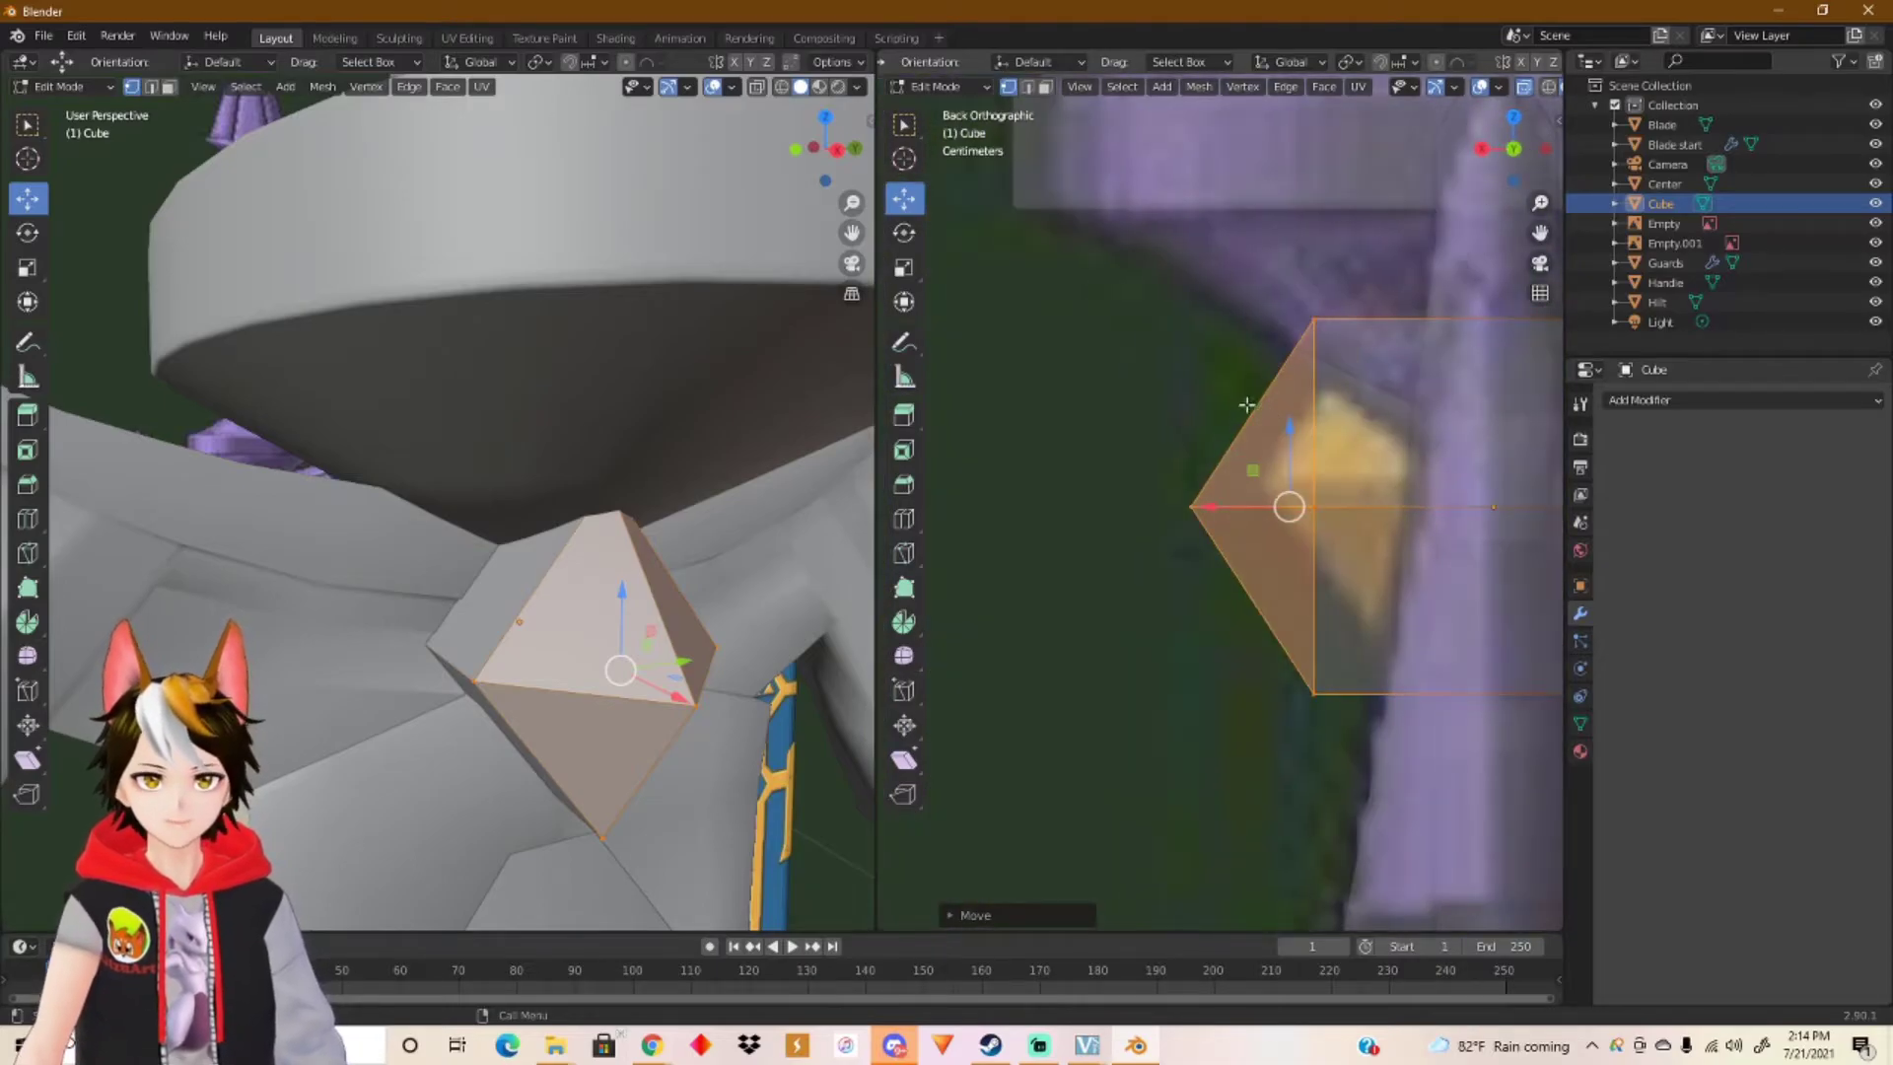
{"action": "left_click_drag", "start_coordinate": [1201, 508], "coordinate": [1126, 525]}
{"action": "middle_click_drag", "start_coordinate": [594, 533], "coordinate": [569, 614]}
{"action": "scroll", "coordinate": [639, 547], "scroll_direction": "down", "scroll_amount": 3}
{"action": "scroll", "coordinate": [597, 700], "scroll_direction": "up", "scroll_amount": 2}
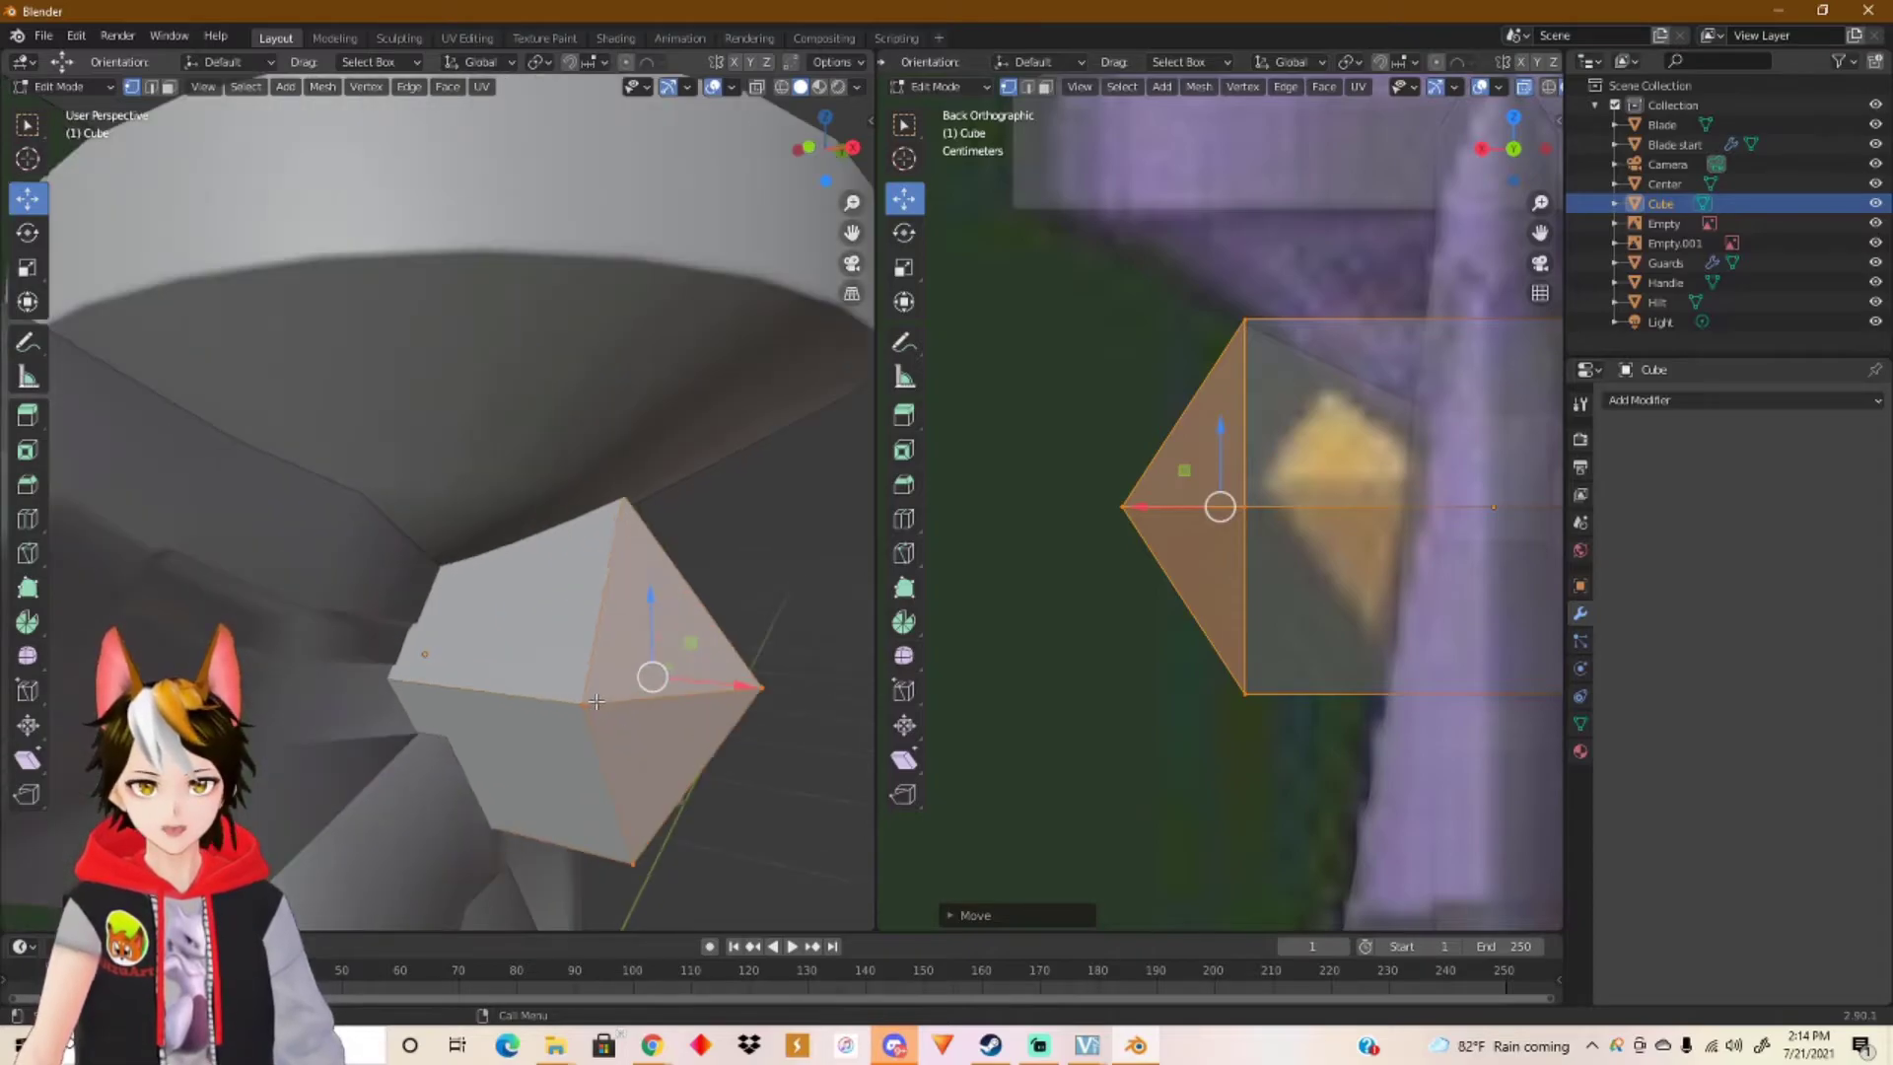
Step: Pull the gem cube's +X half back toward the guard along X, closer to the golden gem in the reference
{"action": "left_click_drag", "start_coordinate": [722, 687], "coordinate": [664, 670]}
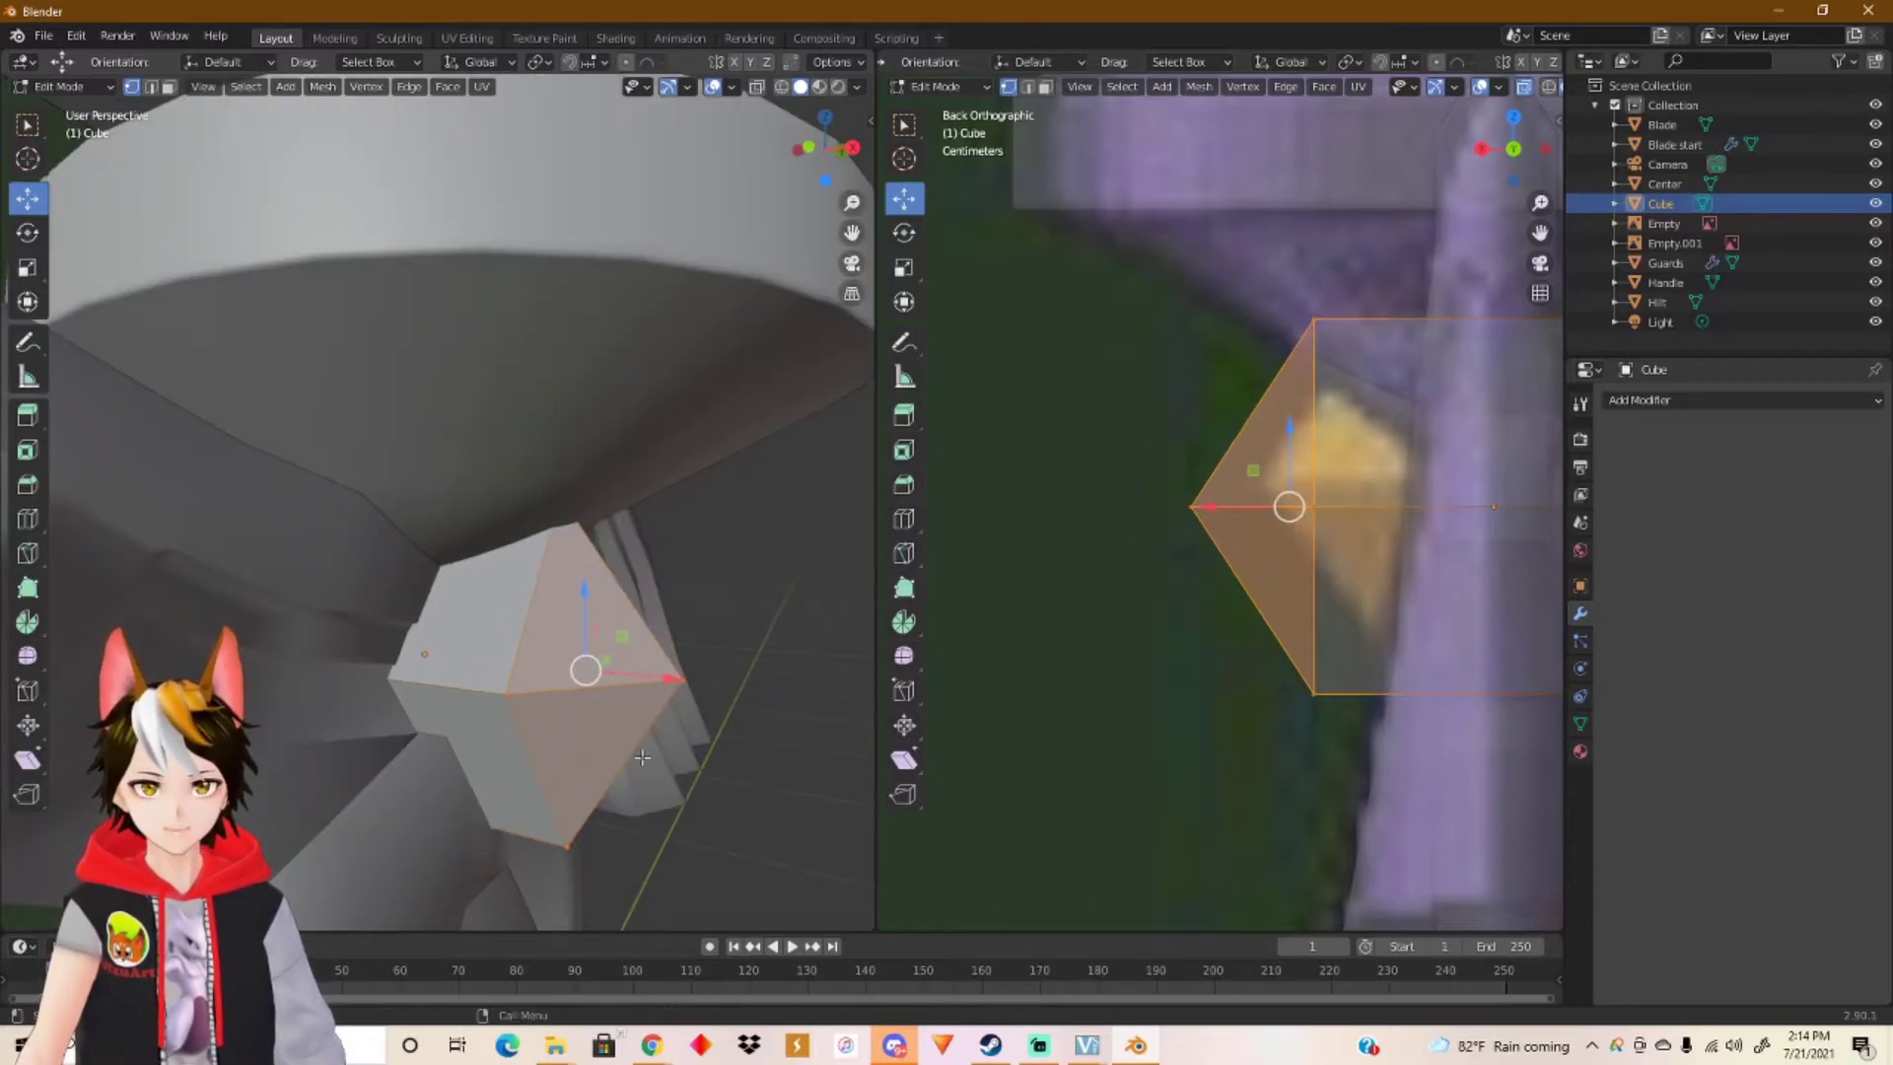
{"action": "middle_click_drag", "start_coordinate": [624, 760], "coordinate": [640, 640]}
{"action": "key", "text": "ctrl+z"}
{"action": "middle_click_drag", "start_coordinate": [761, 615], "coordinate": [676, 670], "text": "shift"}
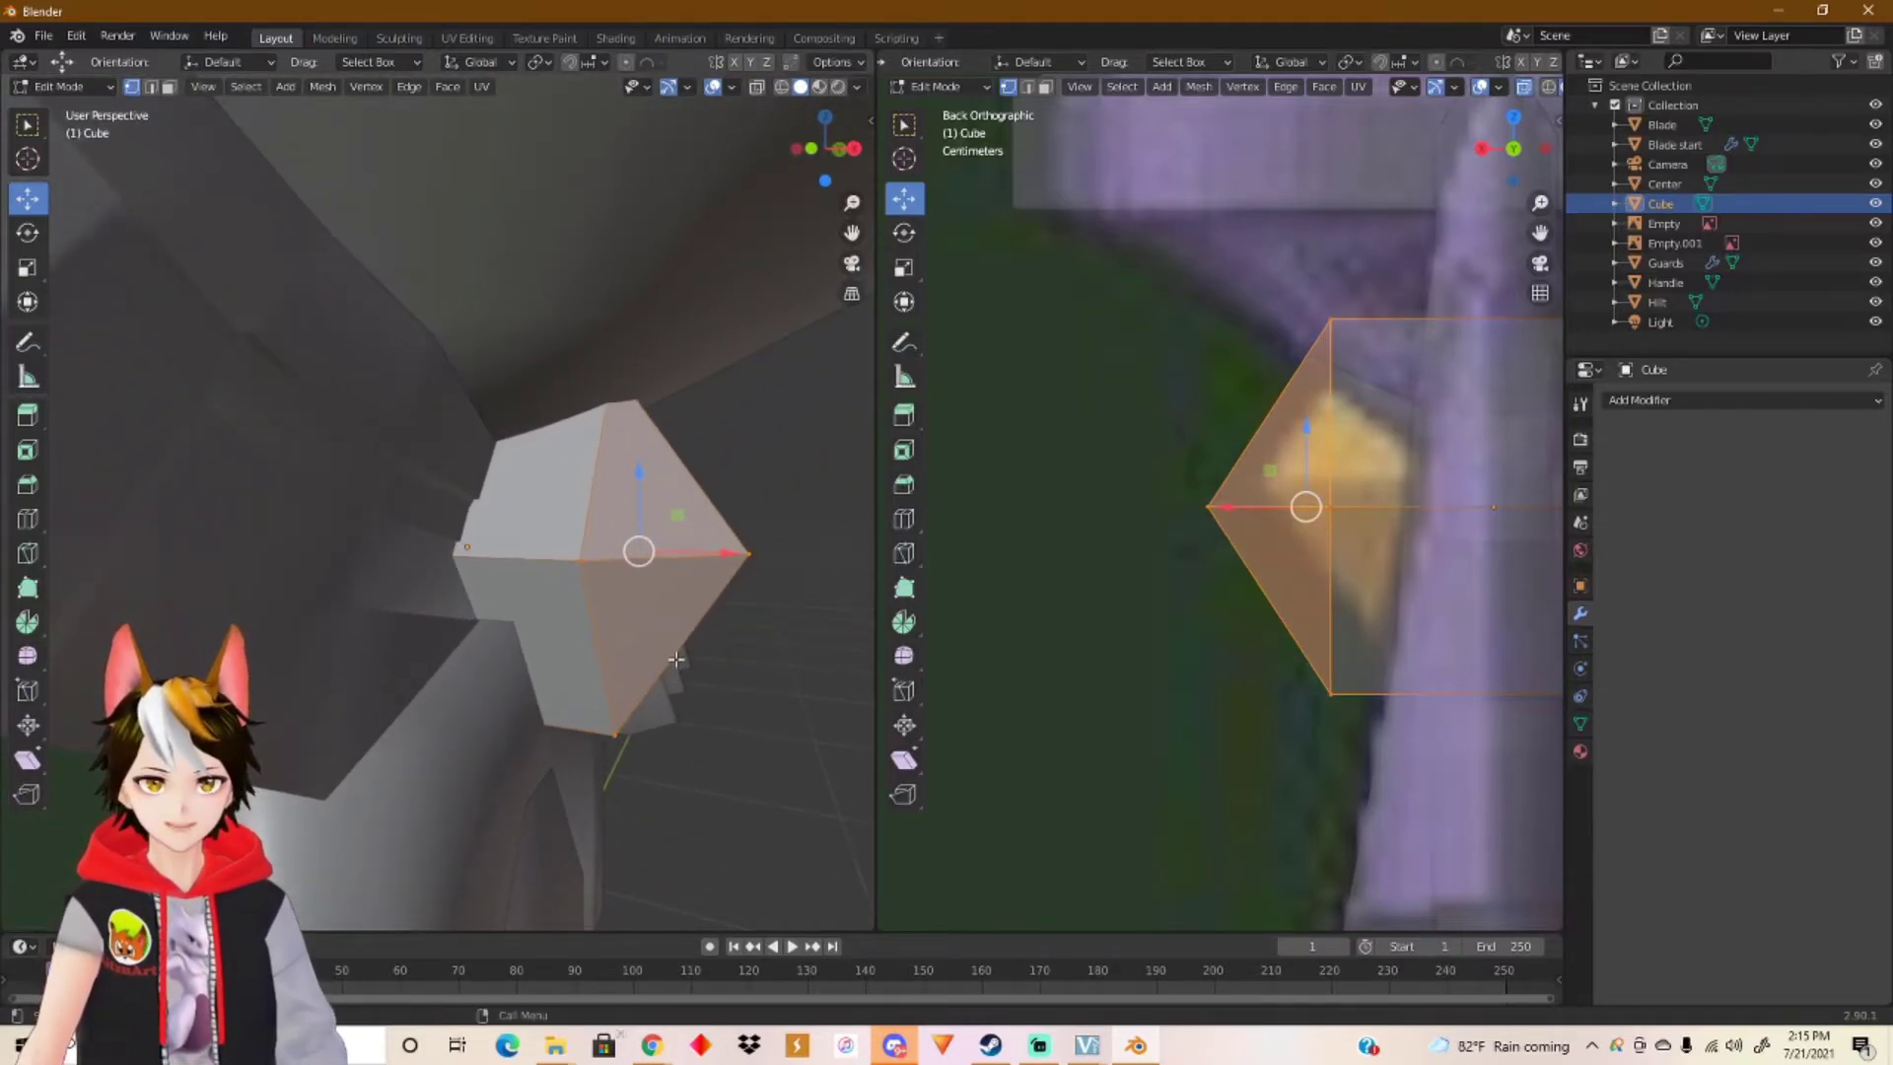
{"action": "scroll", "coordinate": [676, 659], "scroll_direction": "down", "scroll_amount": 2}
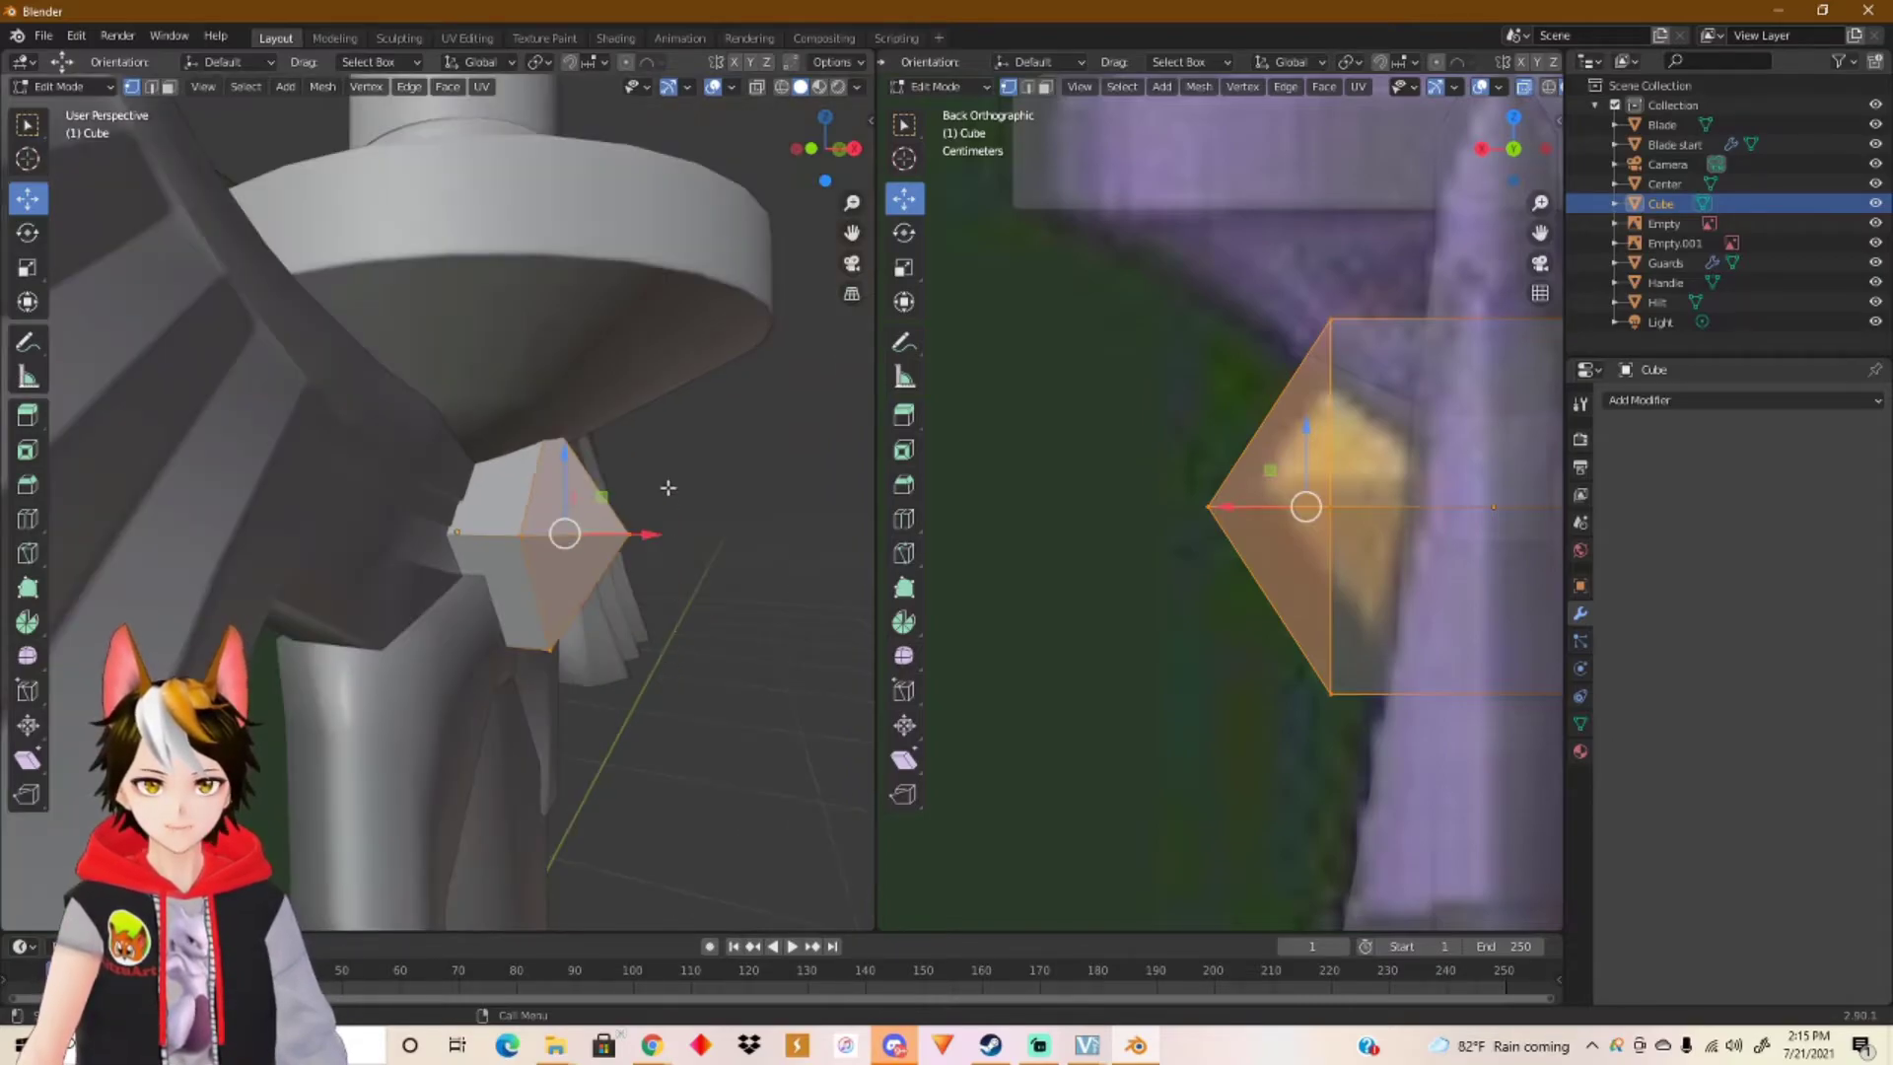
Step: Switch to editing the Center object and select the vertex ring midway down its lower cone
{"action": "key", "text": "Tab"}
{"action": "left_click", "coordinate": [612, 394]}
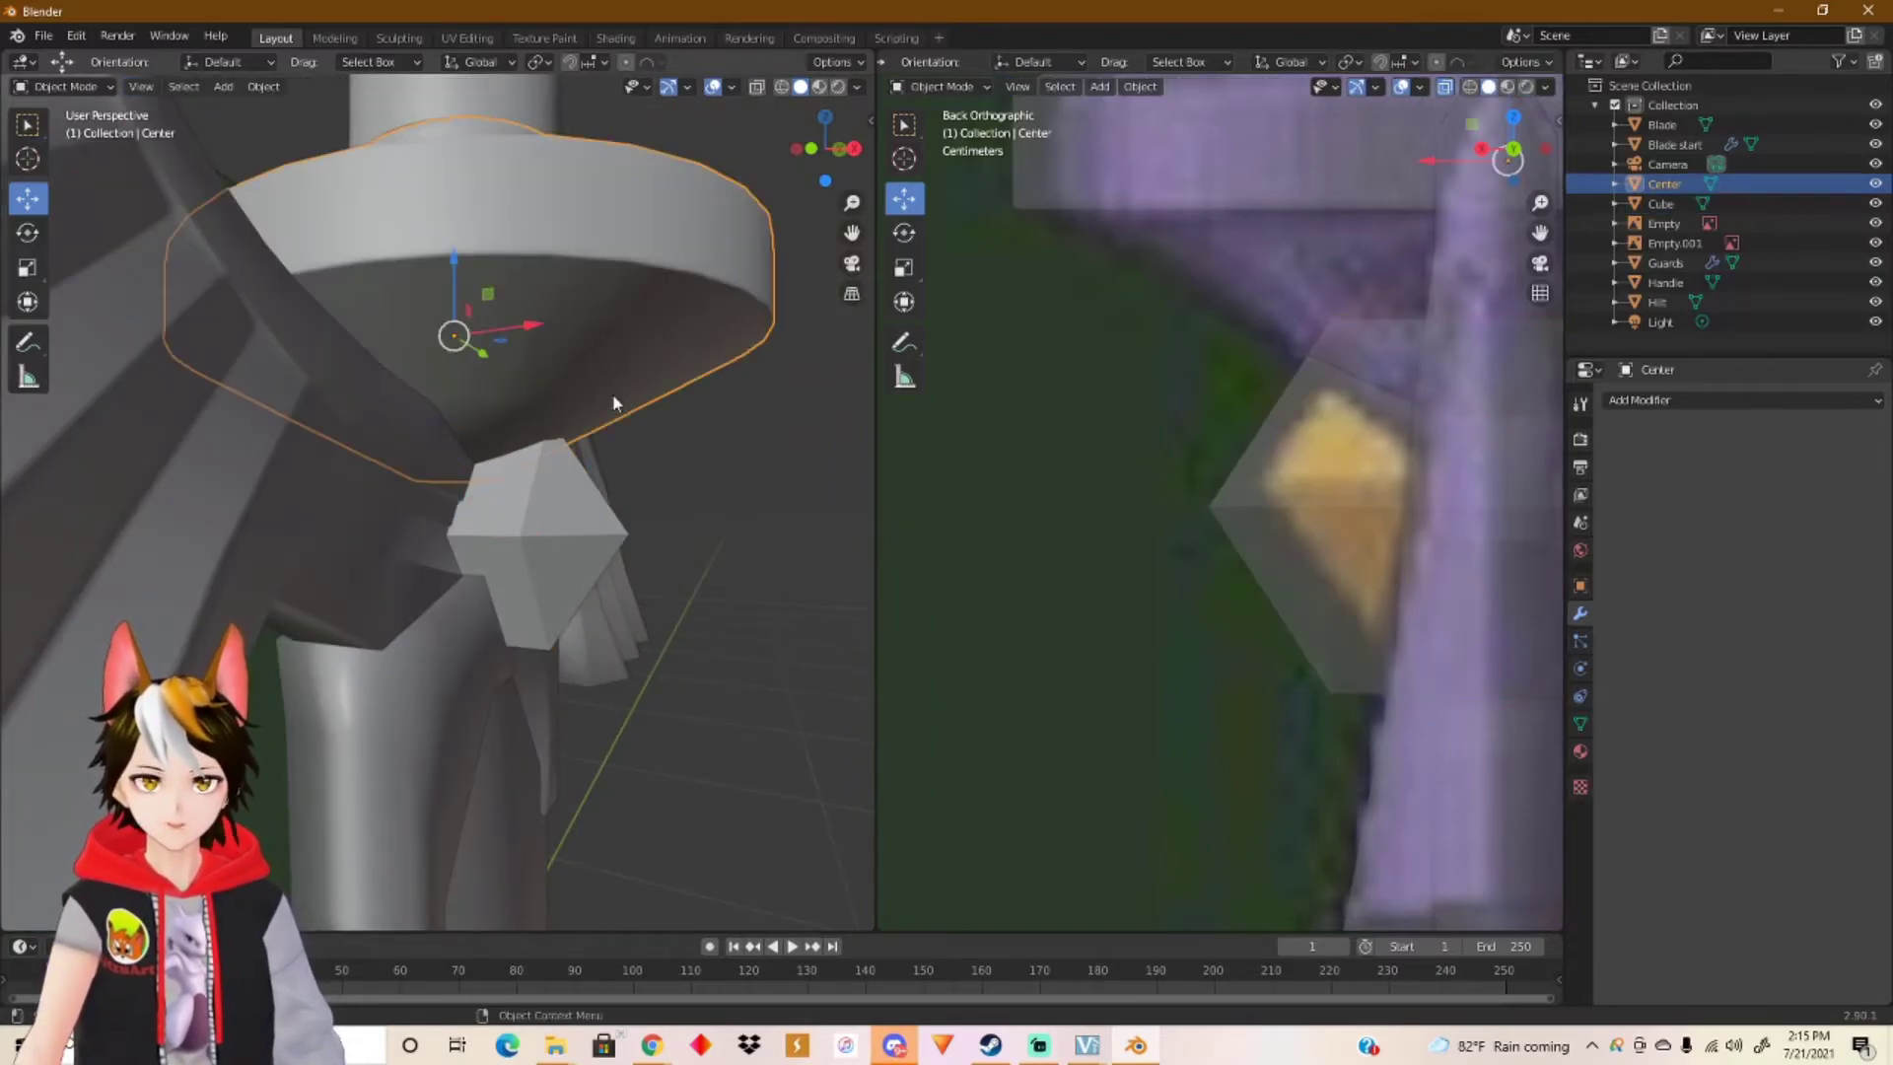
{"action": "key", "text": "Tab"}
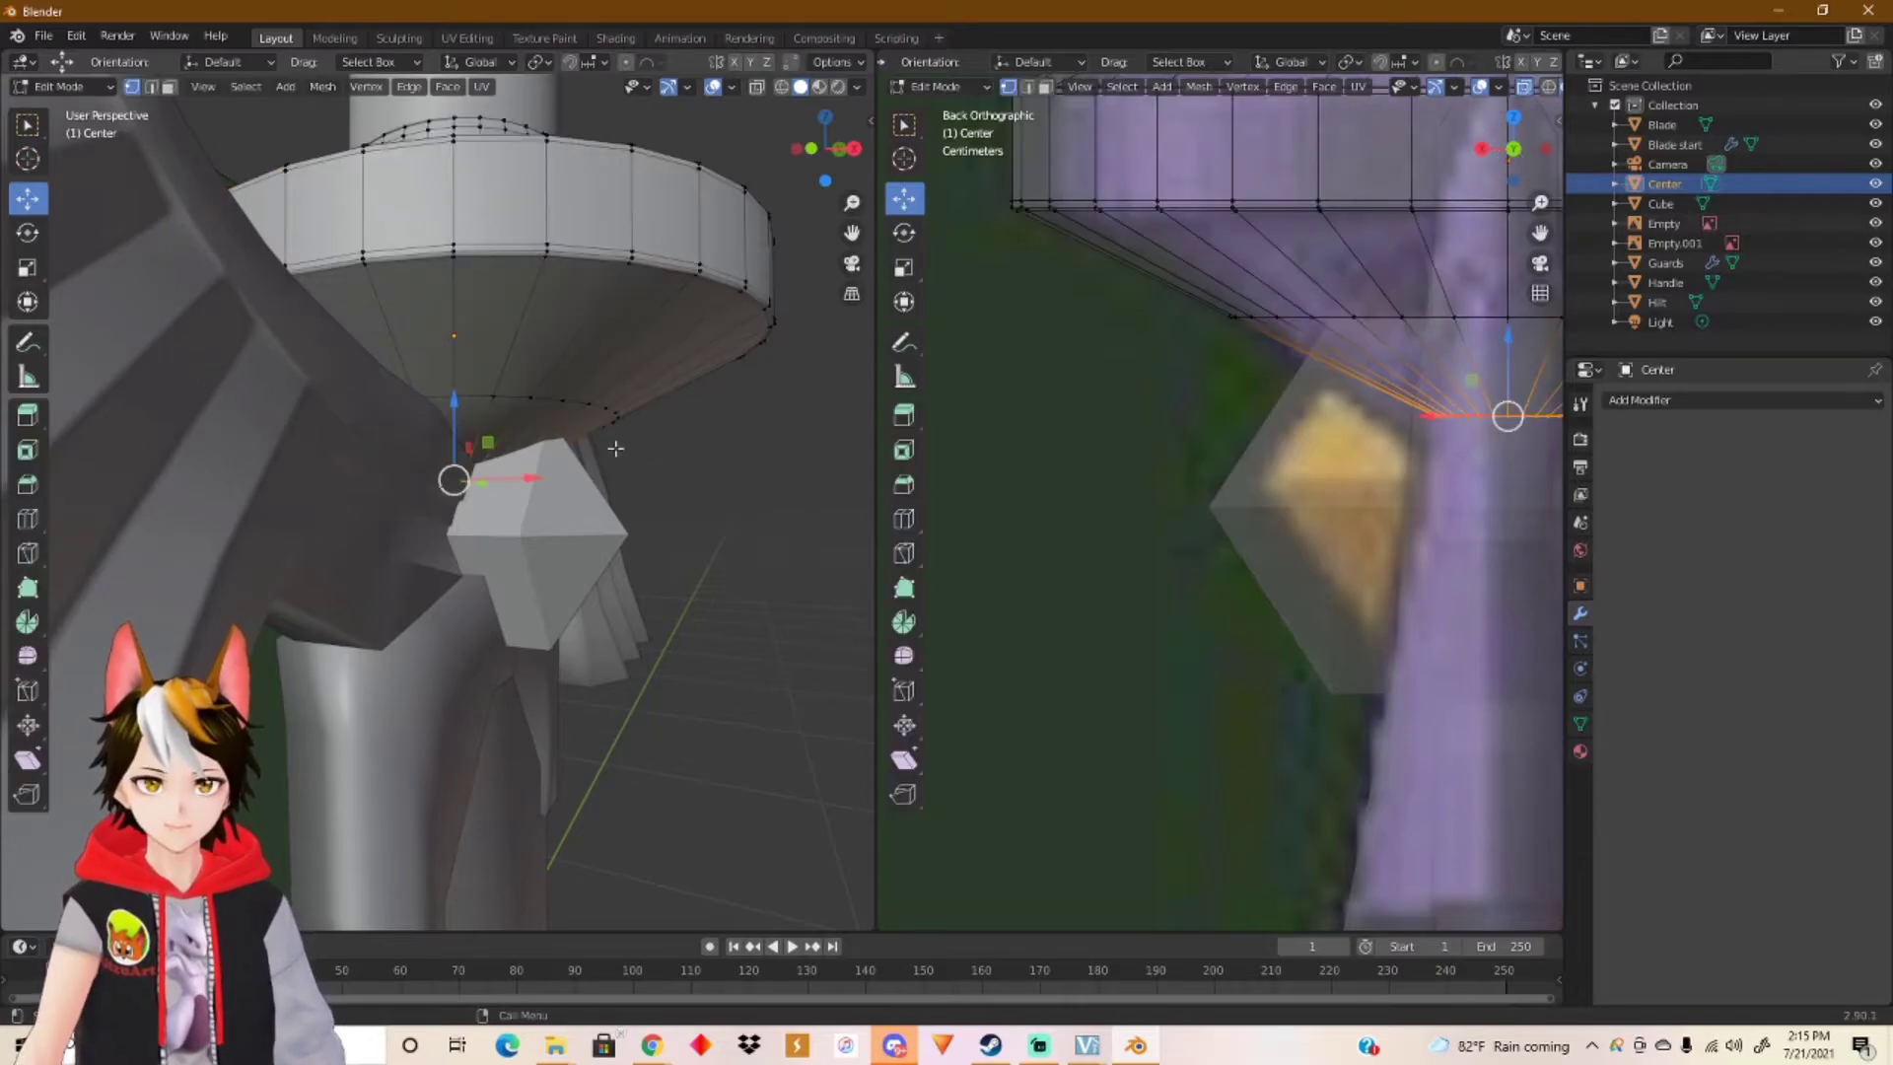
{"action": "middle_click_drag", "start_coordinate": [1307, 420], "coordinate": [1058, 547], "text": "shift"}
{"action": "left_click_drag", "start_coordinate": [981, 473], "coordinate": [1500, 436]}
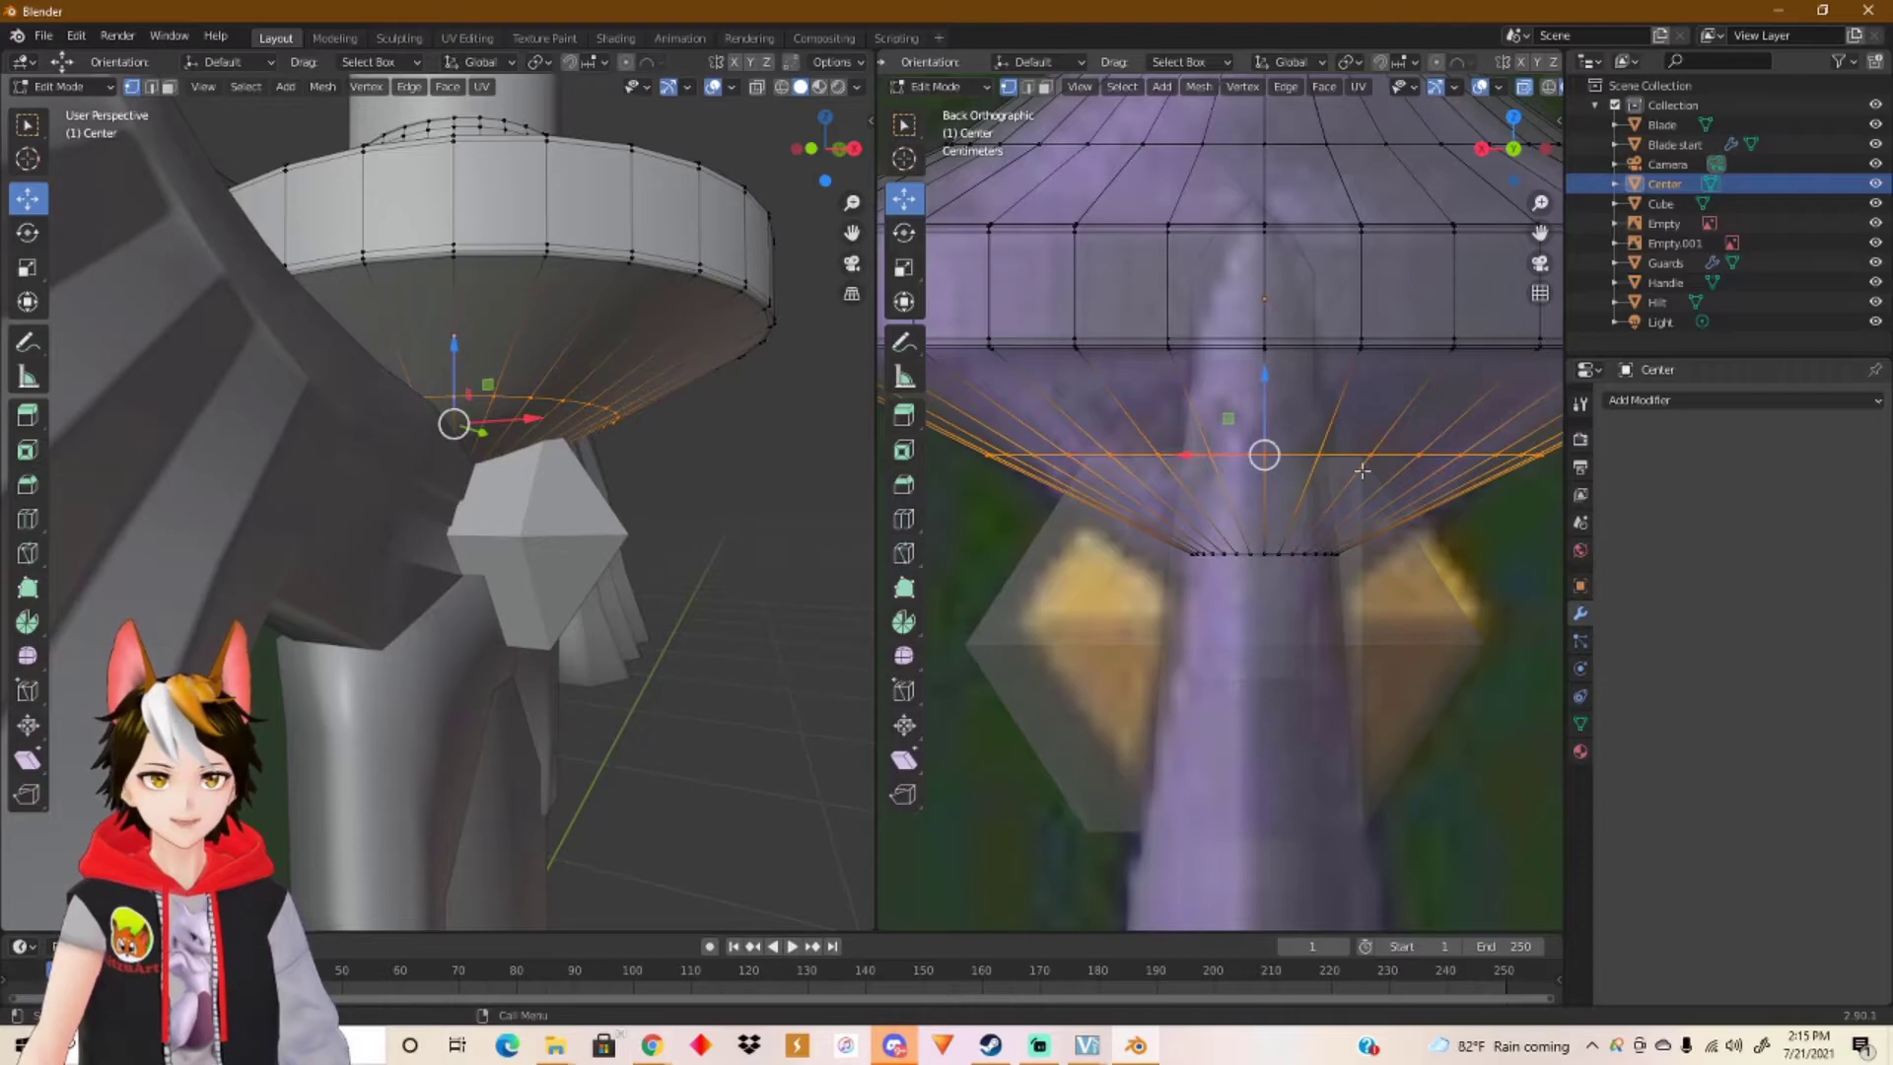
Step: Try scaling the selected middle ring of the Center object's lower cone smaller
{"action": "left_click", "coordinate": [906, 272]}
{"action": "middle_click_drag", "start_coordinate": [1252, 517], "coordinate": [1337, 559], "text": "shift"}
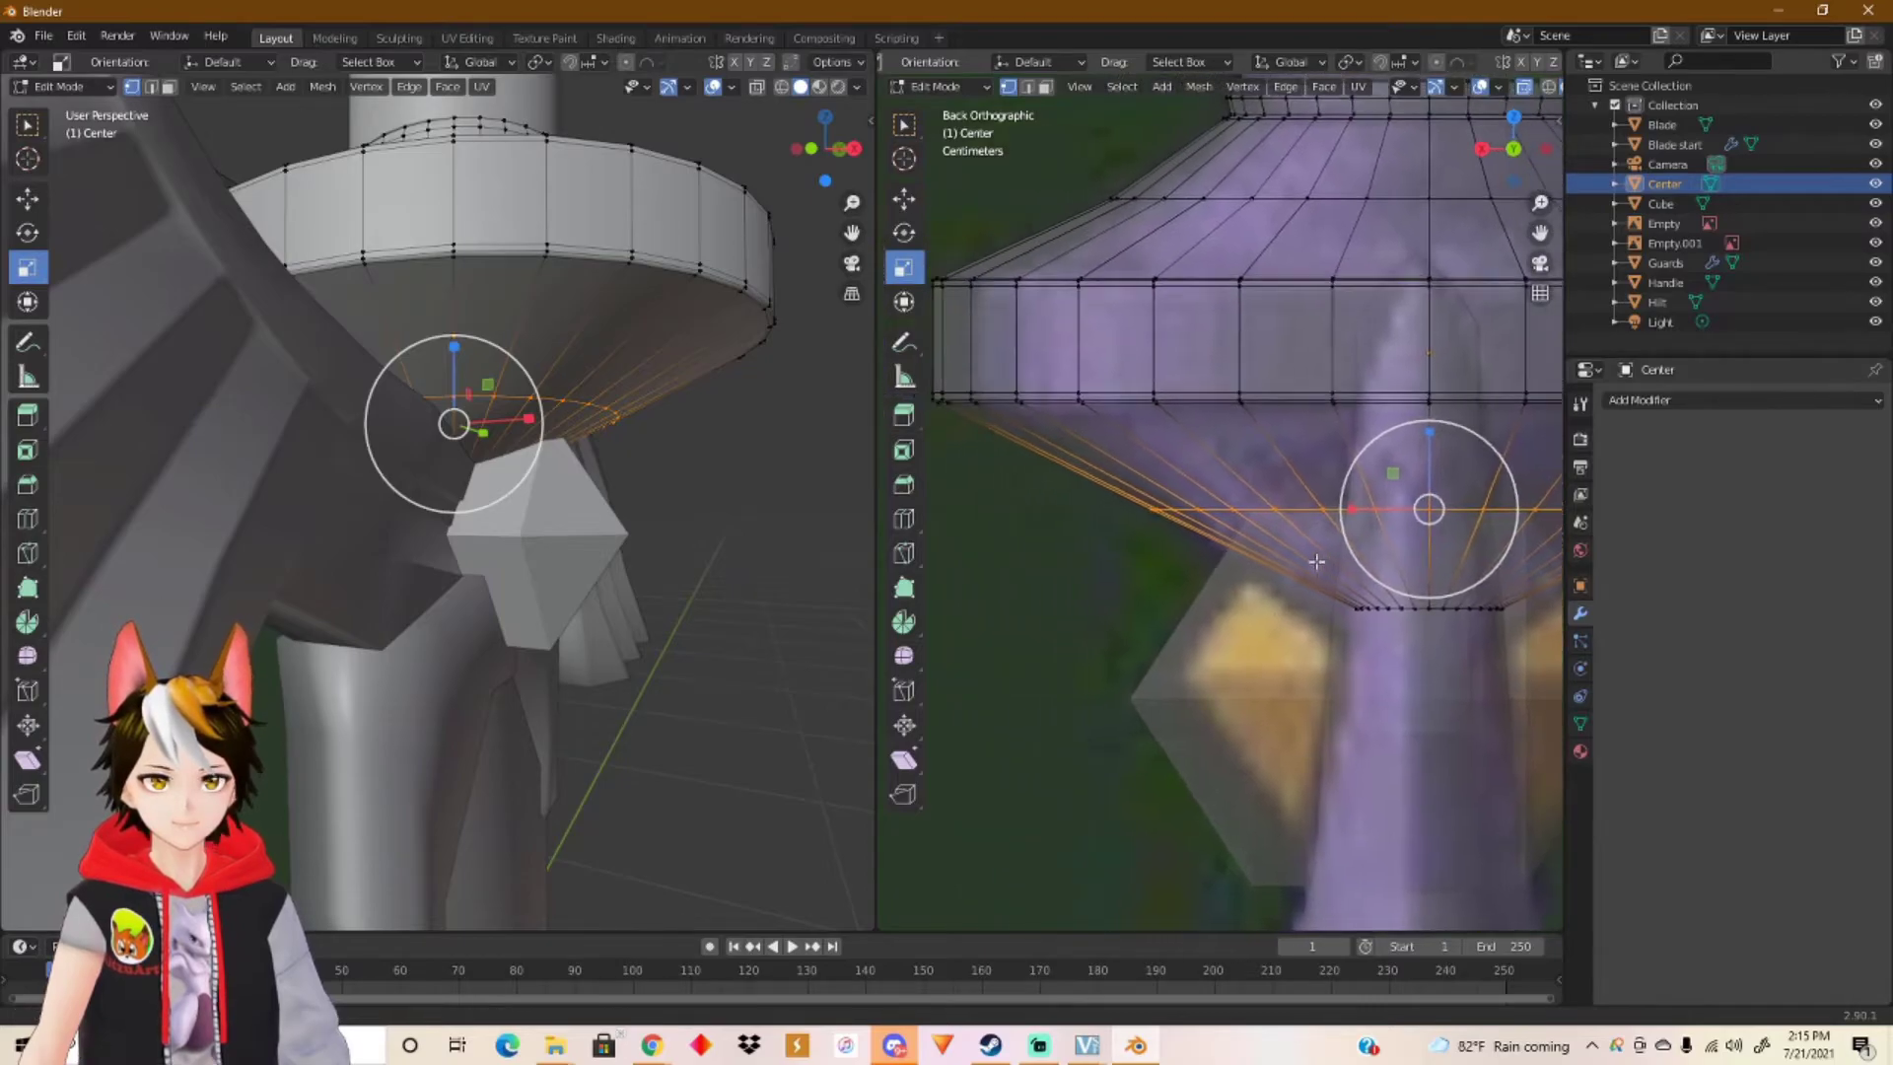
{"action": "key", "text": "s"}
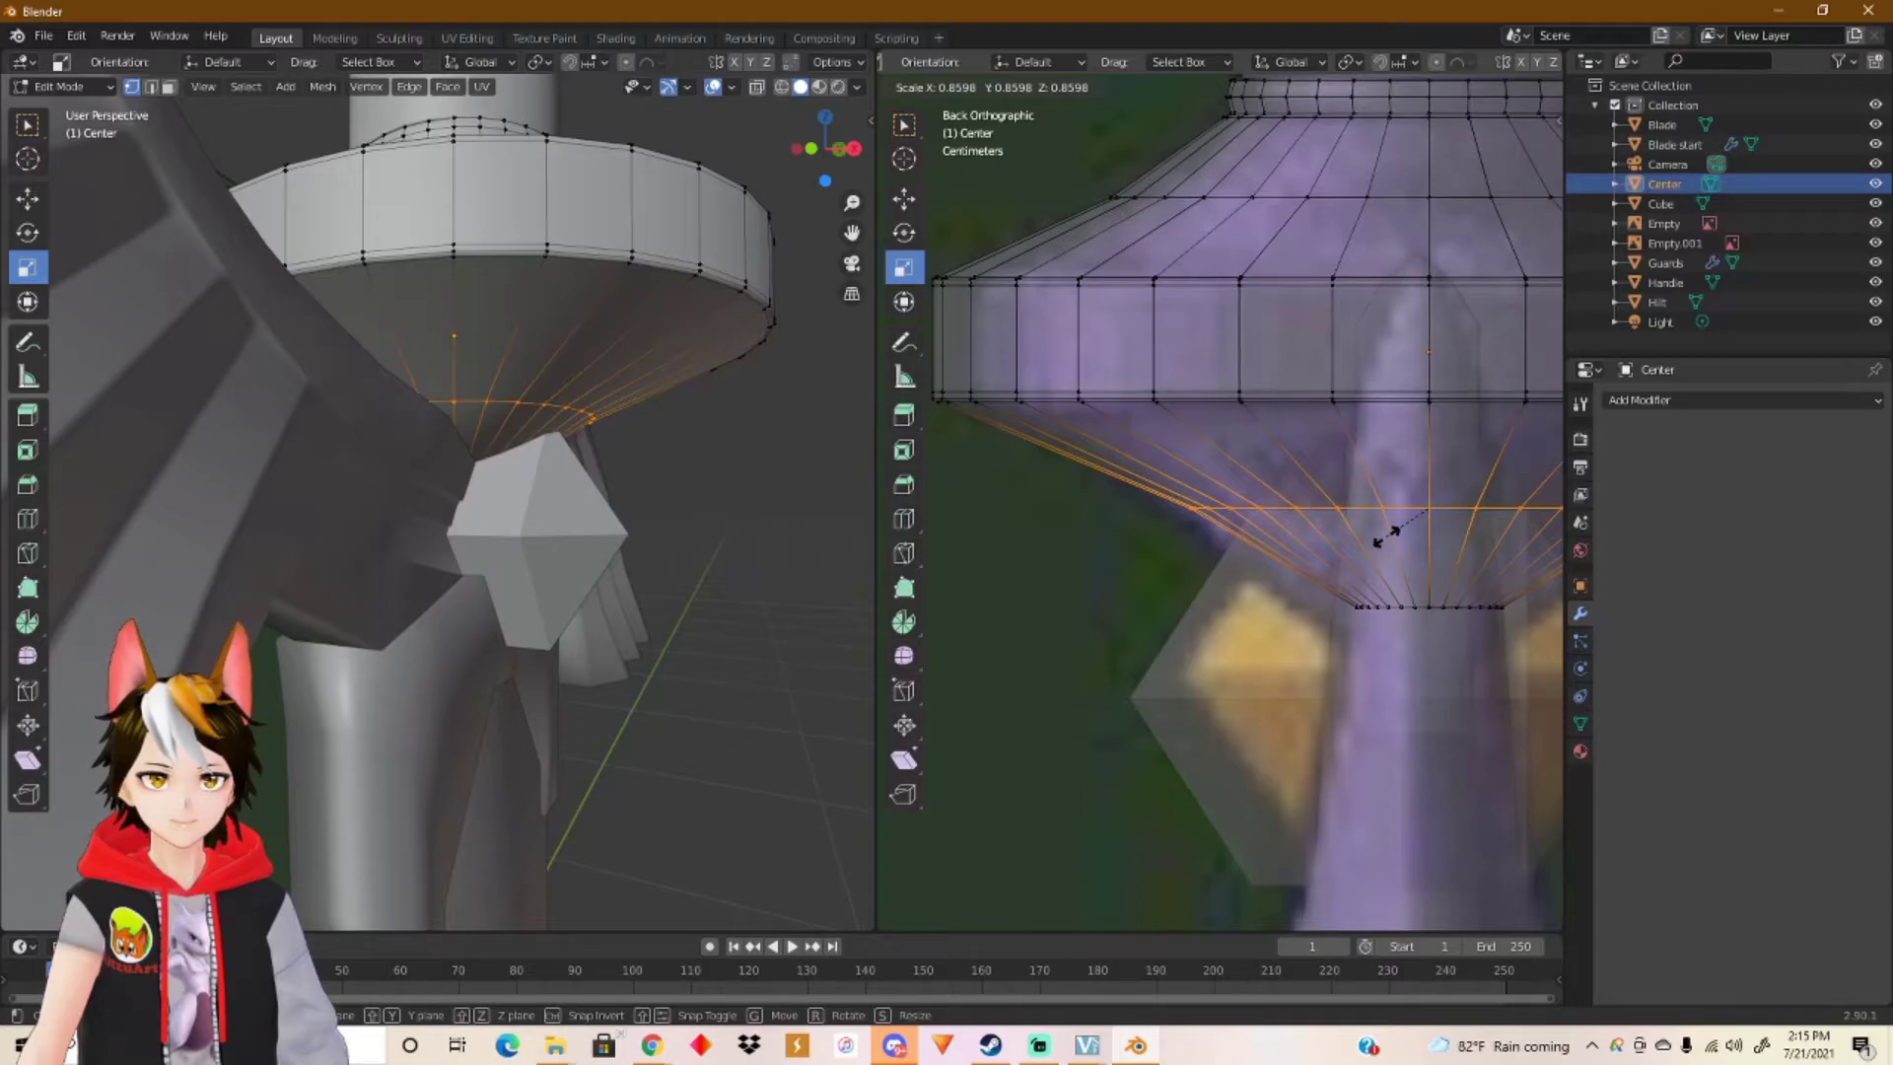
{"action": "left_click", "coordinate": [1391, 533]}
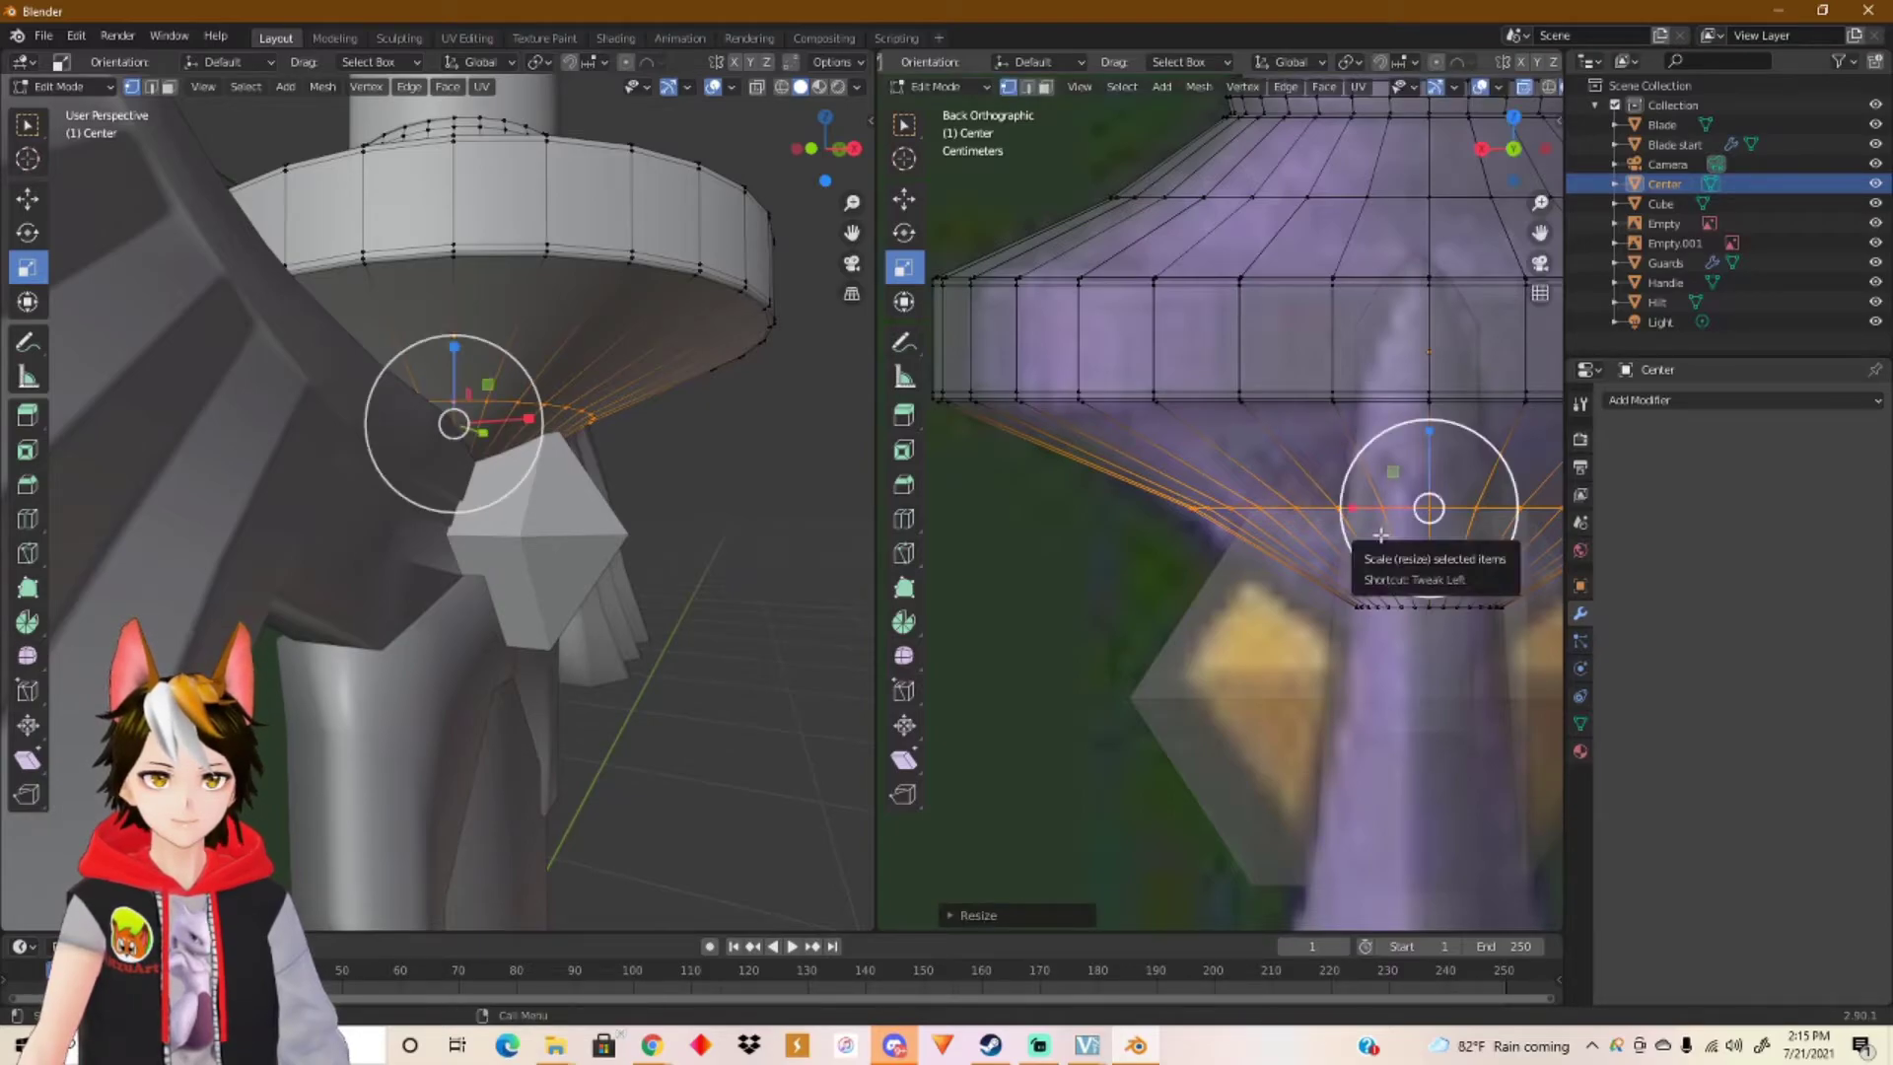
{"action": "key", "text": "ctrl+z"}
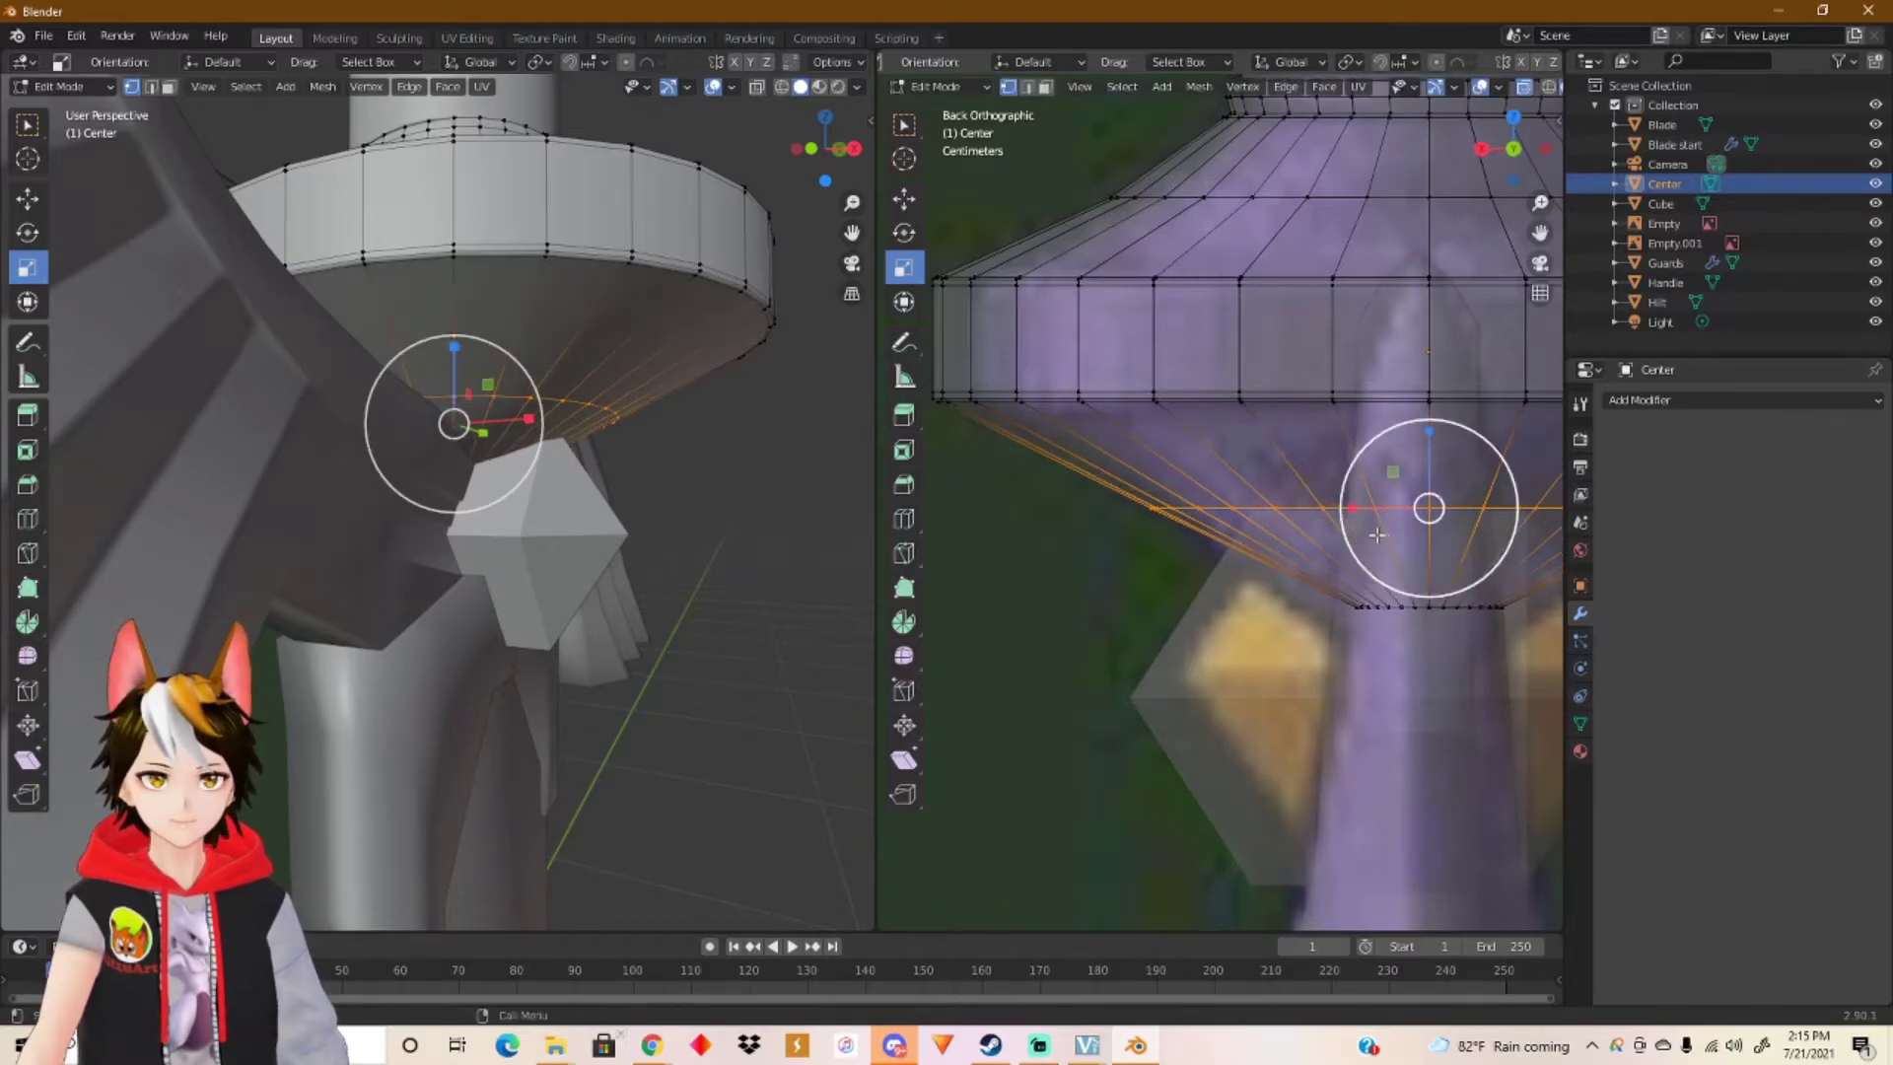
Step: Raise the Center object's two lowest vertex rings slightly along Z and scale the bottom ring smaller
{"action": "left_click", "coordinate": [904, 200]}
{"action": "left_click_drag", "start_coordinate": [1427, 434], "coordinate": [1426, 404]}
{"action": "left_click_drag", "start_coordinate": [1343, 631], "coordinate": [1436, 523]}
{"action": "left_click", "coordinate": [904, 267]}
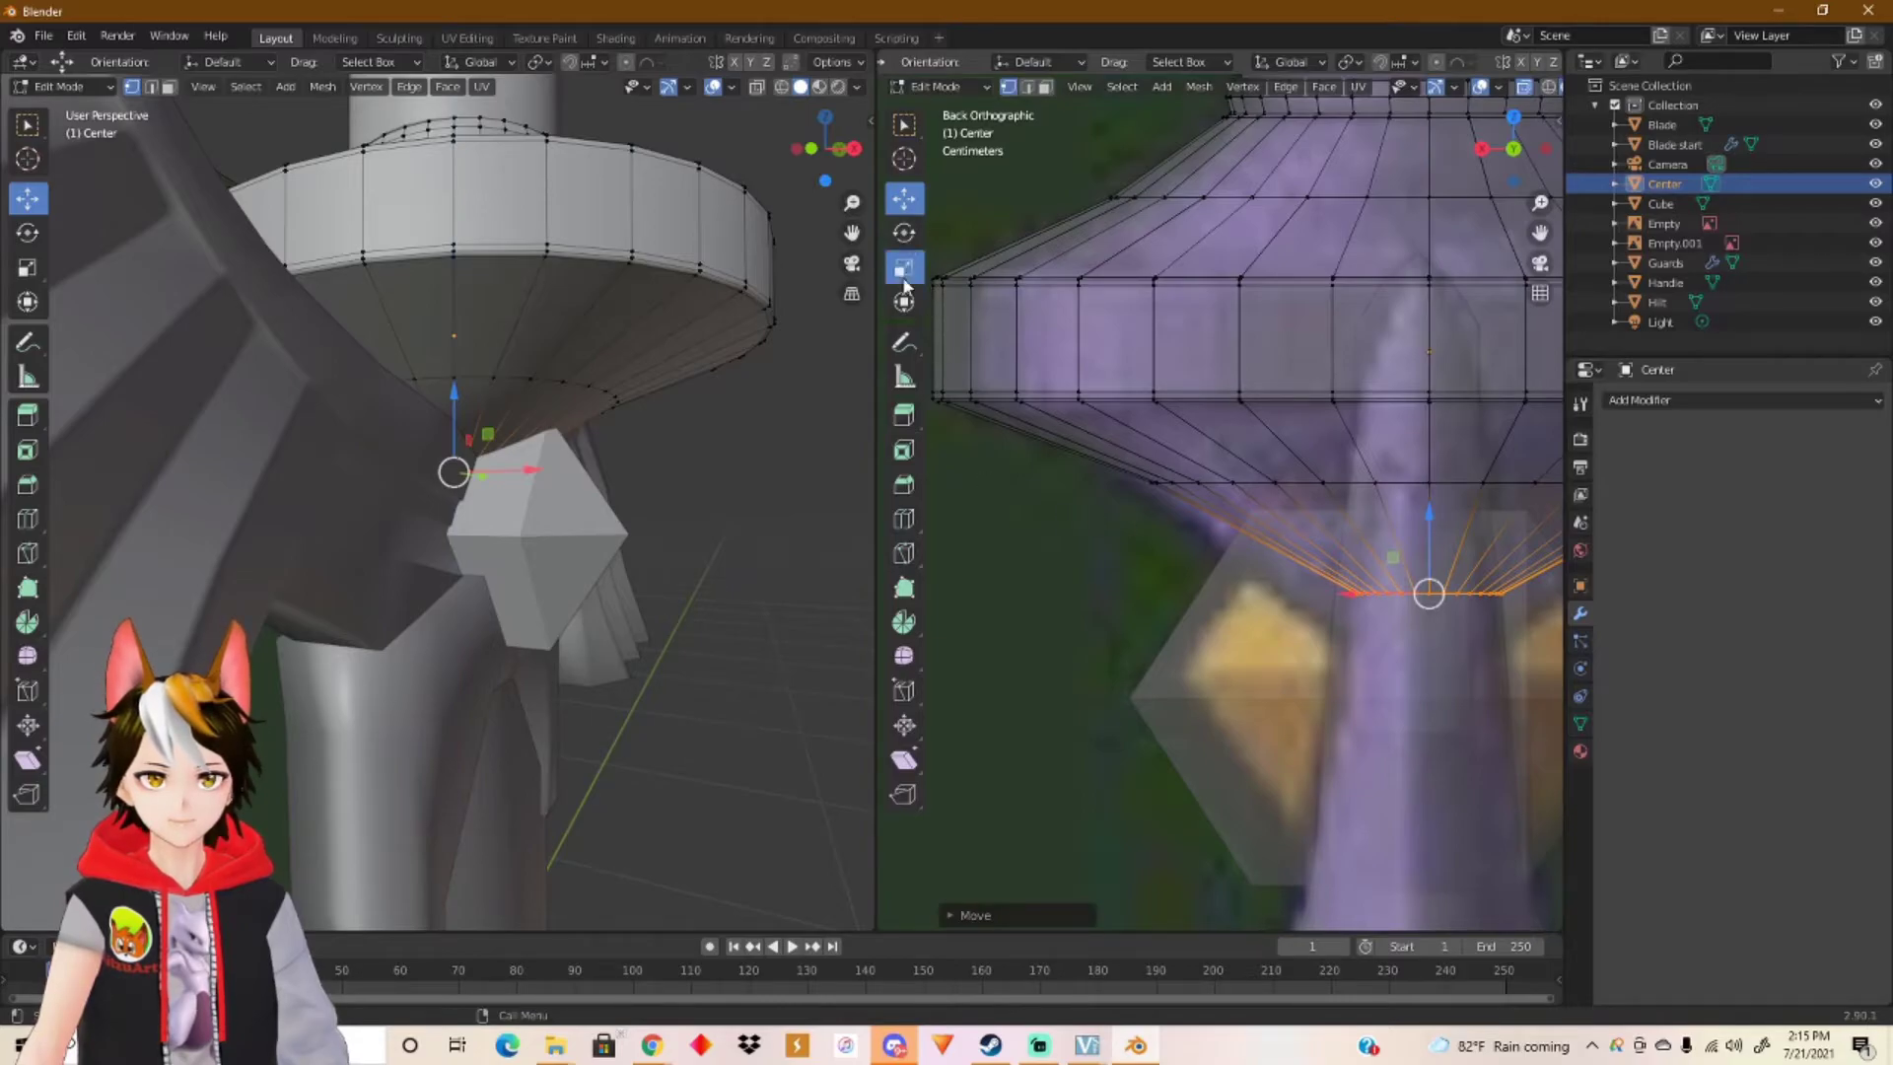
{"action": "mouse_move", "coordinate": [1384, 638]}
{"action": "left_mouse_down"}
{"action": "mouse_move", "coordinate": [1417, 602]}
{"action": "mouse_move", "coordinate": [1374, 635]}
{"action": "mouse_move", "coordinate": [1408, 621]}
{"action": "left_mouse_up"}
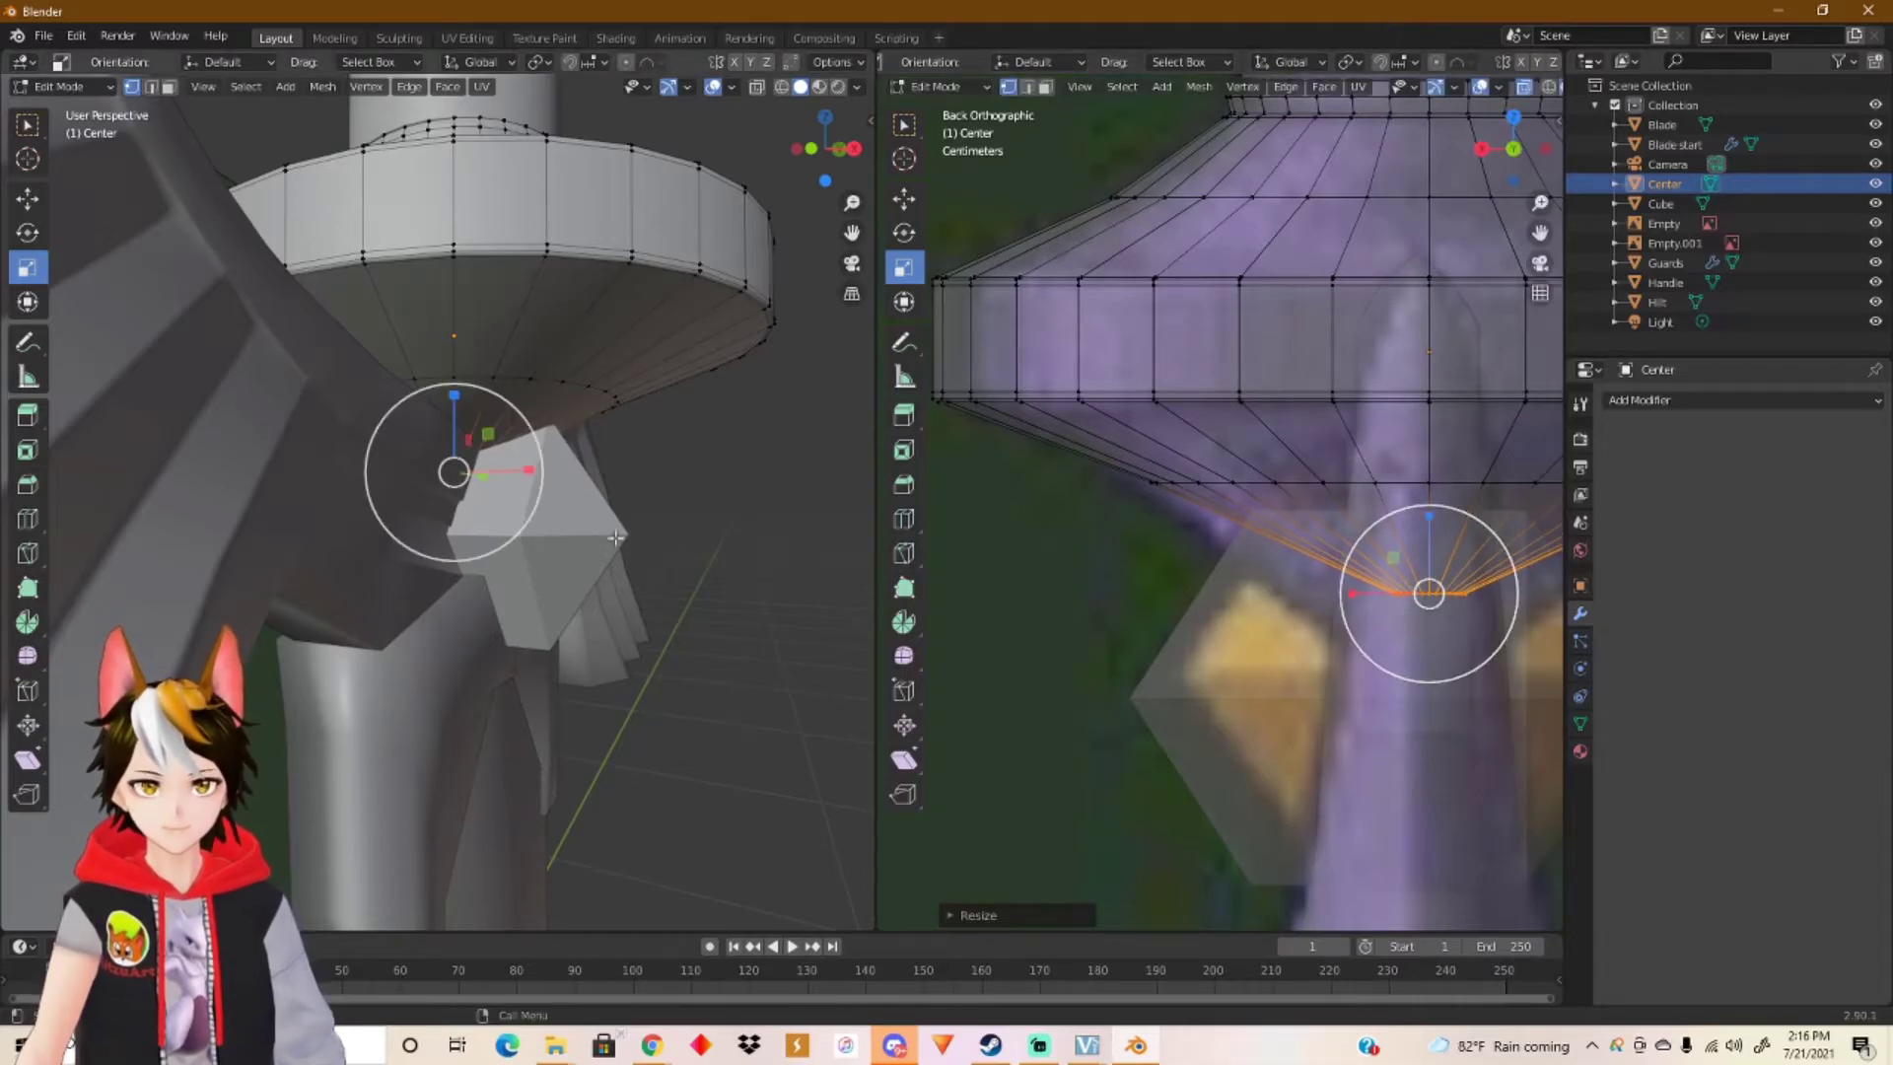
Step: Leave Center editing, select the gem cube and apply Shade Smooth to it
{"action": "key", "text": "Tab"}
{"action": "left_click", "coordinate": [1253, 694]}
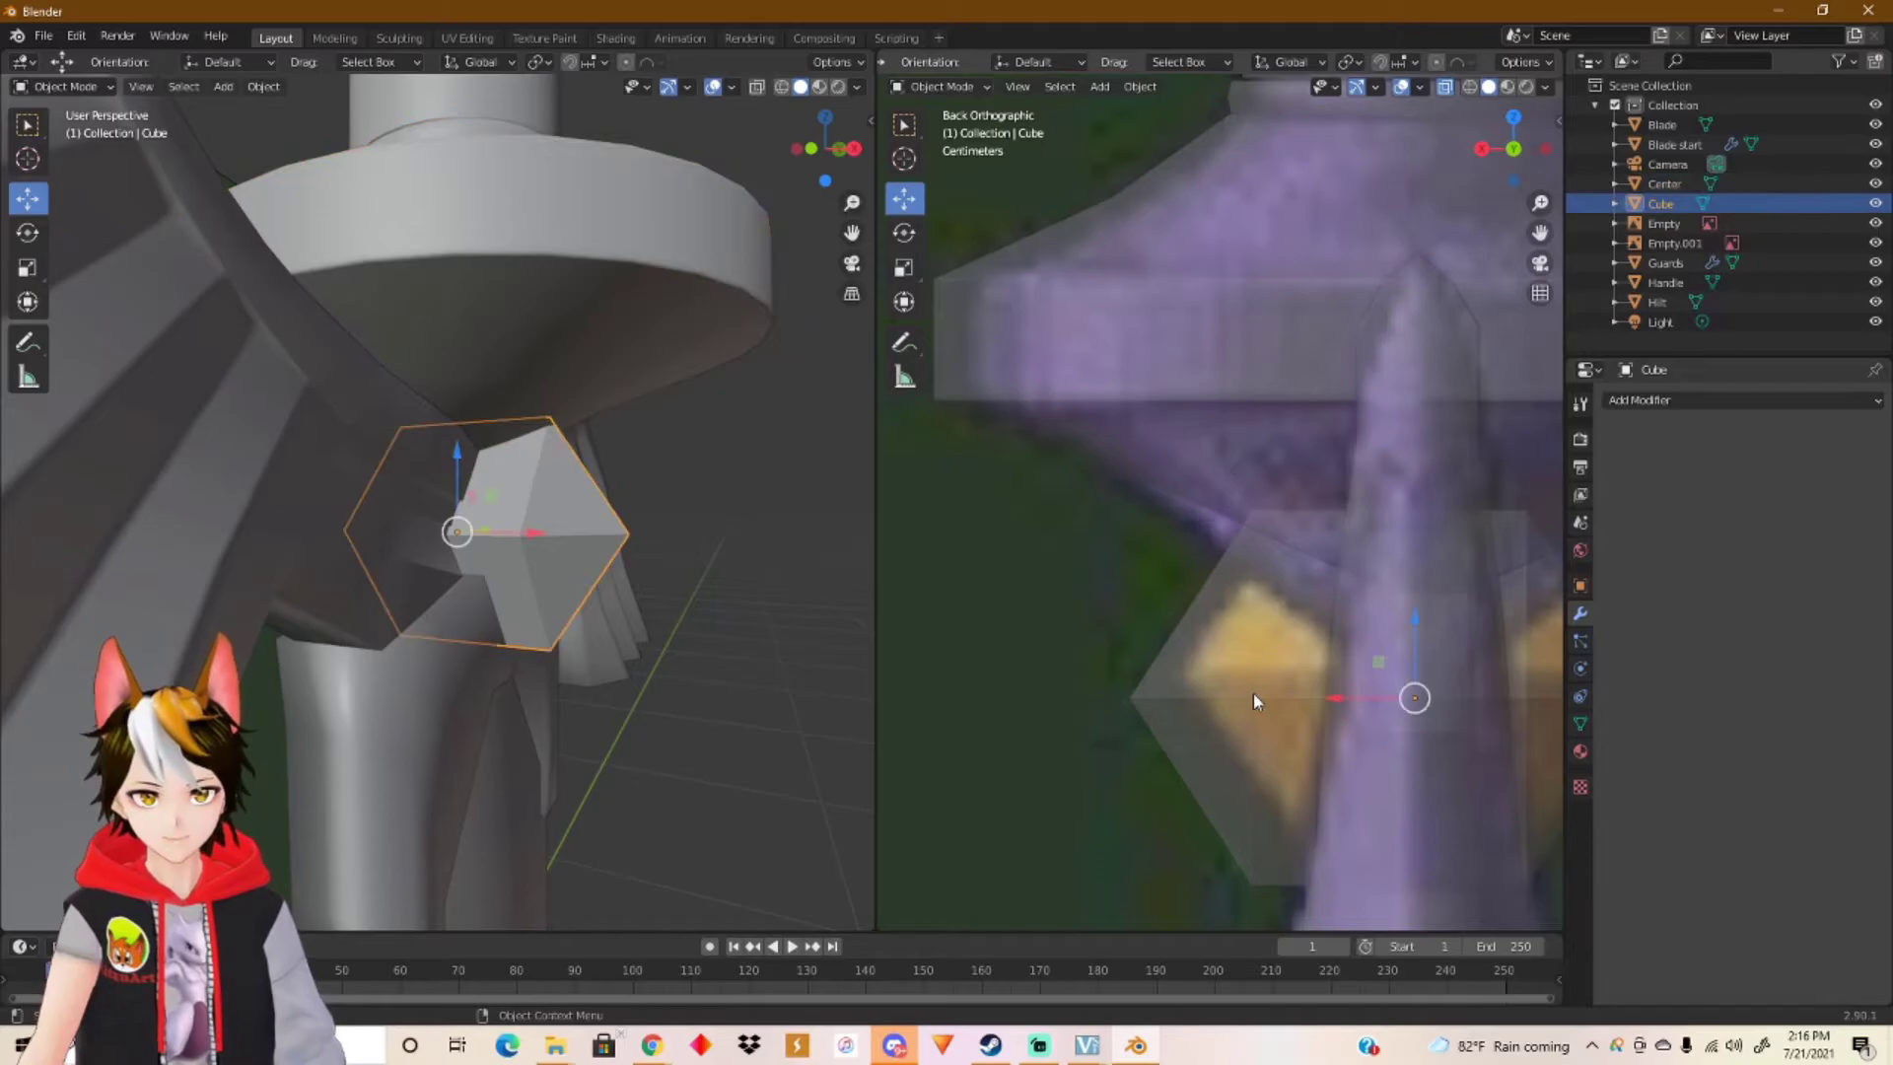
{"action": "scroll", "coordinate": [739, 612], "scroll_direction": "up", "scroll_amount": 2}
{"action": "mouse_move", "coordinate": [737, 607]}
{"action": "middle_mouse_down"}
{"action": "mouse_move", "coordinate": [572, 542]}
{"action": "mouse_move", "coordinate": [451, 575]}
{"action": "mouse_move", "coordinate": [410, 562]}
{"action": "mouse_move", "coordinate": [498, 558]}
{"action": "mouse_move", "coordinate": [566, 603]}
{"action": "mouse_move", "coordinate": [655, 592]}
{"action": "mouse_move", "coordinate": [710, 523]}
{"action": "mouse_move", "coordinate": [611, 592]}
{"action": "mouse_move", "coordinate": [531, 590]}
{"action": "middle_mouse_up"}
{"action": "right_click", "coordinate": [567, 603]}
{"action": "left_click", "coordinate": [555, 603]}
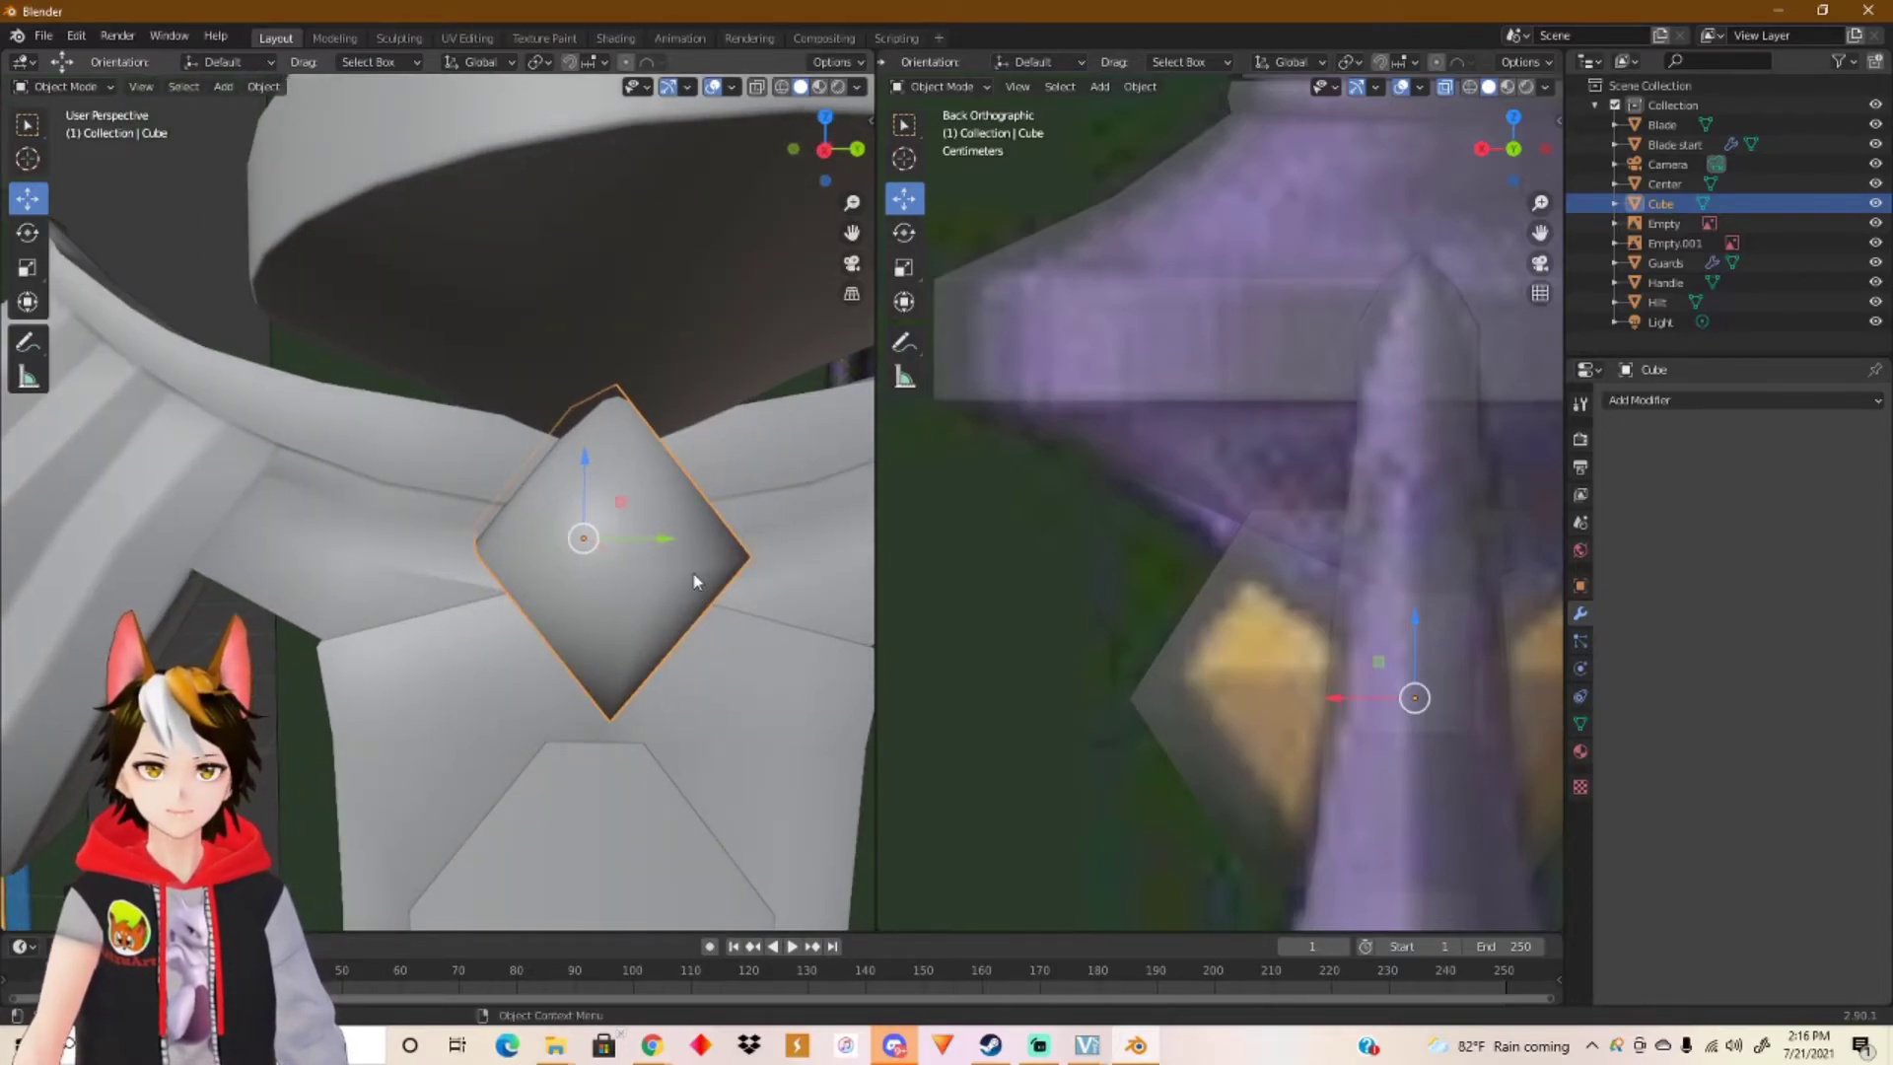
Step: Edit the gem cube and move its +X half slightly further outward along X
{"action": "key", "text": "Tab"}
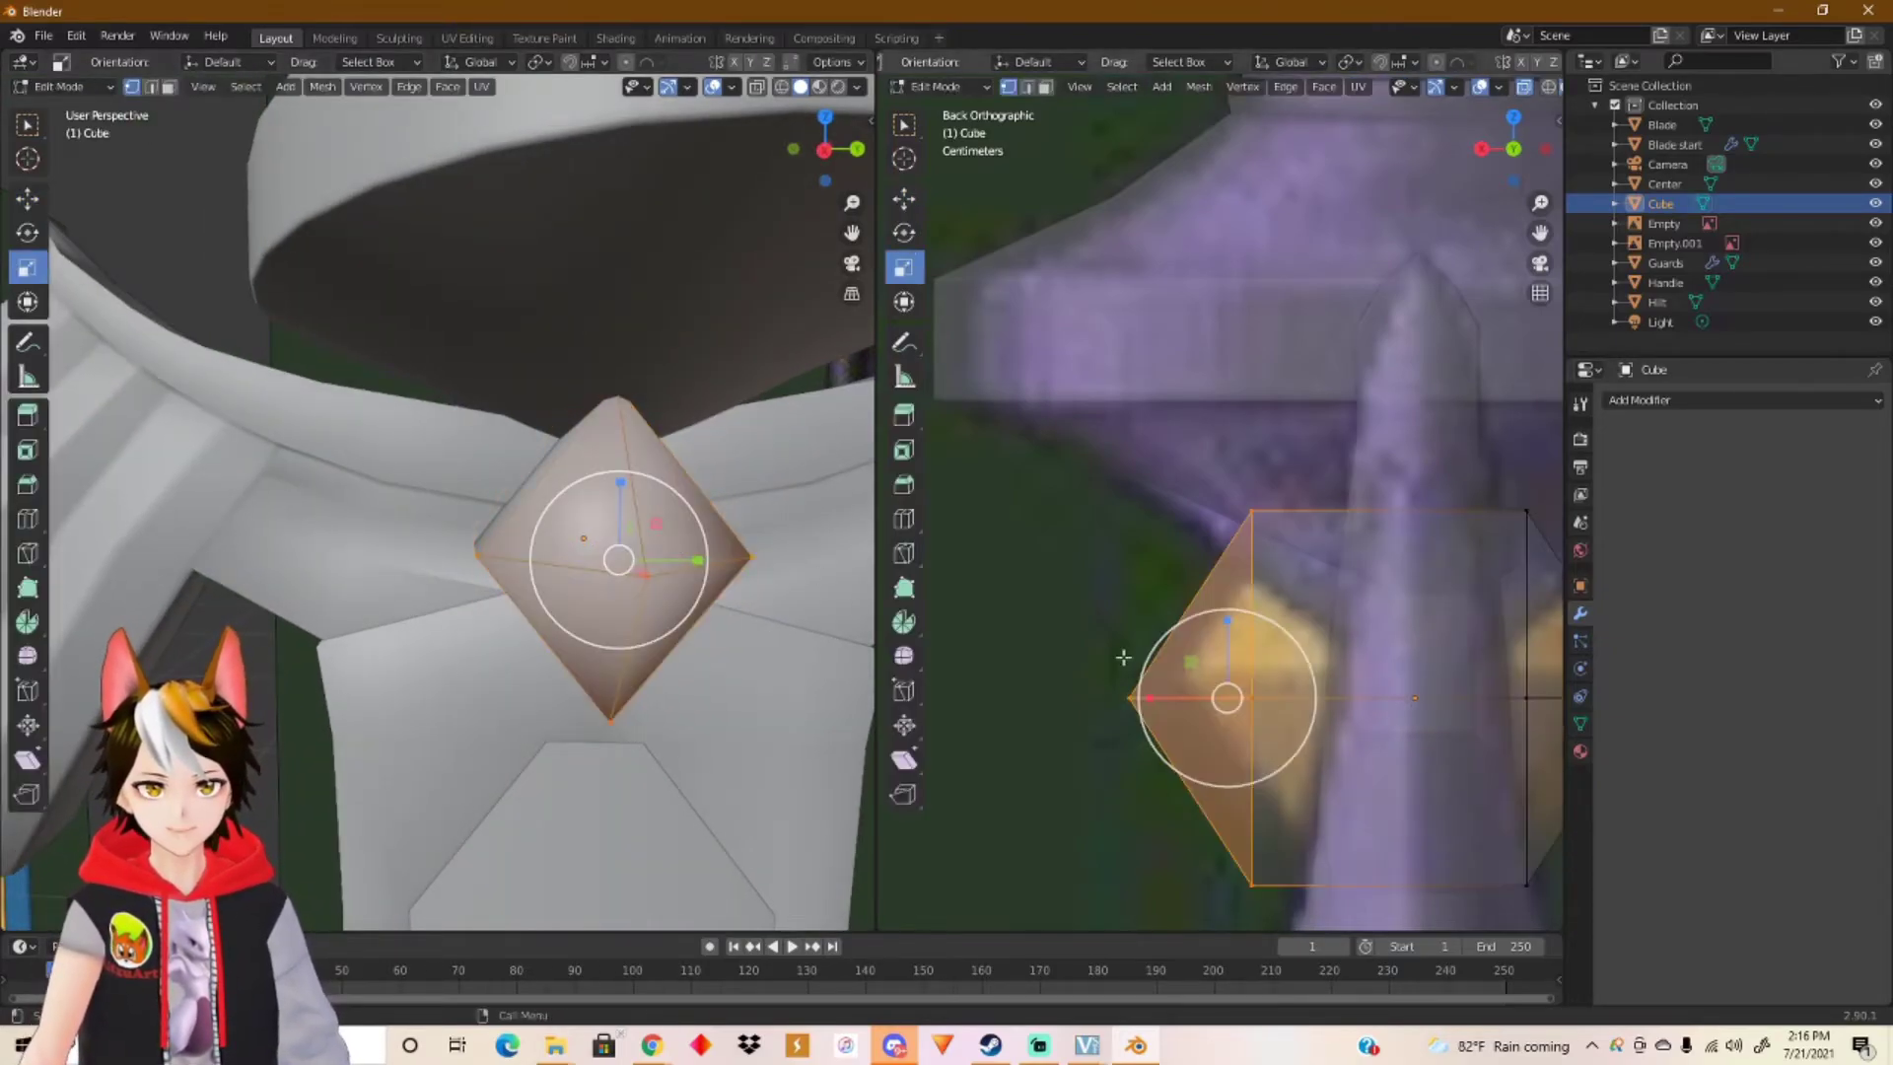
{"action": "mouse_move", "coordinate": [1151, 695]}
{"action": "left_mouse_down"}
{"action": "mouse_move", "coordinate": [1102, 706]}
{"action": "mouse_move", "coordinate": [1133, 710]}
{"action": "left_mouse_up"}
{"action": "left_click", "coordinate": [903, 202]}
{"action": "middle_click_drag", "start_coordinate": [621, 603], "coordinate": [722, 620]}
{"action": "scroll", "coordinate": [609, 608], "scroll_direction": "down", "scroll_amount": 6}
{"action": "scroll", "coordinate": [381, 556], "scroll_direction": "up", "scroll_amount": 6}
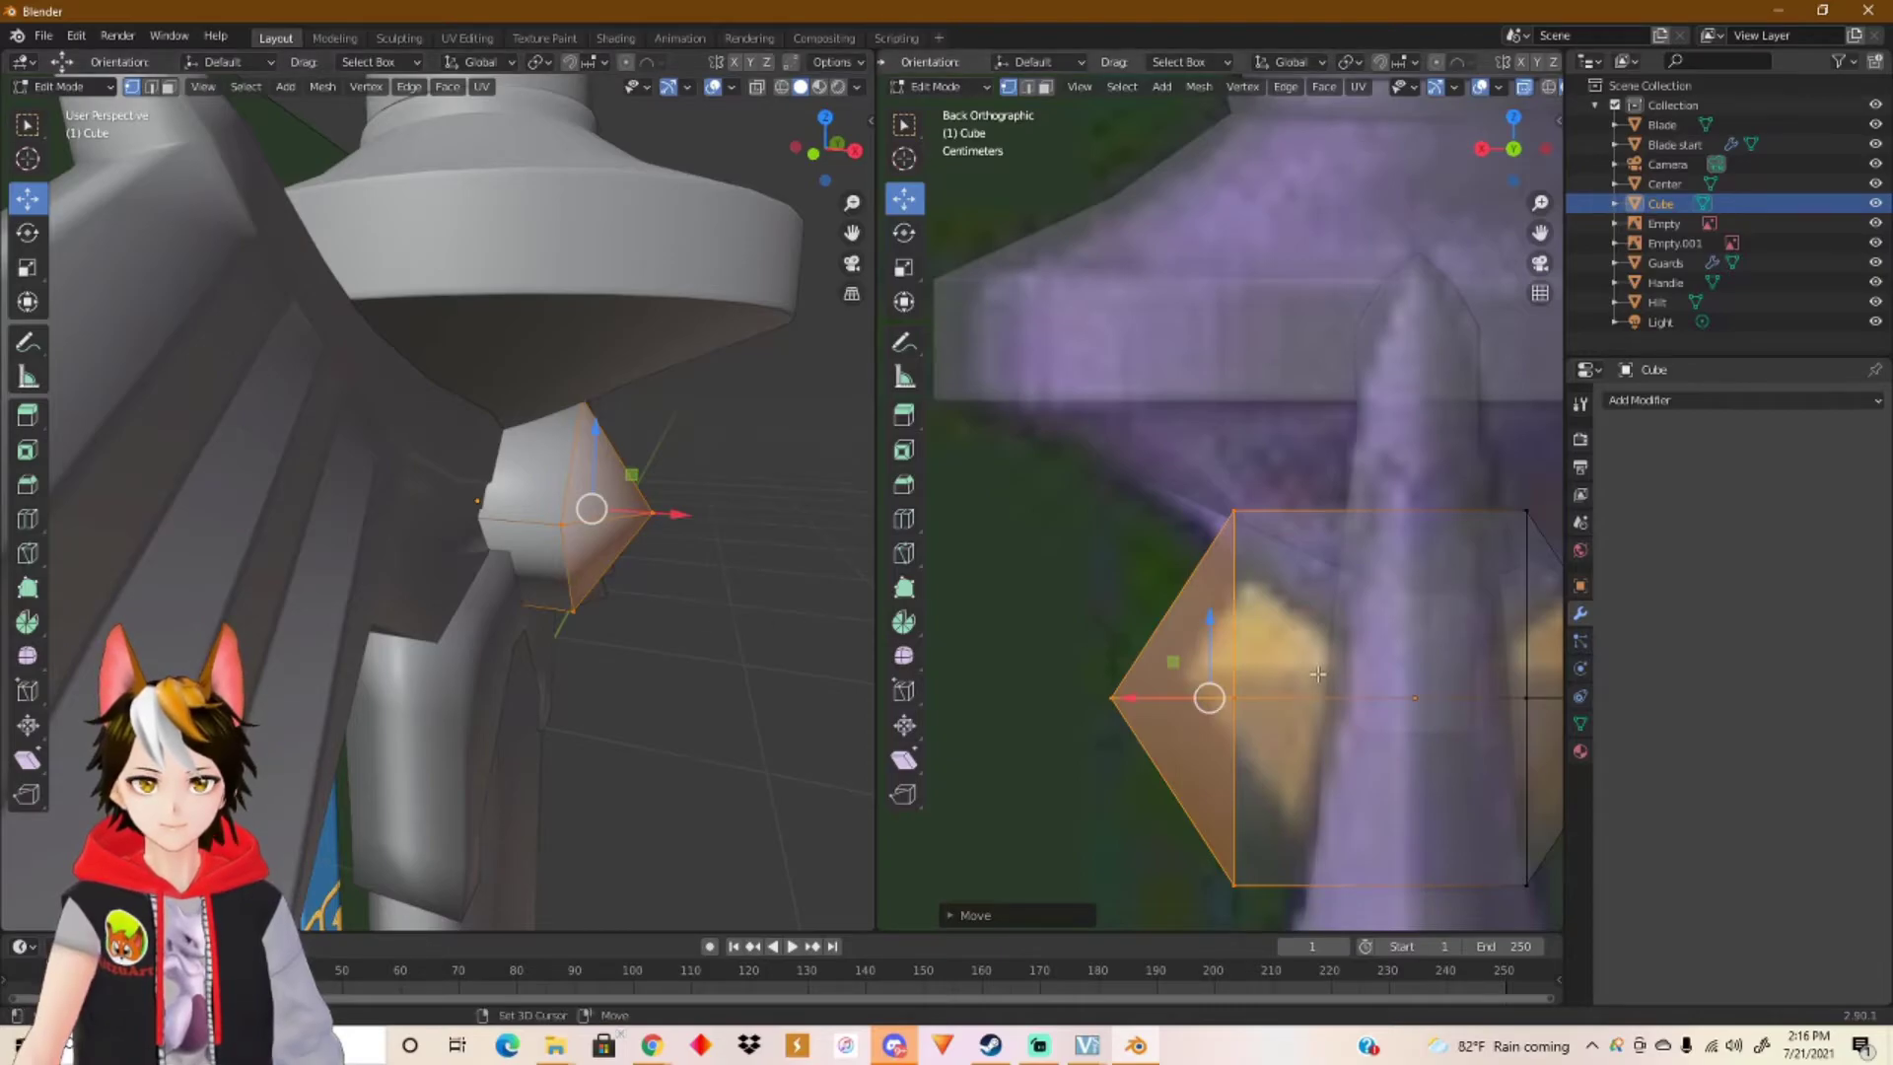
Step: Select the vertex ring behind the gem's +X tip and move it about 0.003 m inward along X
{"action": "middle_click_drag", "start_coordinate": [1316, 674], "coordinate": [1203, 591], "text": "shift"}
{"action": "left_click_drag", "start_coordinate": [1168, 398], "coordinate": [1106, 824]}
{"action": "left_click_drag", "start_coordinate": [1058, 623], "coordinate": [1070, 617]}
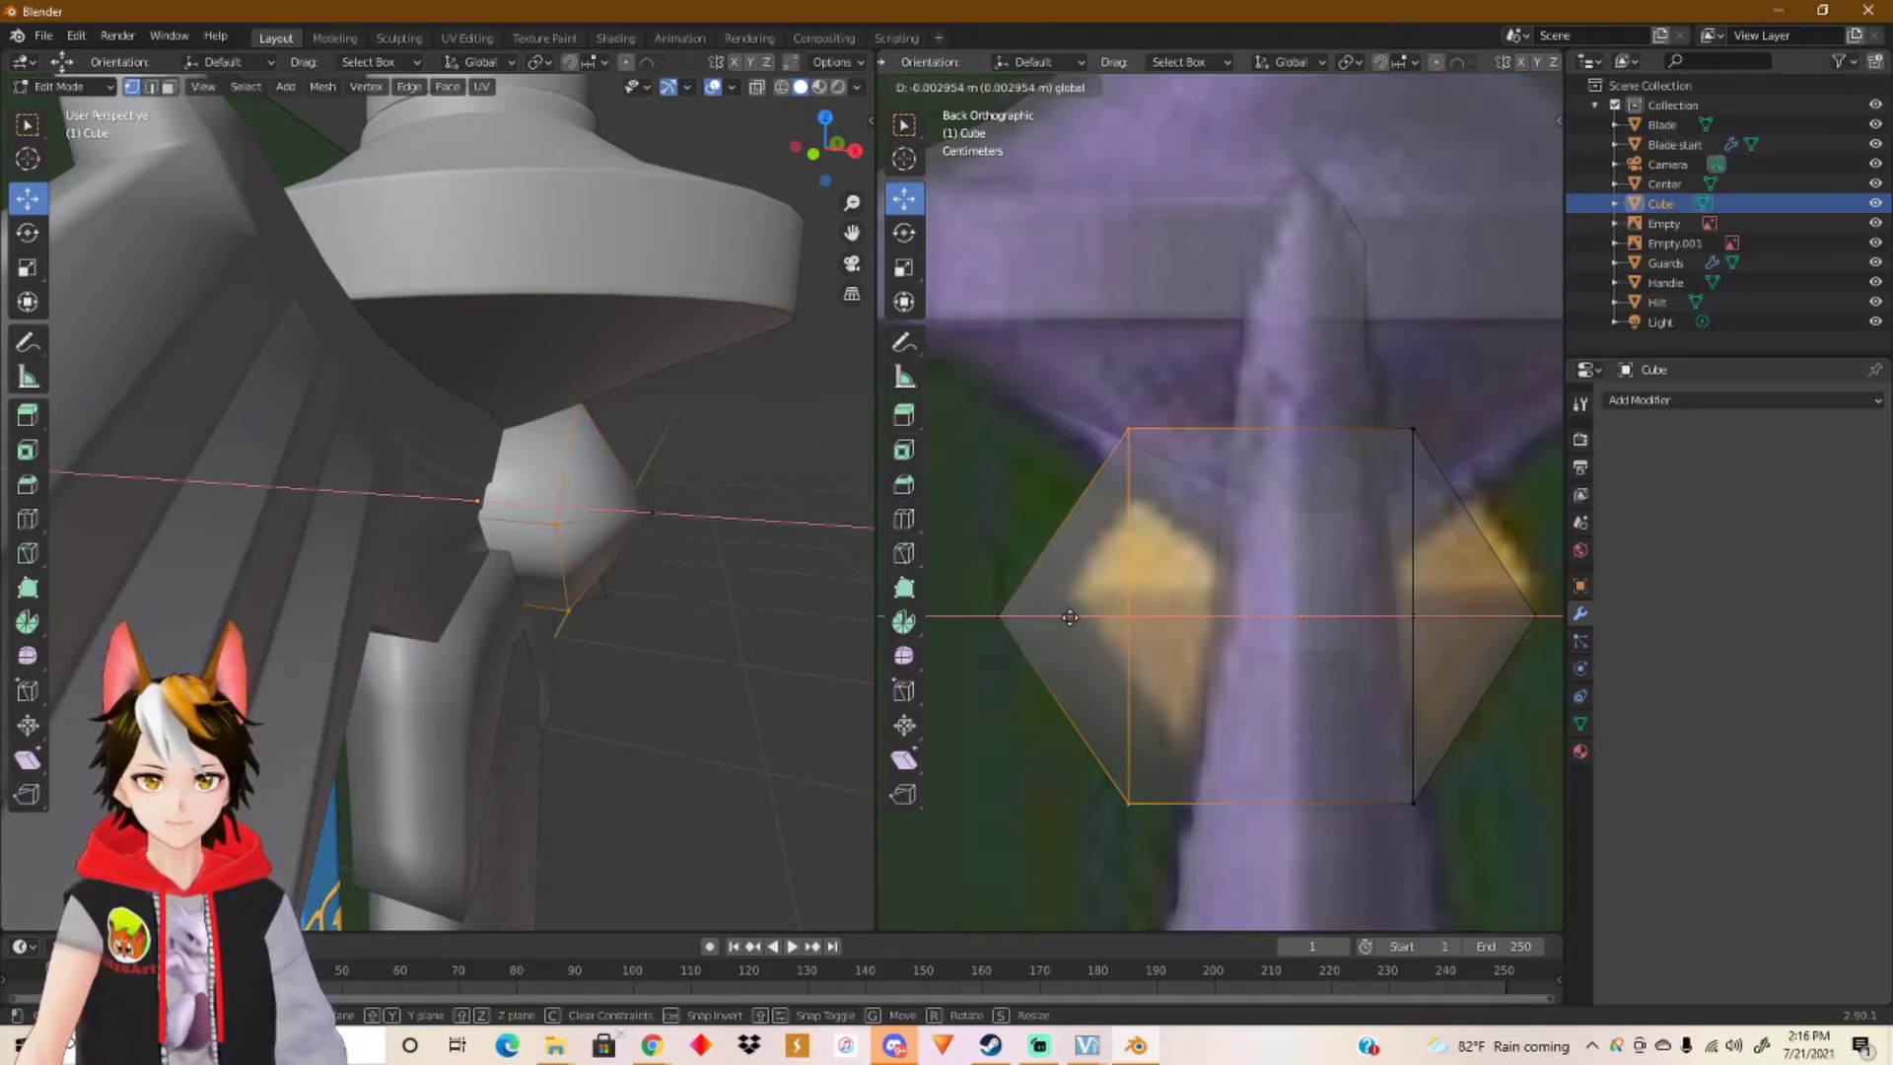
{"action": "left_click_drag", "start_coordinate": [1070, 617], "coordinate": [1073, 617]}
{"action": "middle_click_drag", "start_coordinate": [1390, 642], "coordinate": [1295, 633], "text": "shift"}
Step: Select the gem's -X half including its tip and move it about 0.034 m outward along X
{"action": "middle_click_drag", "start_coordinate": [552, 603], "coordinate": [769, 601]}
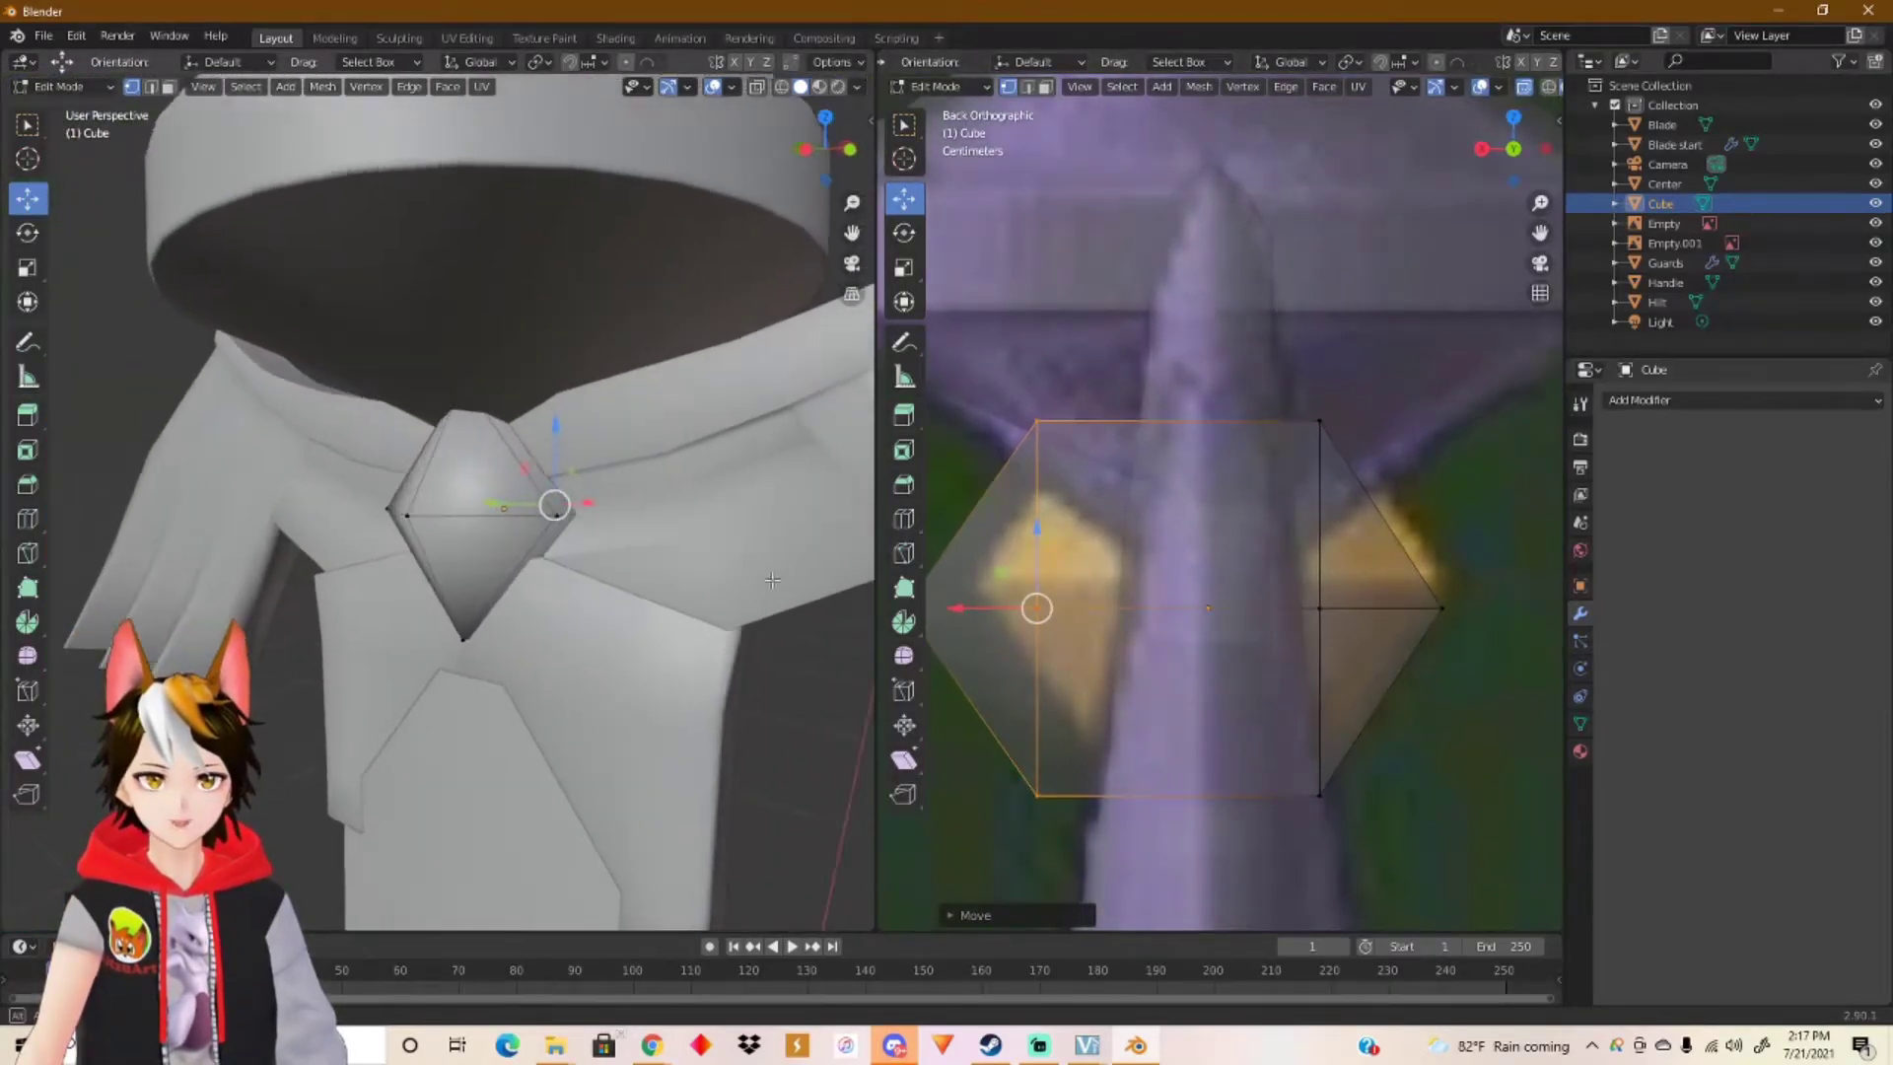
{"action": "left_click_drag", "start_coordinate": [1439, 393], "coordinate": [1283, 834]}
{"action": "left_click_drag", "start_coordinate": [1483, 544], "coordinate": [1380, 717], "text": "shift"}
{"action": "left_click_drag", "start_coordinate": [1274, 605], "coordinate": [1369, 602]}
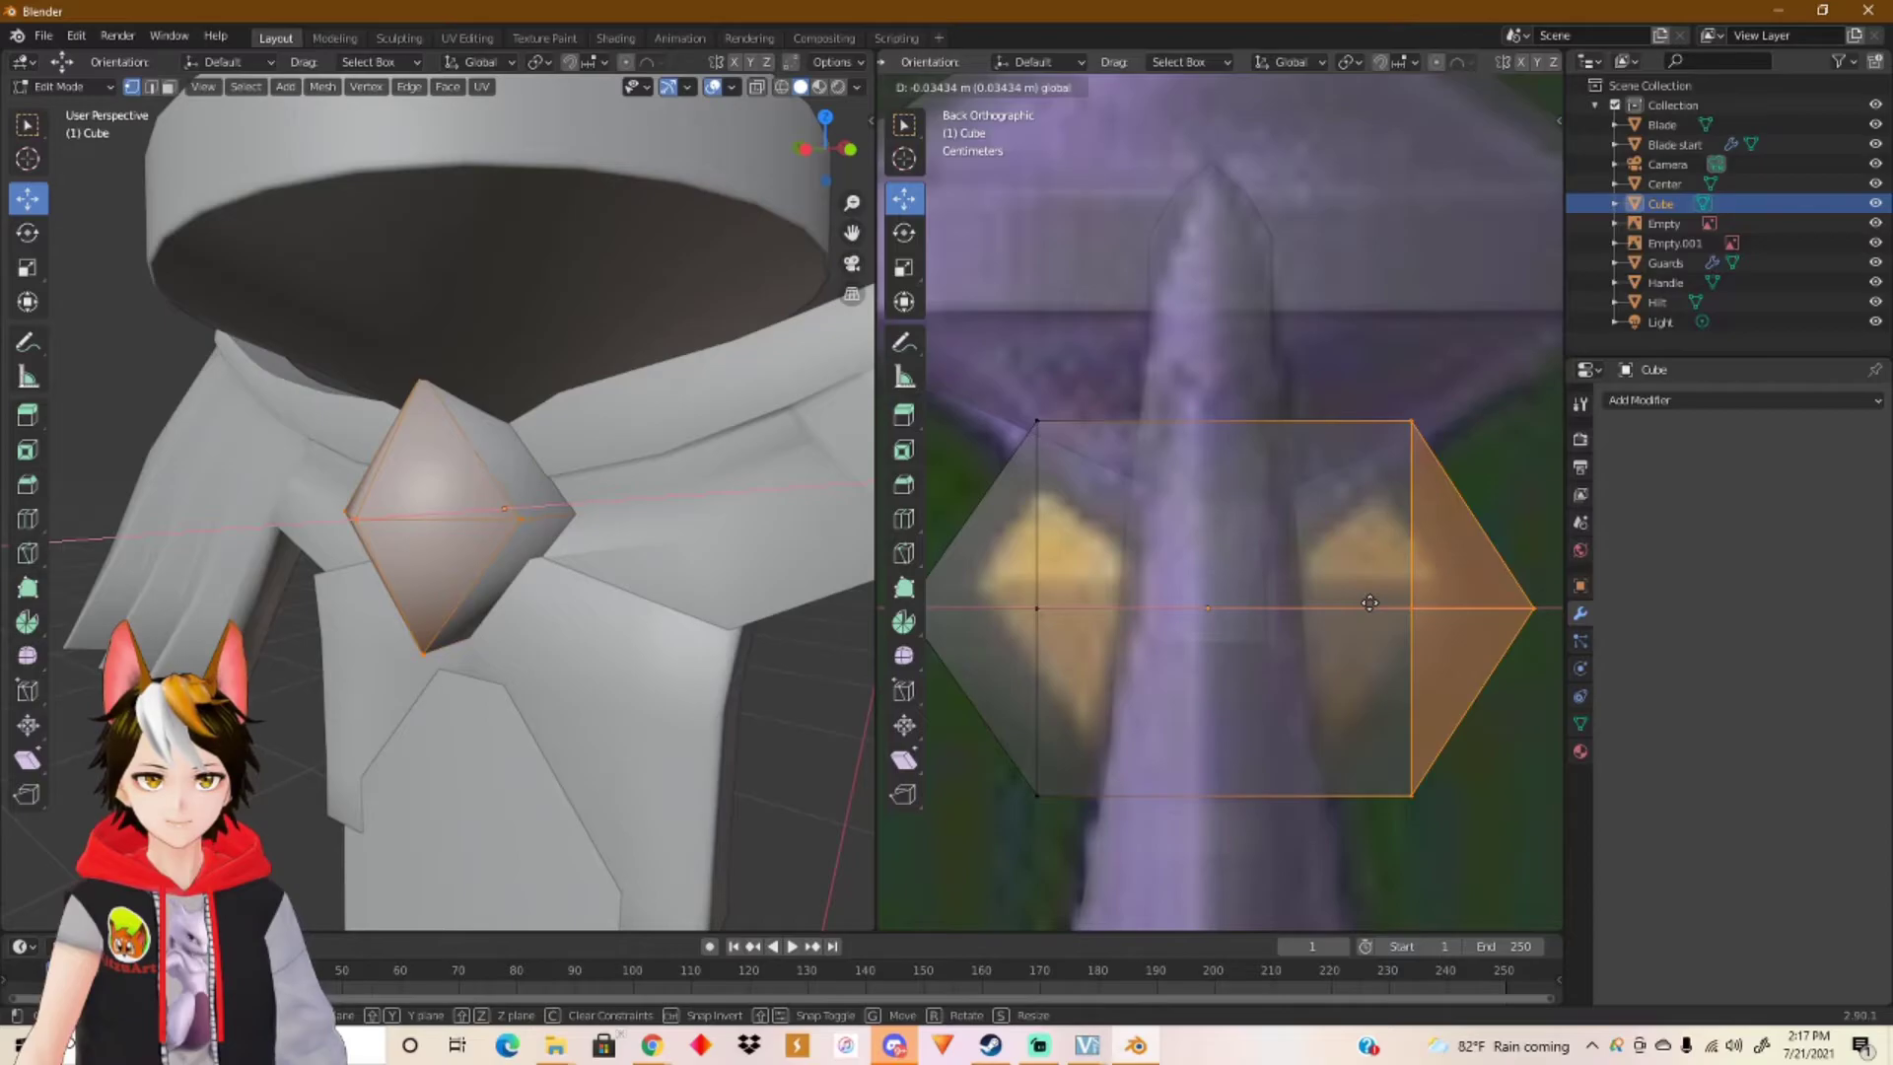
{"action": "left_click_drag", "start_coordinate": [1369, 602], "coordinate": [1369, 603]}
{"action": "scroll", "coordinate": [1204, 603], "scroll_direction": "down", "scroll_amount": 1}
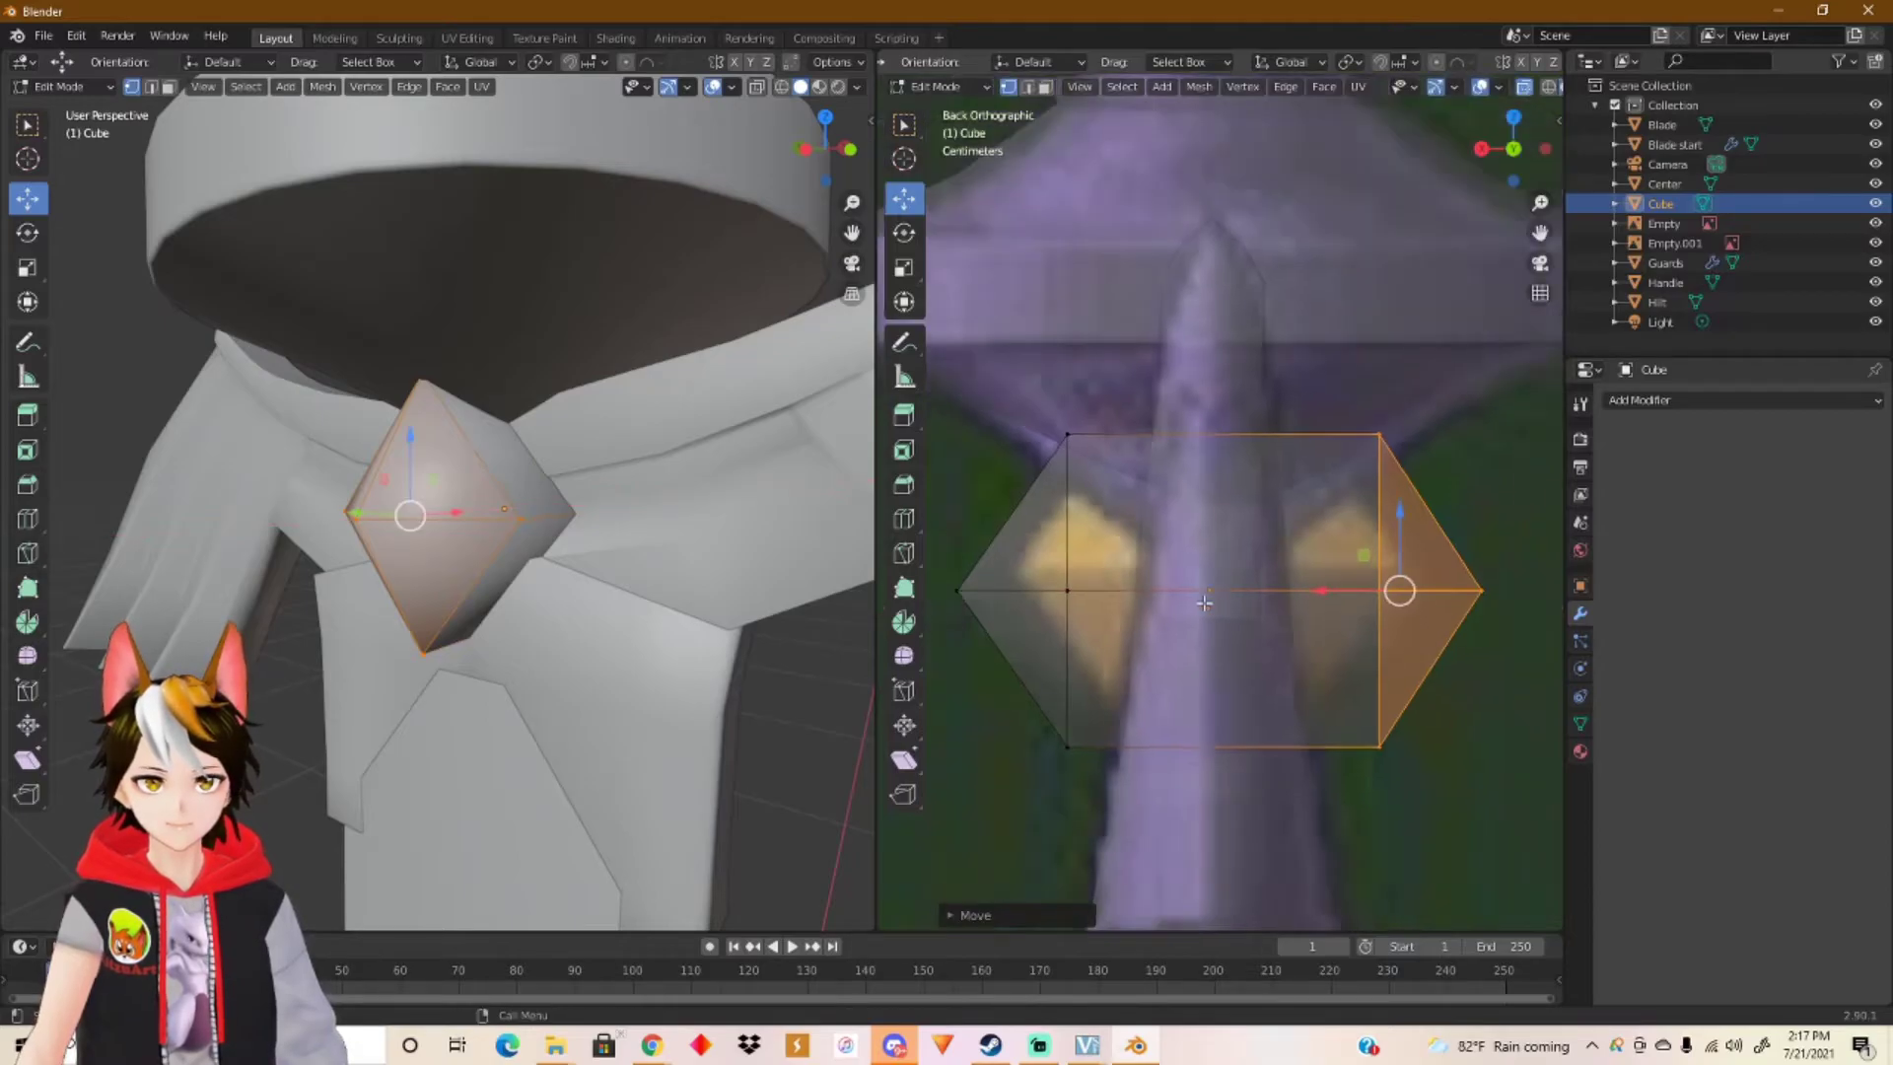
Step: Move the vertex ring behind the gem's -X tip slightly inward along X and inspect the shape from both sides
{"action": "left_click_drag", "start_coordinate": [1401, 414], "coordinate": [1345, 787]}
{"action": "left_click_drag", "start_coordinate": [1312, 590], "coordinate": [1286, 593]}
{"action": "middle_click_drag", "start_coordinate": [630, 493], "coordinate": [568, 521]}
{"action": "middle_click_drag", "start_coordinate": [763, 550], "coordinate": [907, 552], "text": "shift"}
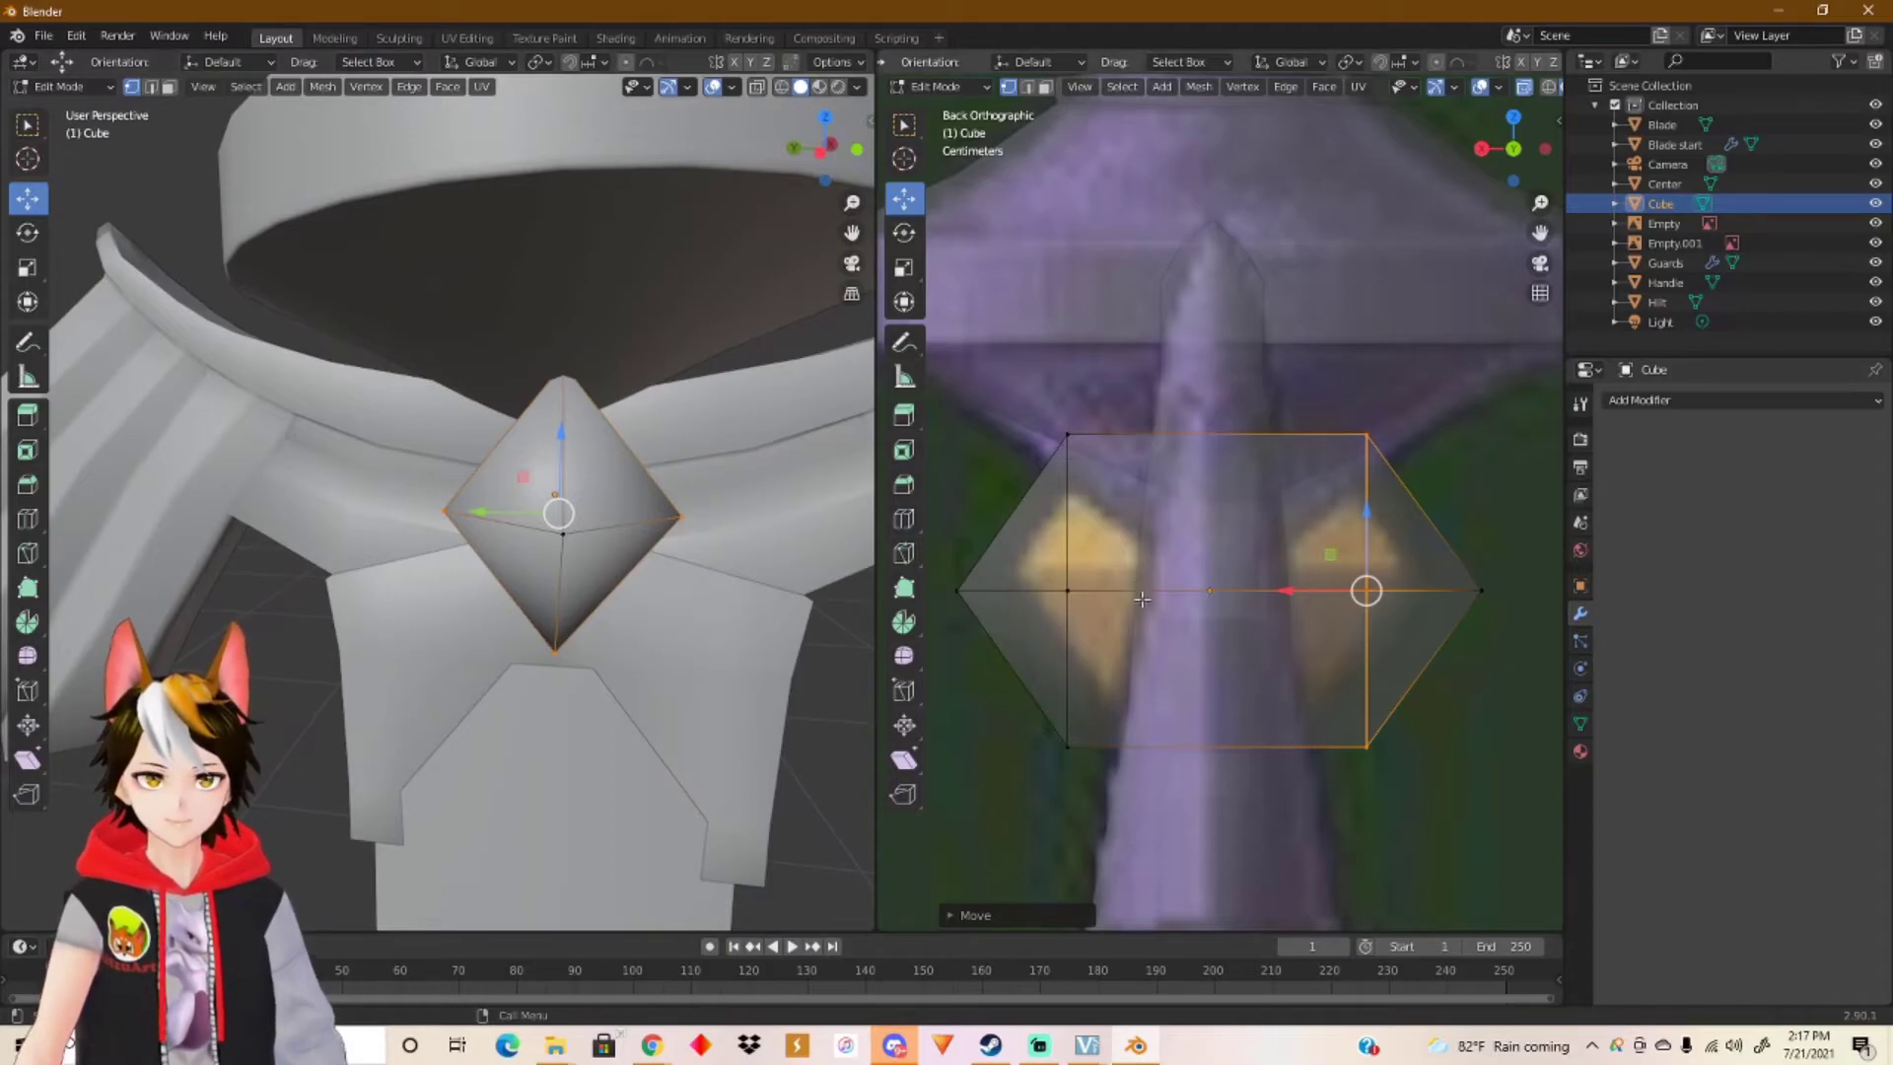
{"action": "middle_click_drag", "start_coordinate": [639, 544], "coordinate": [655, 582]}
{"action": "key", "text": "Tab"}
{"action": "key", "text": "Tab"}
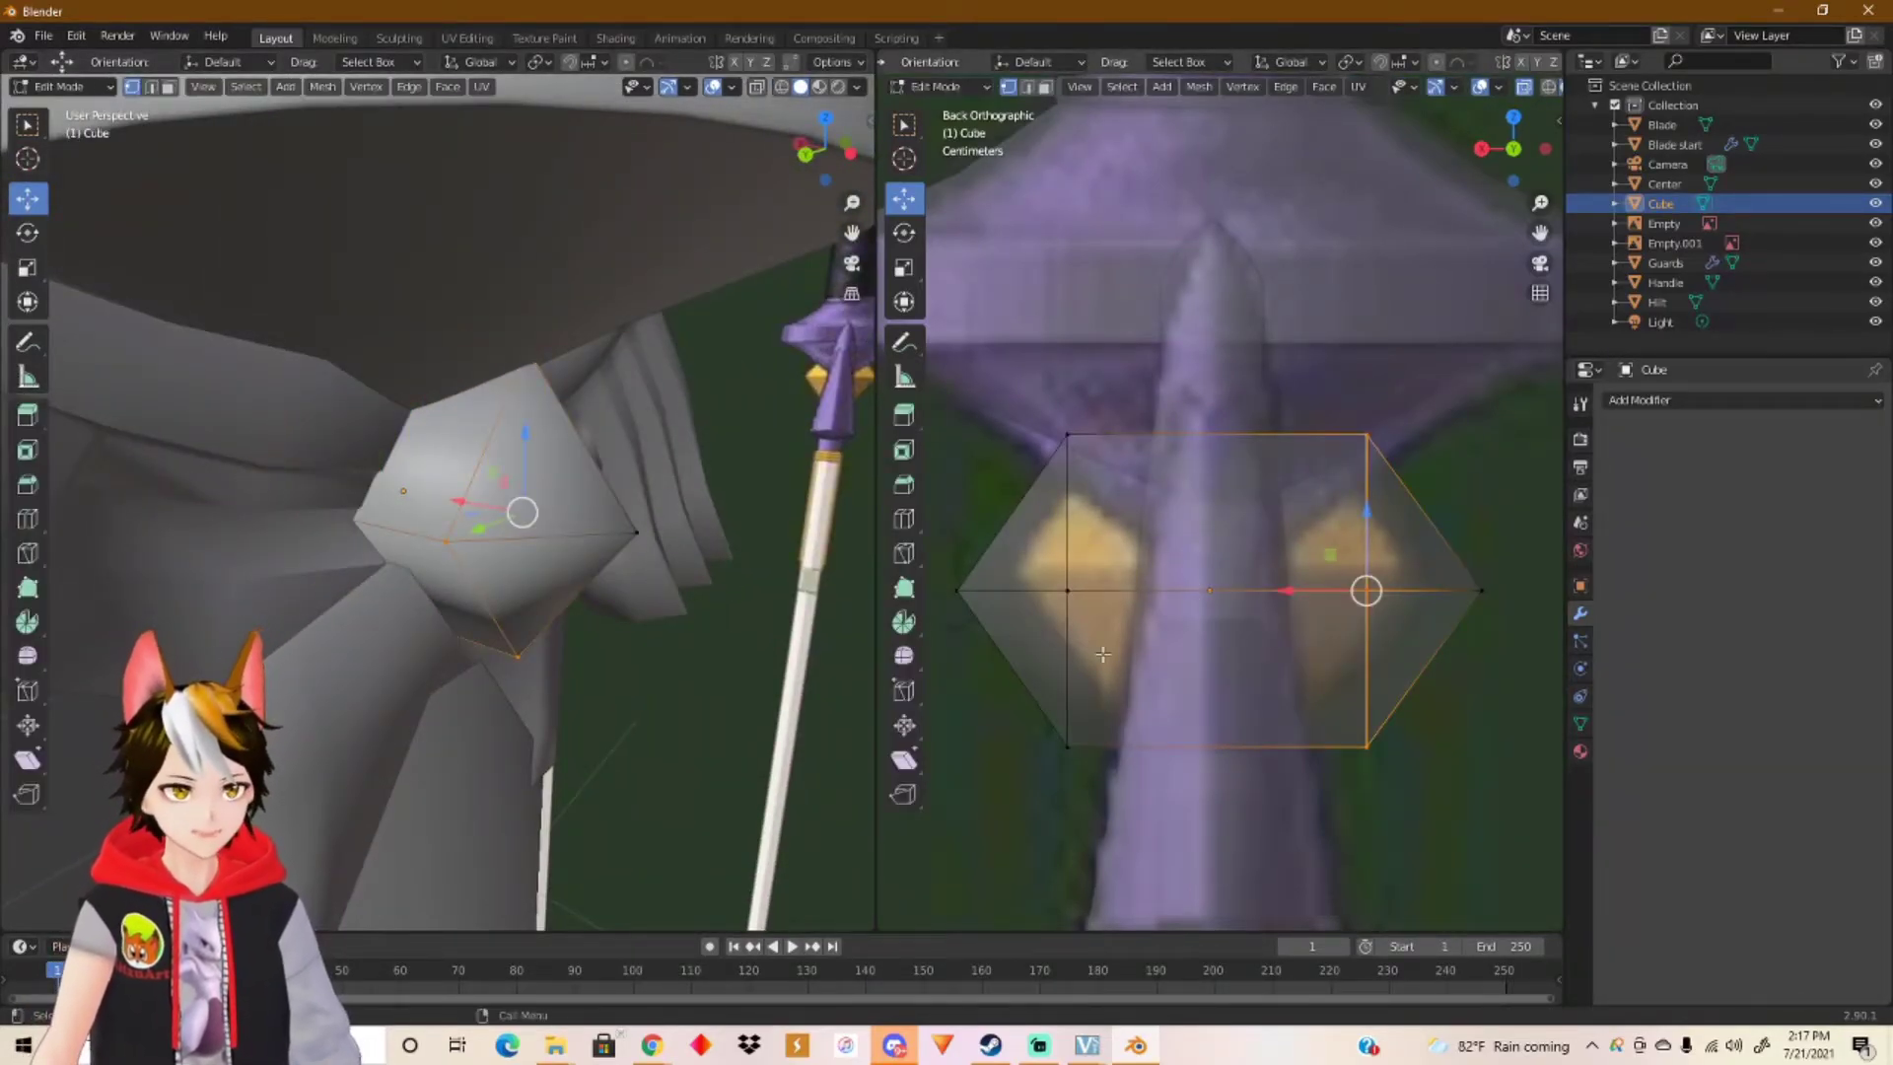
Step: Add two loop cuts across the gem's middle section and scale them outward along X to sit just inside the end rings
{"action": "key", "text": "ctrl+r"}
{"action": "scroll", "coordinate": [1144, 589], "scroll_direction": "up", "scroll_amount": 1}
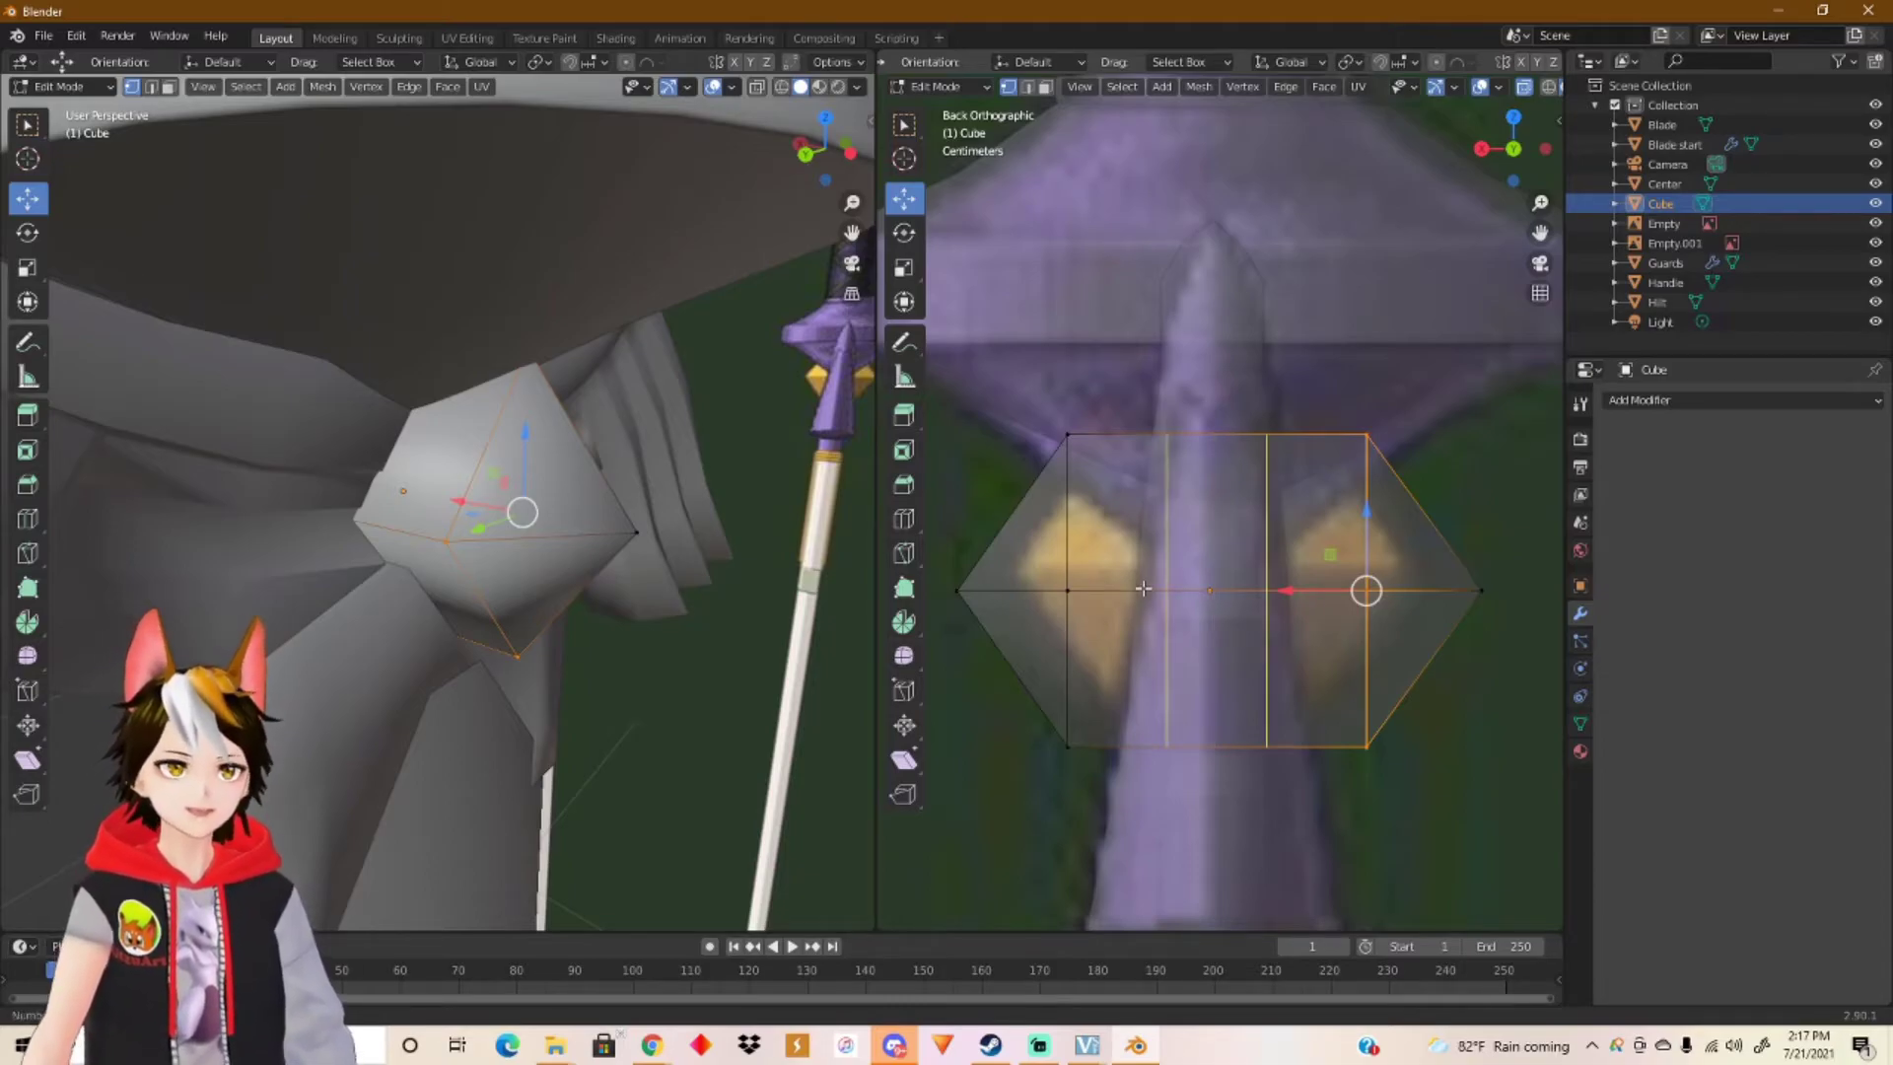
{"action": "left_click", "coordinate": [1143, 589]}
{"action": "right_click", "coordinate": [1131, 588]}
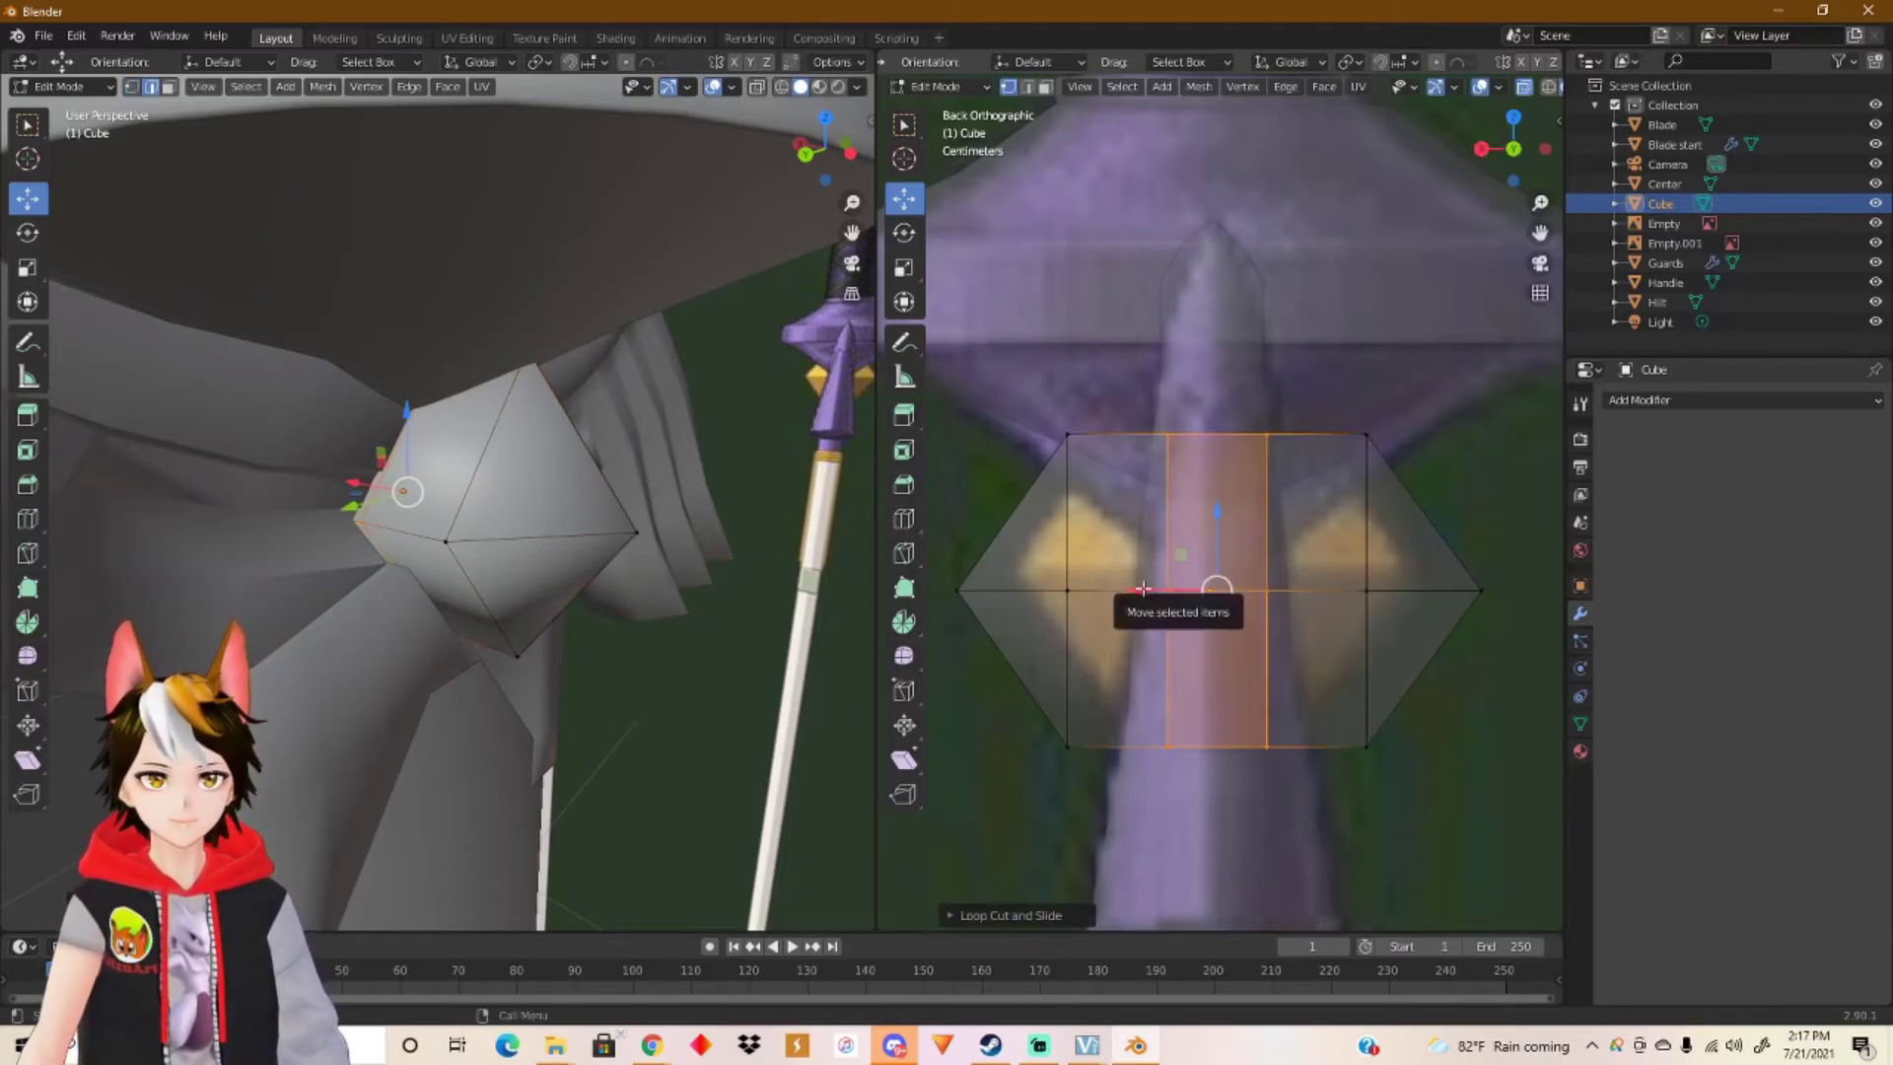
{"action": "left_click", "coordinate": [904, 267]}
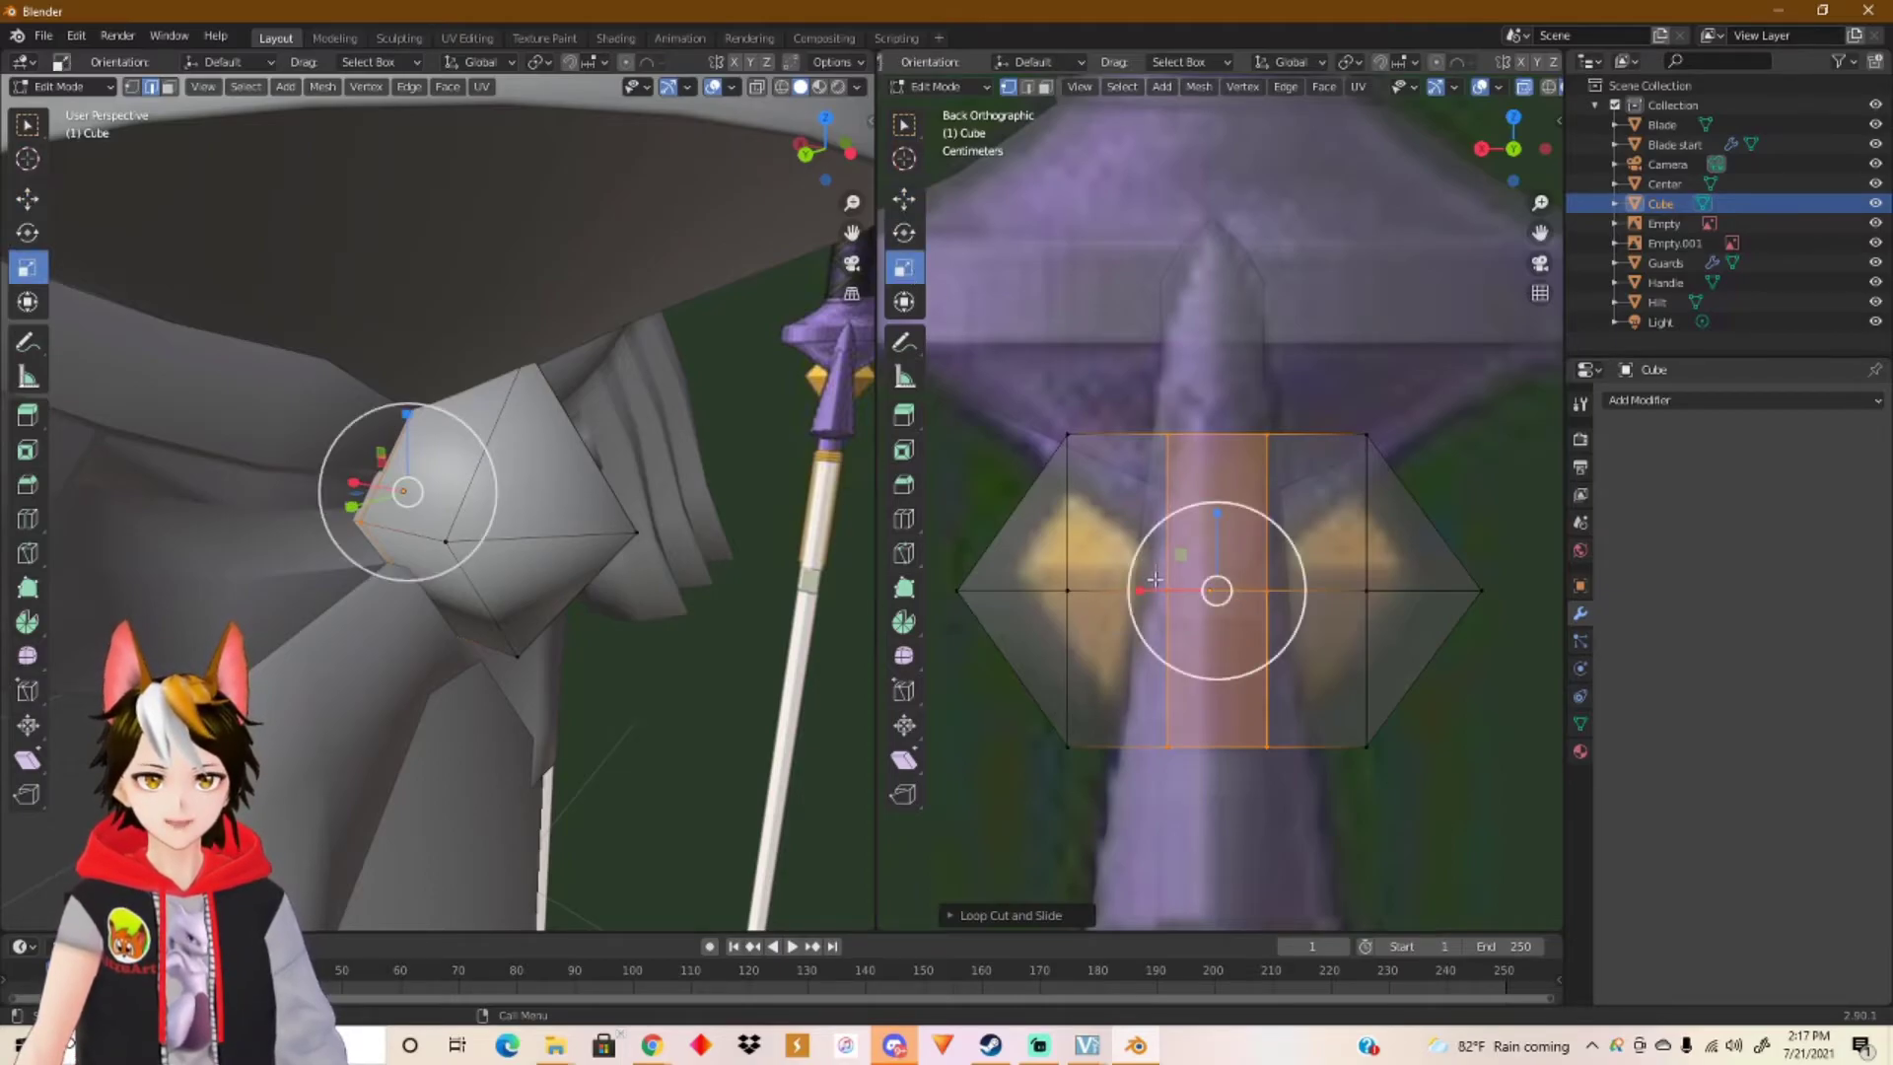
{"action": "left_click_drag", "start_coordinate": [1144, 588], "coordinate": [987, 586]}
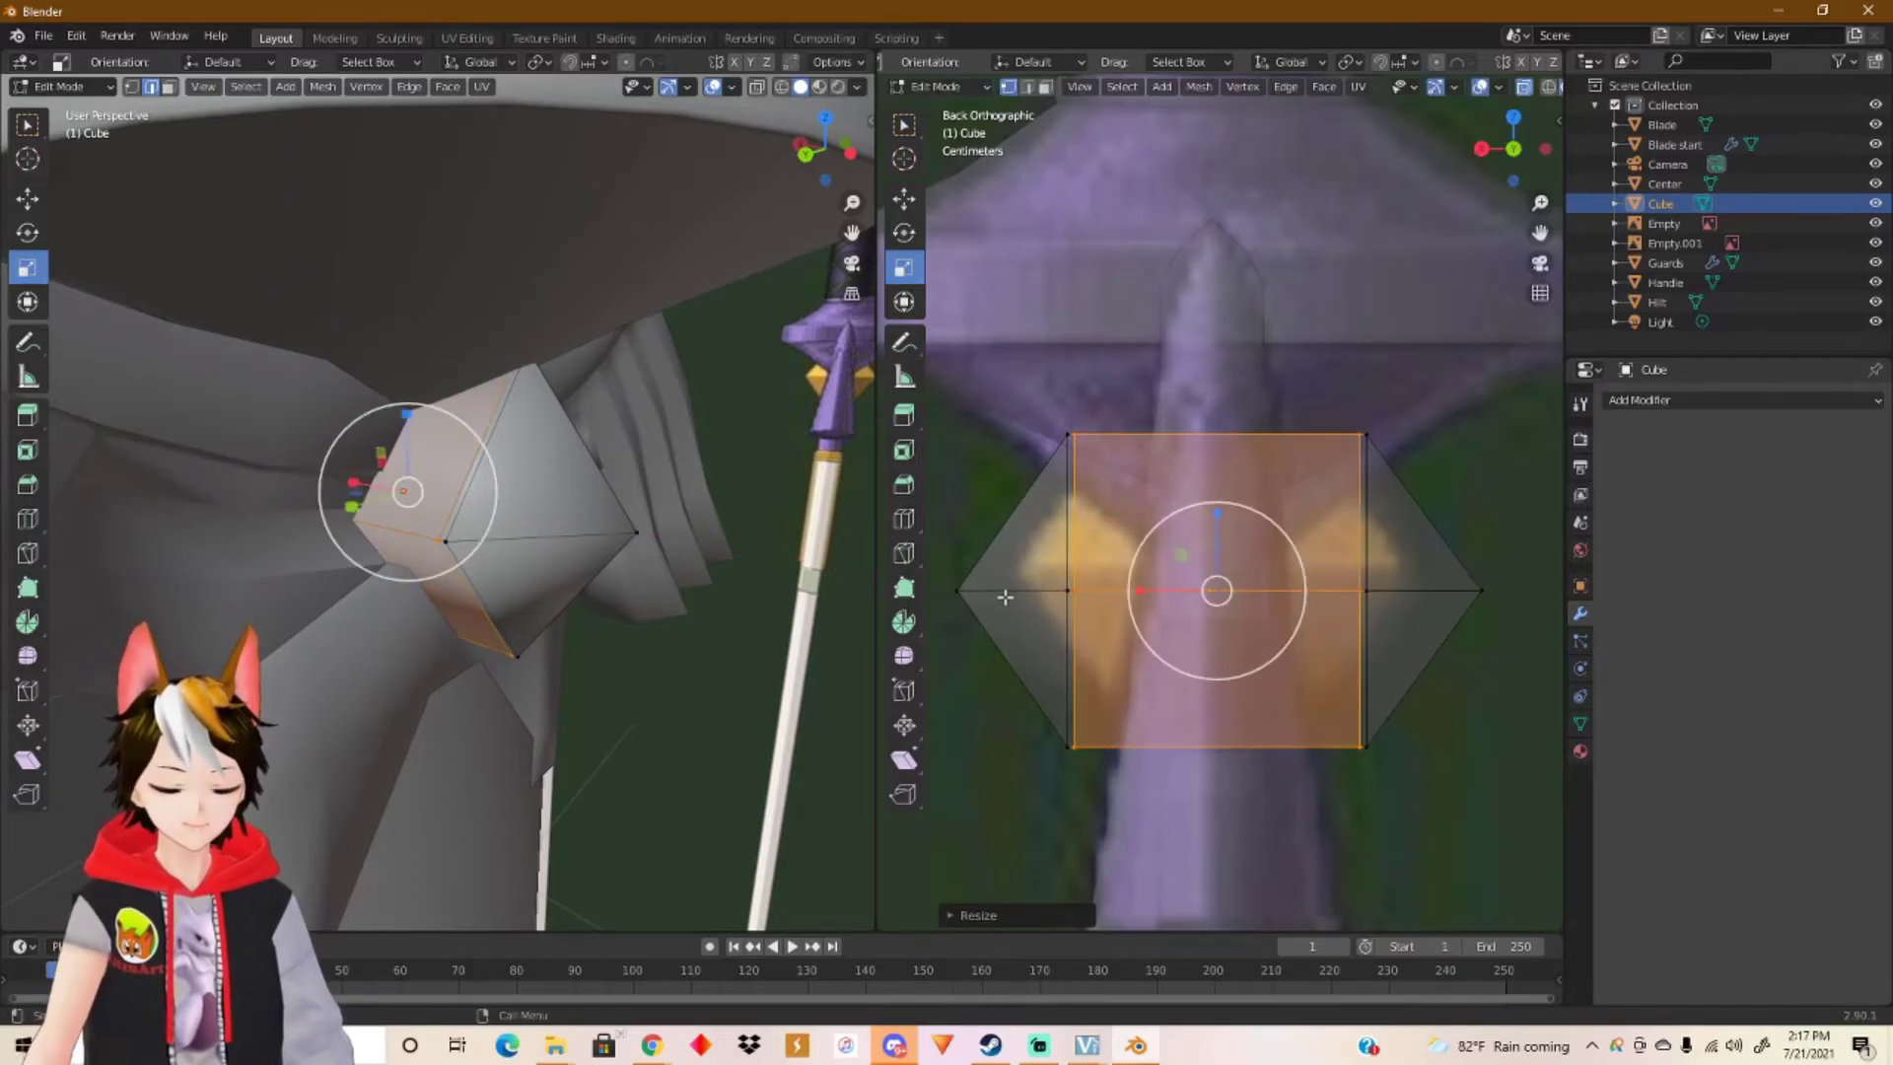
Step: Try to add loop cuts around the gem's pointed end faces
{"action": "key", "text": "ctrl+r"}
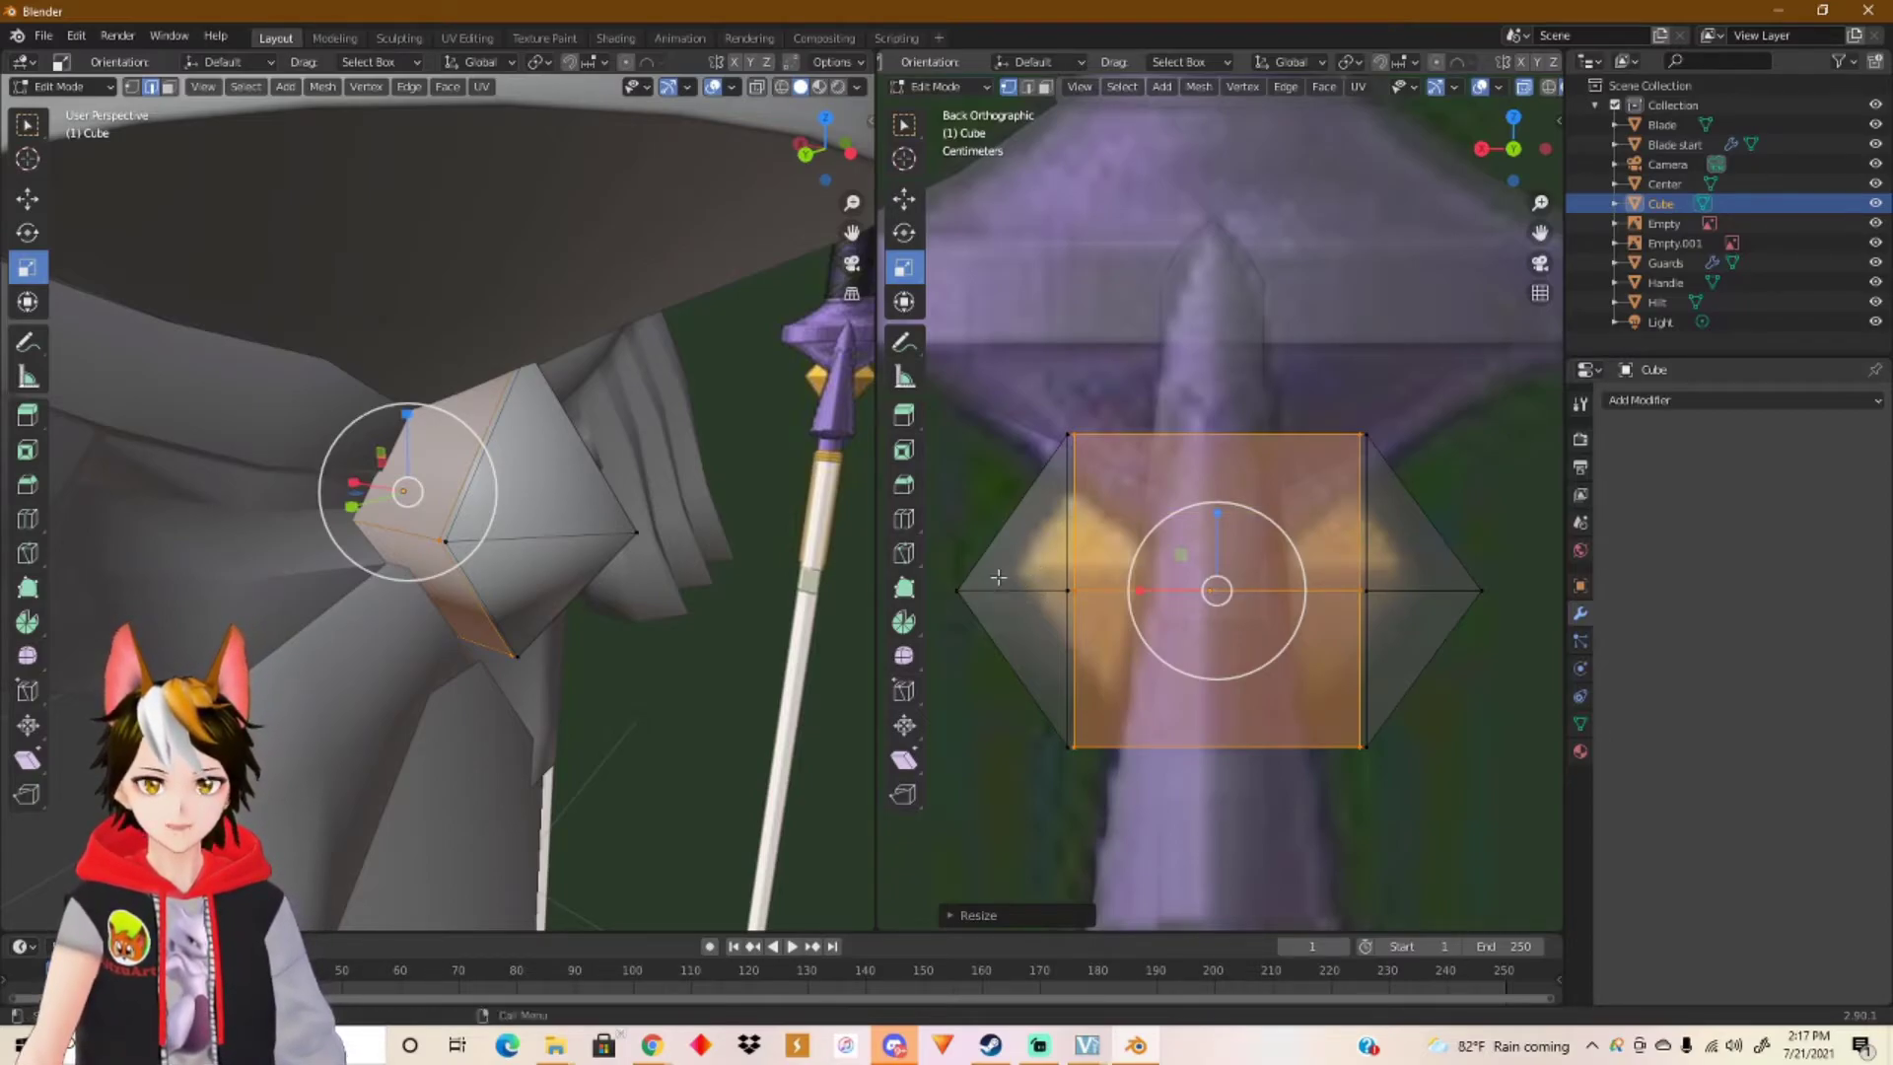
{"action": "left_click", "coordinate": [993, 504]}
{"action": "key", "text": "ctrl+r"}
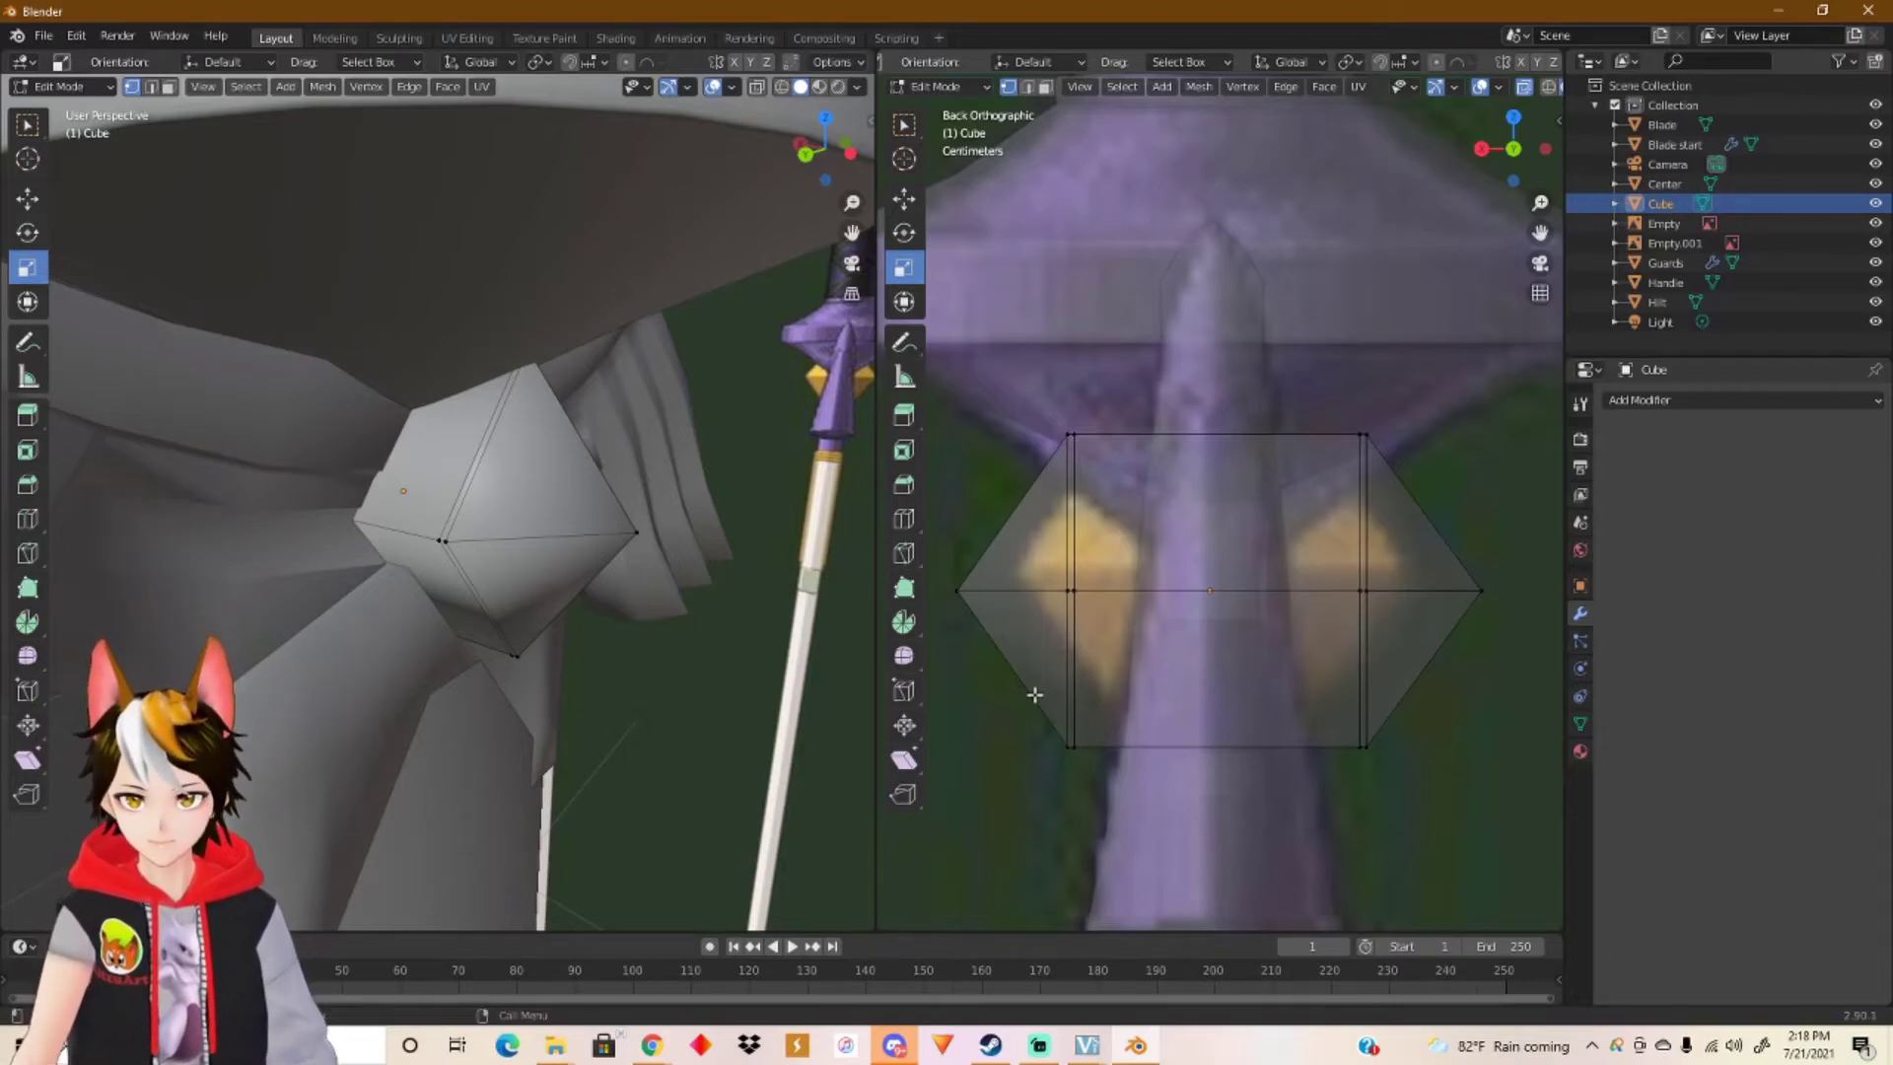
{"action": "key", "text": "Tab"}
{"action": "middle_click_drag", "start_coordinate": [583, 501], "coordinate": [514, 495]}
{"action": "key", "text": "Tab"}
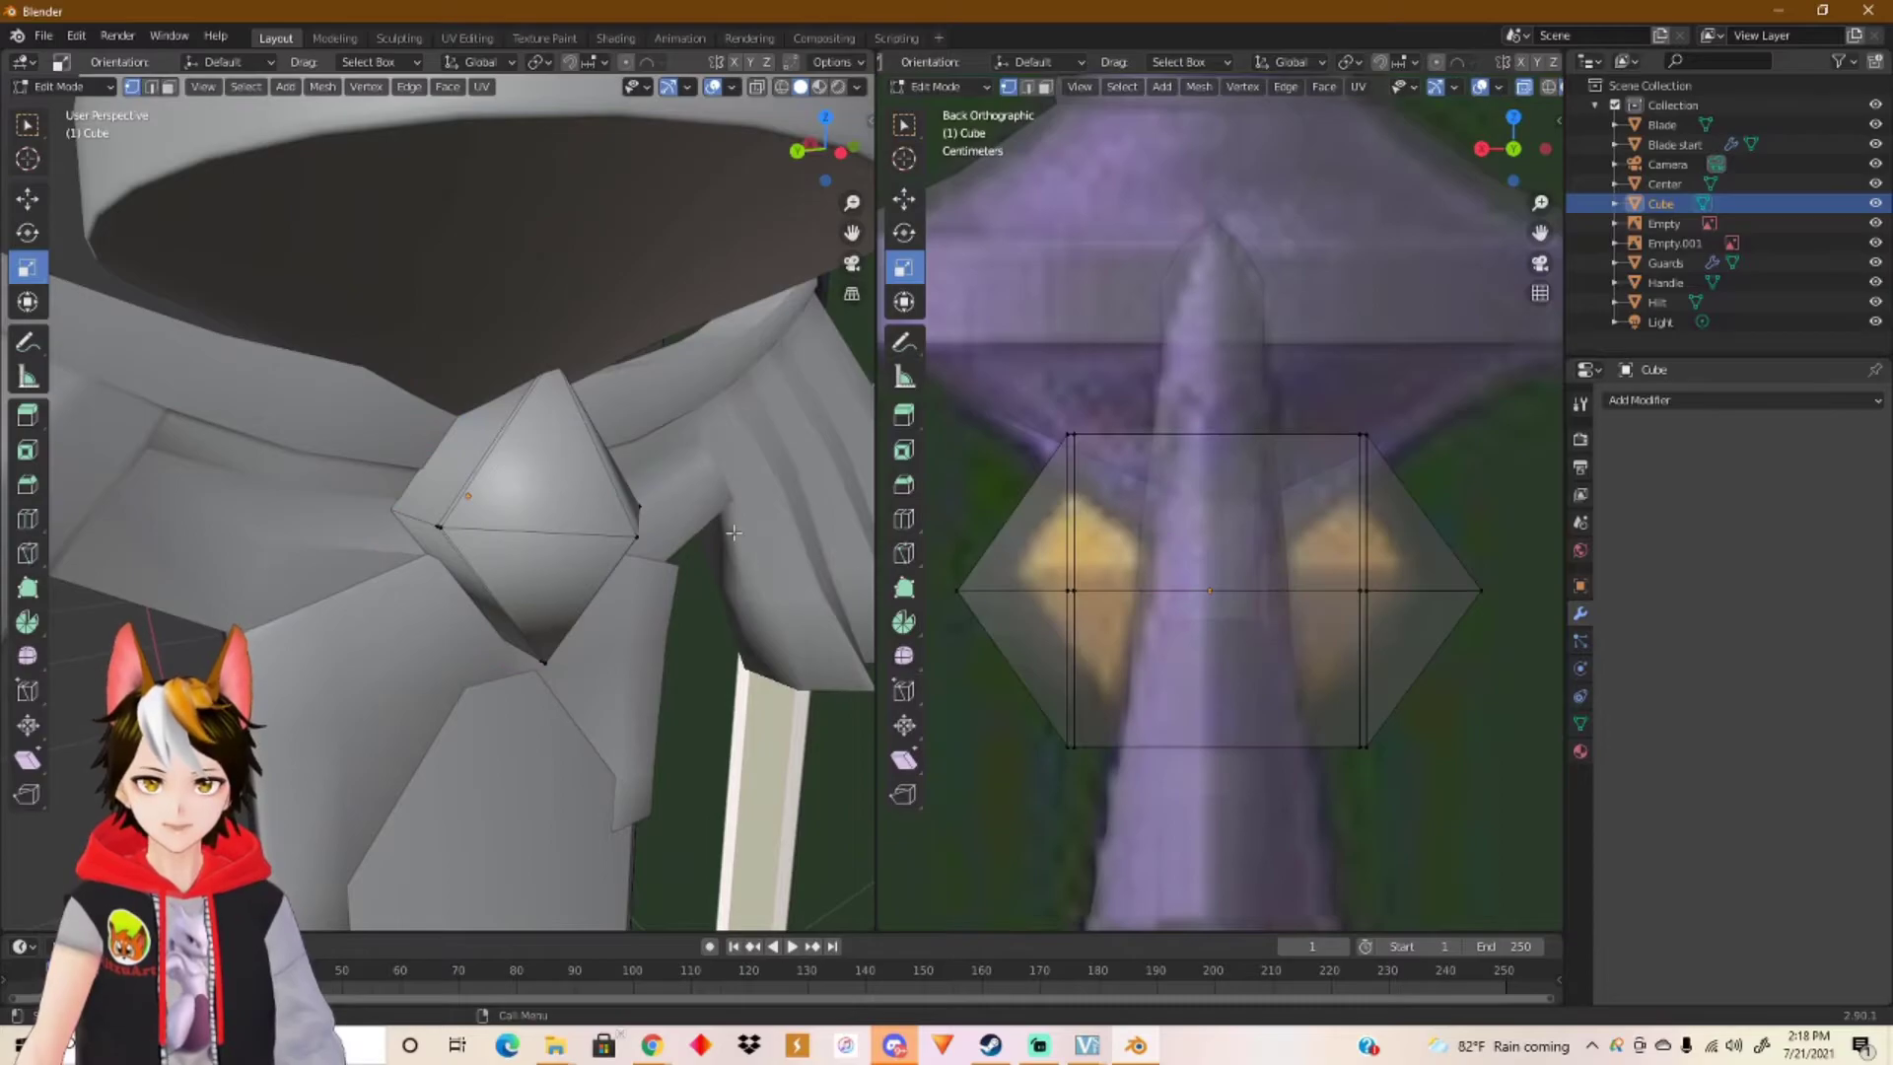
{"action": "key", "text": "ctrl+r"}
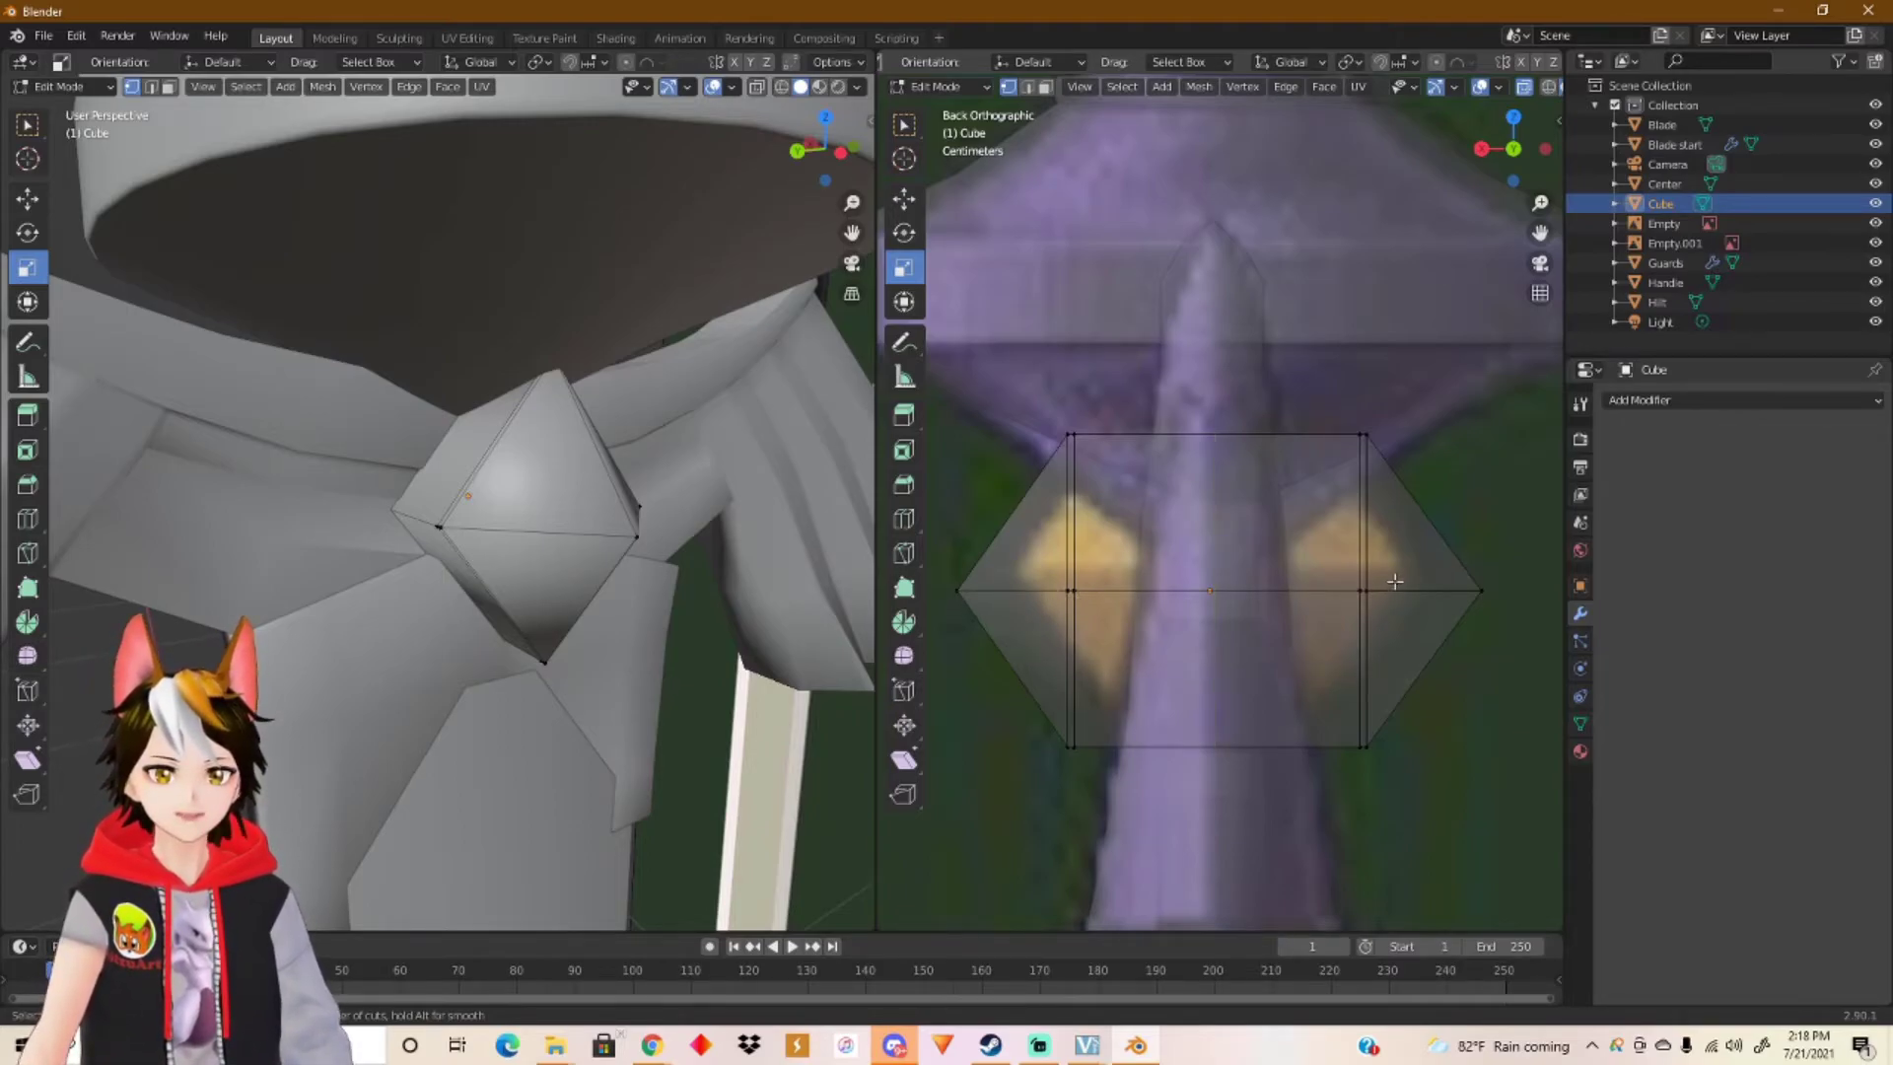
{"action": "key", "text": "Escape"}
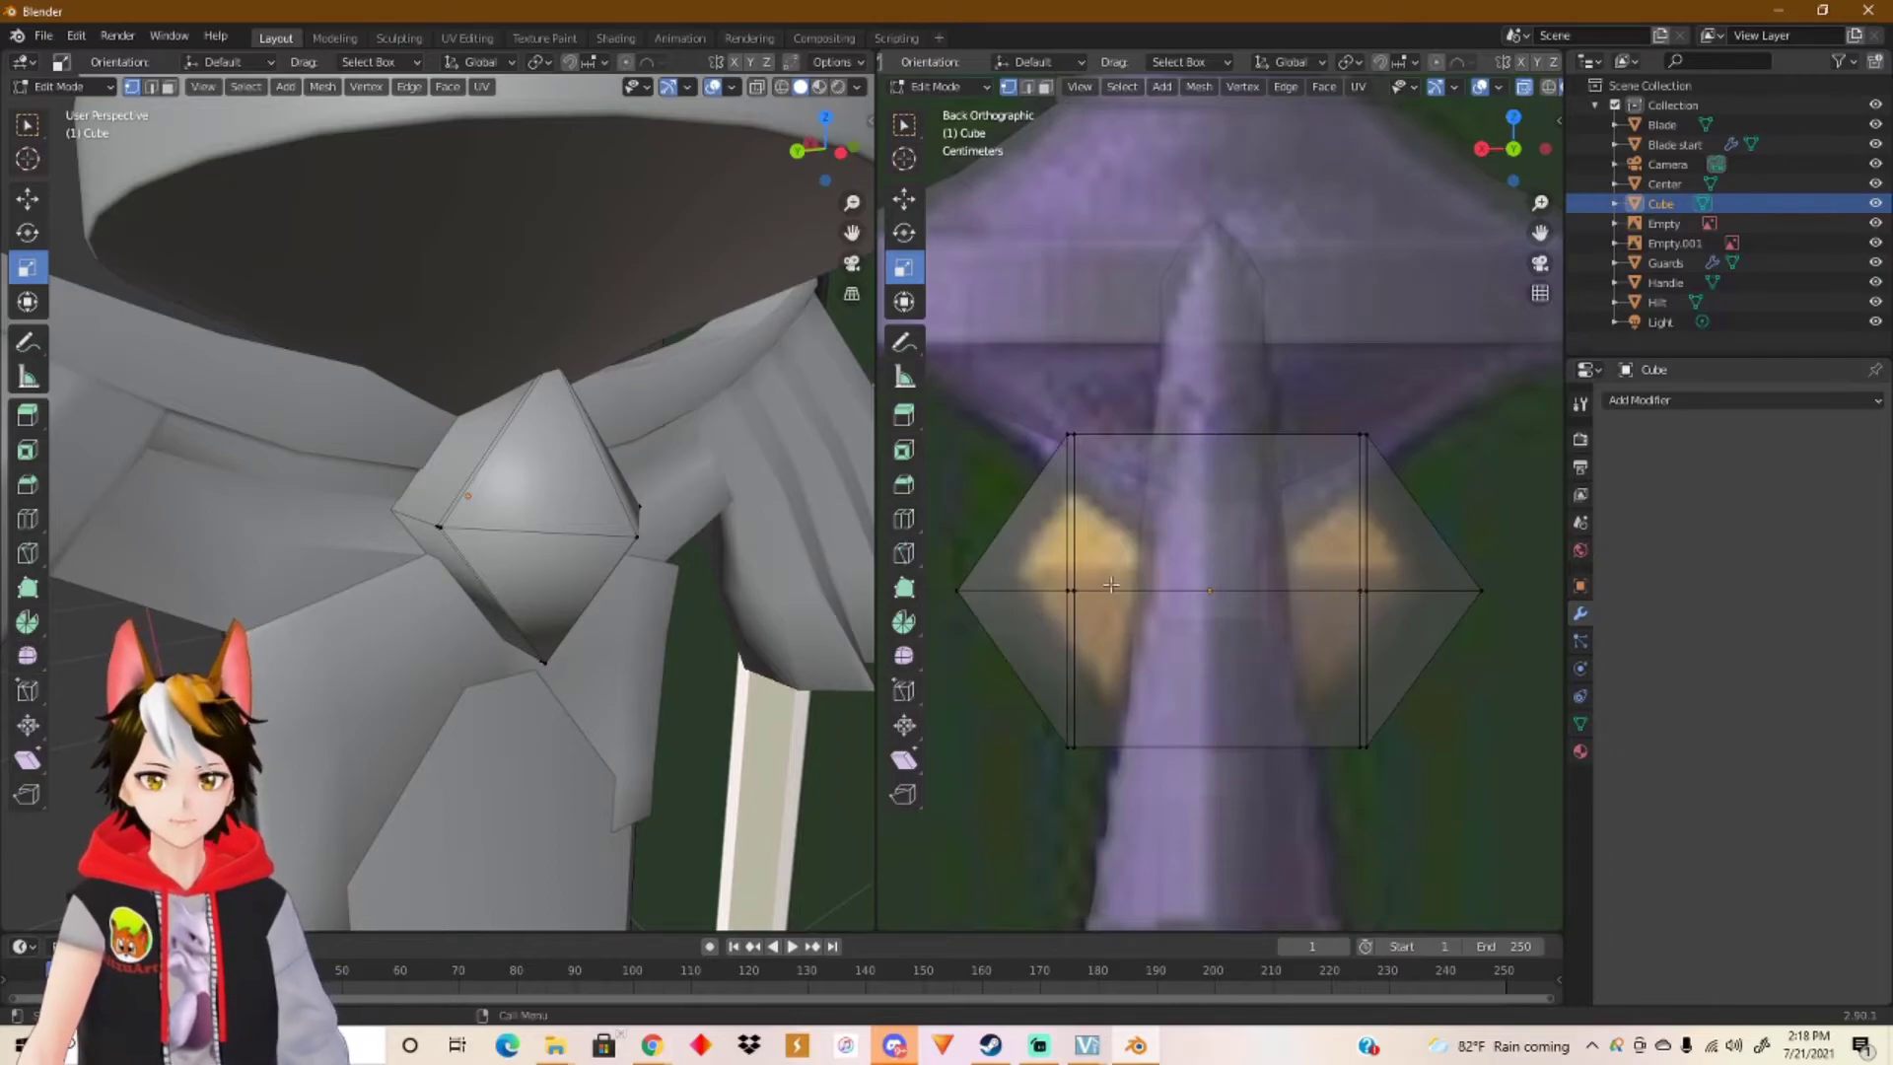
Step: Return to Object Mode and apply Shade Flat to the gem cube
{"action": "key", "text": "Tab"}
{"action": "scroll", "coordinate": [647, 539], "scroll_direction": "up", "scroll_amount": 2}
{"action": "middle_click_drag", "start_coordinate": [647, 539], "coordinate": [487, 499]}
{"action": "middle_click_drag", "start_coordinate": [647, 532], "coordinate": [592, 485]}
{"action": "right_click", "coordinate": [448, 483]}
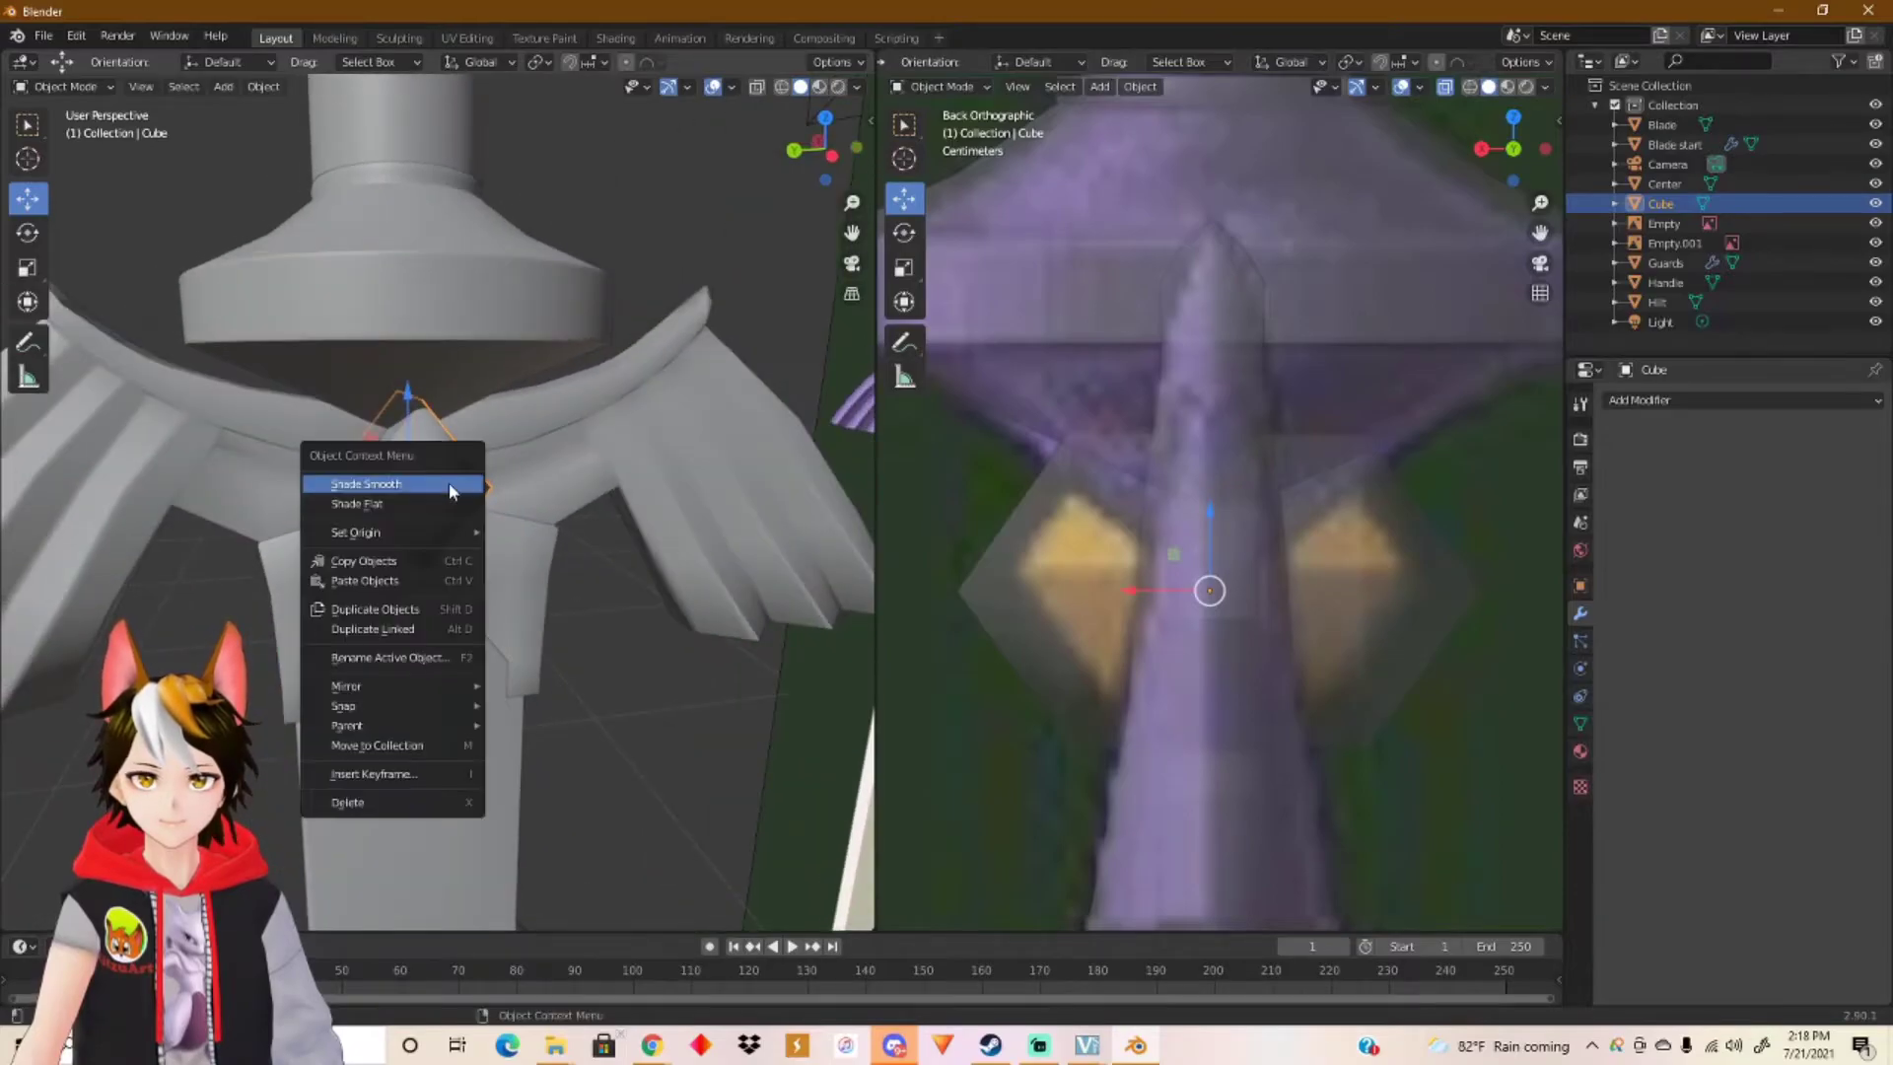
{"action": "left_click", "coordinate": [421, 504]}
{"action": "scroll", "coordinate": [418, 509], "scroll_direction": "up", "scroll_amount": 5}
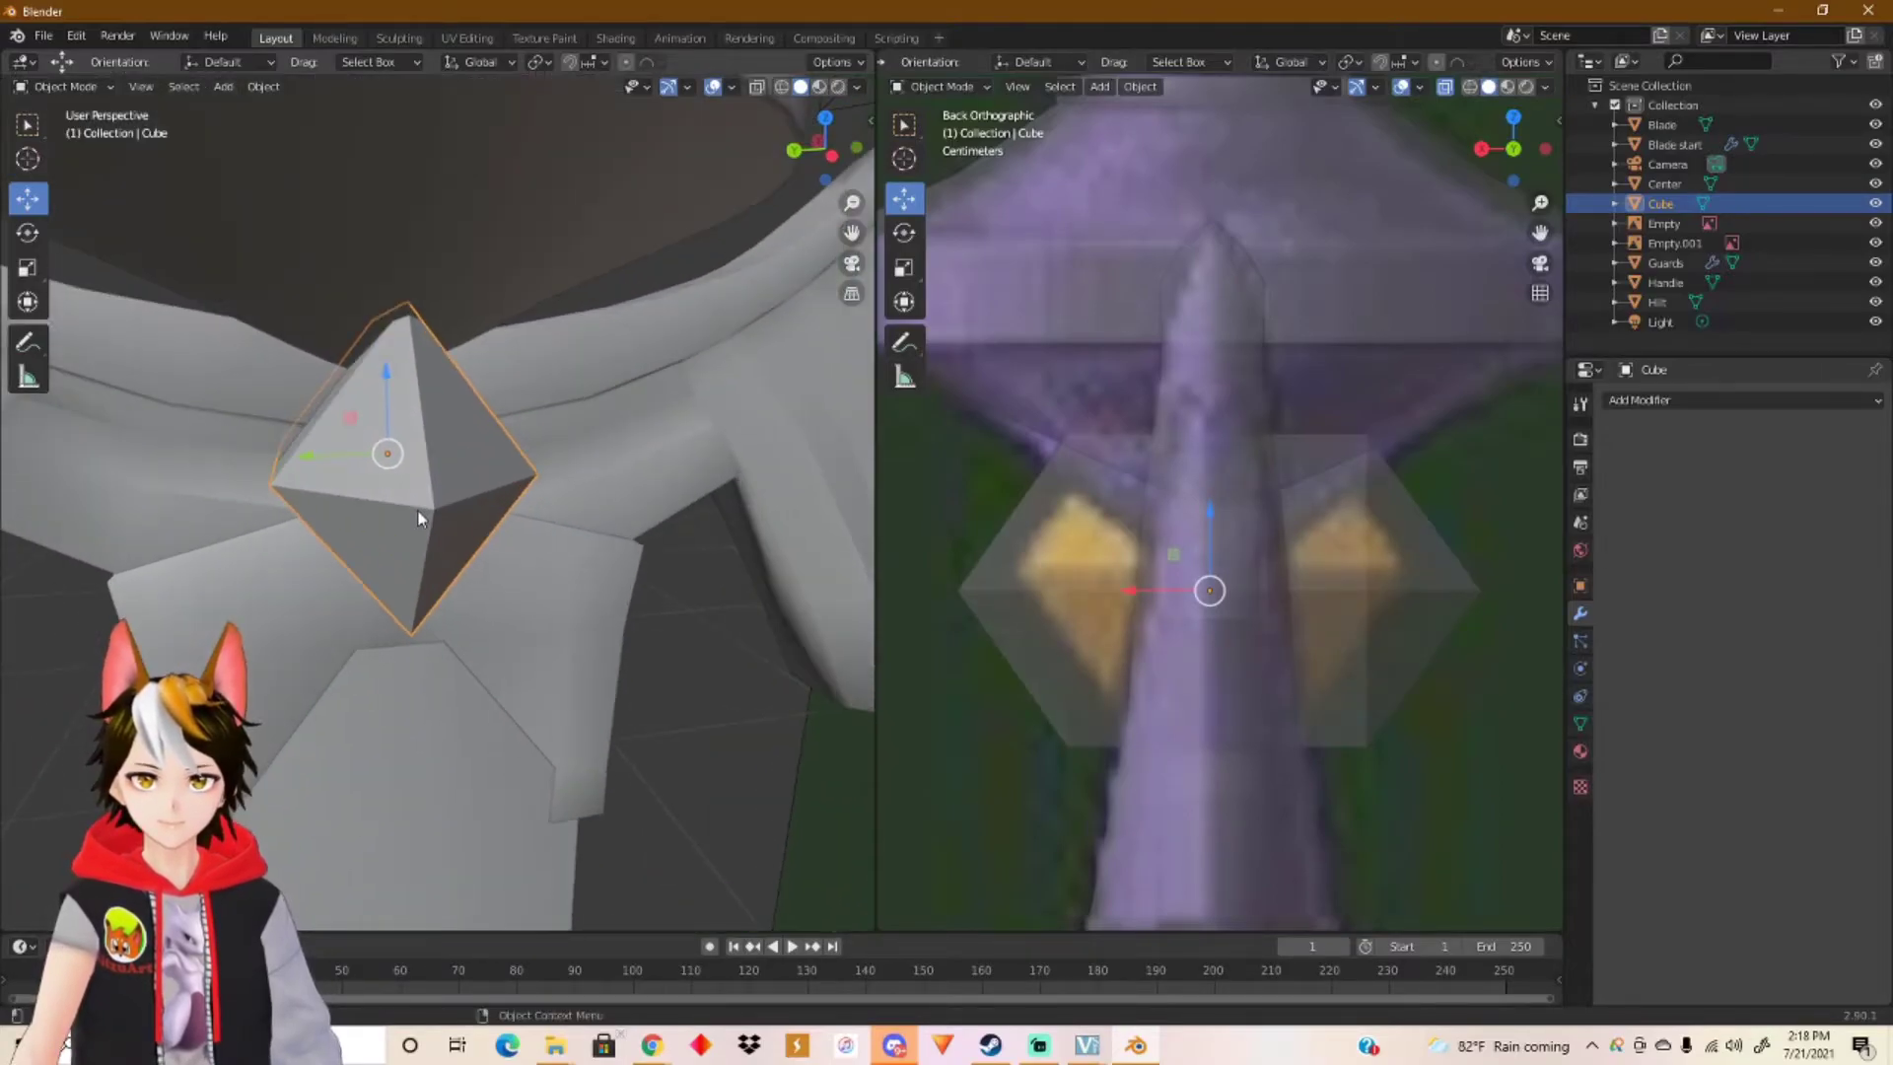
Step: Apply Shade Smooth to the gem cube and return to editing its mesh
{"action": "mouse_move", "coordinate": [434, 512]}
{"action": "middle_mouse_down"}
{"action": "mouse_move", "coordinate": [537, 548]}
{"action": "mouse_move", "coordinate": [576, 523]}
{"action": "mouse_move", "coordinate": [564, 483]}
{"action": "mouse_move", "coordinate": [537, 475]}
{"action": "mouse_move", "coordinate": [498, 541]}
{"action": "mouse_move", "coordinate": [493, 510]}
{"action": "mouse_move", "coordinate": [646, 544]}
{"action": "mouse_move", "coordinate": [529, 555]}
{"action": "mouse_move", "coordinate": [587, 552]}
{"action": "middle_mouse_up"}
{"action": "right_click", "coordinate": [503, 537]}
{"action": "left_click", "coordinate": [459, 511]}
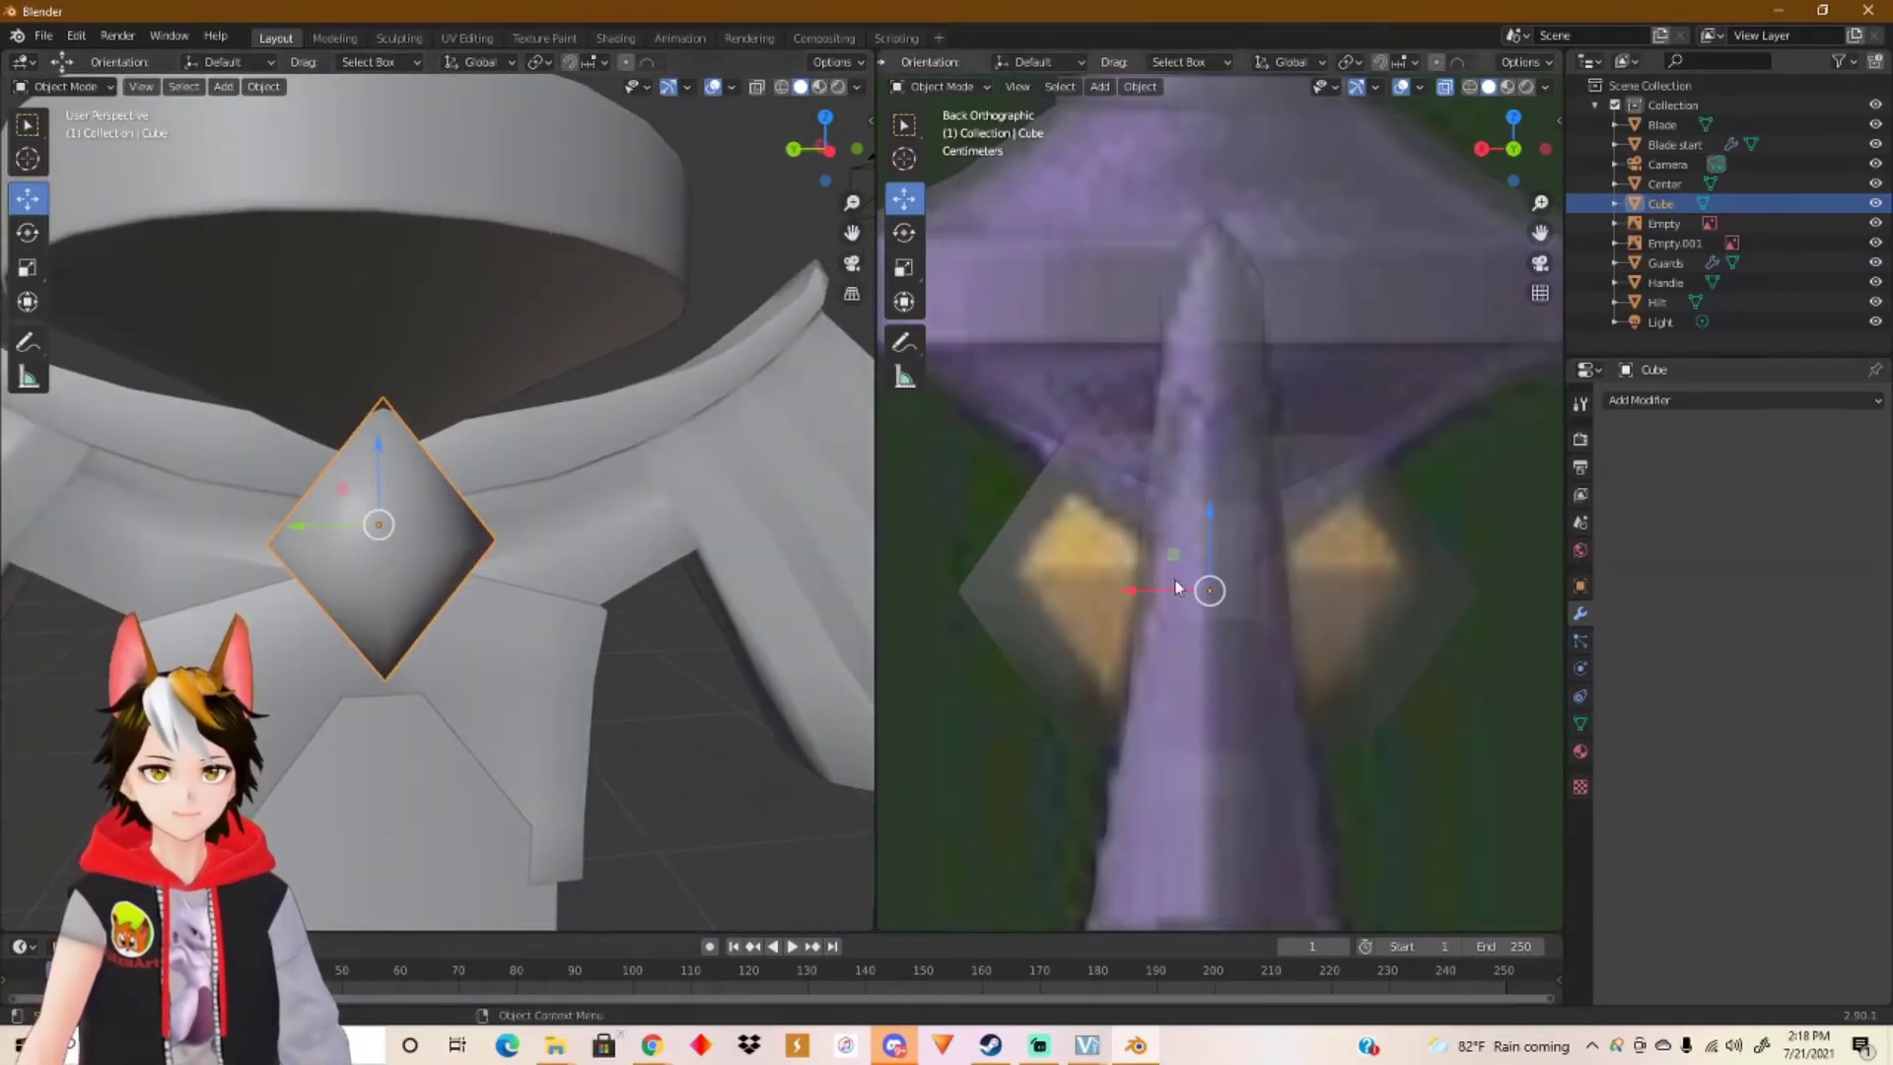
{"action": "key", "text": "Tab"}
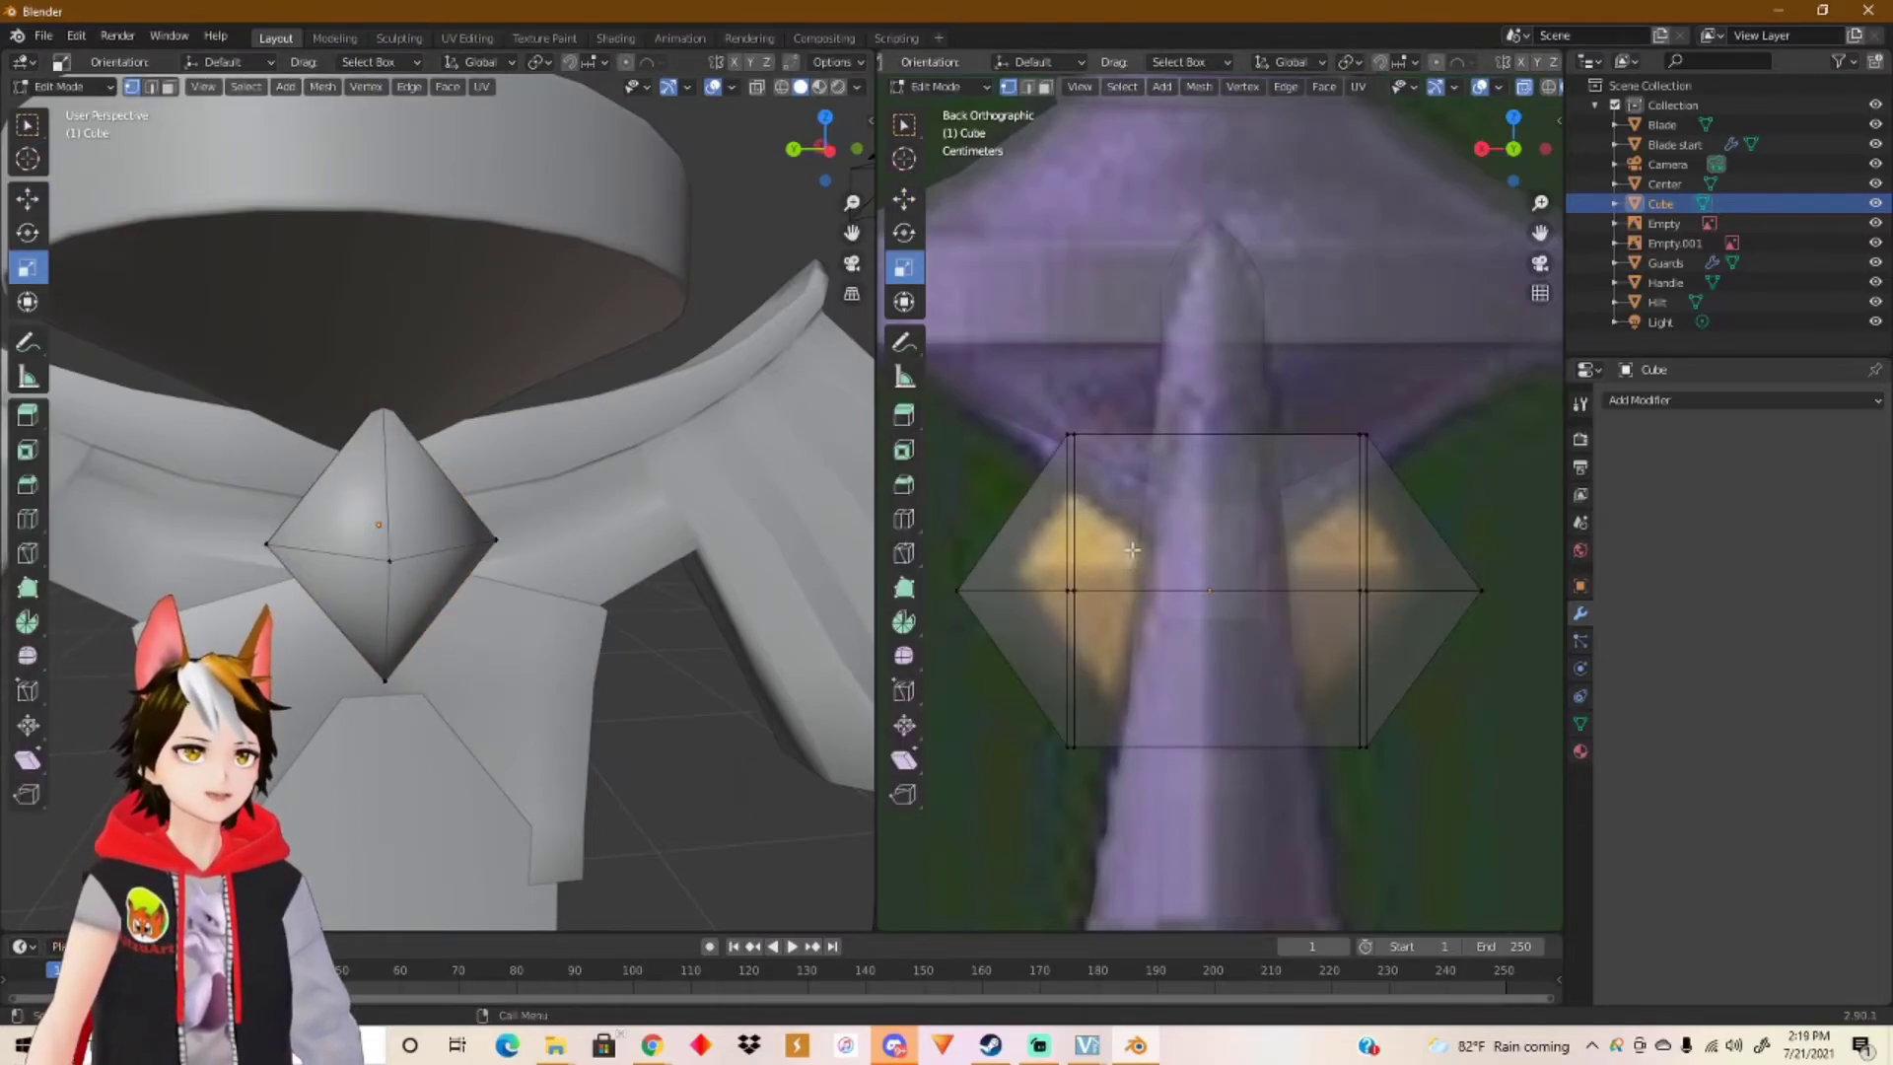
Step: Add two evenly spaced lengthwise loop cuts across an upper face of the gem's middle section
{"action": "key", "text": "ctrl+r"}
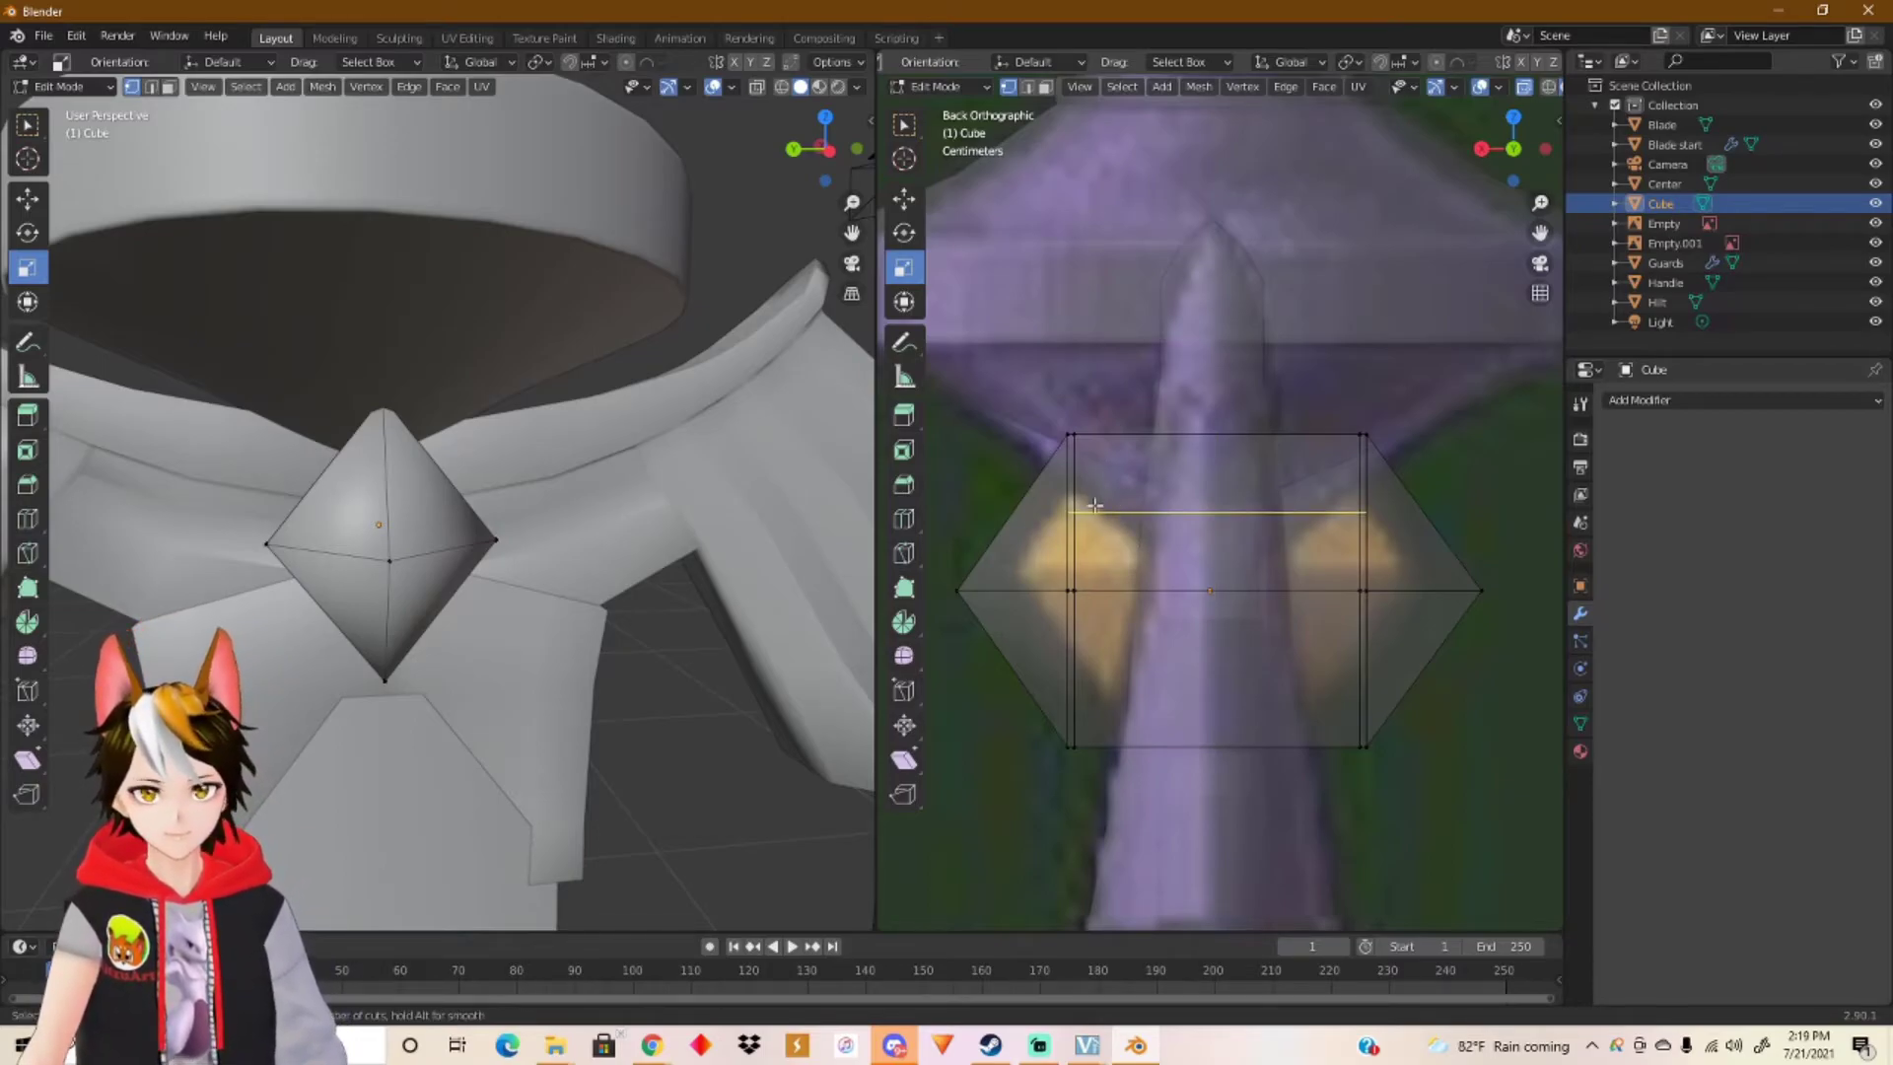
{"action": "scroll", "coordinate": [1094, 505], "scroll_direction": "up", "scroll_amount": 1}
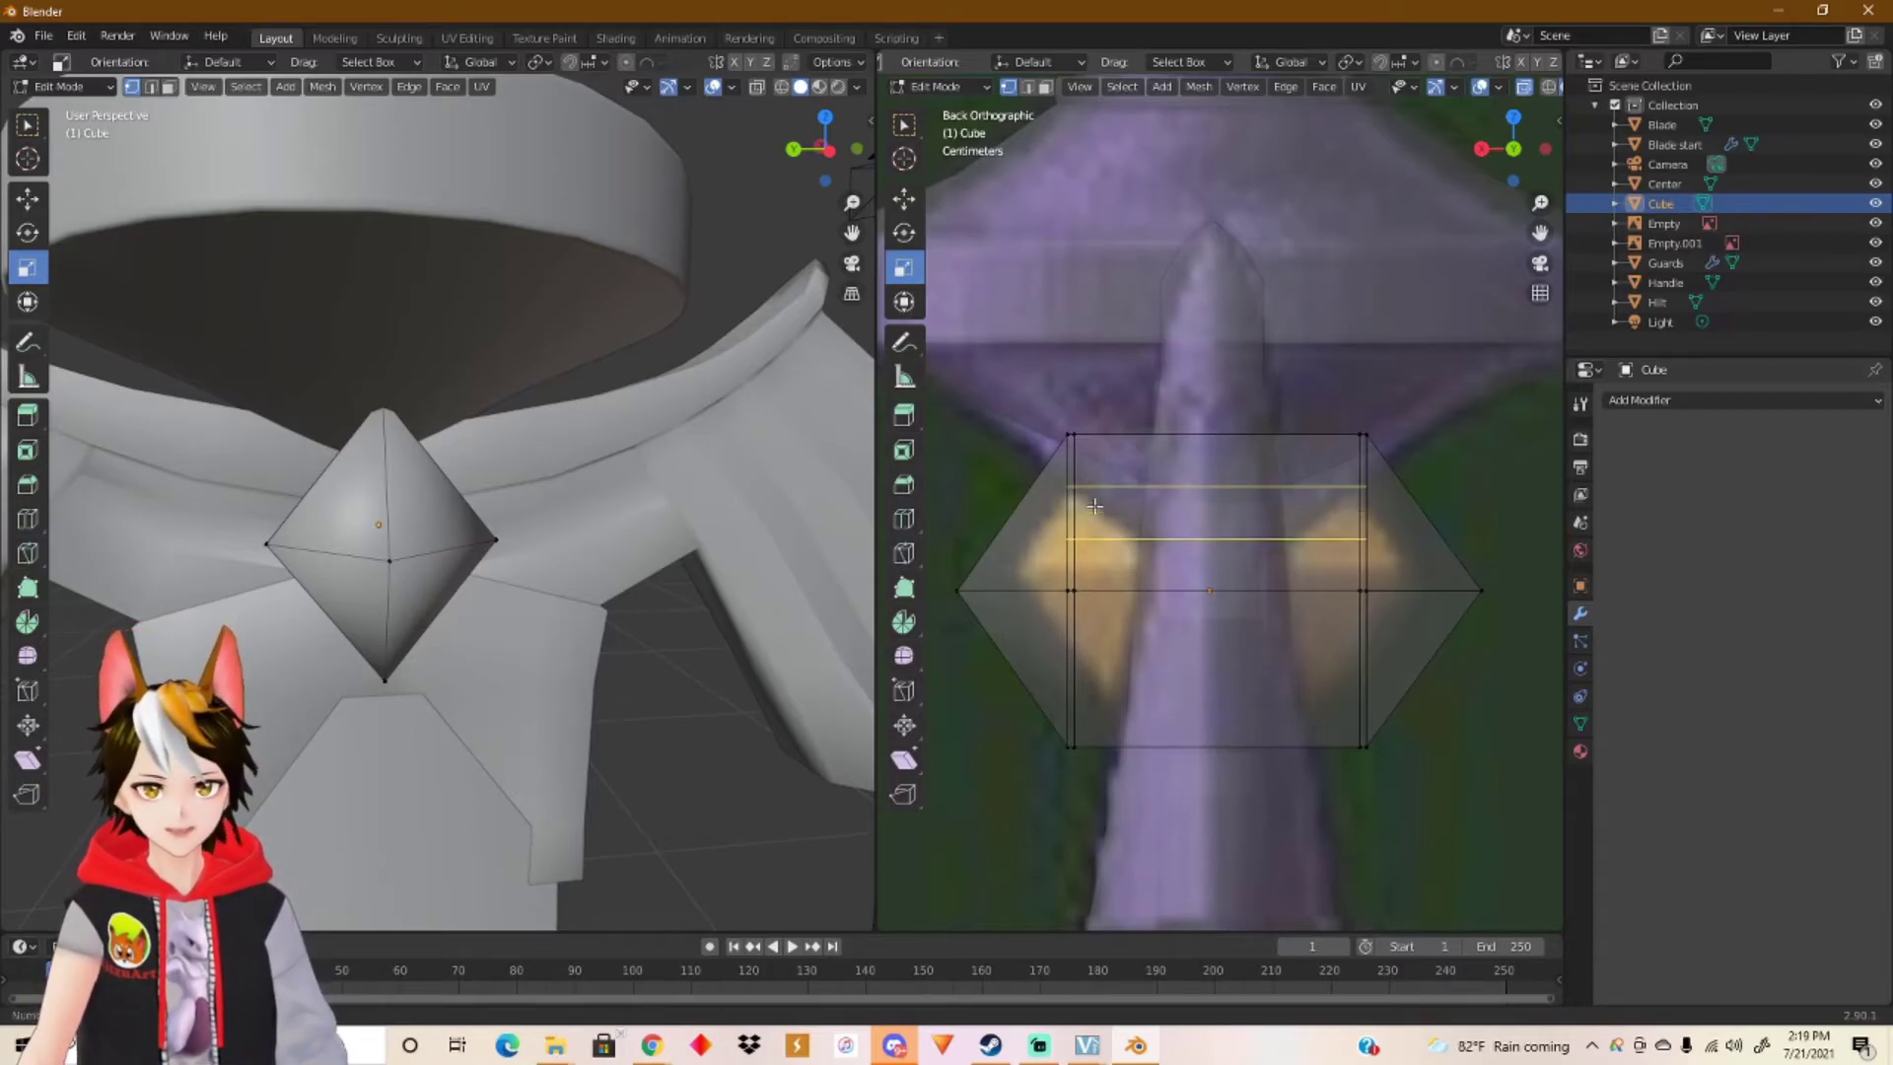
{"action": "left_click", "coordinate": [1095, 506]}
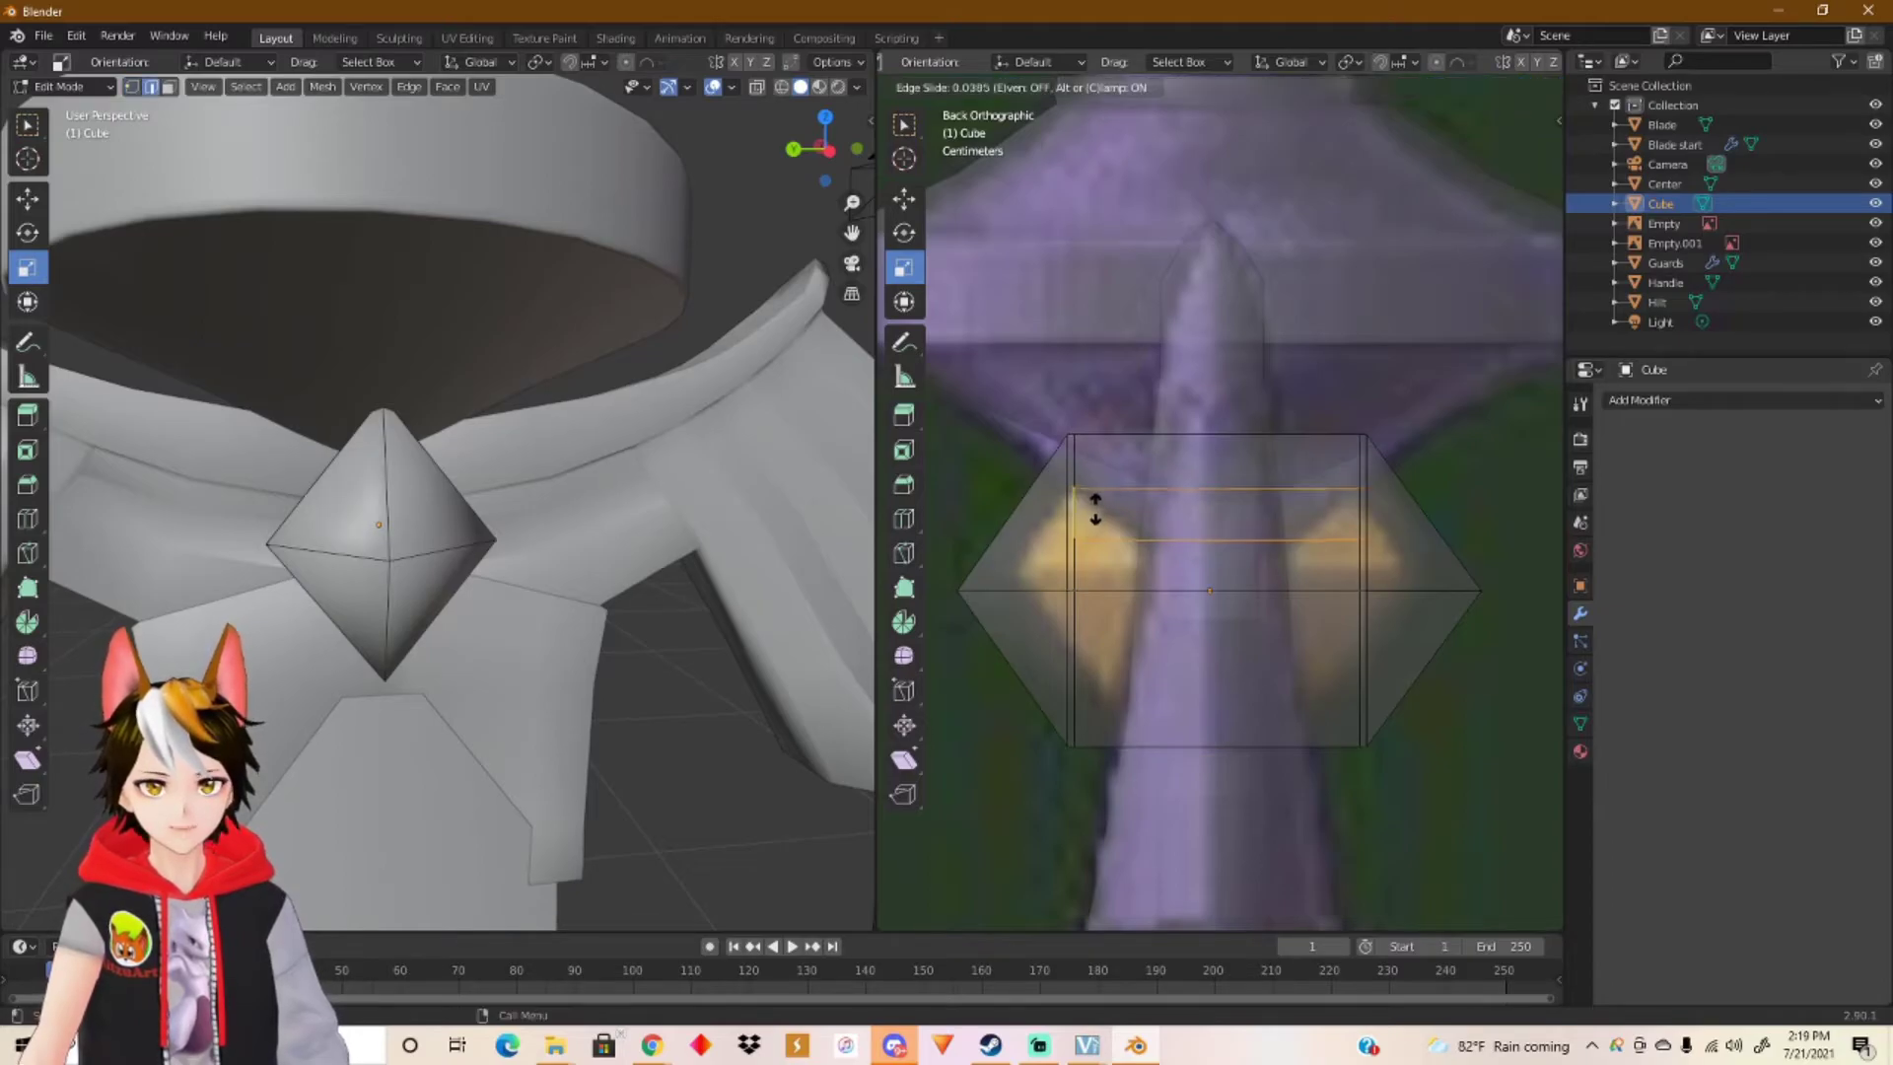
{"action": "right_click", "coordinate": [1149, 509]}
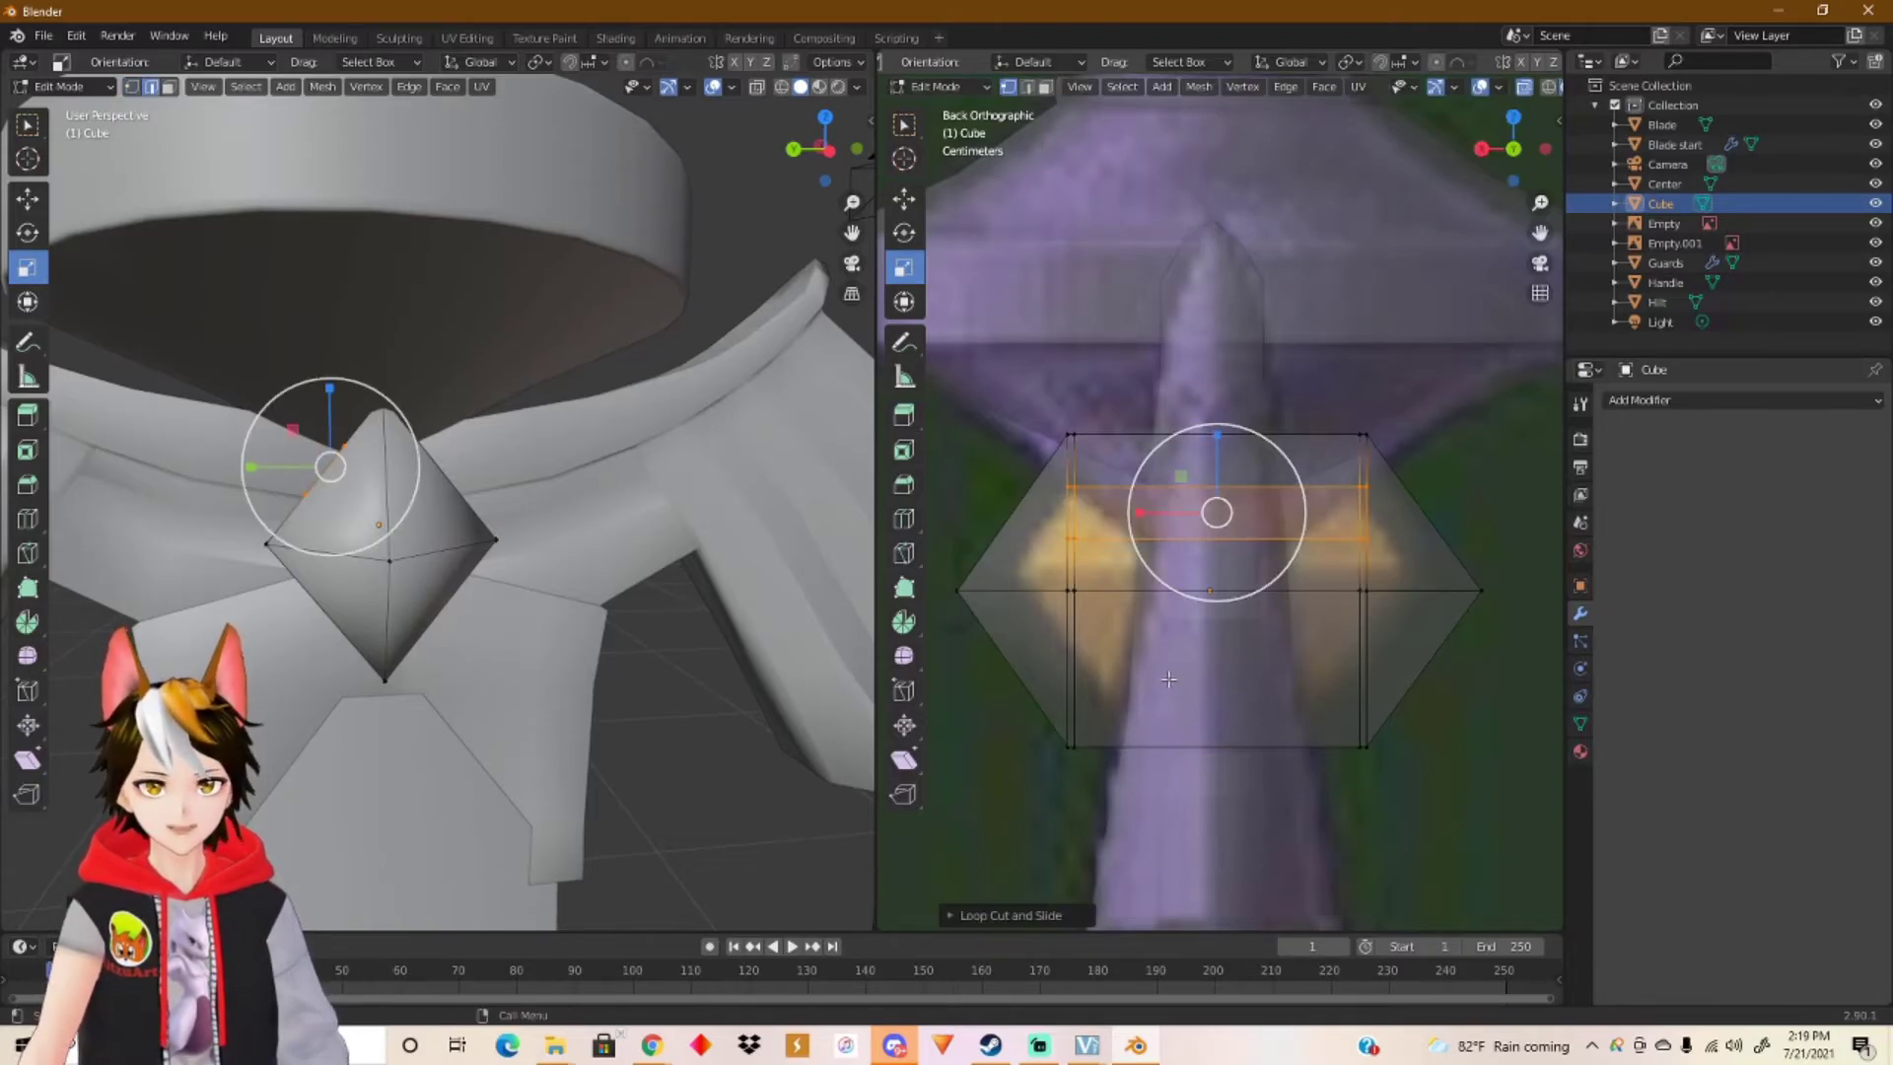
{"action": "key", "text": "ctrl+r"}
{"action": "left_click", "coordinate": [1120, 675]}
{"action": "right_click", "coordinate": [1121, 677]}
{"action": "key", "text": "ctrl+z"}
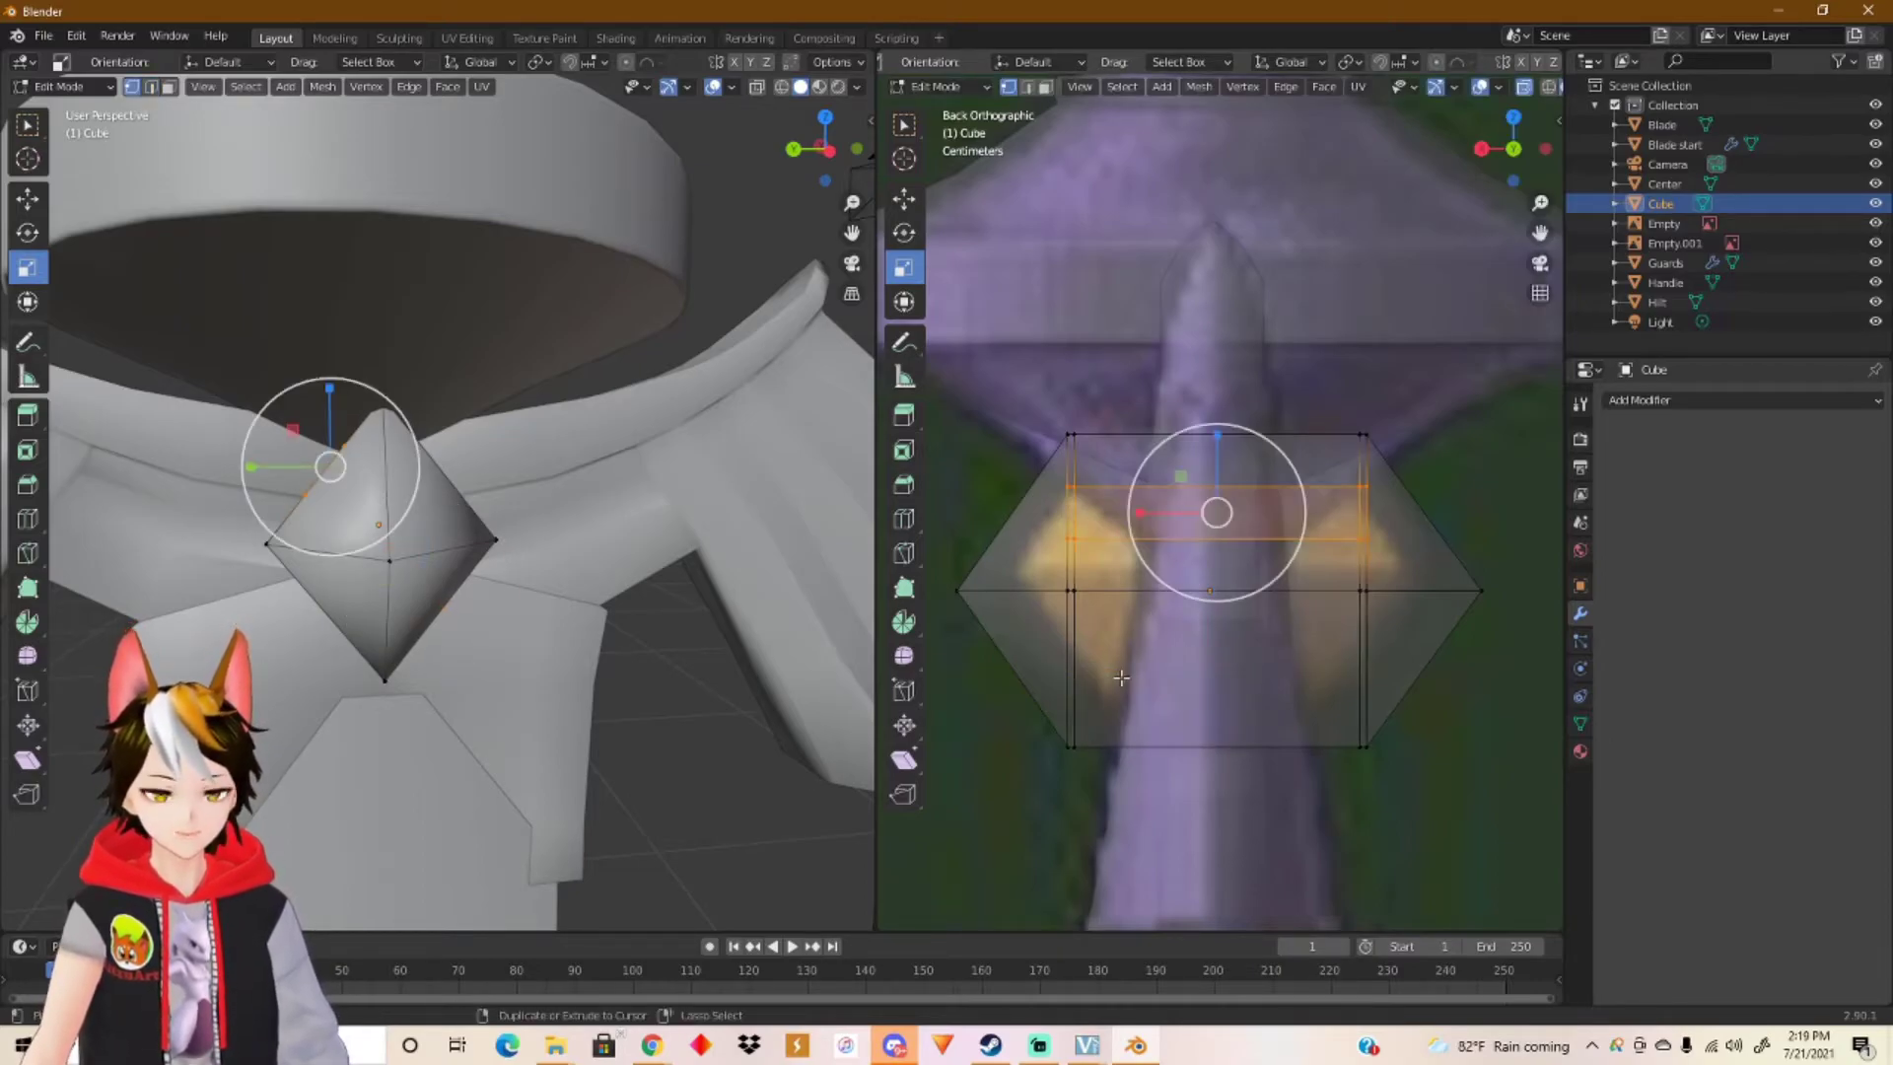
Step: Add two evenly spaced lengthwise loop cuts across a lower face of the gem's middle section
{"action": "key", "text": "ctrl+r"}
{"action": "scroll", "coordinate": [1121, 677], "scroll_direction": "up", "scroll_amount": 1}
{"action": "left_click", "coordinate": [1121, 677]}
{"action": "right_click", "coordinate": [1121, 678]}
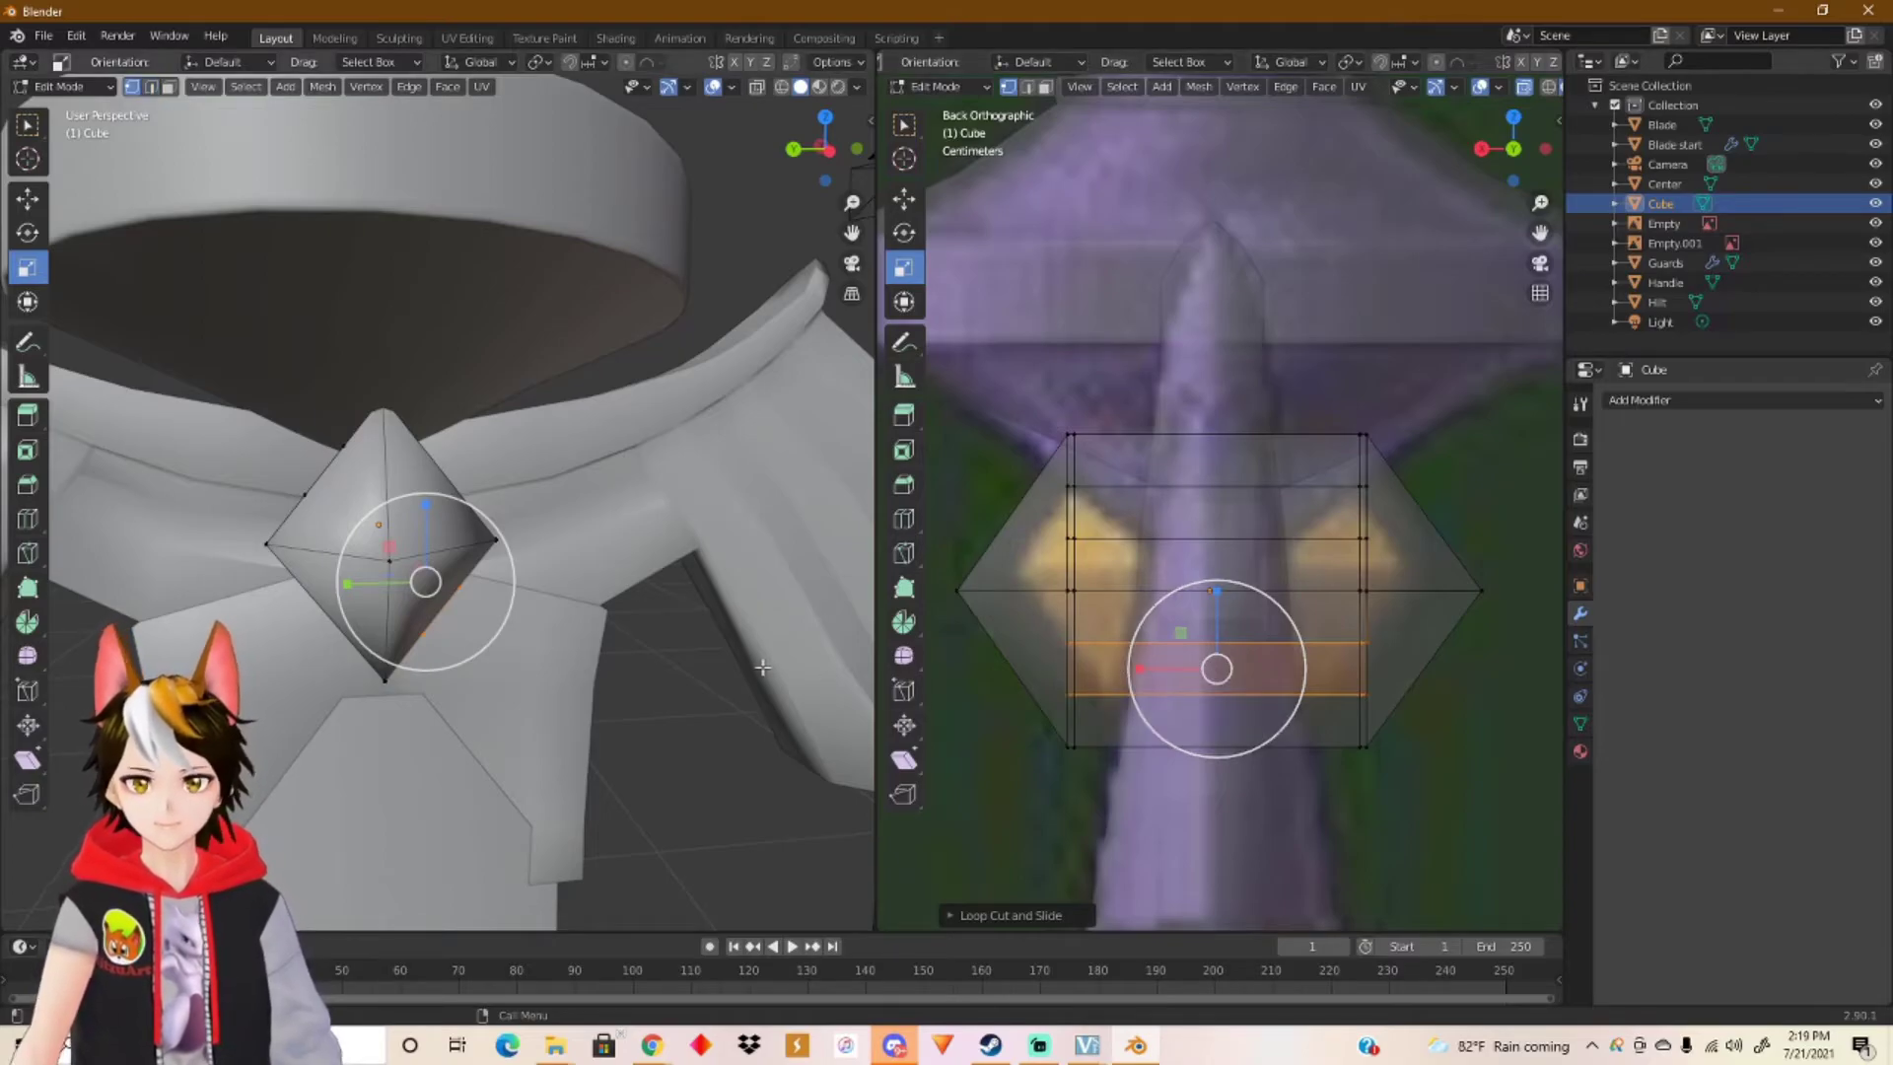
Step: Add two evenly spaced, unslid loop cuts across the other lower face of the gem's middle section
{"action": "middle_click_drag", "start_coordinate": [570, 611], "coordinate": [564, 515]}
{"action": "middle_click_drag", "start_coordinate": [450, 579], "coordinate": [277, 534]}
{"action": "middle_click_drag", "start_coordinate": [646, 568], "coordinate": [461, 695]}
{"action": "key", "text": "ctrl+r"}
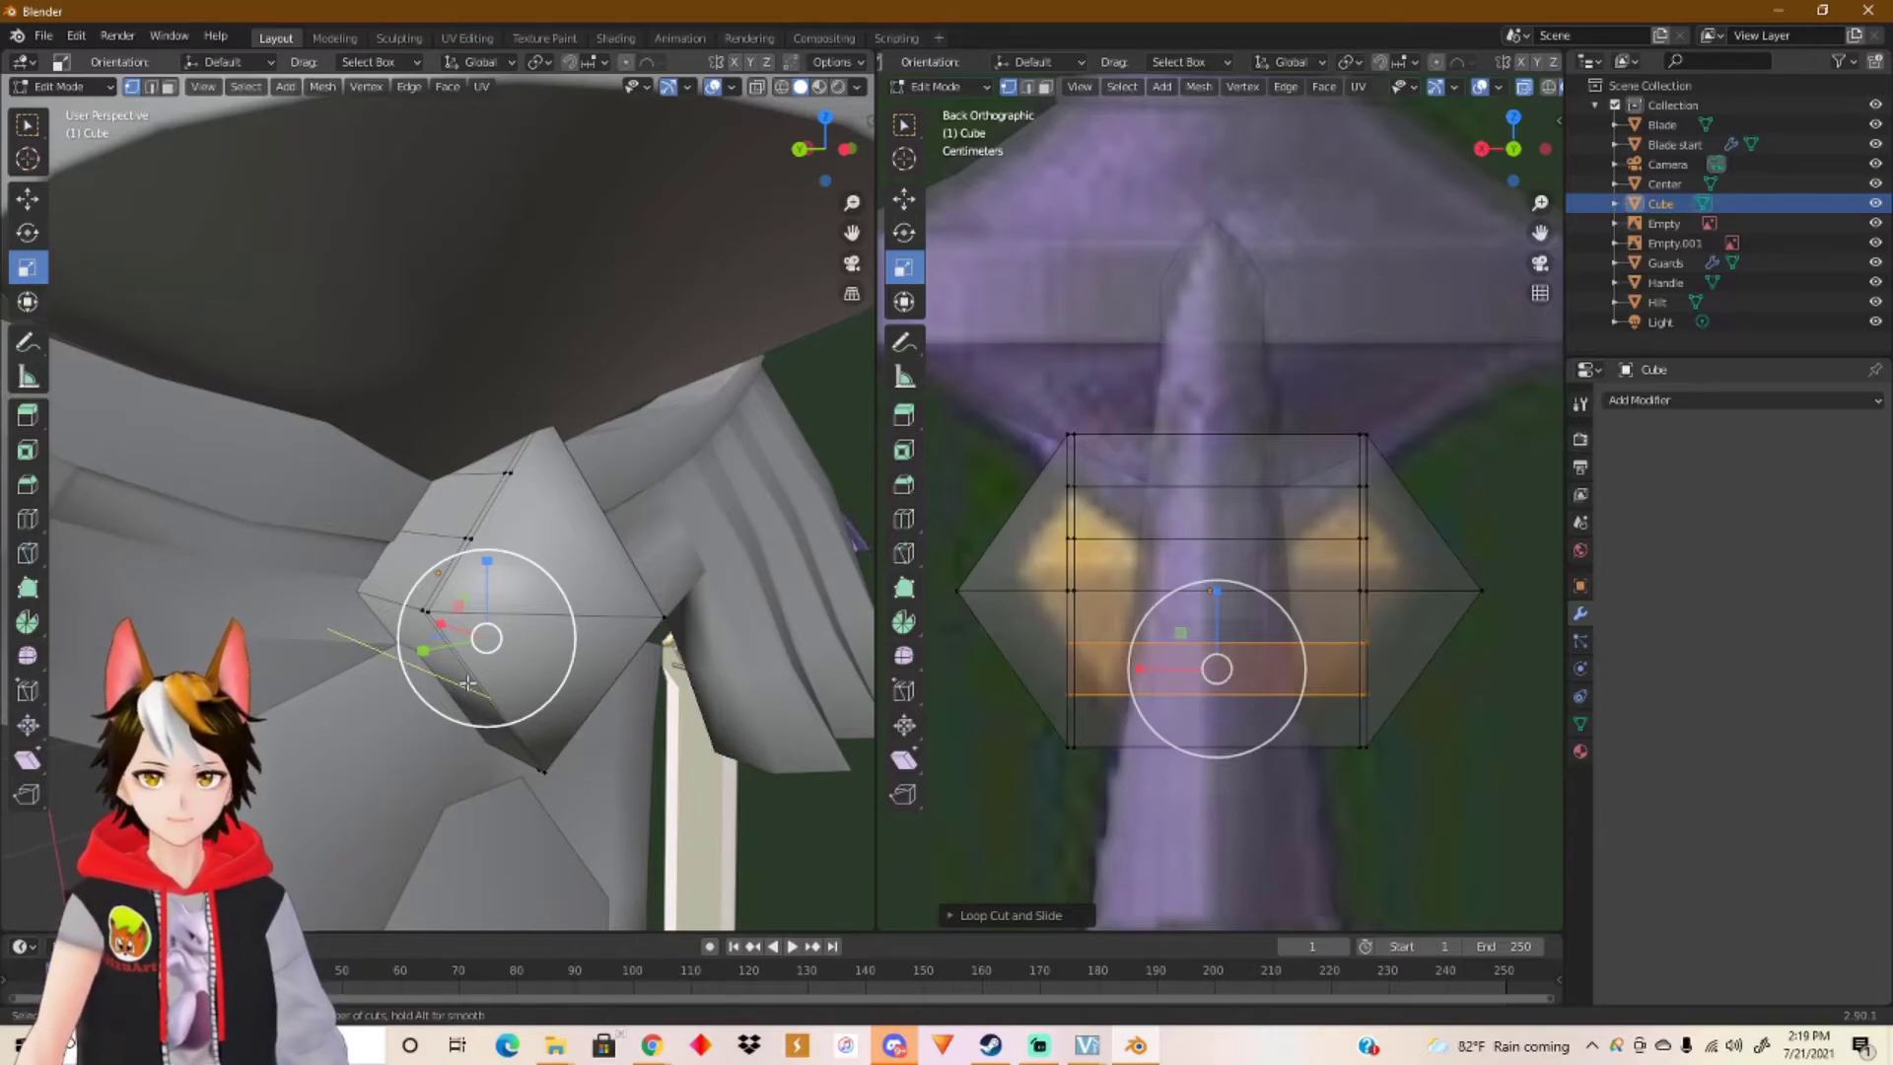
{"action": "scroll", "coordinate": [467, 682], "scroll_direction": "up", "scroll_amount": 1}
{"action": "left_click", "coordinate": [466, 682]}
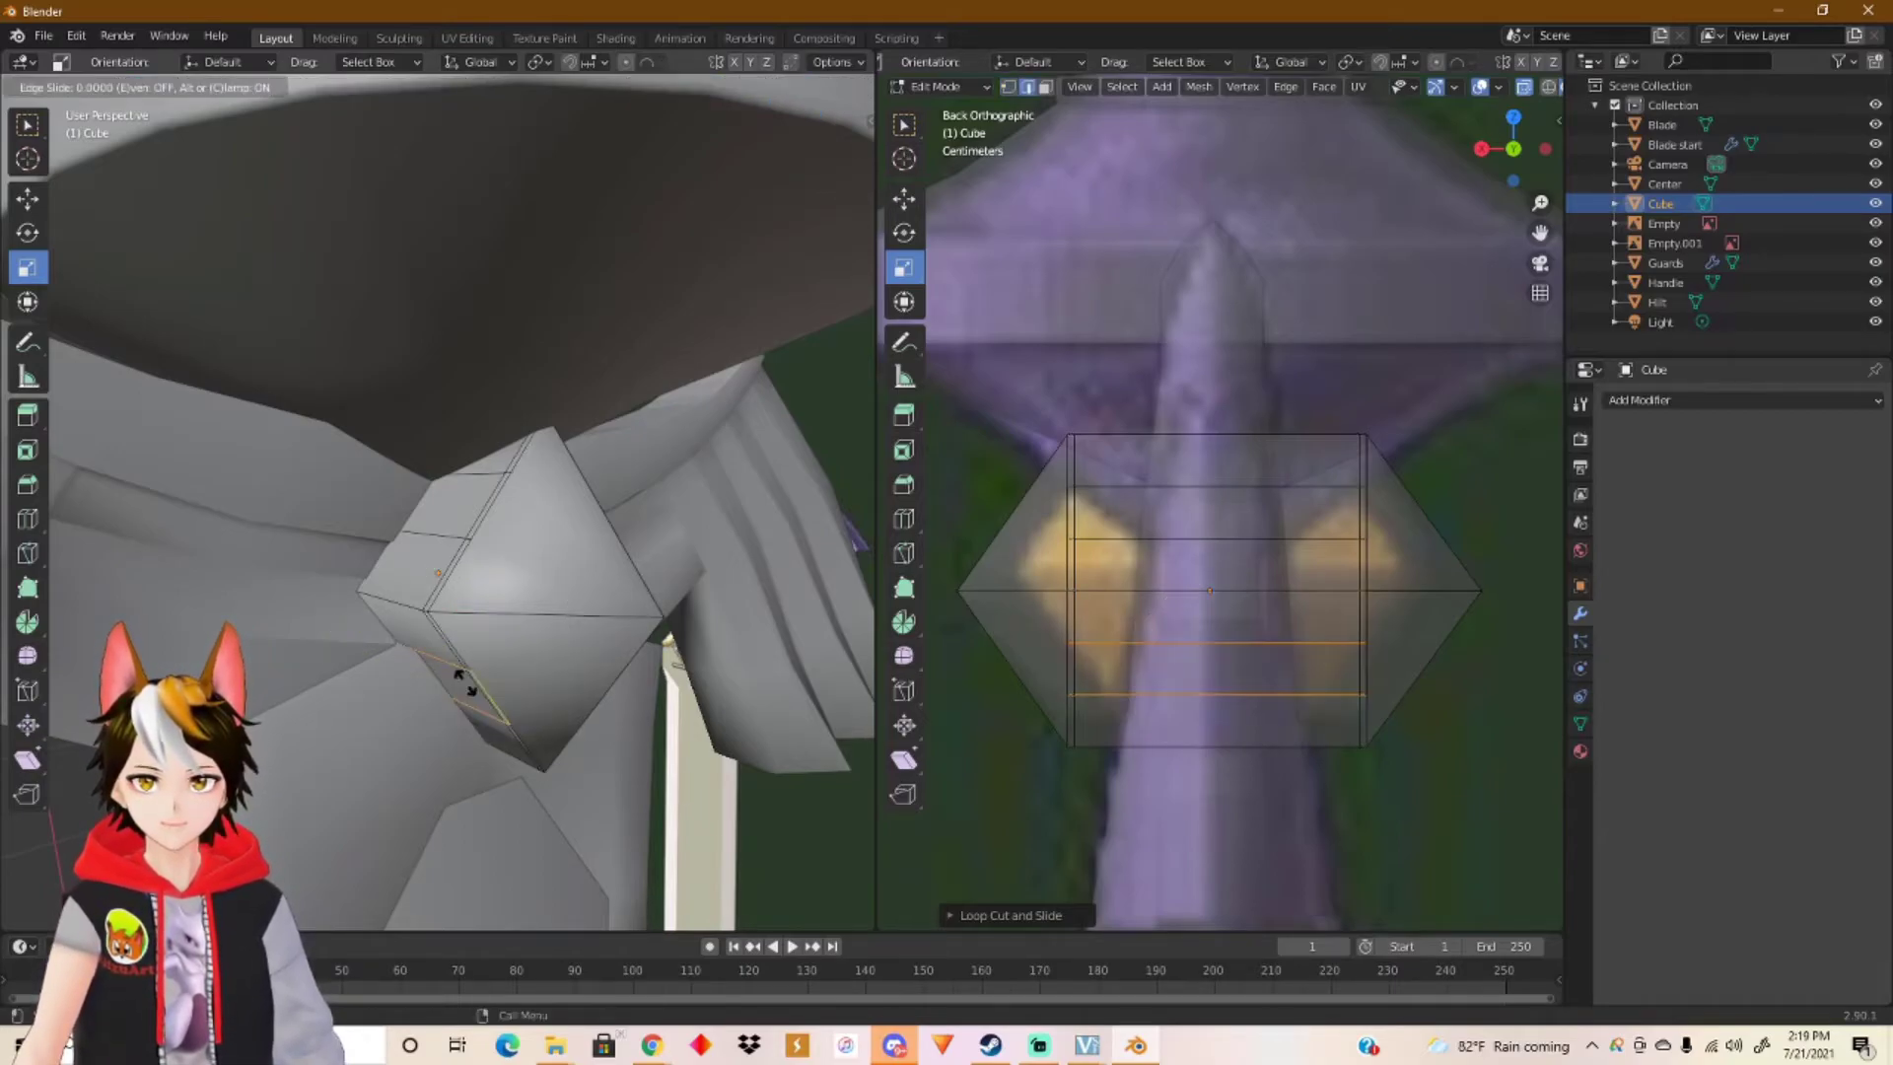
{"action": "left_click", "coordinate": [467, 682]}
Step: Add two evenly spaced, unslid loop cuts across the remaining upper face of the gem's middle section
{"action": "mouse_move", "coordinate": [662, 634]}
{"action": "middle_mouse_down"}
{"action": "mouse_move", "coordinate": [607, 638]}
{"action": "mouse_move", "coordinate": [660, 639]}
{"action": "middle_mouse_up"}
{"action": "scroll", "coordinate": [458, 663], "scroll_direction": "down", "scroll_amount": 1}
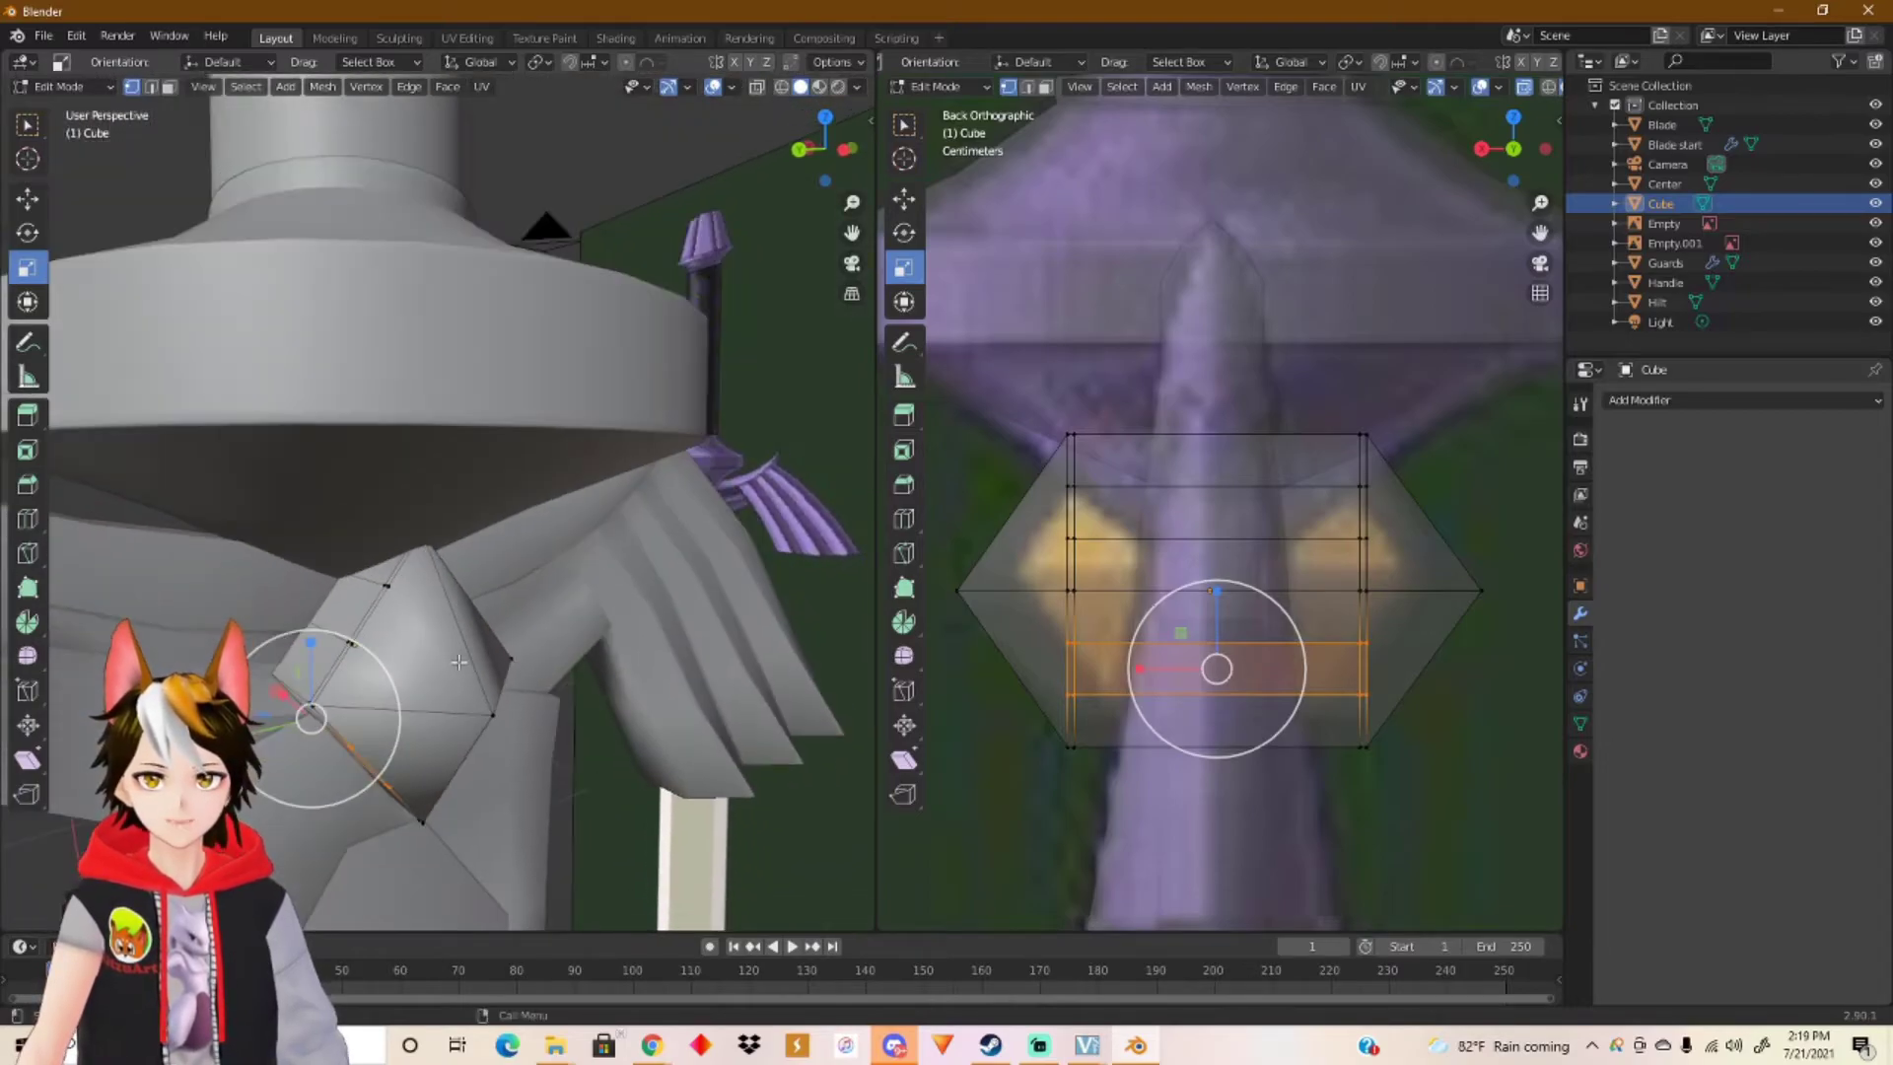
{"action": "scroll", "coordinate": [467, 660], "scroll_direction": "up", "scroll_amount": 2}
{"action": "middle_click_drag", "start_coordinate": [467, 659], "coordinate": [685, 591]}
{"action": "key", "text": "ctrl+r"}
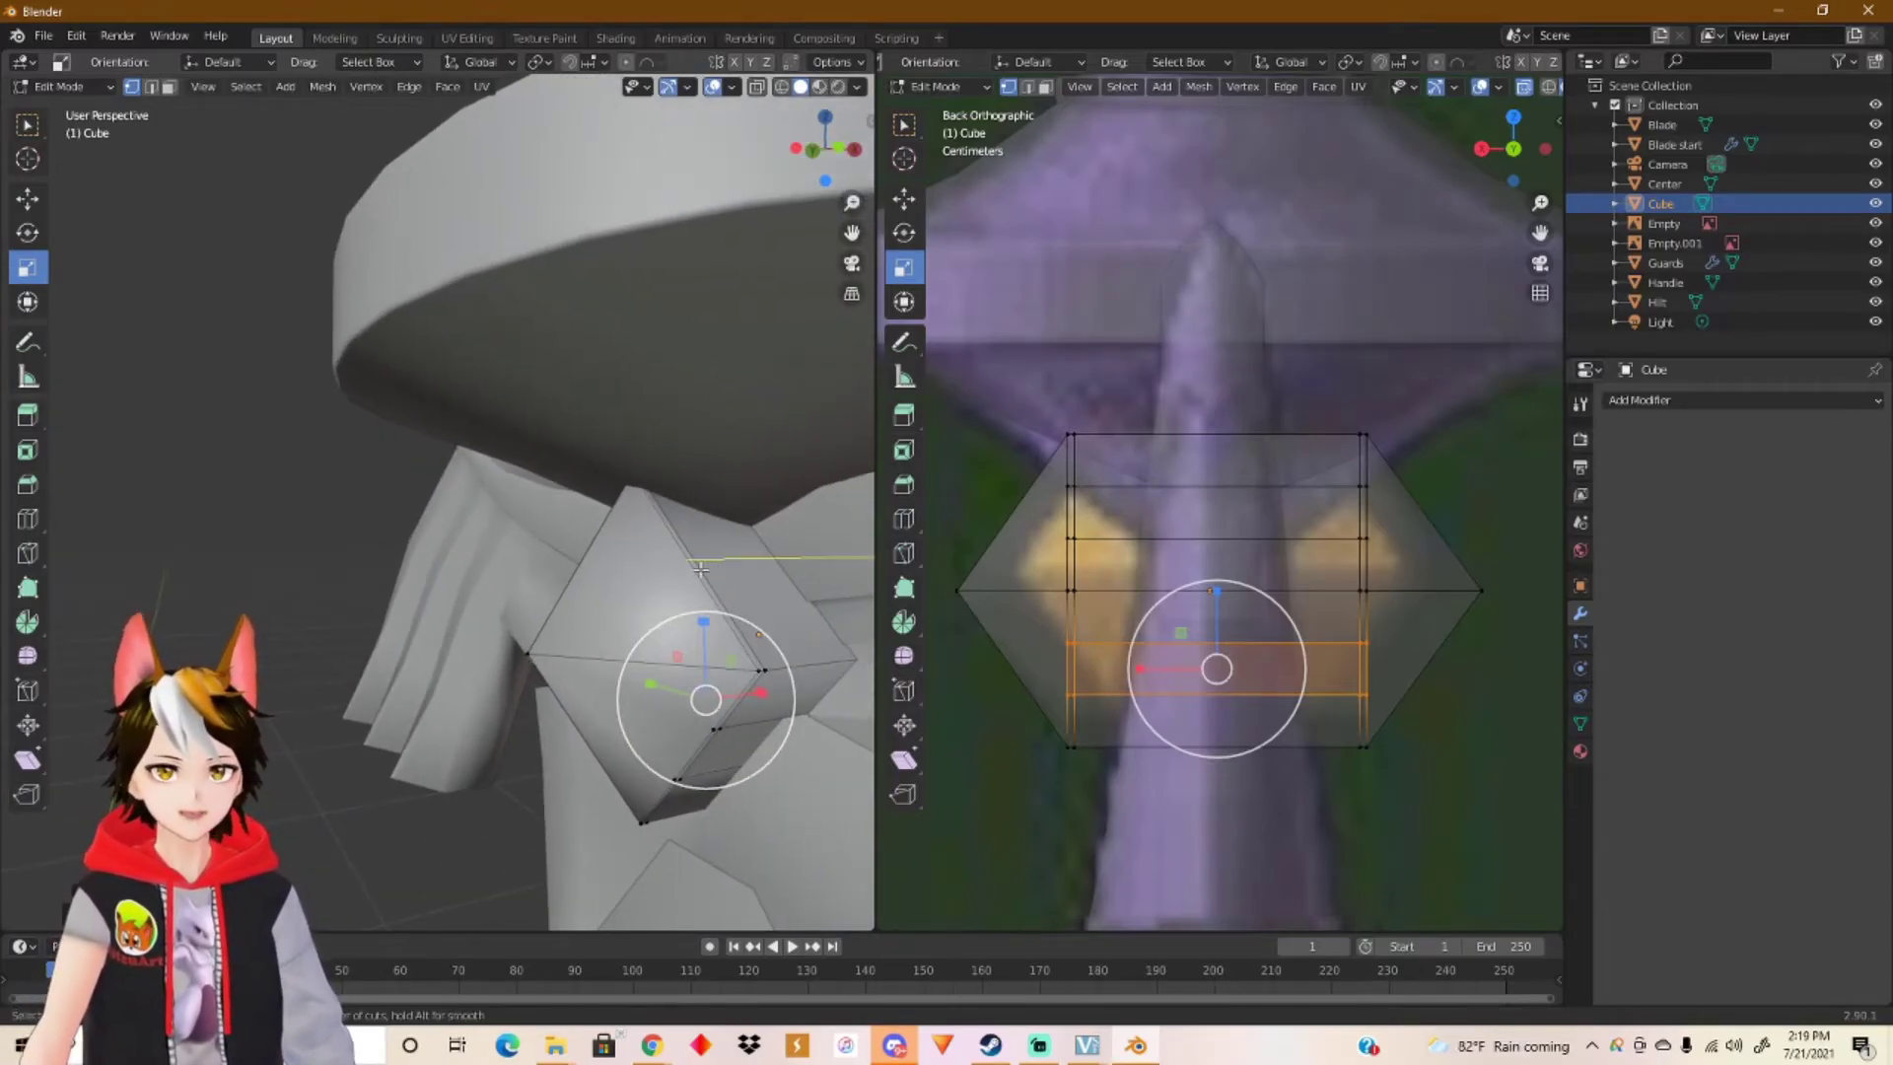
{"action": "scroll", "coordinate": [700, 570], "scroll_direction": "up", "scroll_amount": 1}
{"action": "left_click", "coordinate": [700, 570]}
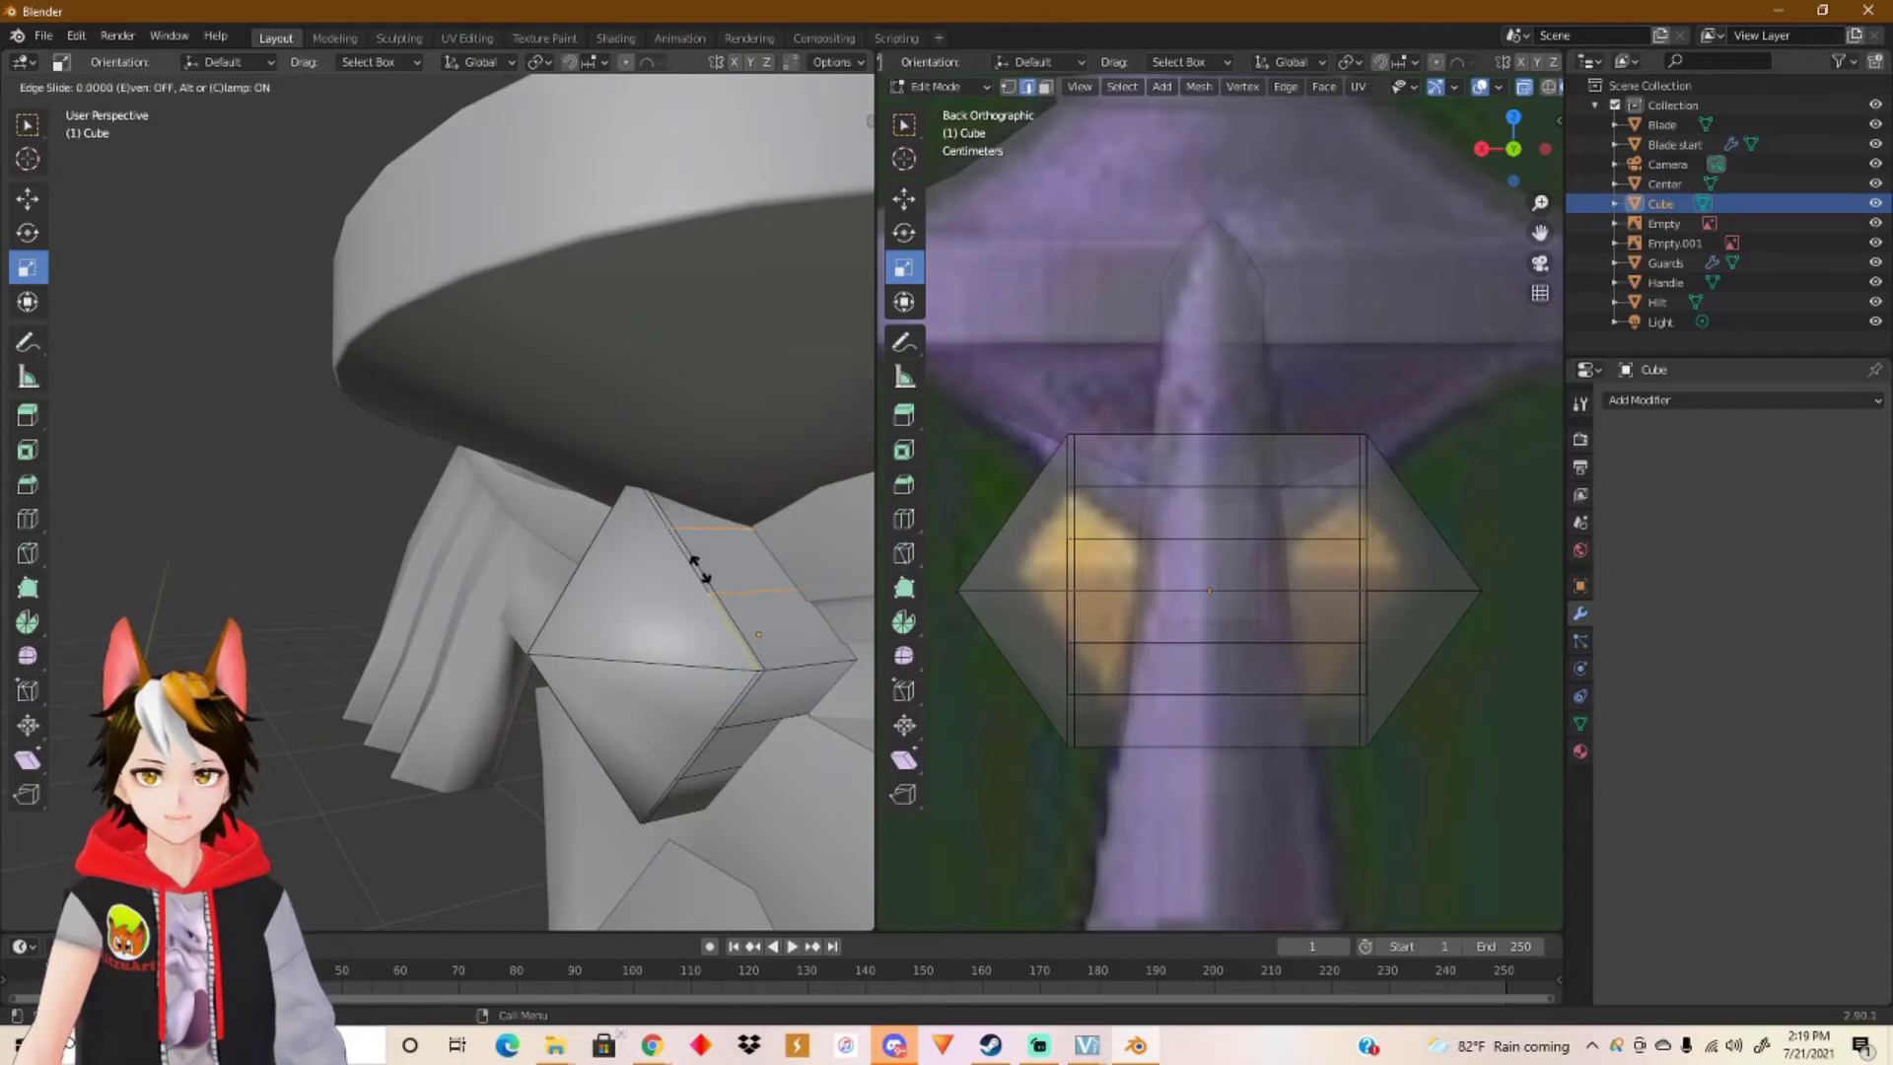
{"action": "right_click", "coordinate": [700, 570]}
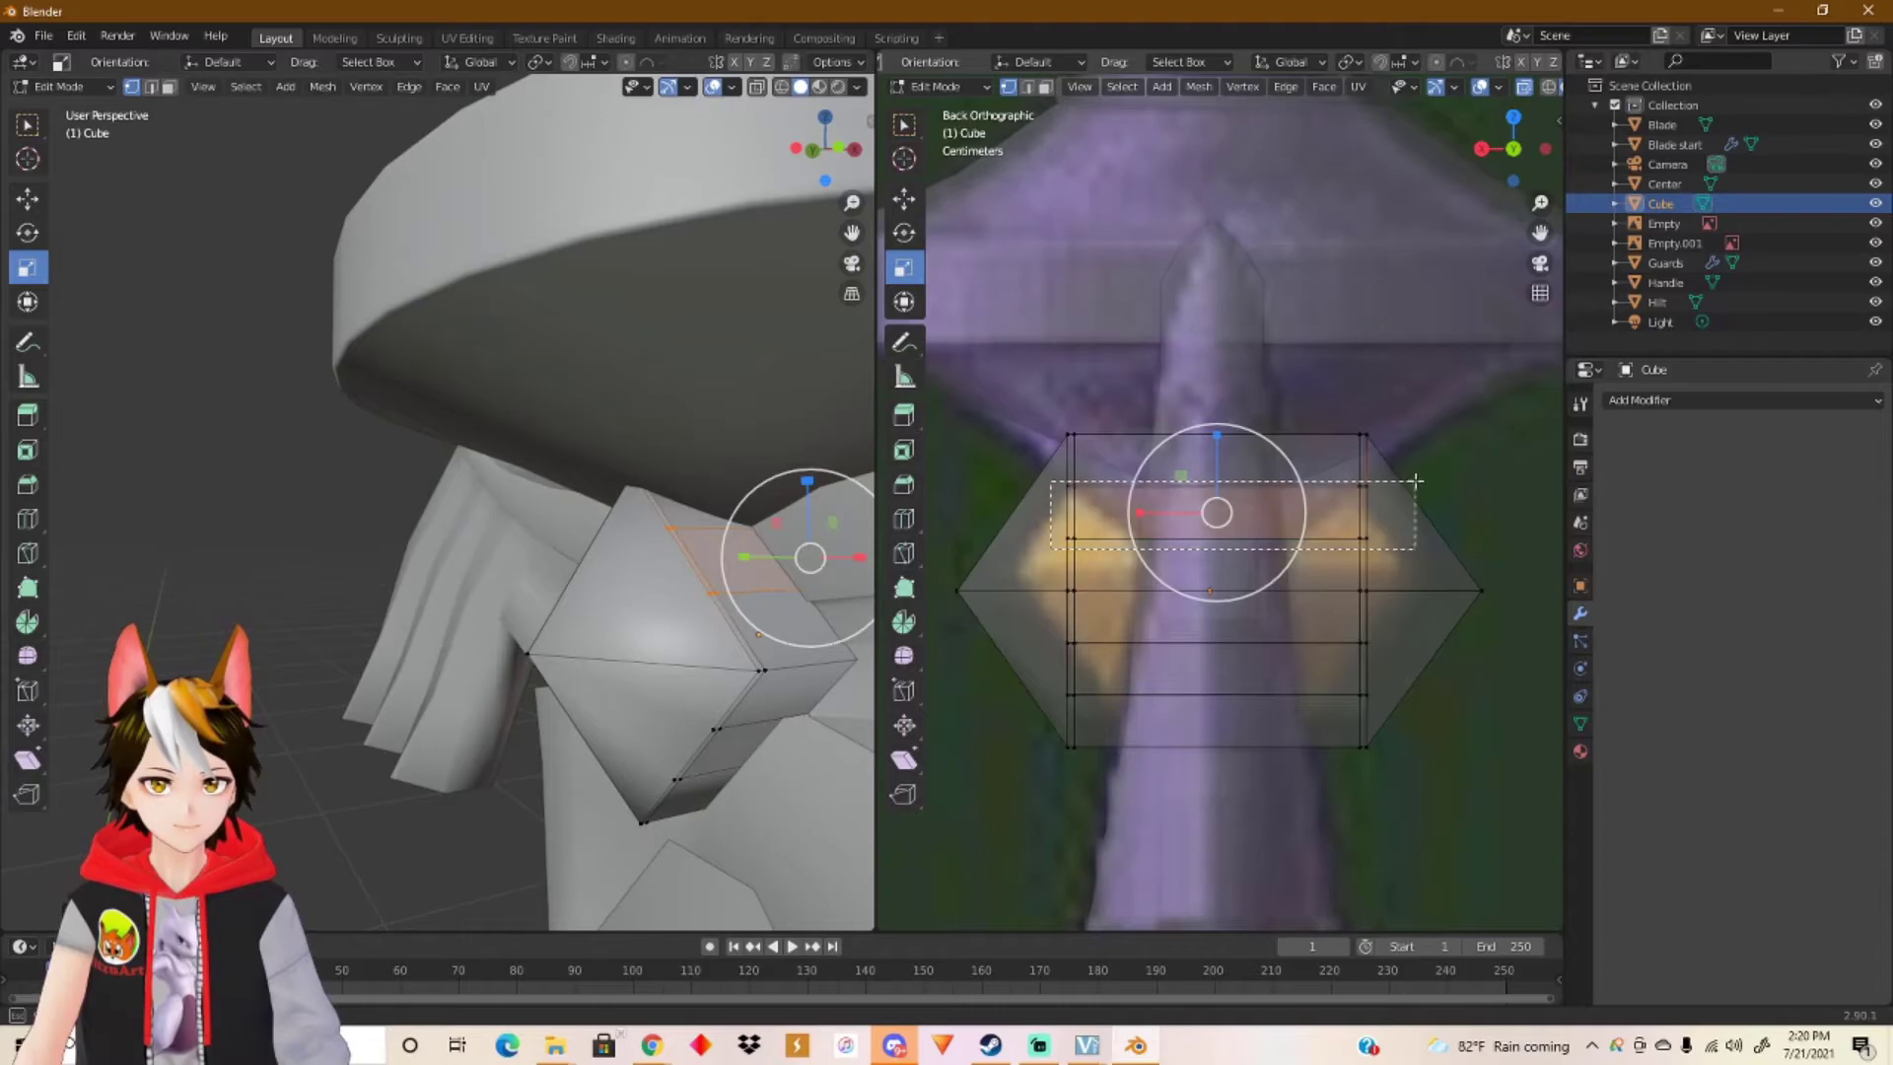
{"action": "left_click", "coordinate": [1248, 511]}
{"action": "left_click_drag", "start_coordinate": [1216, 436], "coordinate": [1232, 389]}
{"action": "right_click", "coordinate": [1232, 389]}
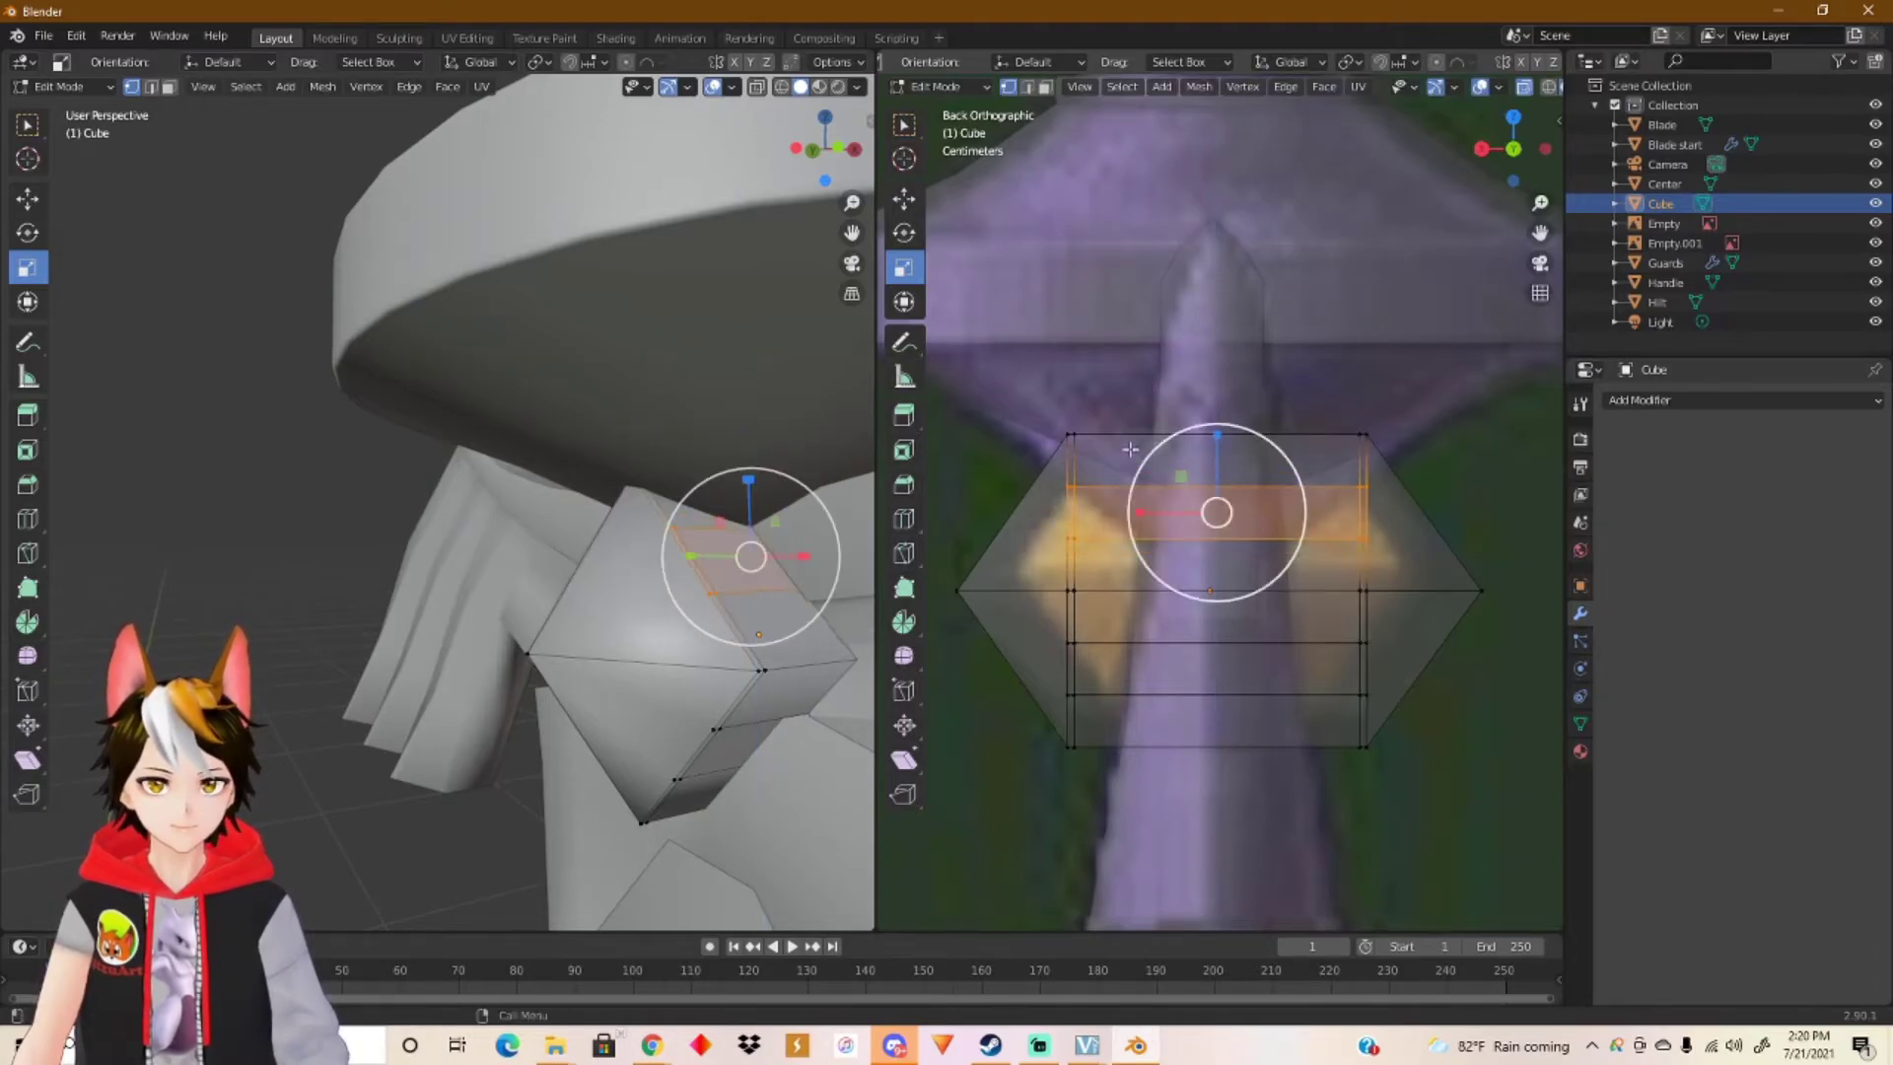
Step: Select the uppermost of the new loops and vertex-slide it up to just below the gem's top edge
{"action": "middle_click_drag", "start_coordinate": [730, 611], "coordinate": [40, 631]}
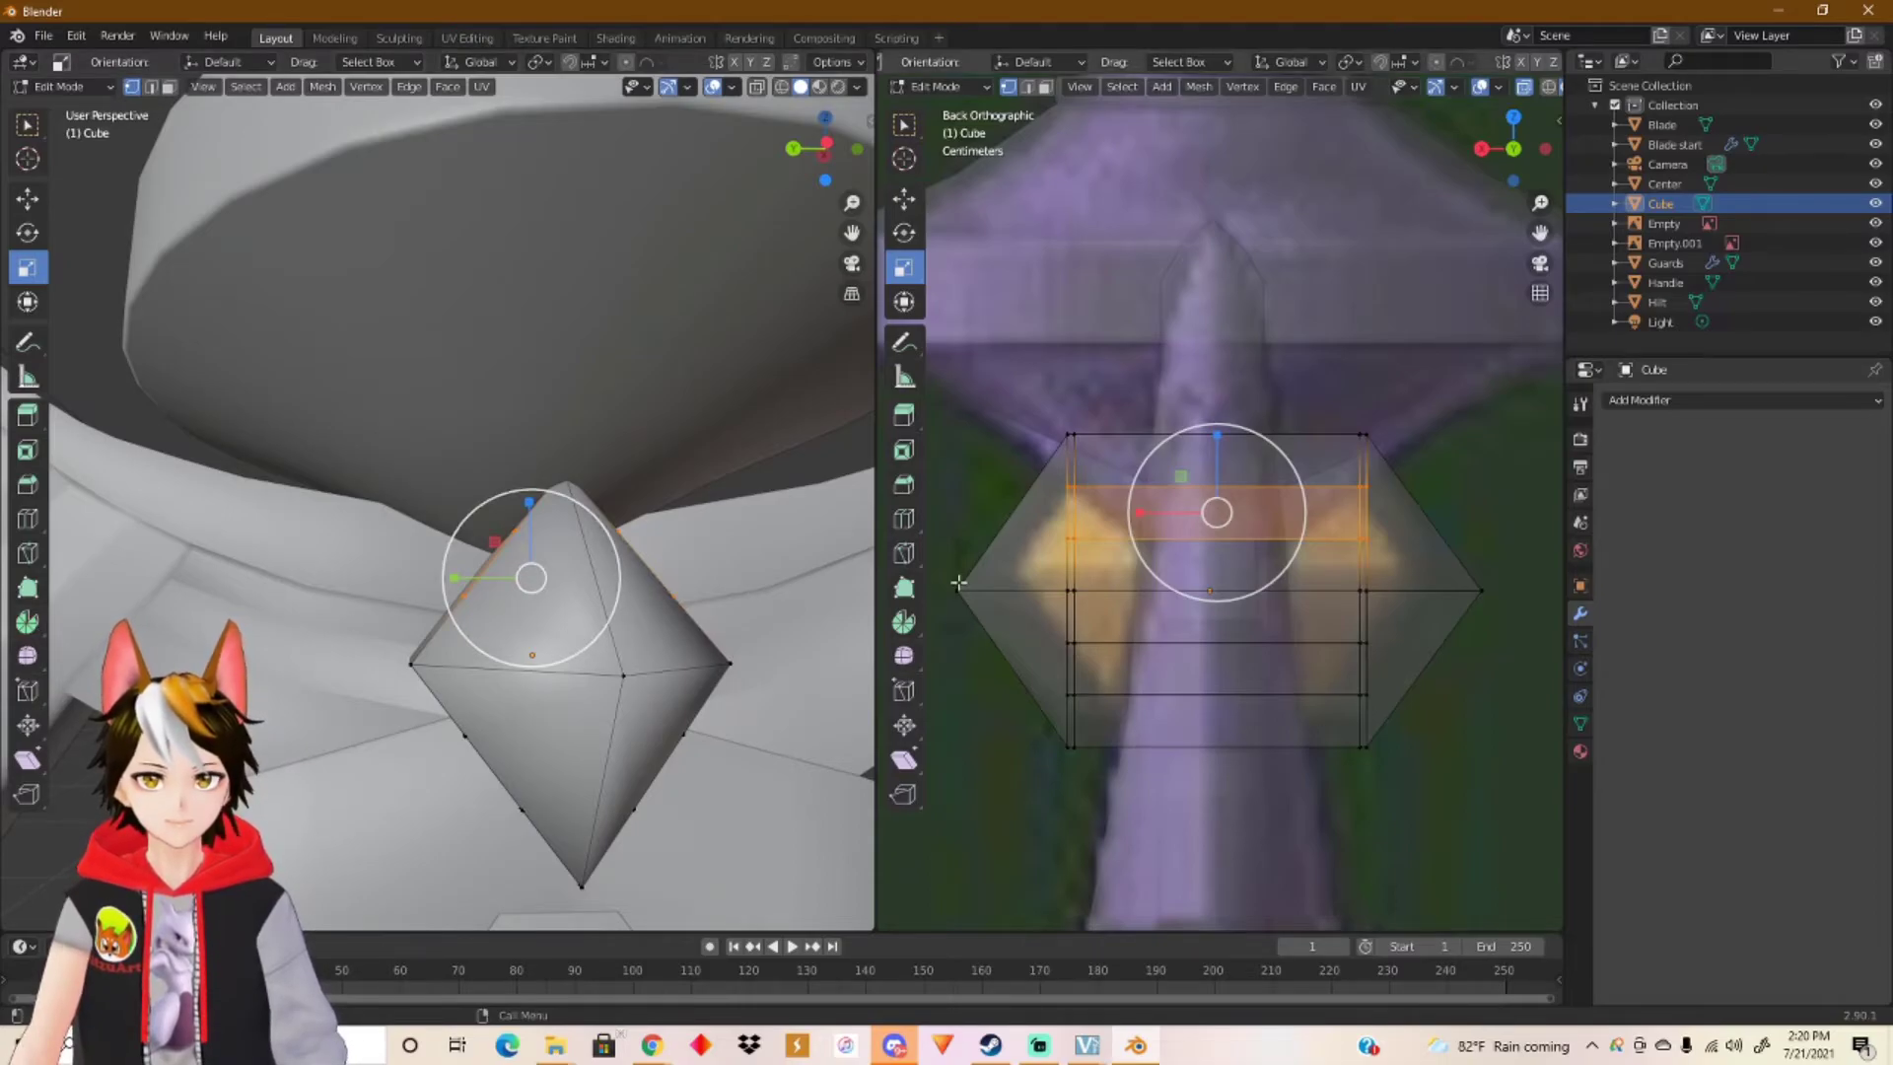
{"action": "left_click_drag", "start_coordinate": [1053, 509], "coordinate": [1434, 473]}
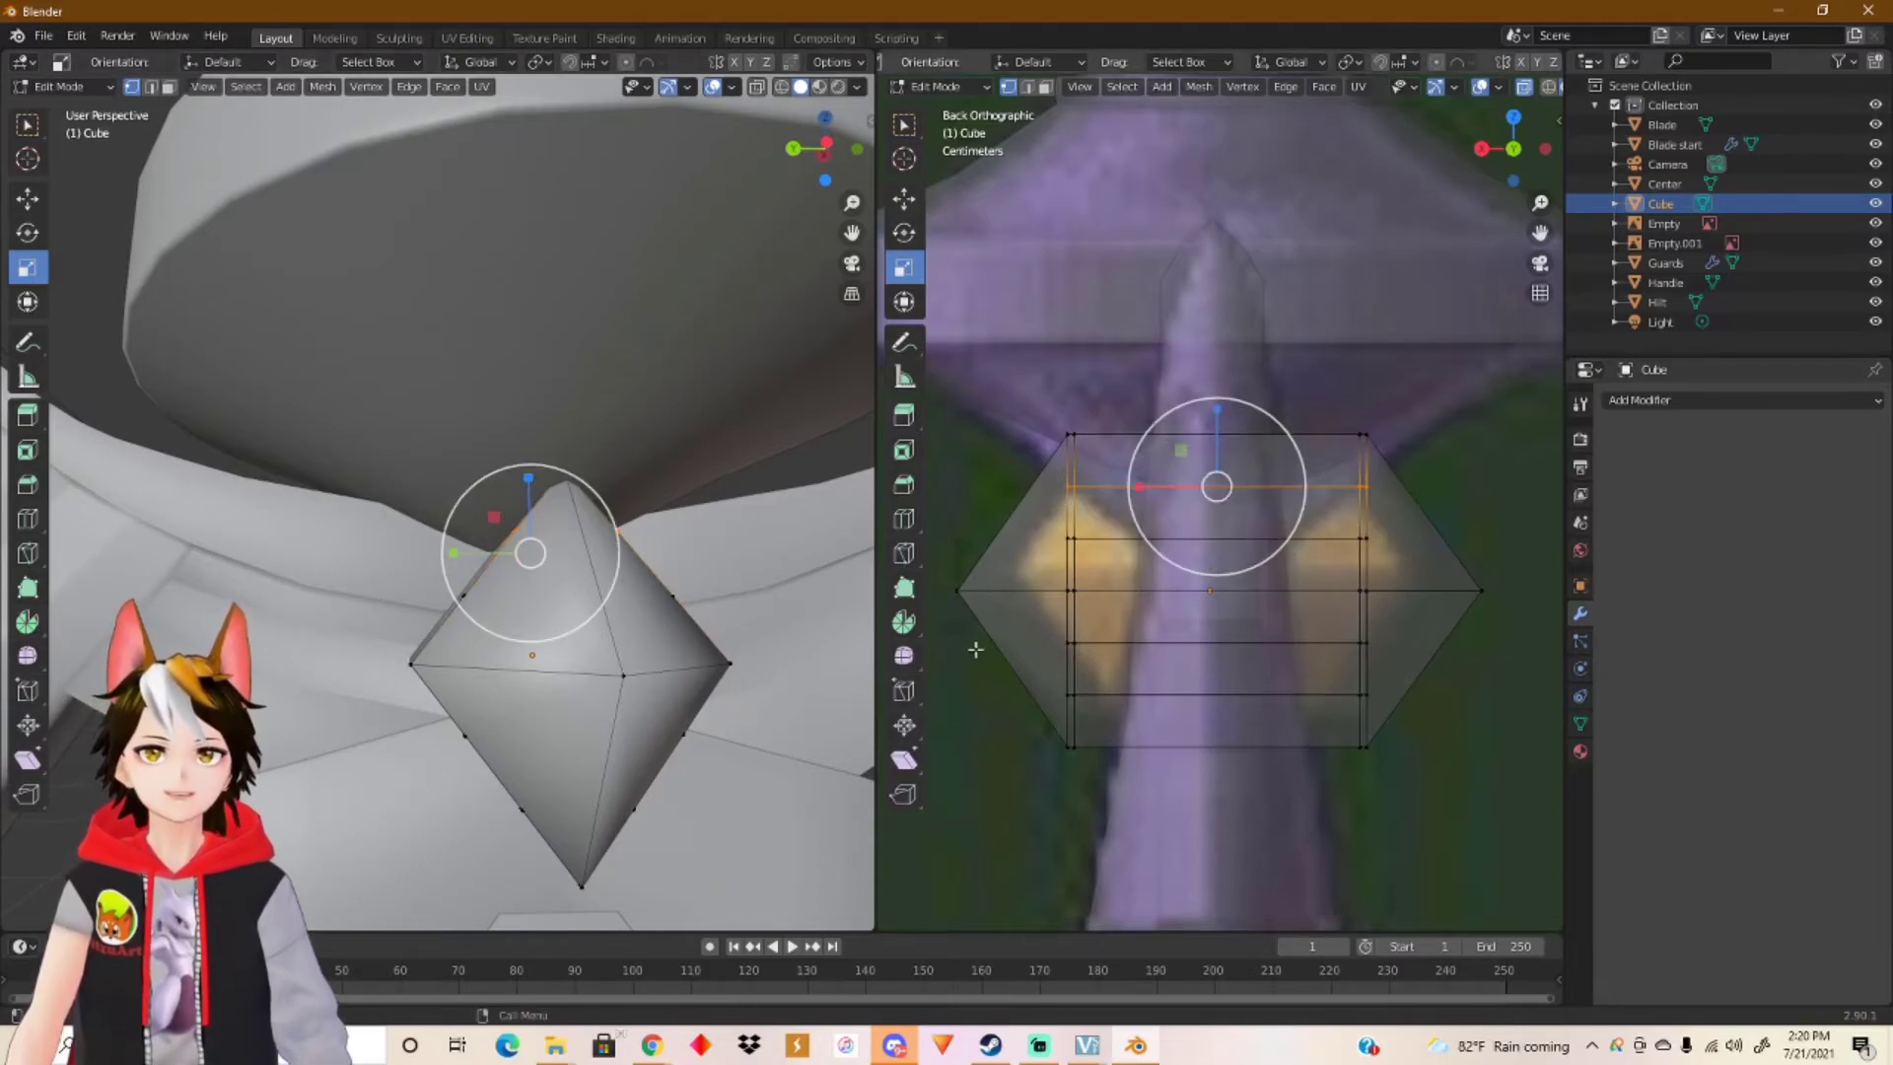
{"action": "left_click", "coordinate": [905, 695]}
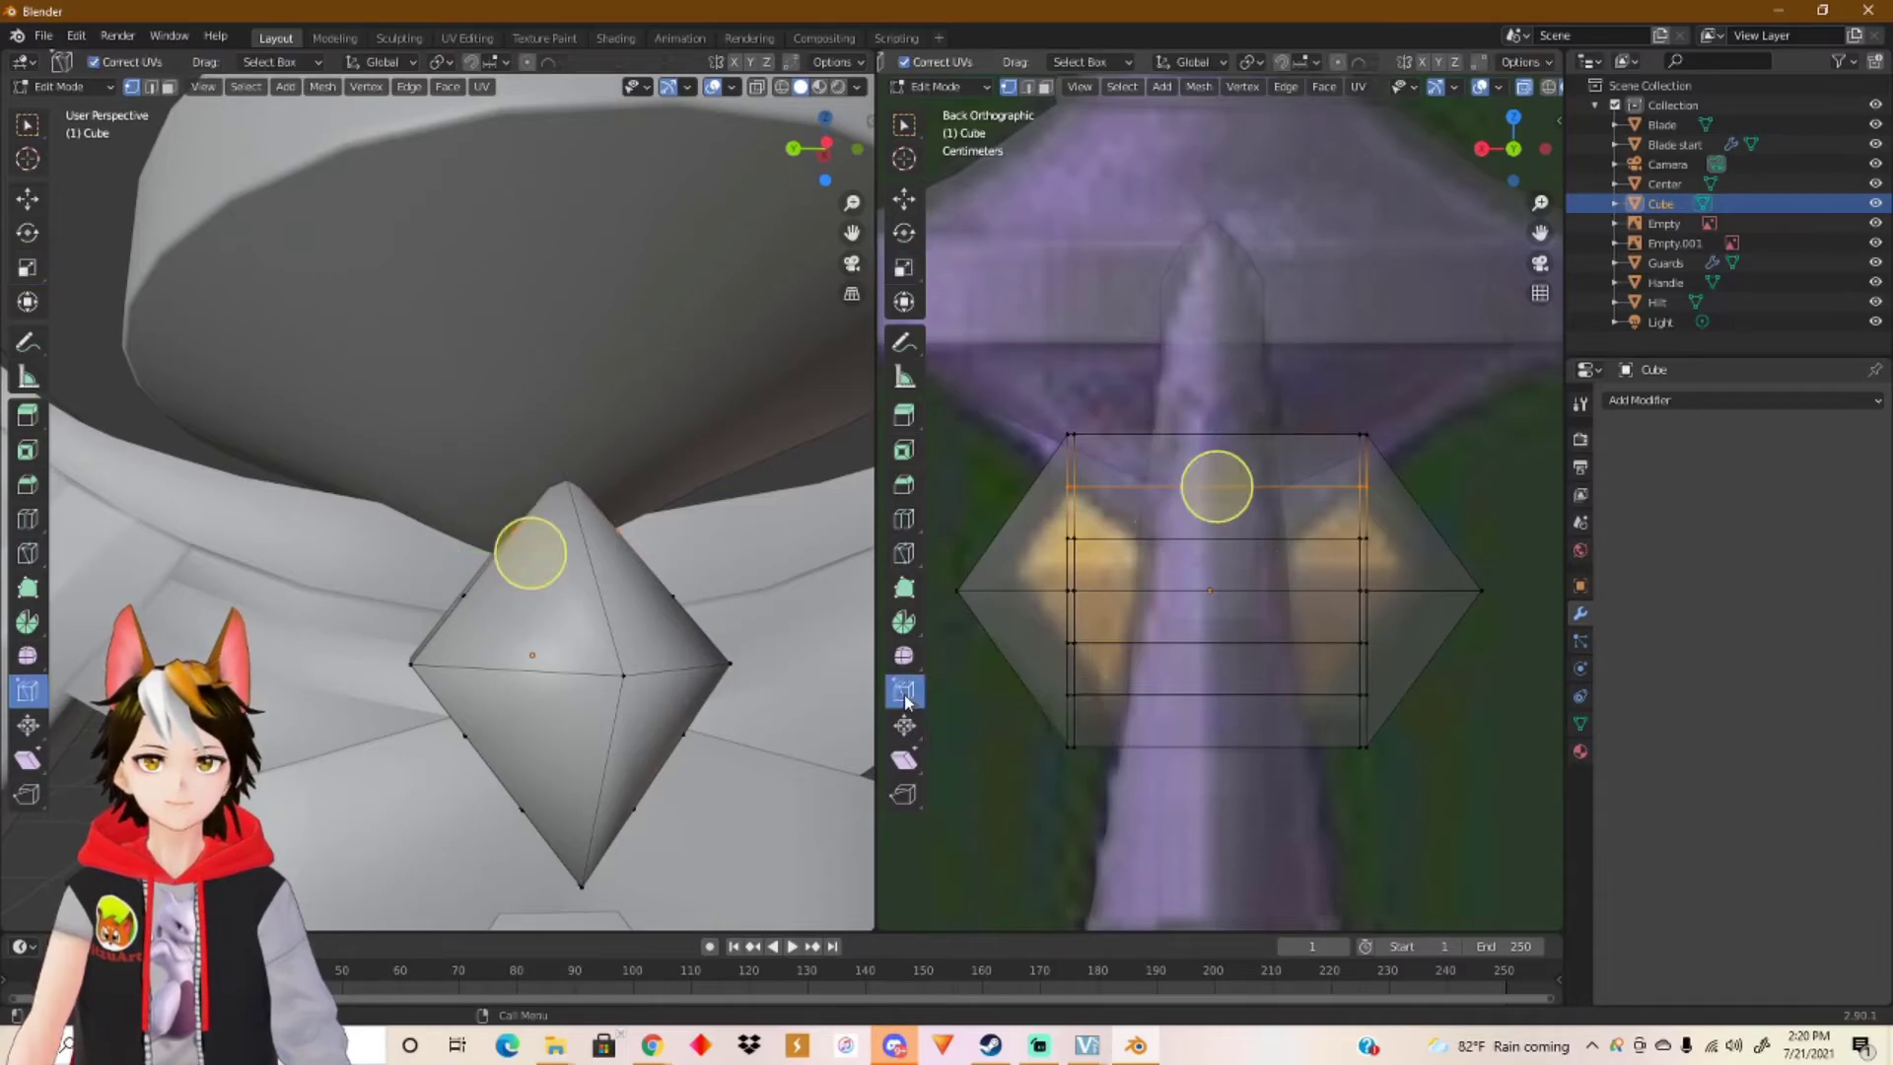
{"action": "mouse_move", "coordinate": [1219, 485]}
{"action": "left_mouse_down"}
{"action": "mouse_move", "coordinate": [1243, 455]}
{"action": "mouse_move", "coordinate": [1201, 475]}
{"action": "mouse_move", "coordinate": [1204, 452]}
{"action": "left_mouse_up"}
{"action": "scroll", "coordinate": [631, 556], "scroll_direction": "up", "scroll_amount": 1}
{"action": "middle_click_drag", "start_coordinate": [631, 556], "coordinate": [698, 556]}
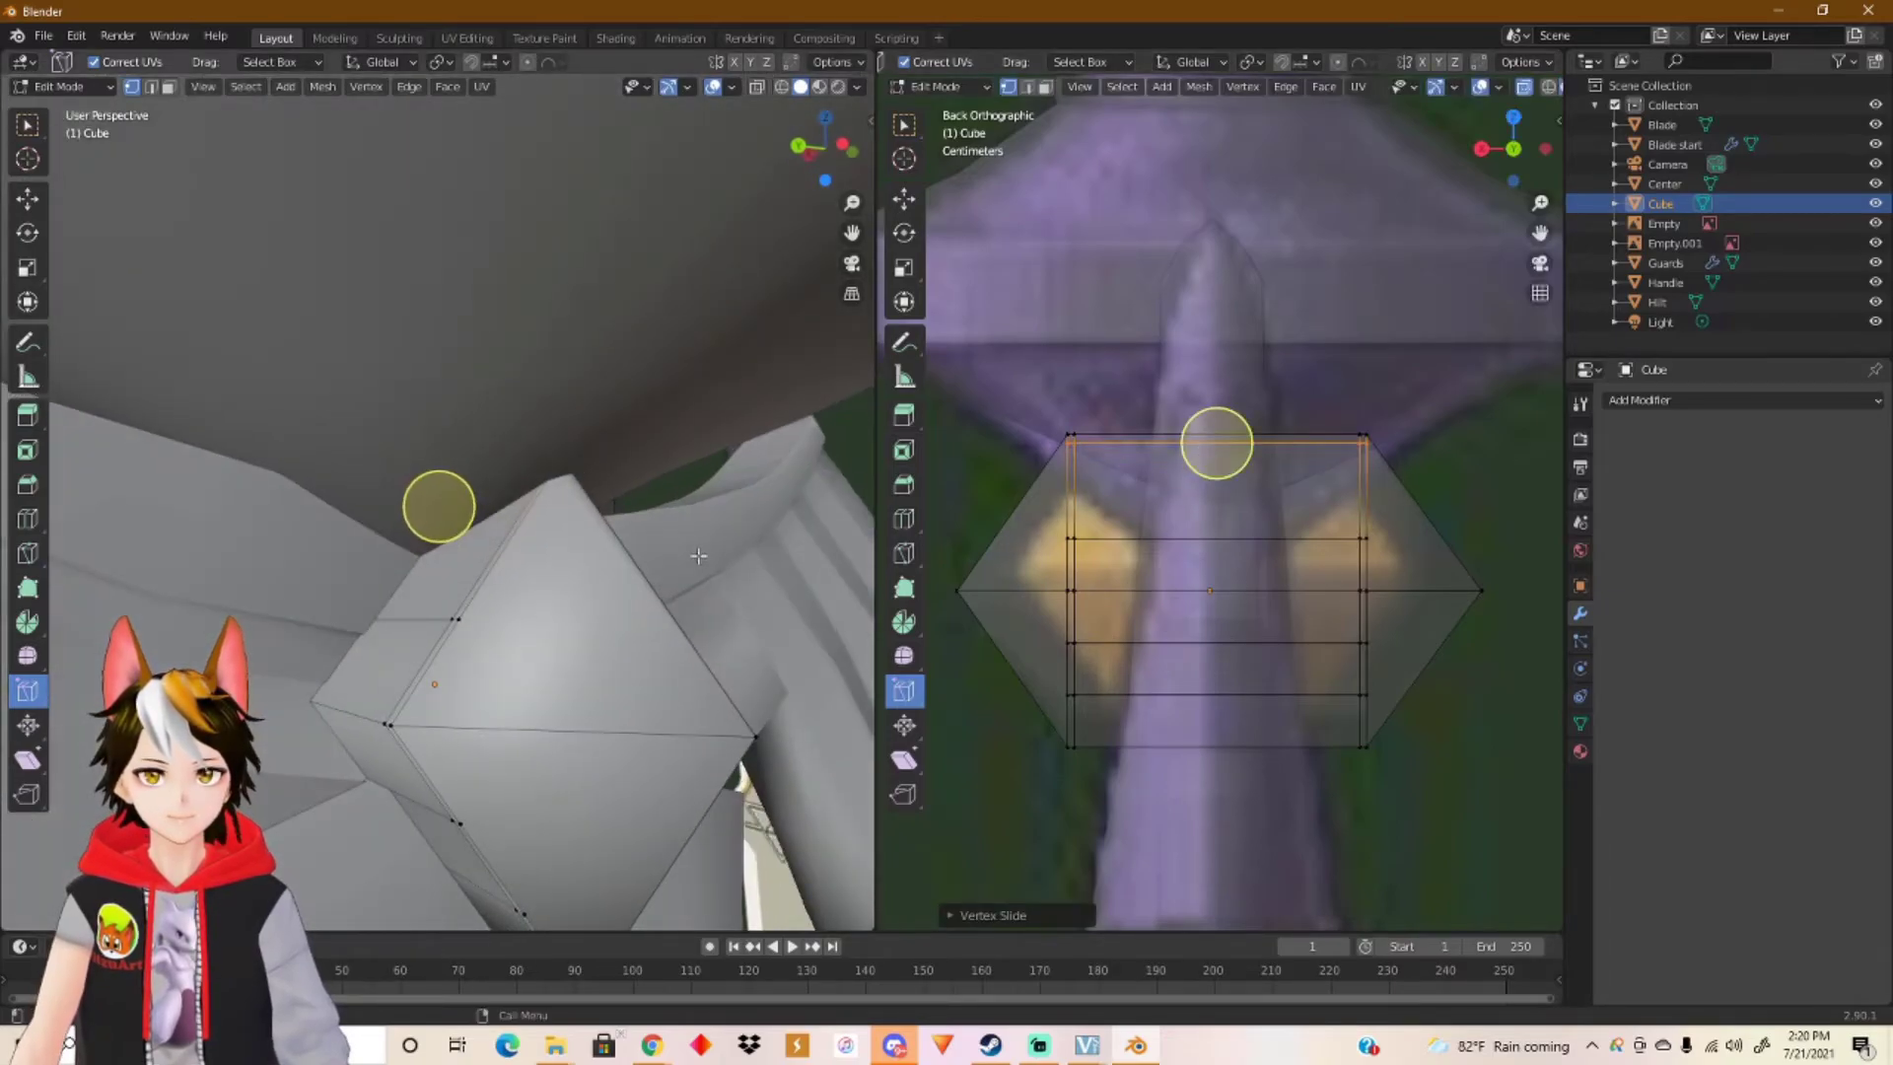
Step: Turn on X-ray in the perspective view and vertex-slide the second upper loop down to just above the gem's middle edge
{"action": "left_click", "coordinate": [758, 90]}
{"action": "middle_click_drag", "start_coordinate": [535, 506], "coordinate": [450, 537]}
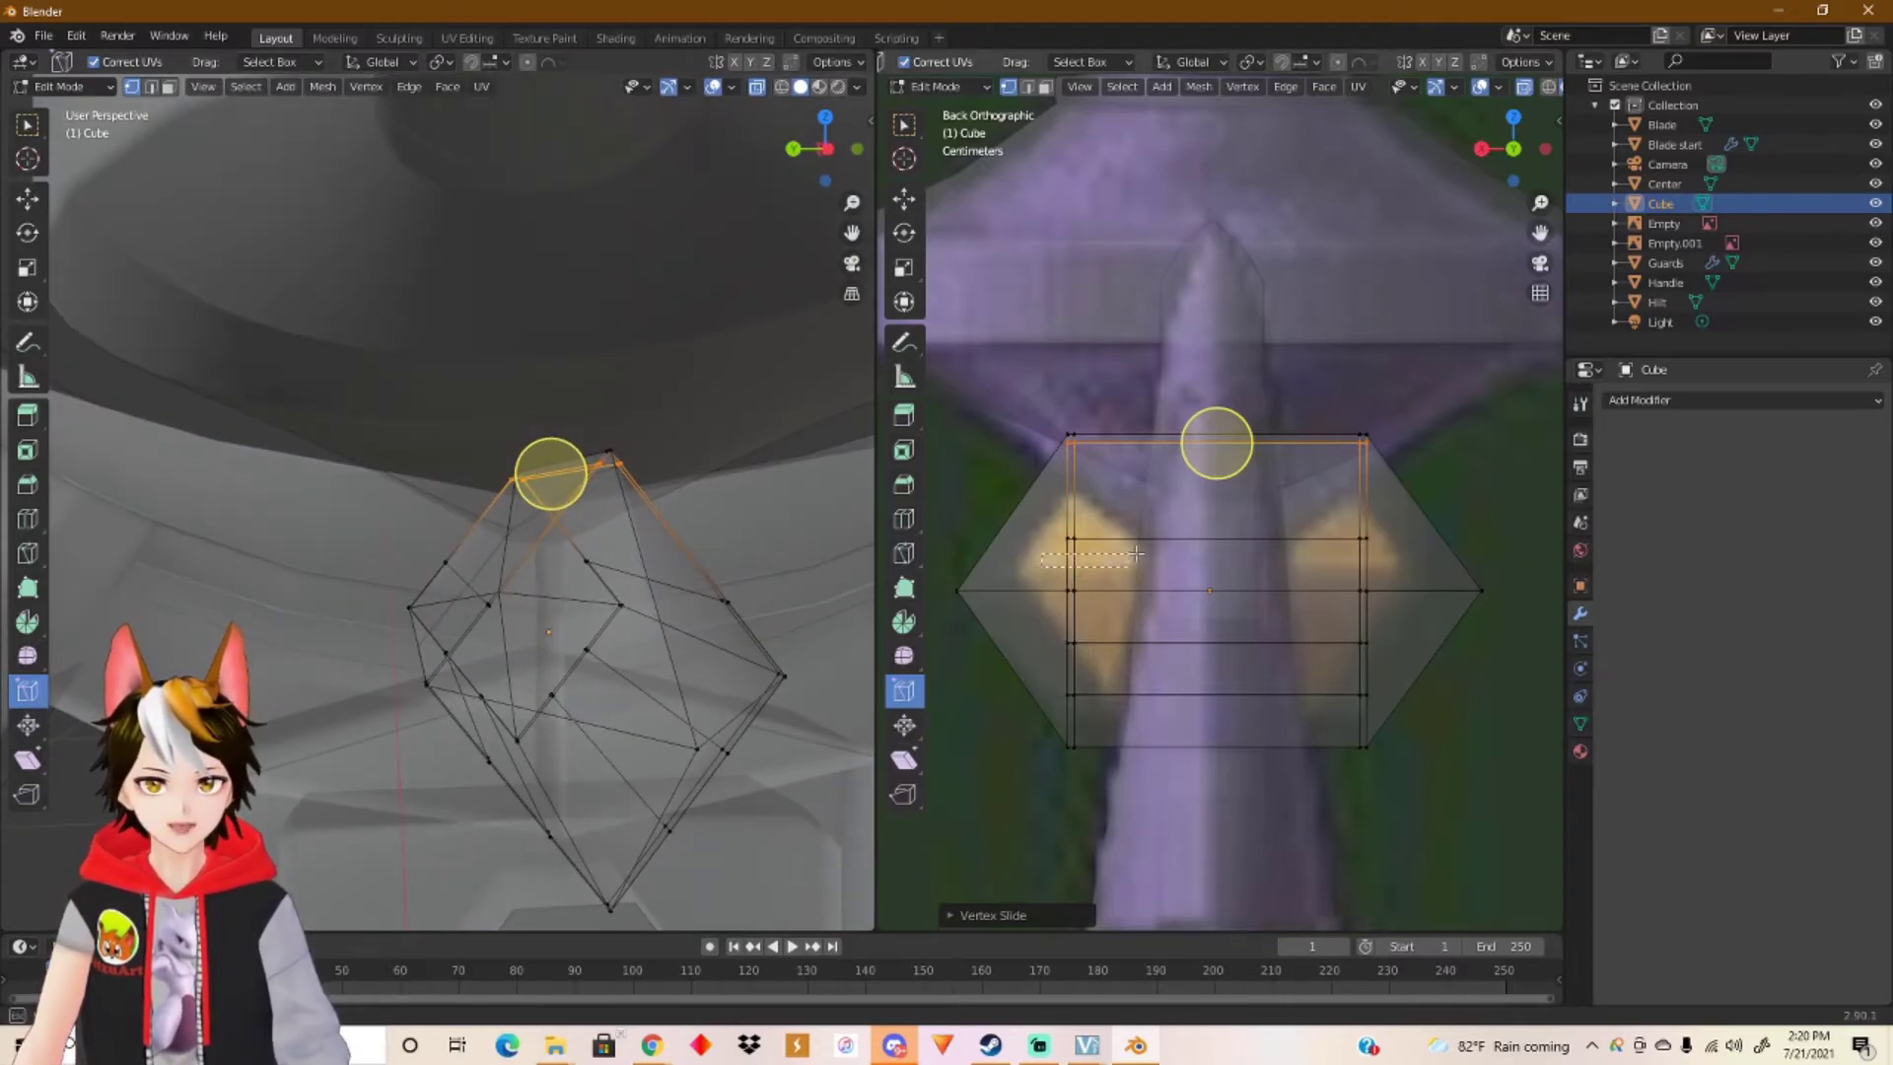
{"action": "left_click", "coordinate": [1406, 513], "text": "alt"}
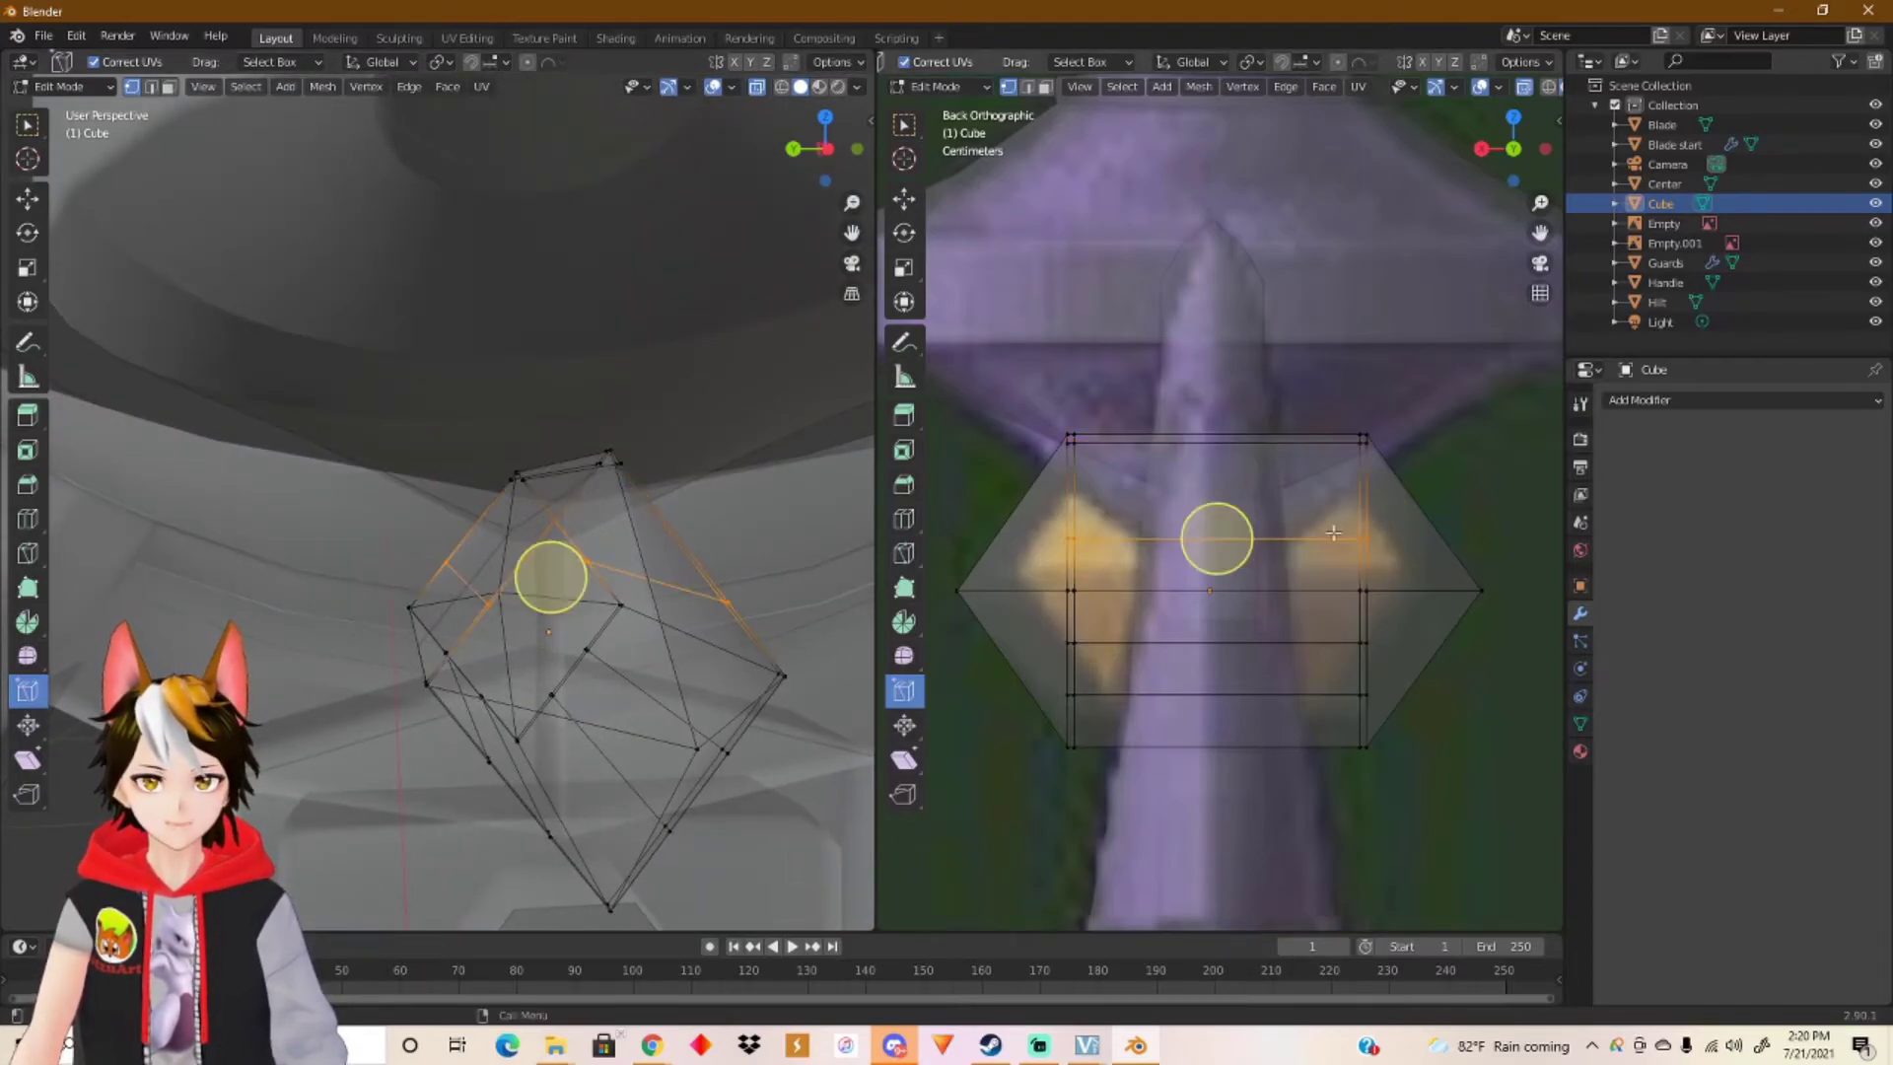
{"action": "key", "text": "shift+v"}
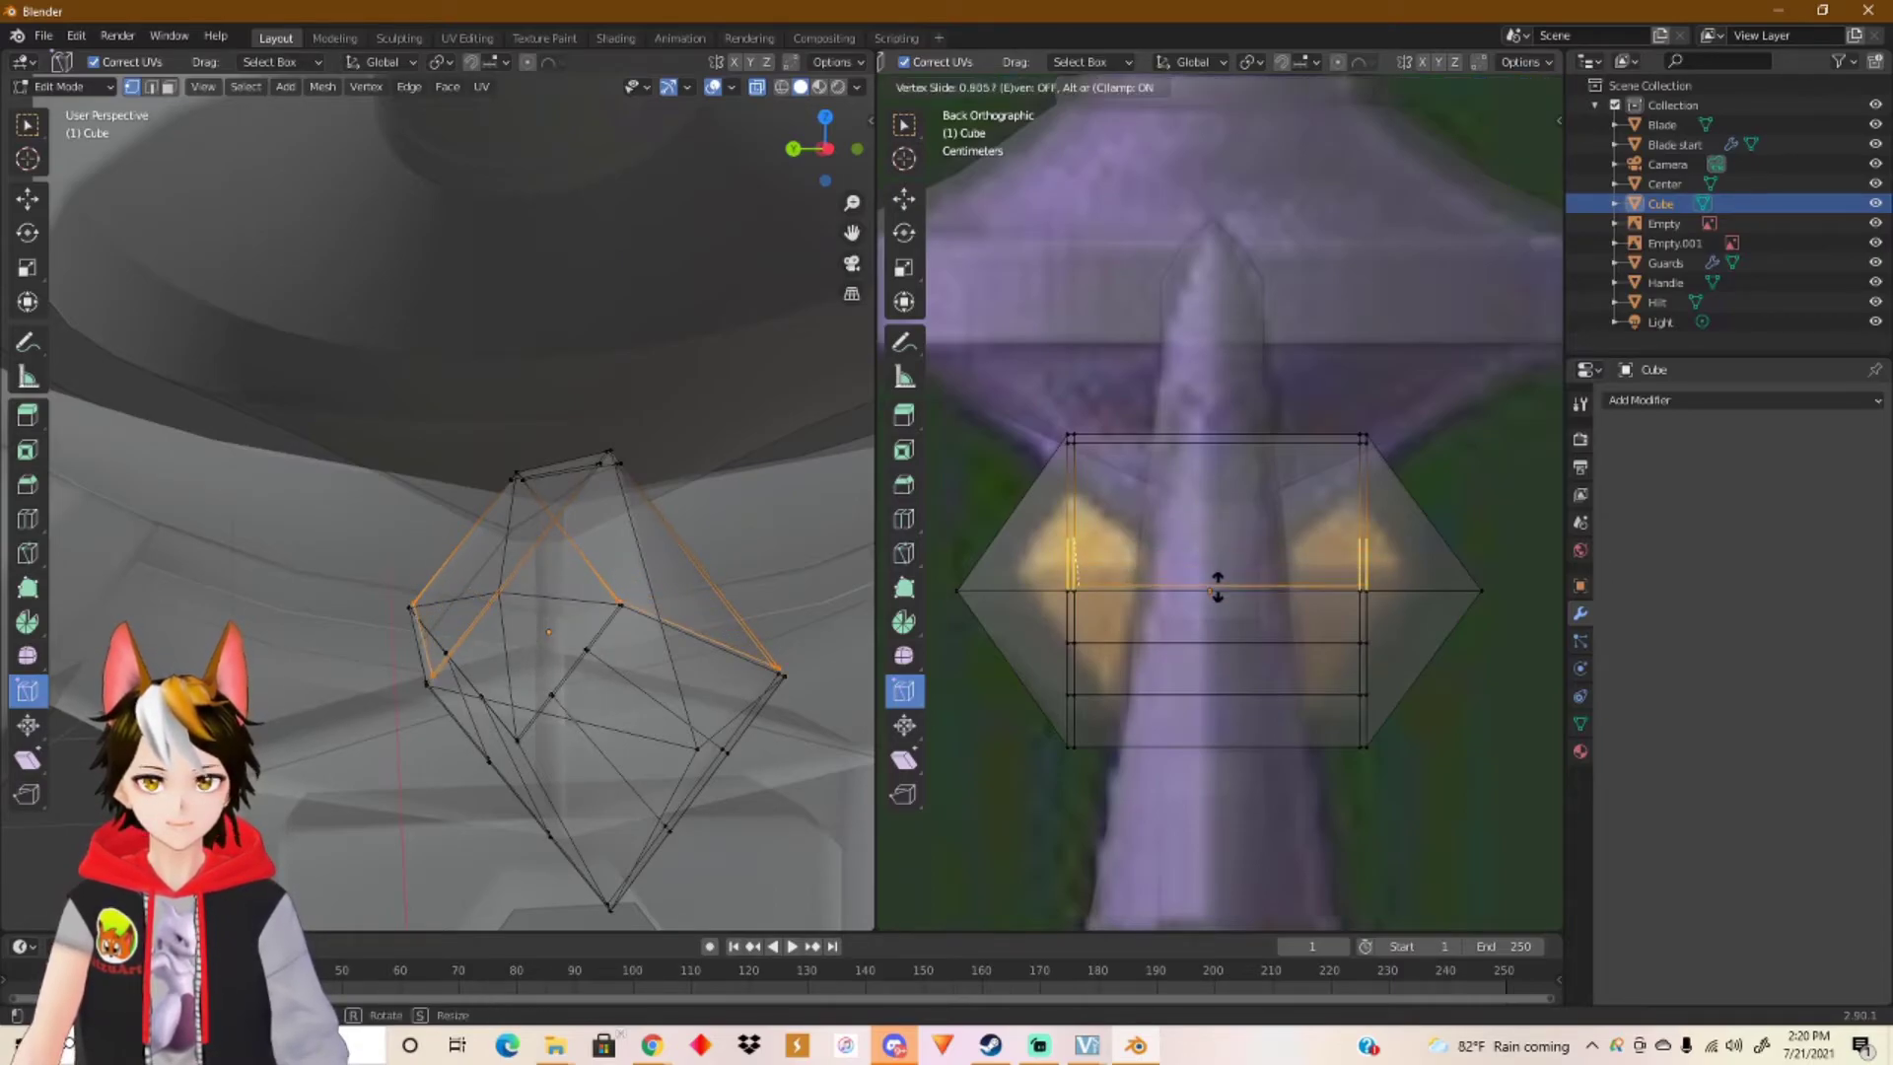
{"action": "left_click", "coordinate": [1216, 585]}
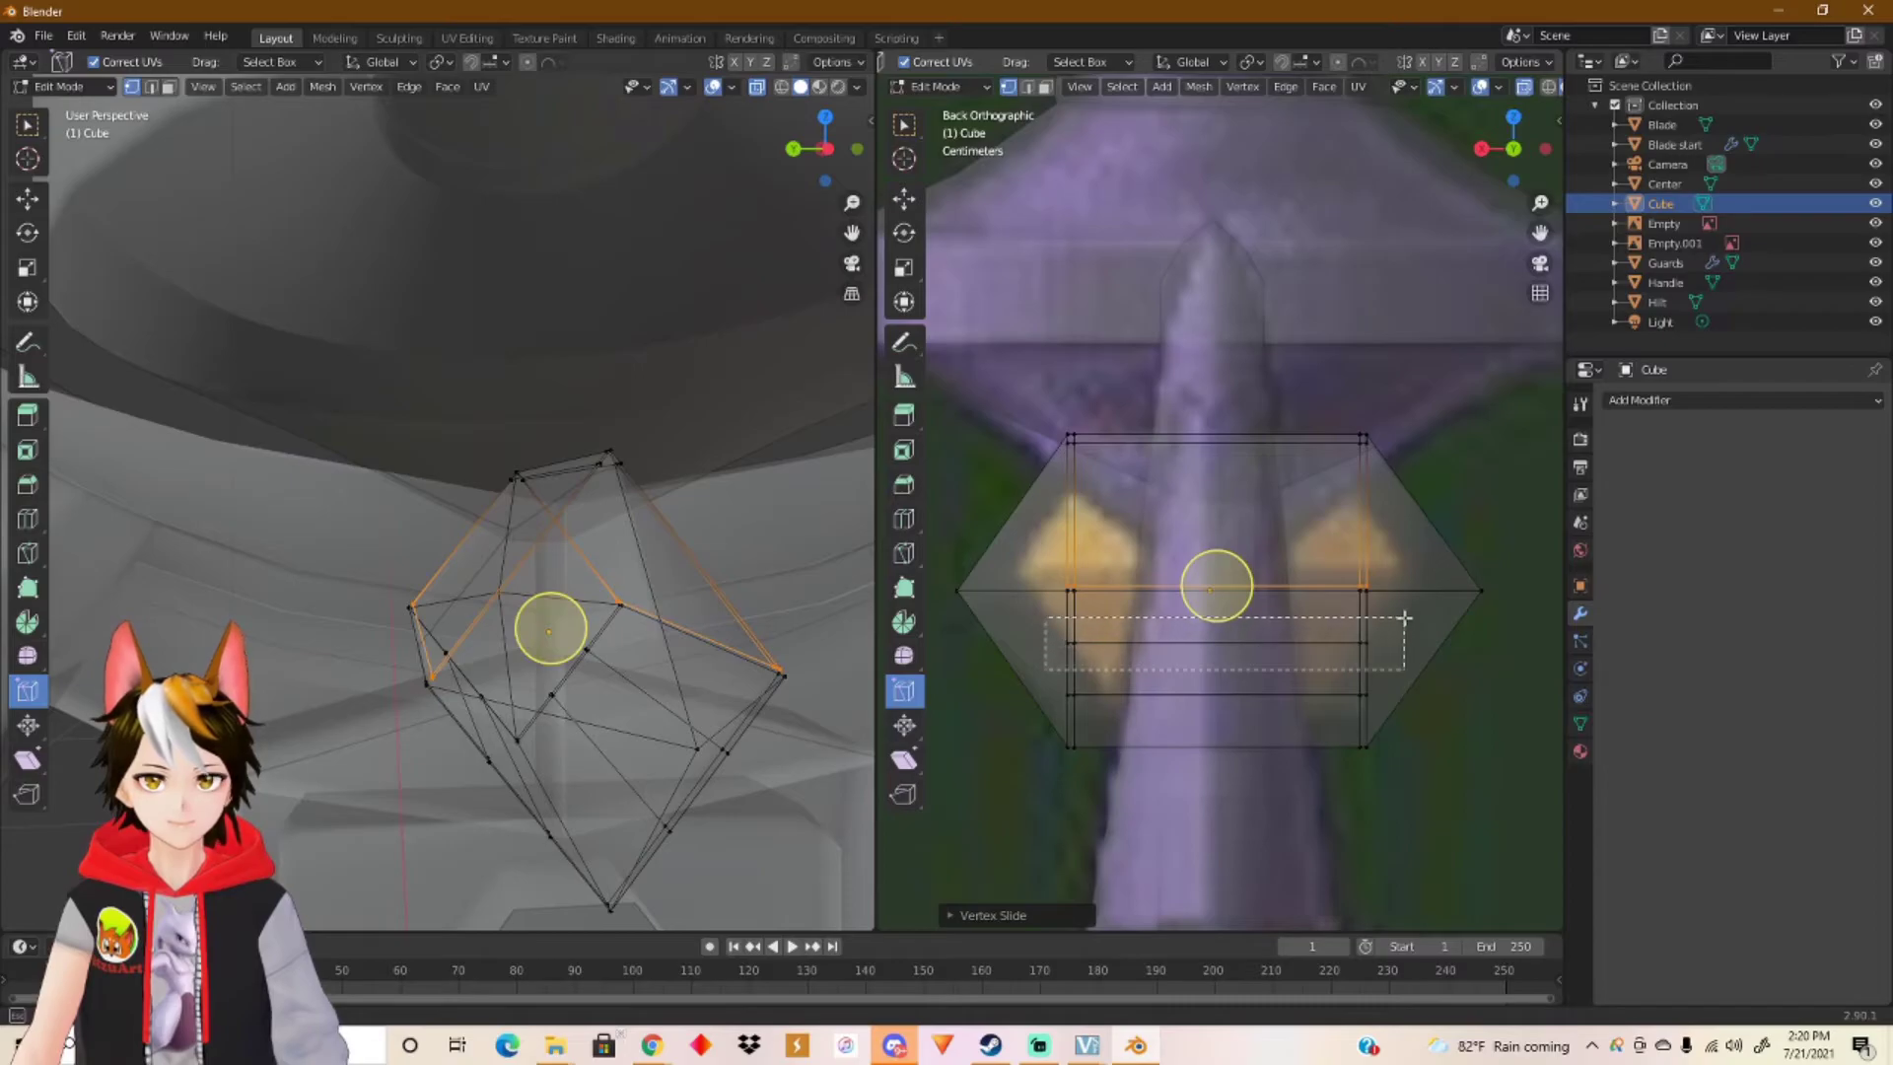
Step: Vertex-slide the two lower loops to just beneath the gem's middle edge and just above its bottom edge
{"action": "left_click", "coordinate": [1223, 643], "text": "alt"}
{"action": "key", "text": "shift+v"}
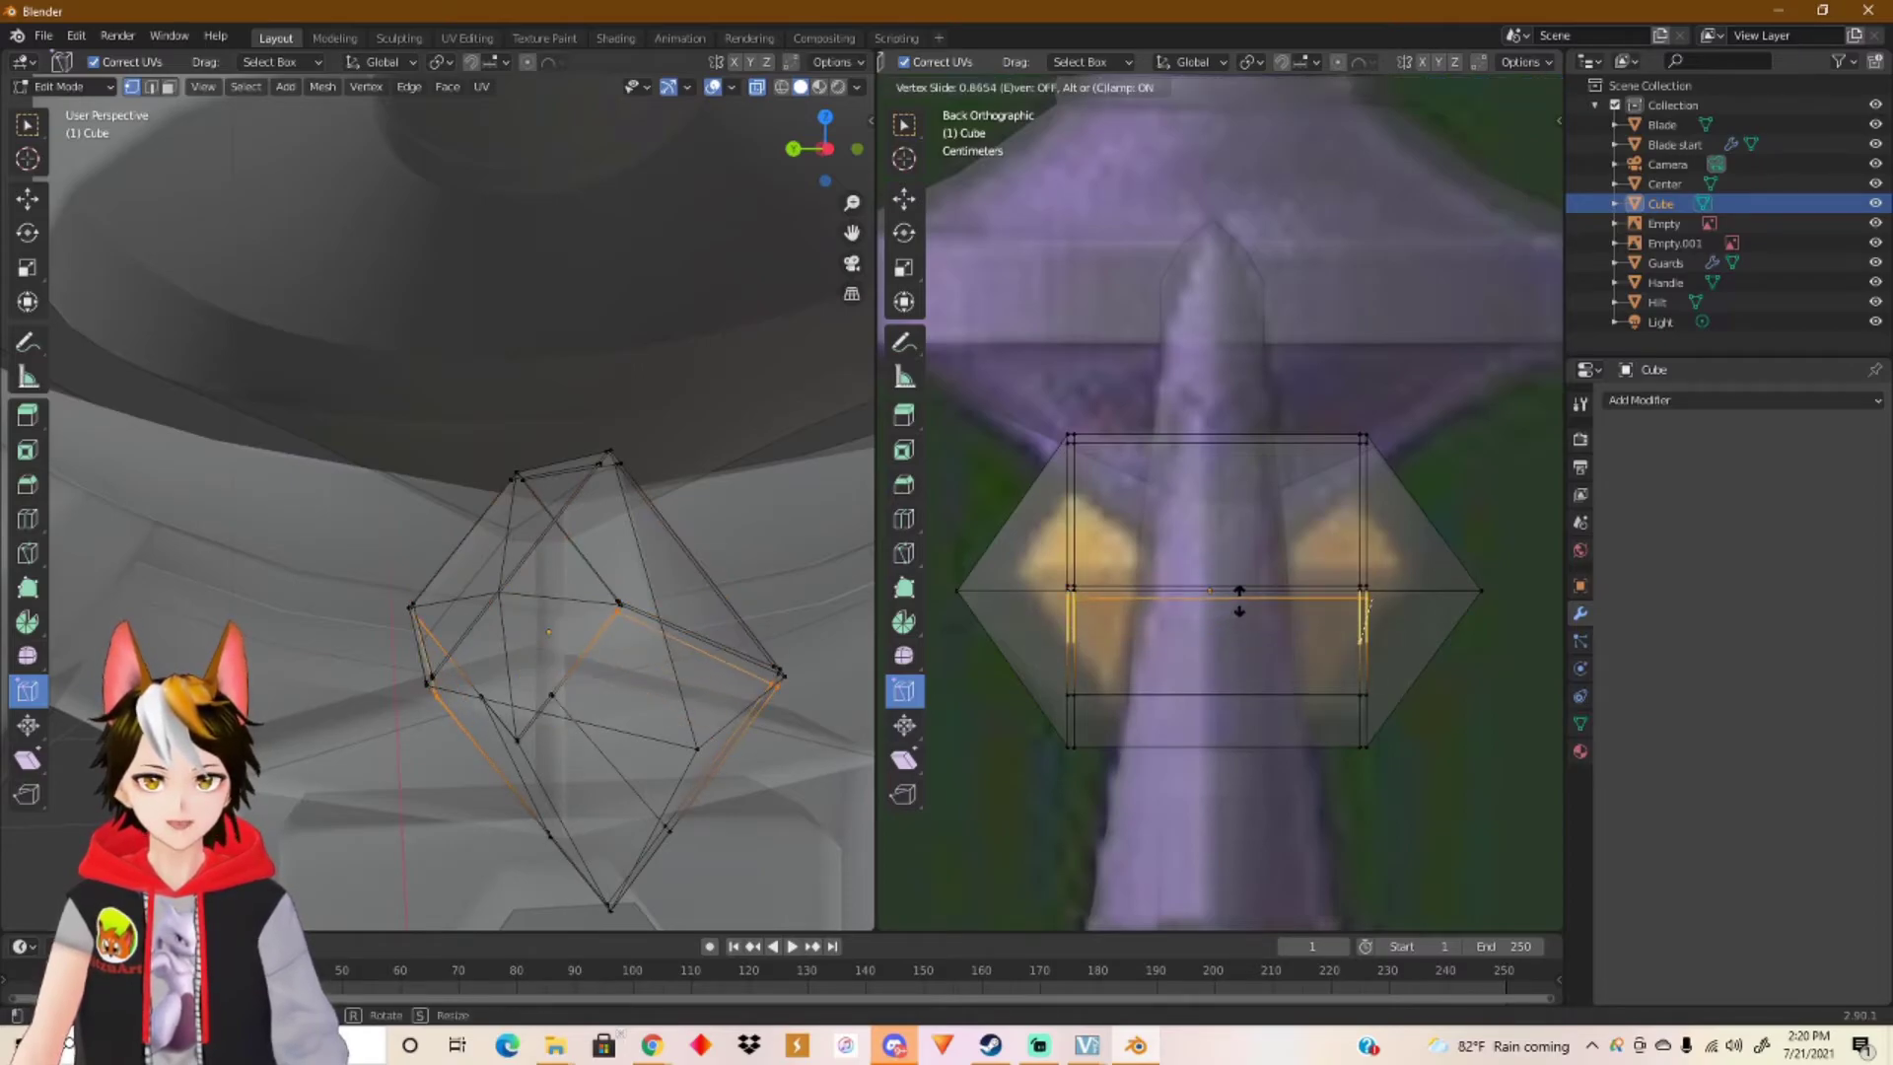
{"action": "left_click", "coordinate": [1216, 594]}
{"action": "left_click_drag", "start_coordinate": [1035, 674], "coordinate": [1413, 695]}
{"action": "key", "text": "shift+v"}
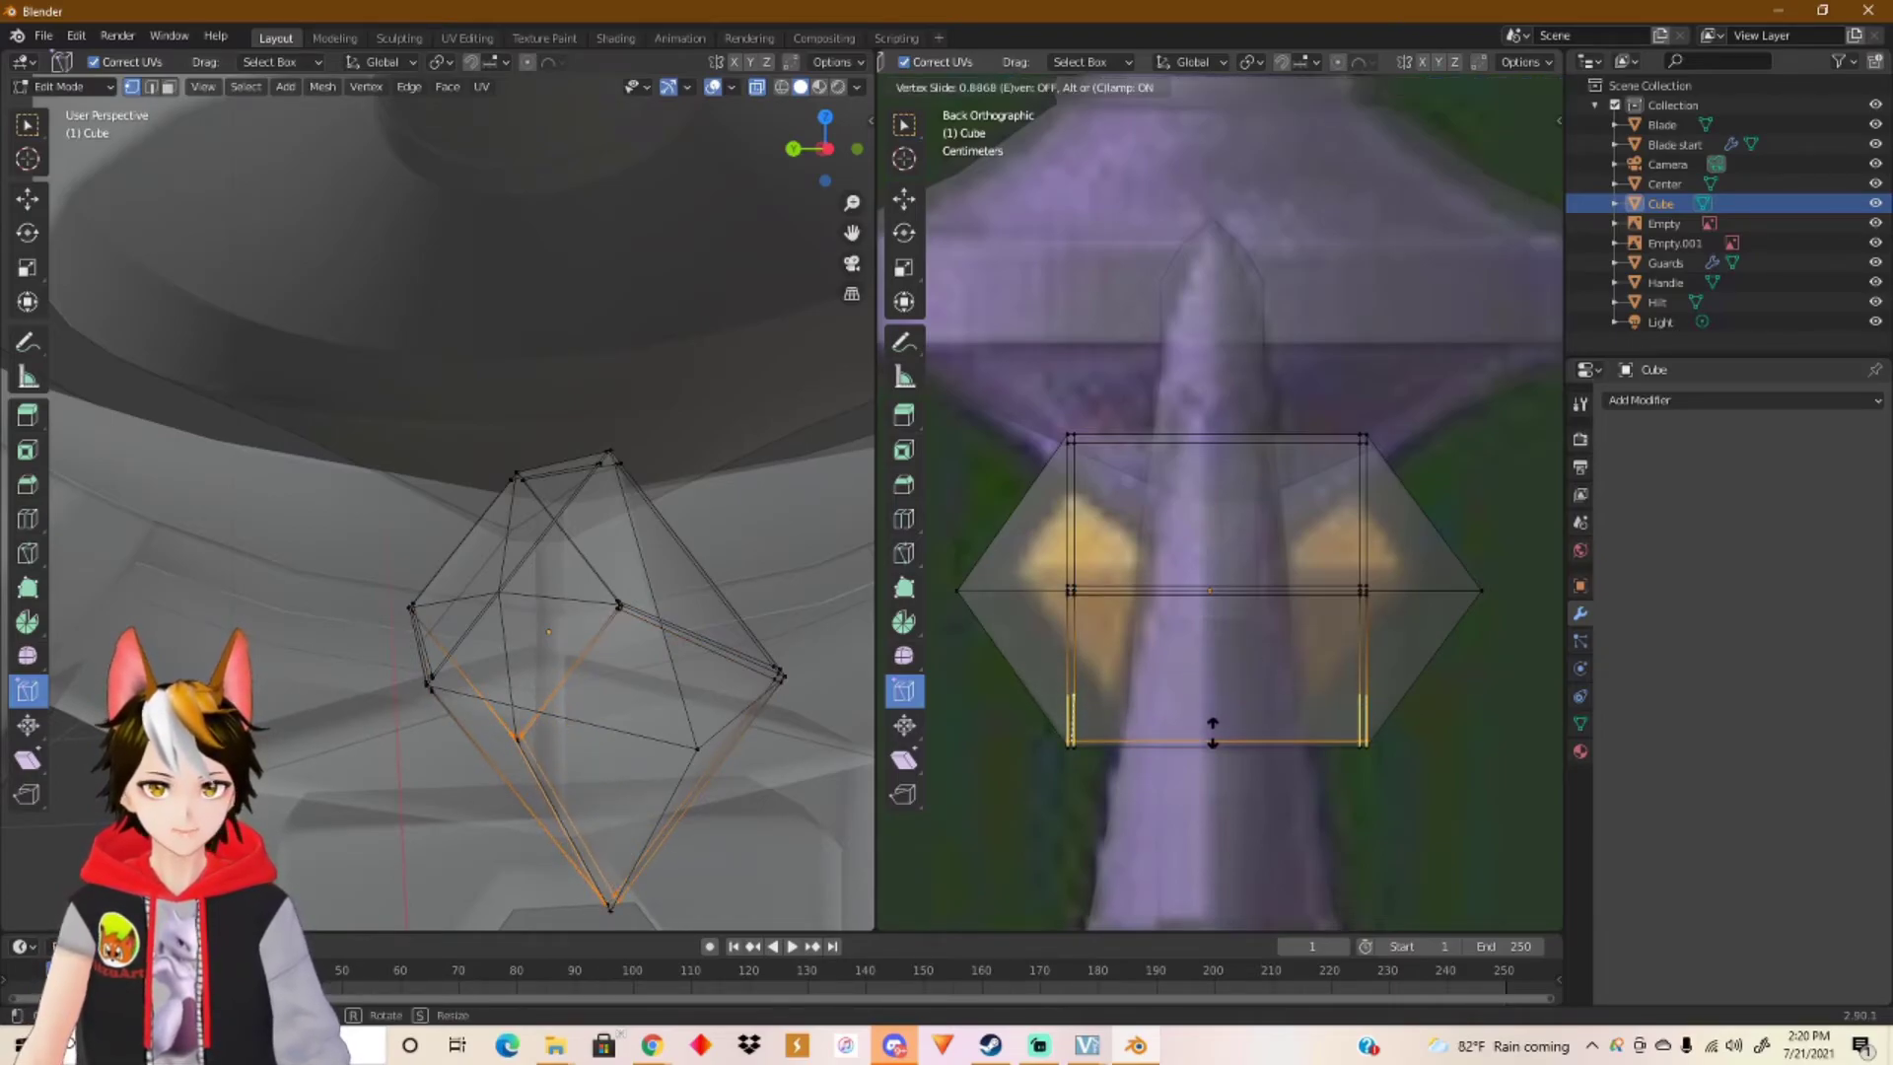
{"action": "left_click", "coordinate": [1217, 739]}
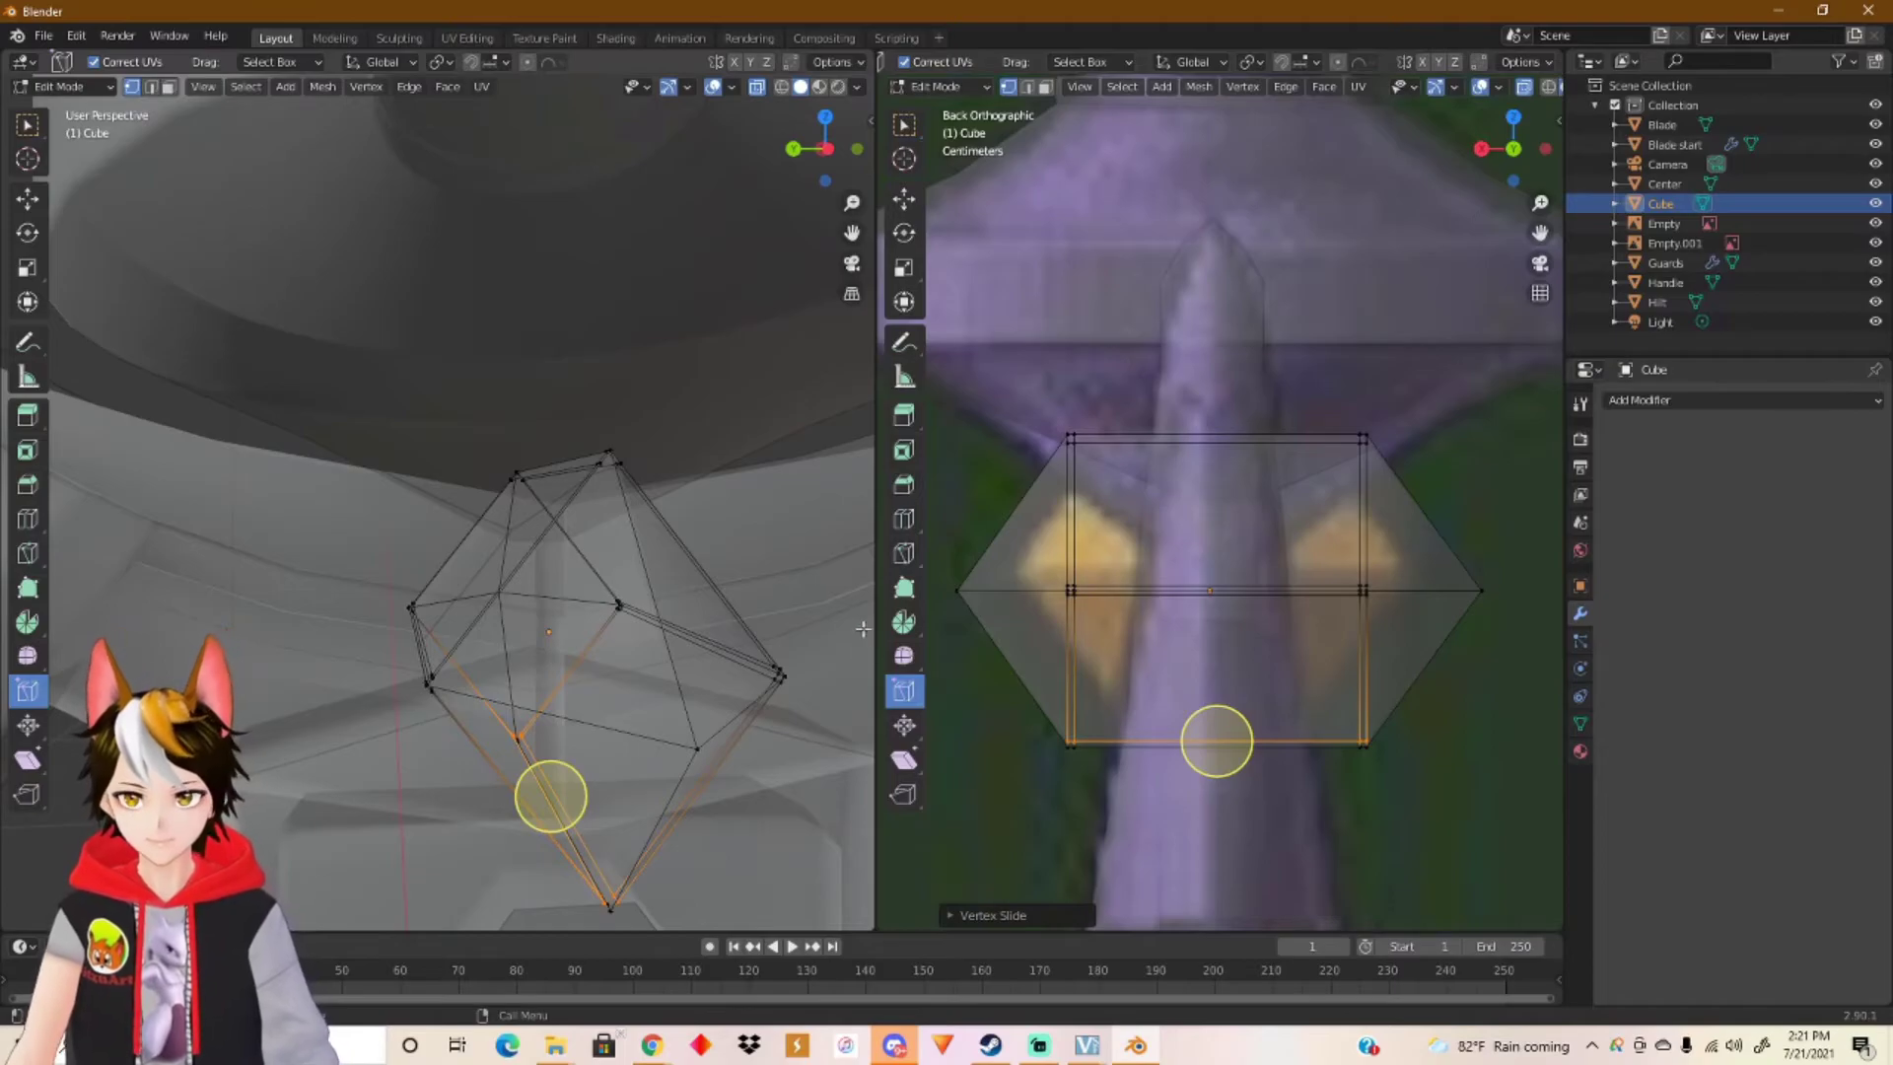
Step: Turn off X-ray in the perspective view and check the shading of the gem's pointed end in Edit Mode
{"action": "middle_click_drag", "start_coordinate": [673, 638], "coordinate": [736, 634]}
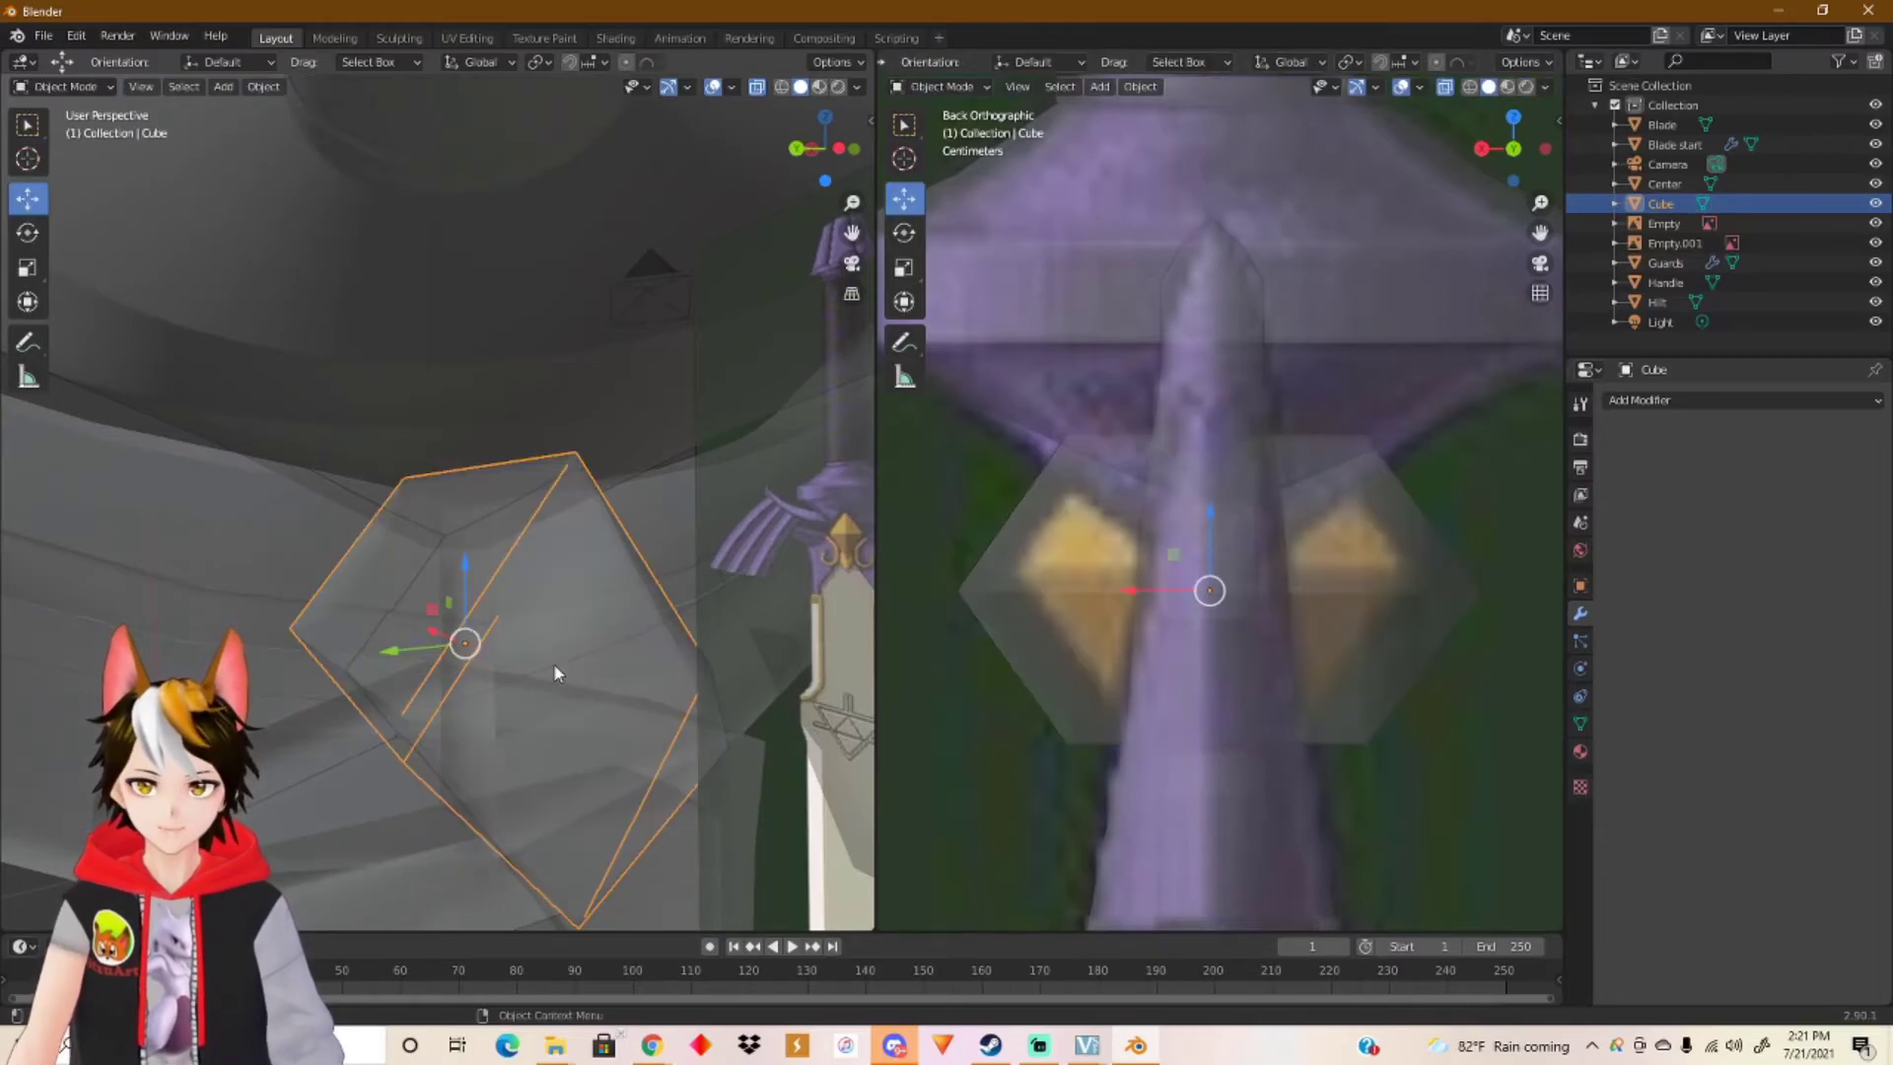
{"action": "left_click", "coordinate": [761, 89]}
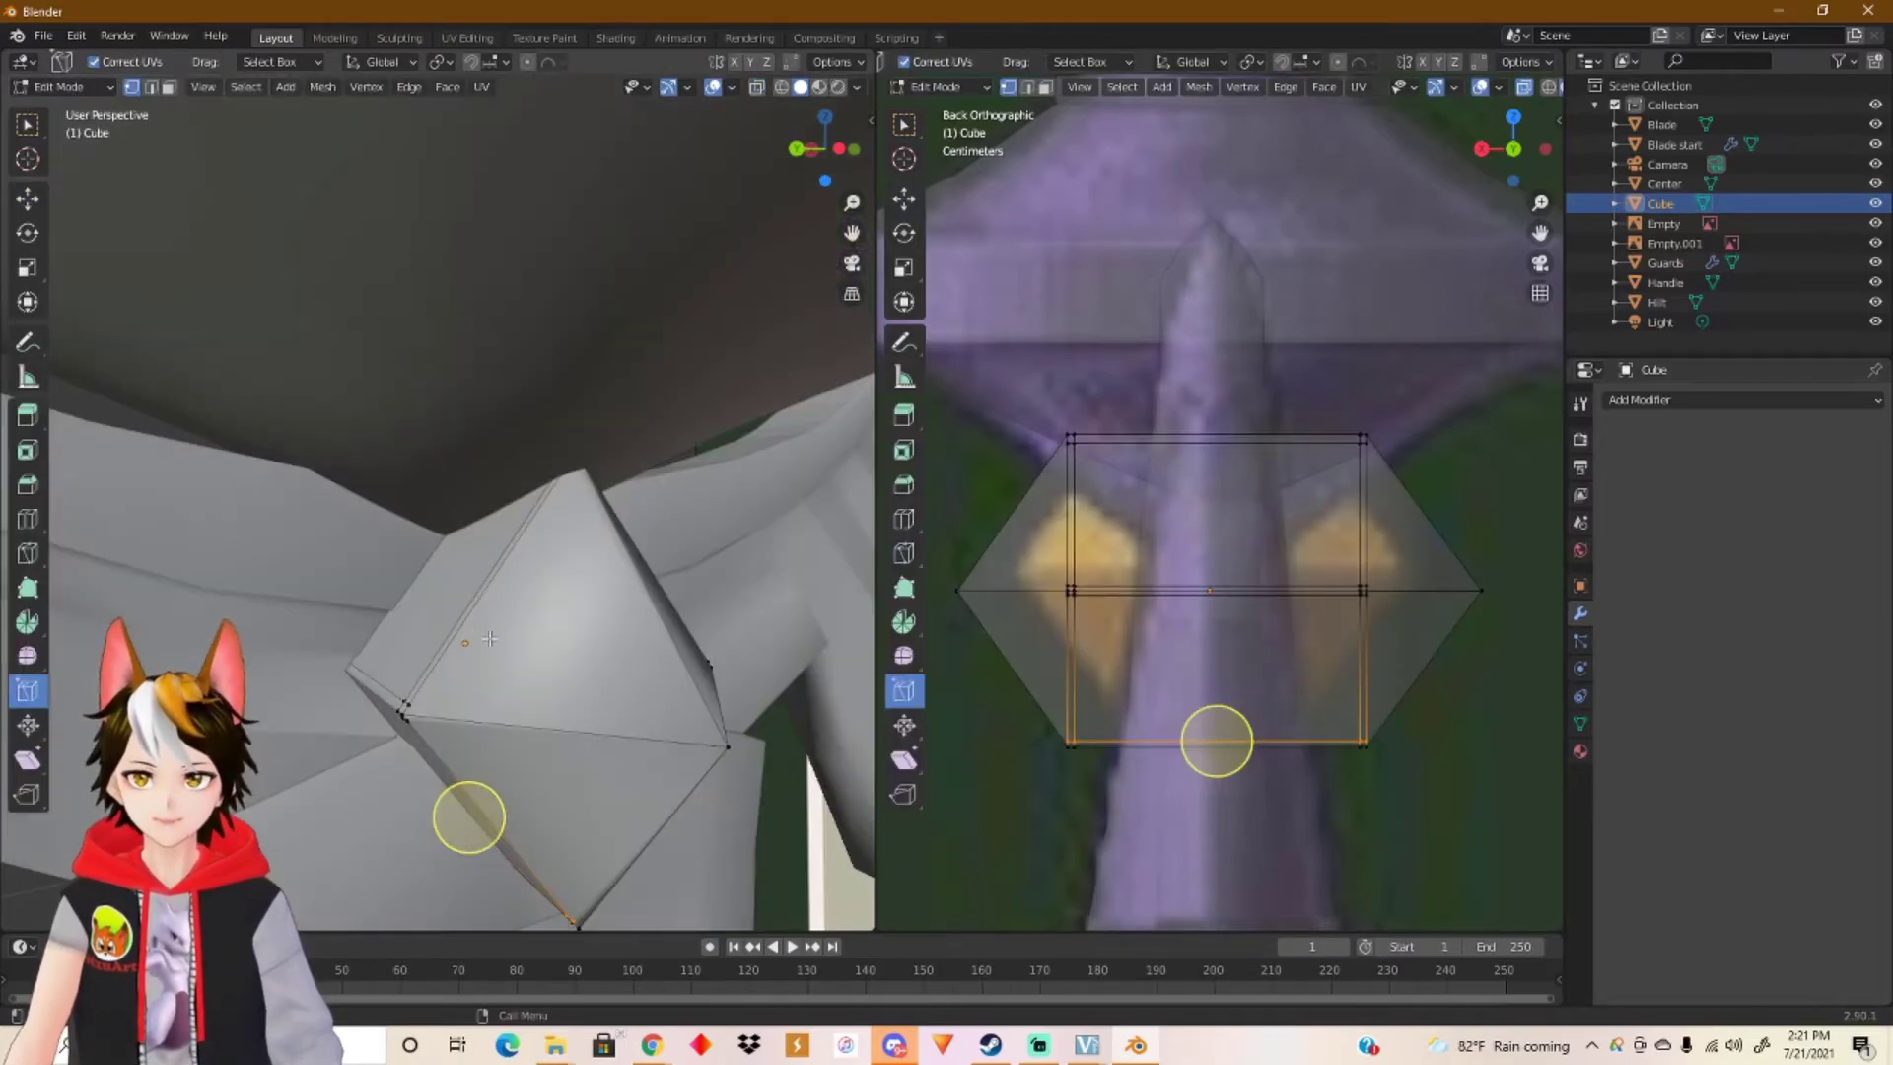
{"action": "middle_click_drag", "start_coordinate": [506, 564], "coordinate": [505, 503]}
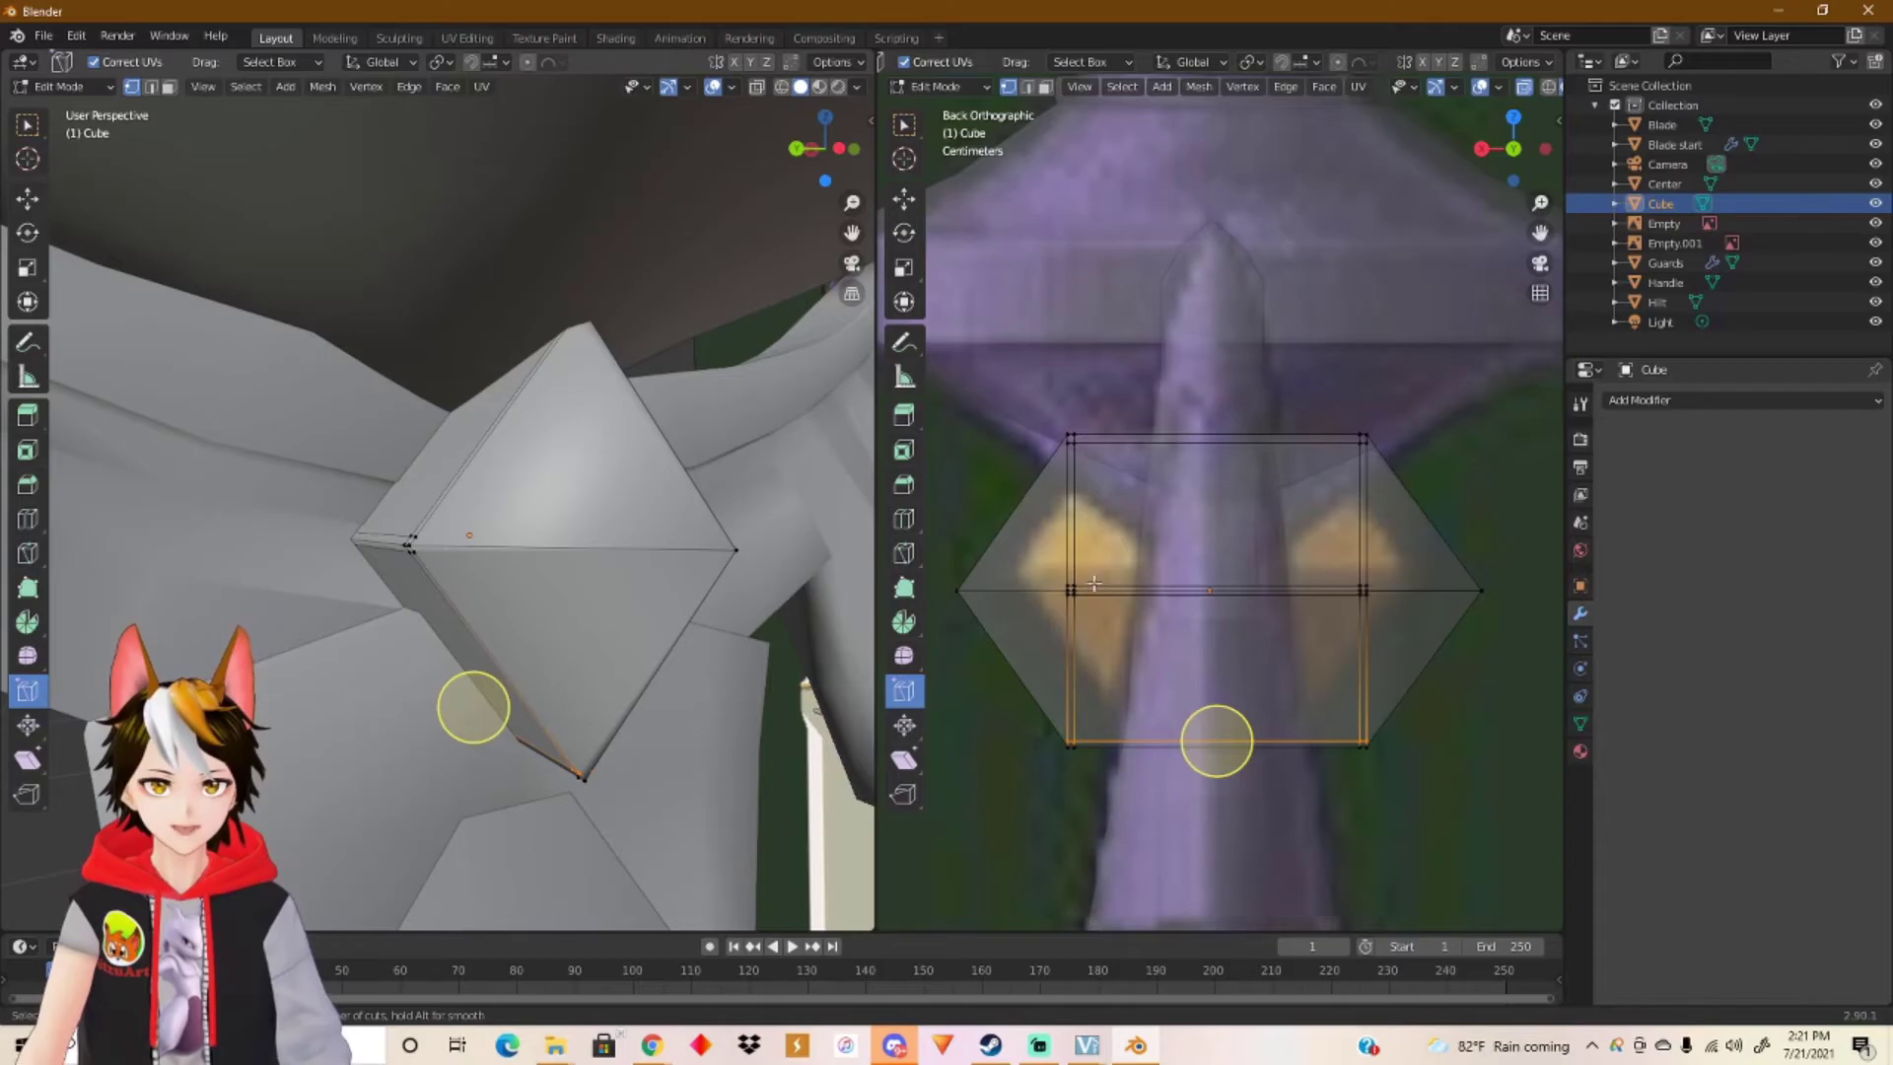
{"action": "left_click", "coordinate": [906, 202]}
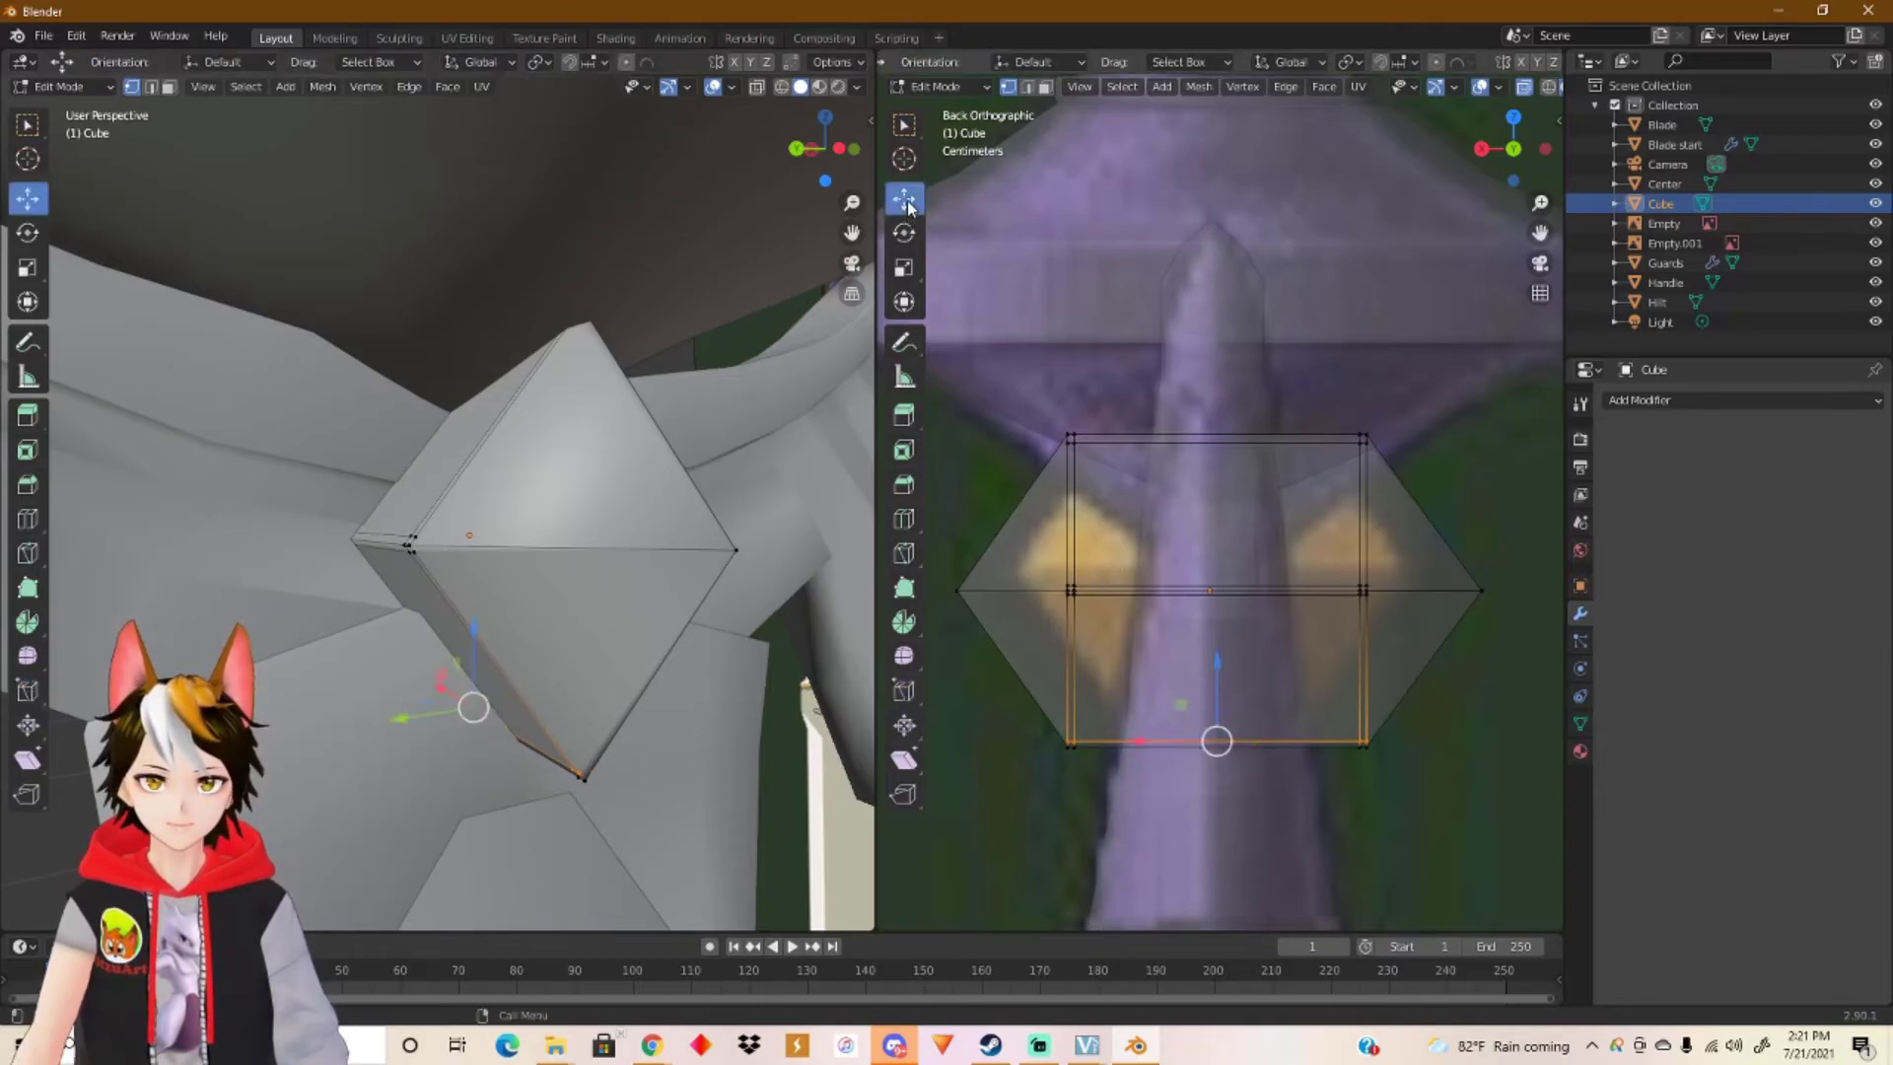
{"action": "key", "text": "ctrl+r"}
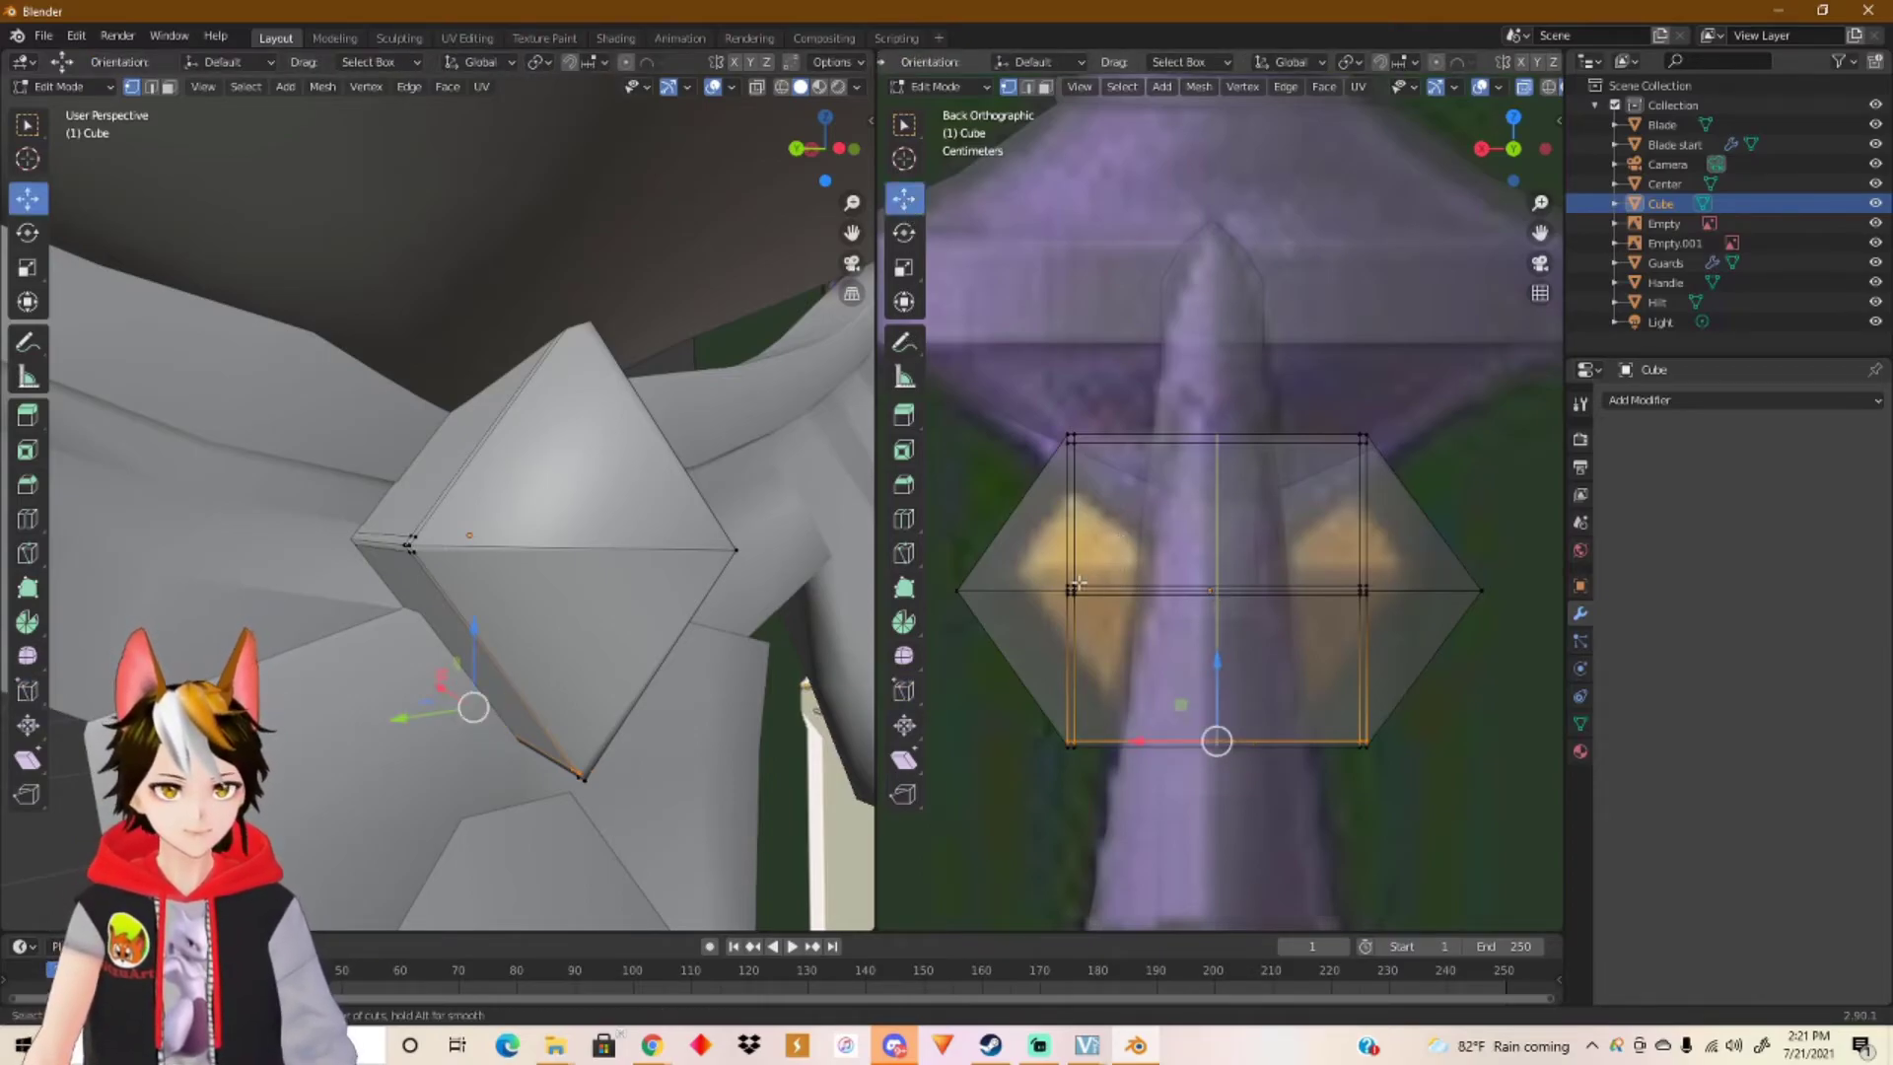
{"action": "key", "text": "Escape"}
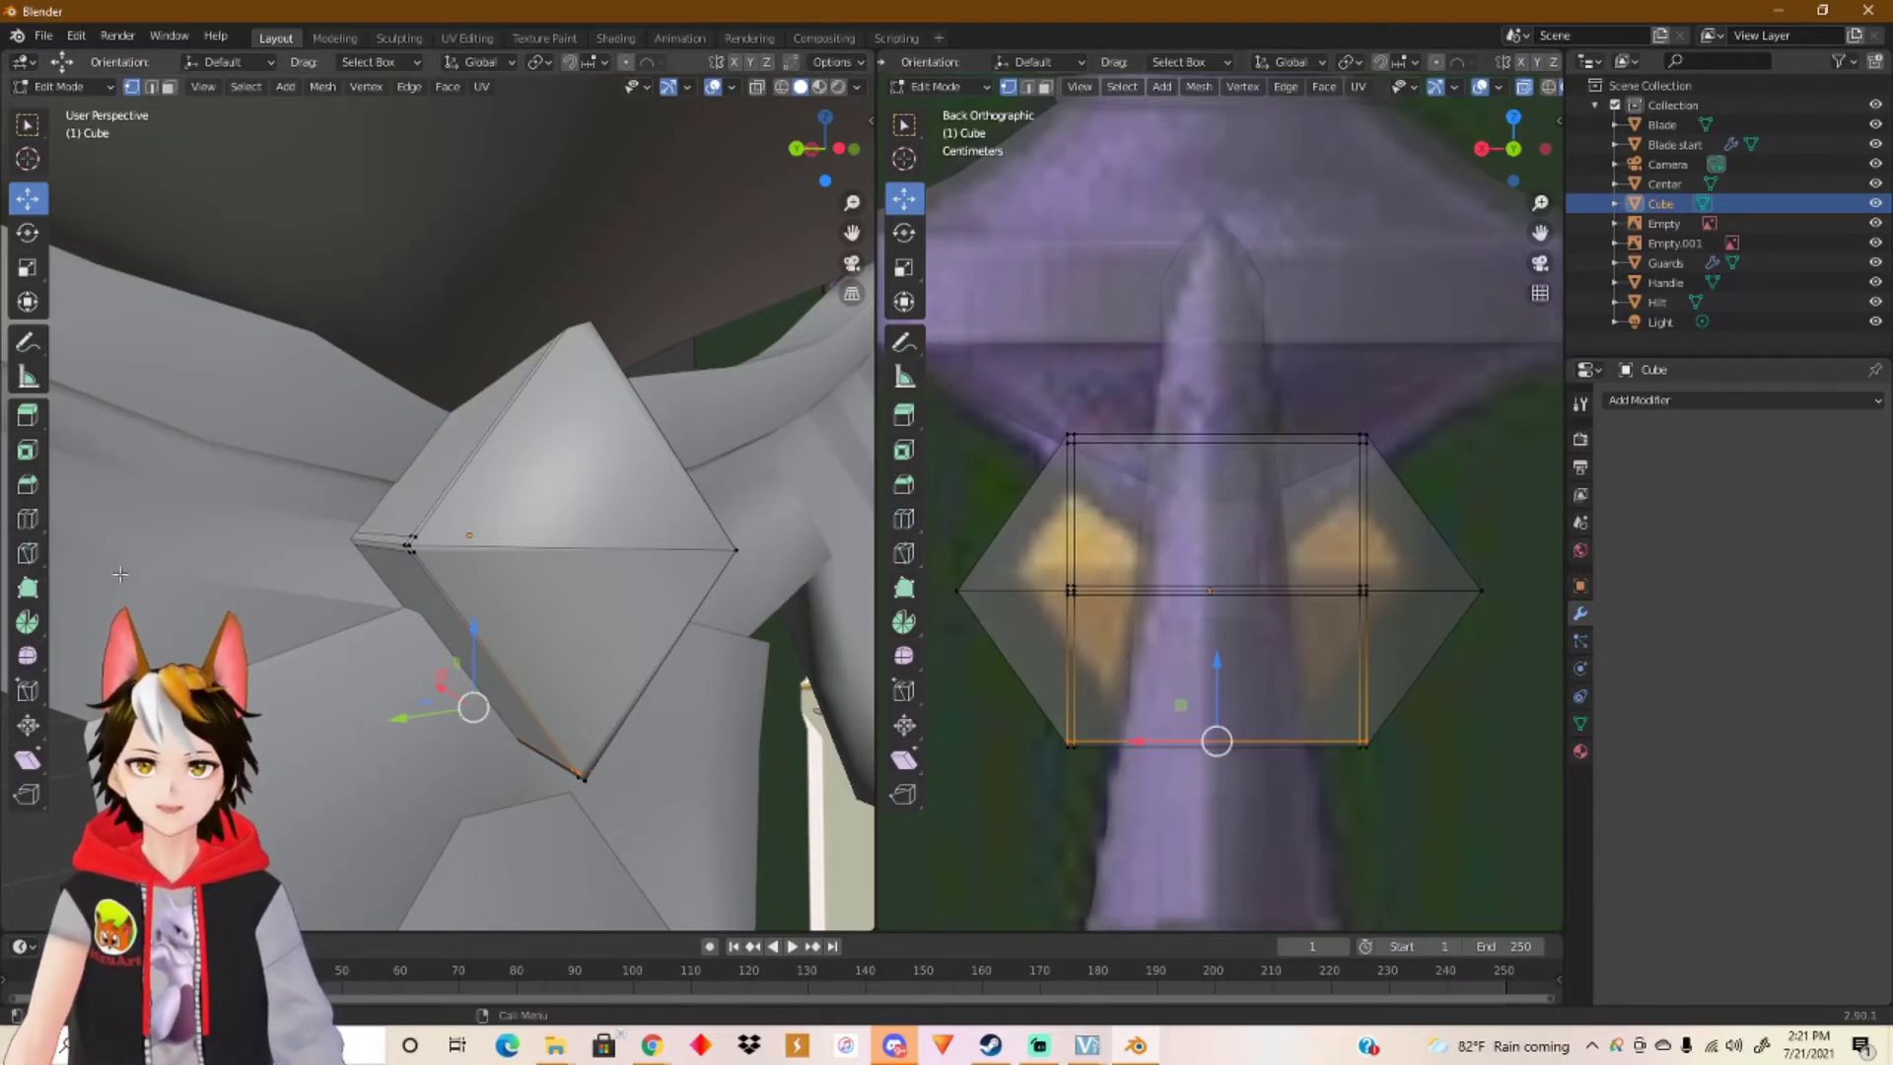
Step: Knife-cut a supporting edge just above the middle edge, around the tip of the gem's -X pointed end
{"action": "left_click", "coordinate": [27, 555]}
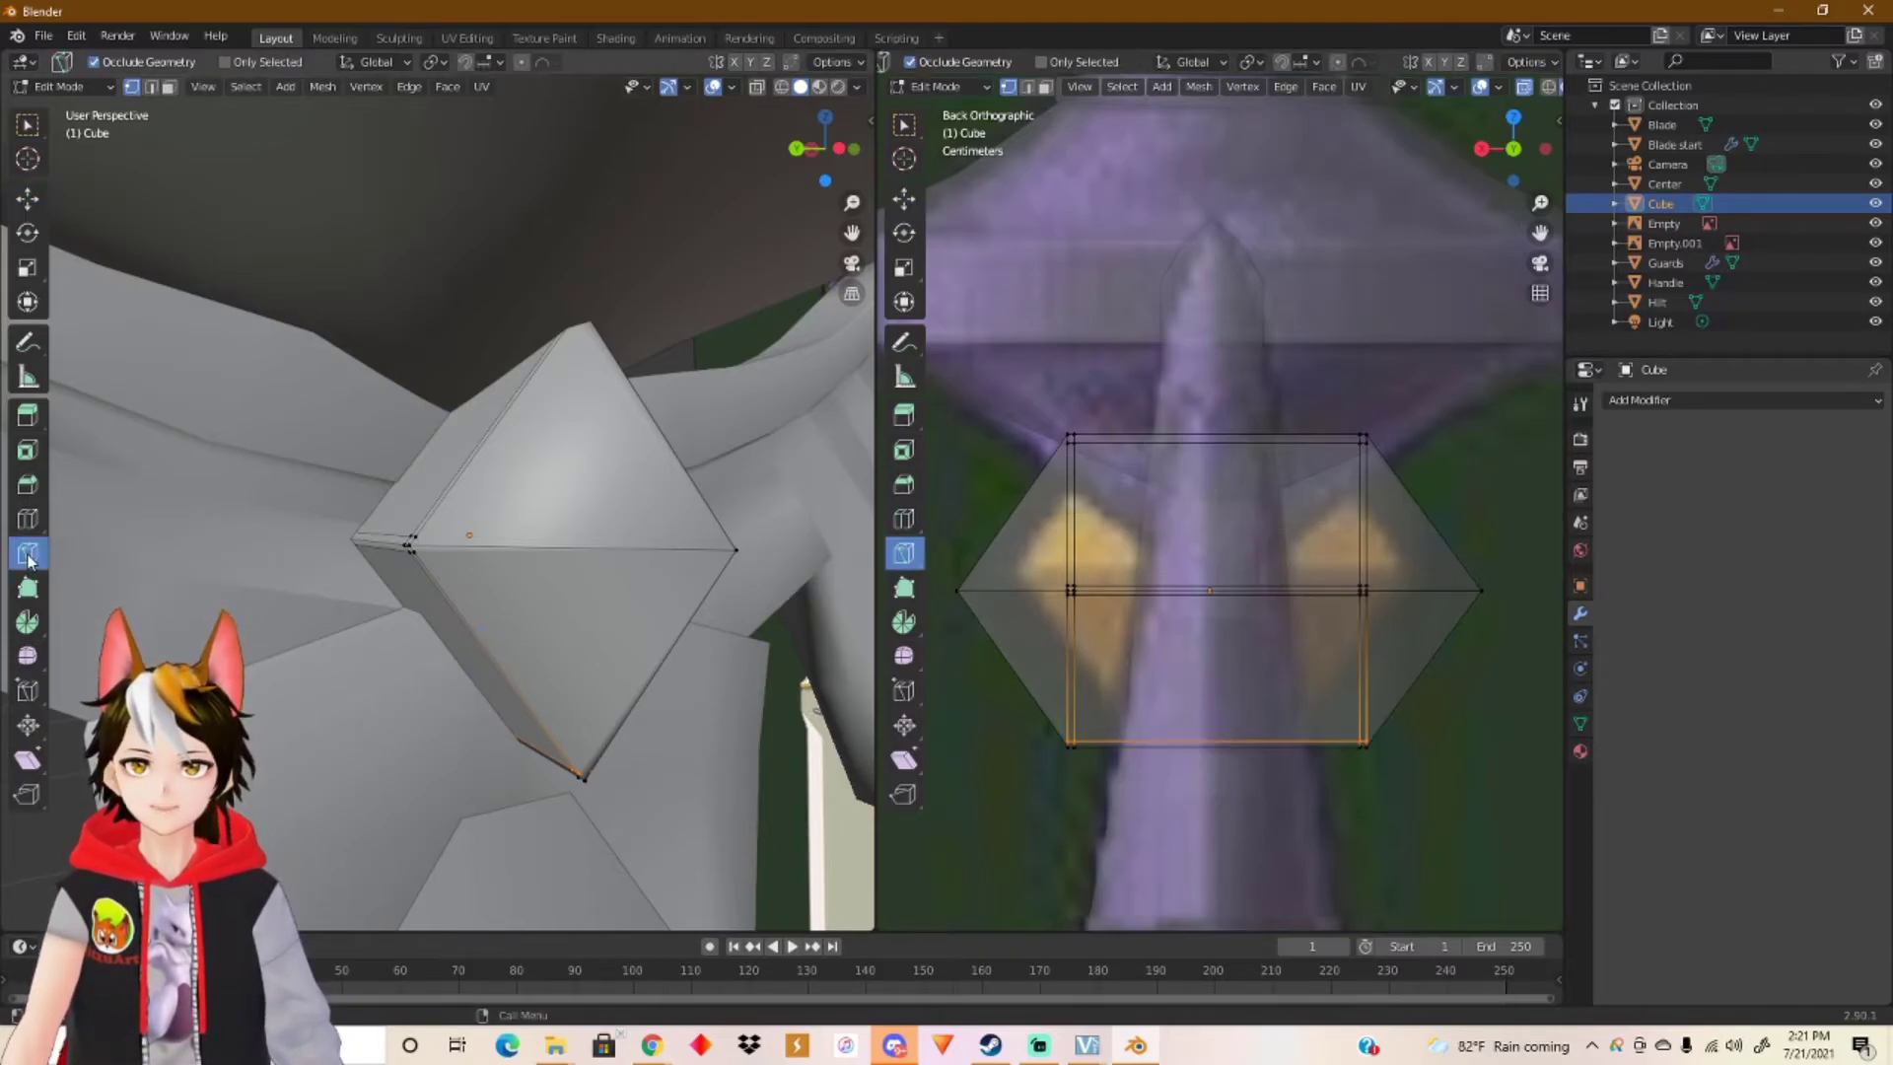
{"action": "scroll", "coordinate": [589, 613], "scroll_direction": "up", "scroll_amount": 1}
{"action": "middle_click_drag", "start_coordinate": [625, 576], "coordinate": [625, 690], "text": "shift"}
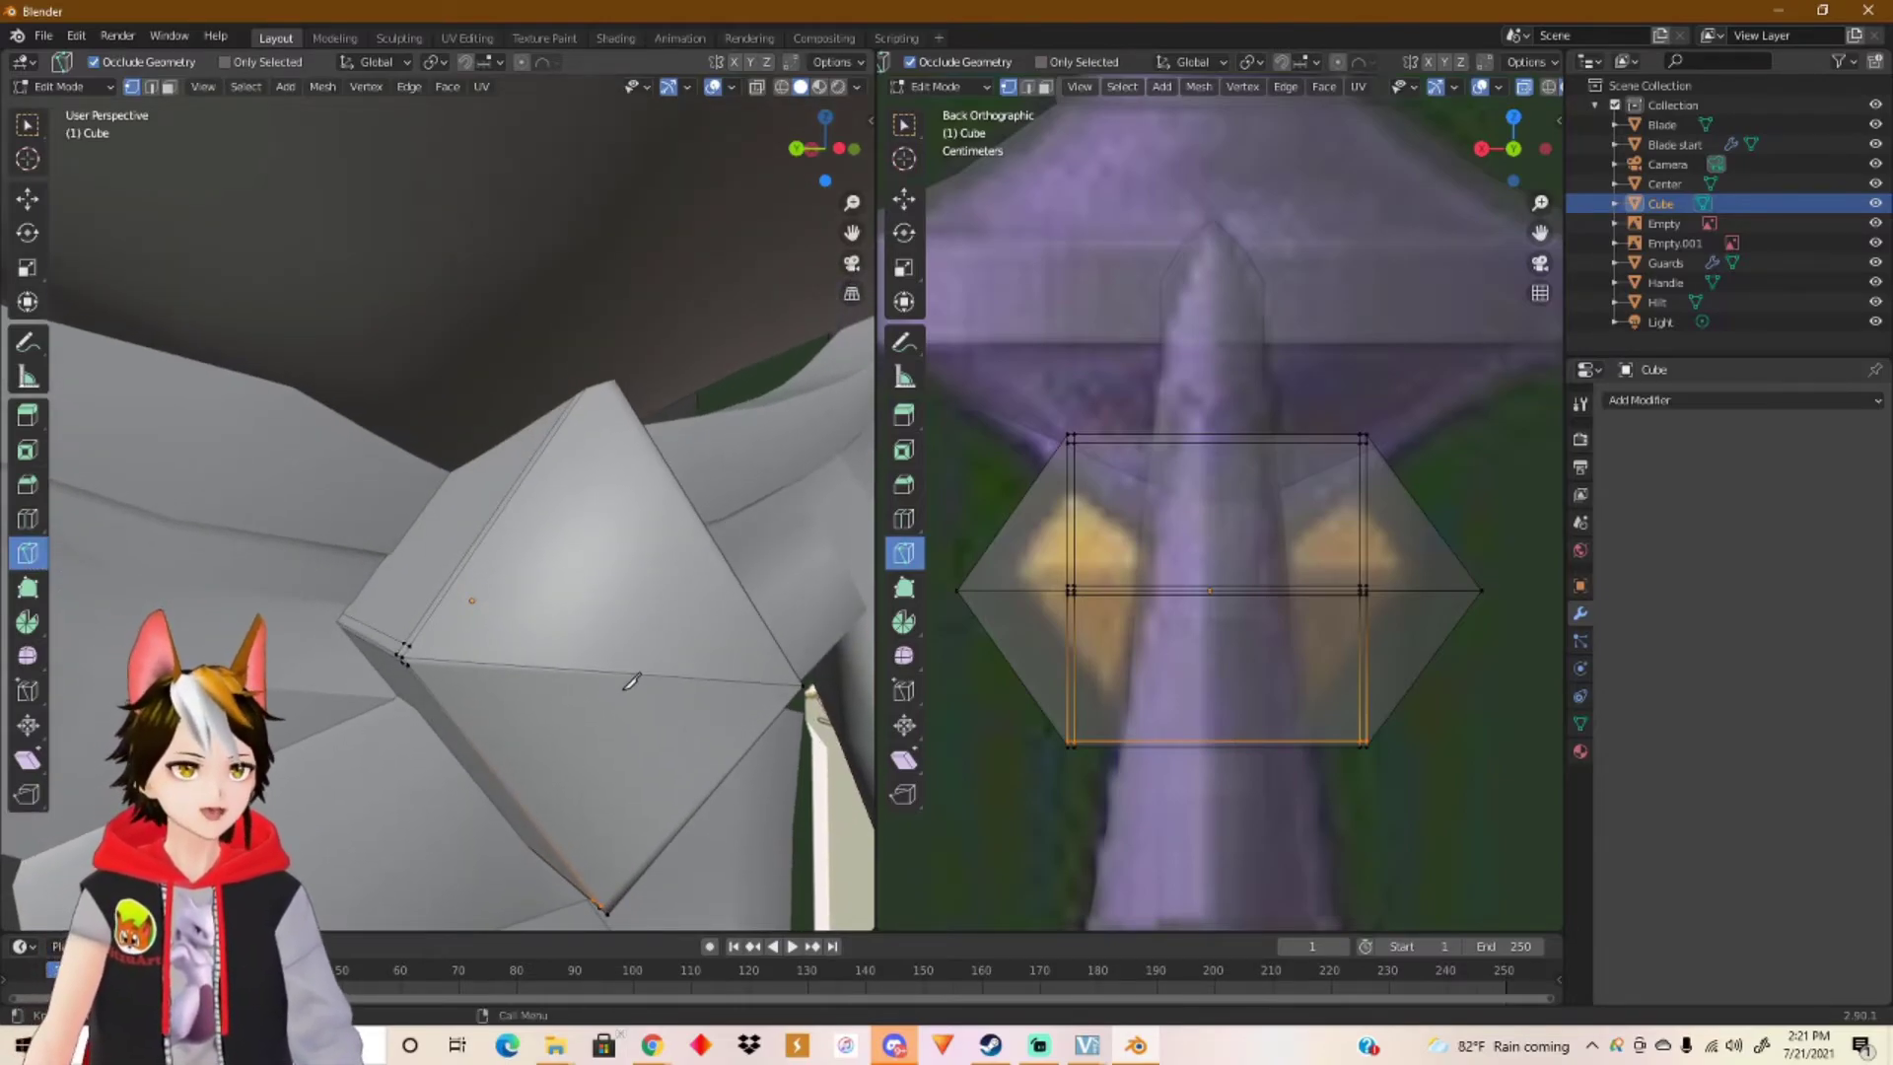
{"action": "scroll", "coordinate": [530, 668], "scroll_direction": "up", "scroll_amount": 1}
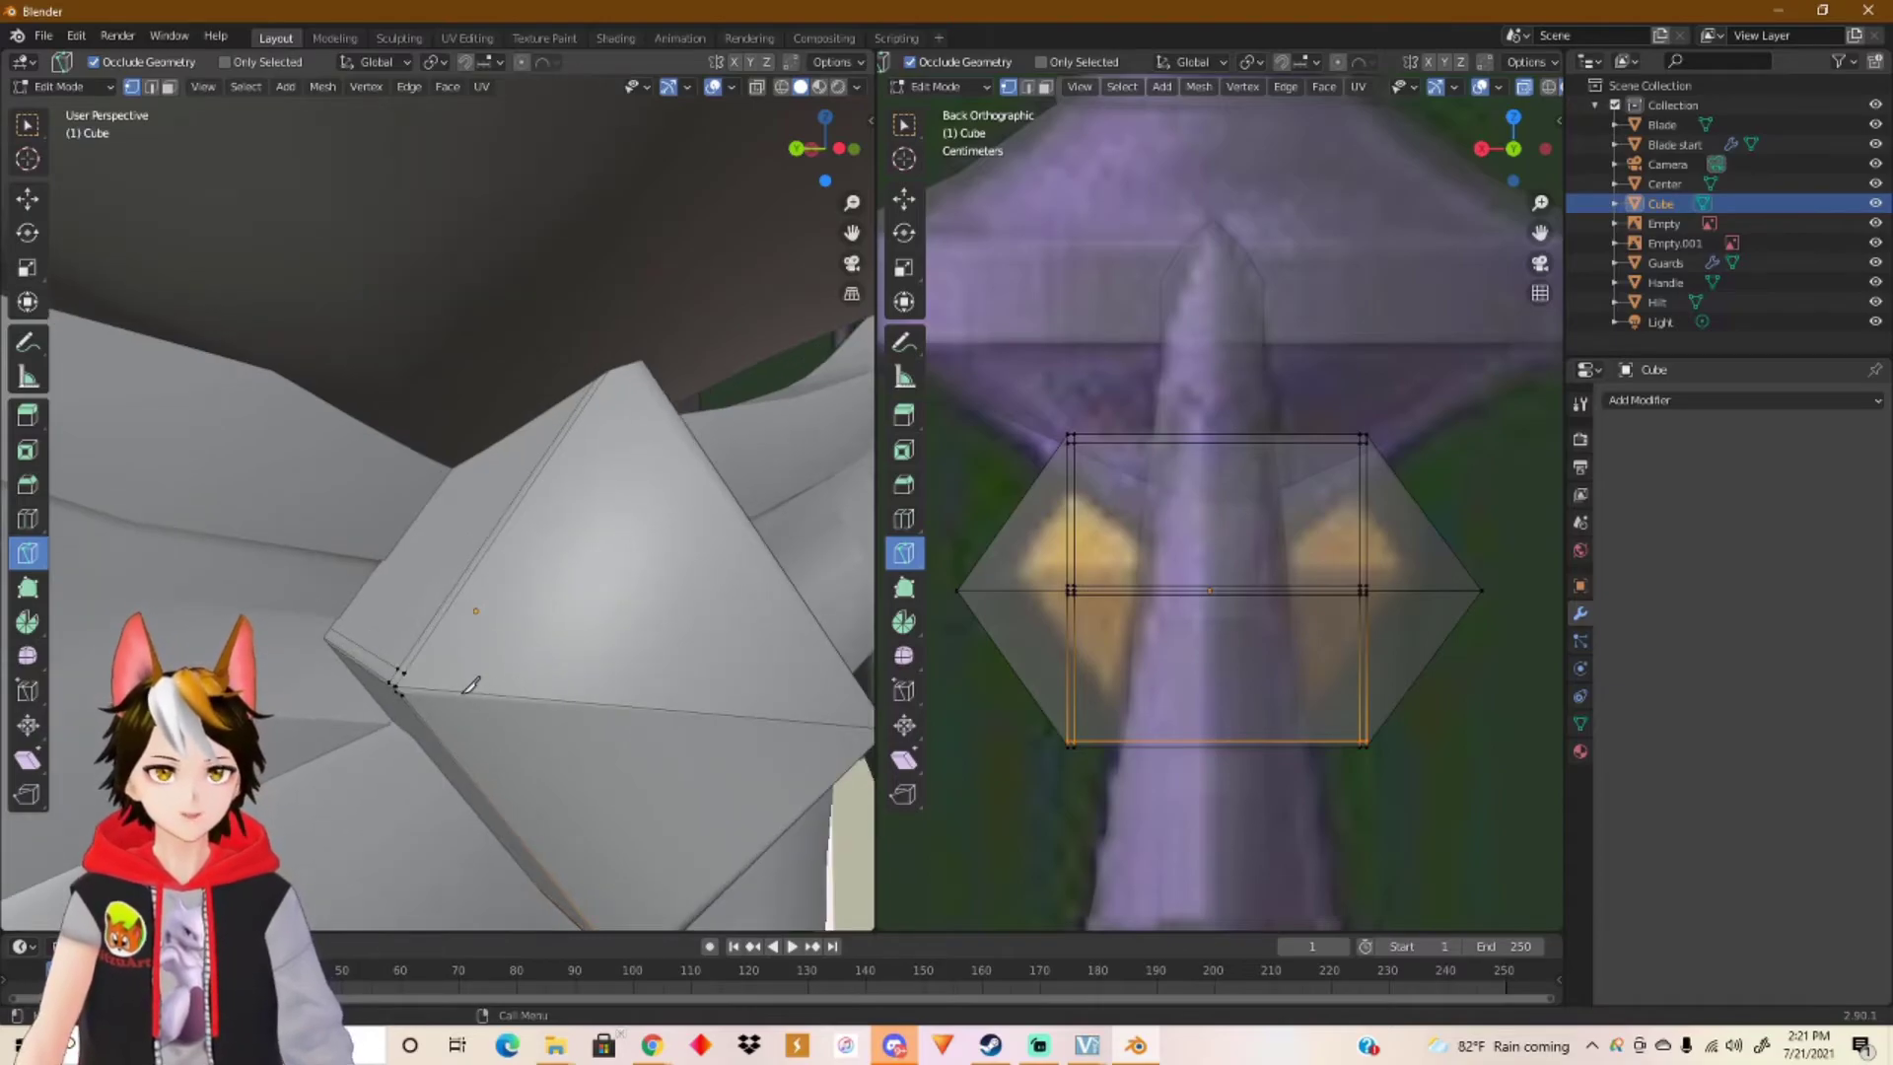
{"action": "middle_click_drag", "start_coordinate": [553, 688], "coordinate": [421, 565], "text": "shift"}
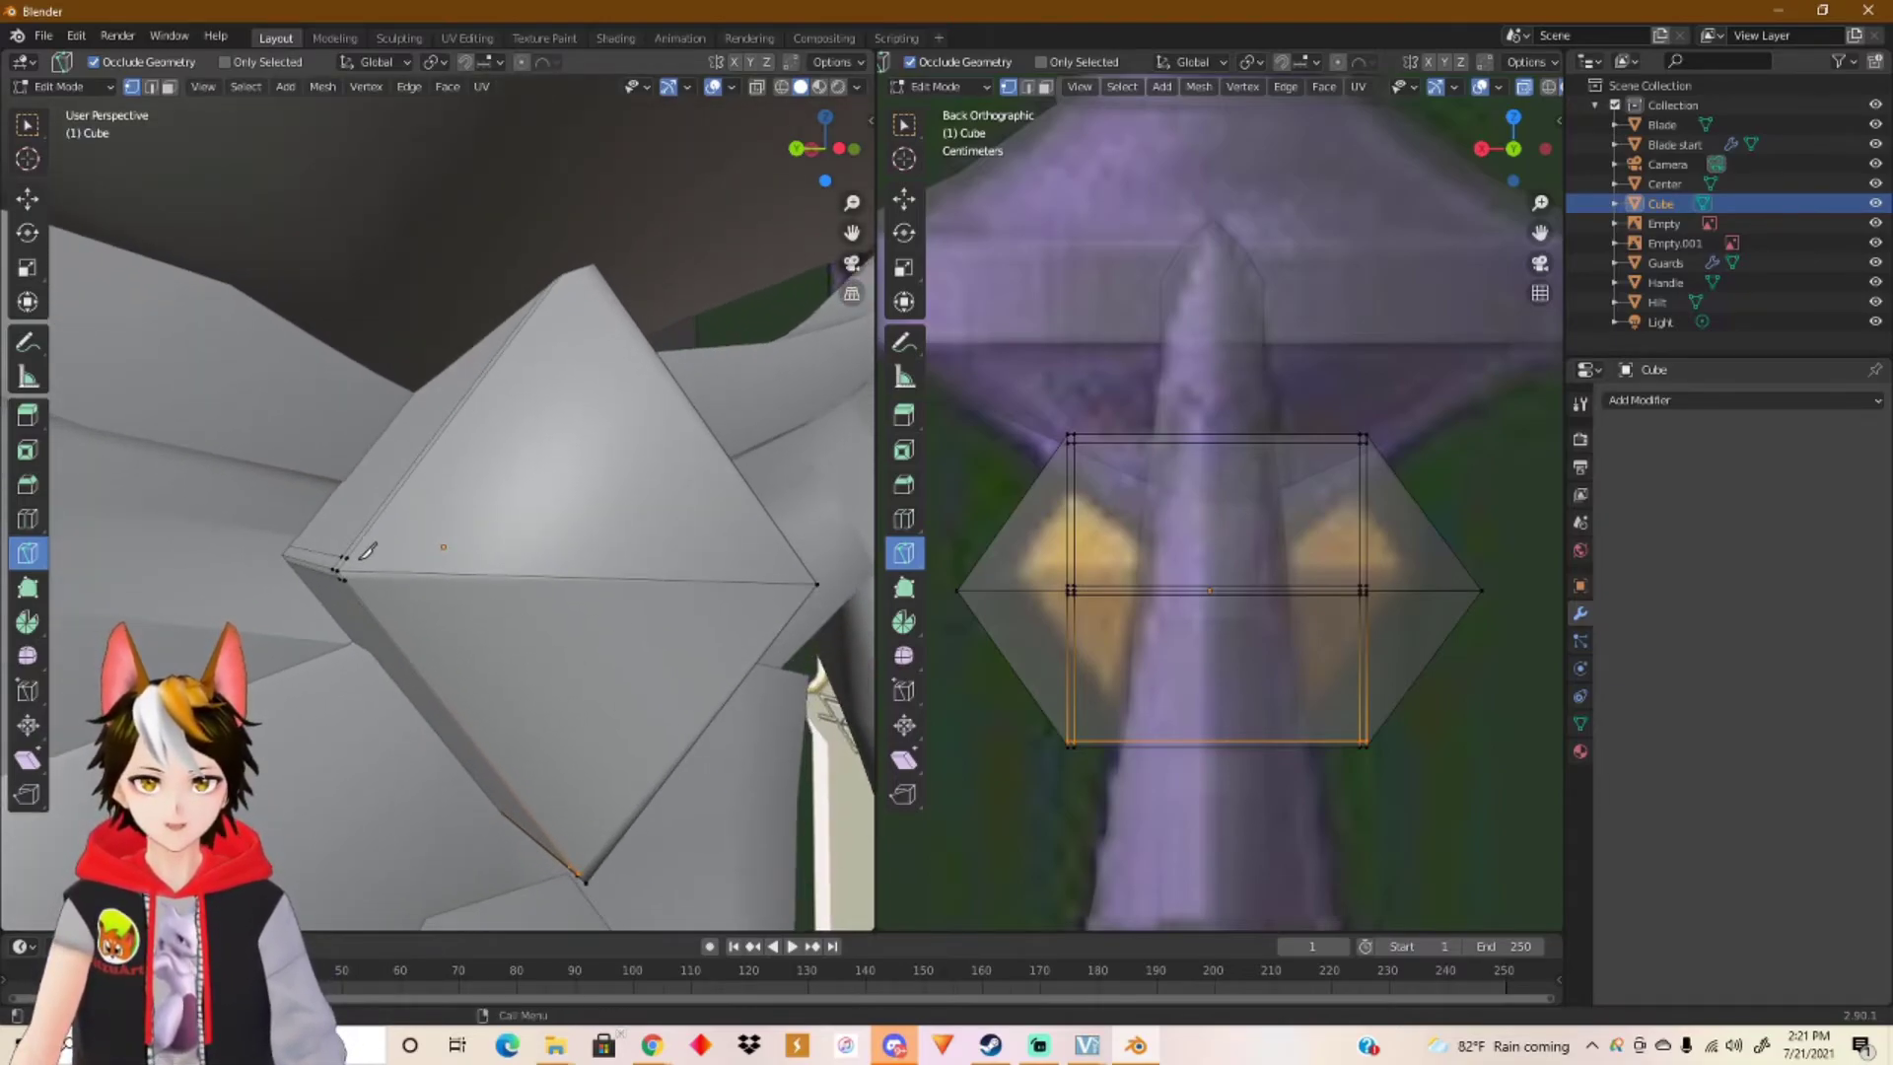
{"action": "left_click", "coordinate": [346, 559]}
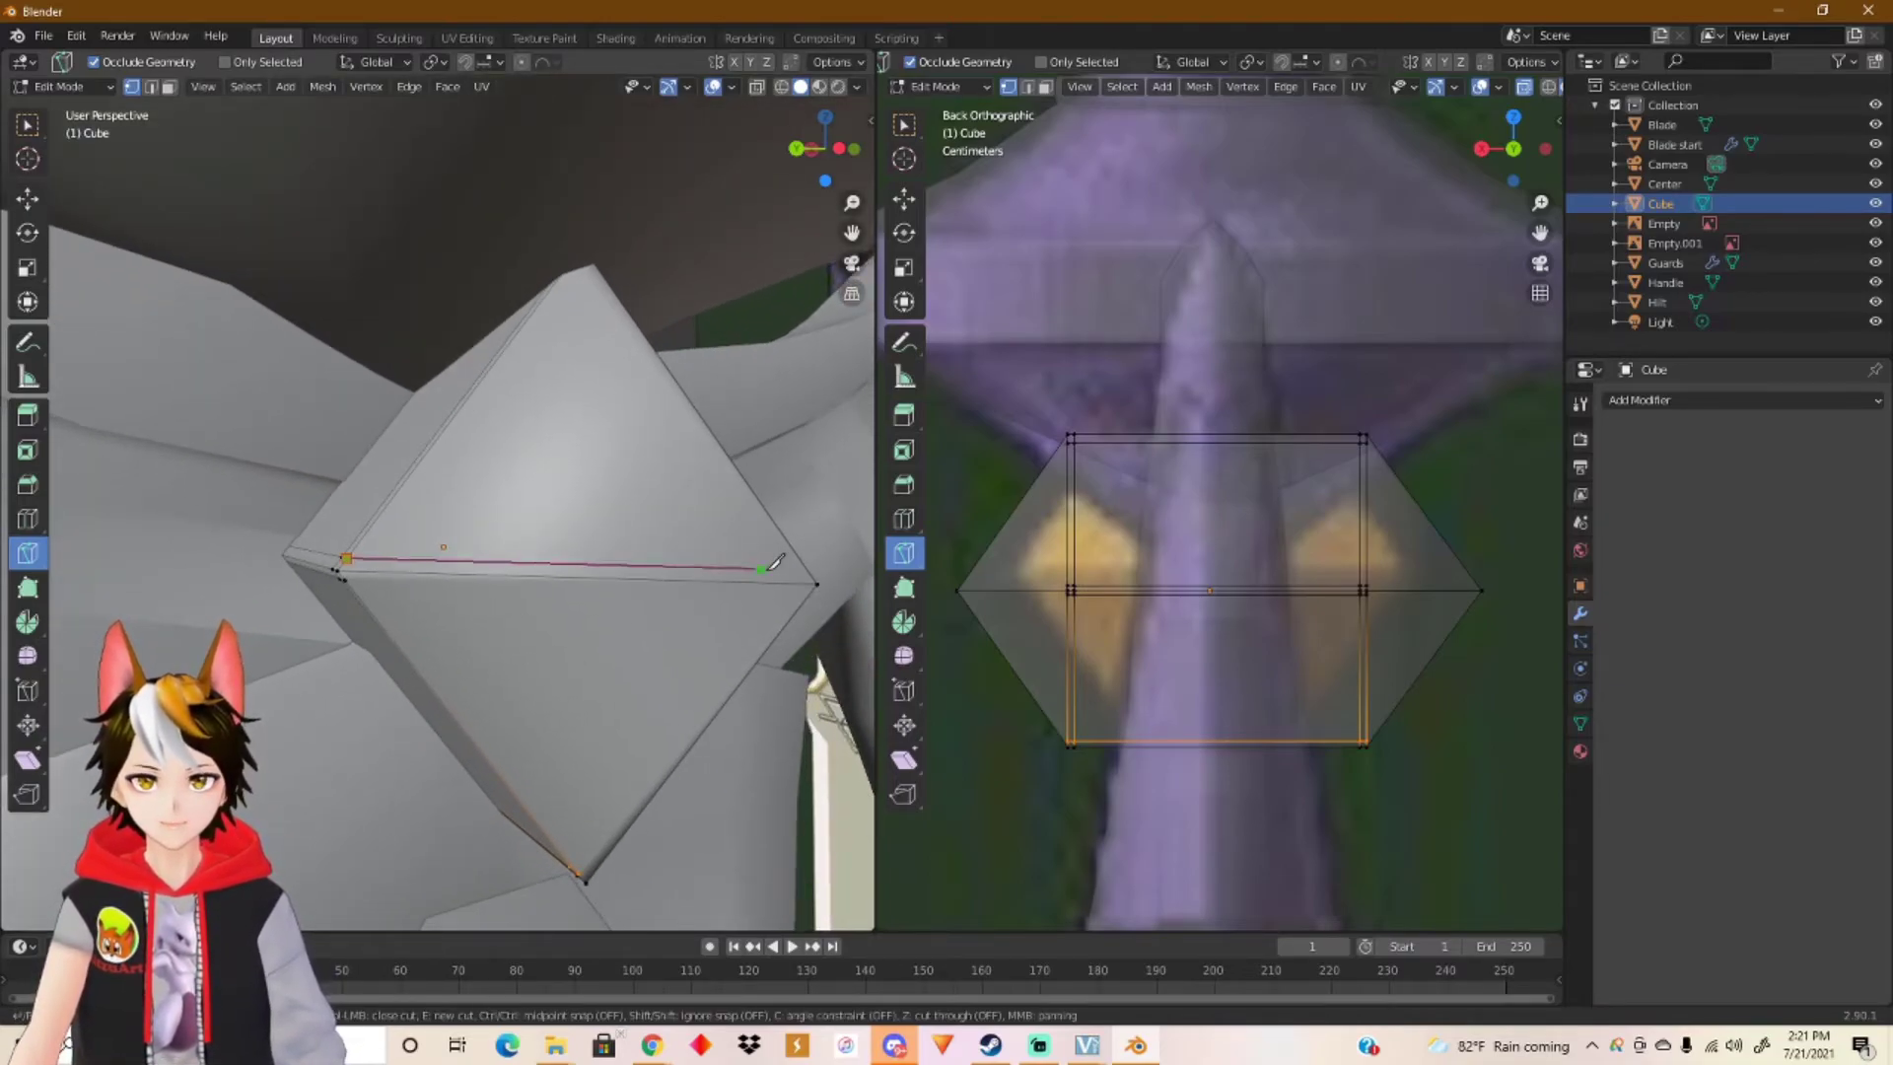
{"action": "middle_click_drag", "start_coordinate": [803, 558], "coordinate": [612, 558]}
{"action": "scroll", "coordinate": [612, 558], "scroll_direction": "down", "scroll_amount": 1}
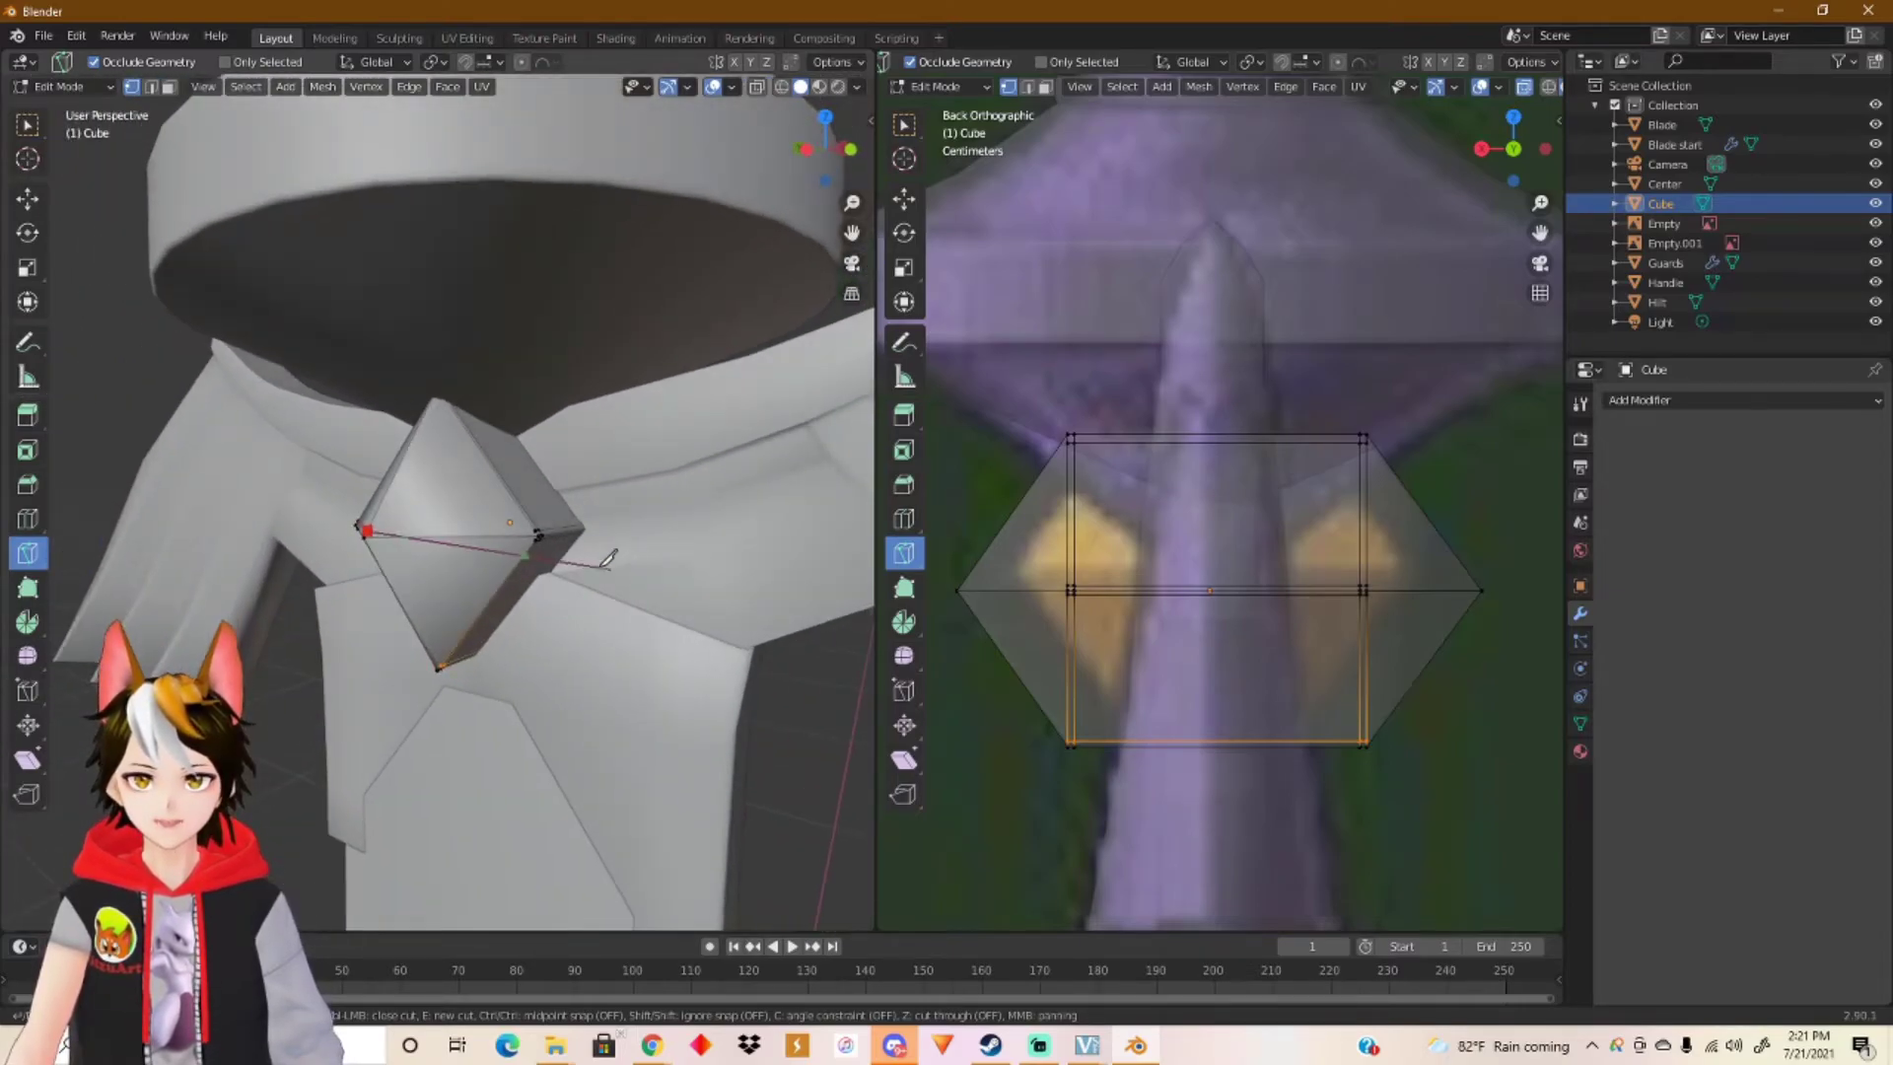
{"action": "scroll", "coordinate": [534, 545], "scroll_direction": "up", "scroll_amount": 3}
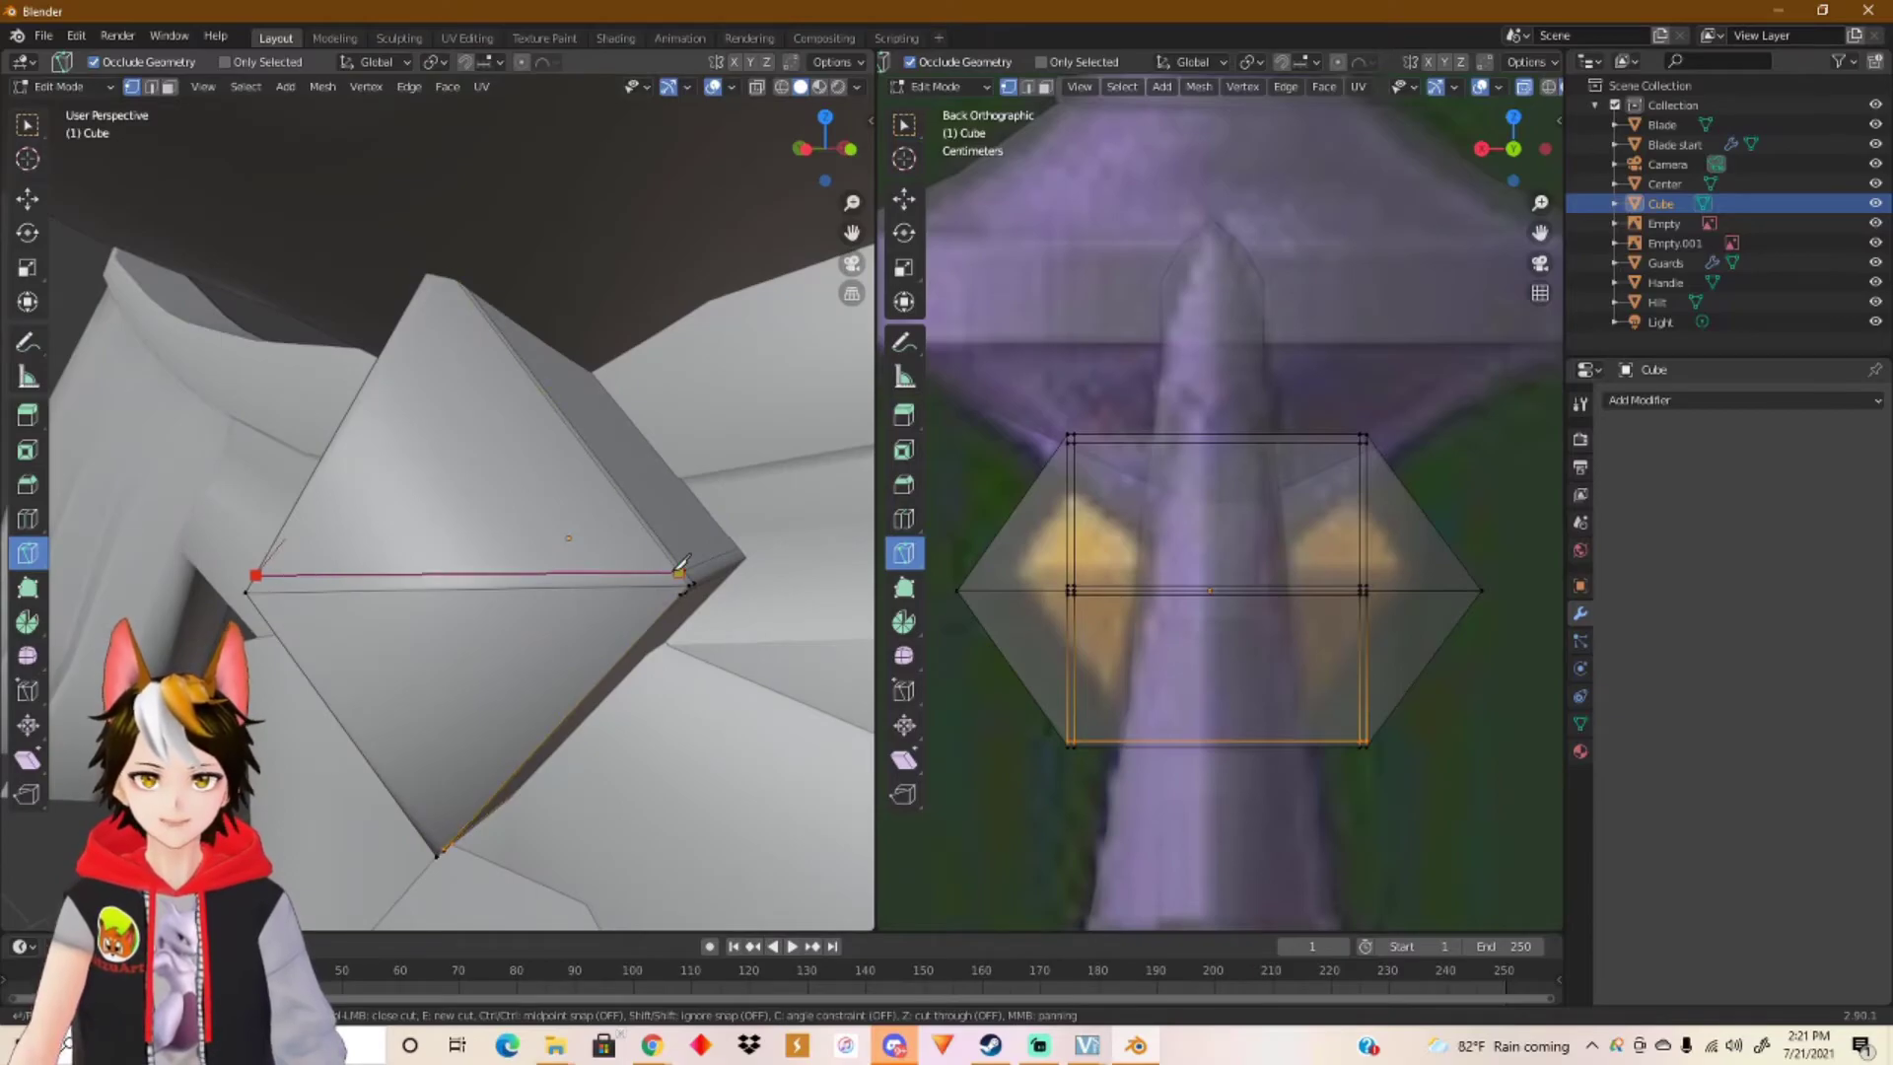
{"action": "left_click", "coordinate": [679, 572]}
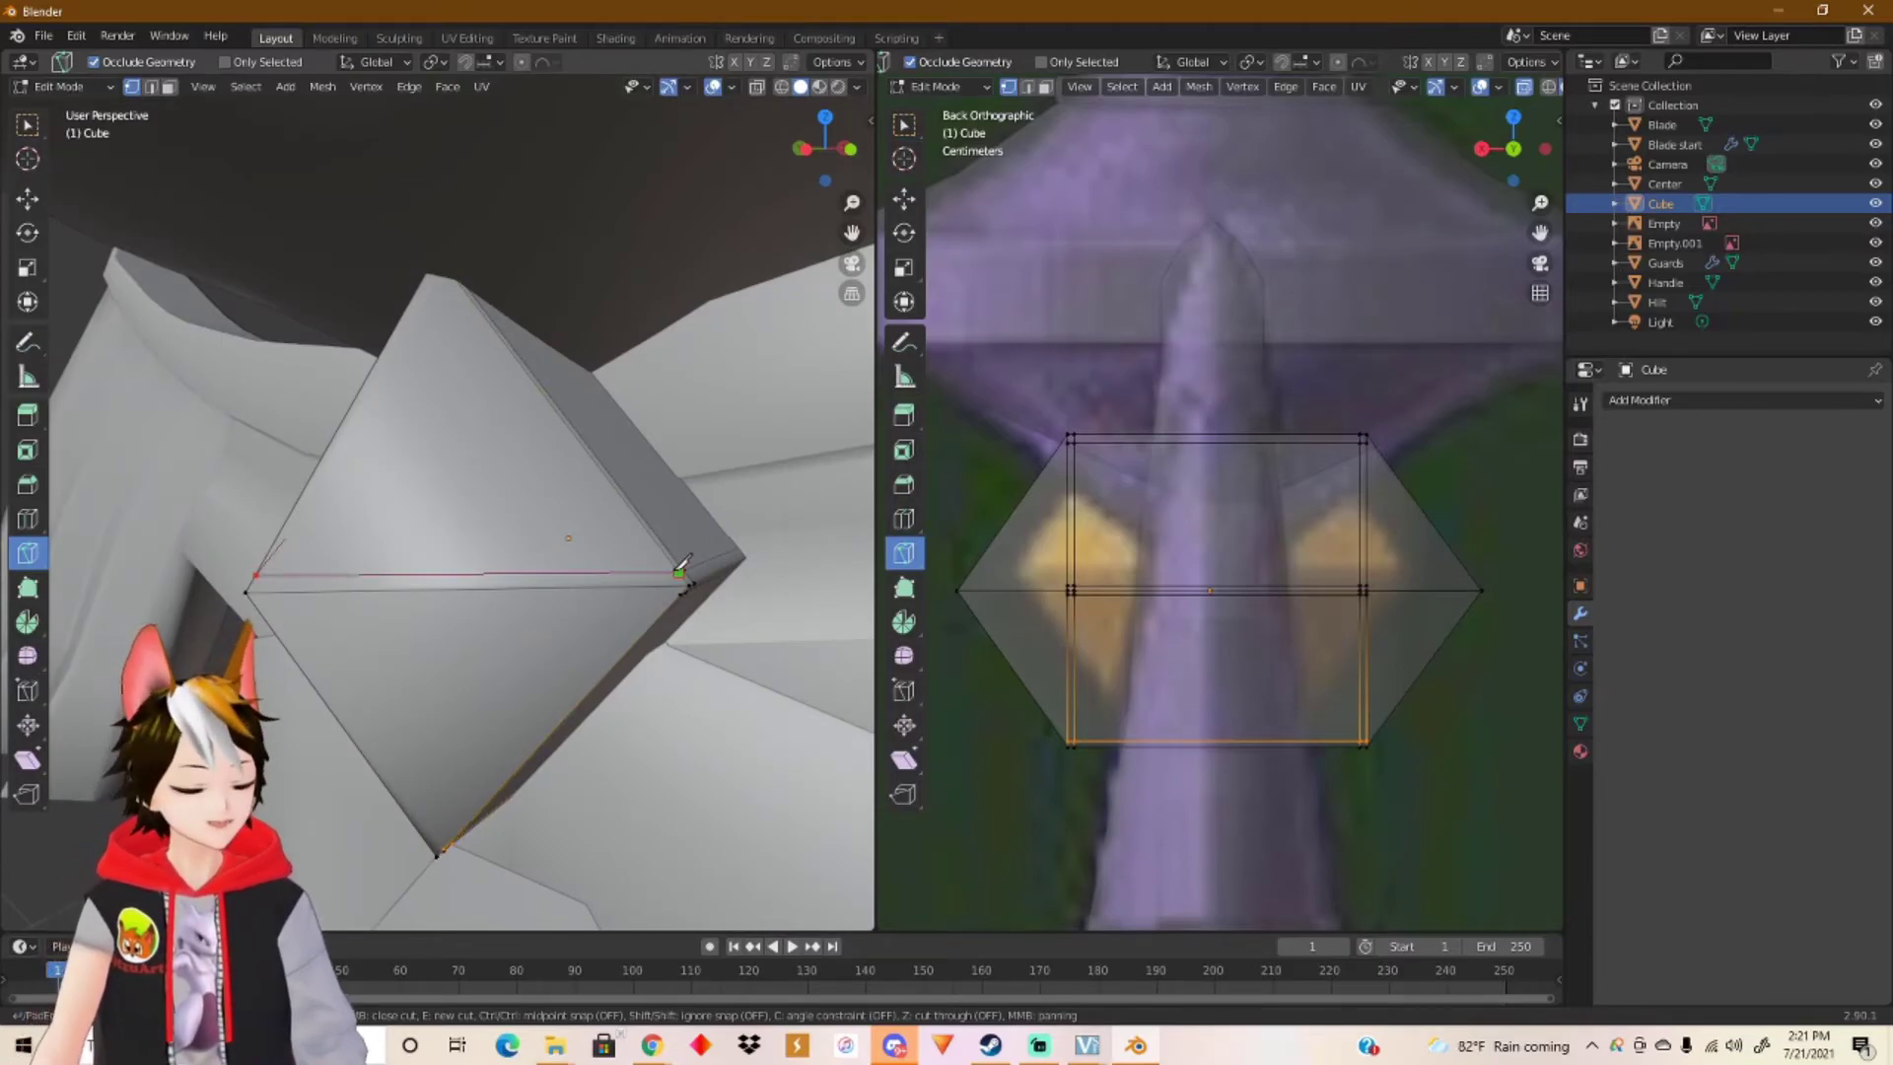
{"action": "key", "text": "Return"}
Step: Knife-cut a matching supporting edge just below the middle edge, around the tip of the same pointed end
{"action": "middle_click_drag", "start_coordinate": [682, 627], "coordinate": [598, 610]}
{"action": "key", "text": "k"}
{"action": "left_click", "coordinate": [623, 579]}
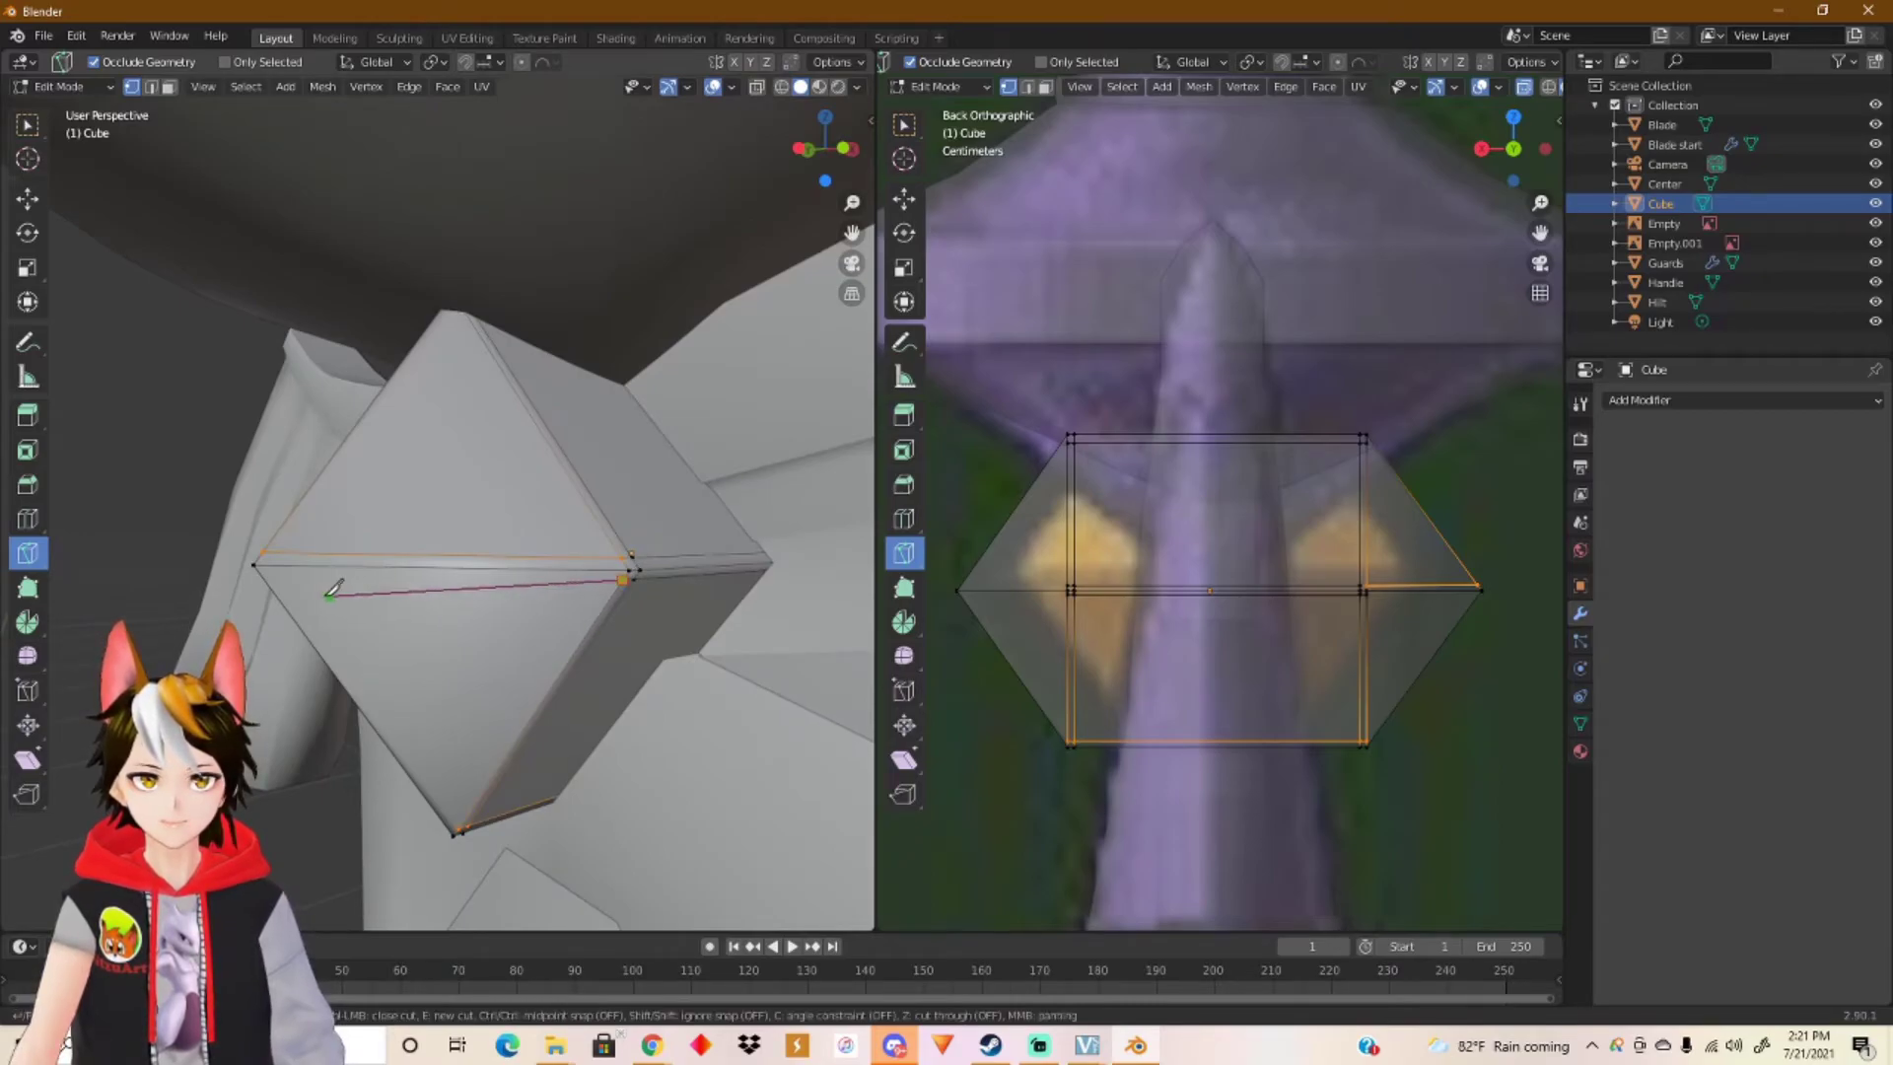
{"action": "left_click", "coordinate": [264, 574]}
{"action": "mouse_move", "coordinate": [281, 582]}
{"action": "middle_mouse_down"}
{"action": "mouse_move", "coordinate": [395, 588]}
{"action": "mouse_move", "coordinate": [281, 591]}
{"action": "mouse_move", "coordinate": [296, 555]}
{"action": "middle_mouse_up"}
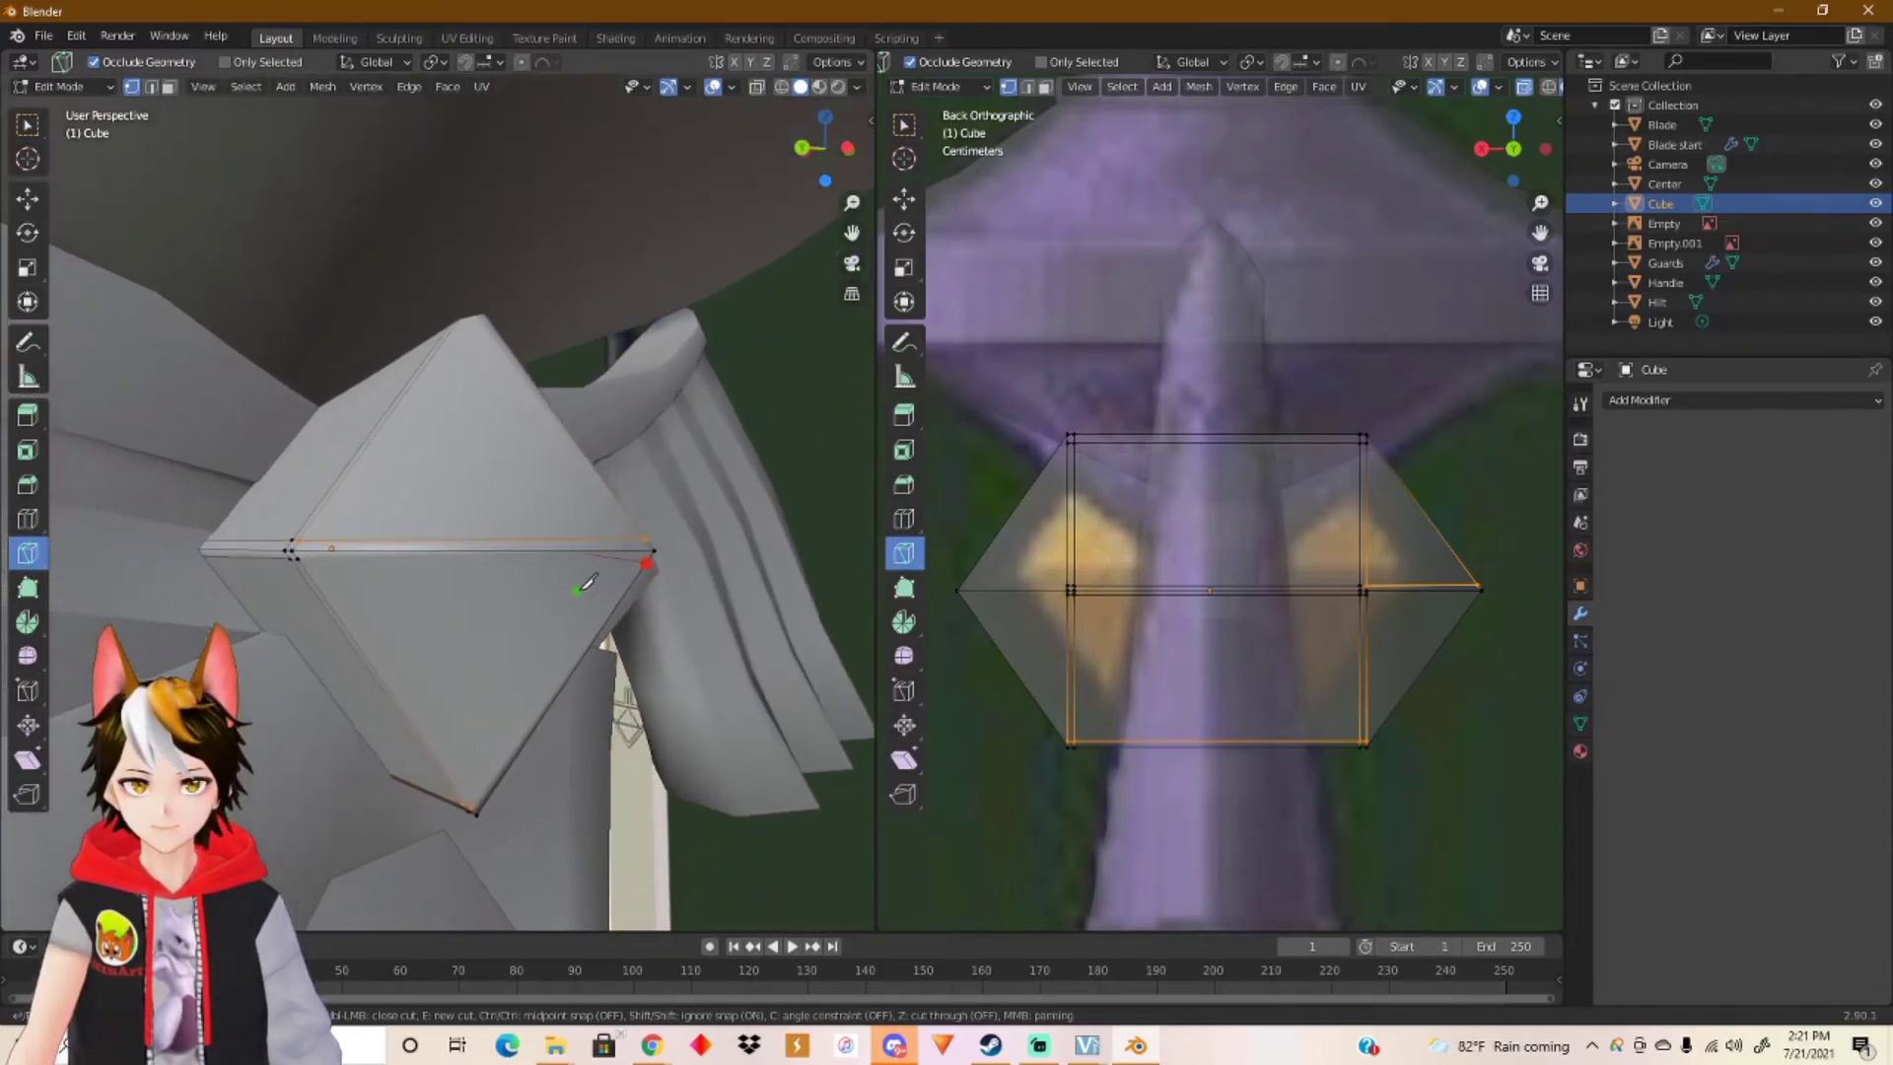
{"action": "left_click", "coordinate": [306, 552]}
{"action": "key", "text": "Return"}
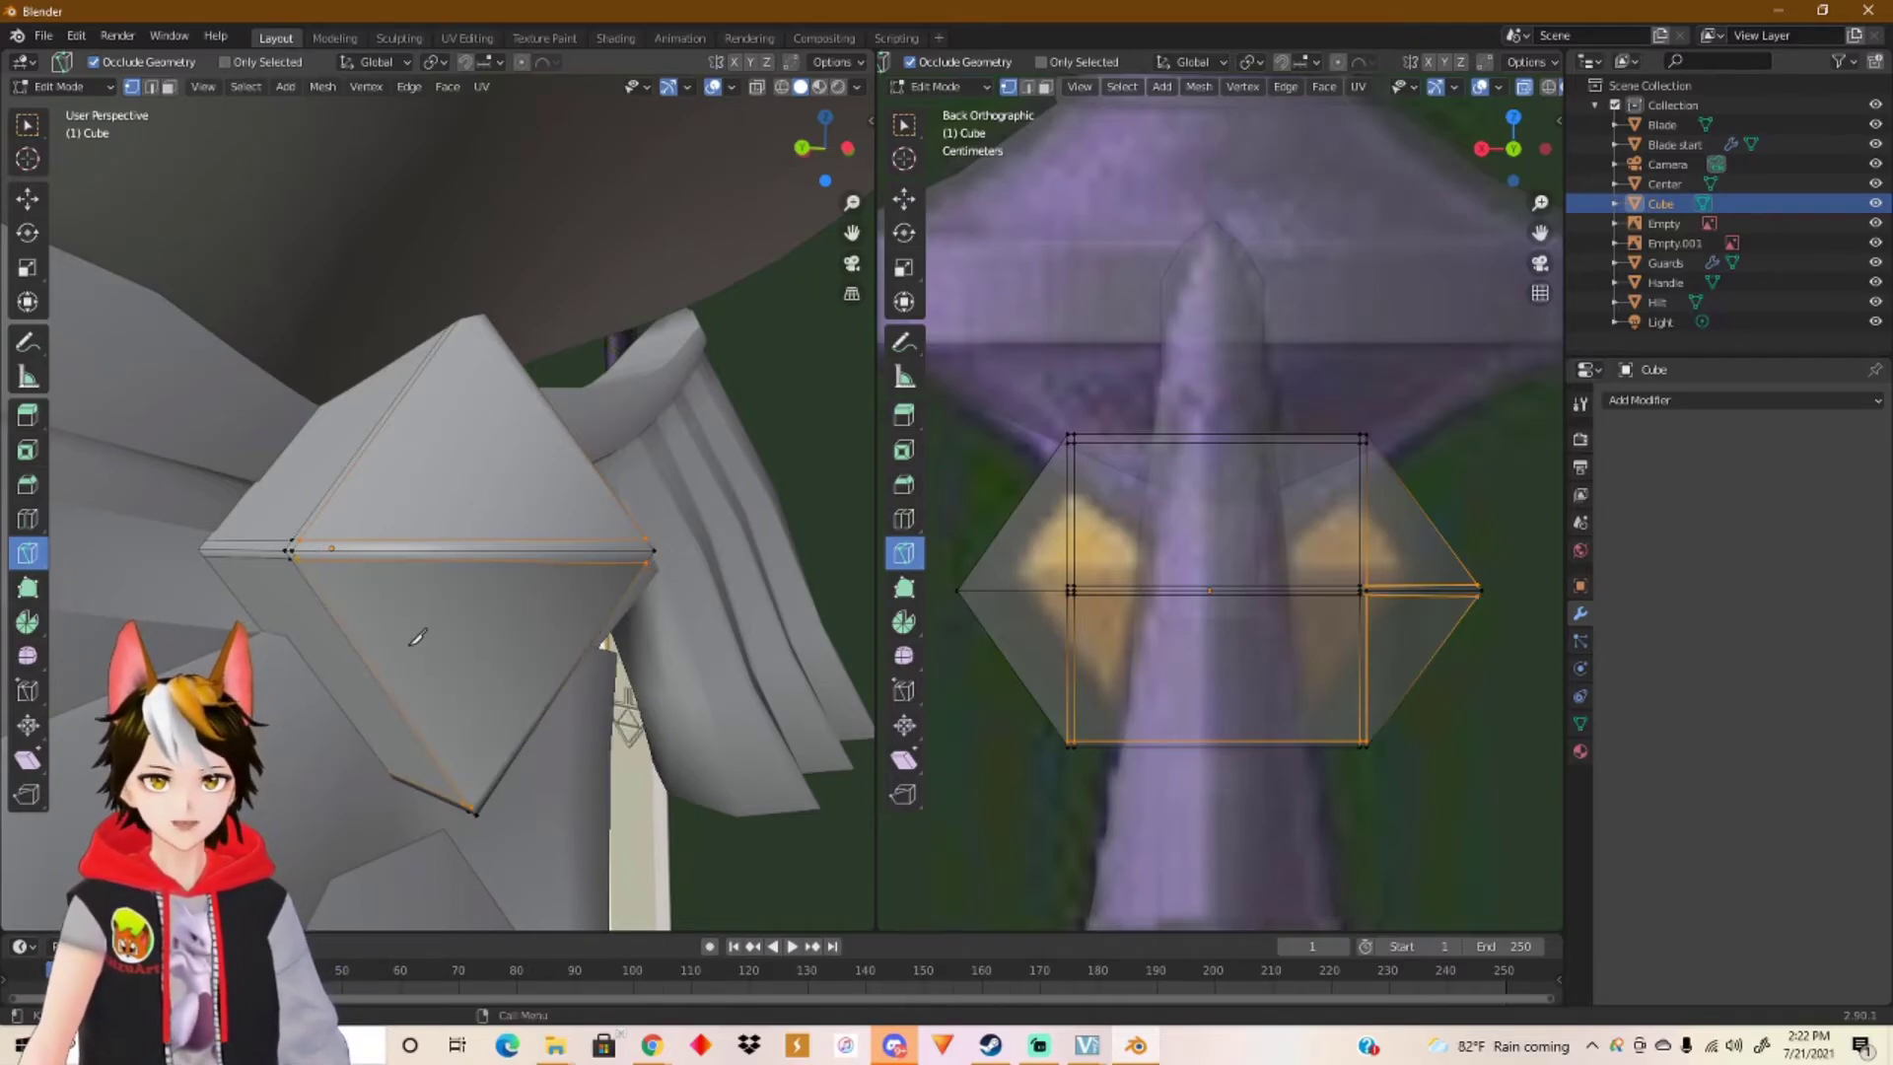
Step: Turn on X-ray in the perspective view and knife-cut a supporting edge along one side of the pointed end's vertical ridge, from bottom through tip to top
{"action": "middle_click_drag", "start_coordinate": [571, 460], "coordinate": [461, 445]}
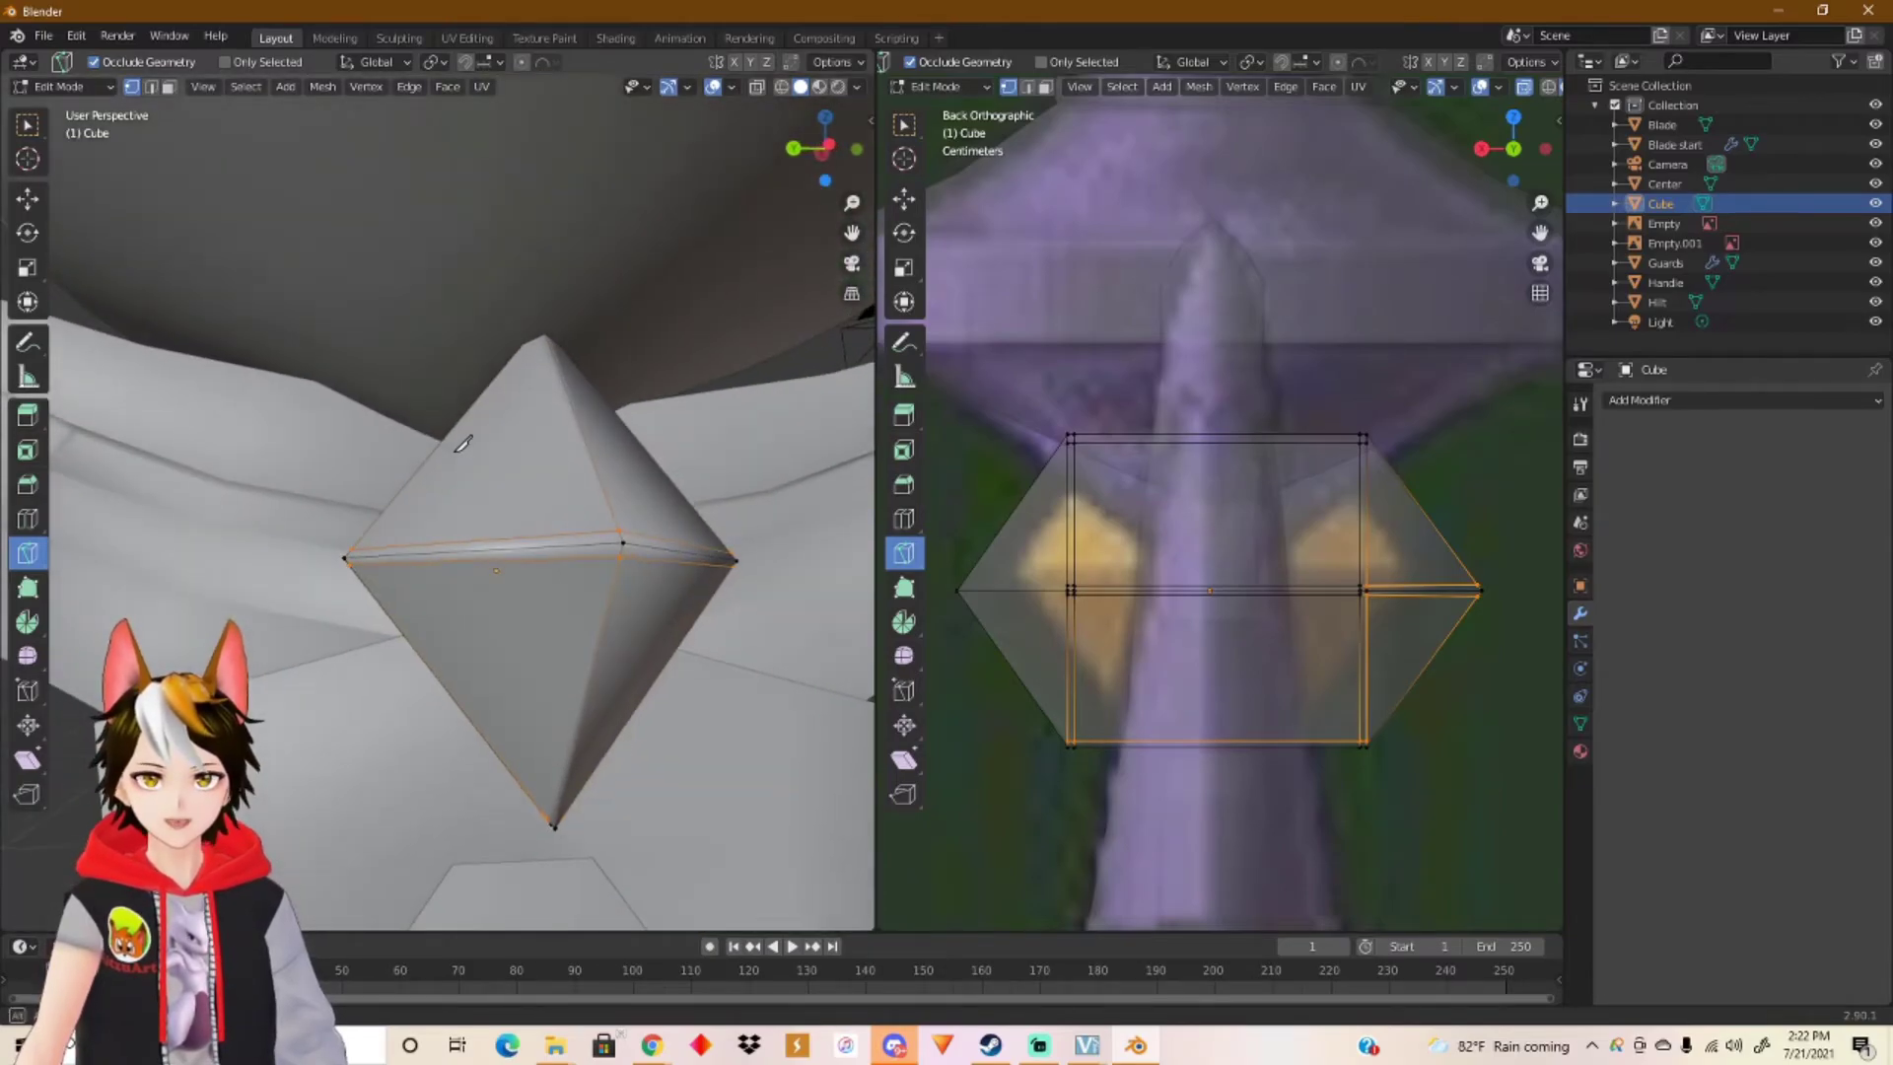
{"action": "left_click", "coordinate": [756, 87]}
{"action": "middle_click_drag", "start_coordinate": [557, 683], "coordinate": [540, 636]}
{"action": "key", "text": "k"}
{"action": "left_click", "coordinate": [527, 639]}
{"action": "middle_click_drag", "start_coordinate": [536, 274], "coordinate": [515, 580]}
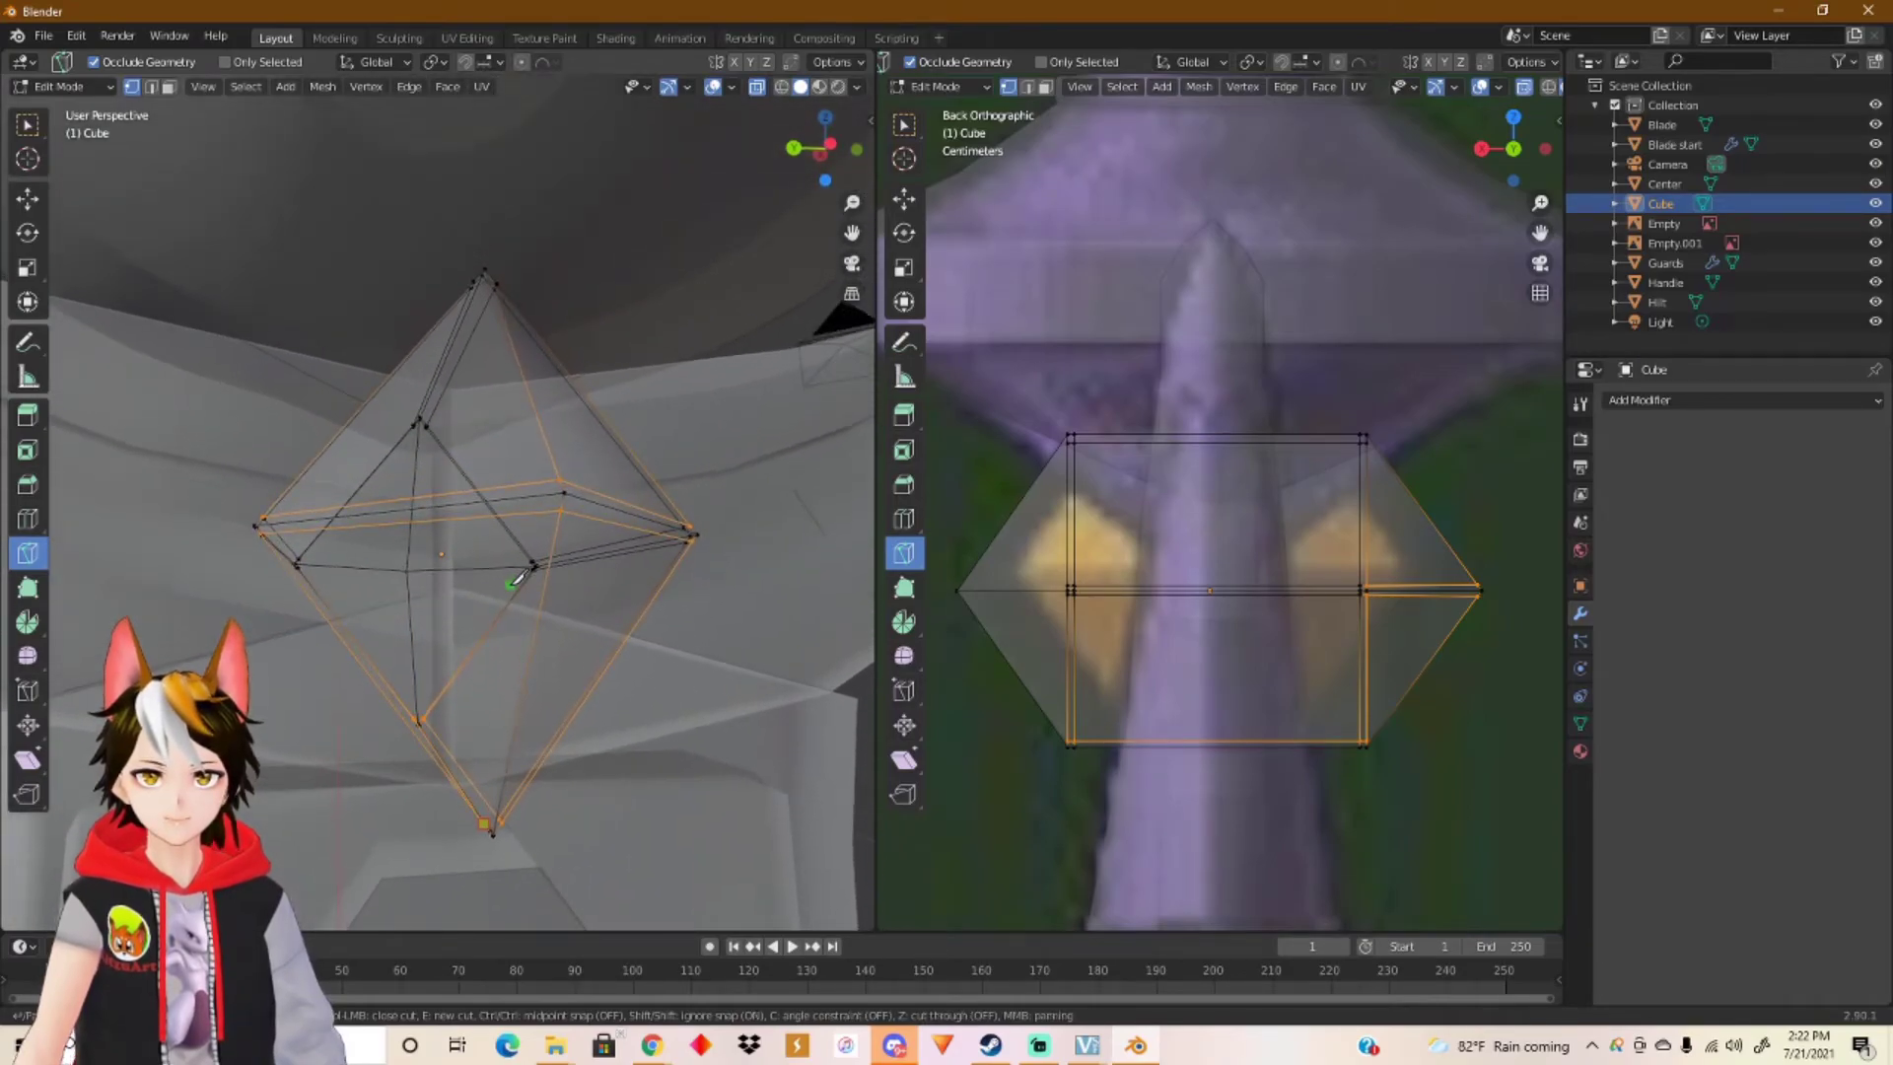
{"action": "left_click", "coordinate": [547, 492]}
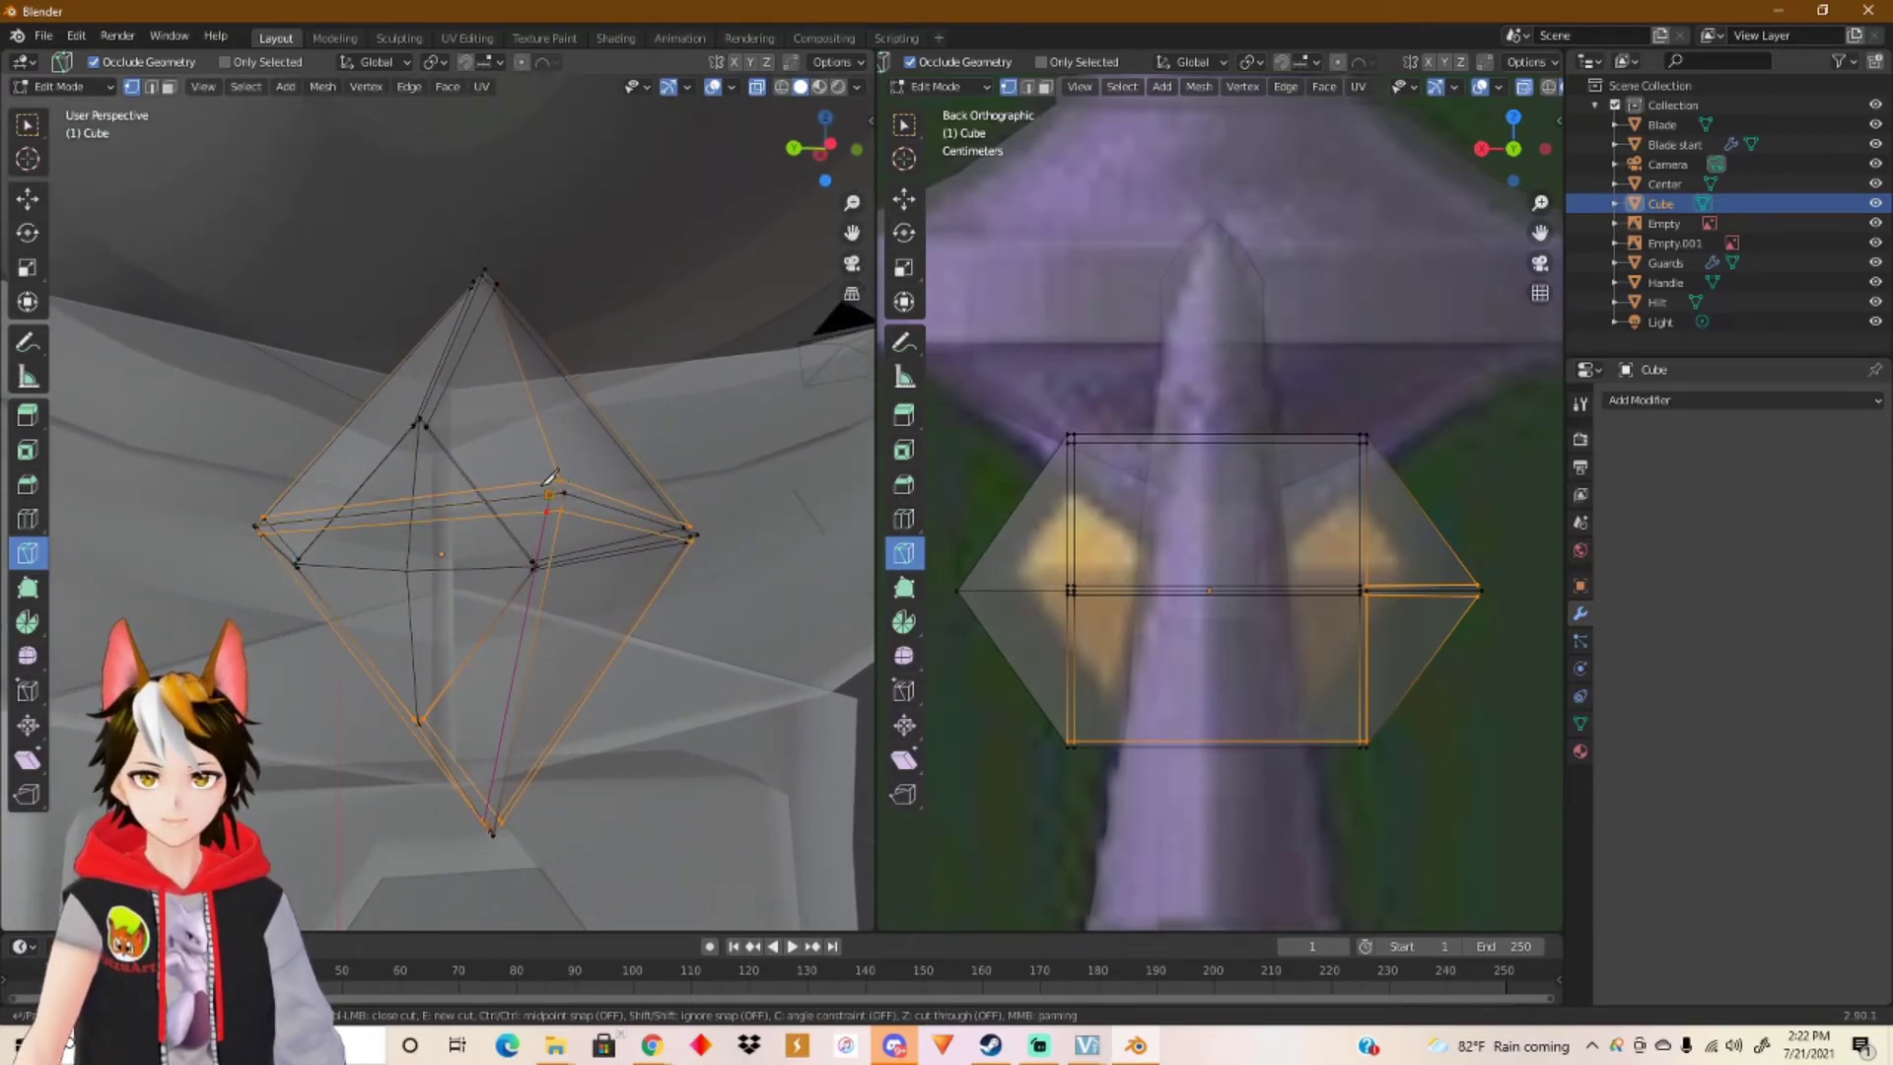
{"action": "middle_click_drag", "start_coordinate": [480, 308], "coordinate": [532, 466]}
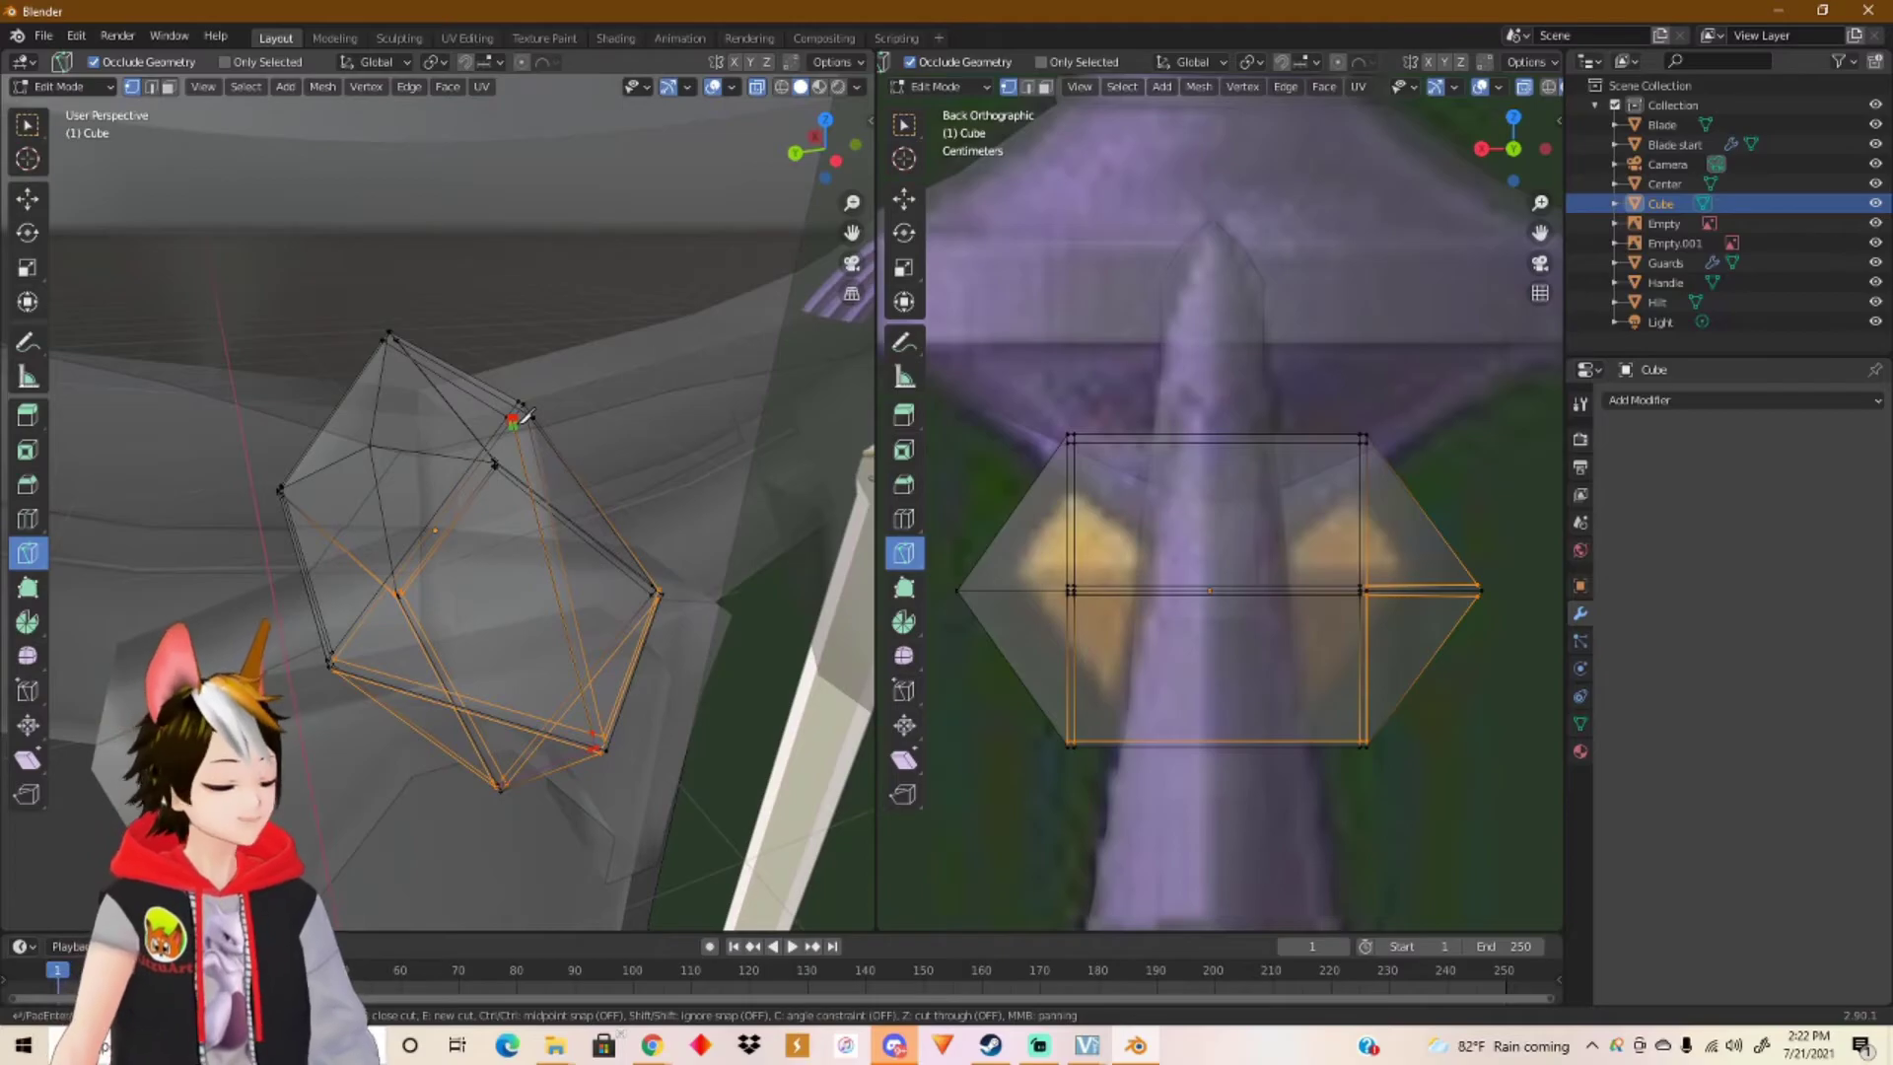
{"action": "key", "text": "Return"}
Step: Knife-cut a second supporting edge along the other side of that vertical ridge, from the gem's top corner past the tip to the bottom corner
{"action": "middle_click_drag", "start_coordinate": [596, 510], "coordinate": [577, 457]}
{"action": "key", "text": "k"}
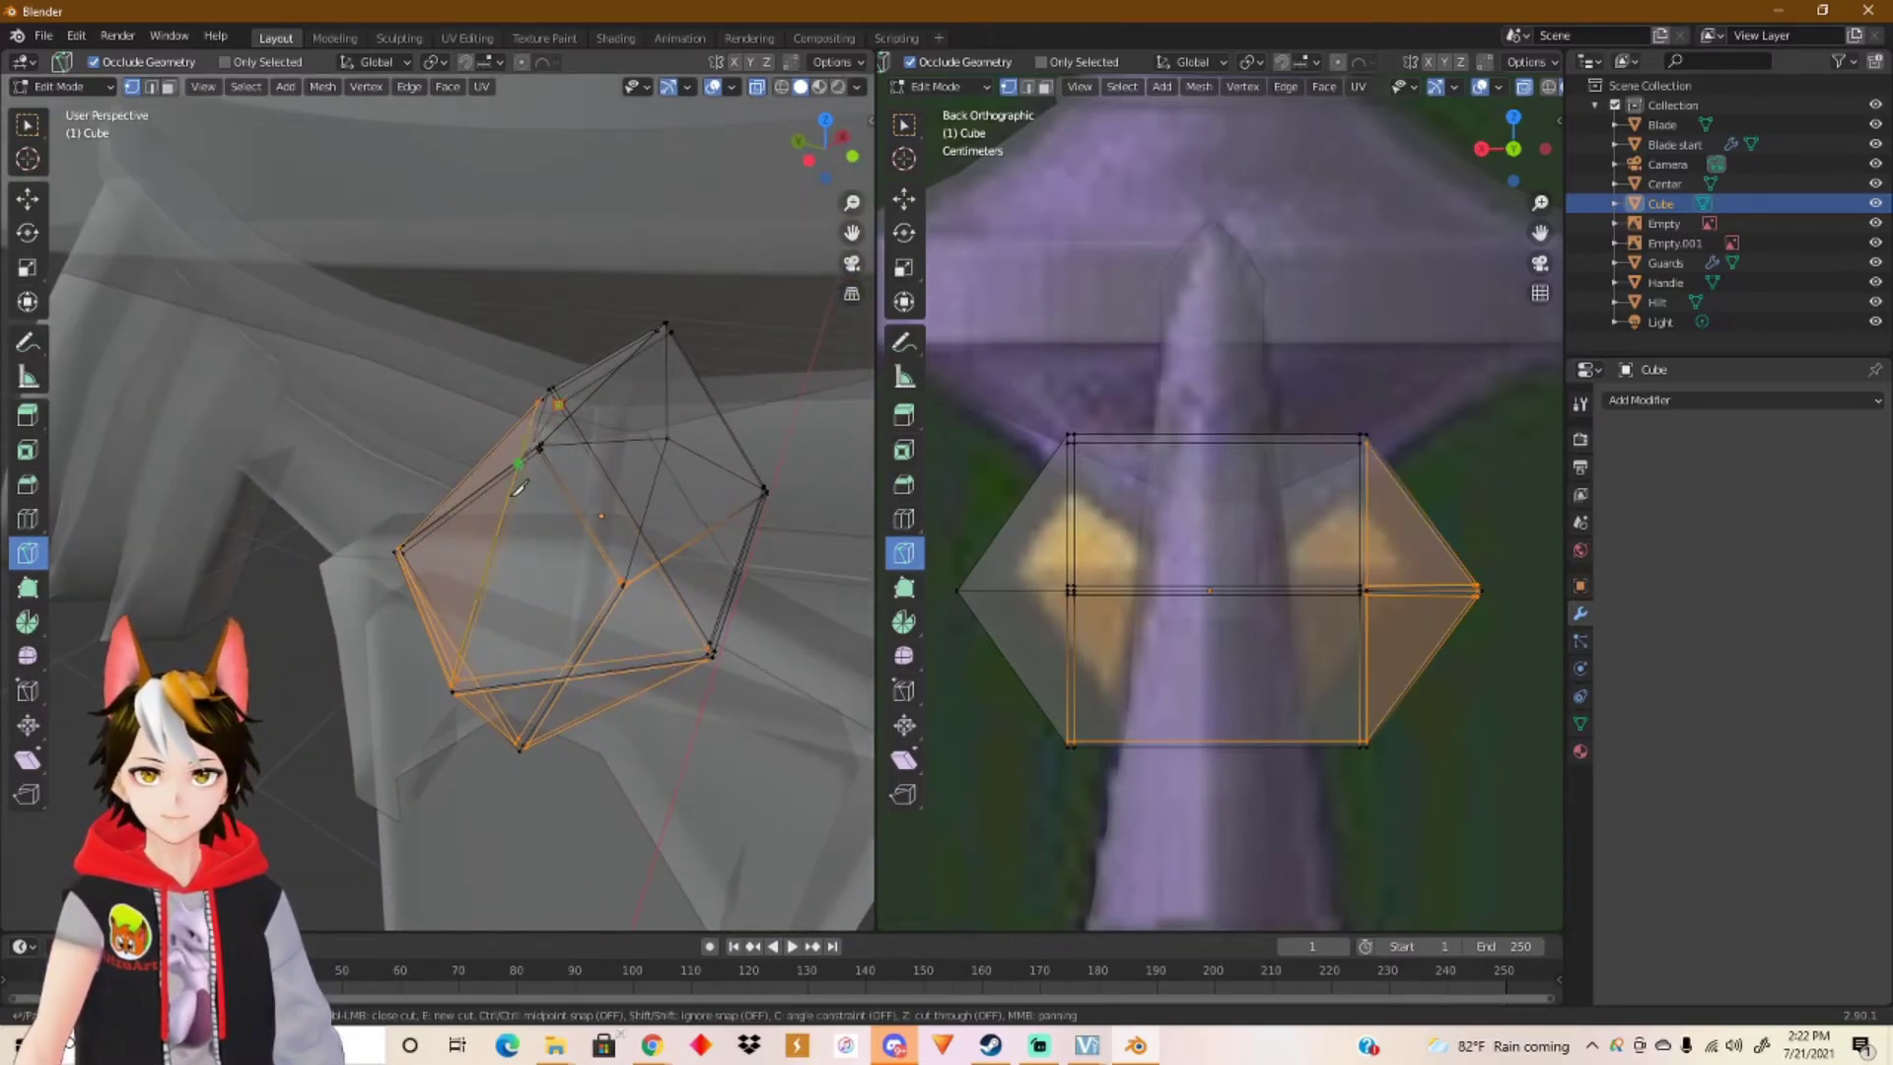
{"action": "middle_click_drag", "start_coordinate": [489, 671], "coordinate": [498, 550]}
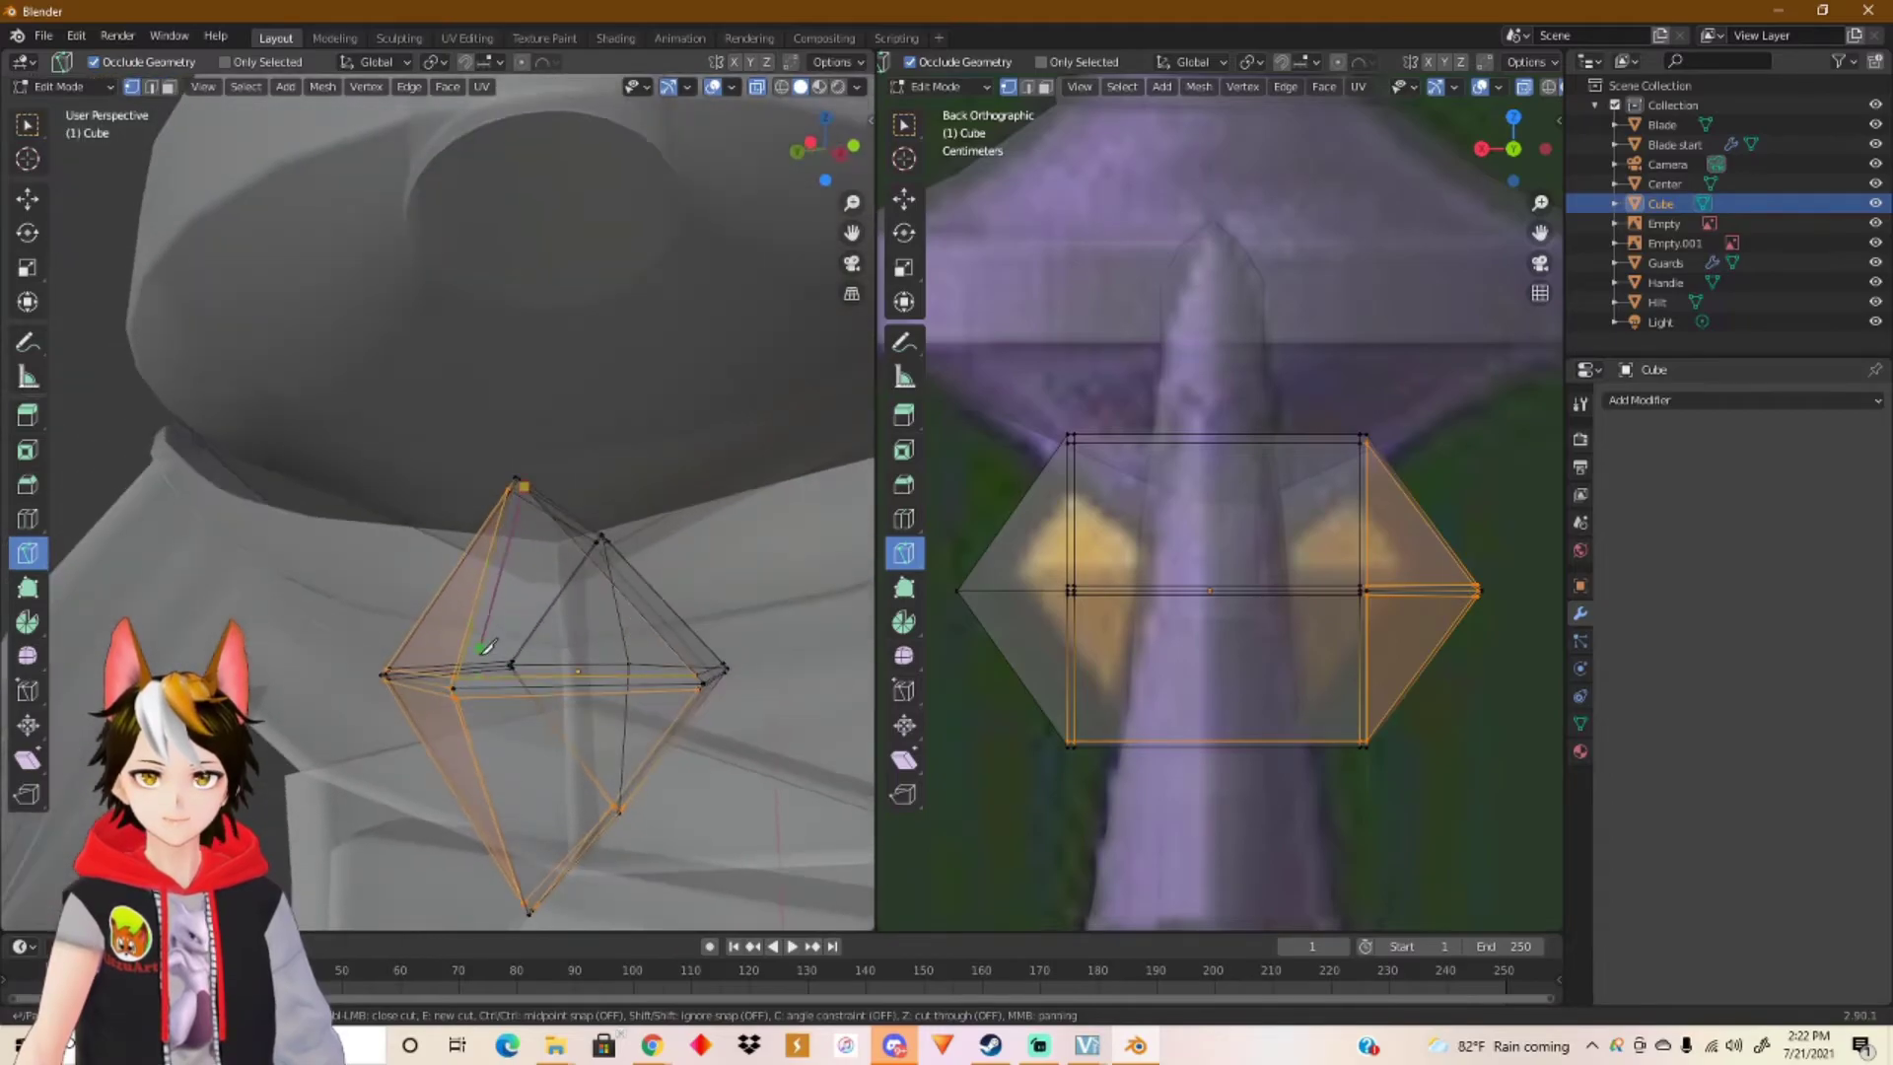
{"action": "scroll", "coordinate": [495, 636], "scroll_direction": "up", "scroll_amount": 2}
{"action": "middle_click_drag", "start_coordinate": [501, 671], "coordinate": [463, 591], "text": "shift"}
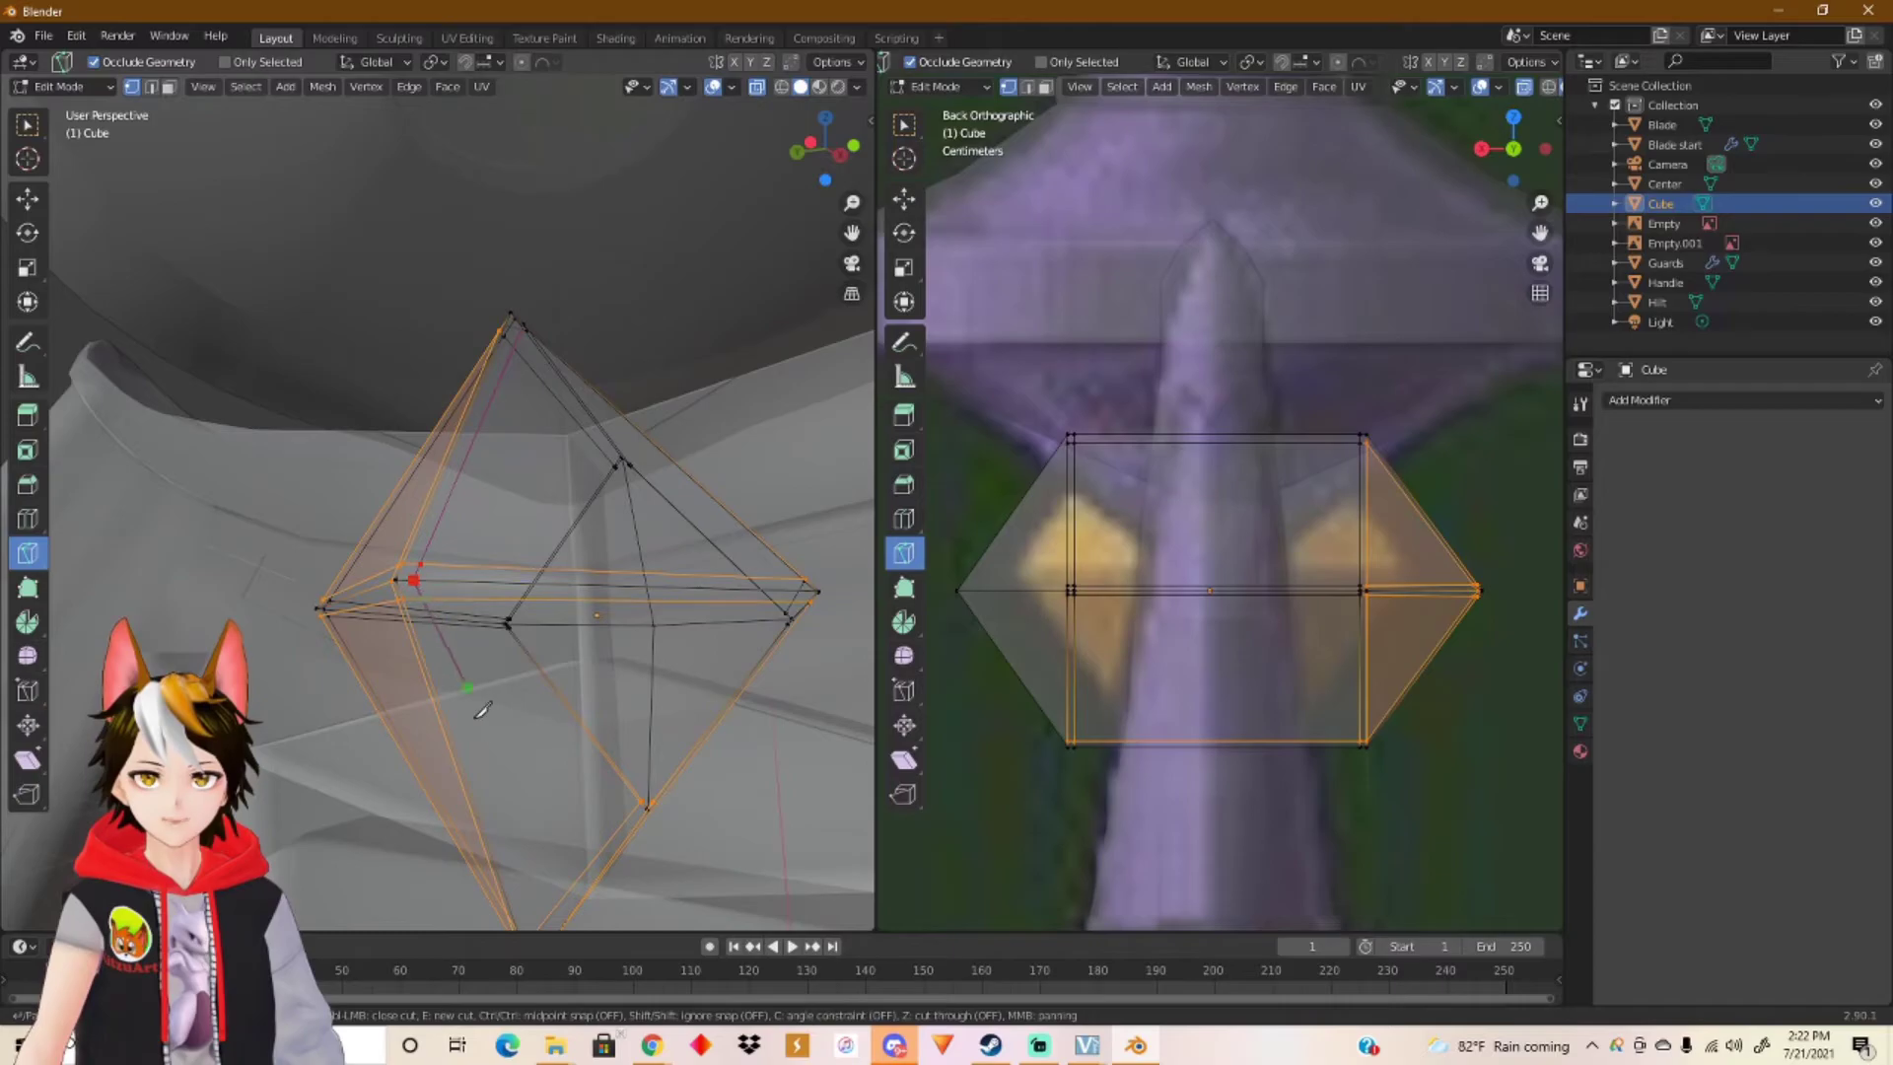
{"action": "middle_click_drag", "start_coordinate": [517, 793], "coordinate": [480, 603]}
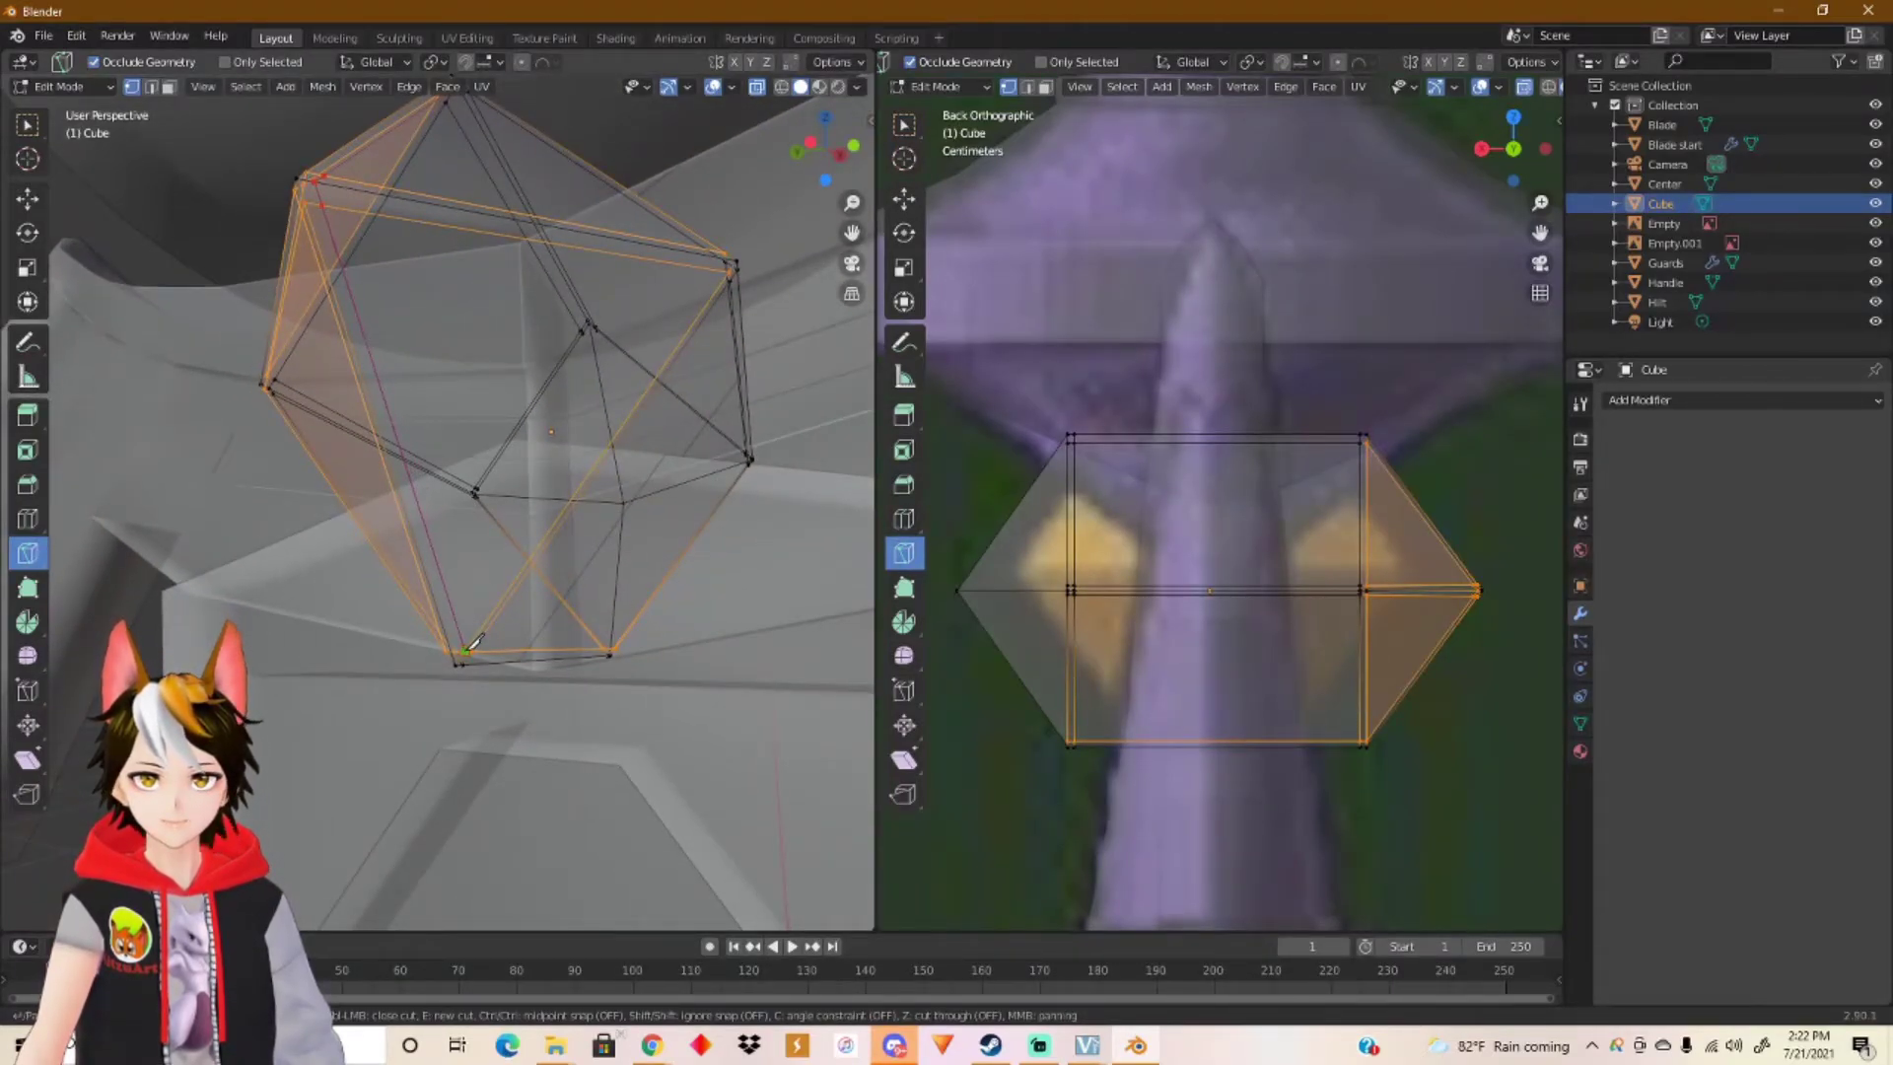
{"action": "left_click", "coordinate": [466, 650]}
{"action": "key", "text": "Return"}
Step: Knife-cut a supporting edge beside the vertical ridge of the gem's opposite, +X pointed end, from the top corner past the tip to the bottom
{"action": "scroll", "coordinate": [465, 652], "scroll_direction": "up", "scroll_amount": 2}
{"action": "middle_click_drag", "start_coordinate": [465, 671], "coordinate": [627, 423]}
{"action": "left_click", "coordinate": [612, 409]}
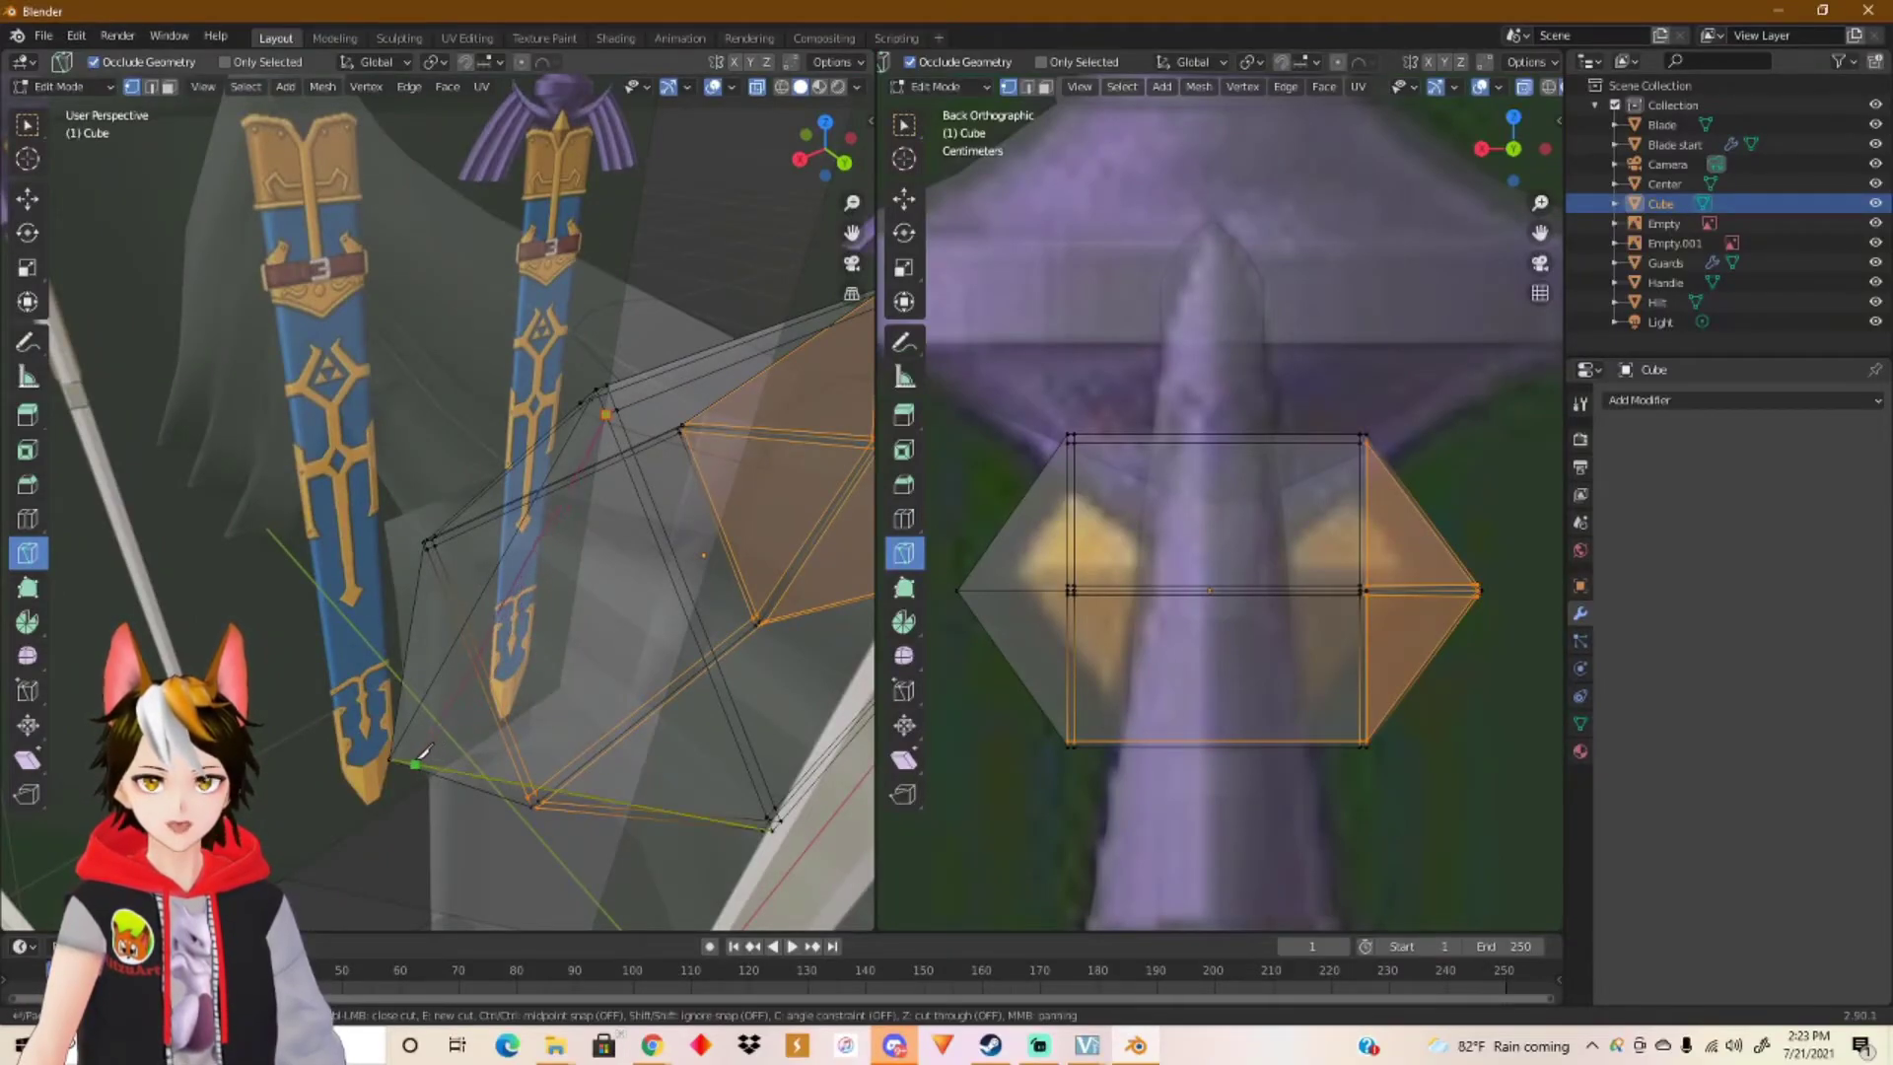
{"action": "middle_click_drag", "start_coordinate": [452, 759], "coordinate": [484, 631]}
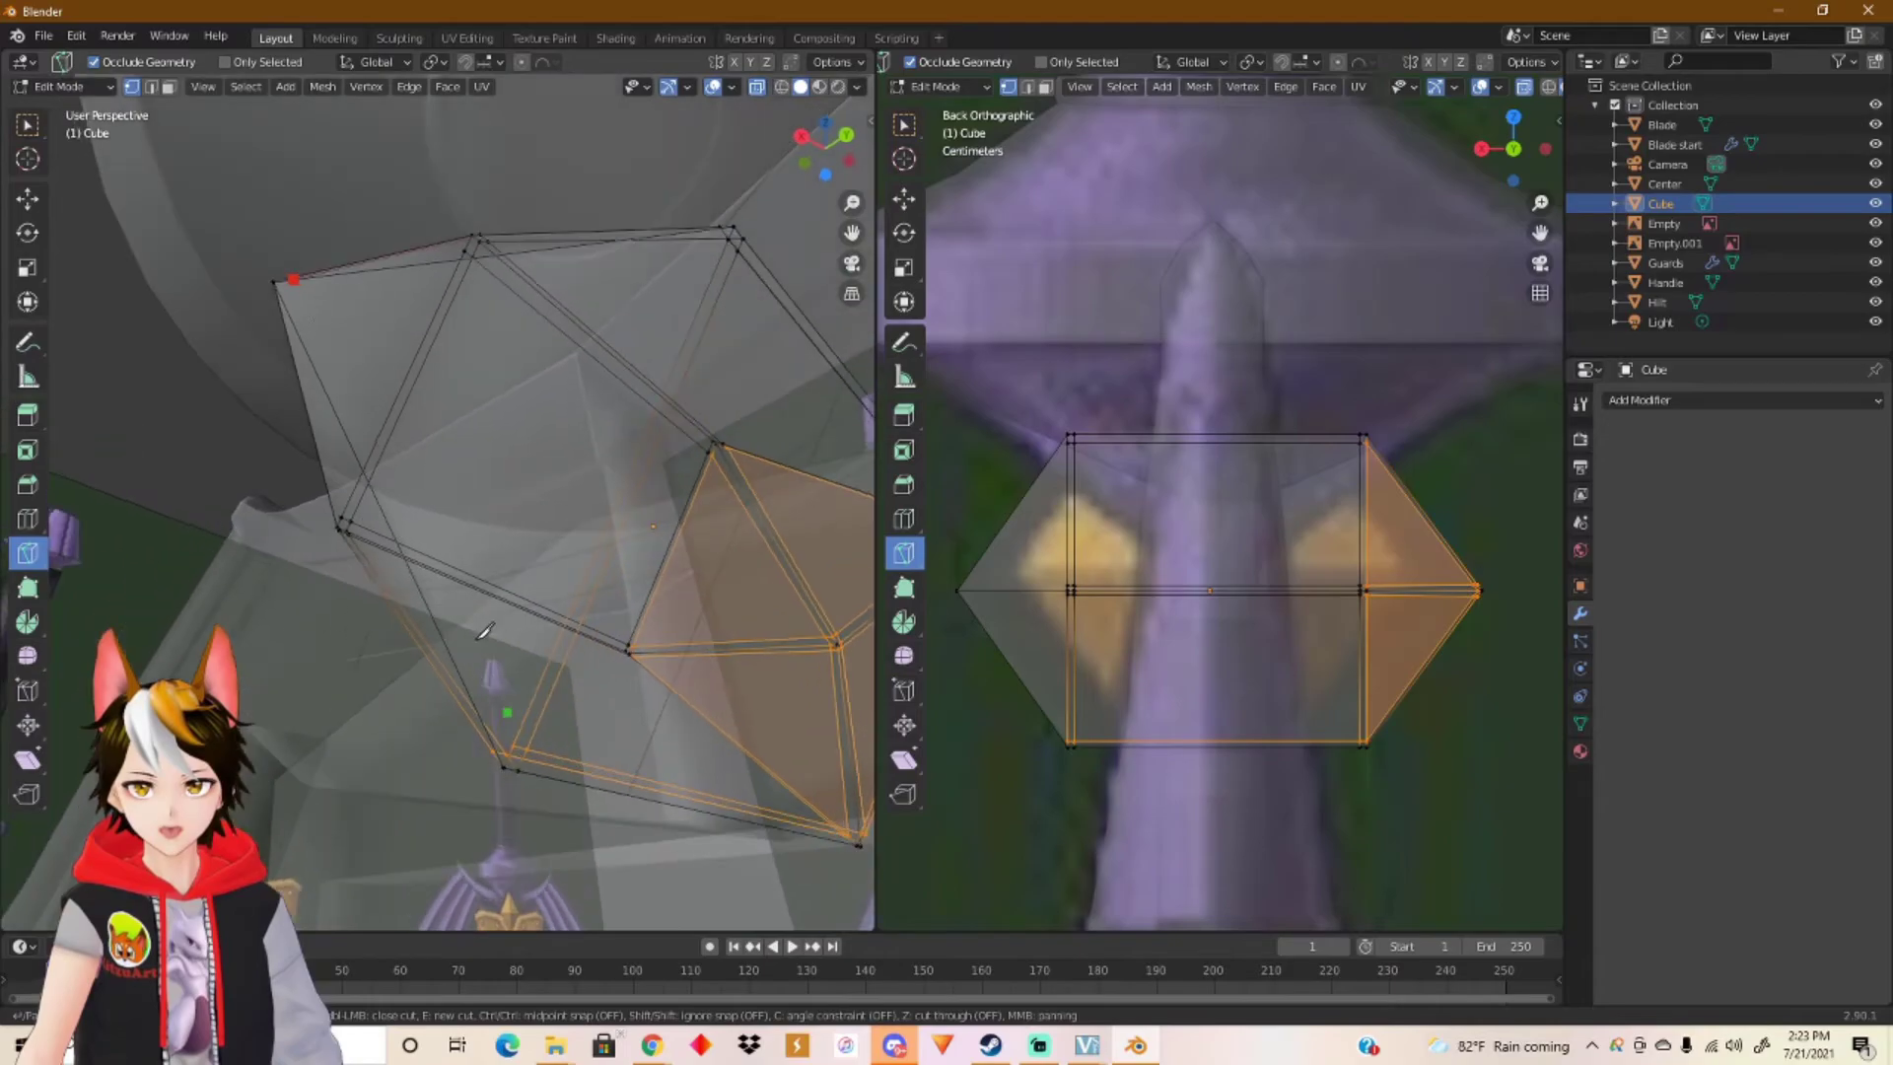
{"action": "left_click", "coordinate": [514, 741]}
{"action": "key", "text": "Return"}
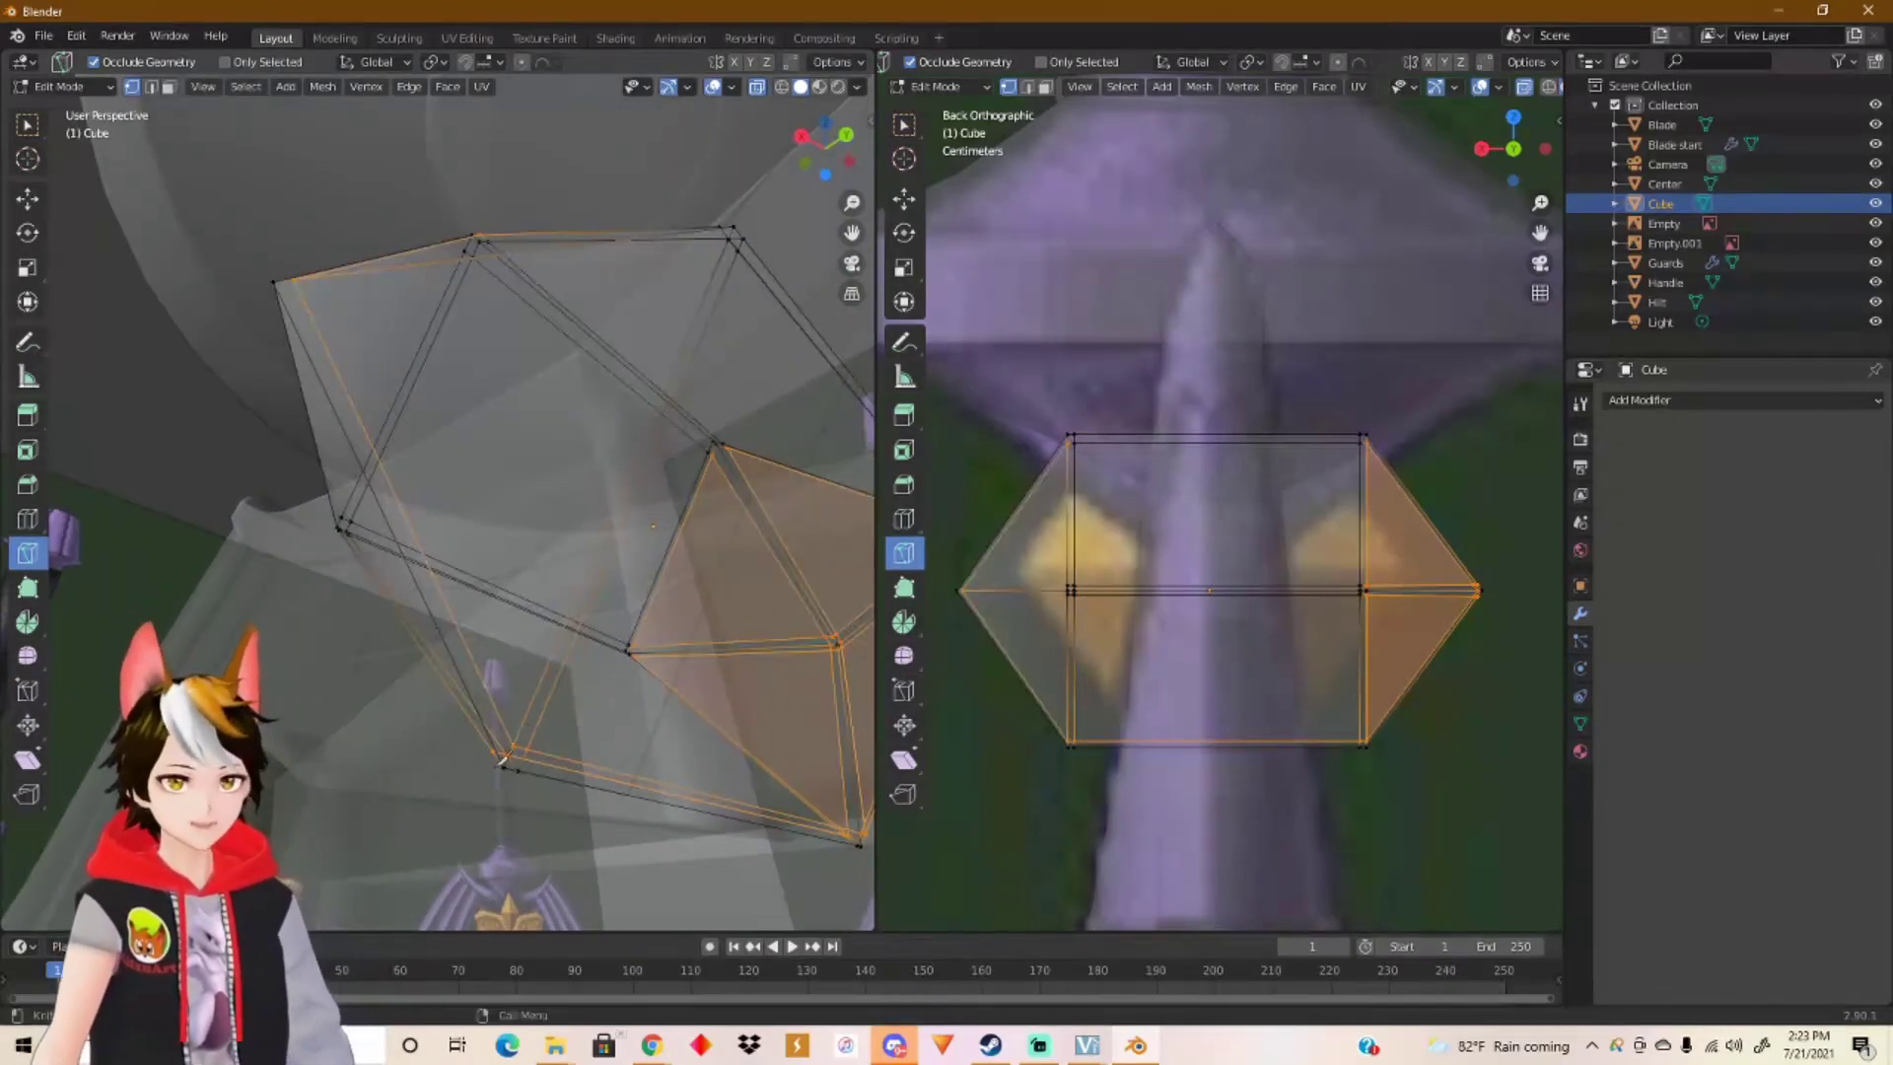
Step: Knife-cut the matching supporting edge on the other side of the +X end's vertical ridge, between its bottom and top corners
{"action": "middle_click_drag", "start_coordinate": [500, 404], "coordinate": [563, 627]}
{"action": "key", "text": "k"}
{"action": "middle_click_drag", "start_coordinate": [570, 424], "coordinate": [621, 603]}
{"action": "key", "text": "shift"}
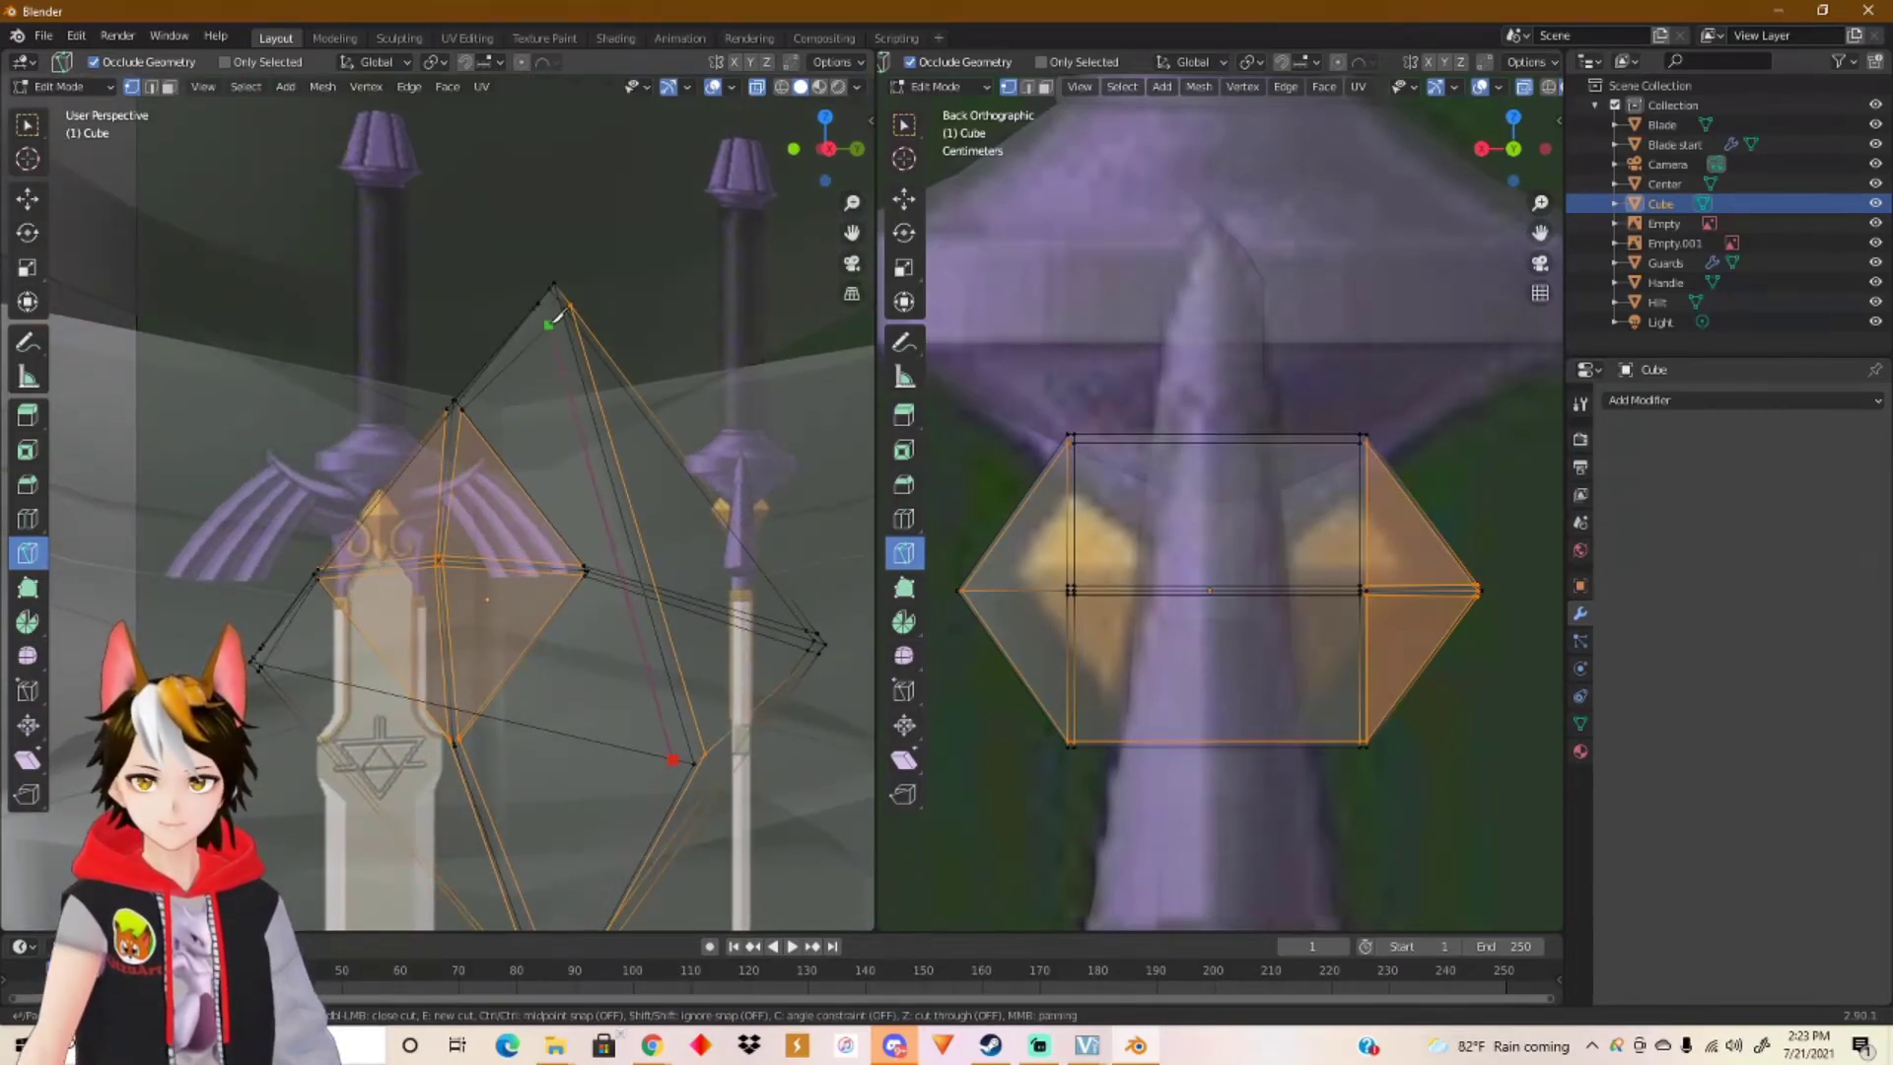
{"action": "scroll", "coordinate": [553, 320], "scroll_direction": "up", "scroll_amount": 3}
{"action": "middle_click_drag", "start_coordinate": [628, 291], "coordinate": [619, 402]}
{"action": "key", "text": "Return"}
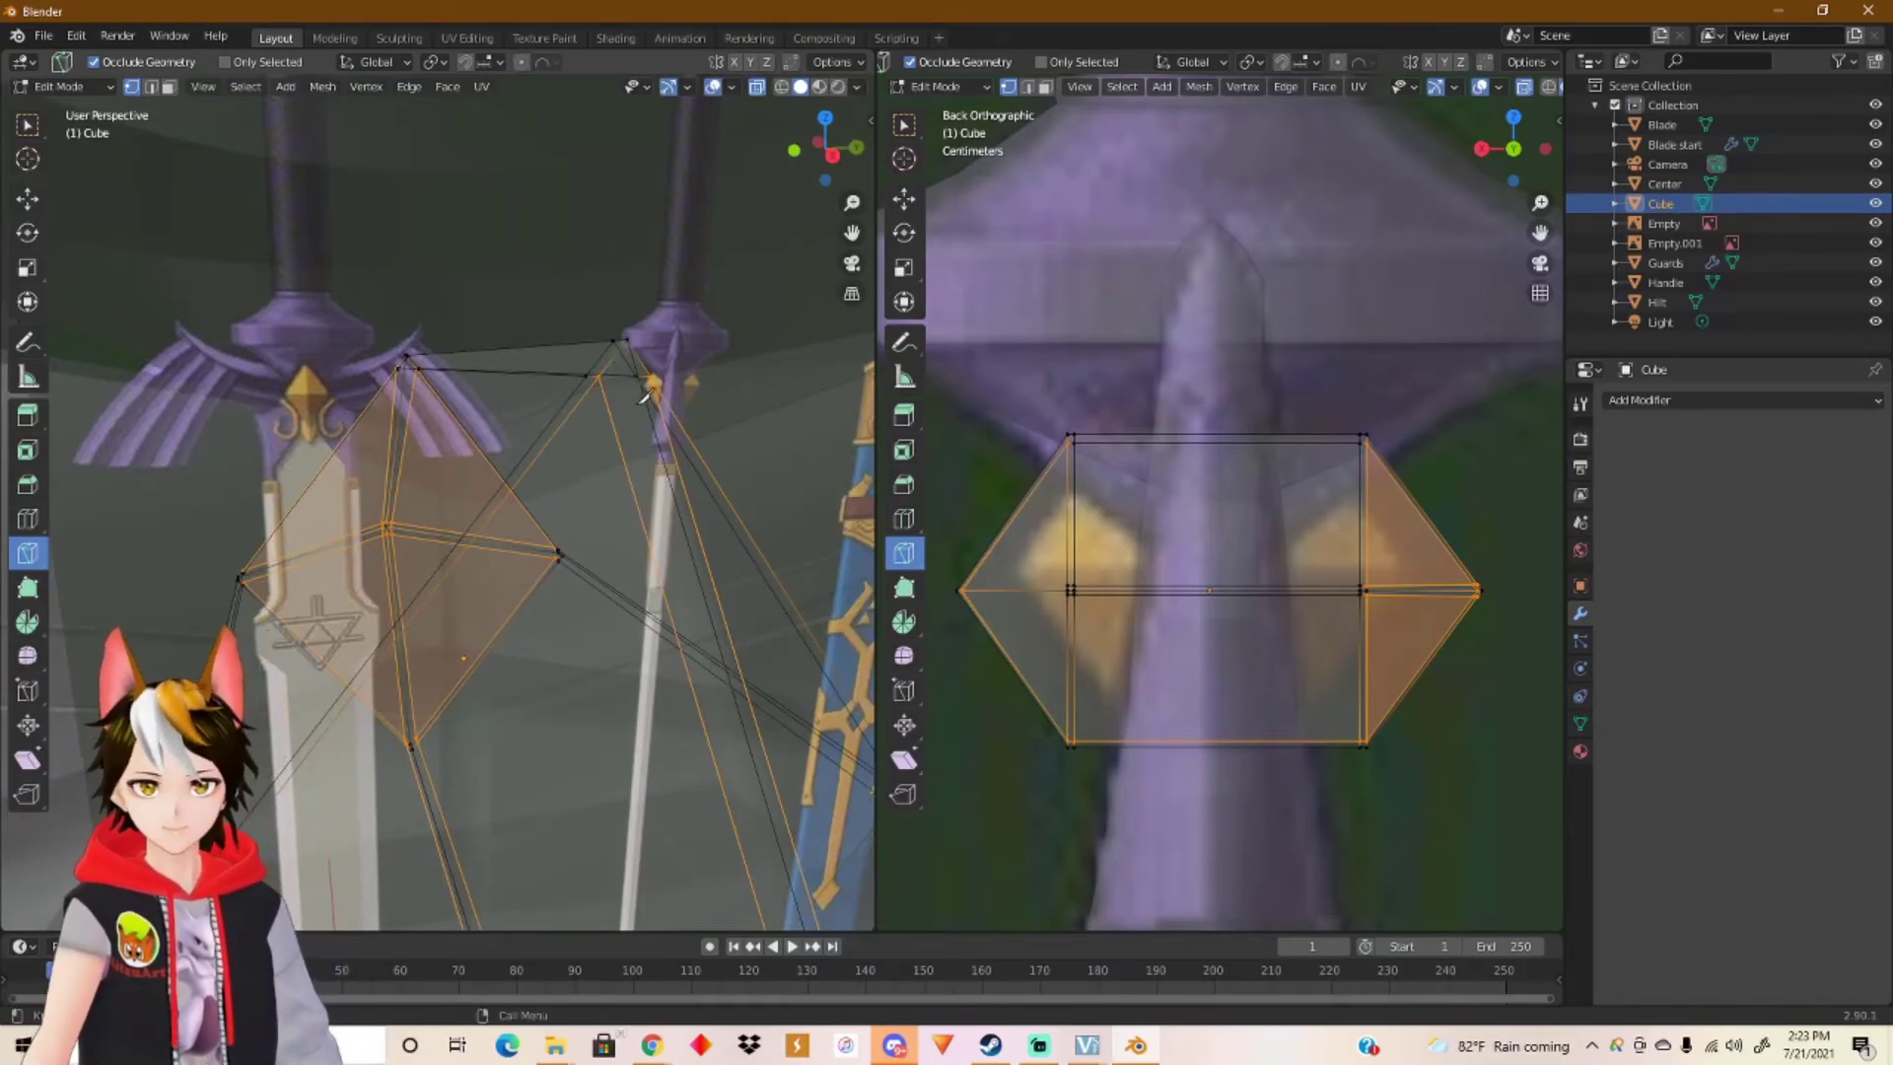
Step: Knife-cut a supporting edge just above the middle edge, around the tip of the +X pointed end
{"action": "middle_click_drag", "start_coordinate": [627, 379], "coordinate": [651, 486]}
{"action": "middle_click_drag", "start_coordinate": [599, 712], "coordinate": [478, 495]}
{"action": "middle_click_drag", "start_coordinate": [264, 570], "coordinate": [365, 554]}
{"action": "left_click", "coordinate": [153, 588]}
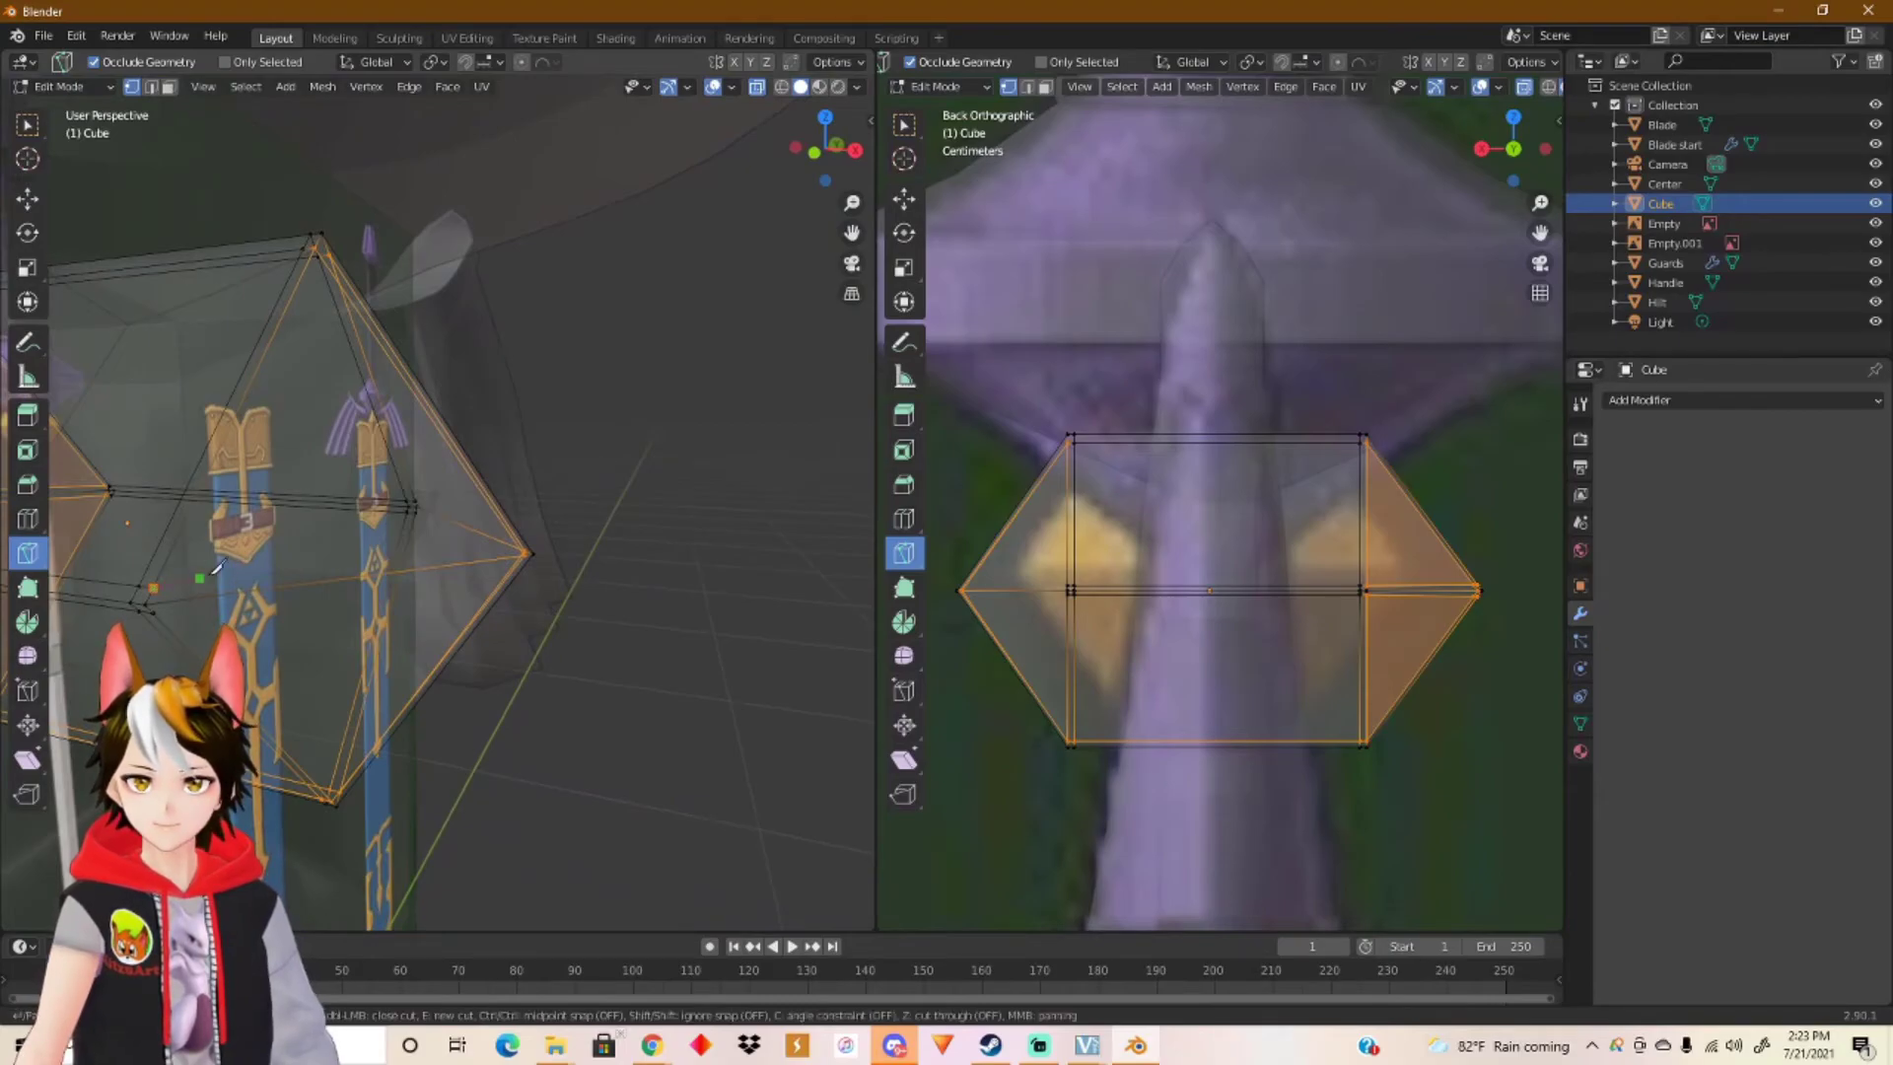
{"action": "middle_click_drag", "start_coordinate": [510, 515], "coordinate": [547, 567]}
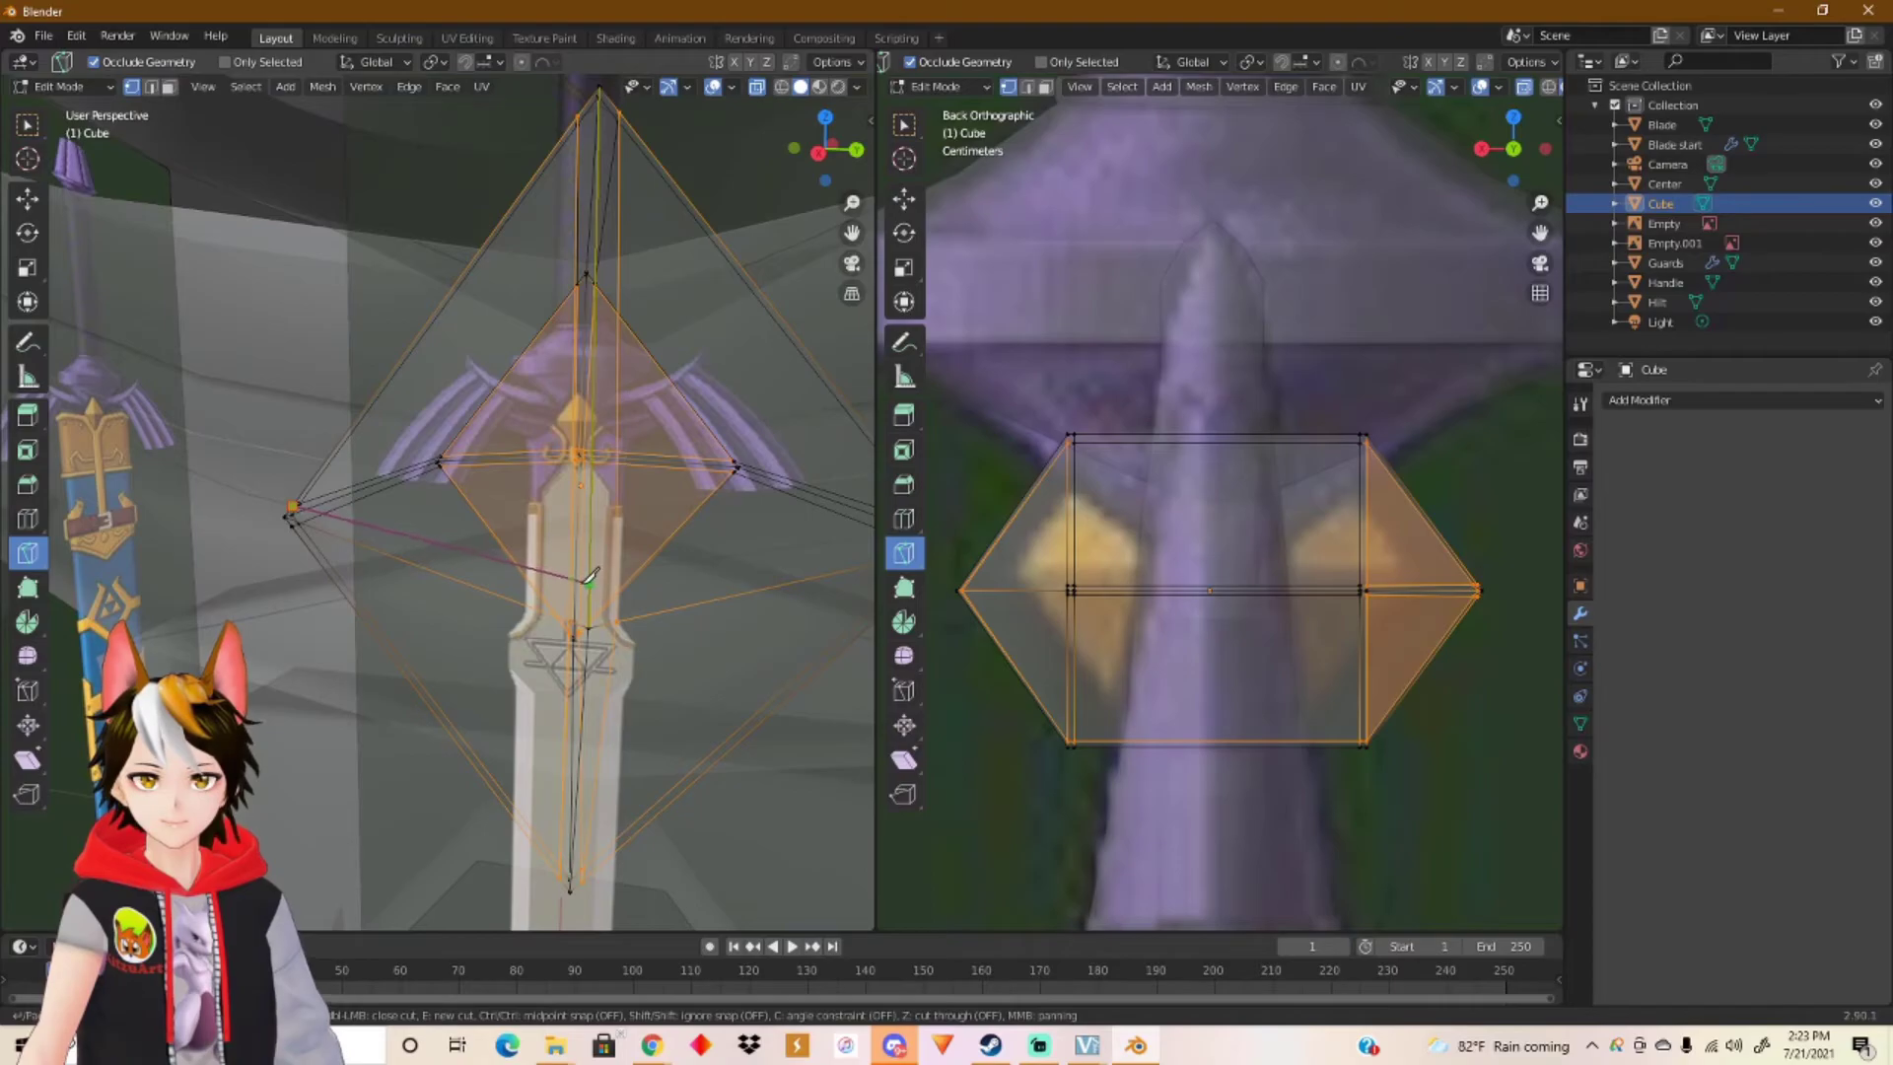
{"action": "middle_click_drag", "start_coordinate": [631, 557], "coordinate": [726, 552]}
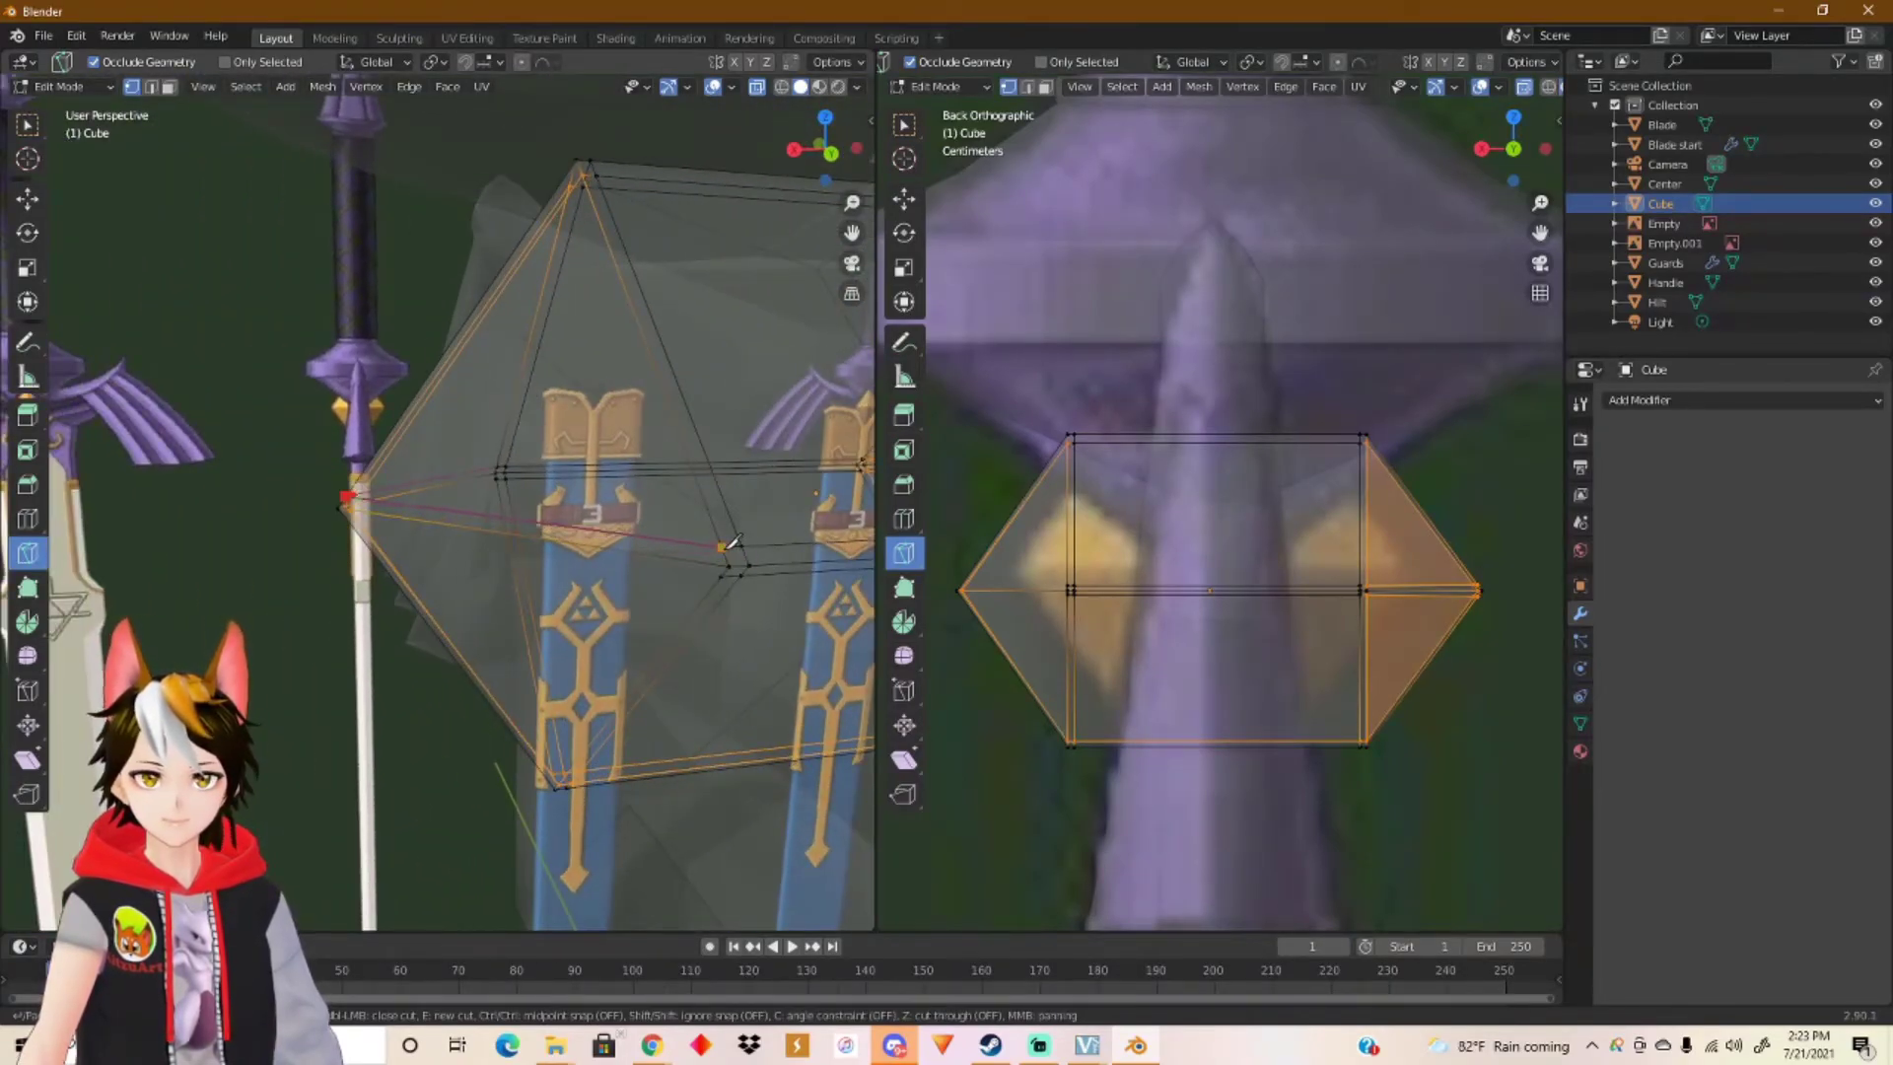
{"action": "left_click", "coordinate": [725, 544]}
{"action": "key", "text": "Return"}
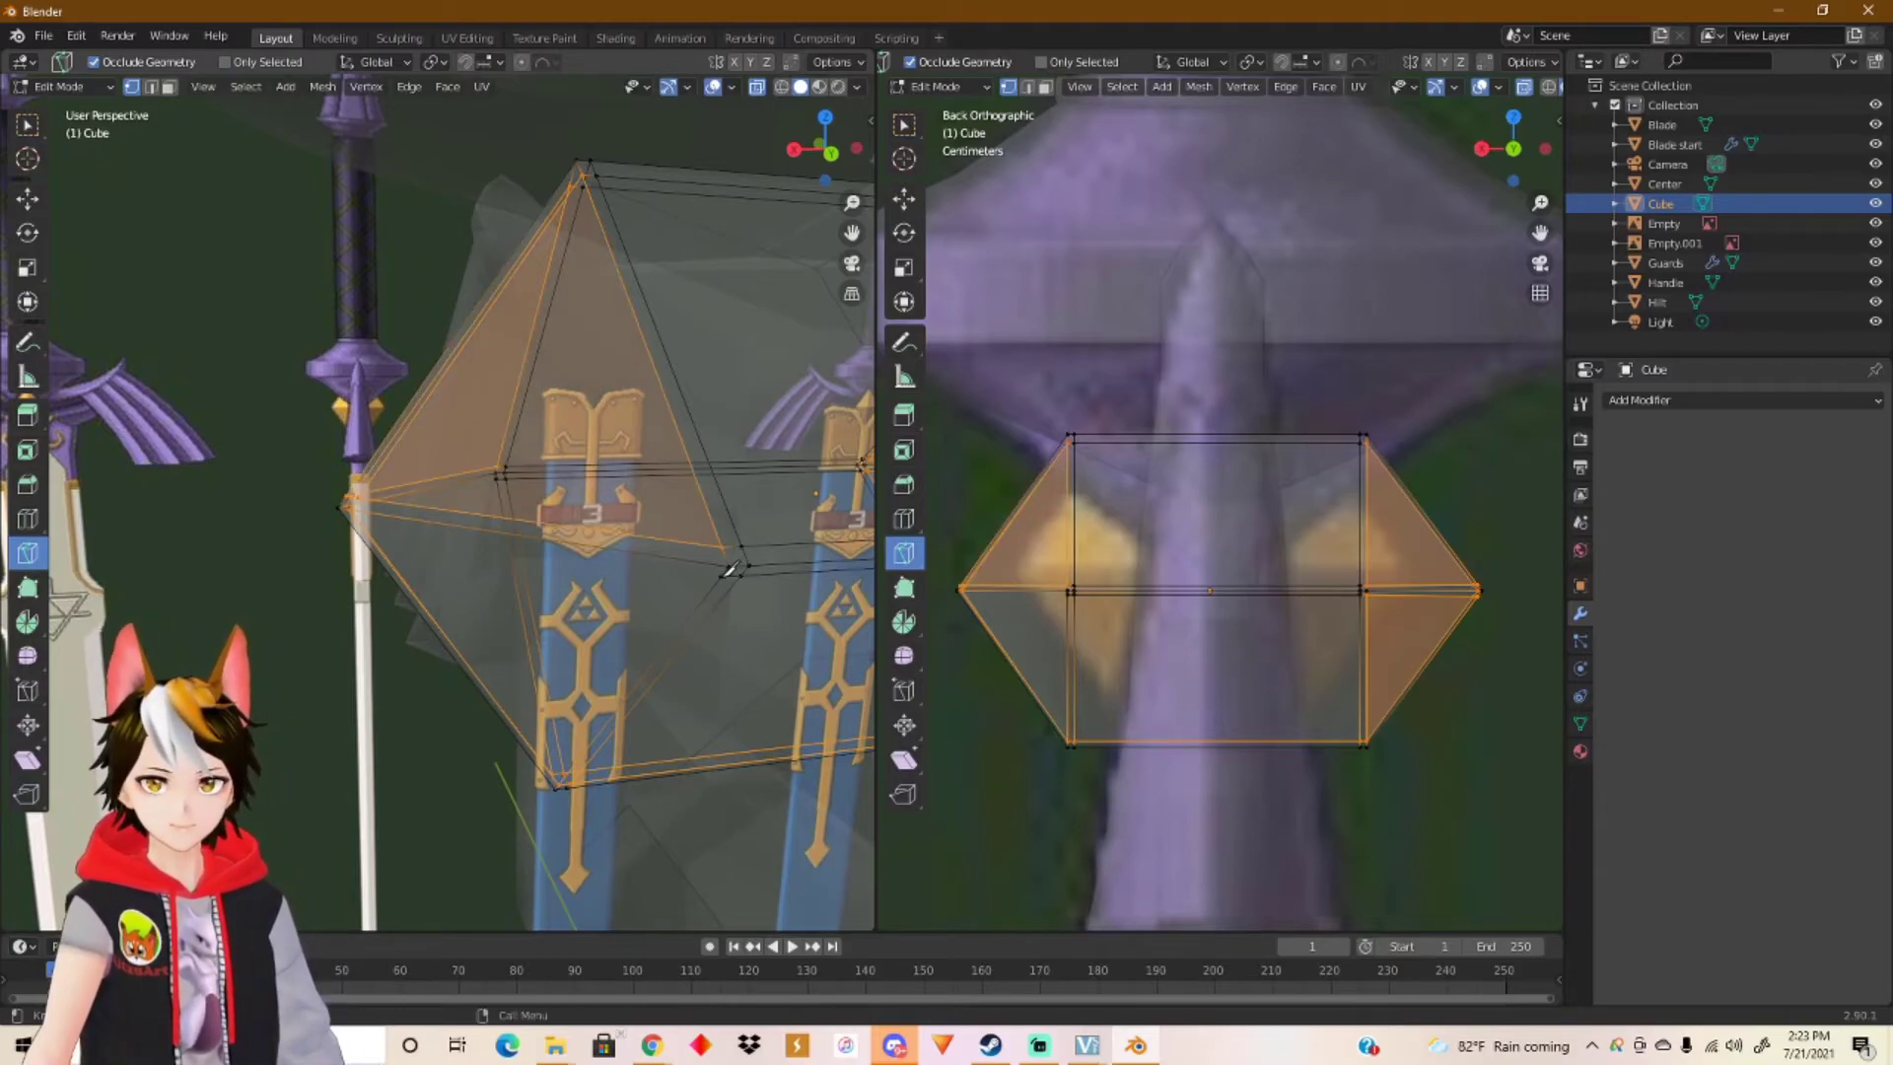
Step: Knife-cut a supporting edge just below the middle edge, around the tip of the +X pointed end
{"action": "key", "text": "k"}
{"action": "left_click", "coordinate": [724, 574]}
{"action": "middle_click_drag", "start_coordinate": [373, 512], "coordinate": [655, 515]}
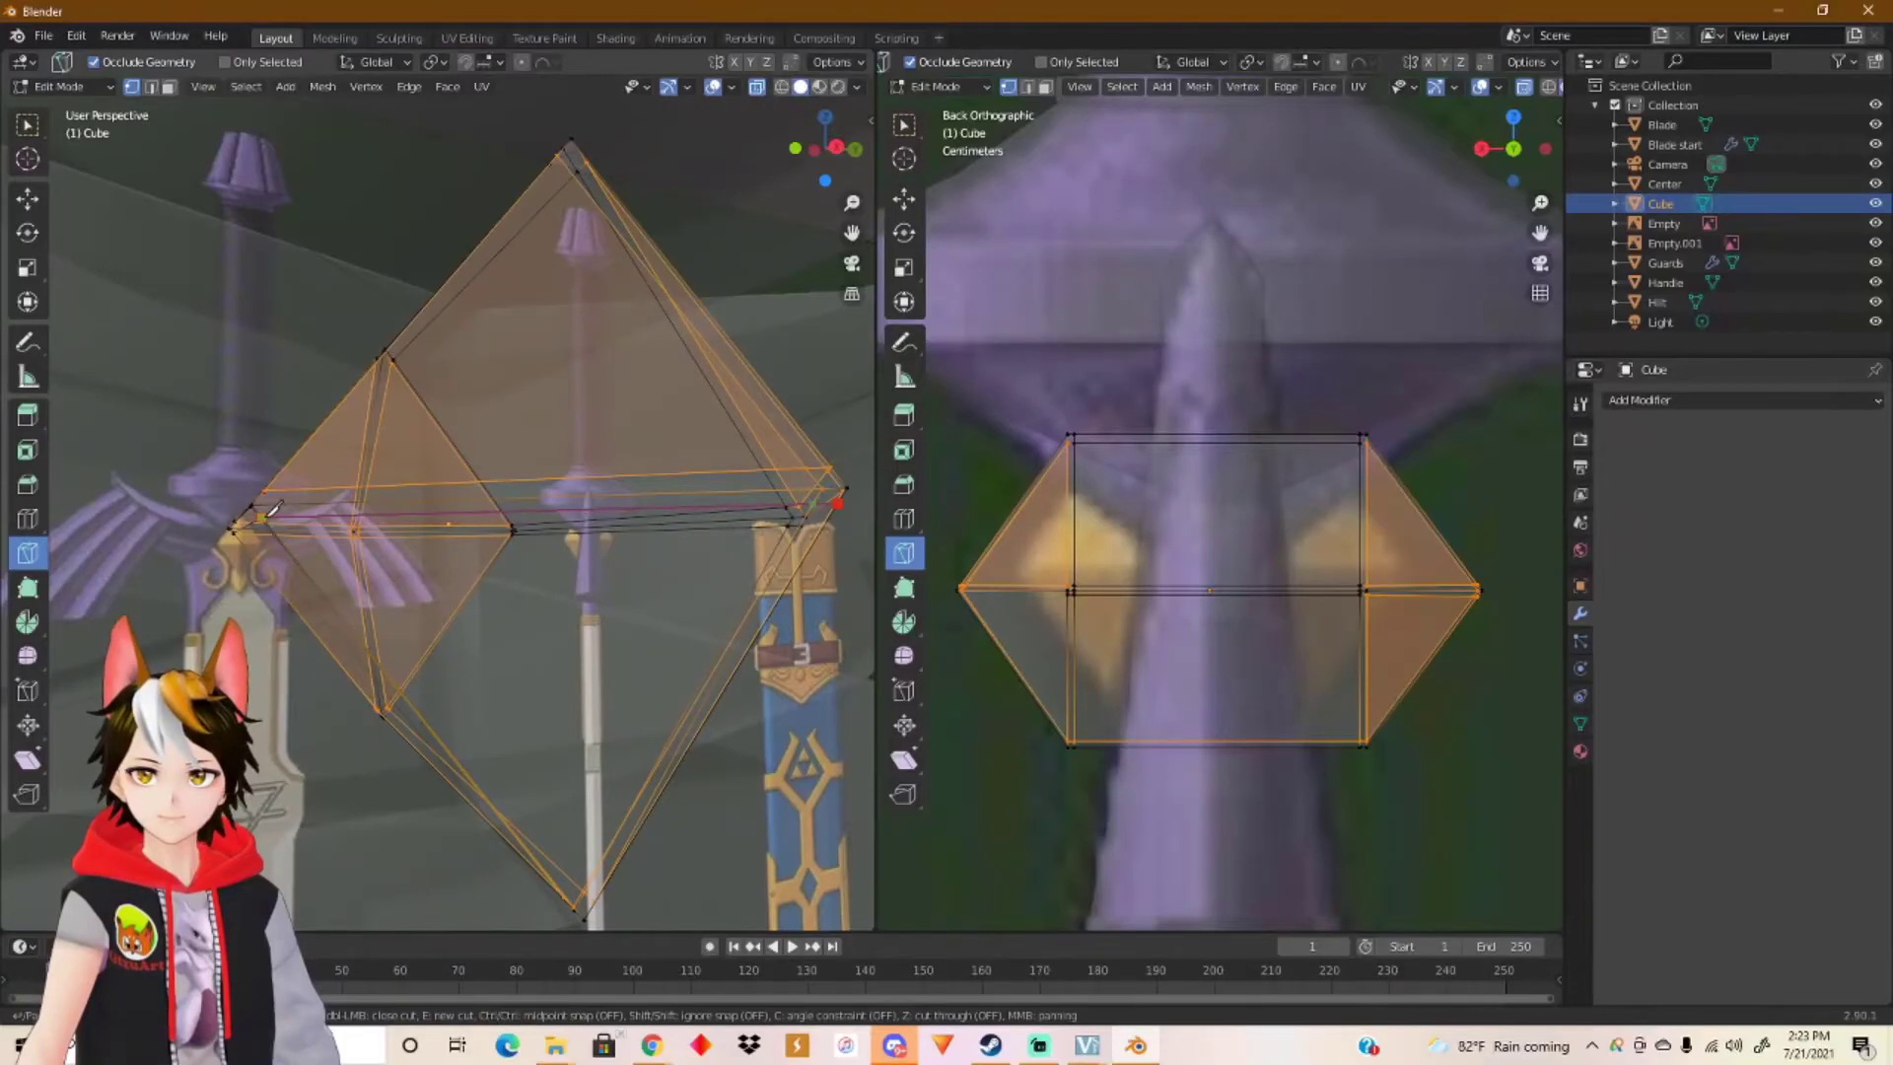
{"action": "key", "text": "Return"}
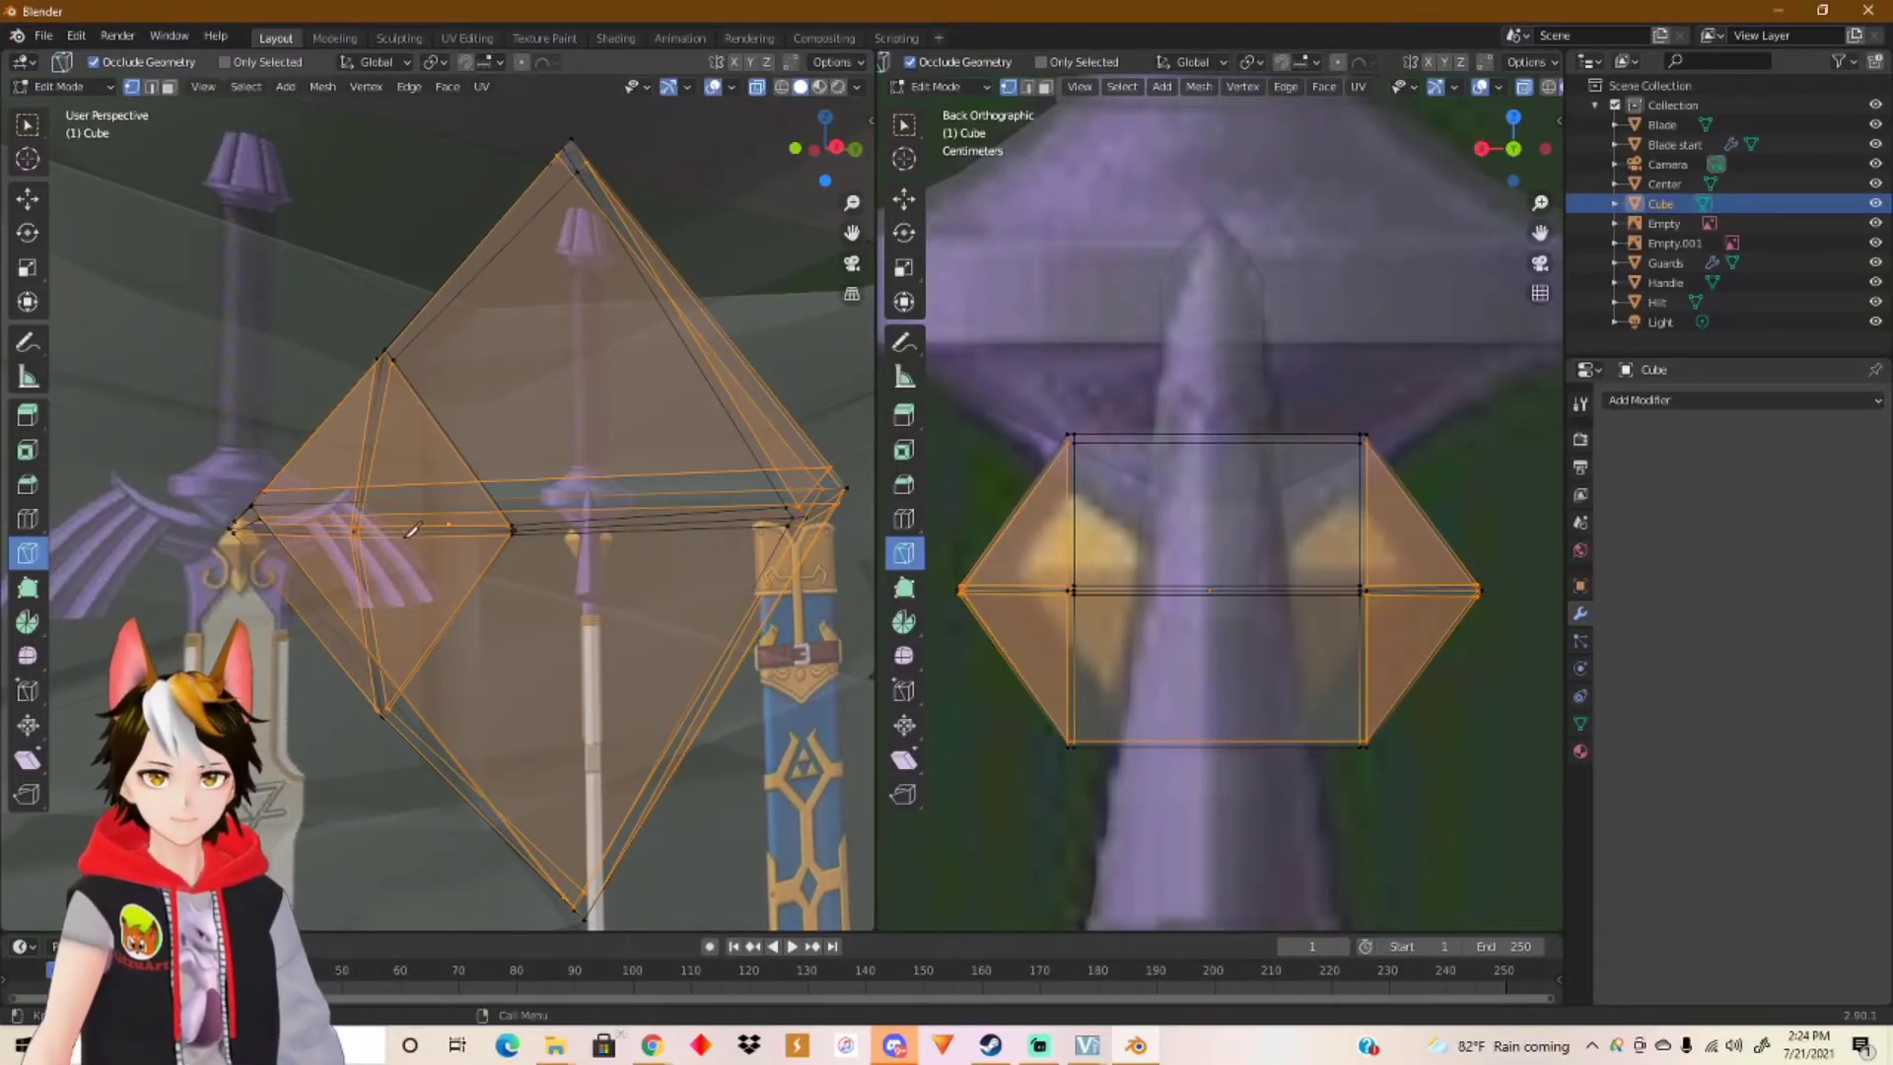
{"action": "scroll", "coordinate": [619, 549], "scroll_direction": "down", "scroll_amount": 5}
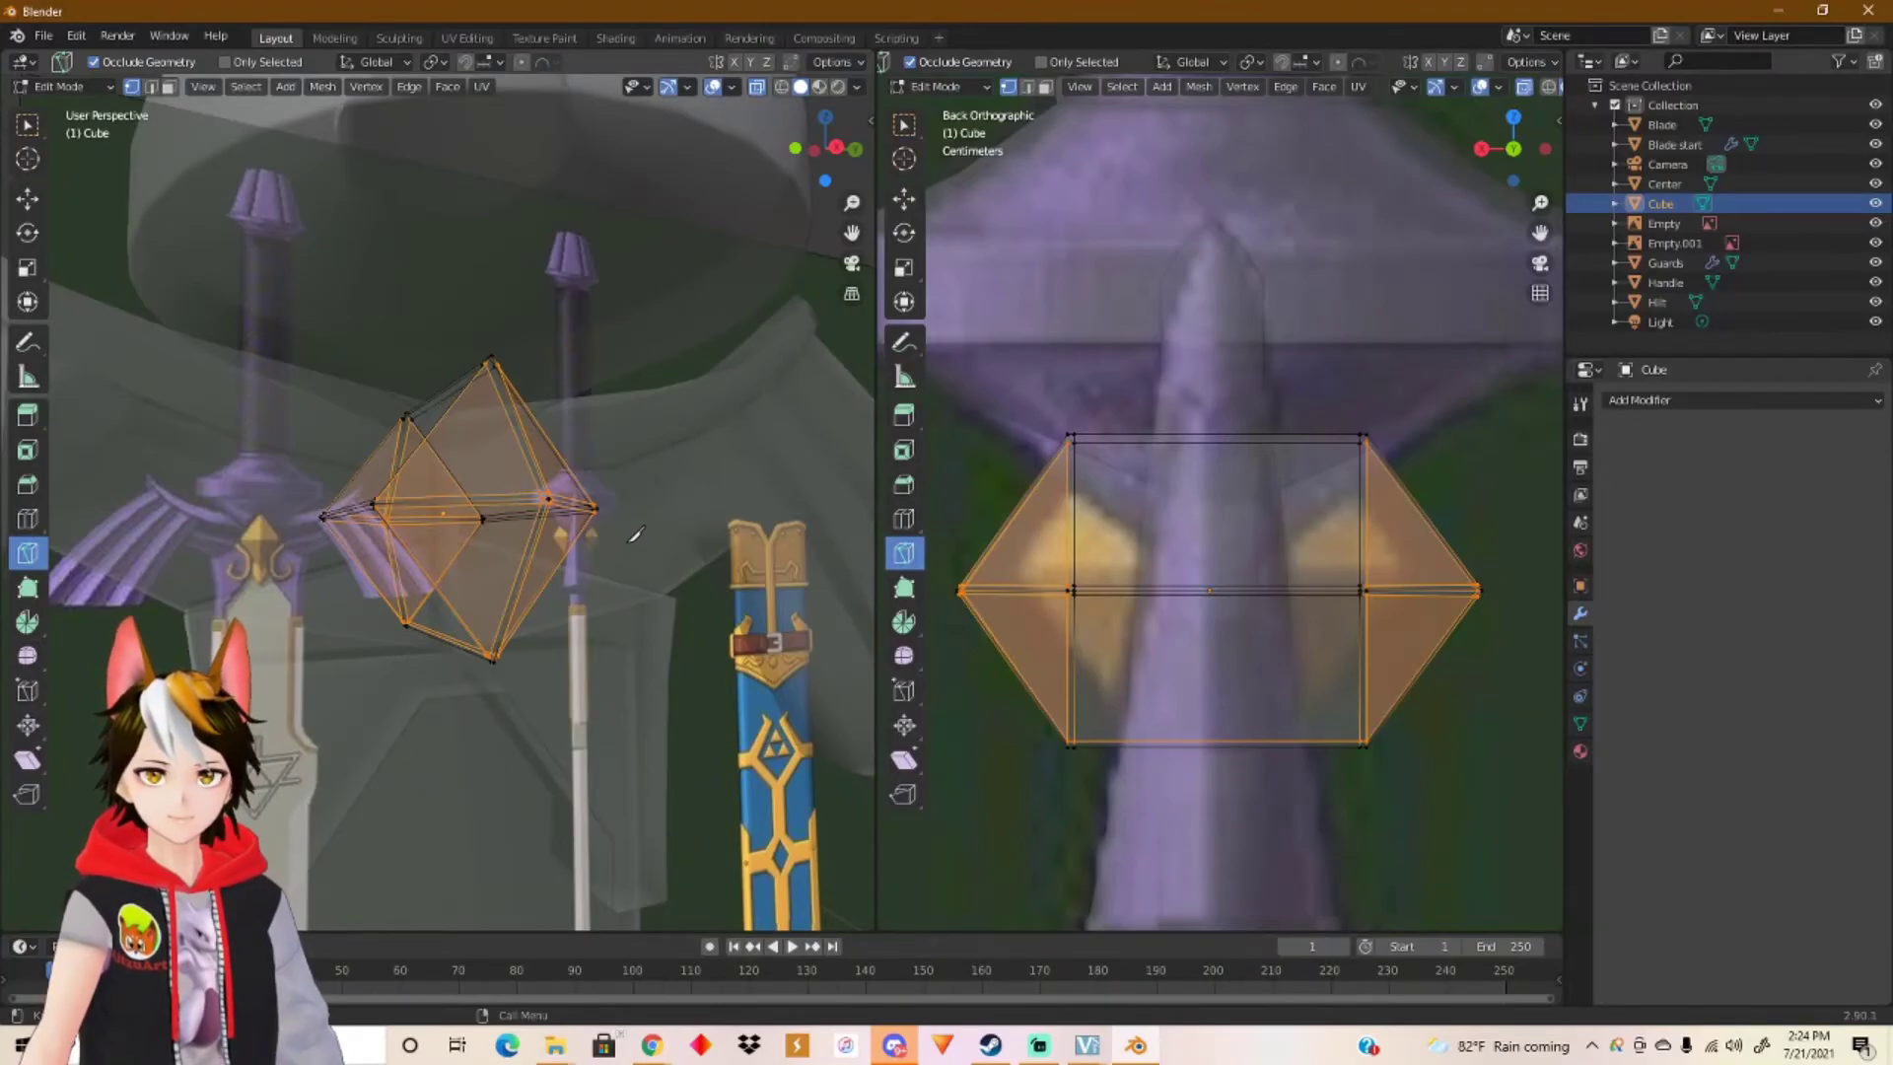
Step: Select the supporting-edge vertices just above the middle edge on both sides of the gem's +X ridge with the Move tool active
{"action": "left_click", "coordinate": [30, 209]}
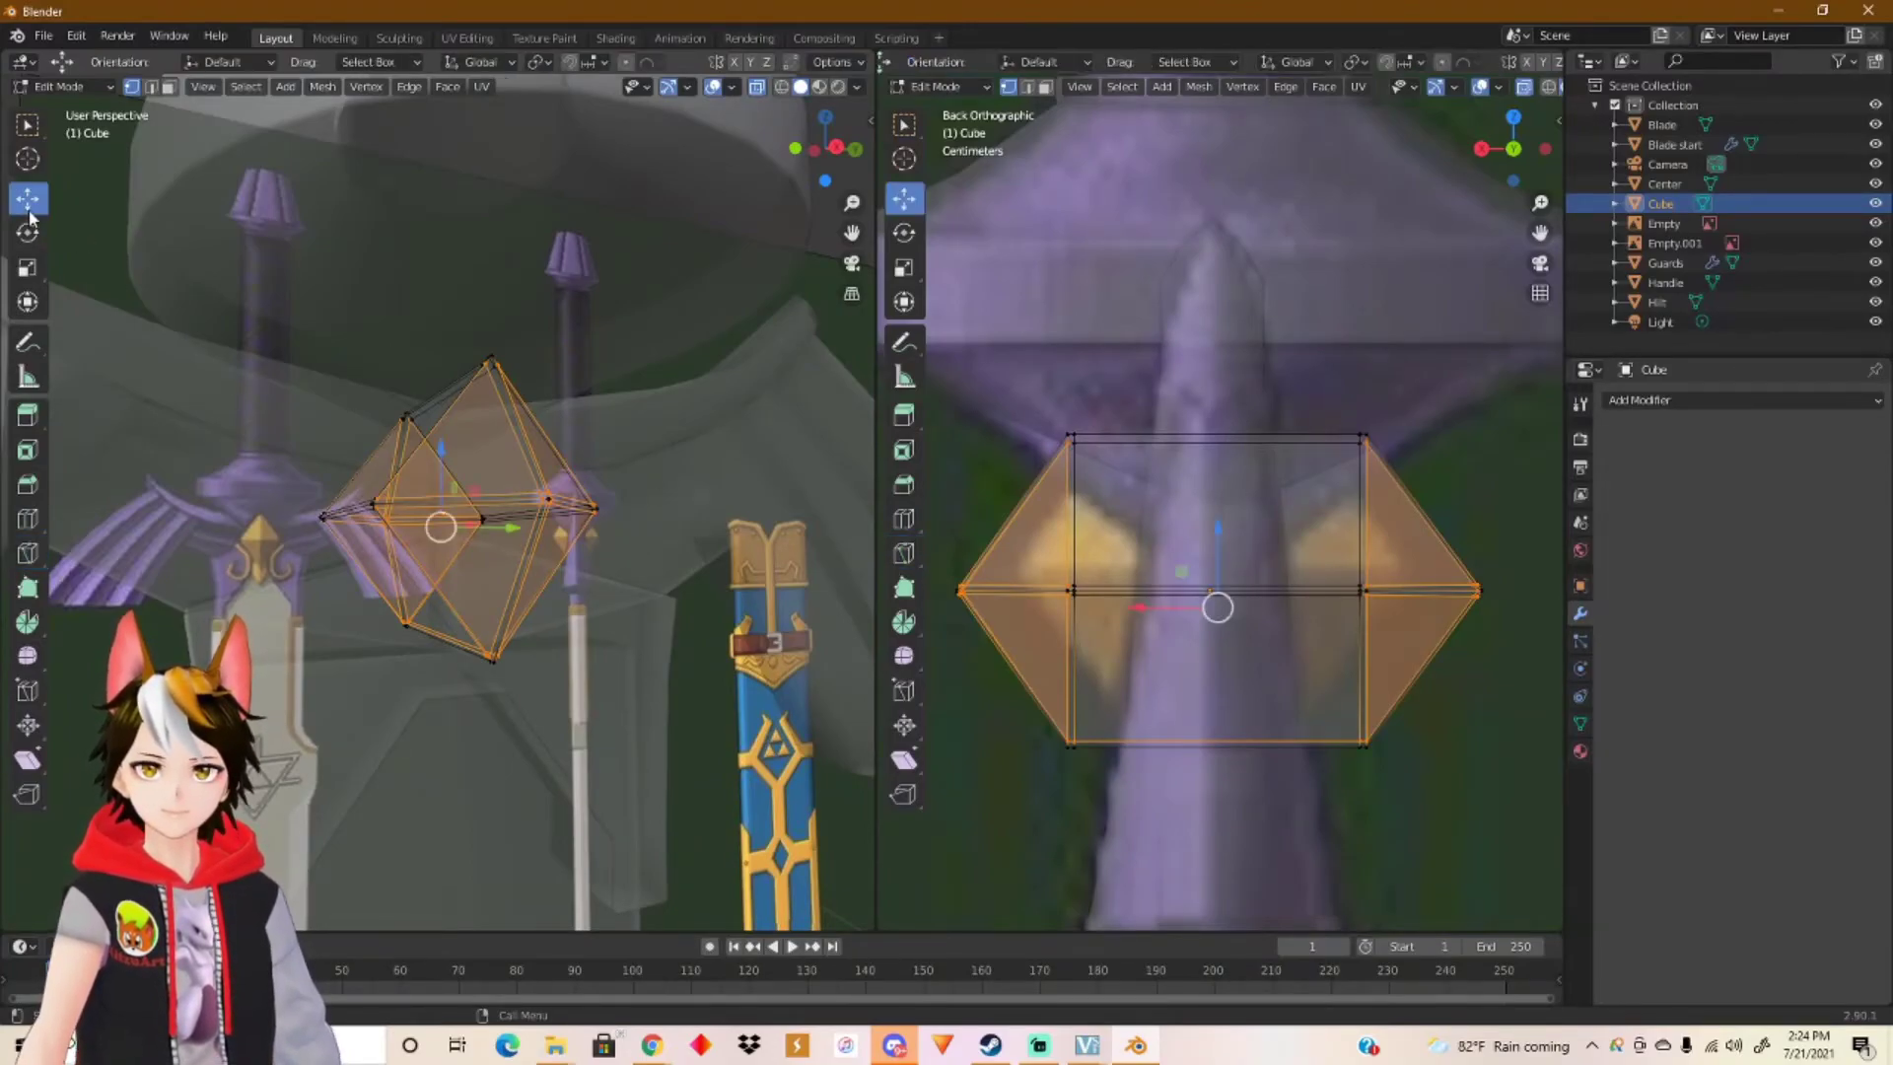
{"action": "middle_click_drag", "start_coordinate": [615, 488], "coordinate": [650, 532]}
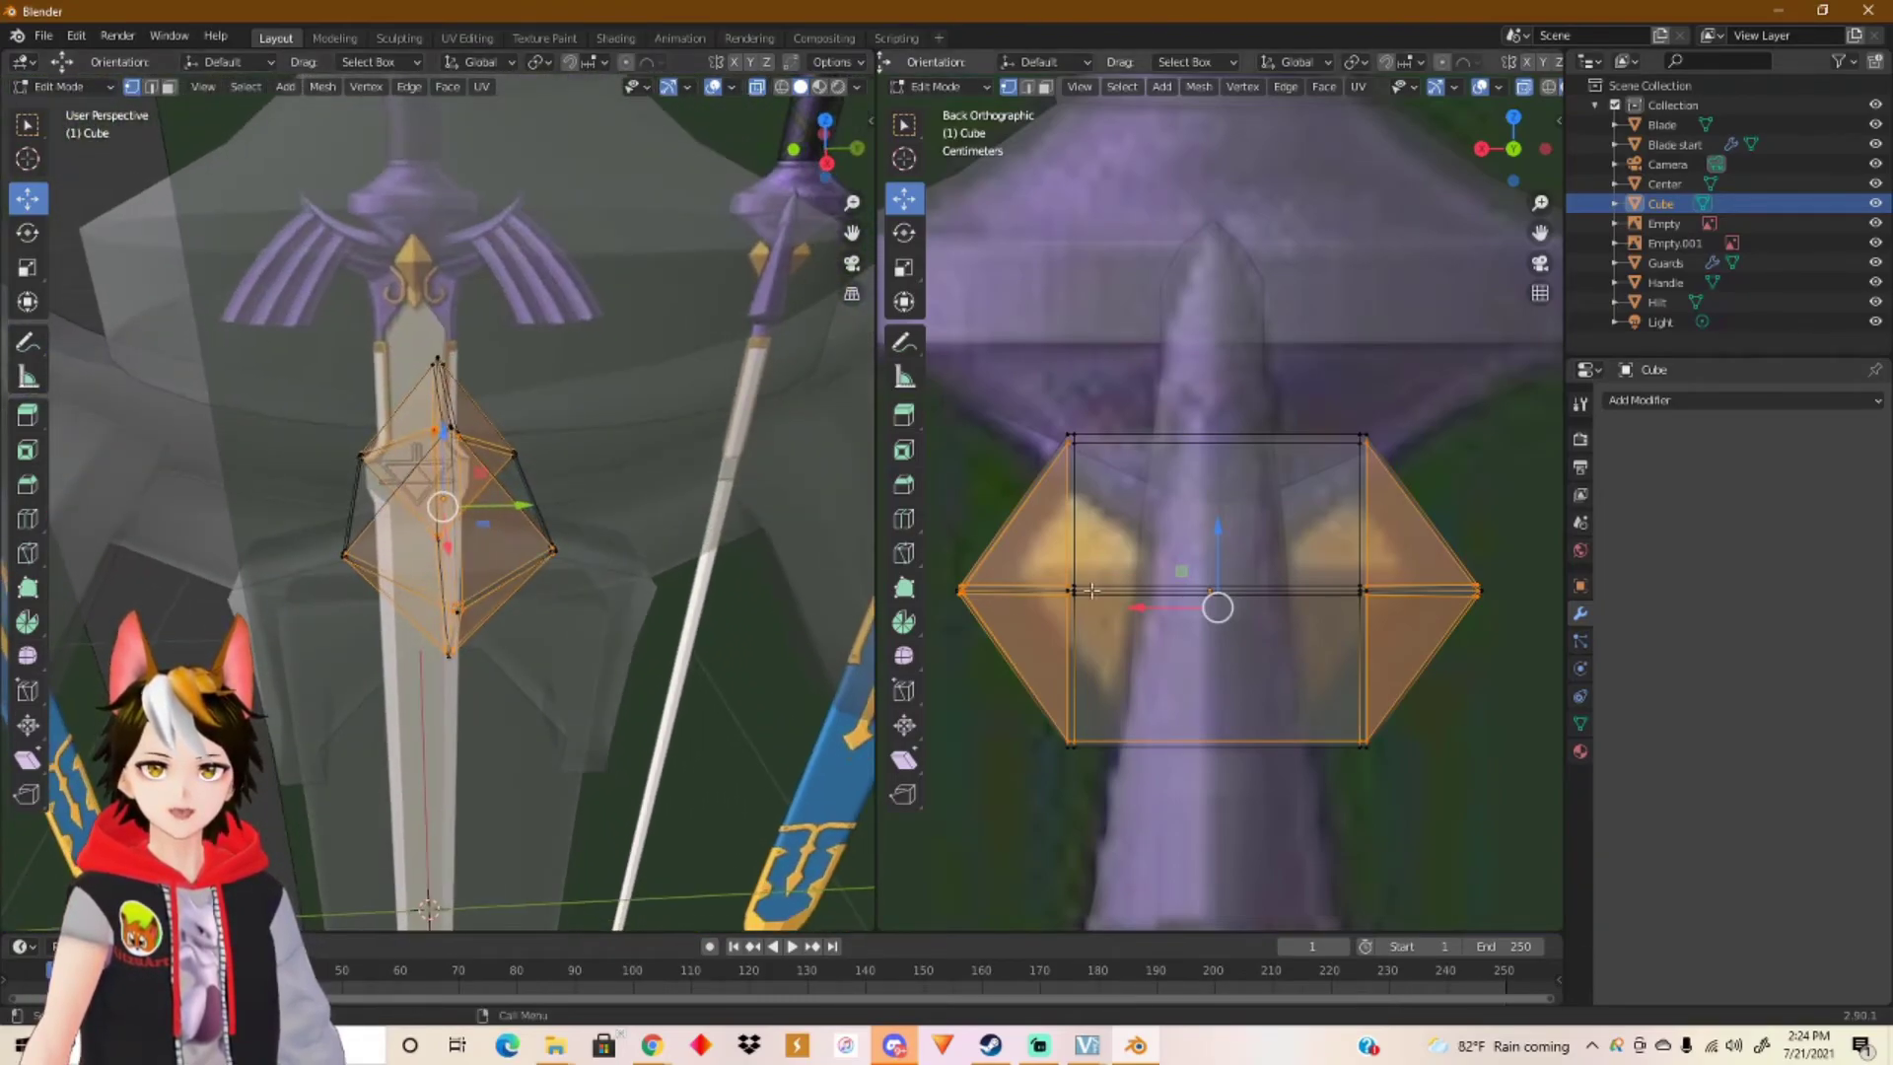
{"action": "scroll", "coordinate": [1028, 639], "scroll_direction": "up", "scroll_amount": 5}
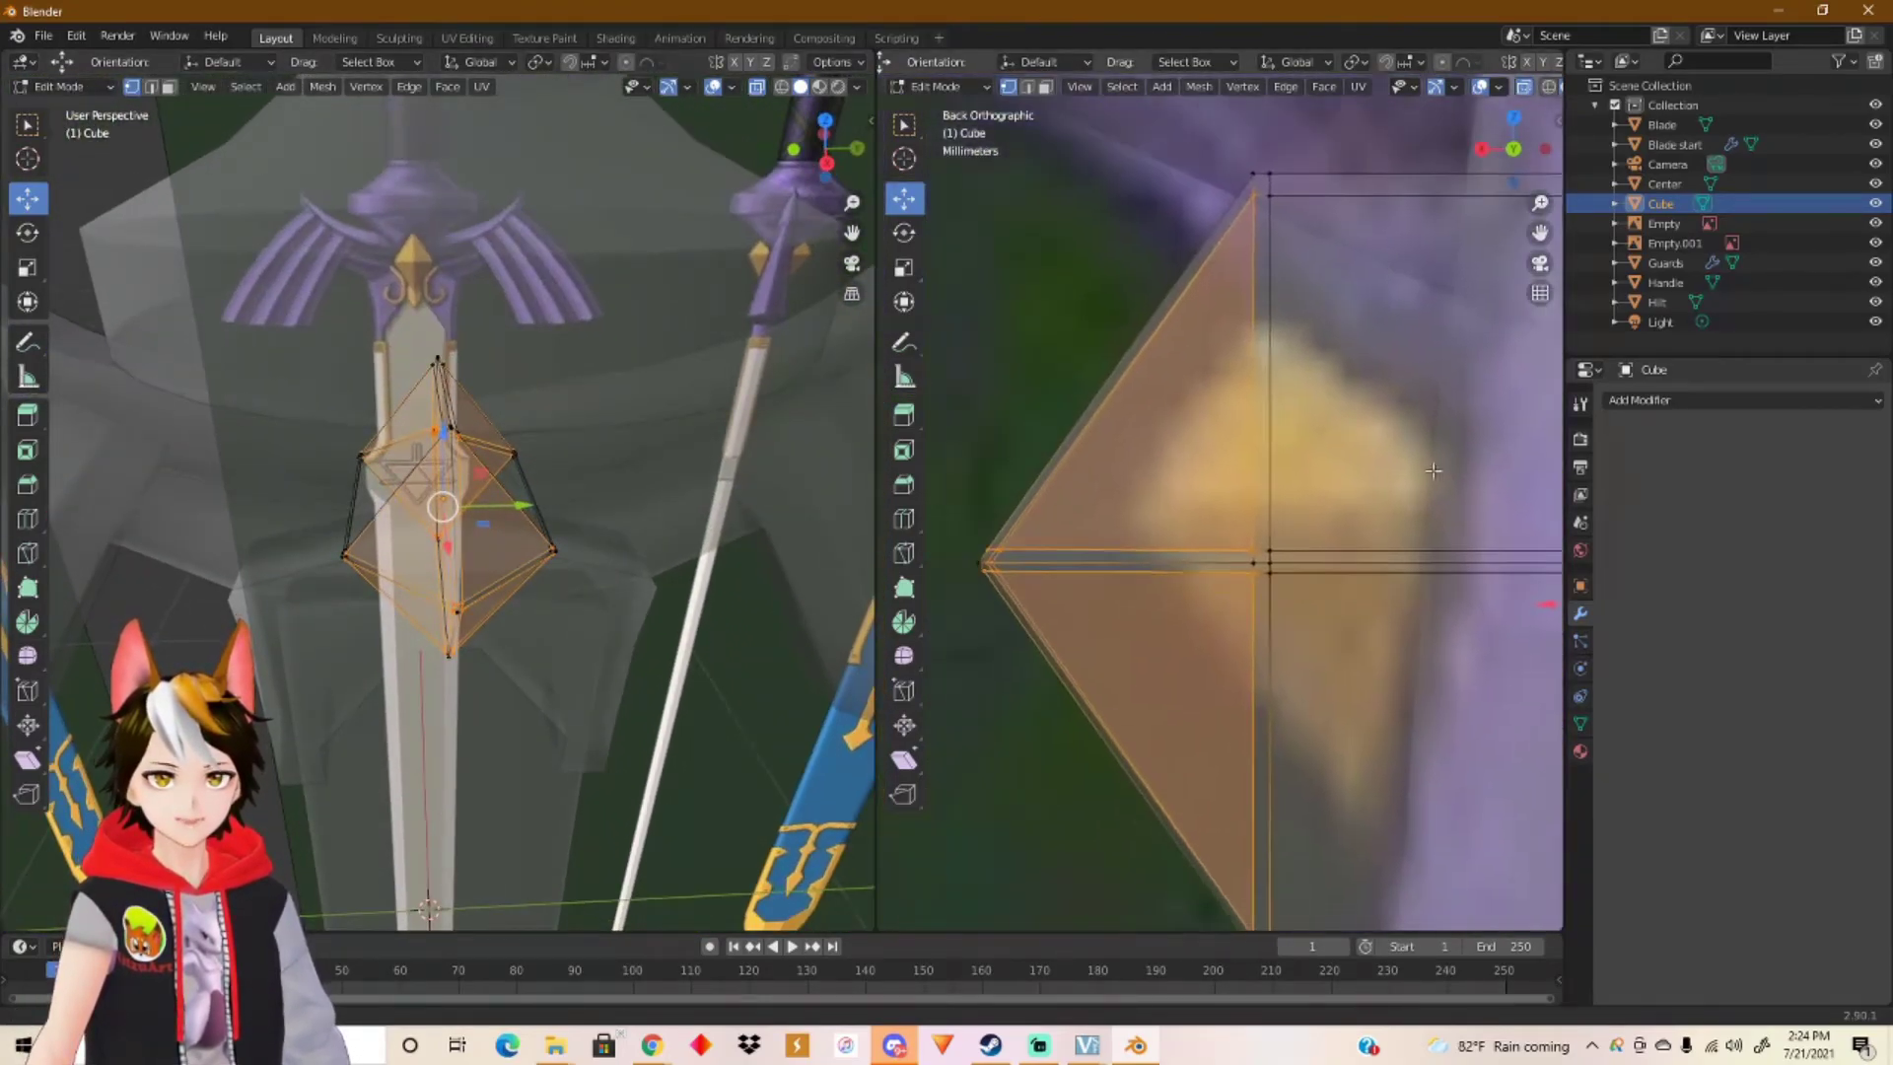
{"action": "scroll", "coordinate": [1077, 570], "scroll_direction": "up", "scroll_amount": 5}
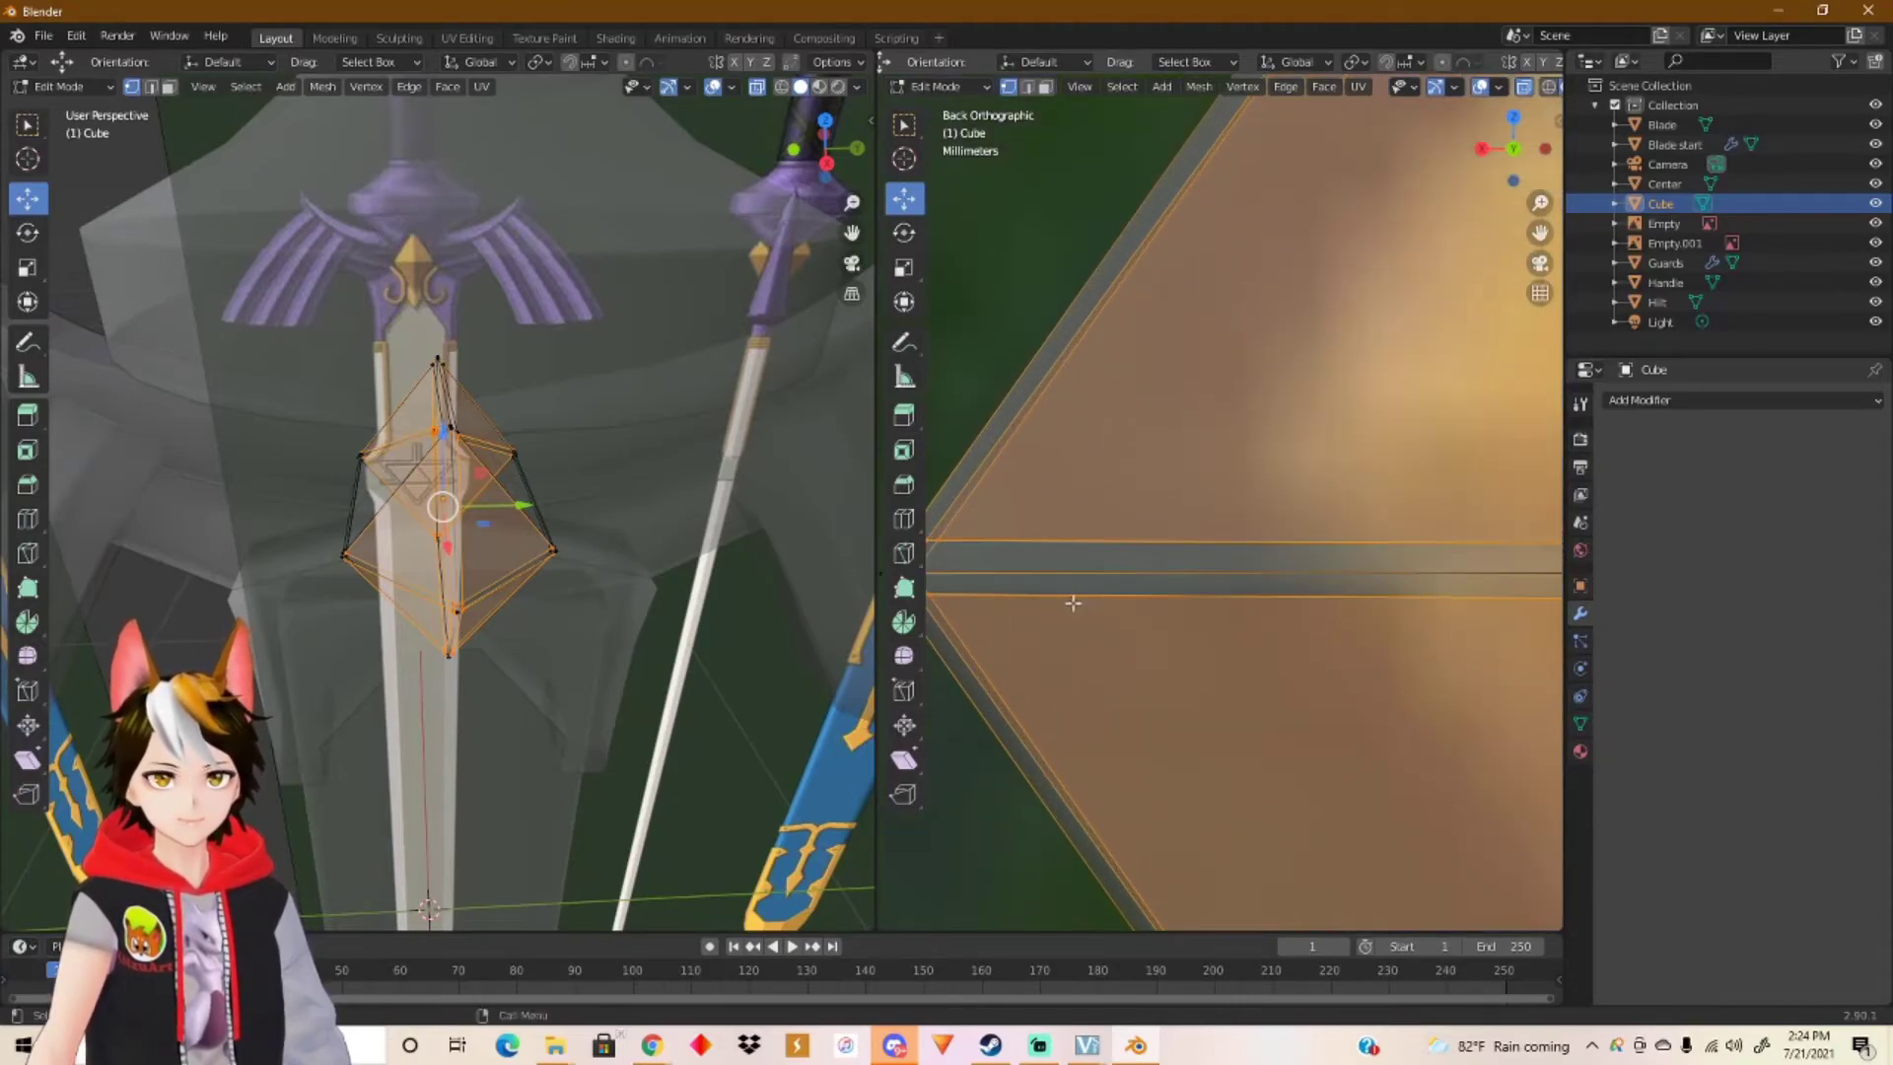
{"action": "scroll", "coordinate": [982, 574], "scroll_direction": "down", "scroll_amount": 3}
{"action": "scroll", "coordinate": [1171, 538], "scroll_direction": "up", "scroll_amount": 3}
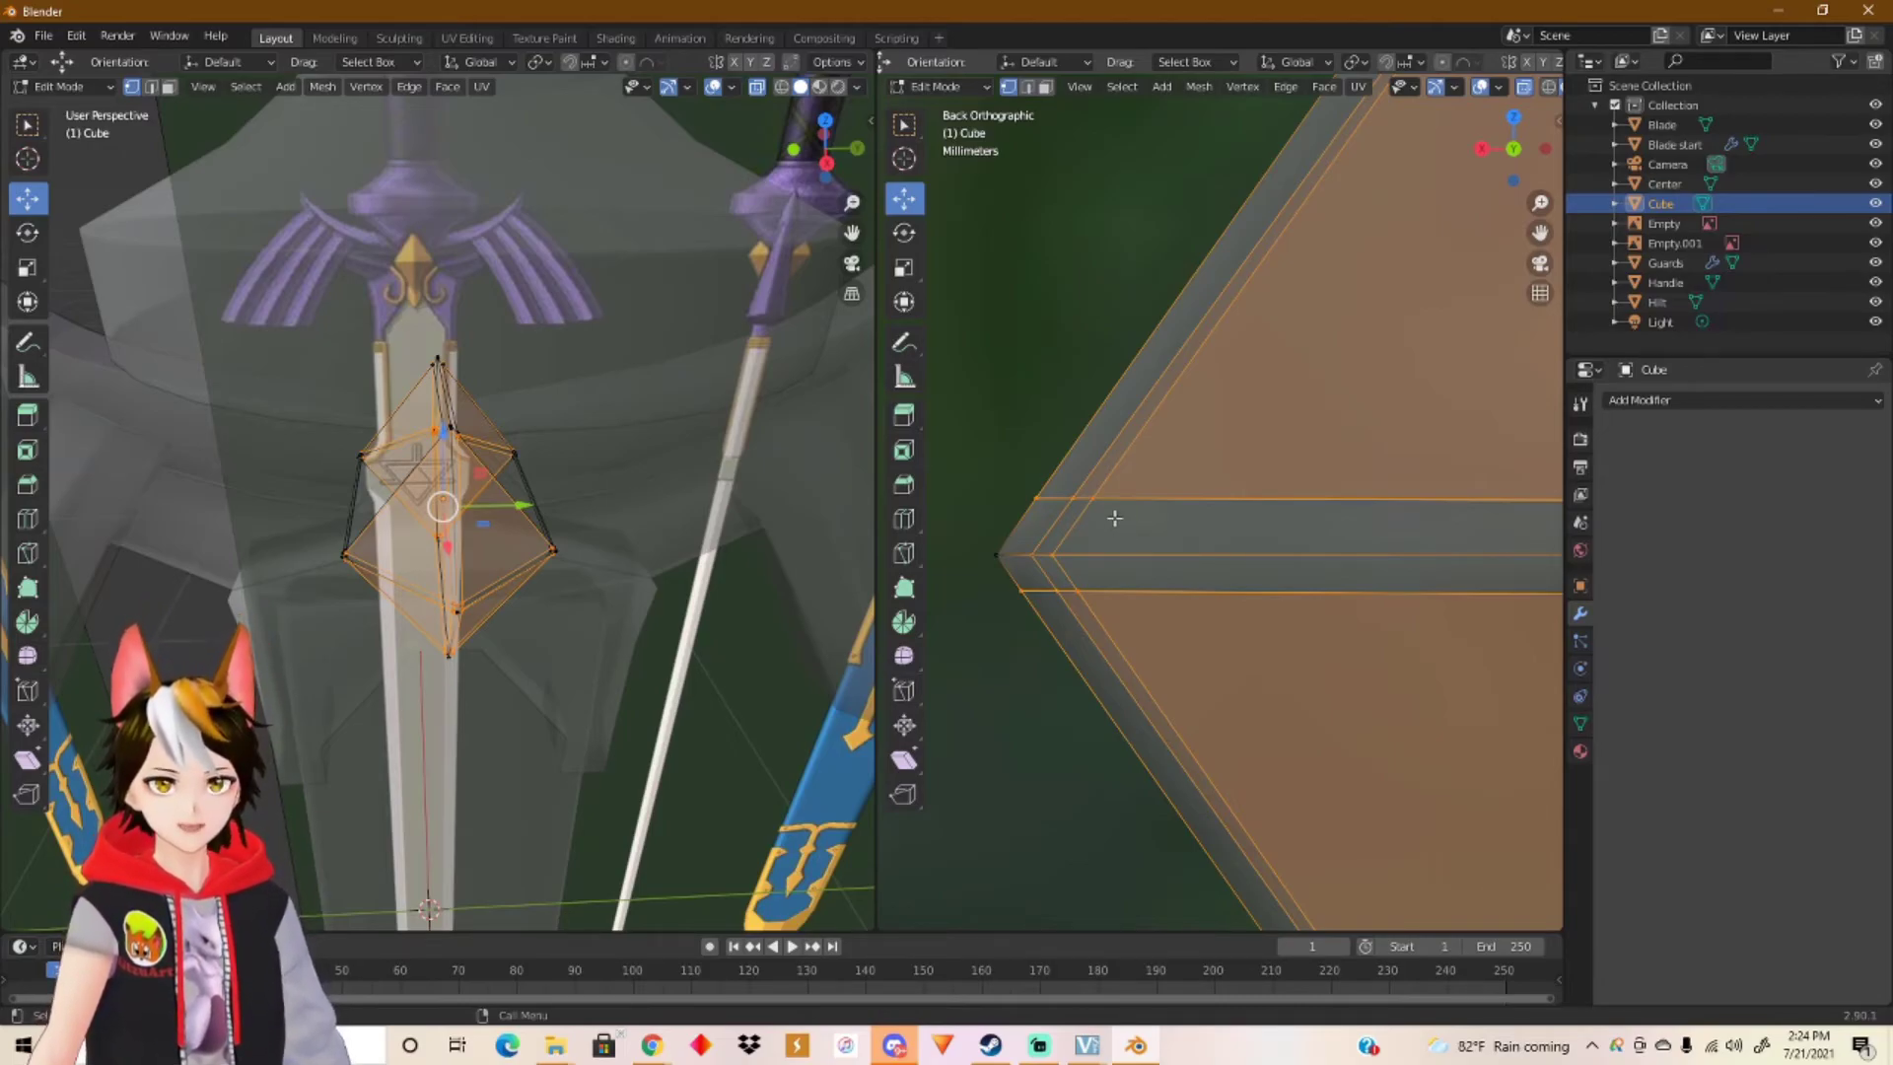
{"action": "left_click_drag", "start_coordinate": [1066, 486], "coordinate": [1067, 487]}
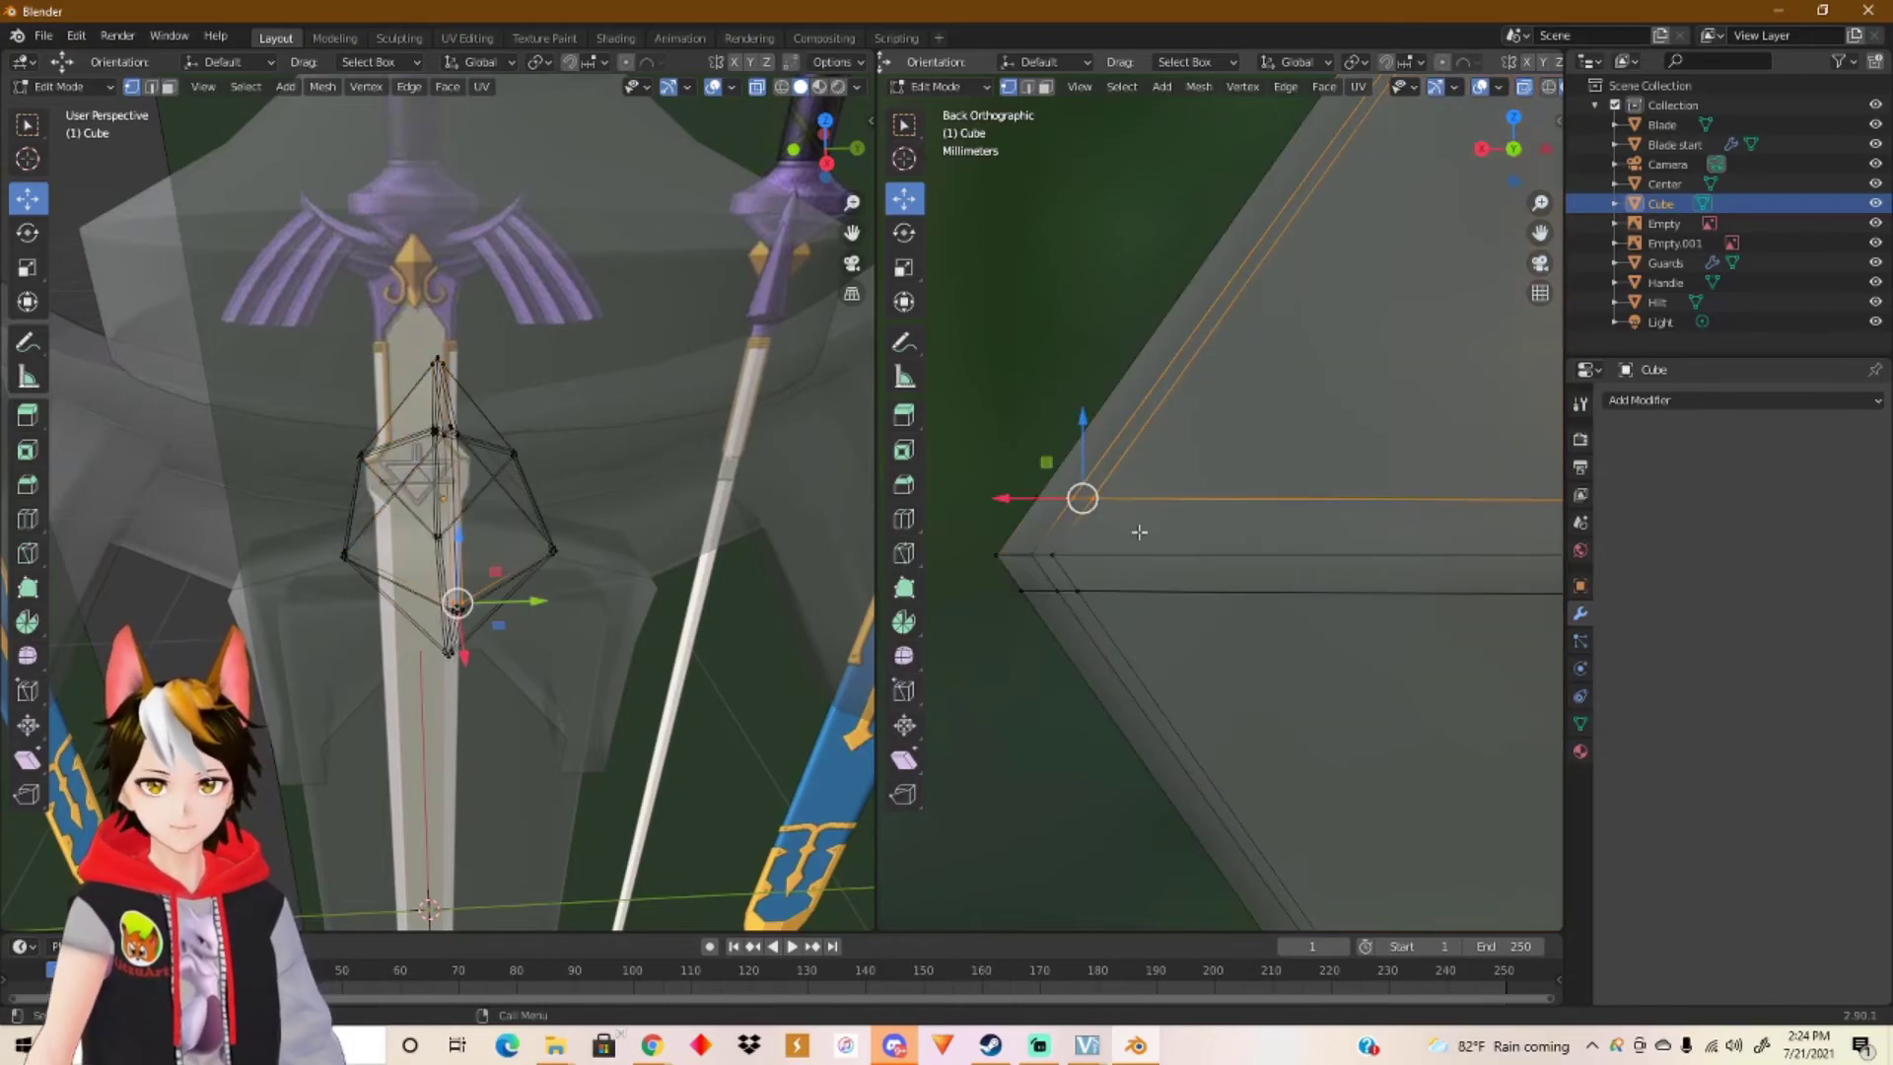
{"action": "scroll", "coordinate": [535, 626], "scroll_direction": "up", "scroll_amount": 5}
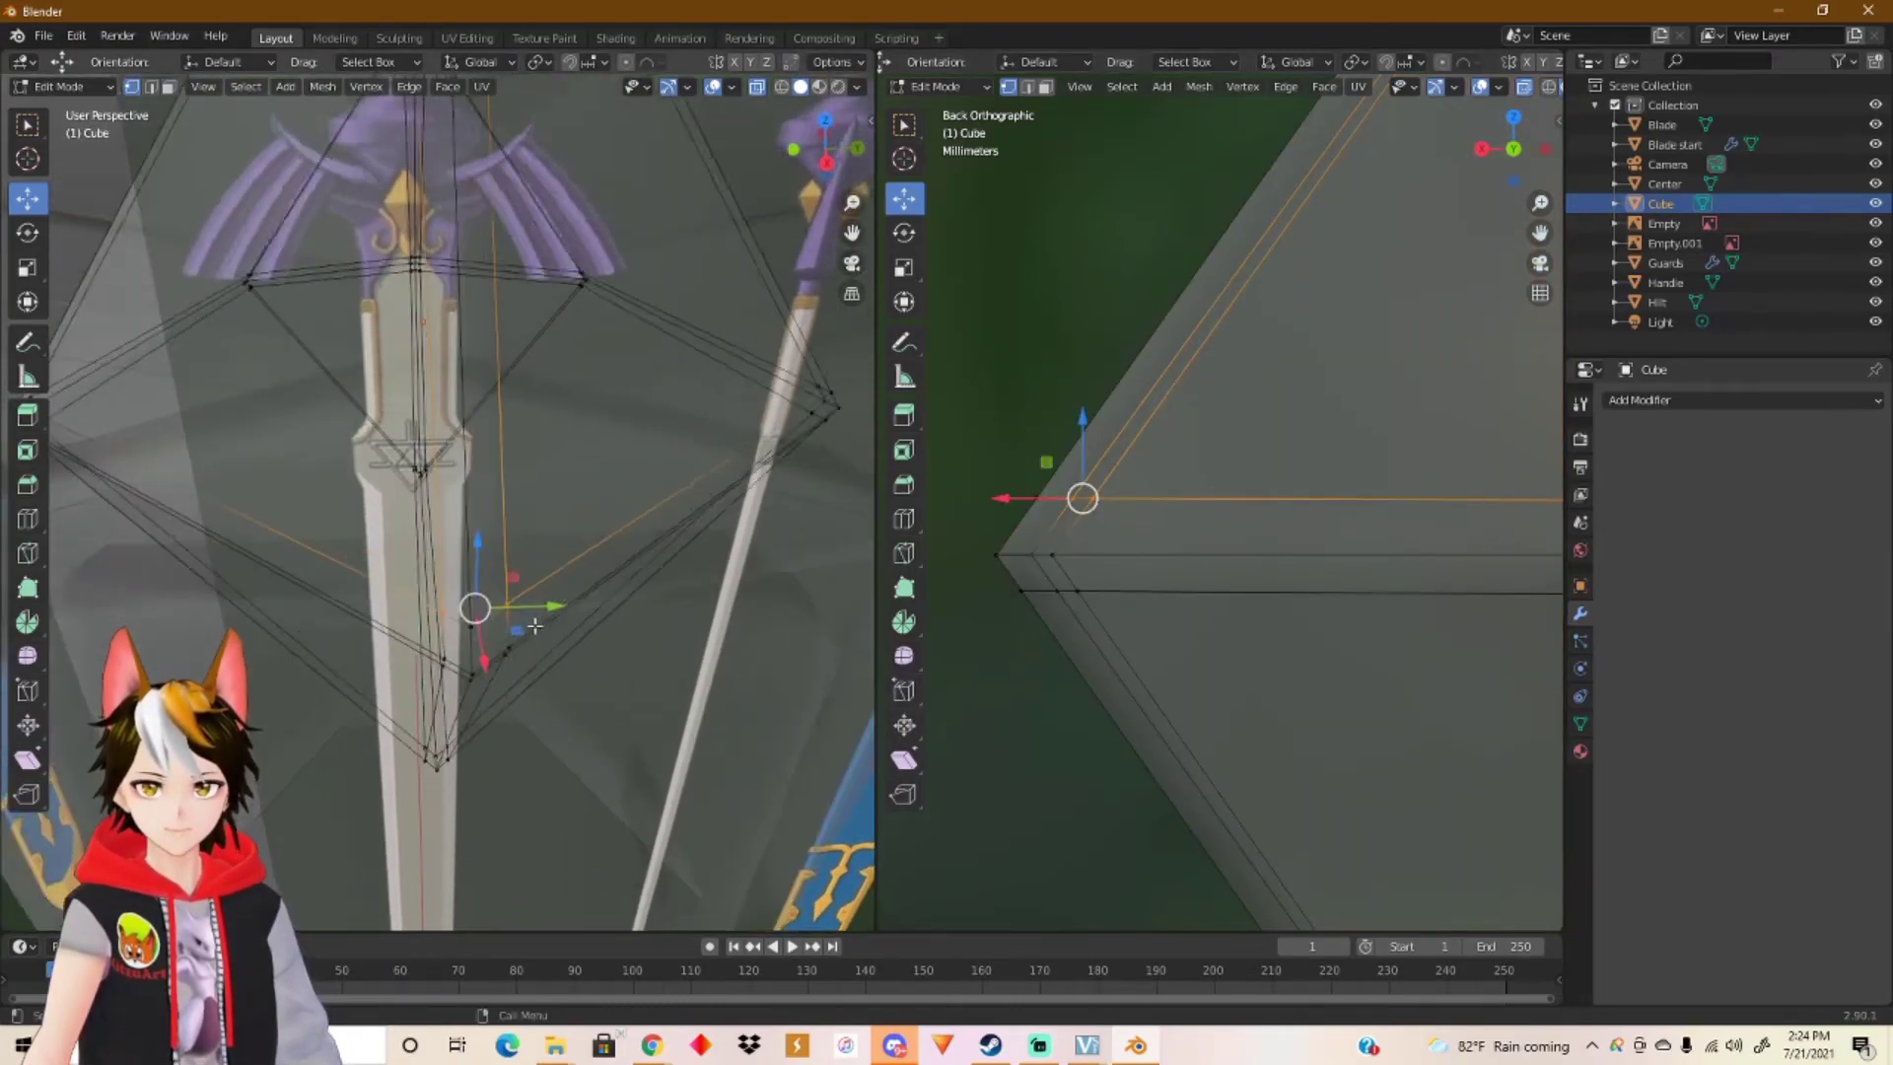
{"action": "middle_click_drag", "start_coordinate": [534, 626], "coordinate": [613, 617]}
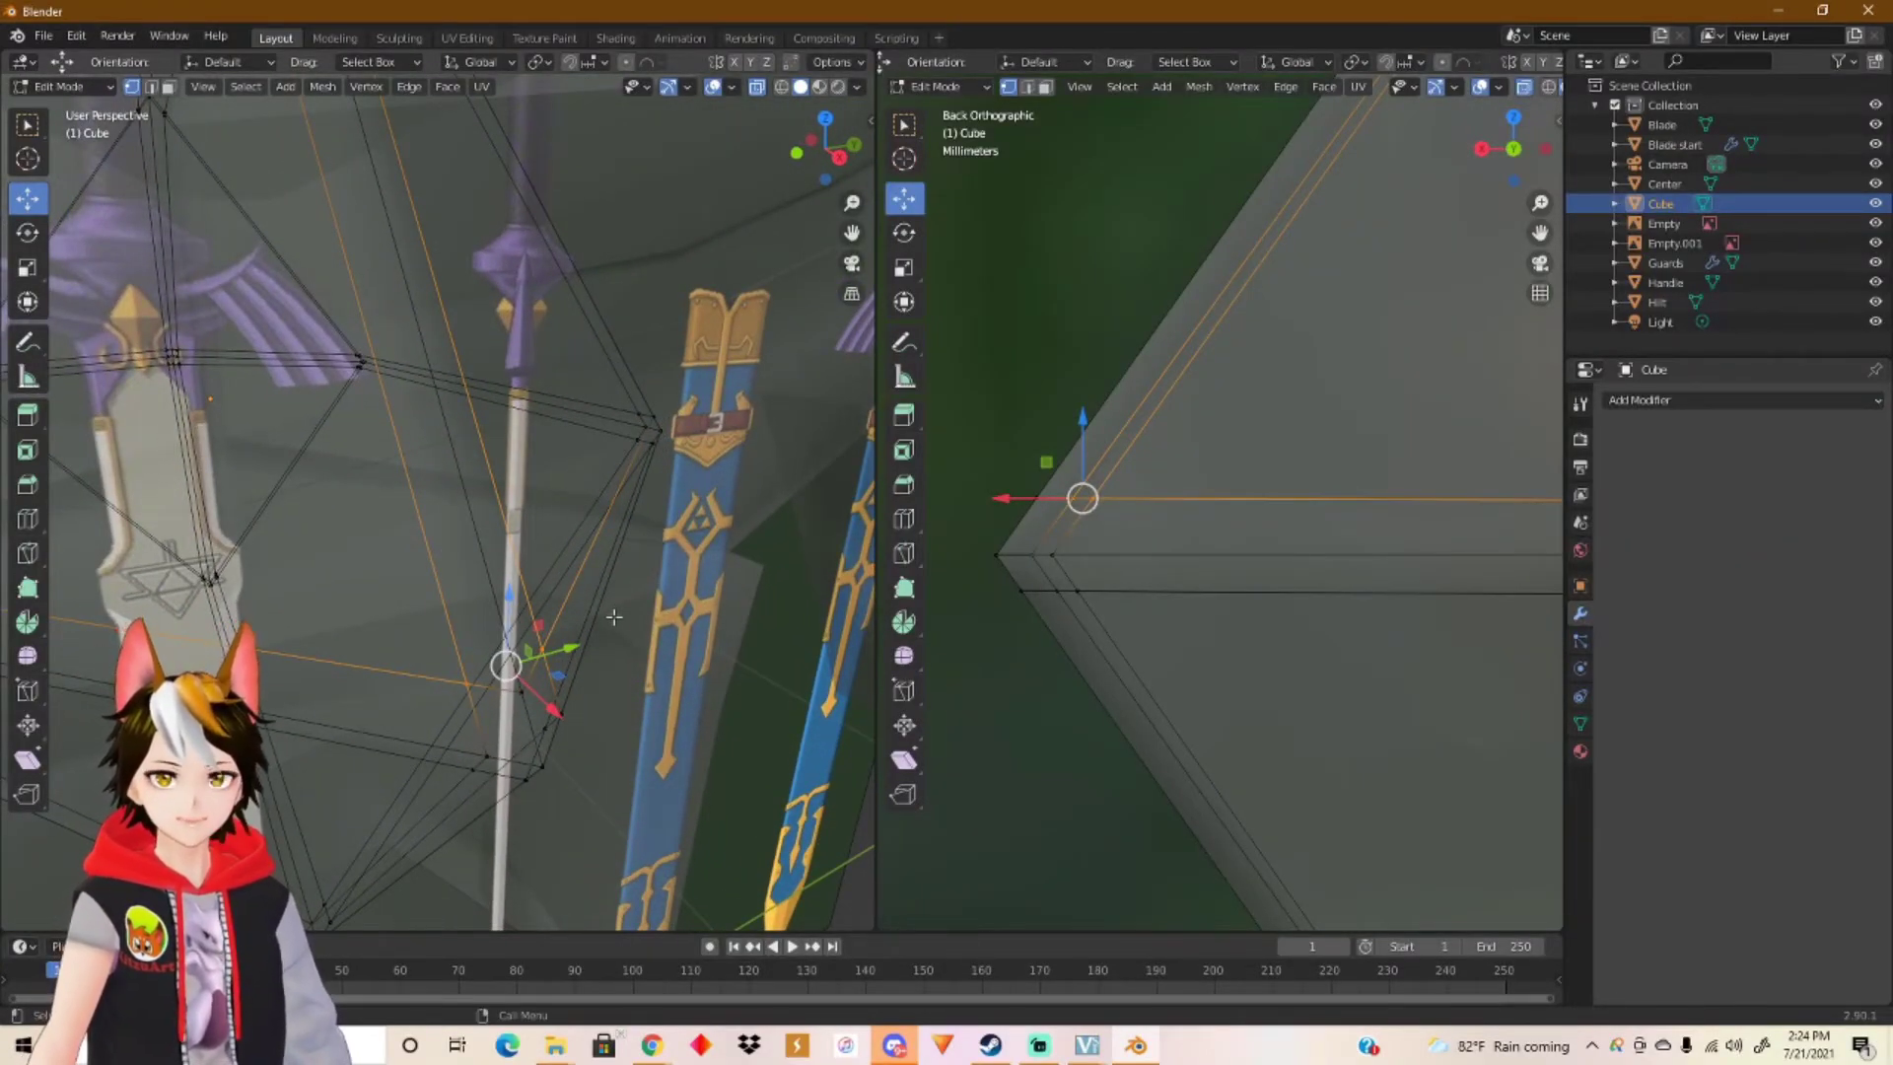
Step: Try to bring the selected vertices above the +X tip together by scaling them to 0 along Y
{"action": "key", "text": "s"}
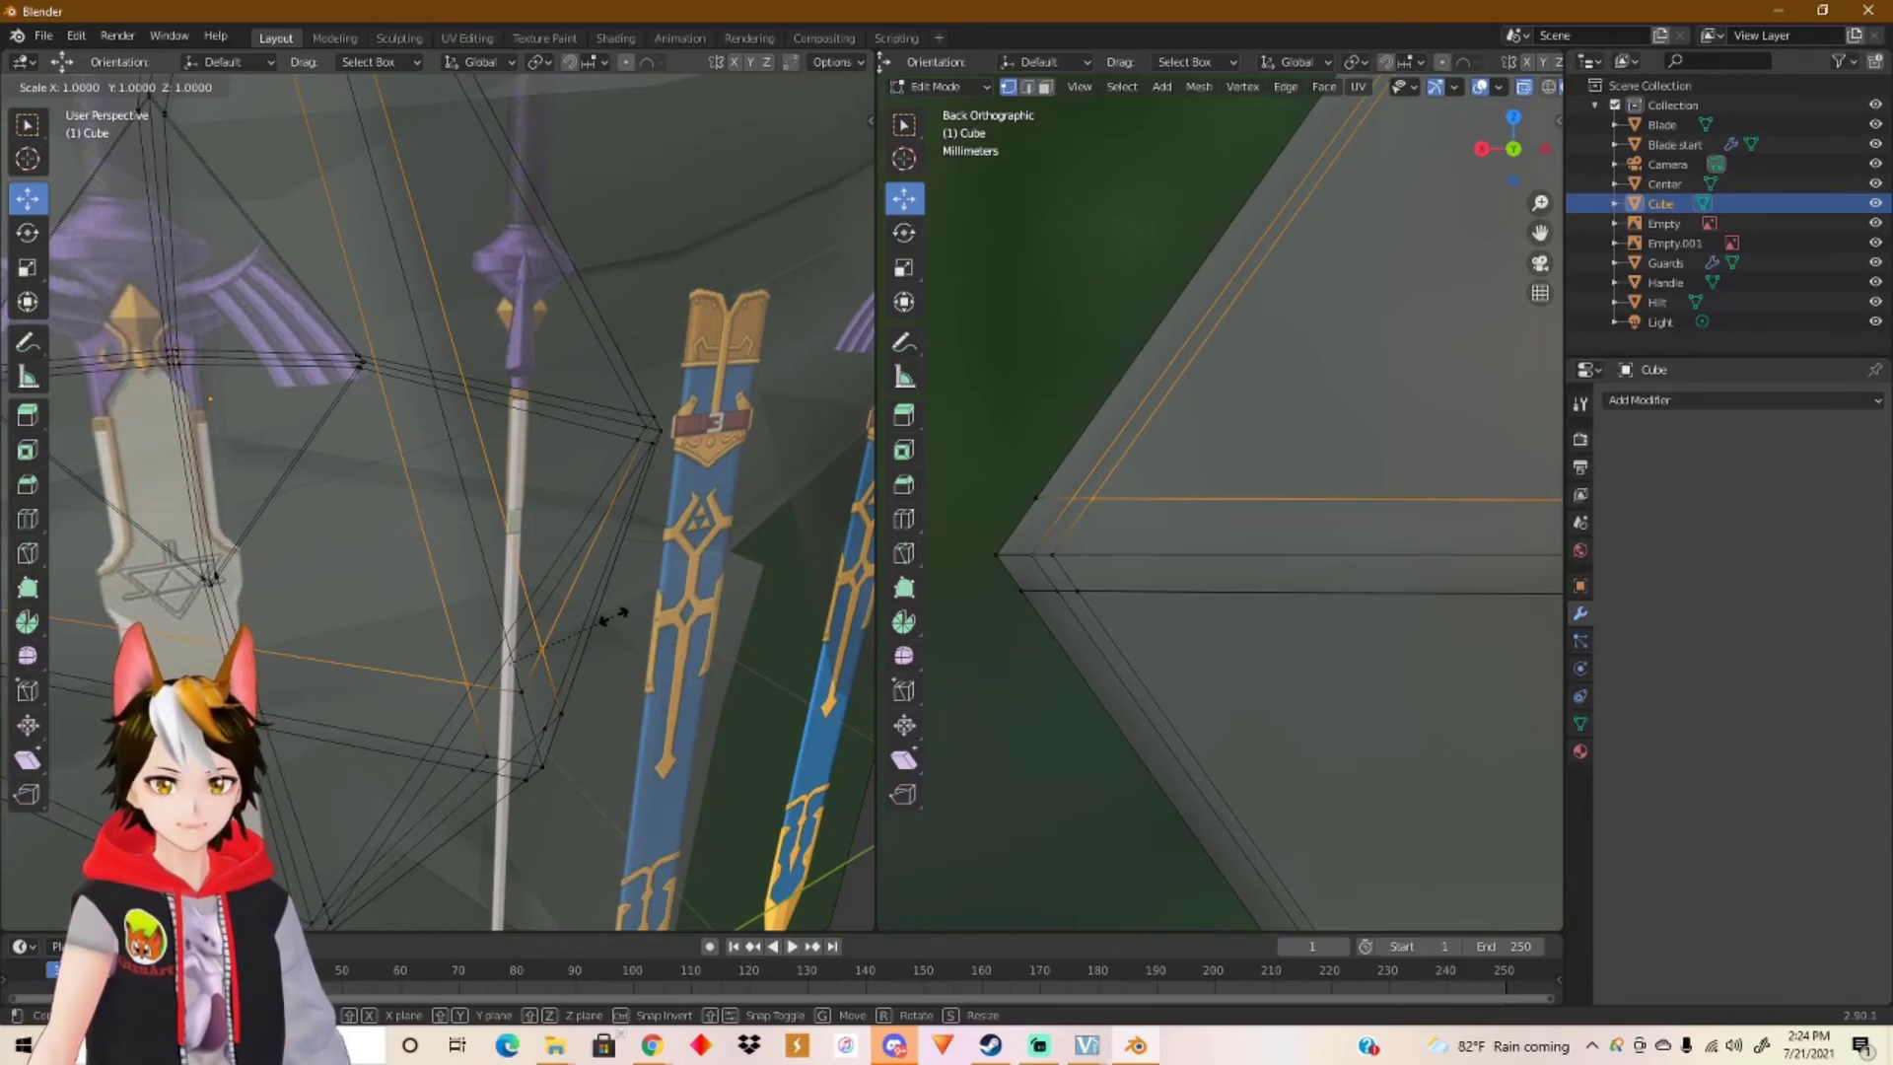
{"action": "key", "text": "y"}
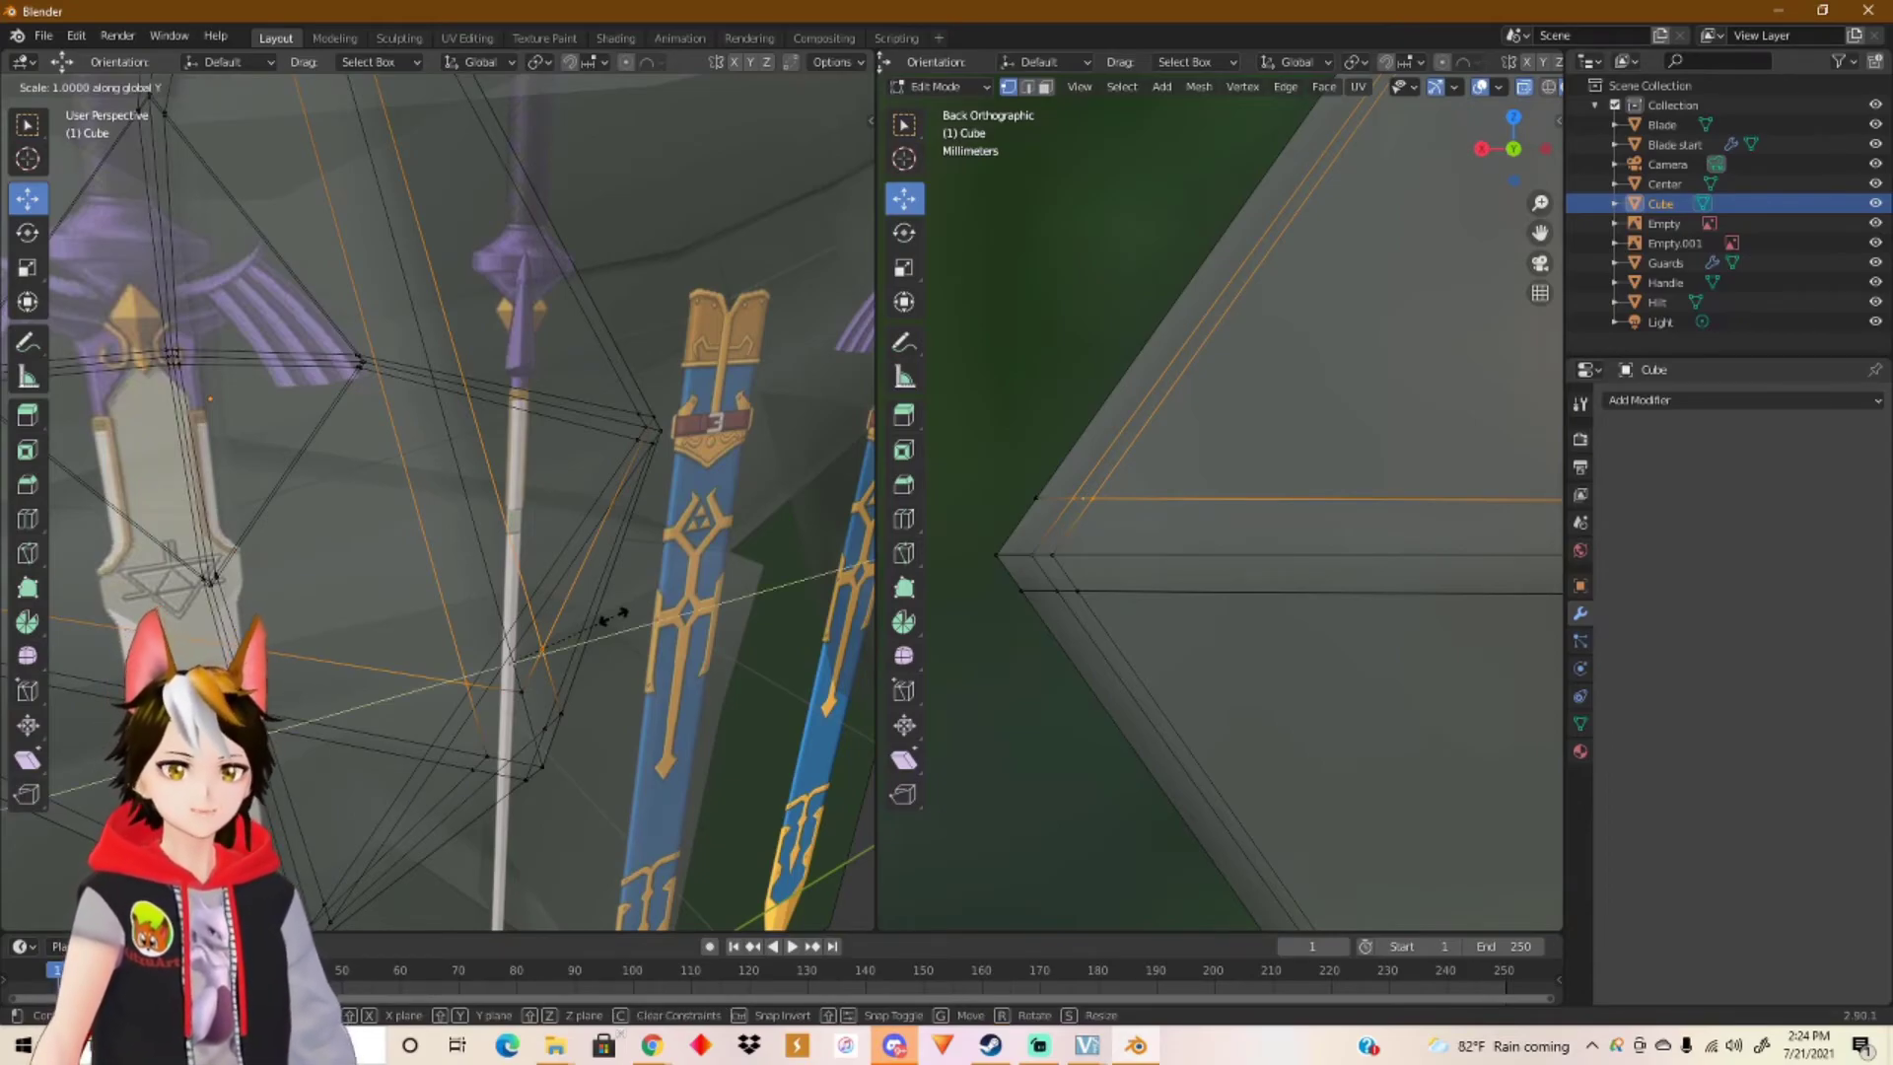
{"action": "type", "text": "0"}
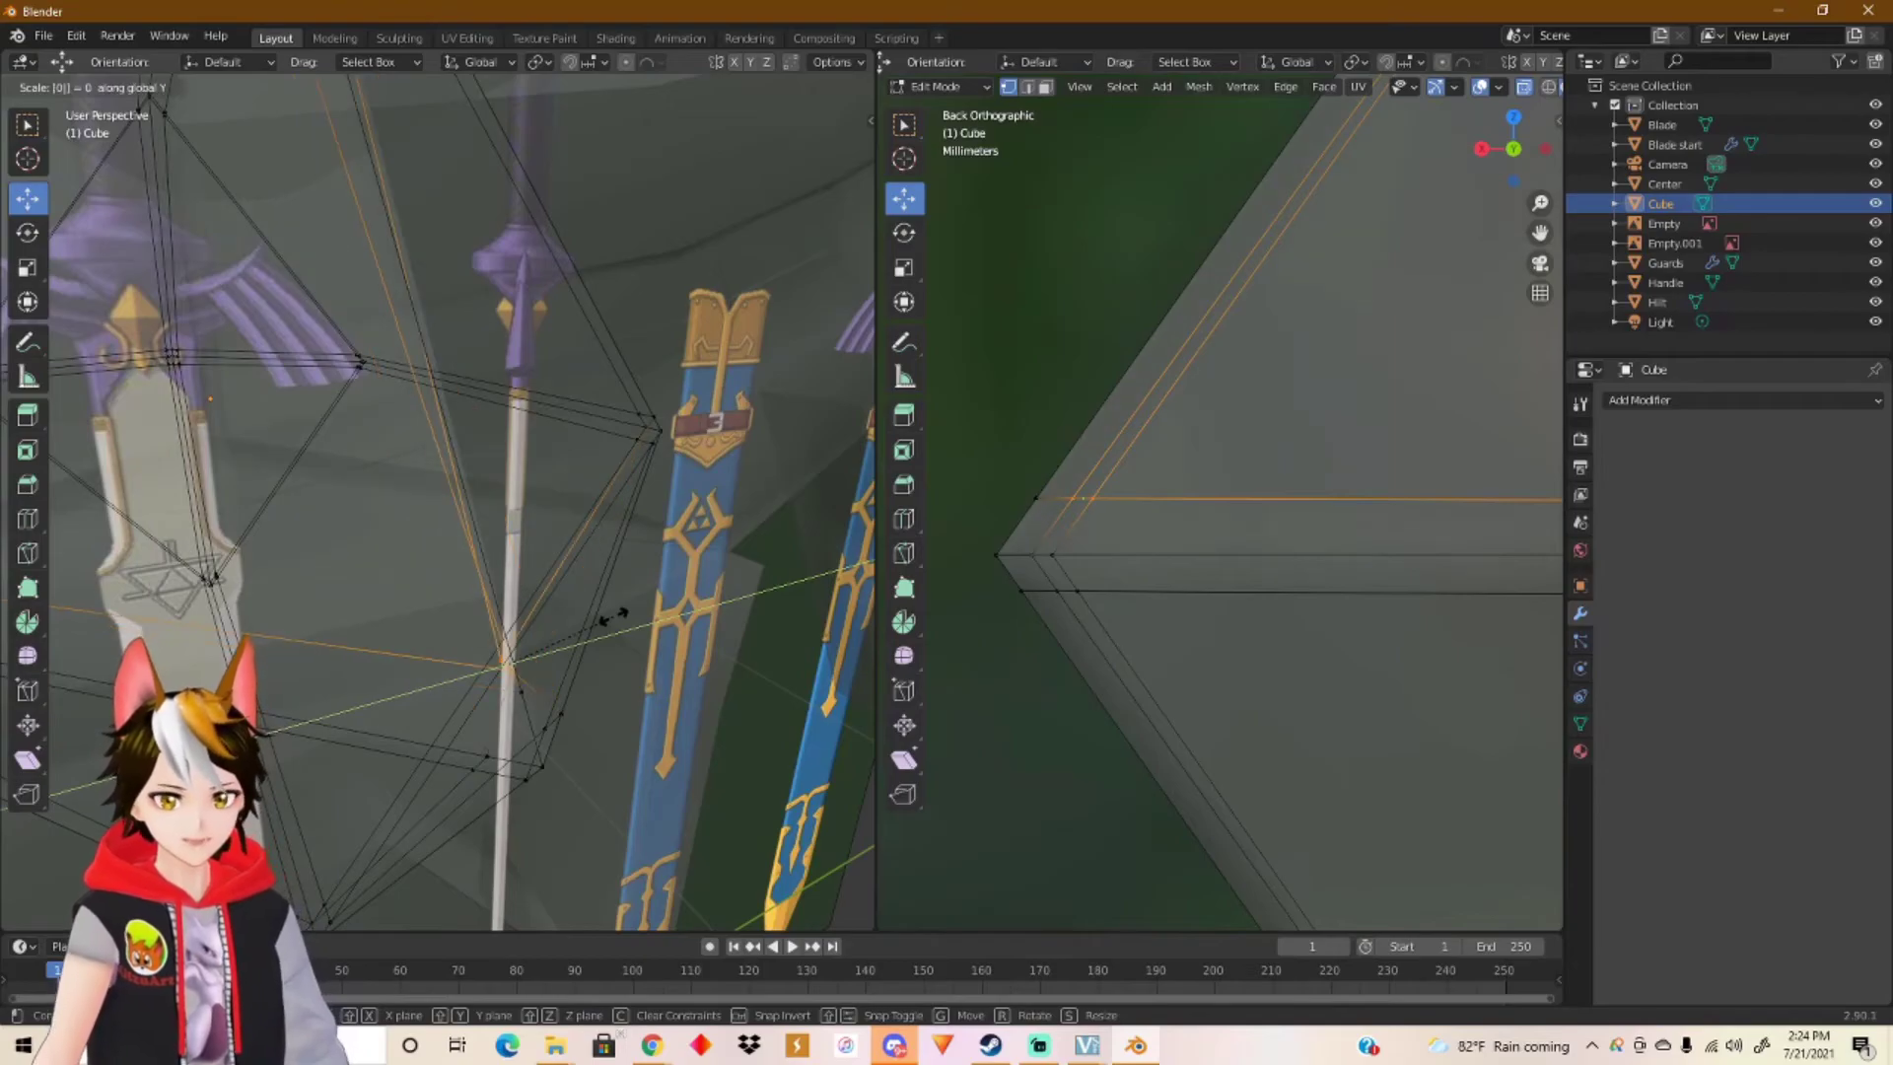
{"action": "key", "text": "Return"}
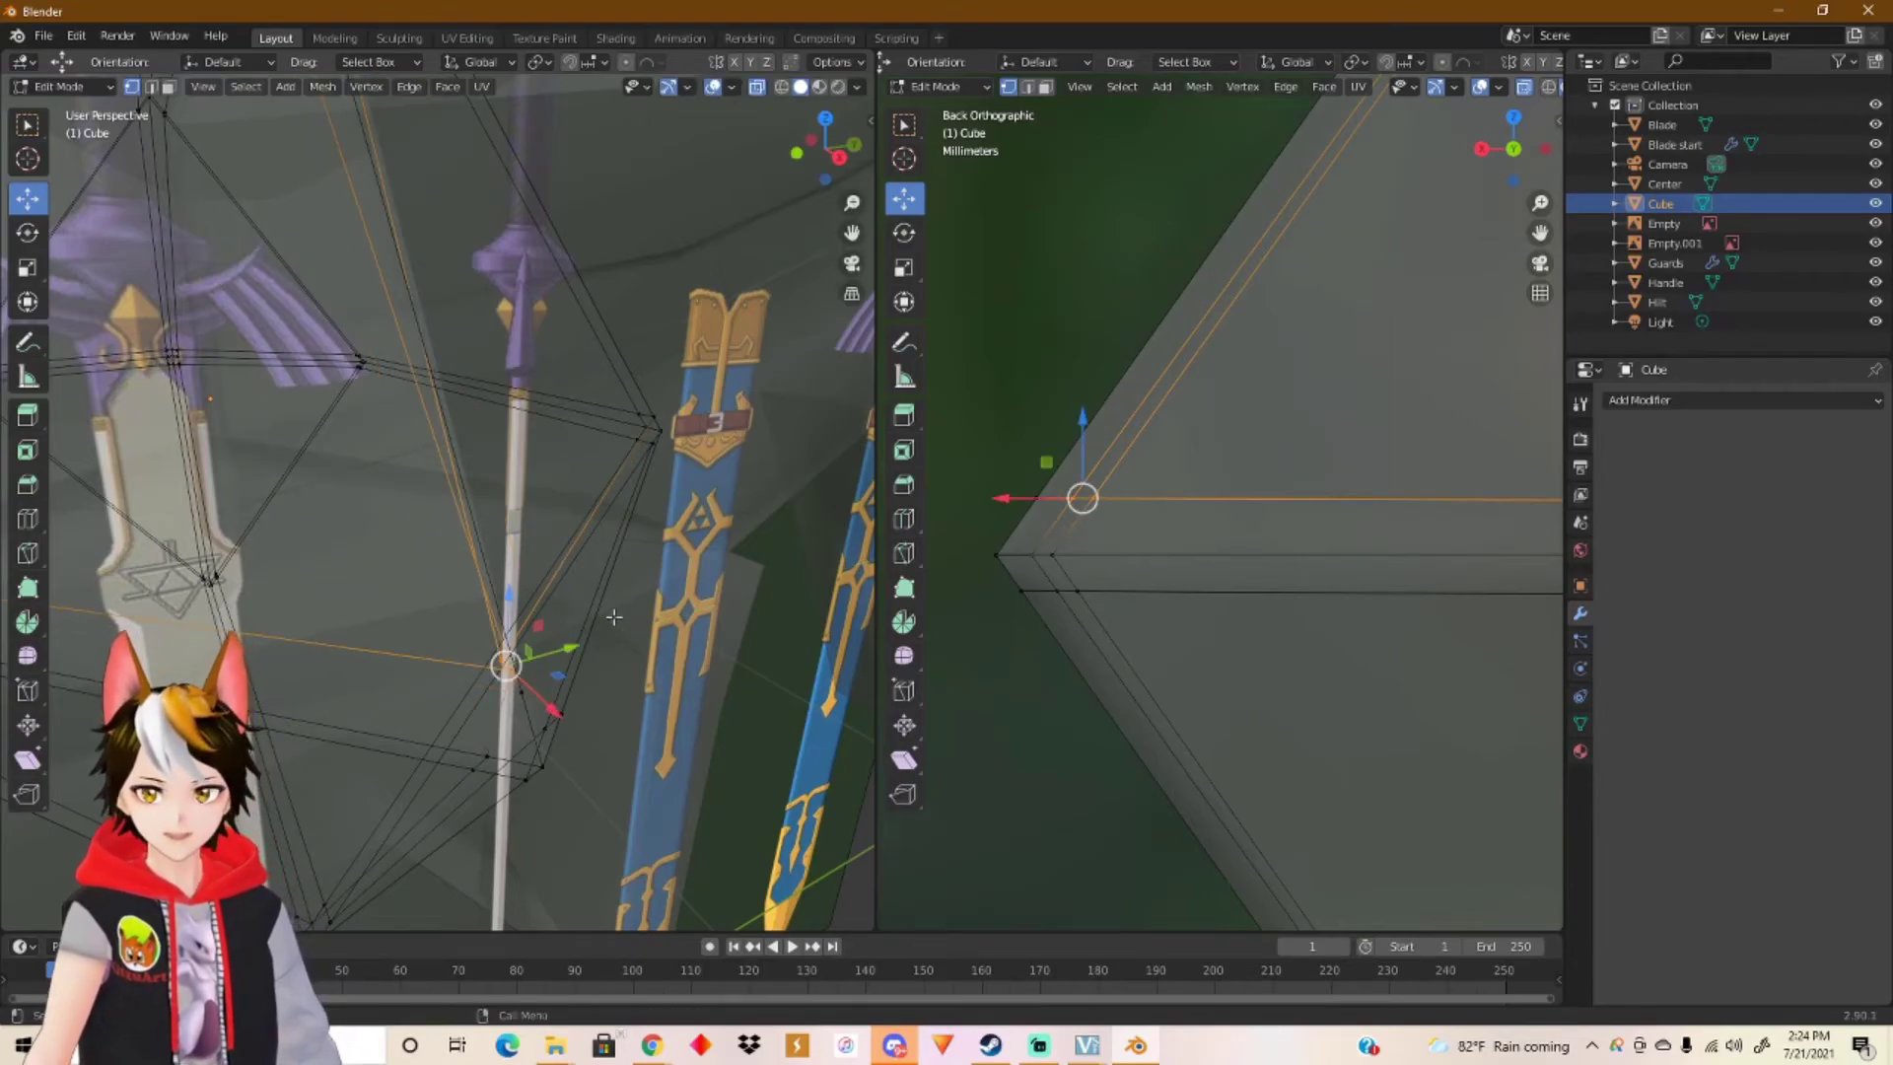
{"action": "middle_click_drag", "start_coordinate": [549, 659], "coordinate": [301, 614]}
{"action": "key", "text": "ctrl+z"}
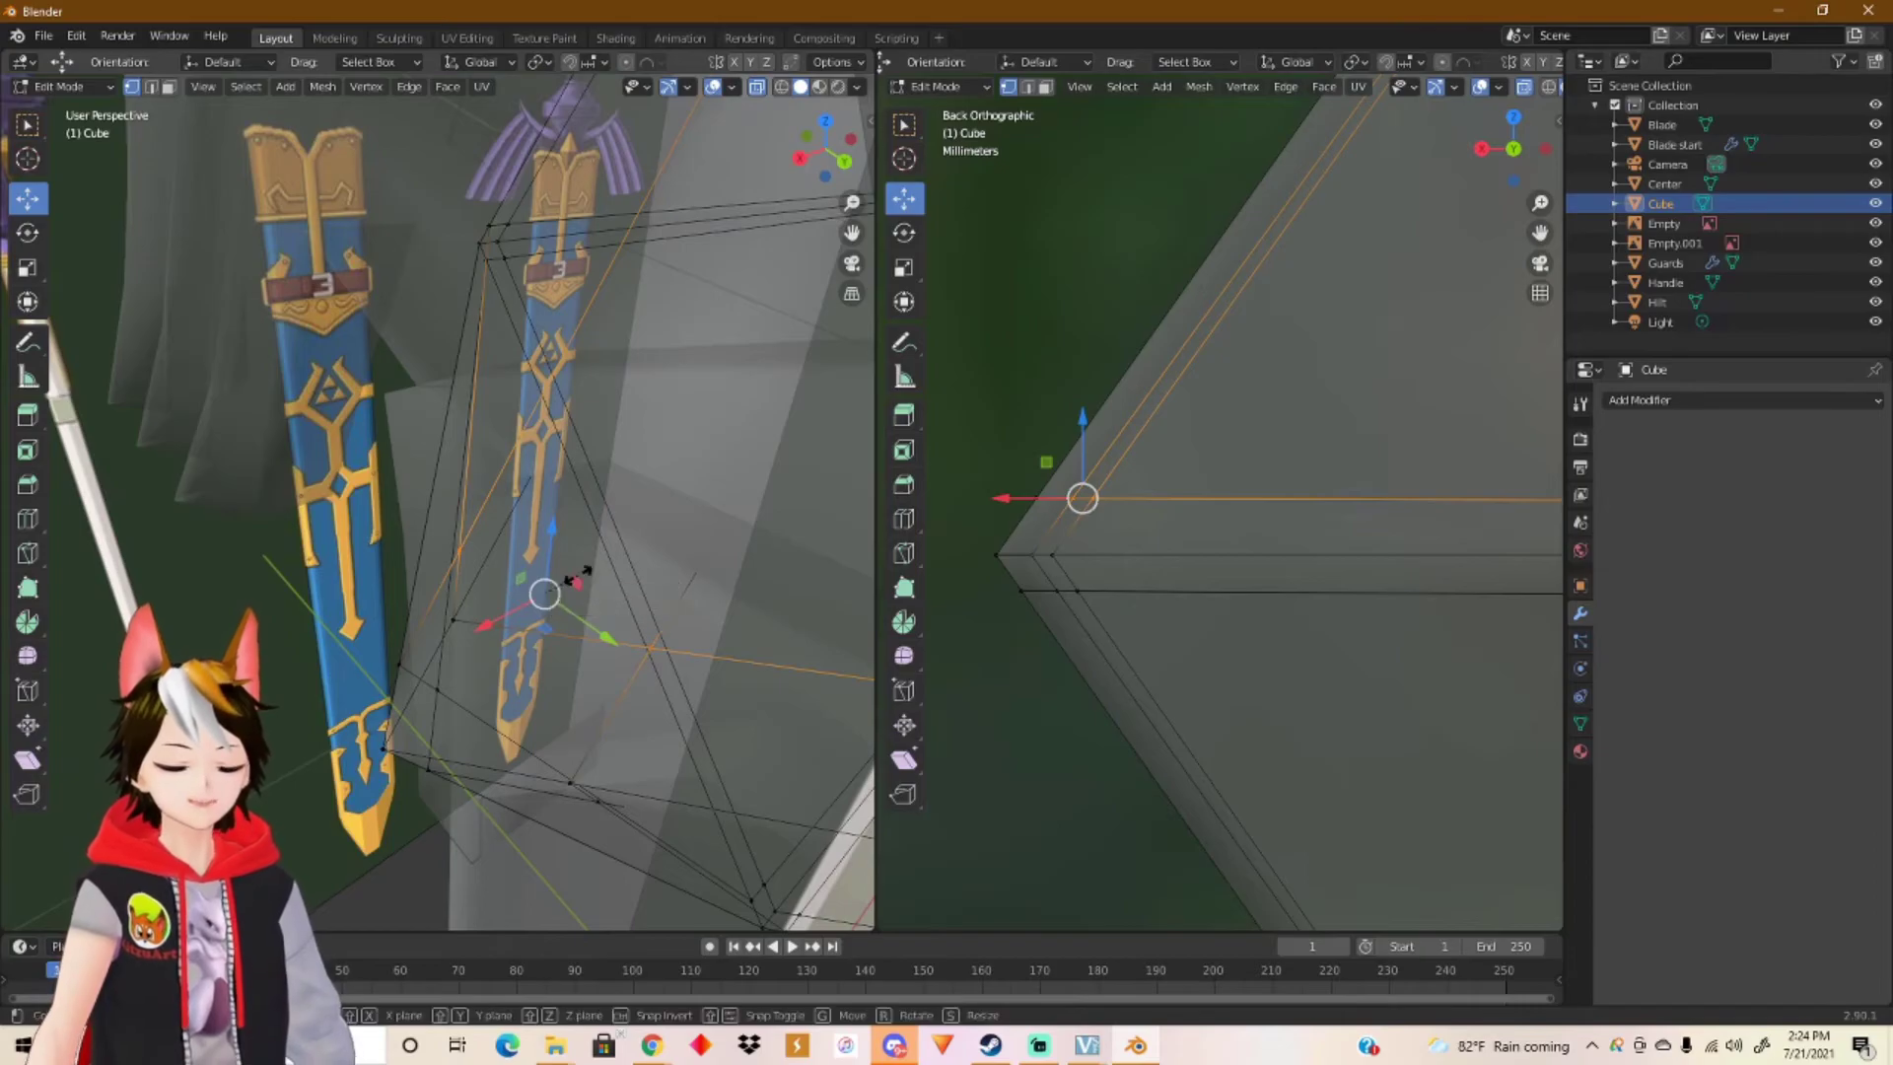
Step: Align the selected vertices just above the middle edge at the +X tip by scaling them to 0 along X
{"action": "key", "text": "s"}
{"action": "key", "text": "x"}
{"action": "key", "text": "0"}
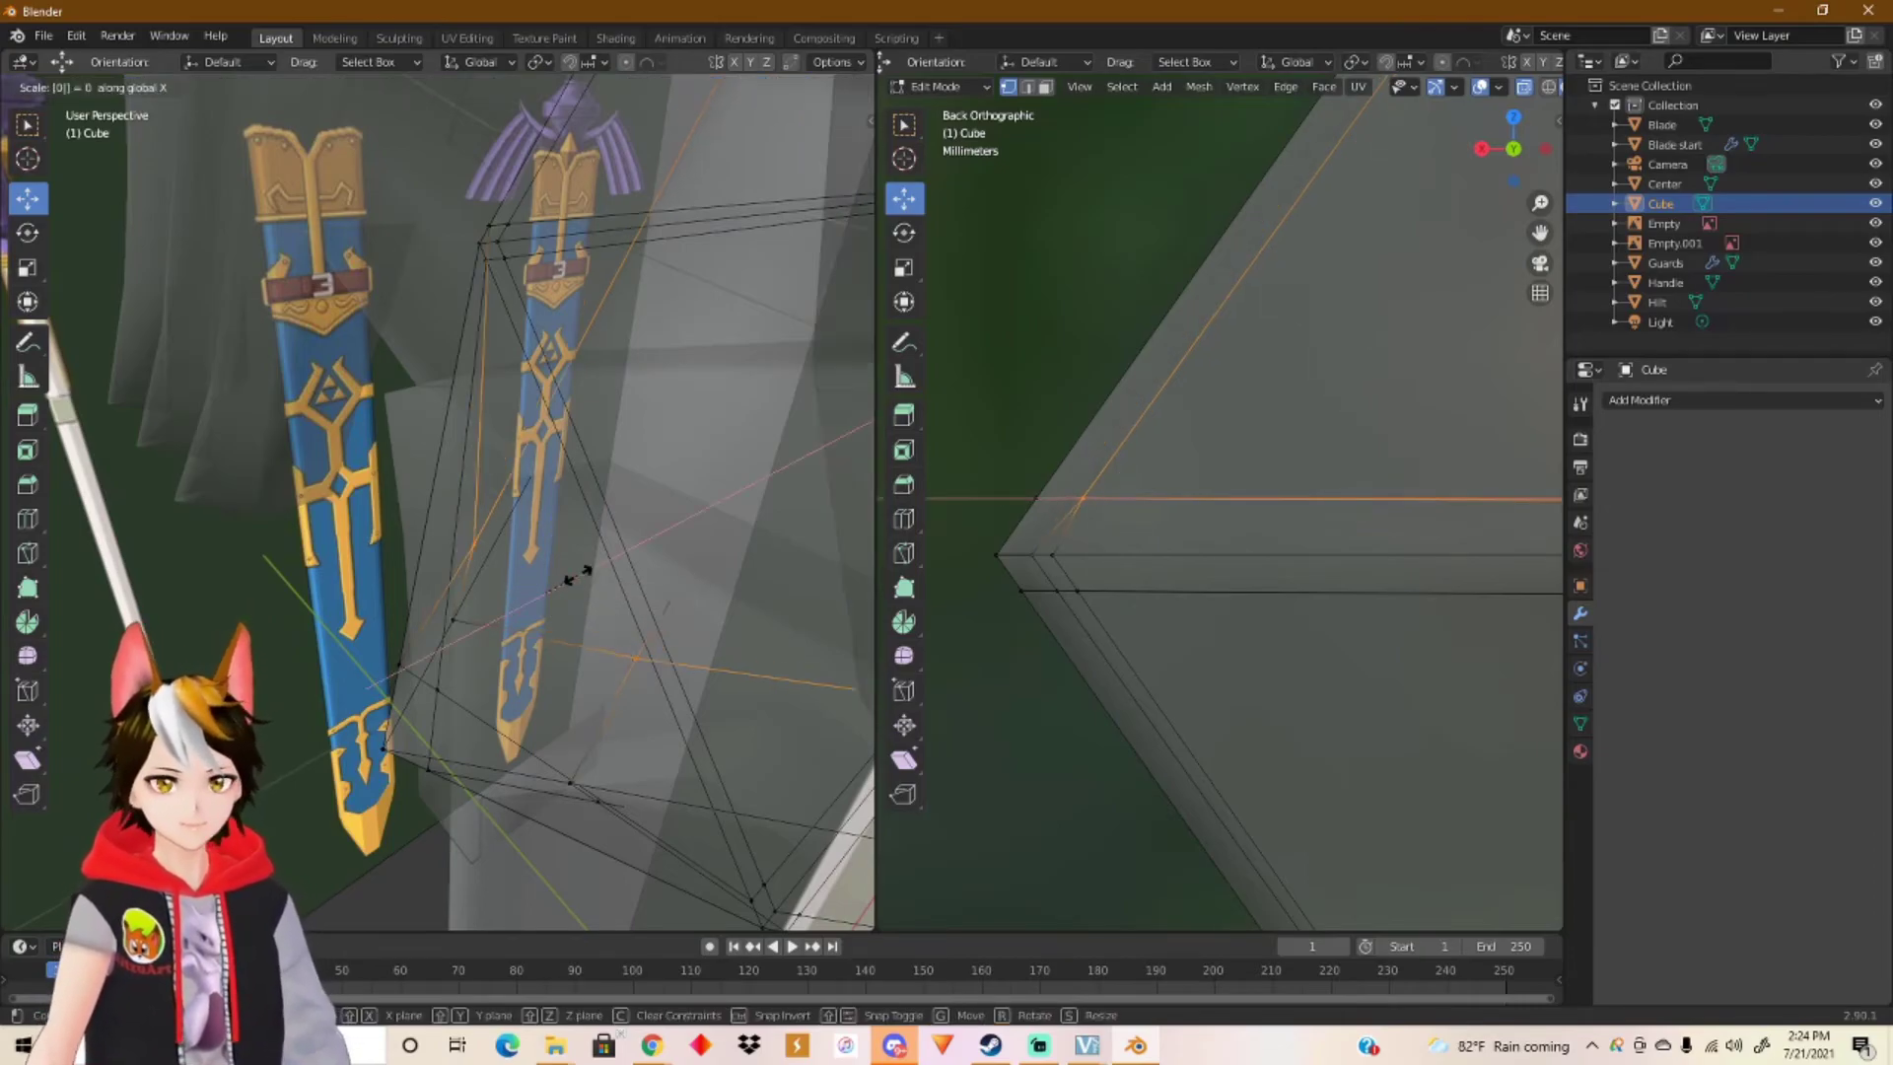
{"action": "key", "text": "Return"}
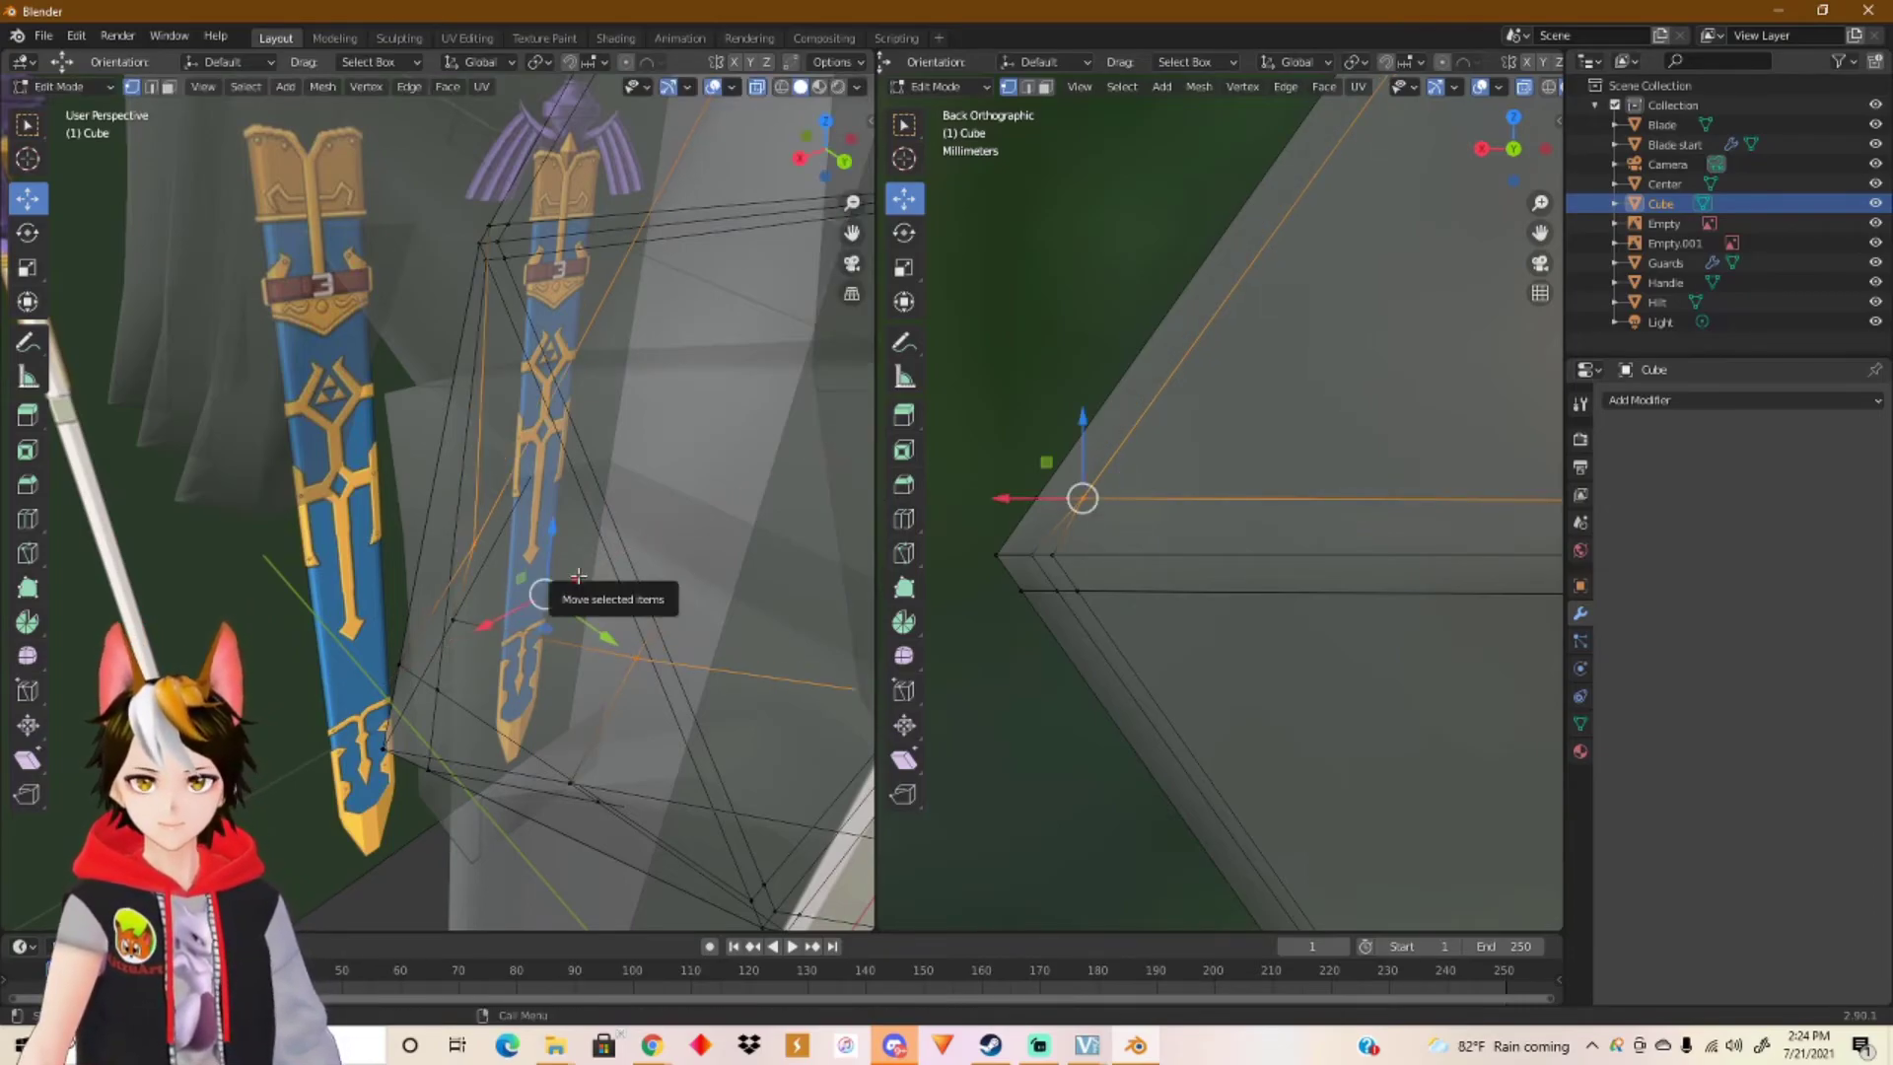
Step: Try to shift the aligned vertices above the middle edge slightly outward along X, towards the ridge
{"action": "middle_click_drag", "start_coordinate": [472, 584], "coordinate": [401, 516]}
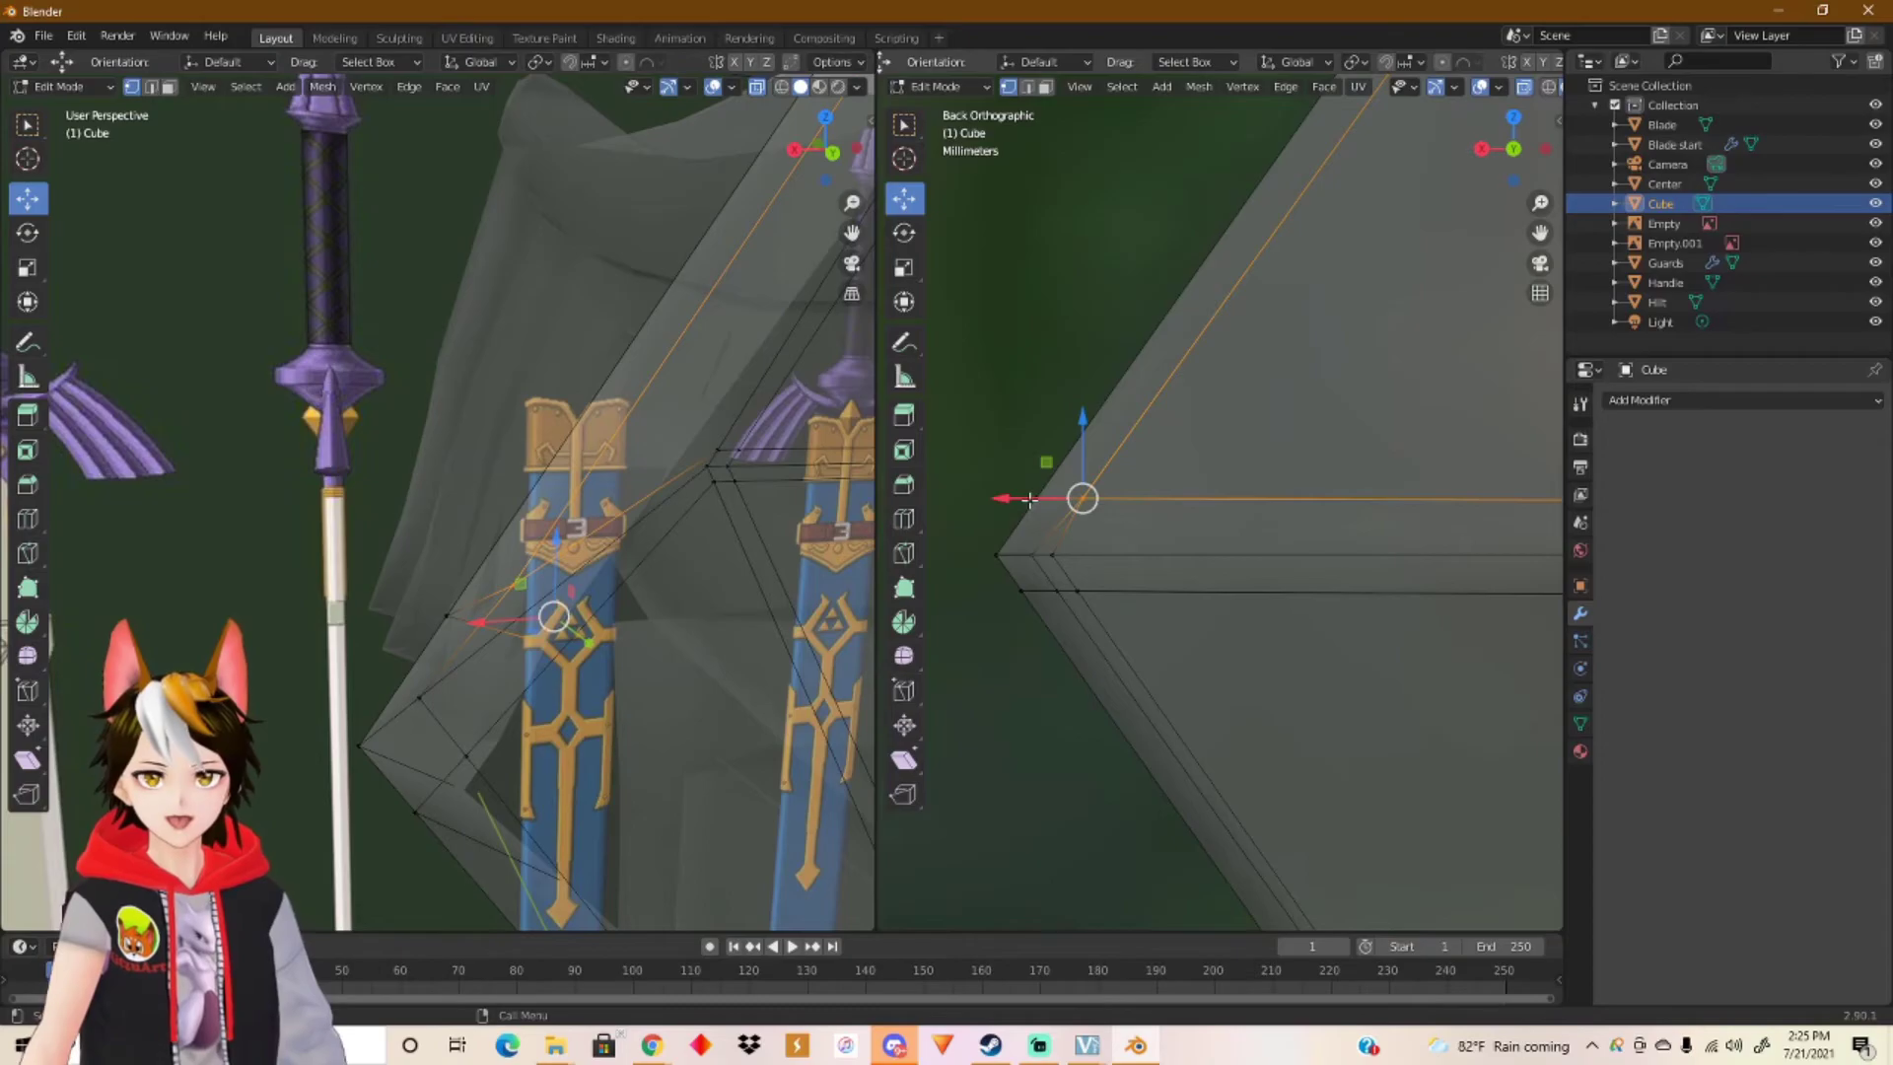
{"action": "left_click_drag", "start_coordinate": [1029, 499], "coordinate": [1005, 498]}
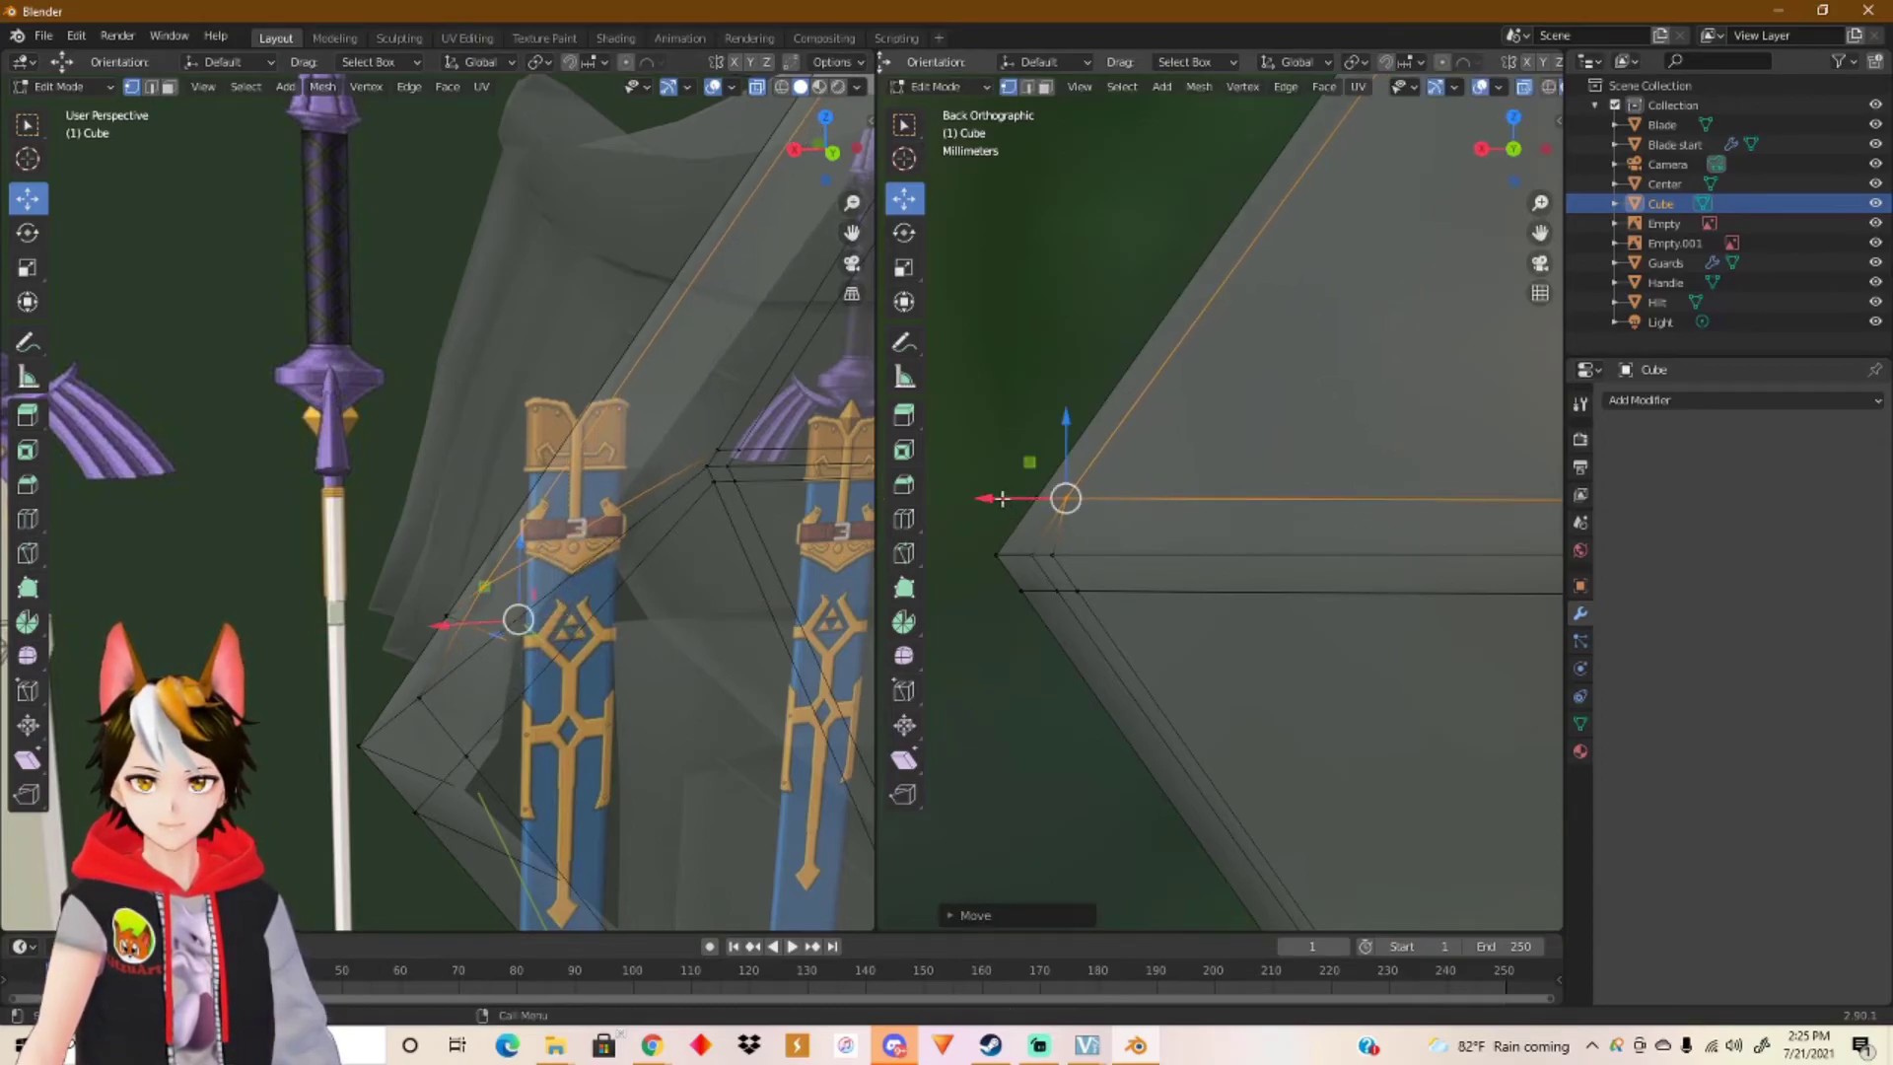
{"action": "middle_click_drag", "start_coordinate": [541, 623], "coordinate": [418, 431]}
{"action": "scroll", "coordinate": [493, 454], "scroll_direction": "down", "scroll_amount": 1}
{"action": "middle_click_drag", "start_coordinate": [574, 472], "coordinate": [612, 703]}
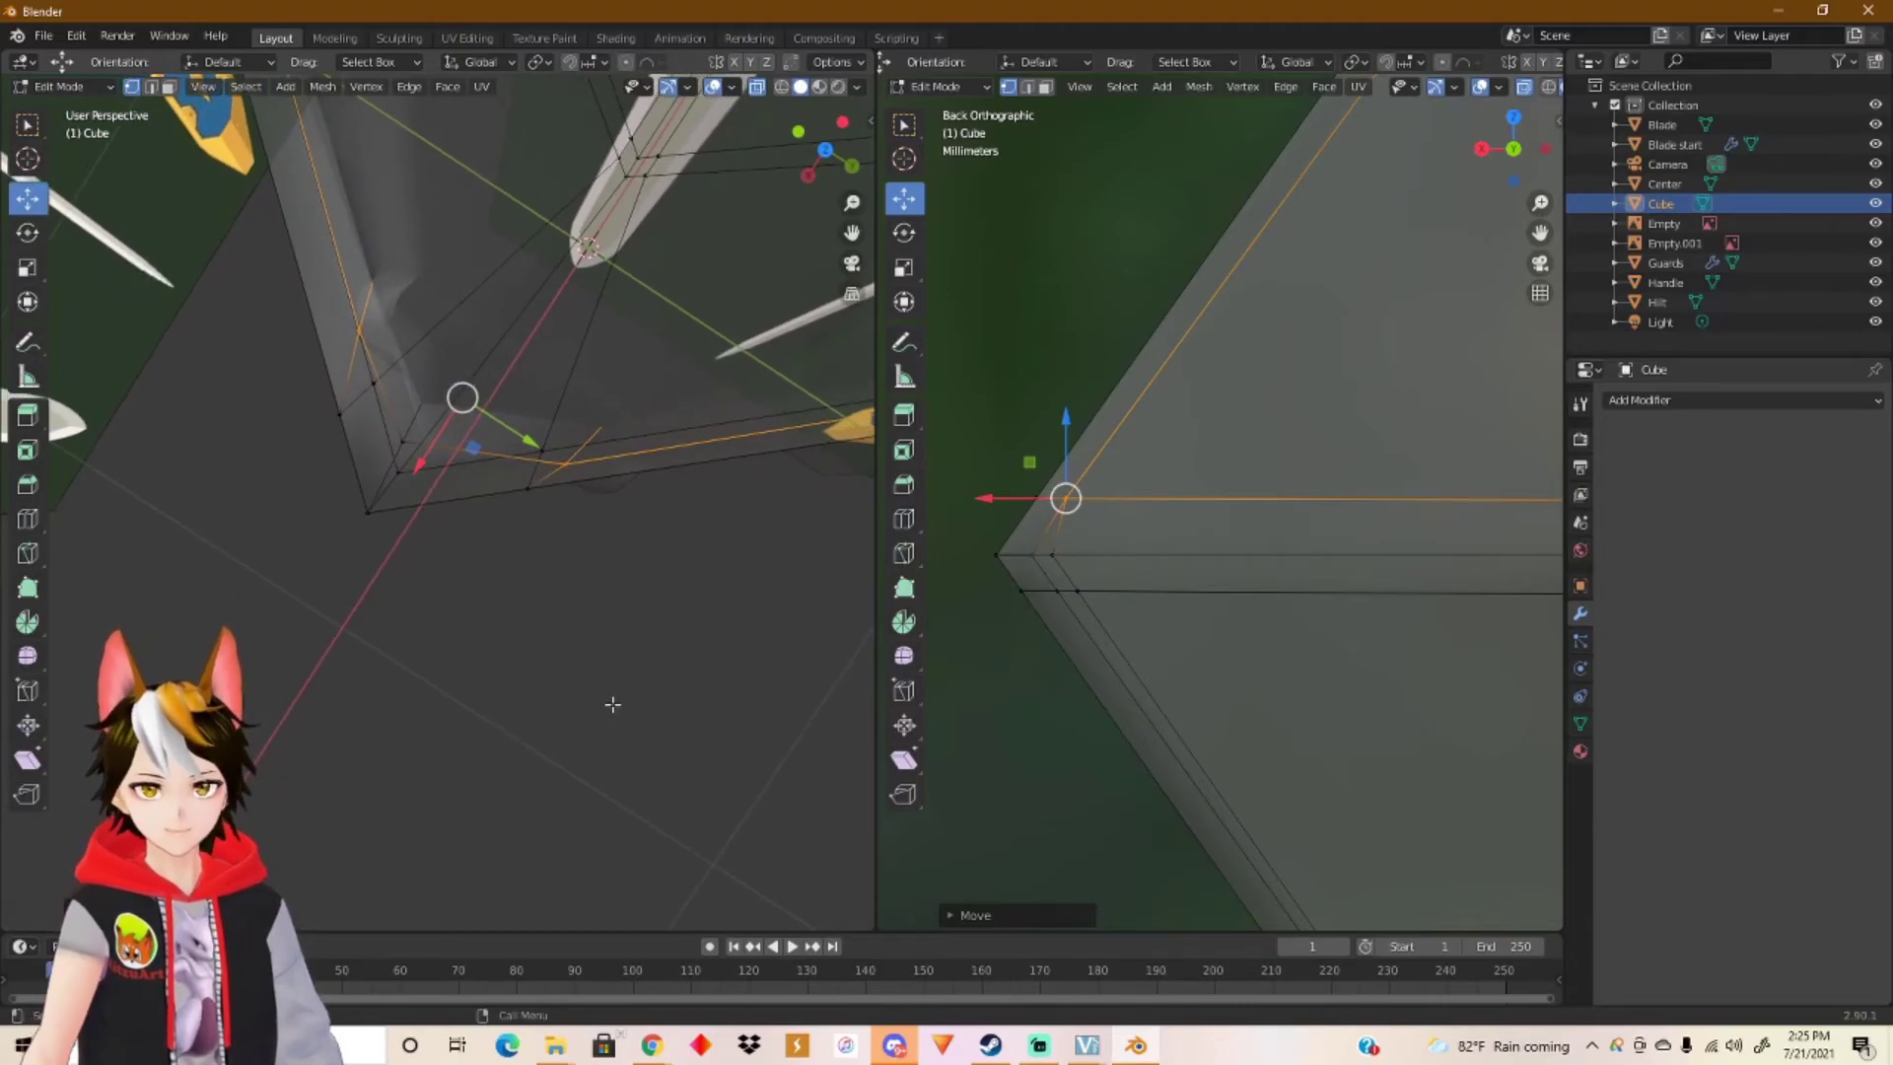
{"action": "middle_click_drag", "start_coordinate": [614, 580], "coordinate": [674, 423]}
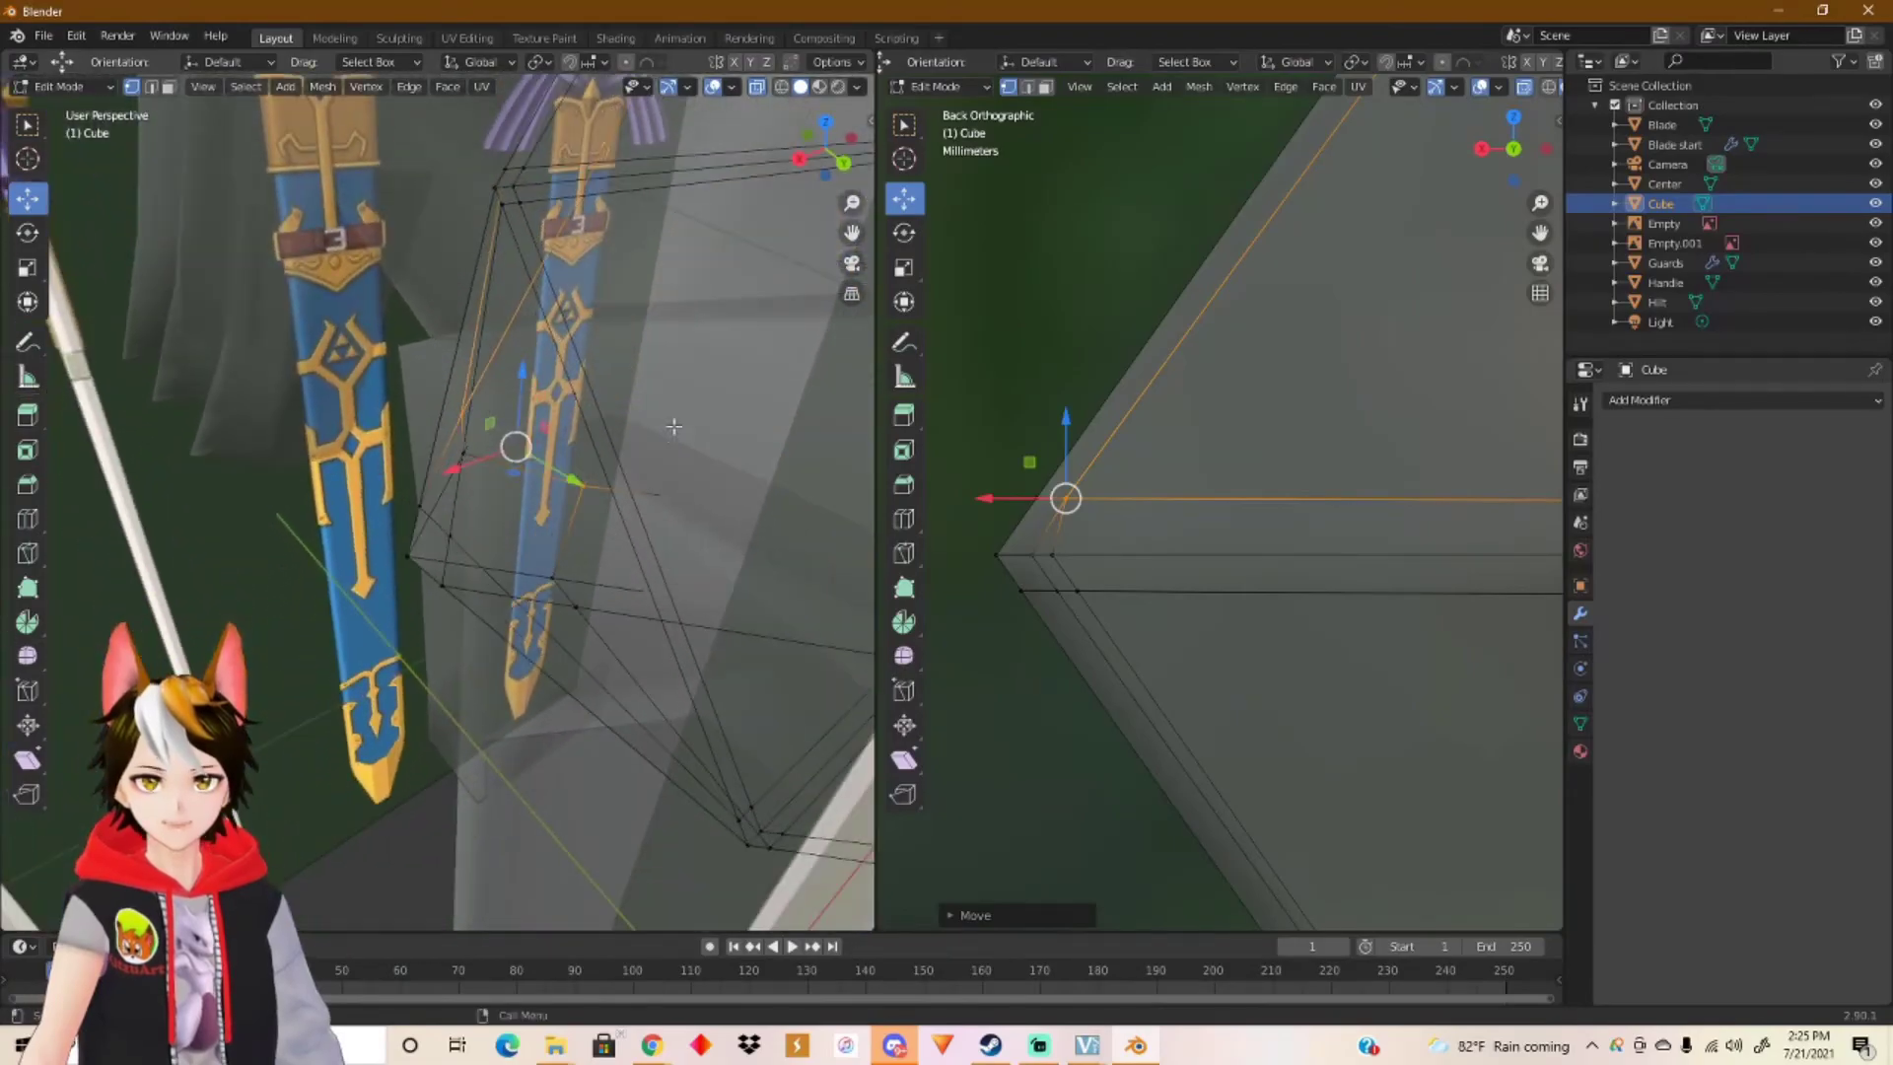
{"action": "middle_click_drag", "start_coordinate": [615, 516], "coordinate": [480, 456], "text": "shift"}
{"action": "key", "text": "ctrl+z"}
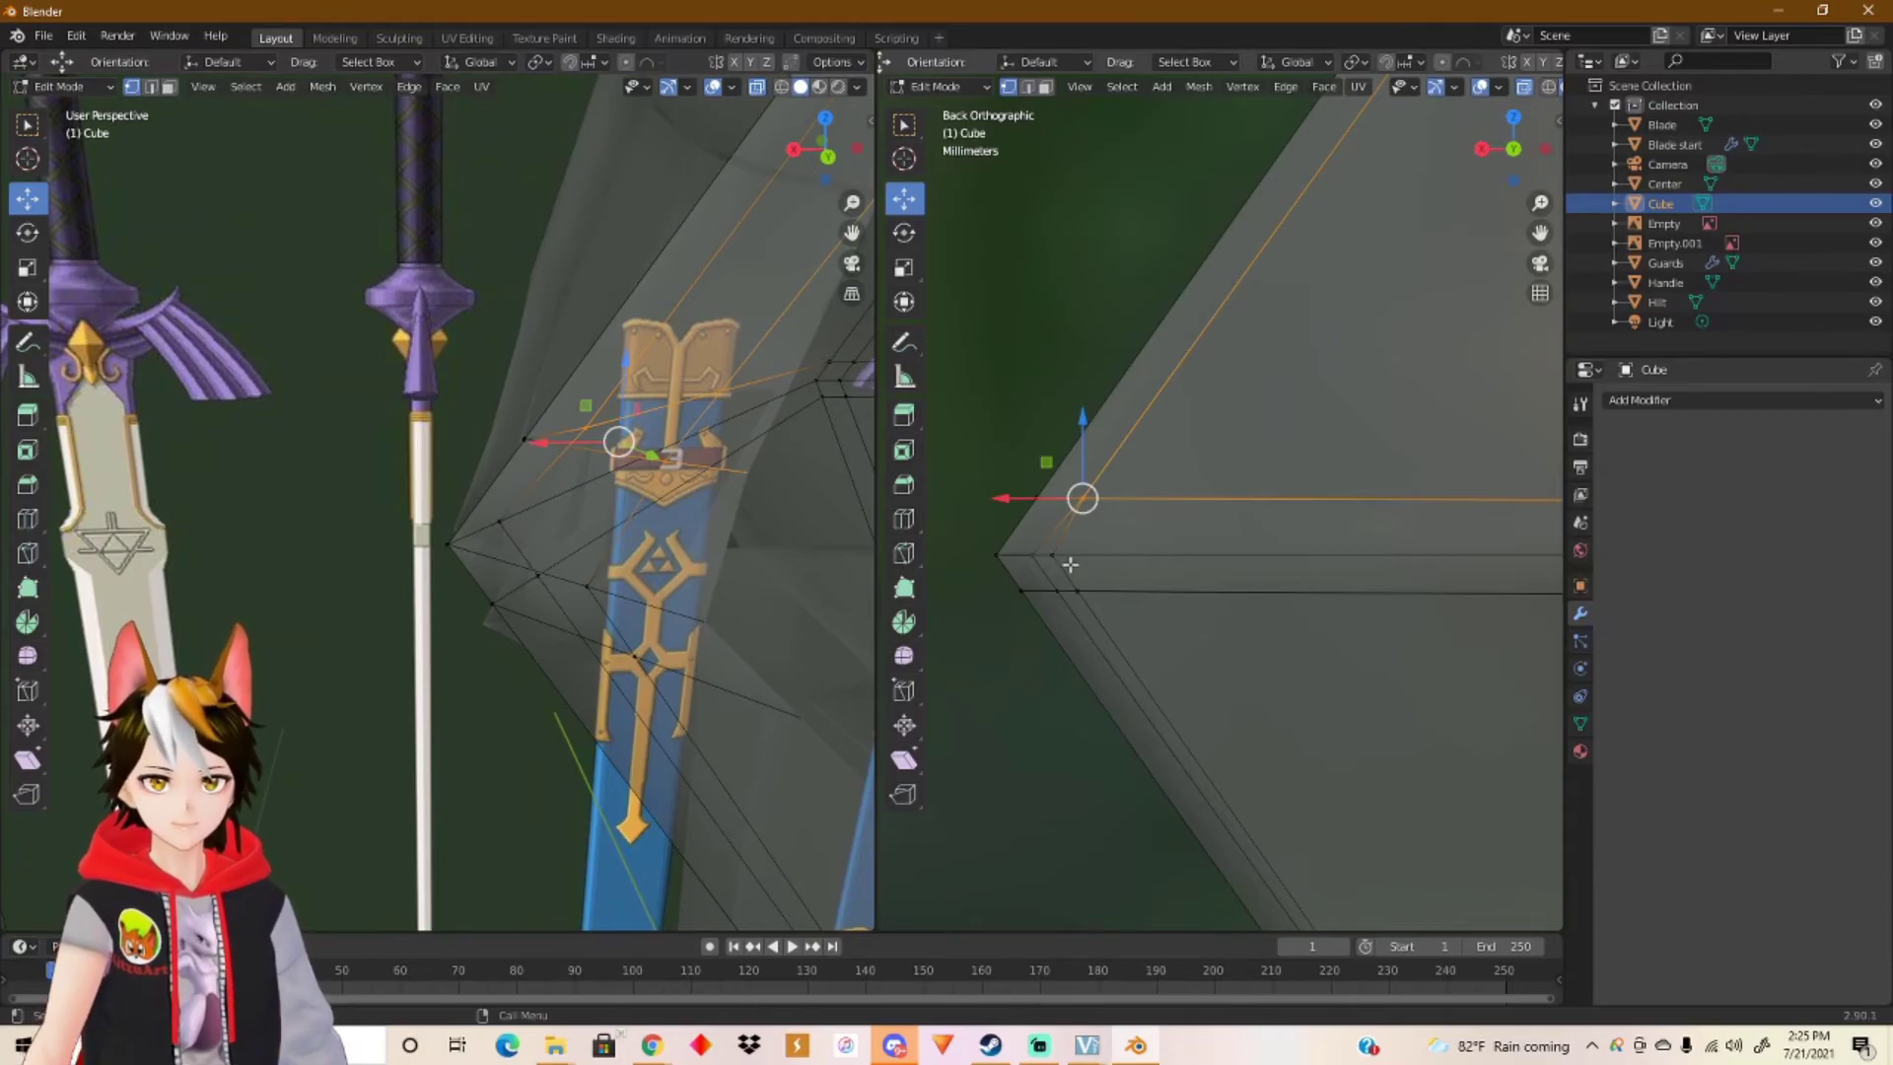
Step: Align the supporting-edge vertices on the middle edge beside the +X tip by scaling them to 0 along X
{"action": "left_click_drag", "start_coordinate": [1029, 553], "coordinate": [1030, 546]}
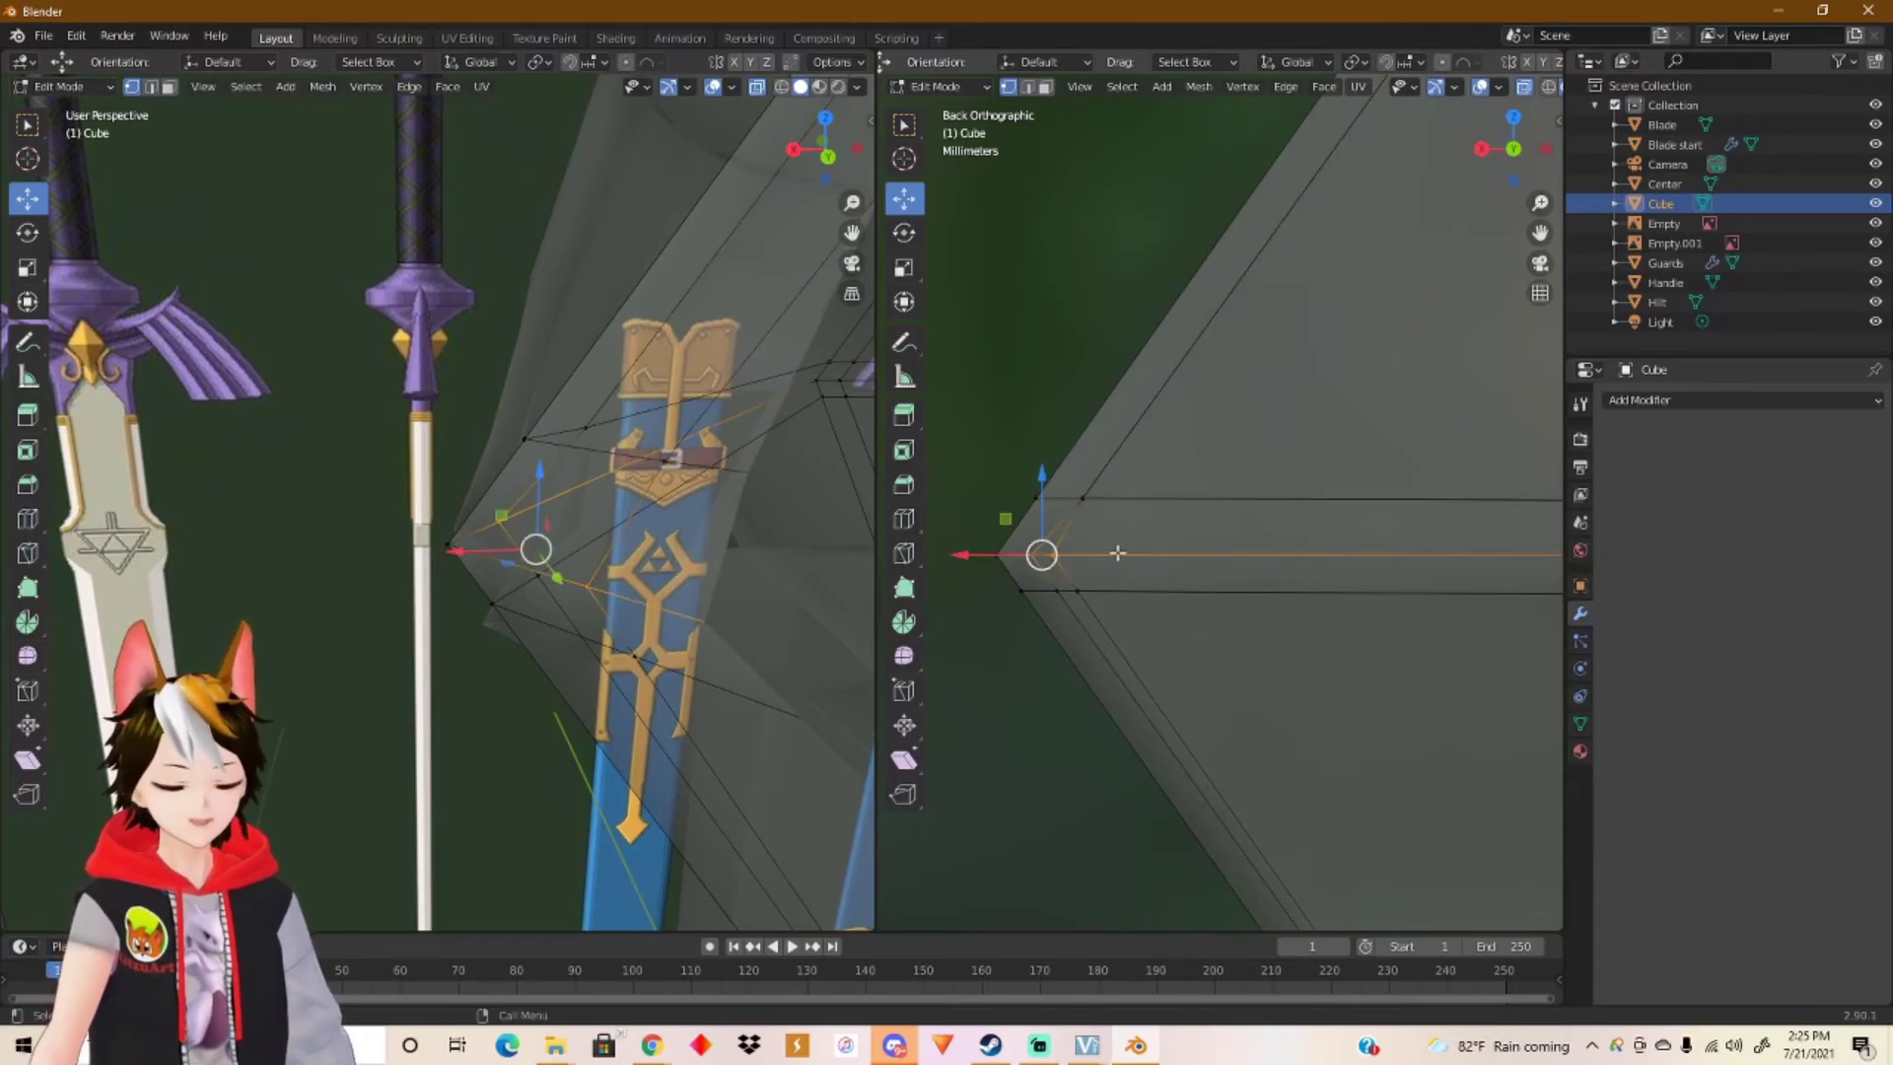
{"action": "key", "text": "s"}
{"action": "key", "text": "x"}
{"action": "key", "text": "0"}
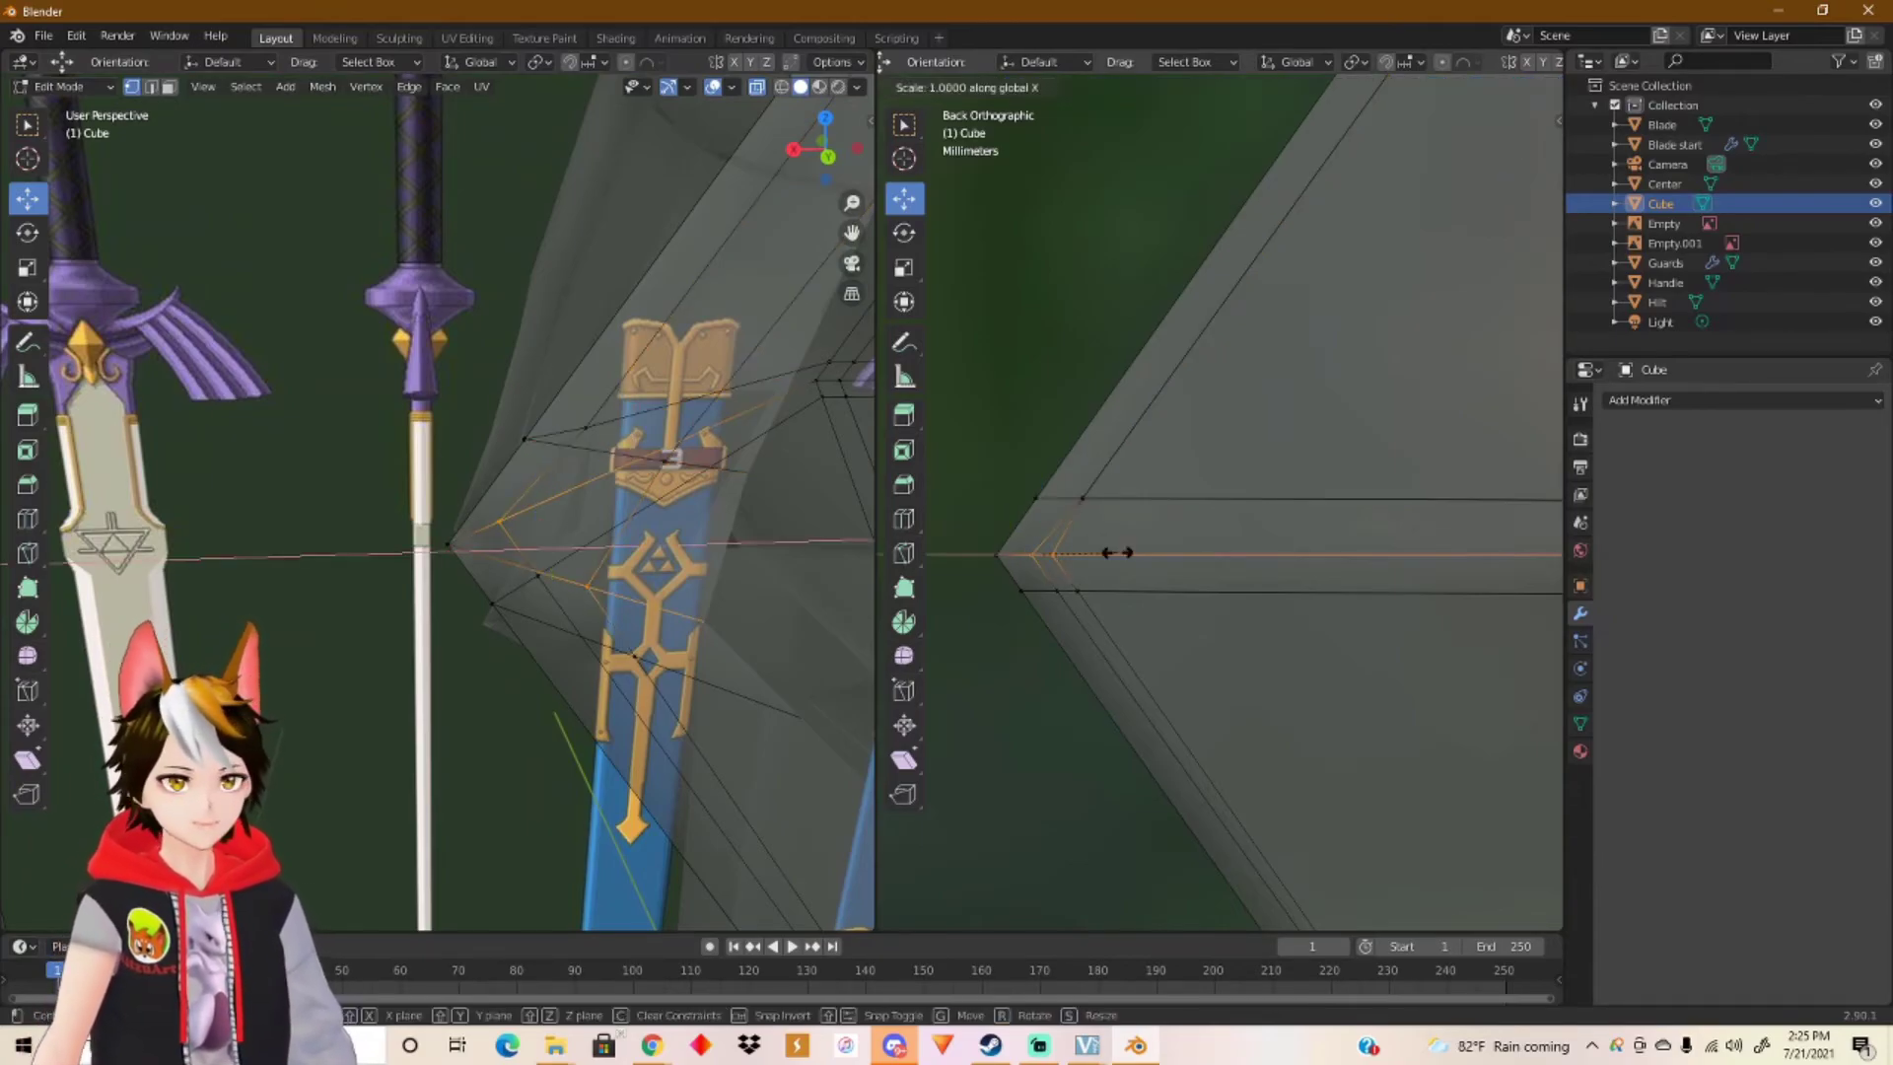
{"action": "key", "text": "Return"}
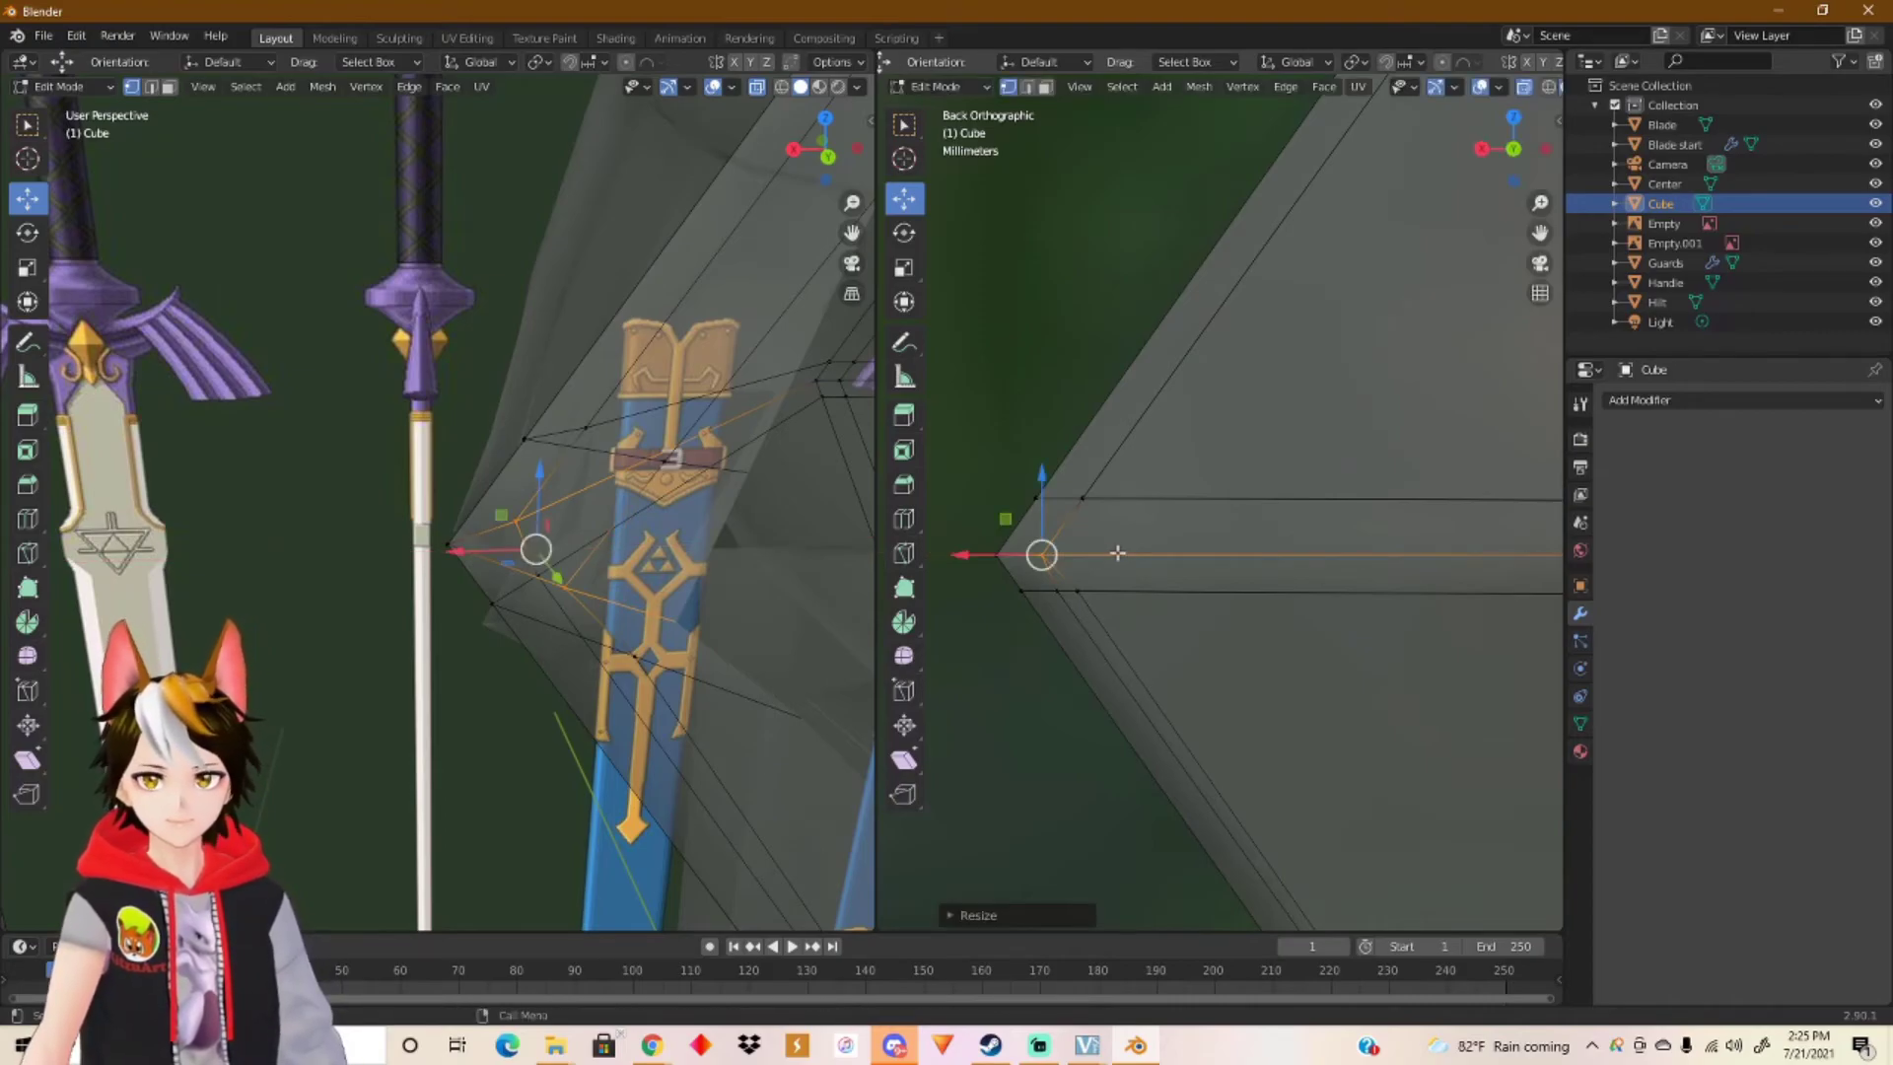
Step: Align the supporting-edge vertices just below the middle edge at the +X tip by scaling them to 0 along X
{"action": "left_click", "coordinate": [1053, 593]}
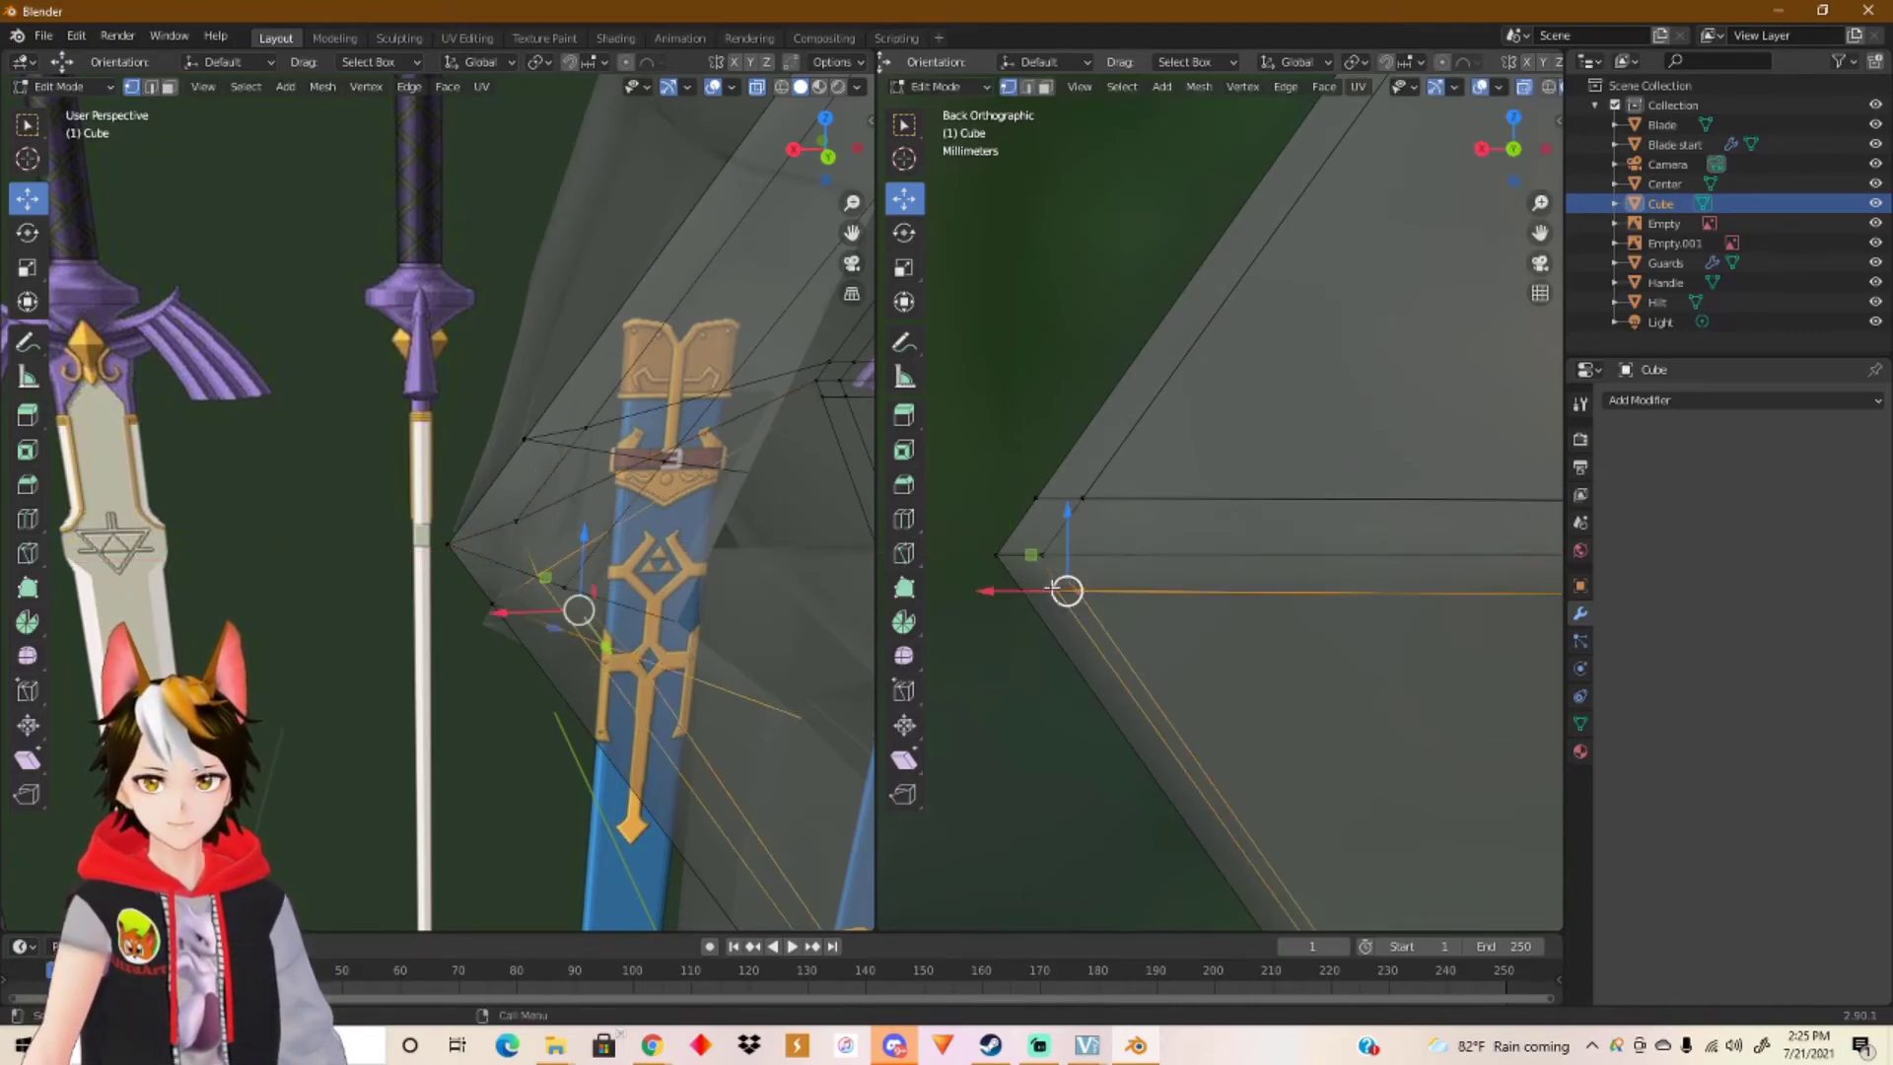
{"action": "key", "text": "s"}
{"action": "key", "text": "x"}
{"action": "key", "text": "0"}
{"action": "key", "text": "Return"}
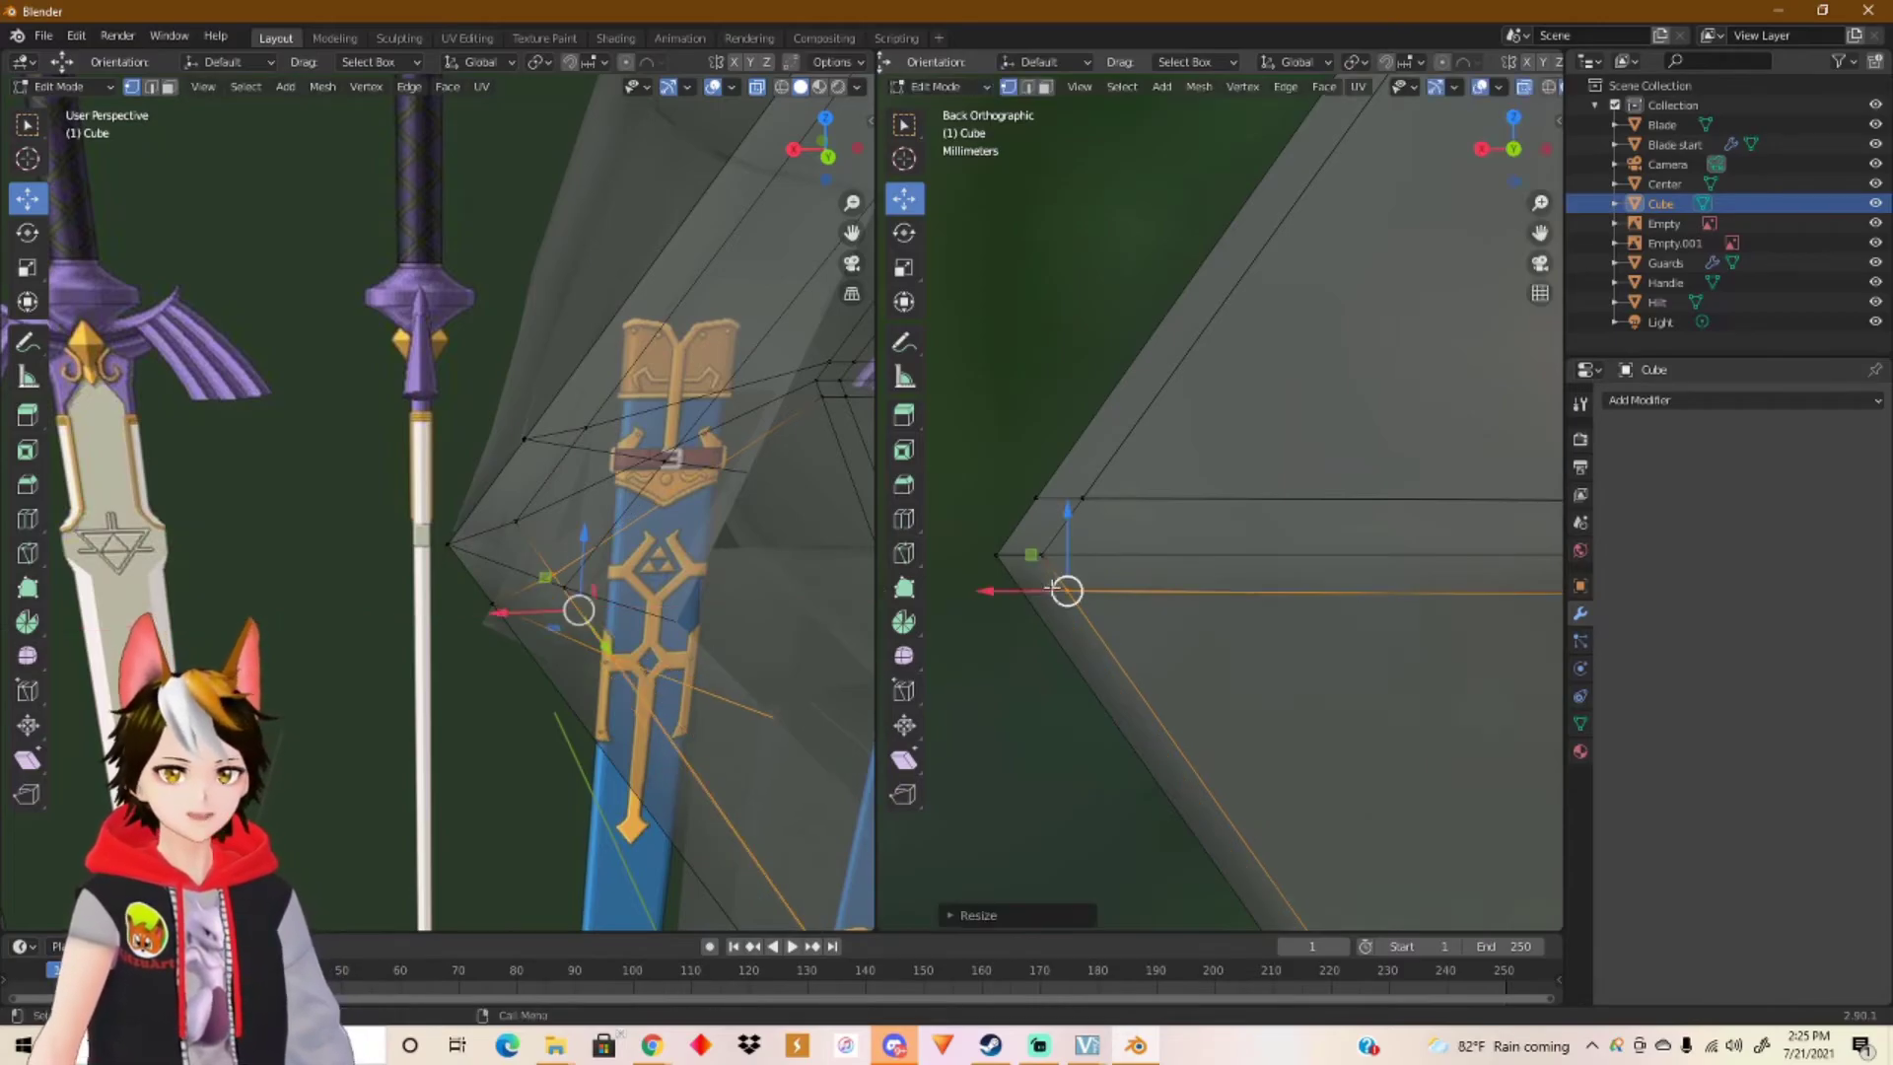
Step: Flatten the supporting-edge vertices just above the middle edge at the opposite, -X tip by scaling them along X
{"action": "scroll", "coordinate": [1164, 641], "scroll_direction": "up", "scroll_amount": 6}
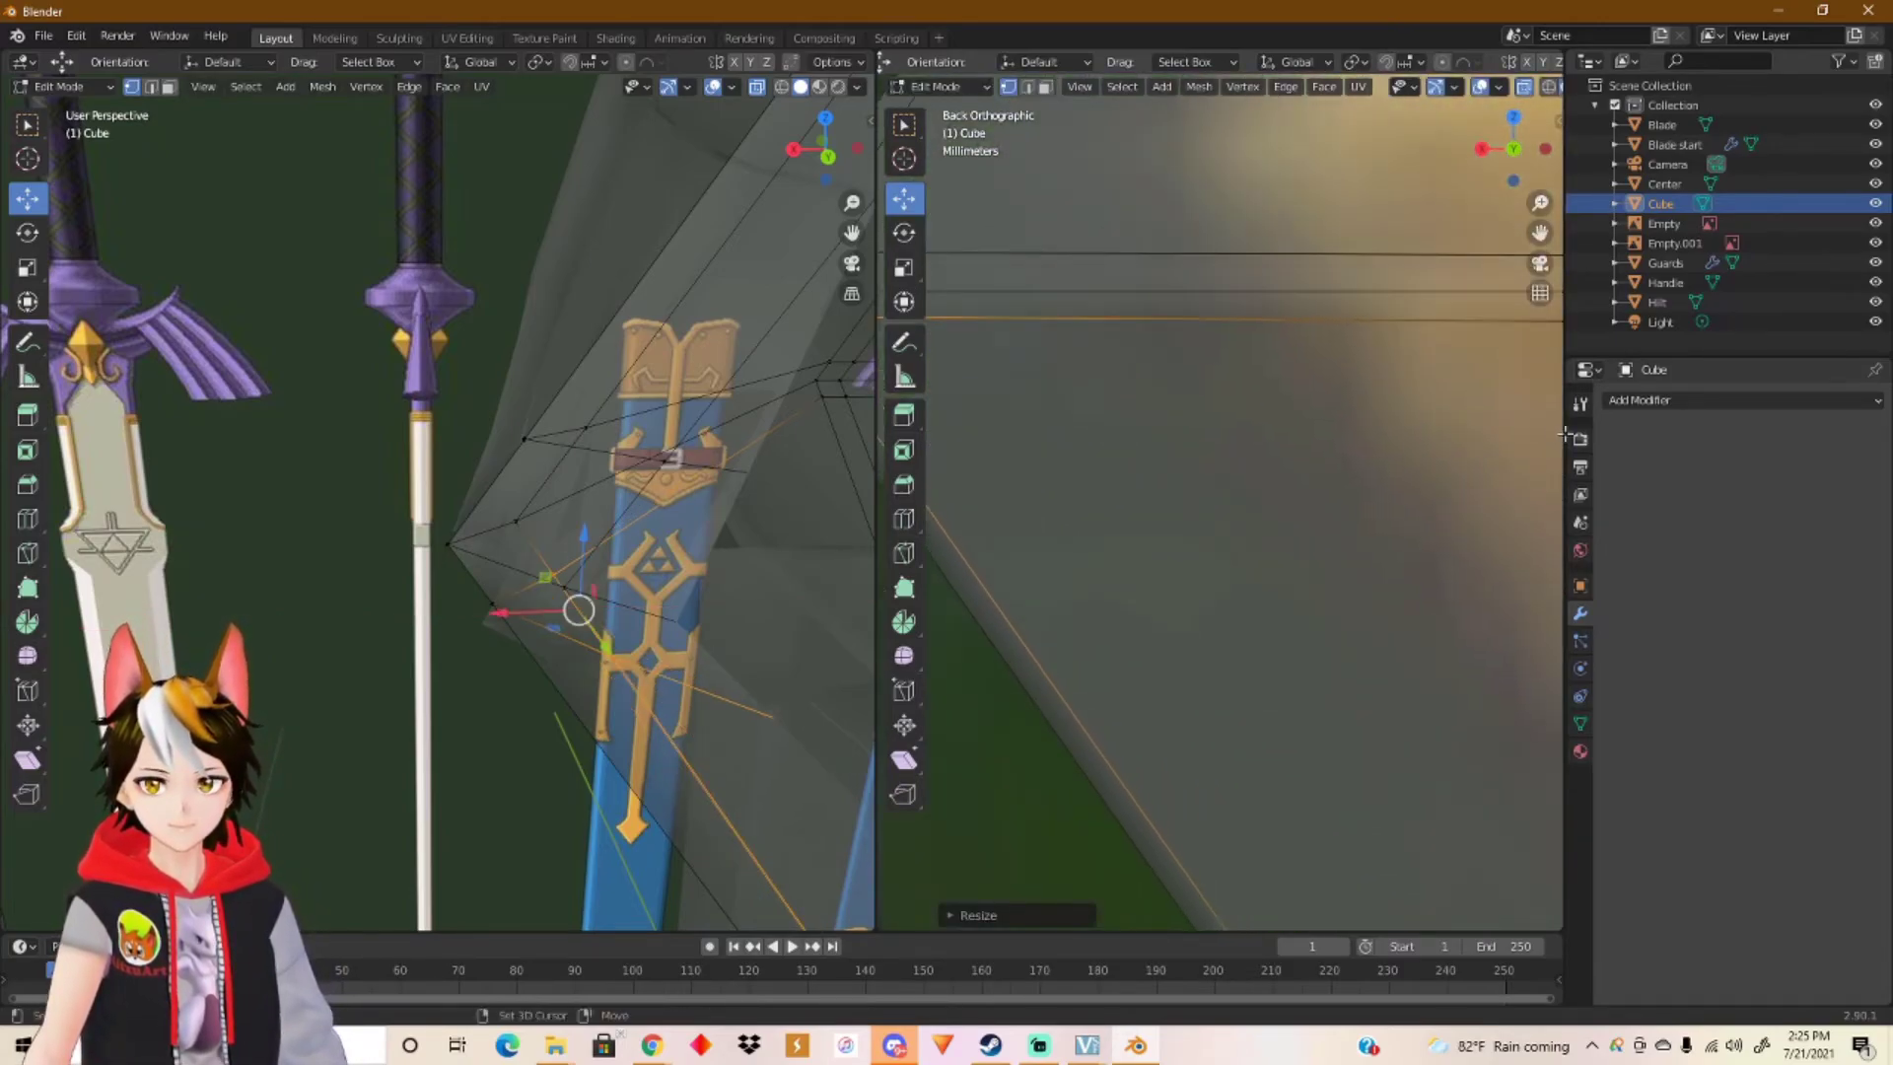
{"action": "middle_click_drag", "start_coordinate": [1304, 769], "coordinate": [1174, 456], "text": "shift"}
{"action": "middle_click_drag", "start_coordinate": [1241, 587], "coordinate": [1094, 404], "text": "shift"}
{"action": "middle_click_drag", "start_coordinate": [1056, 331], "coordinate": [1343, 732], "text": "shift"}
{"action": "scroll", "coordinate": [1246, 507], "scroll_direction": "down", "scroll_amount": 5}
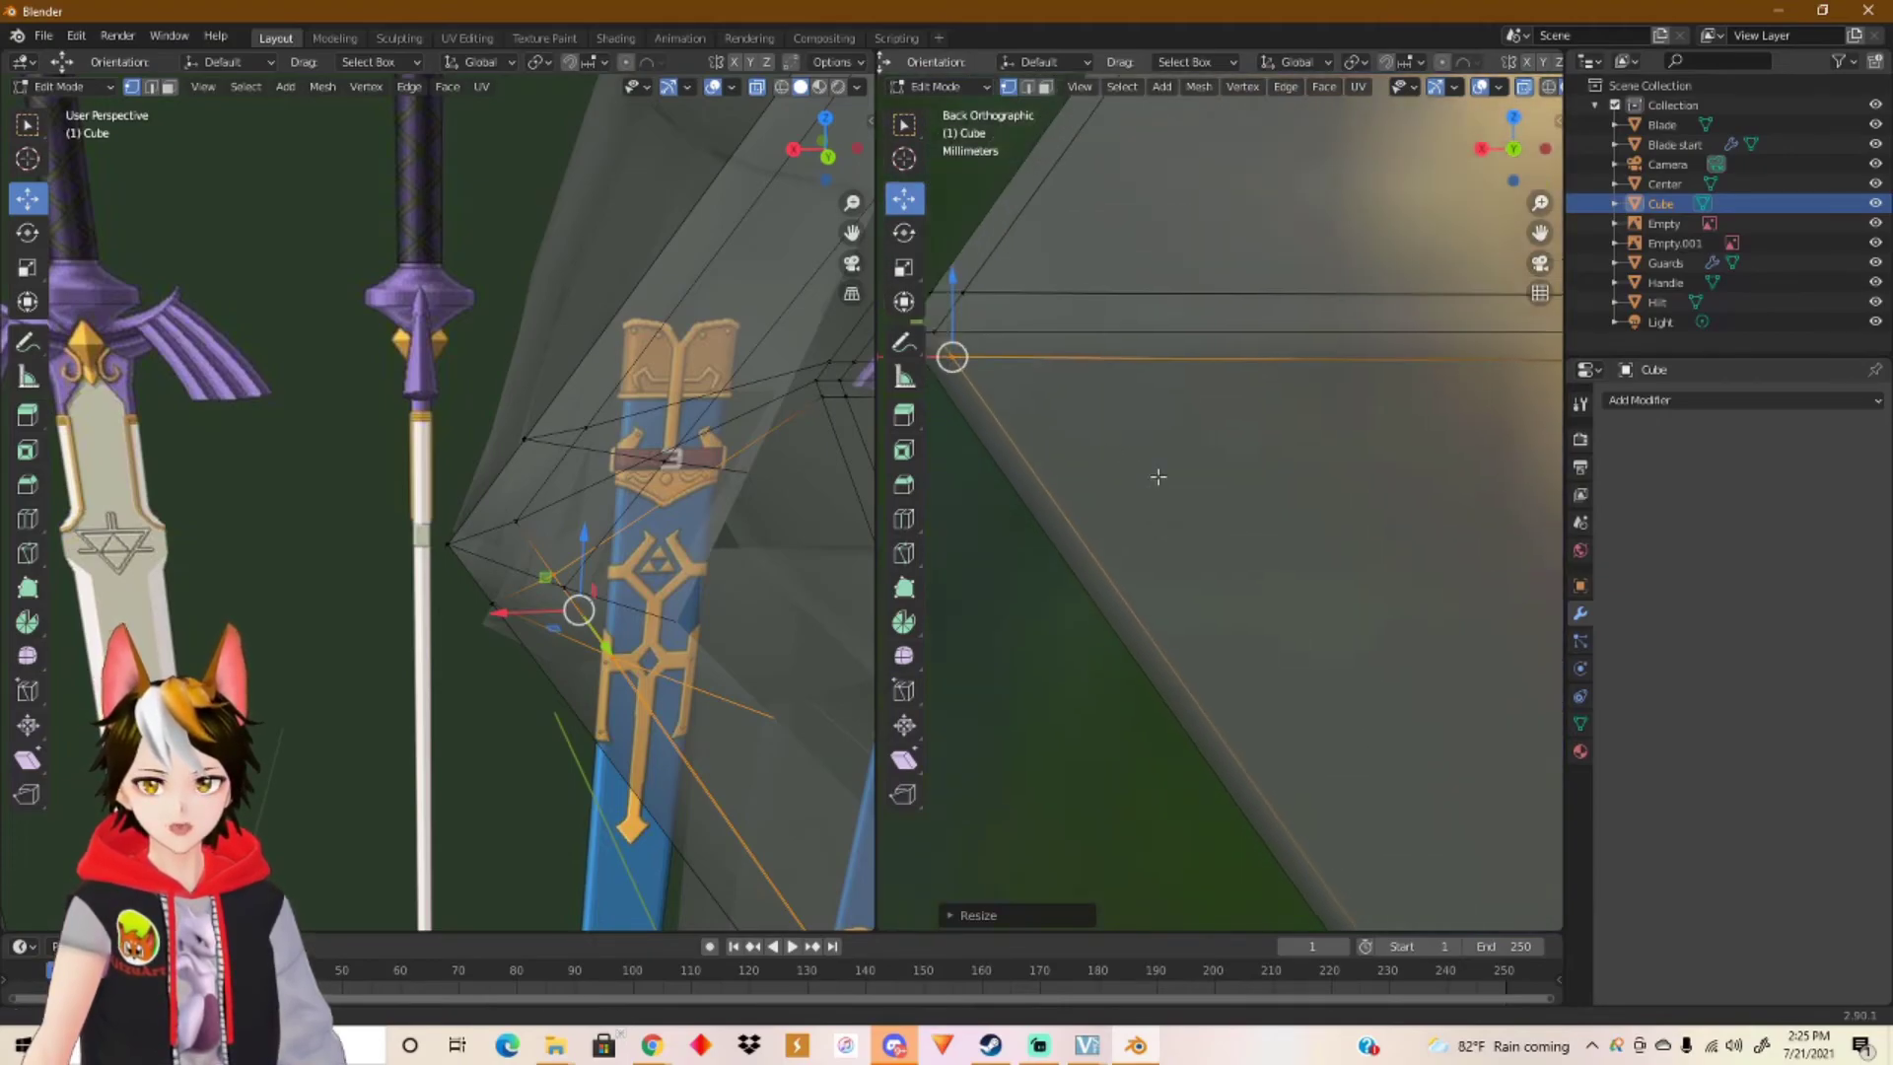
{"action": "middle_click_drag", "start_coordinate": [1360, 473], "coordinate": [1179, 664], "text": "shift"}
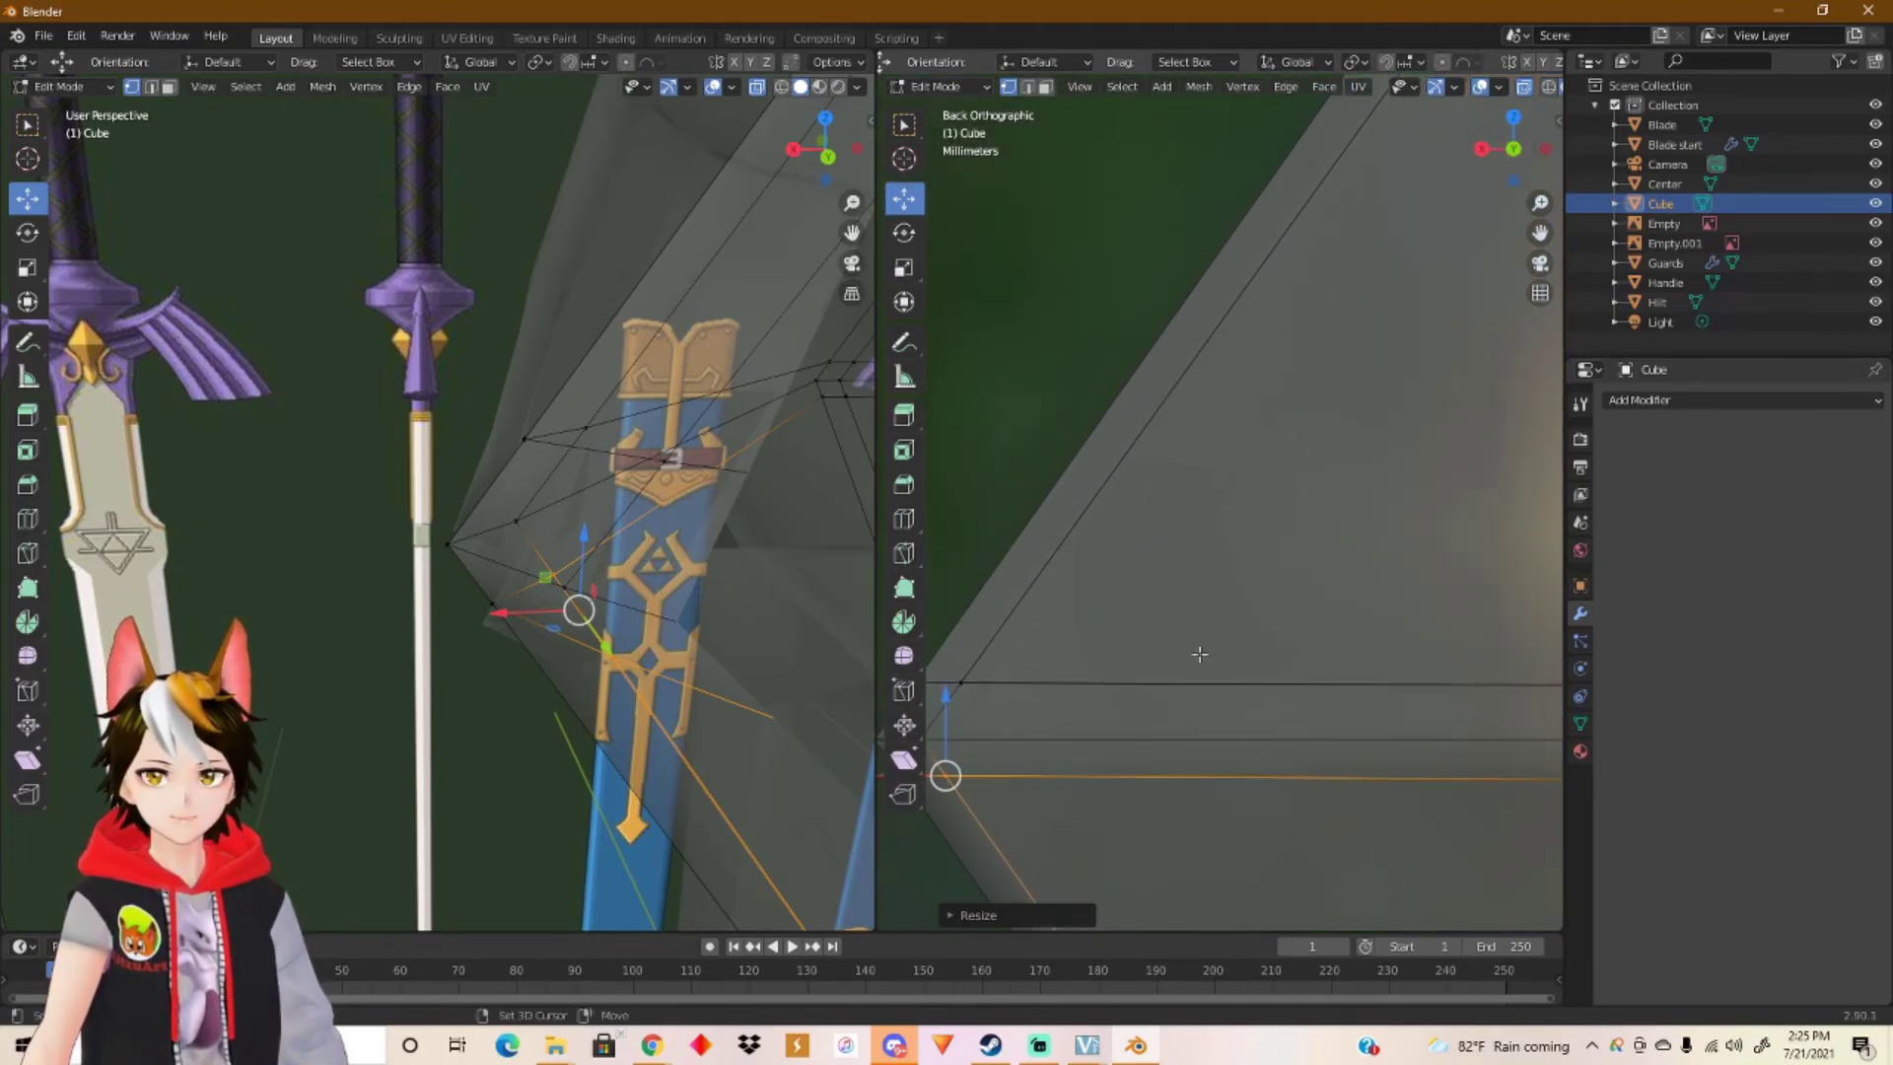
{"action": "scroll", "coordinate": [1330, 537], "scroll_direction": "down", "scroll_amount": 4}
{"action": "middle_click_drag", "start_coordinate": [1454, 473], "coordinate": [1259, 651], "text": "shift"}
{"action": "scroll", "coordinate": [1258, 651], "scroll_direction": "down", "scroll_amount": 3}
{"action": "middle_click_drag", "start_coordinate": [1404, 592], "coordinate": [1133, 538], "text": "shift"}
{"action": "middle_click_drag", "start_coordinate": [1341, 562], "coordinate": [1191, 541], "text": "shift"}
{"action": "middle_click_drag", "start_coordinate": [1454, 559], "coordinate": [1252, 547], "text": "shift"}
{"action": "middle_click_drag", "start_coordinate": [1459, 548], "coordinate": [1173, 537], "text": "shift"}
{"action": "middle_click_drag", "start_coordinate": [1398, 549], "coordinate": [1090, 541], "text": "shift"}
{"action": "scroll", "coordinate": [1189, 580], "scroll_direction": "up", "scroll_amount": 3}
{"action": "scroll", "coordinate": [1189, 580], "scroll_direction": "up", "scroll_amount": 4}
{"action": "middle_click_drag", "start_coordinate": [1196, 617], "coordinate": [1282, 484], "text": "shift"}
{"action": "left_click_drag", "start_coordinate": [1268, 560], "coordinate": [1268, 558]}
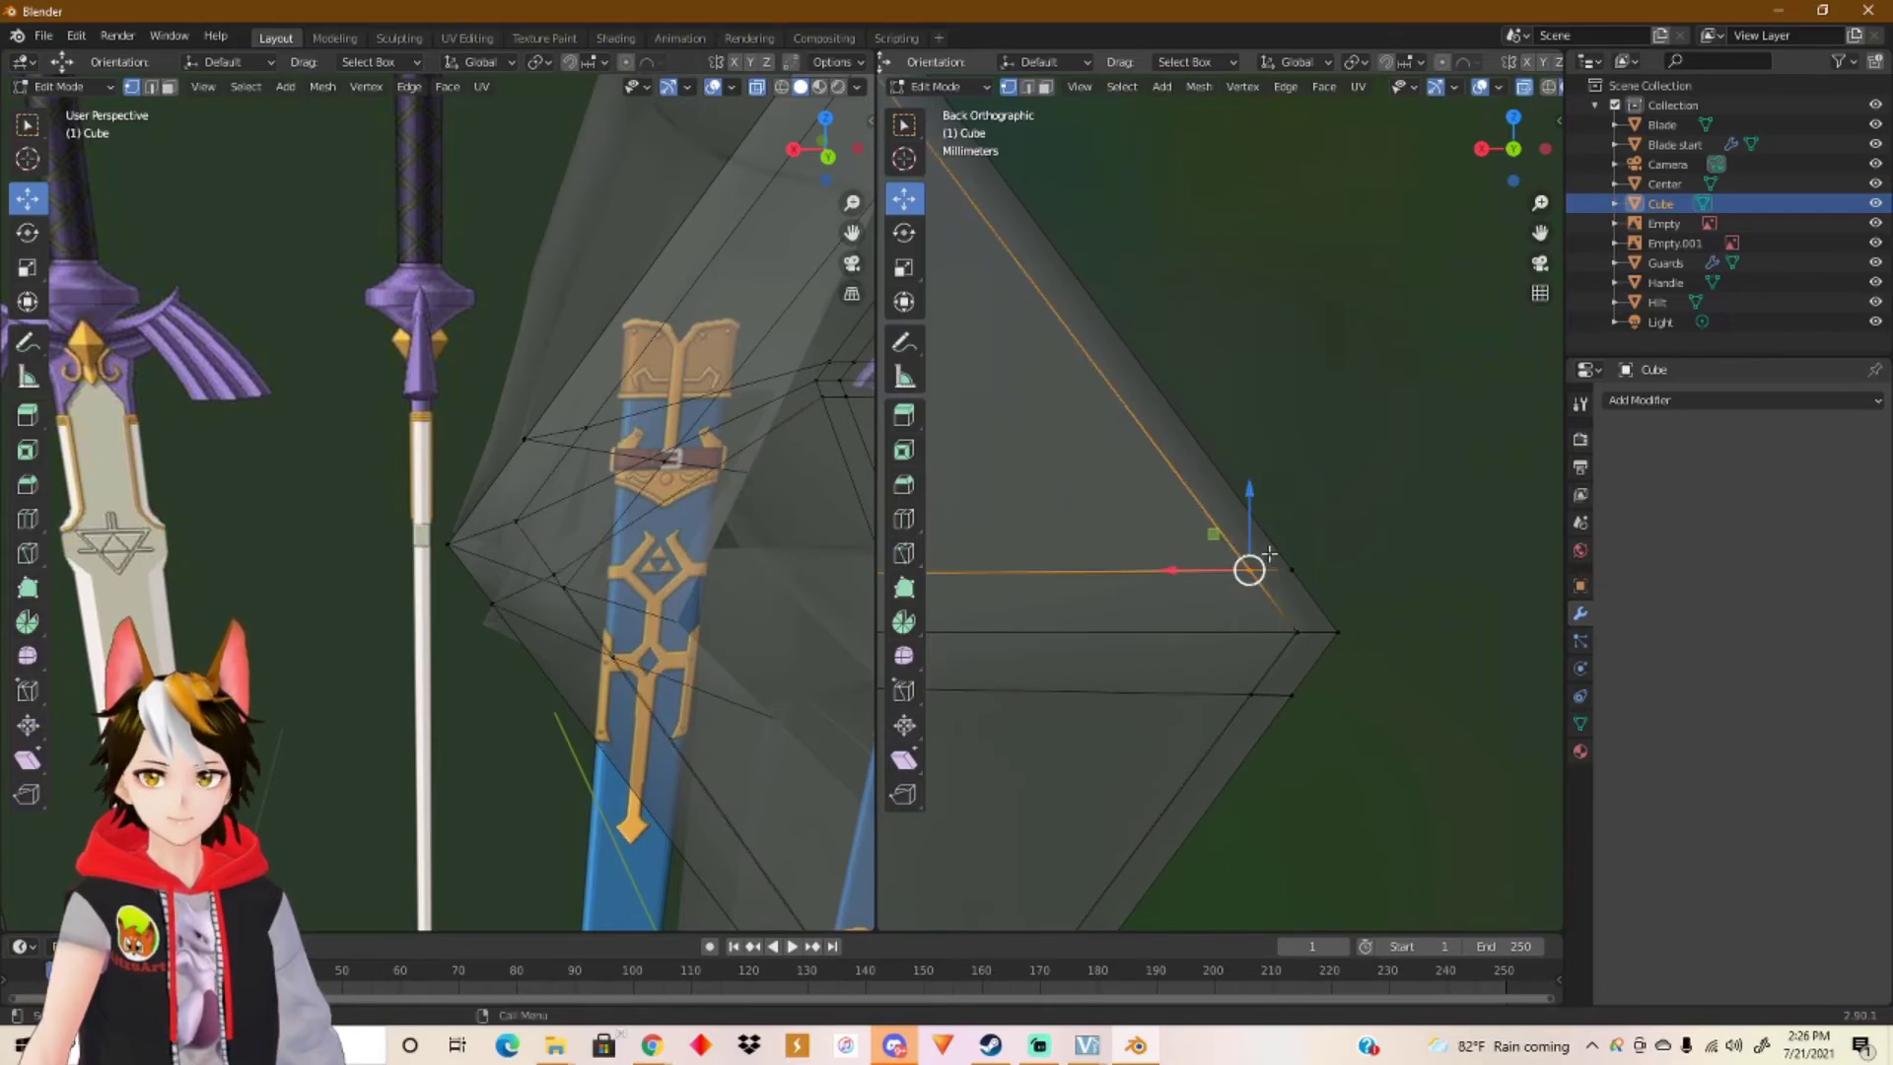
{"action": "key", "text": "s"}
{"action": "key", "text": "x"}
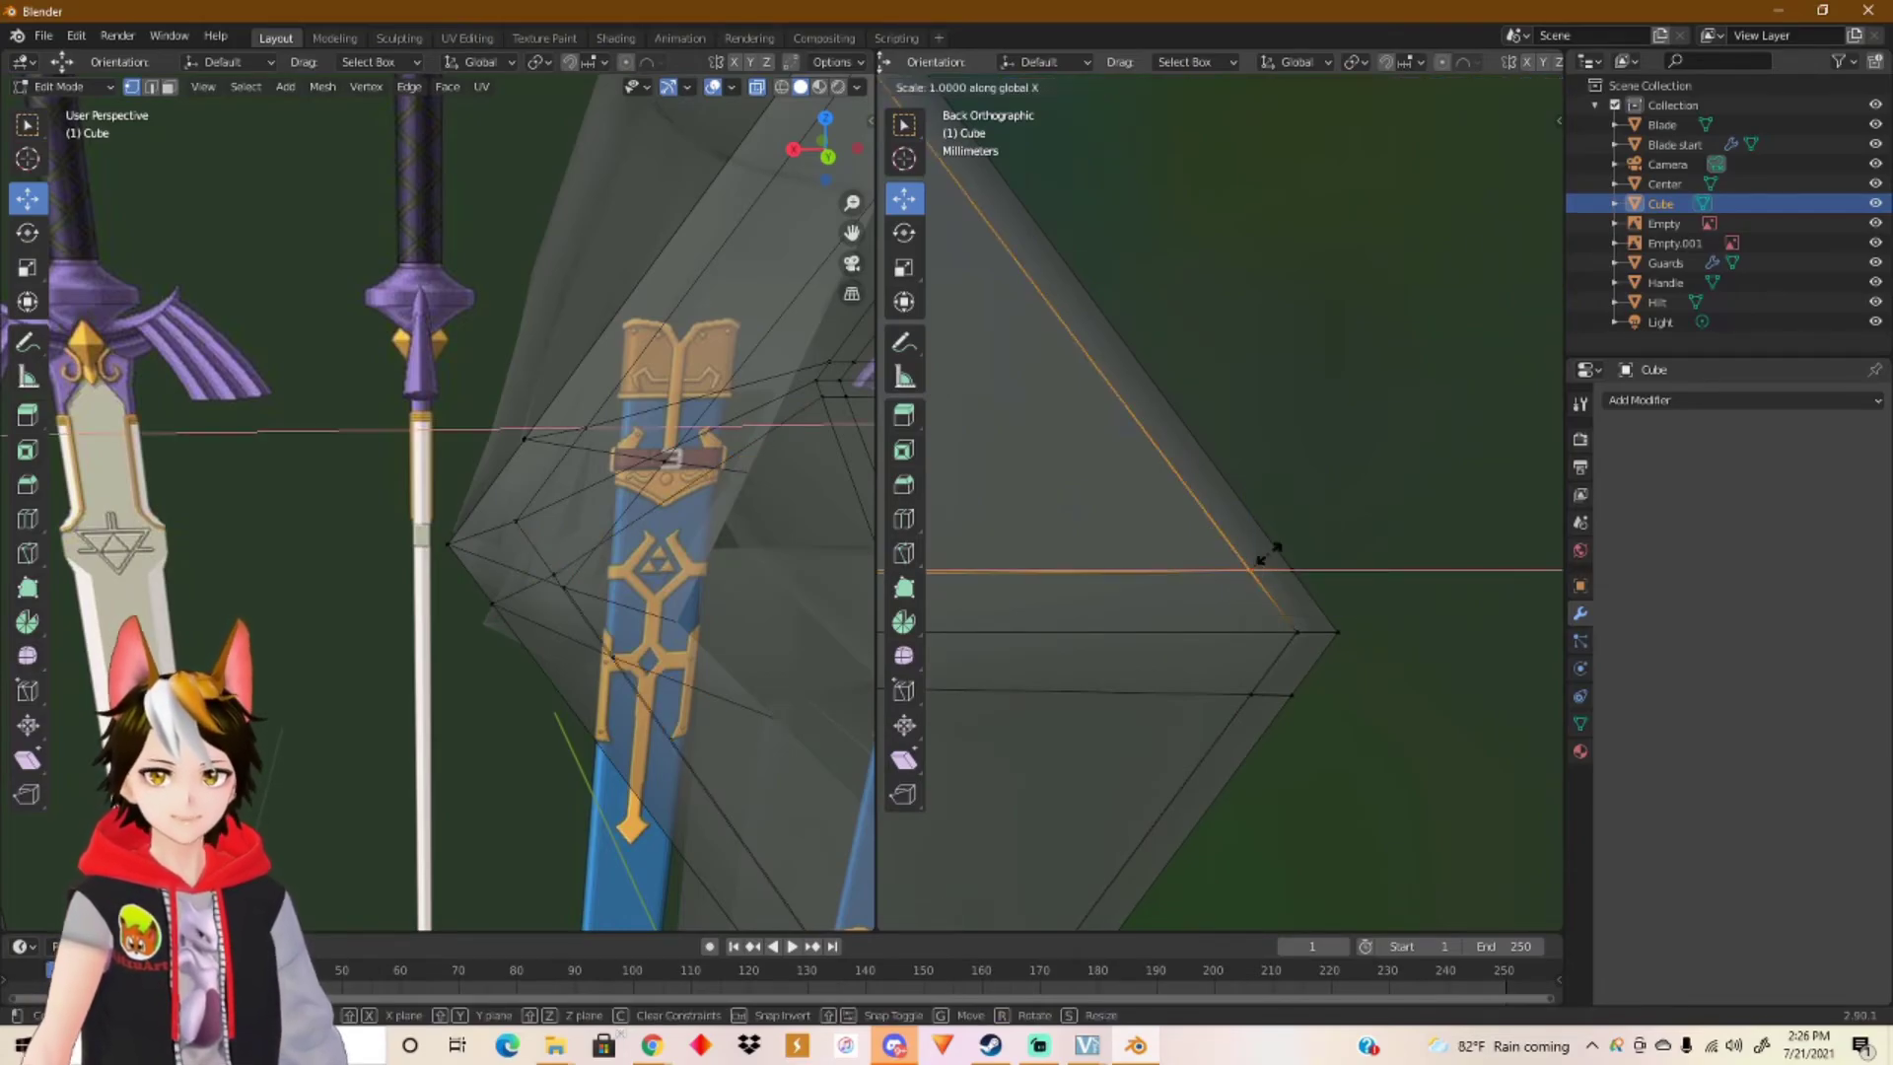
{"action": "key", "text": "Return"}
Step: Align the supporting-edge vertices on the middle edge beside the -X tip by scaling them to 0 along X
{"action": "middle_click_drag", "start_coordinate": [606, 524], "coordinate": [490, 416]}
{"action": "middle_click_drag", "start_coordinate": [688, 593], "coordinate": [245, 420]}
{"action": "middle_click_drag", "start_coordinate": [718, 466], "coordinate": [56, 448]}
{"action": "middle_click_drag", "start_coordinate": [347, 473], "coordinate": [594, 477]}
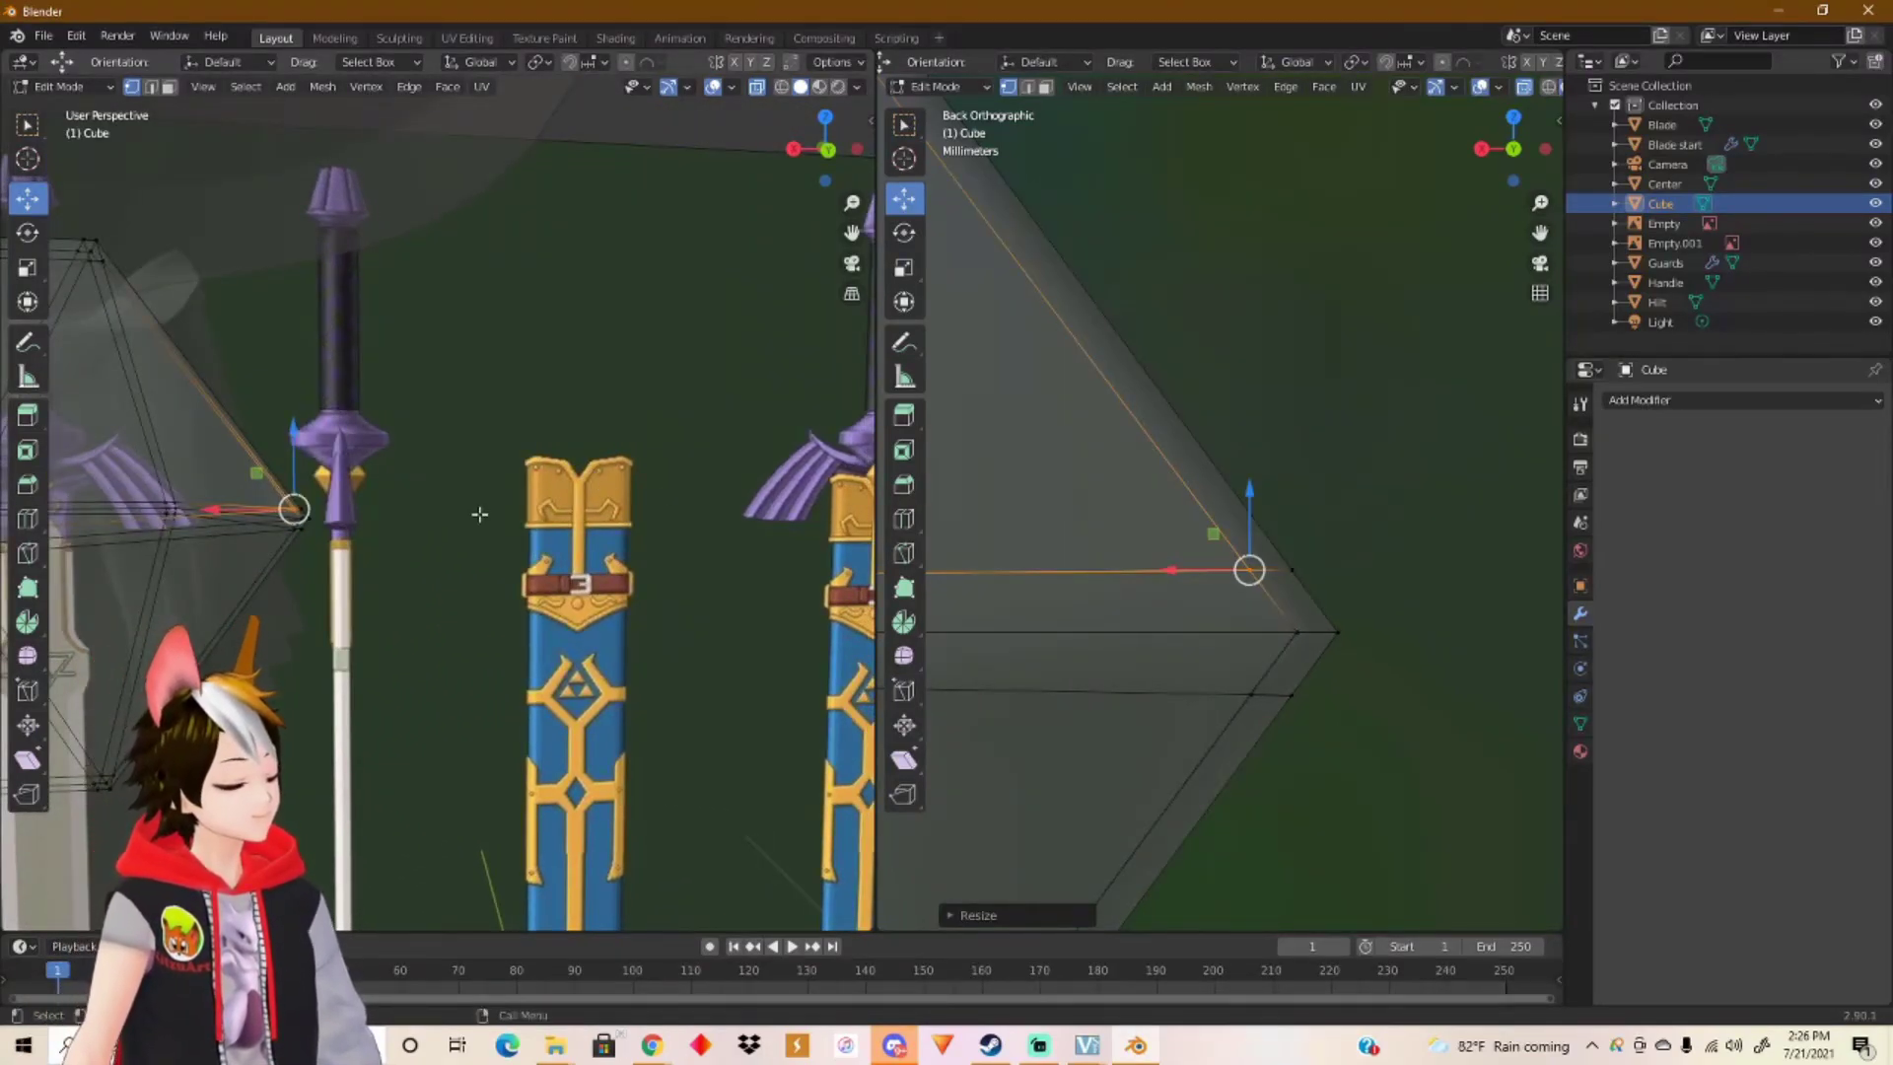
{"action": "middle_click_drag", "start_coordinate": [327, 548], "coordinate": [233, 595]}
{"action": "scroll", "coordinate": [541, 609], "scroll_direction": "up", "scroll_amount": 5}
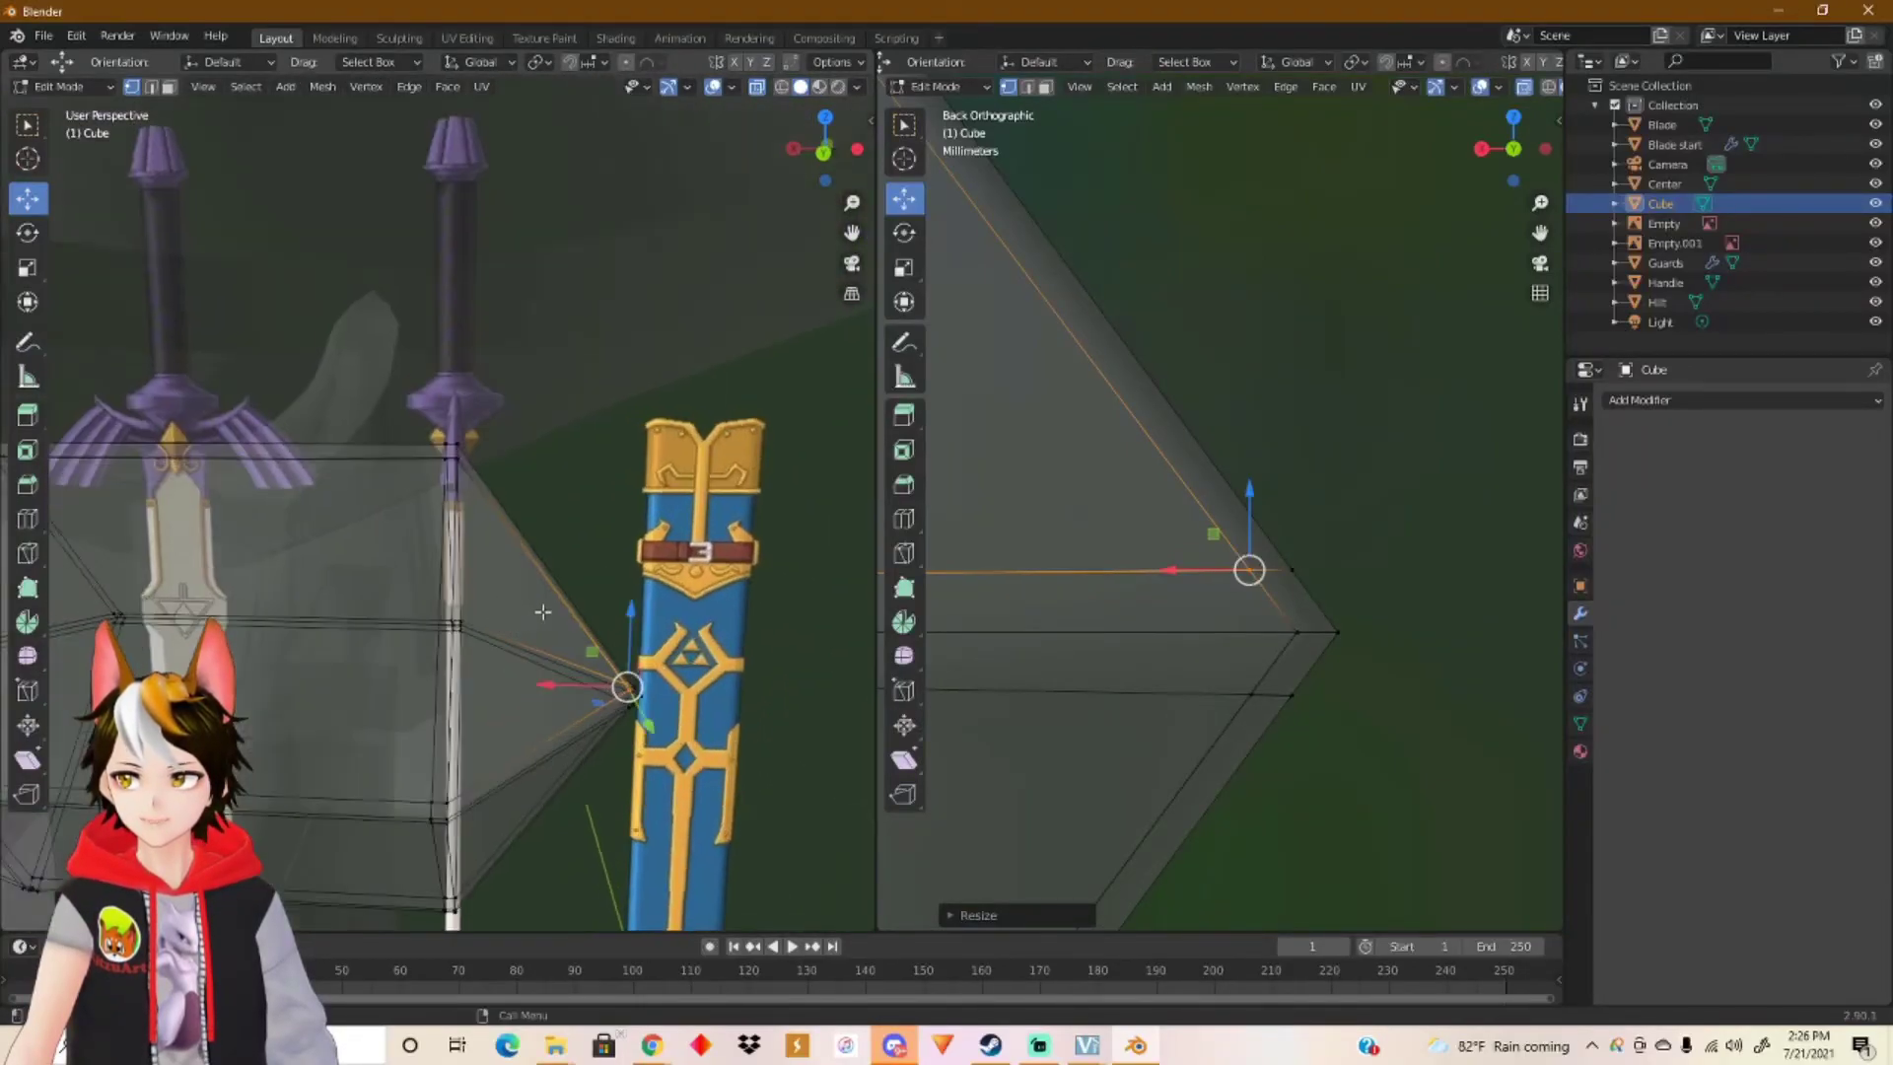
{"action": "middle_click_drag", "start_coordinate": [481, 688], "coordinate": [523, 609], "text": "shift"}
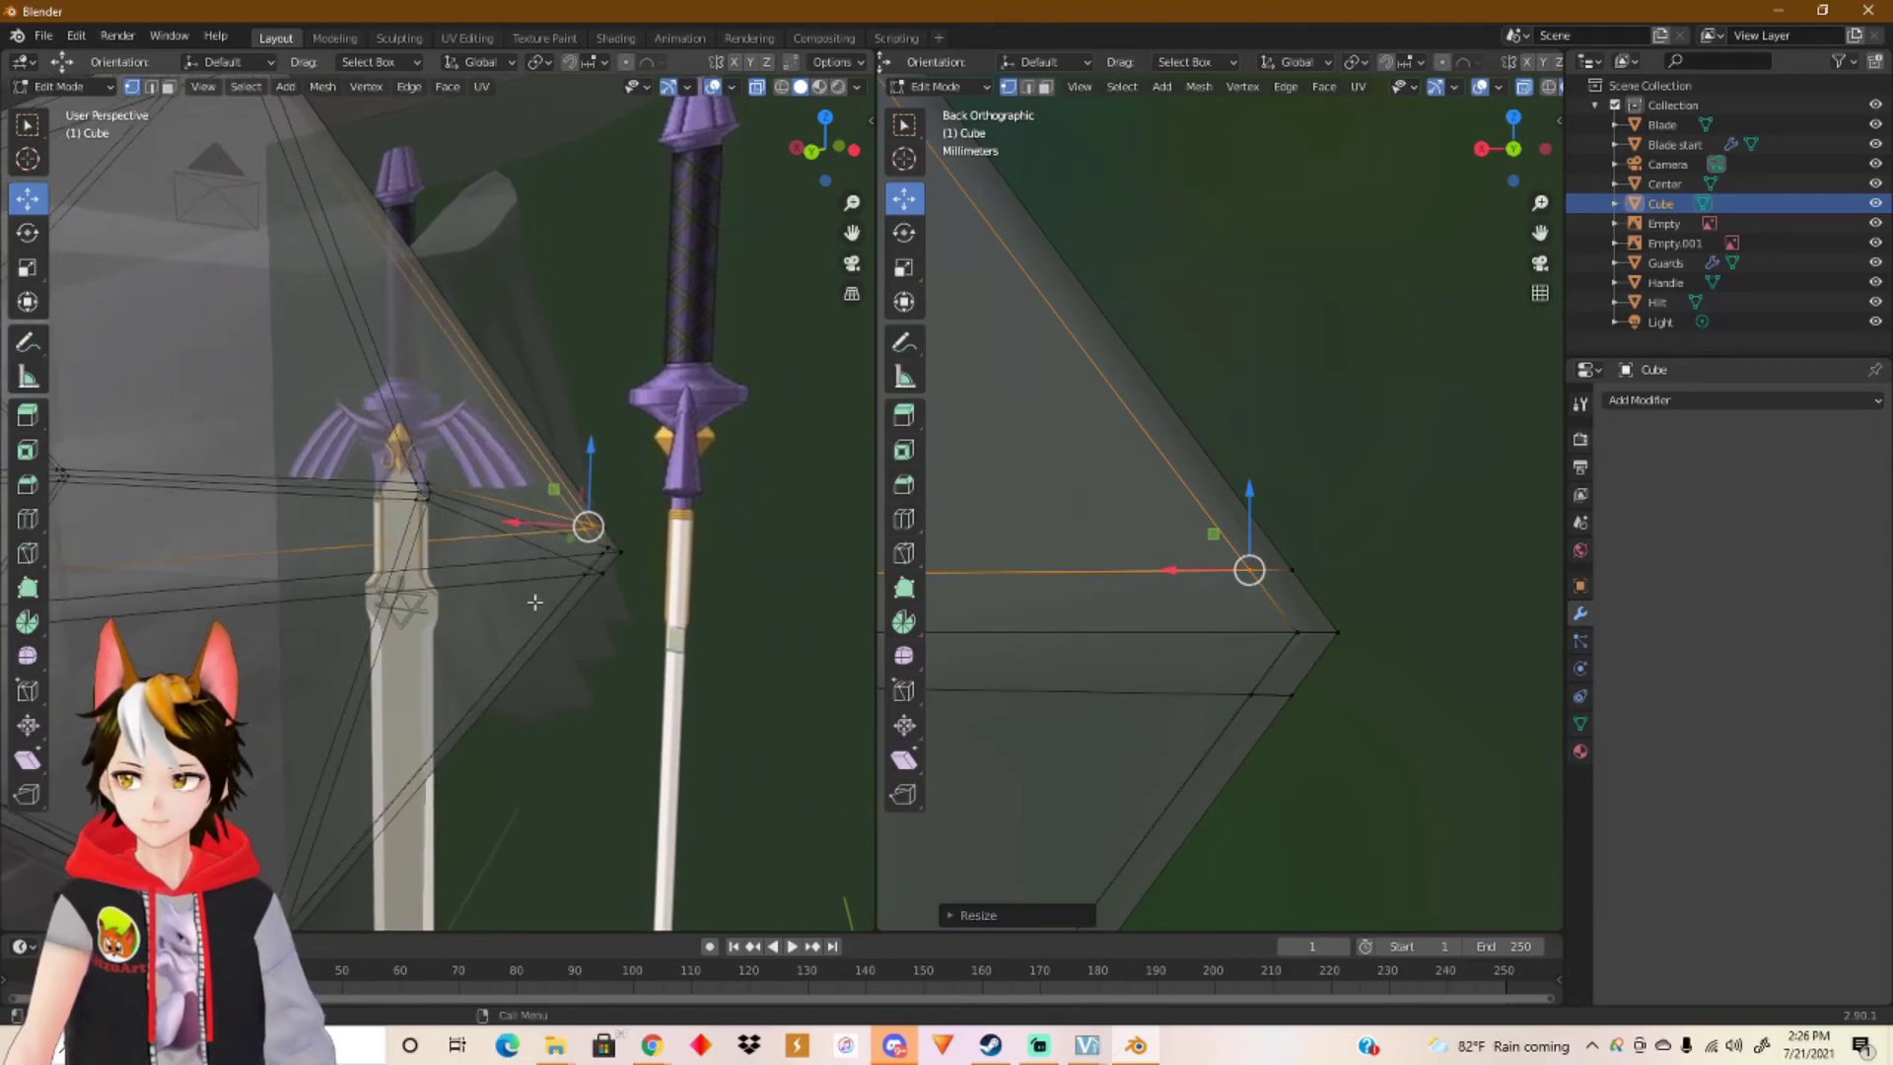
{"action": "left_click", "coordinate": [1274, 616]}
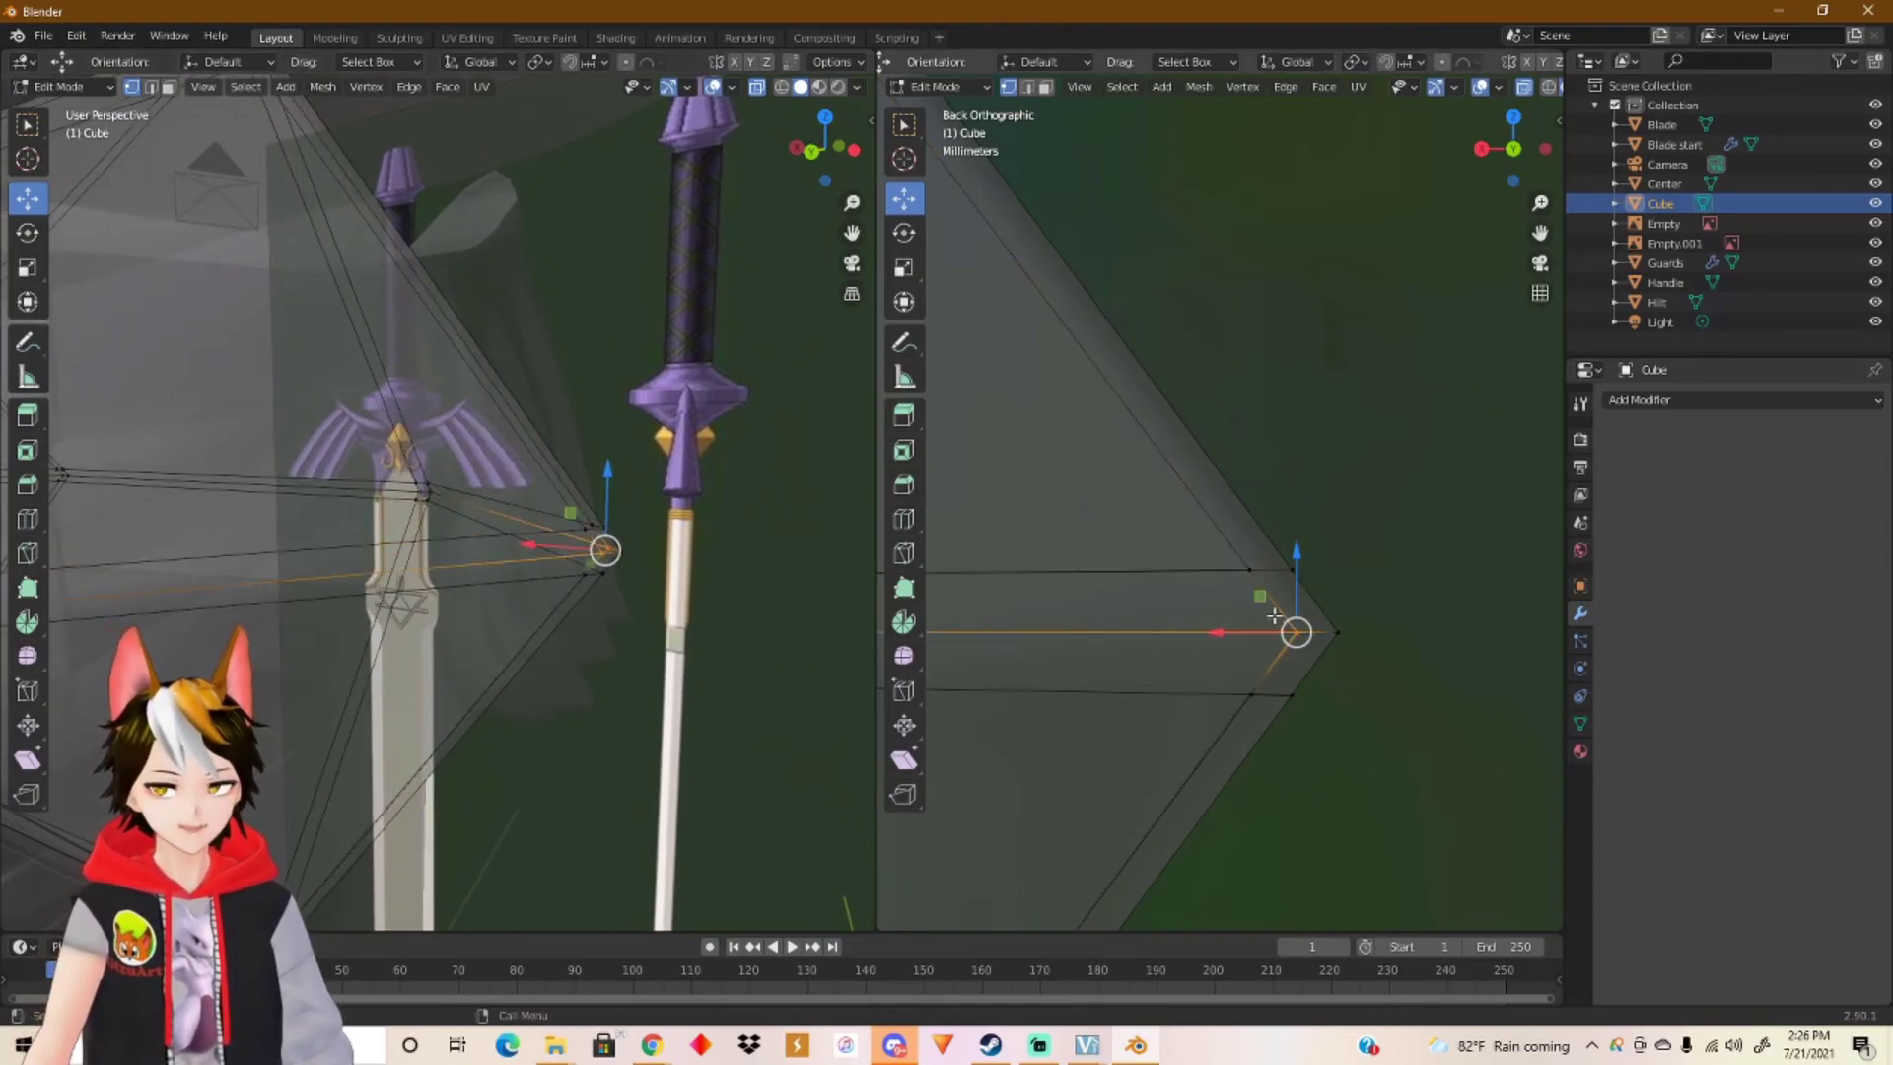
{"action": "key", "text": "s"}
{"action": "key", "text": "x"}
{"action": "key", "text": "0"}
{"action": "key", "text": "Return"}
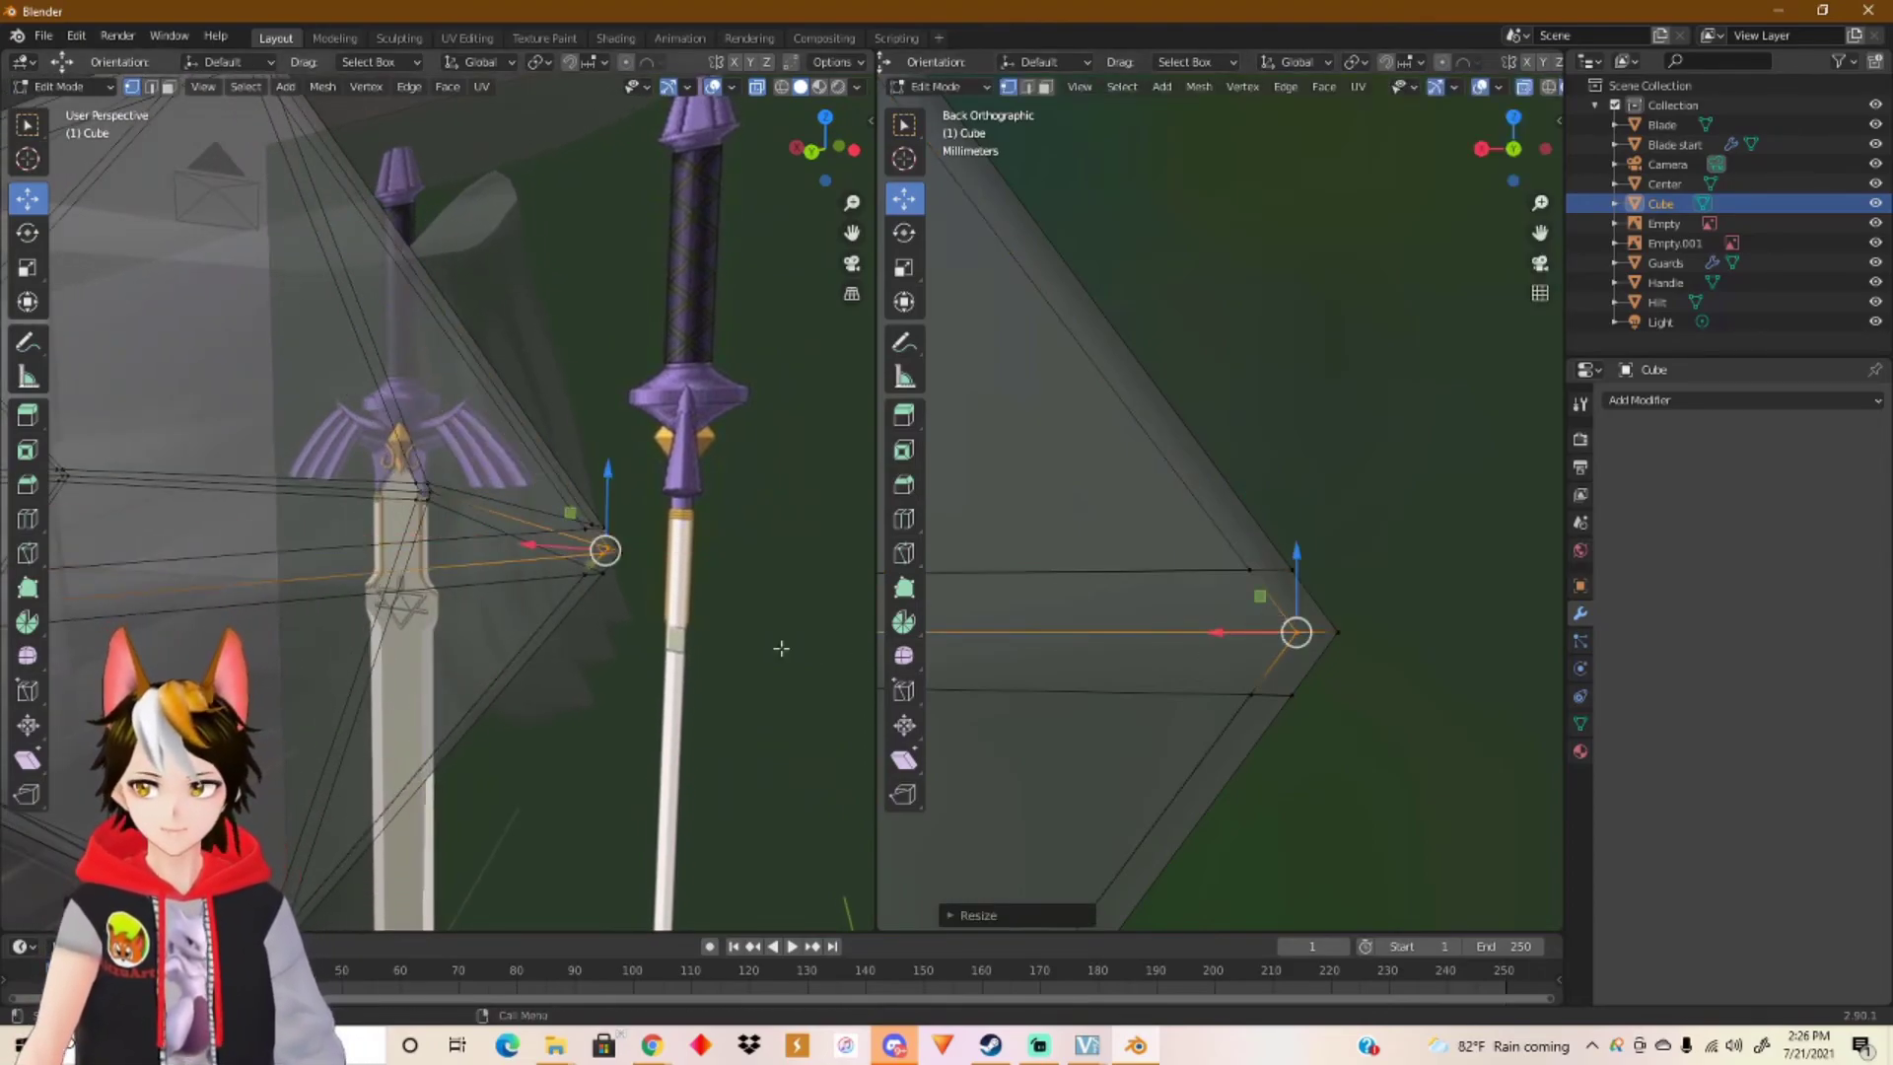
Step: Flatten the supporting-edge vertices just below the middle edge at the -X tip by scaling them along X
{"action": "scroll", "coordinate": [647, 632], "scroll_direction": "up", "scroll_amount": 6}
{"action": "scroll", "coordinate": [647, 632], "scroll_direction": "down", "scroll_amount": 4}
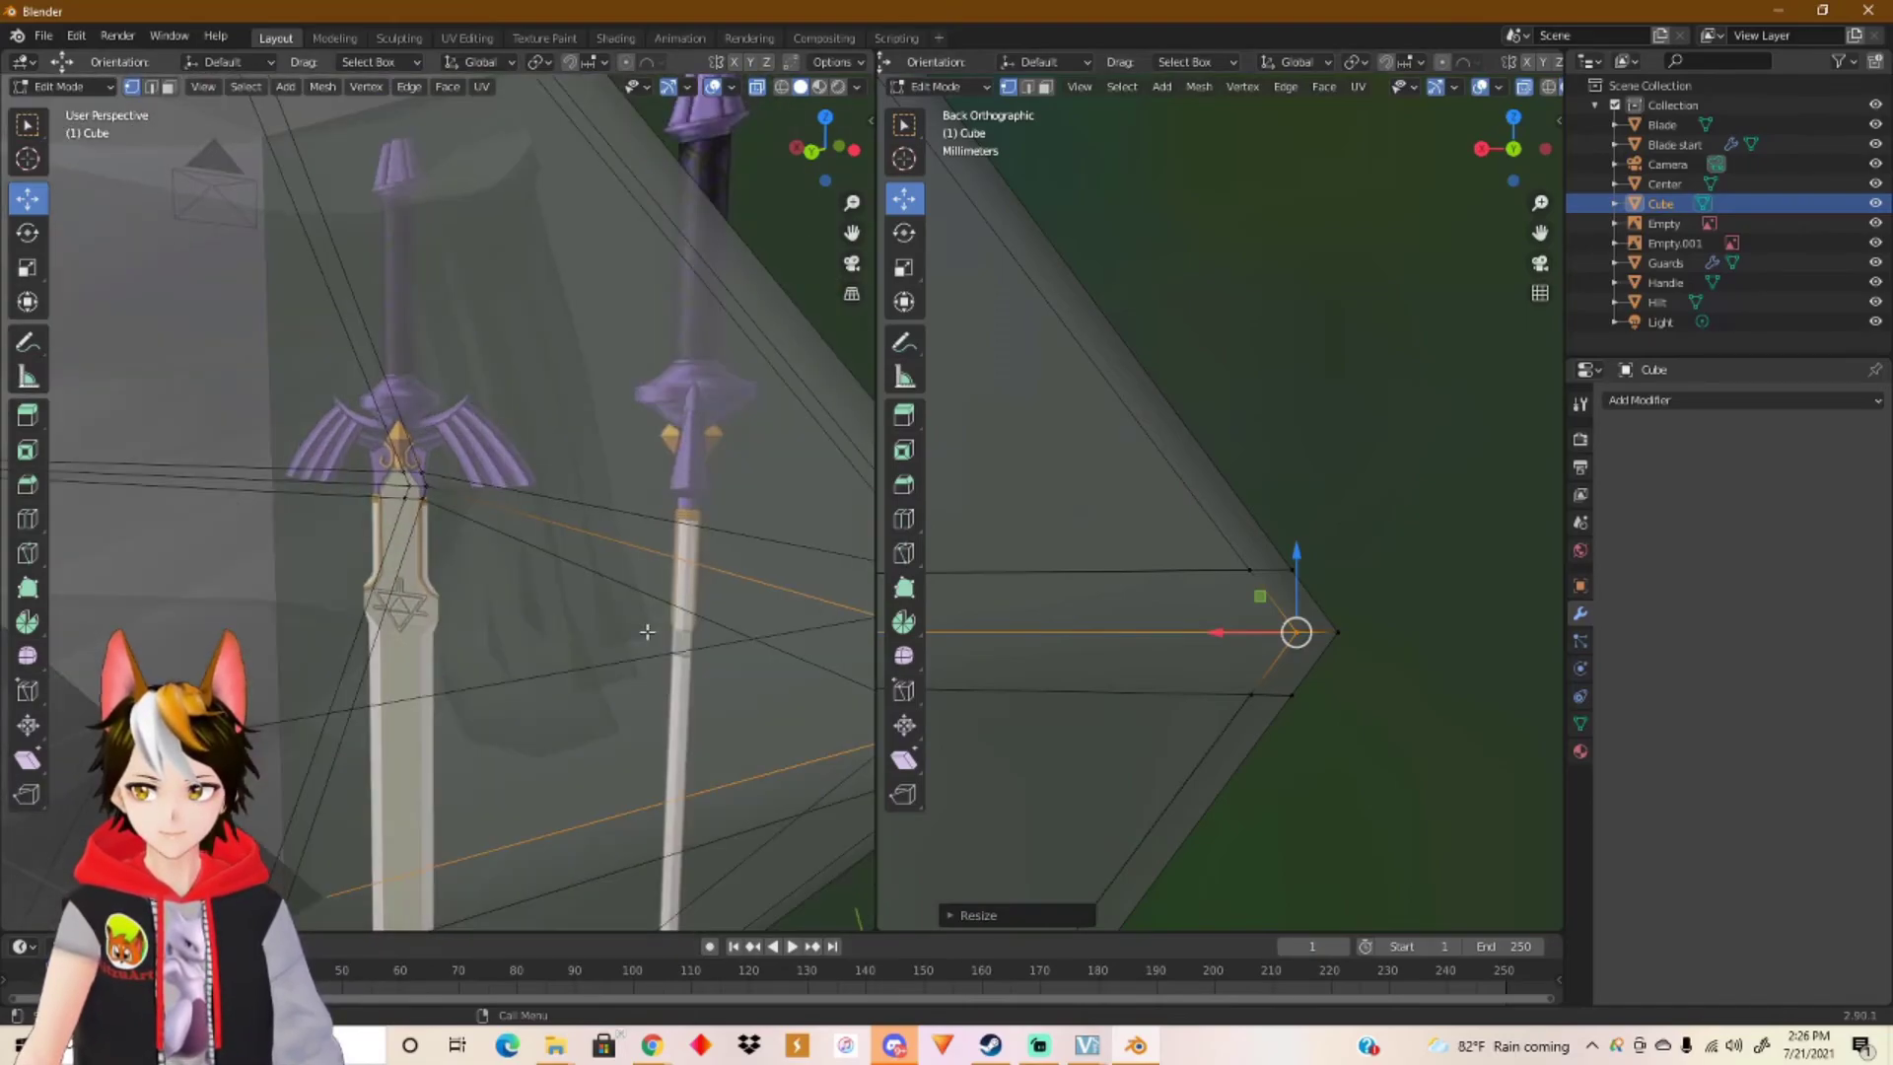
{"action": "scroll", "coordinate": [667, 629], "scroll_direction": "down", "scroll_amount": 4}
{"action": "middle_click_drag", "start_coordinate": [619, 622], "coordinate": [612, 671]}
{"action": "left_click_drag", "start_coordinate": [1235, 716], "coordinate": [1274, 675]}
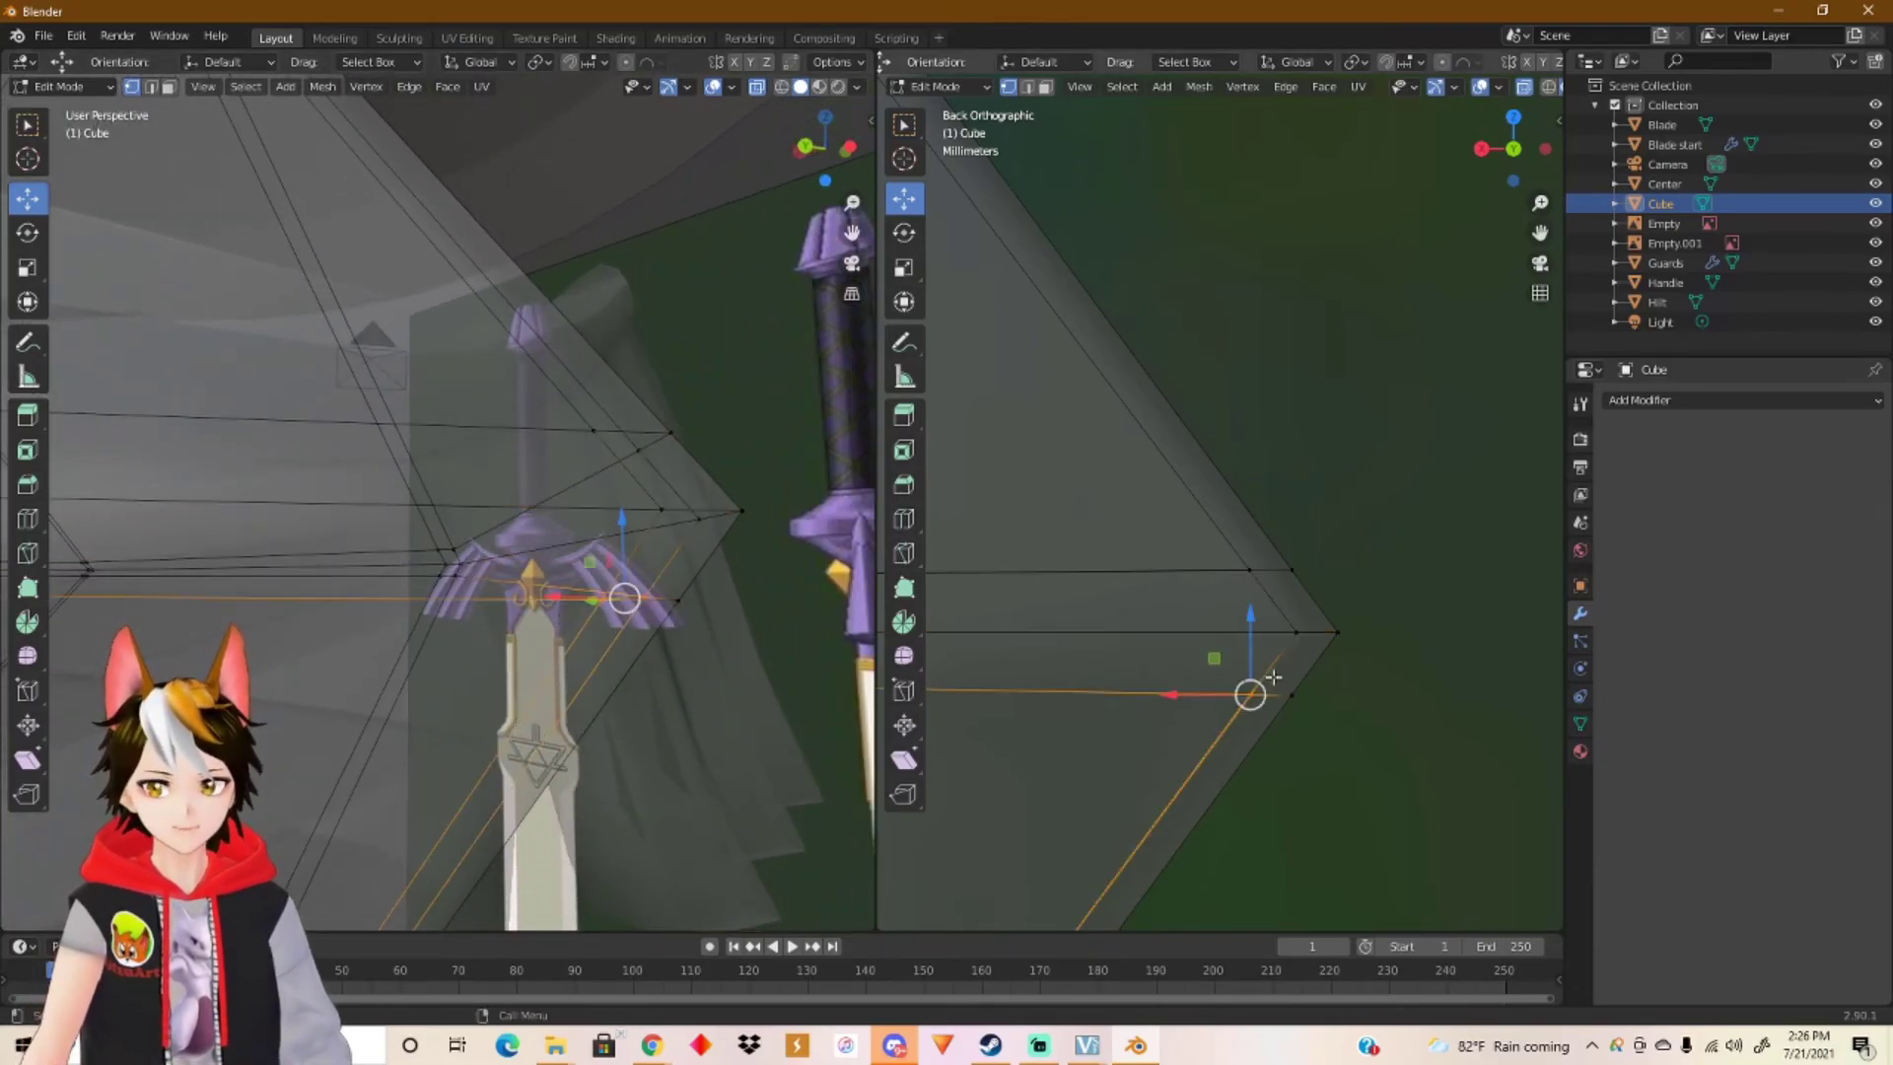
{"action": "key", "text": "s"}
{"action": "key", "text": "x"}
{"action": "left_click", "coordinate": [1274, 674]}
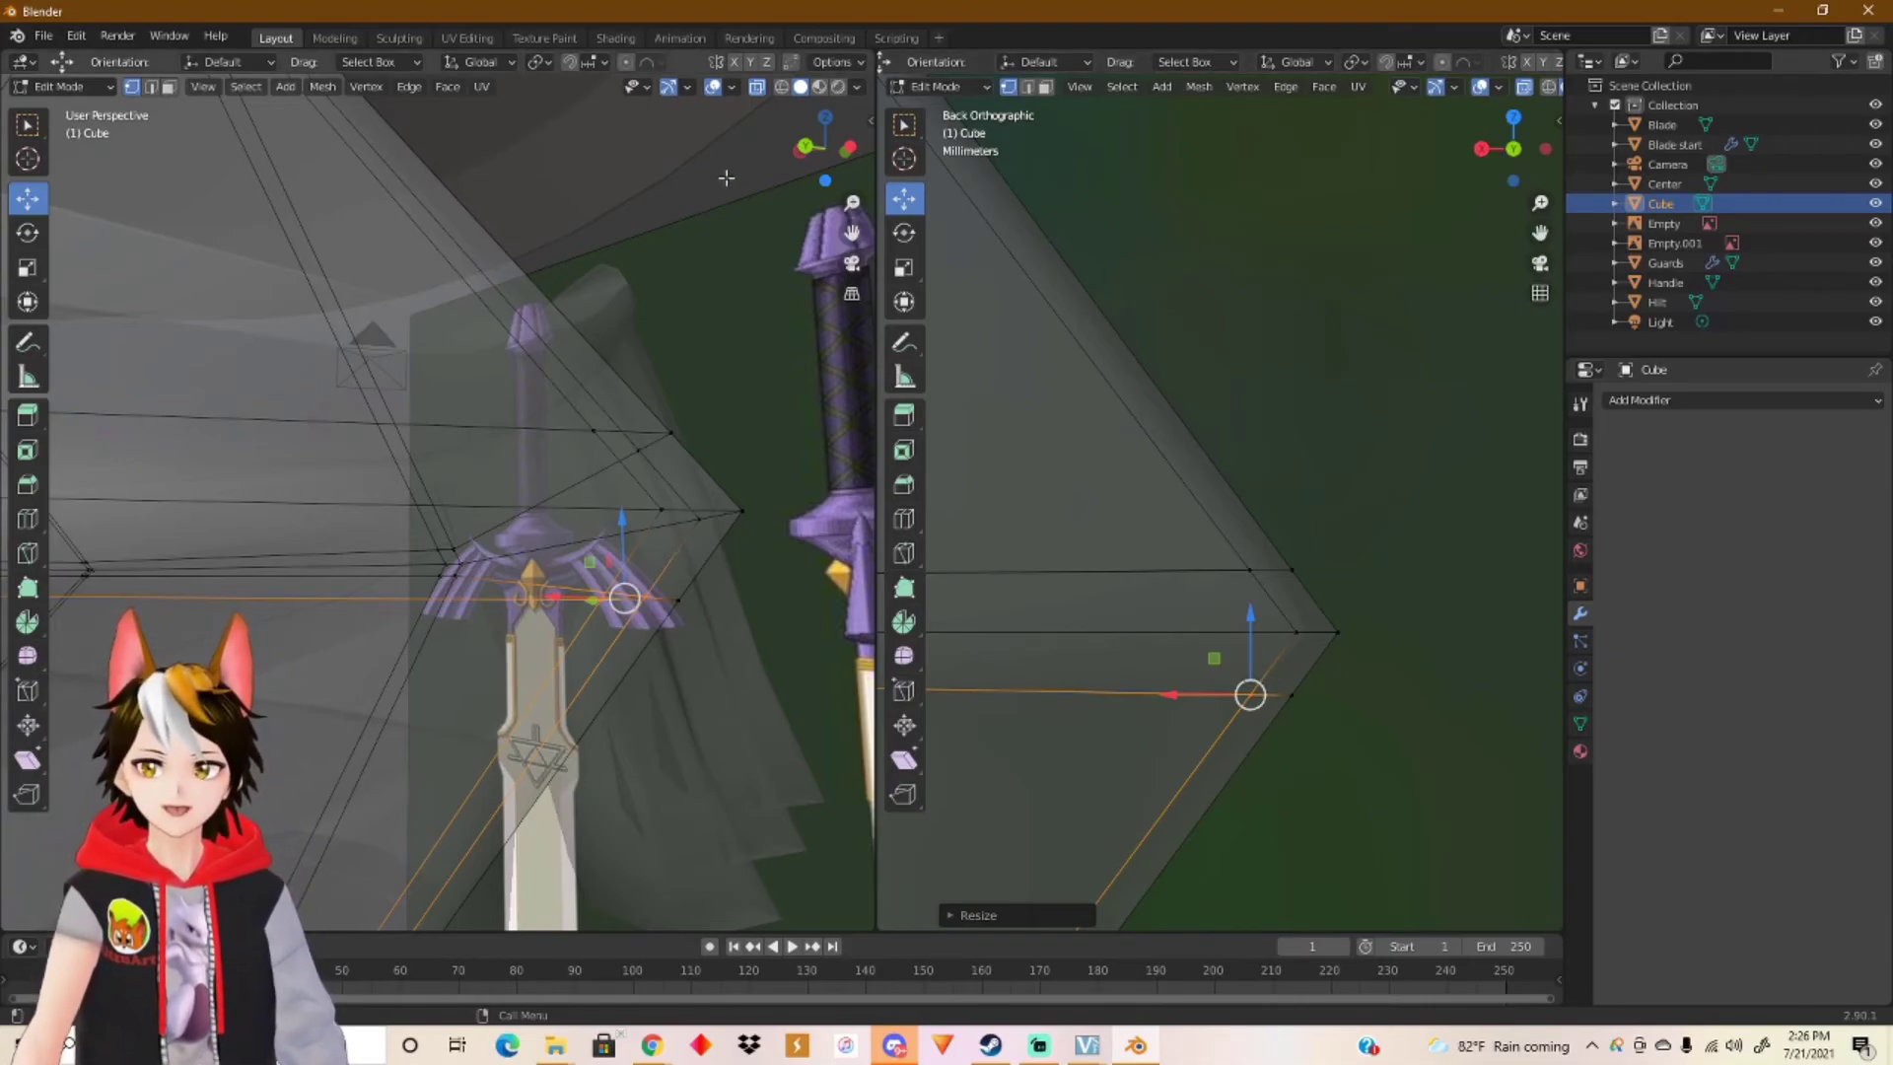
Step: Turn off X-ray in the perspective view and examine the gem's shading and supporting edges around its pointed tips
{"action": "left_click", "coordinate": [757, 87]}
{"action": "scroll", "coordinate": [696, 584], "scroll_direction": "up", "scroll_amount": 5}
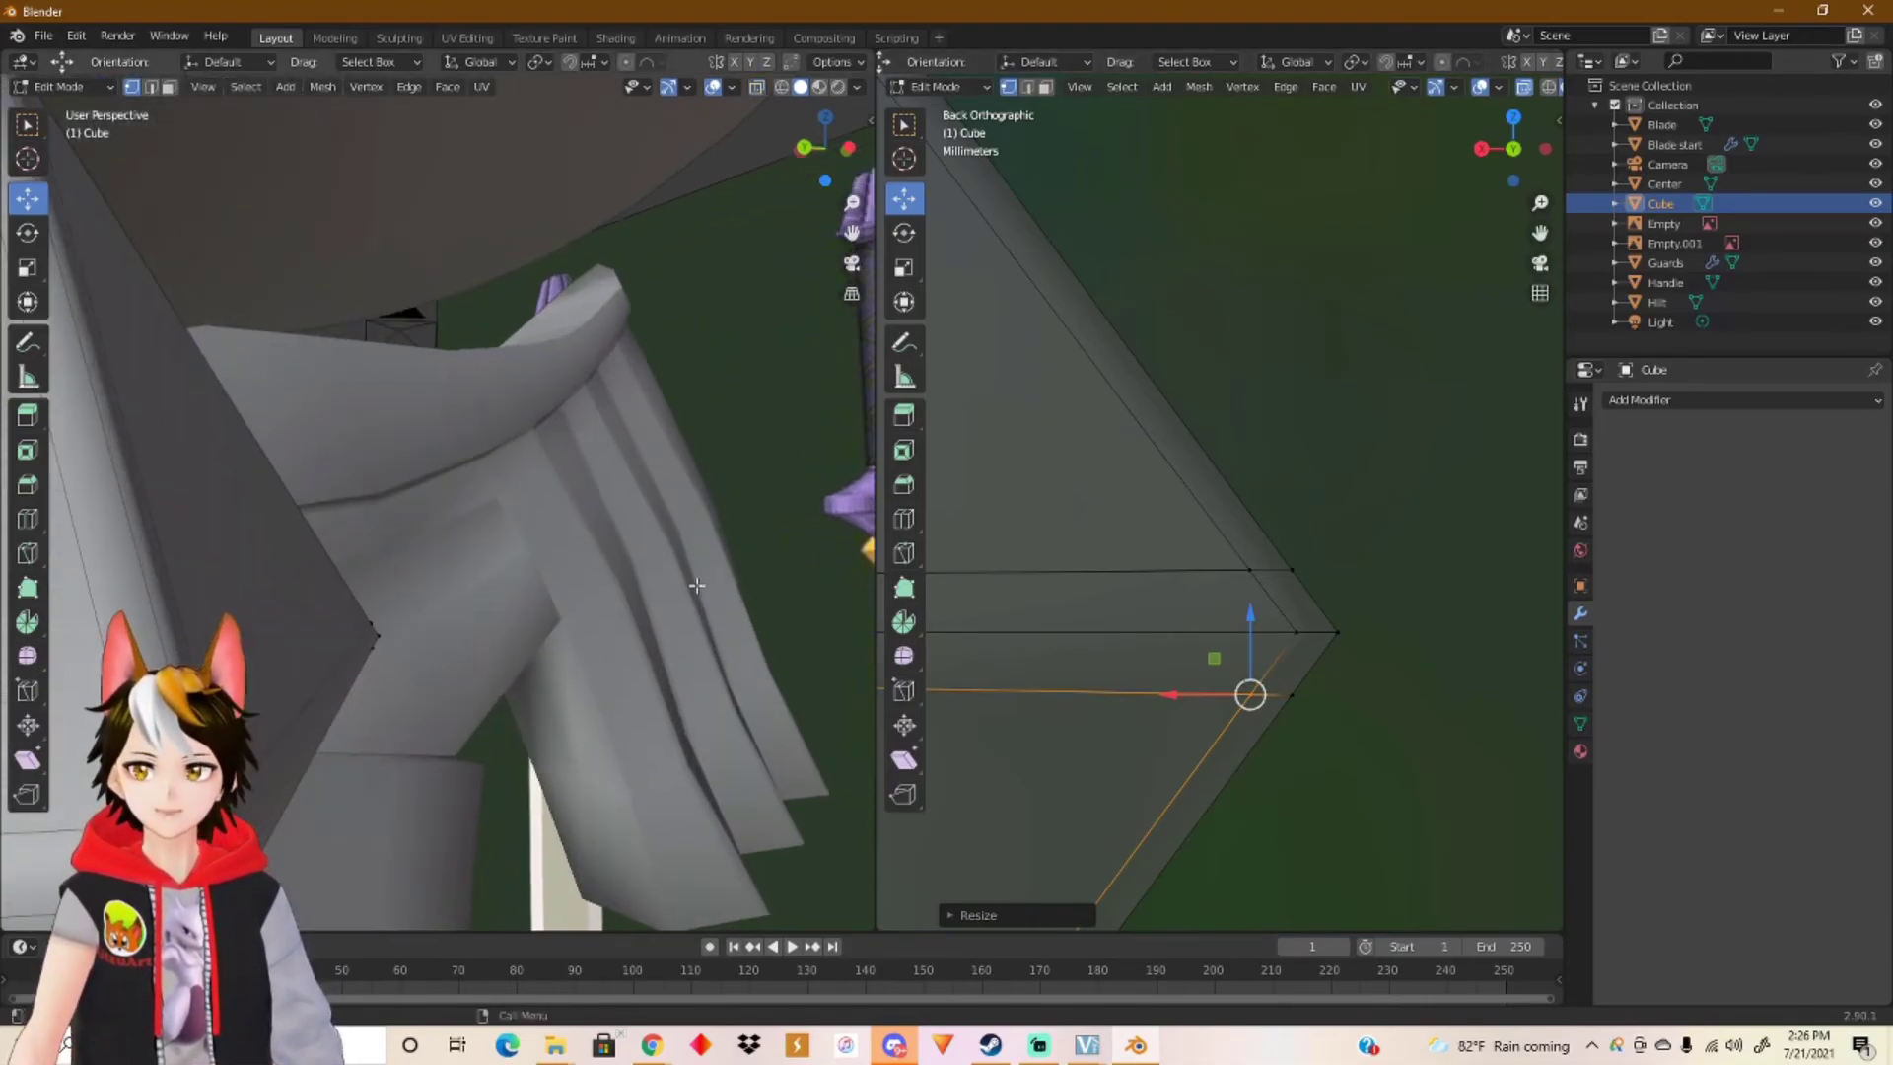
{"action": "middle_click_drag", "start_coordinate": [634, 631], "coordinate": [585, 444]}
{"action": "scroll", "coordinate": [446, 653], "scroll_direction": "down", "scroll_amount": 5}
{"action": "middle_click_drag", "start_coordinate": [443, 569], "coordinate": [674, 517]}
{"action": "middle_click_drag", "start_coordinate": [410, 540], "coordinate": [561, 547]}
{"action": "scroll", "coordinate": [342, 507], "scroll_direction": "up", "scroll_amount": 8}
{"action": "scroll", "coordinate": [342, 507], "scroll_direction": "down", "scroll_amount": 7}
{"action": "scroll", "coordinate": [561, 547], "scroll_direction": "up", "scroll_amount": 3}
{"action": "scroll", "coordinate": [561, 547], "scroll_direction": "up", "scroll_amount": 5}
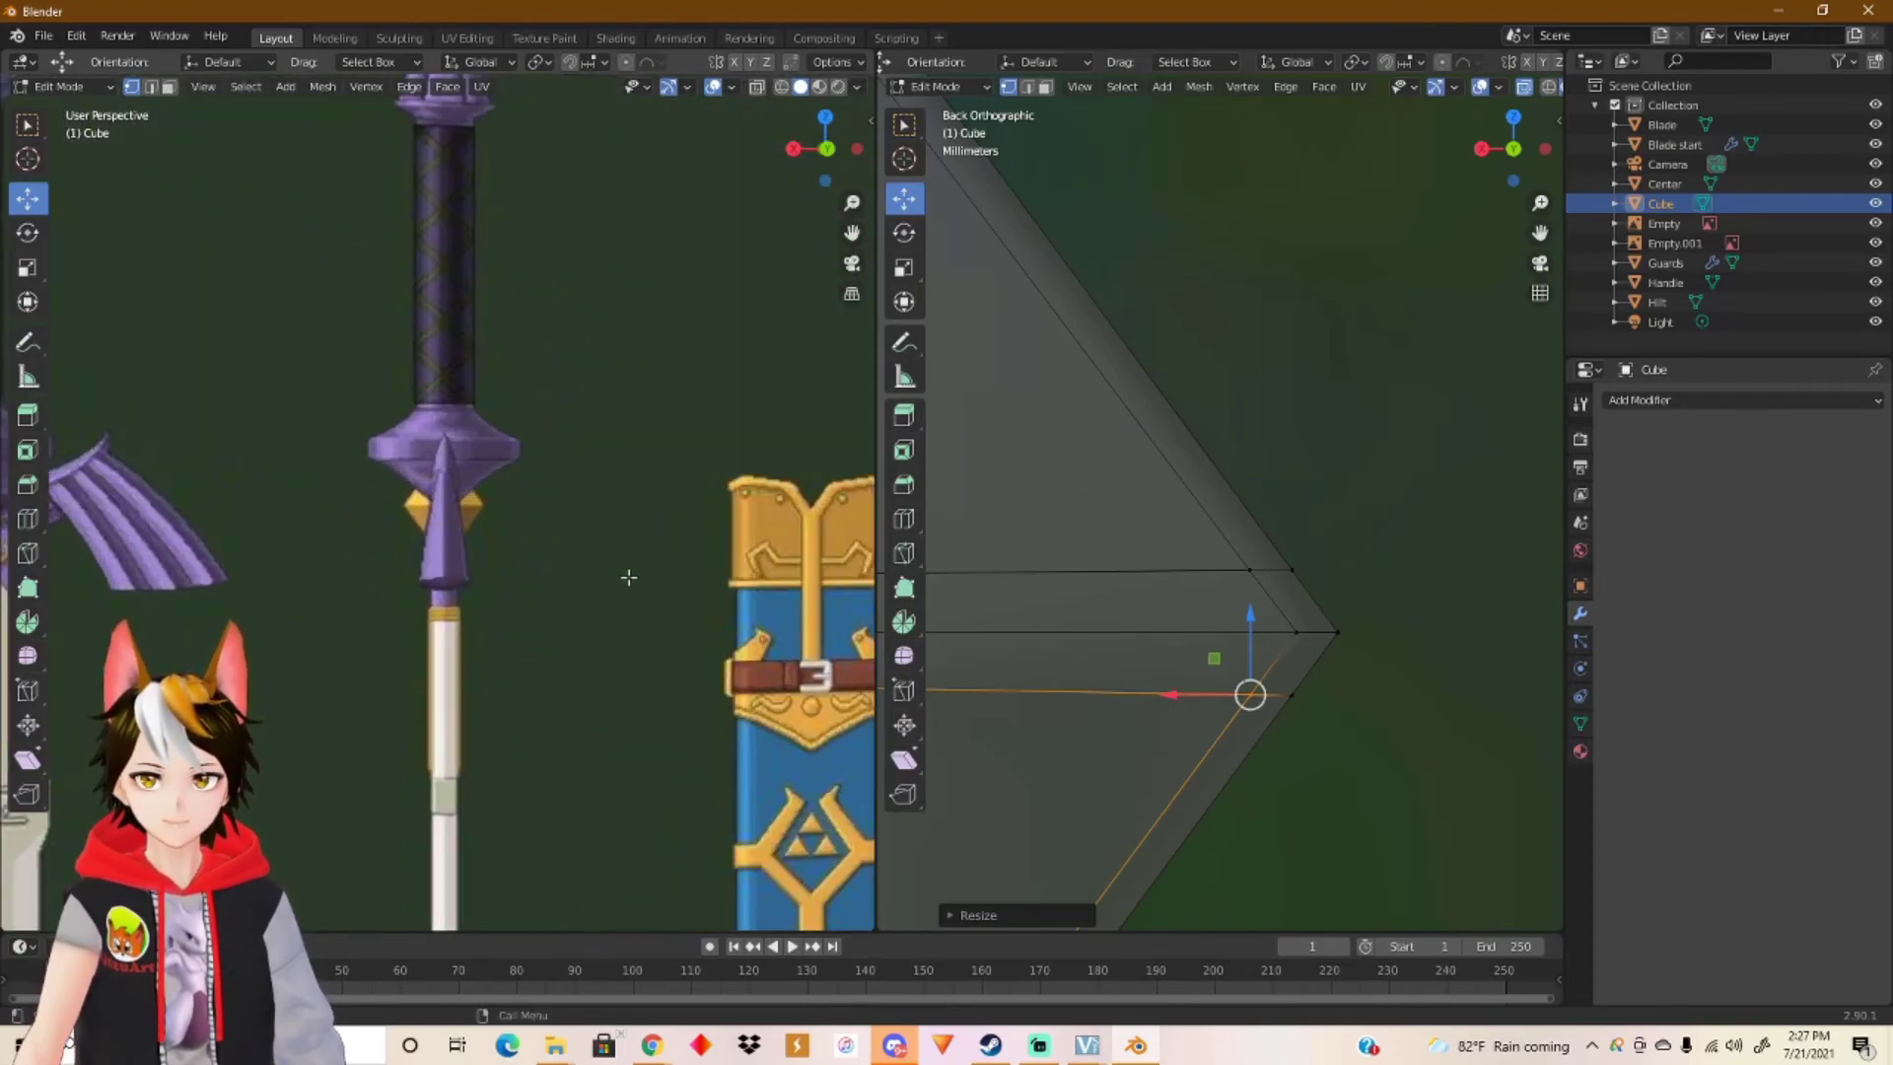
{"action": "scroll", "coordinate": [625, 576], "scroll_direction": "down", "scroll_amount": 7}
{"action": "scroll", "coordinate": [626, 579], "scroll_direction": "up", "scroll_amount": 3}
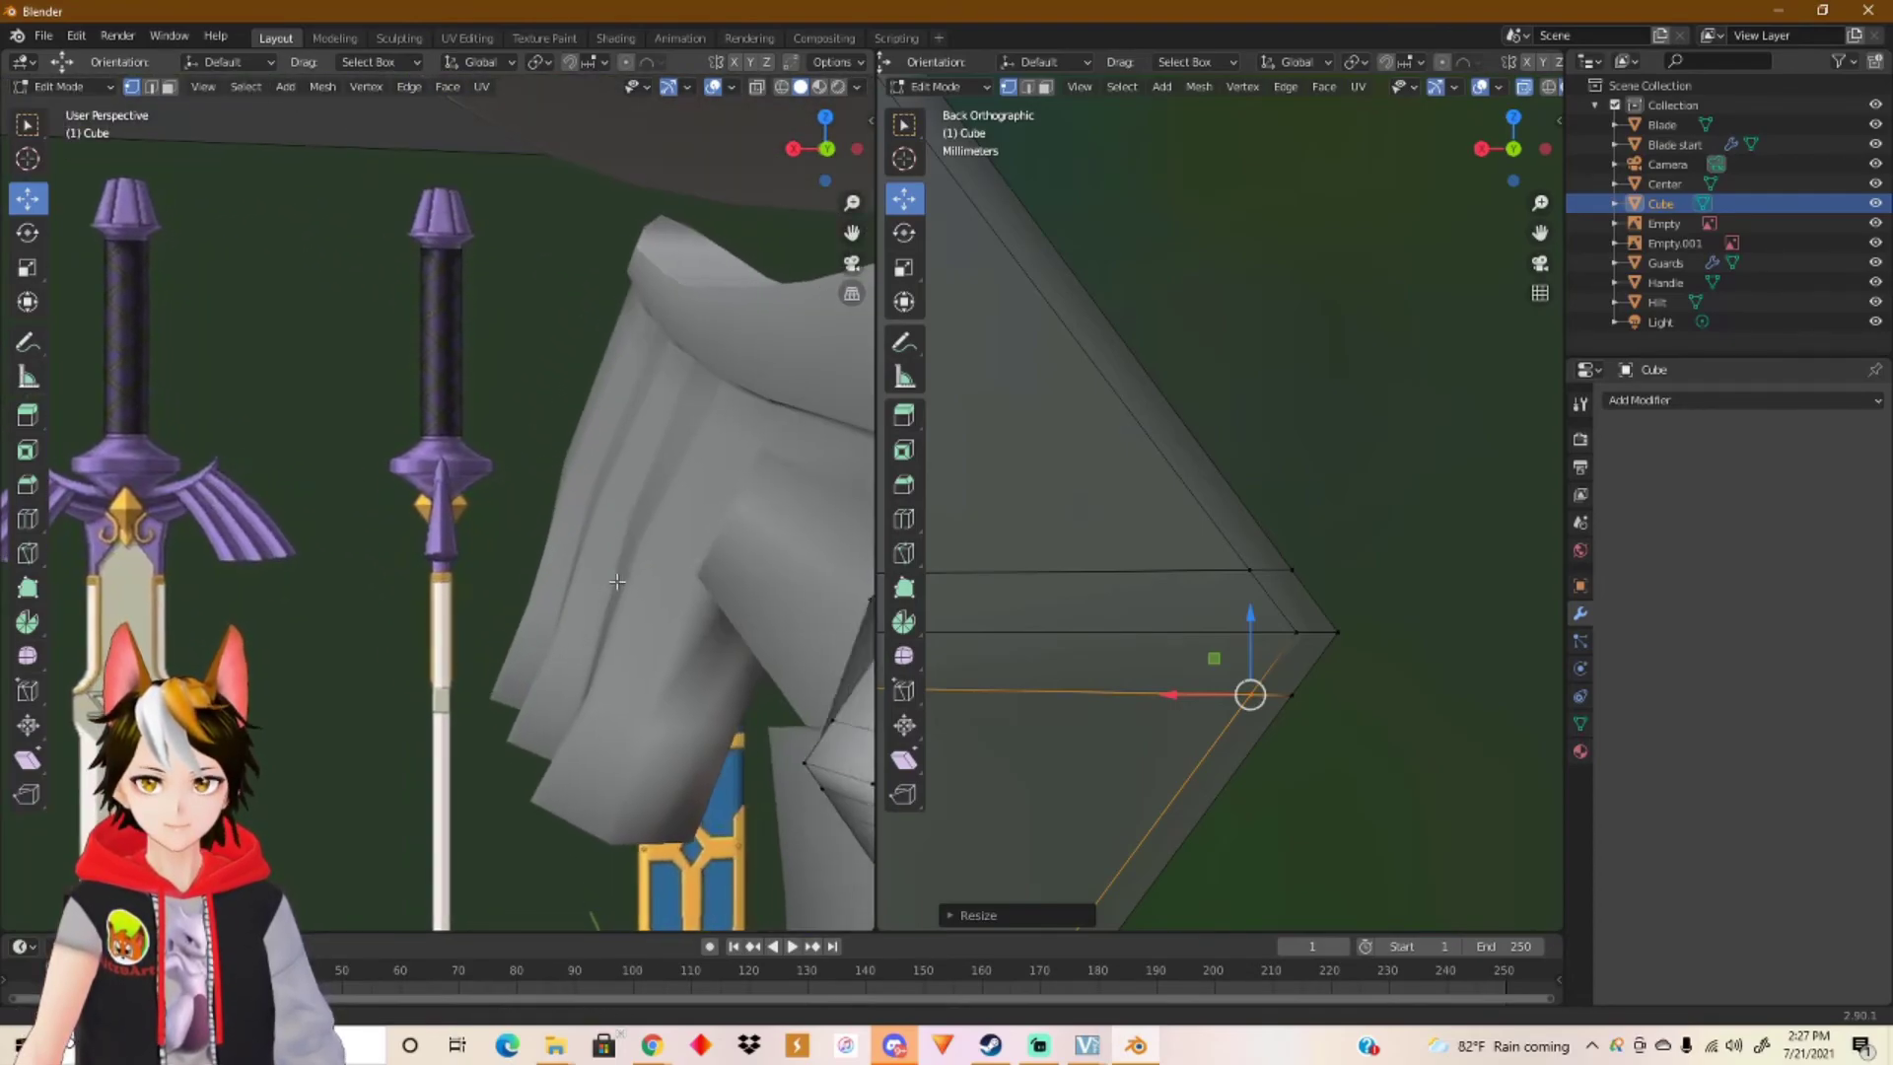
{"action": "scroll", "coordinate": [569, 567], "scroll_direction": "down", "scroll_amount": 3}
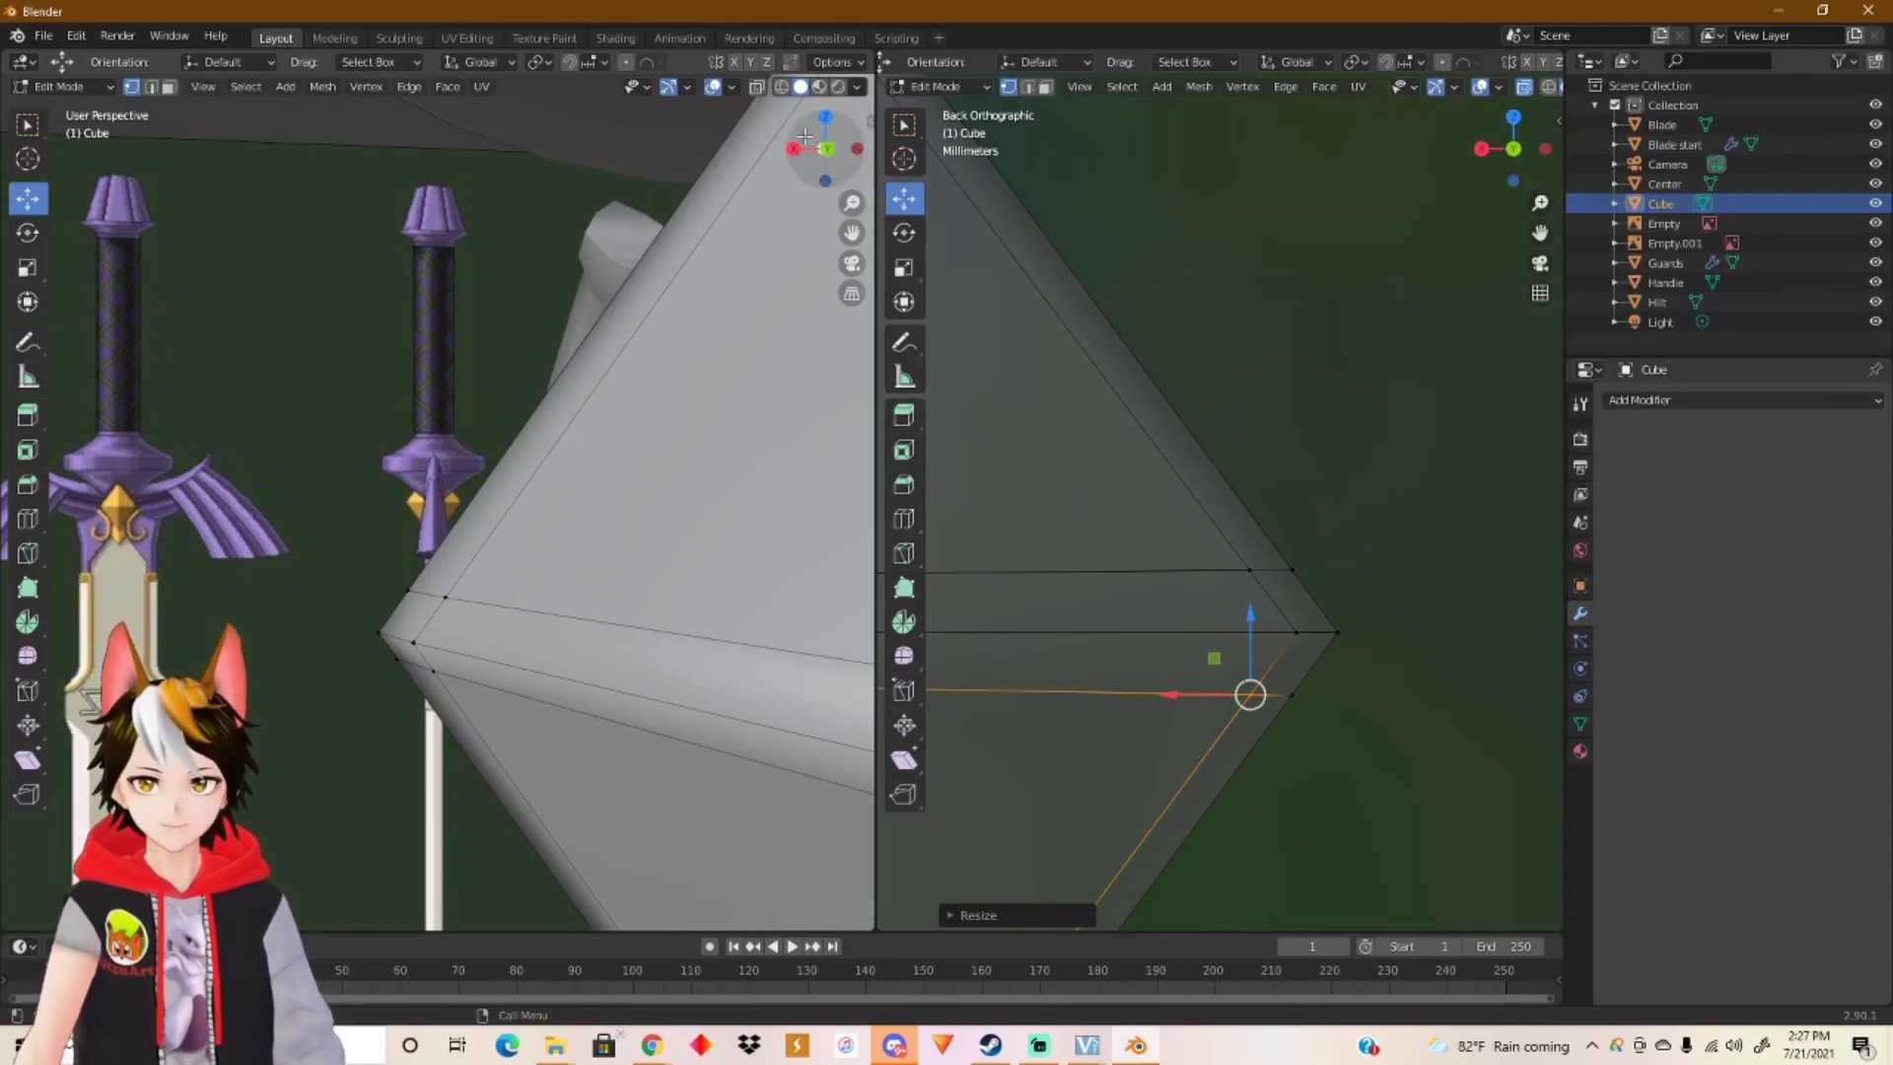
{"action": "key", "text": "alt+z"}
{"action": "middle_click_drag", "start_coordinate": [538, 579], "coordinate": [780, 722]}
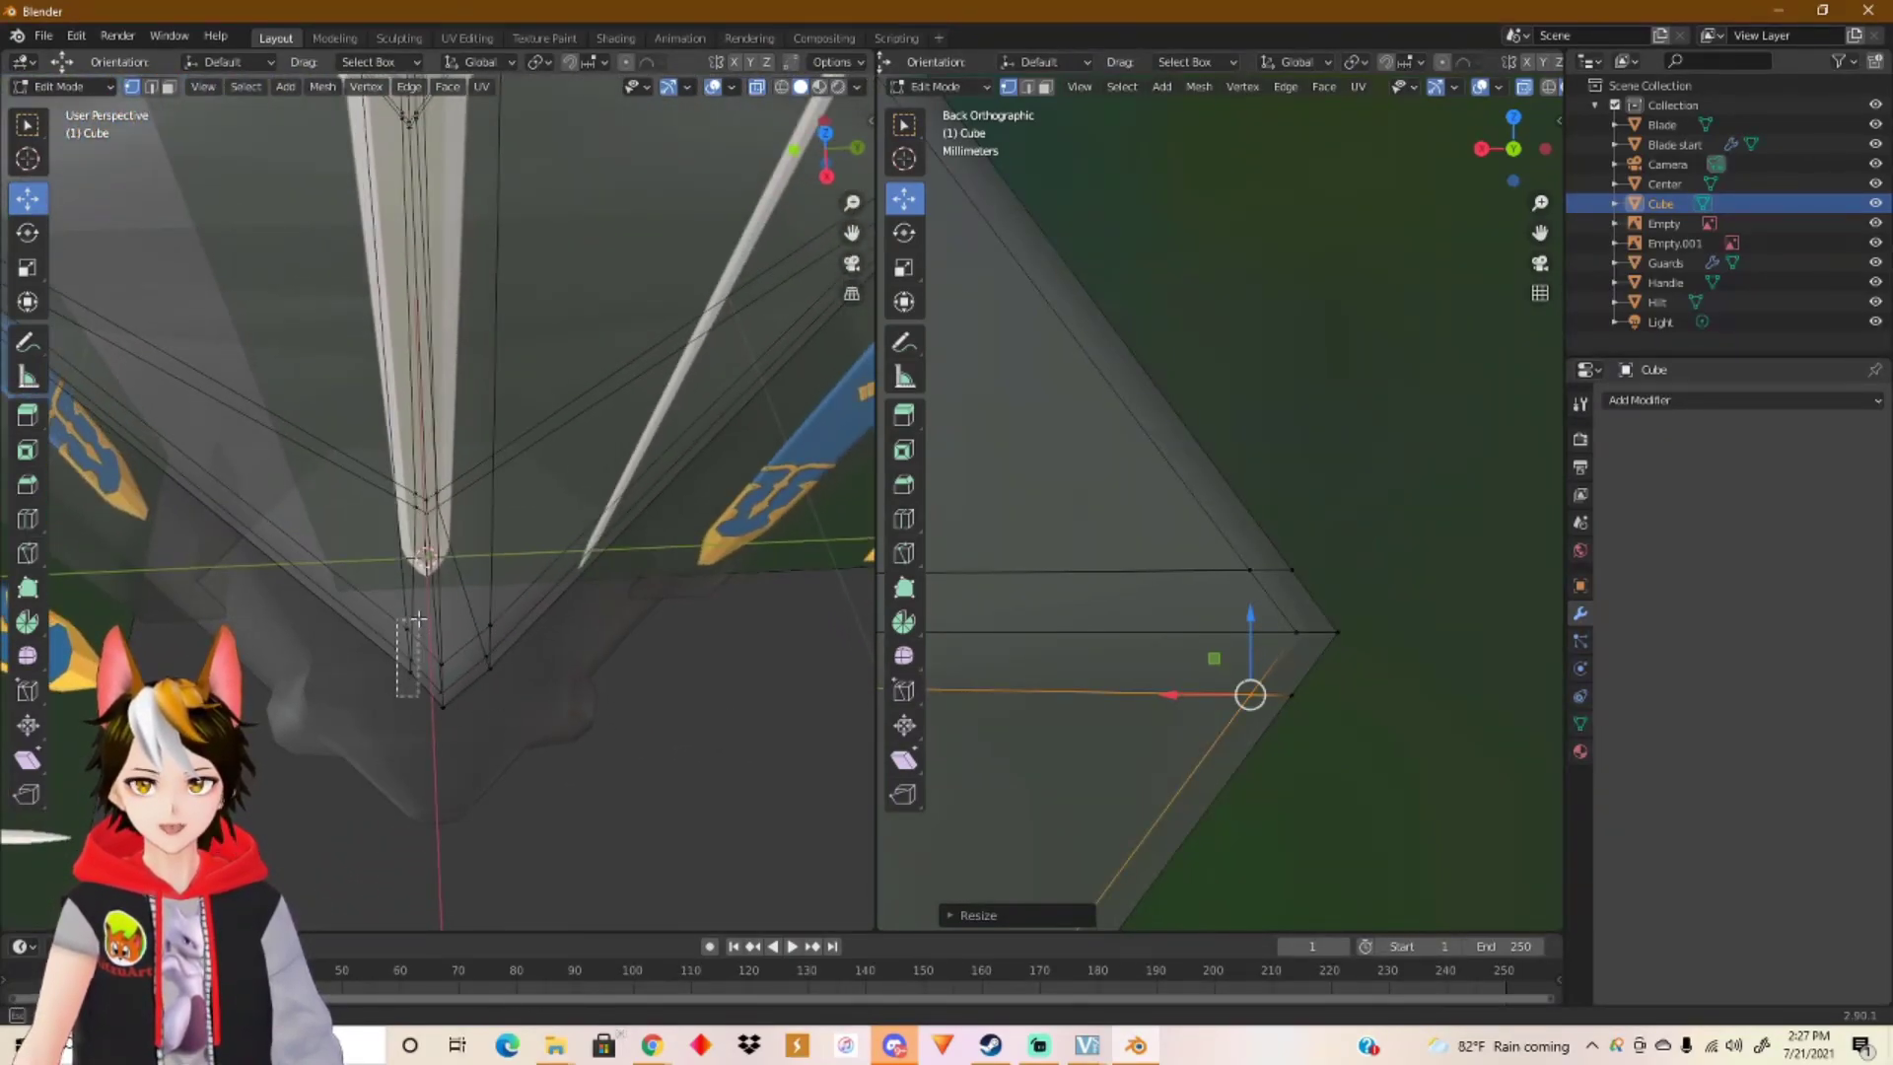
{"action": "left_click", "coordinate": [409, 653]}
{"action": "left_click_drag", "start_coordinate": [529, 706], "coordinate": [515, 647], "text": "shift"}
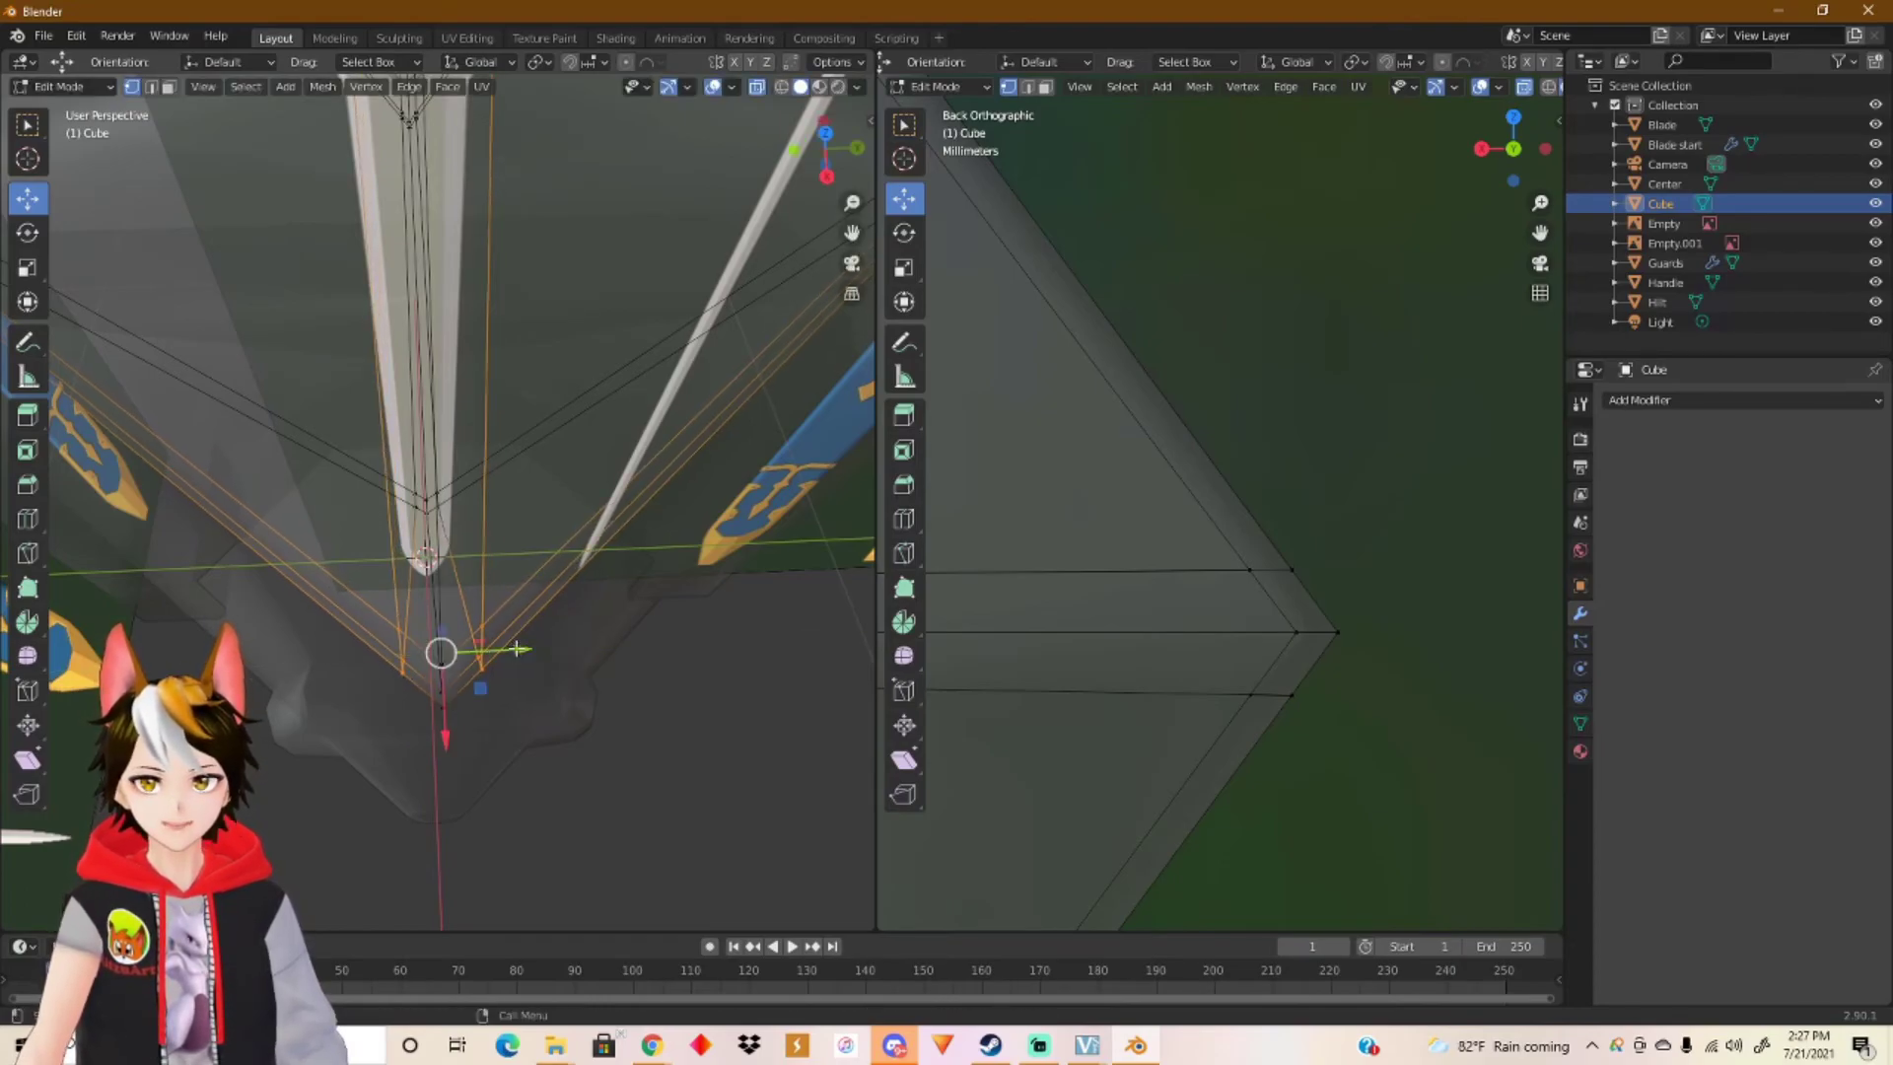
{"action": "key", "text": "ctrl+z"}
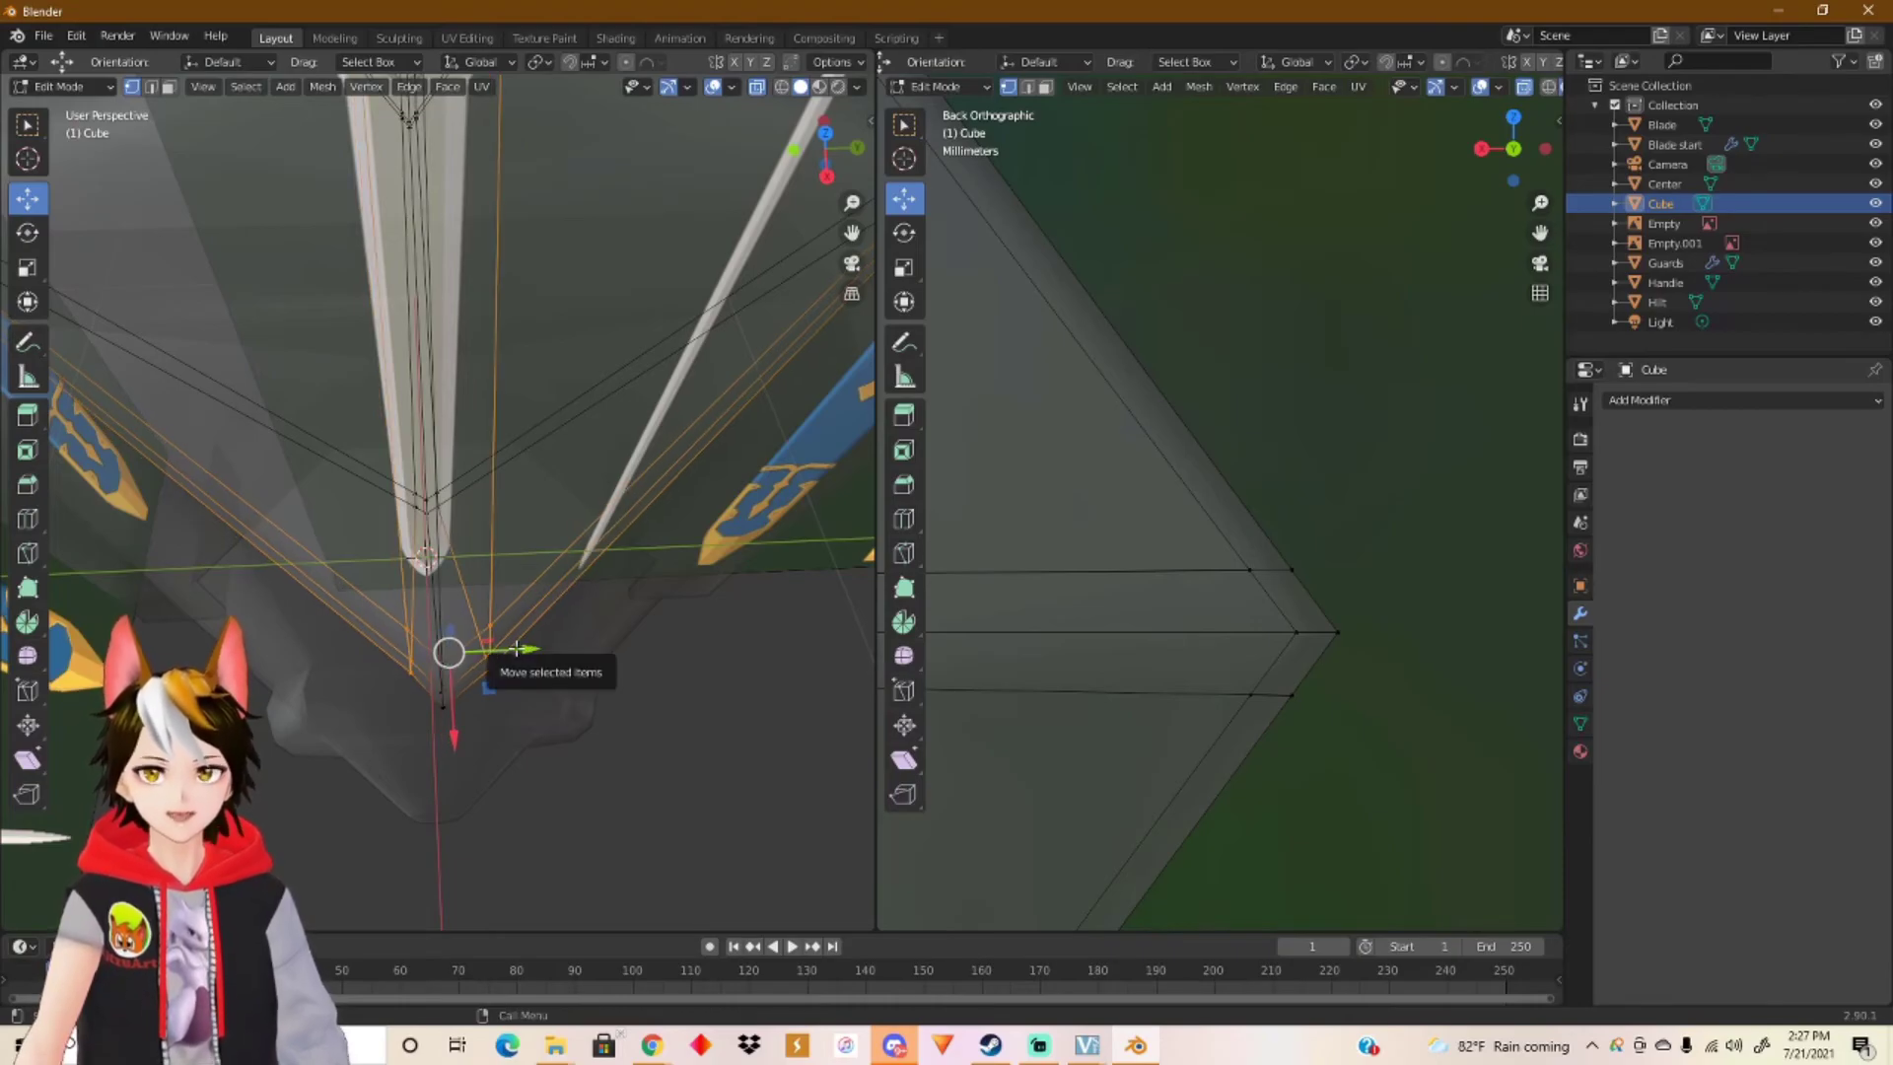
{"action": "key", "text": "ctrl+z"}
{"action": "key", "text": "ctrl+z"}
{"action": "key", "text": "ctrl+z"}
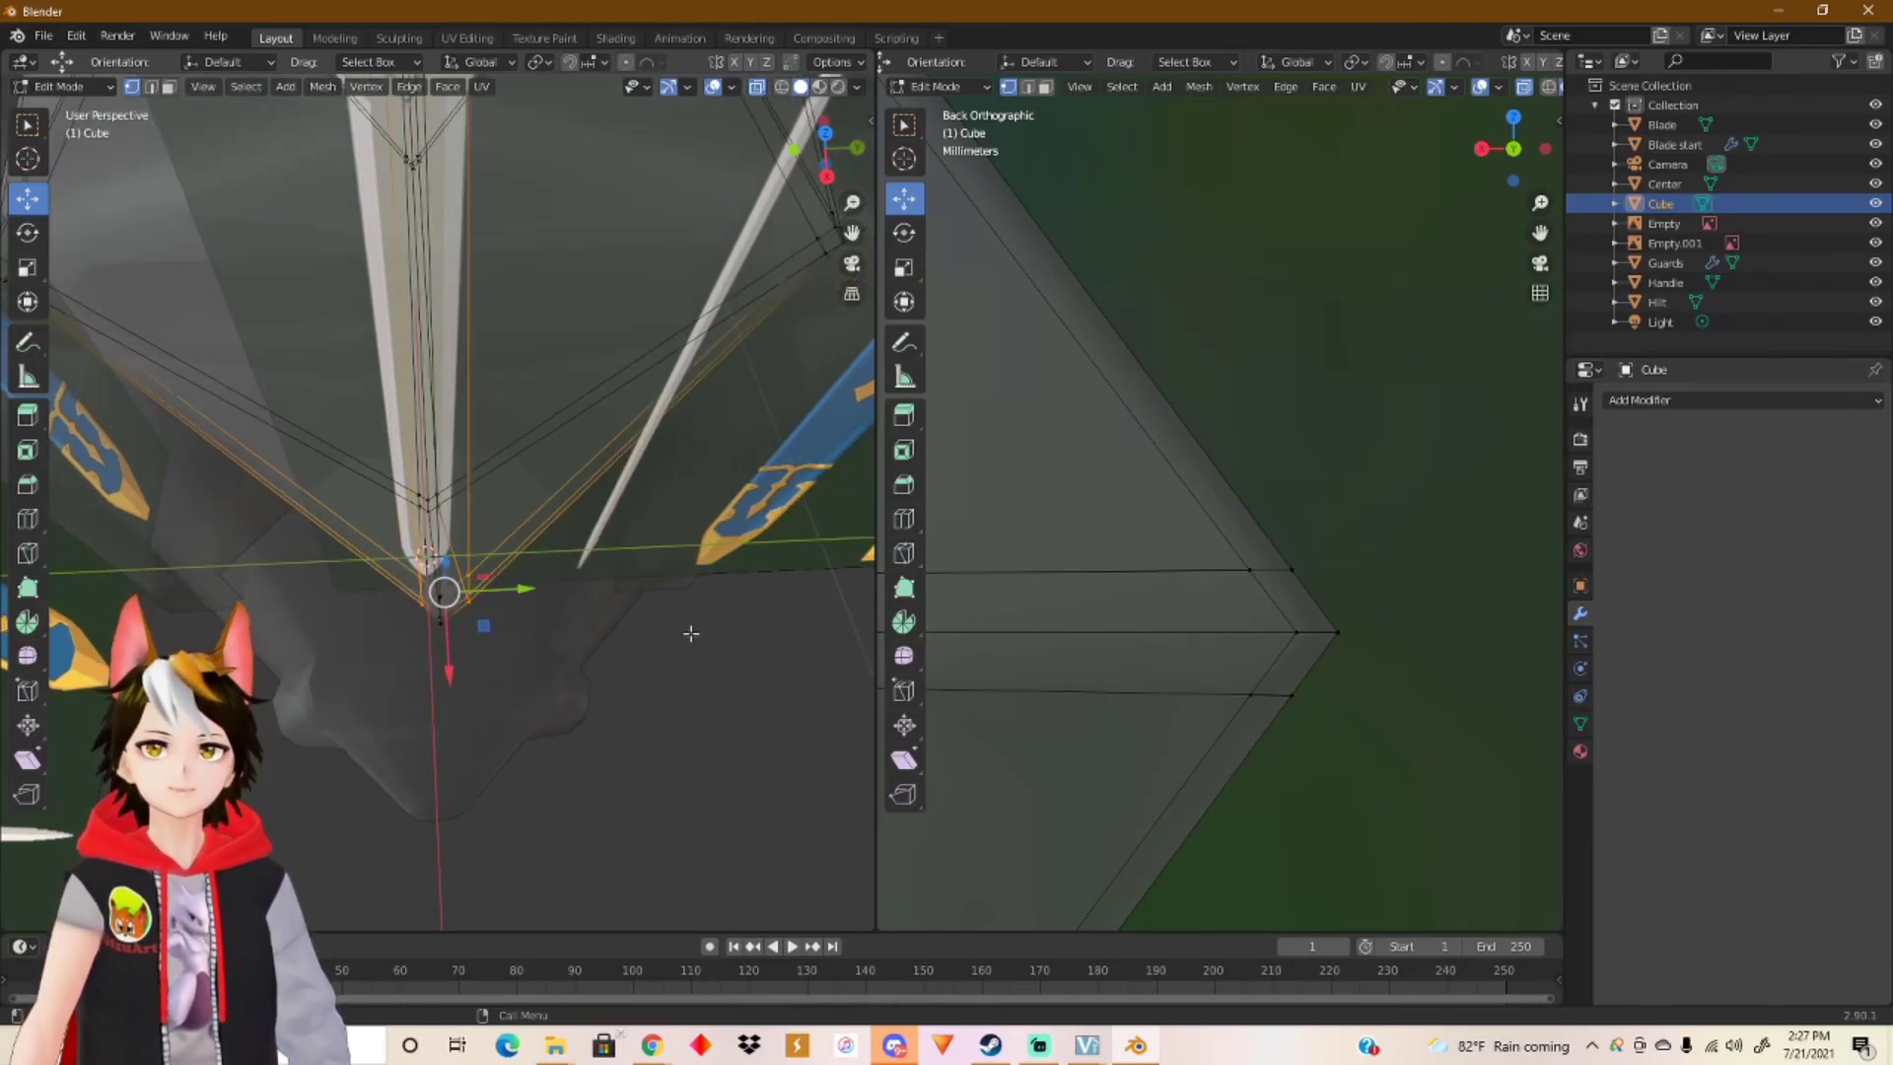
{"action": "key", "text": "ctrl+z"}
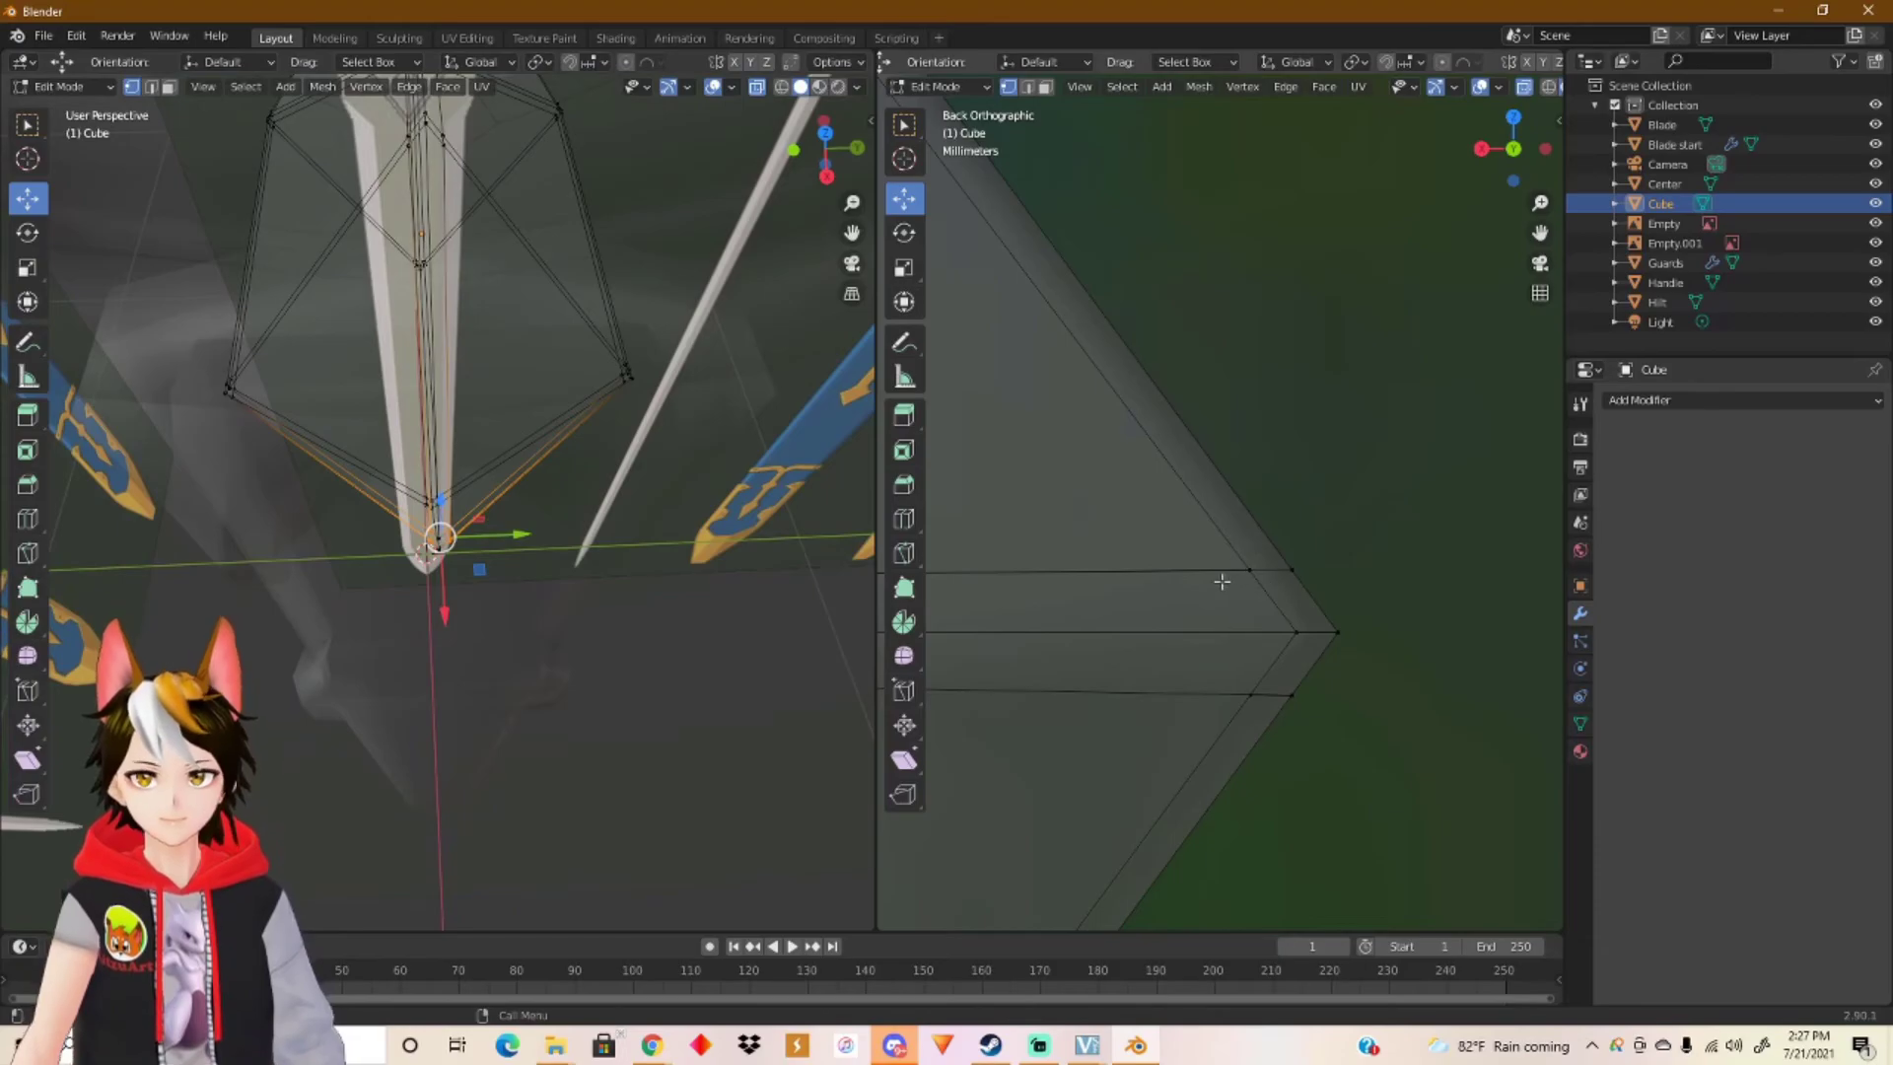
Step: Add a centred vertical loop cut through the middle of the gem, dividing it into two halves along X
{"action": "scroll", "coordinate": [1207, 567], "scroll_direction": "down", "scroll_amount": 5}
{"action": "middle_click_drag", "start_coordinate": [1198, 563], "coordinate": [1362, 549], "text": "shift"}
{"action": "key", "text": "ctrl+r"}
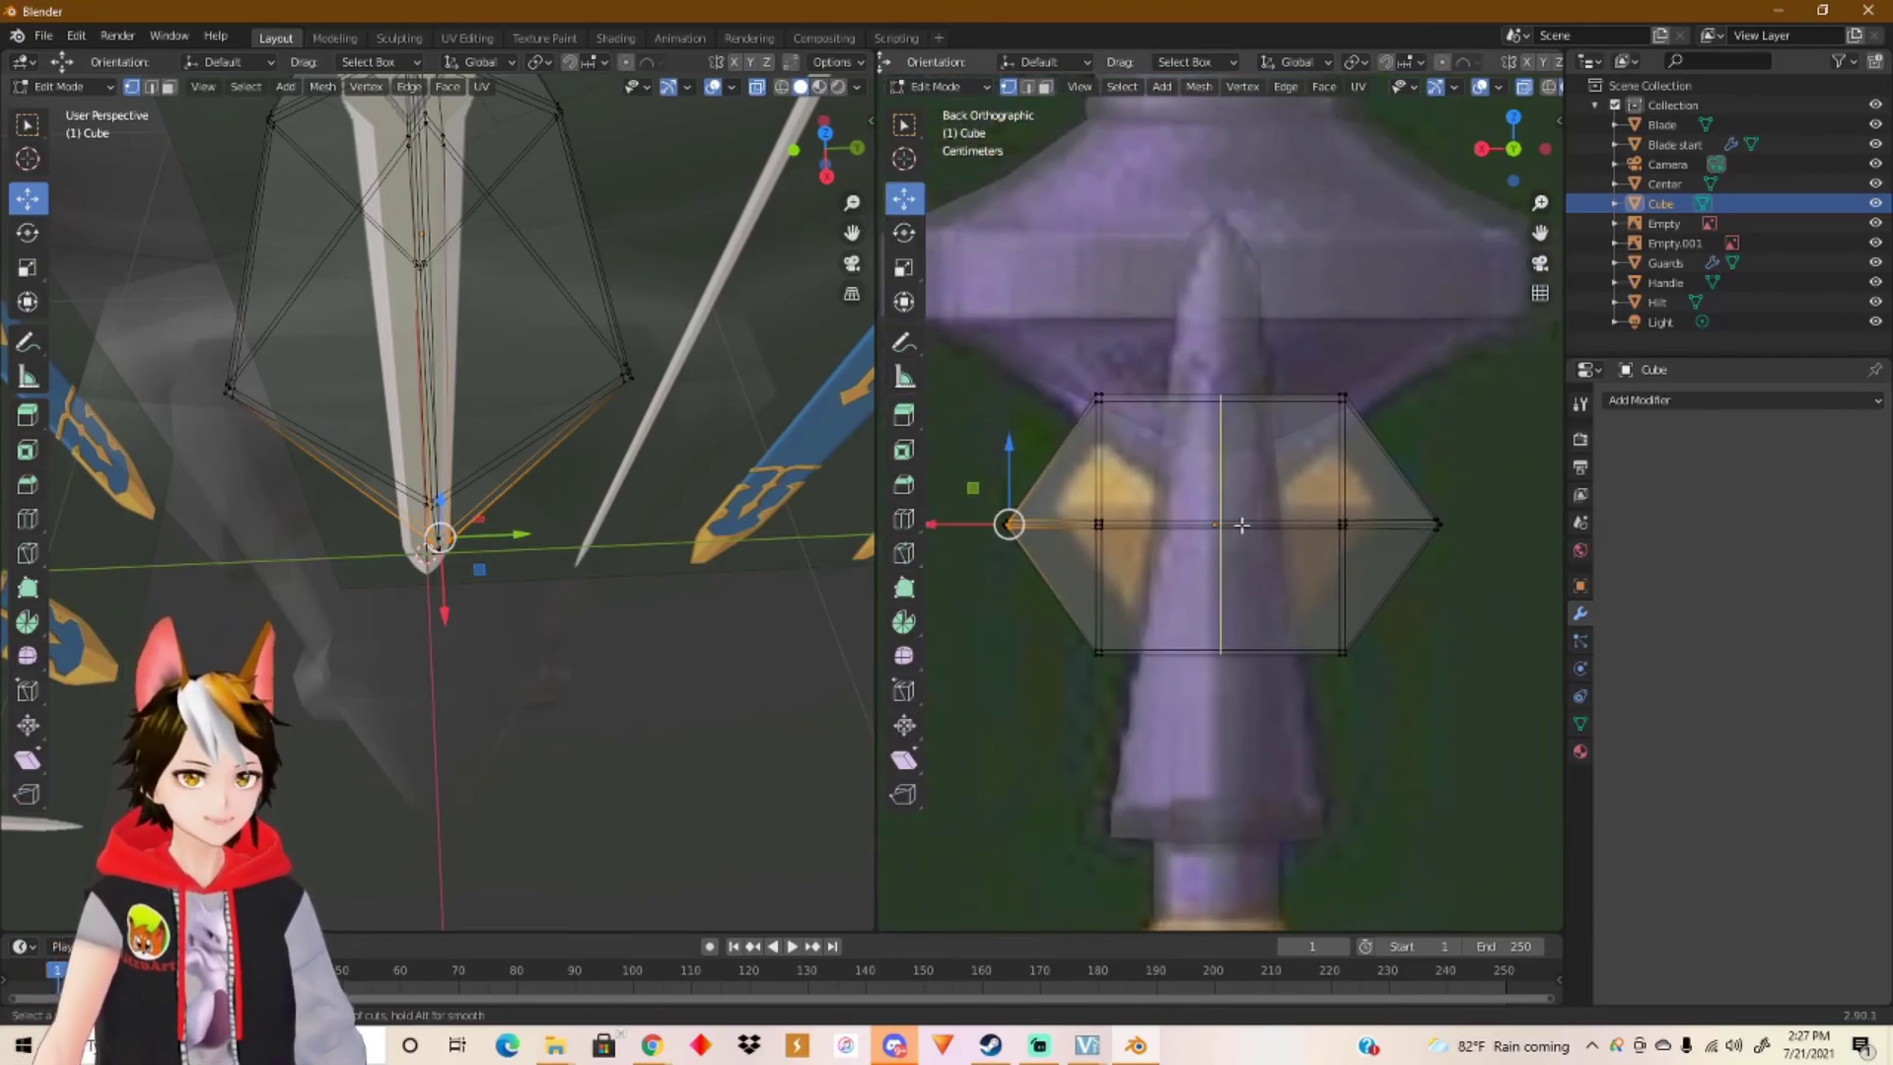
{"action": "left_click", "coordinate": [1241, 523]}
{"action": "right_click", "coordinate": [1243, 525]}
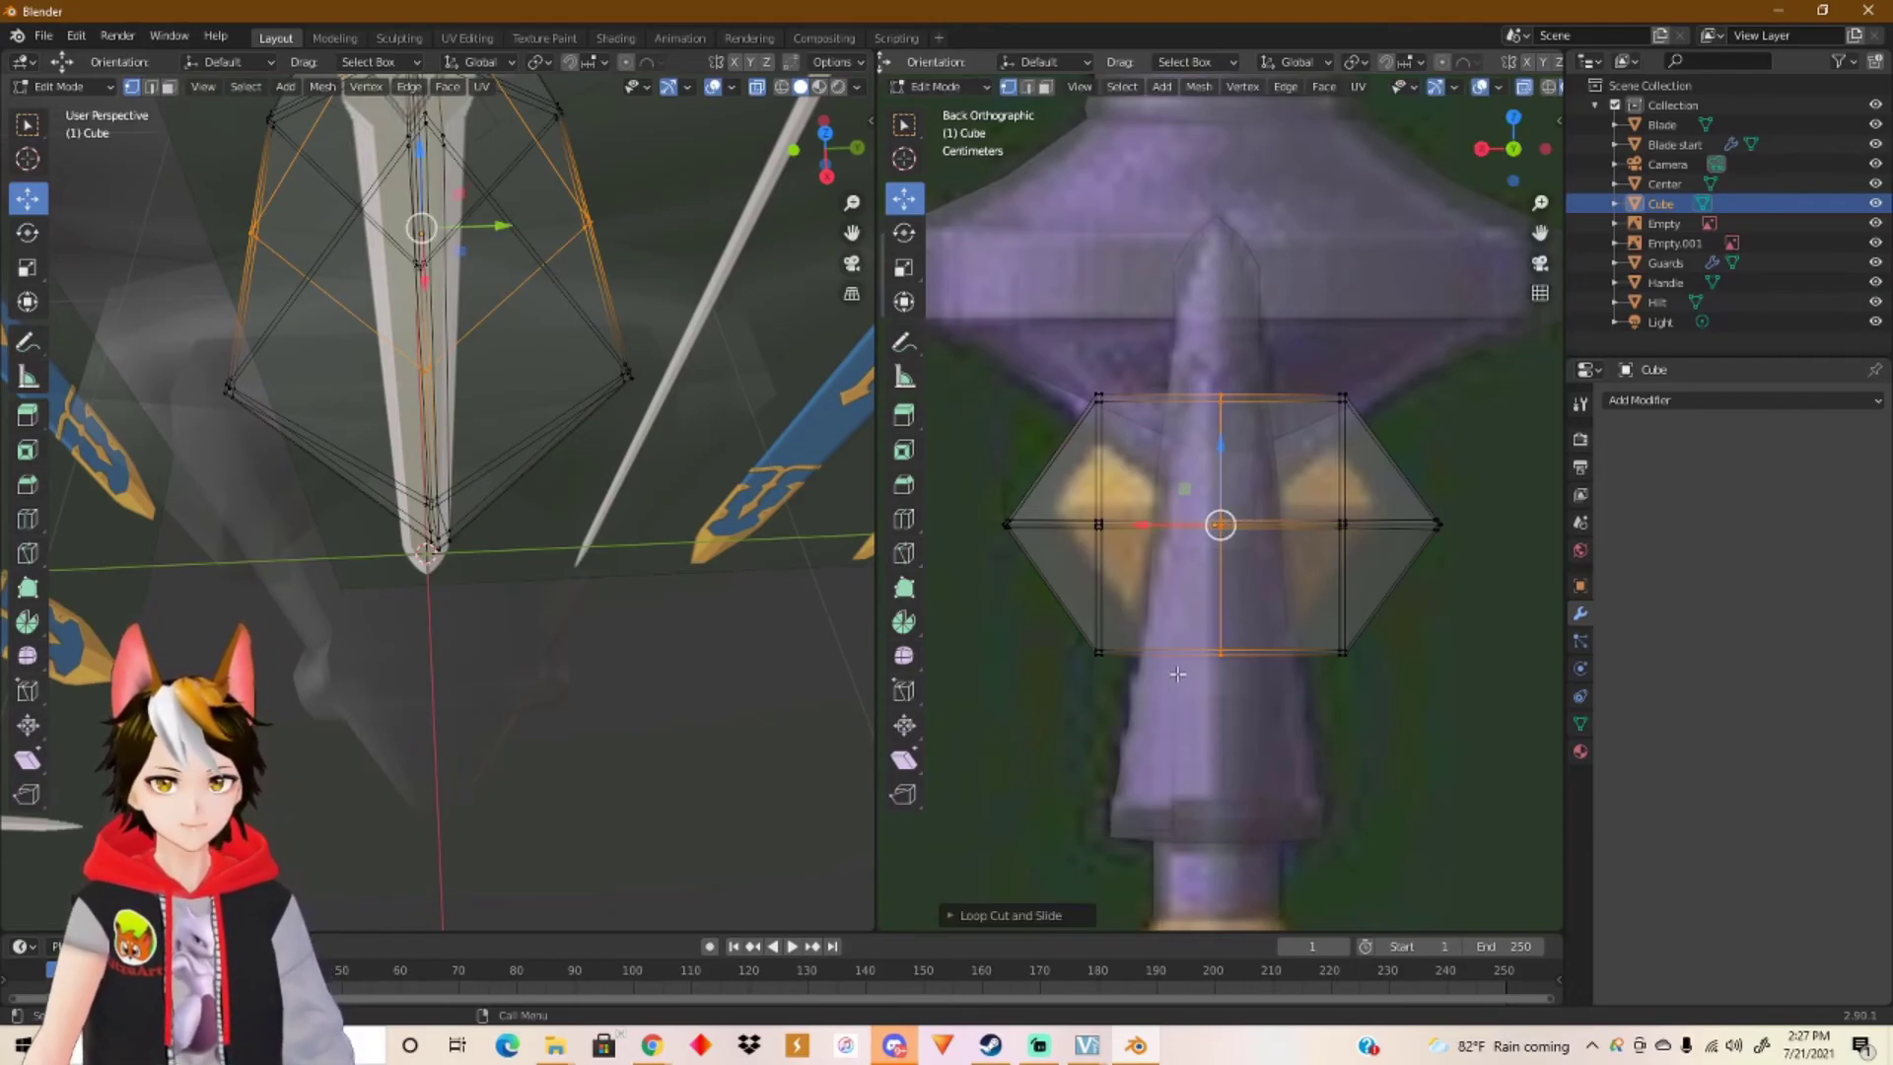
Step: Delete the edges of the gem's +X half, keeping the half beyond the new centre loop
{"action": "left_click_drag", "start_coordinate": [999, 355], "coordinate": [1164, 724]}
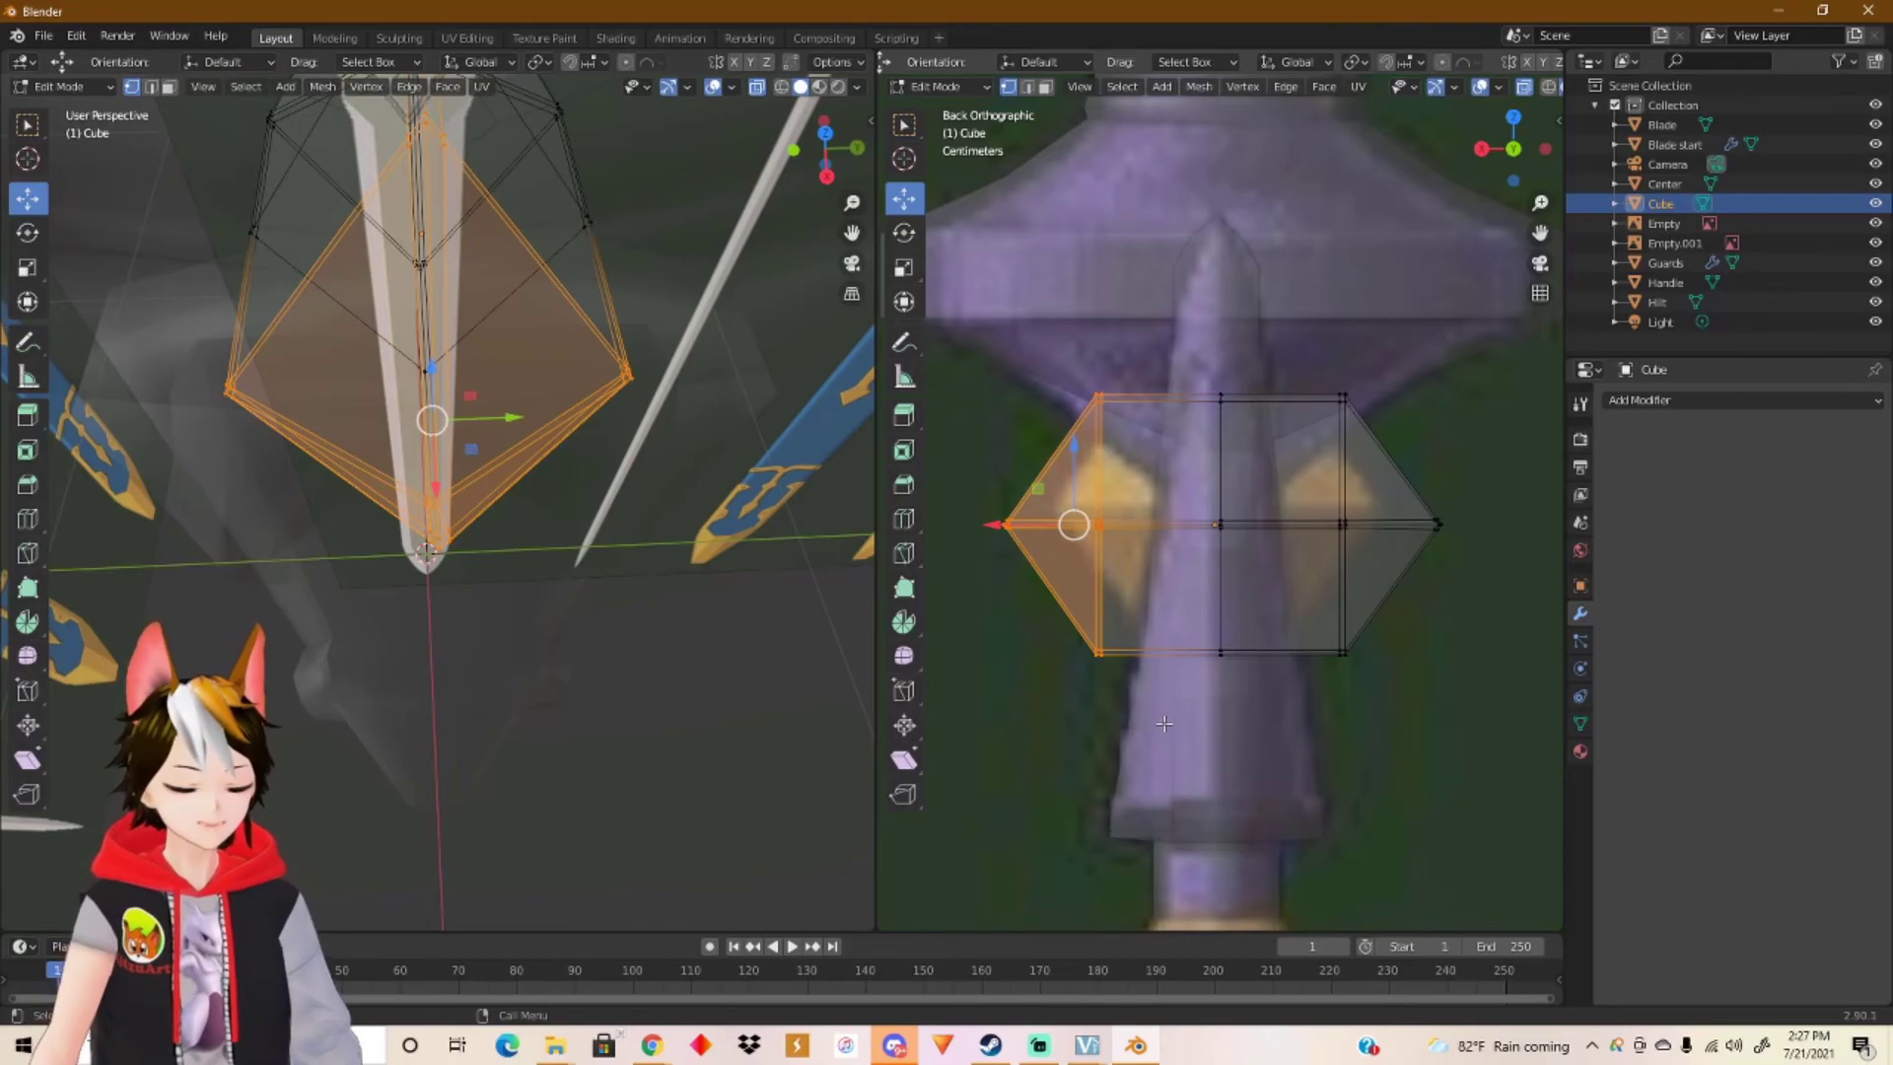
{"action": "key", "text": "x"}
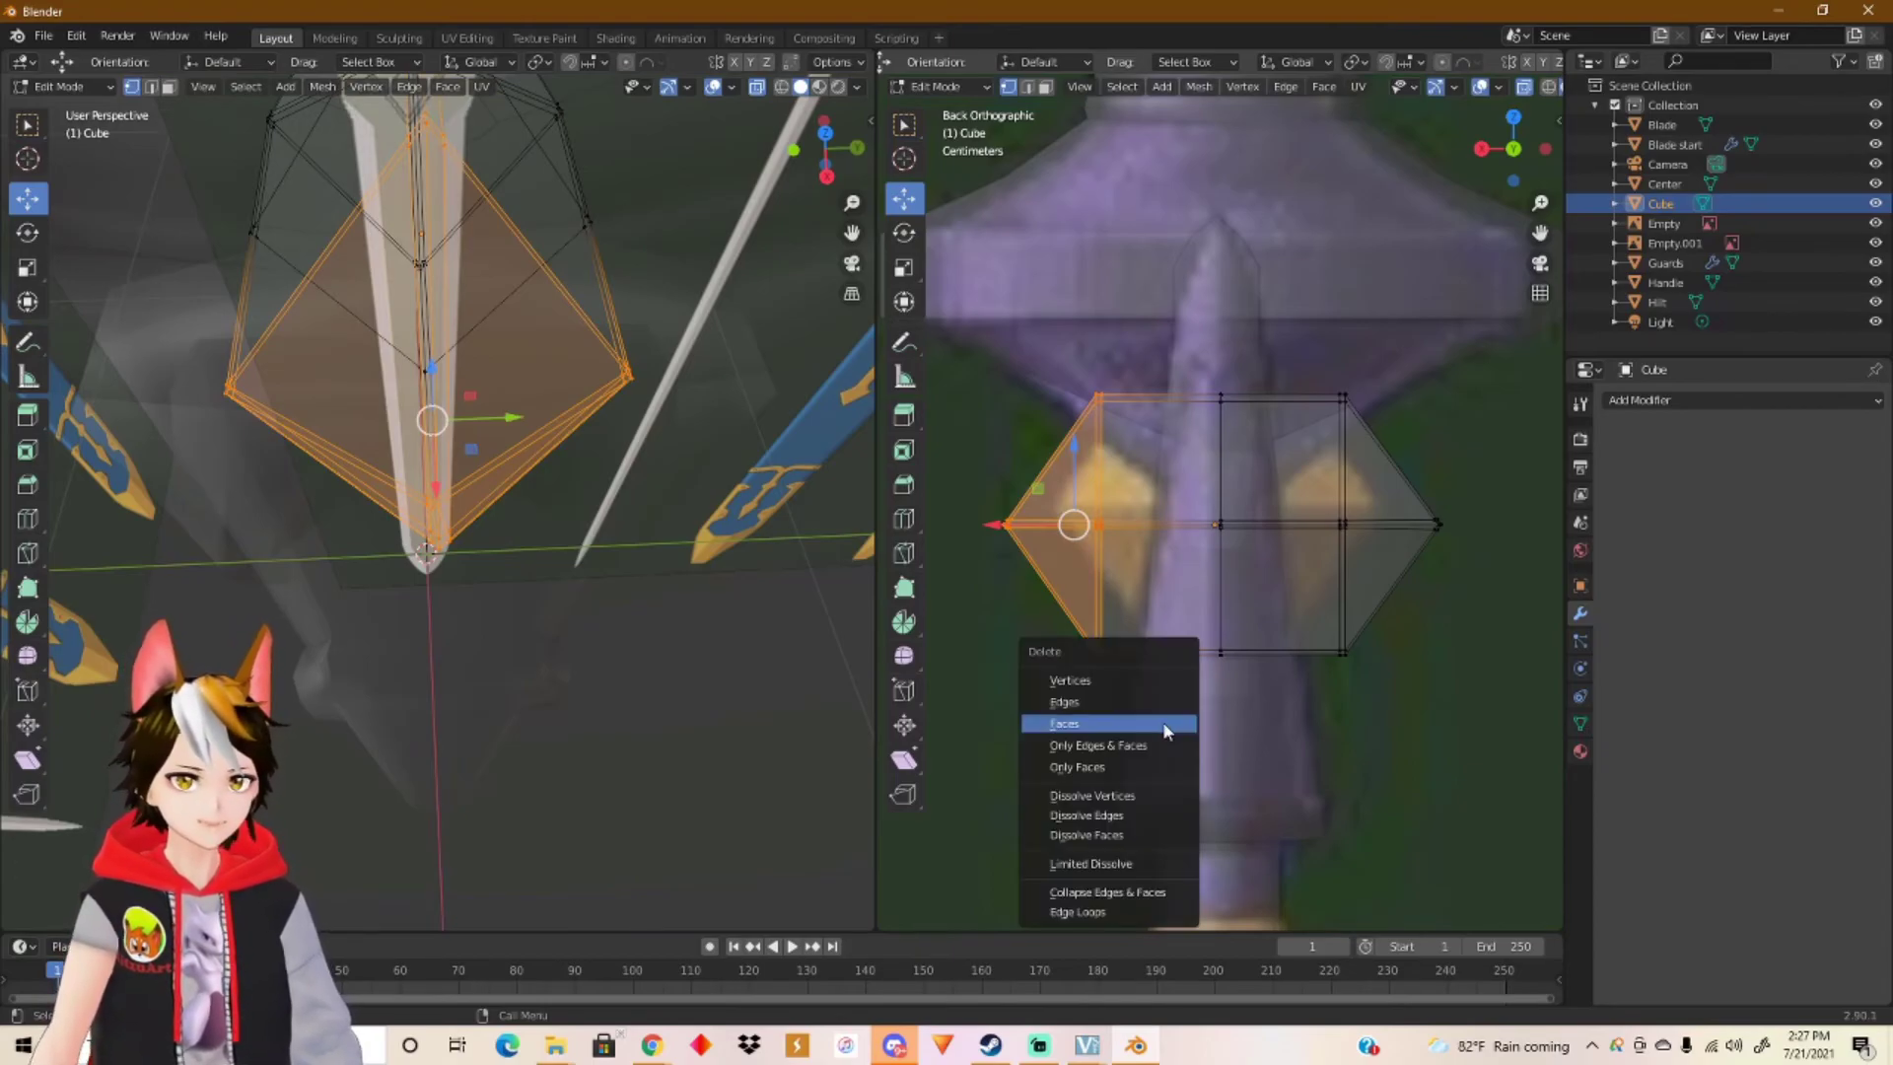
{"action": "left_click", "coordinate": [1106, 703]}
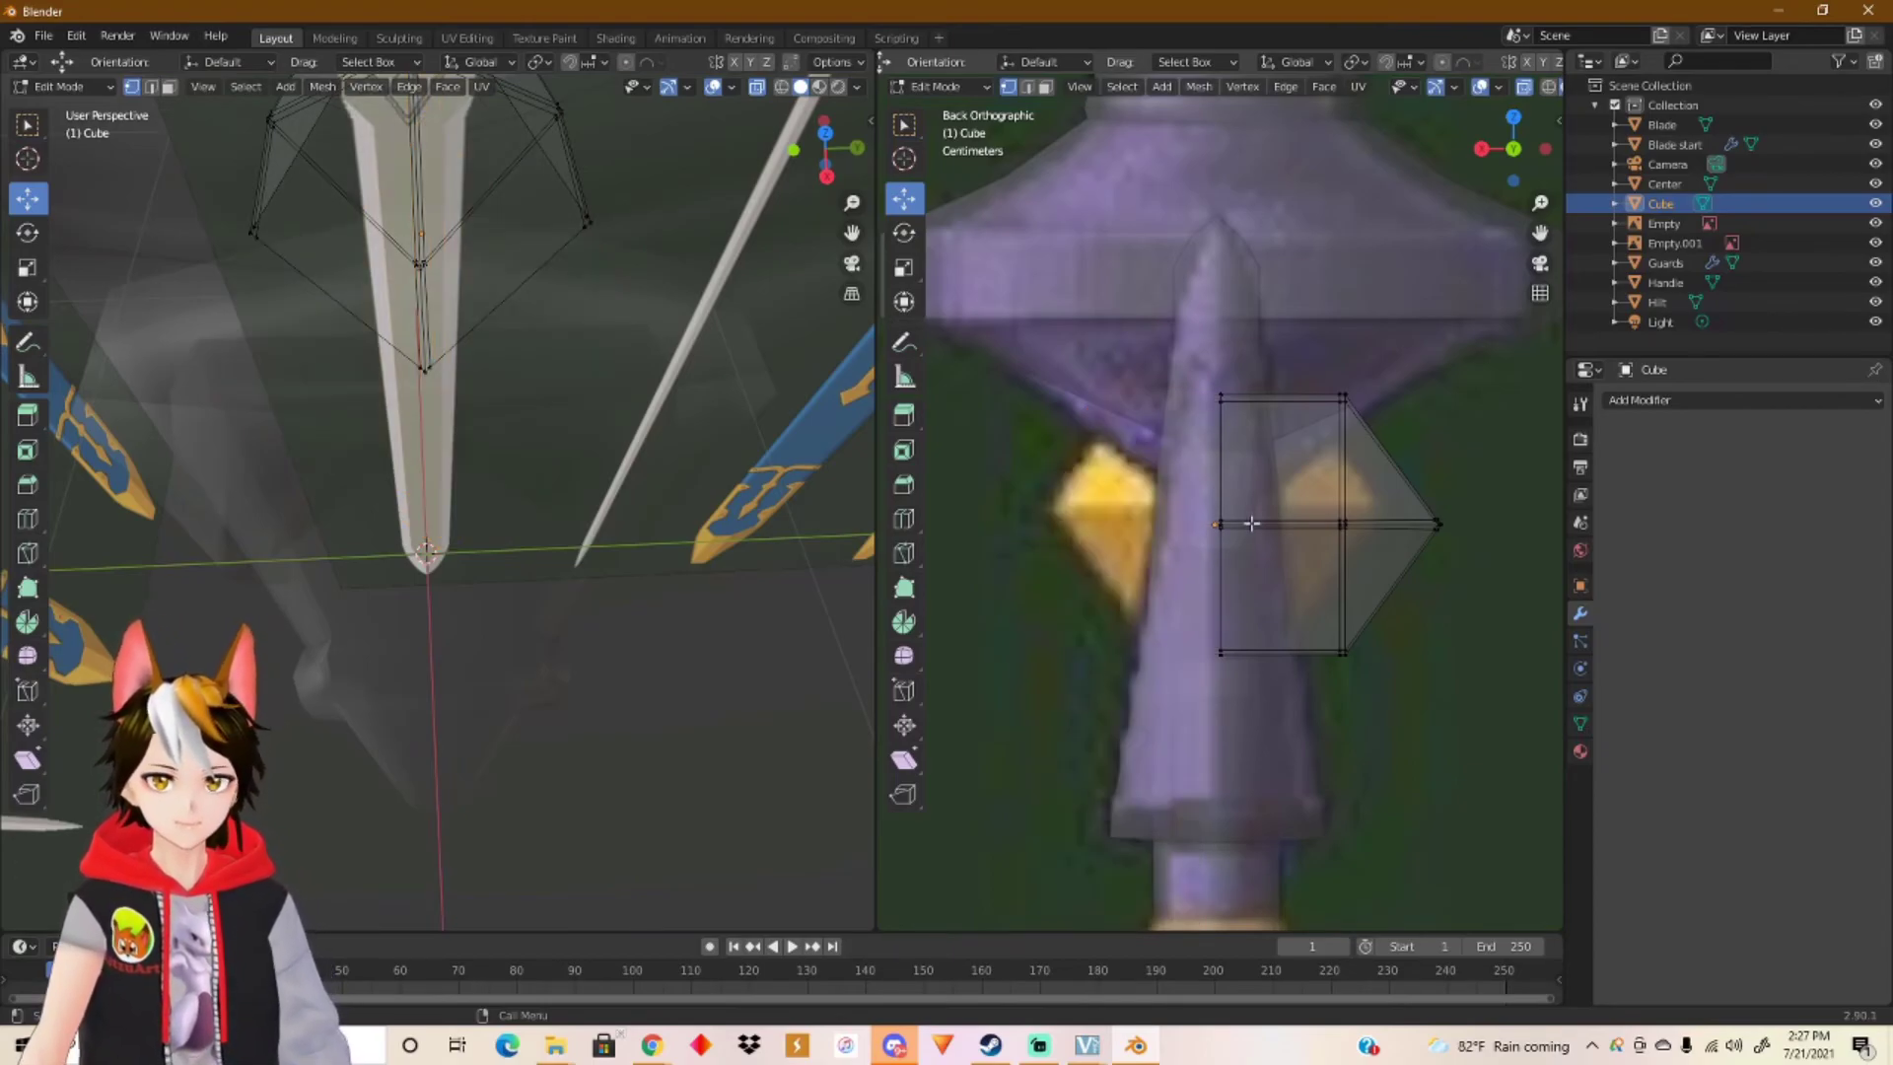
Step: Leave Edit Mode and add a Mirror modifier to the gem on the X axis
{"action": "key", "text": "Tab"}
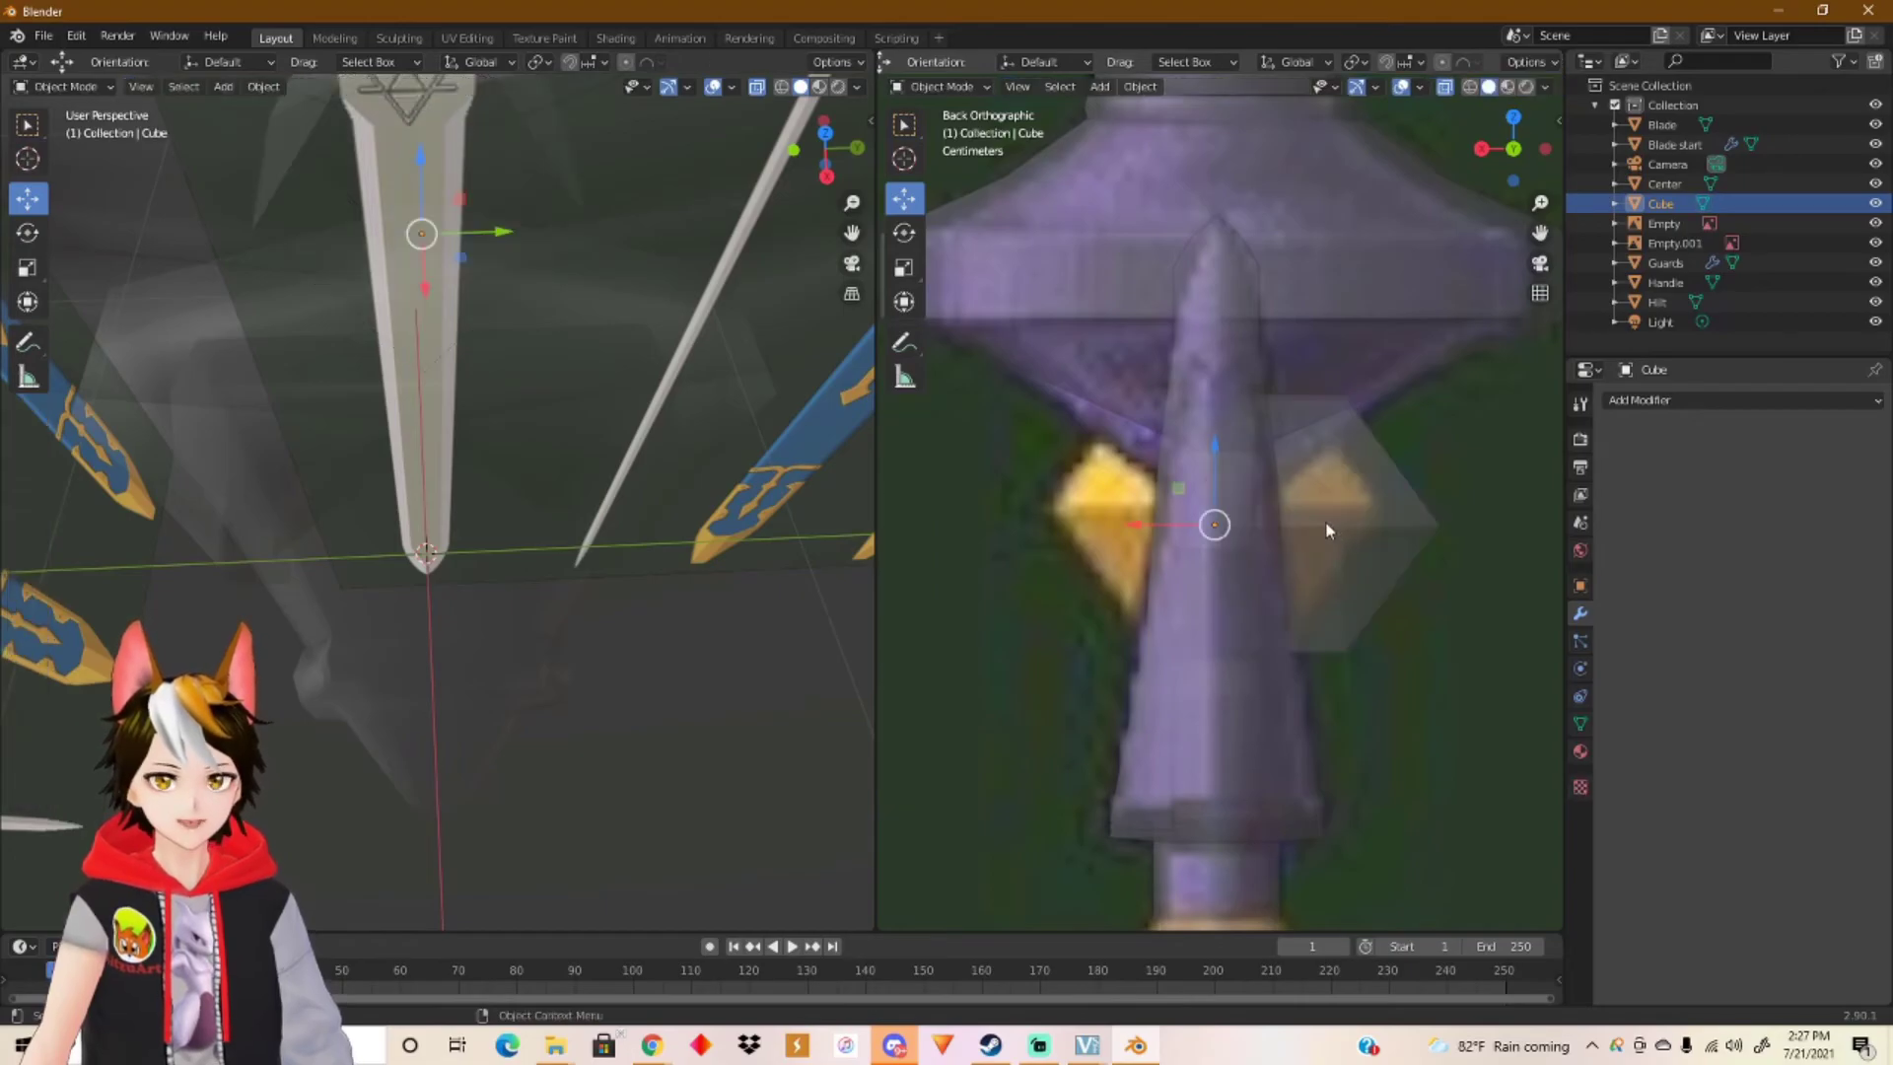
{"action": "left_click", "coordinate": [1676, 399]}
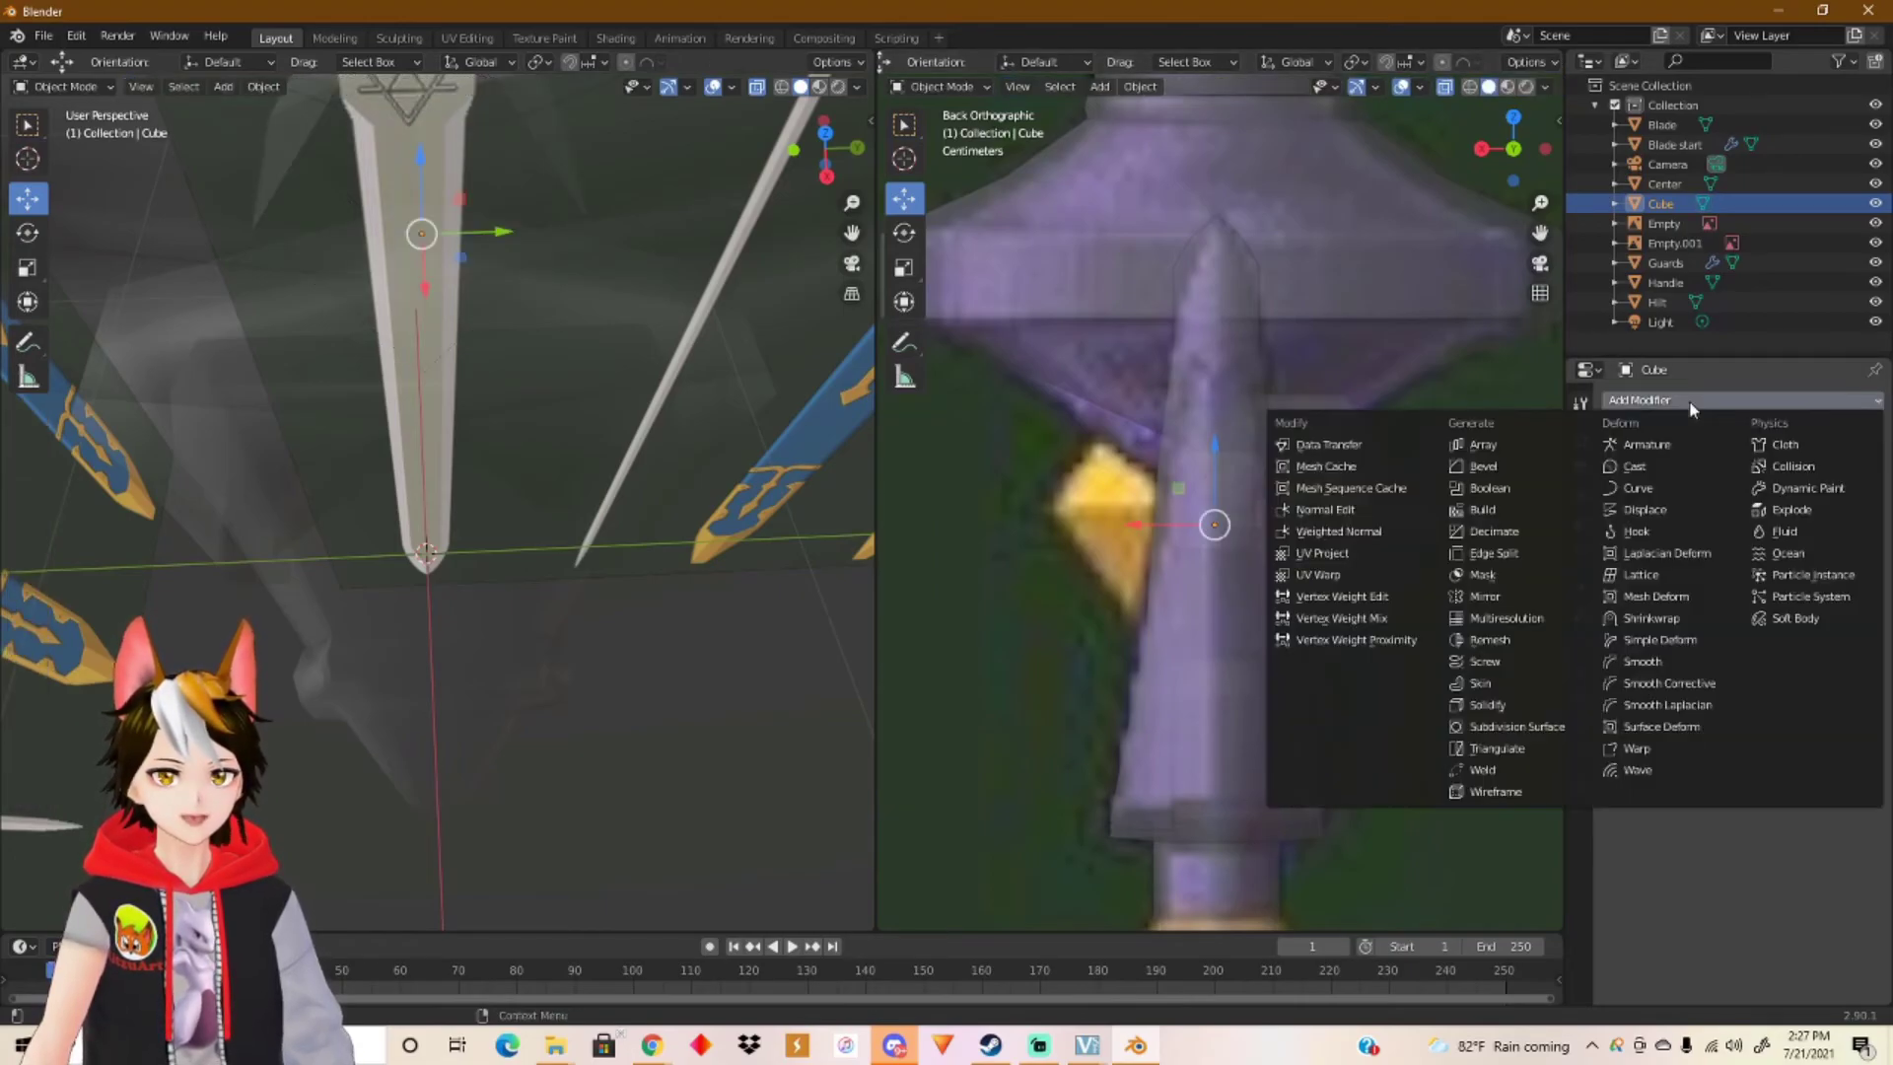
{"action": "left_click", "coordinate": [1505, 595]}
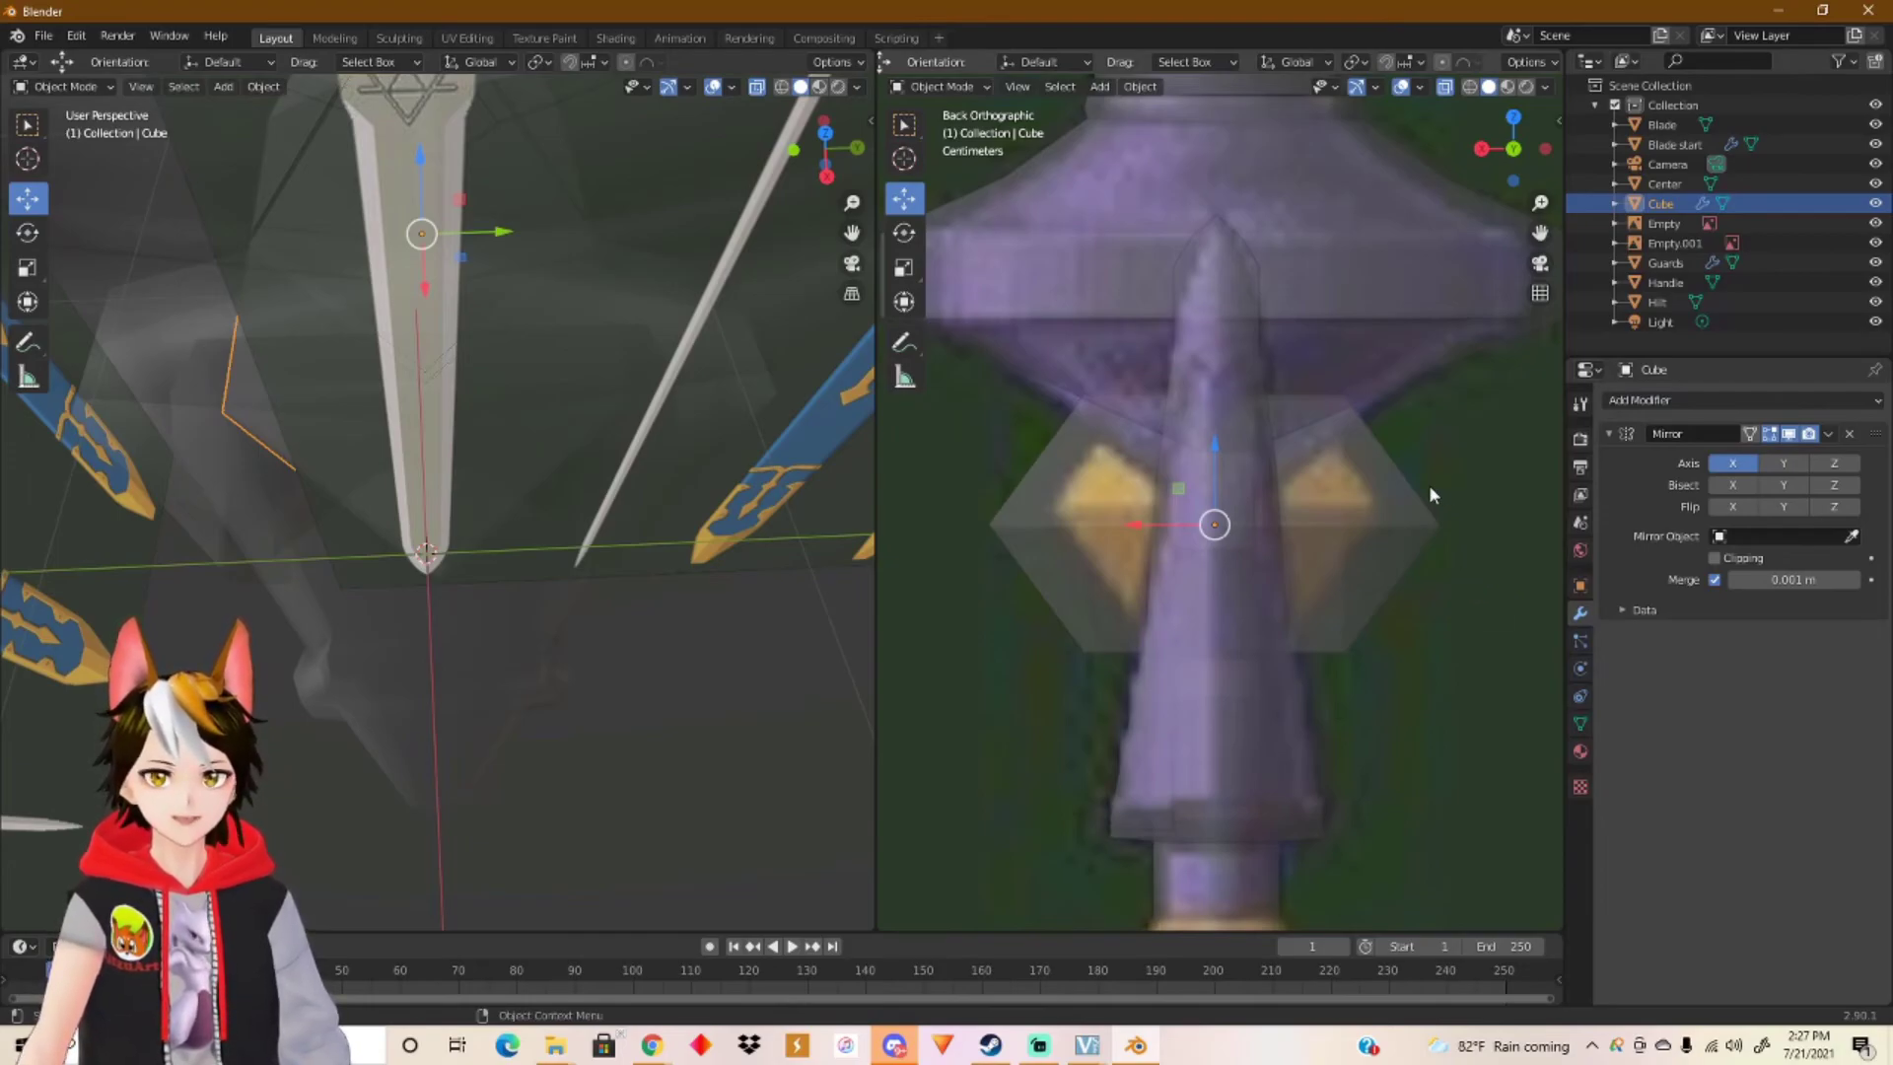
{"action": "scroll", "coordinate": [1285, 575], "scroll_direction": "up", "scroll_amount": 1}
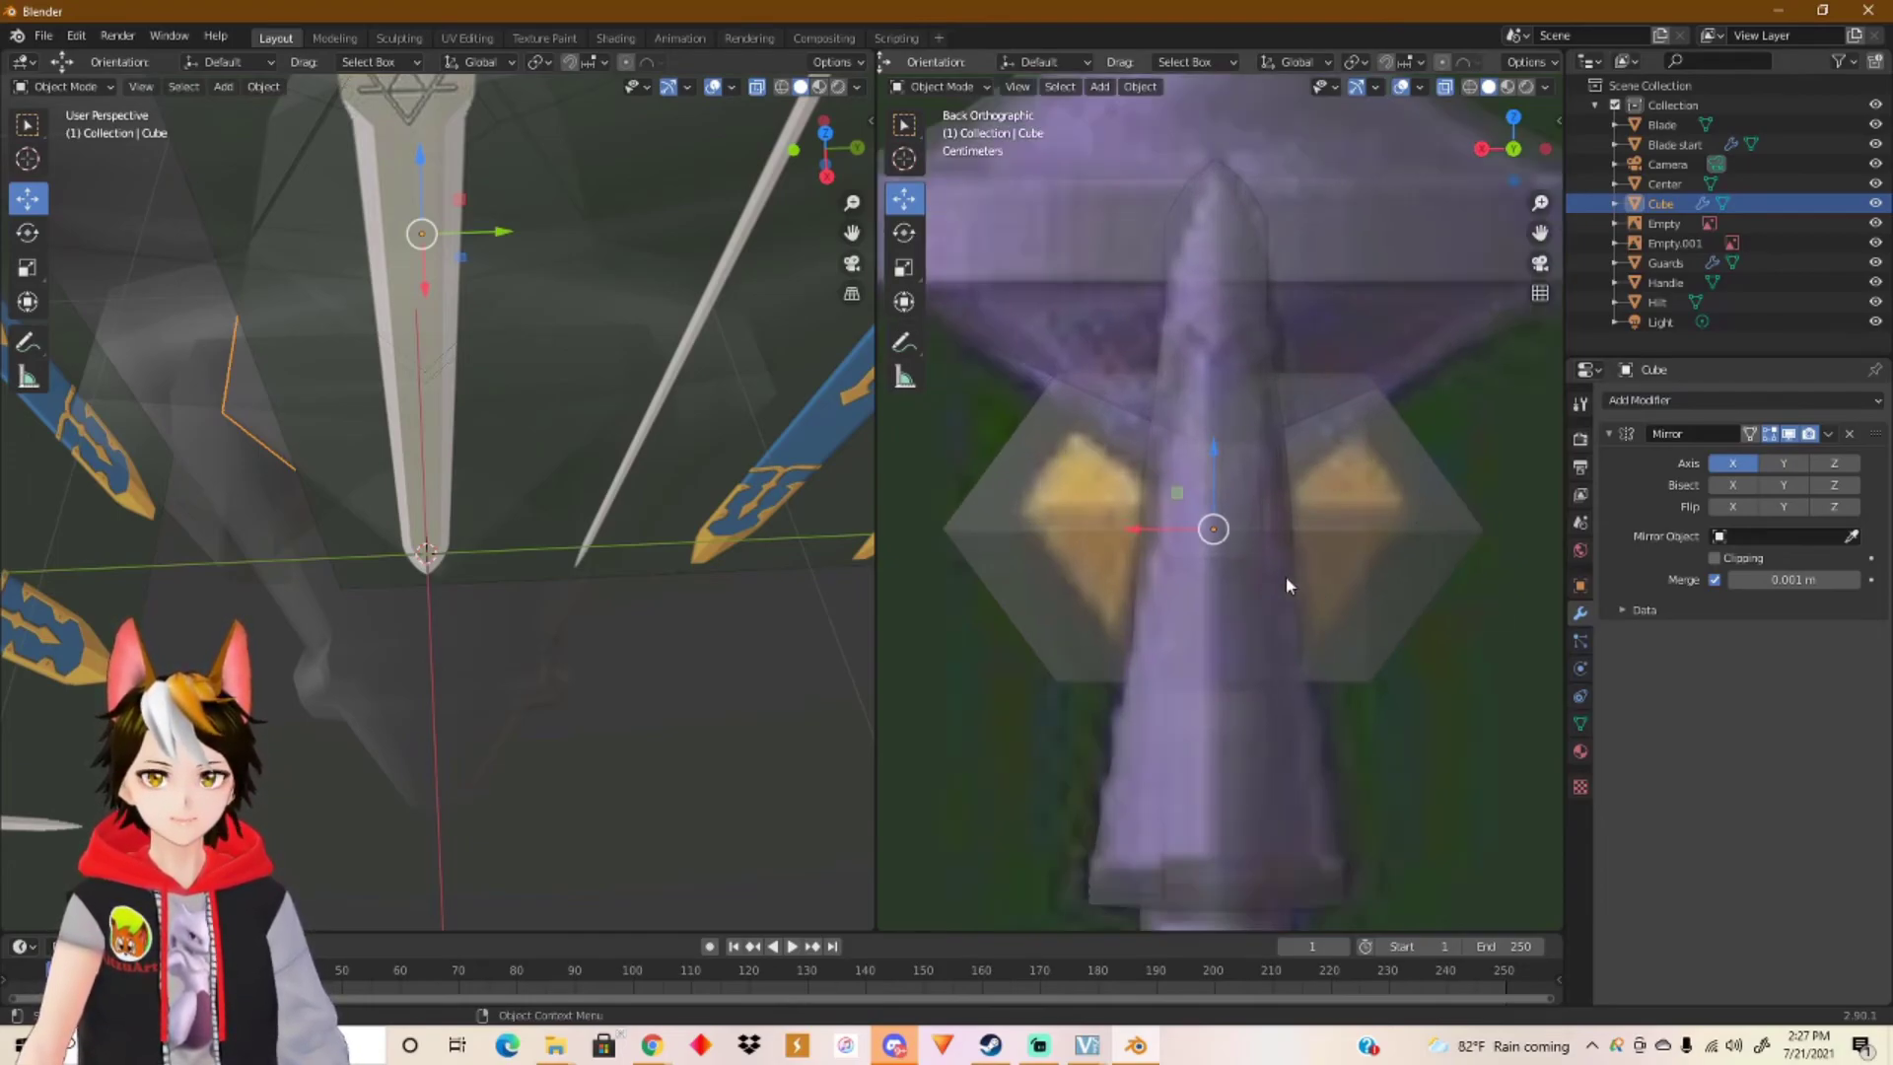
{"action": "key", "text": "g"}
{"action": "key", "text": "x"}
{"action": "left_click_drag", "start_coordinate": [1210, 528], "coordinate": [1236, 521]}
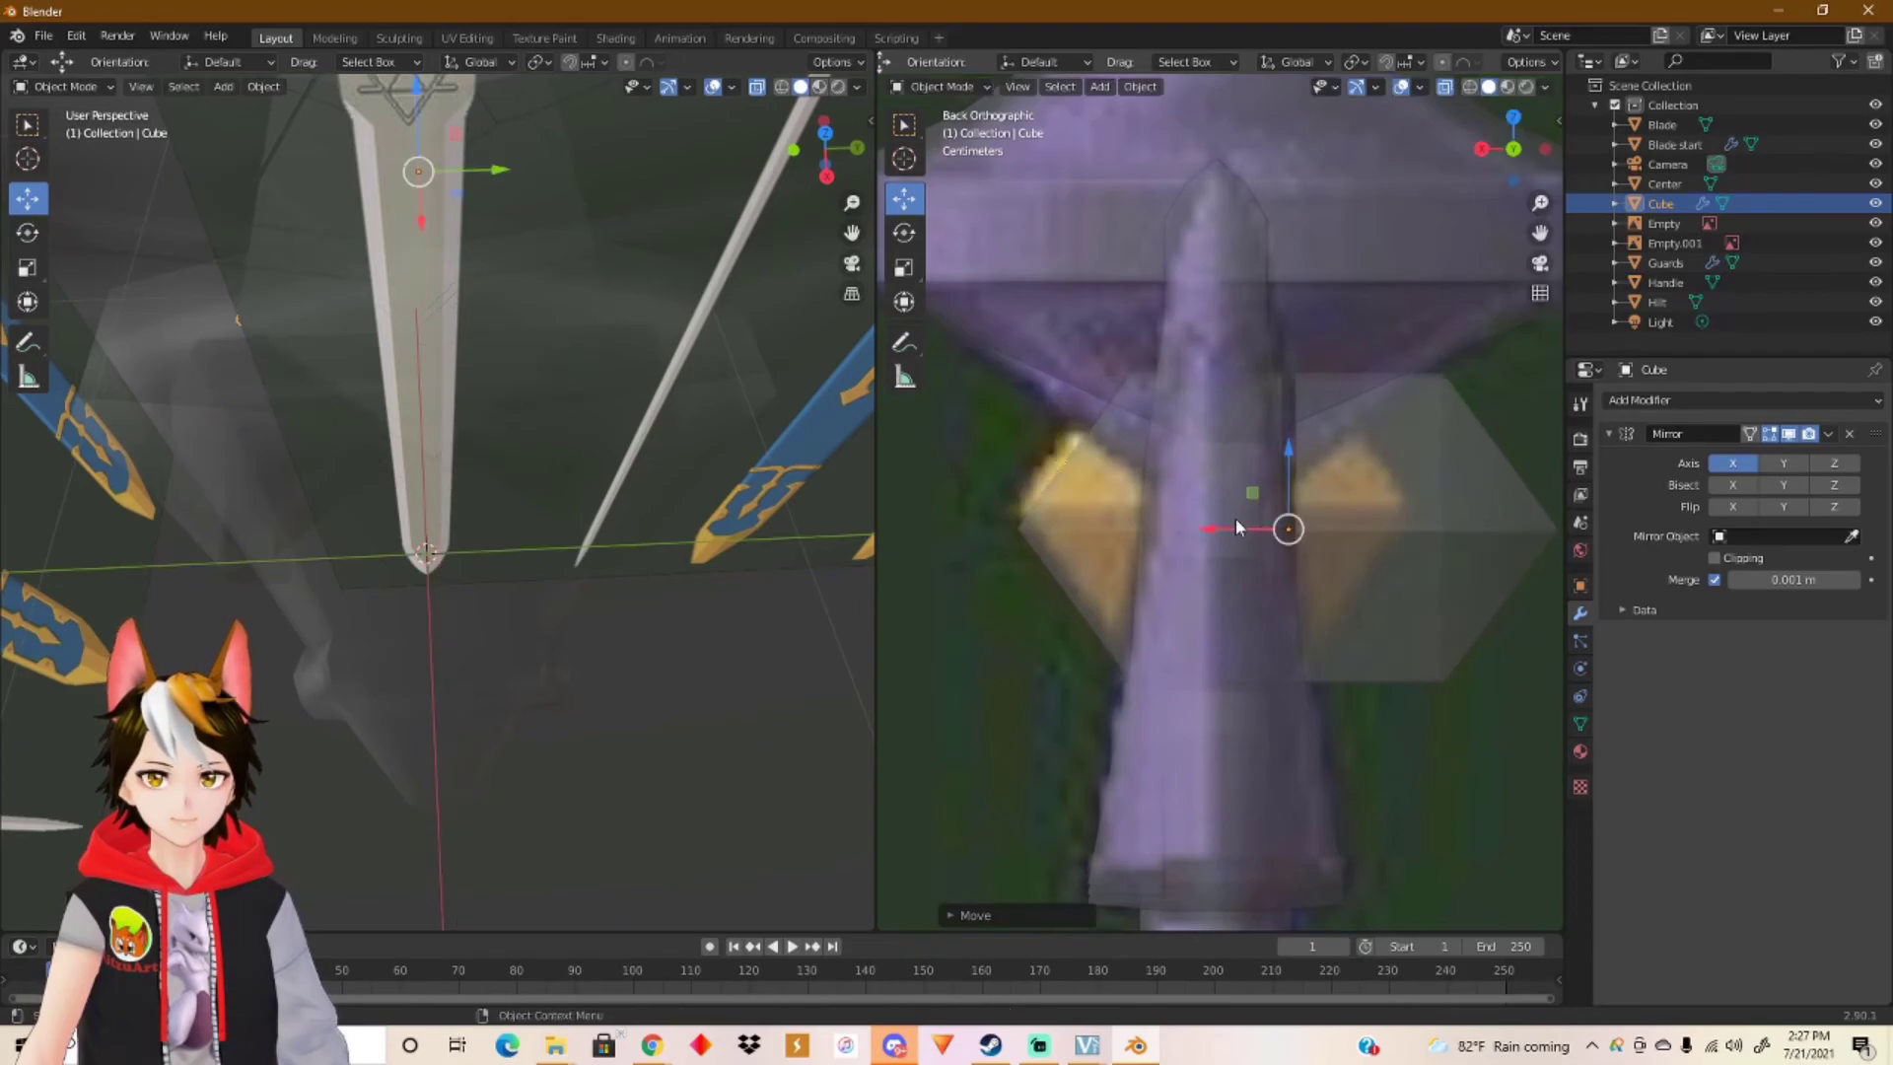
{"action": "key", "text": "ctrl+z"}
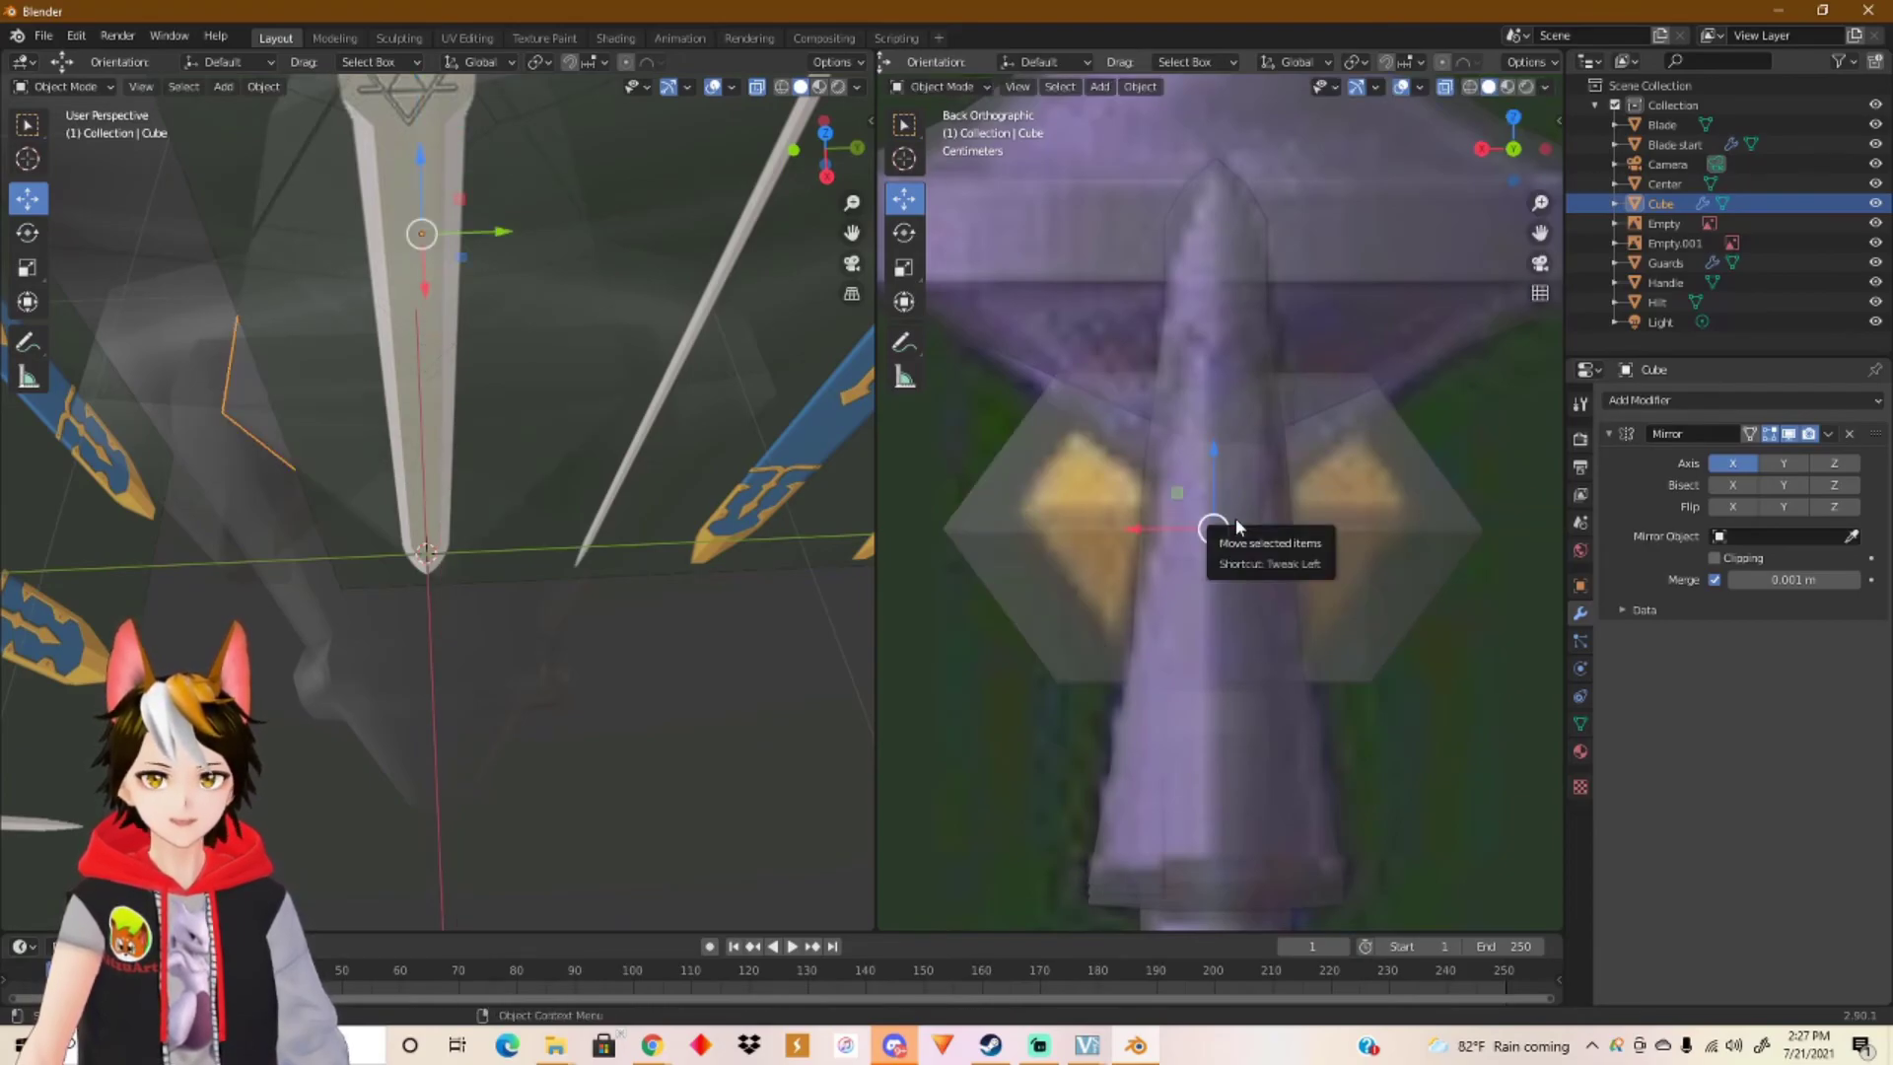
Step: Turn off X-ray in the perspective view and examine the mirrored gem from the side for a seam at its centre
{"action": "left_click", "coordinate": [756, 88]}
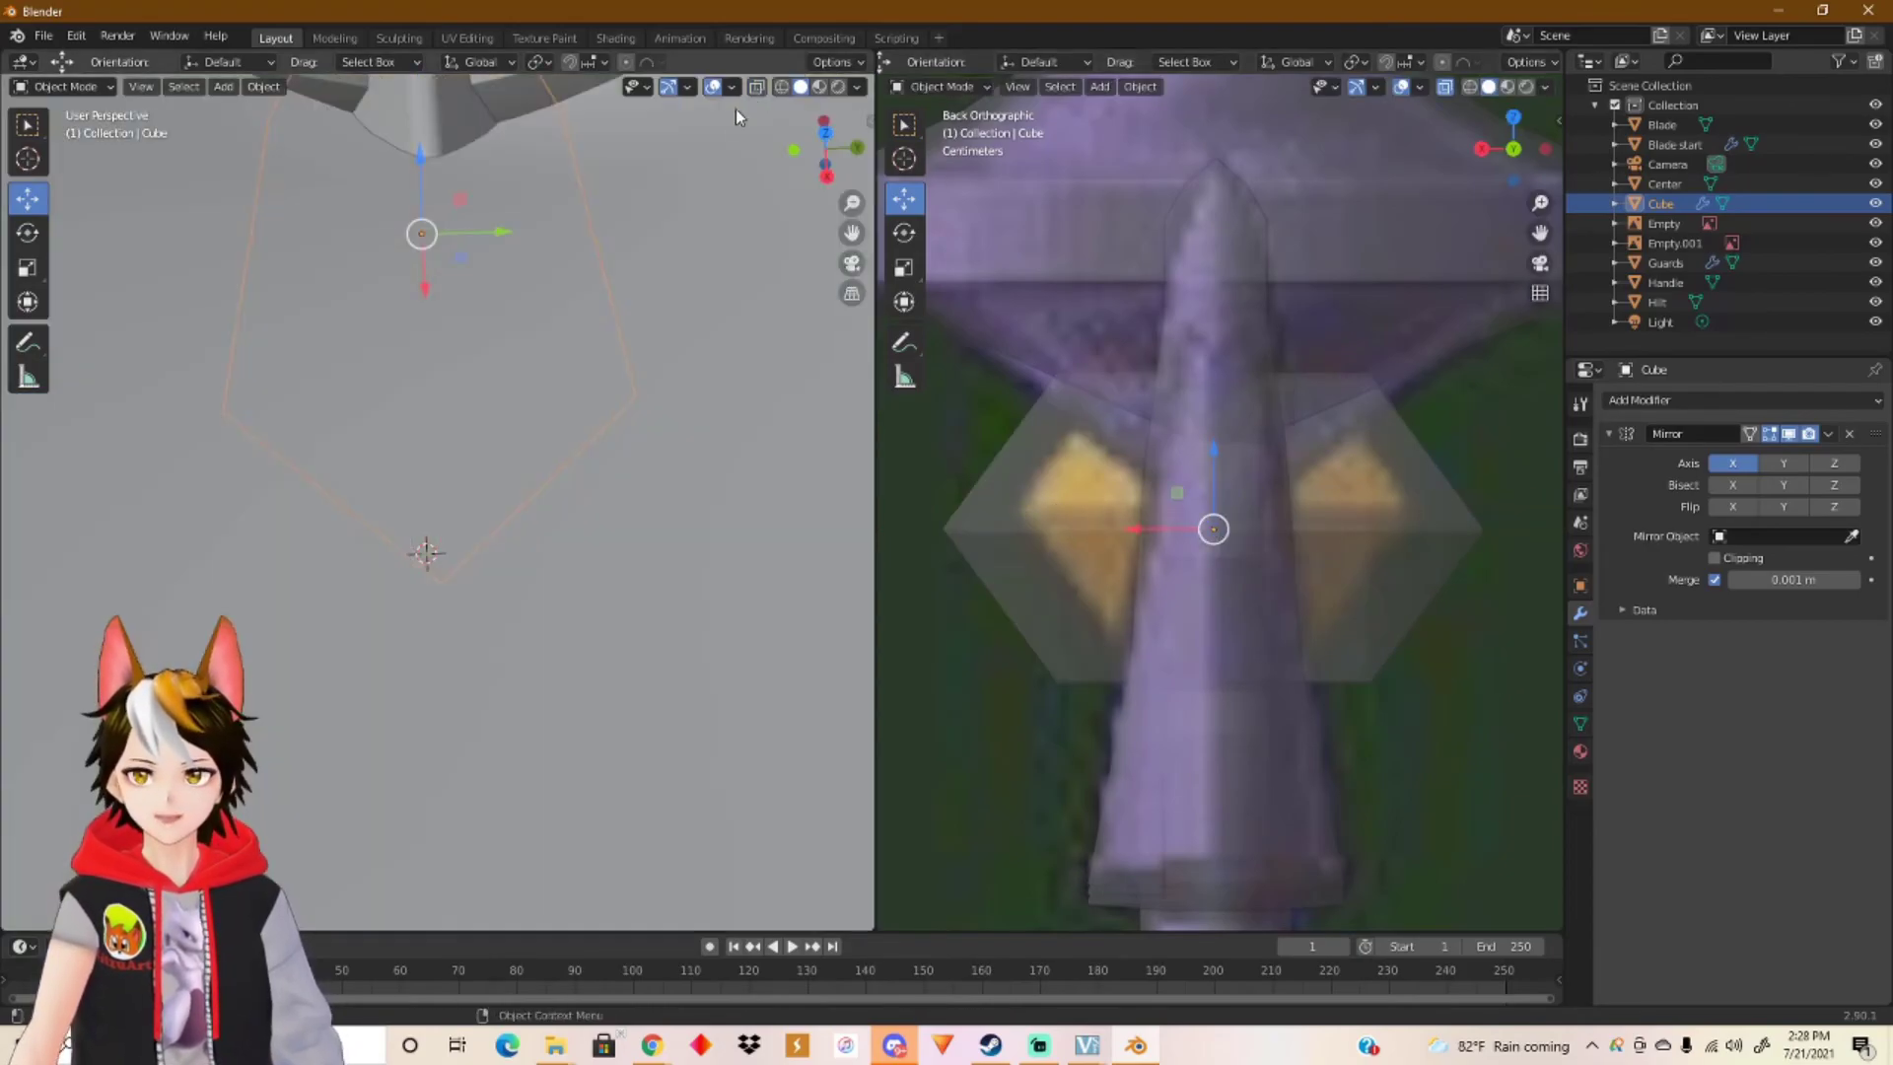
{"action": "scroll", "coordinate": [618, 298], "scroll_direction": "down", "scroll_amount": 6}
{"action": "middle_click_drag", "start_coordinate": [534, 369], "coordinate": [529, 210]}
{"action": "scroll", "coordinate": [460, 553], "scroll_direction": "up", "scroll_amount": 1}
{"action": "middle_click_drag", "start_coordinate": [461, 553], "coordinate": [804, 511], "text": "shift"}
{"action": "scroll", "coordinate": [542, 388], "scroll_direction": "up", "scroll_amount": 3}
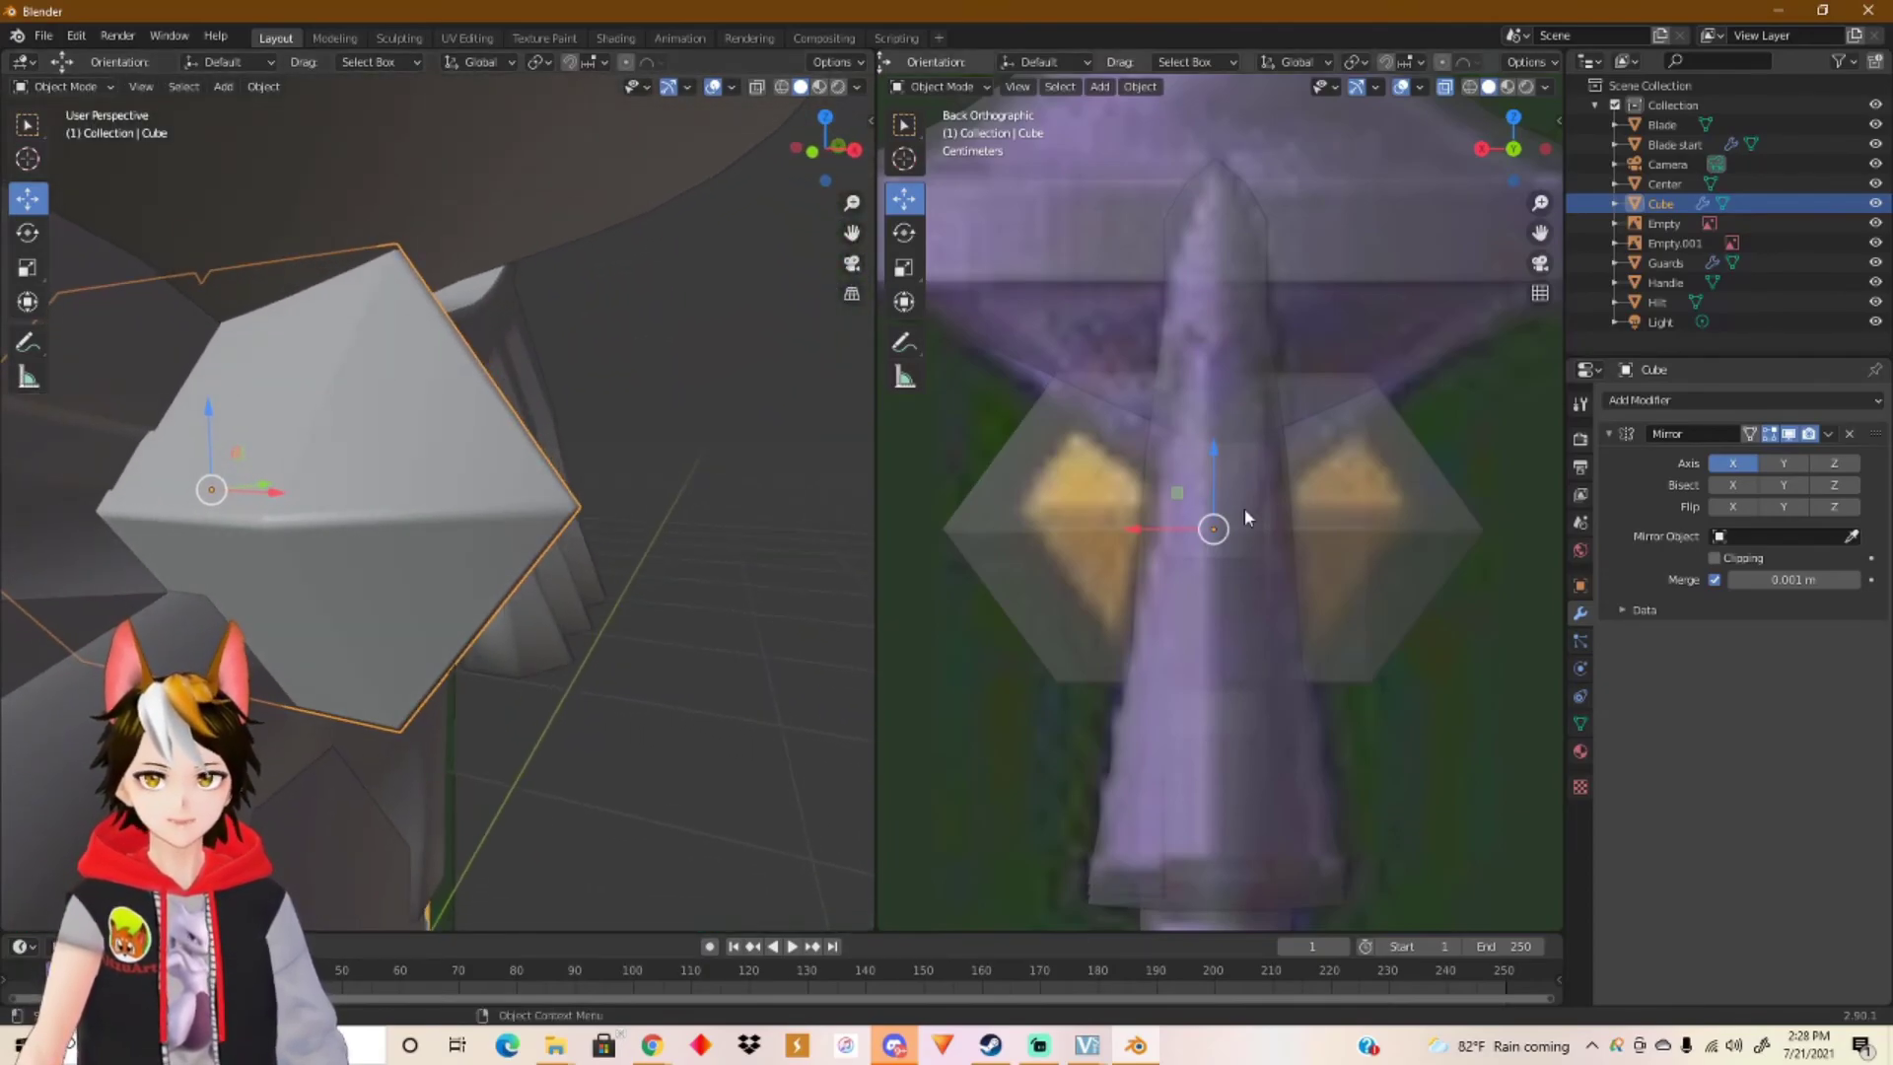
Step: Move the gem's centre-loop vertices about 0.003 m along X in Edit Mode so they meet the mirror plane
{"action": "key", "text": "Tab"}
{"action": "left_click_drag", "start_coordinate": [1256, 357], "coordinate": [1230, 711]}
{"action": "key", "text": "g"}
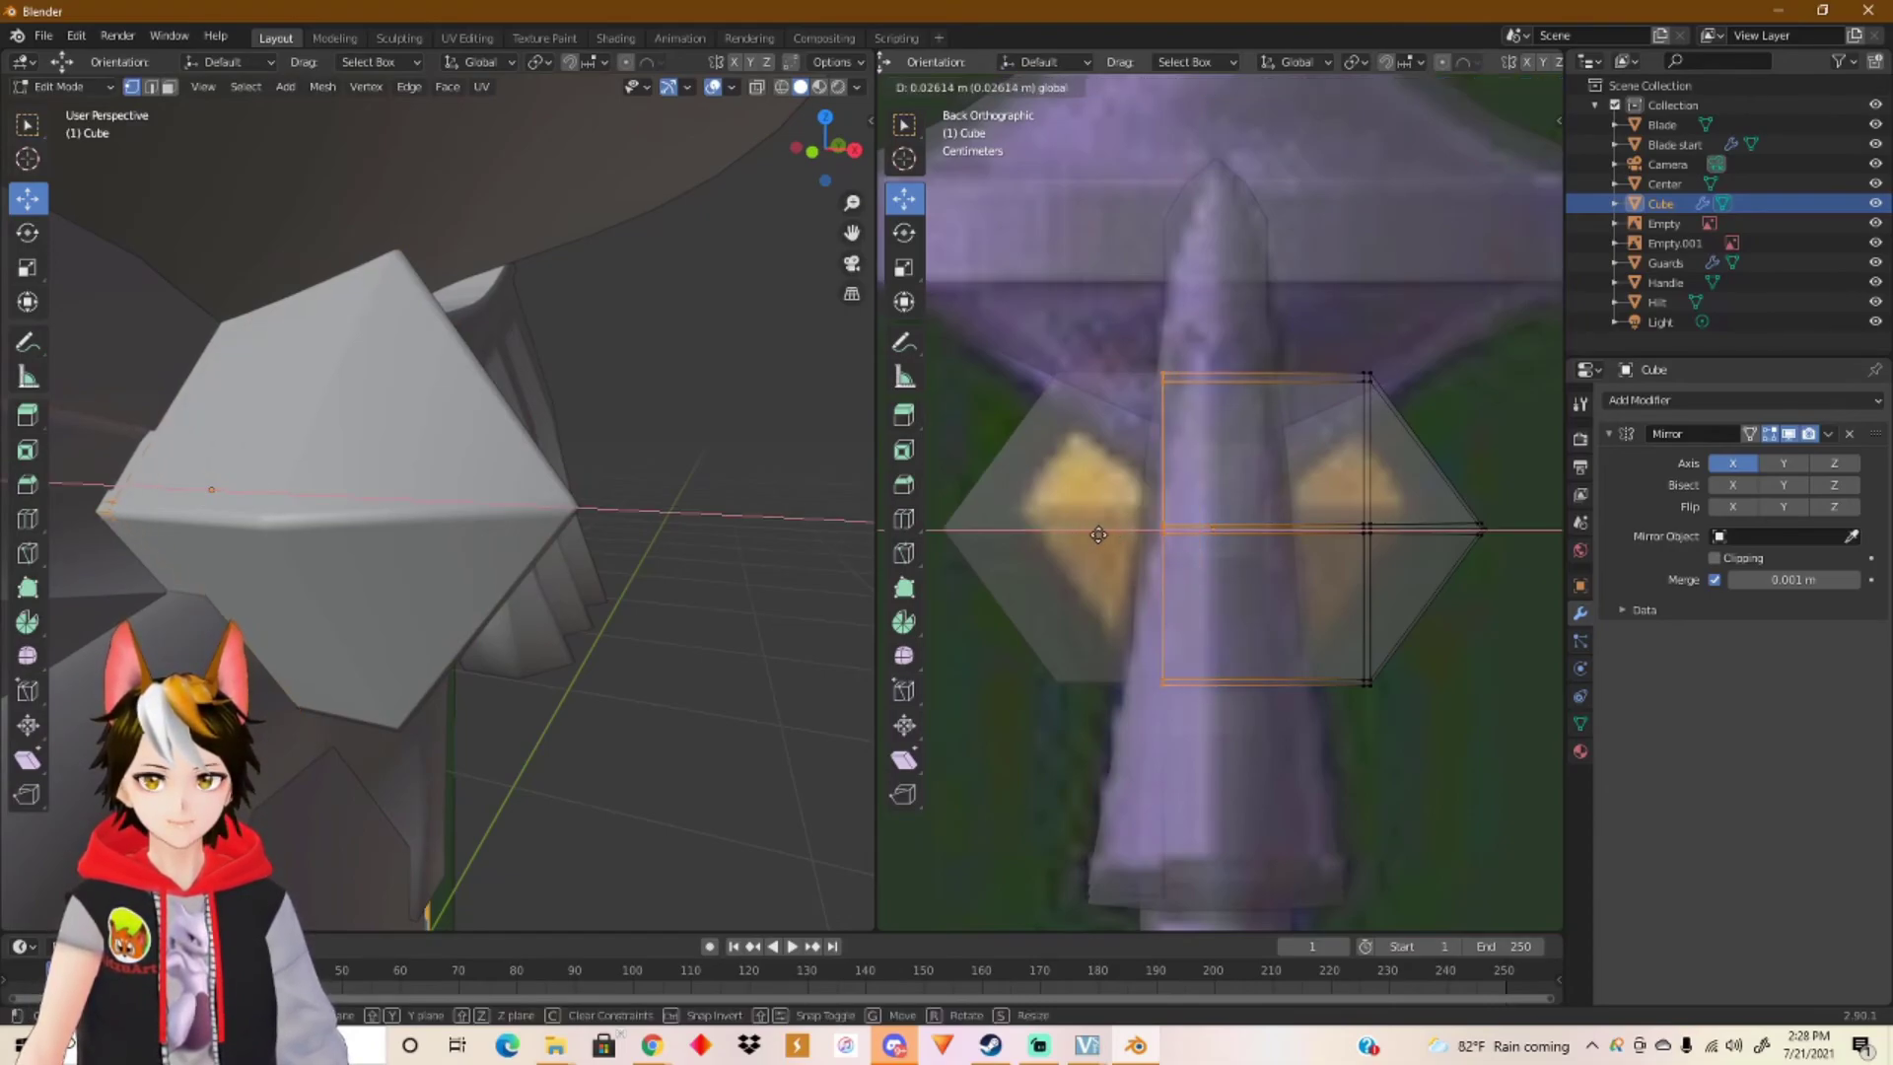
{"action": "left_click", "coordinate": [1126, 535]}
{"action": "key", "text": "ctrl+z"}
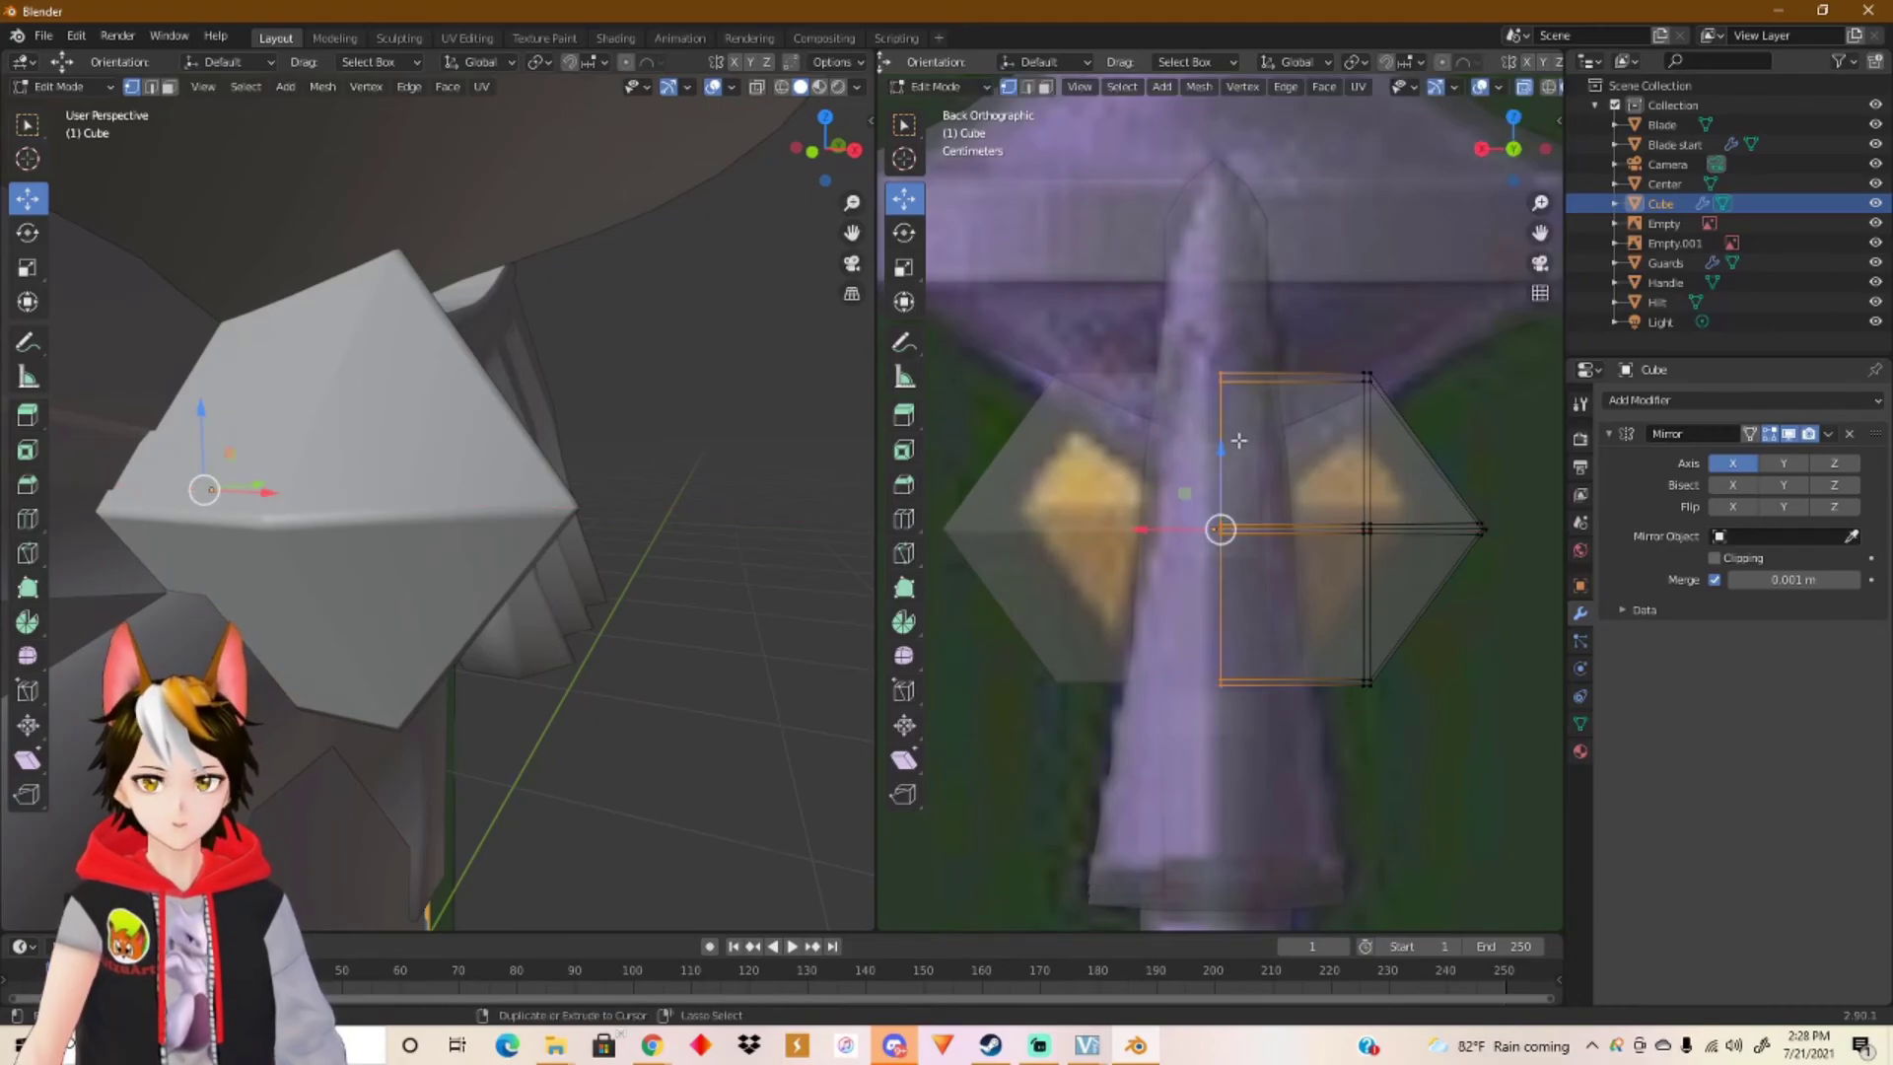
{"action": "scroll", "coordinate": [1238, 441], "scroll_direction": "up", "scroll_amount": 3}
{"action": "scroll", "coordinate": [1240, 473], "scroll_direction": "up", "scroll_amount": 3}
{"action": "key", "text": "g"}
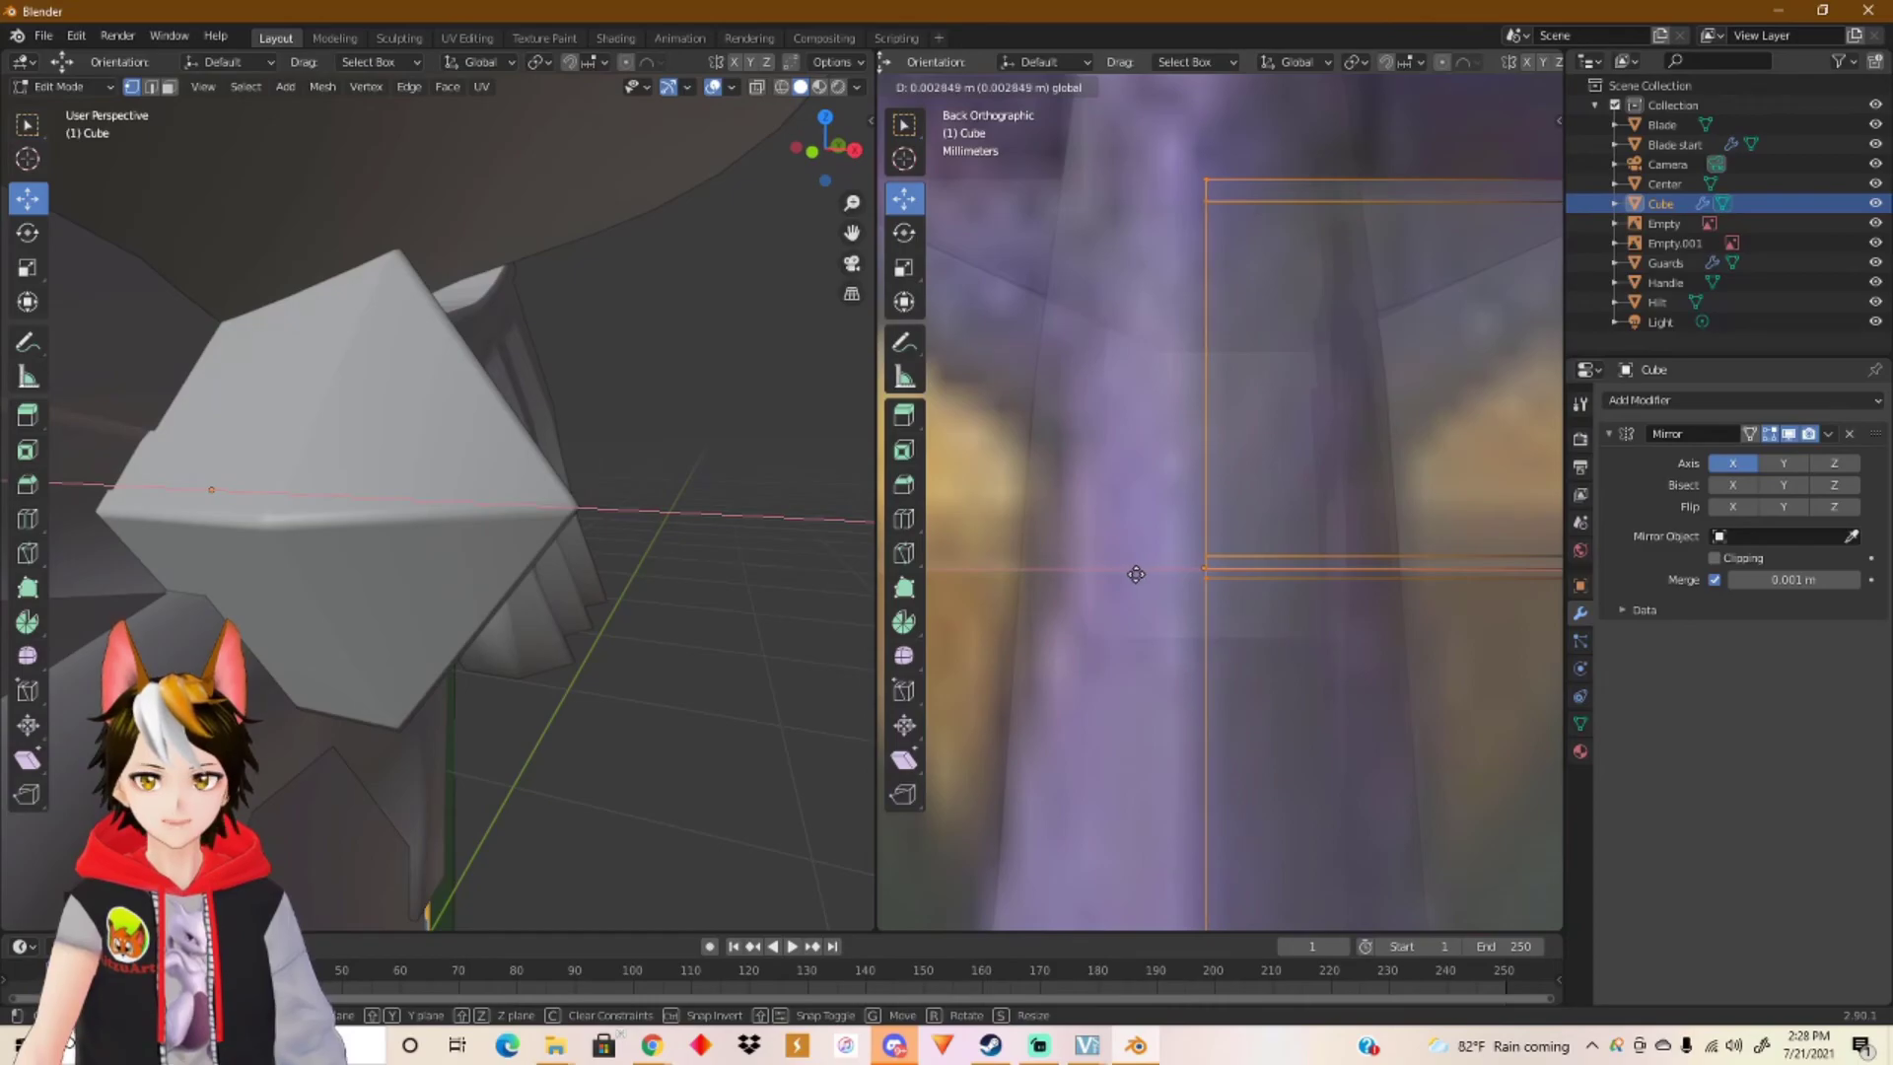
{"action": "left_click", "coordinate": [1132, 571]}
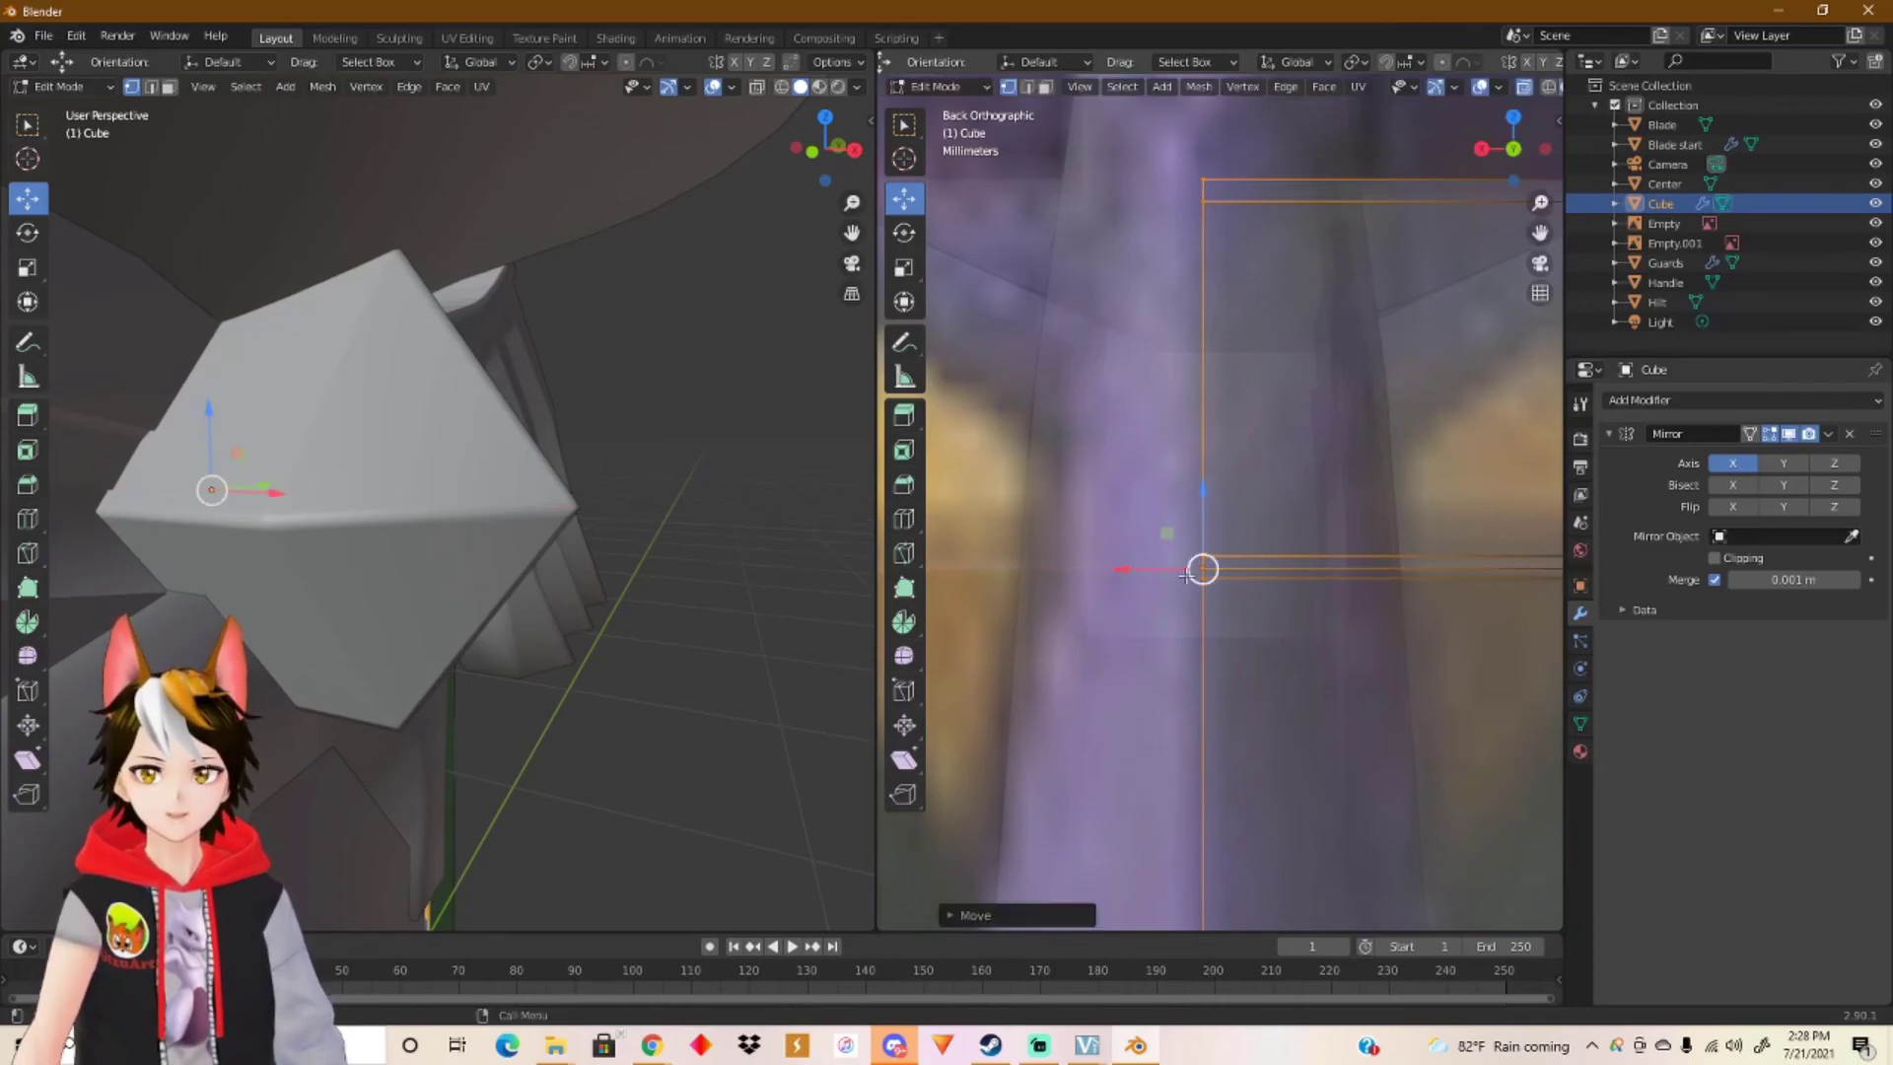
Step: Examine the mirrored gem in place on the guard and whole sword, and set the reference viewport to Right Orthographic
{"action": "scroll", "coordinate": [1167, 590], "scroll_direction": "down", "scroll_amount": 3}
{"action": "scroll", "coordinate": [1167, 590], "scroll_direction": "down", "scroll_amount": 3}
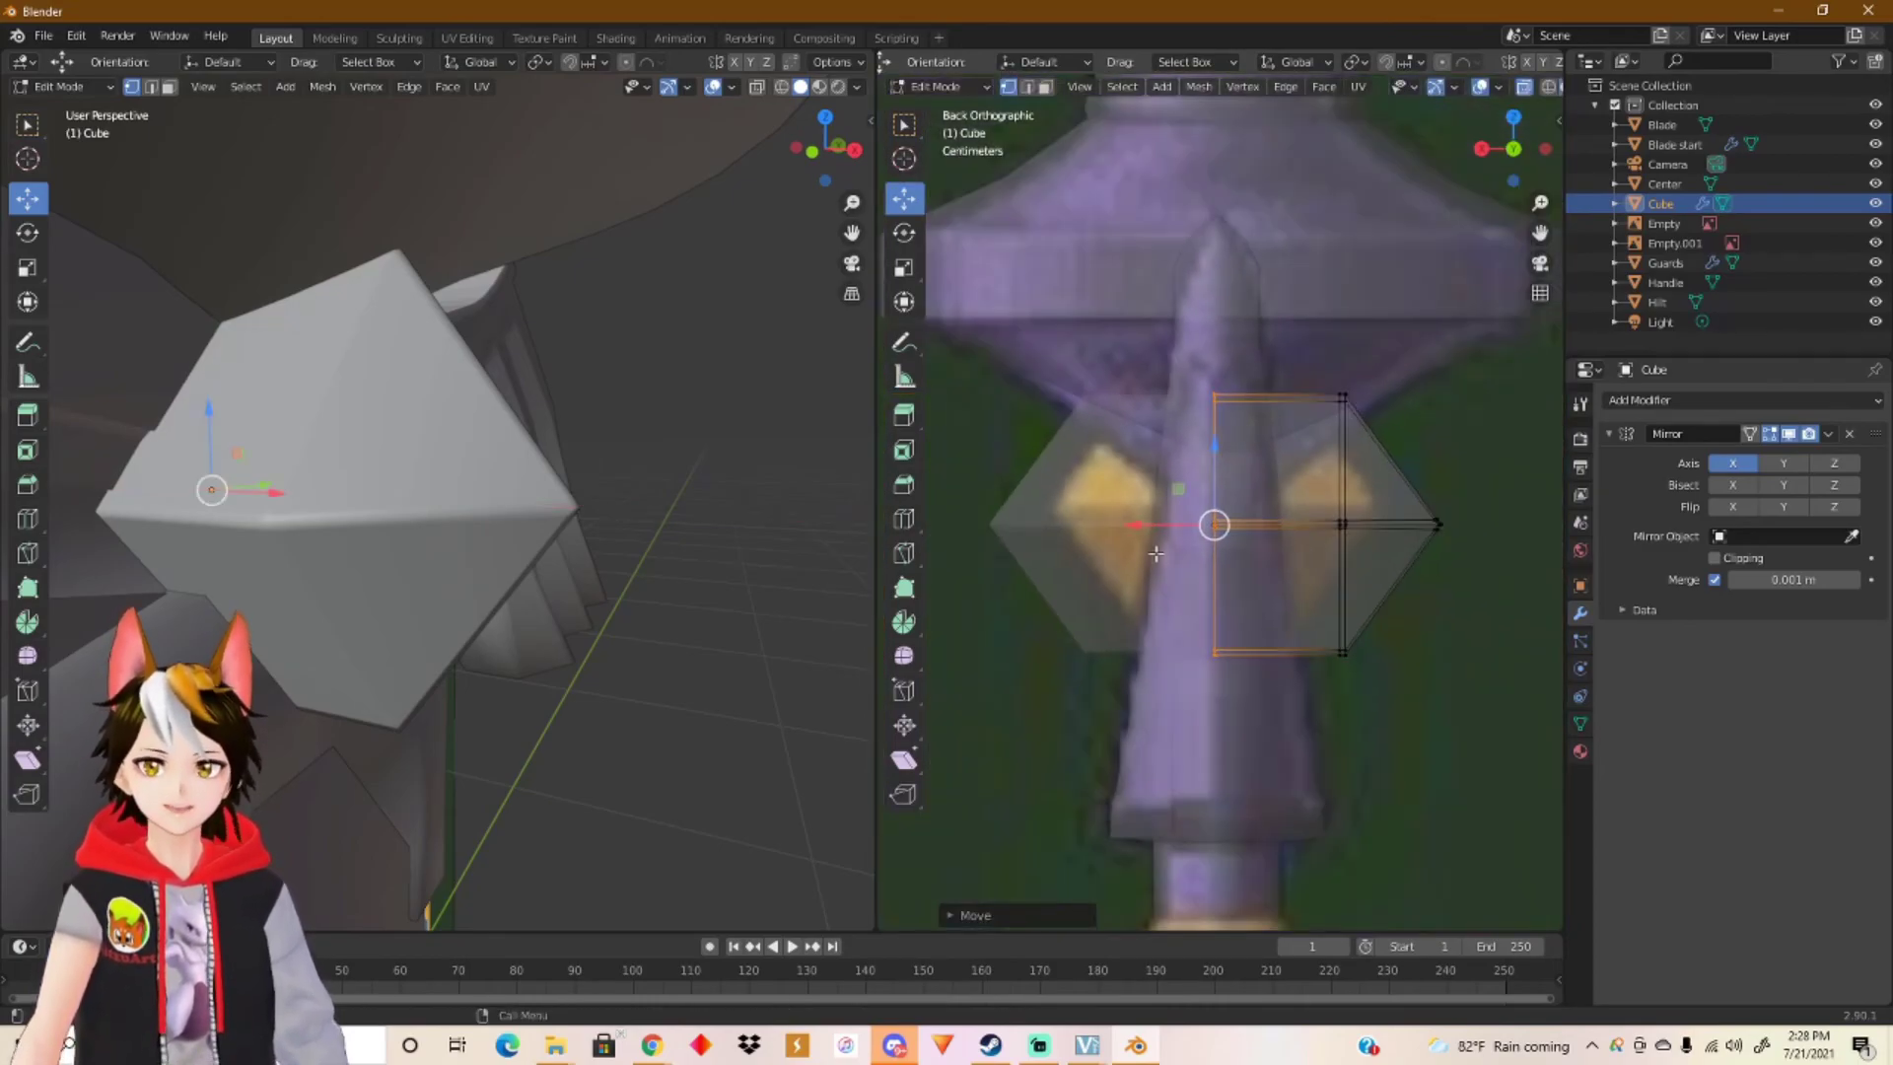
{"action": "scroll", "coordinate": [681, 557], "scroll_direction": "down", "scroll_amount": 5}
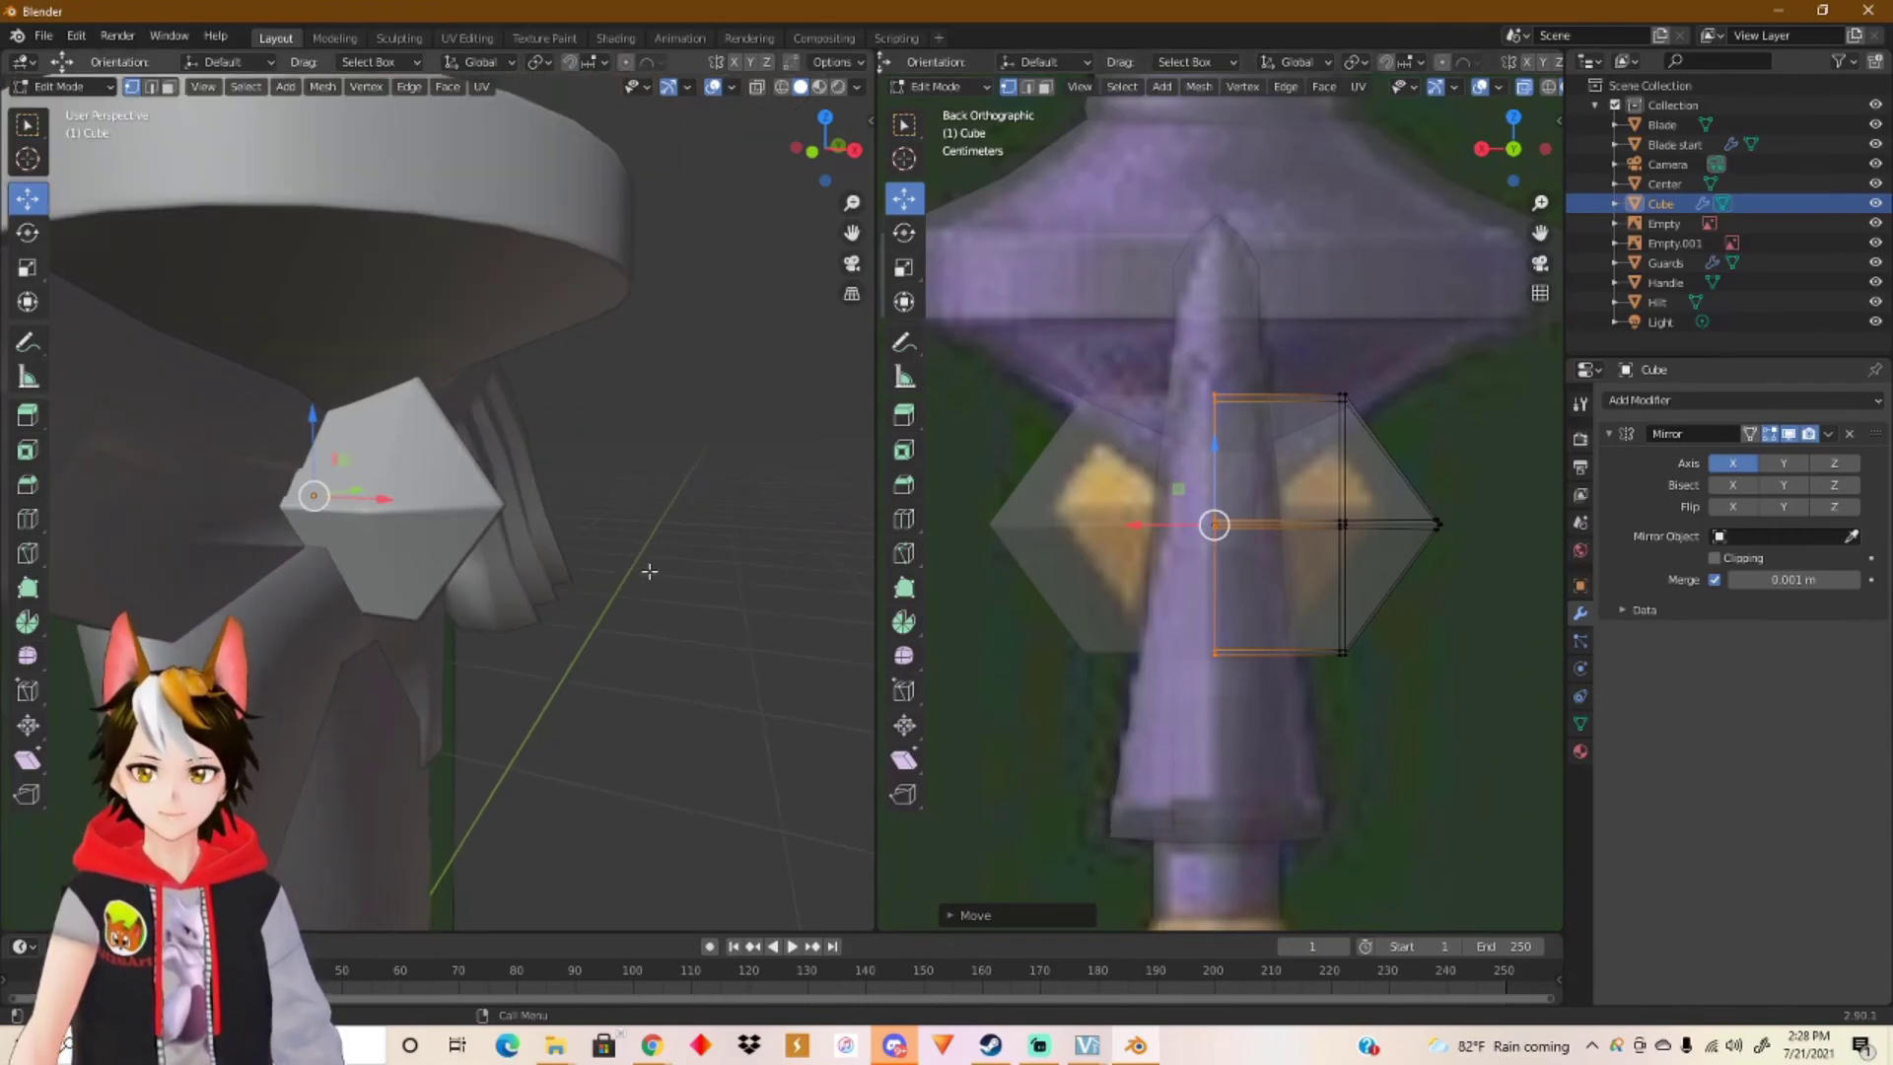
{"action": "middle_click_drag", "start_coordinate": [671, 549], "coordinate": [499, 550]}
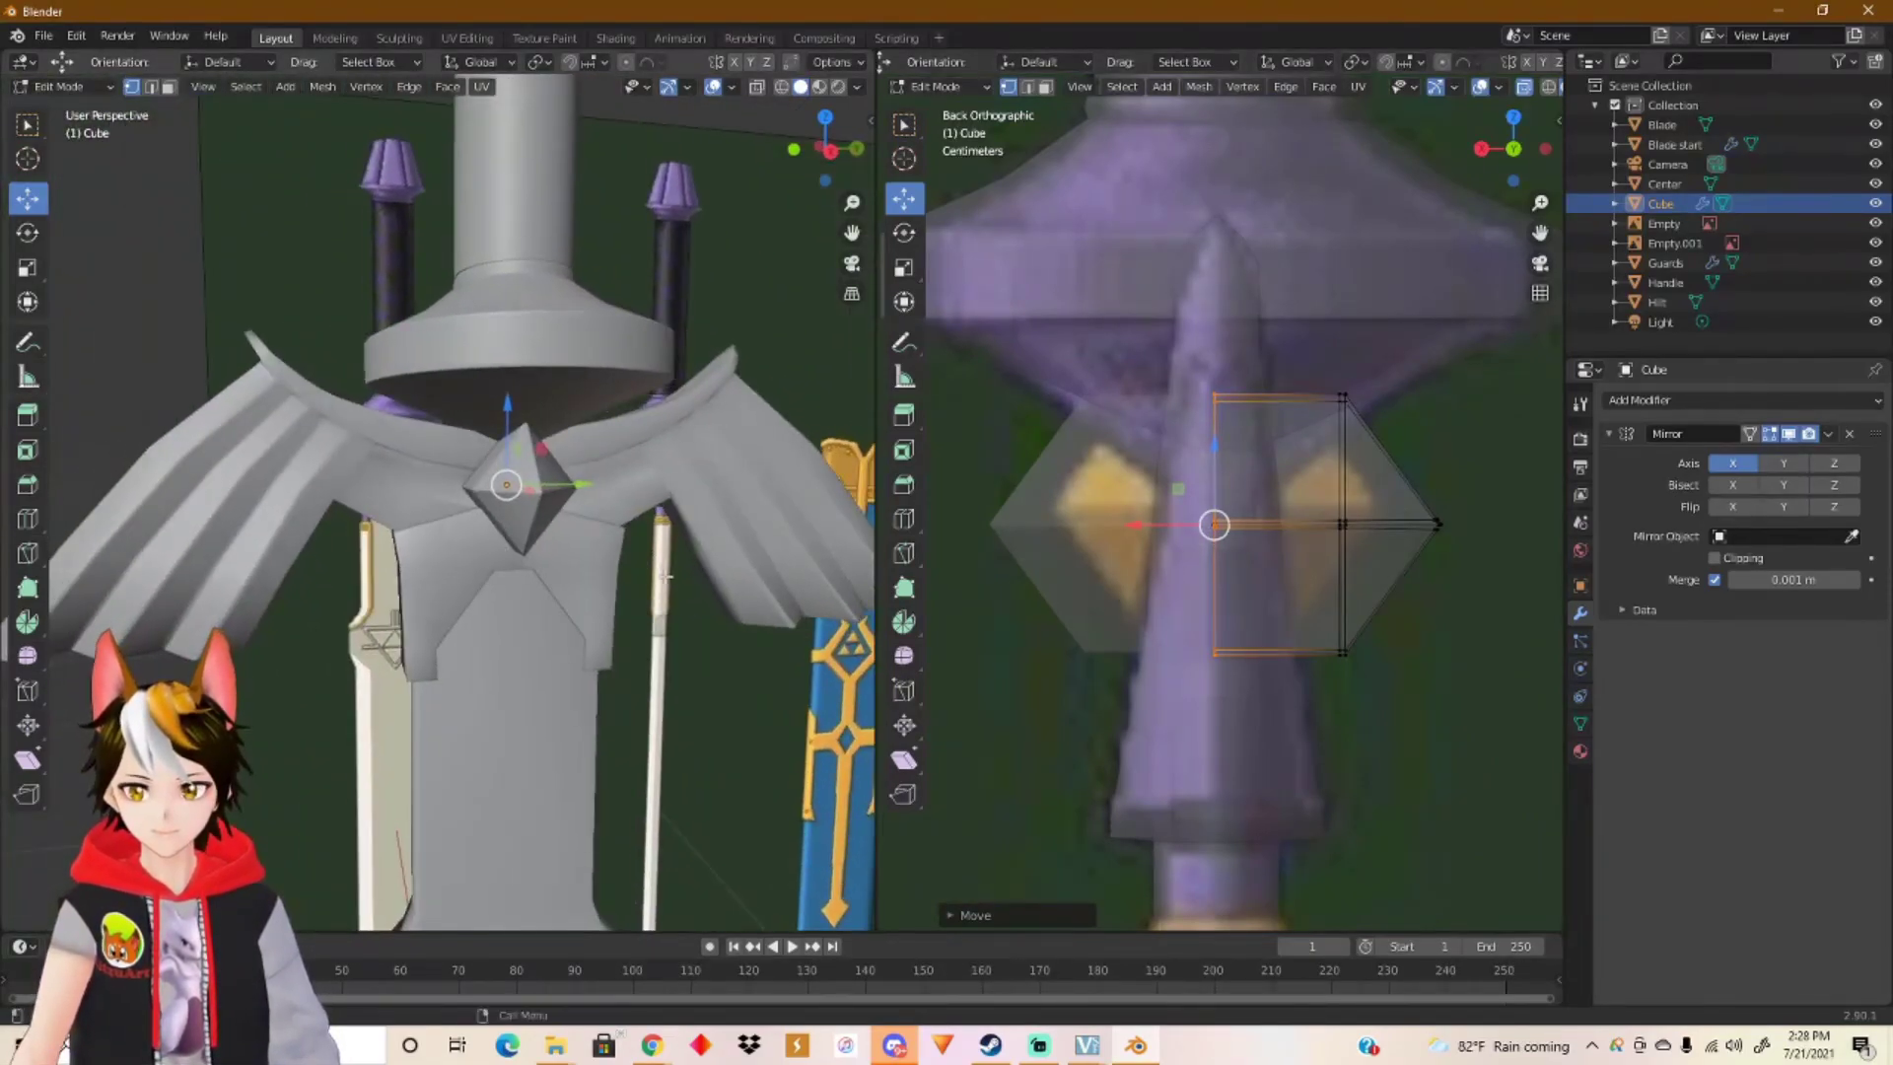
{"action": "scroll", "coordinate": [552, 567], "scroll_direction": "down", "scroll_amount": 6}
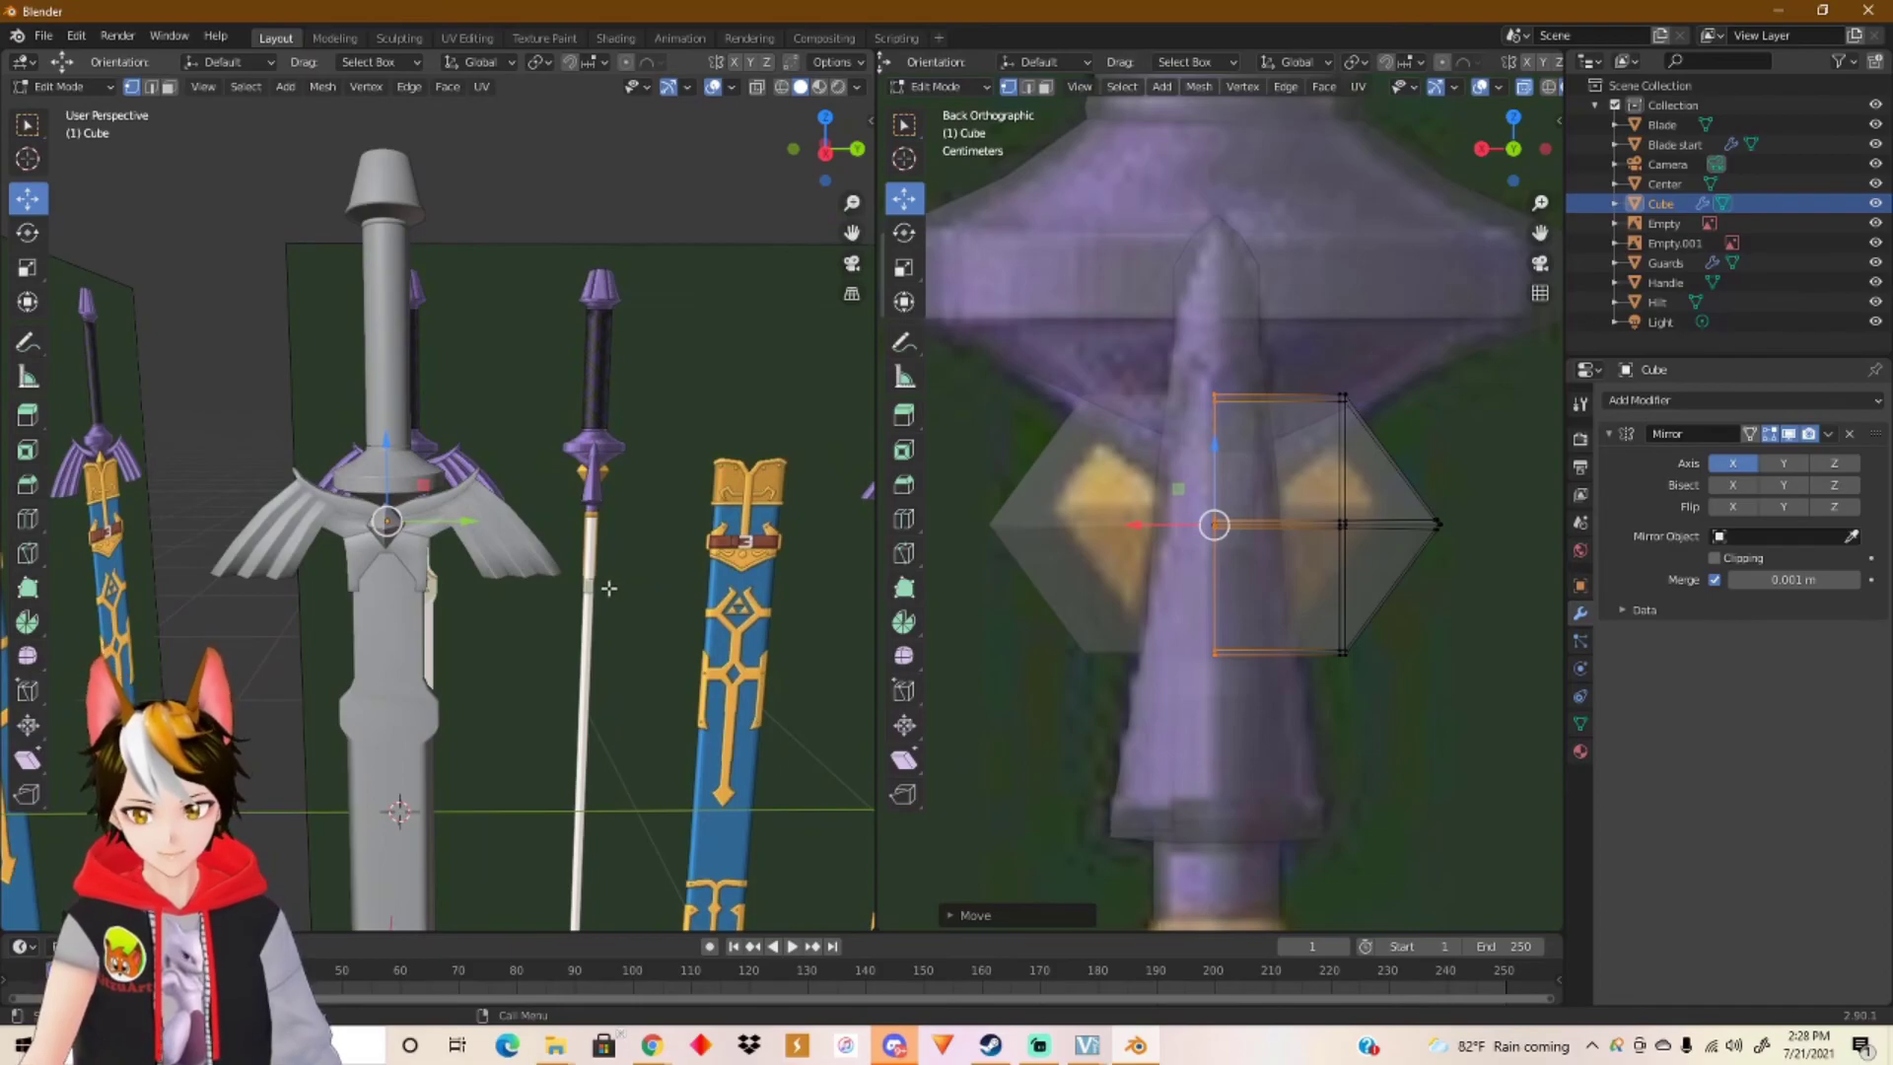
{"action": "scroll", "coordinate": [552, 579], "scroll_direction": "up", "scroll_amount": 2}
{"action": "middle_click_drag", "start_coordinate": [479, 584], "coordinate": [631, 500], "text": "shift"}
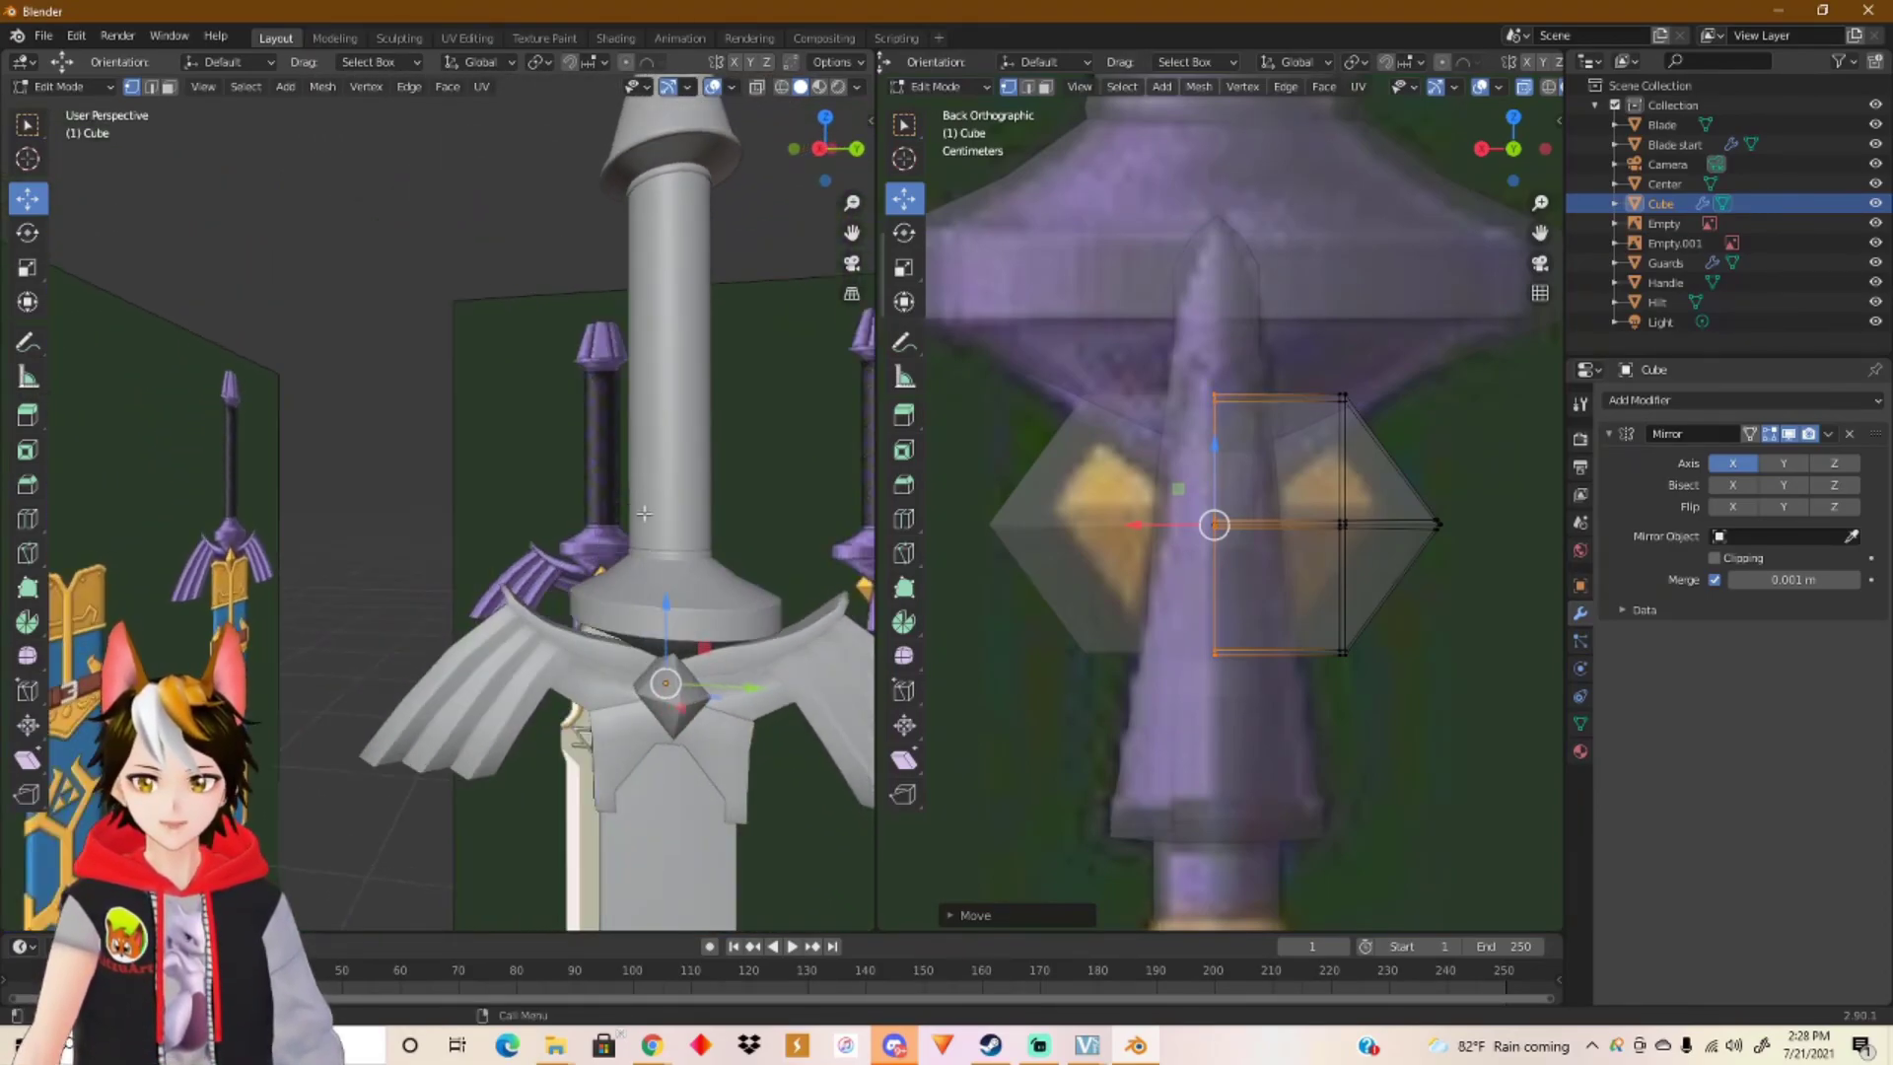
{"action": "left_click", "coordinate": [1480, 149]}
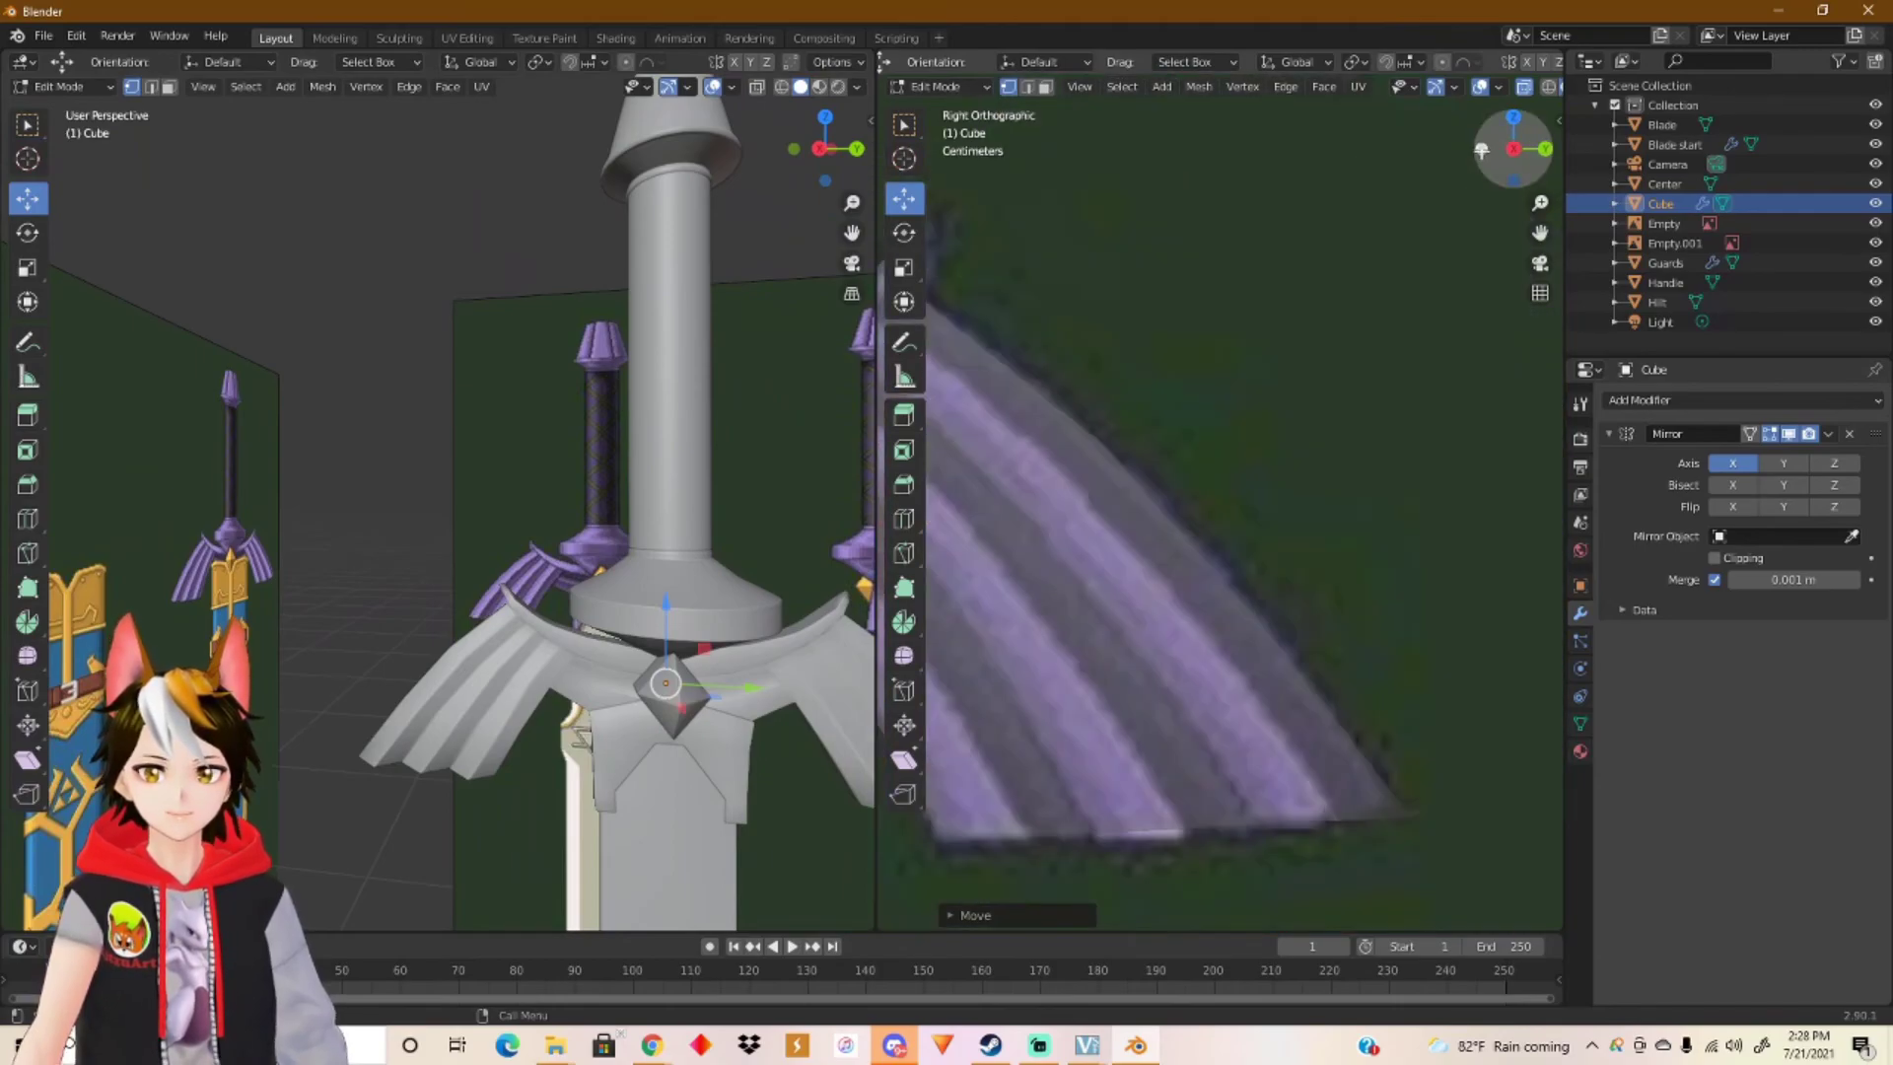
Step: Save the sword project as Master Sword tutorial 1.blend in the VTuber Assets folder, overwriting the existing file
{"action": "scroll", "coordinate": [1228, 629], "scroll_direction": "up", "scroll_amount": 2}
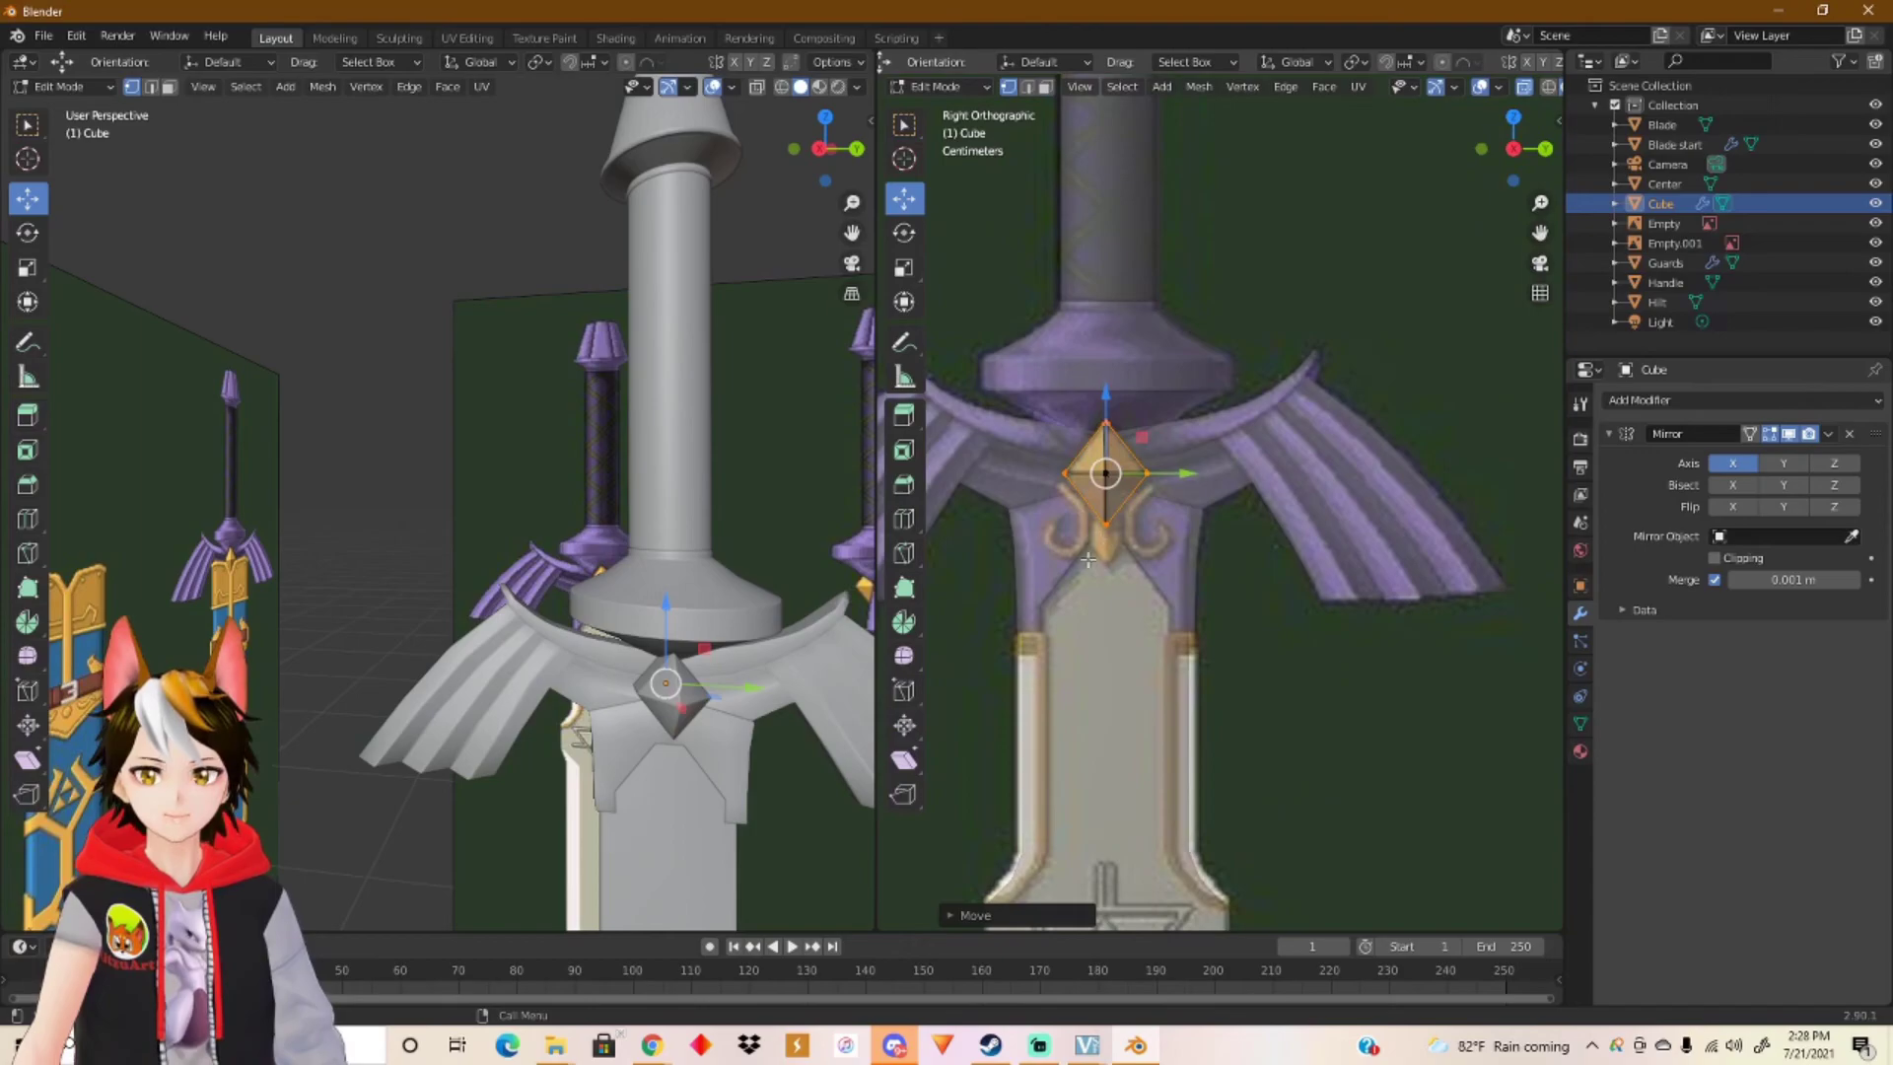
{"action": "scroll", "coordinate": [1088, 559], "scroll_direction": "up", "scroll_amount": 3}
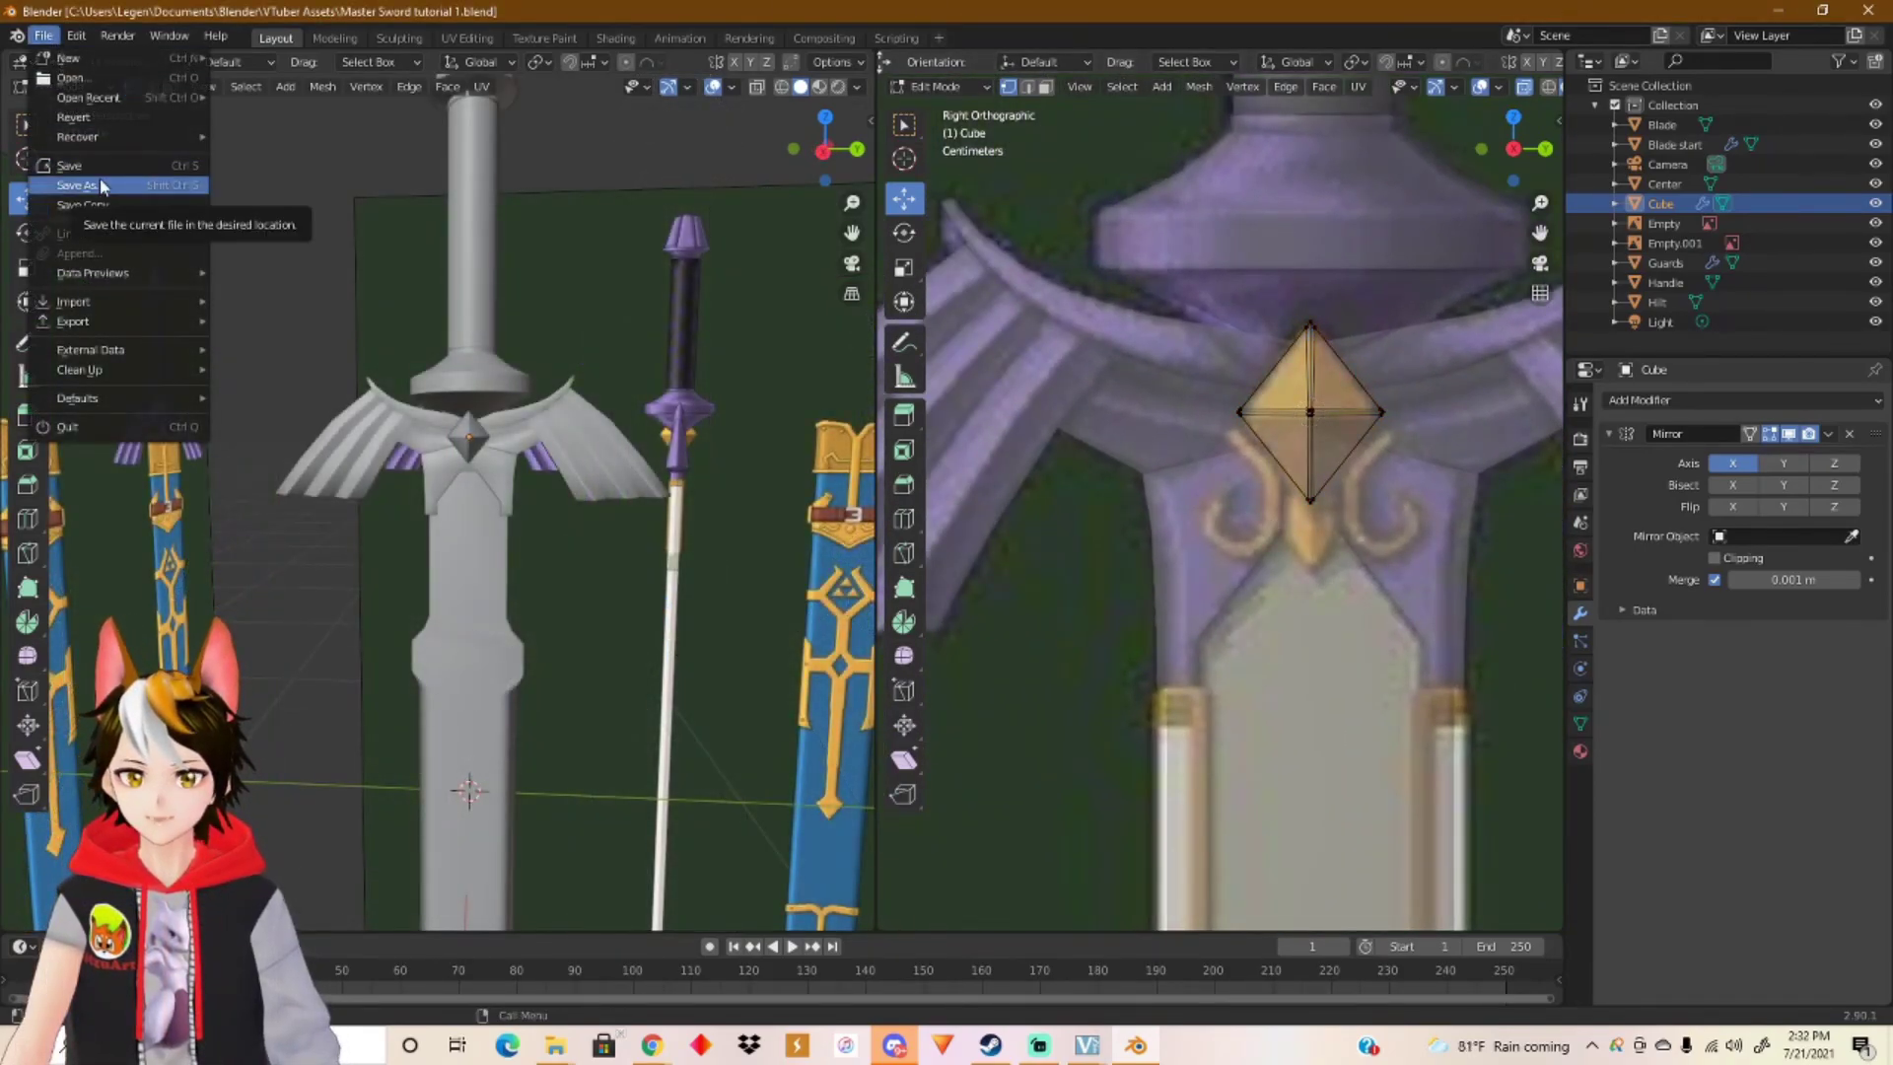
{"action": "left_click", "coordinate": [102, 186]}
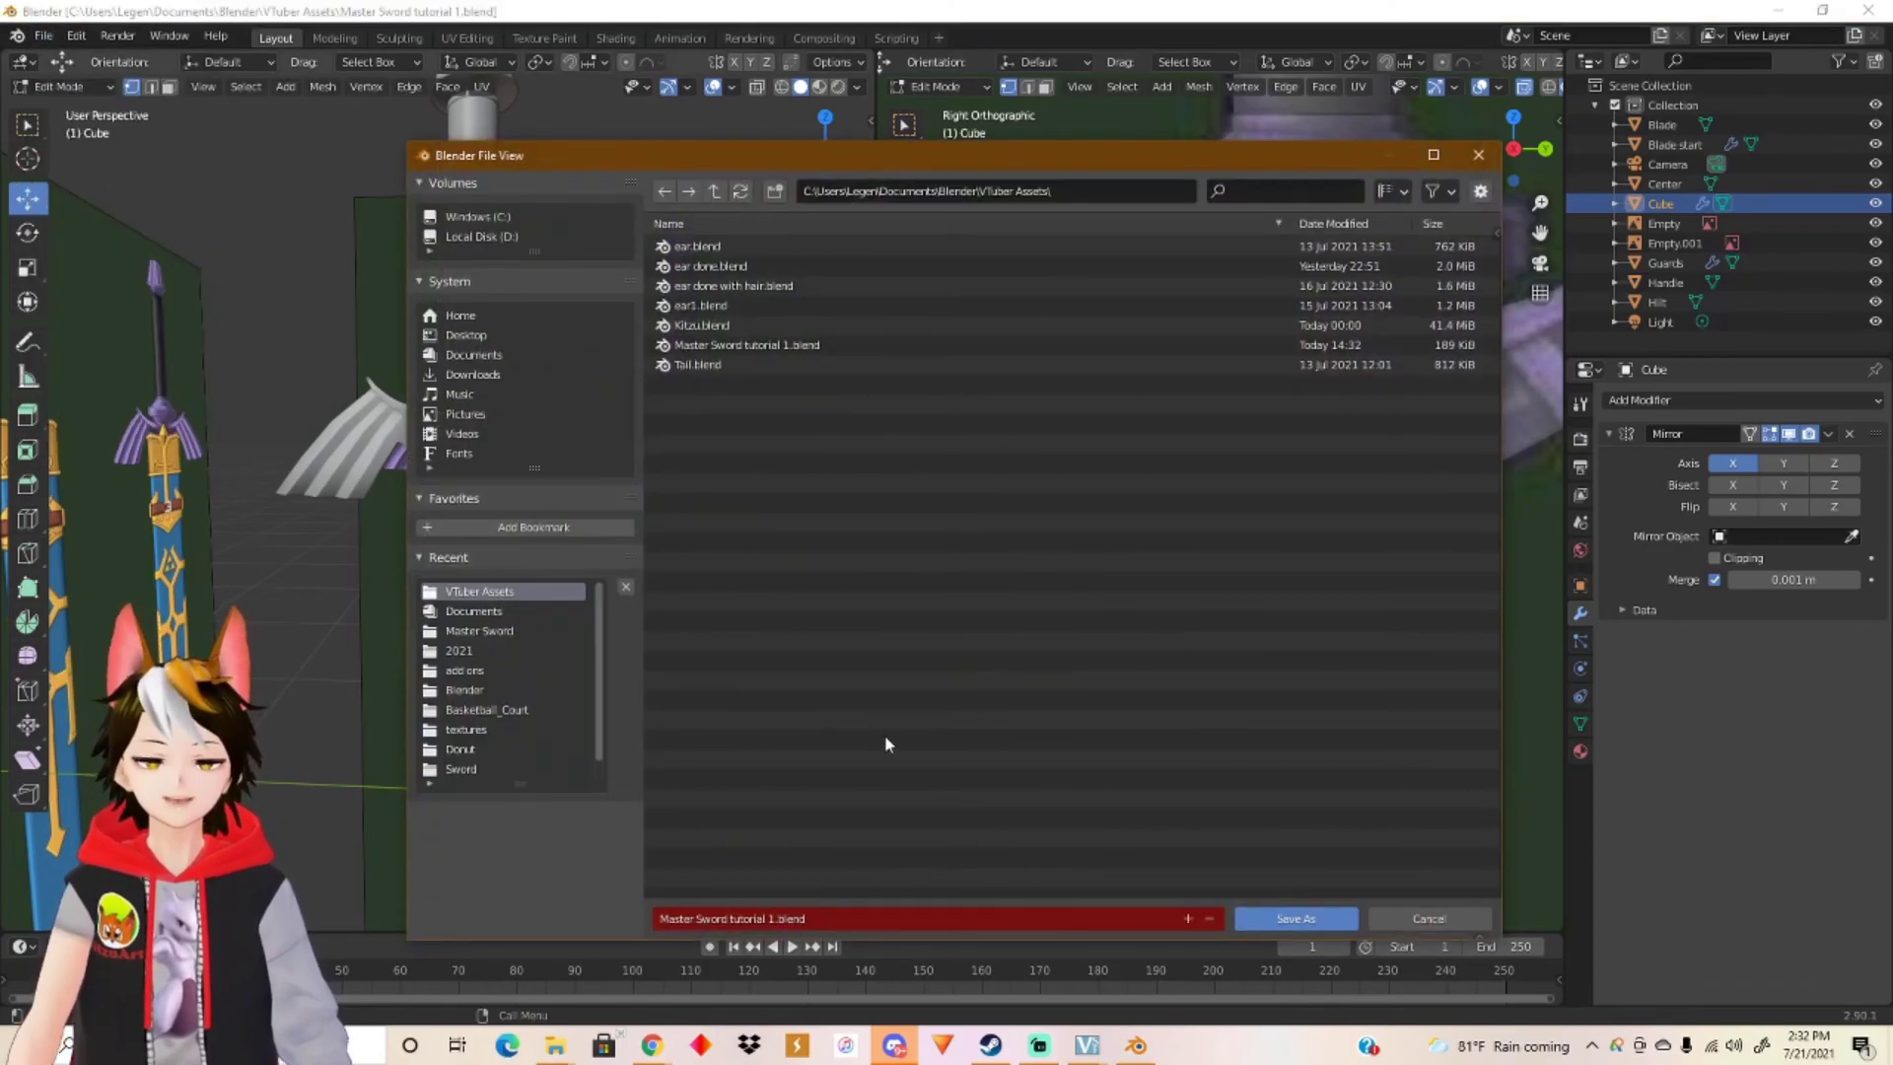
{"action": "left_click", "coordinate": [778, 919]}
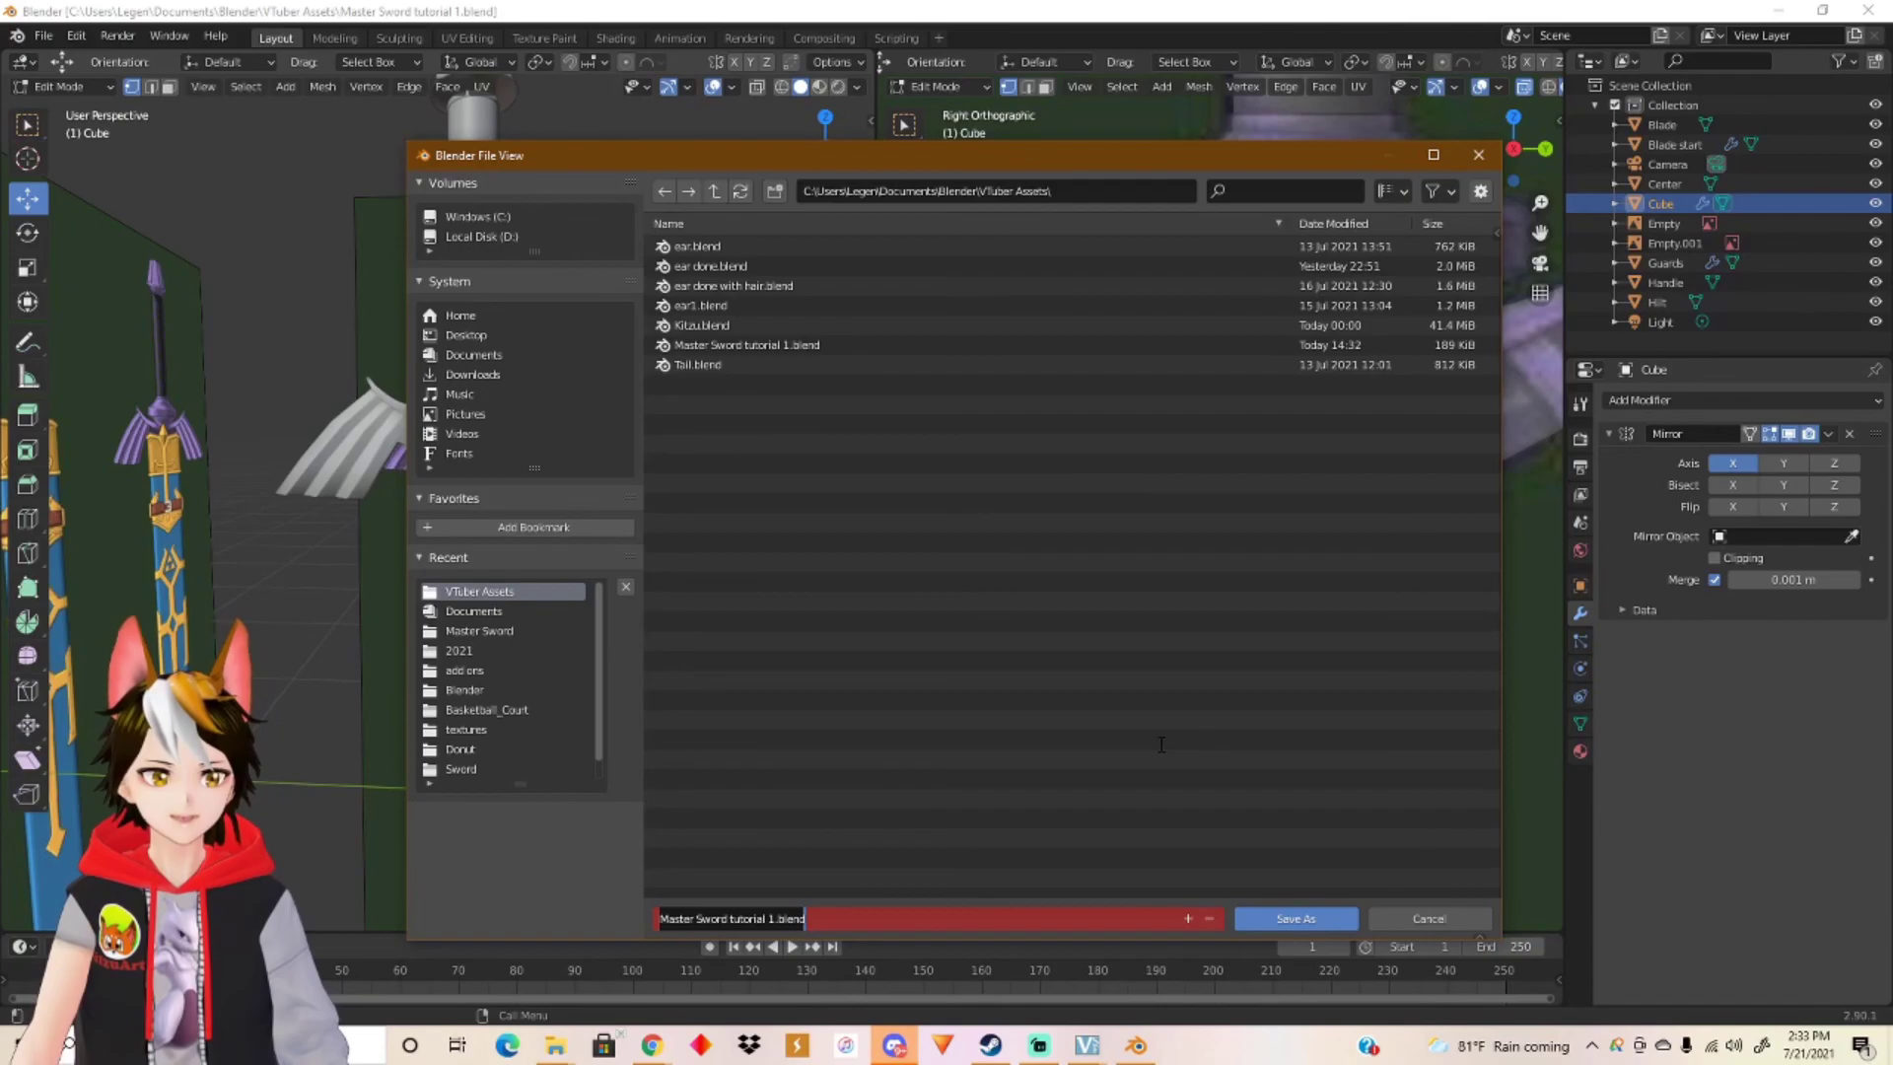
{"action": "left_click", "coordinate": [1300, 919]}
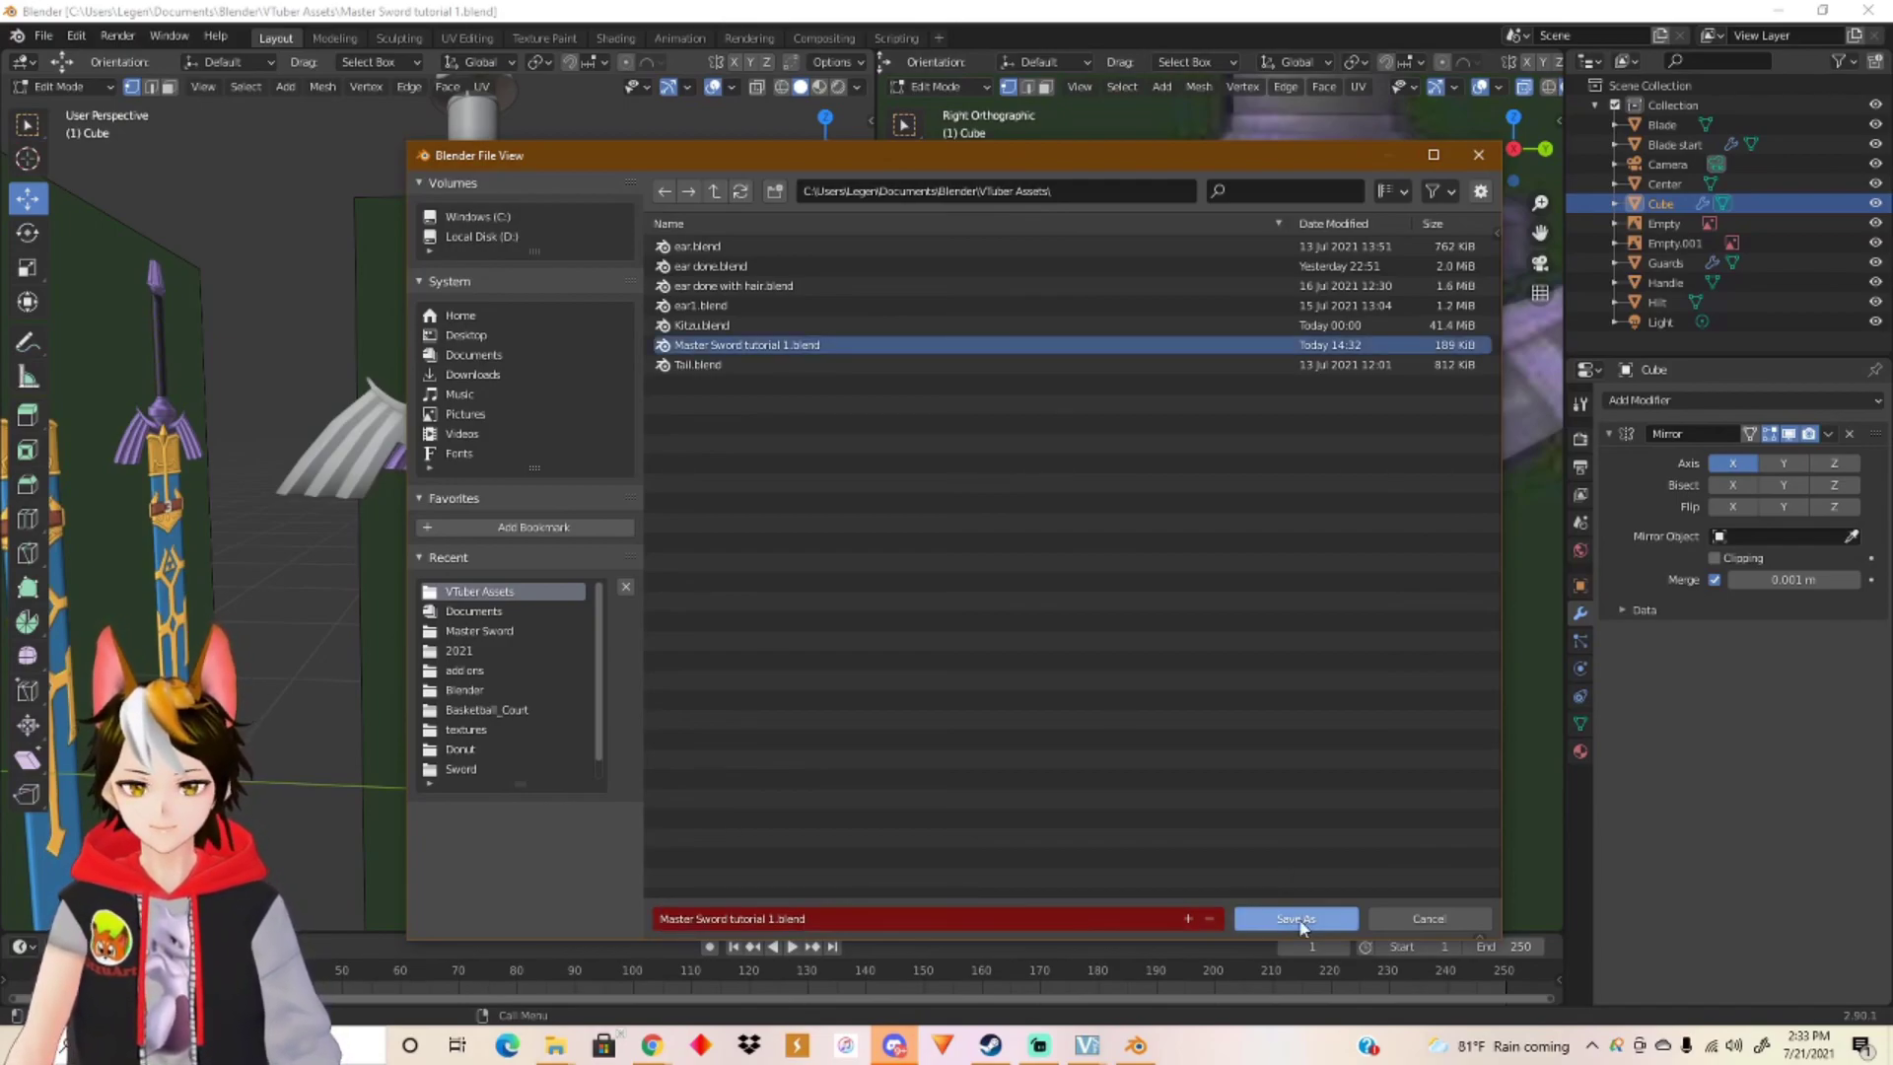
{"action": "left_click", "coordinate": [1298, 919]}
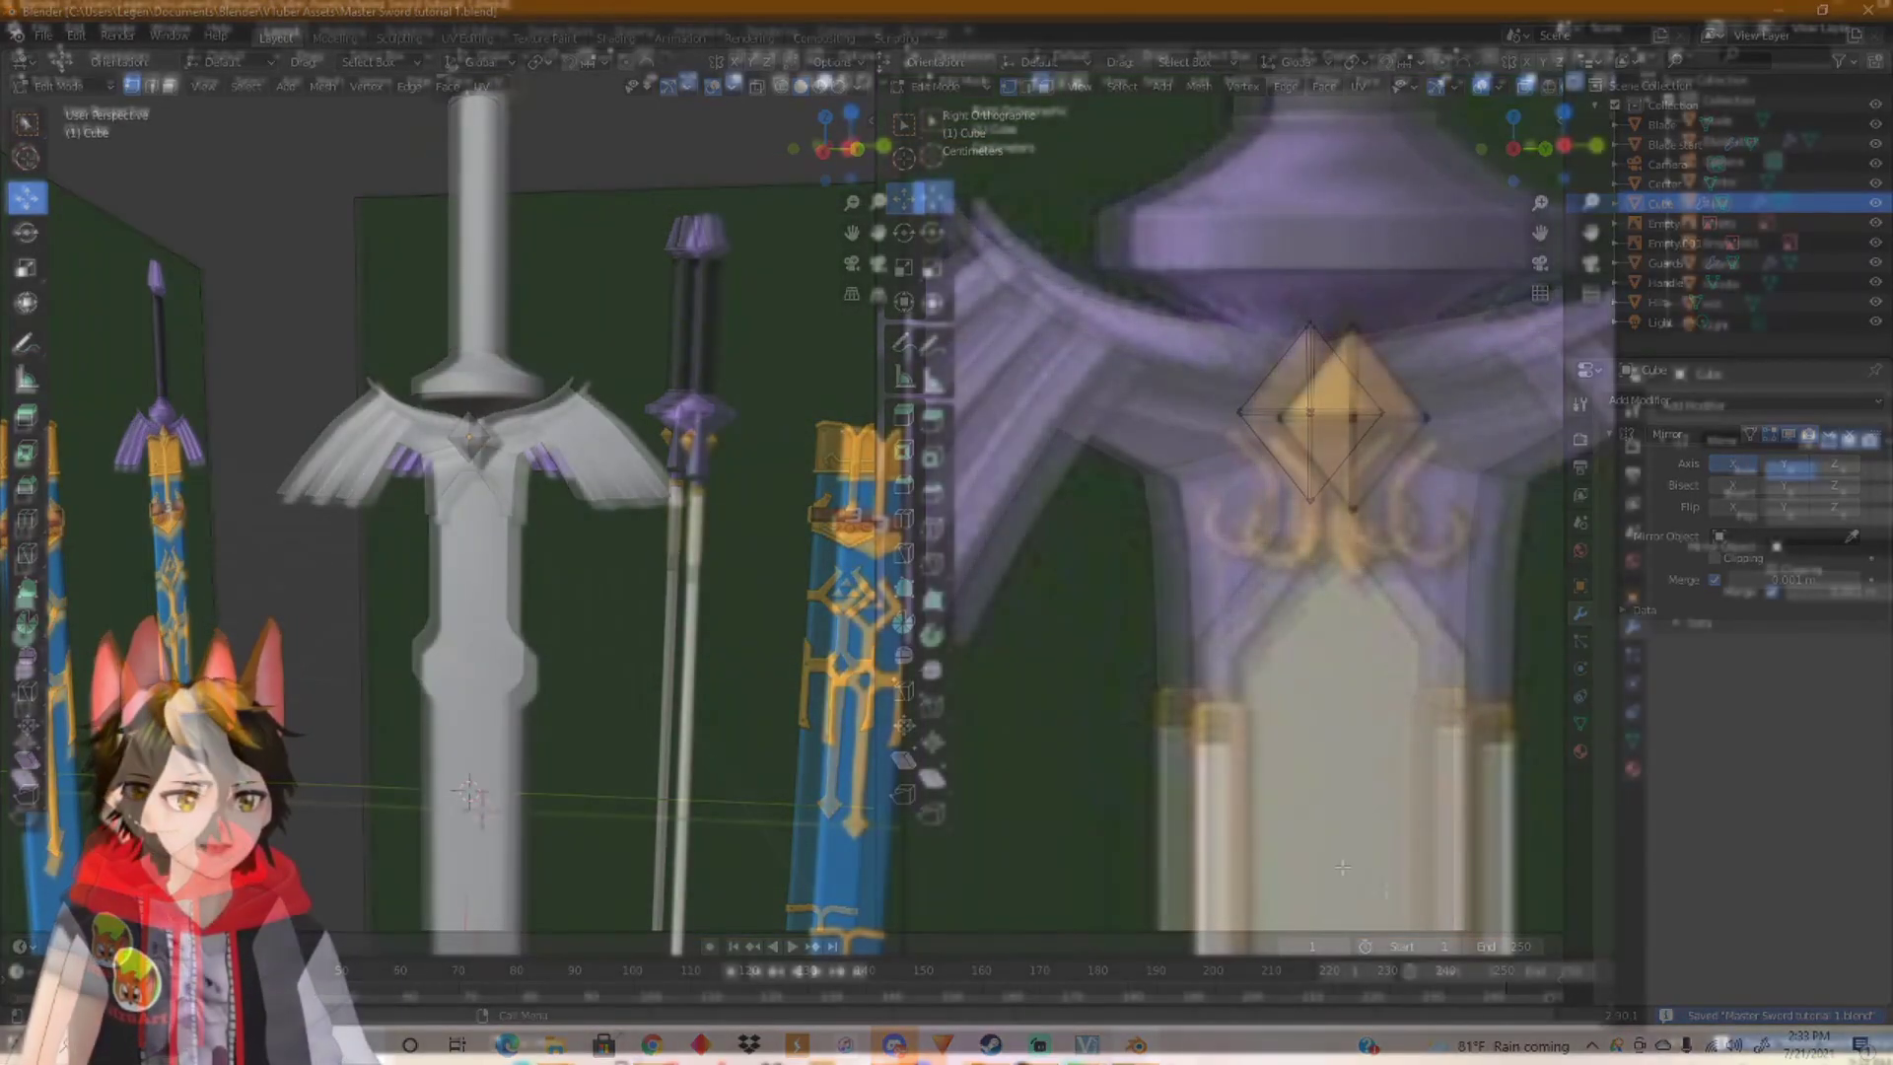